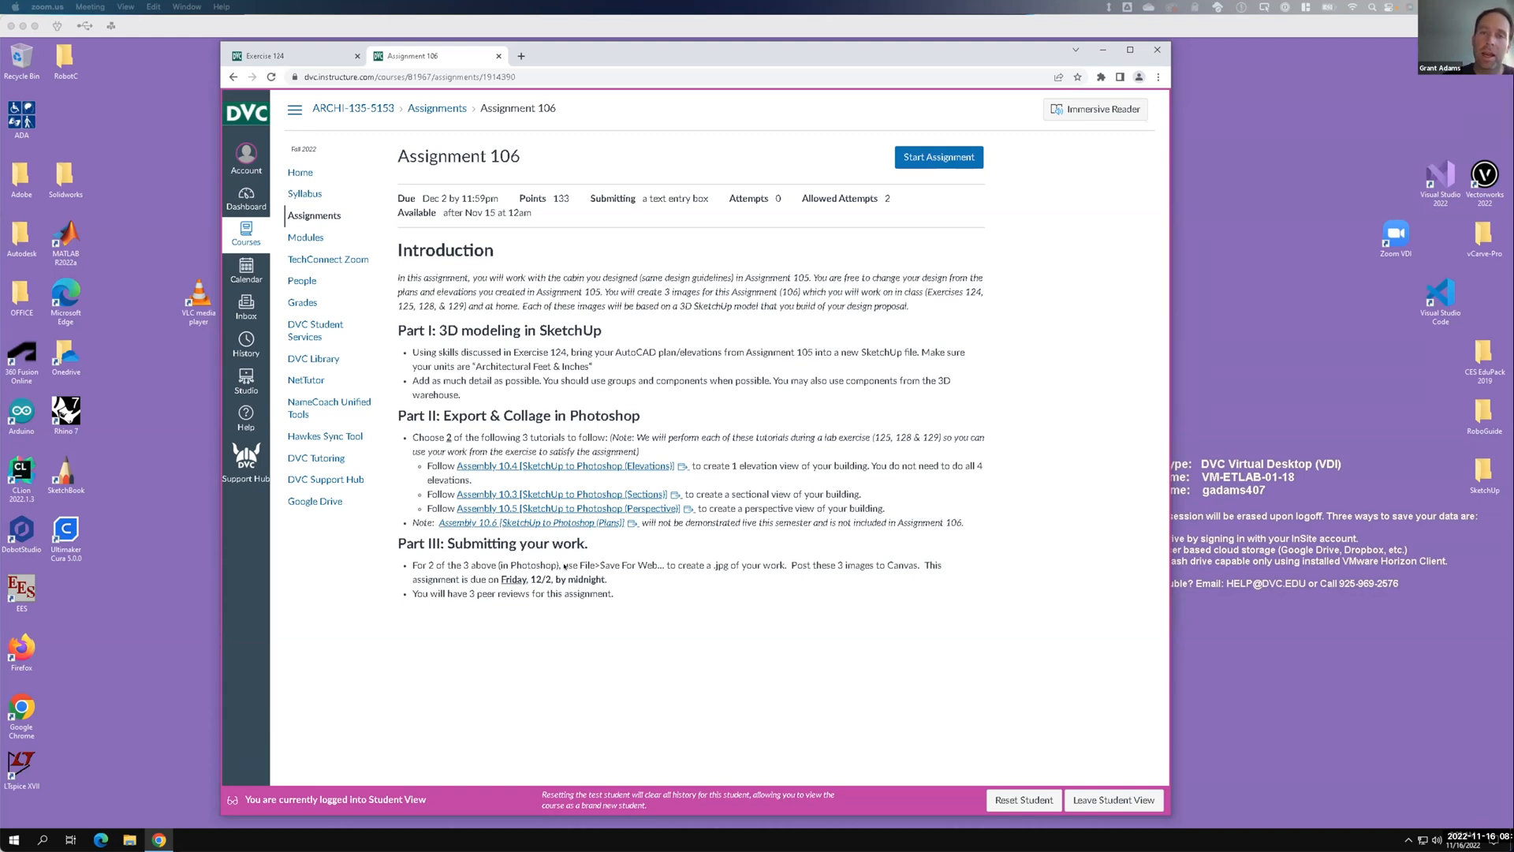
# Switch to the Exercise 124 assignment tab and scroll through its SketchUp modeling instructions.
pyautogui.press('F15')
pyautogui.press('F15')
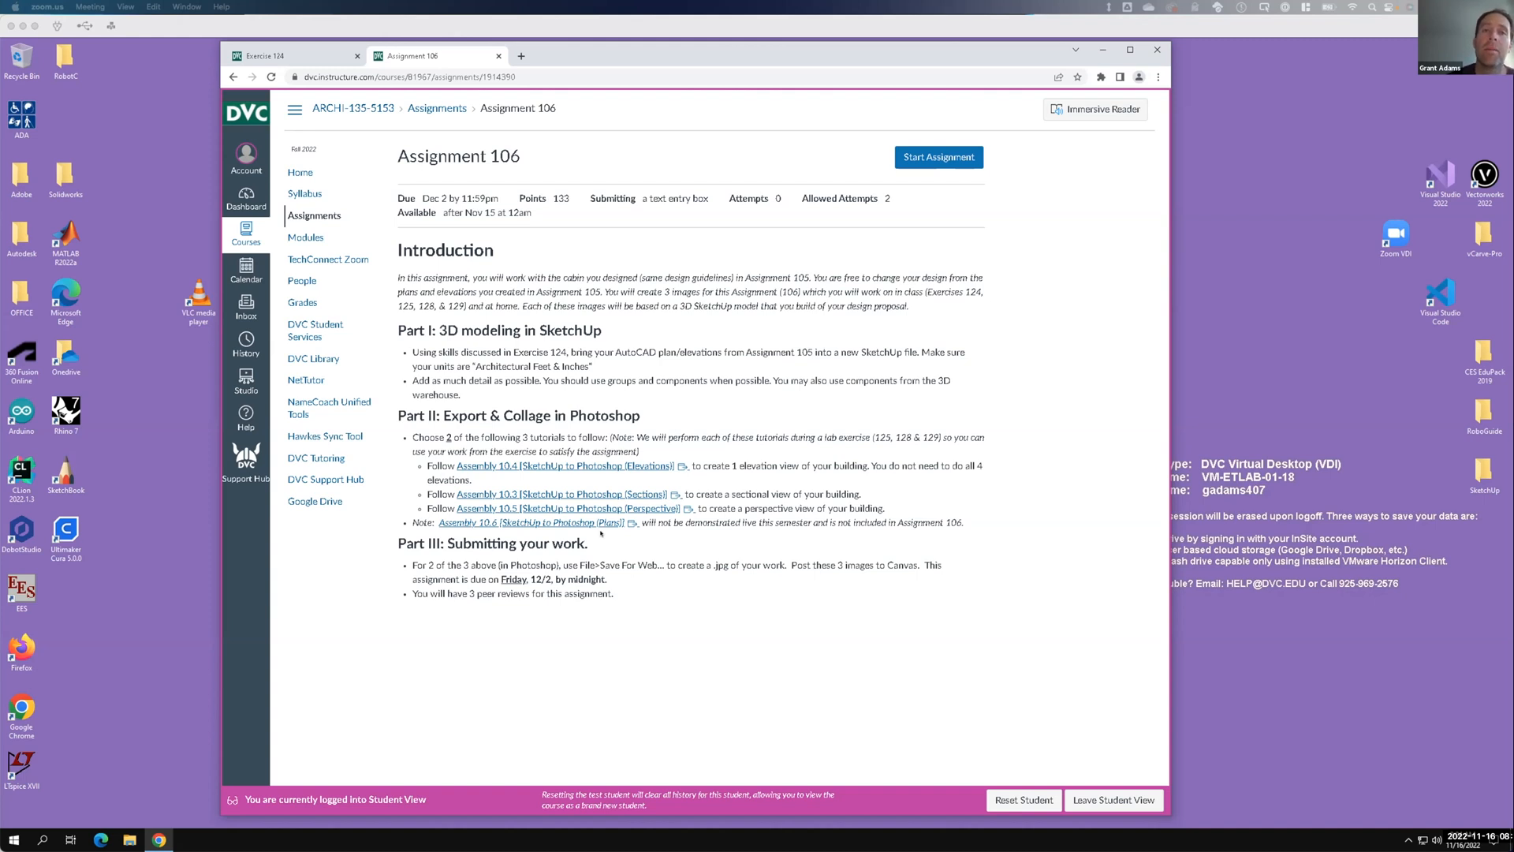
pyautogui.press('F15')
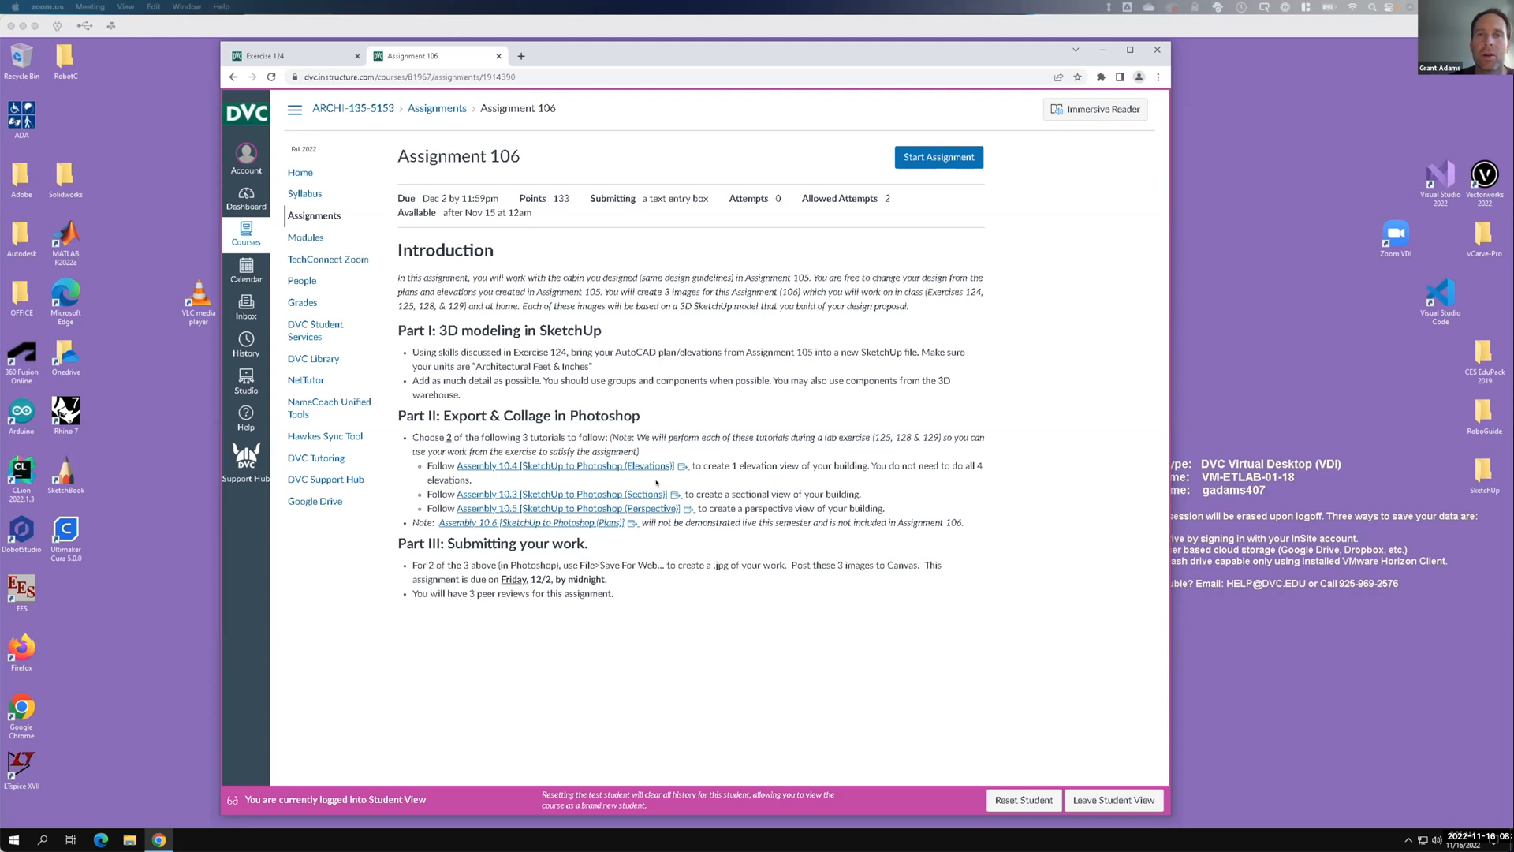
pyautogui.press('F15')
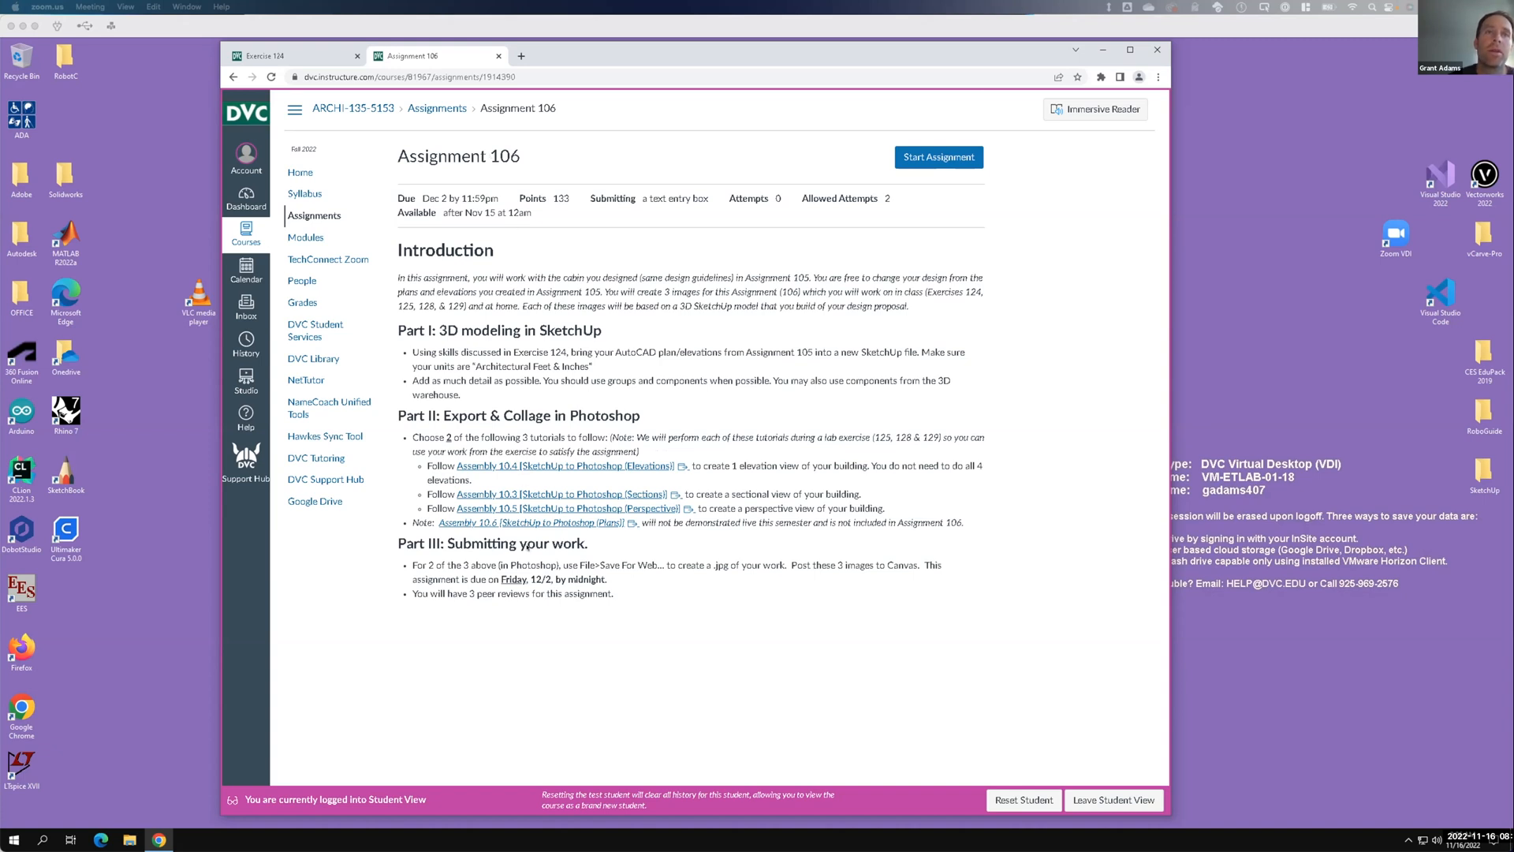
pyautogui.click(297, 56)
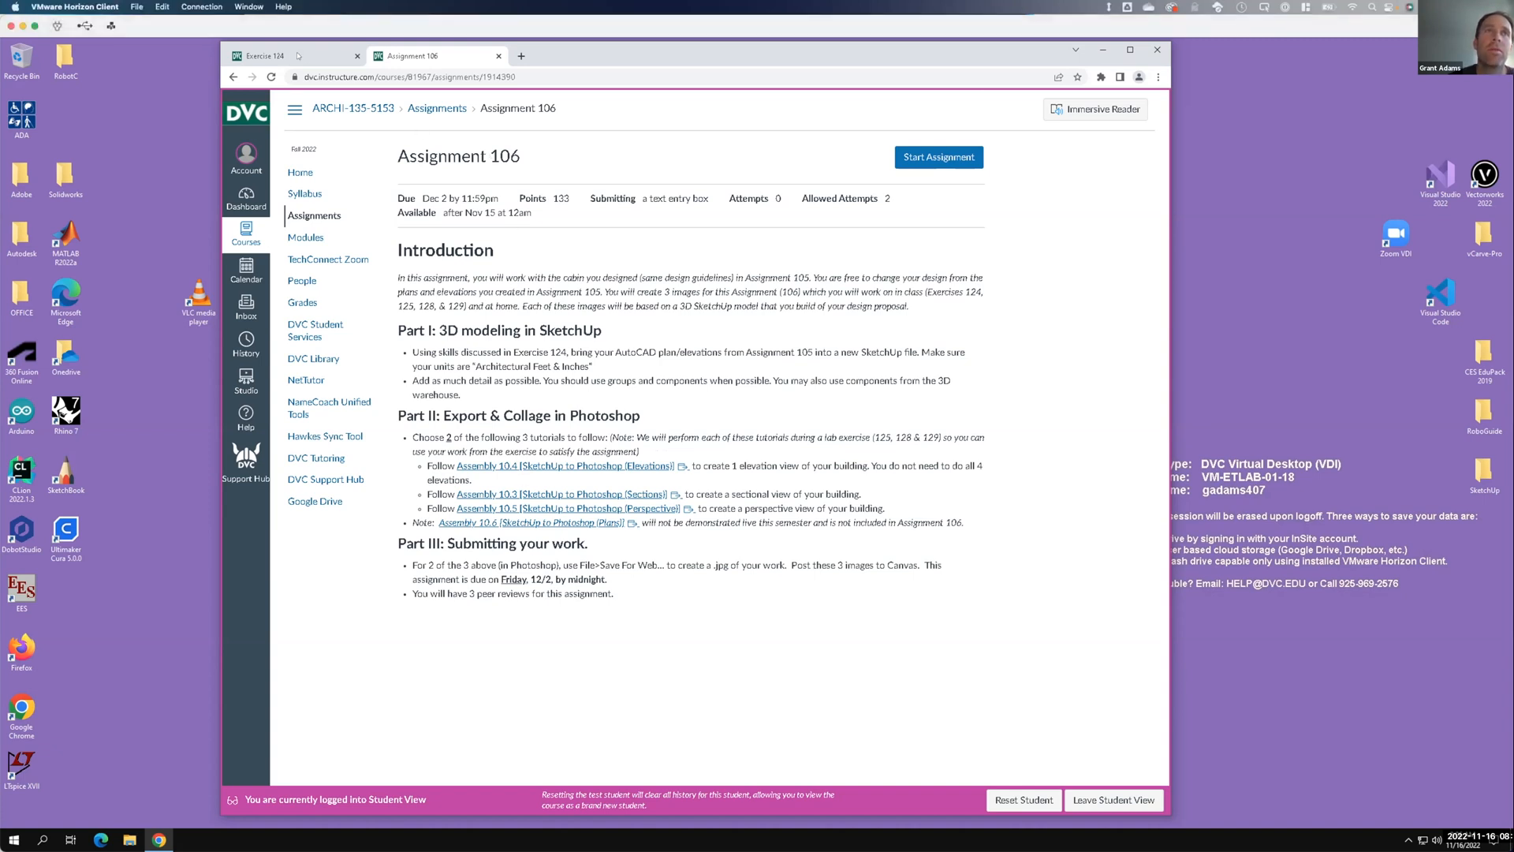
pyautogui.click(298, 56)
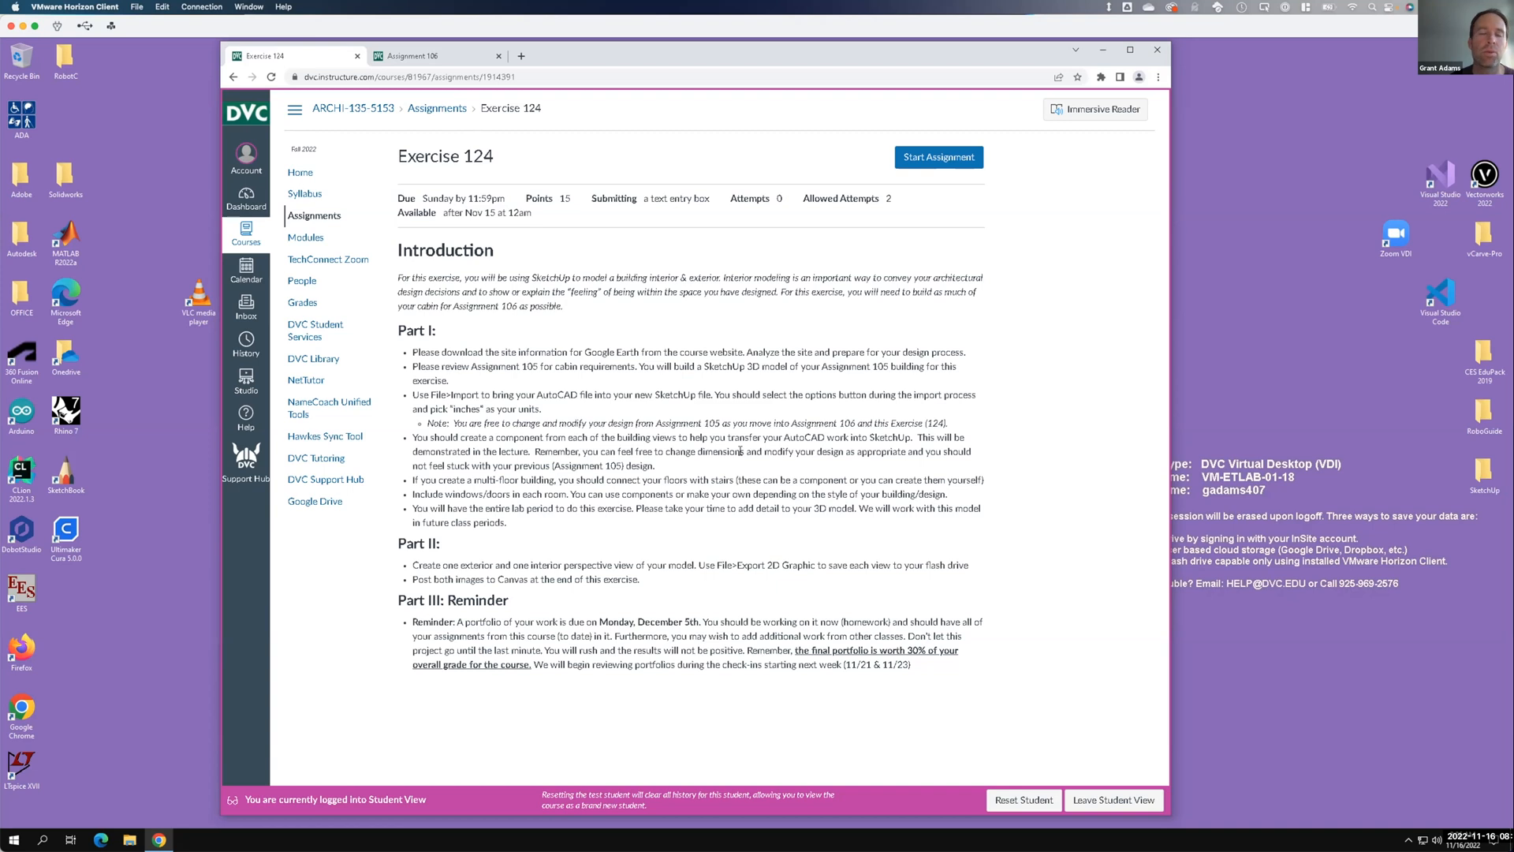
pyautogui.press('F15')
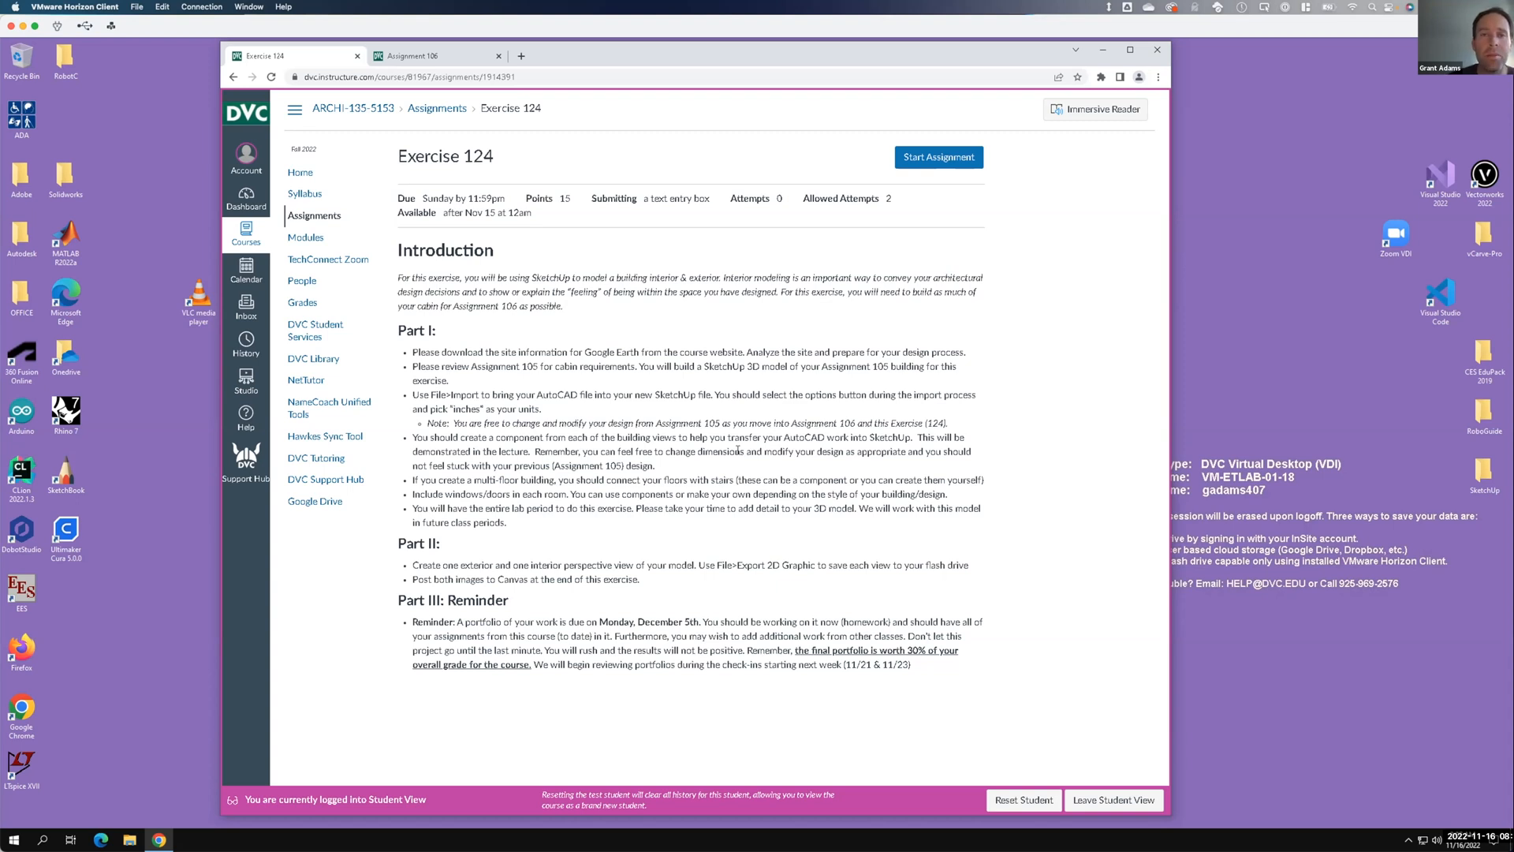
pyautogui.scroll(-2, 575, 369)
pyautogui.press('F15')
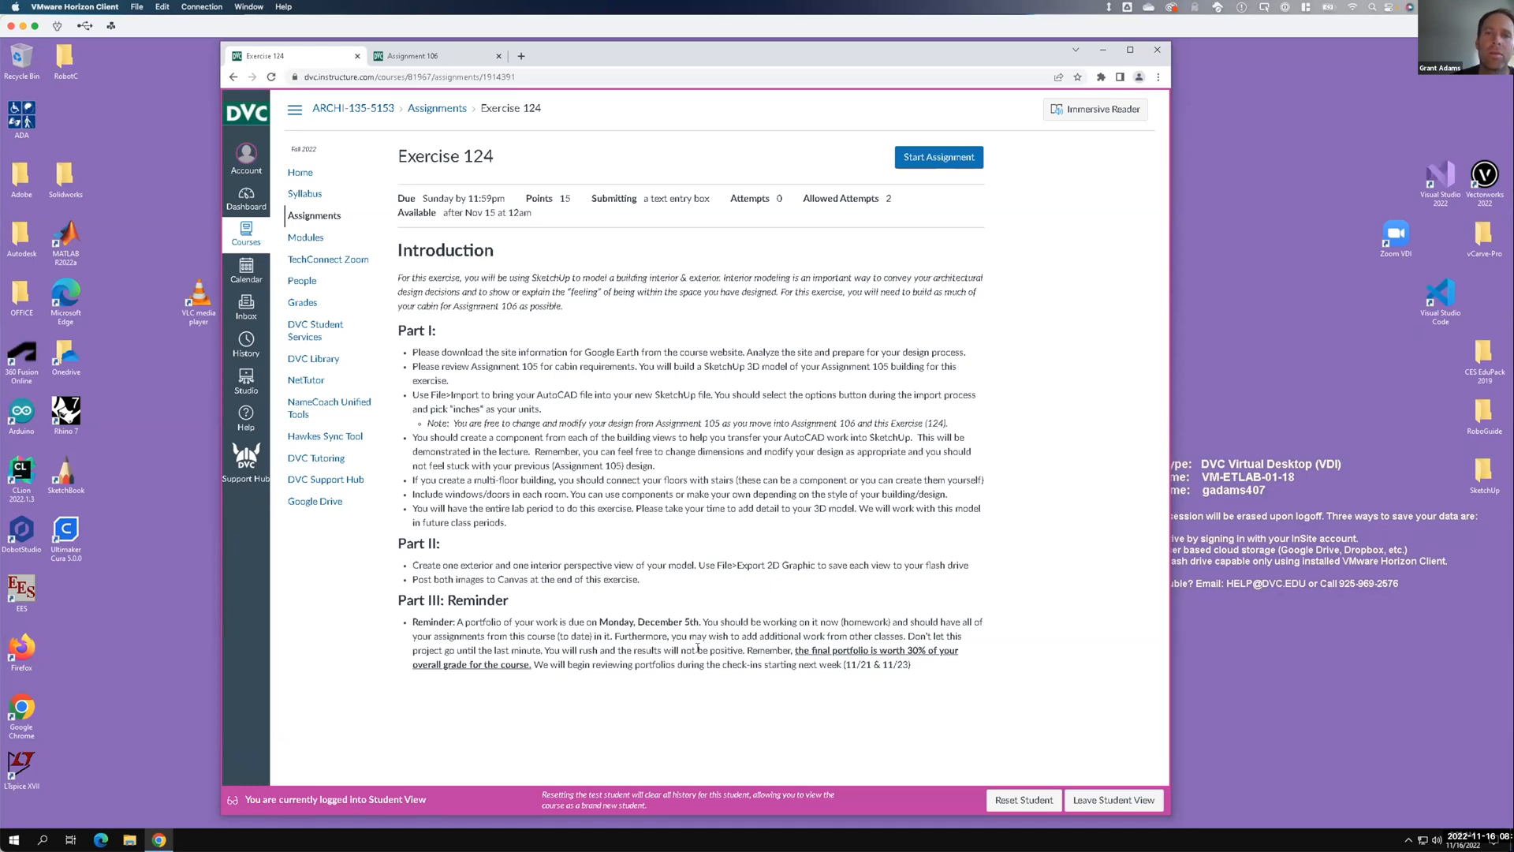
# Highlight the Part III portfolio reminder, deselect it, and minimize Chrome to reveal the remote desktop.
pyautogui.moveTo(920, 664); pyautogui.dragTo(399, 601)
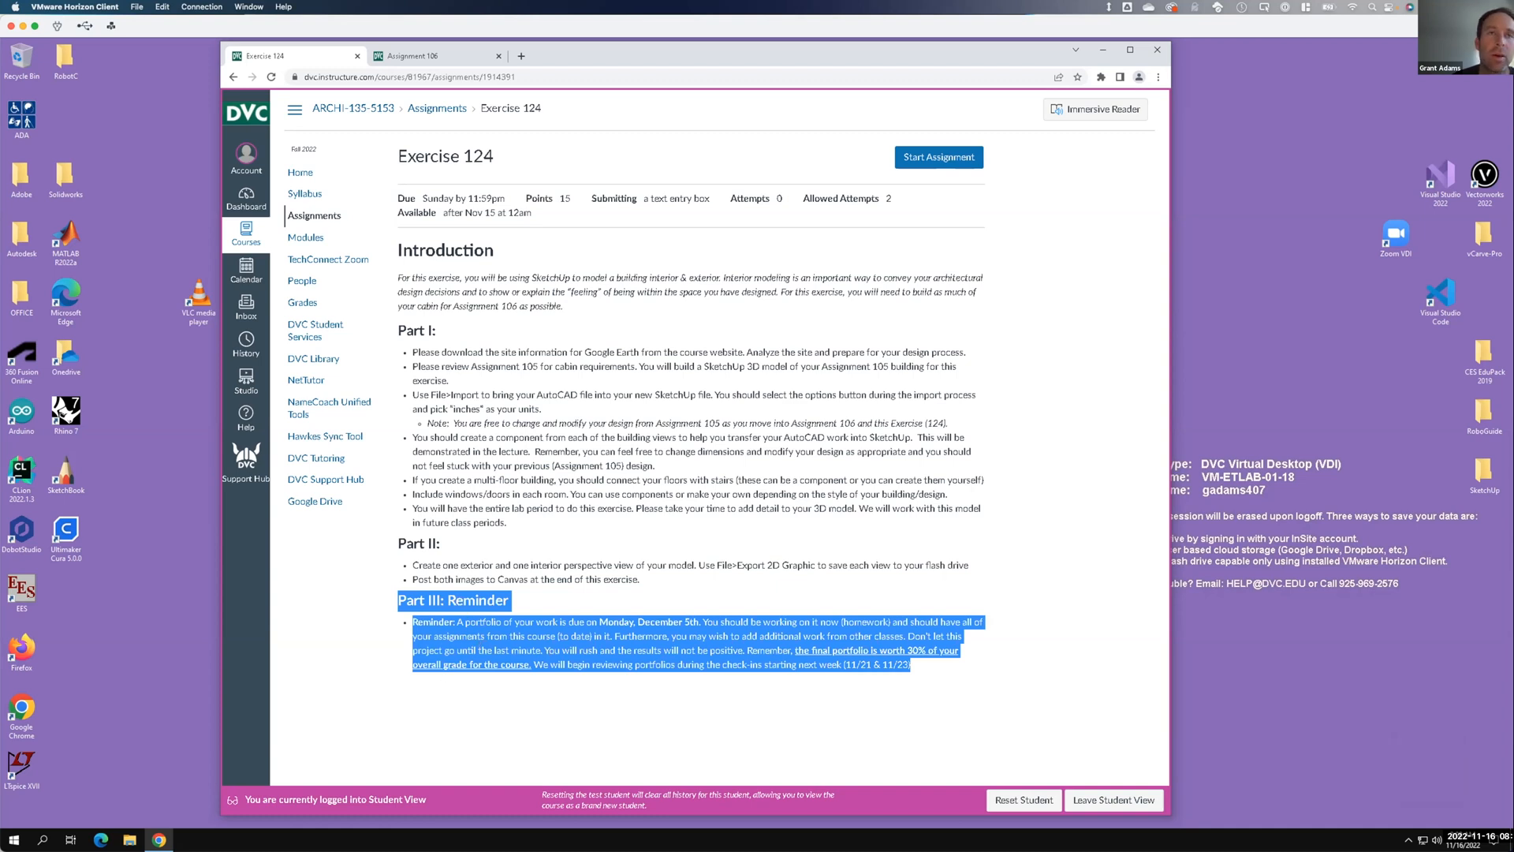
pyautogui.click(541, 544)
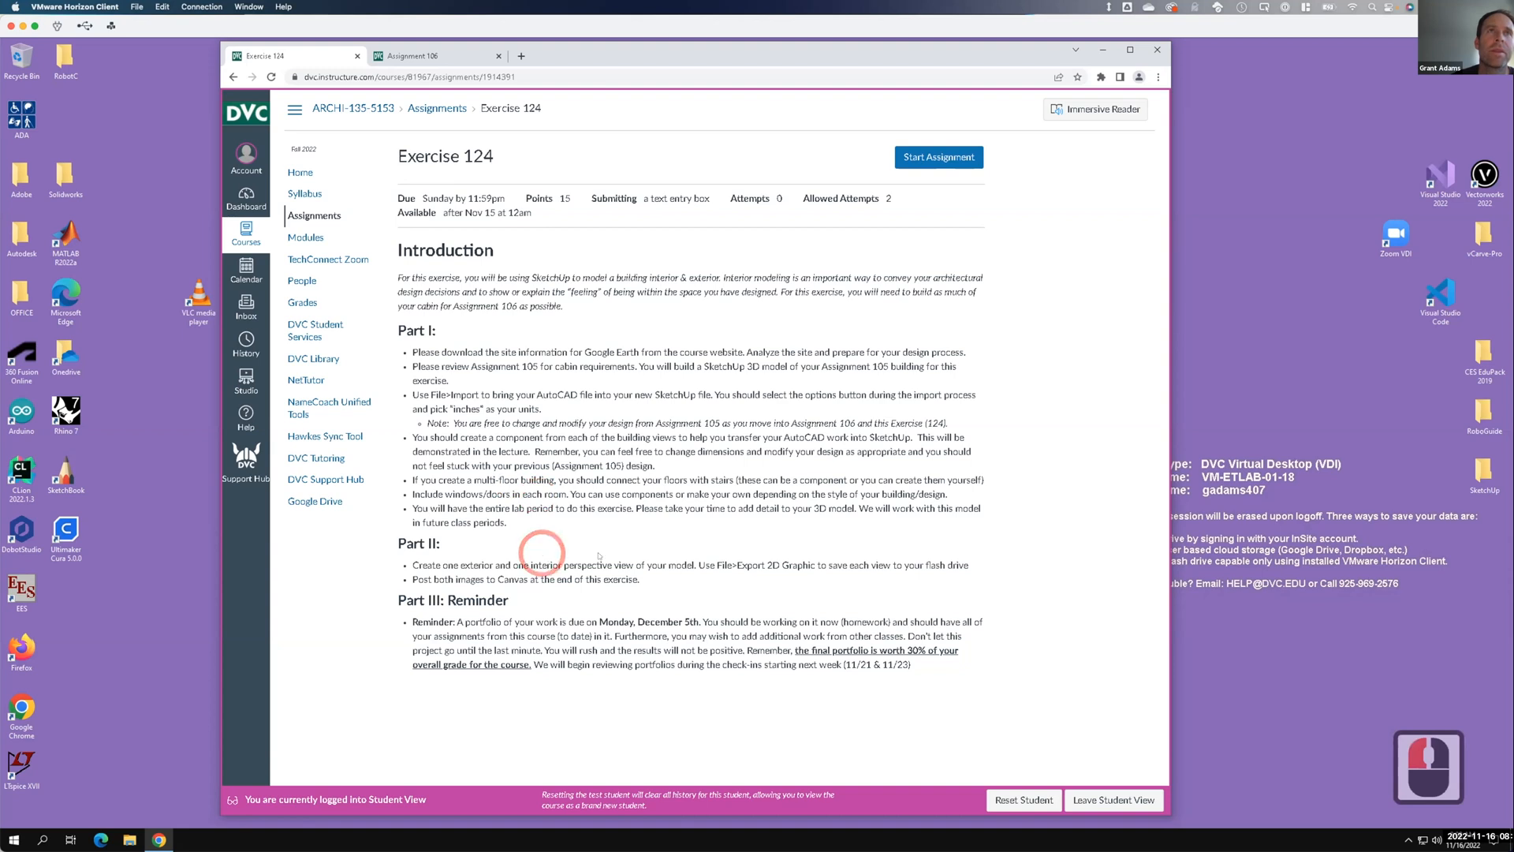
pyautogui.press('F15')
pyautogui.click(1102, 50)
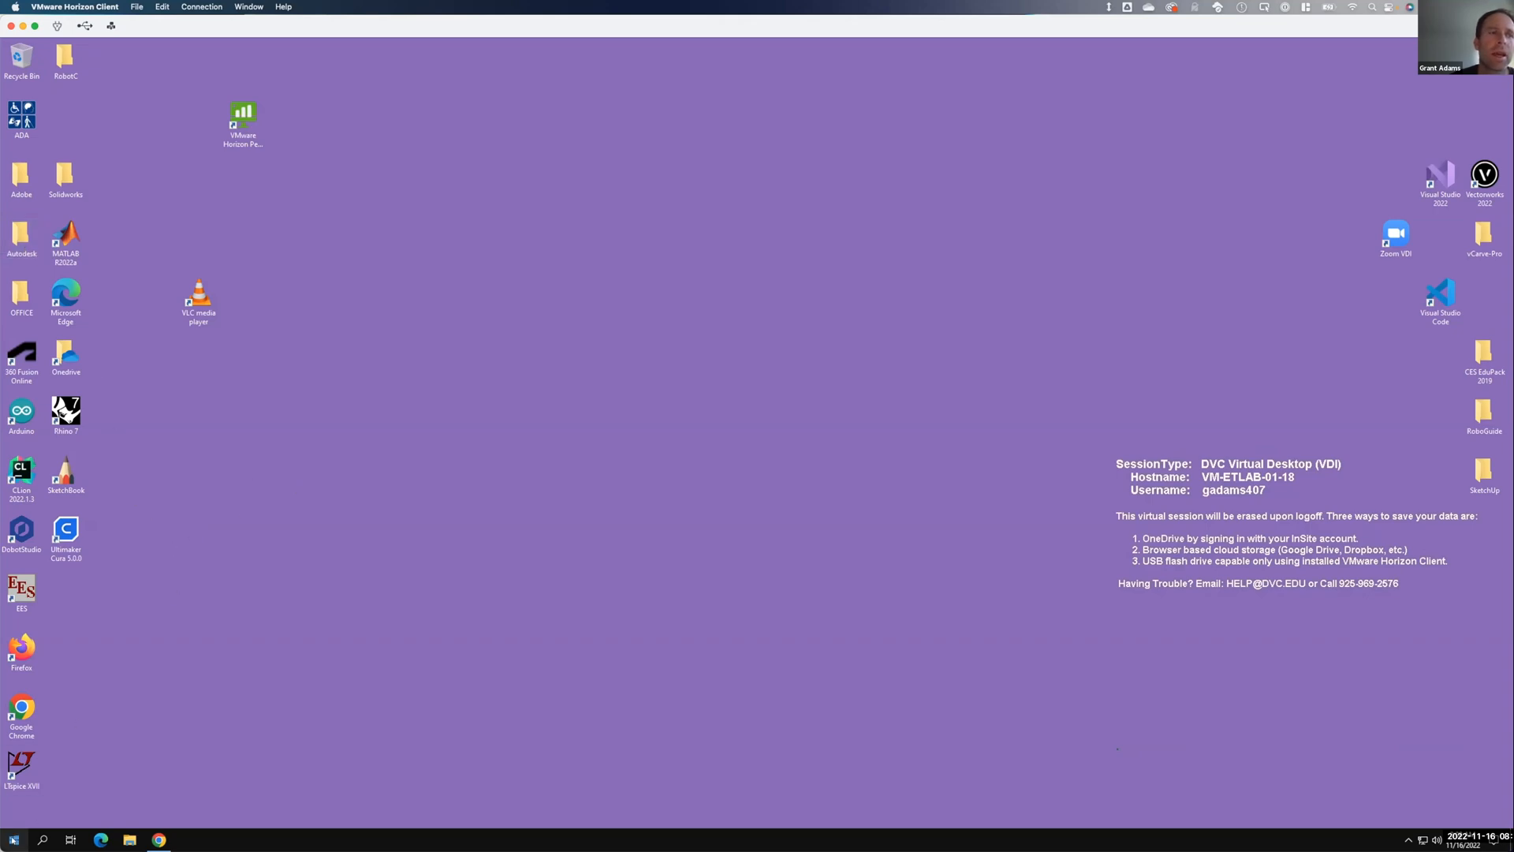
# Launch SketchUp Pro 2022 from the SketchUp 2022 folder in the Start menu app list.
pyautogui.click(14, 840)
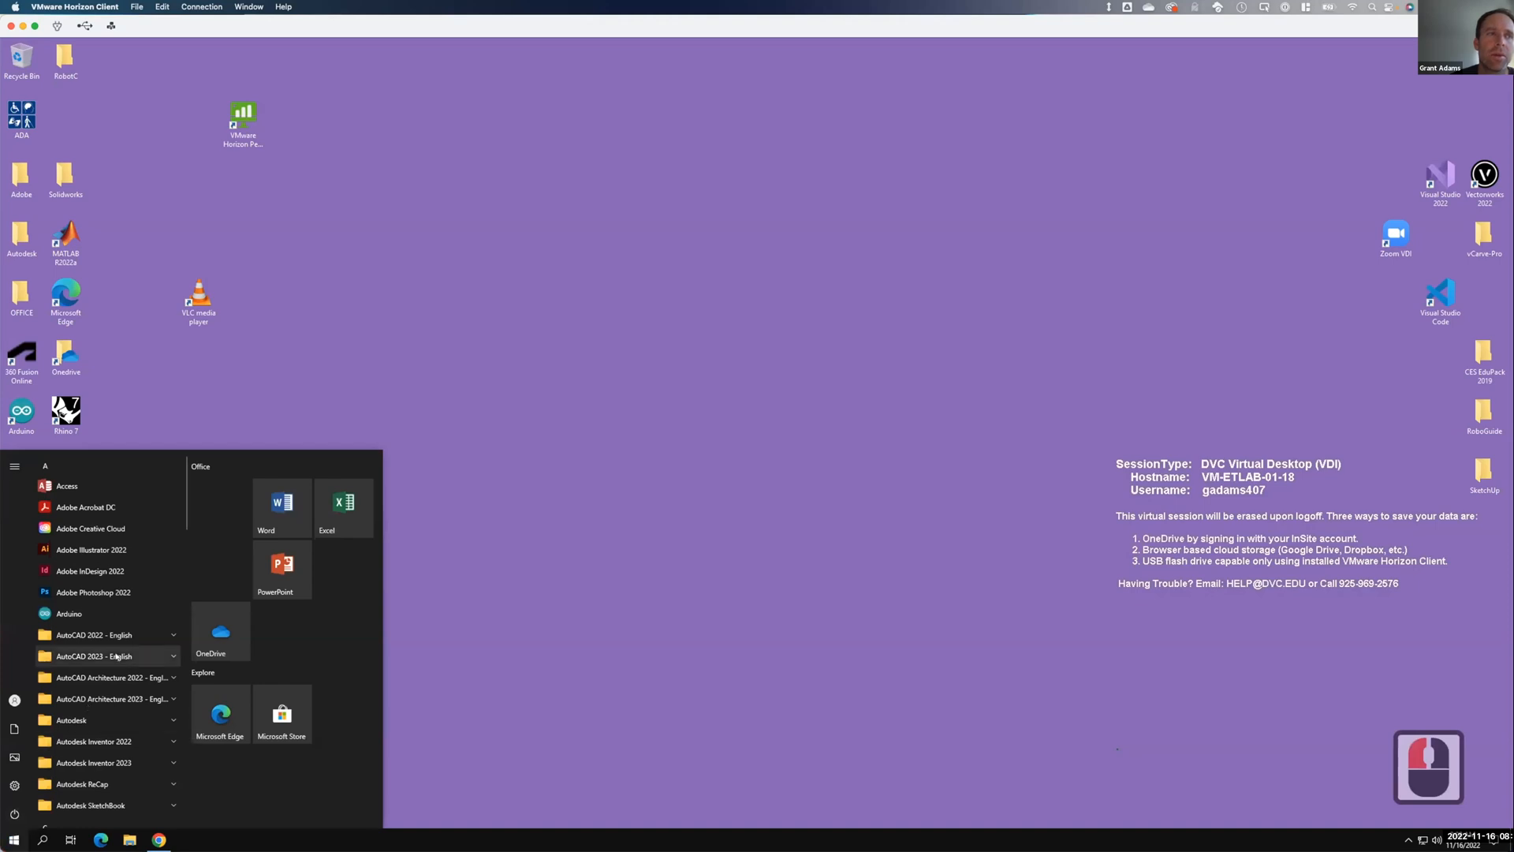
pyautogui.scroll(-7, 134, 632)
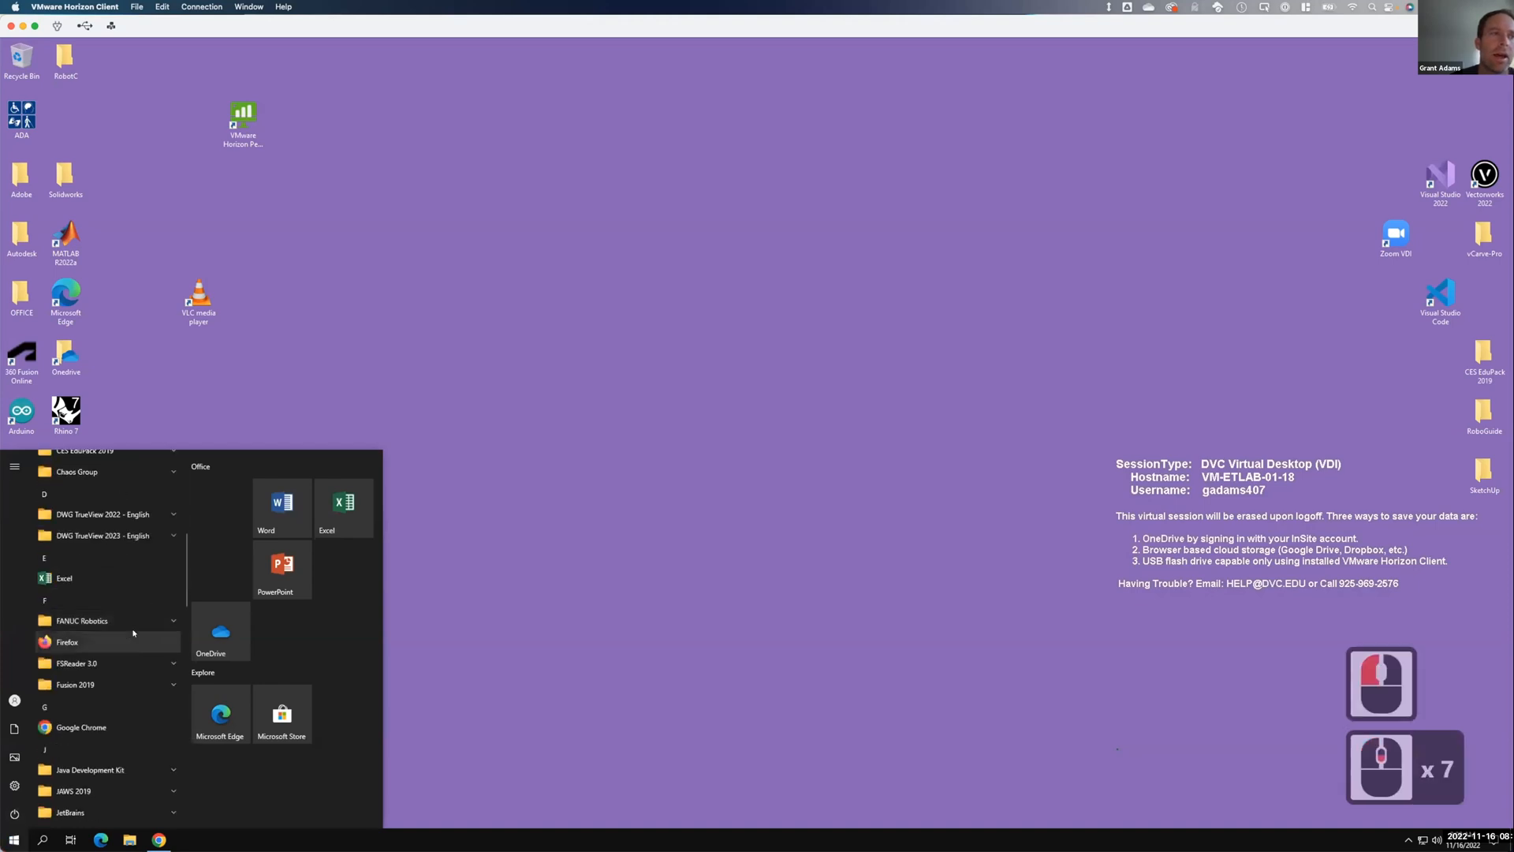
pyautogui.scroll(-10, 133, 635)
pyautogui.scroll(-3, 133, 637)
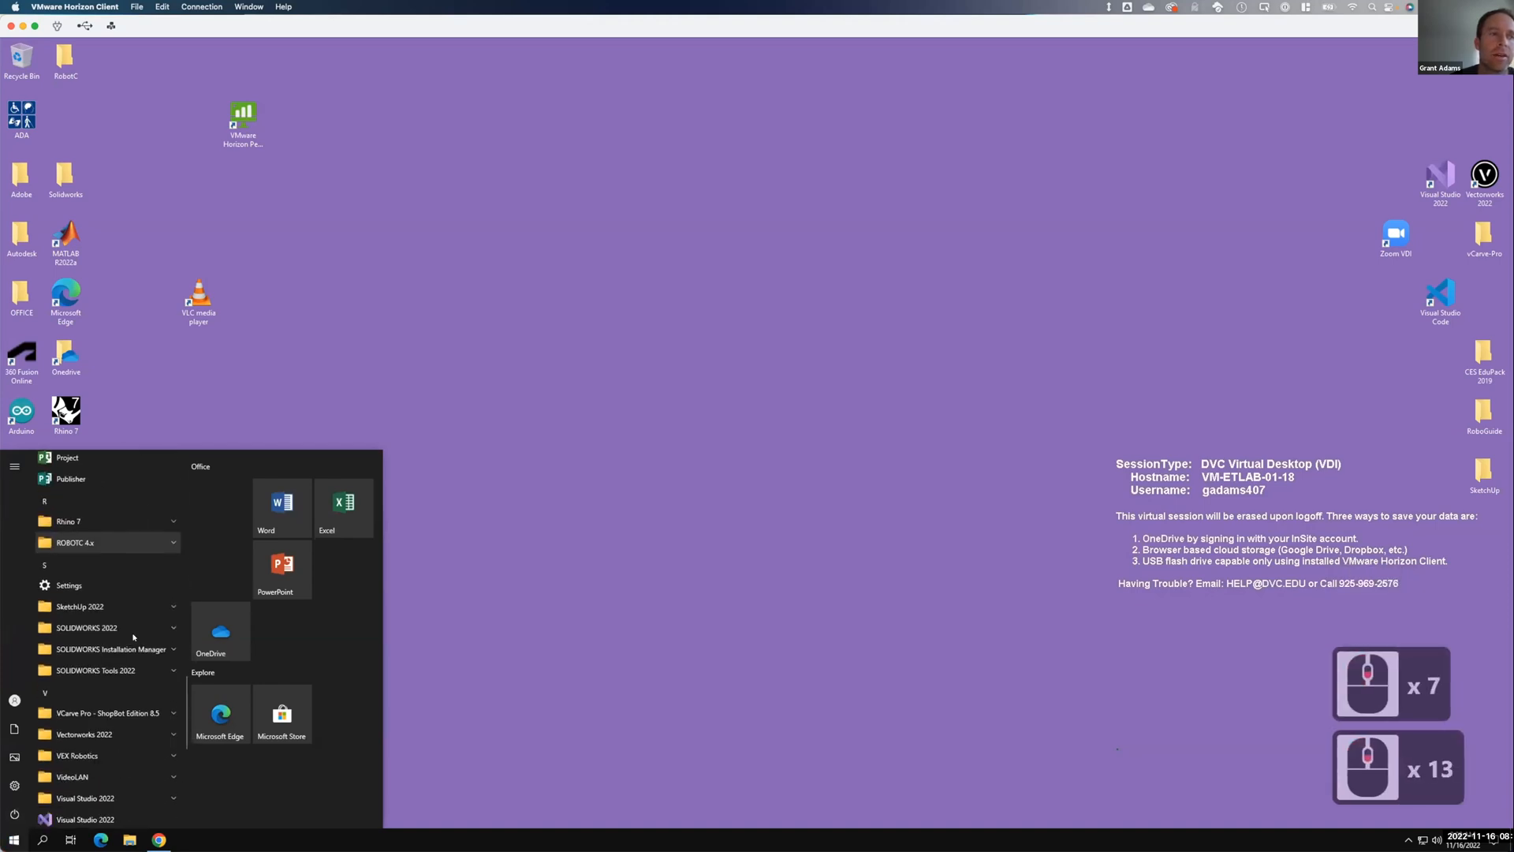
pyautogui.click(118, 607)
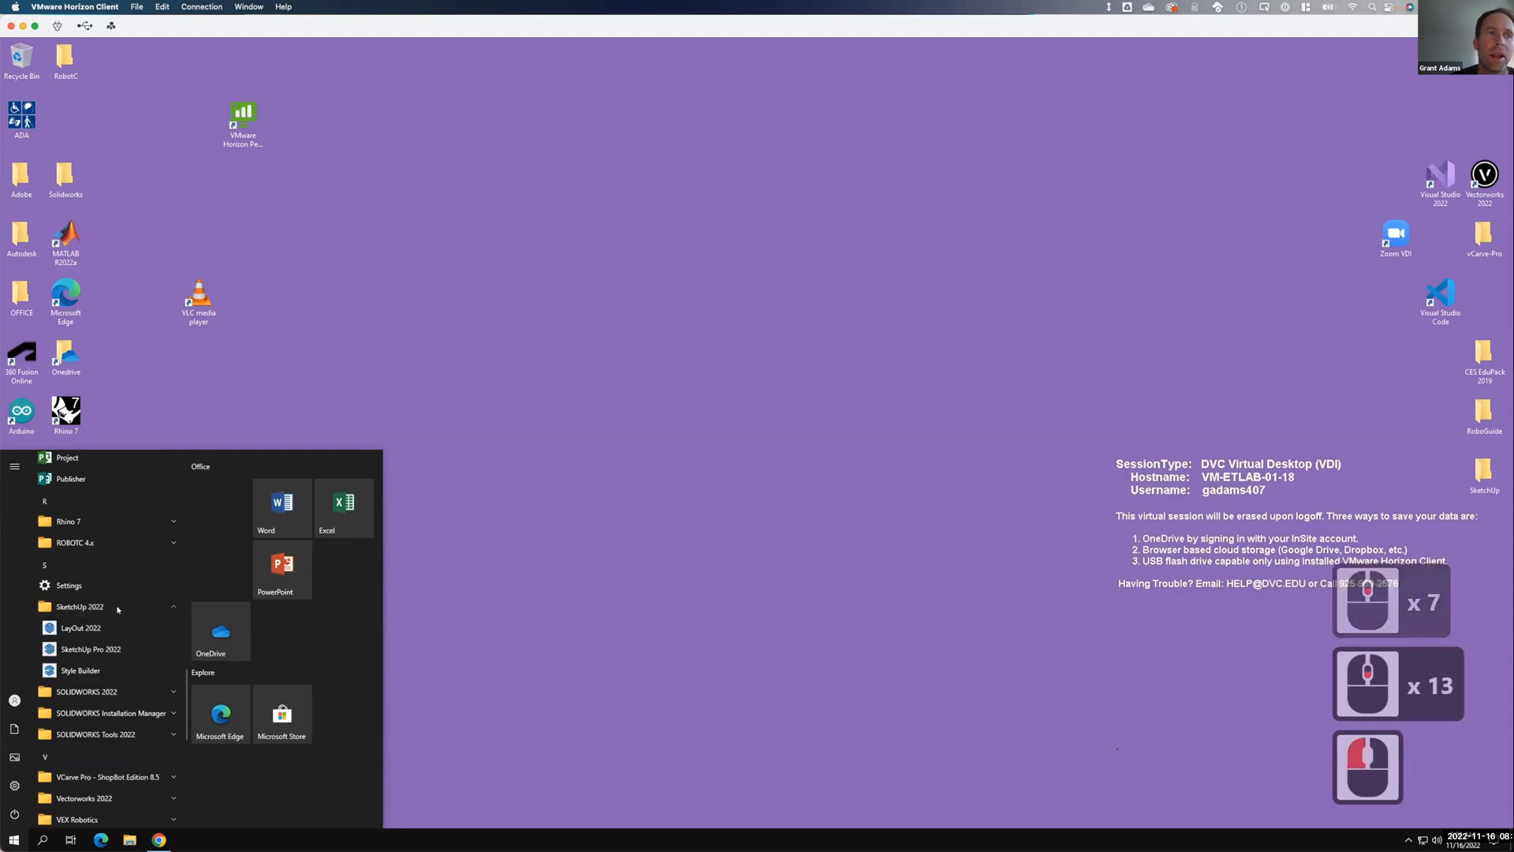
pyautogui.click(87, 655)
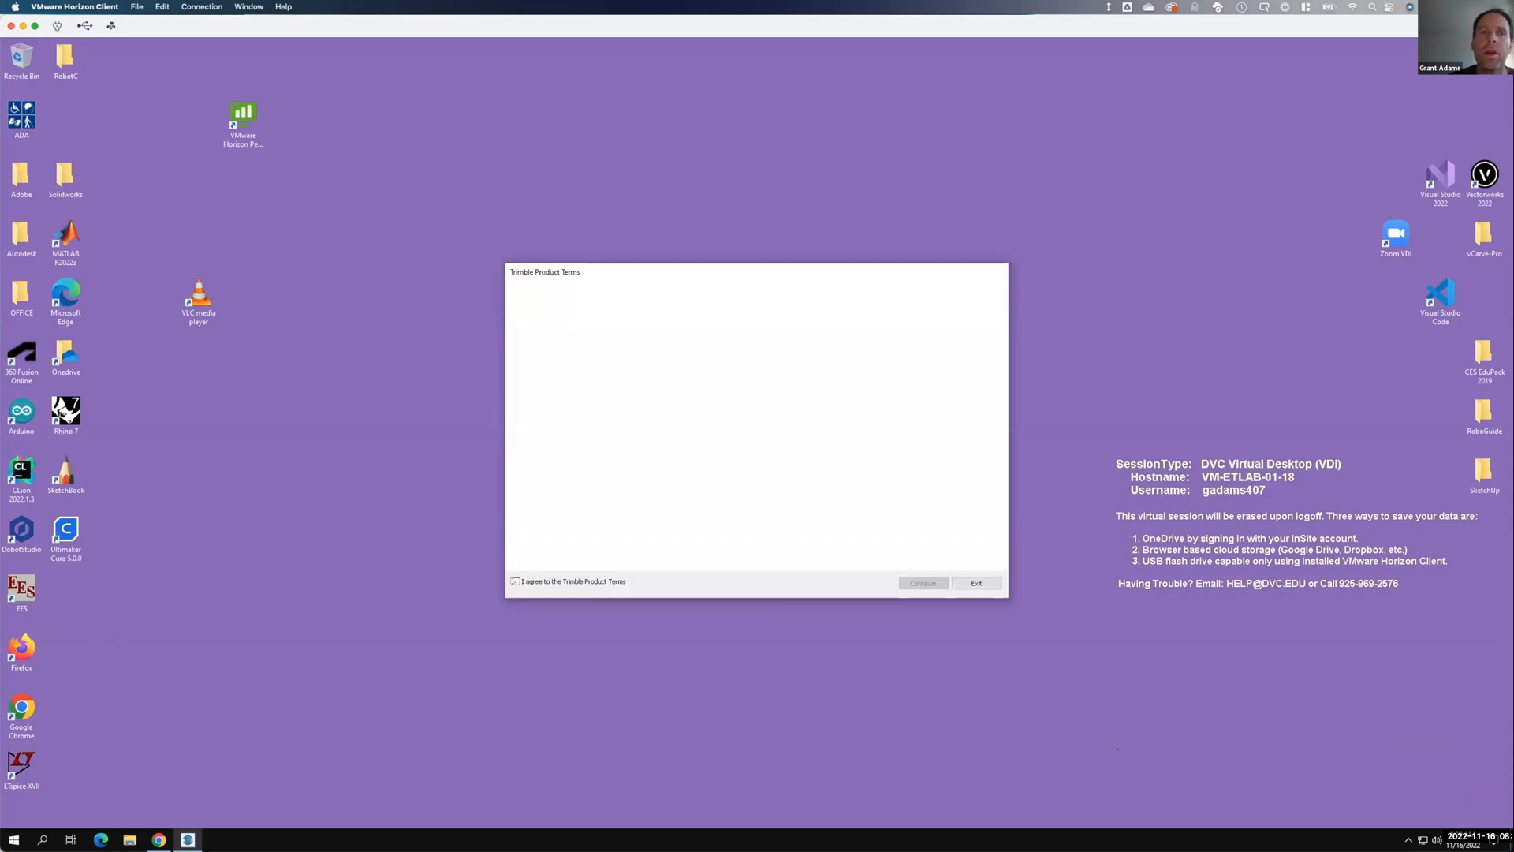
# Agree to the Trimble Product Terms, continue, and pick the Simple Inches template.
pyautogui.click(517, 582)
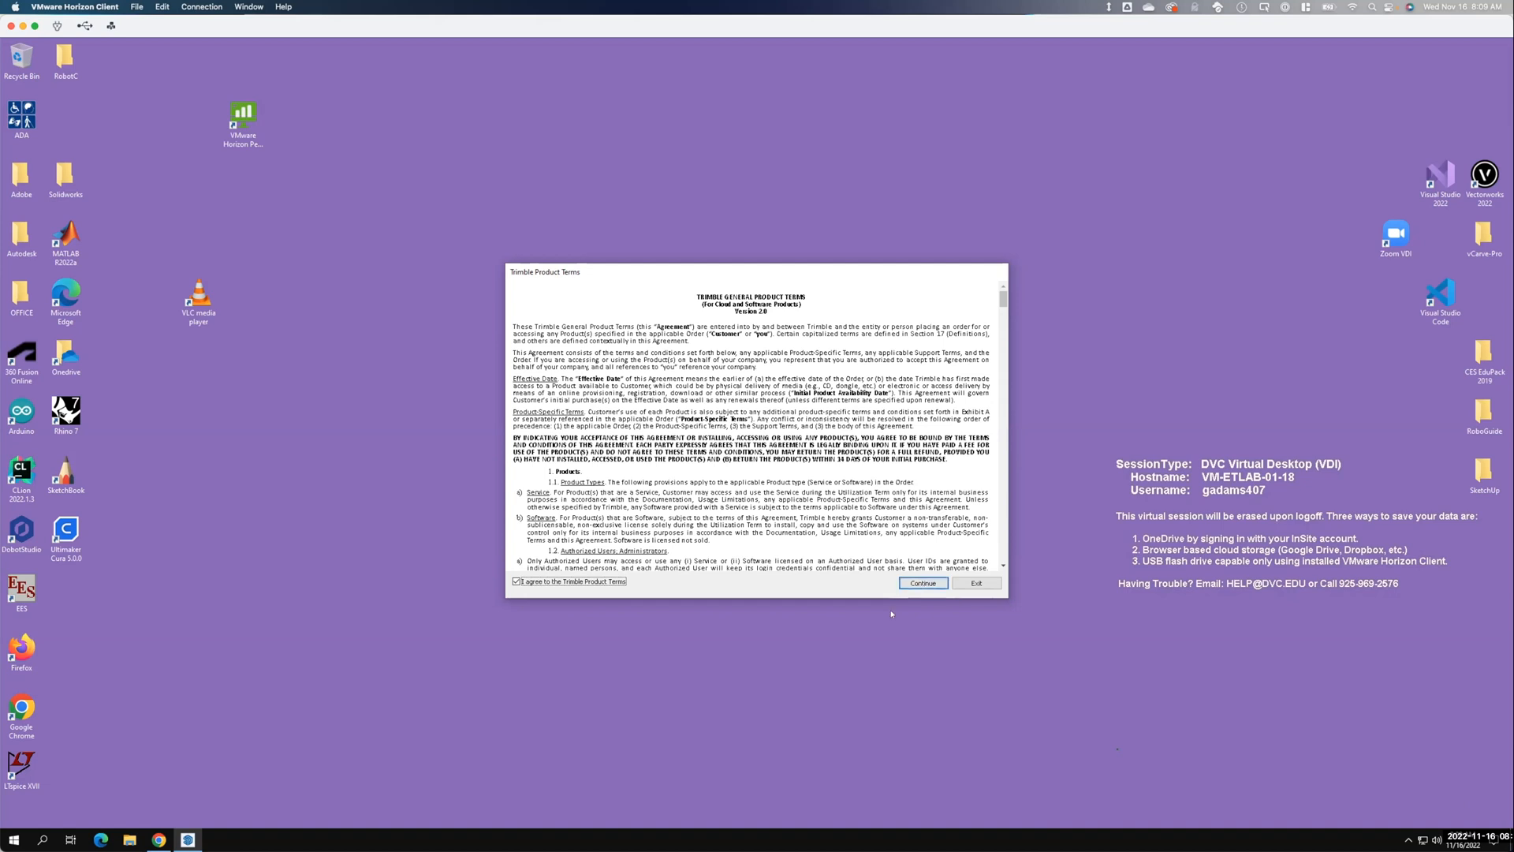
pyautogui.click(924, 582)
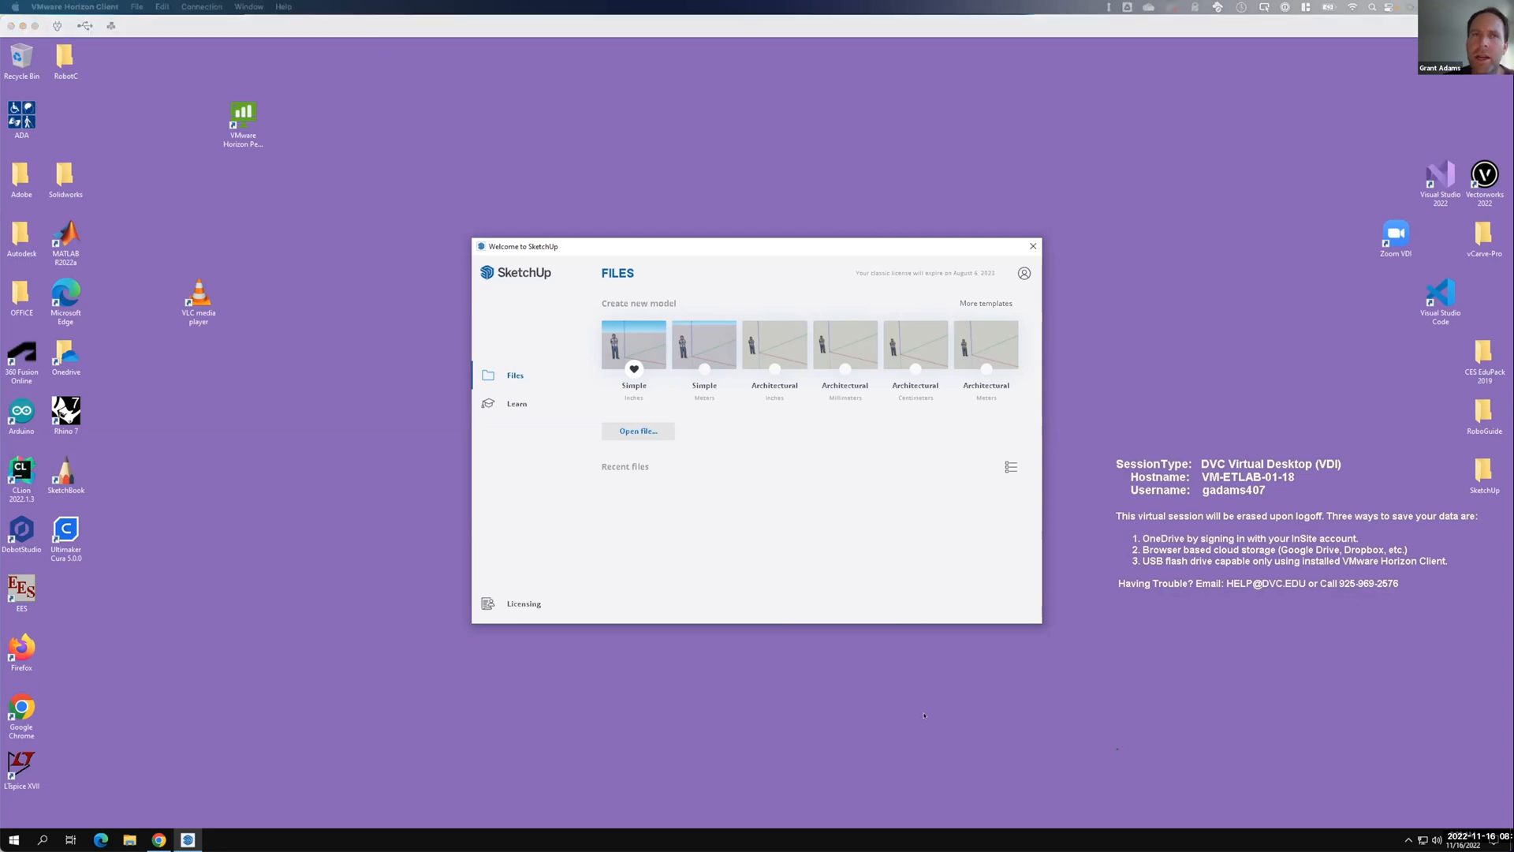
pyautogui.click(625, 365)
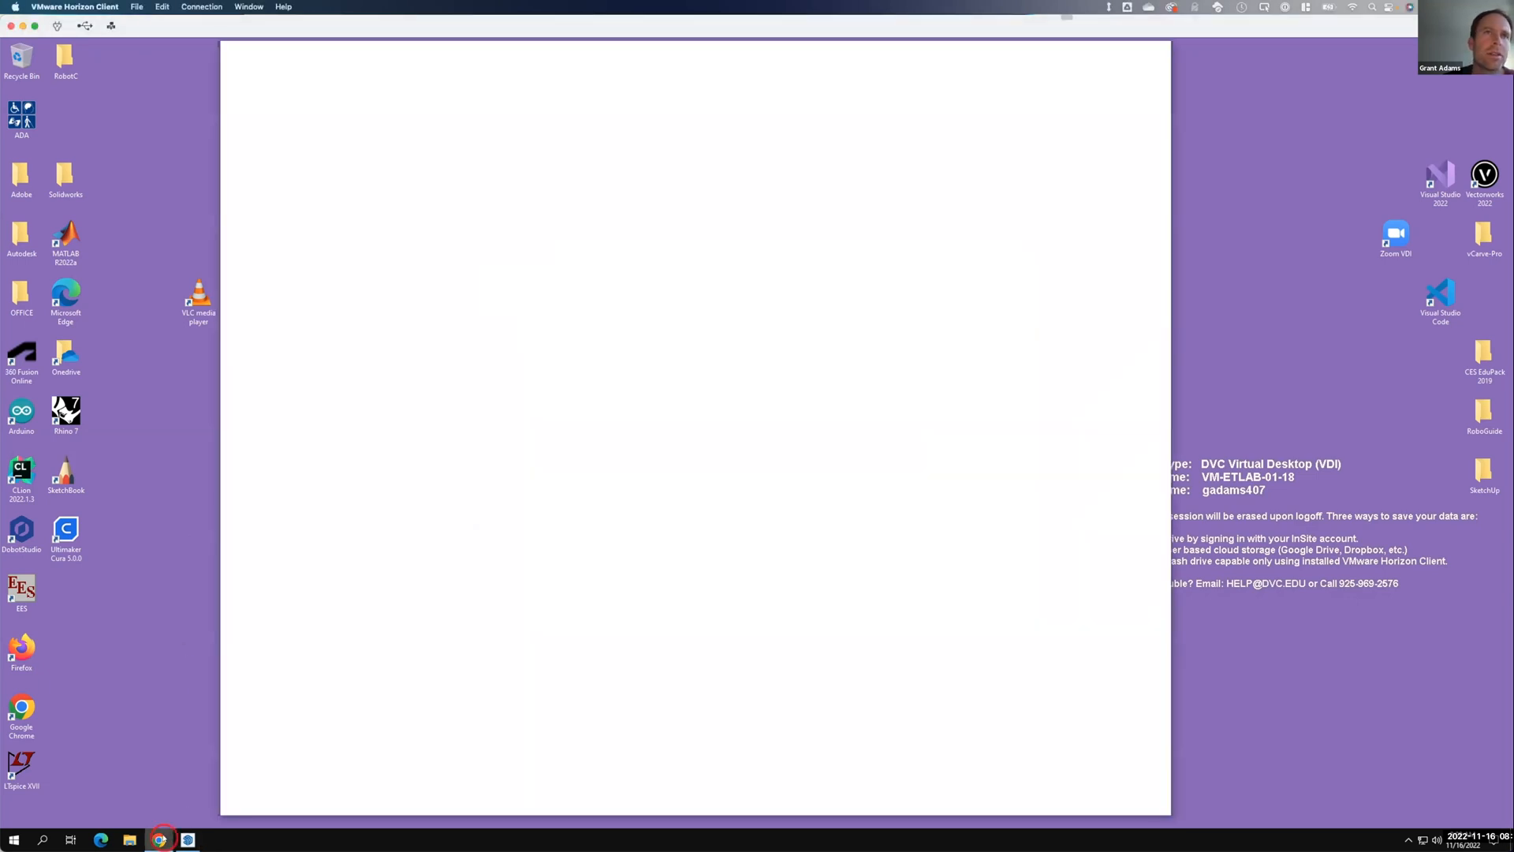
# Google 'sketchup education license' in a new tab and open the SketchUp for Education result.
pyautogui.click(518, 56)
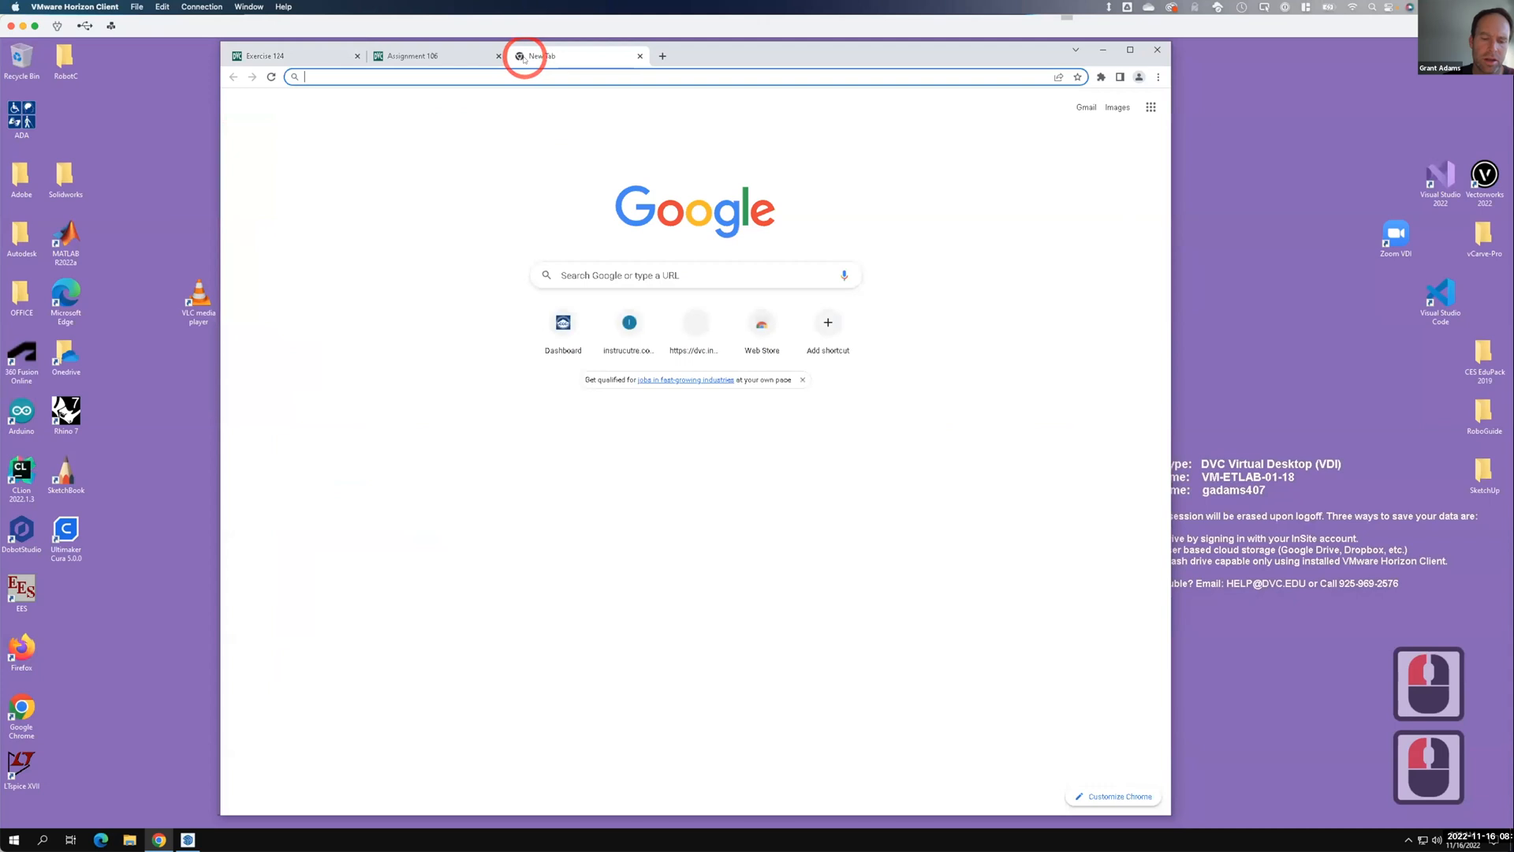
pyautogui.write('sketcup')
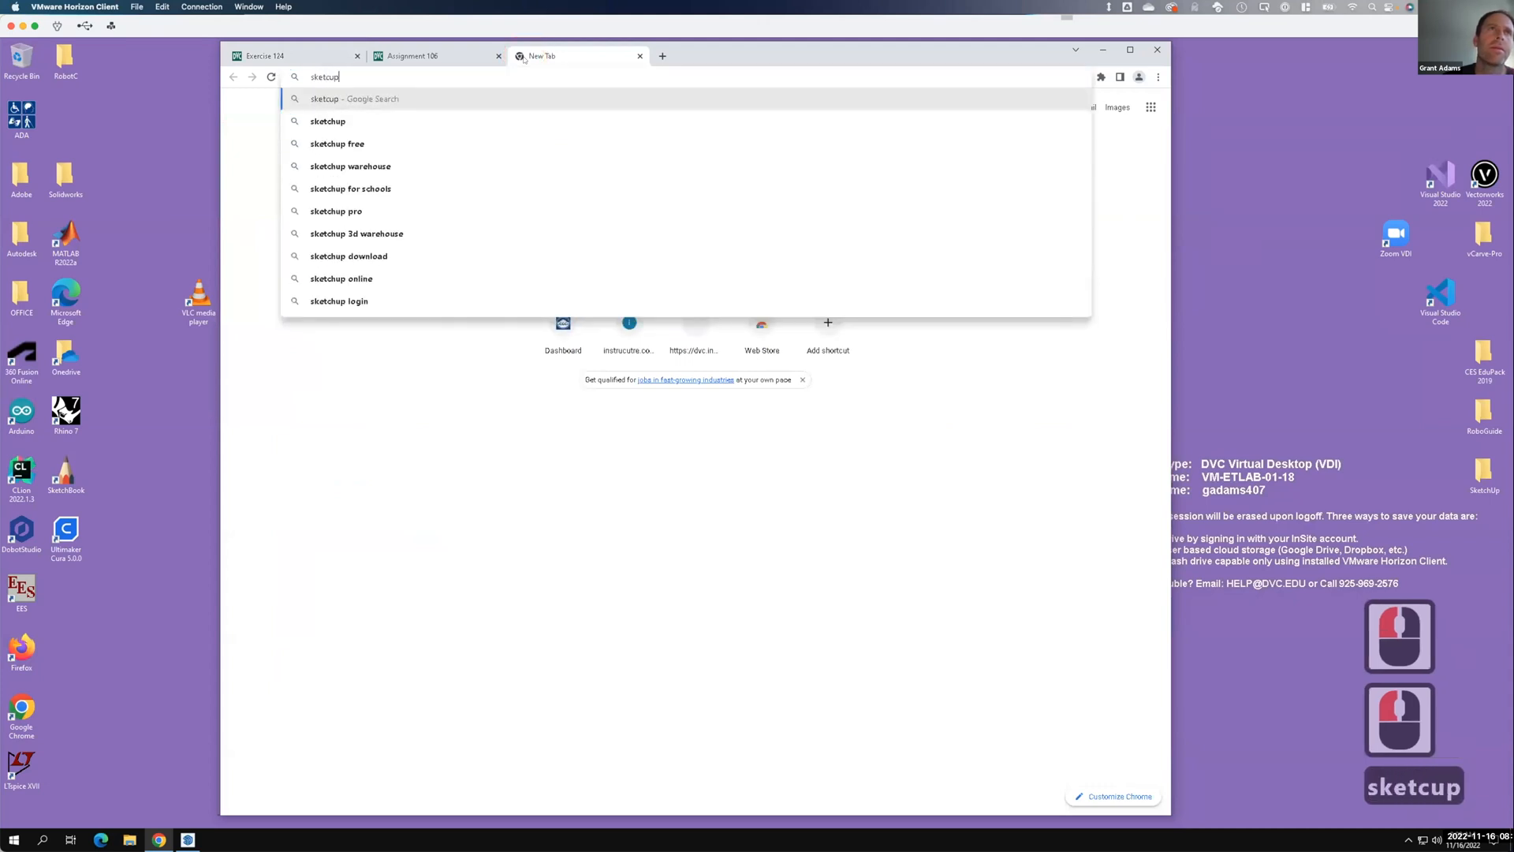
pyautogui.press('BackSpace')
pyautogui.press('BackSpace')
pyautogui.press('BackSpace')
pyautogui.write('chup')
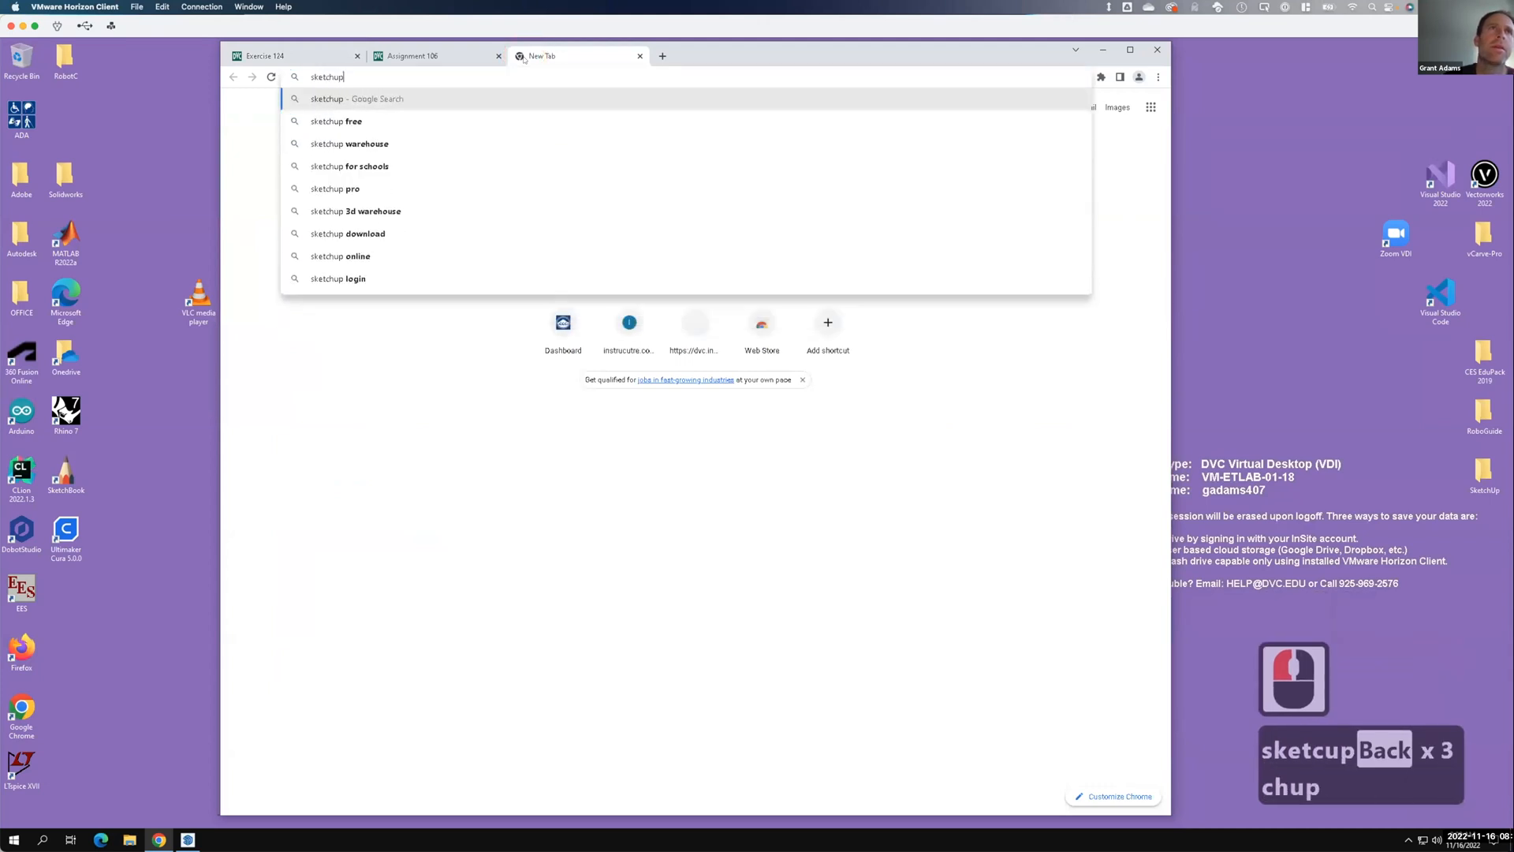
pyautogui.press('Return')
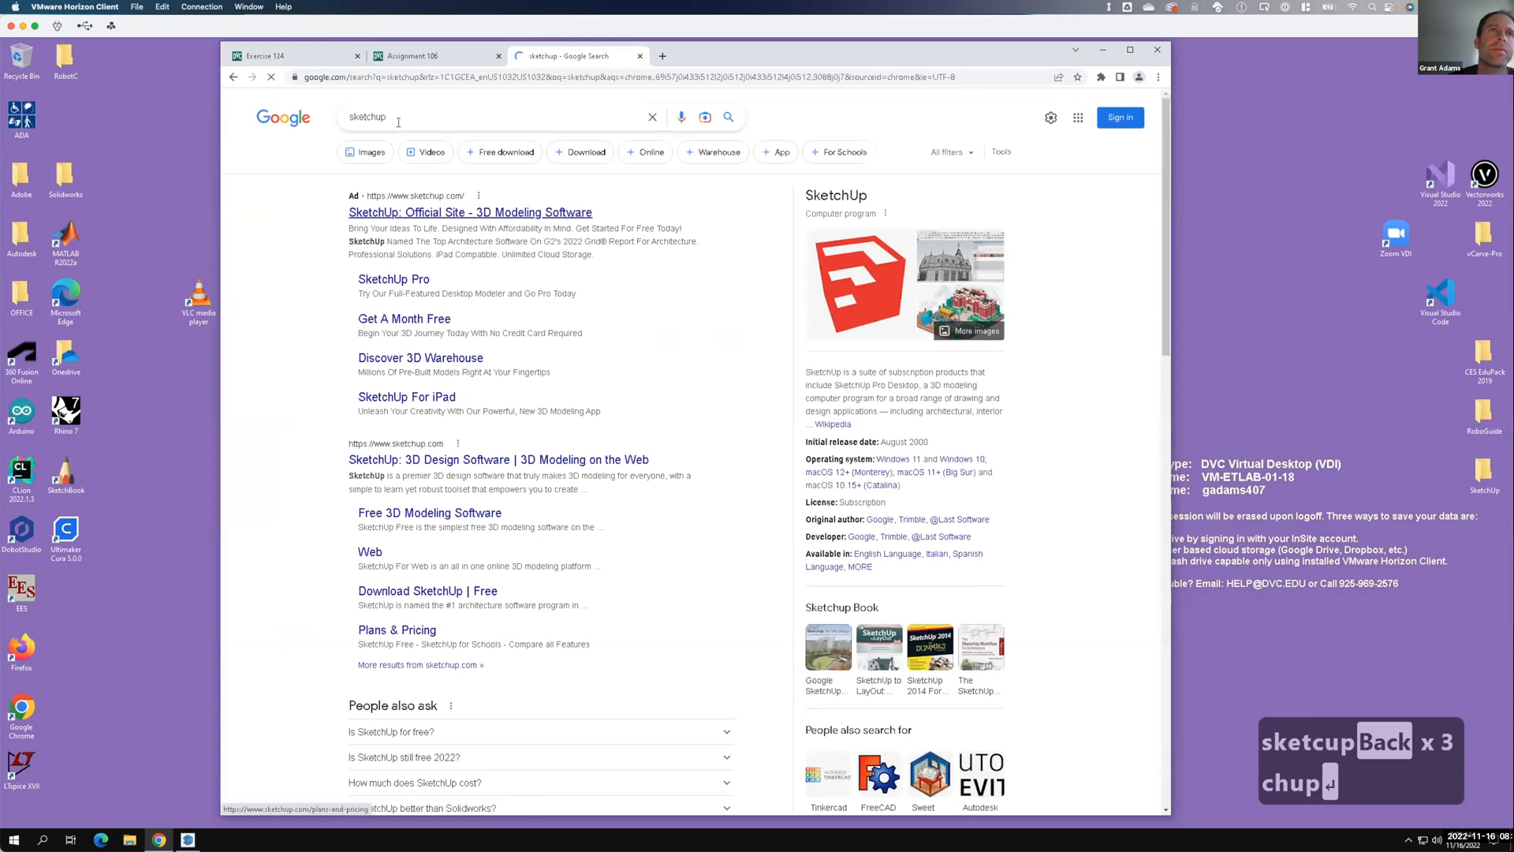
pyautogui.click(403, 115)
pyautogui.write('educati')
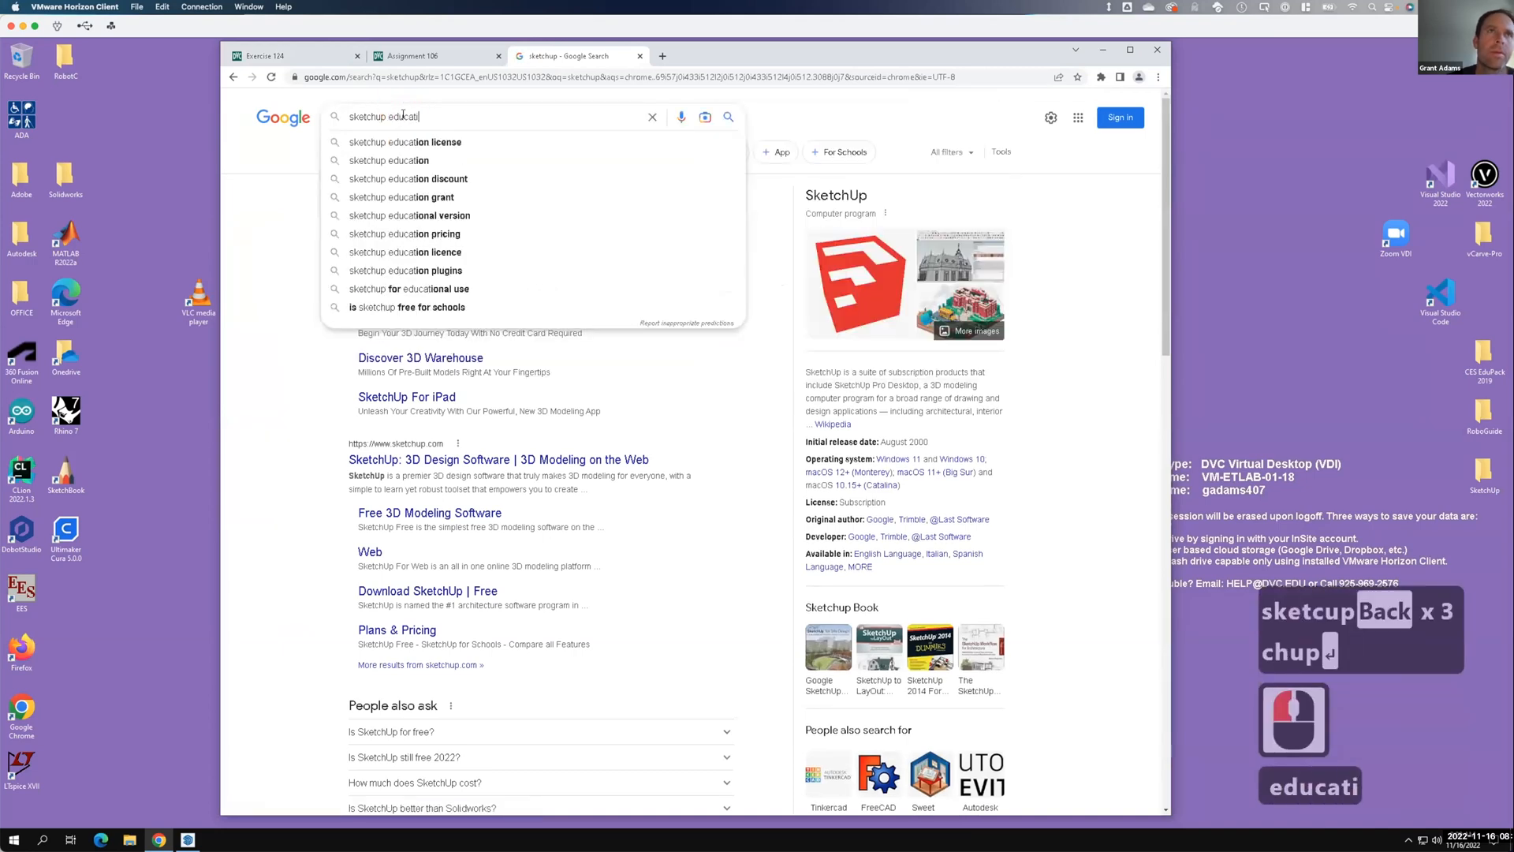
pyautogui.write('on license')
pyautogui.press('Return')
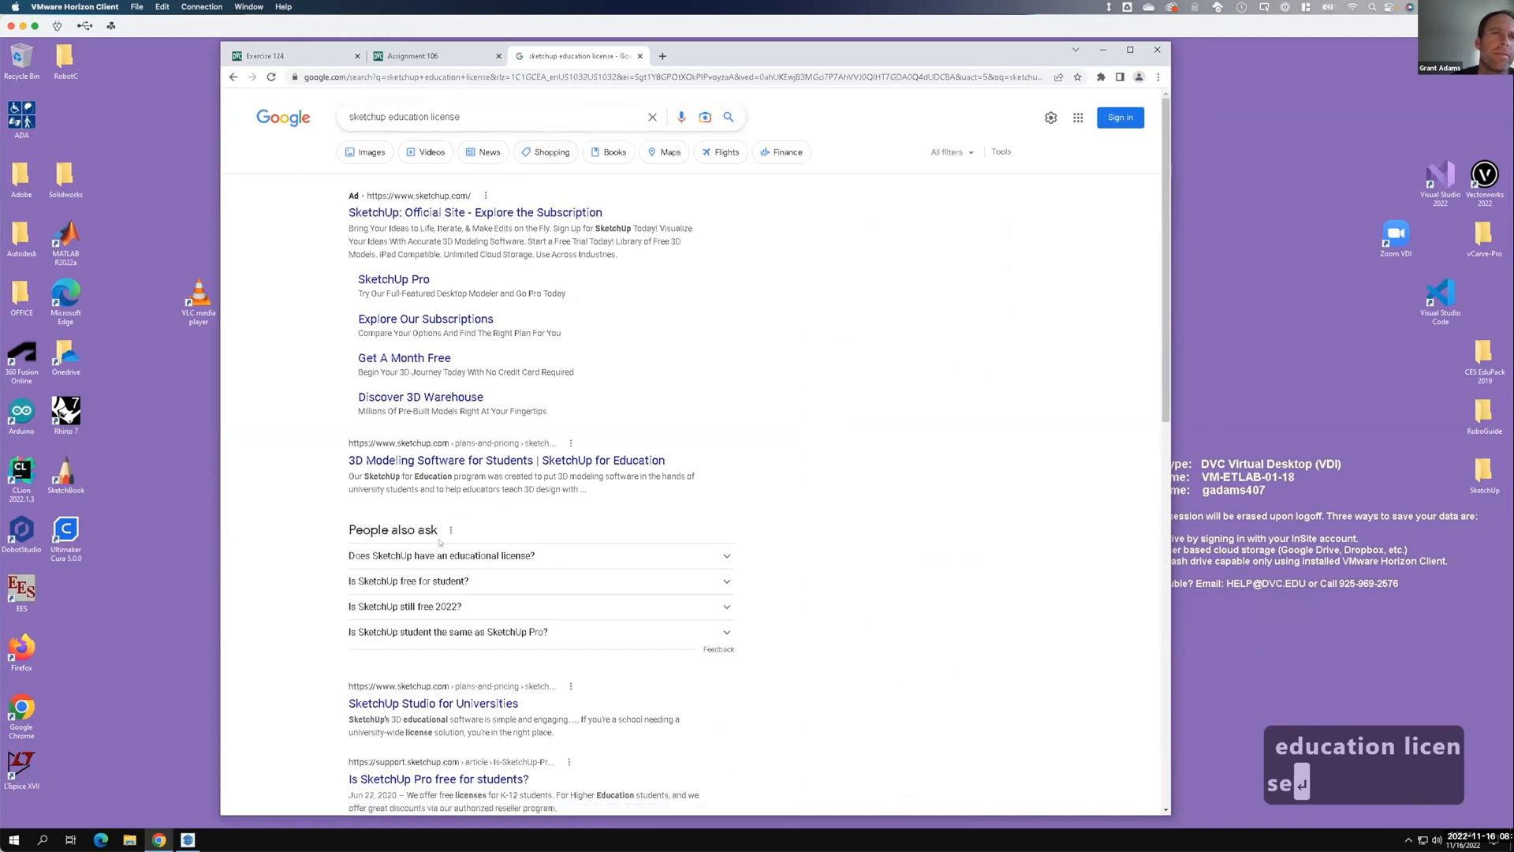
pyautogui.click(464, 460)
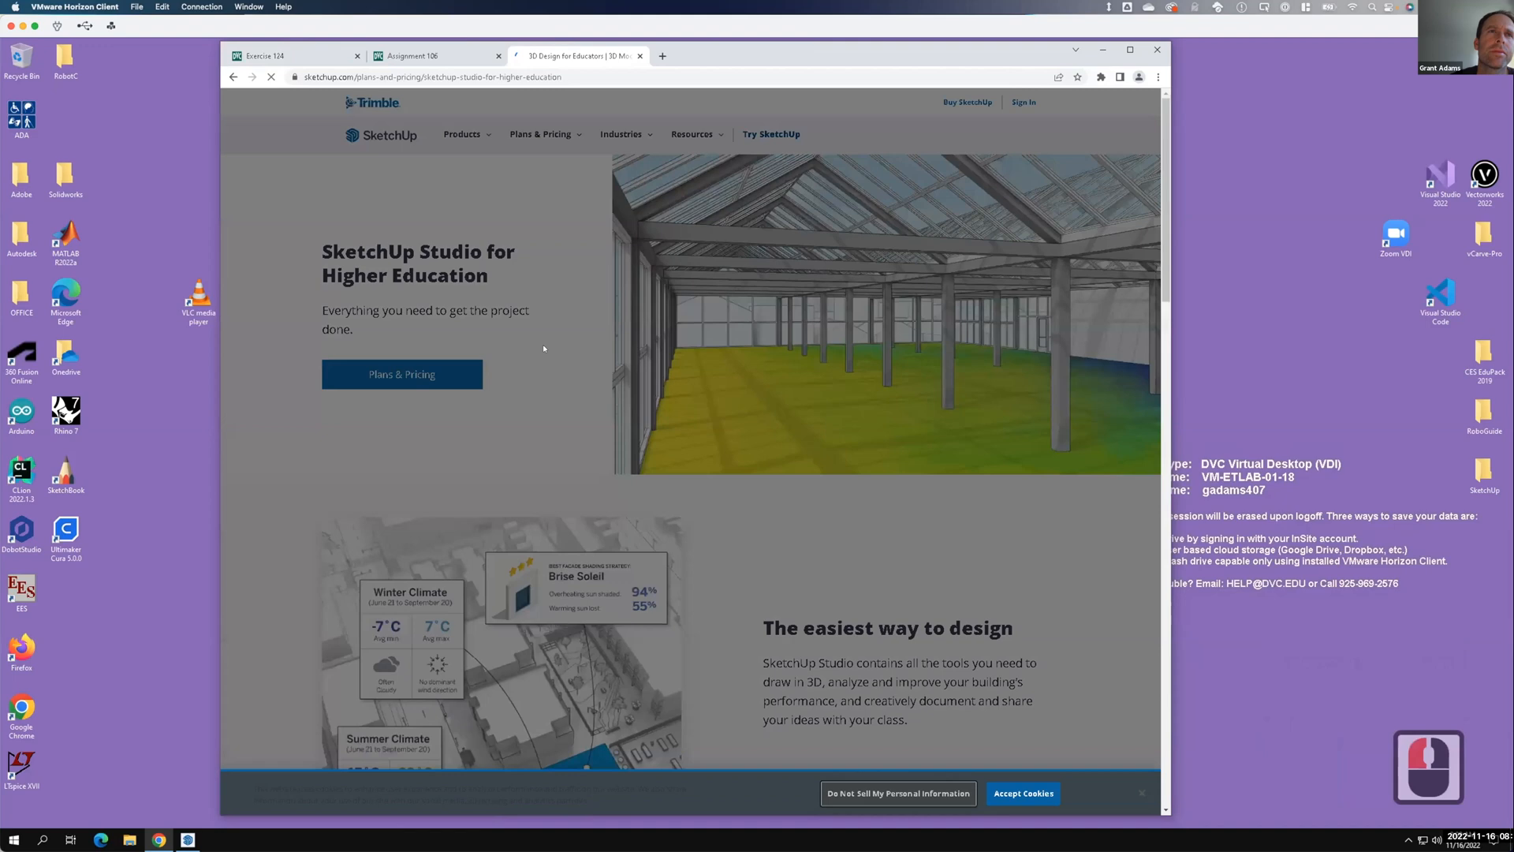
# Open the Plans & Pricing page for SketchUp Studio for Higher Education.
pyautogui.click(543, 347)
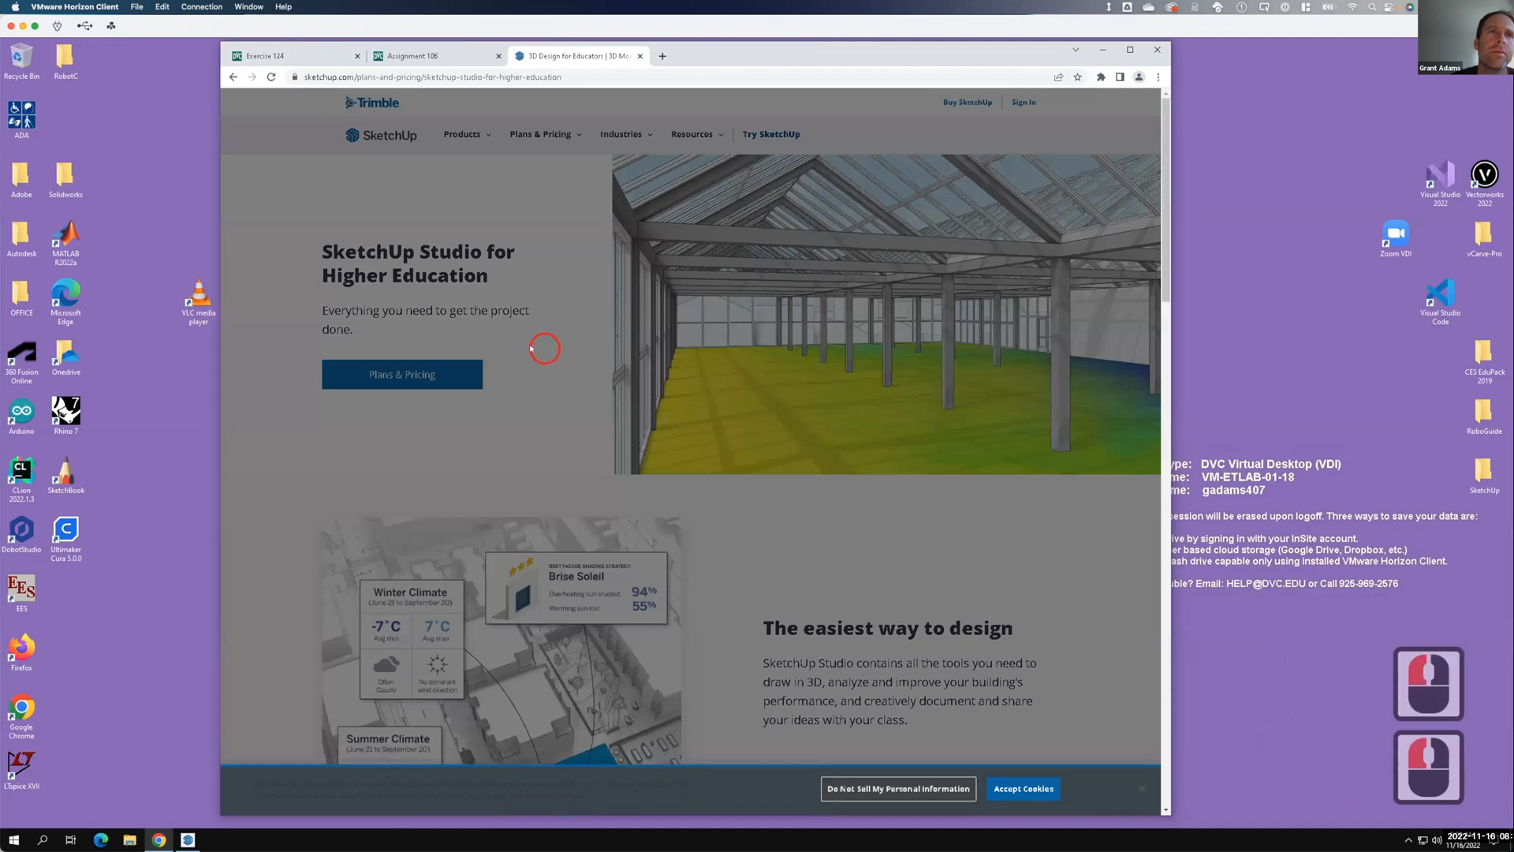
pyautogui.click(402, 375)
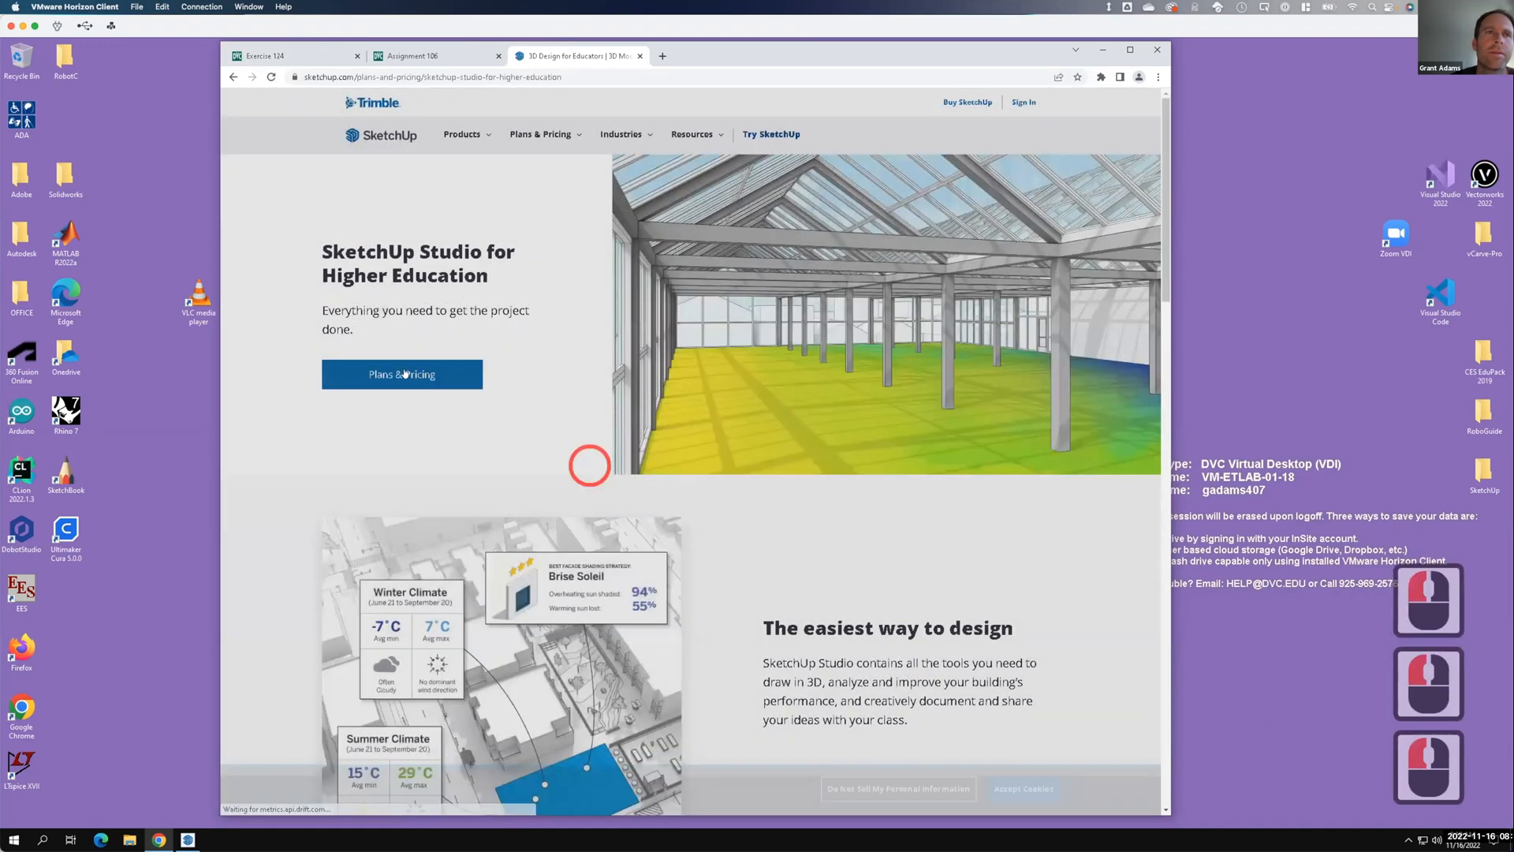
pyautogui.click(402, 374)
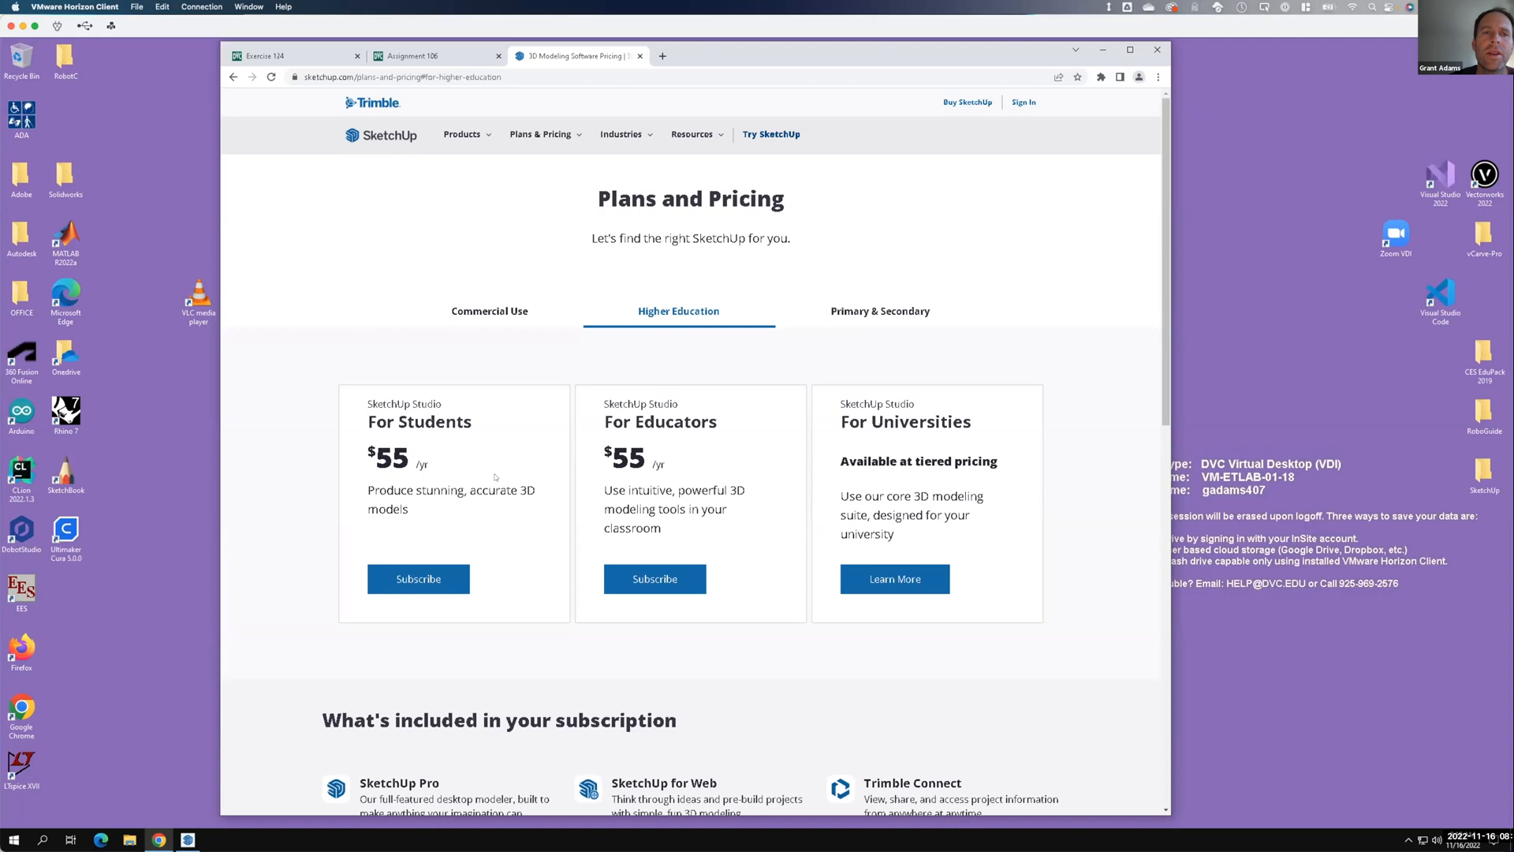
# Review the $55/yr student and educator plans, features and FAQ, then close the browser.
pyautogui.scroll(-5, 497, 442)
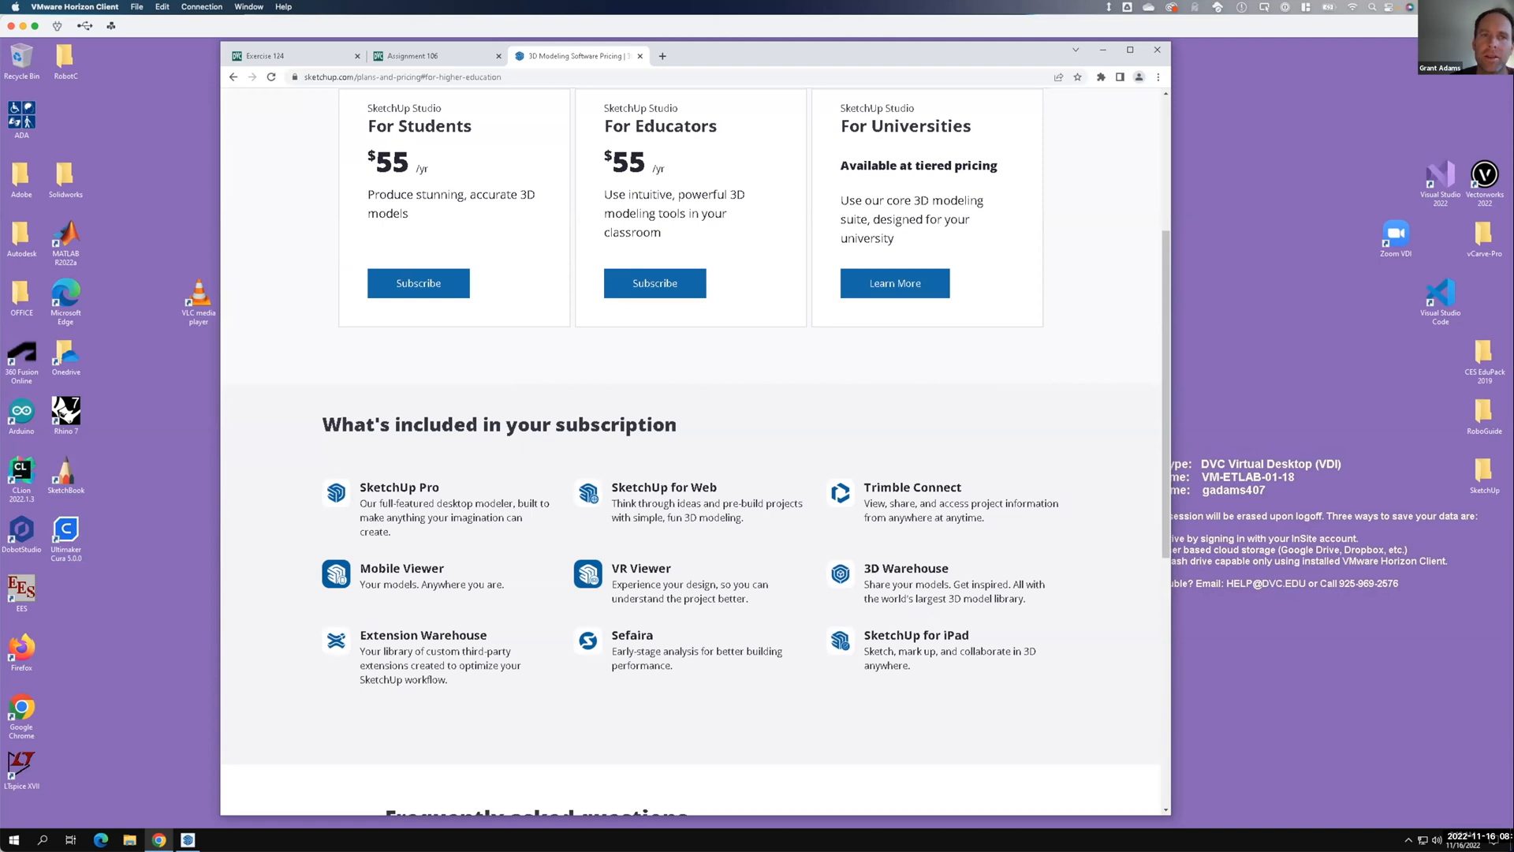
pyautogui.press('F15')
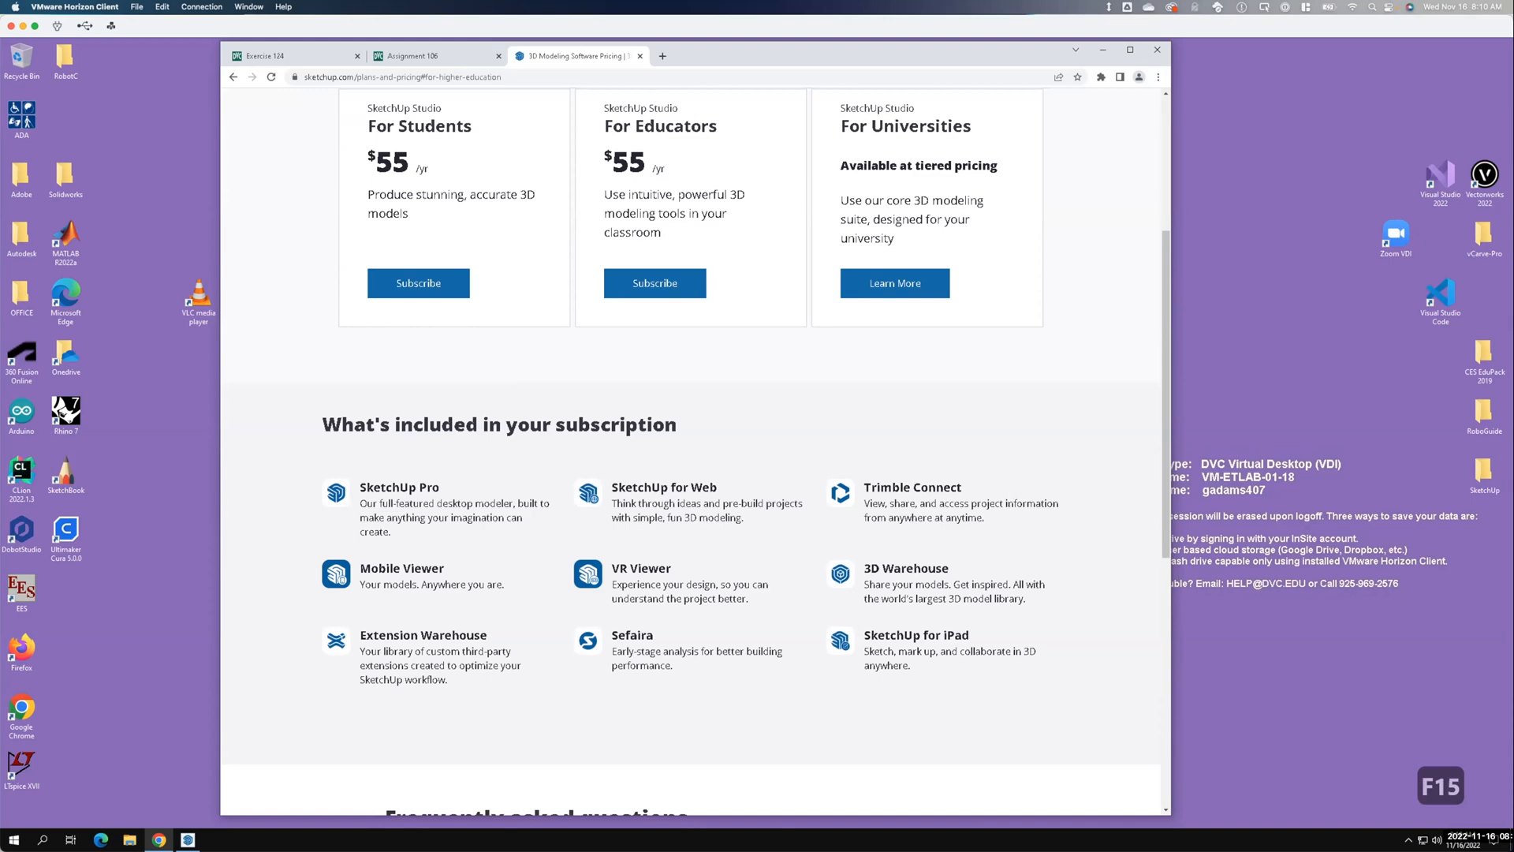
pyautogui.scroll(-3, 856, 497)
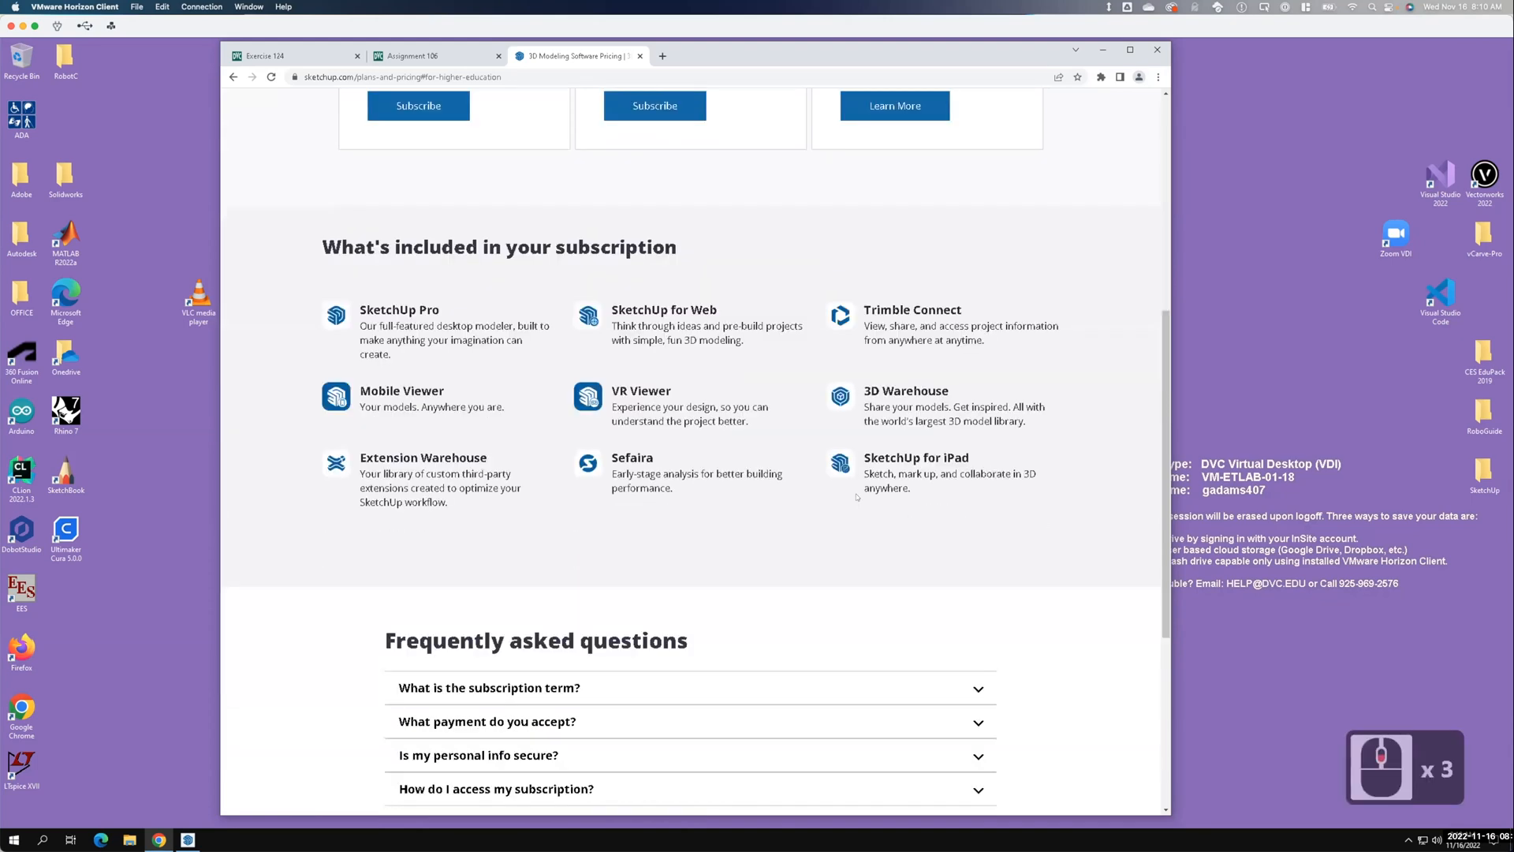
pyautogui.scroll(-3, 857, 497)
pyautogui.scroll(-8, 857, 498)
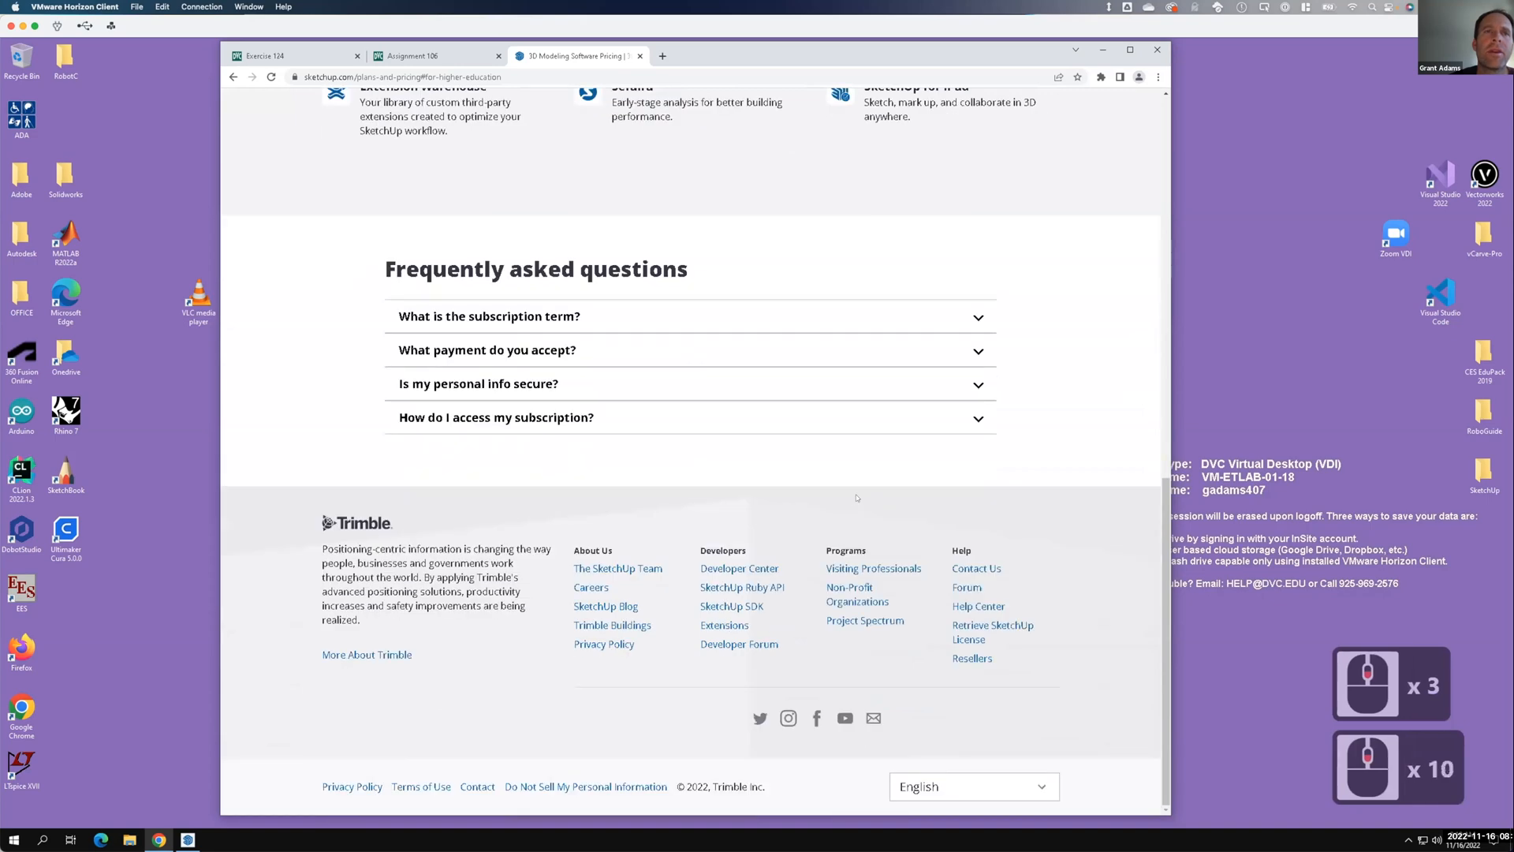
pyautogui.scroll(2, 857, 498)
pyautogui.scroll(15, 857, 497)
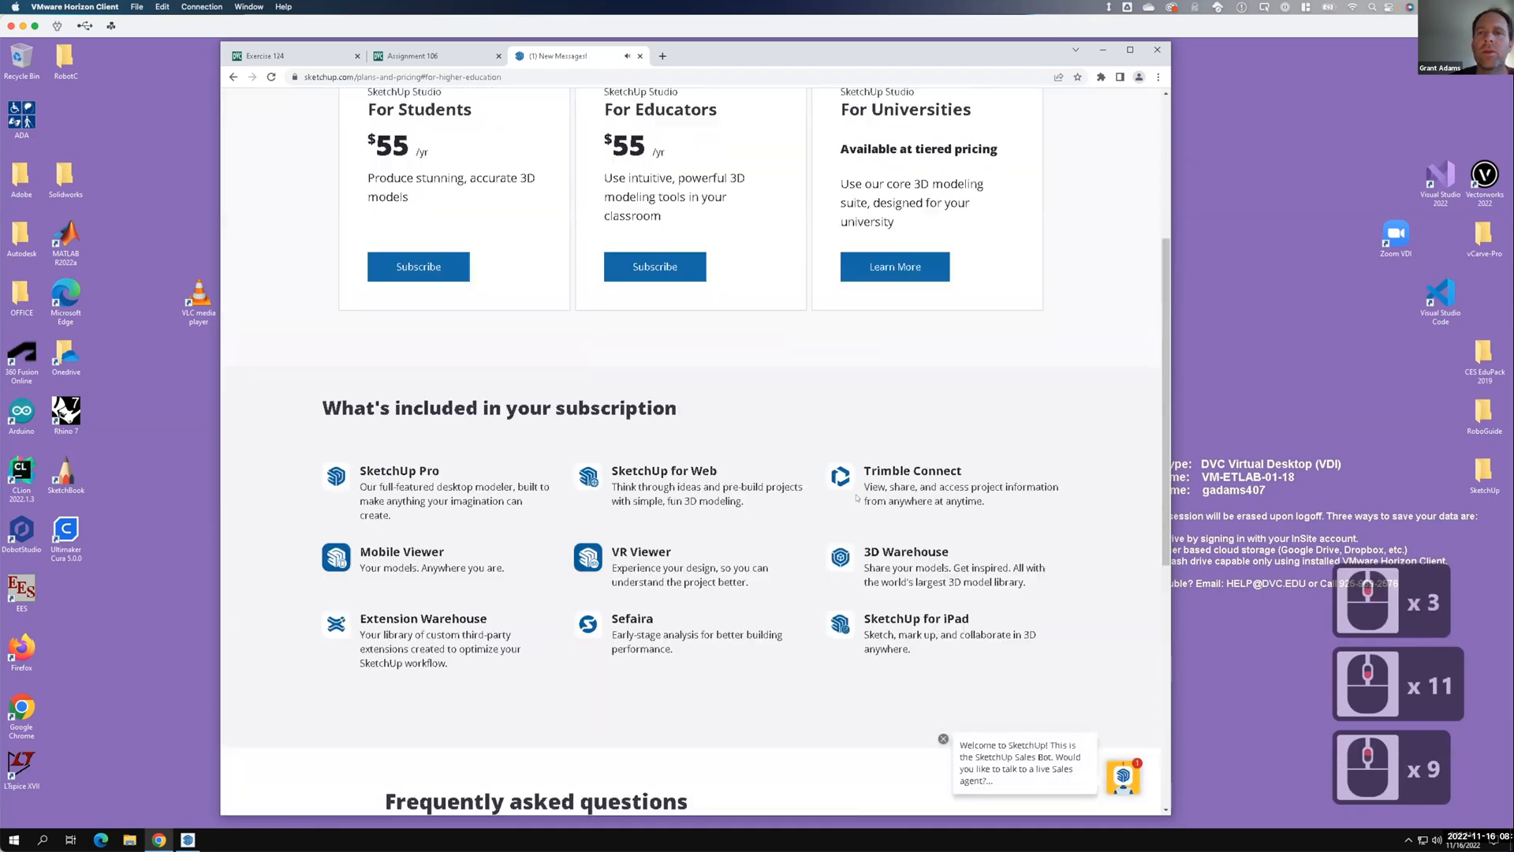
pyautogui.scroll(4, 858, 497)
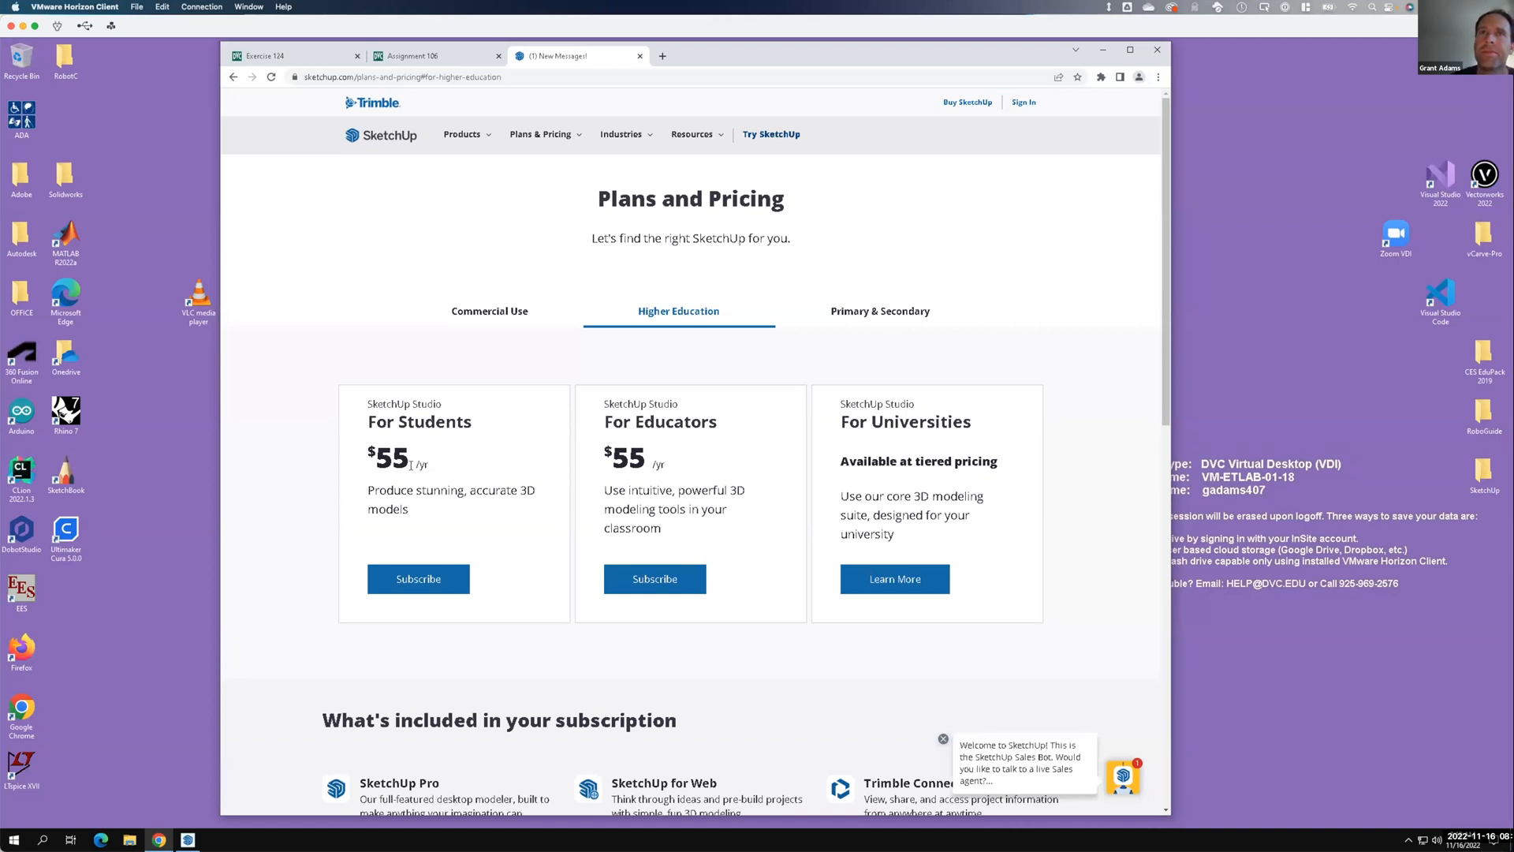
pyautogui.click(1155, 50)
# Start a new model from the Architectural Inches template and select the default scale figure.
pyautogui.click(705, 345)
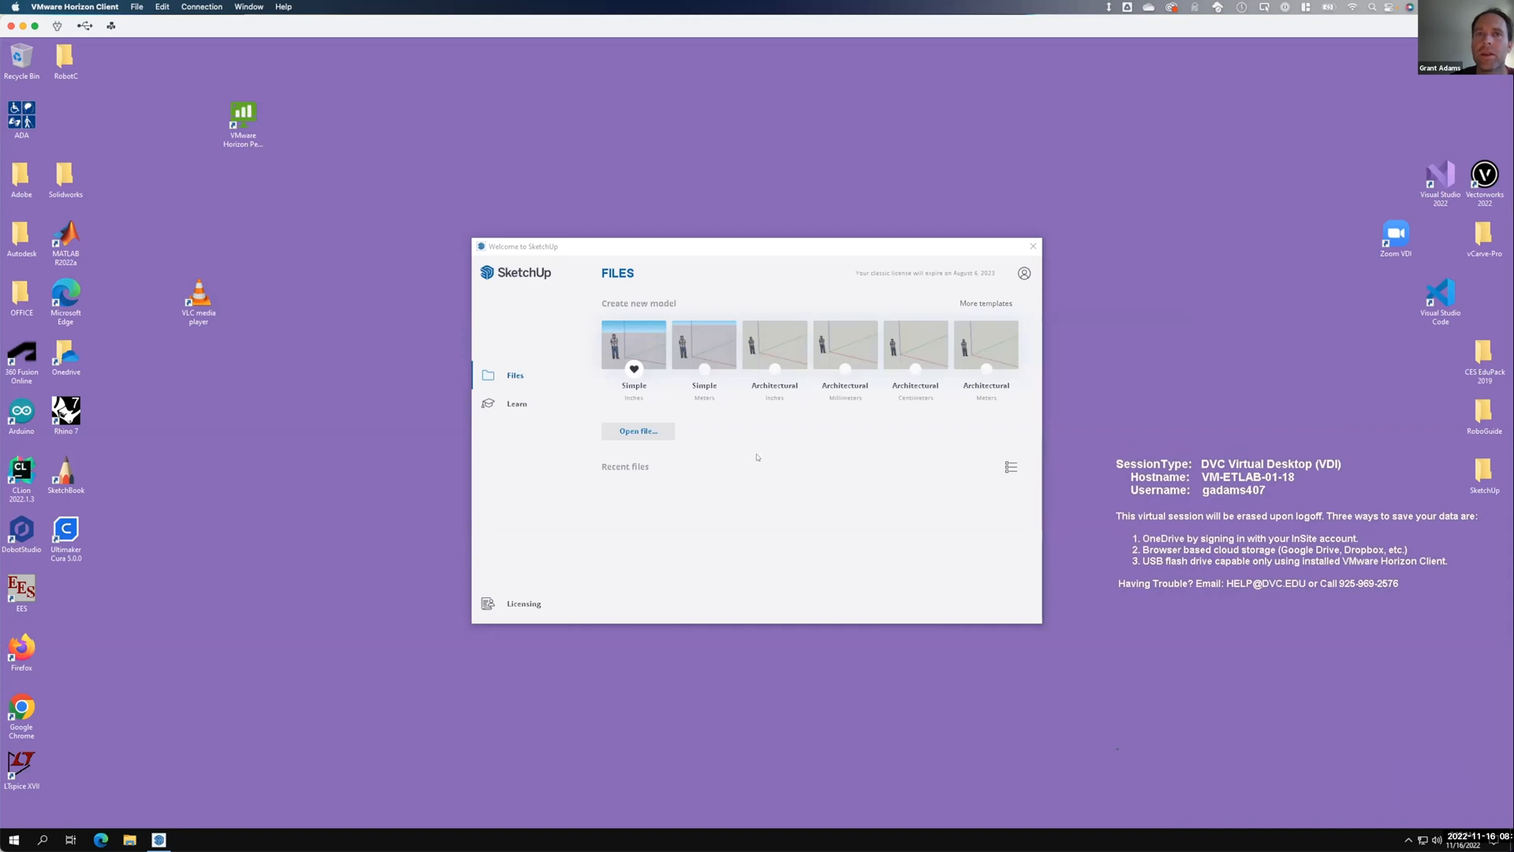
pyautogui.moveTo(705, 252); pyautogui.dragTo(634, 252)
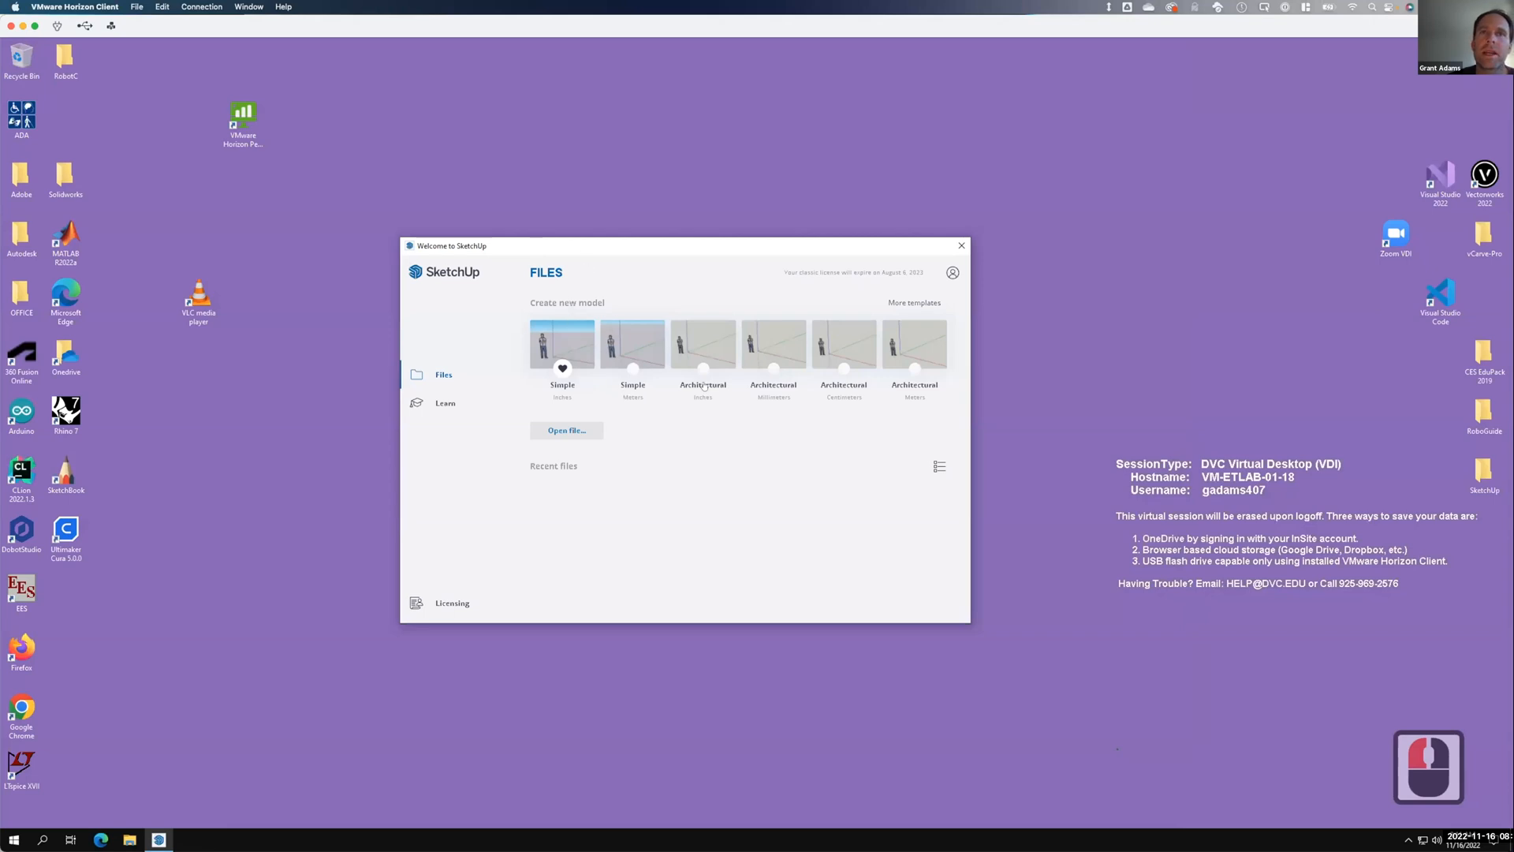
pyautogui.click(704, 339)
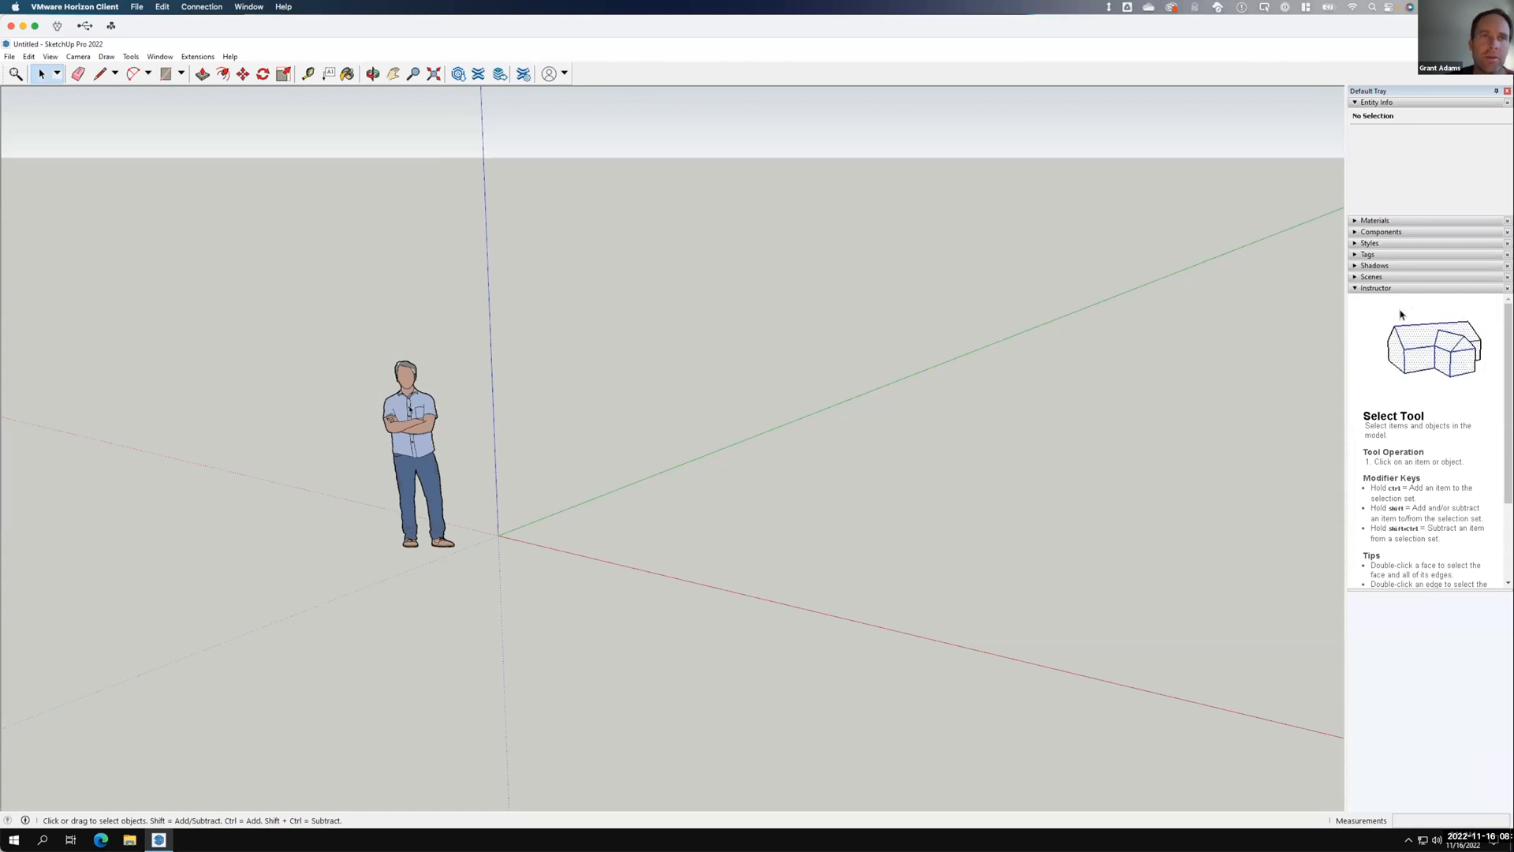
pyautogui.press('F15')
pyautogui.click(410, 404)
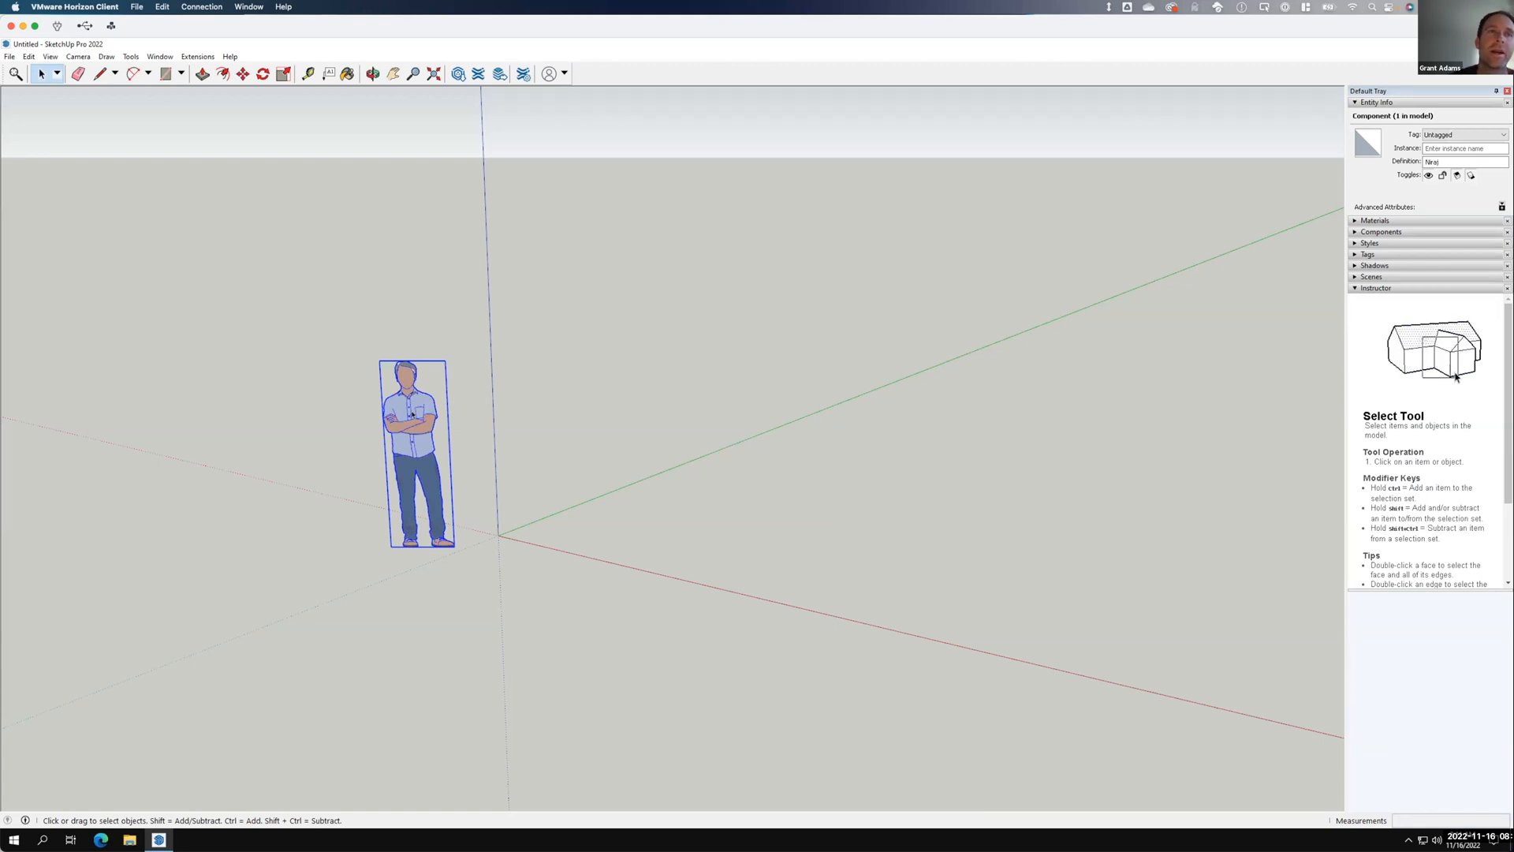
# Erase the standing person scale figure using the right-click Erase command.
pyautogui.rightClick(411, 408)
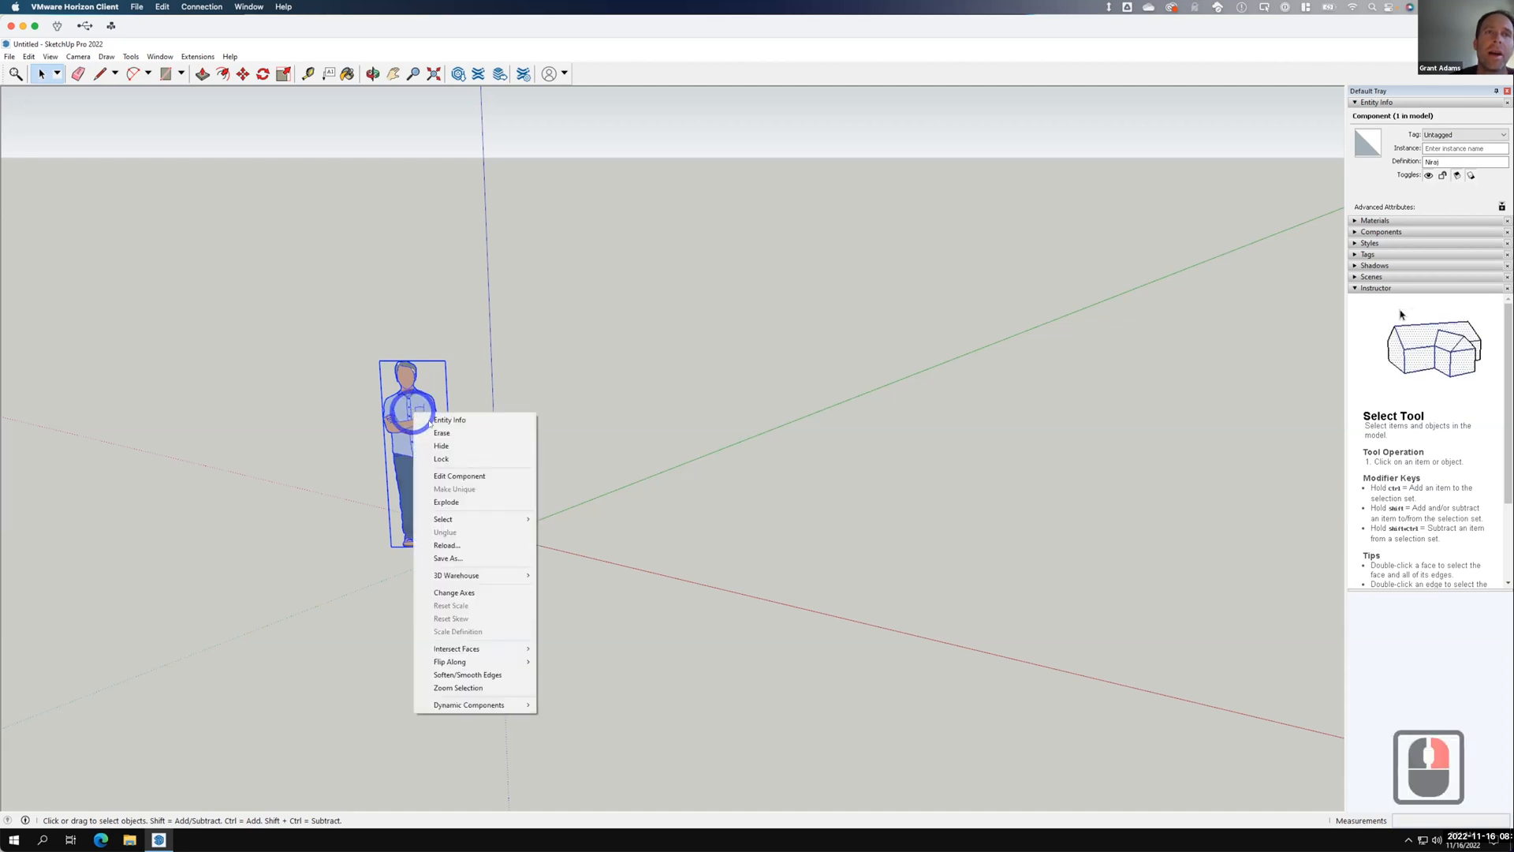
pyautogui.click(451, 432)
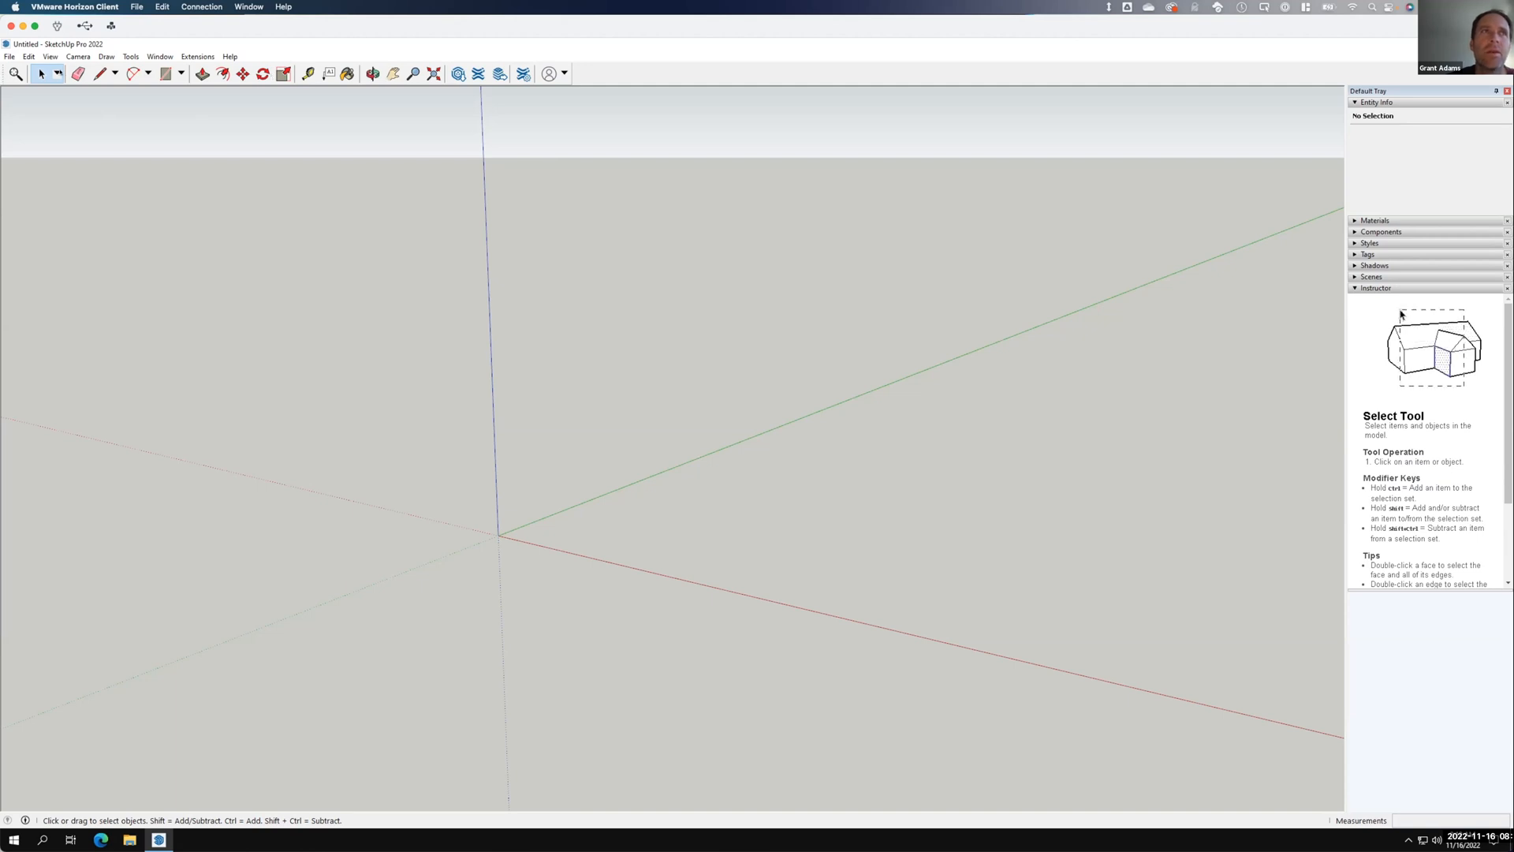
# Browse the Line and Shapes tool flyouts without choosing one, then open the View menu.
pyautogui.click(115, 74)
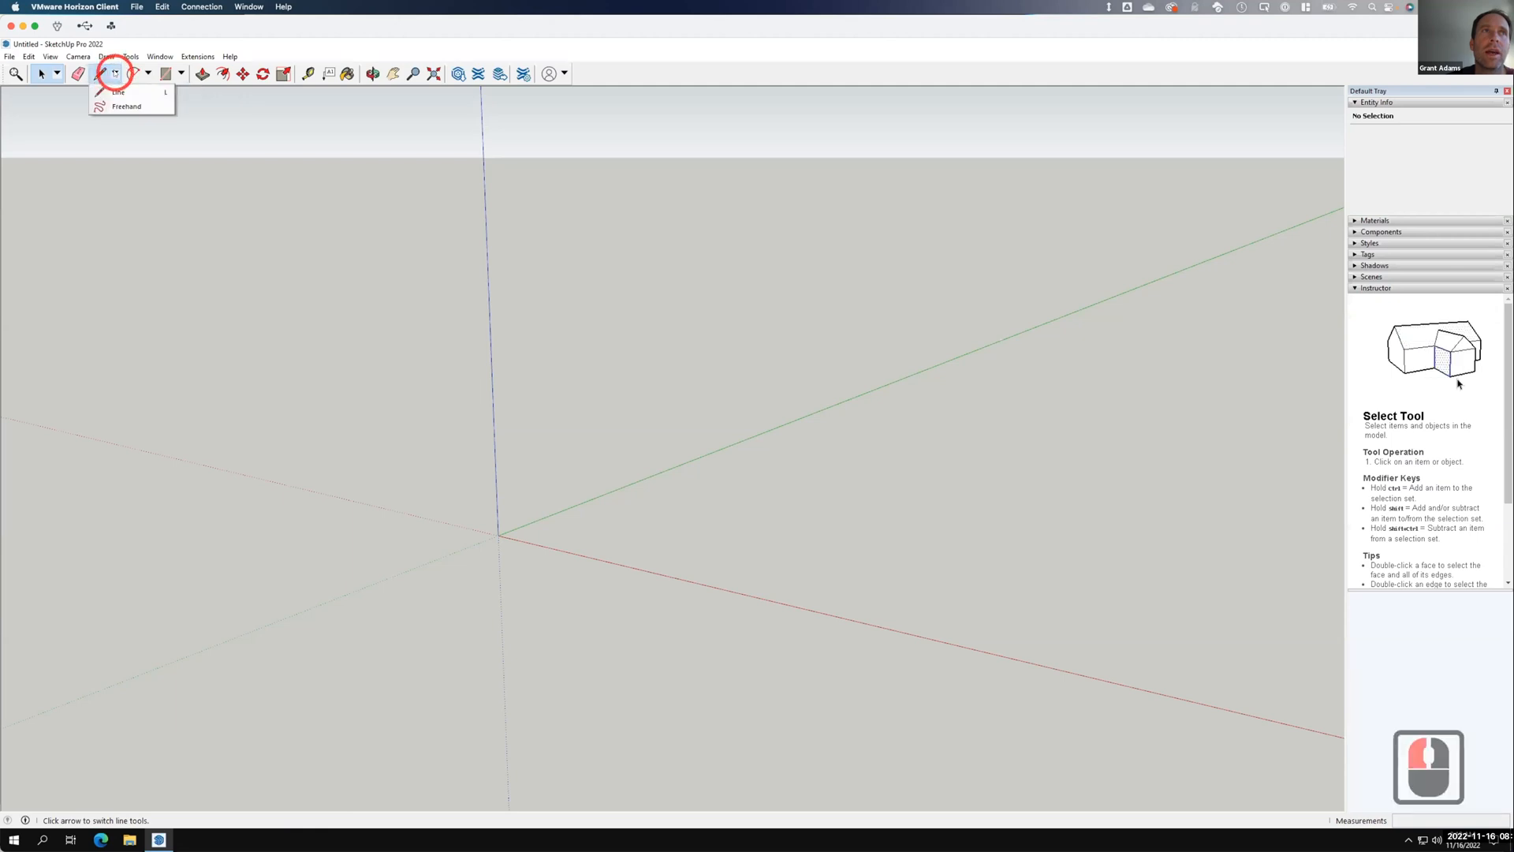
pyautogui.click(181, 73)
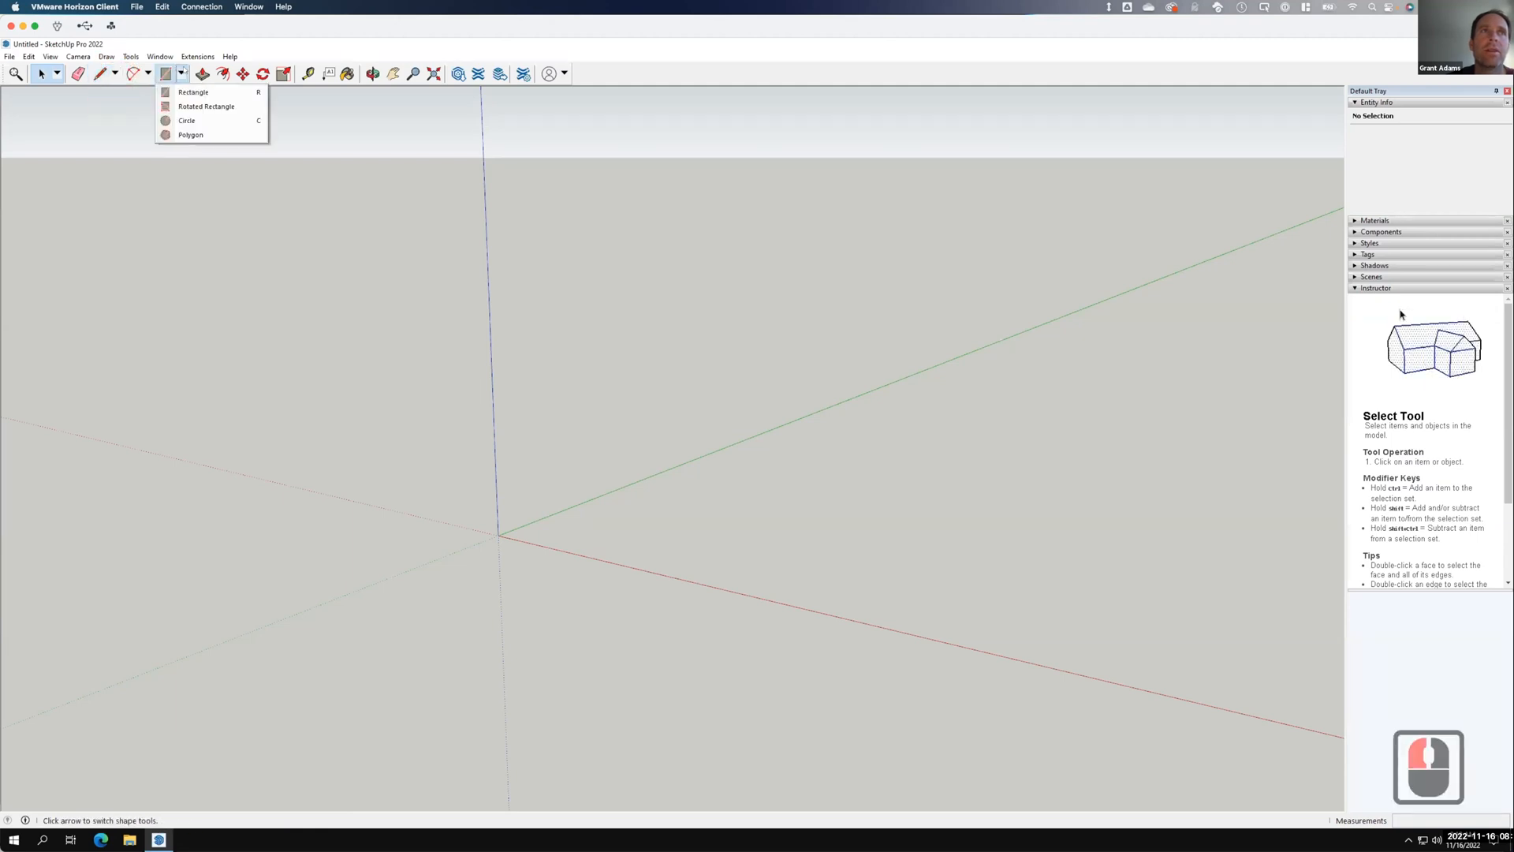
pyautogui.press('Down')
pyautogui.press('Down')
pyautogui.press('Down')
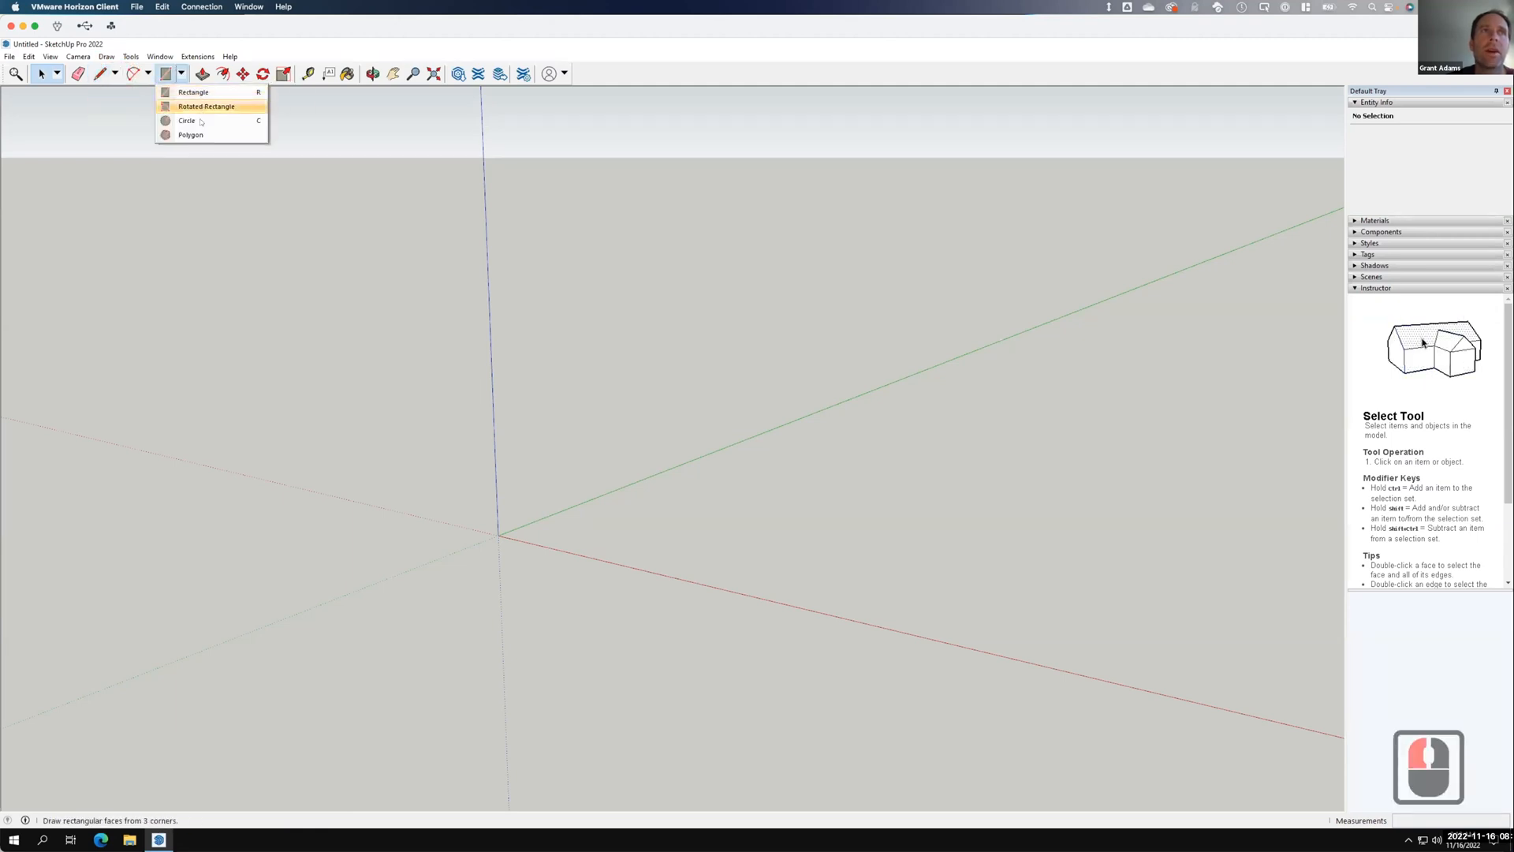
pyautogui.click(182, 73)
pyautogui.click(280, 43)
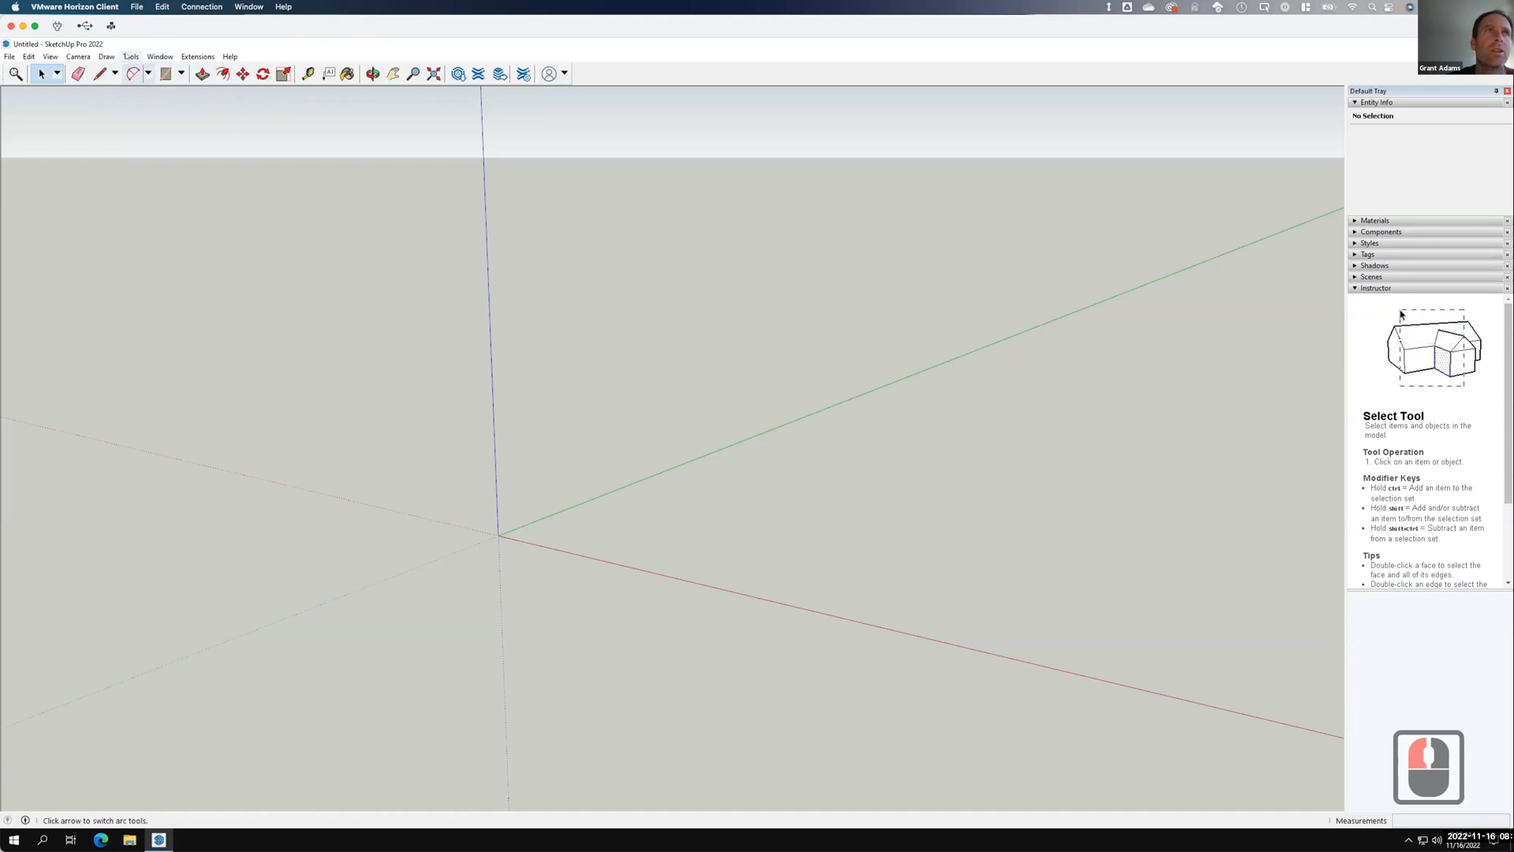
pyautogui.press('F15')
pyautogui.click(51, 57)
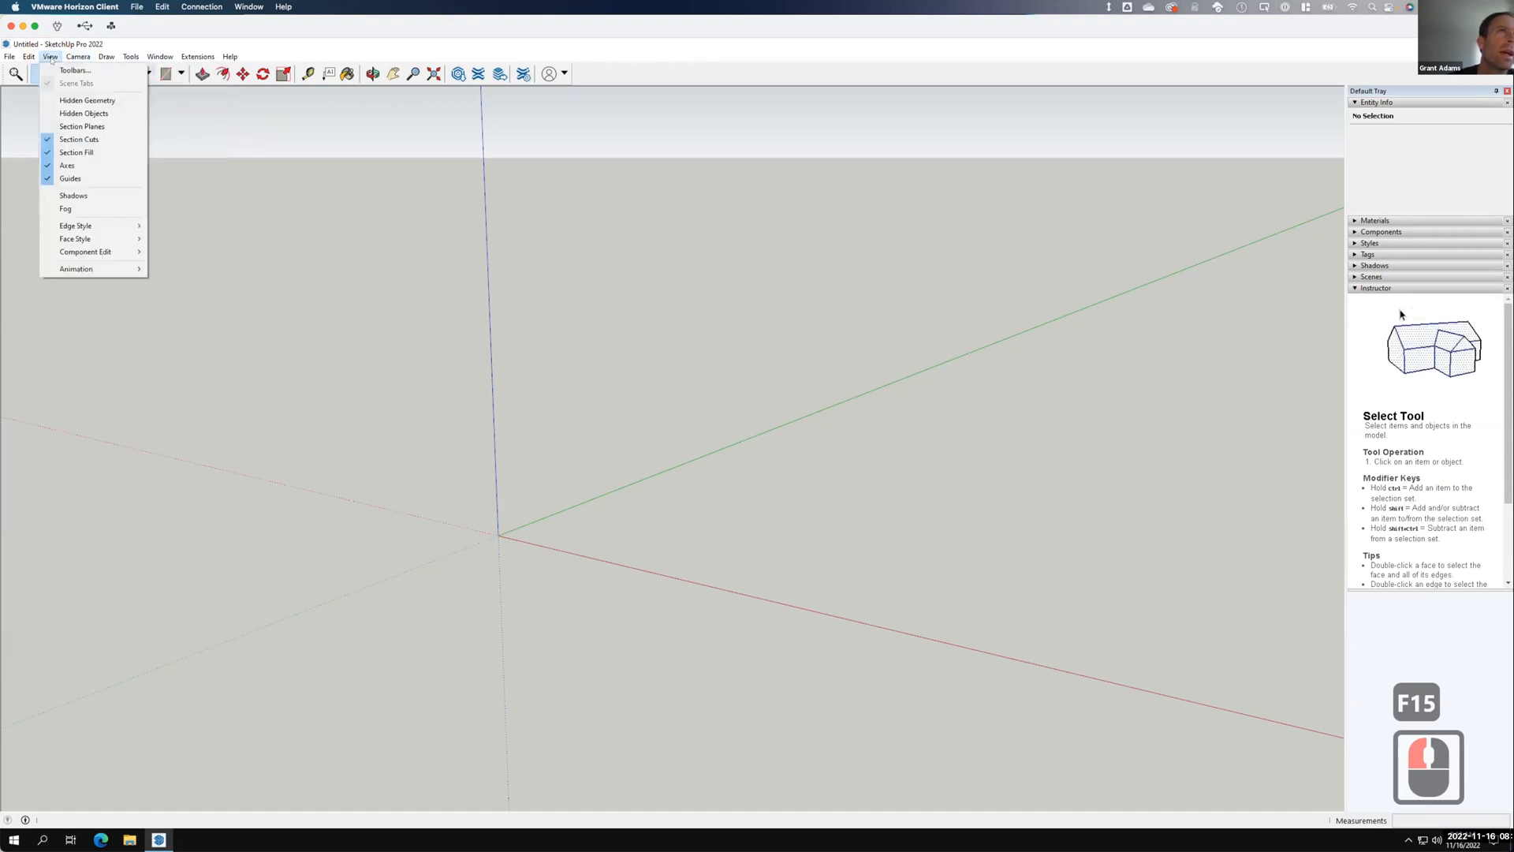
# Enable the Large Tool Set in View > Toolbars and close the dialog.
pyautogui.click(58, 69)
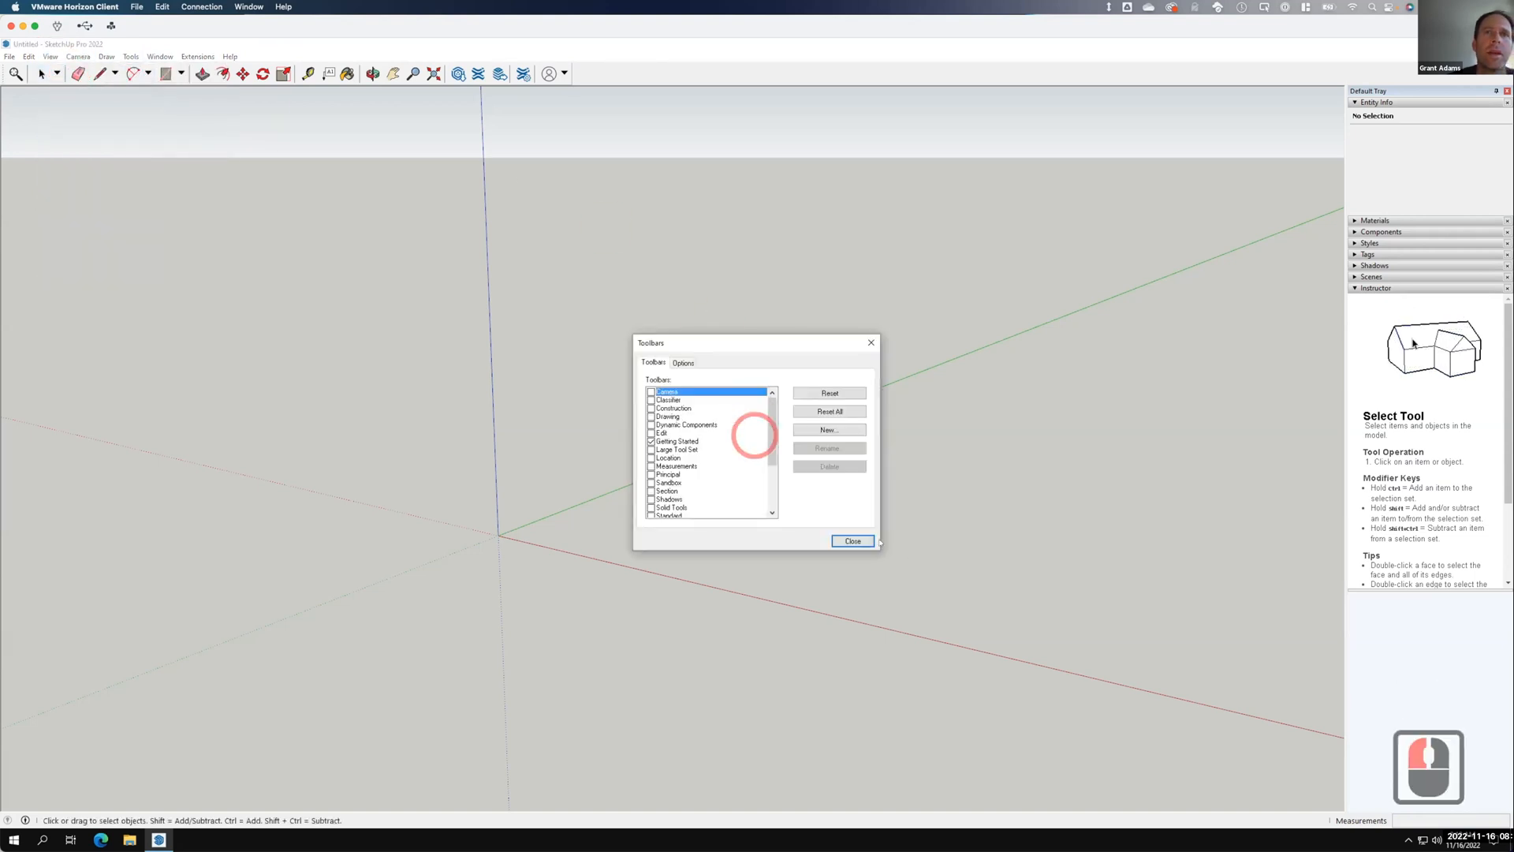
pyautogui.click(651, 449)
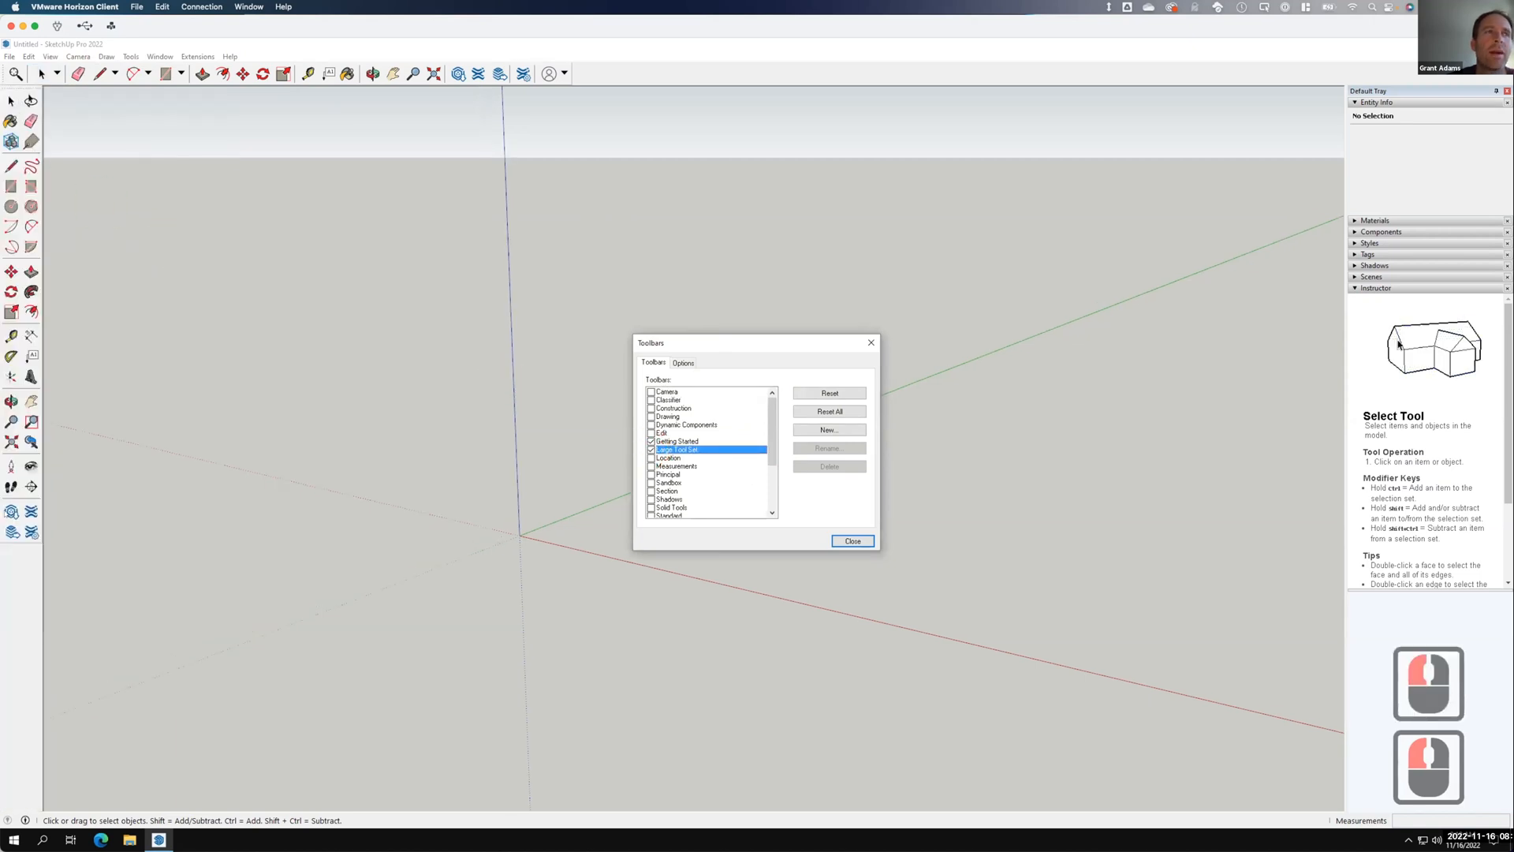
pyautogui.click(852, 542)
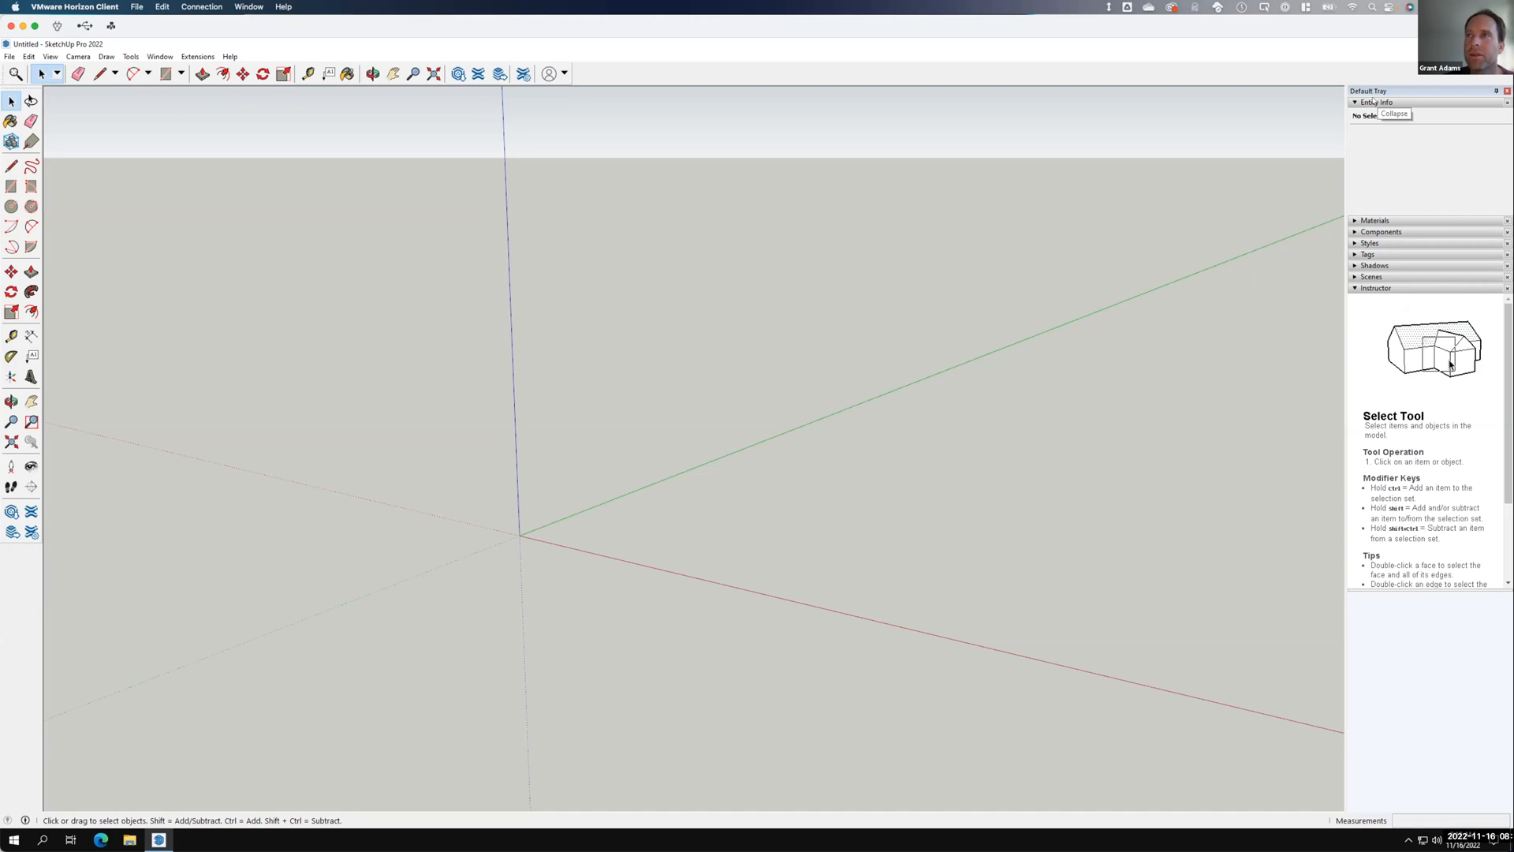
# Expand and collapse the Tags and Styles panels, and collapse Entity Info in the Default Tray.
pyautogui.click(1355, 254)
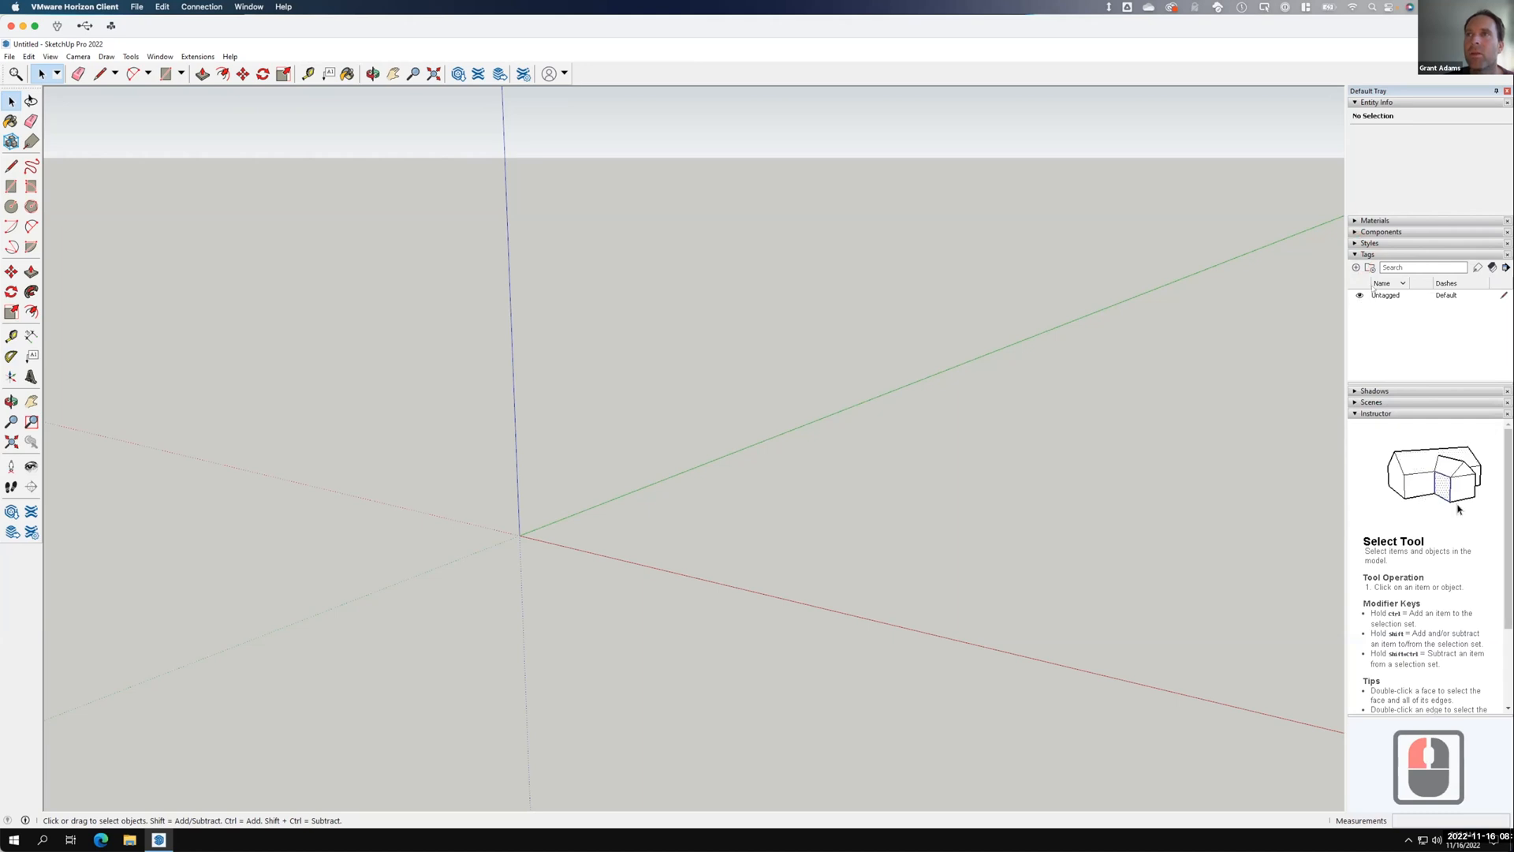
pyautogui.click(1356, 255)
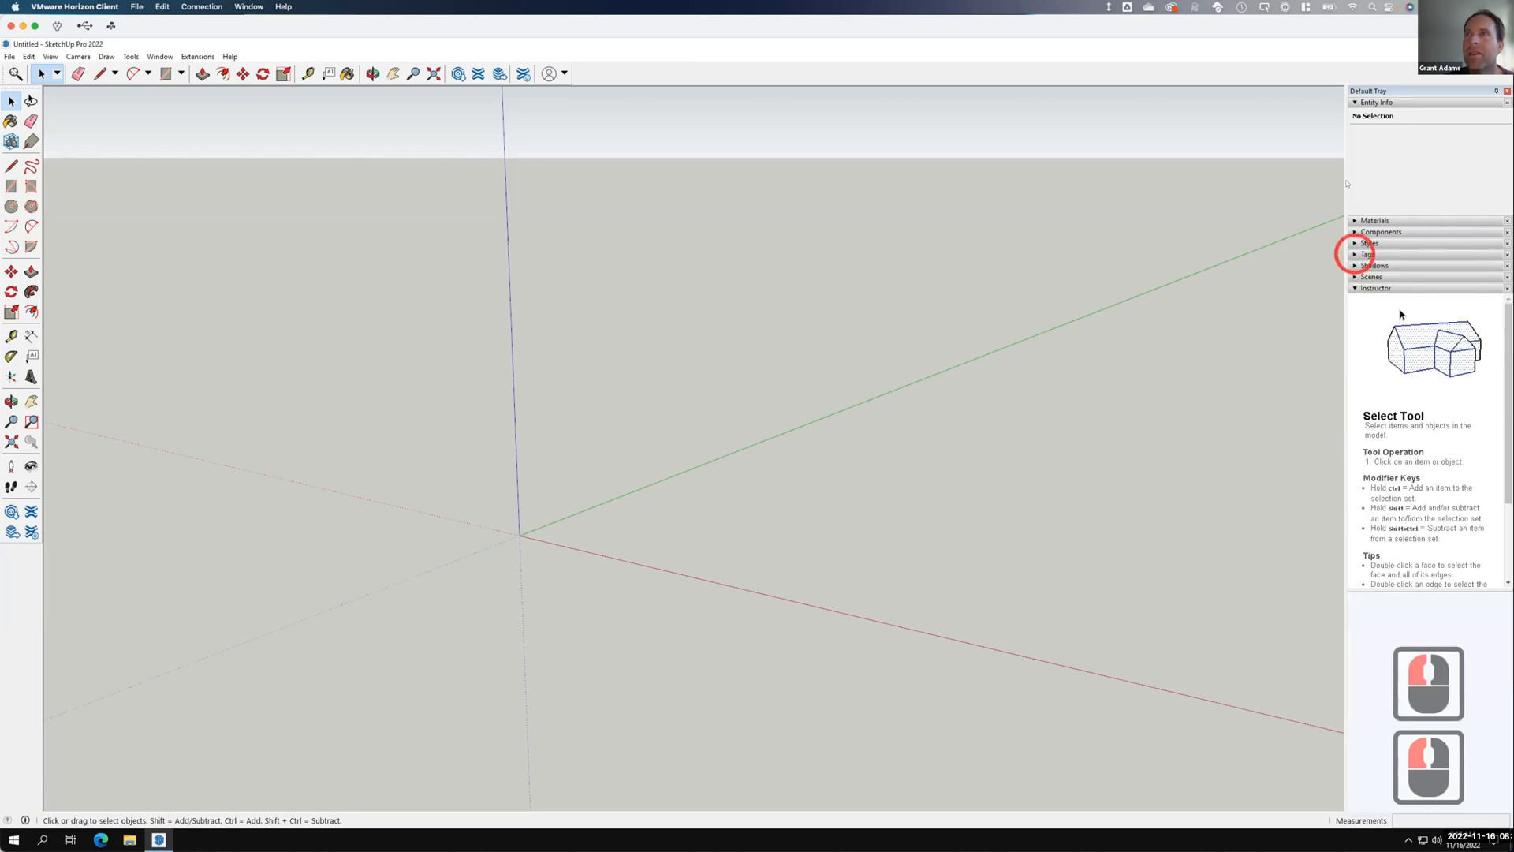
pyautogui.click(1355, 103)
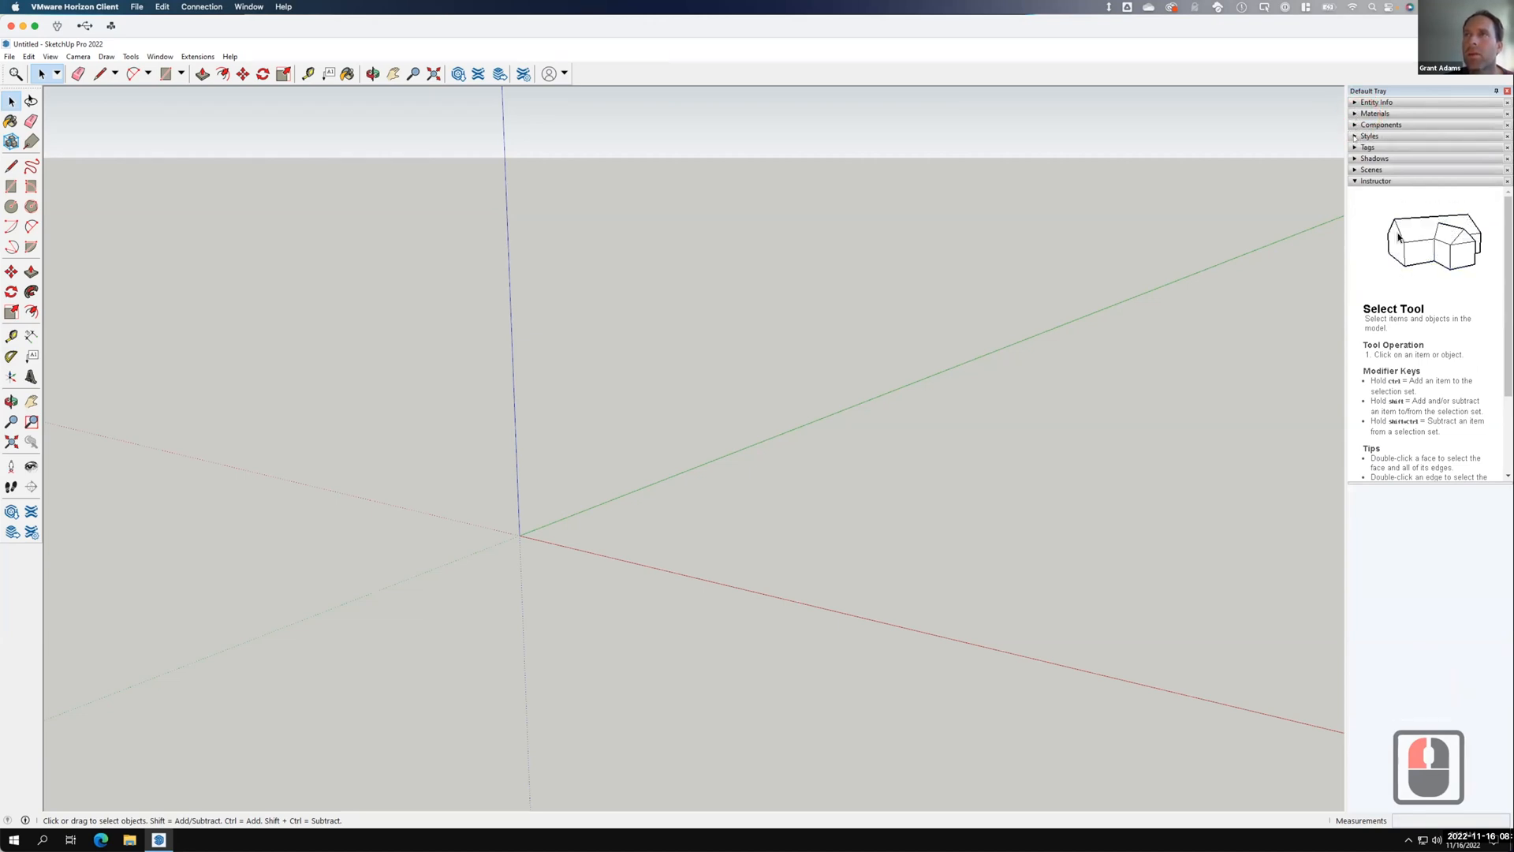
pyautogui.click(1356, 135)
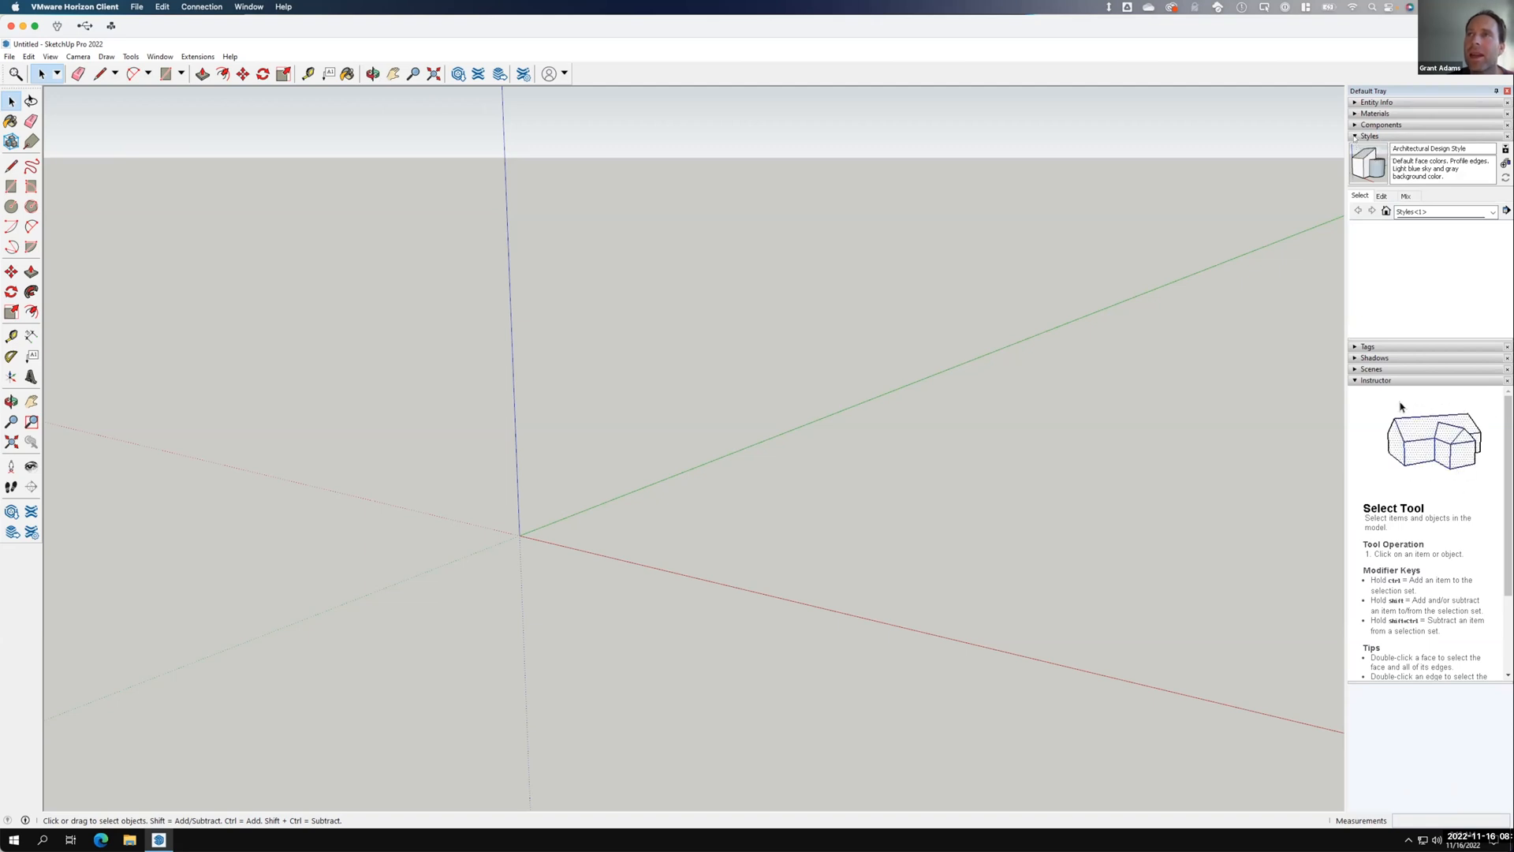
pyautogui.press('F15')
pyautogui.click(1355, 135)
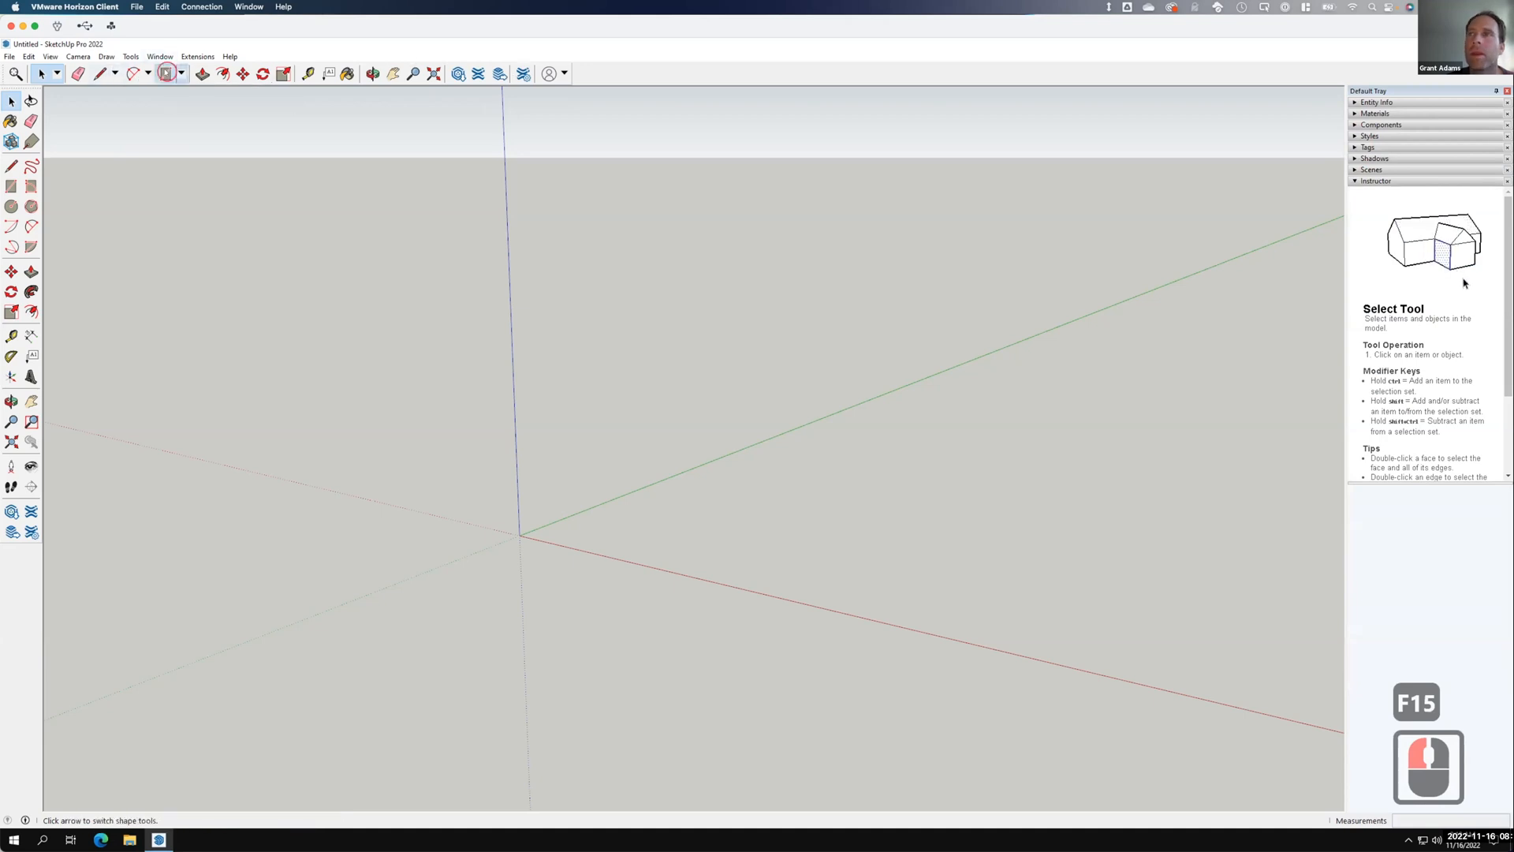
pyautogui.click(166, 73)
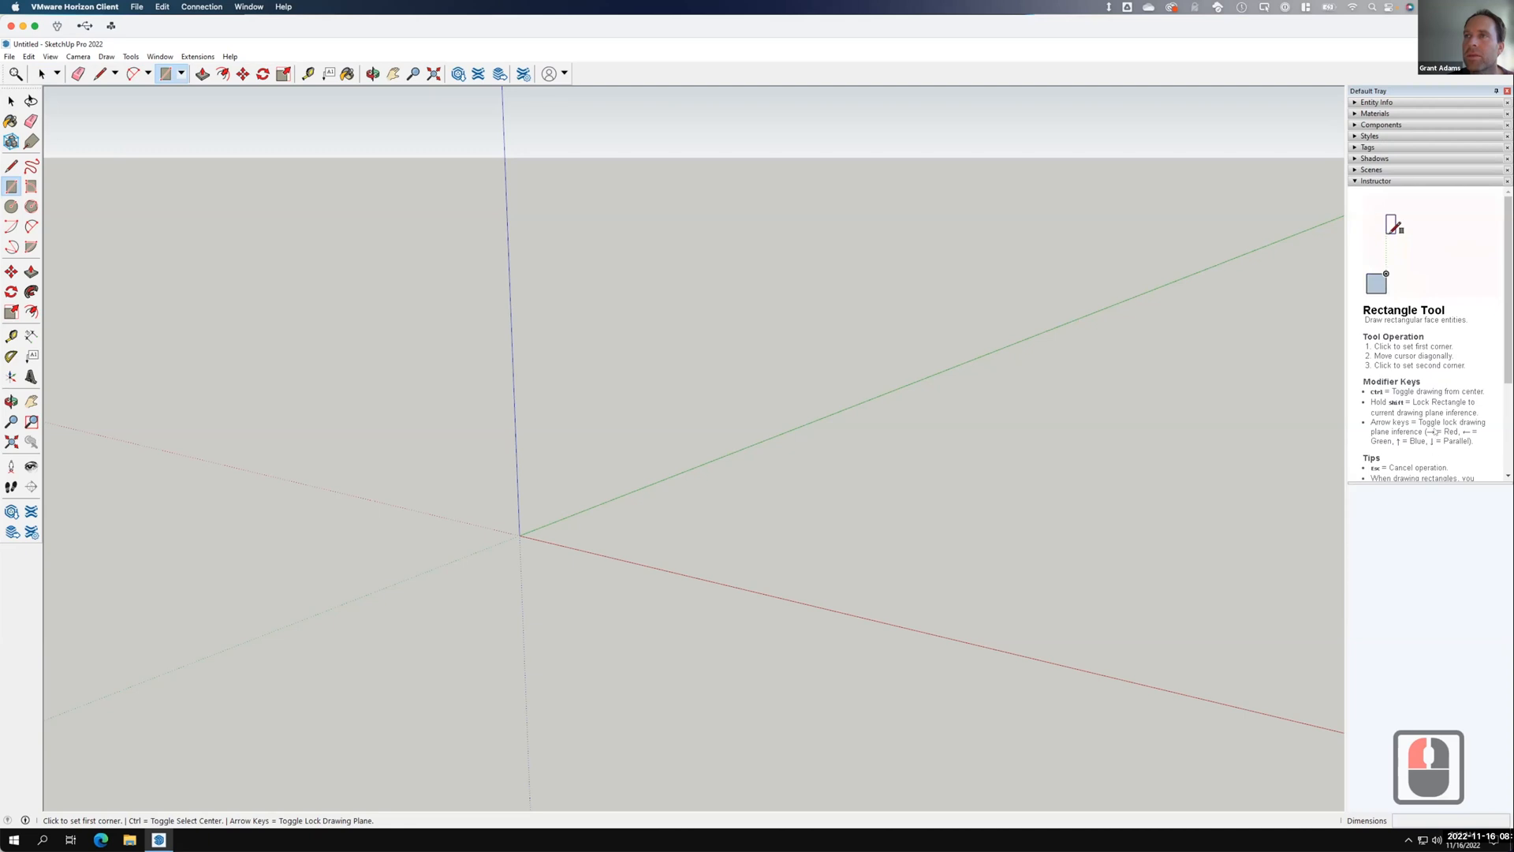
pyautogui.scroll(-1, 1440, 320)
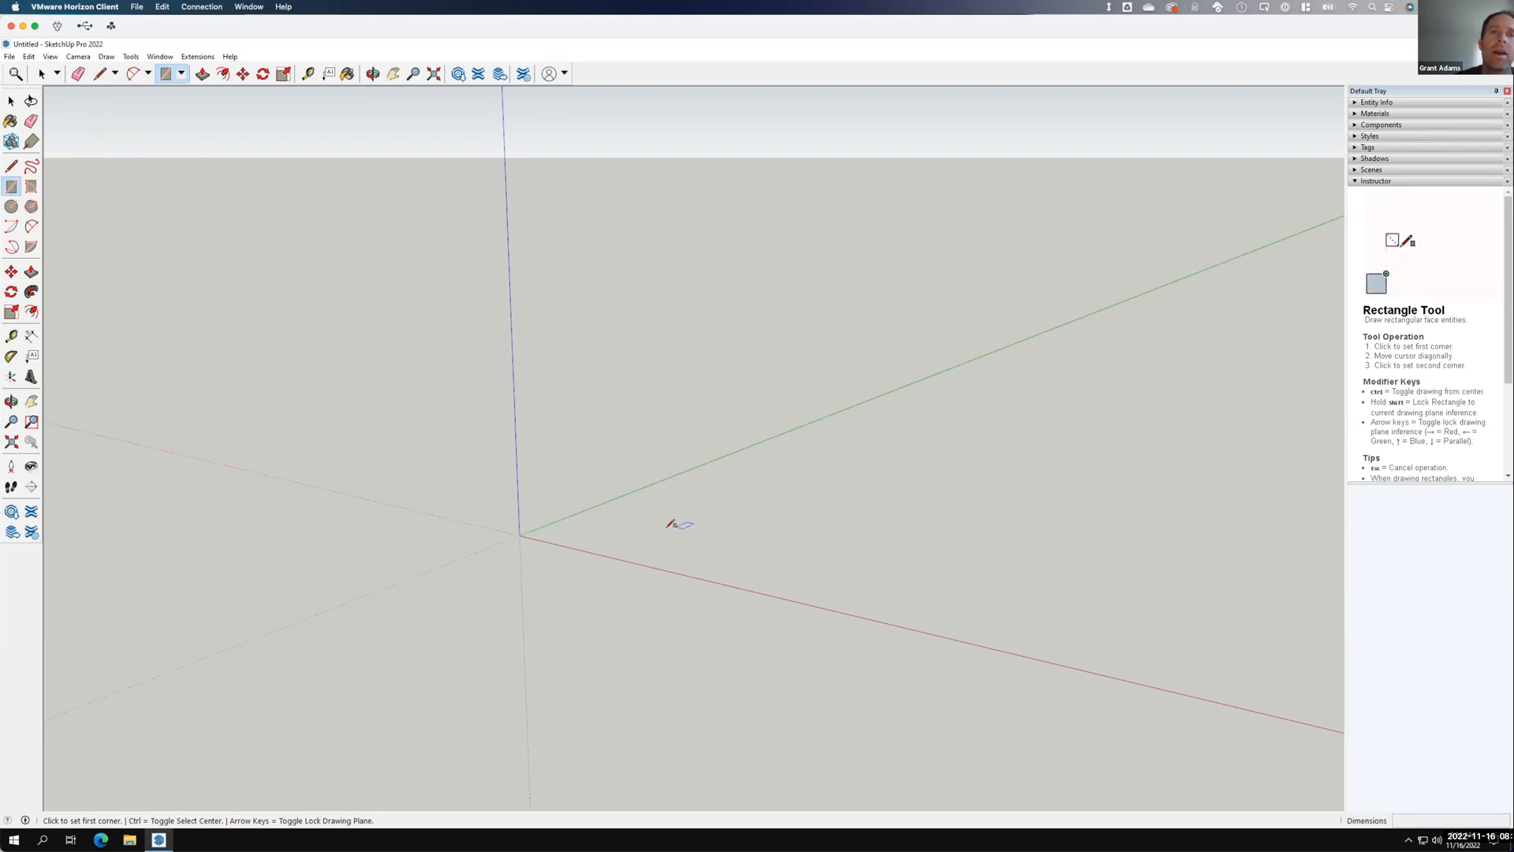
# Draw the first two 4' by 4' square faces, near the origin and along the red axis.
pyautogui.click(629, 536)
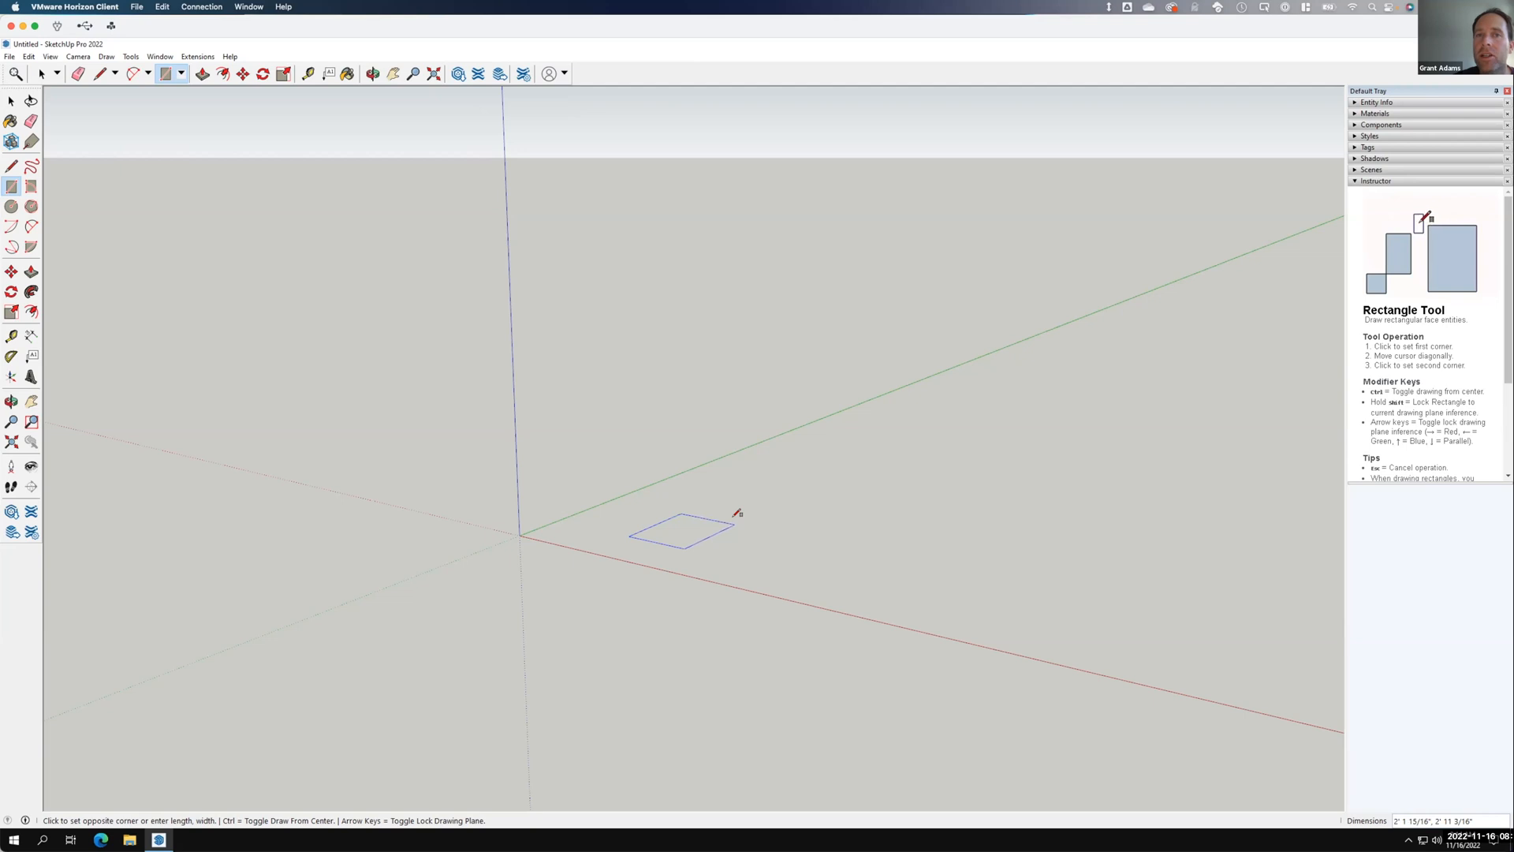
pyautogui.write("4'")
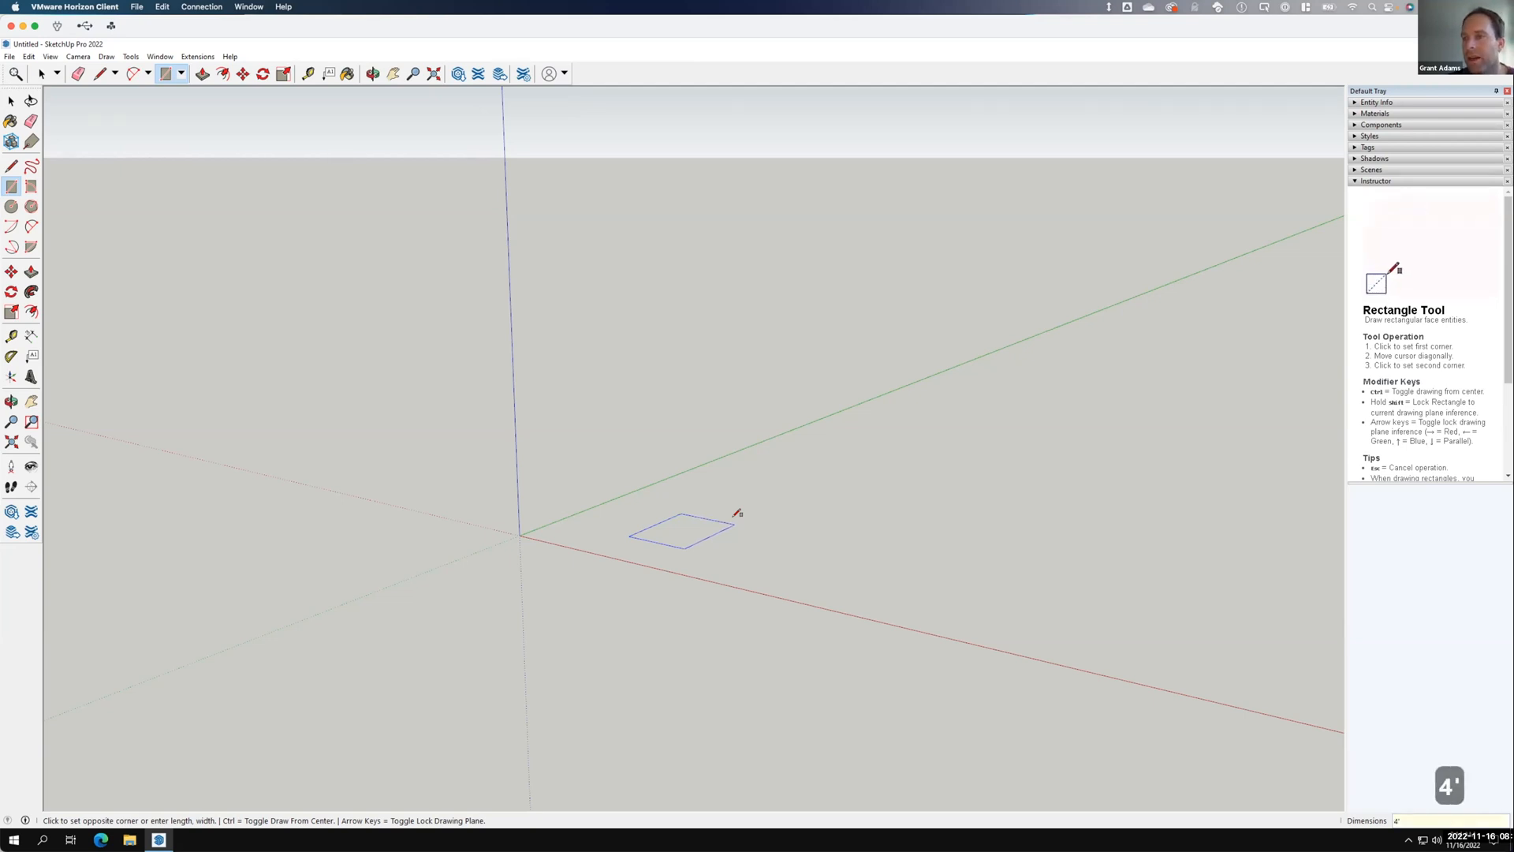
pyautogui.press('F15')
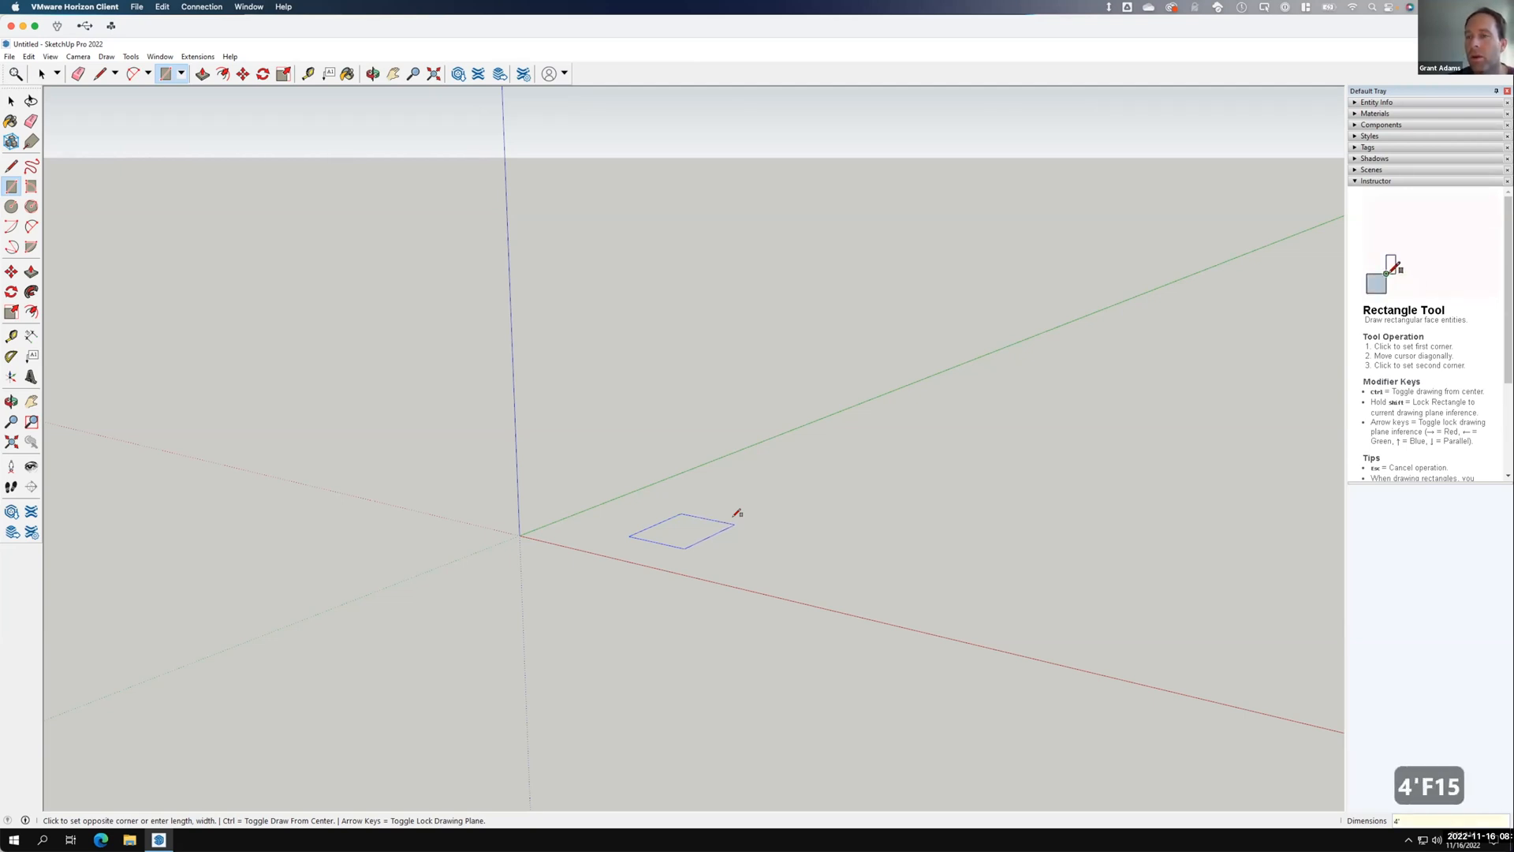
pyautogui.write(",4'")
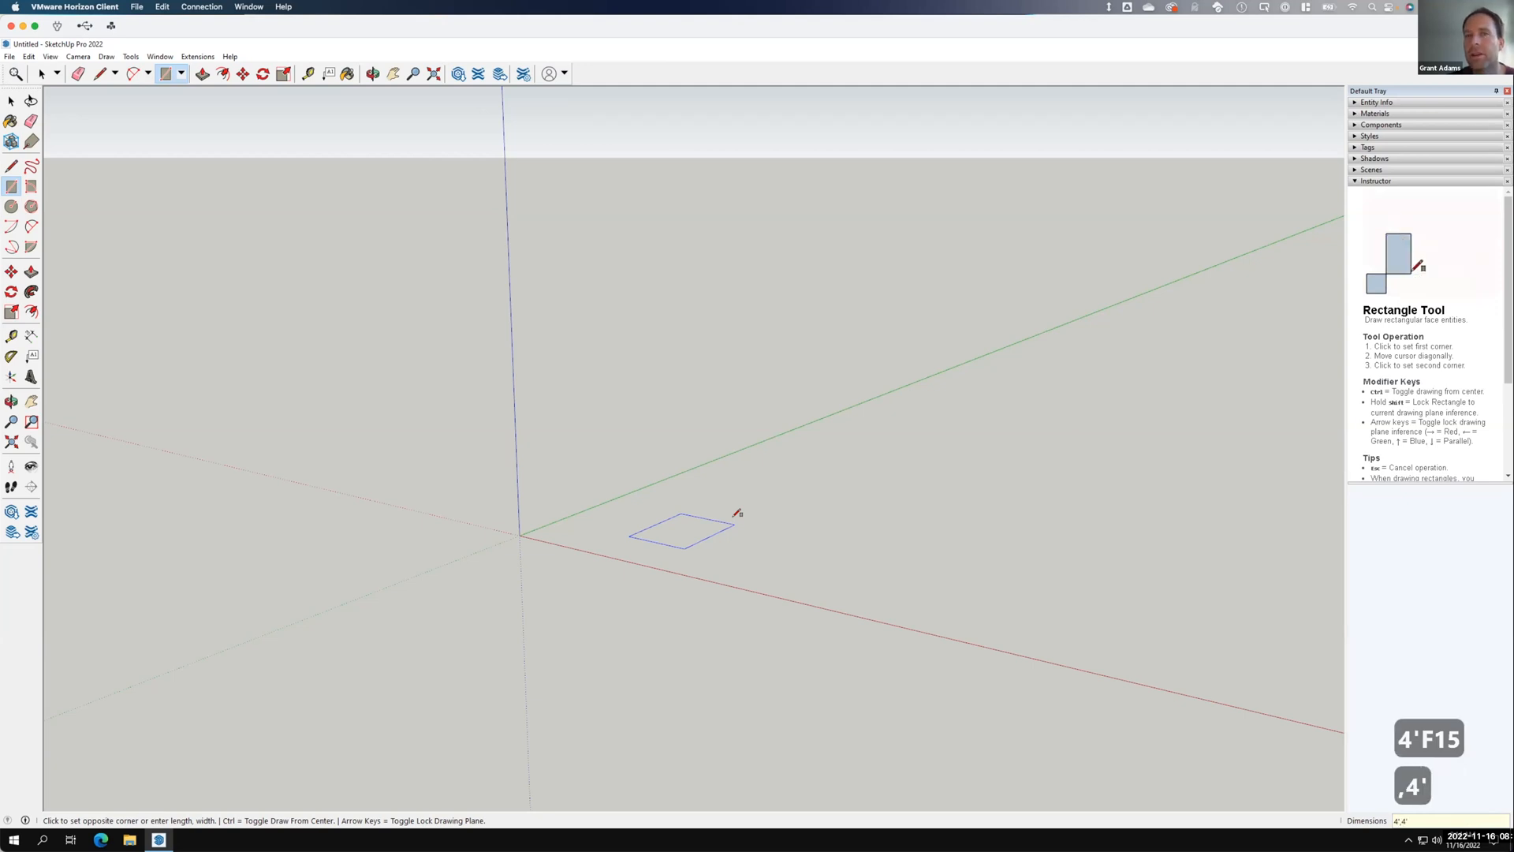
pyautogui.press('Return')
pyautogui.click(763, 531)
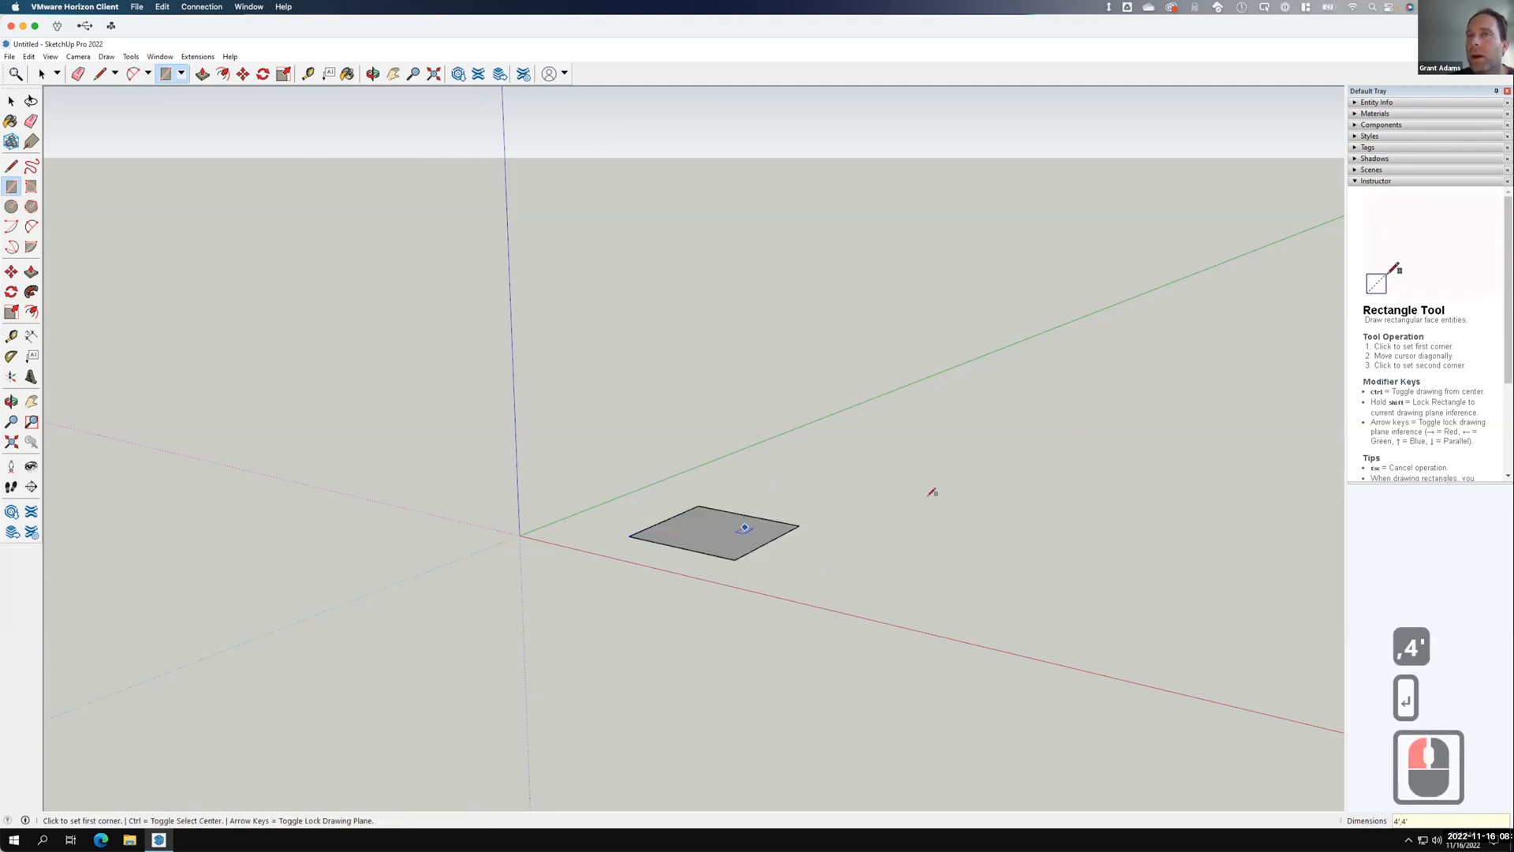
pyautogui.click(1033, 516)
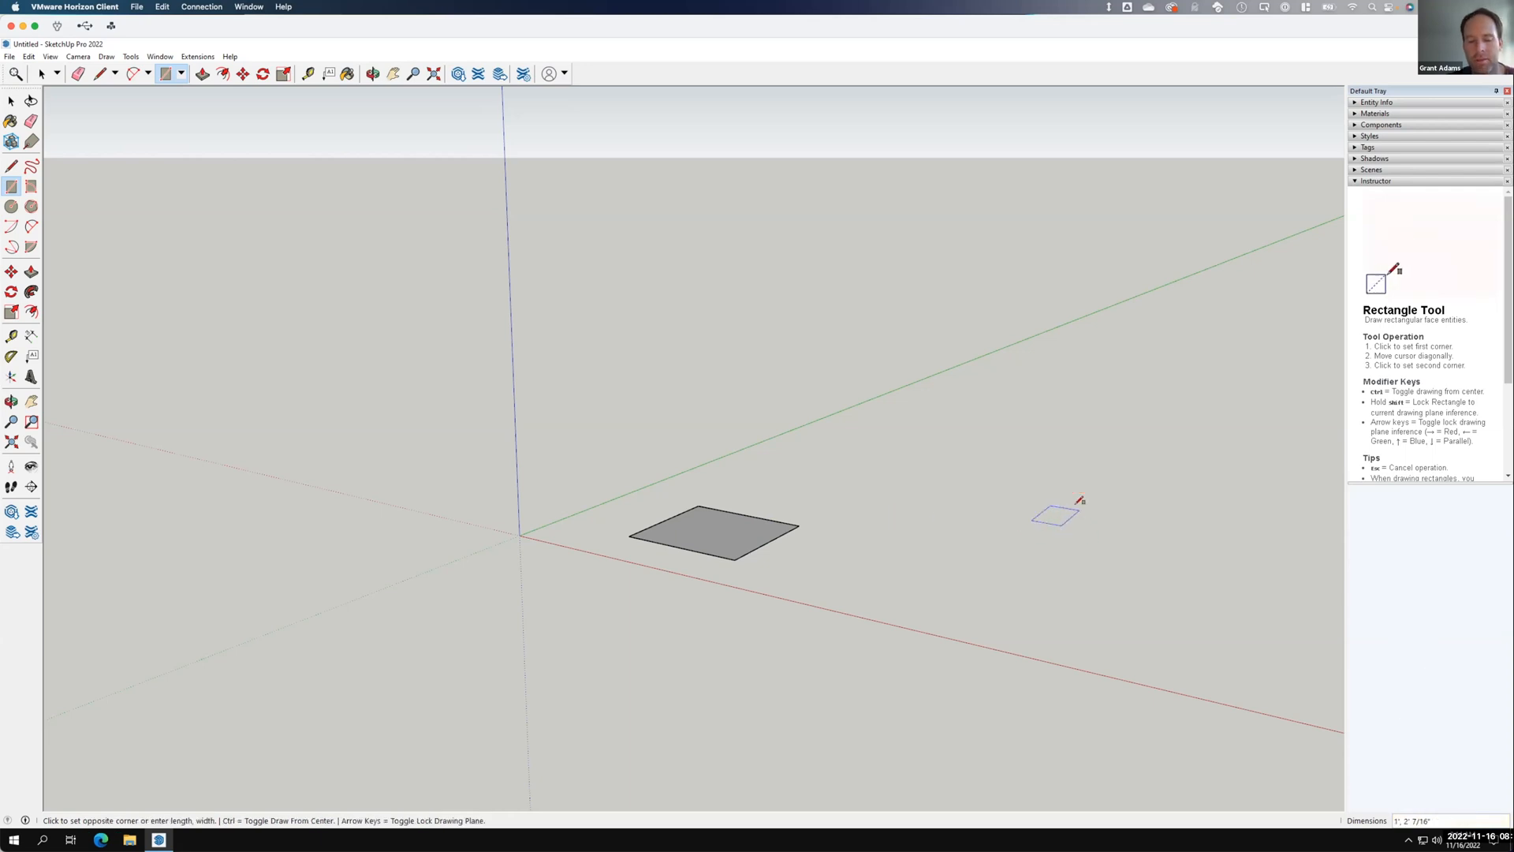
pyautogui.write("4',")
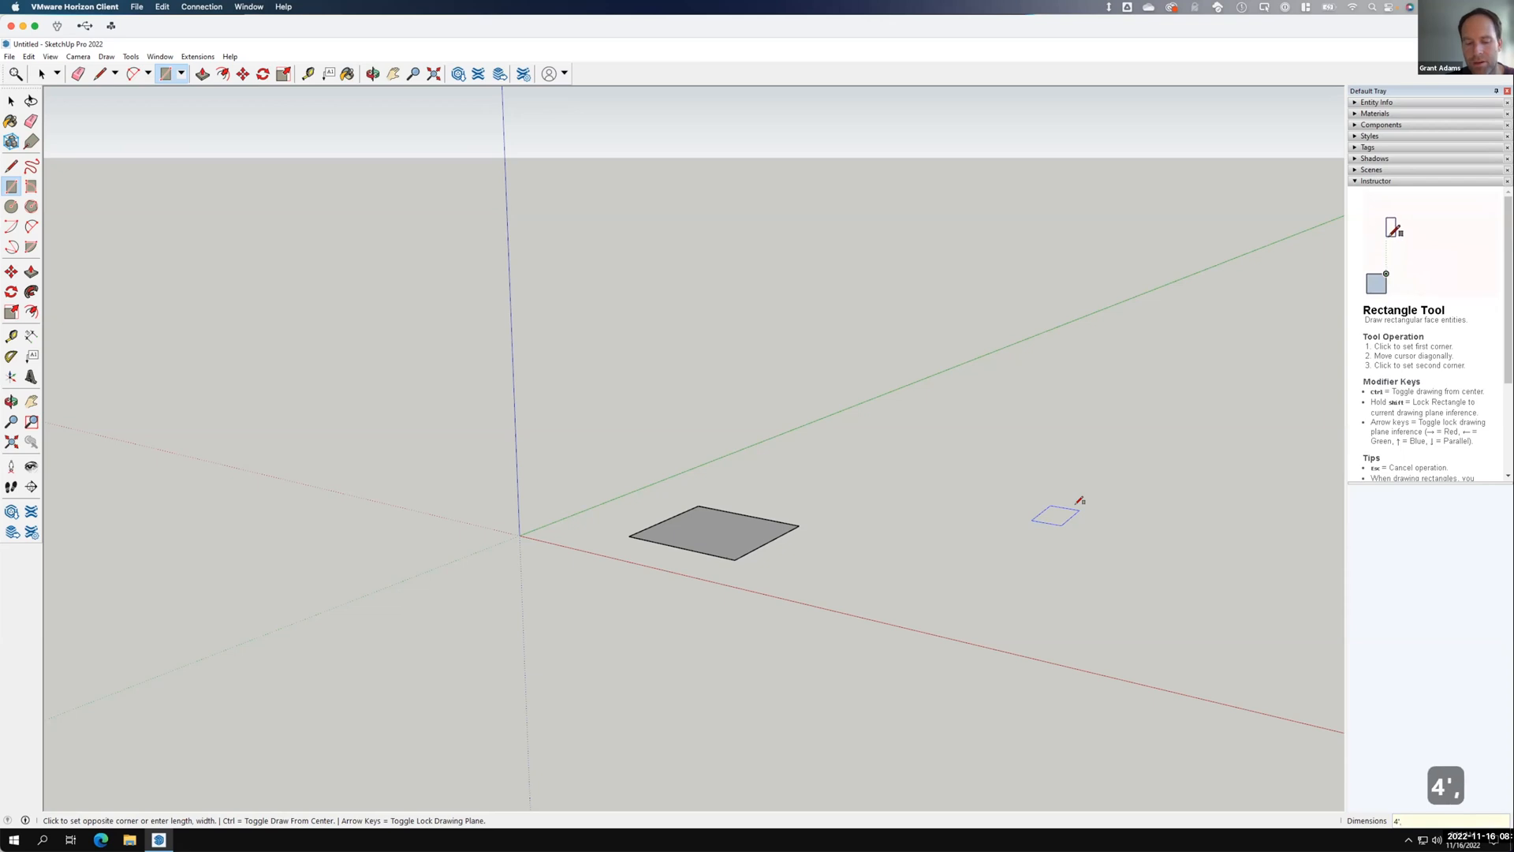
pyautogui.write("4'")
pyautogui.press('Return')
pyautogui.click(1175, 442)
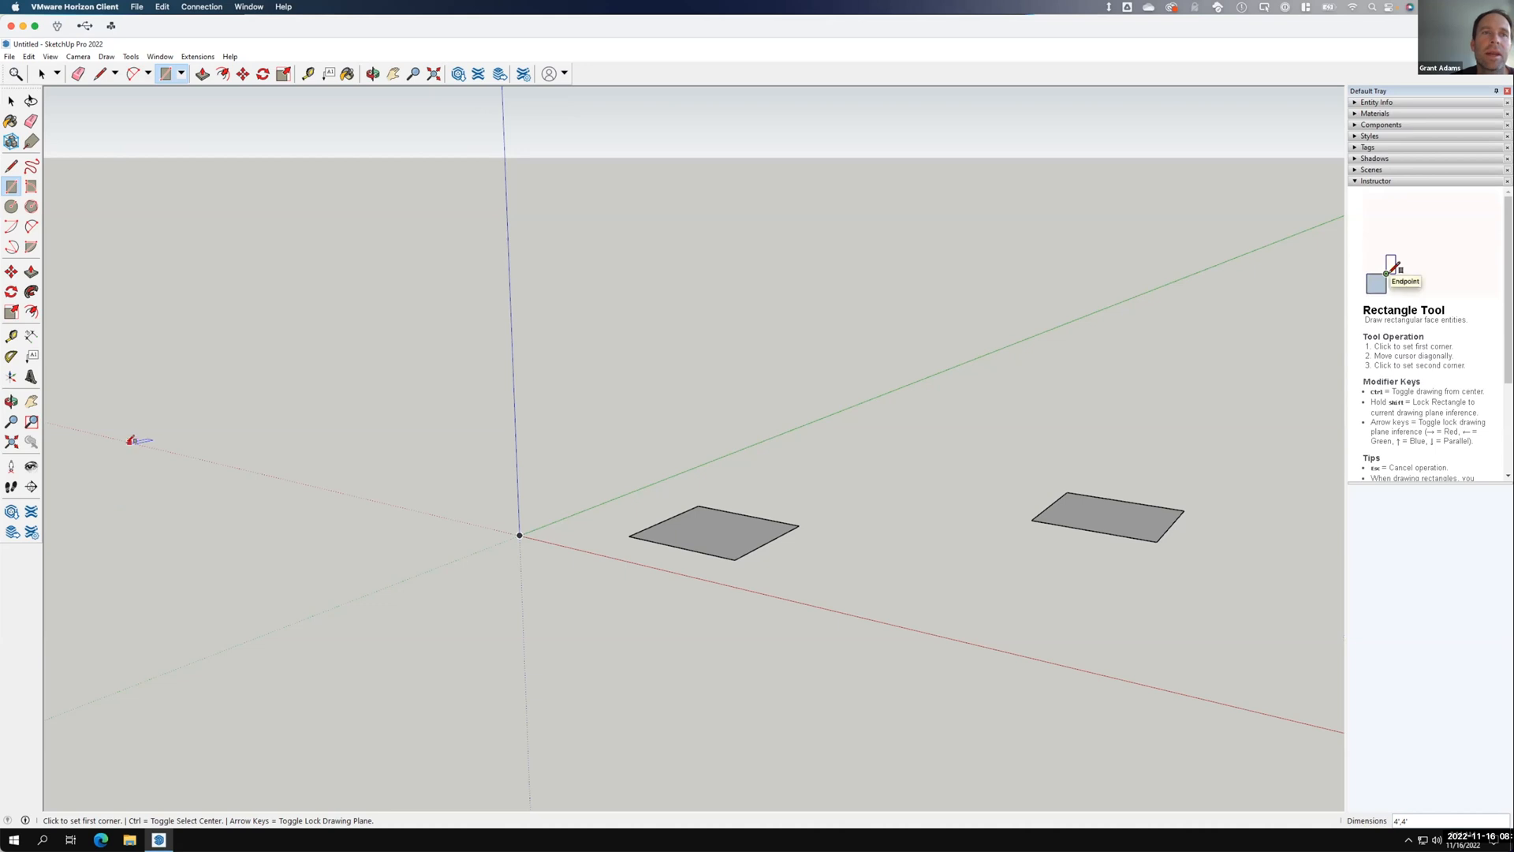
# Draw the third and fourth 4' by 4' squares, left of the origin and along the green axis.
pyautogui.click(181, 429)
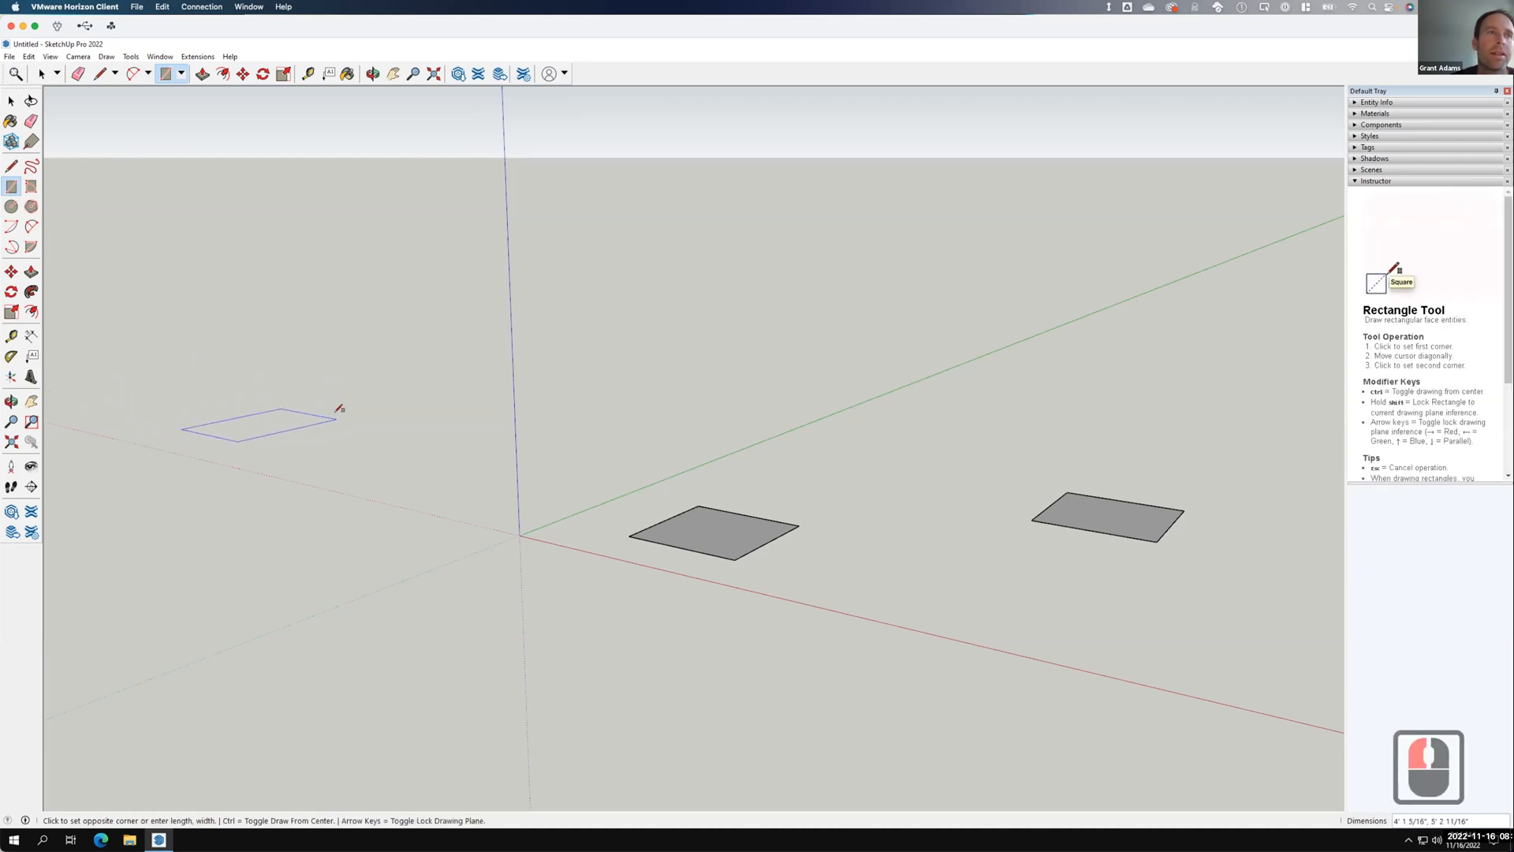
pyautogui.write("4',4'")
pyautogui.press('Return')
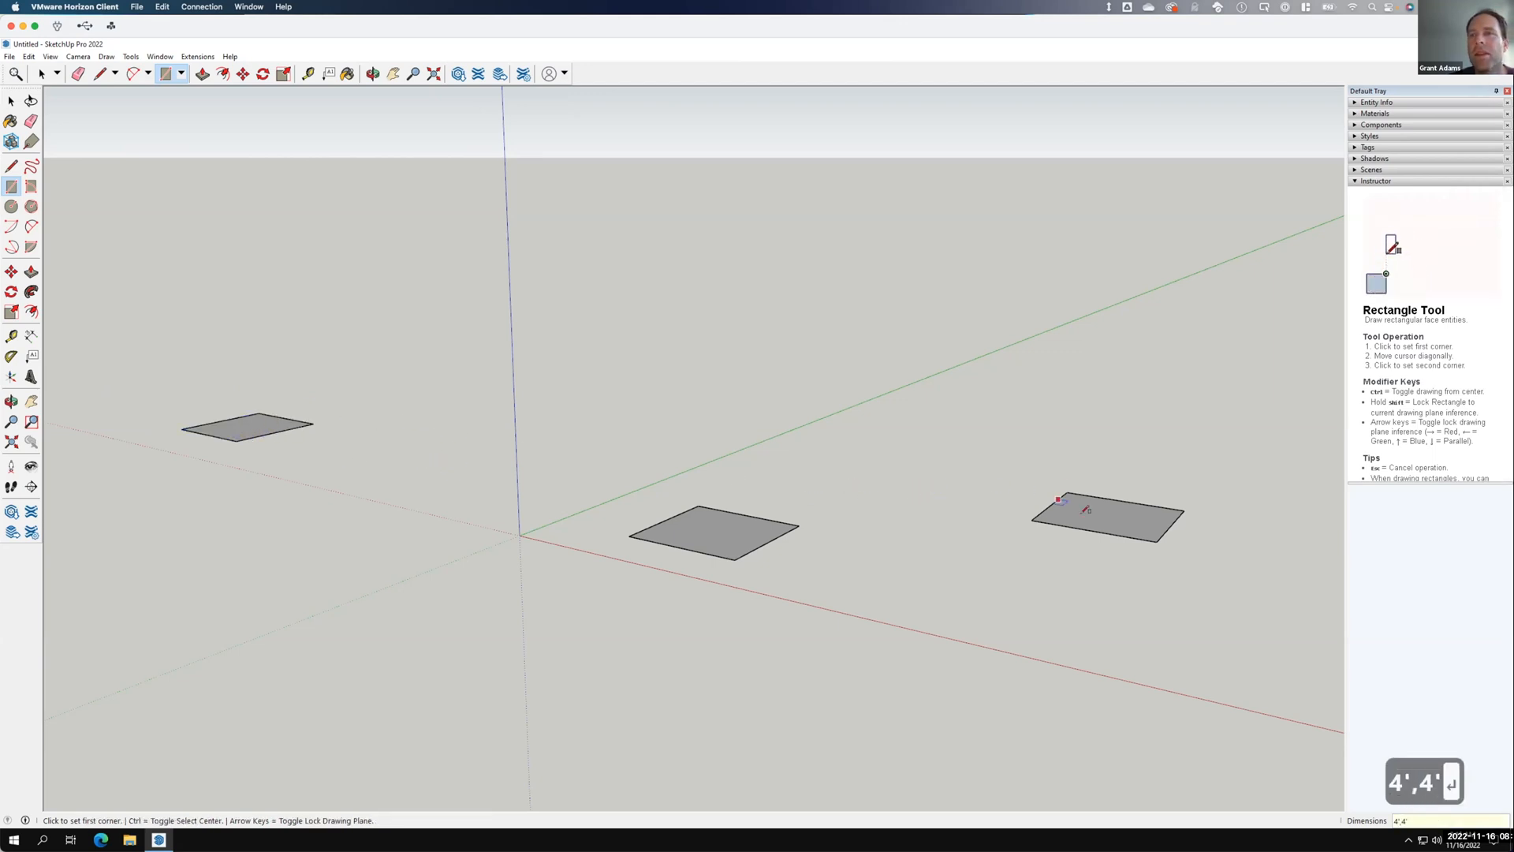
pyautogui.click(1185, 339)
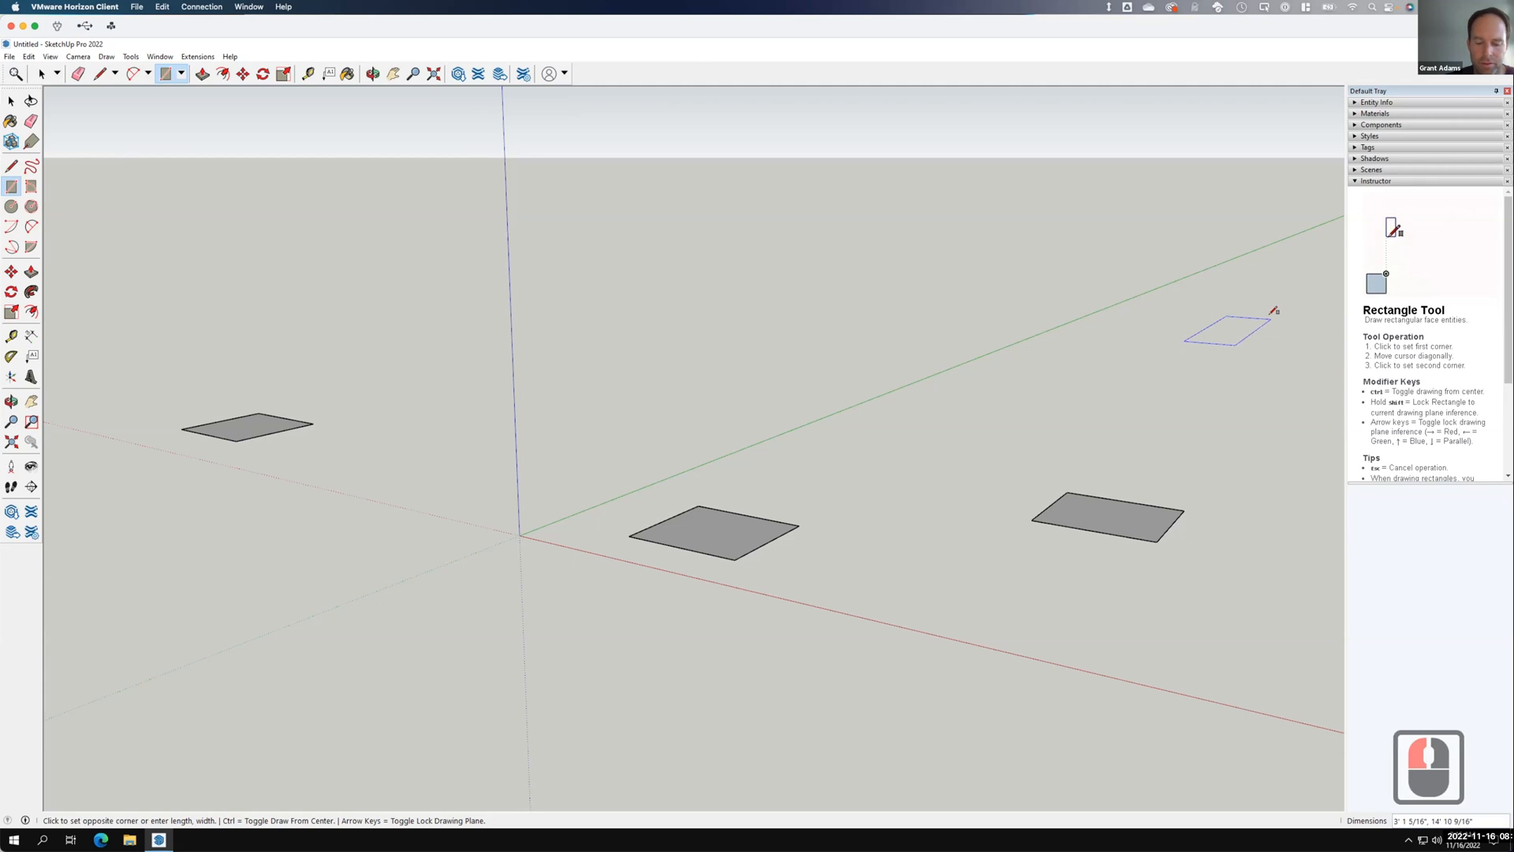
pyautogui.write('4,4')
pyautogui.press('BackSpace')
pyautogui.press('BackSpace')
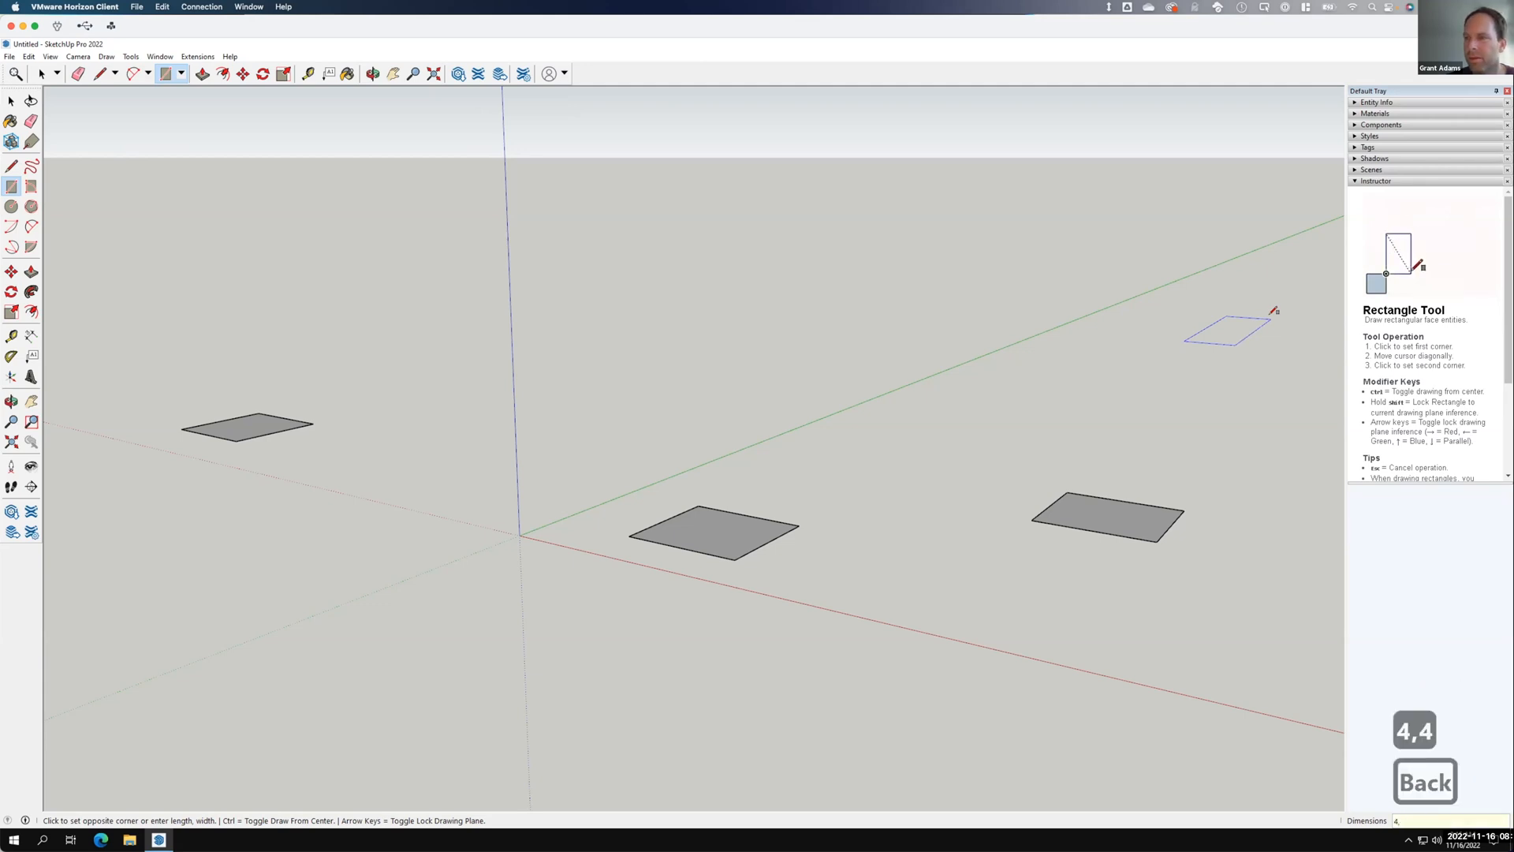
pyautogui.write("',4'")
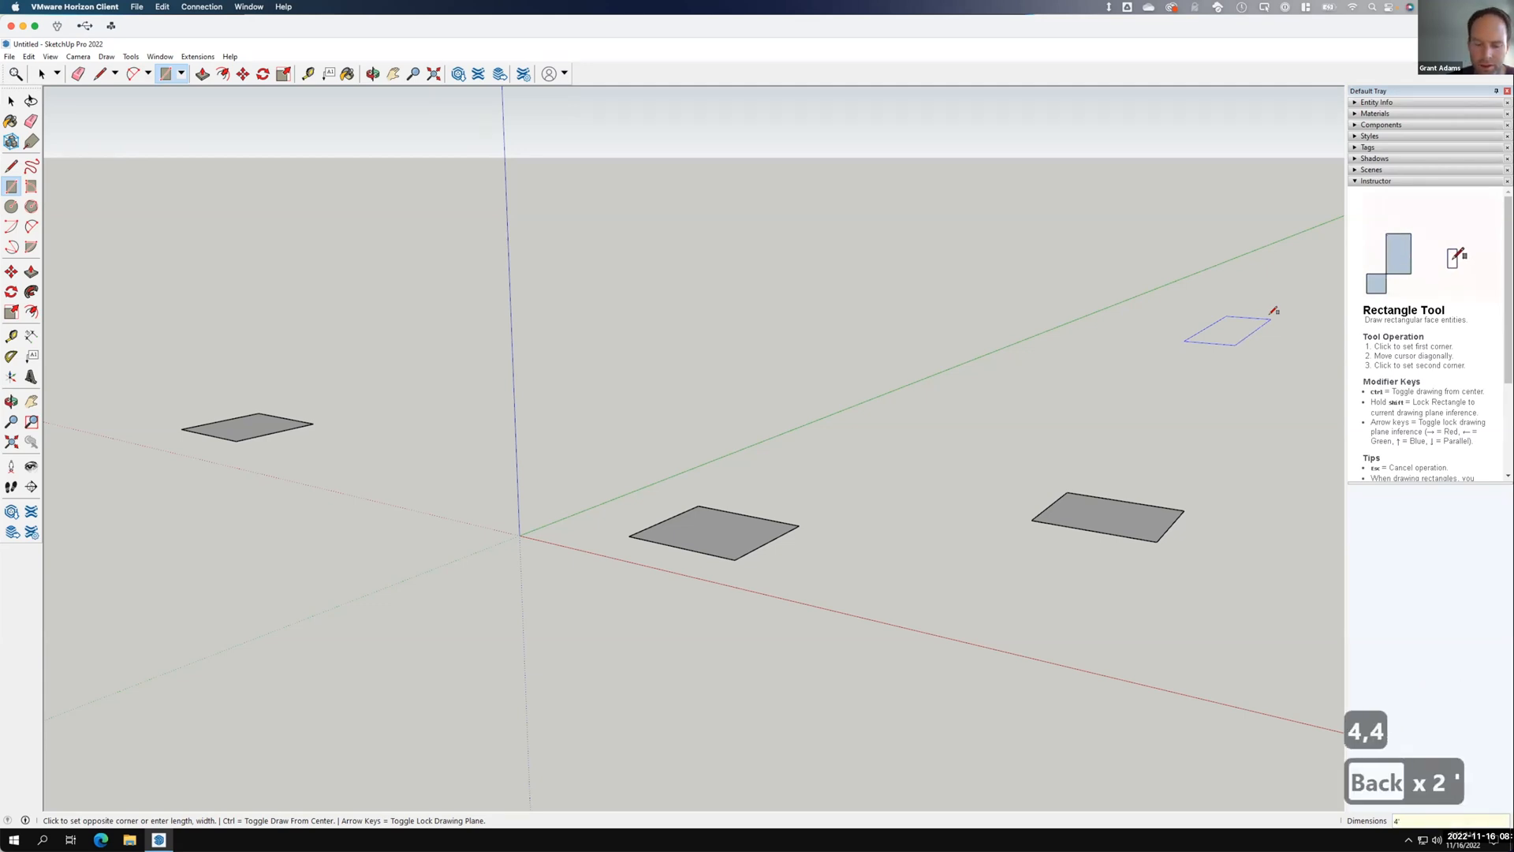
pyautogui.press('Return')
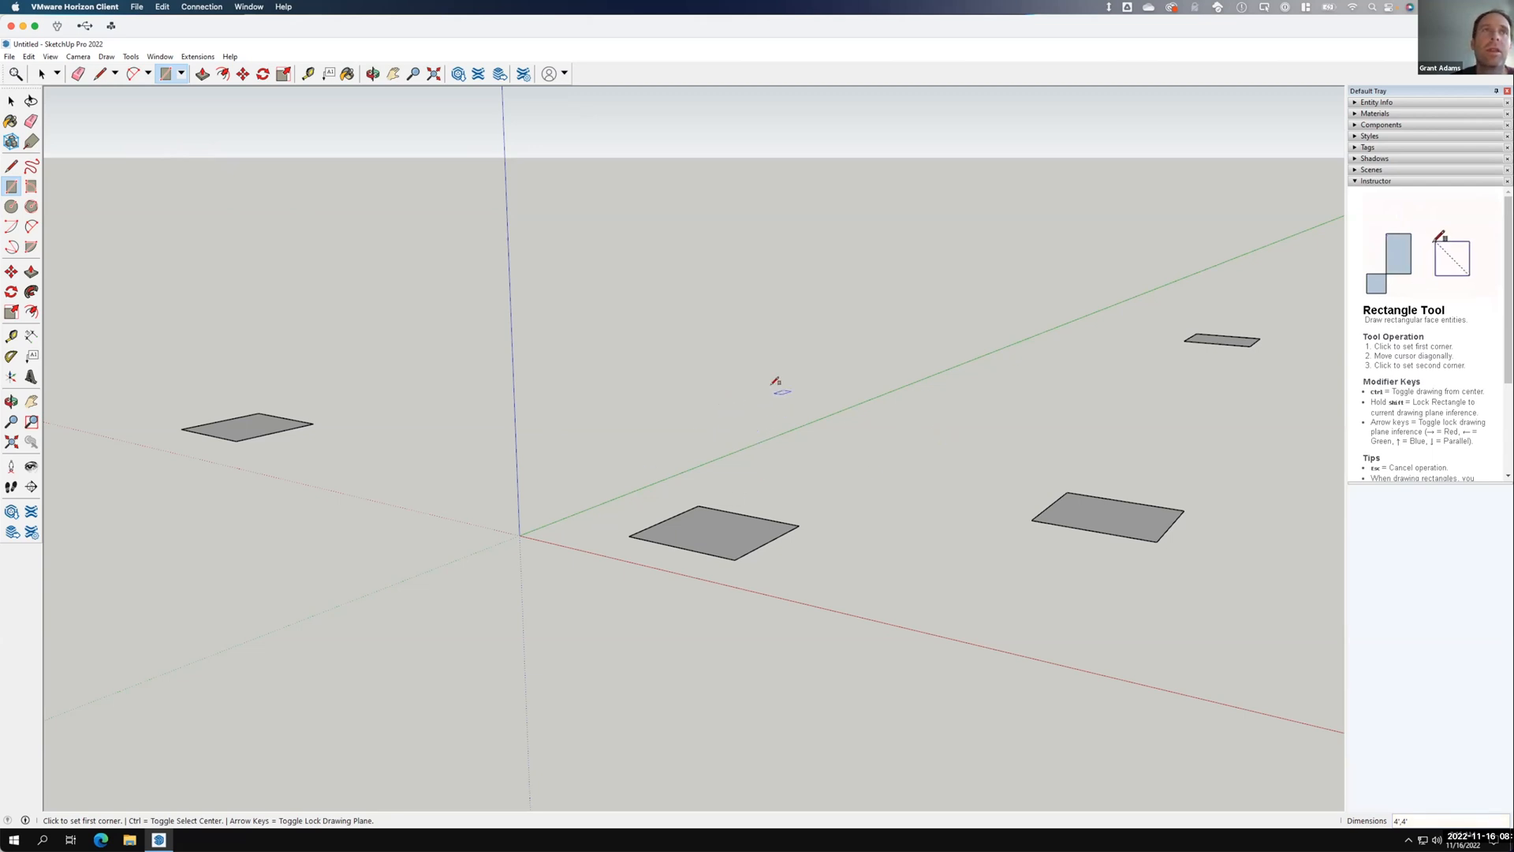
pyautogui.press('F15')
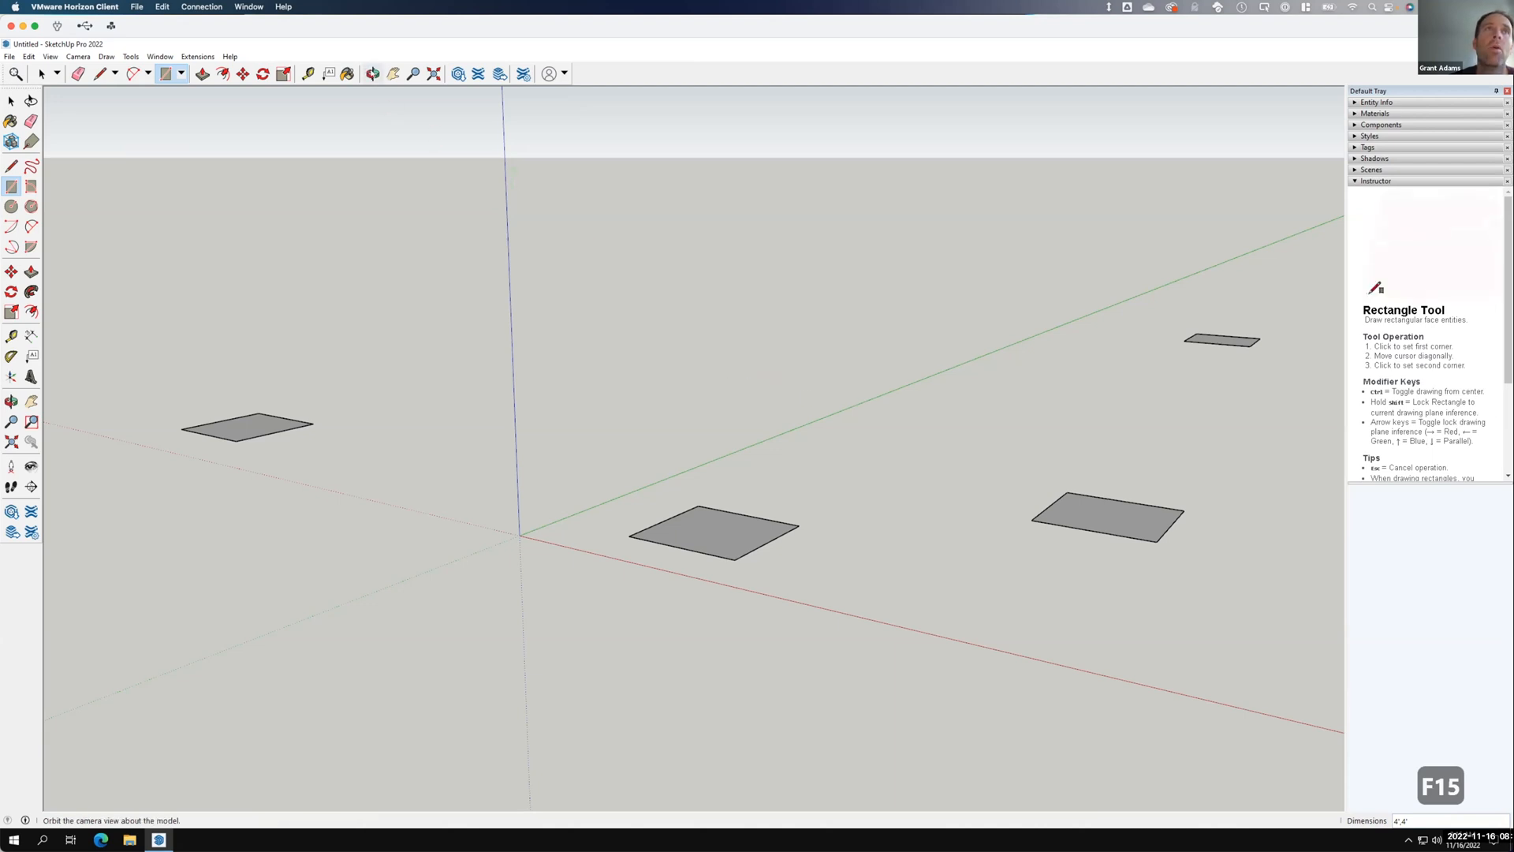
# Orbit and zoom to view the four squares from above, then from a lower perspective.
pyautogui.click(373, 74)
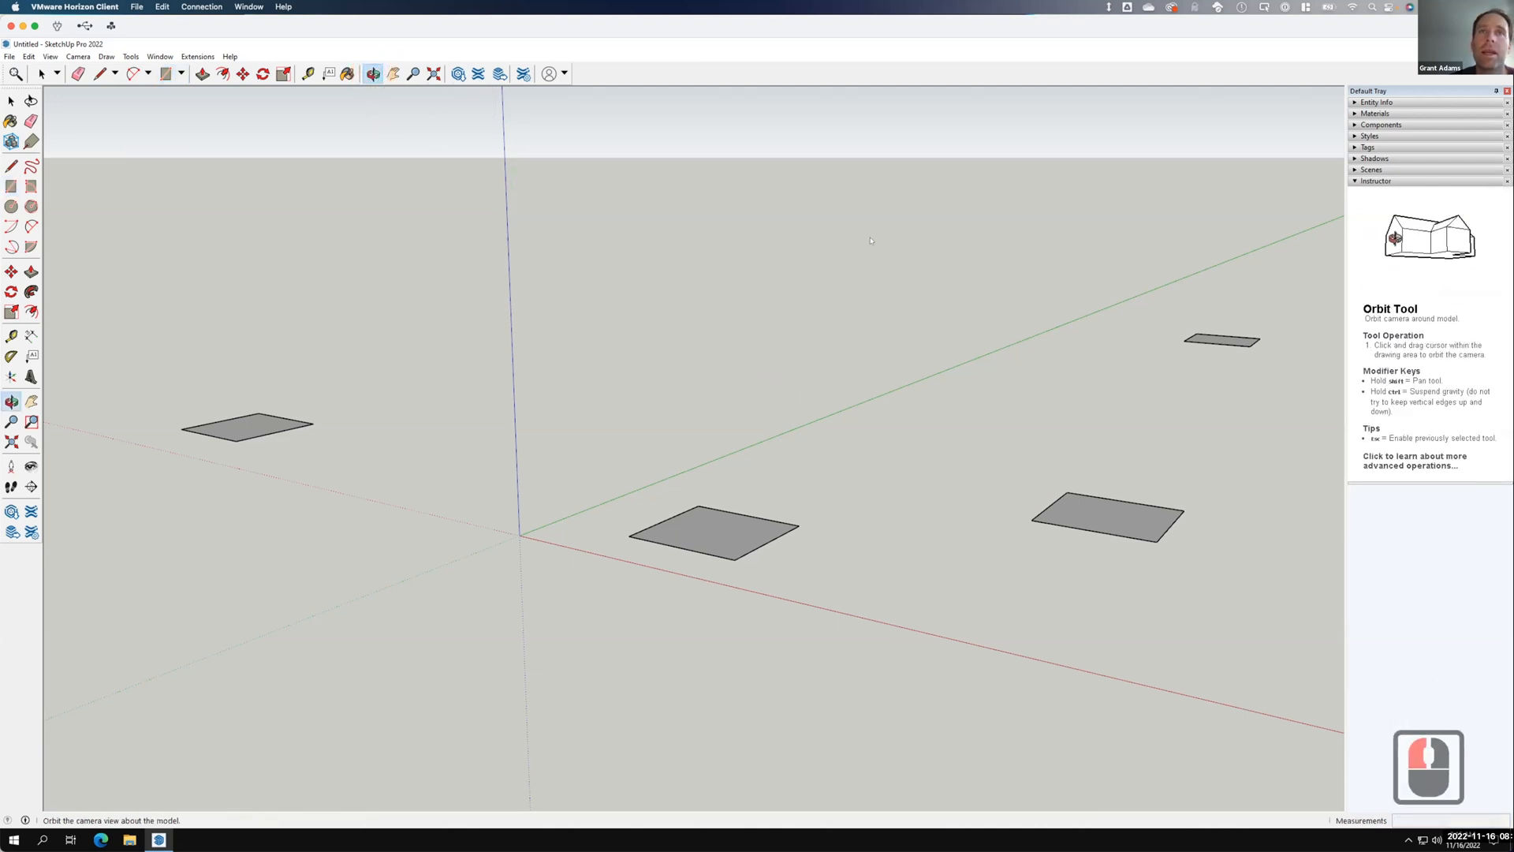
pyautogui.moveTo(946, 285); pyautogui.dragTo(865, 649)
pyautogui.scroll(-4, 907, 683)
pyautogui.scroll(-4, 977, 706)
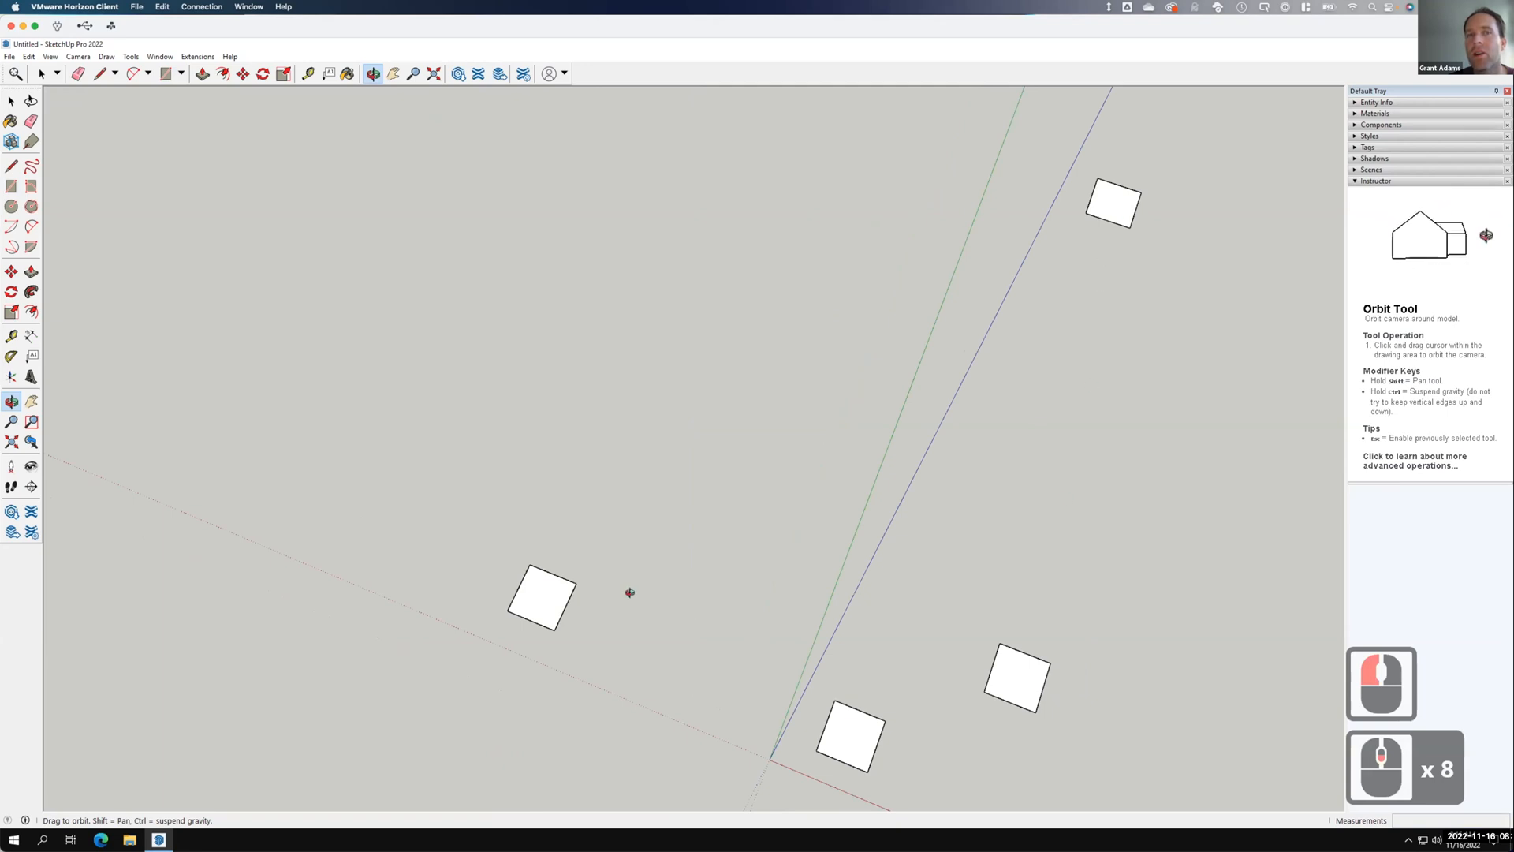
pyautogui.moveTo(949, 666); pyautogui.dragTo(941, 402)
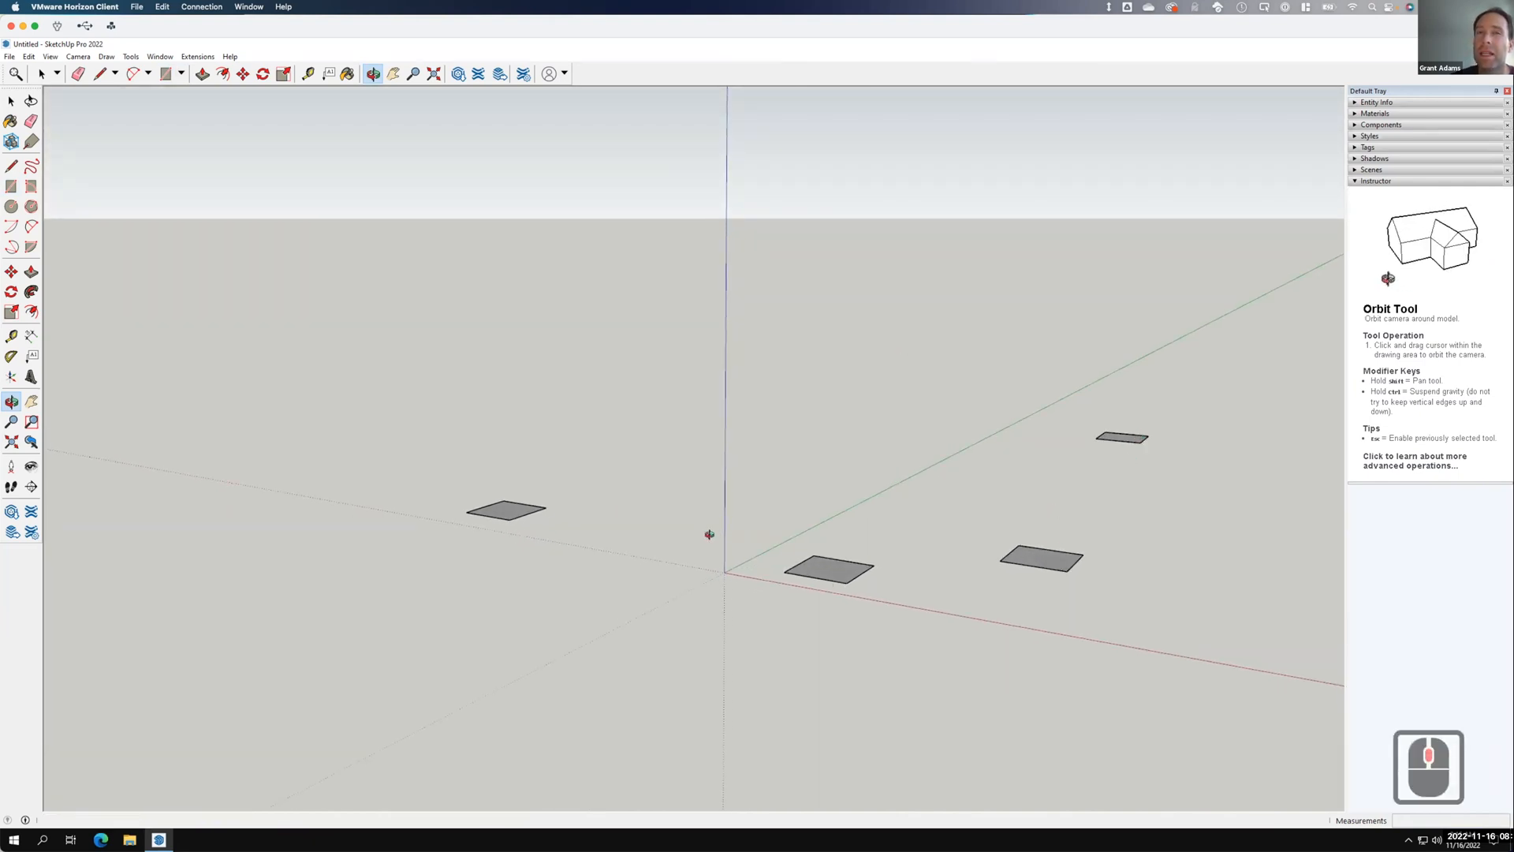
pyautogui.scroll(2, 1123, 490)
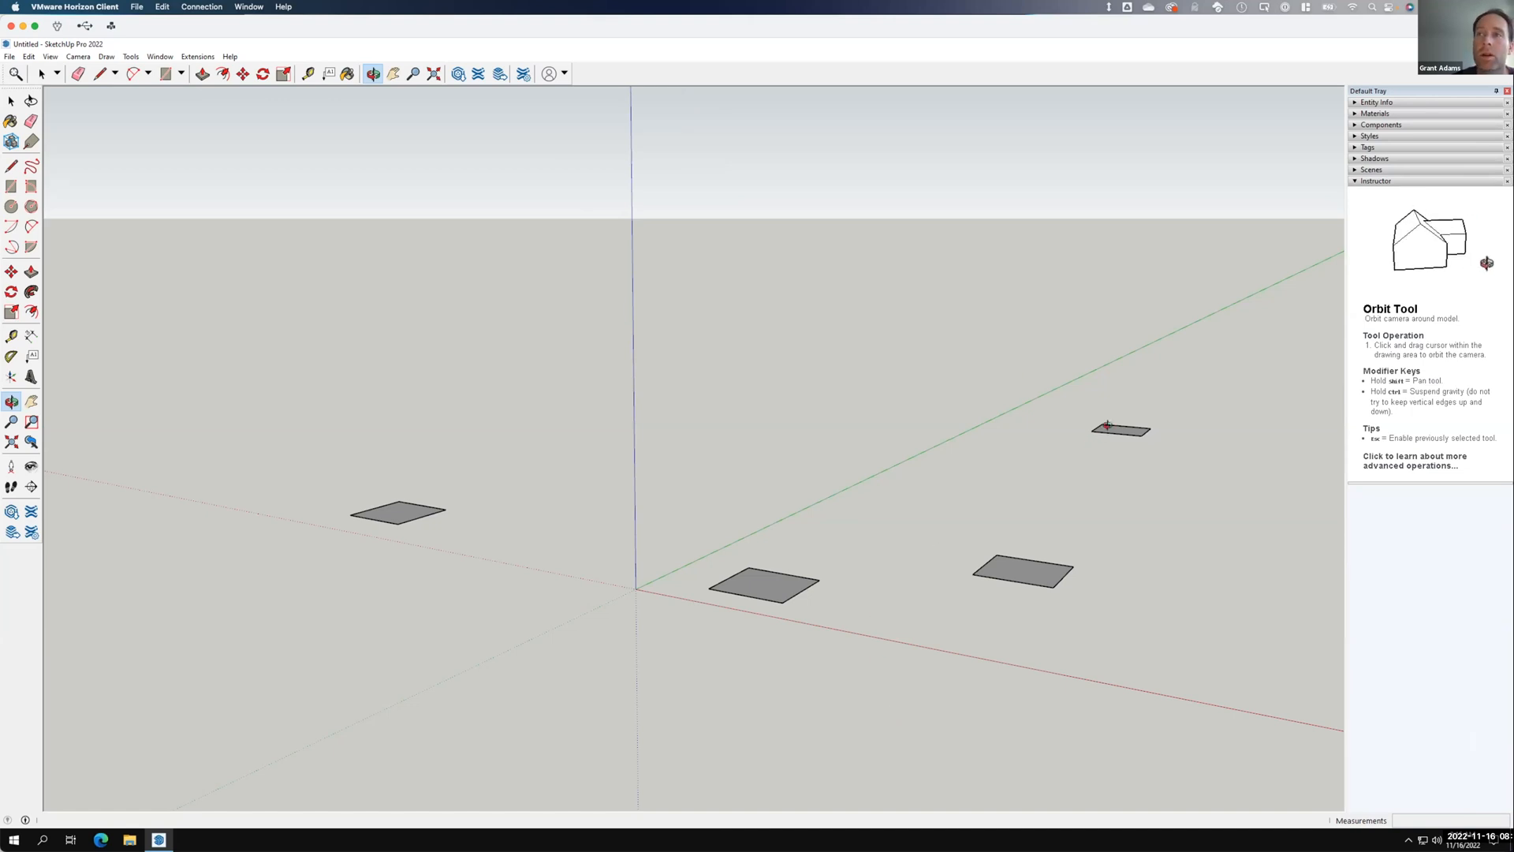
pyautogui.click(11, 102)
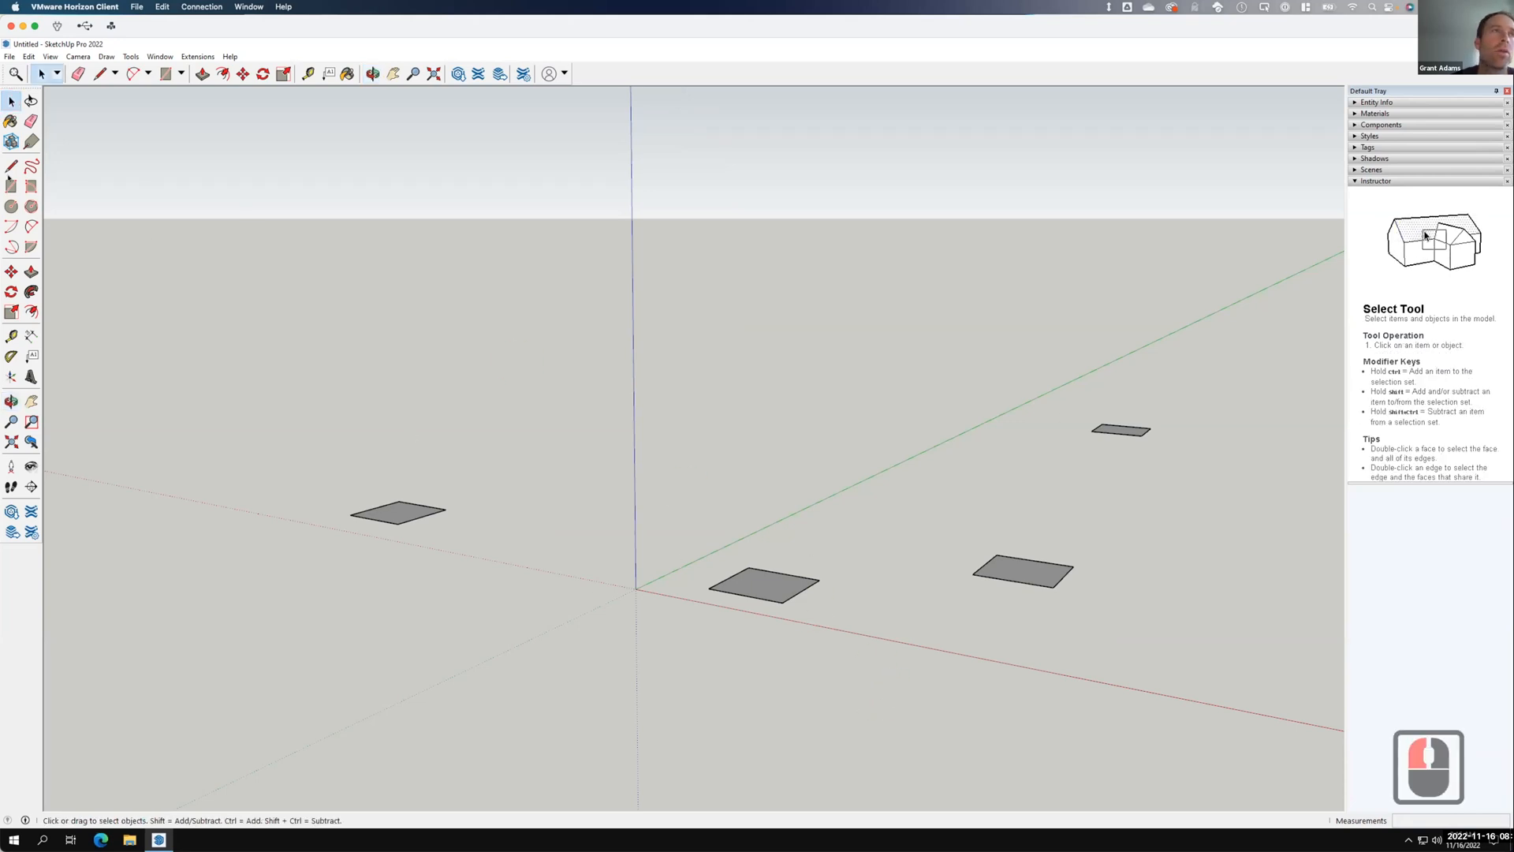
# Push/pull the square in front of the origin up 4' into a box.
pyautogui.click(30, 272)
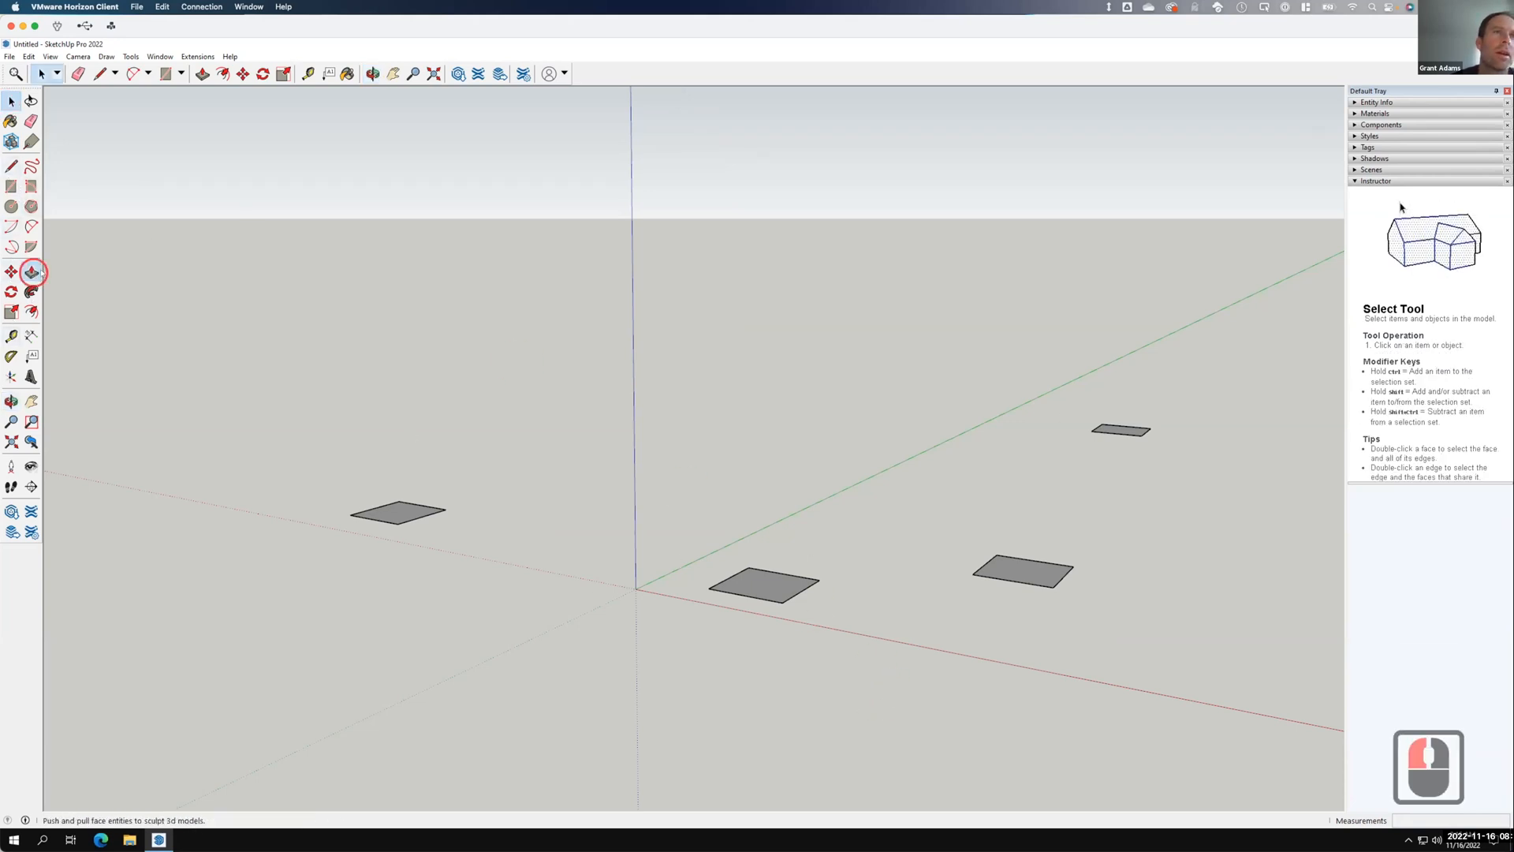
pyautogui.click(757, 585)
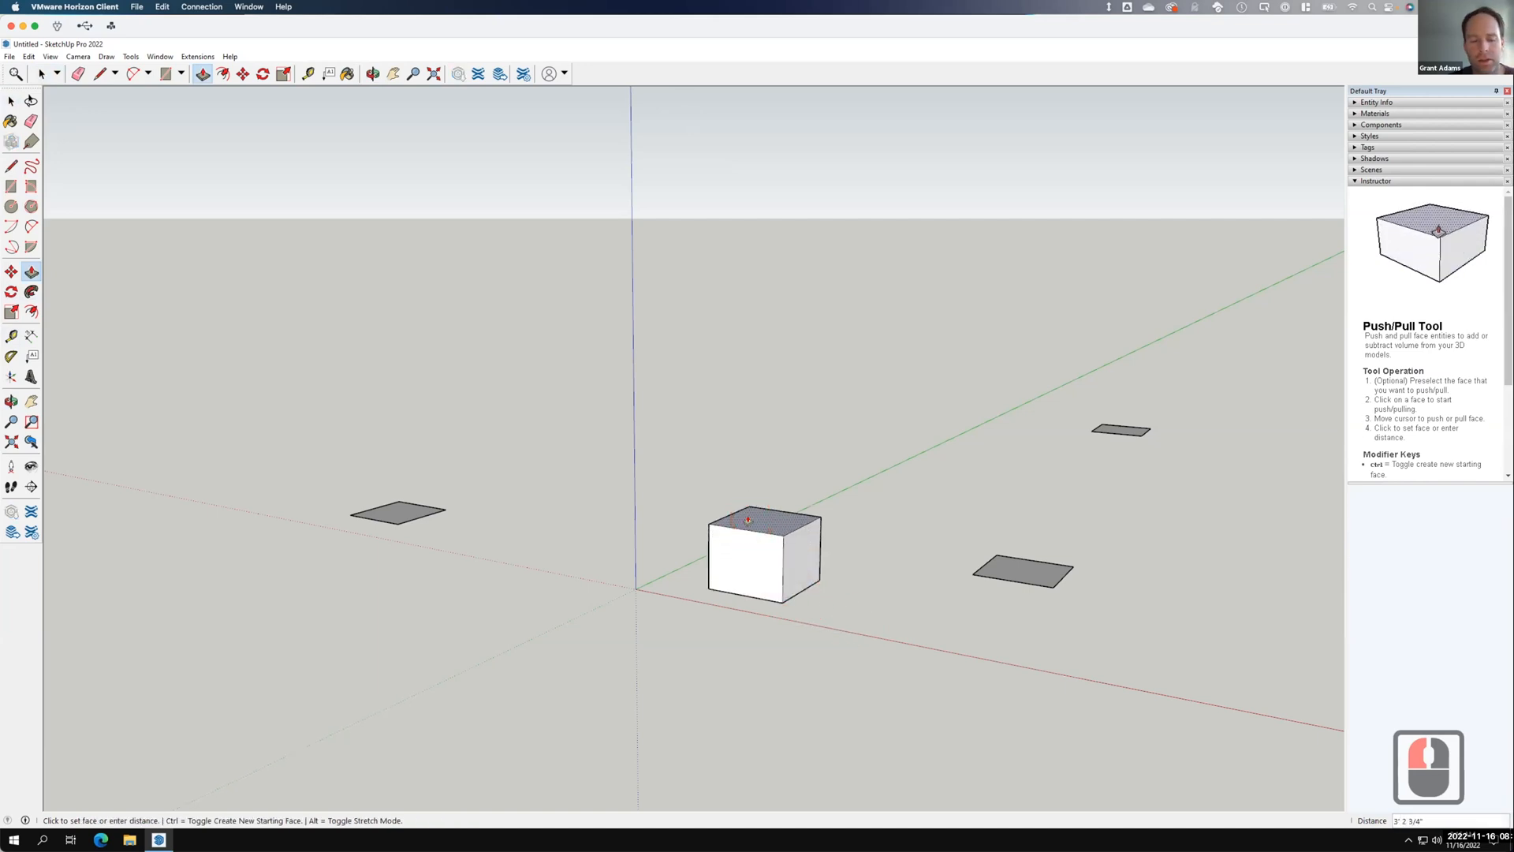
pyautogui.write("4'")
pyautogui.press('Return')
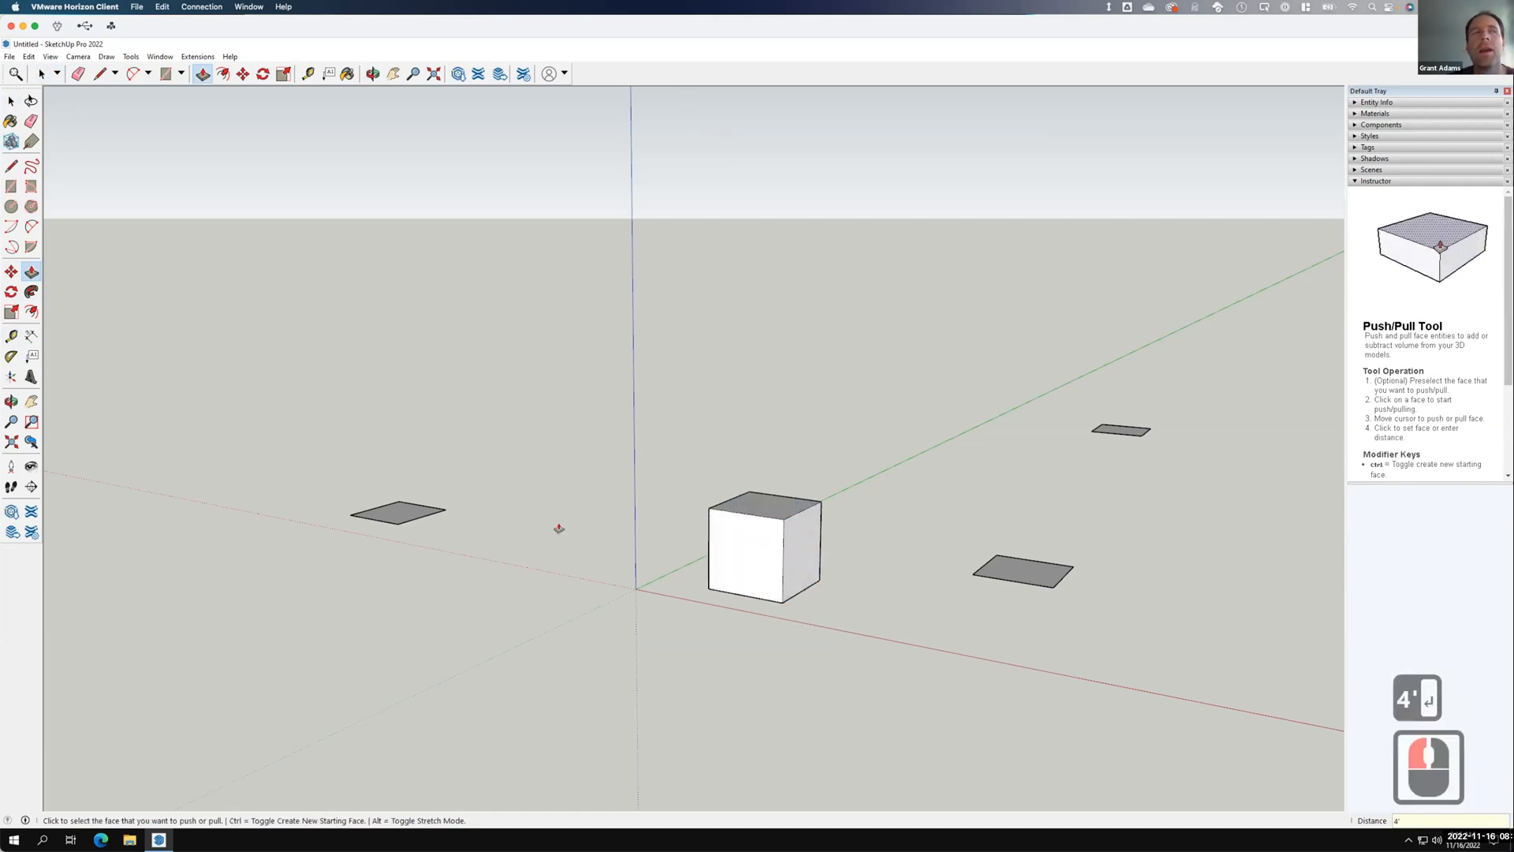
pyautogui.click(11, 100)
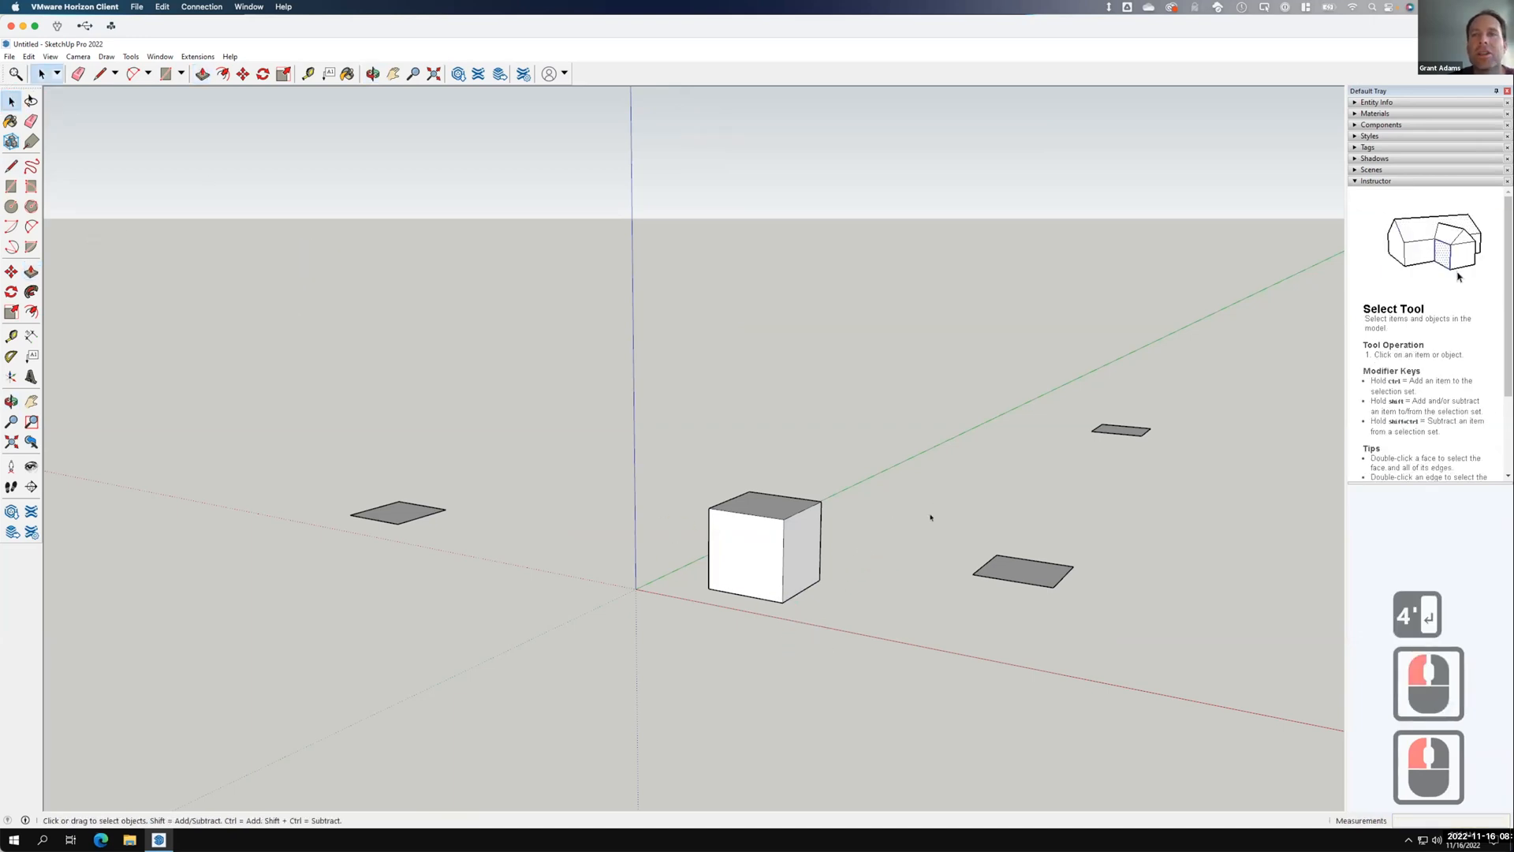
# Pull the right-hand flat square up 4' into a second box.
pyautogui.moveTo(928, 513); pyautogui.dragTo(1120, 650)
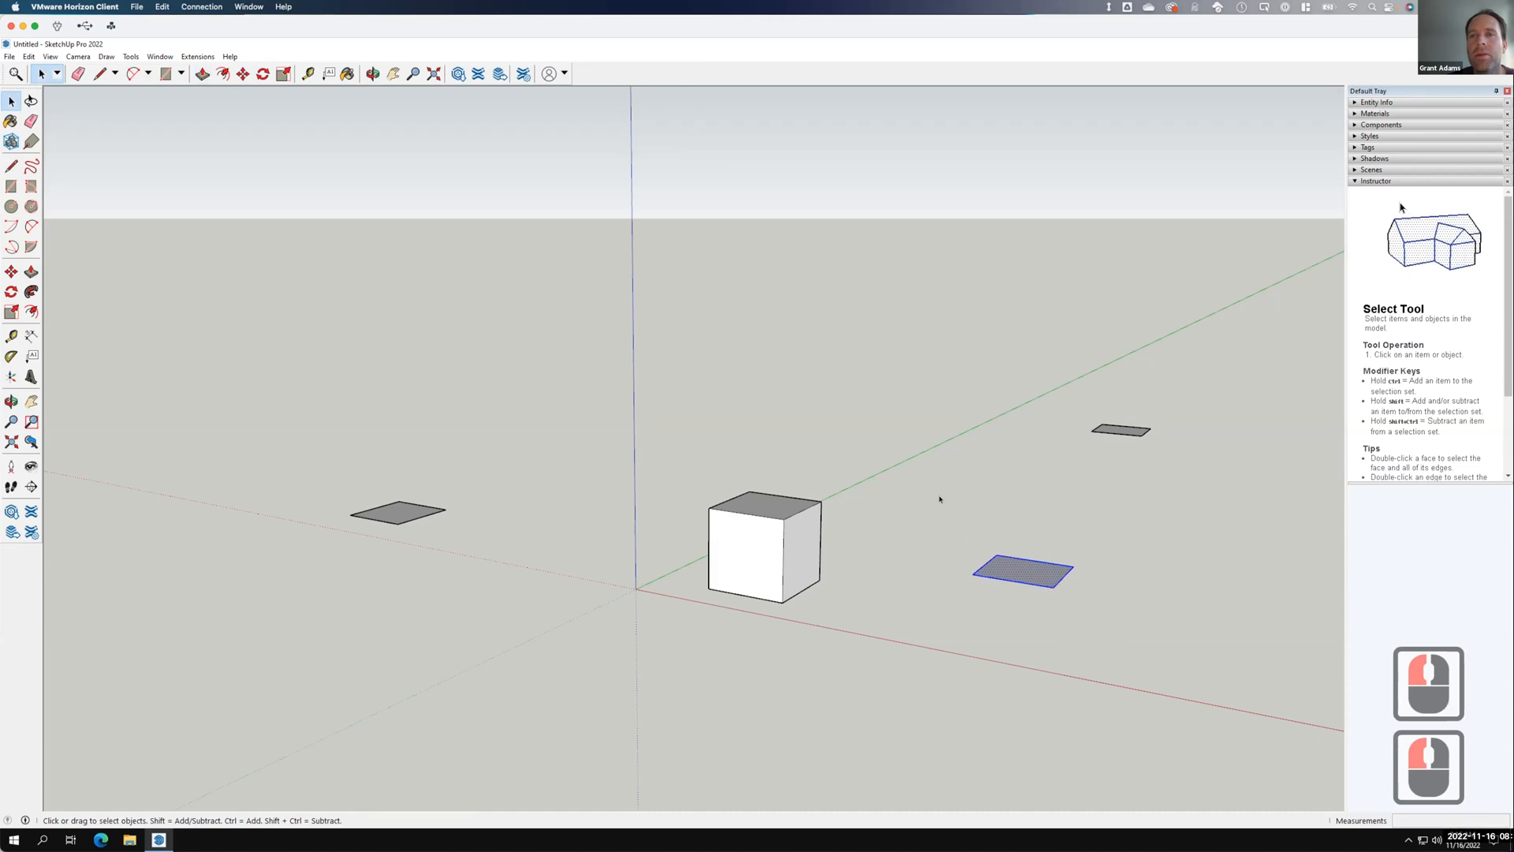
pyautogui.doubleClick(344, 265)
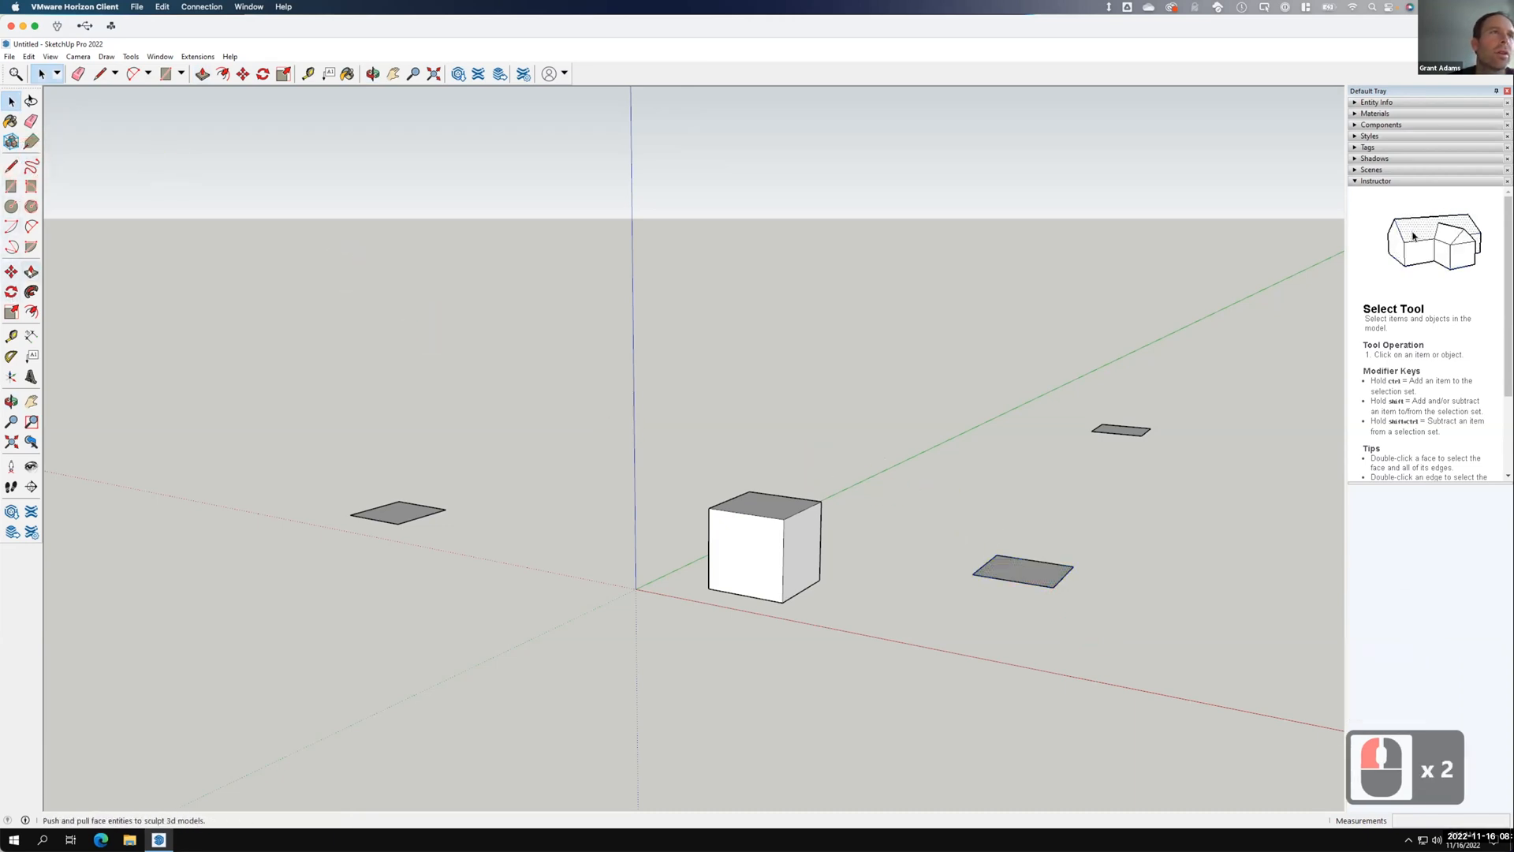
pyautogui.click(1021, 569)
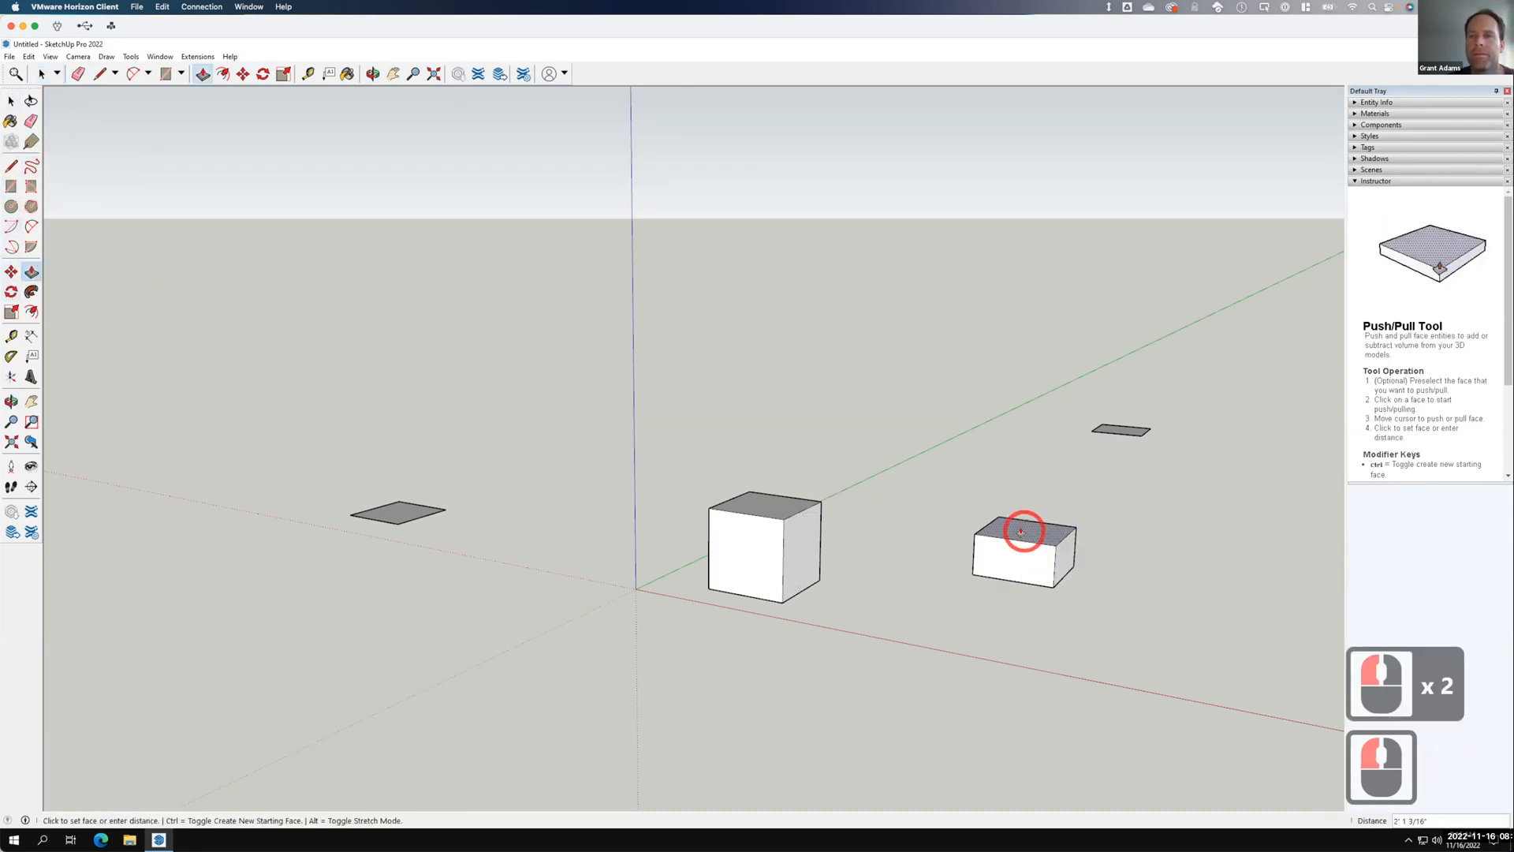
pyautogui.write("4'")
pyautogui.press('Return')
pyautogui.click(954, 631)
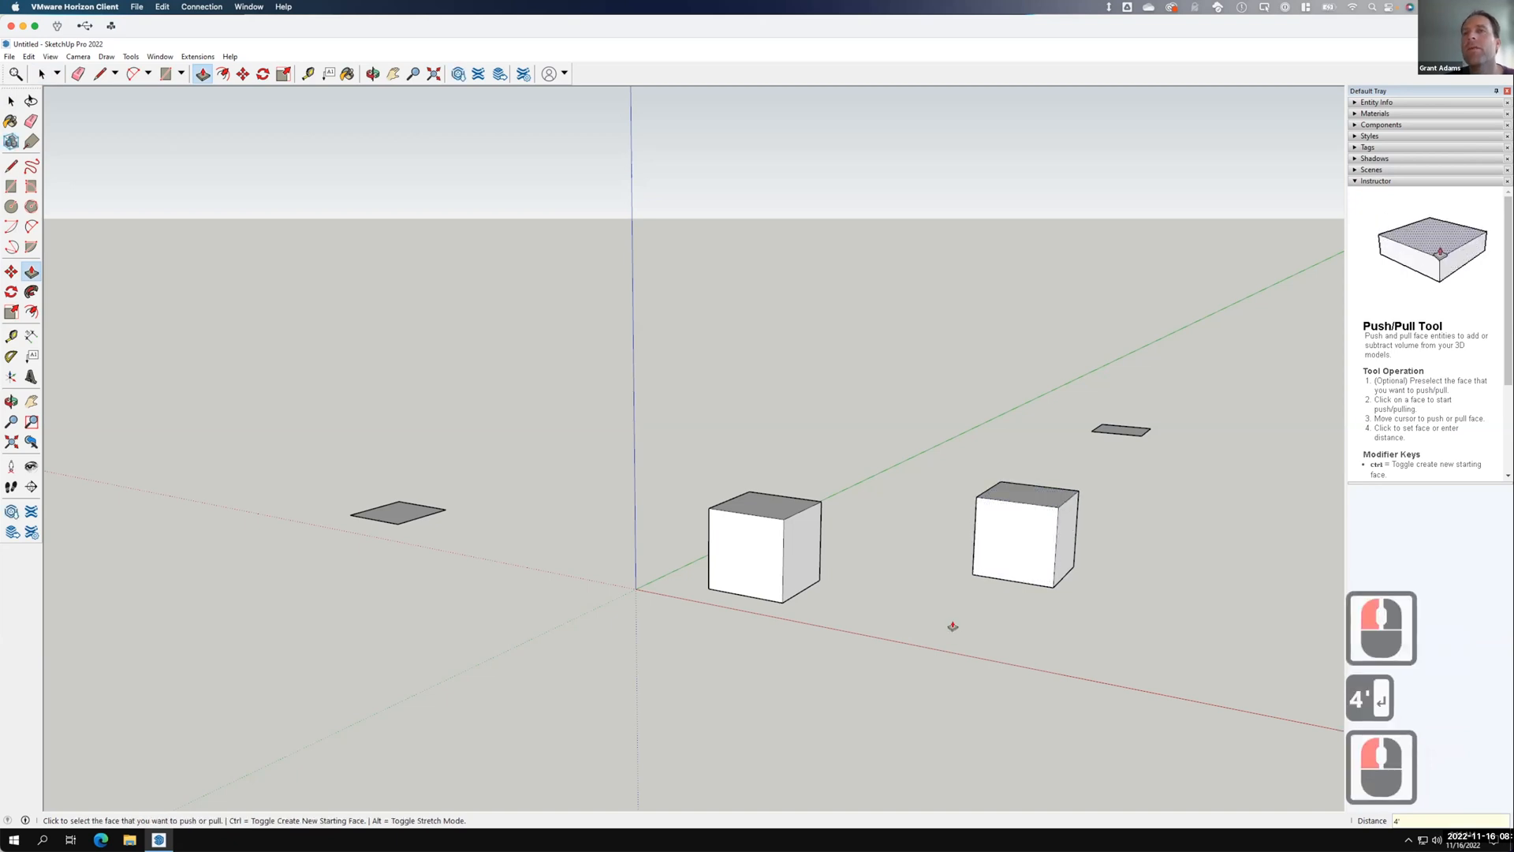
pyautogui.click(11, 101)
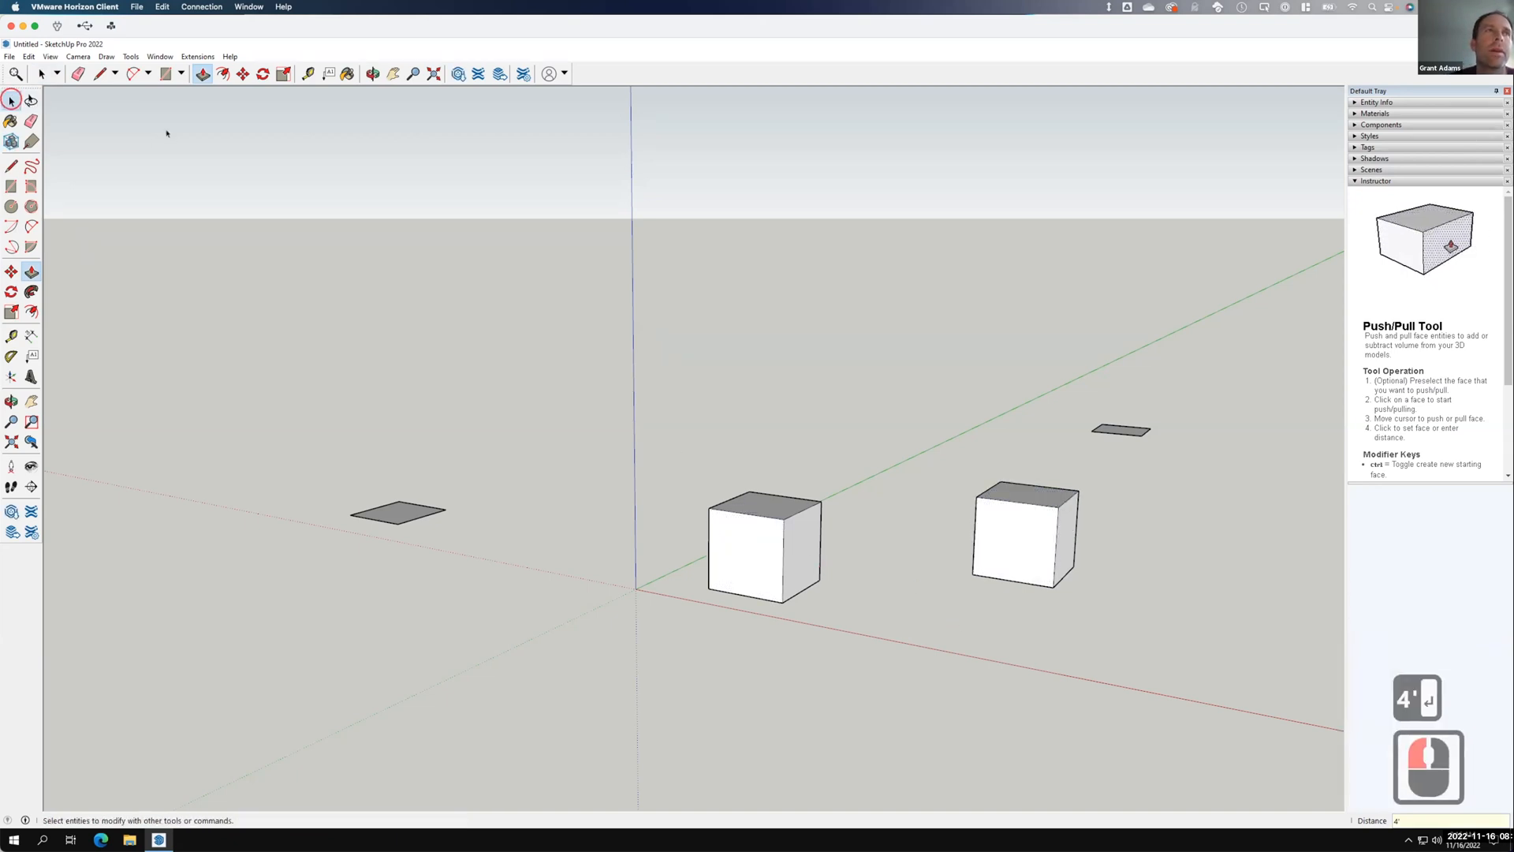
# Move the right box against the left box, then undo that move.
pyautogui.moveTo(944, 456); pyautogui.dragTo(1100, 623)
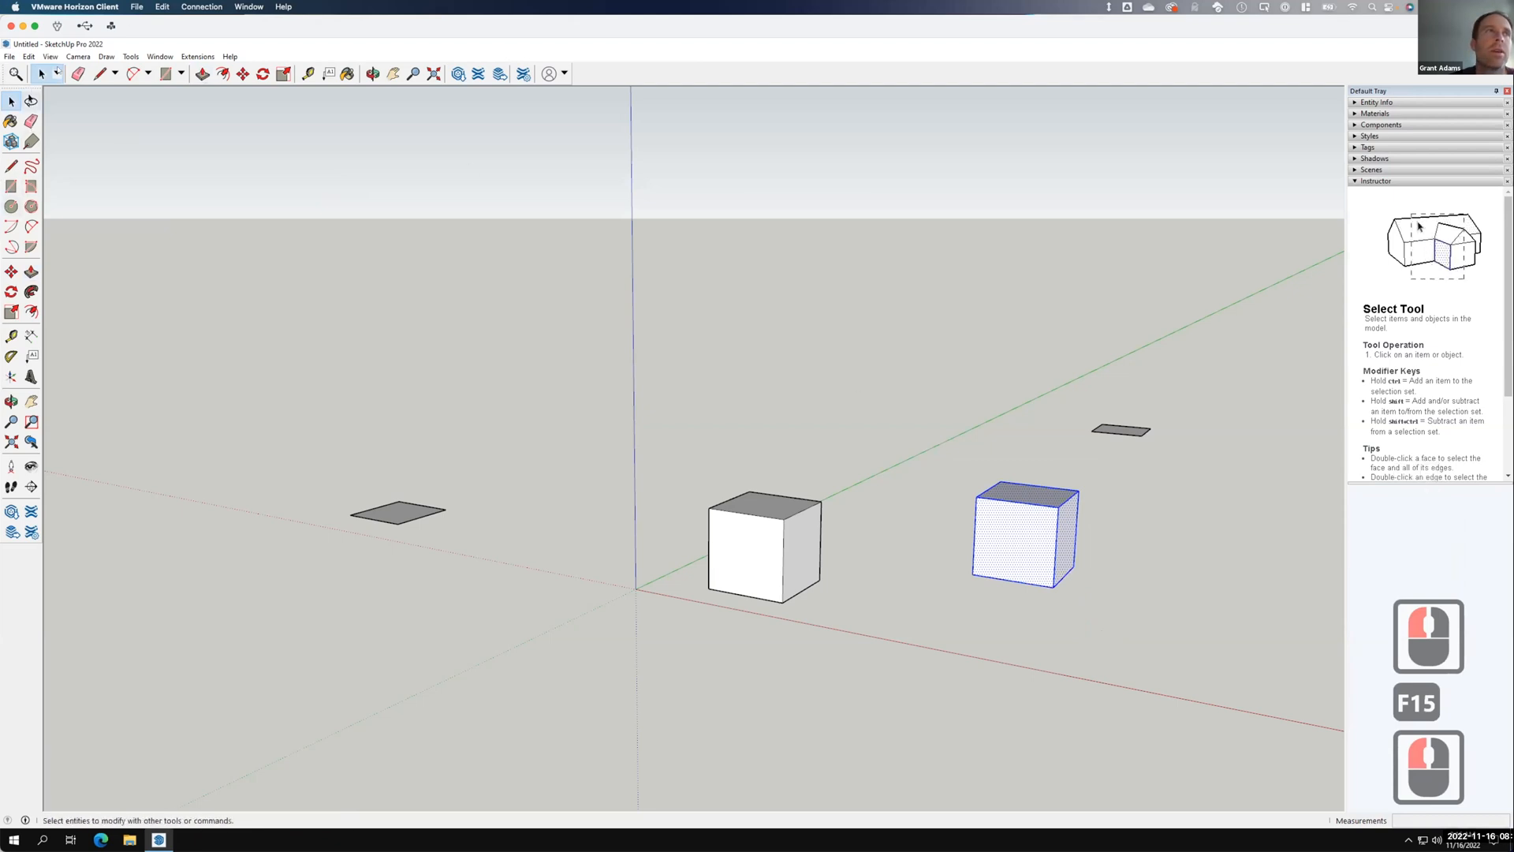
pyautogui.click(243, 74)
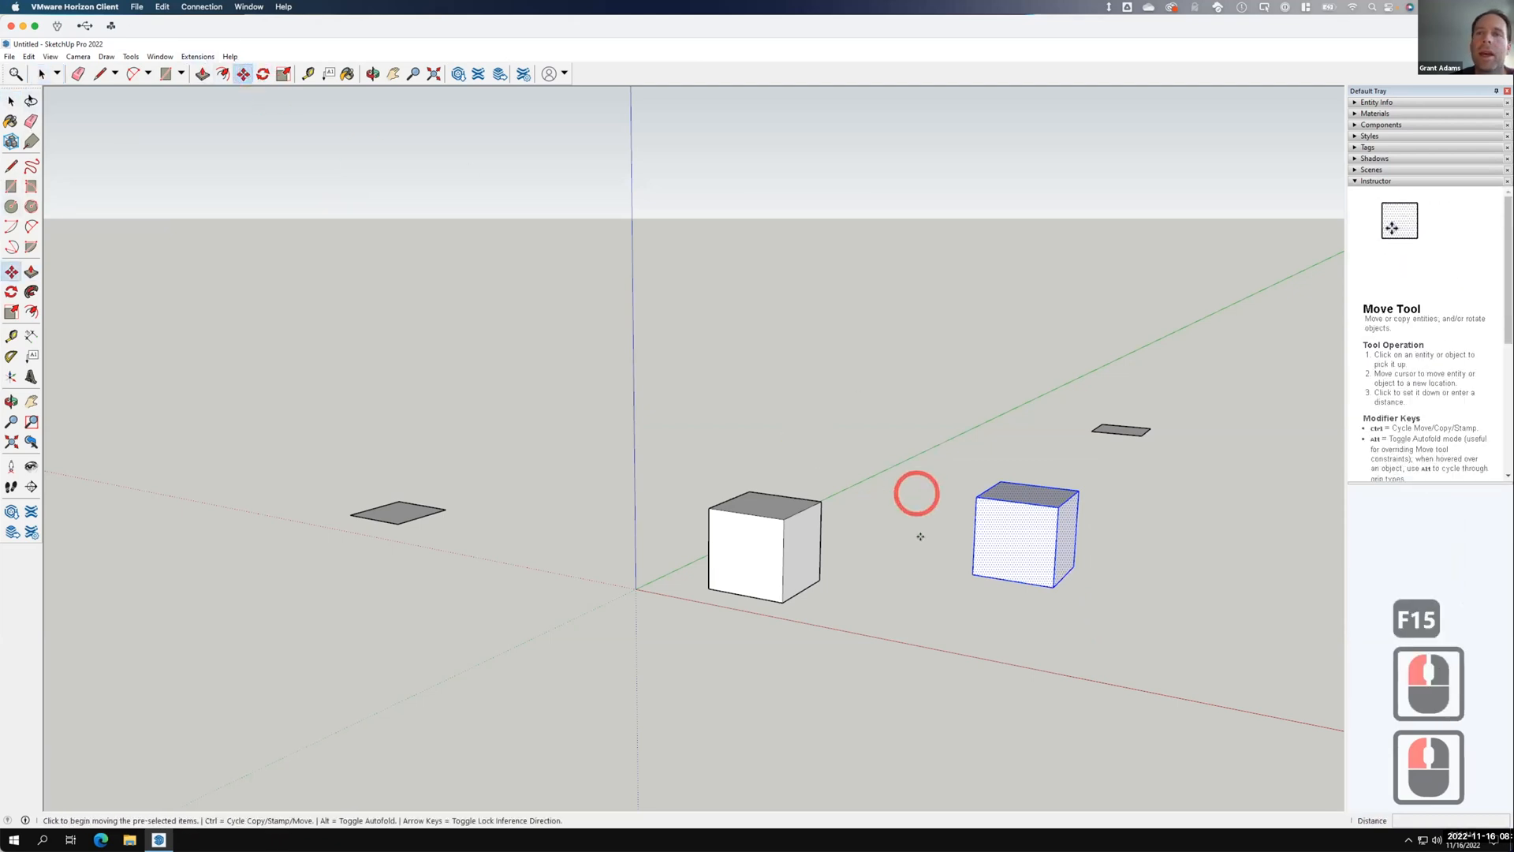
pyautogui.moveTo(967, 568); pyautogui.dragTo(782, 599)
pyautogui.click(779, 599)
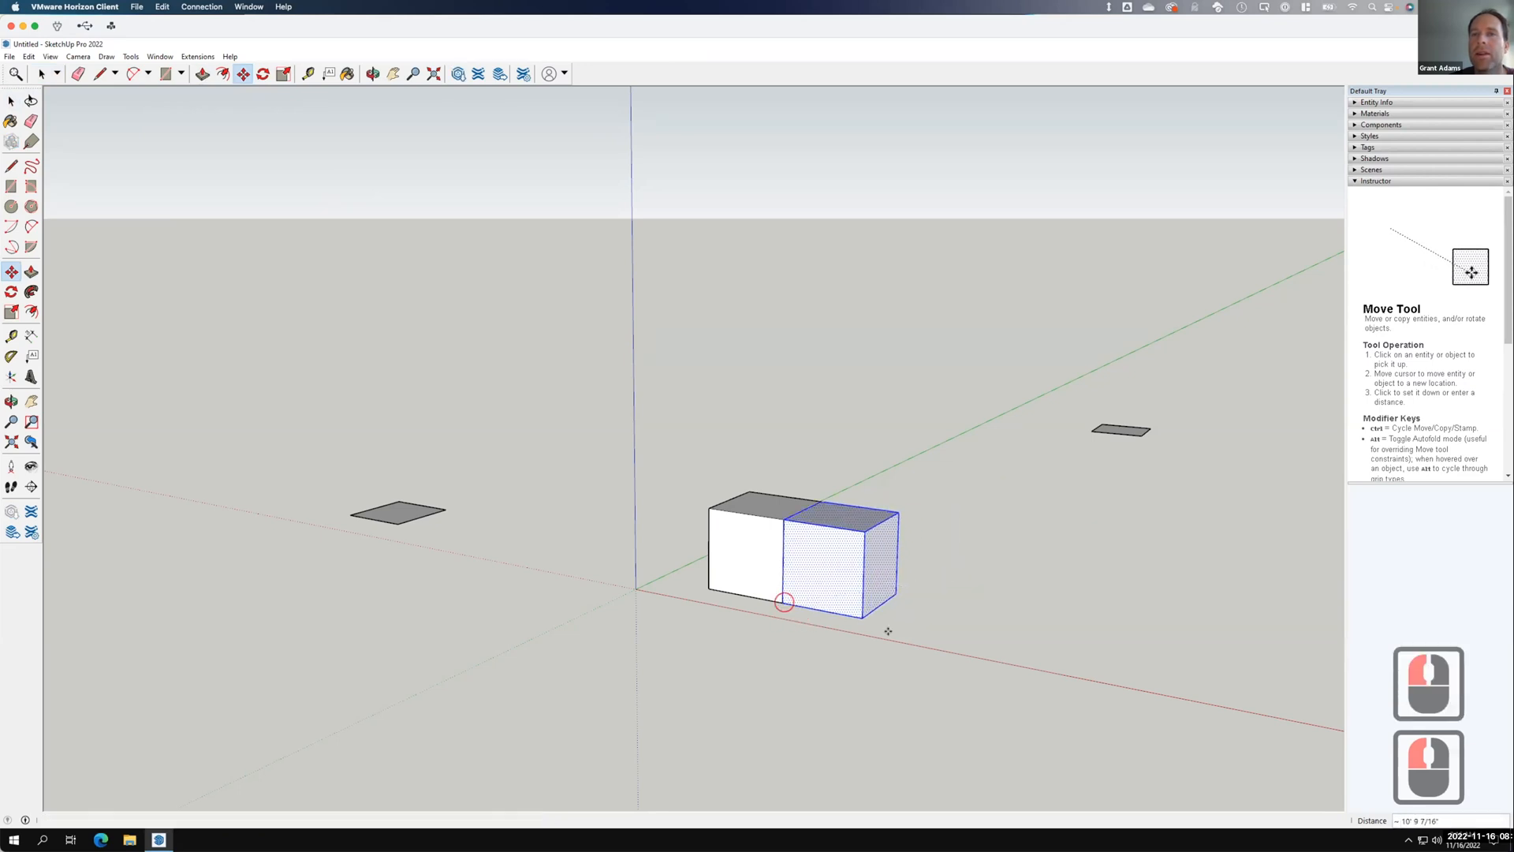
pyautogui.click(779, 600)
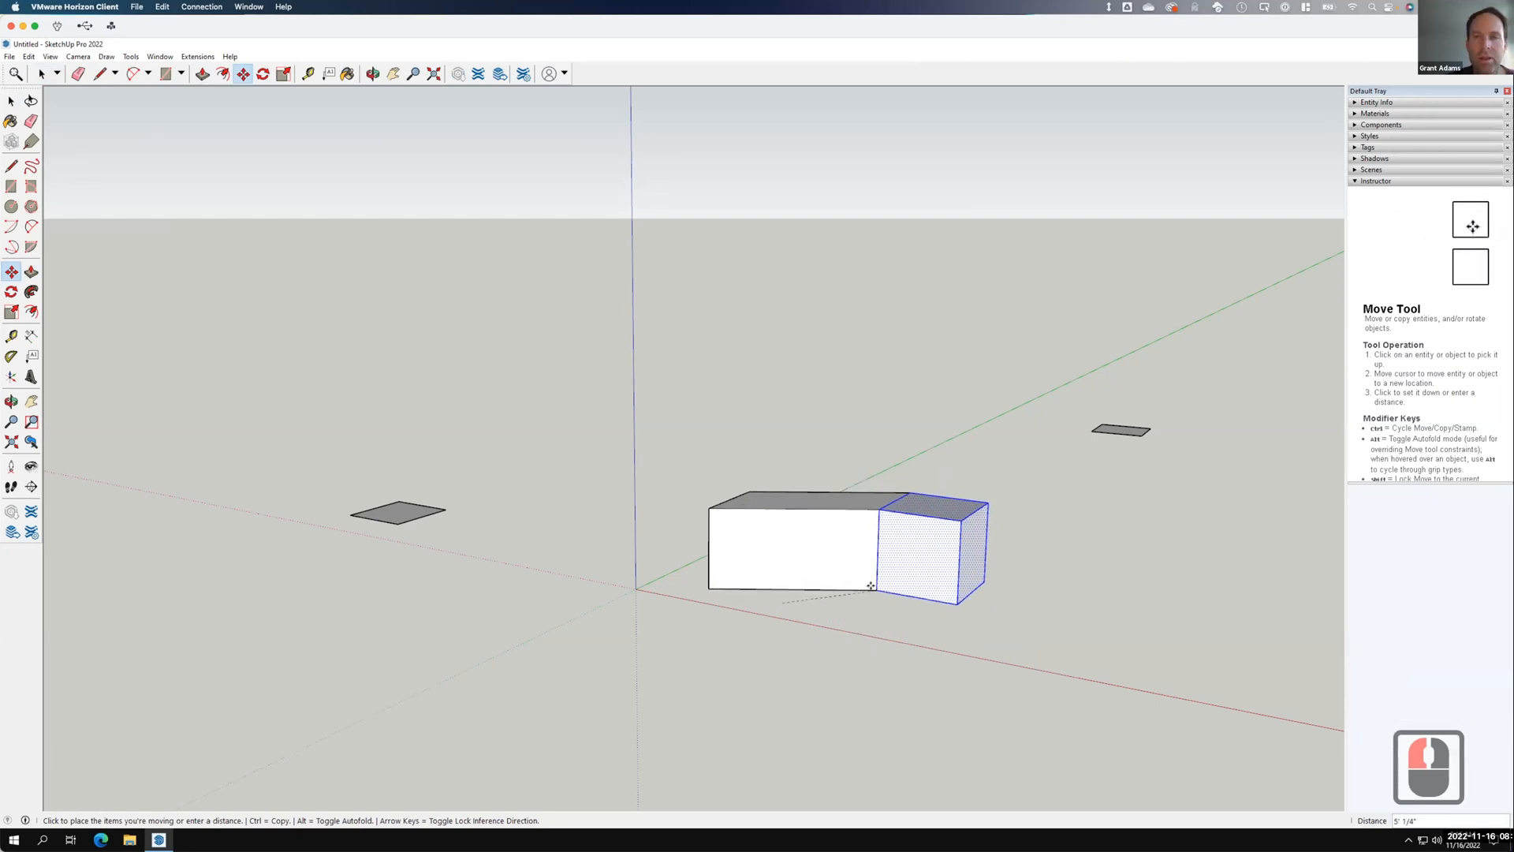
pyautogui.hotkey('ctrl', 'z')
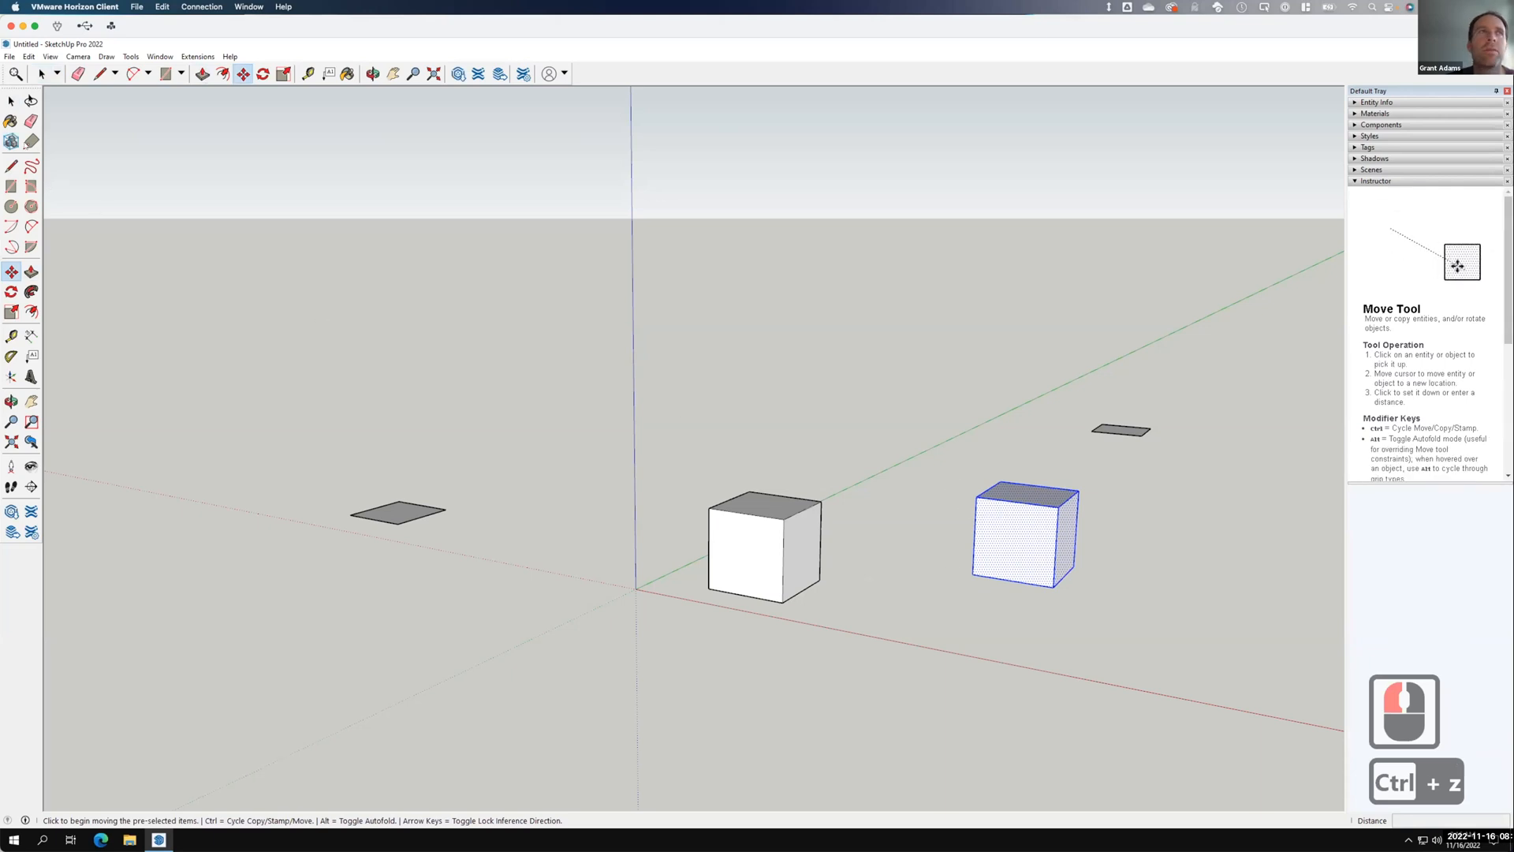
# Make the right cube and the left cube each into its own group.
pyautogui.rightClick(1001, 519)
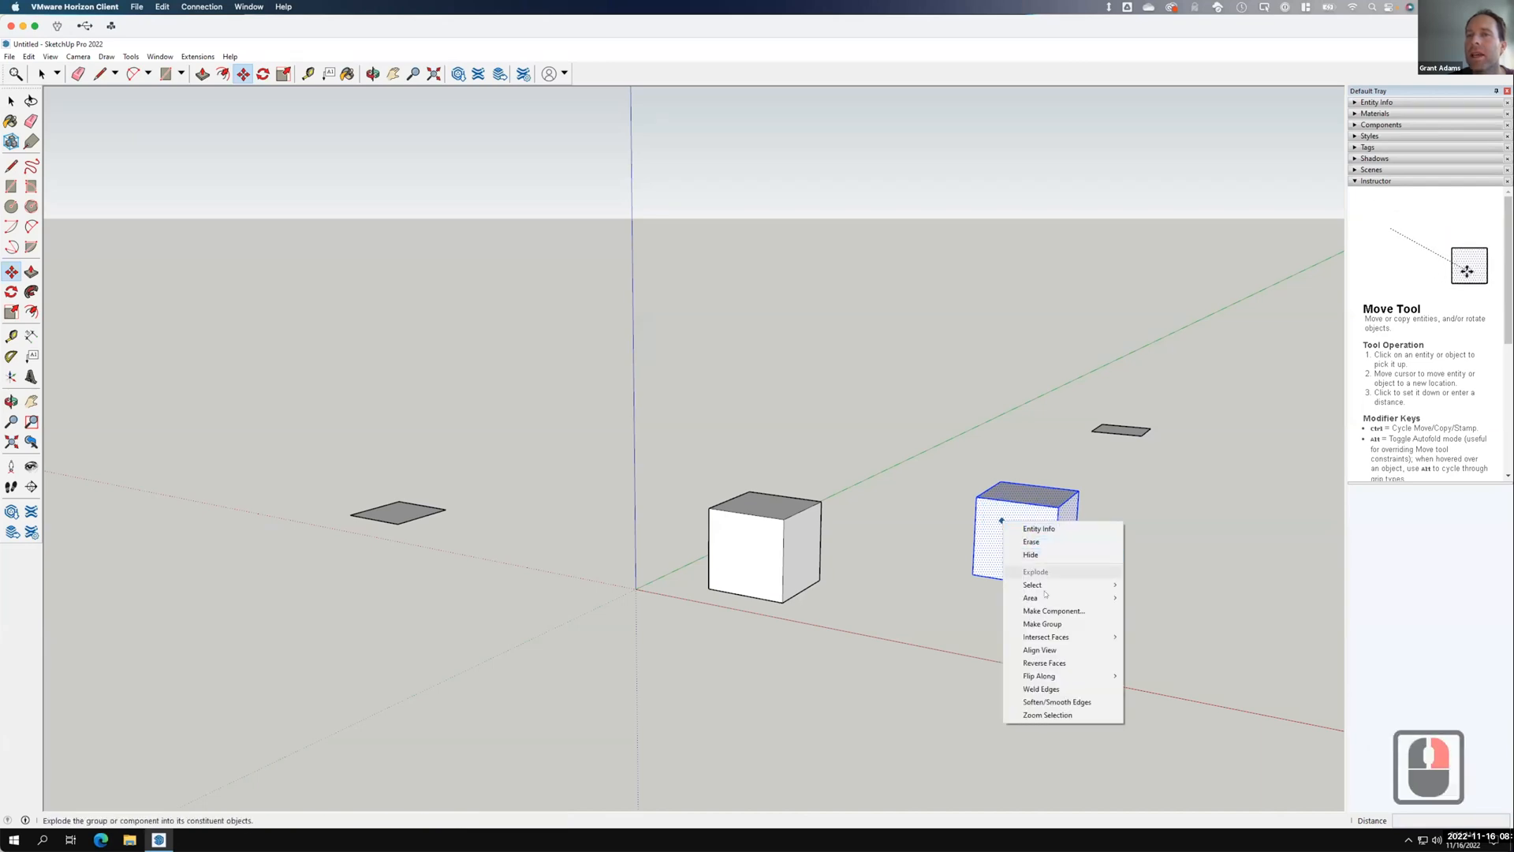
pyautogui.click(1042, 622)
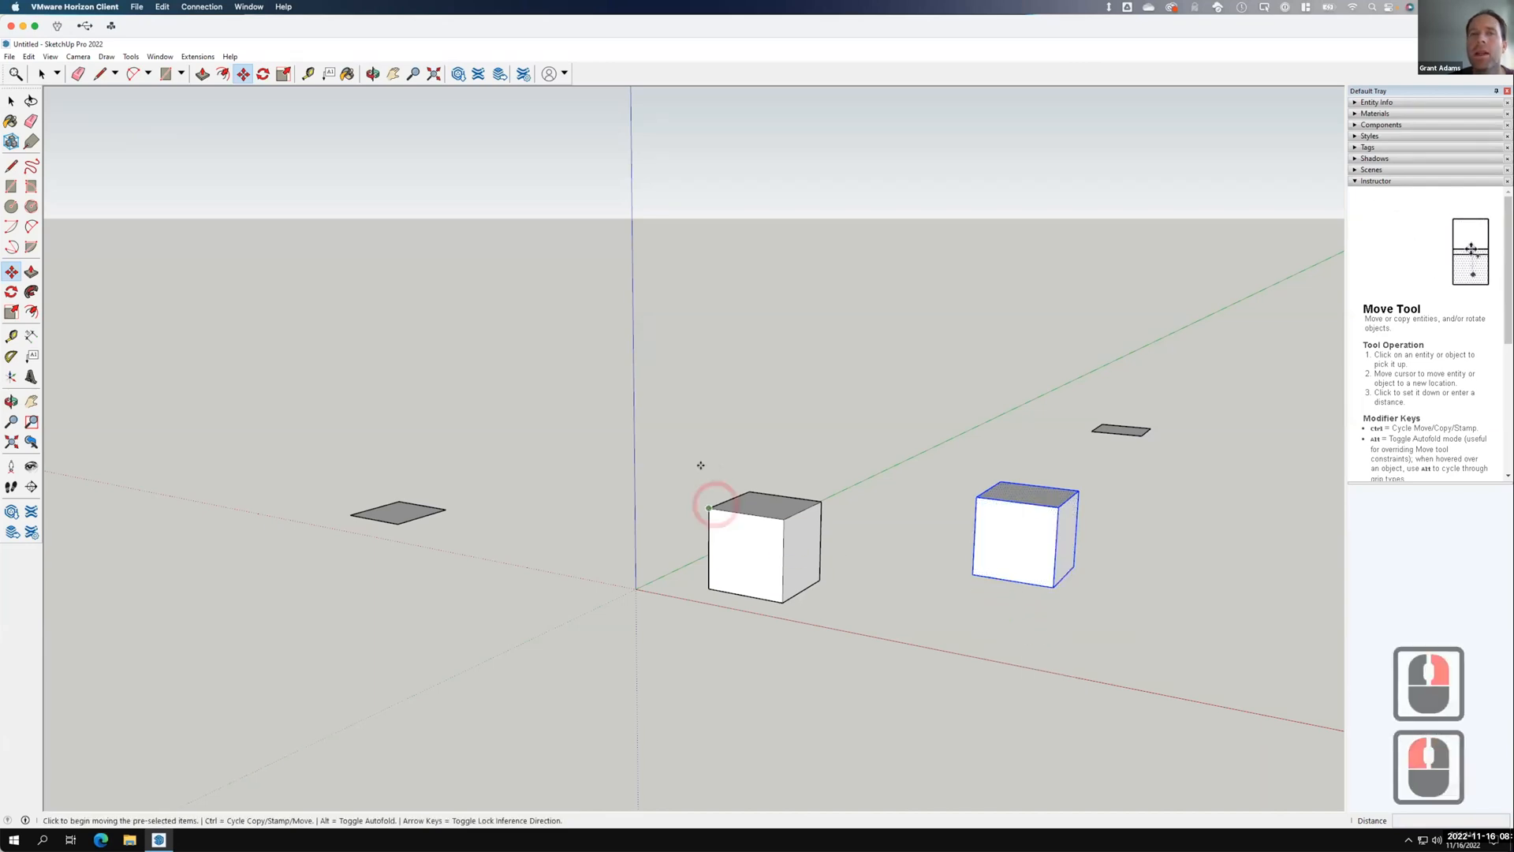
pyautogui.press('space')
pyautogui.click(662, 422)
pyautogui.moveTo(668, 432); pyautogui.dragTo(858, 649)
pyautogui.rightClick(762, 544)
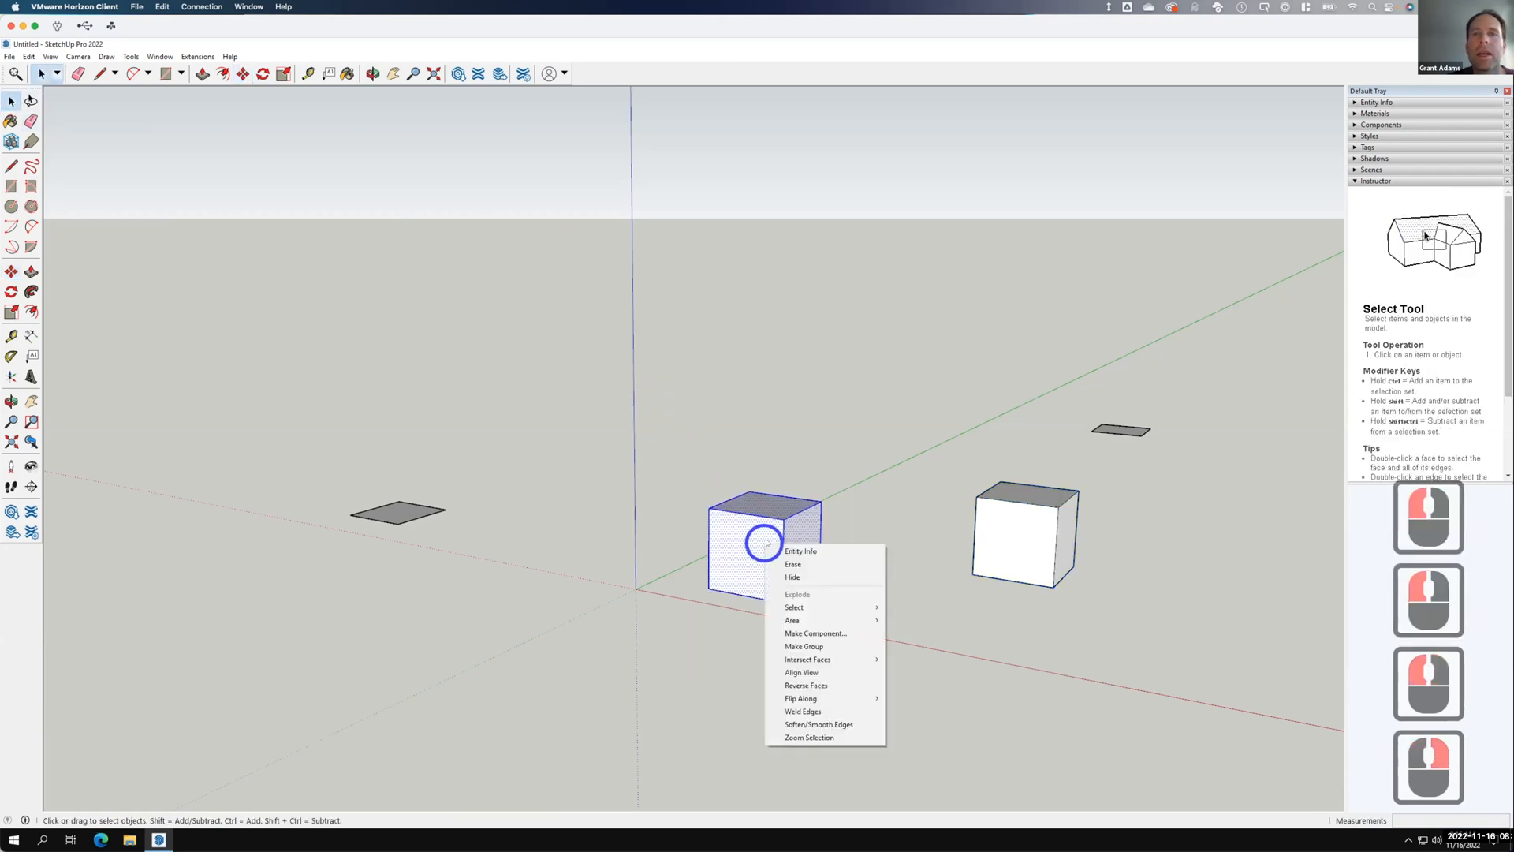
pyautogui.click(809, 646)
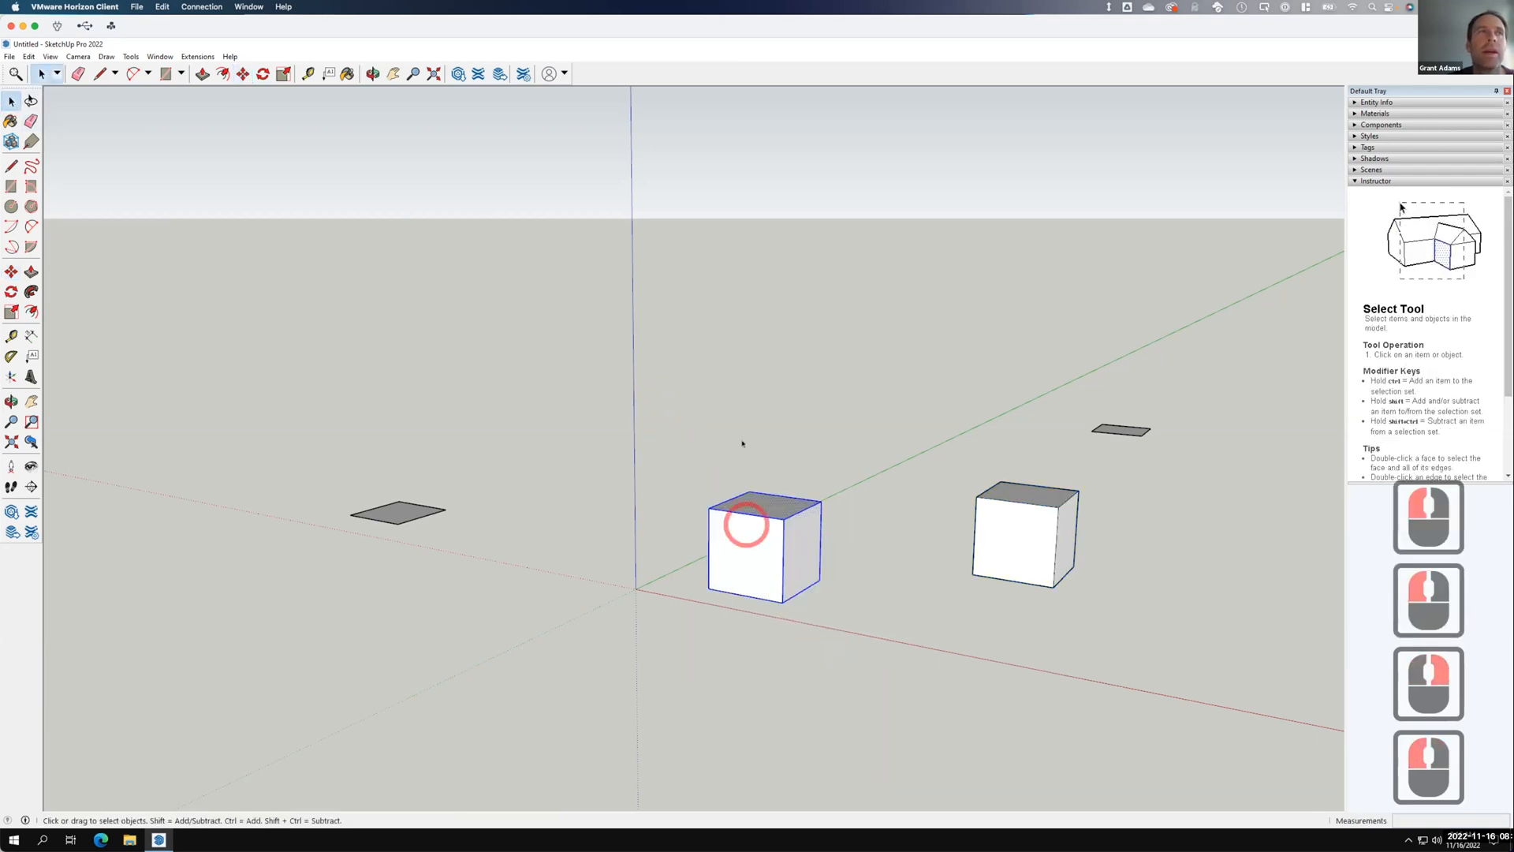
# Move the right cube group flush against the left cube, then select all the geometry.
pyautogui.click(1041, 544)
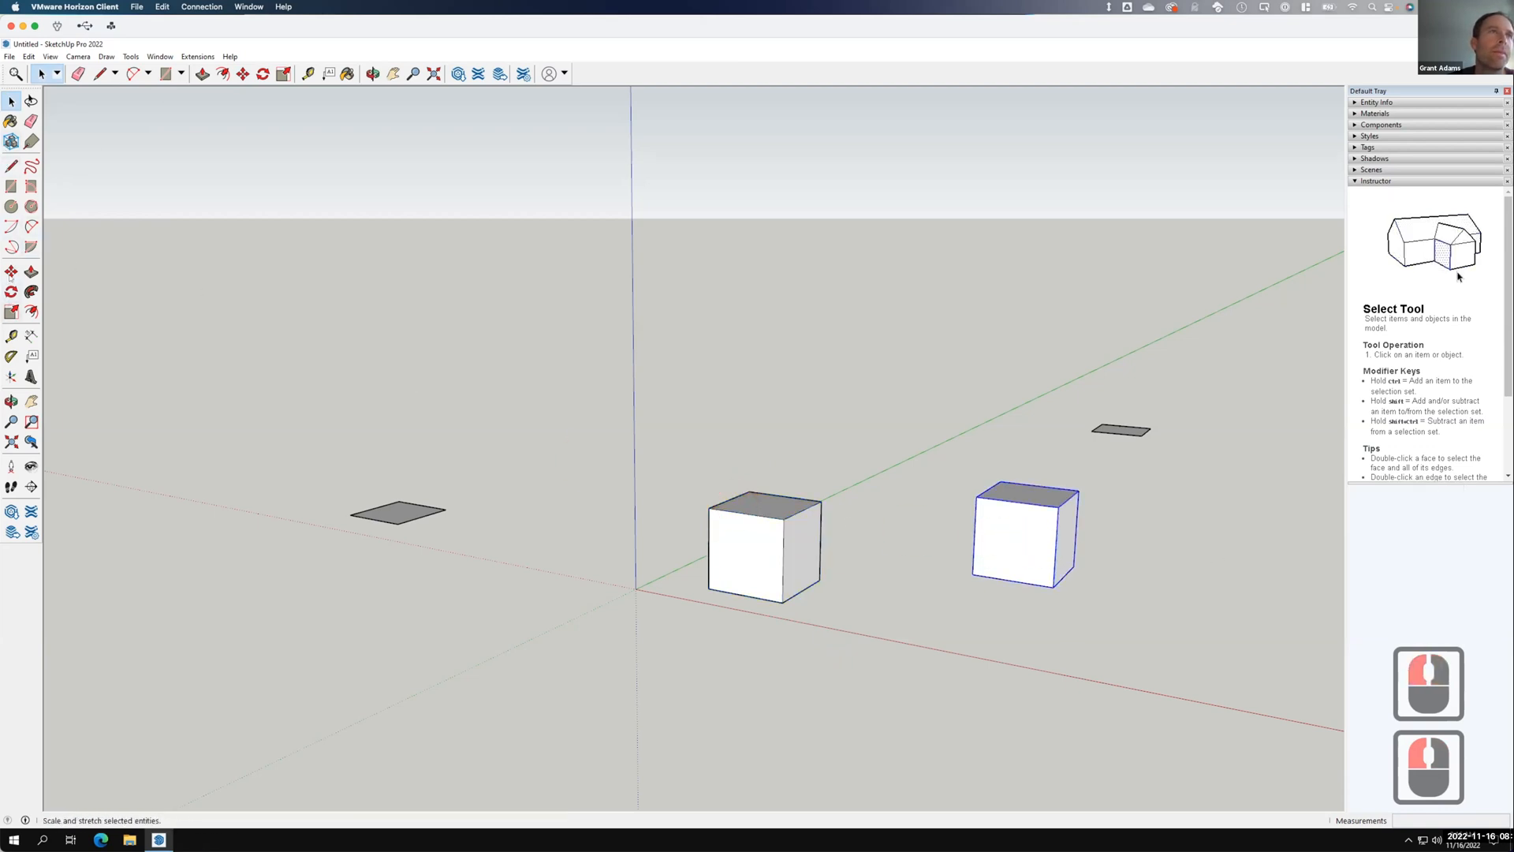
pyautogui.press('m')
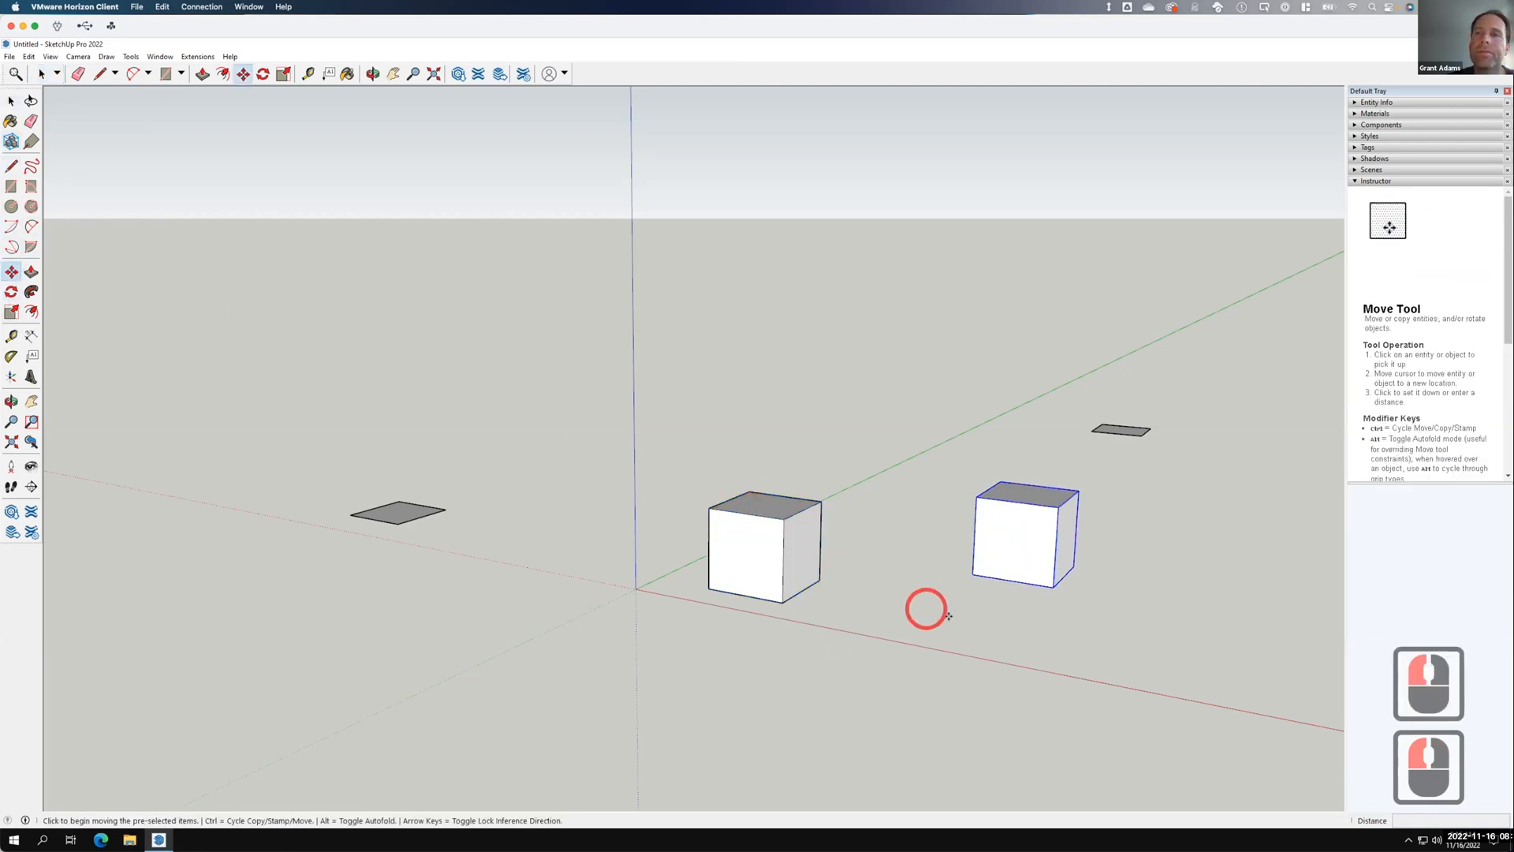
pyautogui.click(964, 574)
pyautogui.click(778, 601)
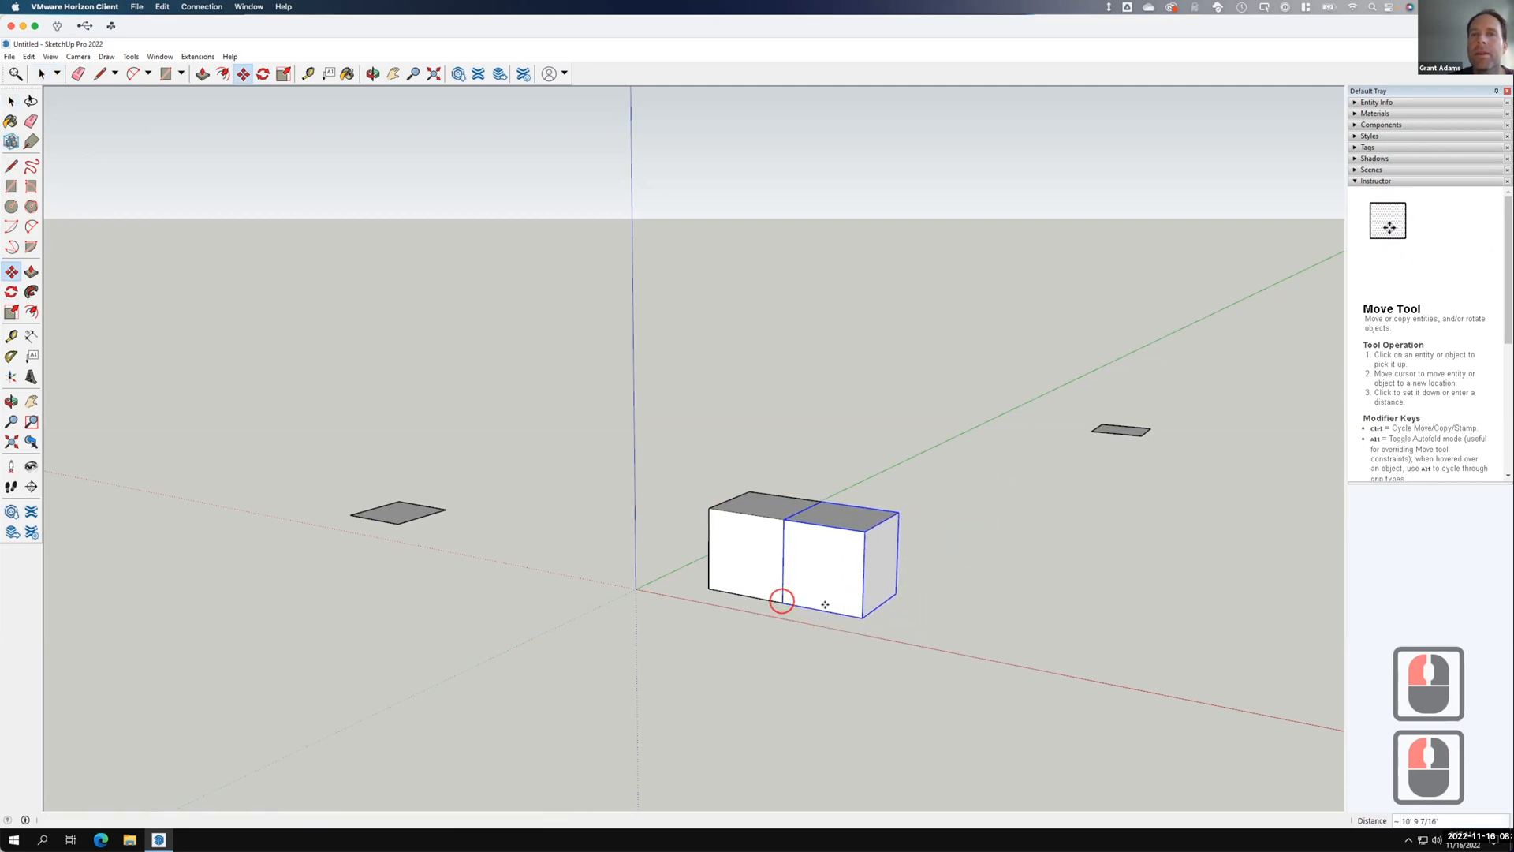
pyautogui.click(779, 600)
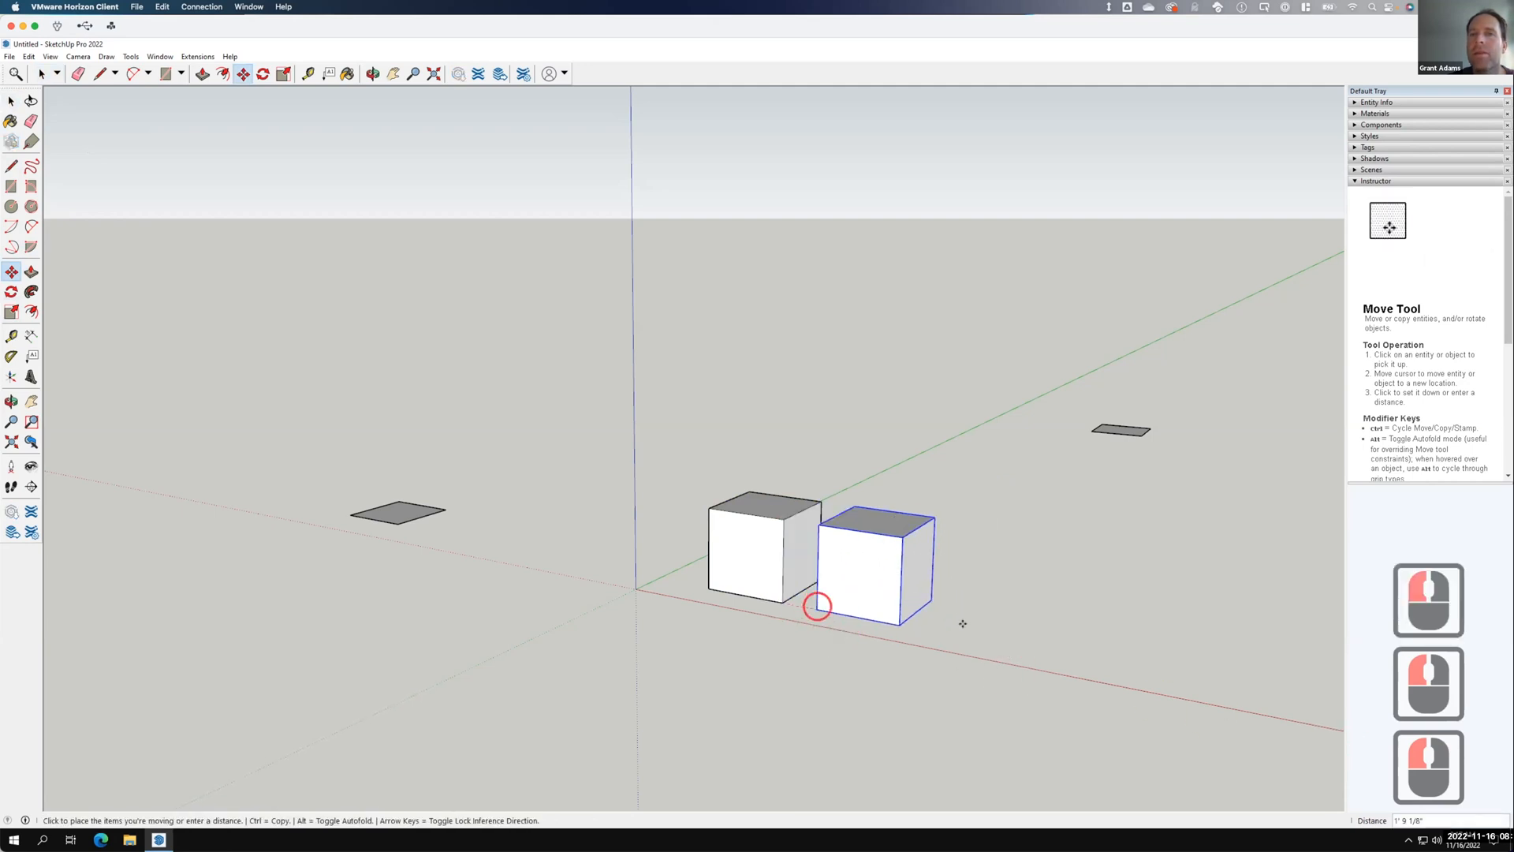
pyautogui.click(779, 597)
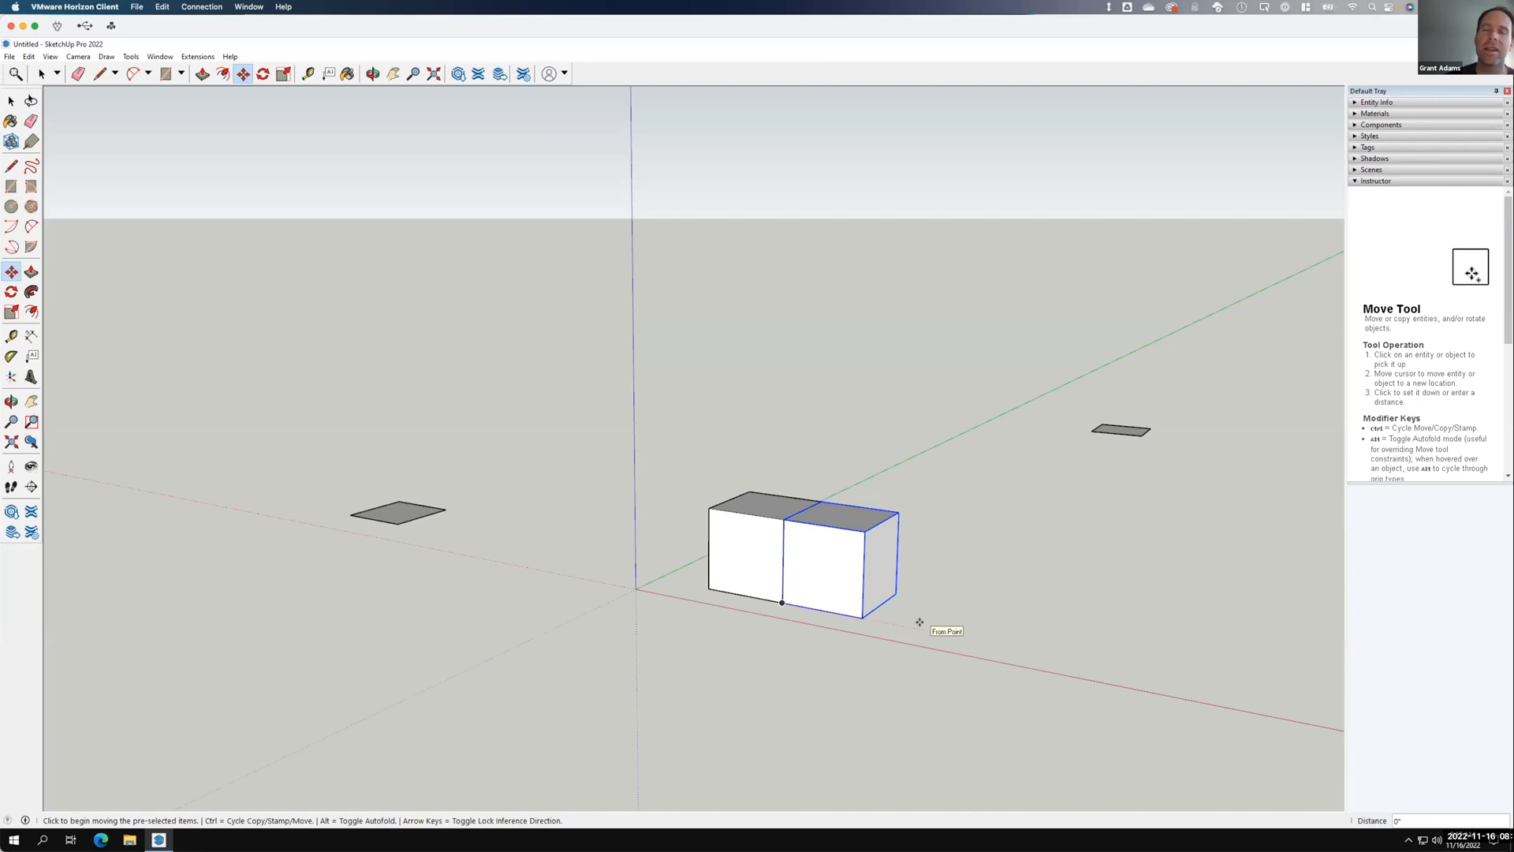
pyautogui.click(12, 102)
pyautogui.moveTo(291, 252); pyautogui.dragTo(1201, 713)
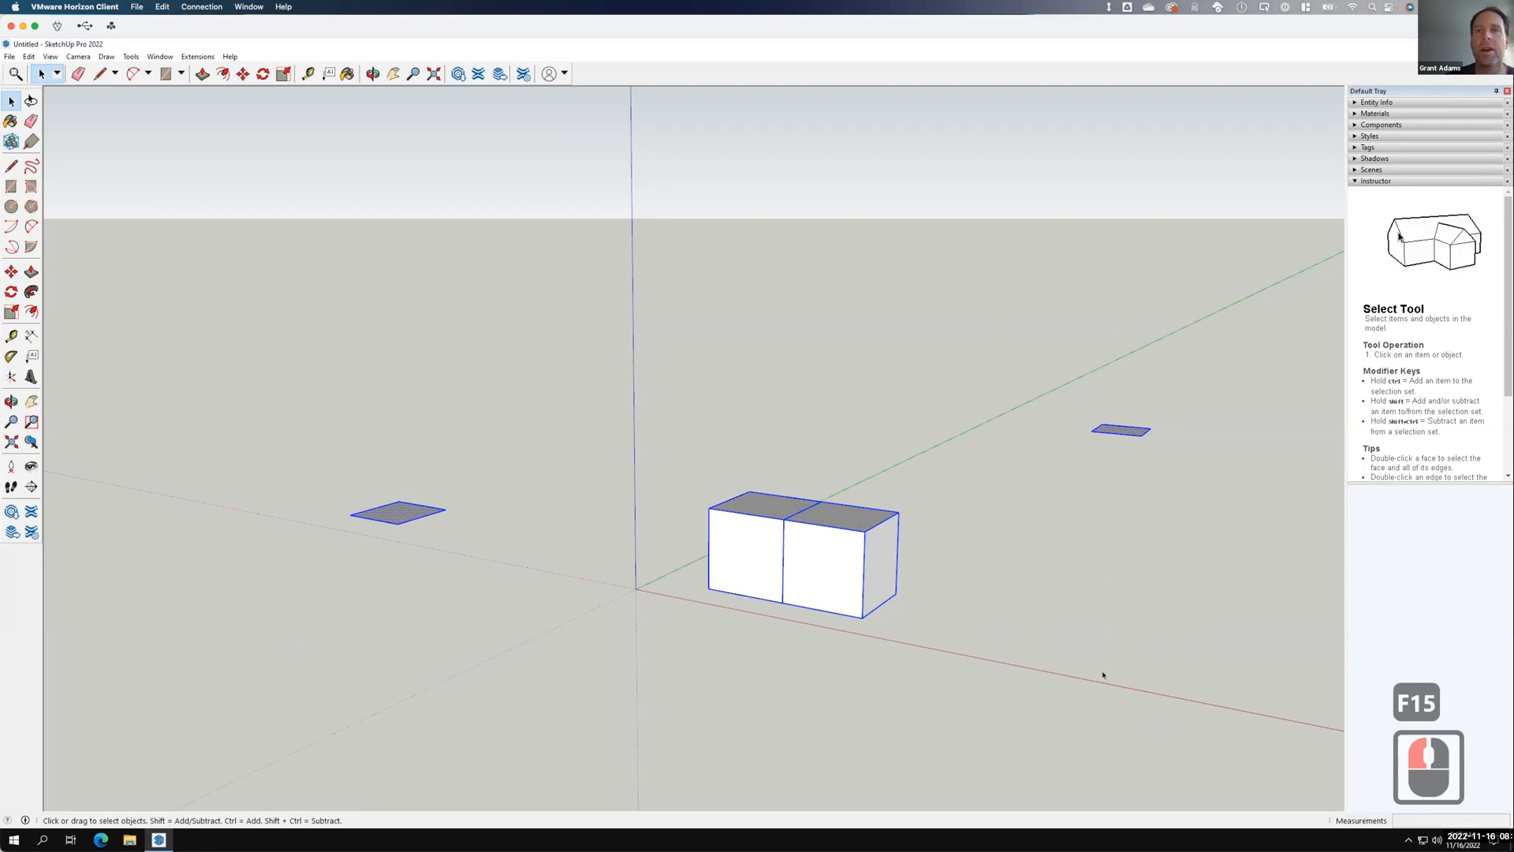
# Erase the two joined cubes and the two flat squares from the context menu.
pyautogui.rightClick(834, 572)
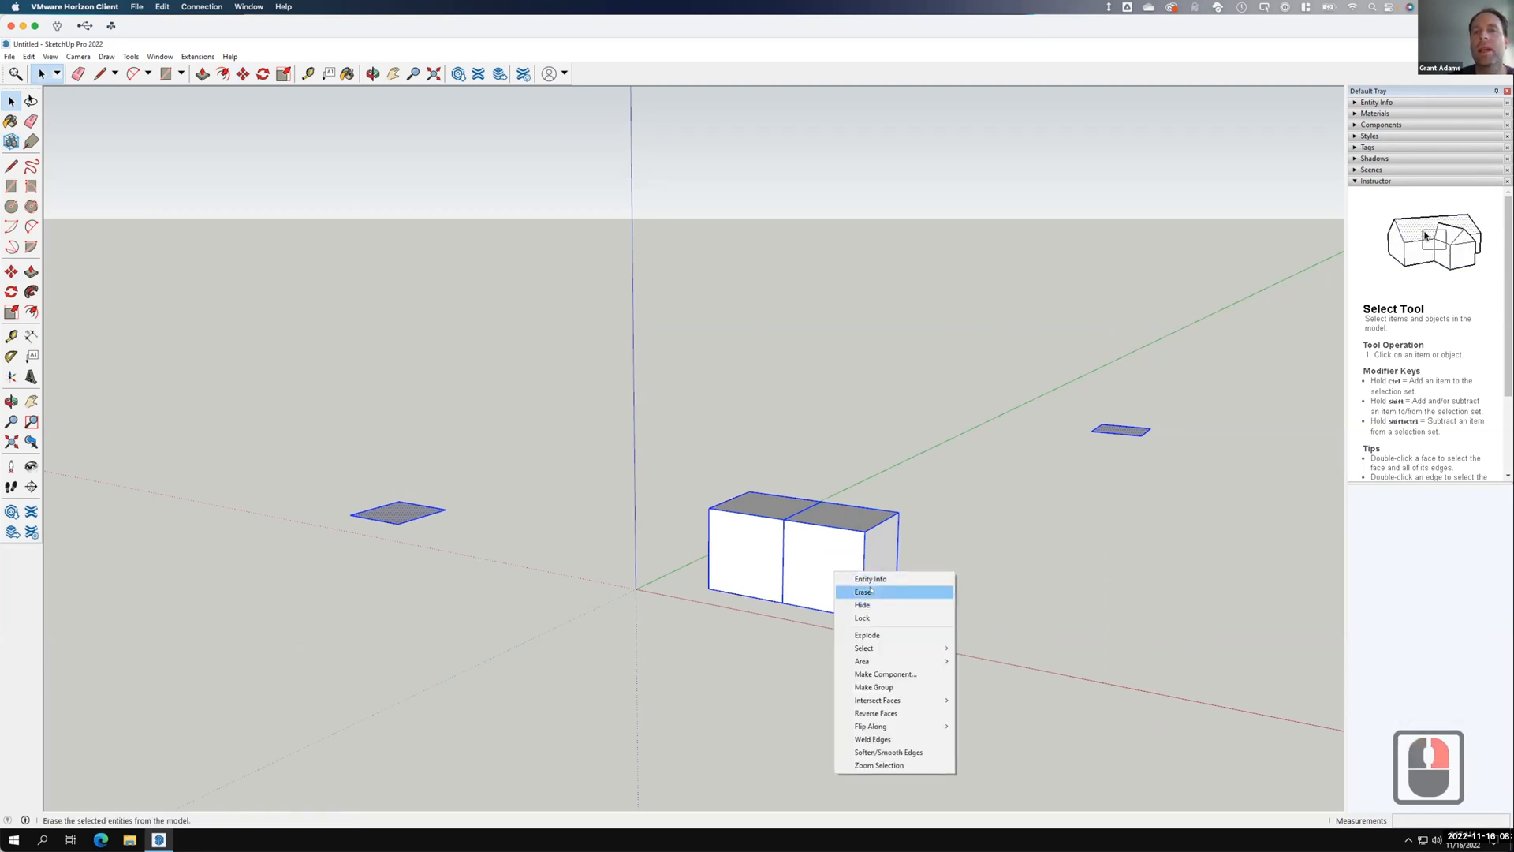
pyautogui.click(864, 592)
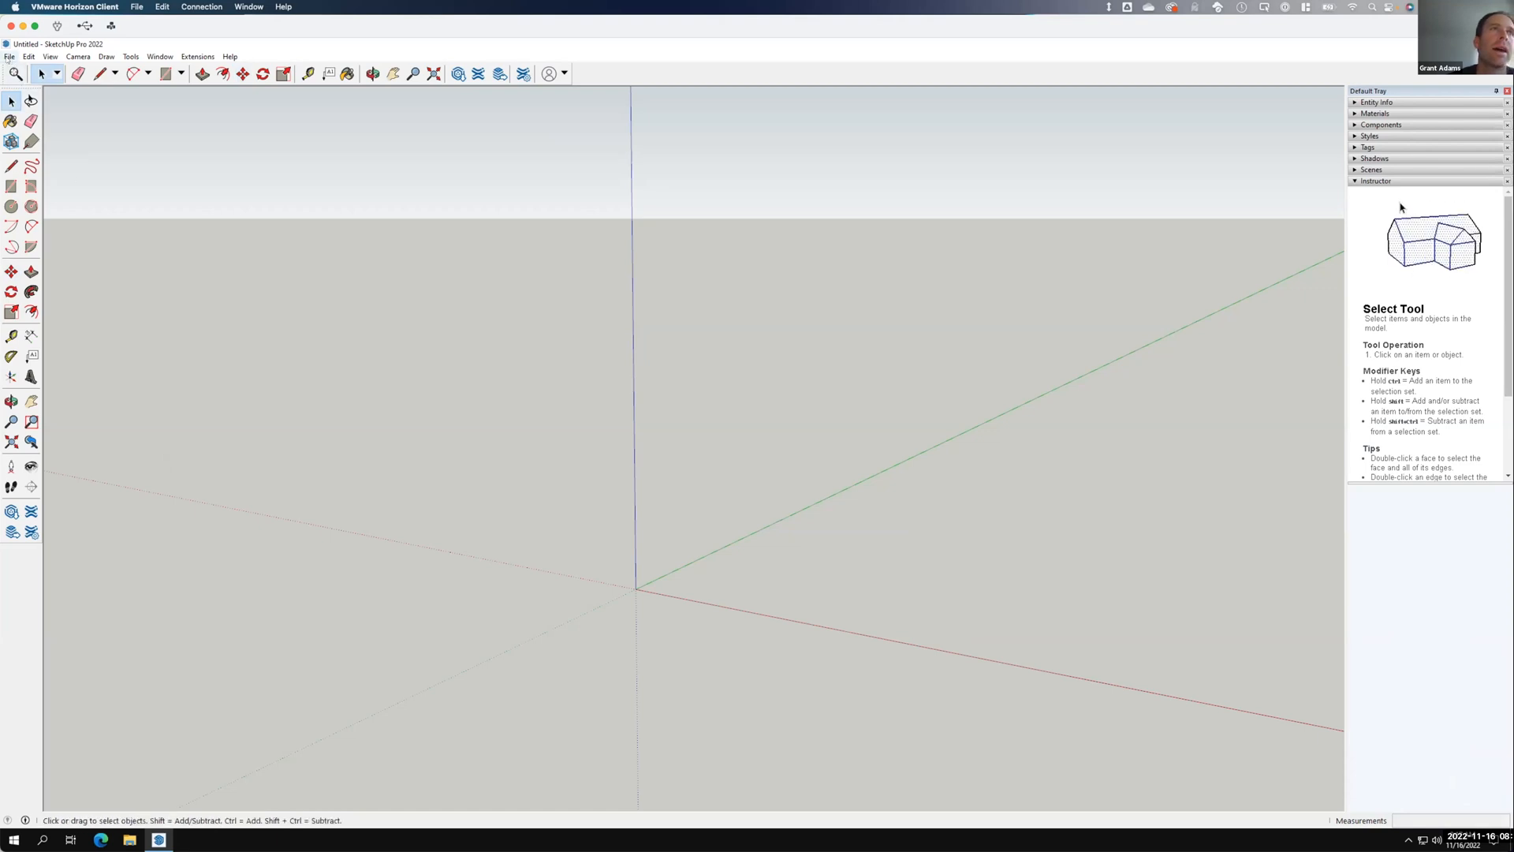
# Start a File Import and browse OneDrive's Live Demonstrations exercise folders.
pyautogui.click(8, 57)
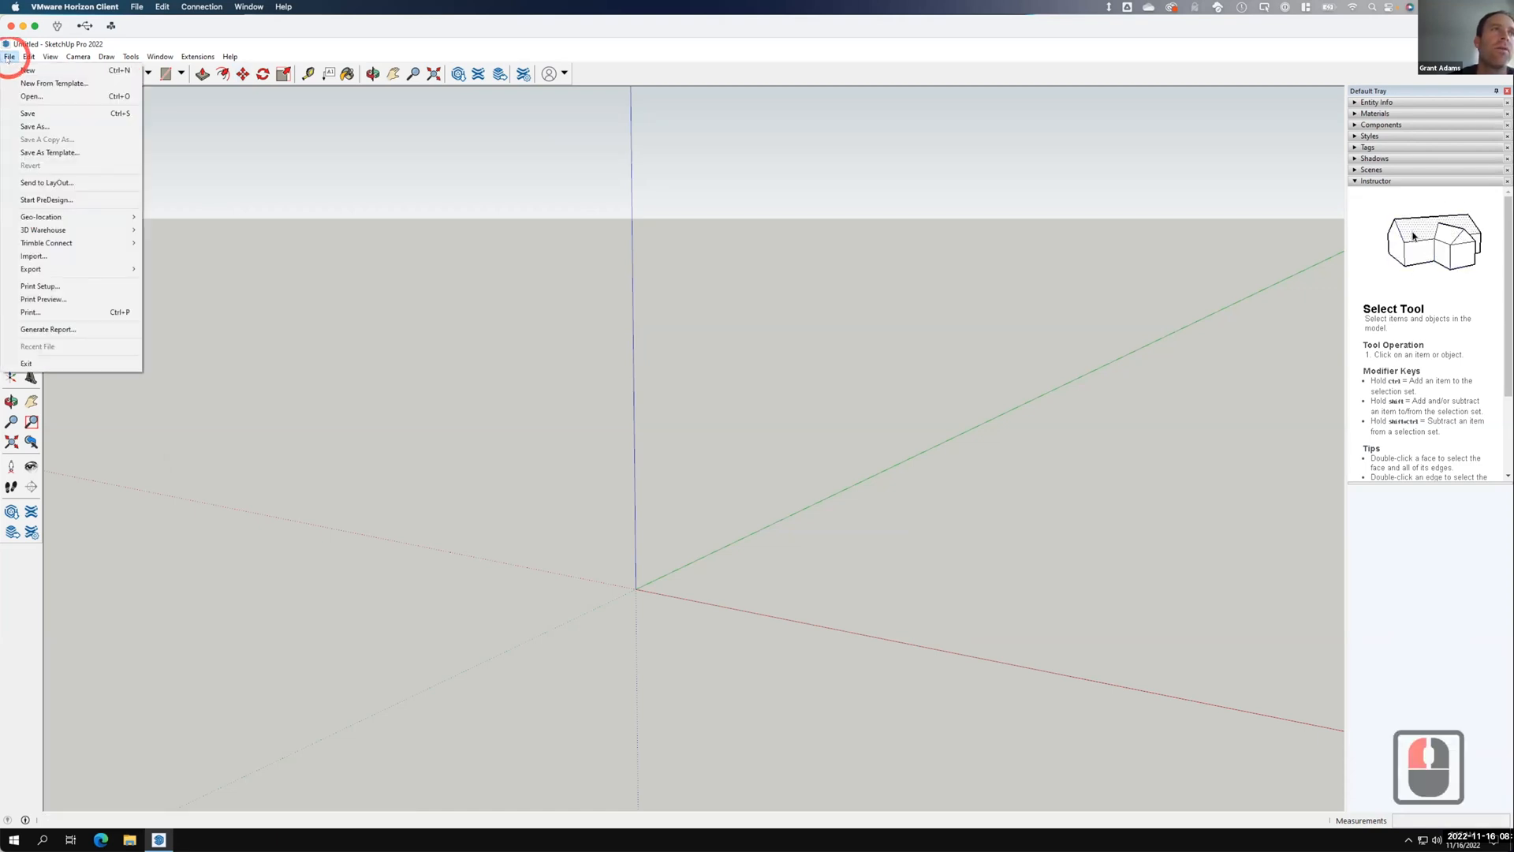
pyautogui.click(38, 256)
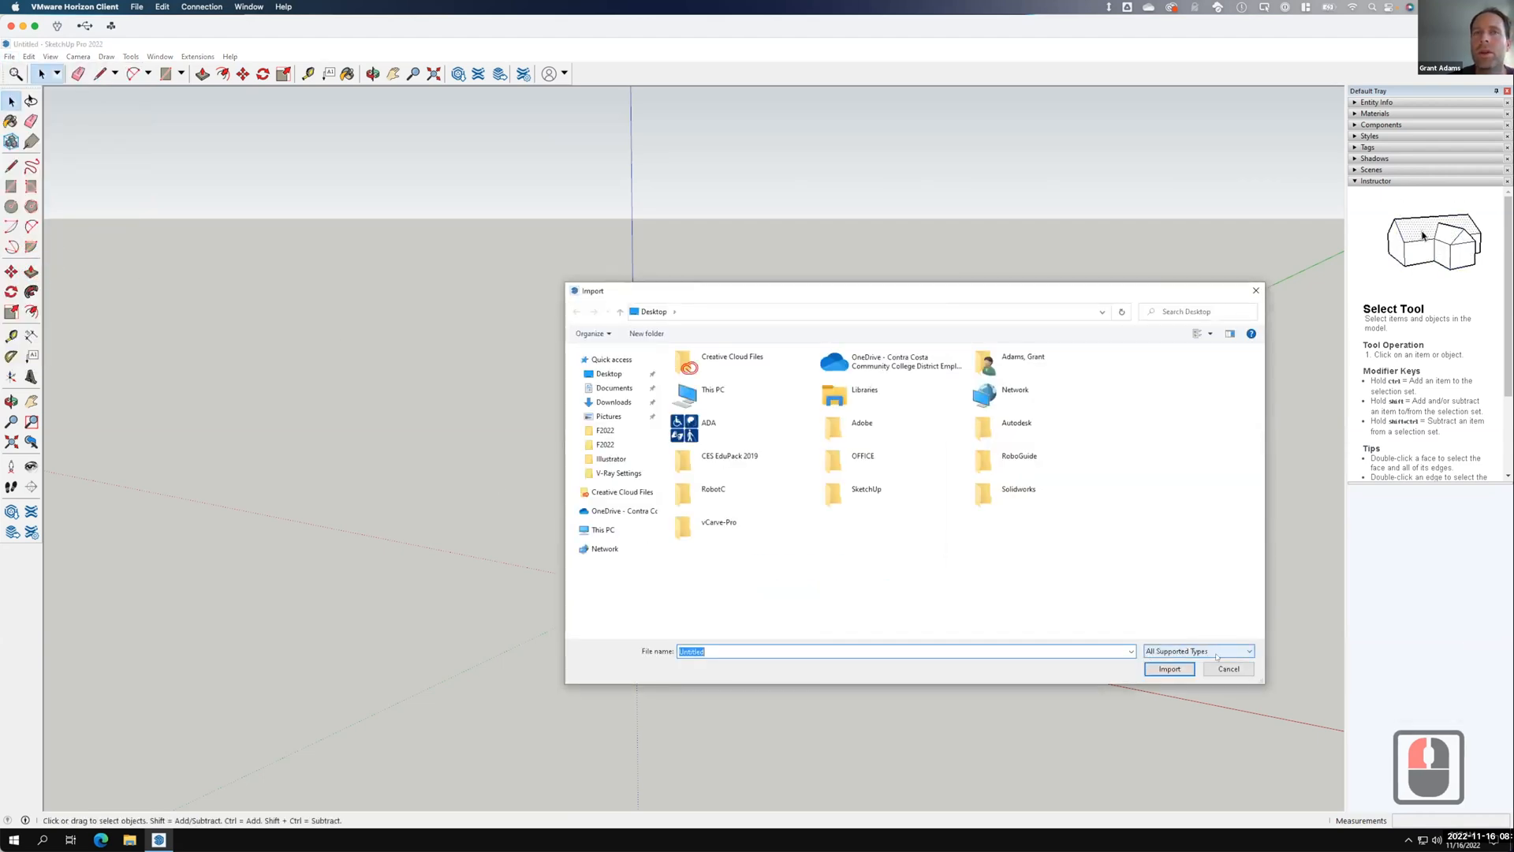
pyautogui.click(620, 512)
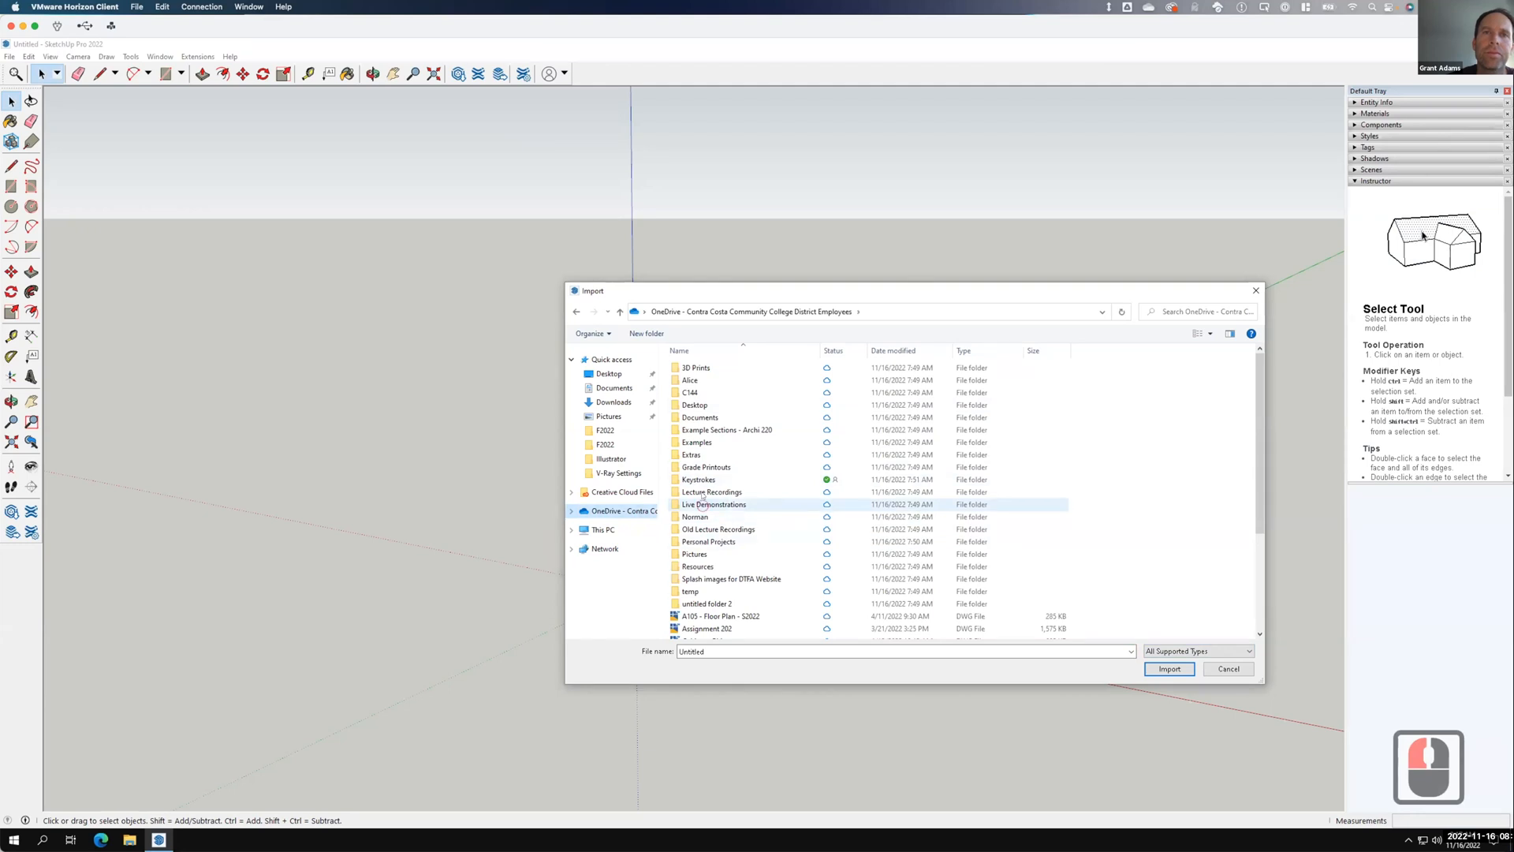
pyautogui.click(701, 505)
pyautogui.doubleClick(701, 505)
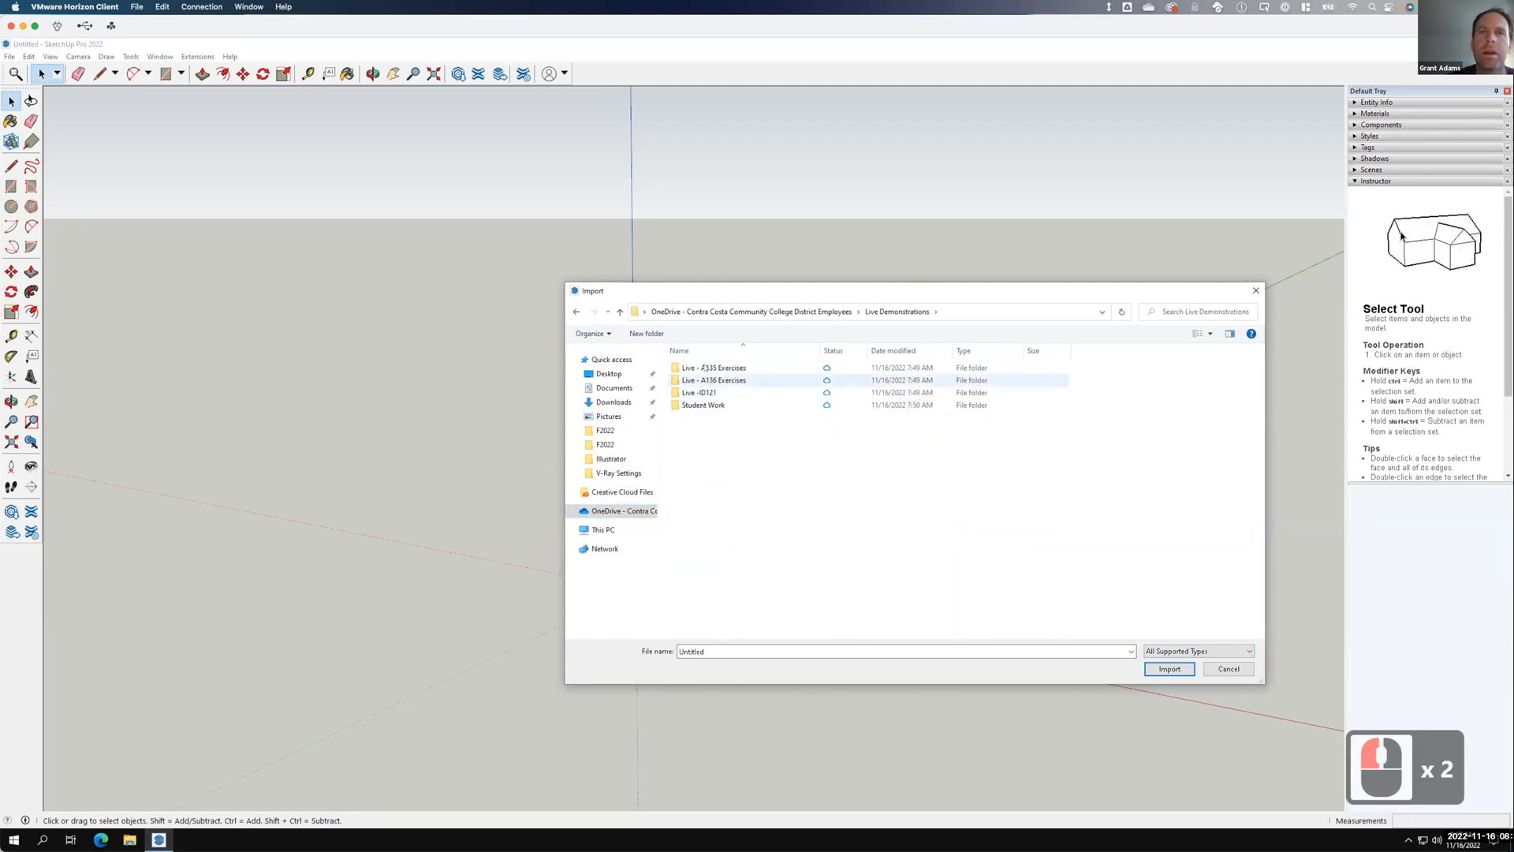
pyautogui.doubleClick(706, 367)
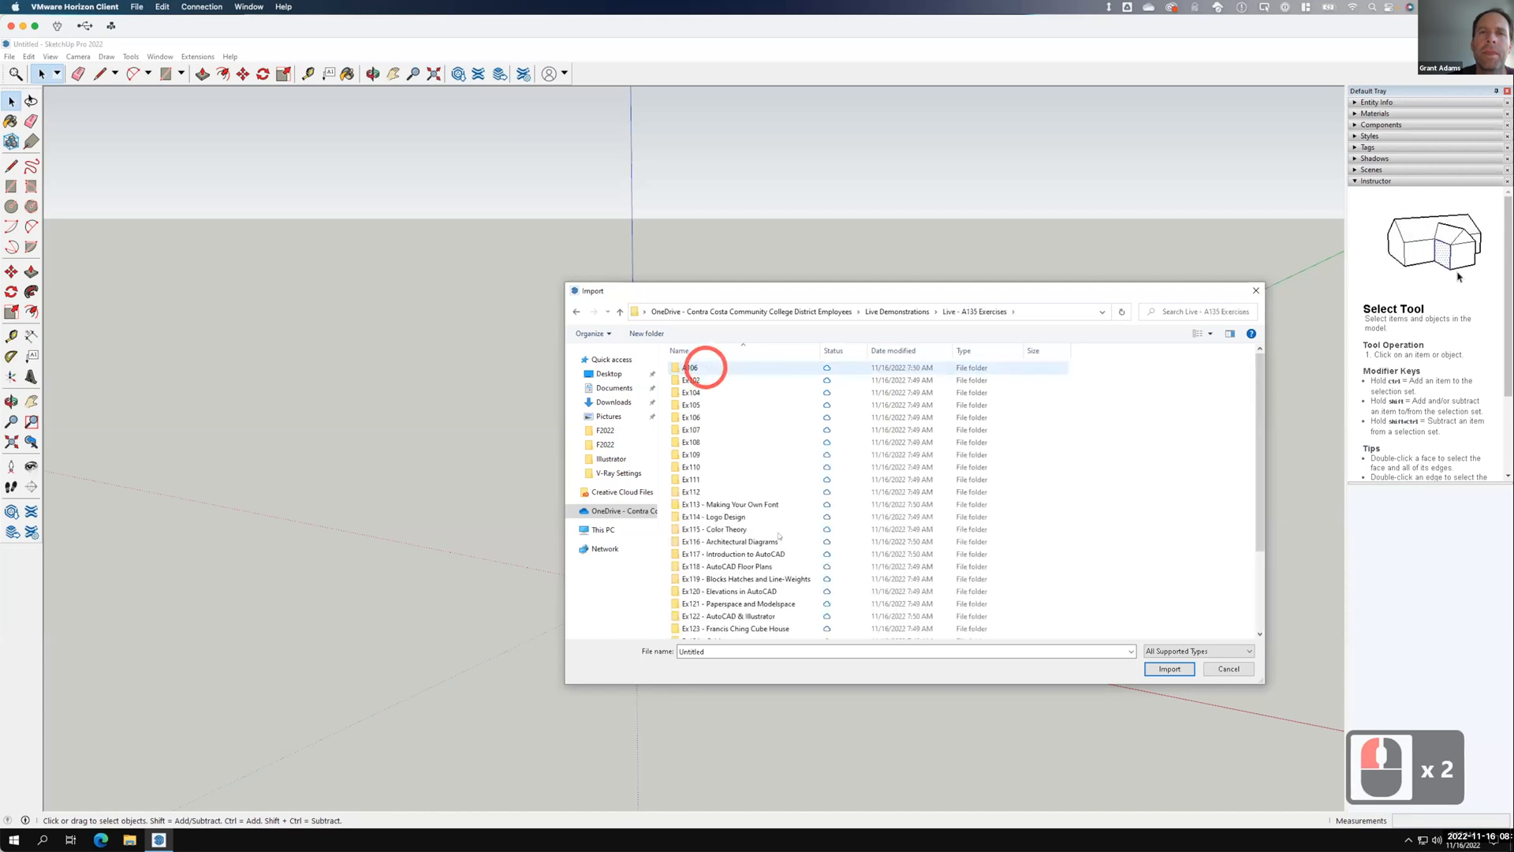
pyautogui.scroll(-3, 779, 556)
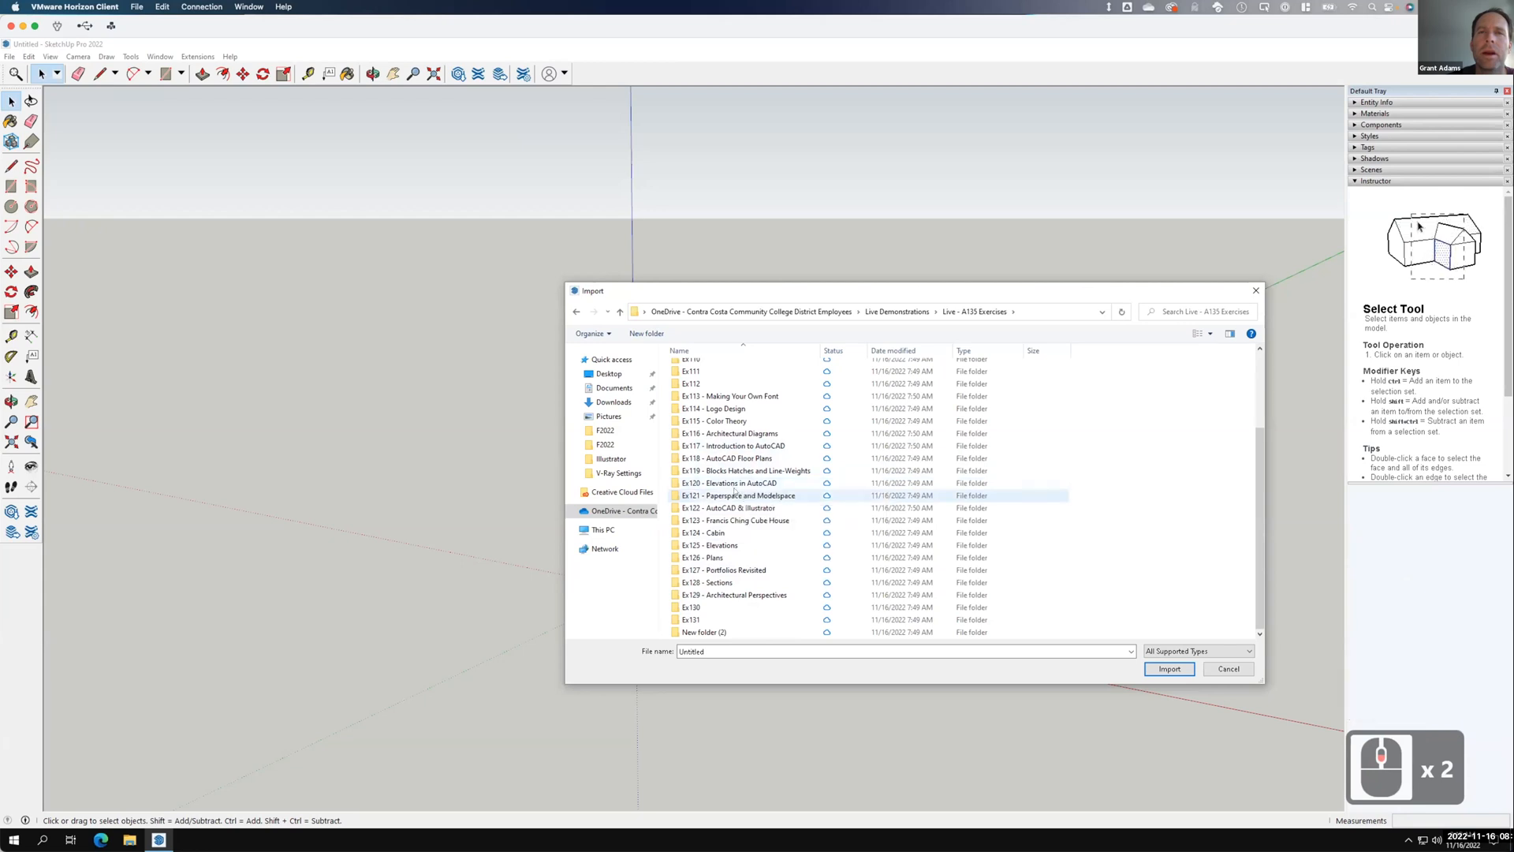
pyautogui.doubleClick(733, 481)
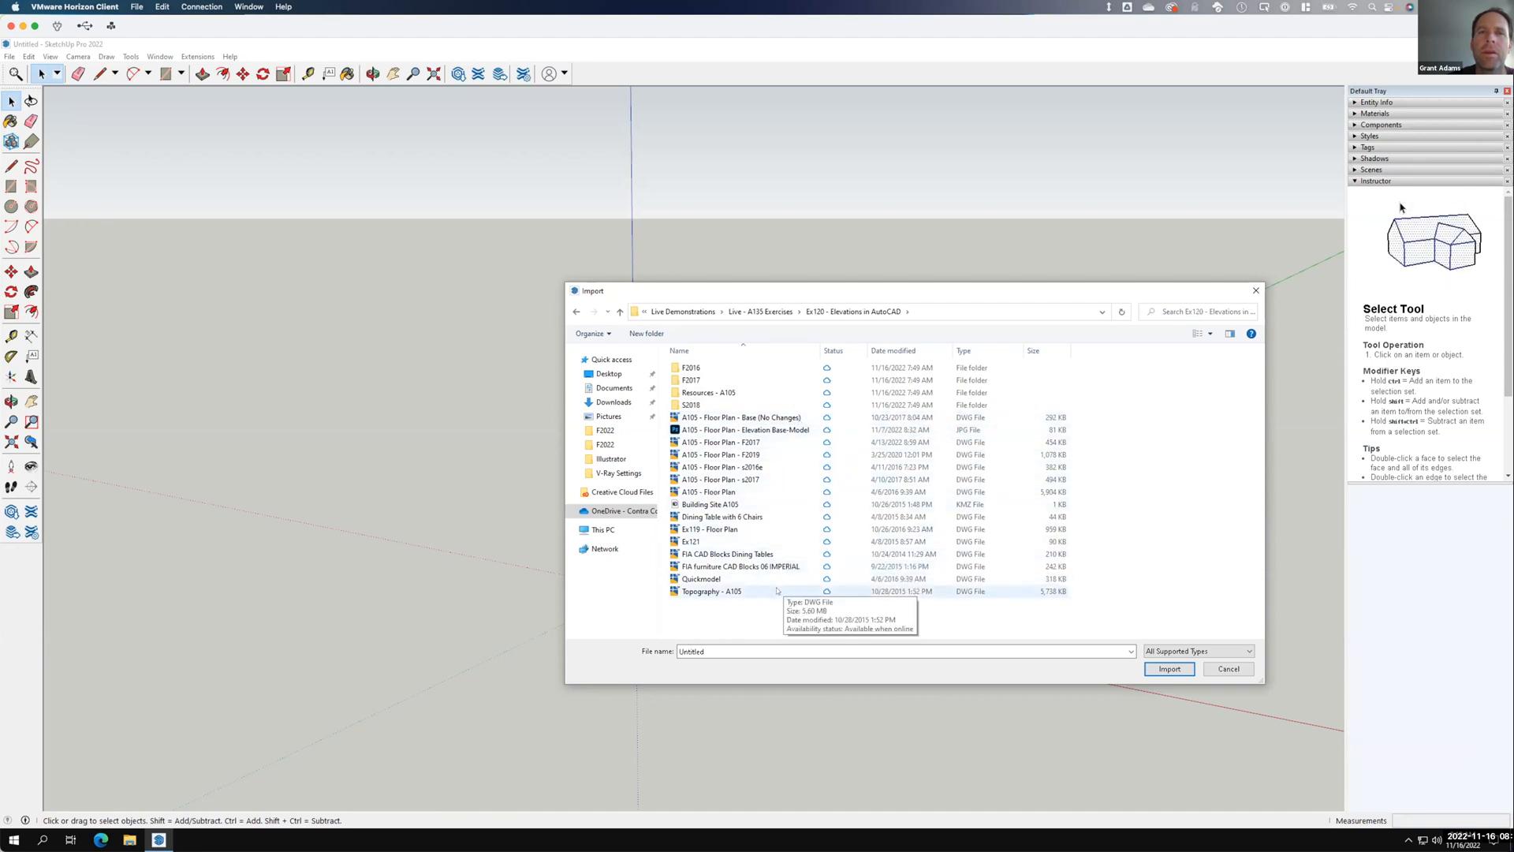
pyautogui.click(576, 311)
pyautogui.click(576, 312)
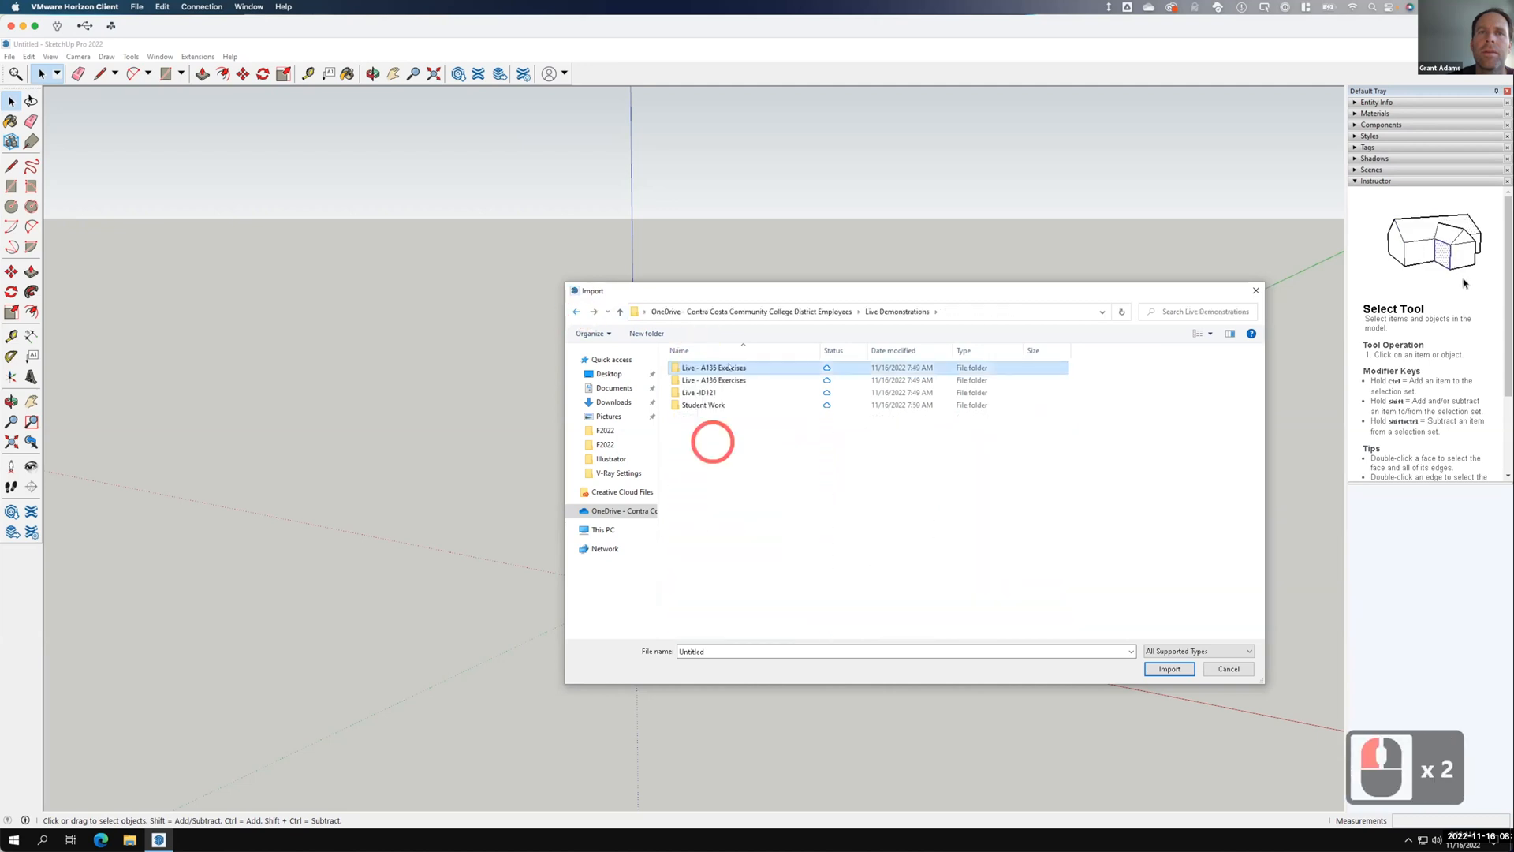
# Open the Ex121 folder and import the 'A105 - Floor Plan - Base Drawing for Ex121' DWG.
pyautogui.doubleClick(729, 367)
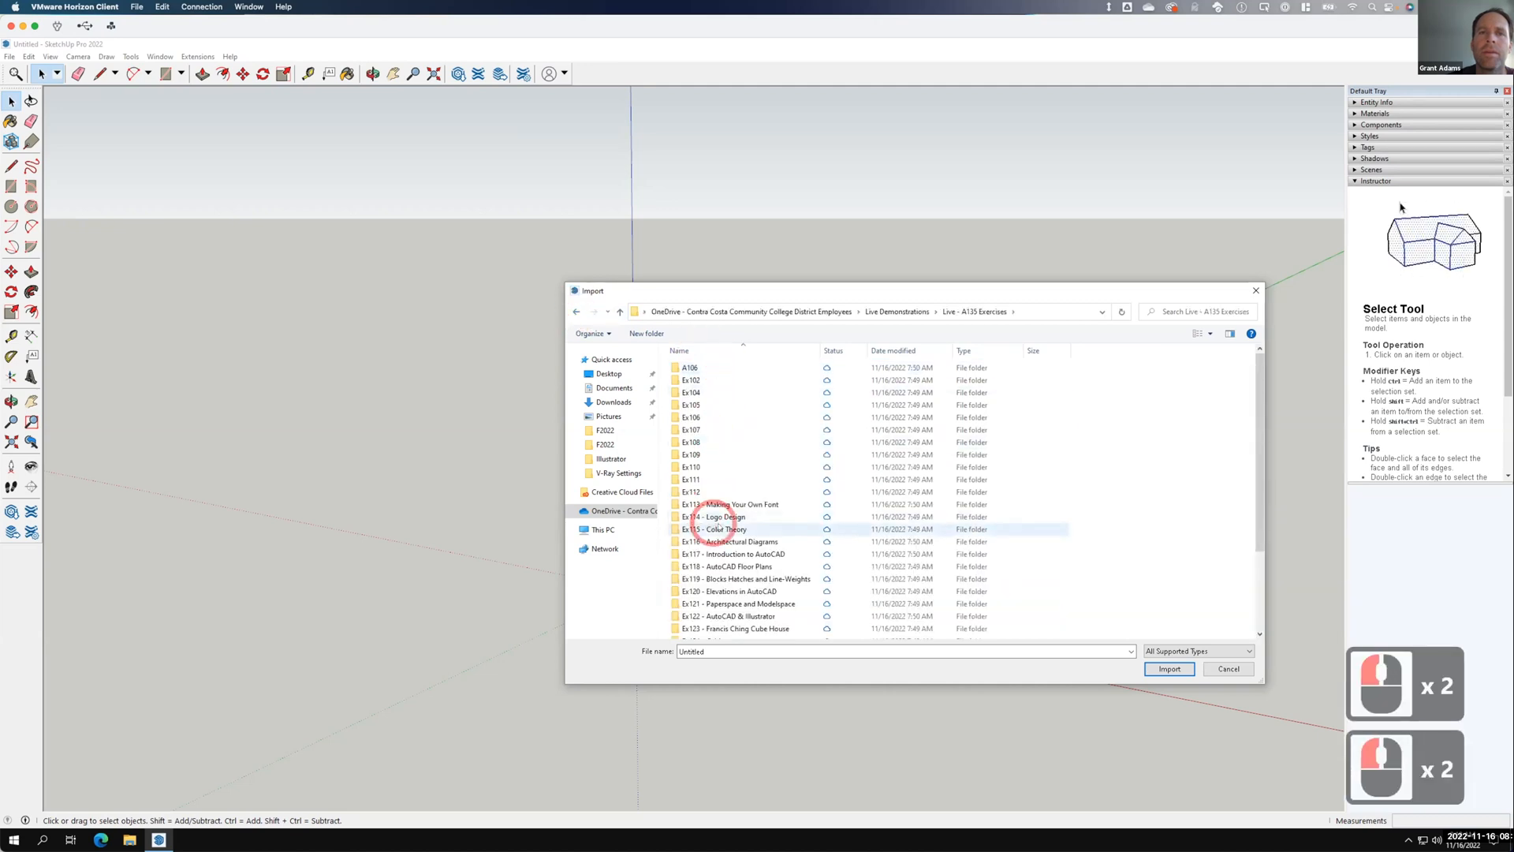
pyautogui.scroll(-3, 733, 552)
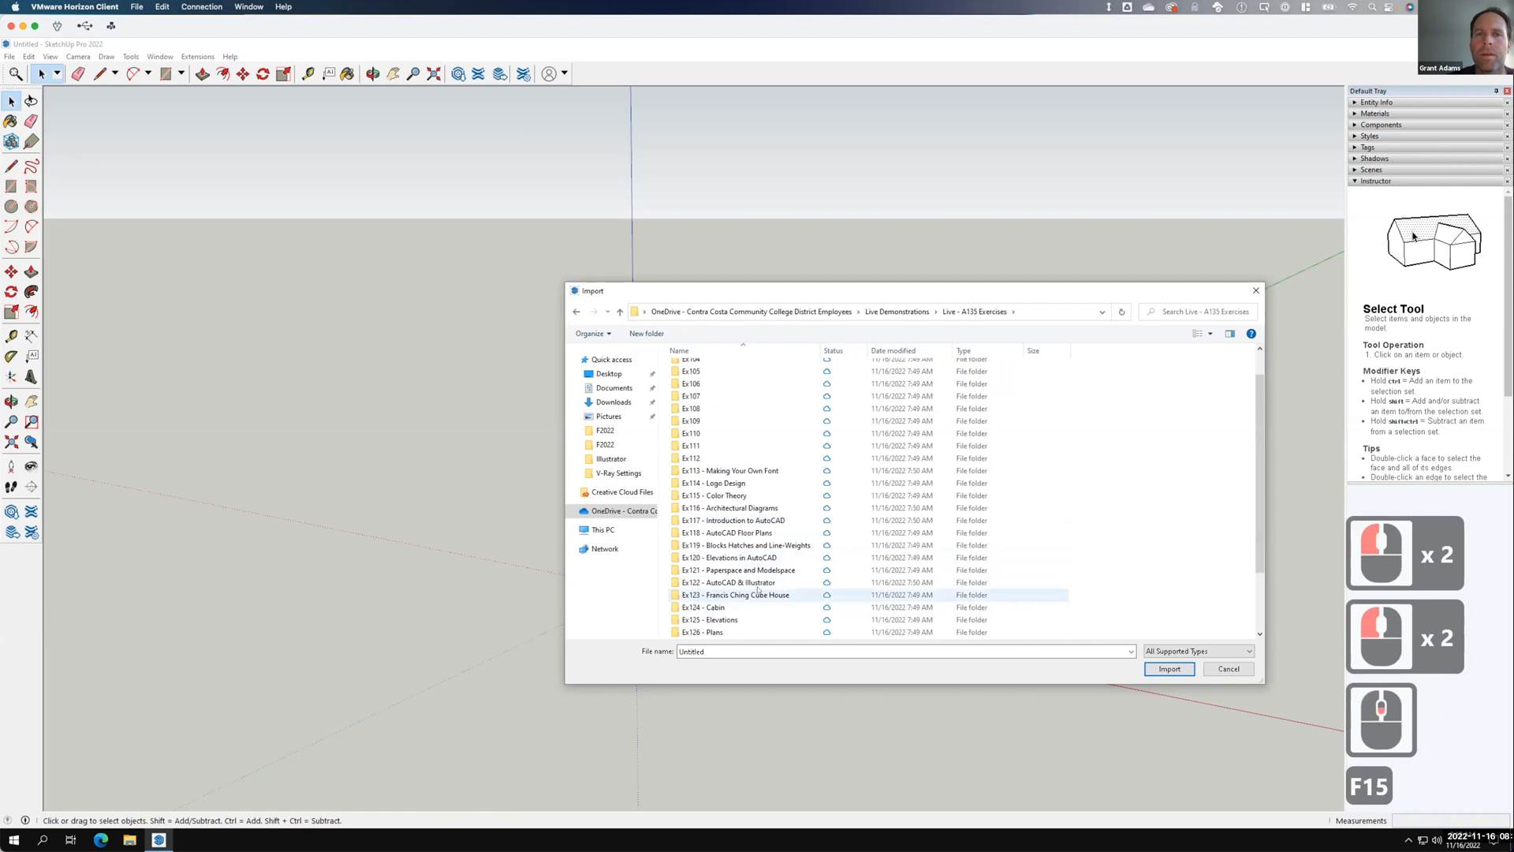
pyautogui.doubleClick(760, 582)
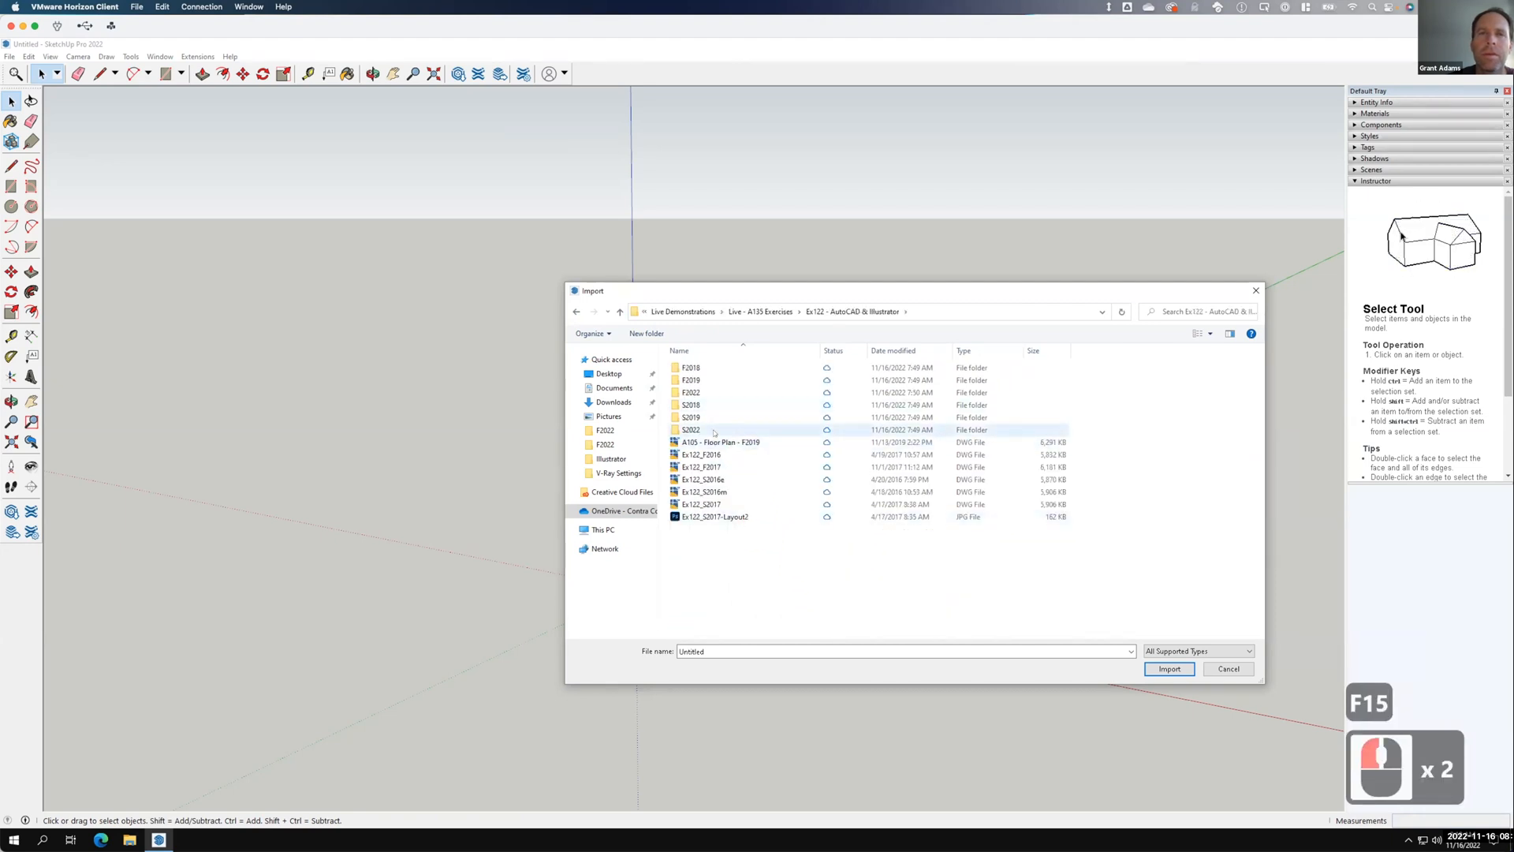
pyautogui.doubleClick(706, 392)
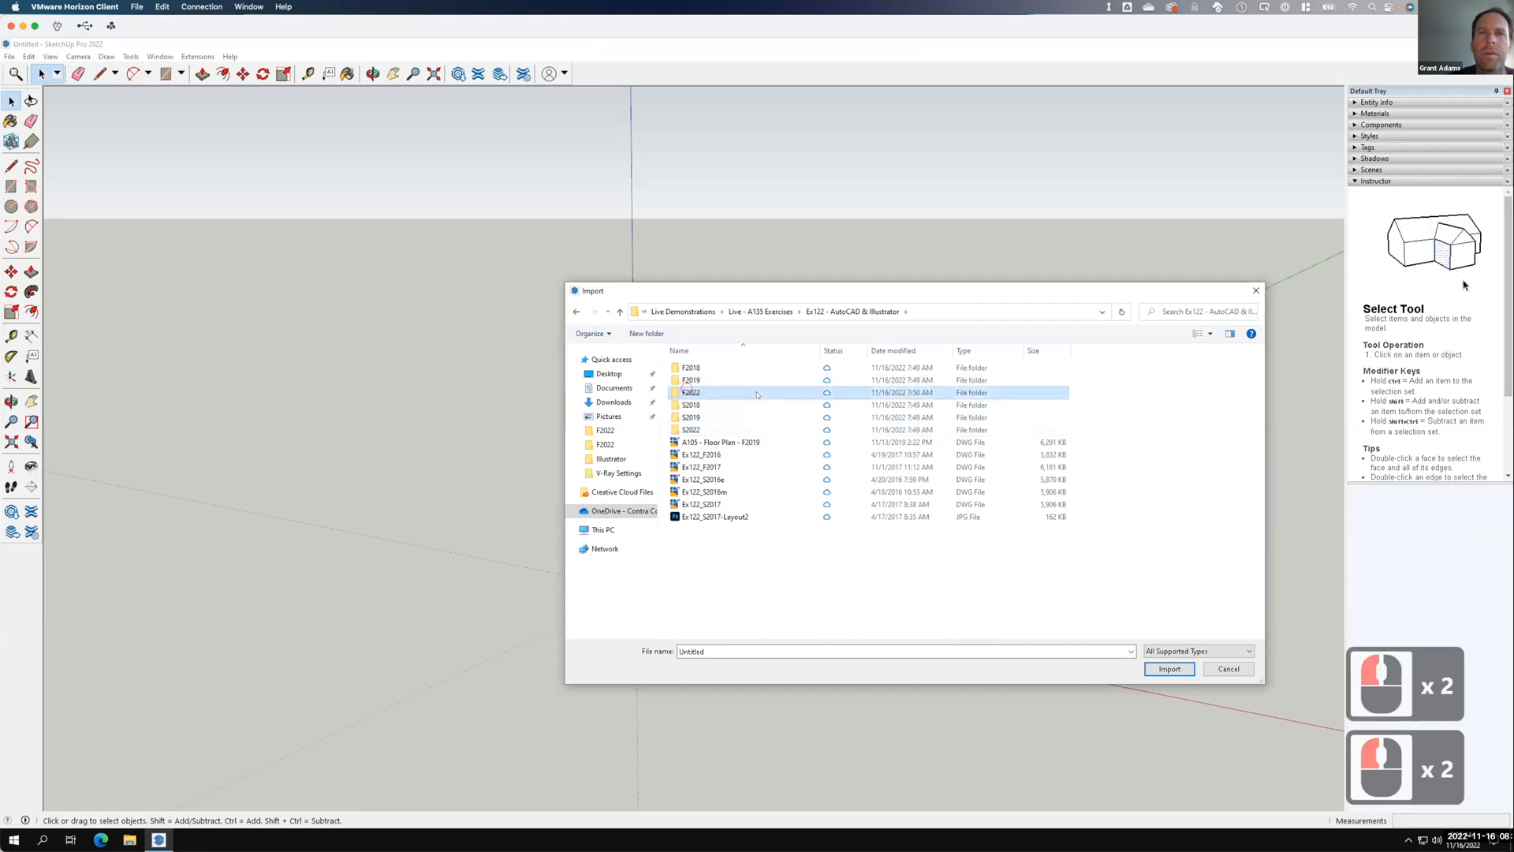
pyautogui.doubleClick(576, 311)
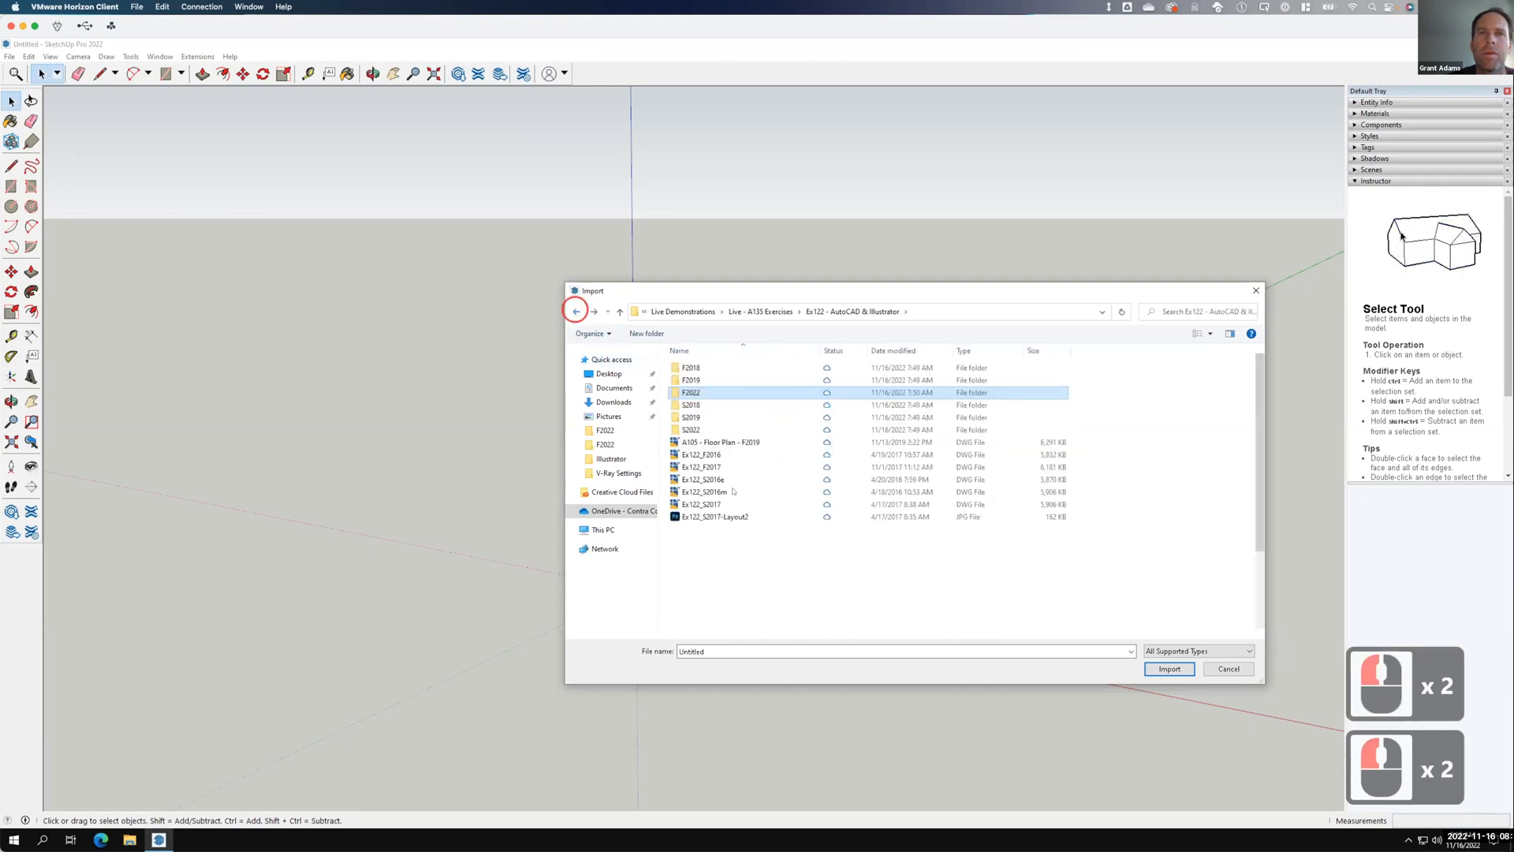
pyautogui.doubleClick(710, 603)
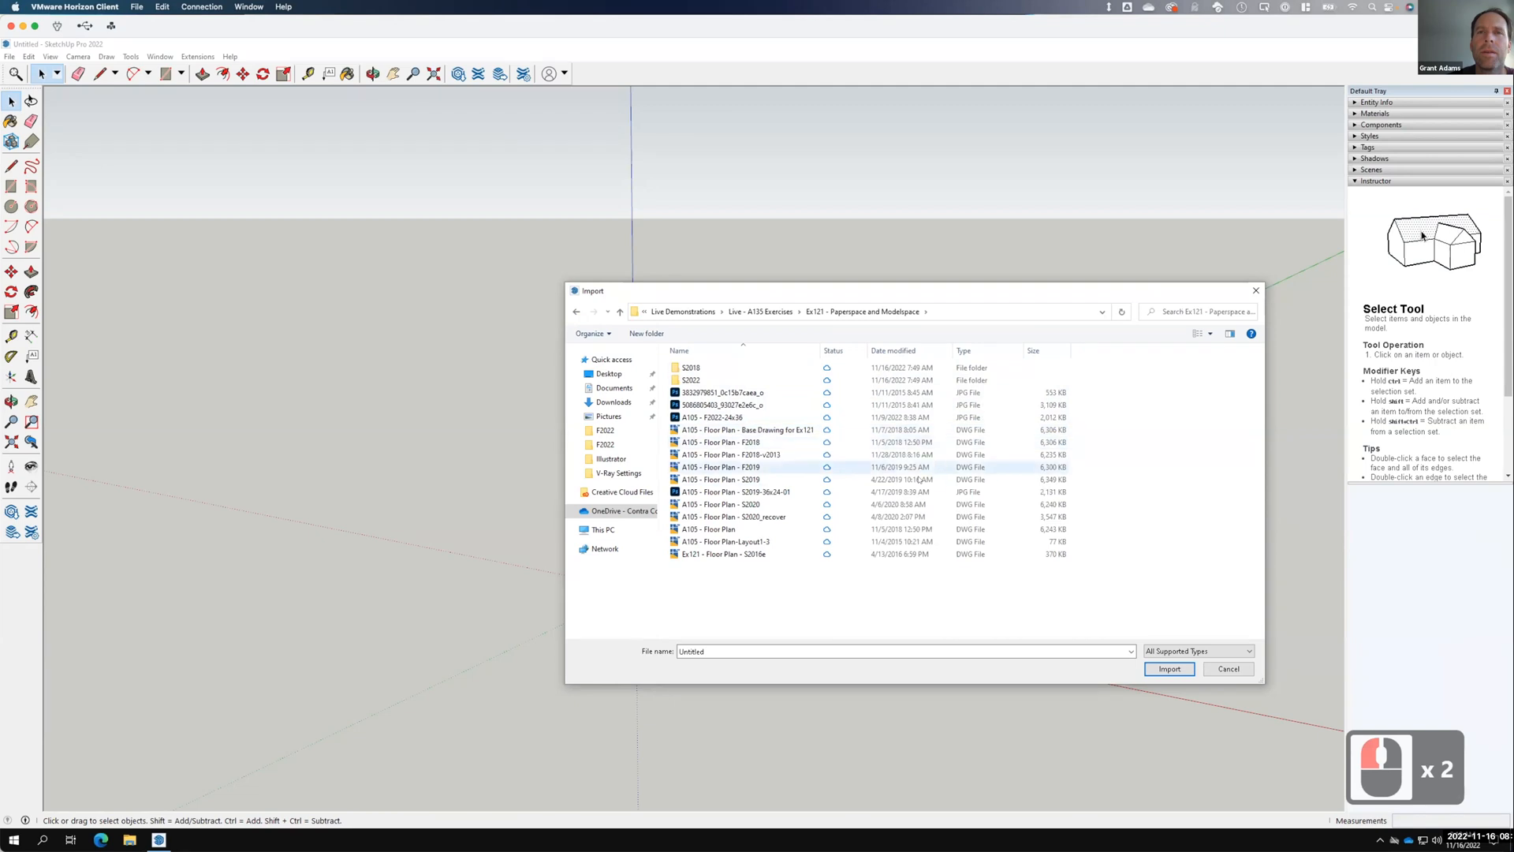
pyautogui.click(779, 431)
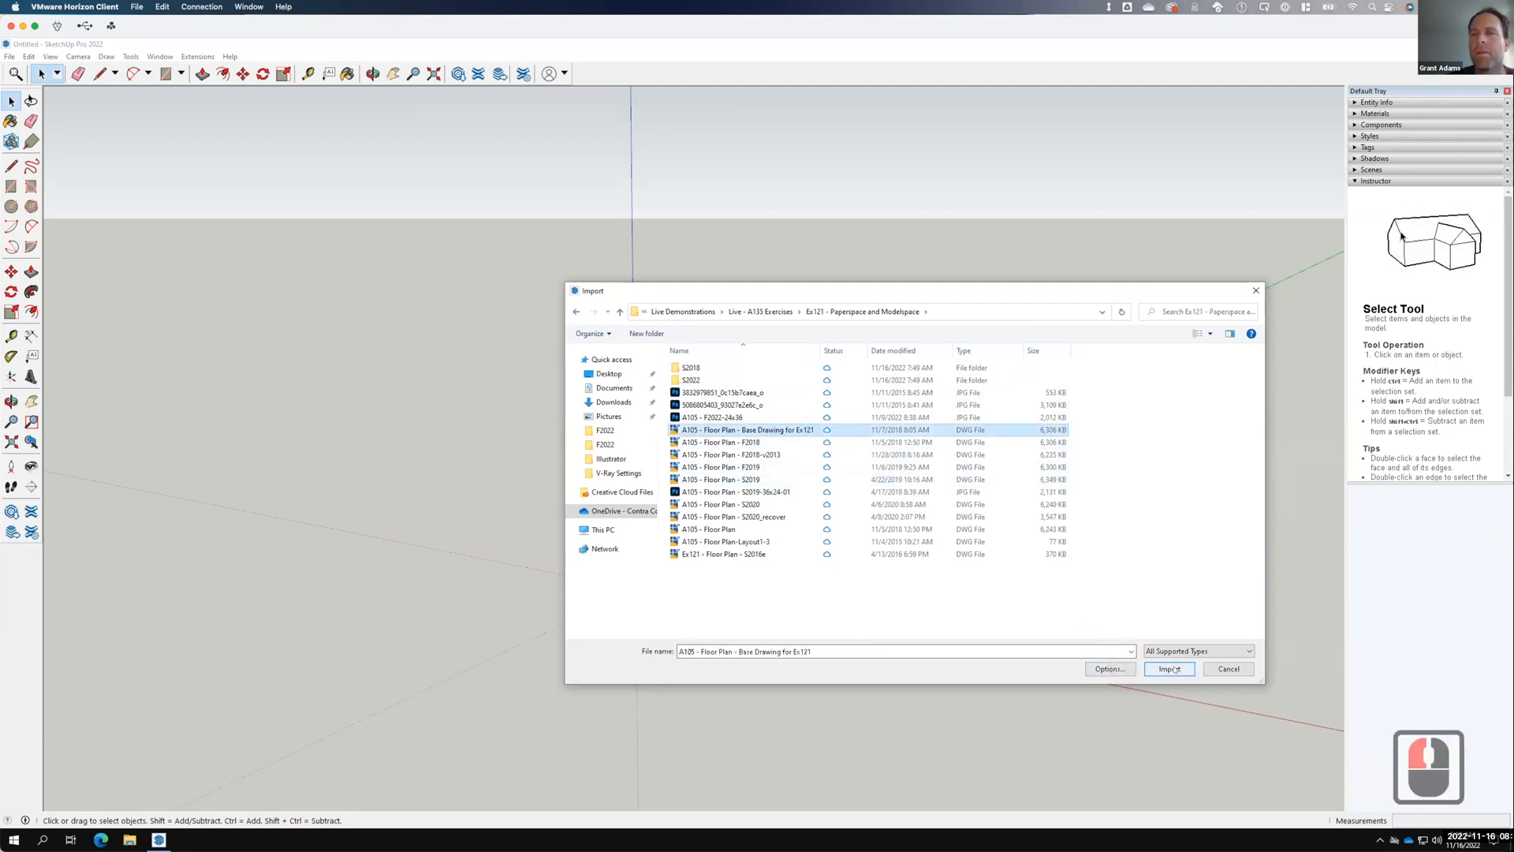
pyautogui.click(1170, 669)
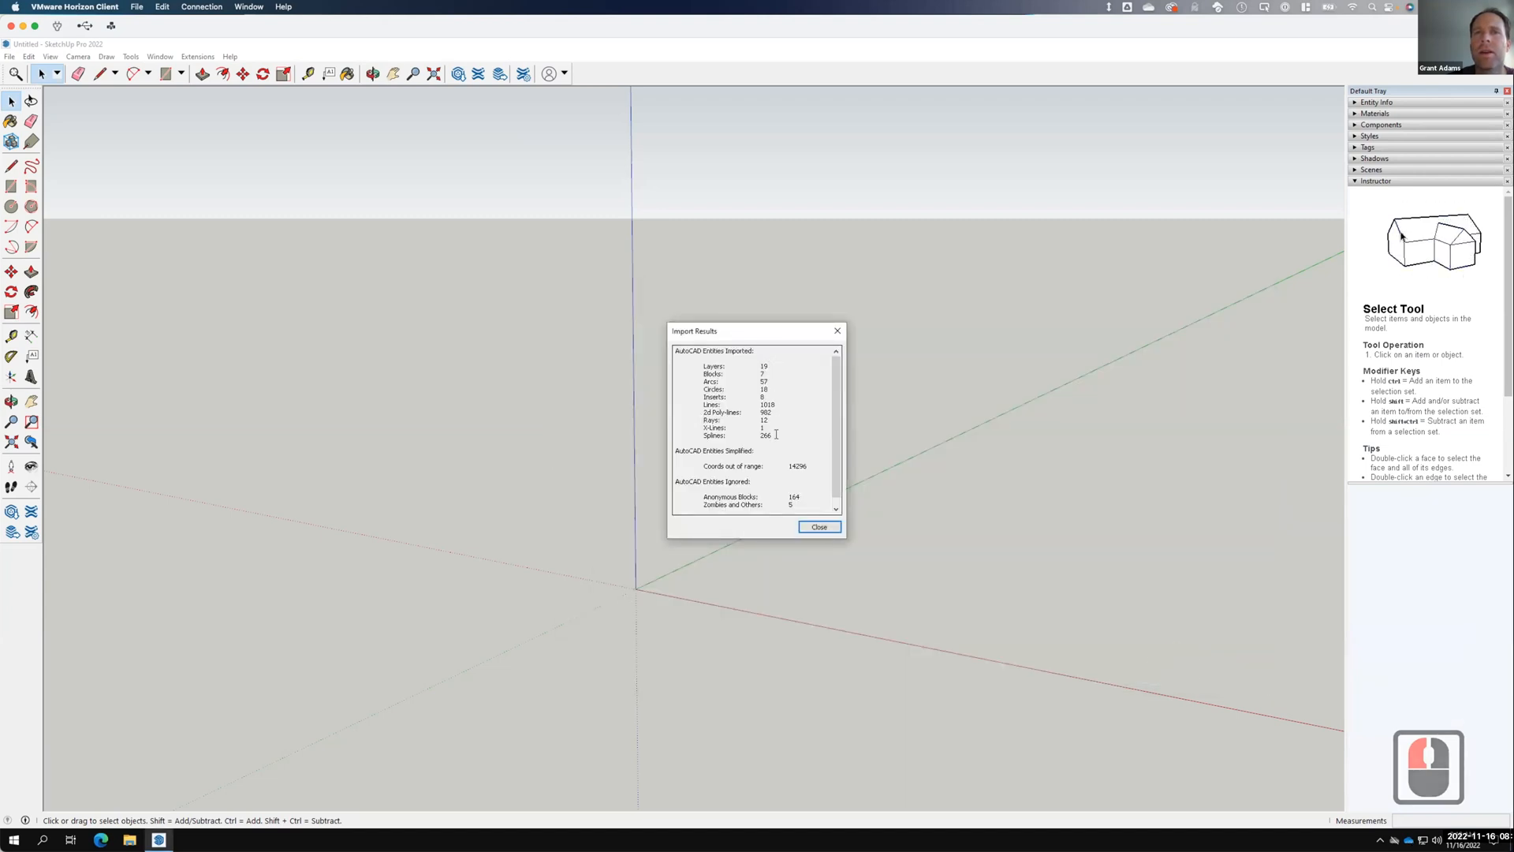
# Close Import Results, then zoom and orbit to find the contour lines and distant floor plan.
pyautogui.click(829, 526)
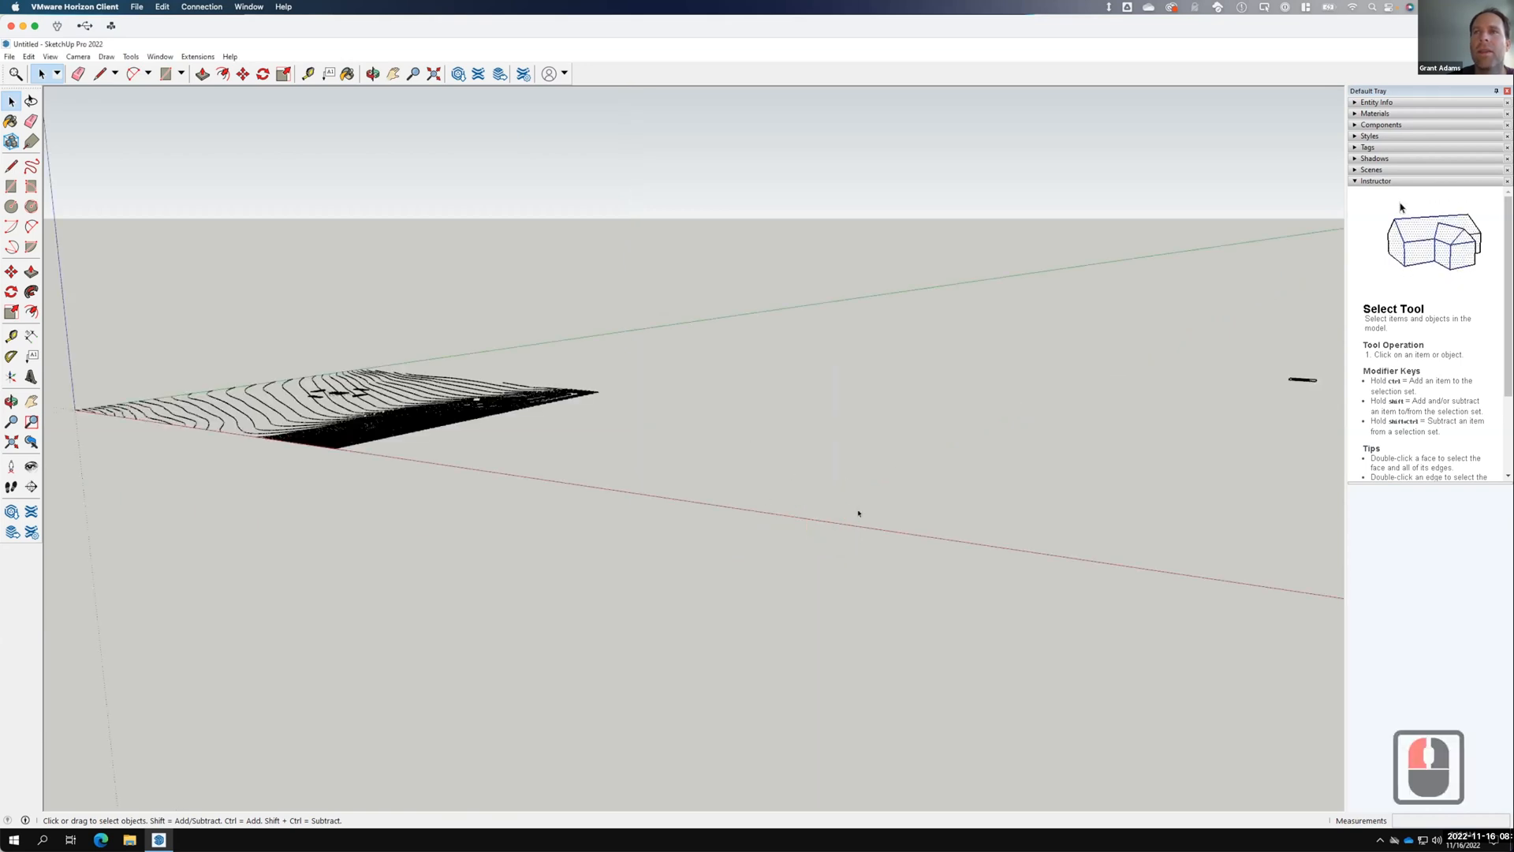
pyautogui.scroll(-6, 488, 447)
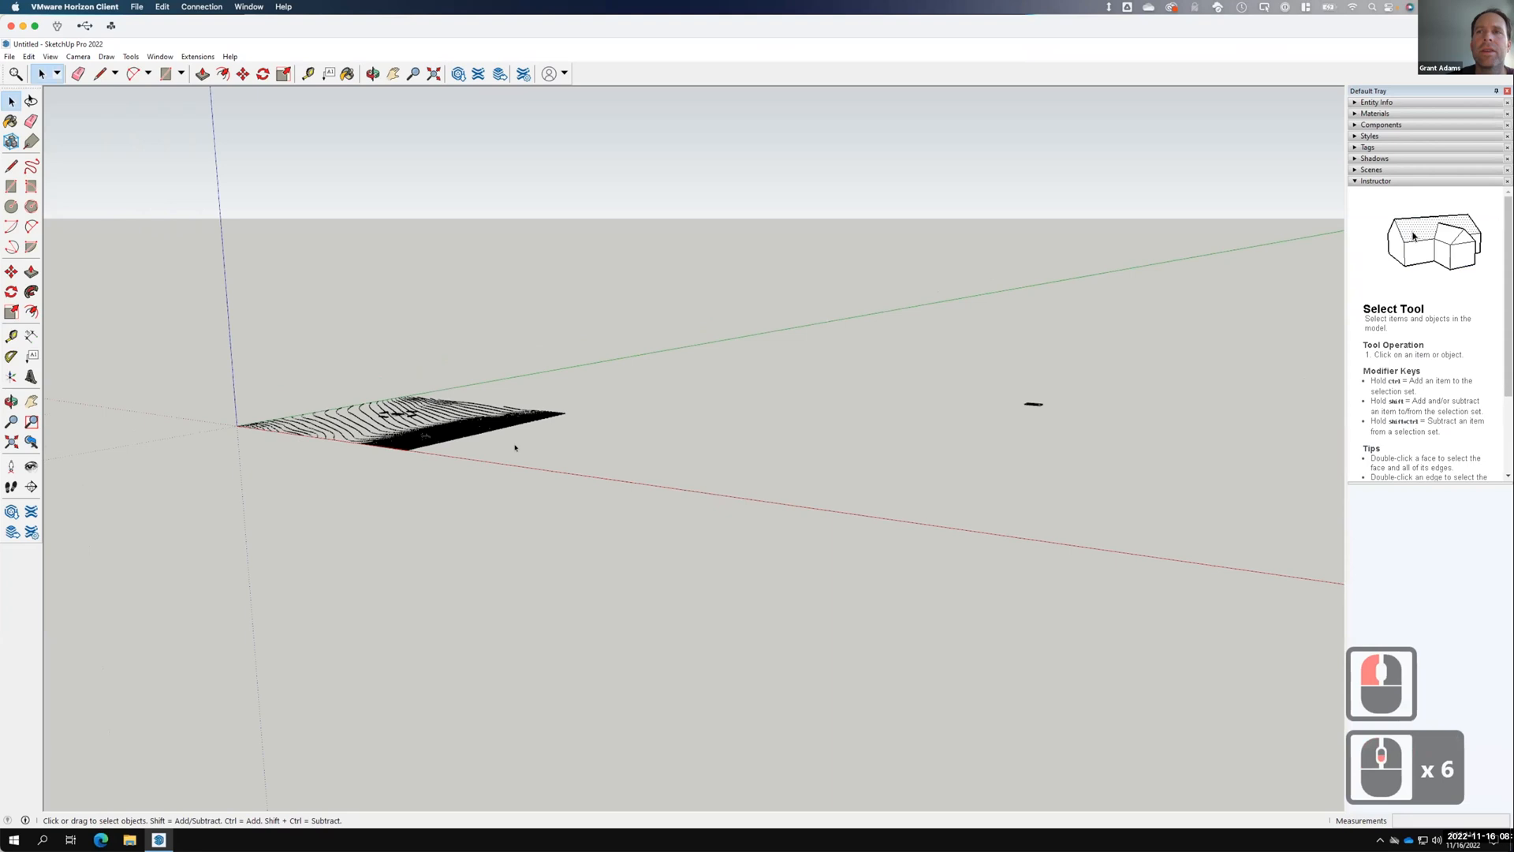
pyautogui.moveTo(770, 418)
pyautogui.mouseDown(button='middle')
pyautogui.moveTo(855, 575)
pyautogui.moveTo(982, 410)
pyautogui.mouseUp(button='middle')
pyautogui.scroll(20, 1001, 371)
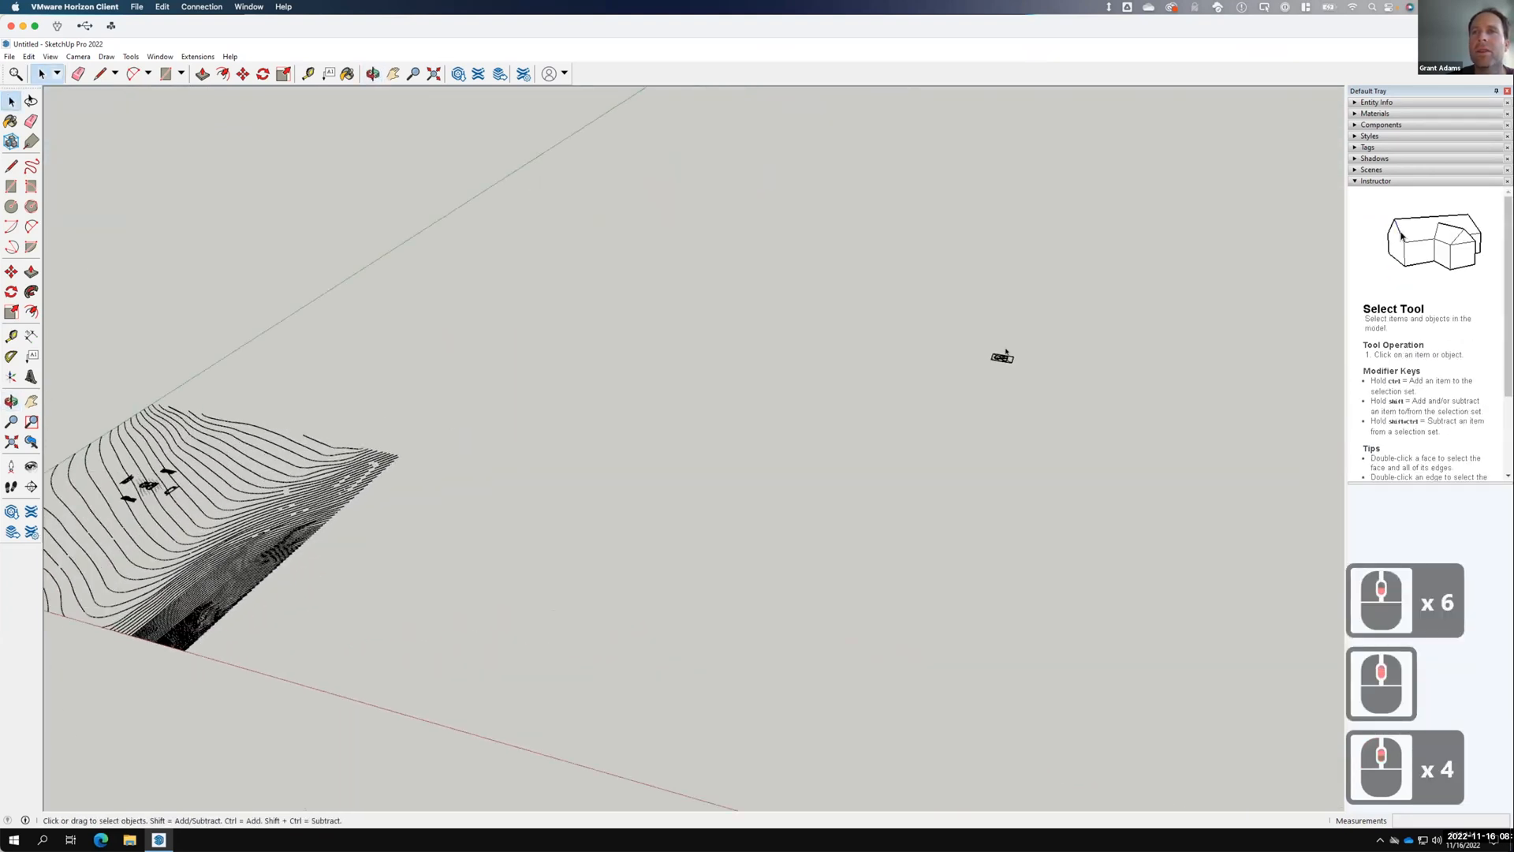
pyautogui.scroll(9, 1003, 375)
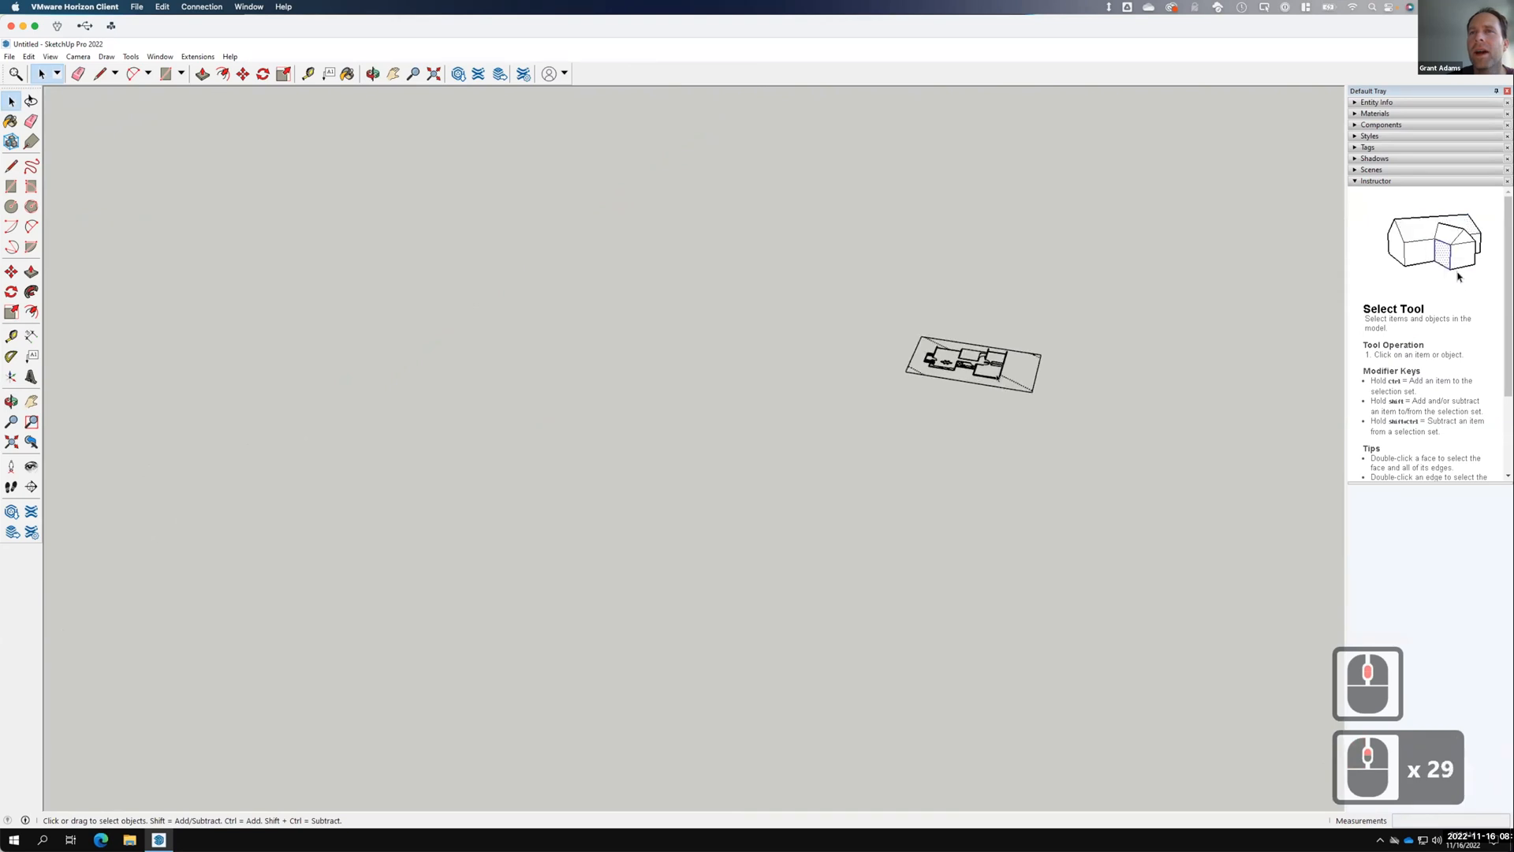
pyautogui.scroll(-20, 998, 377)
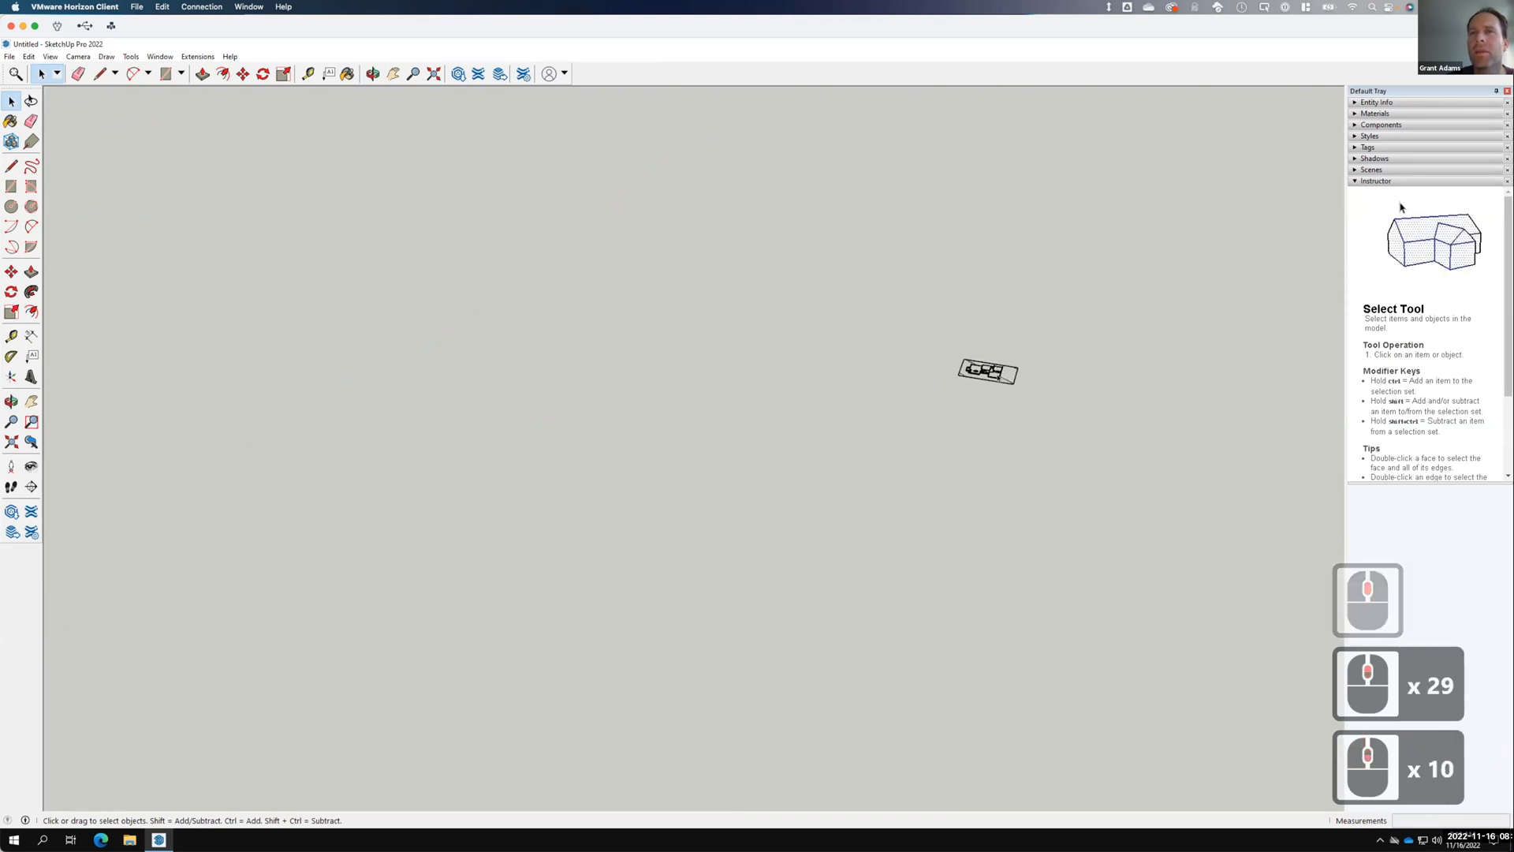
pyautogui.scroll(-3, 997, 376)
pyautogui.moveTo(972, 344)
pyautogui.mouseDown()
pyautogui.moveTo(1033, 403)
pyautogui.moveTo(1017, 391)
pyautogui.mouseUp()
# Select the imported terrain component.
pyautogui.click(968, 349)
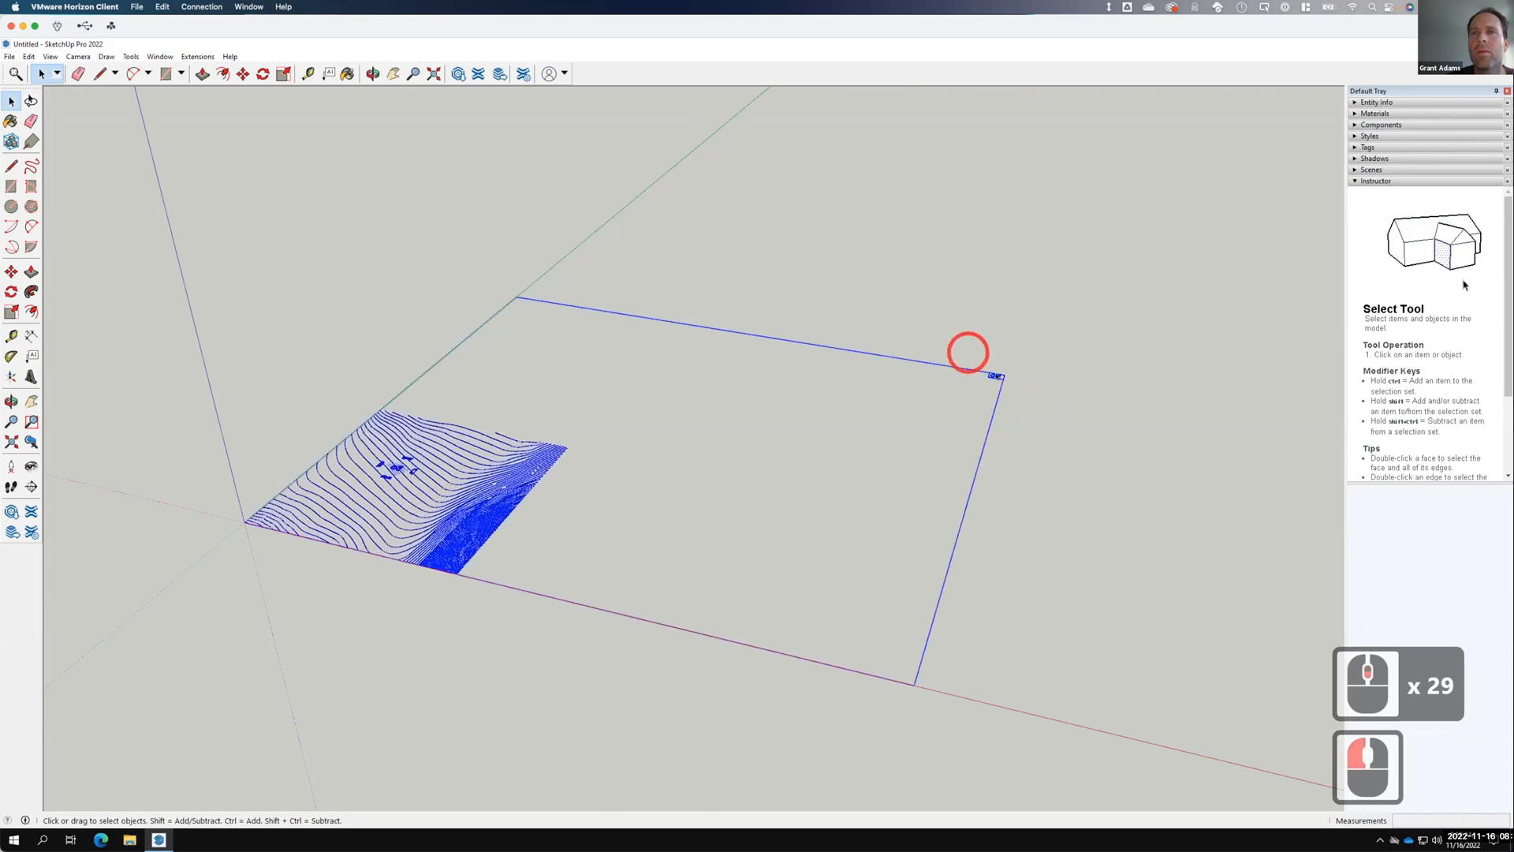
pyautogui.click(995, 387)
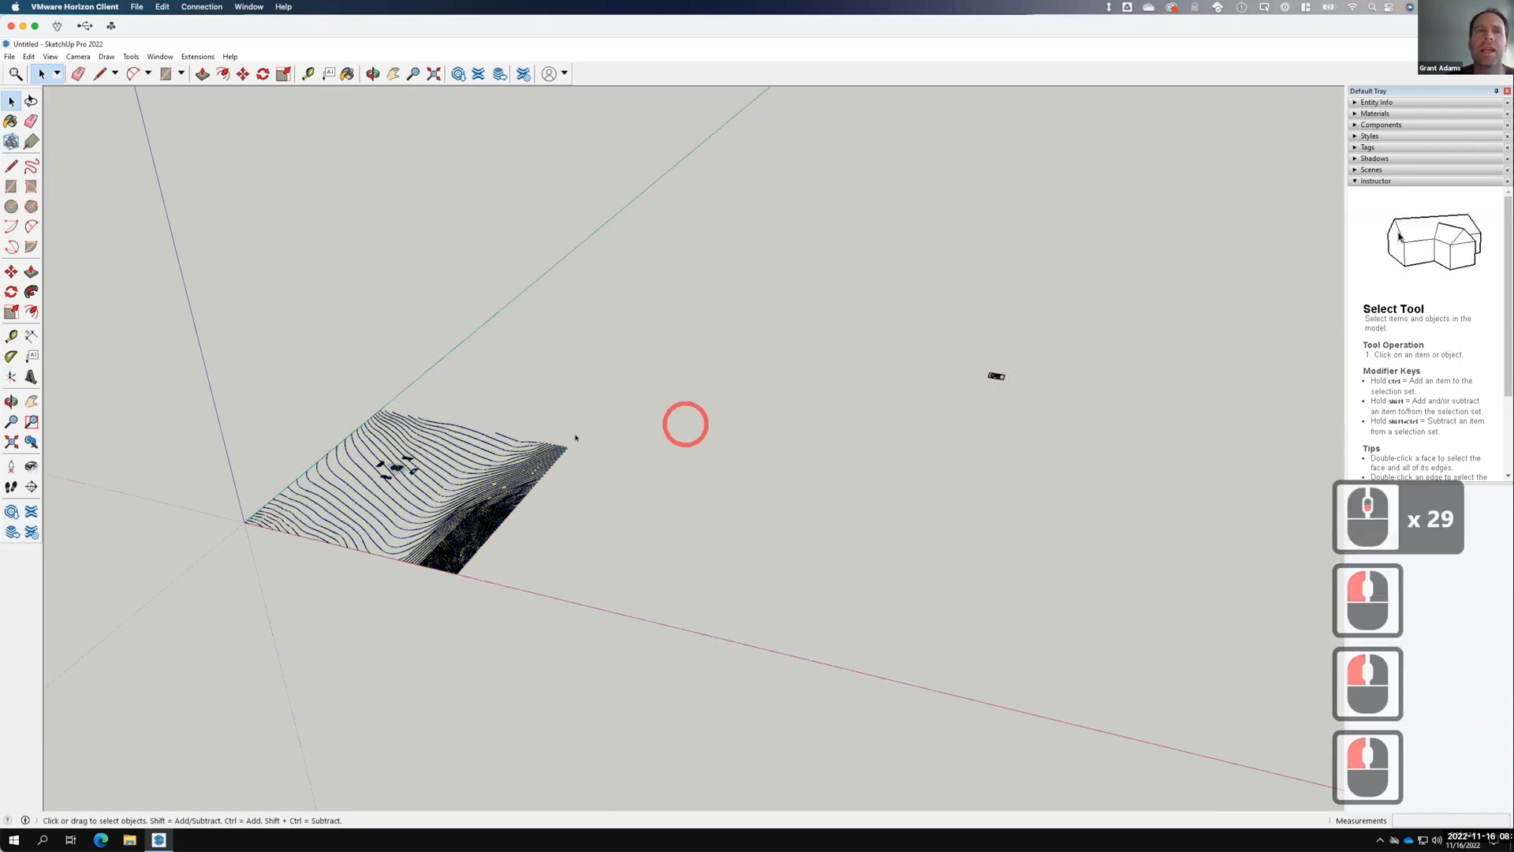
pyautogui.click(528, 477)
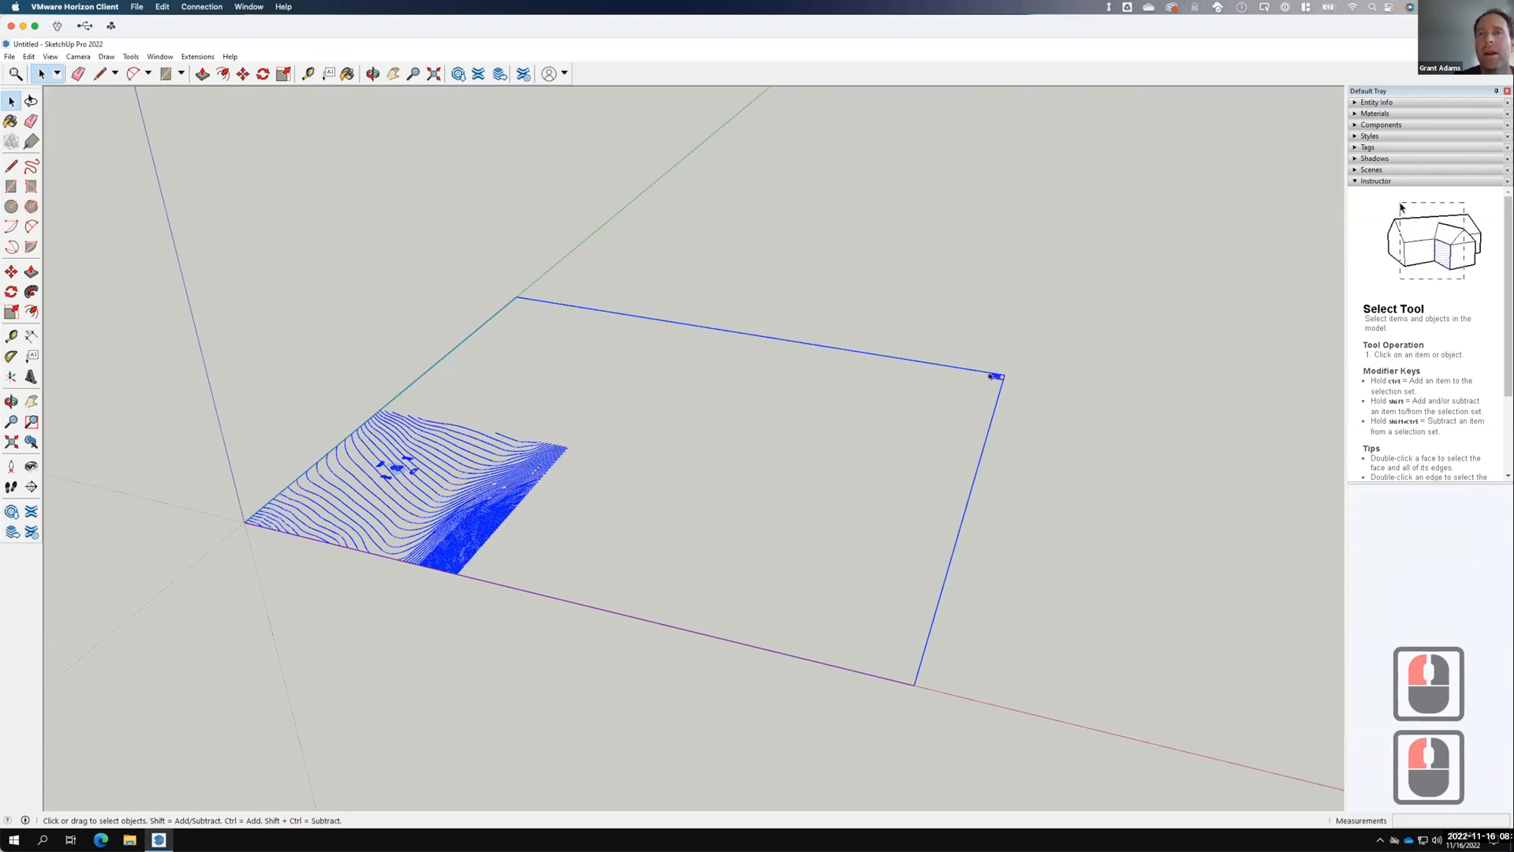
pyautogui.rightClick(991, 376)
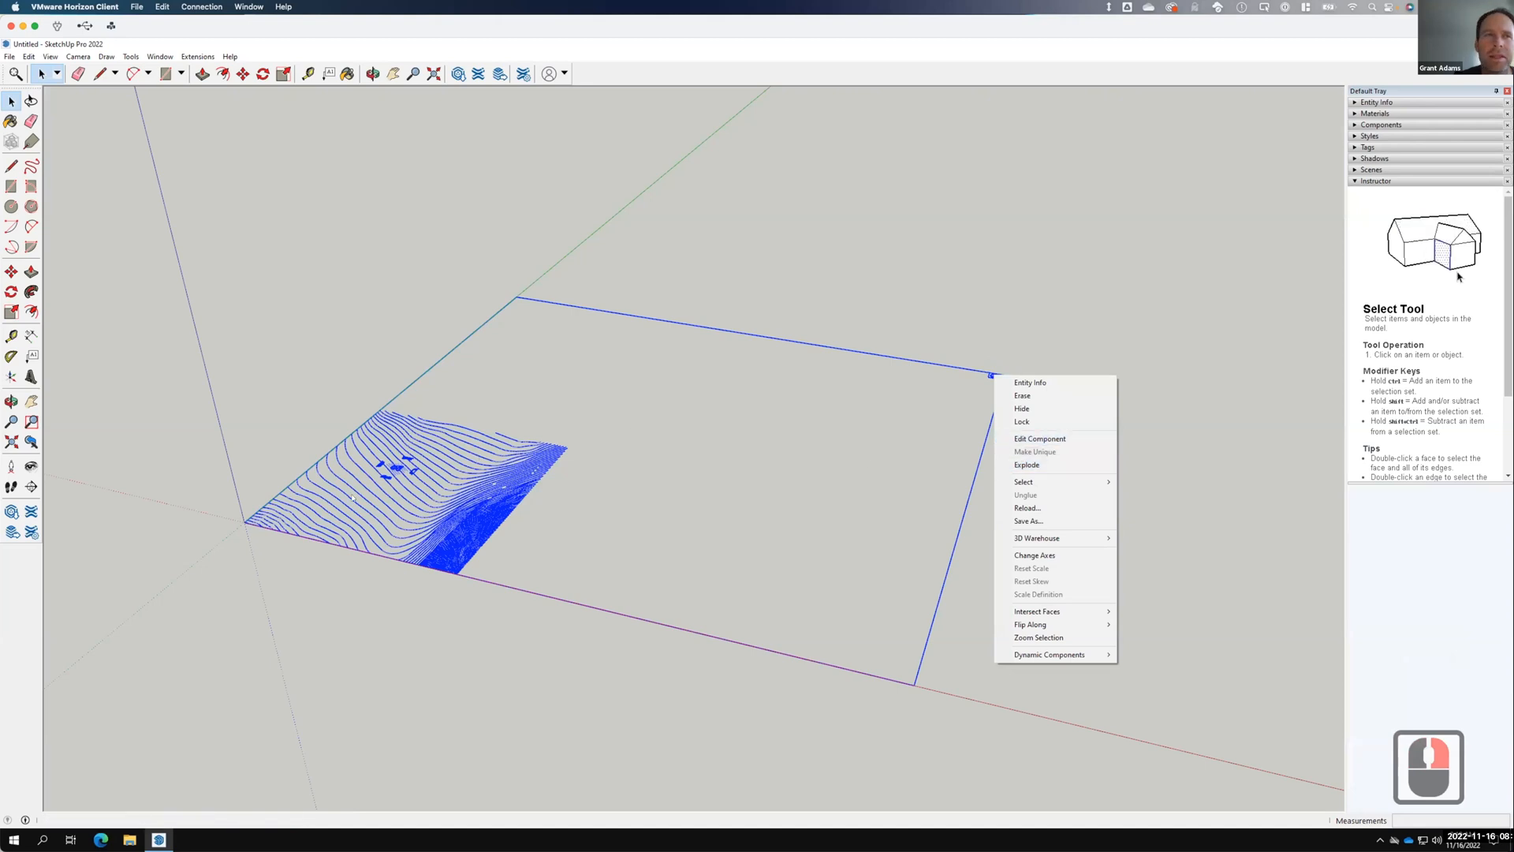
pyautogui.click(757, 468)
pyautogui.click(888, 406)
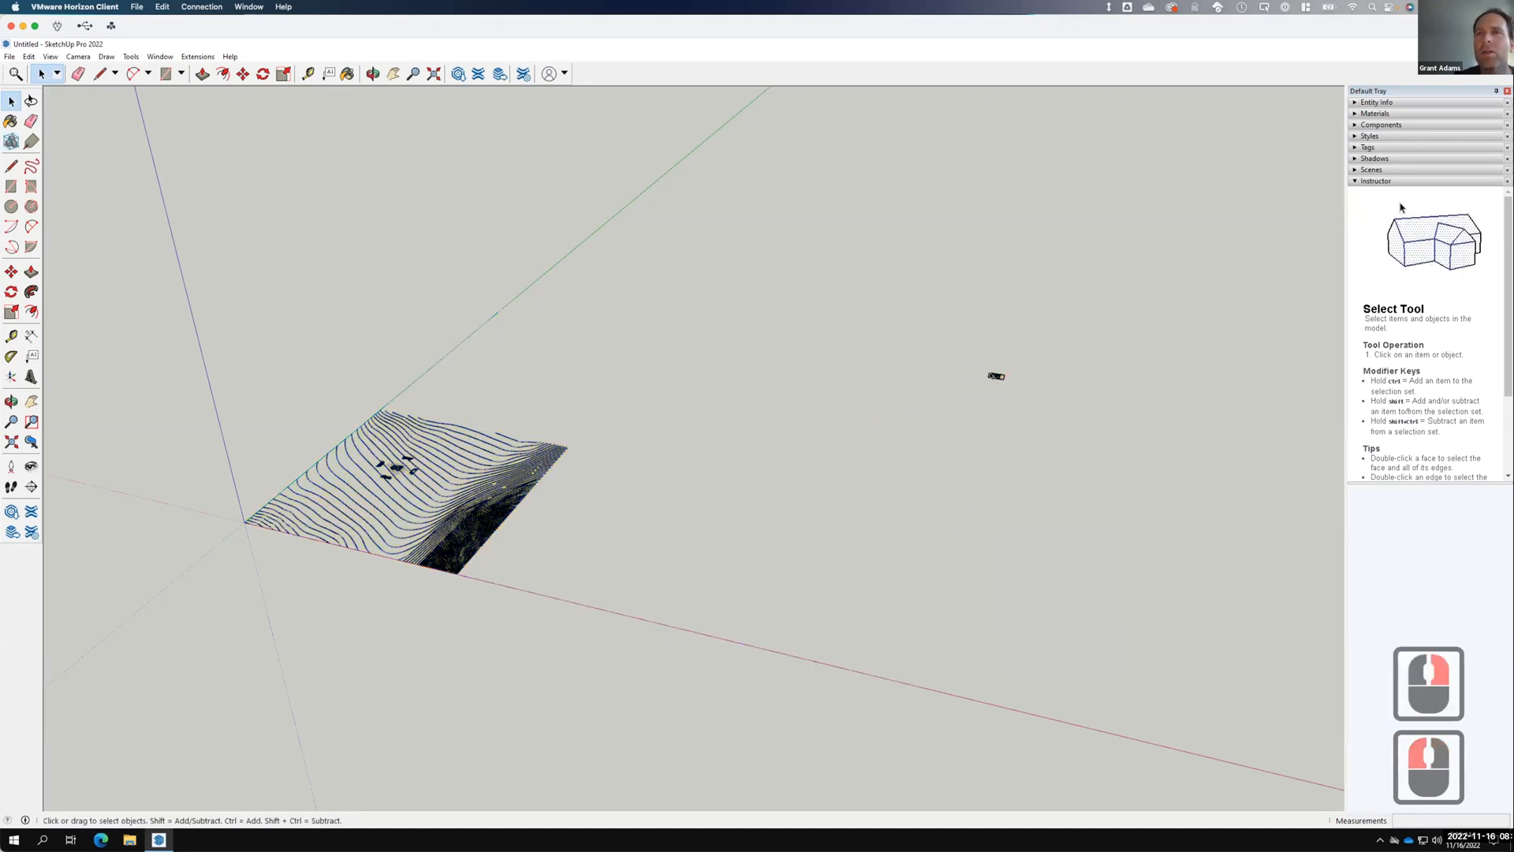
pyautogui.click(992, 375)
# Inside the terrain component, erase the small stray object, then show the Tags list.
pyautogui.doubleClick(993, 375)
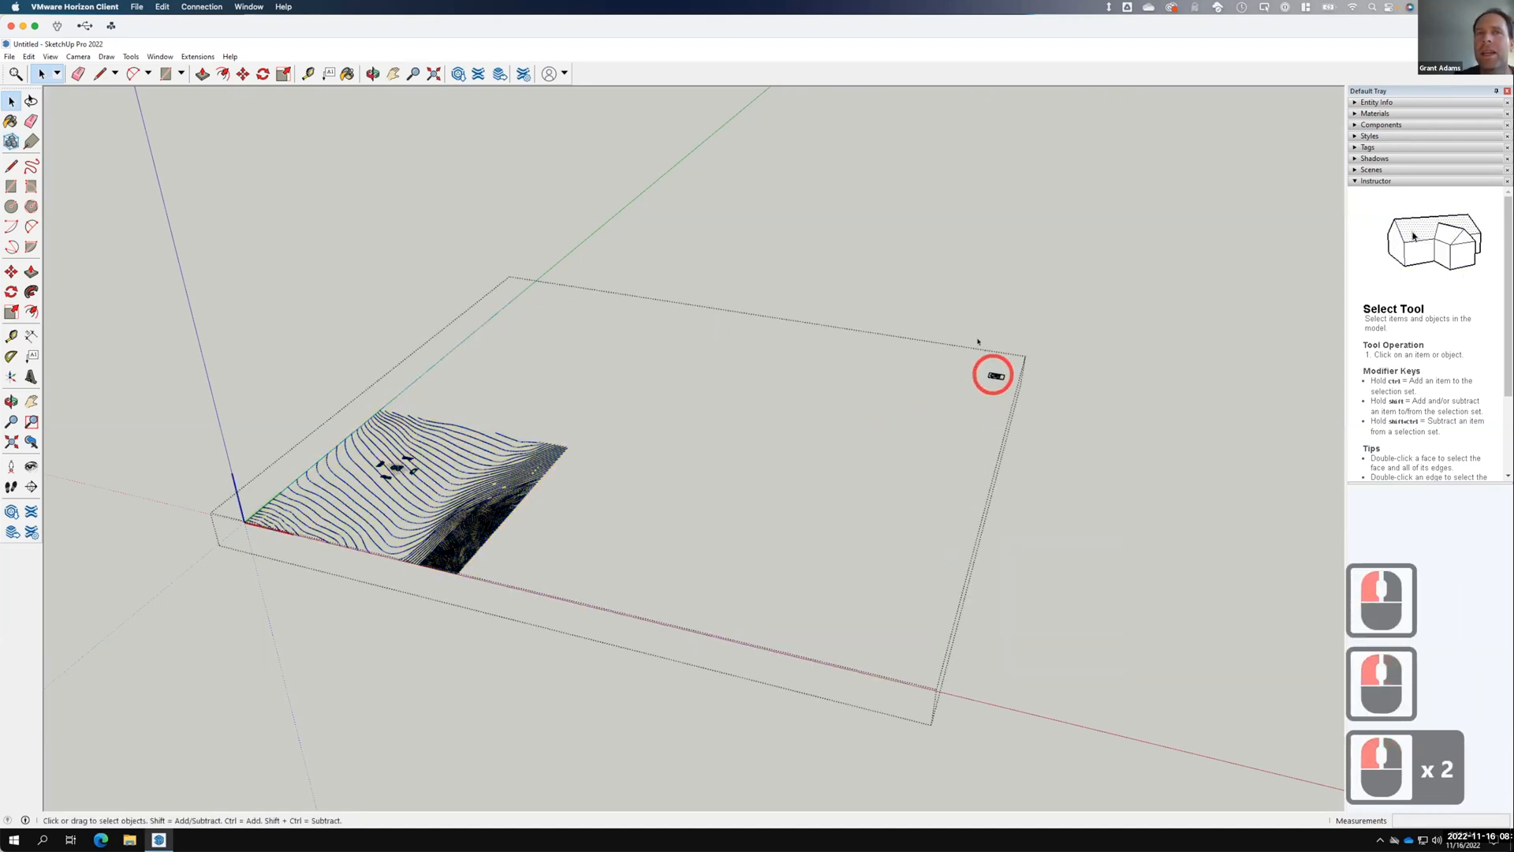
pyautogui.click(993, 374)
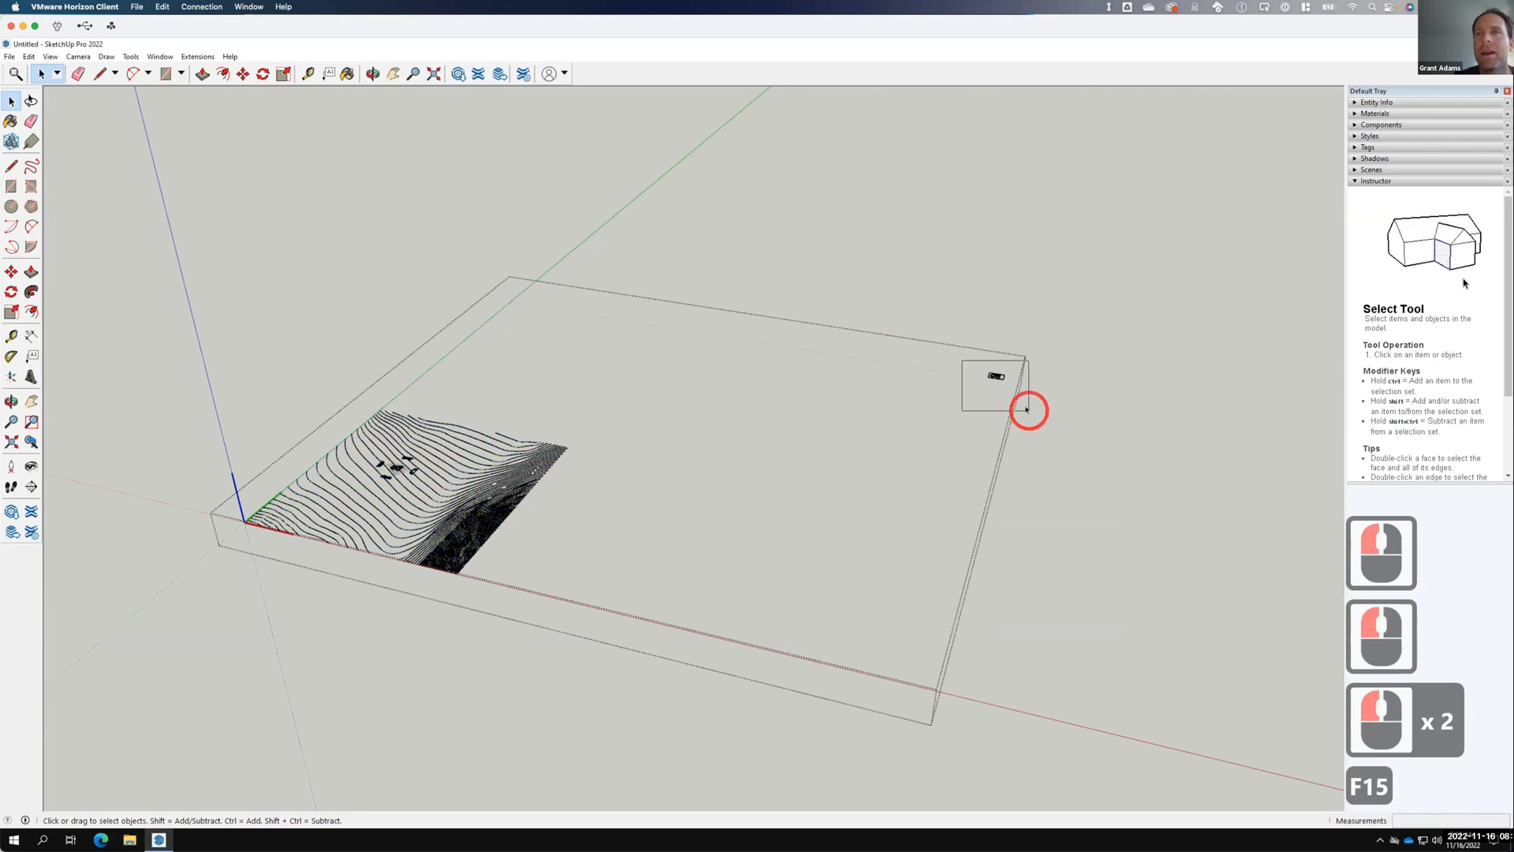
pyautogui.rightClick(994, 375)
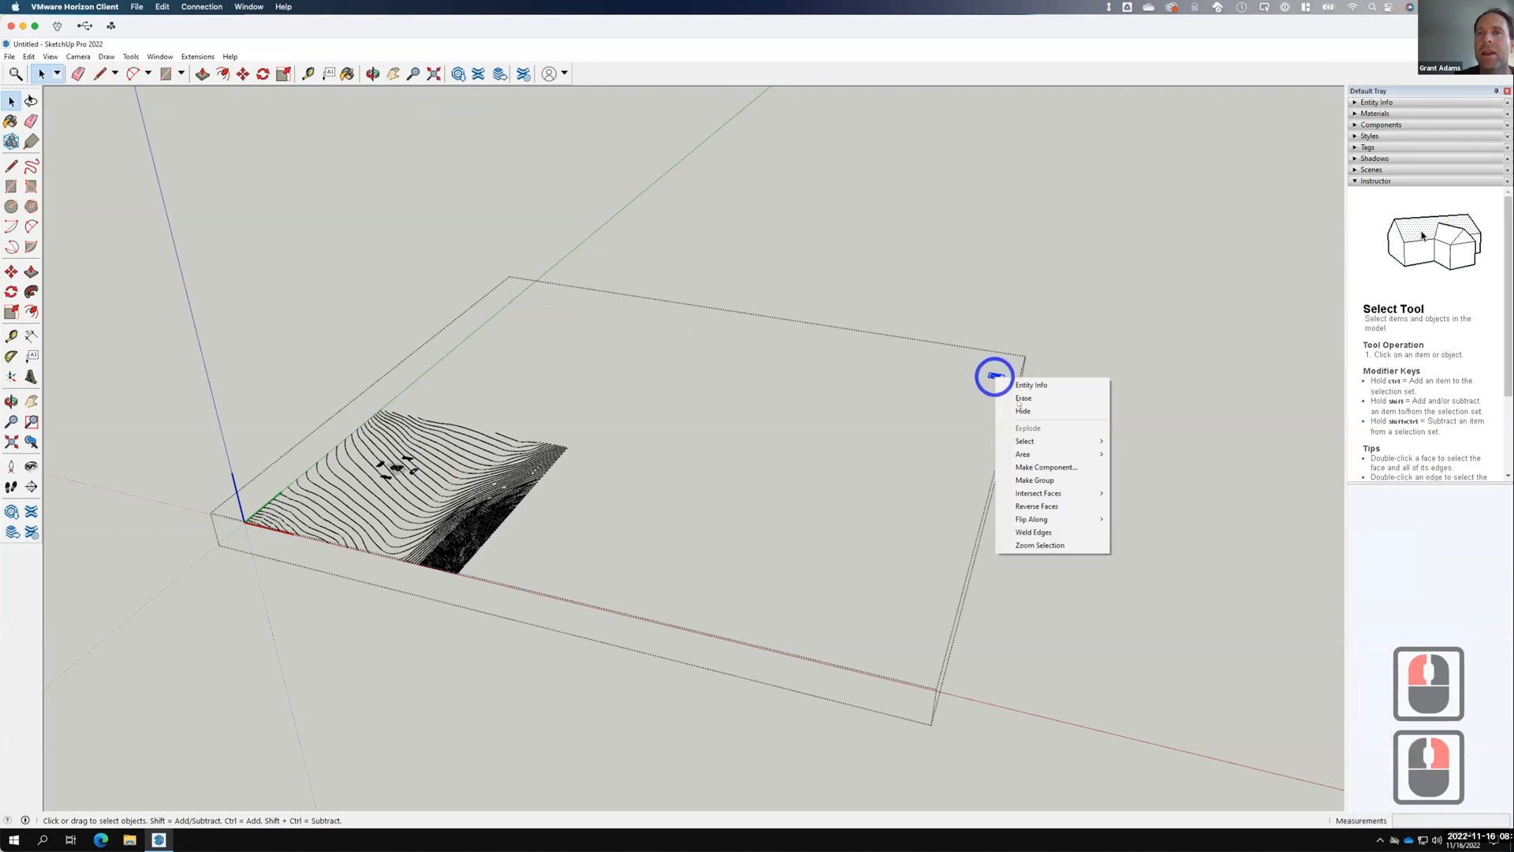
pyautogui.click(1023, 398)
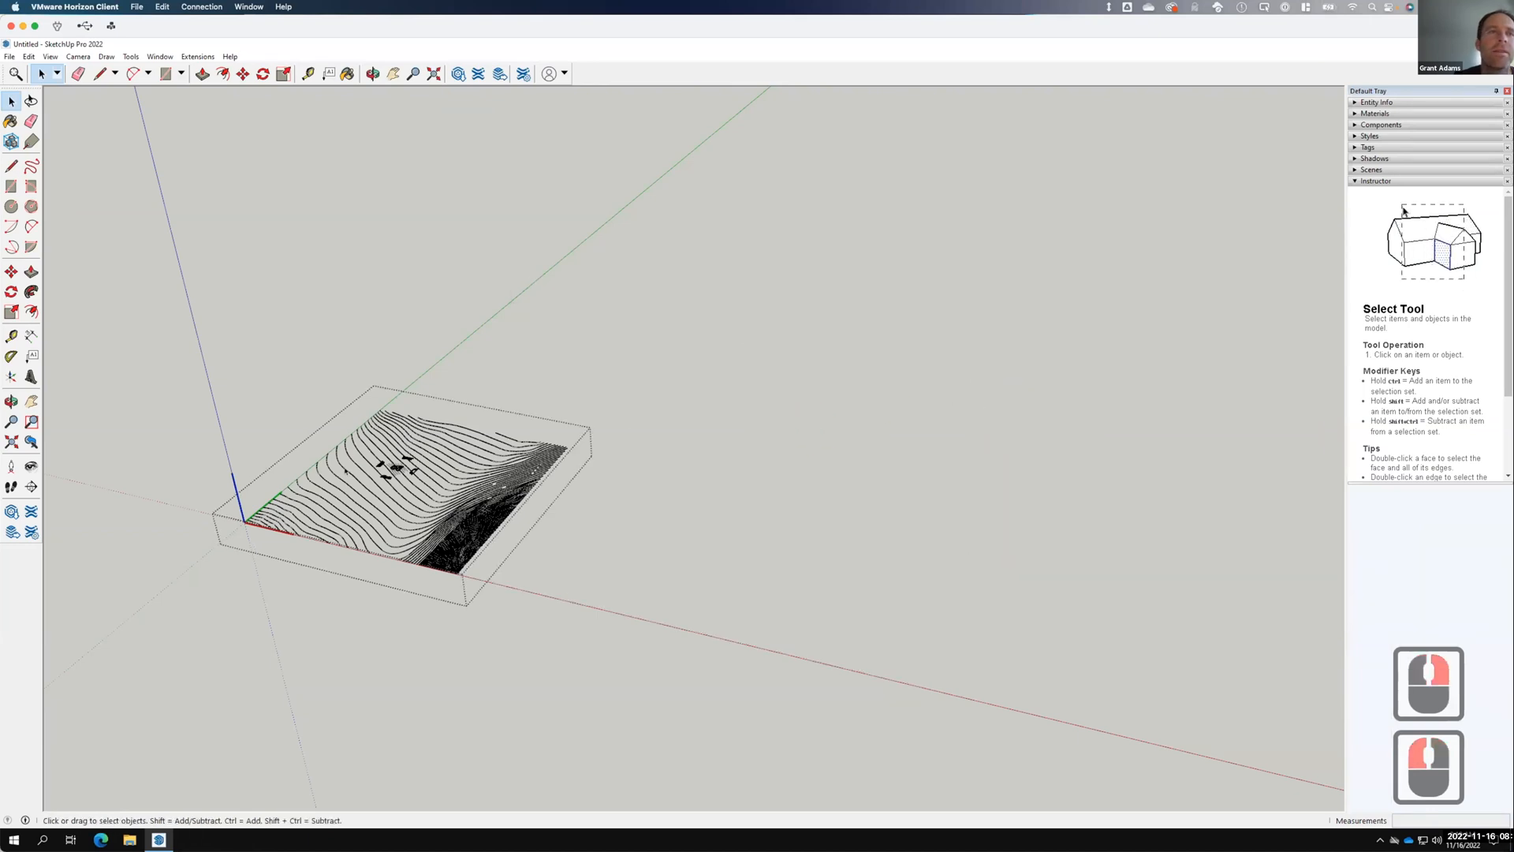
pyautogui.scroll(10, 383, 454)
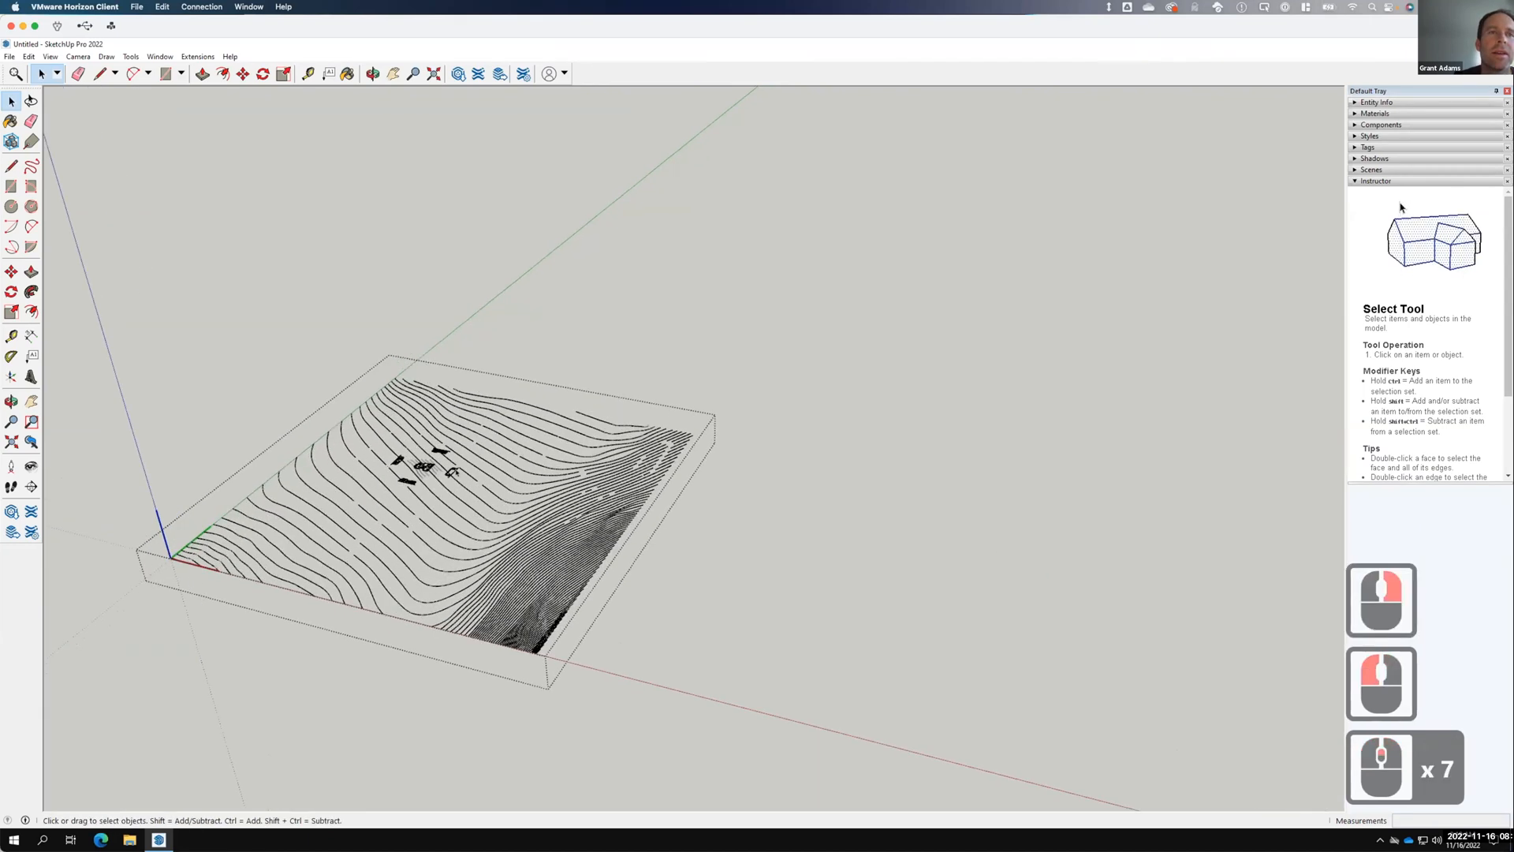
pyautogui.scroll(13, 561, 457)
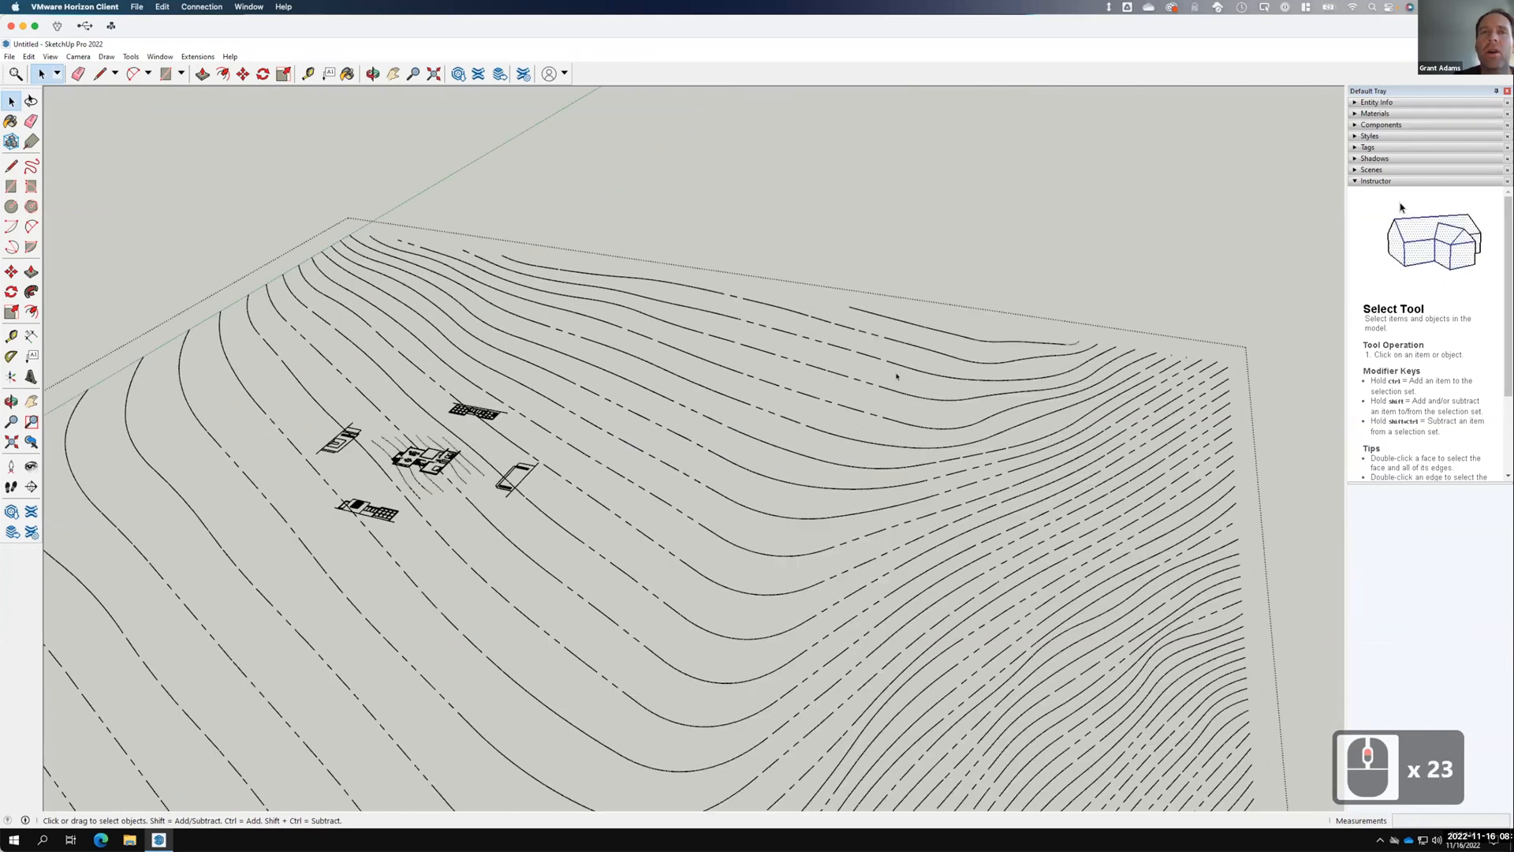
pyautogui.scroll(-3, 894, 377)
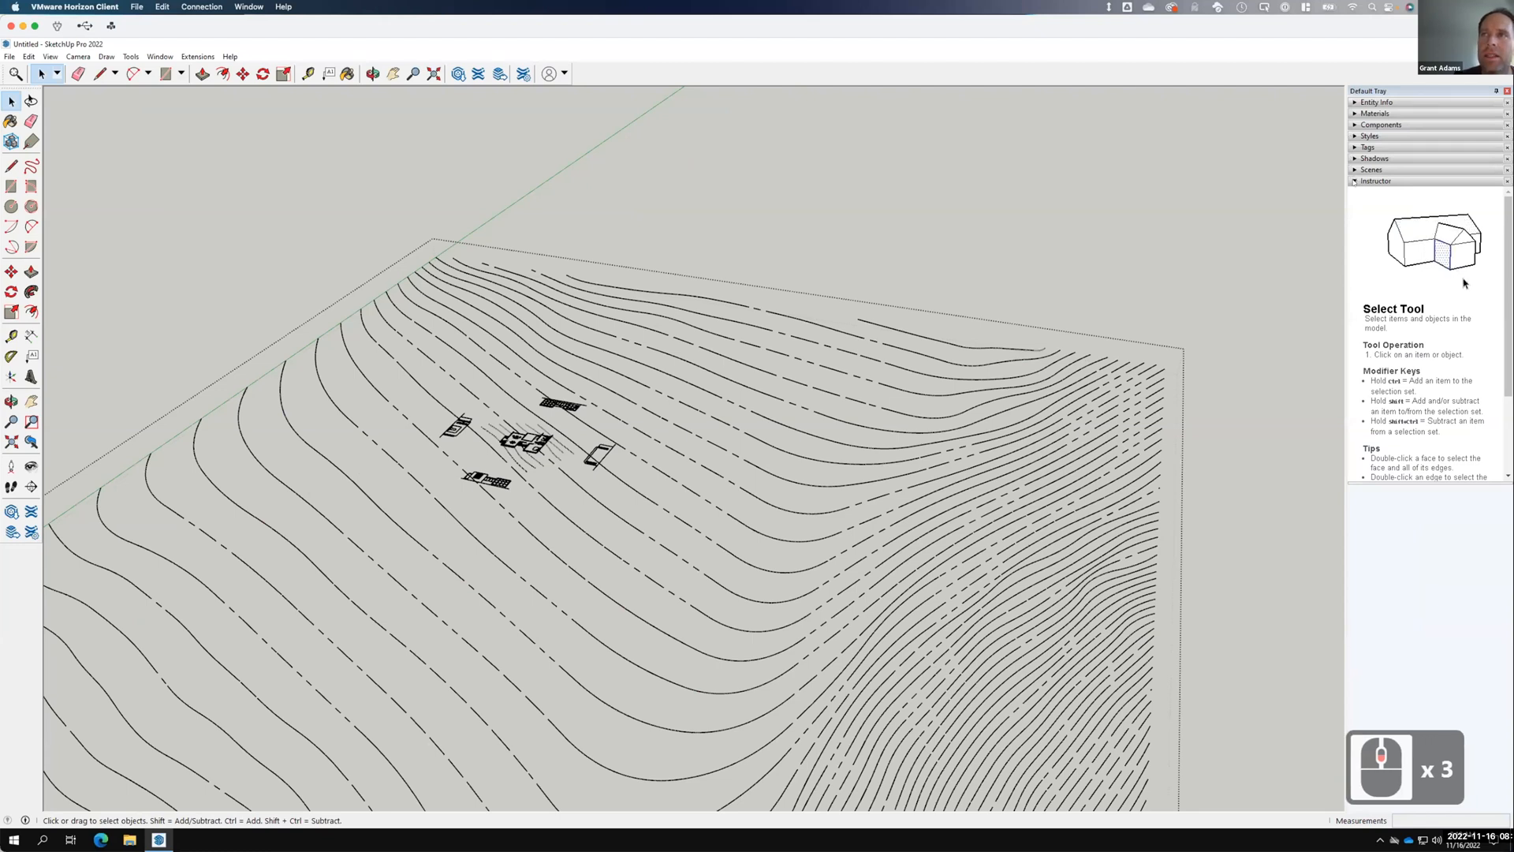
pyautogui.click(1355, 147)
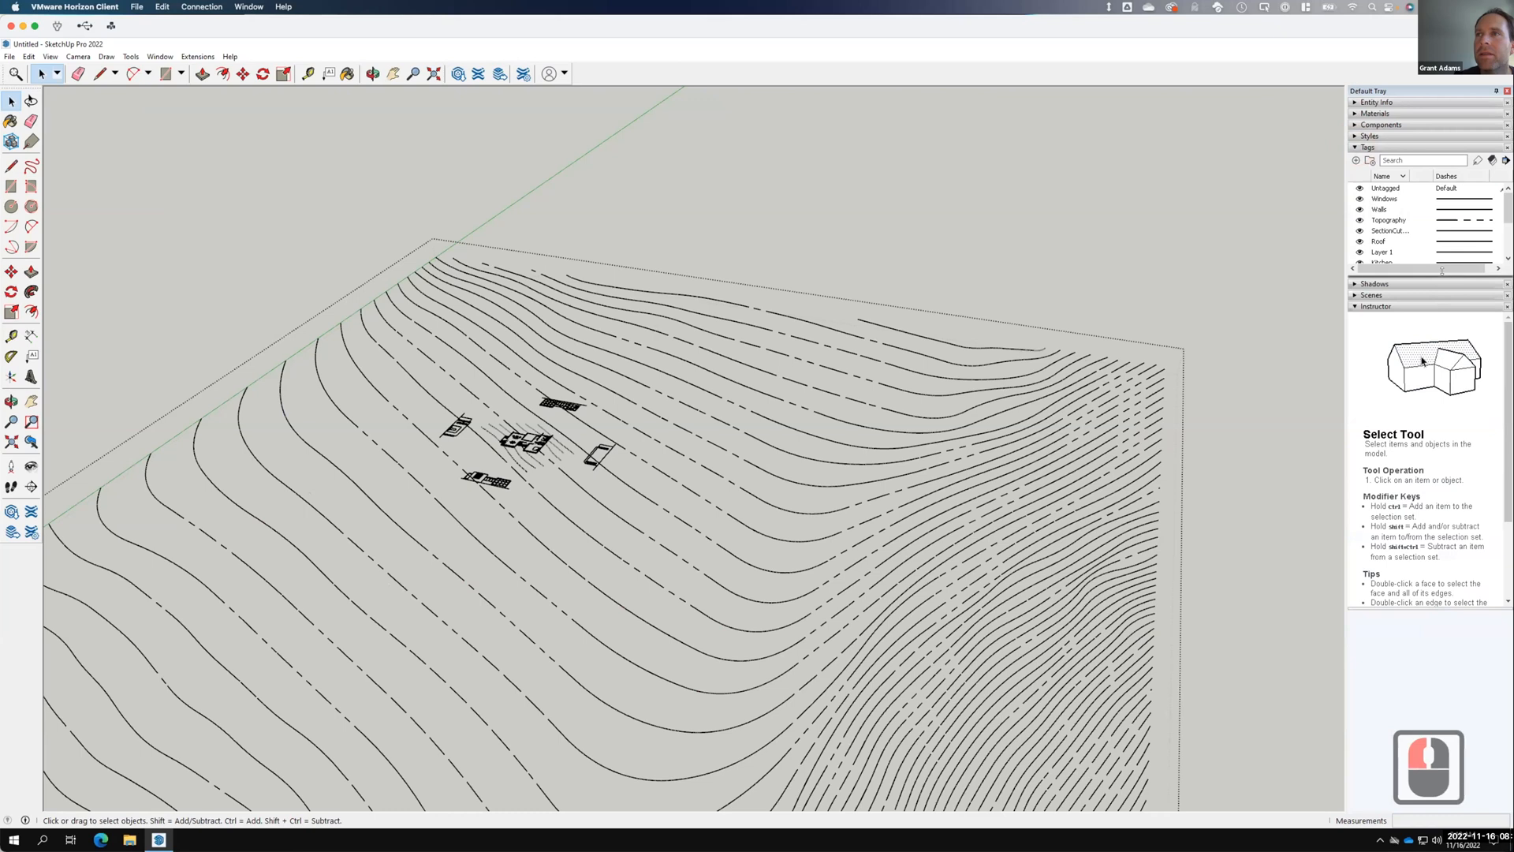
# Enlarge the Tags list and delete the Topography tag together with its contour lines.
pyautogui.click(1443, 273)
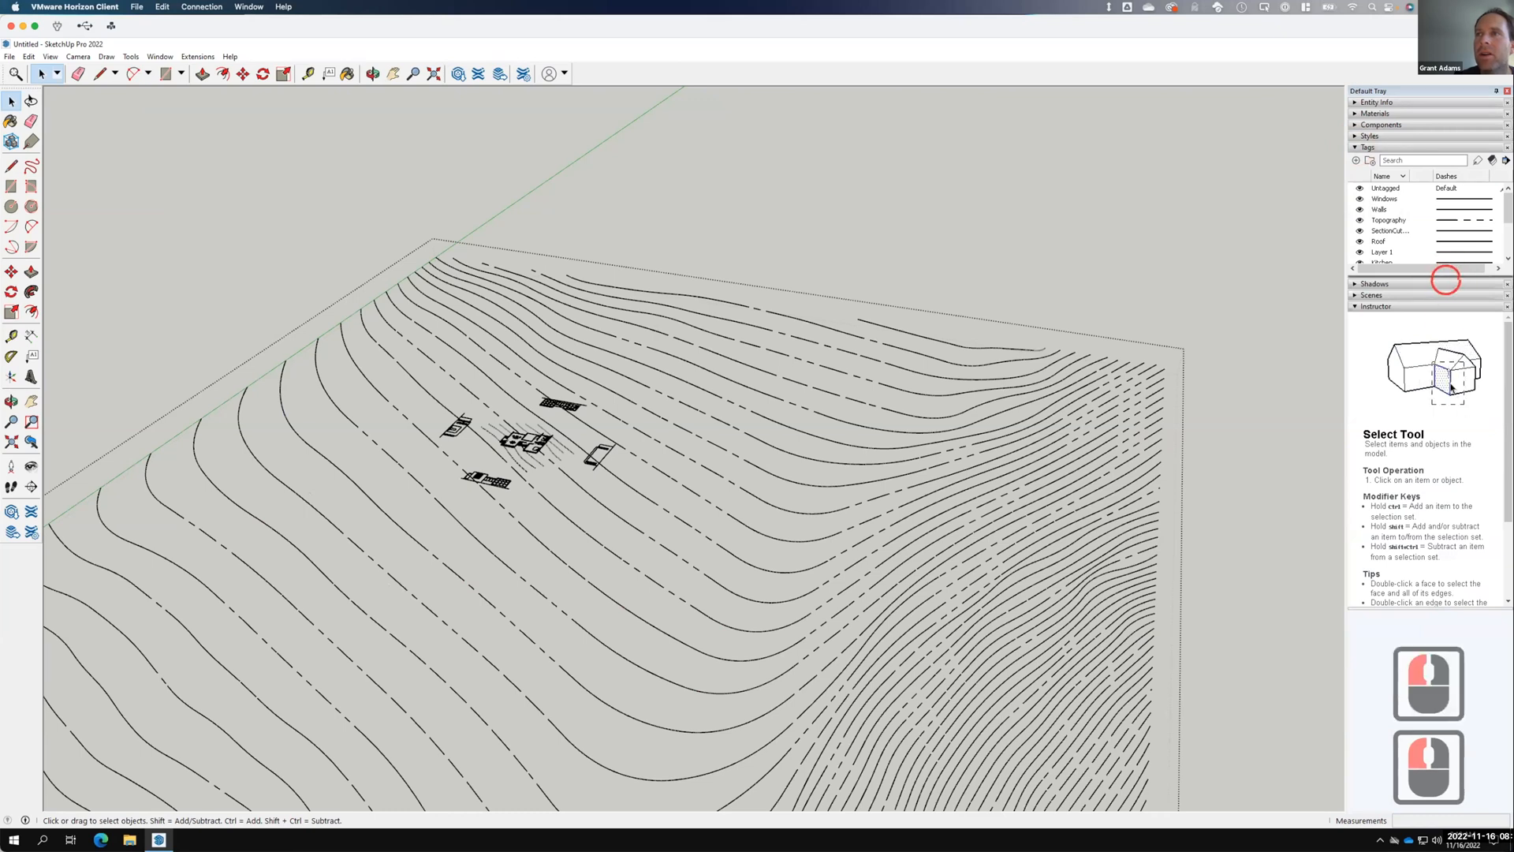
pyautogui.moveTo(1449, 379); pyautogui.dragTo(1449, 390)
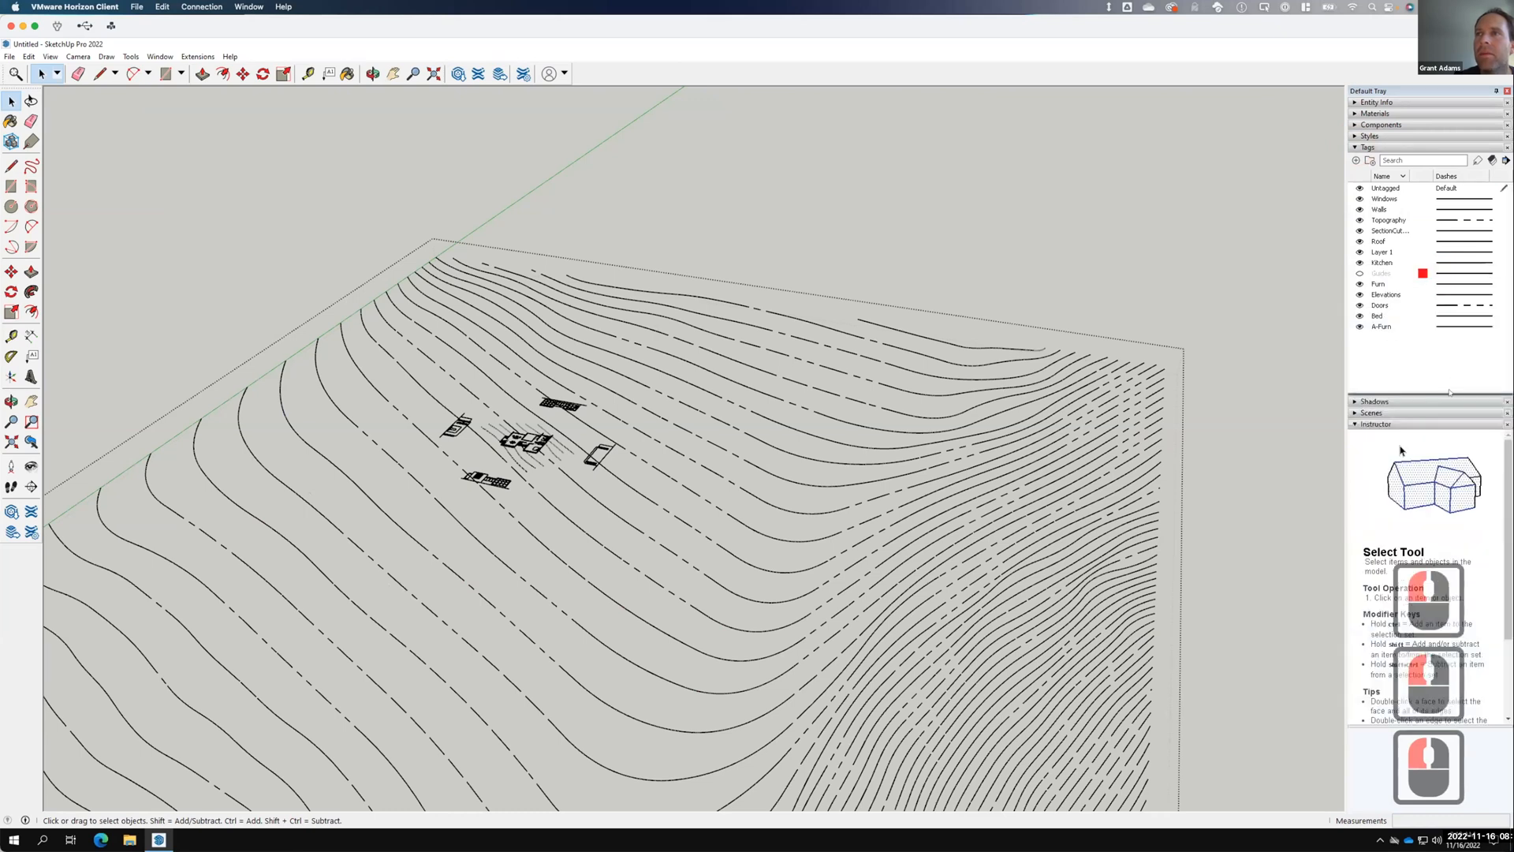
pyautogui.click(1388, 221)
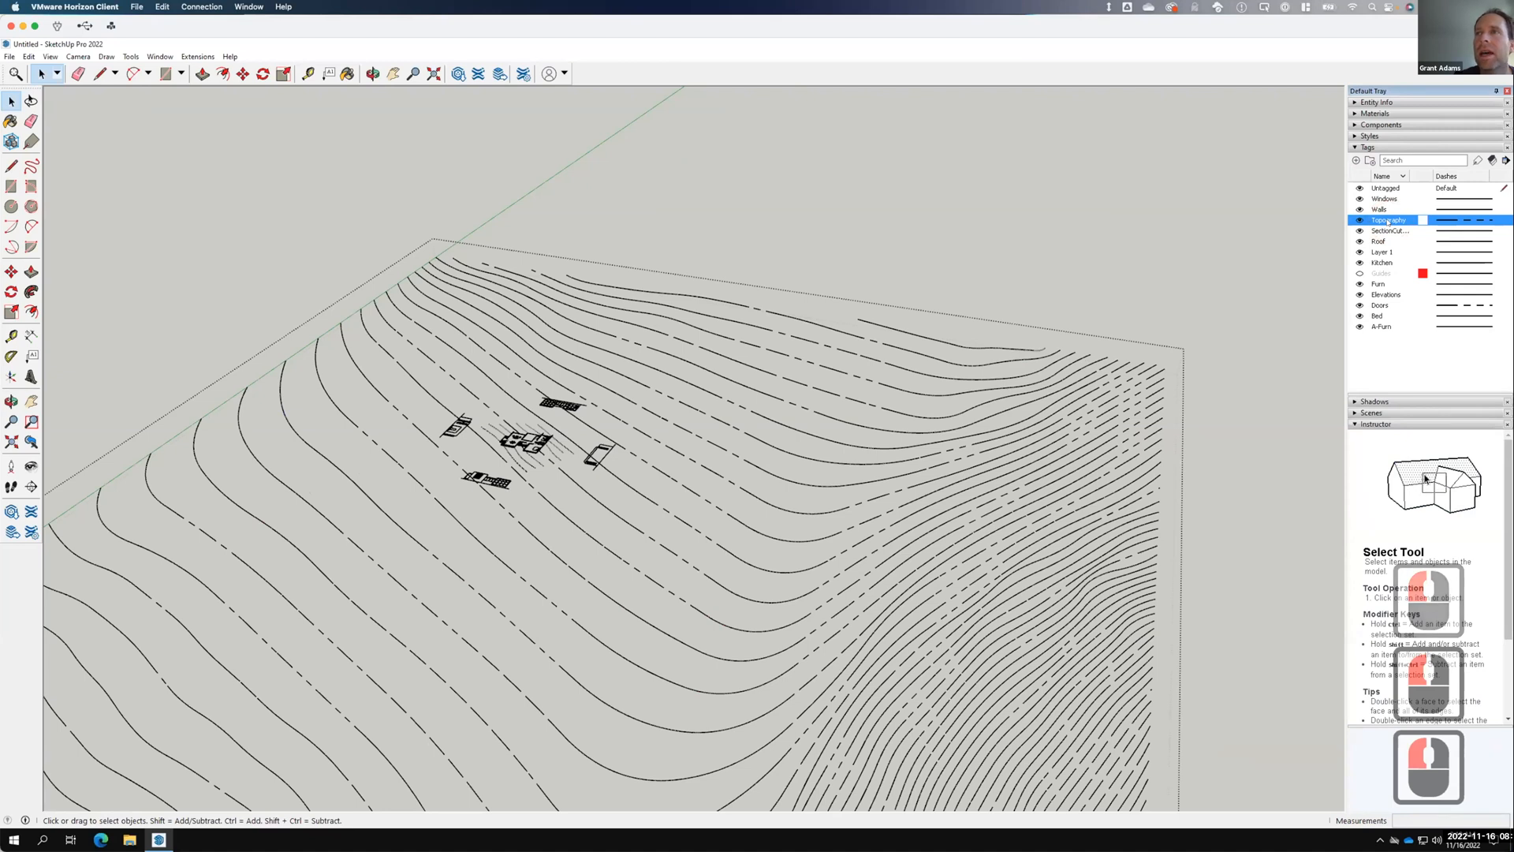
pyautogui.rightClick(1388, 221)
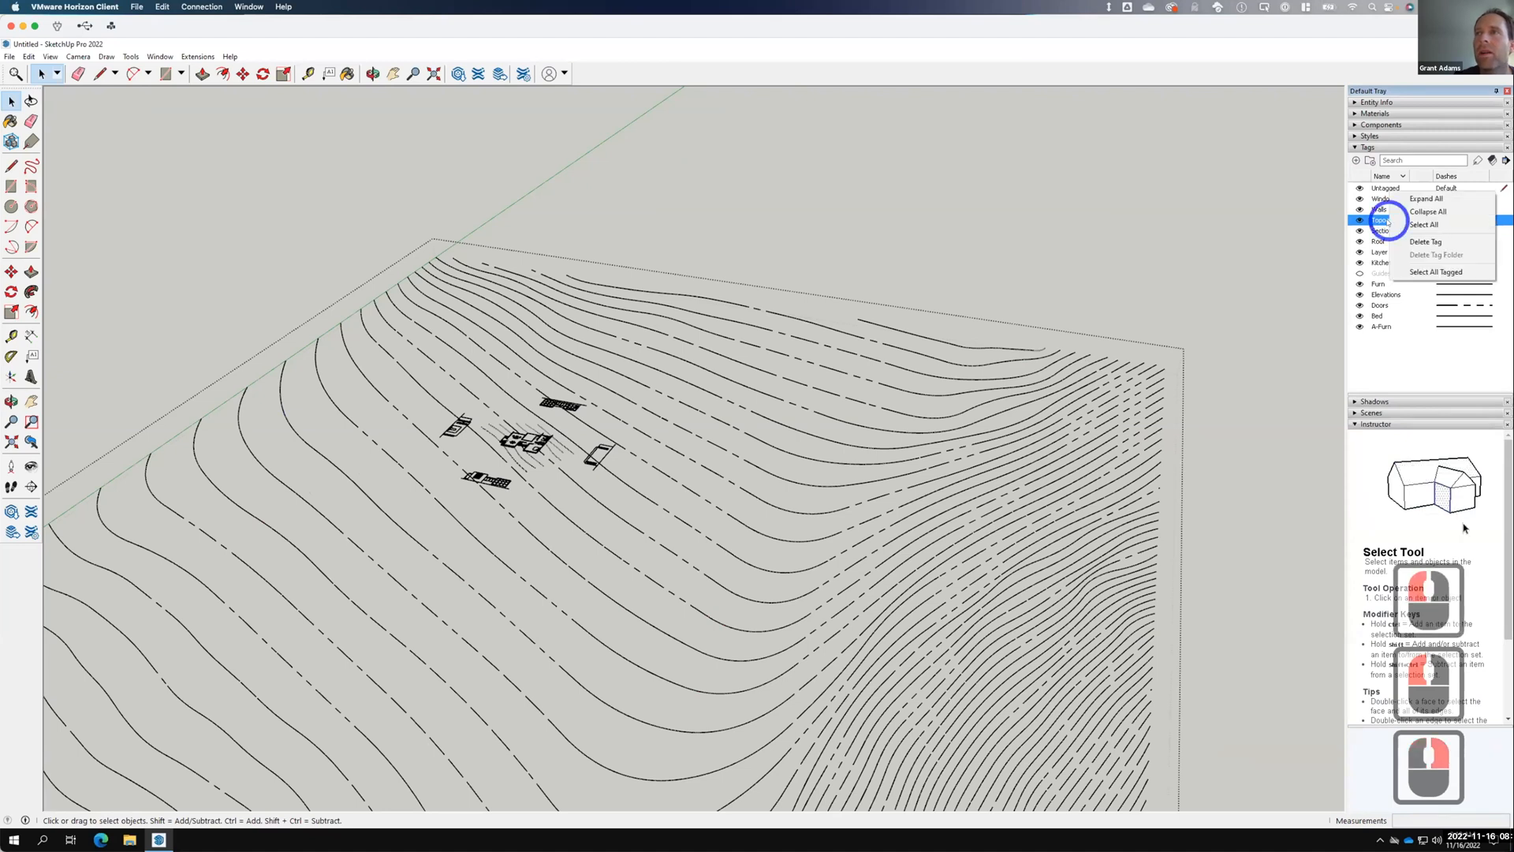
pyautogui.click(1438, 242)
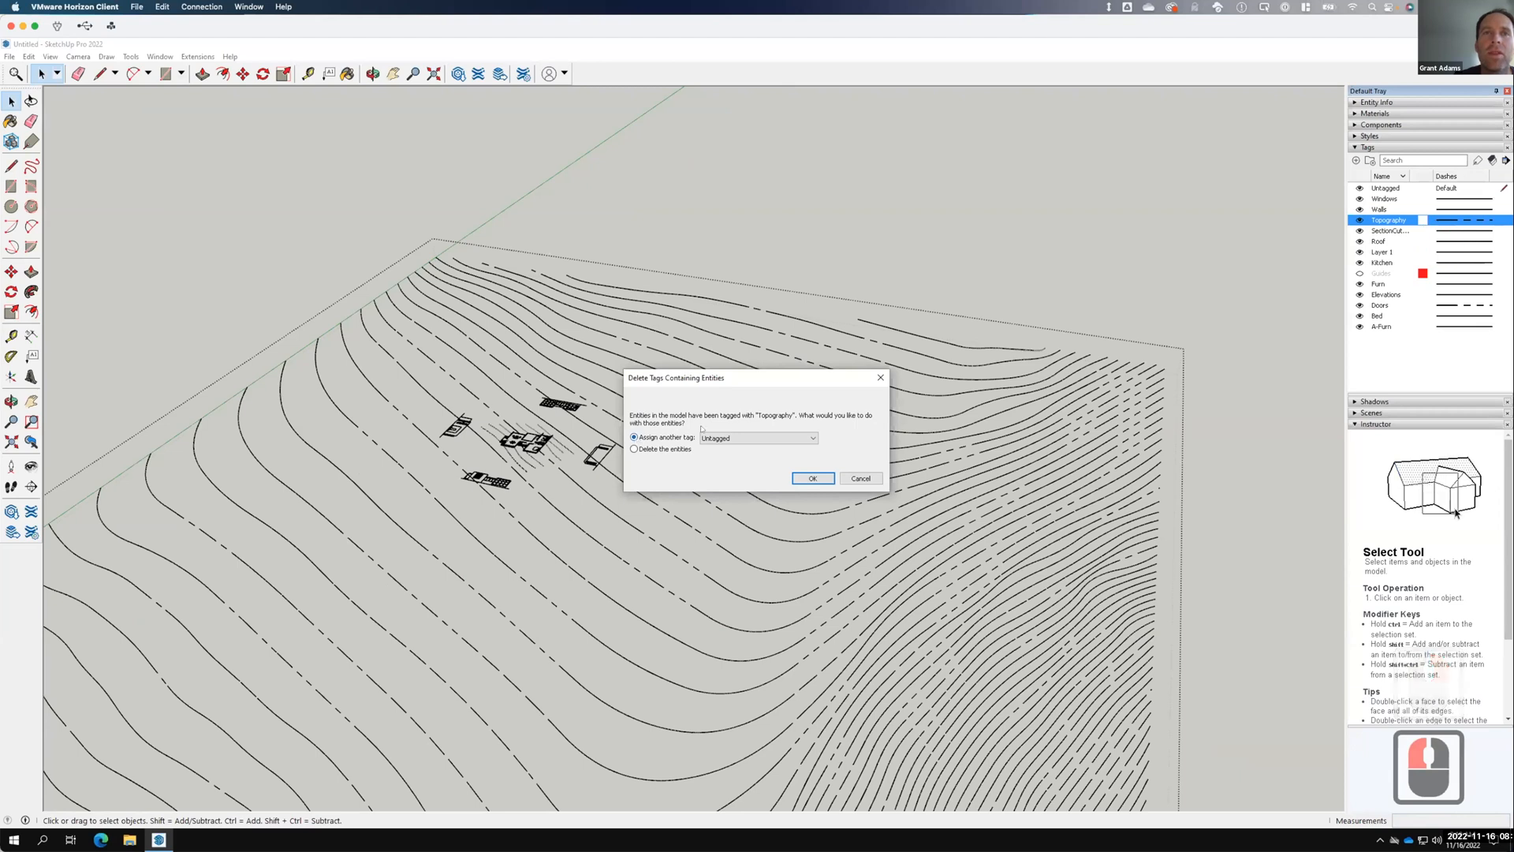
pyautogui.click(659, 449)
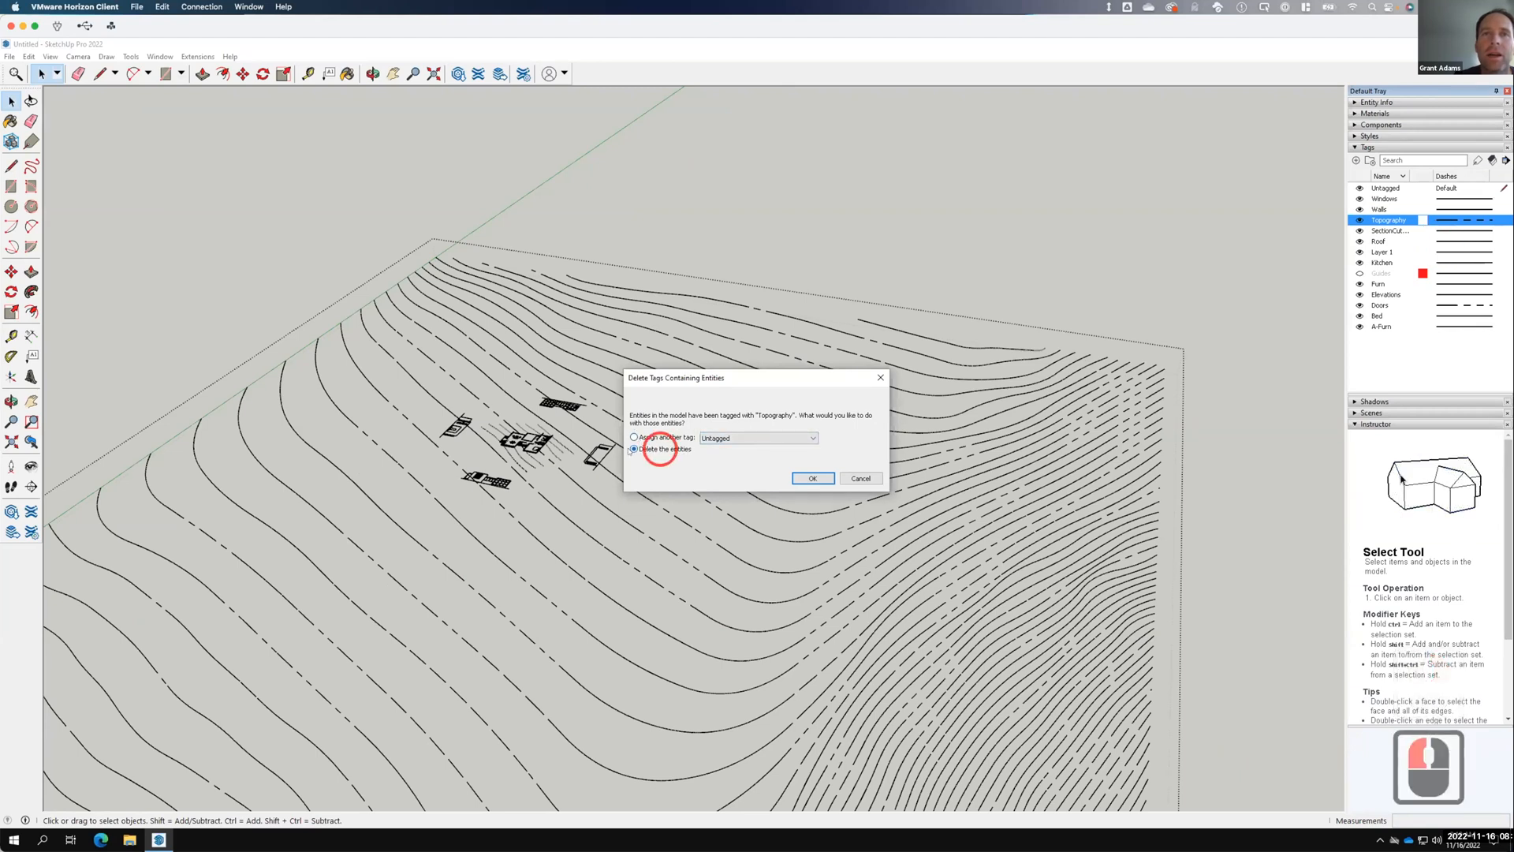
pyautogui.click(815, 479)
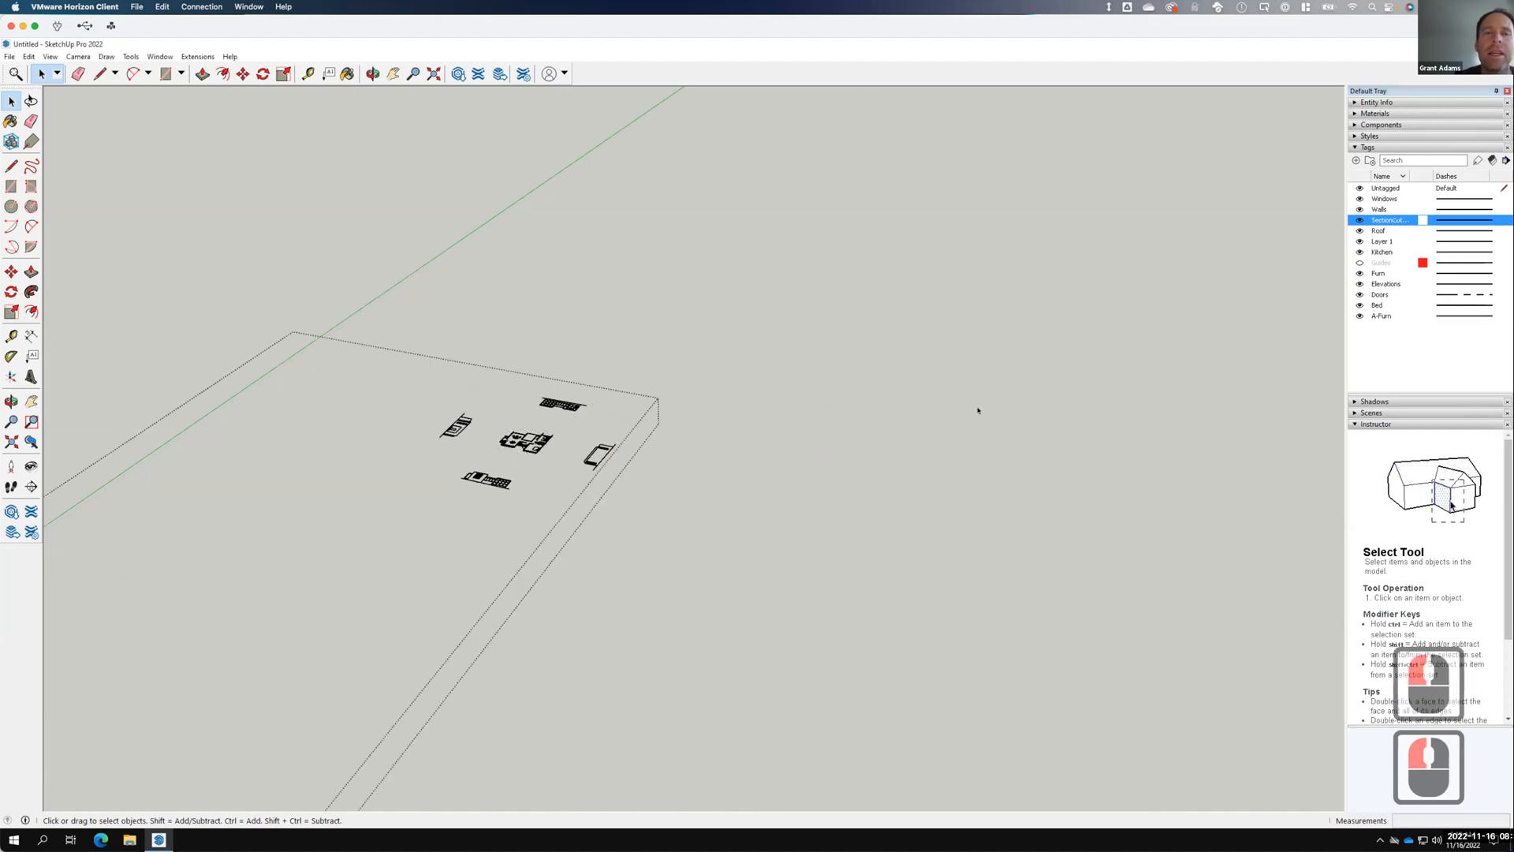
pyautogui.scroll(4, 976, 413)
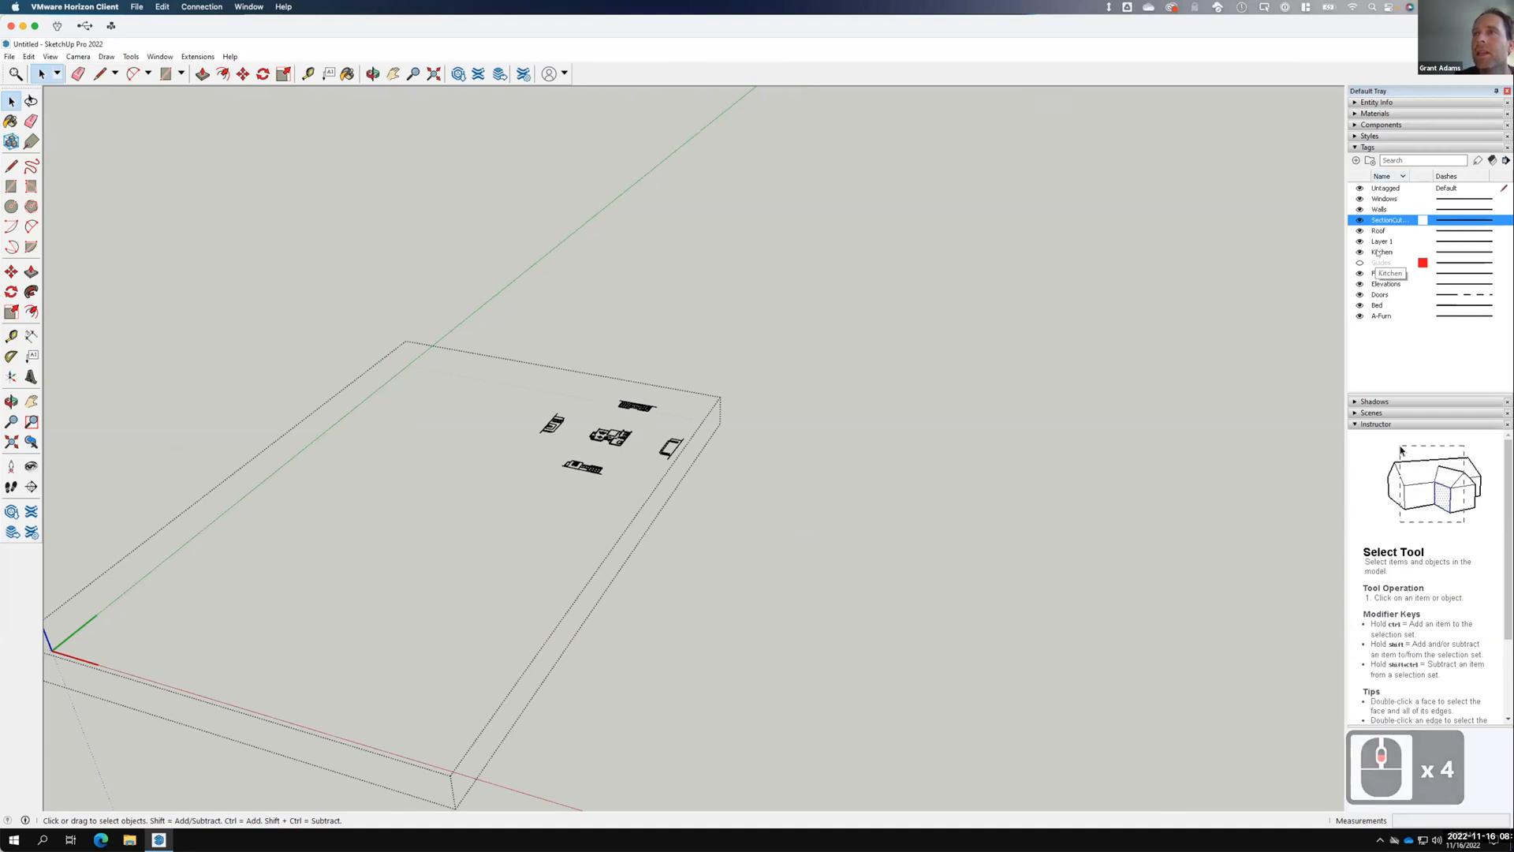
# Delete the A-Furn tag, keeping Untagged as the tag that receives its objects.
pyautogui.click(1381, 317)
pyautogui.rightClick(1381, 317)
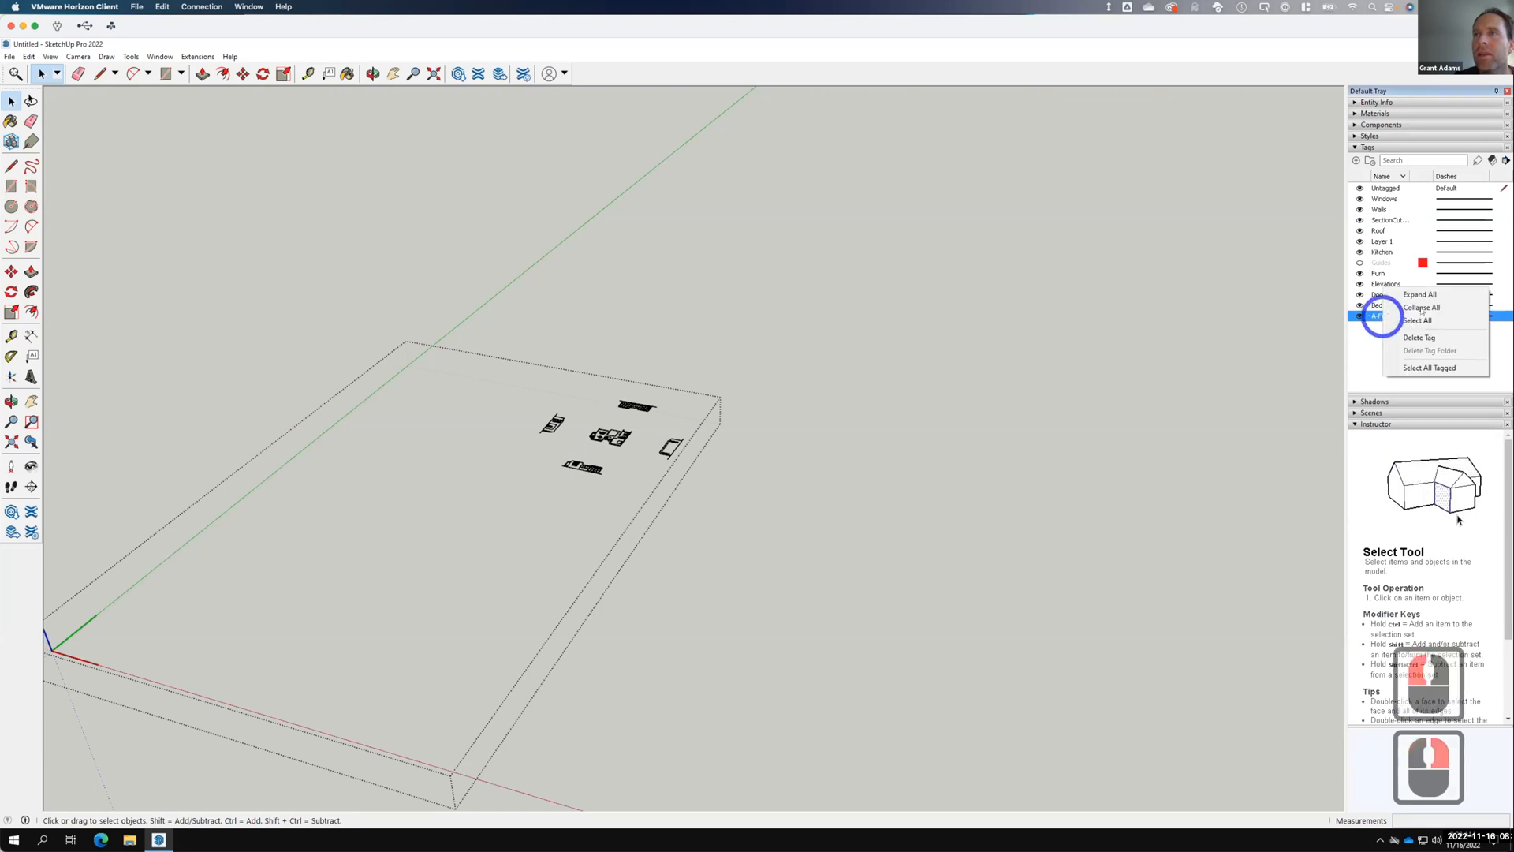
pyautogui.click(1421, 337)
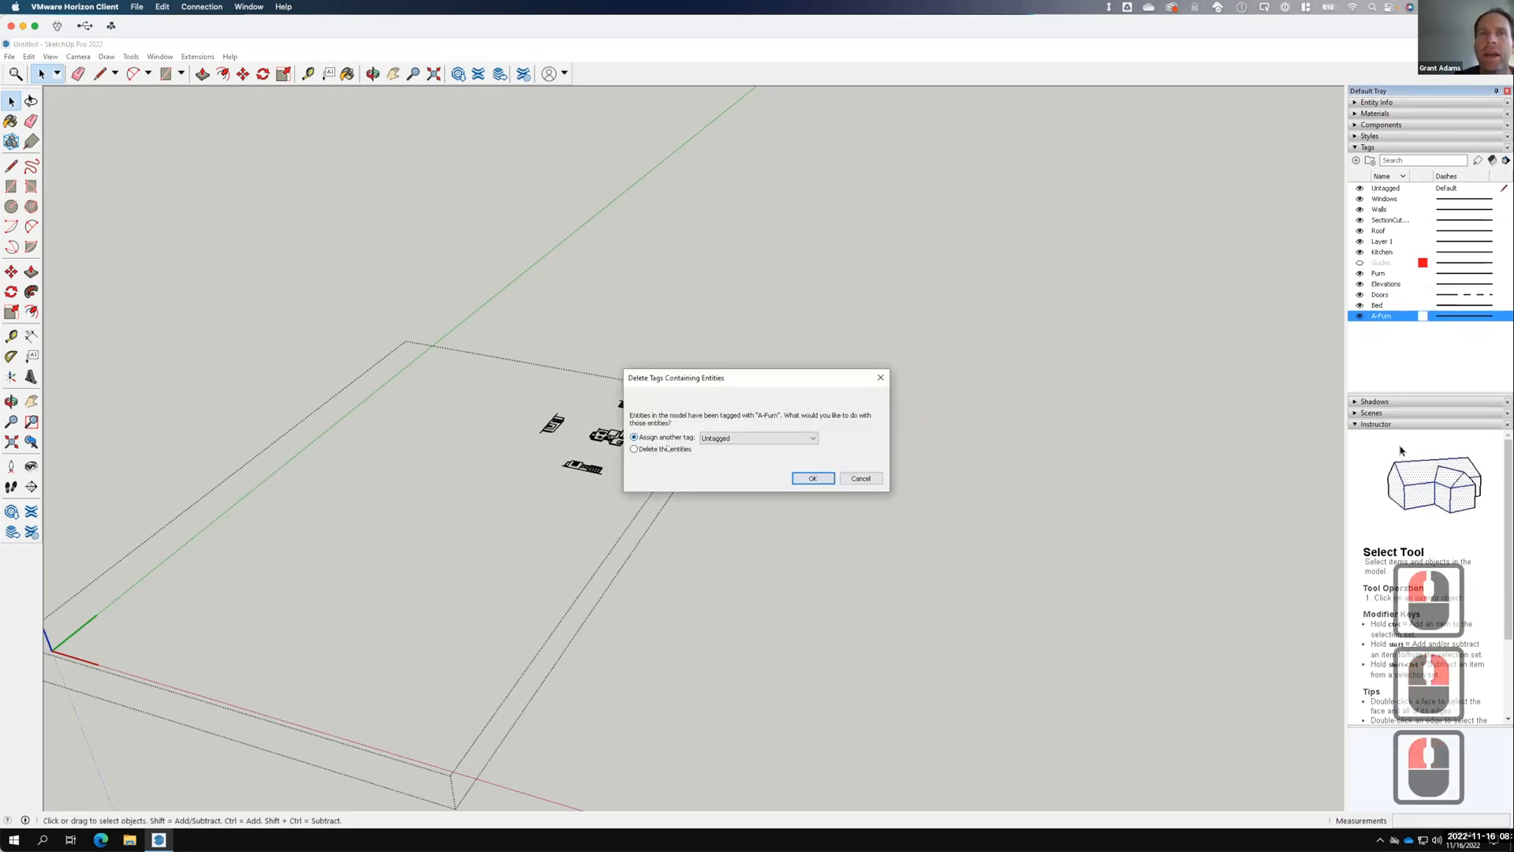
pyautogui.click(810, 479)
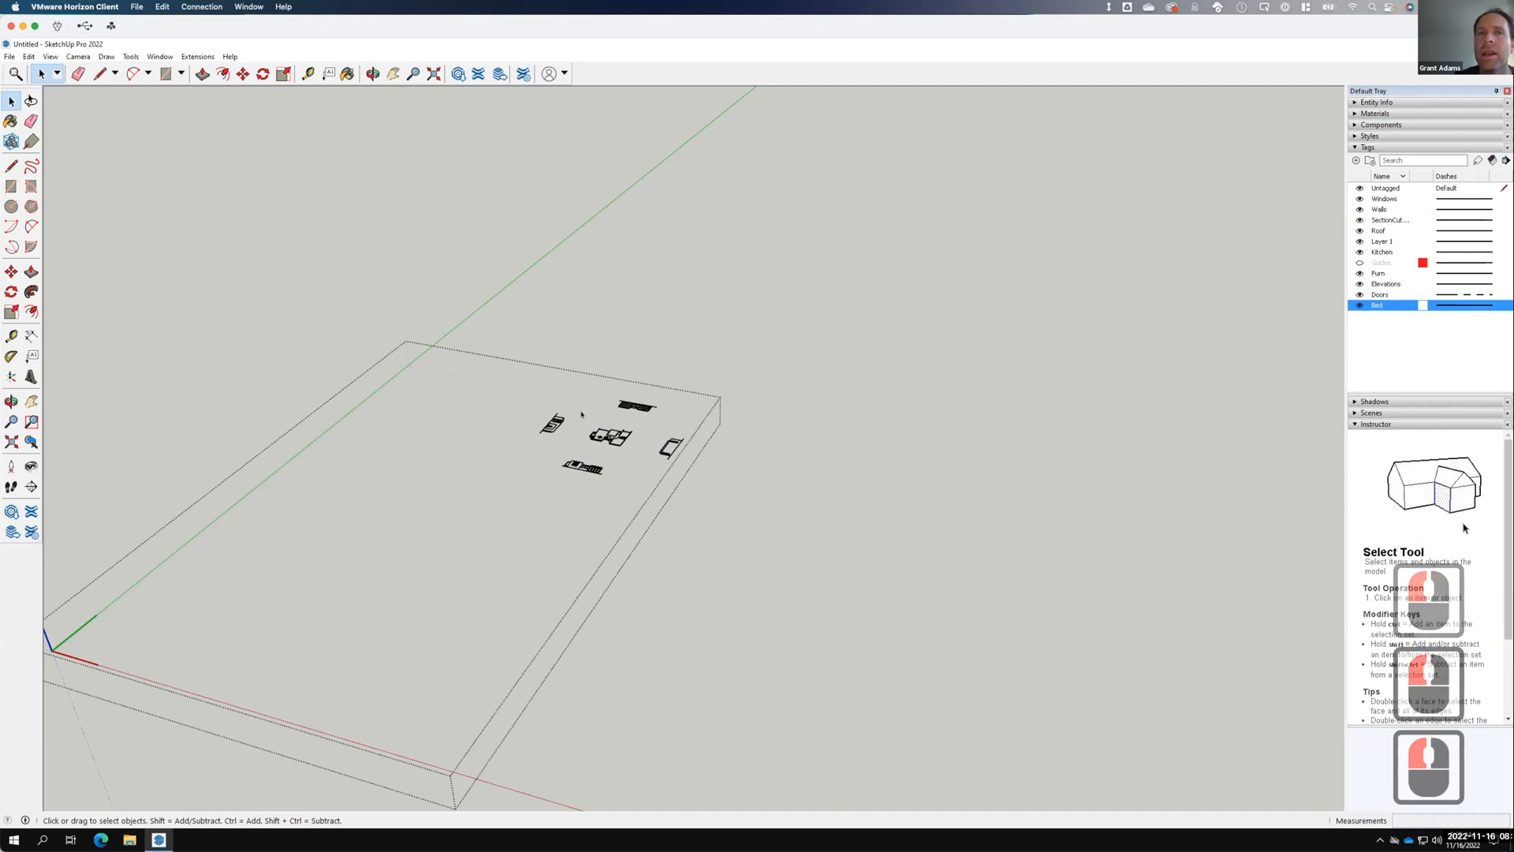
pyautogui.scroll(6, 619, 413)
pyautogui.scroll(20, 608, 418)
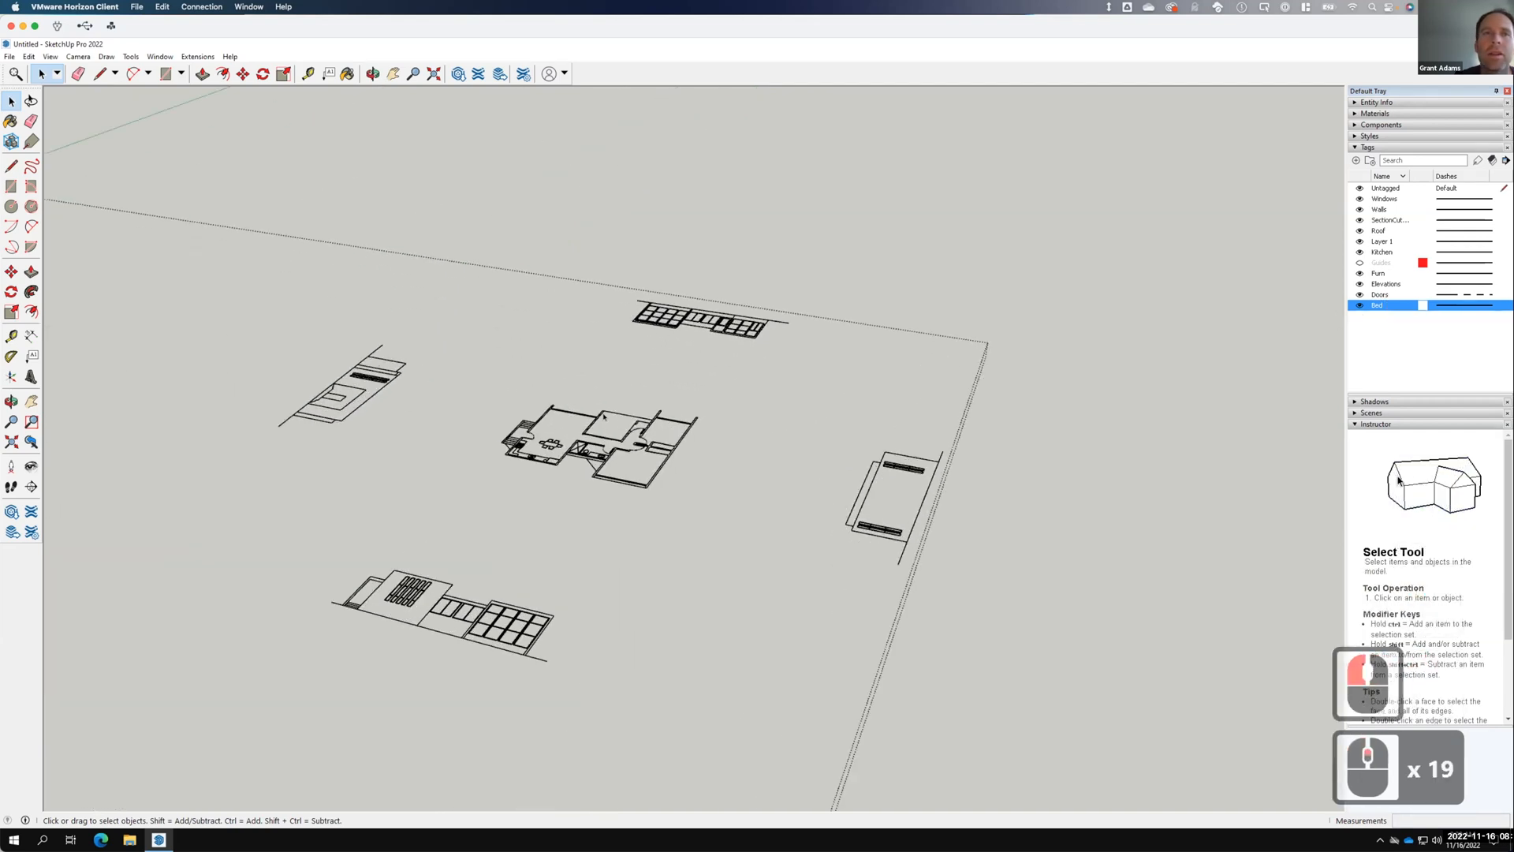
pyautogui.scroll(1, 608, 417)
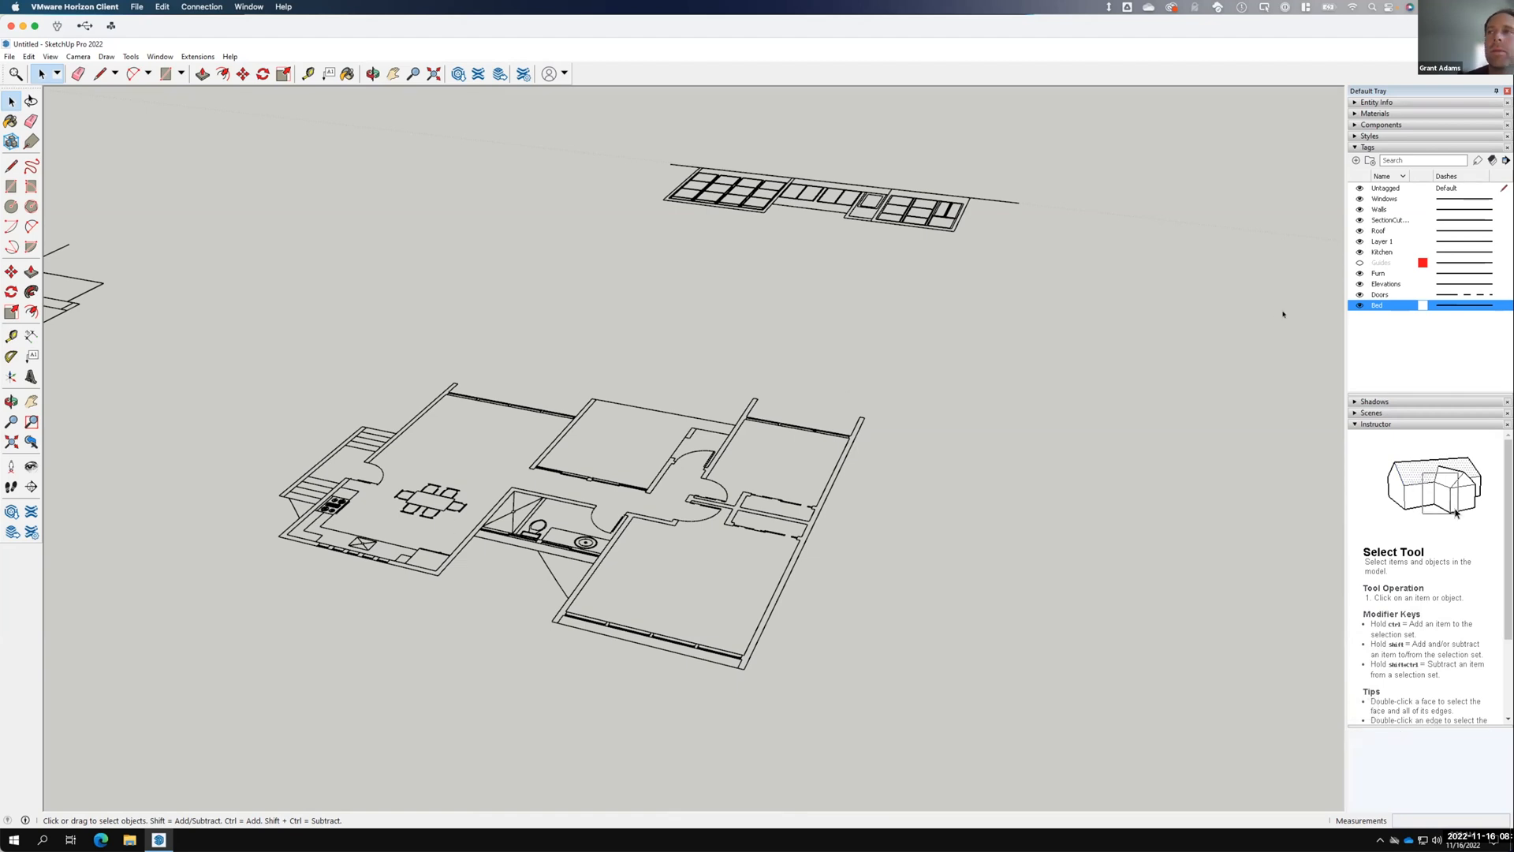
# Toggle the Kitchen tag's visibility to see which floor-plan objects it holds.
pyautogui.click(1358, 252)
pyautogui.click(1358, 252)
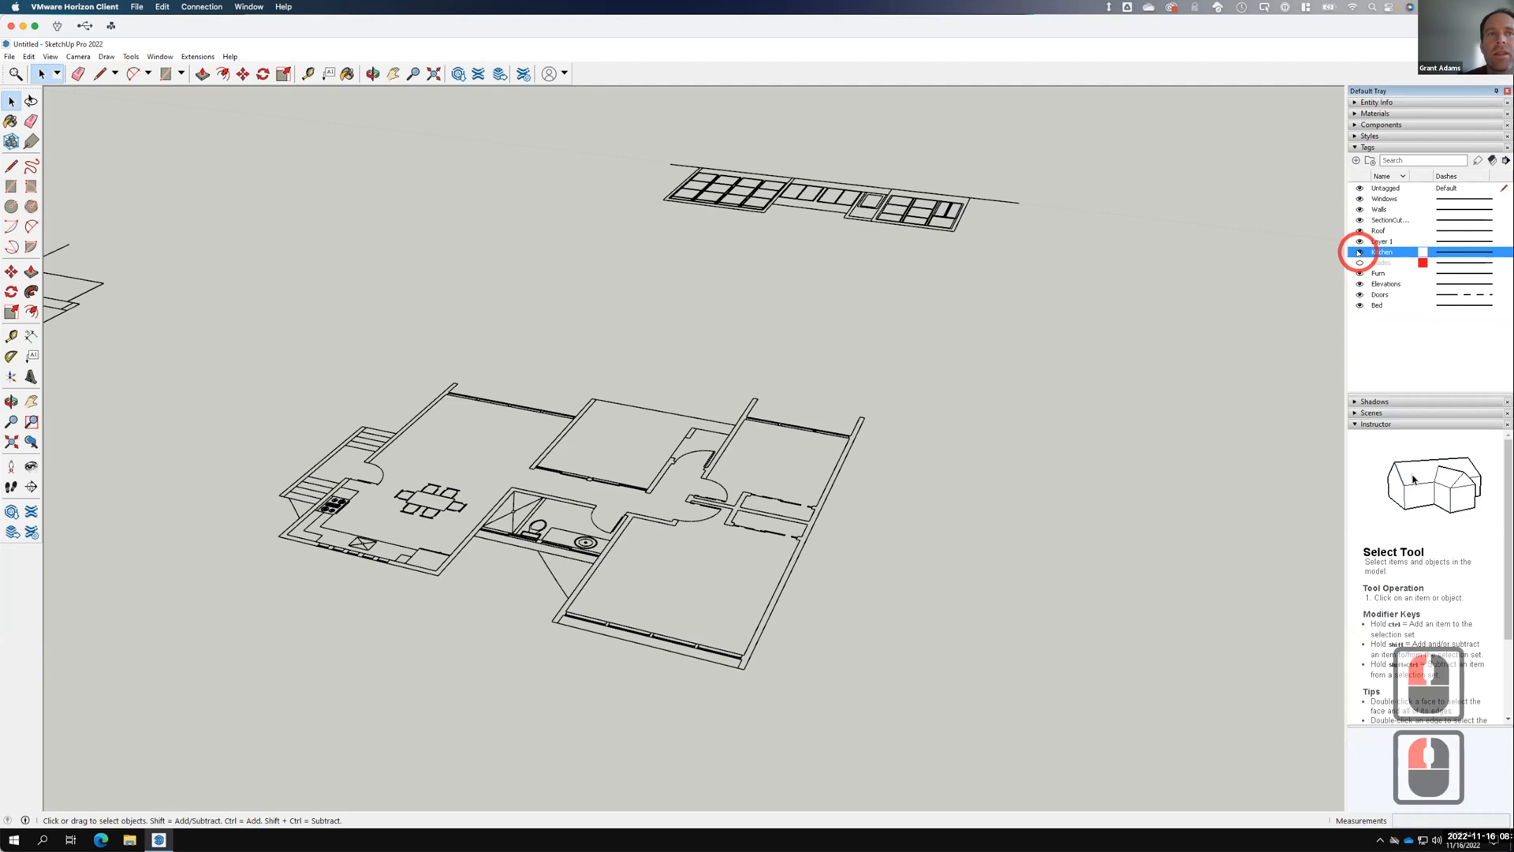
pyautogui.click(1358, 253)
pyautogui.click(1357, 252)
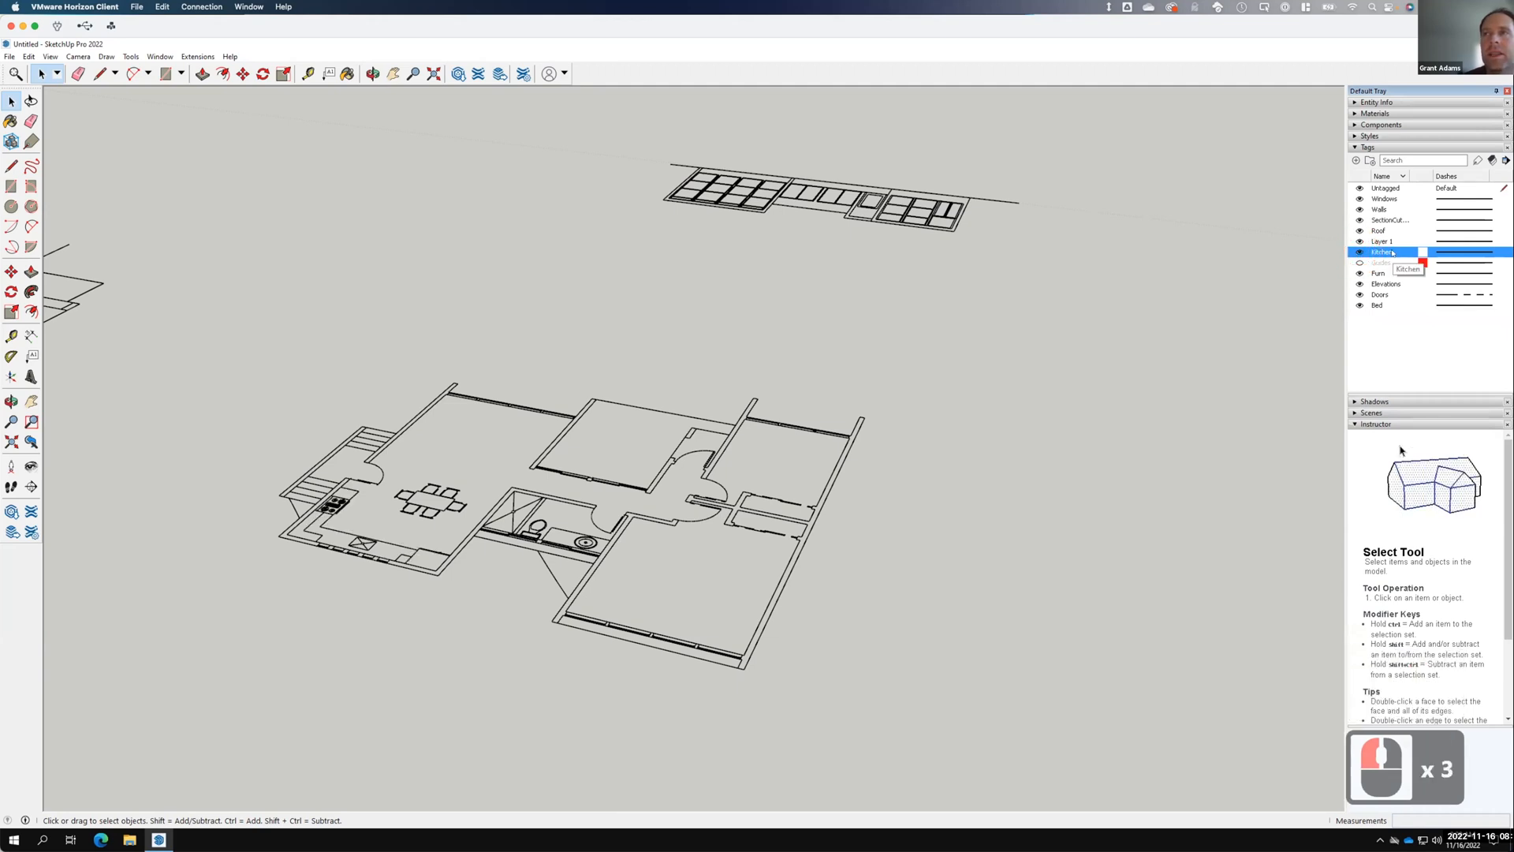
pyautogui.click(1358, 251)
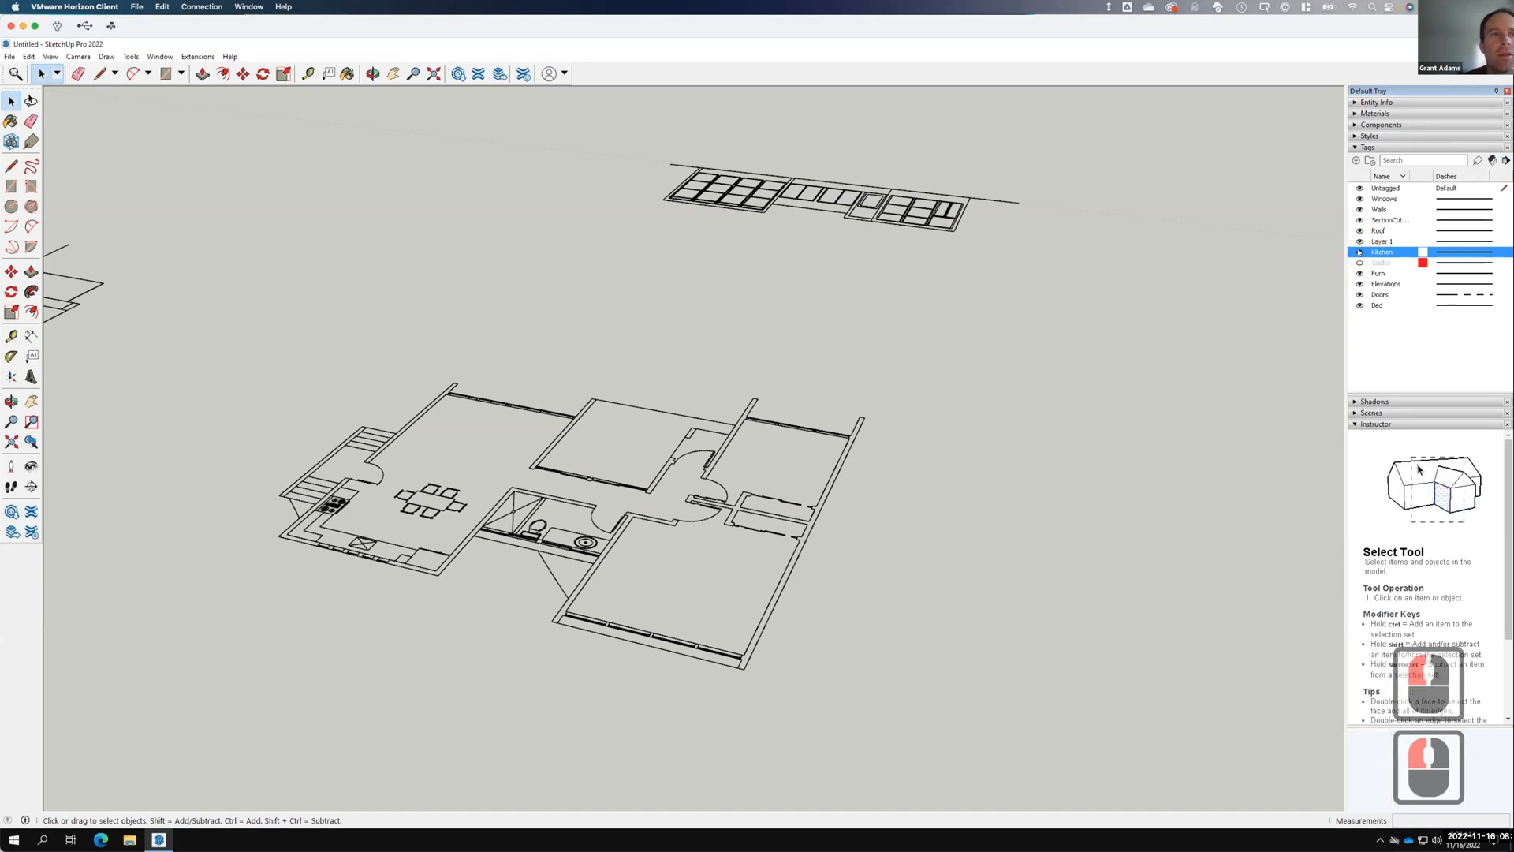
pyautogui.rightClick(372, 569)
pyautogui.click(371, 518)
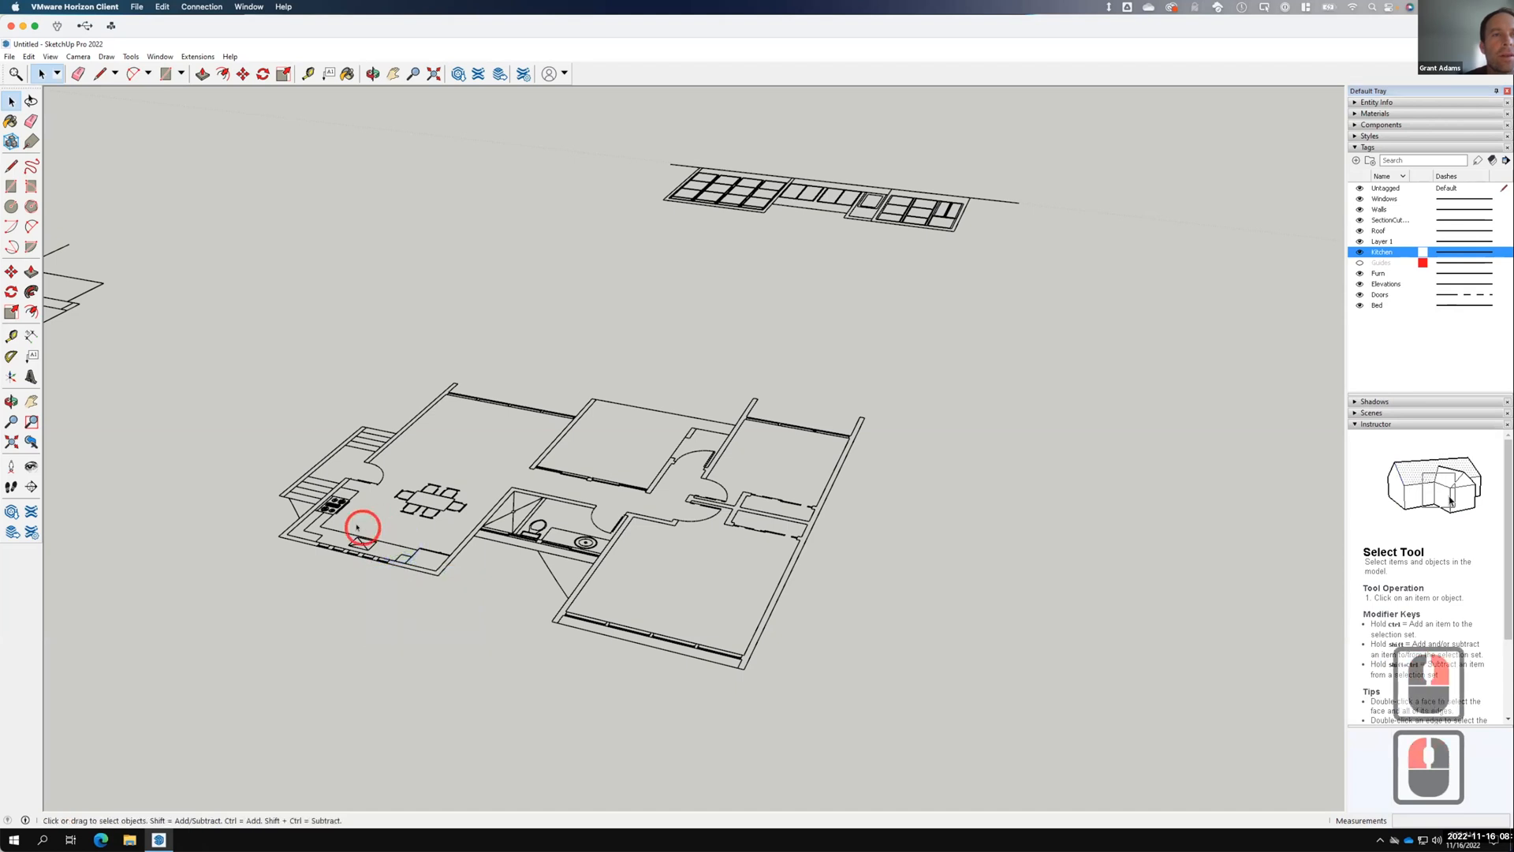
pyautogui.moveTo(365, 524); pyautogui.dragTo(624, 629, button='middle')
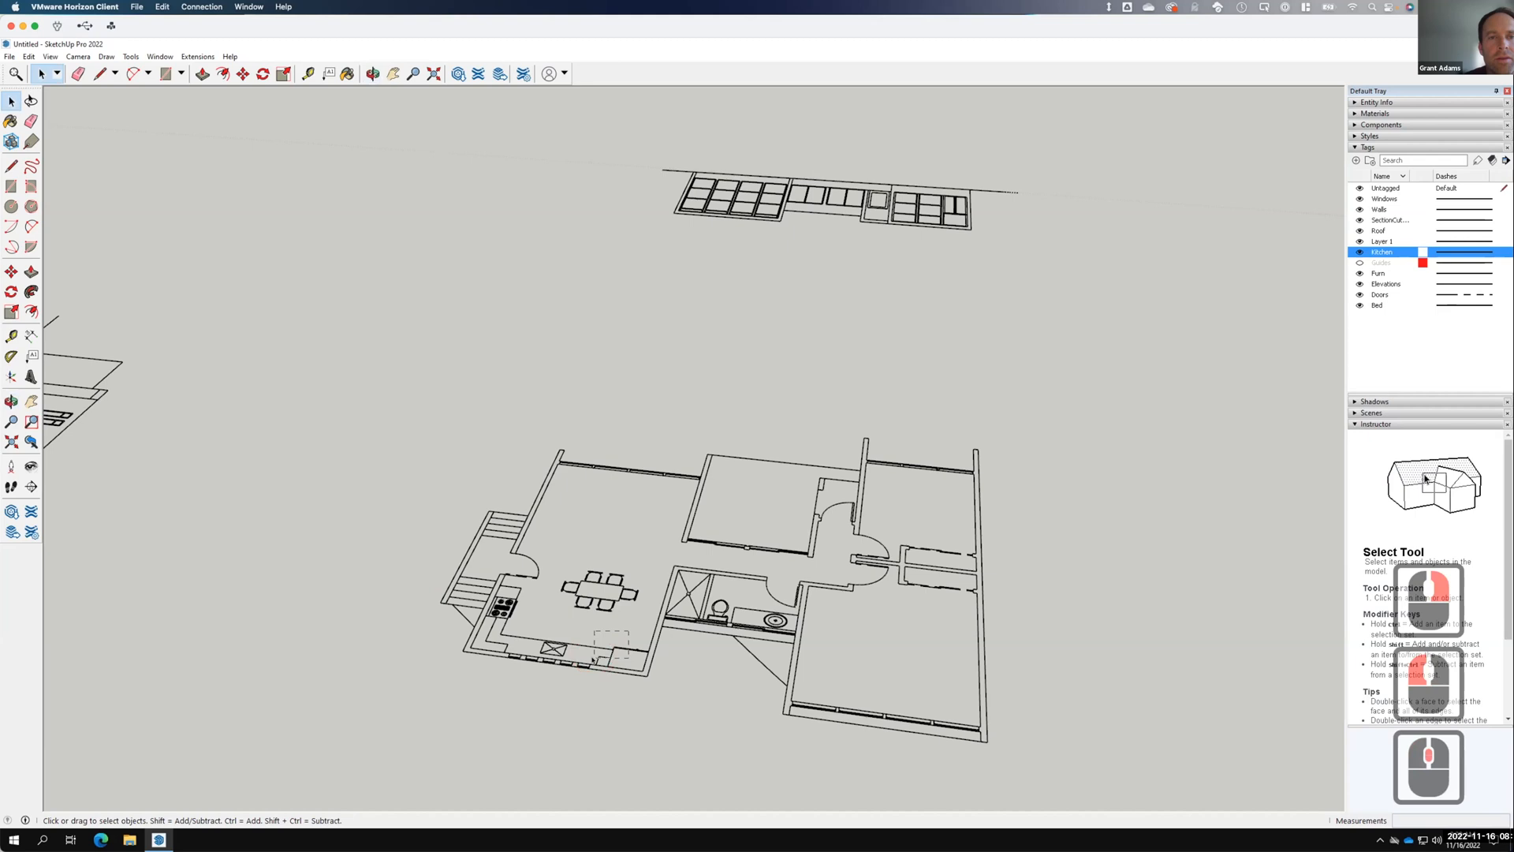
# Hide the kitchen counter lines and erase the small kitchen fixture.
pyautogui.click(593, 658)
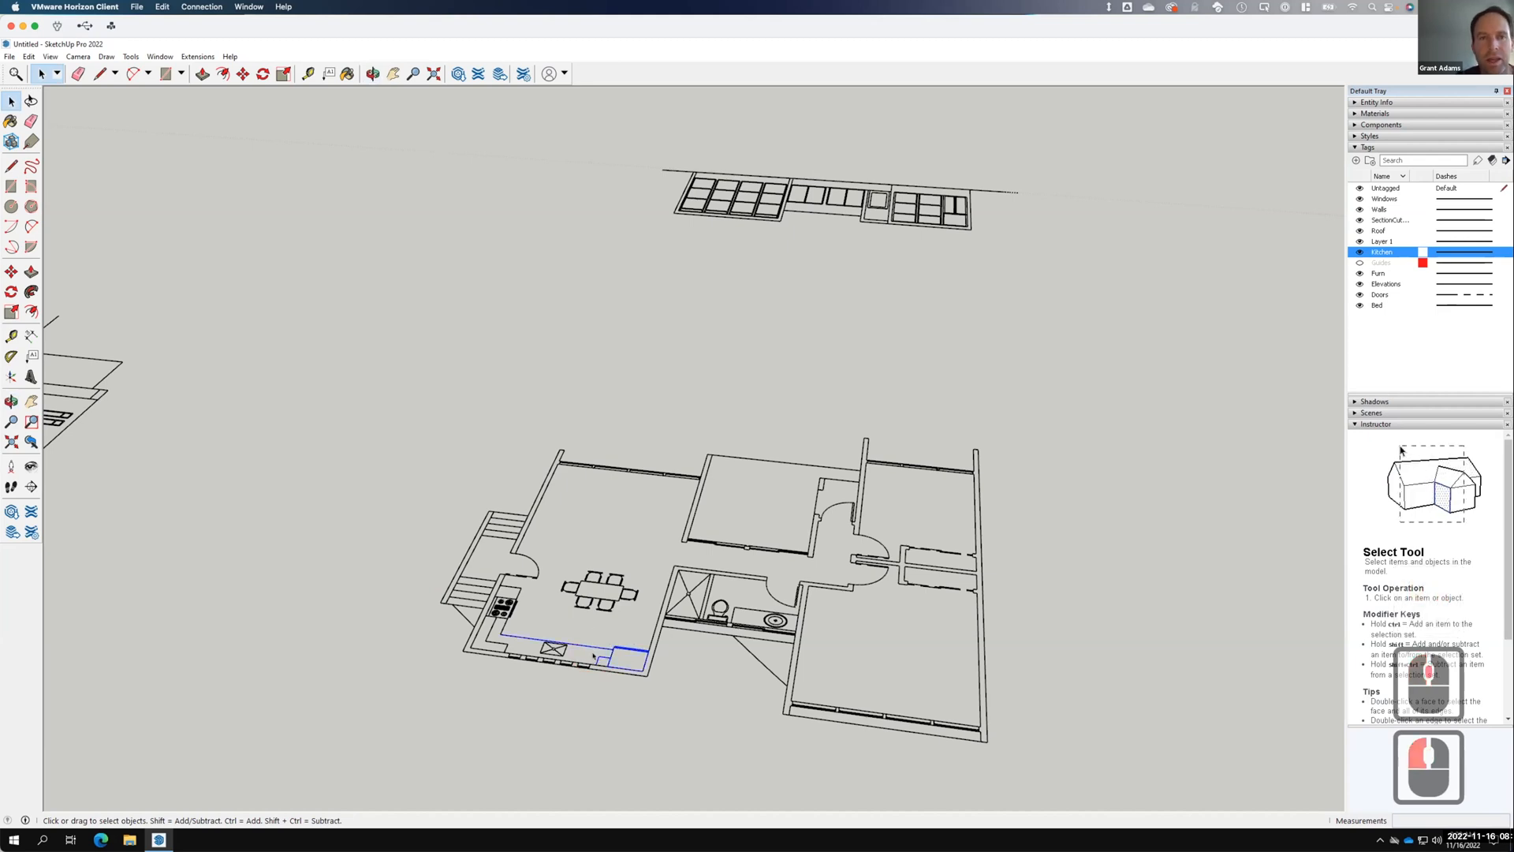
pyautogui.rightClick(611, 655)
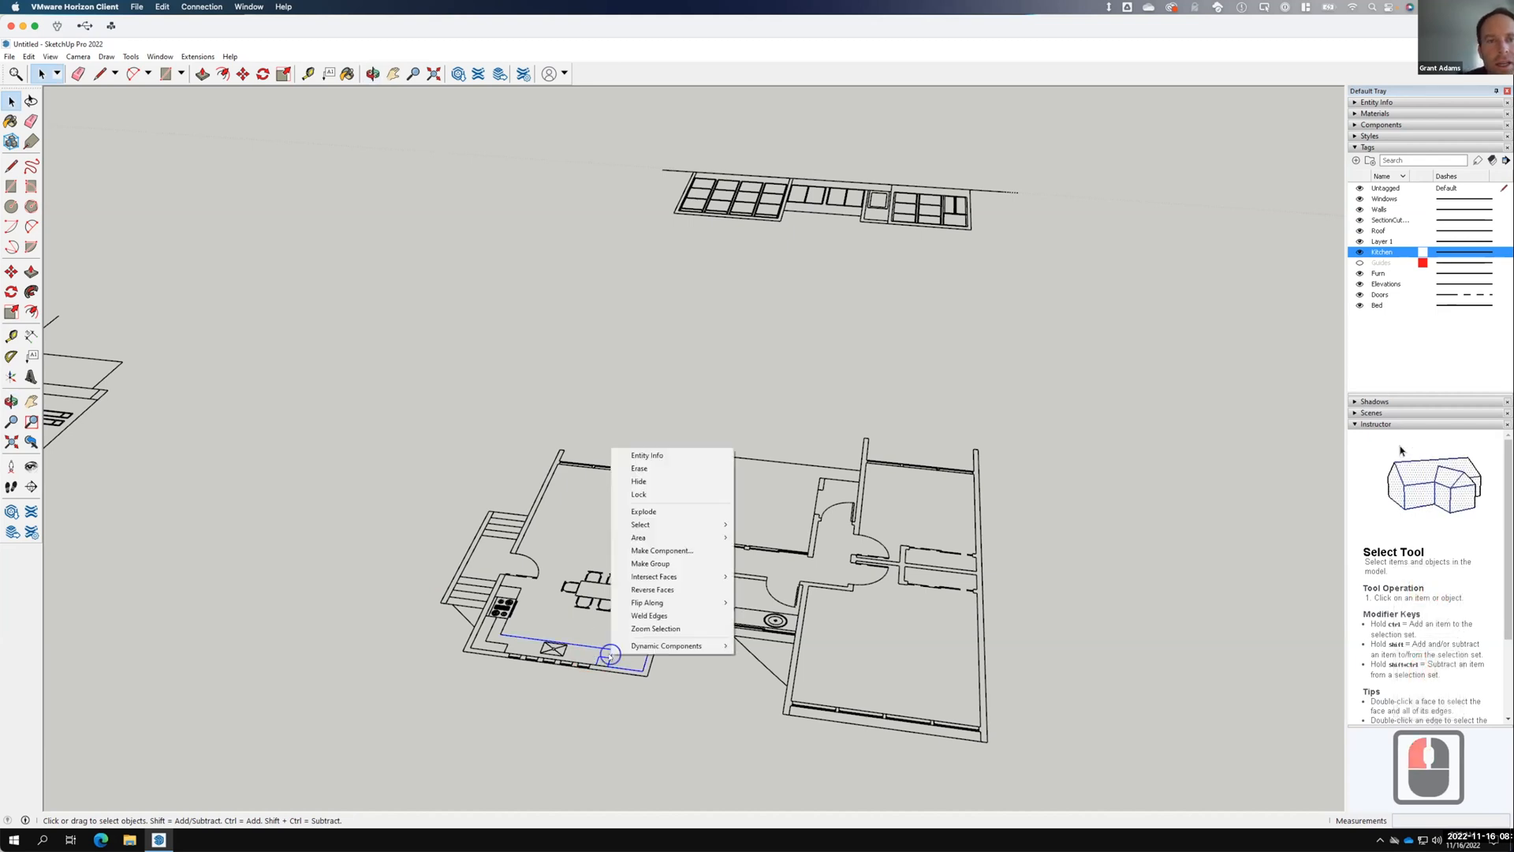
pyautogui.click(662, 480)
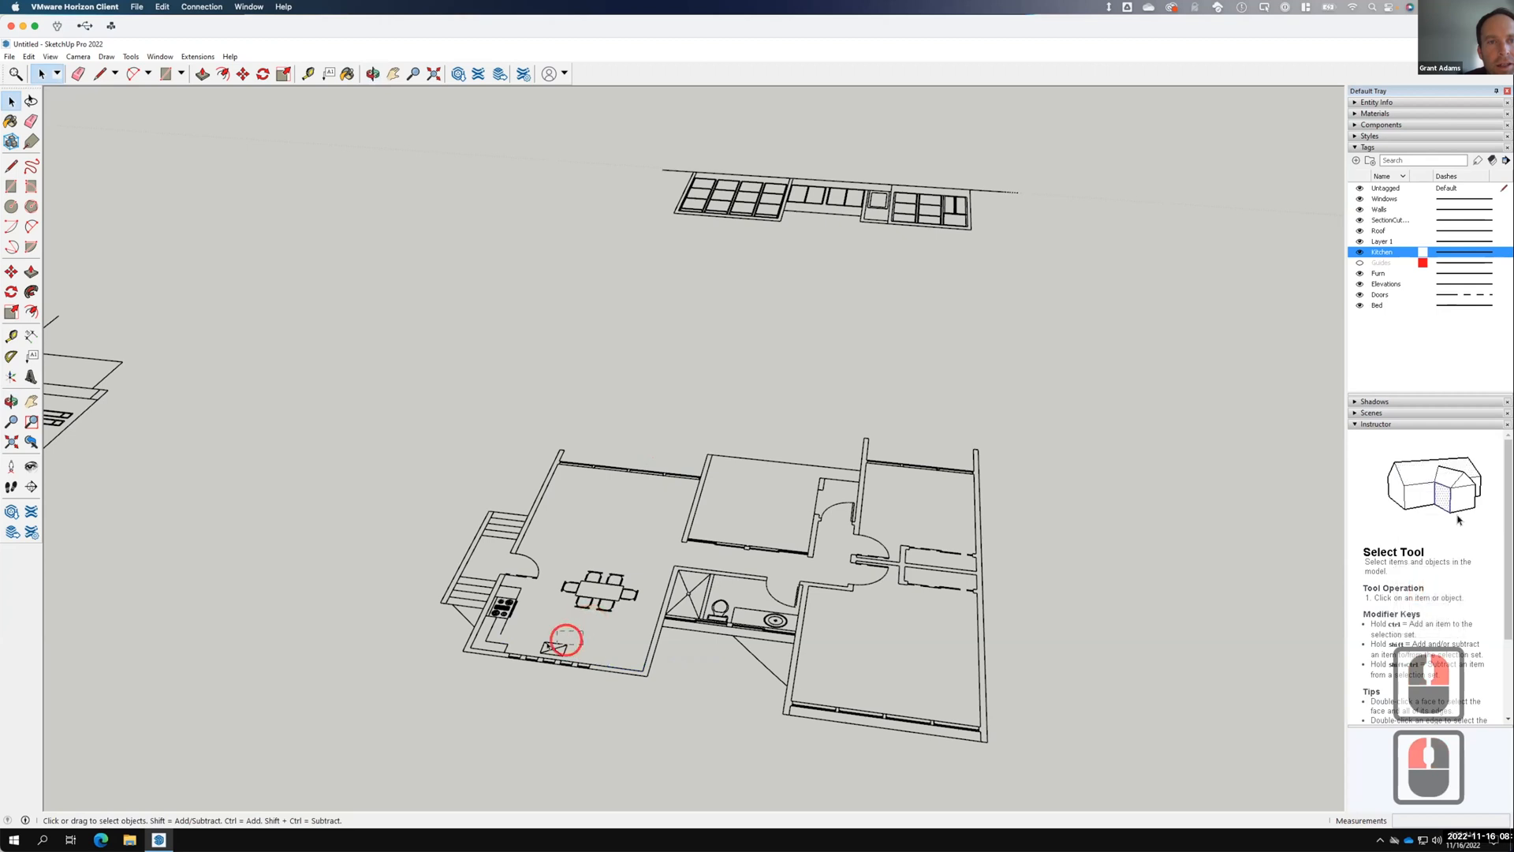
pyautogui.click(550, 651)
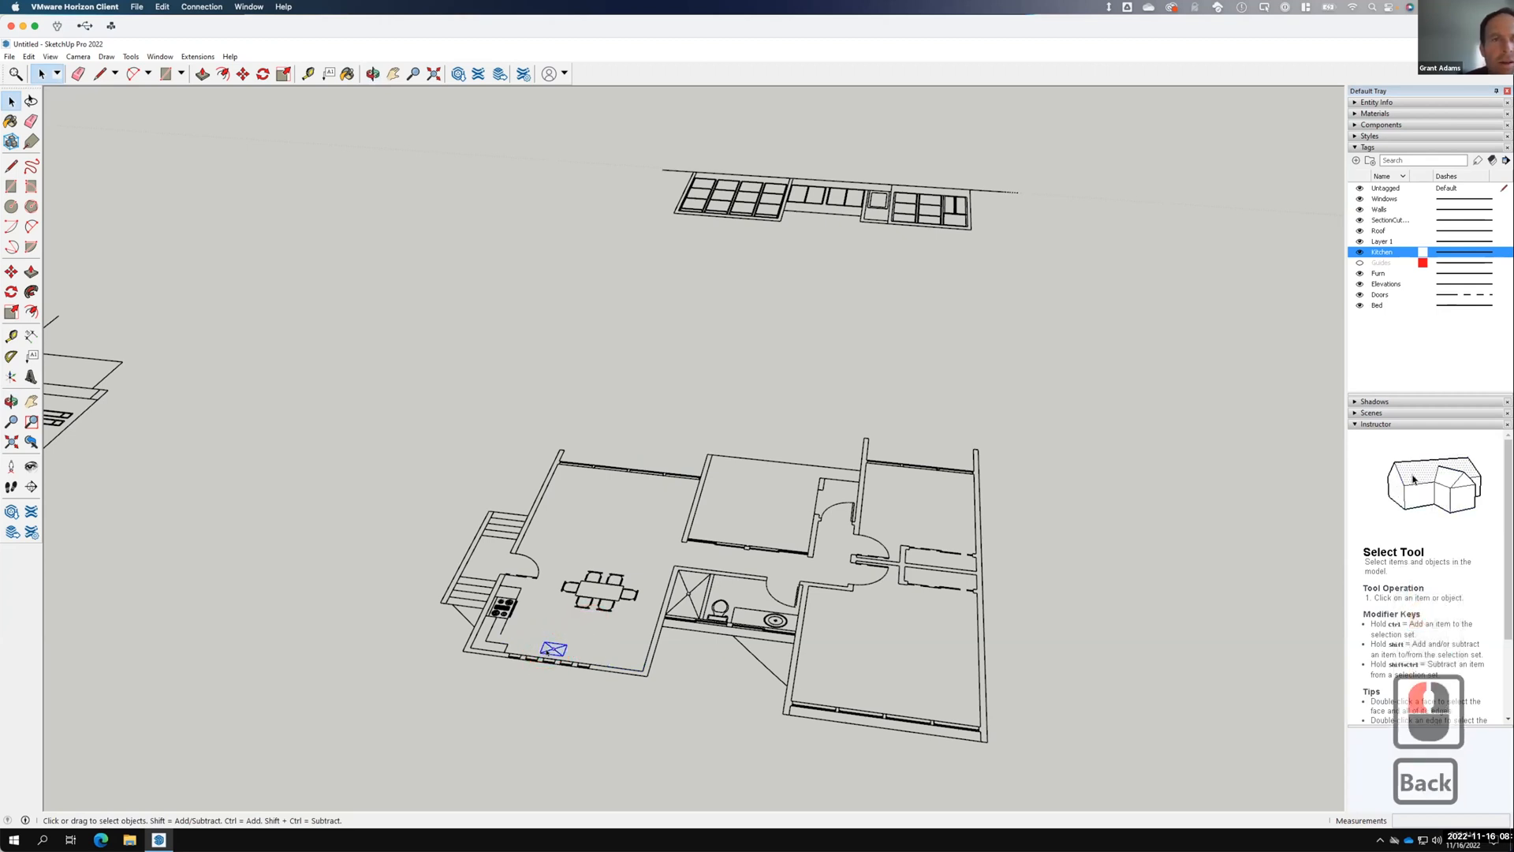
pyautogui.rightClick(550, 651)
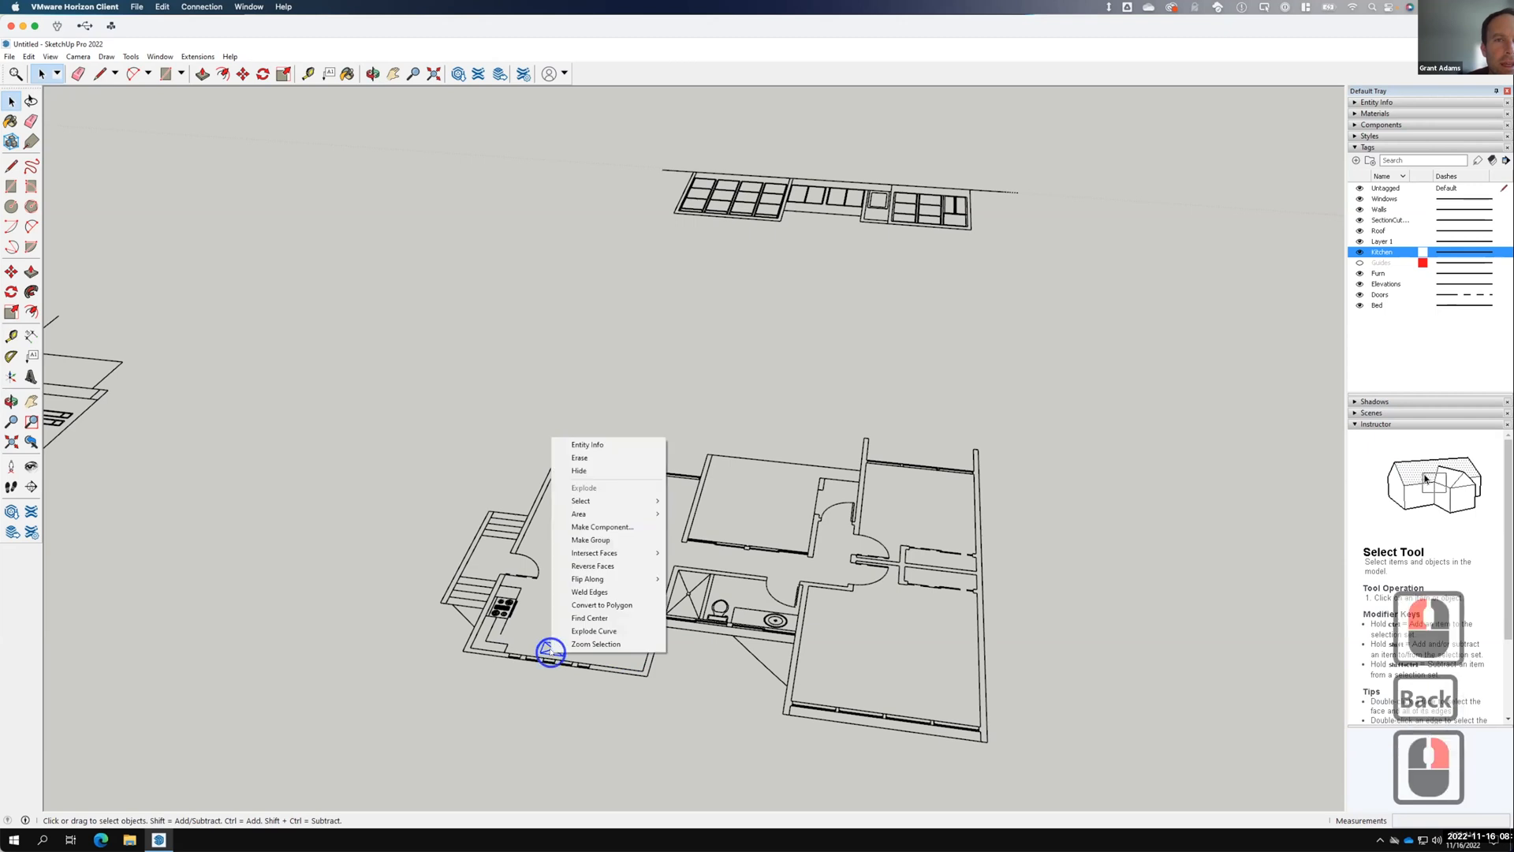
pyautogui.click(588, 458)
# Erase the stove and counter linework in the kitchen.
pyautogui.scroll(10, 520, 646)
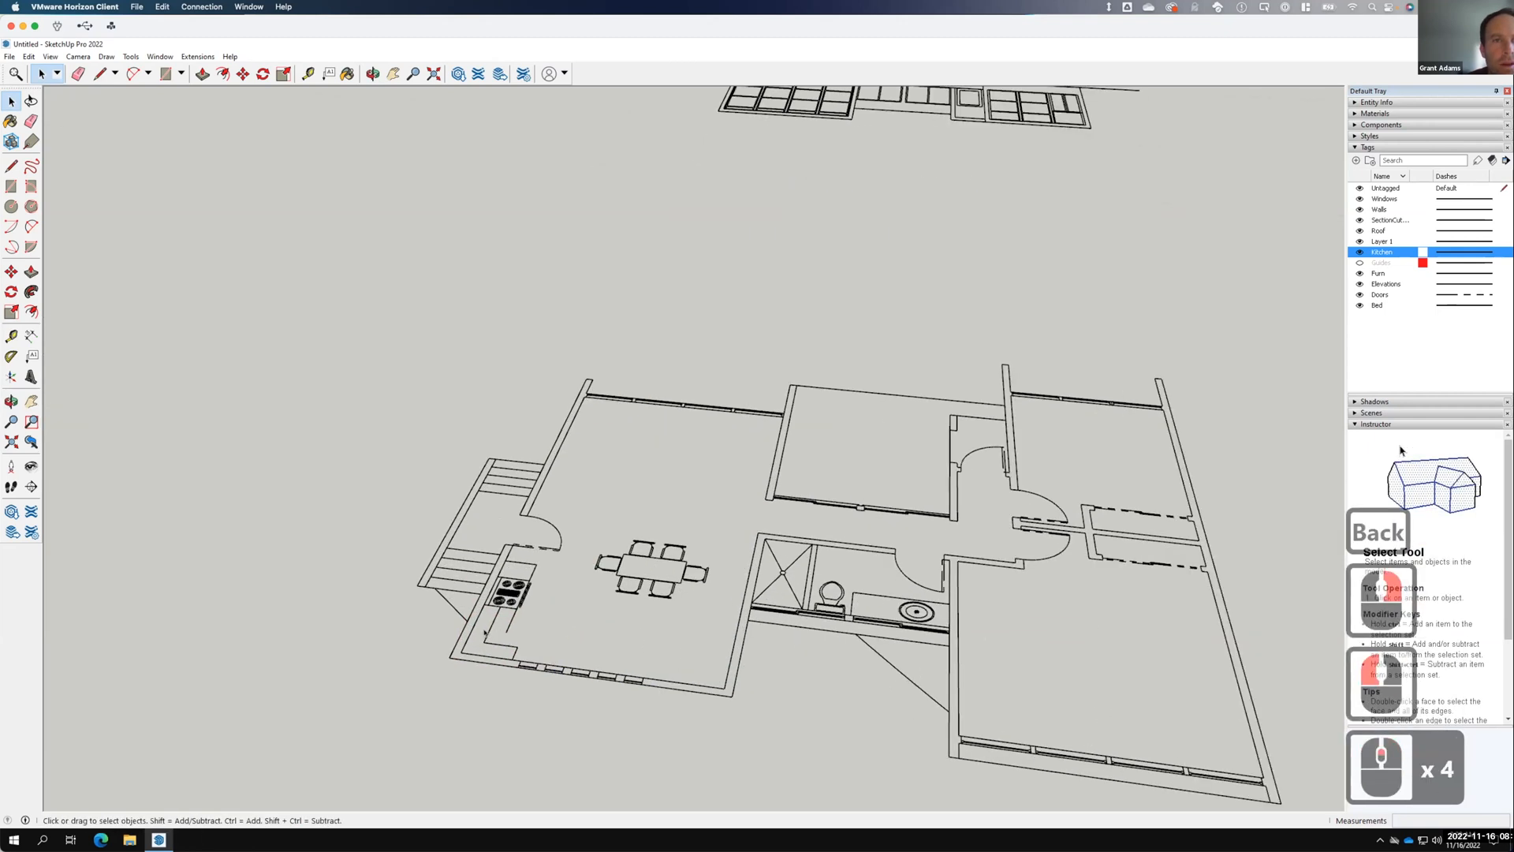
pyautogui.scroll(1, 533, 652)
pyautogui.moveTo(575, 670)
pyautogui.mouseDown()
pyautogui.moveTo(507, 561)
pyautogui.moveTo(492, 570)
pyautogui.mouseUp()
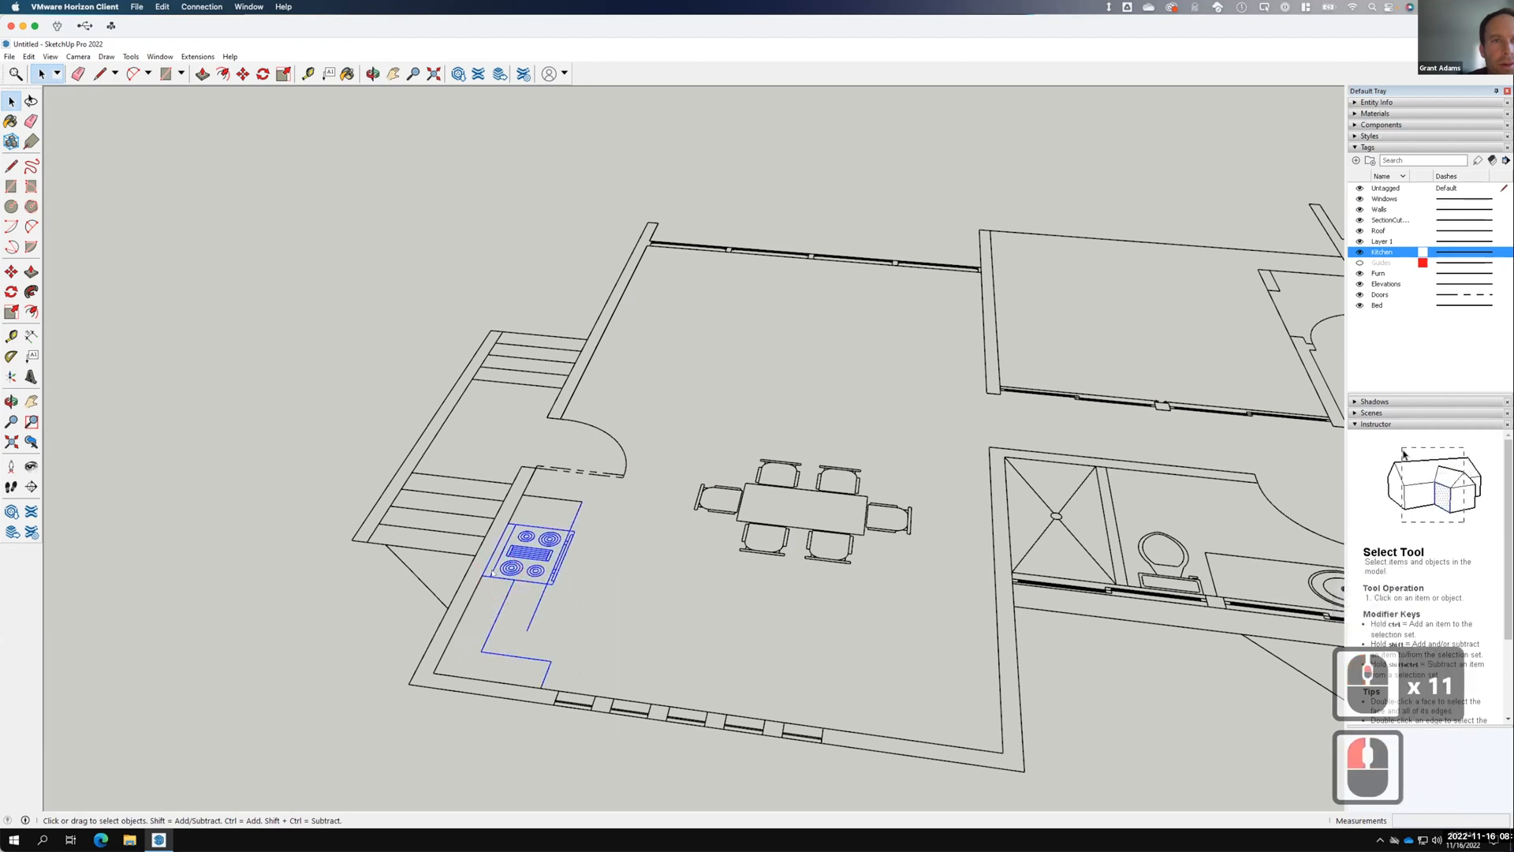
pyautogui.rightClick(495, 572)
pyautogui.click(534, 594)
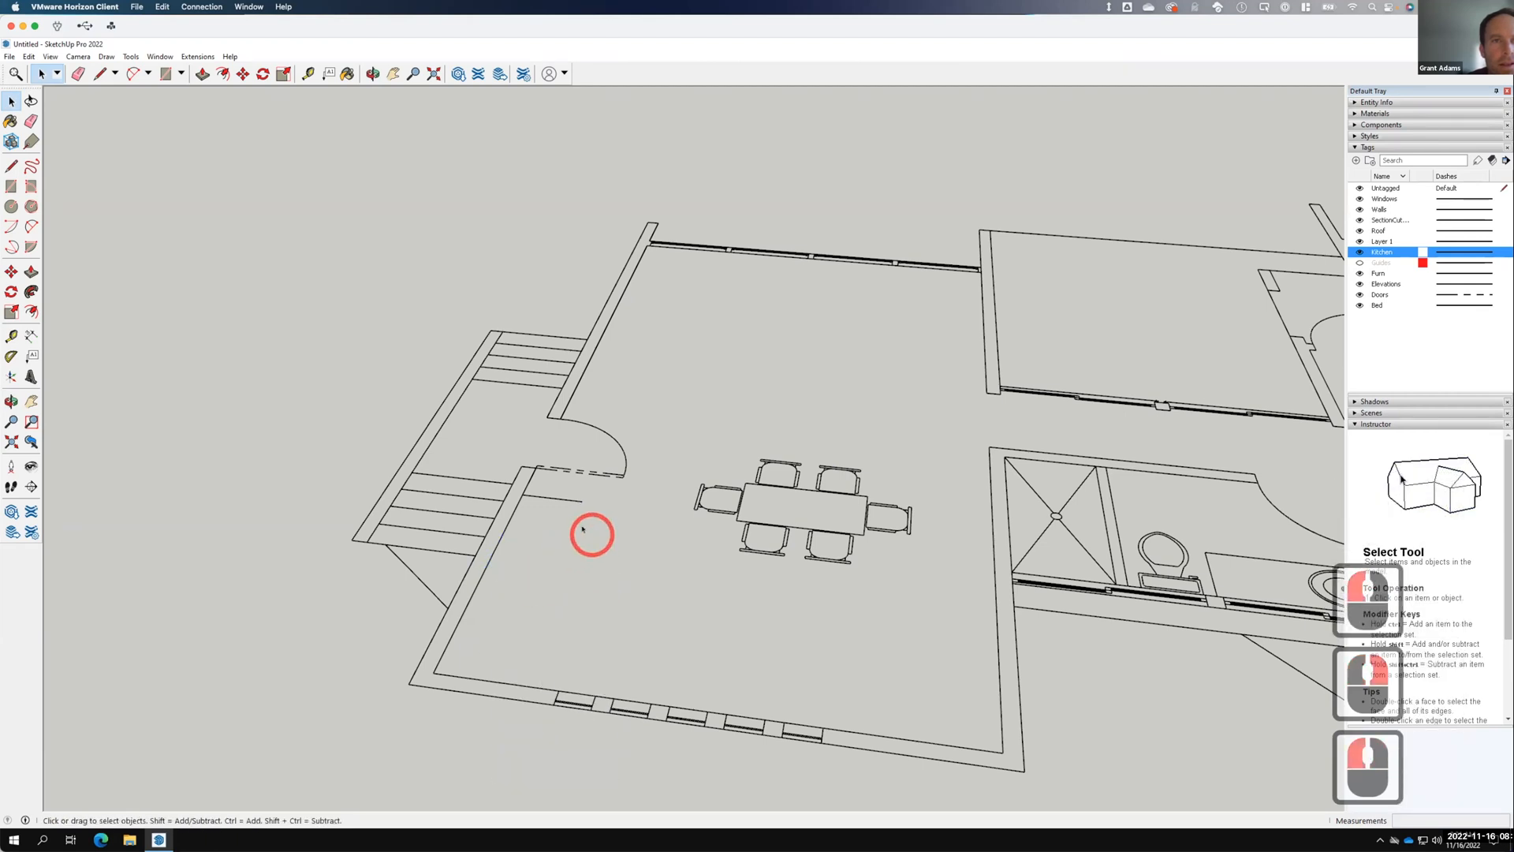
# Erase the leftover edge by the doorway, then toggle Kitchen off and on to check.
pyautogui.click(552, 499)
pyautogui.rightClick(551, 498)
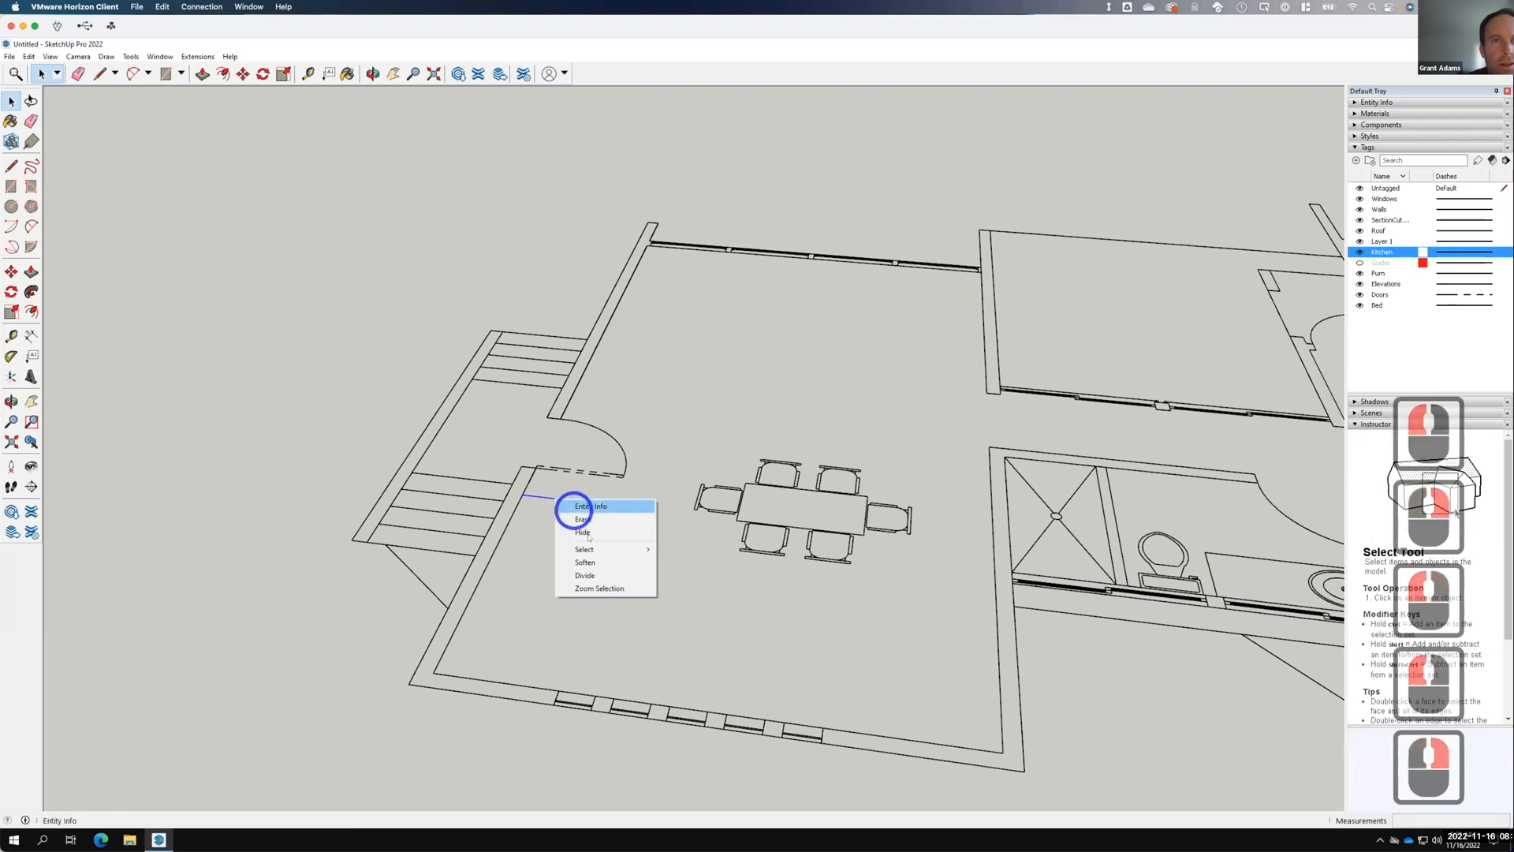
pyautogui.click(583, 525)
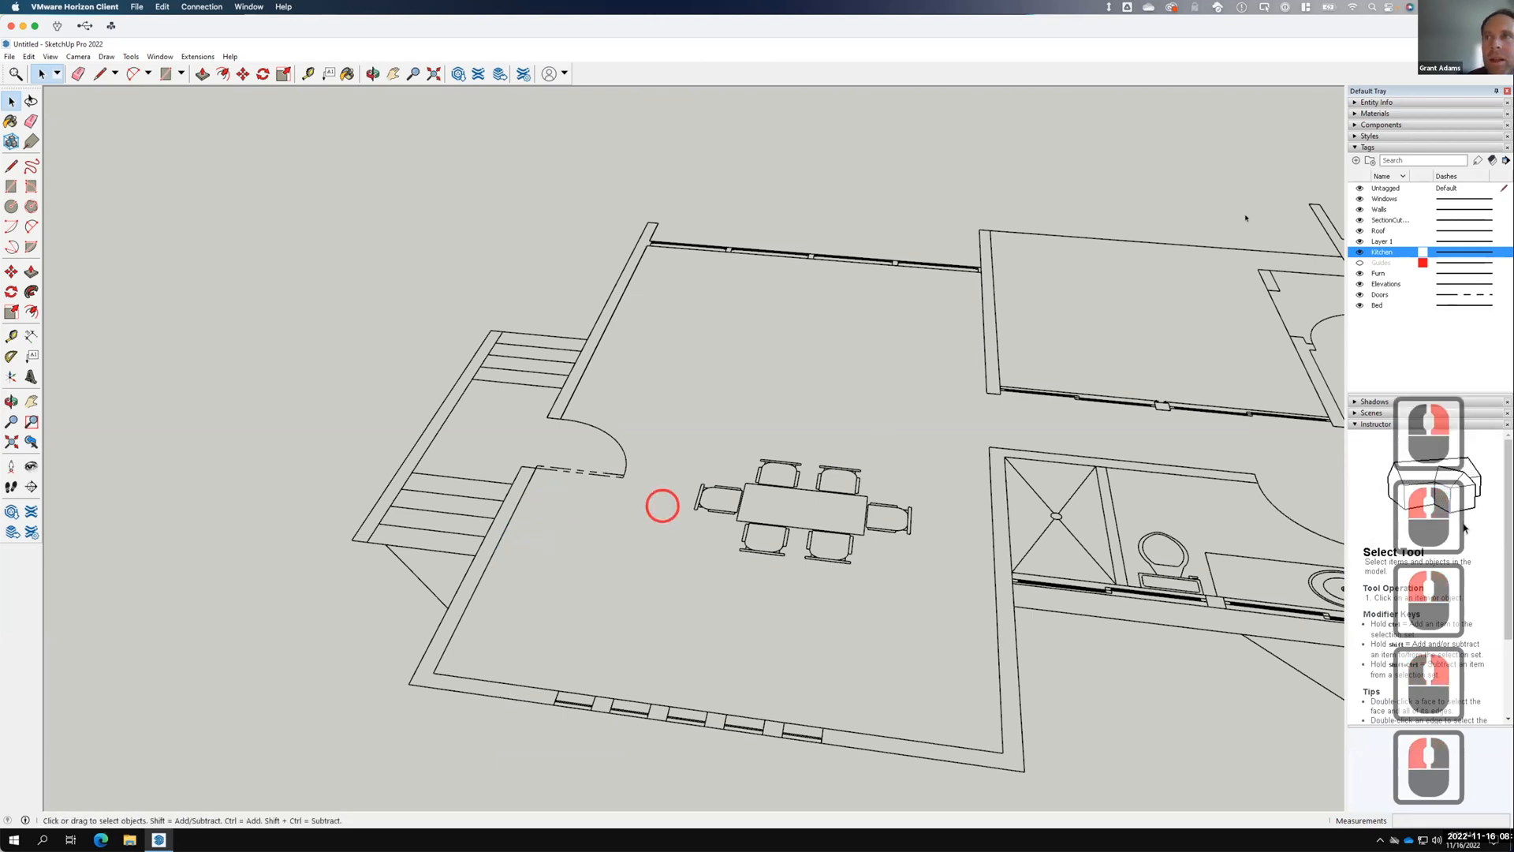
pyautogui.click(1360, 252)
pyautogui.click(1360, 252)
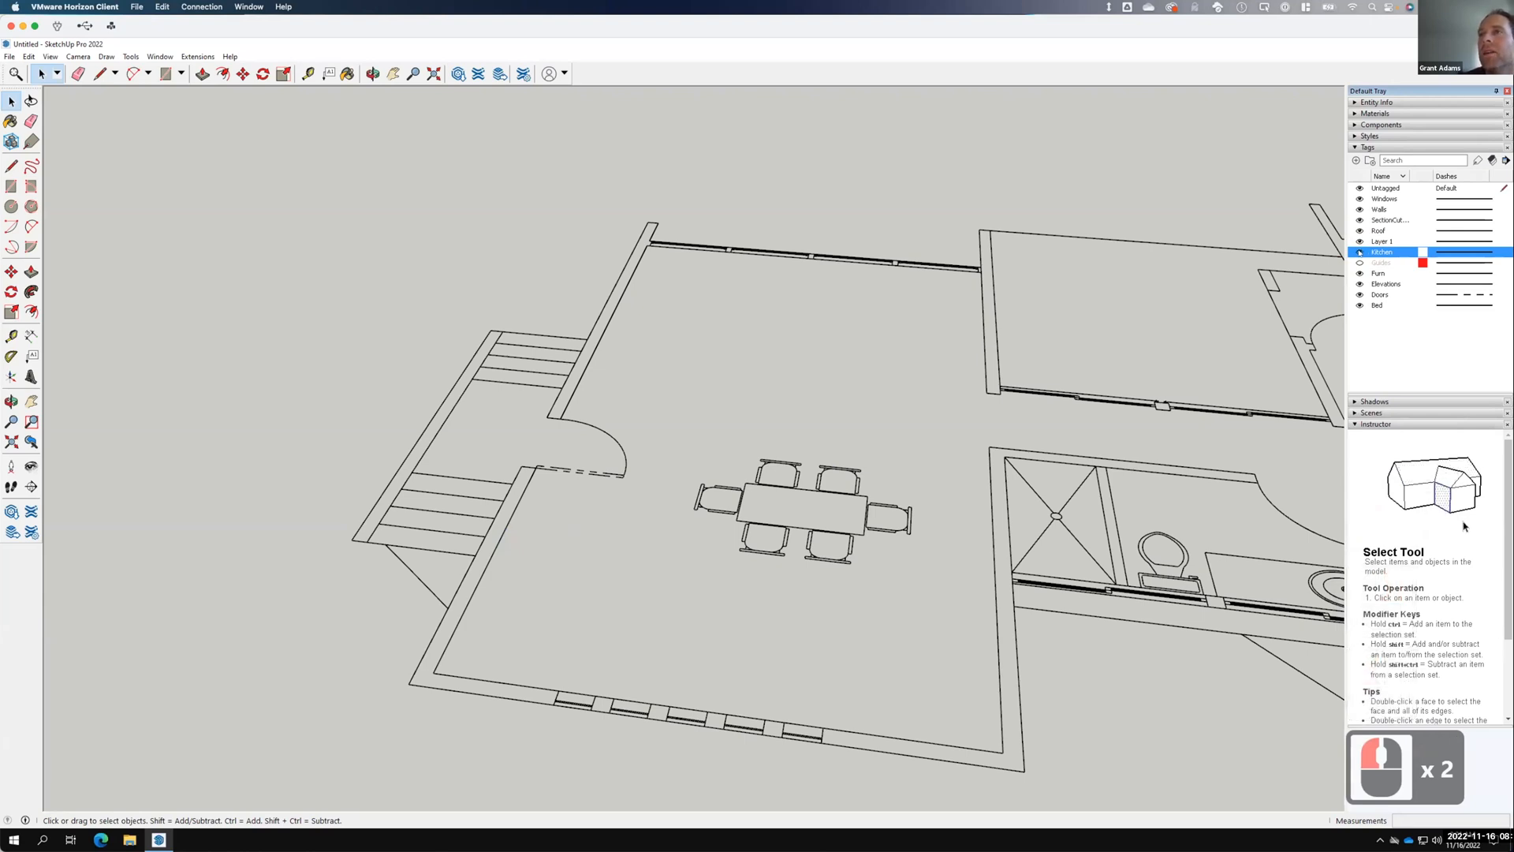
# Delete the Kitchen tag, reassigning its contents to the Walls tag.
pyautogui.rightClick(1377, 253)
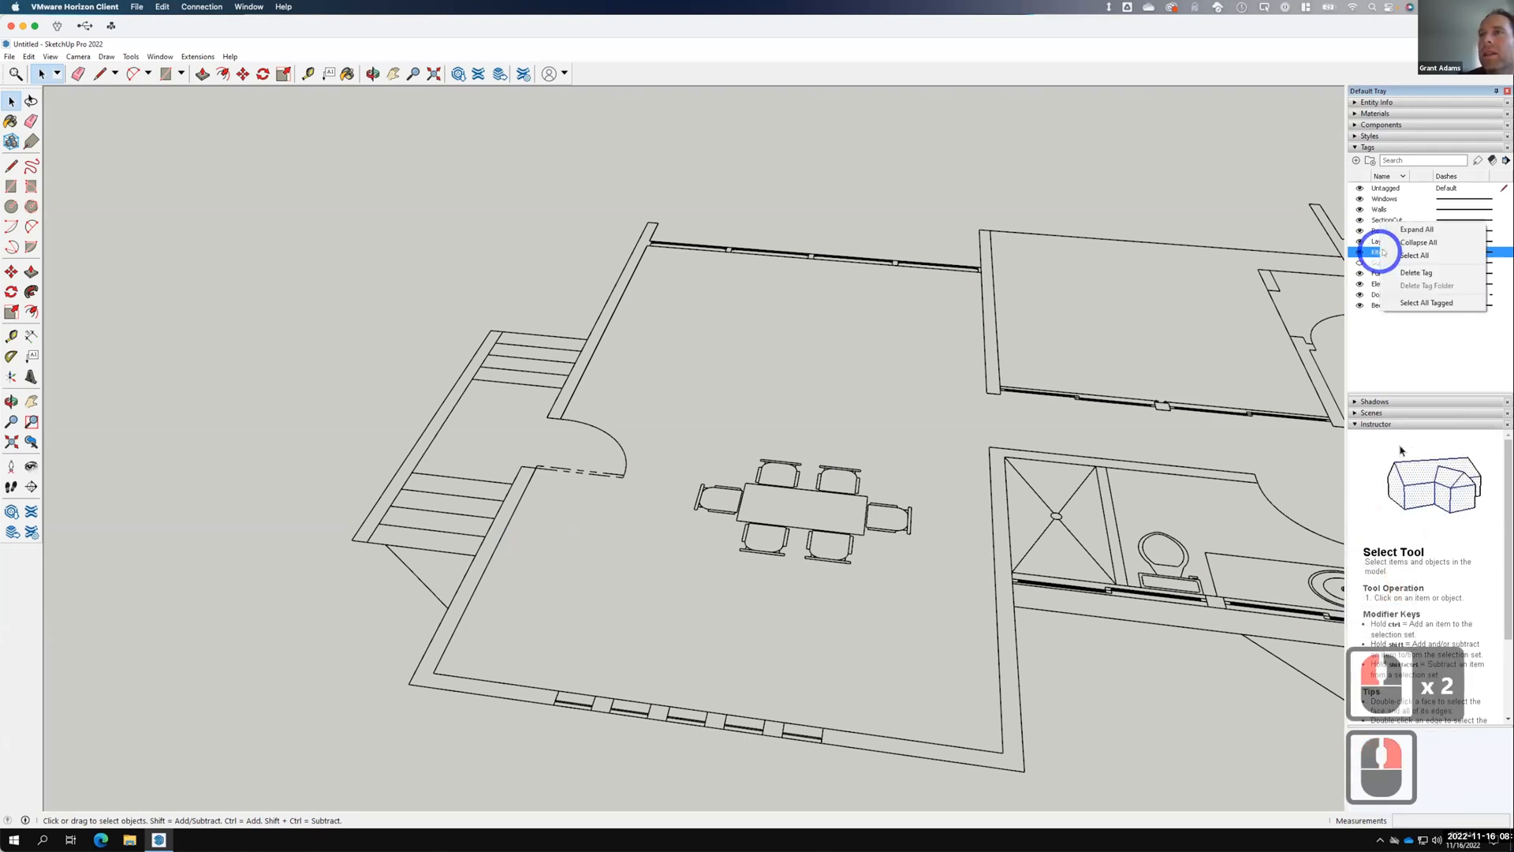
pyautogui.click(1411, 272)
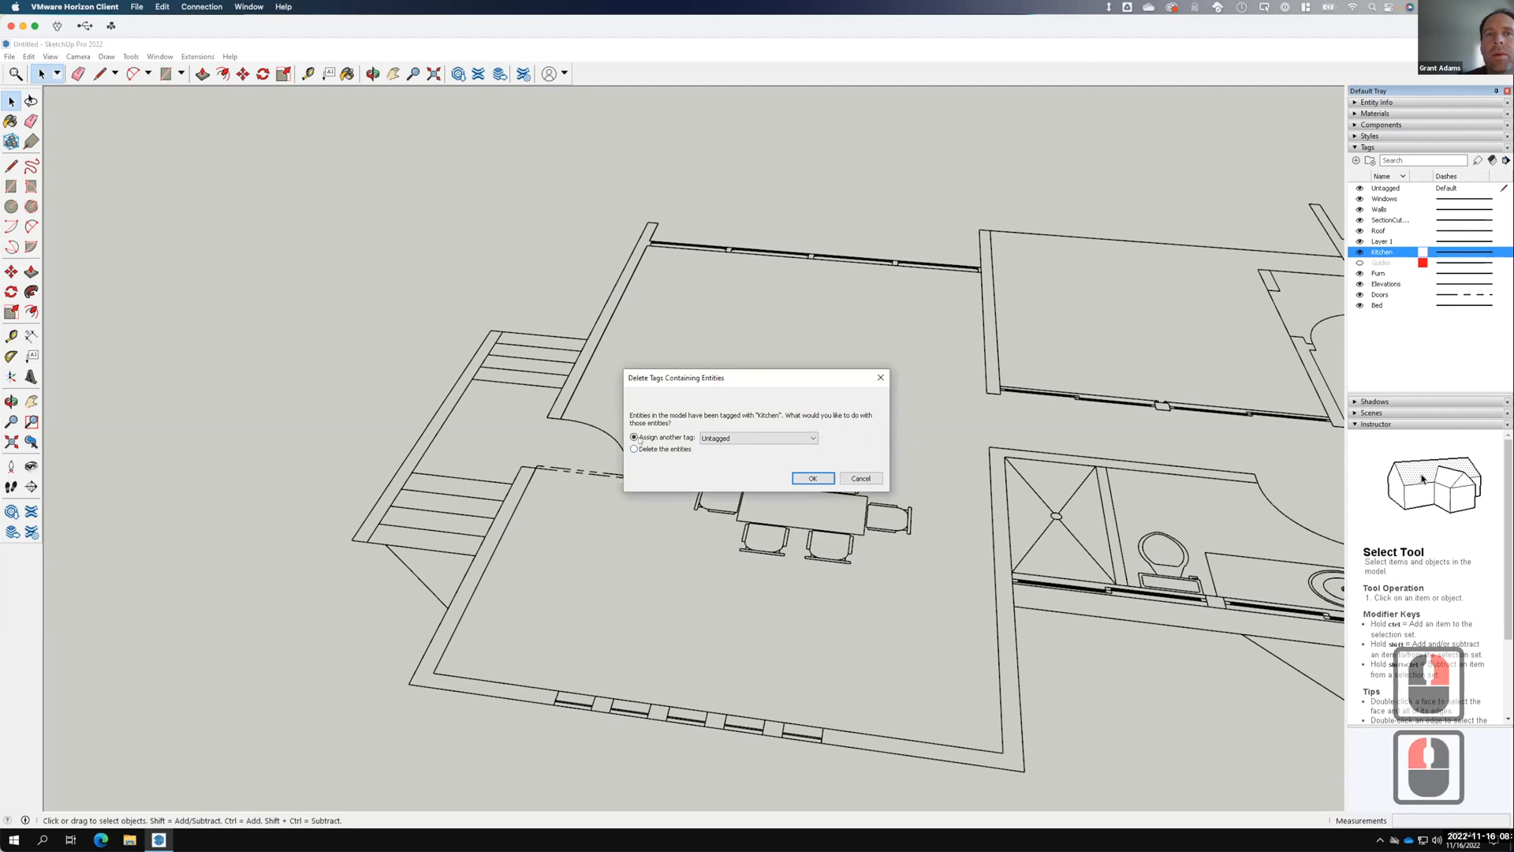
pyautogui.click(714, 439)
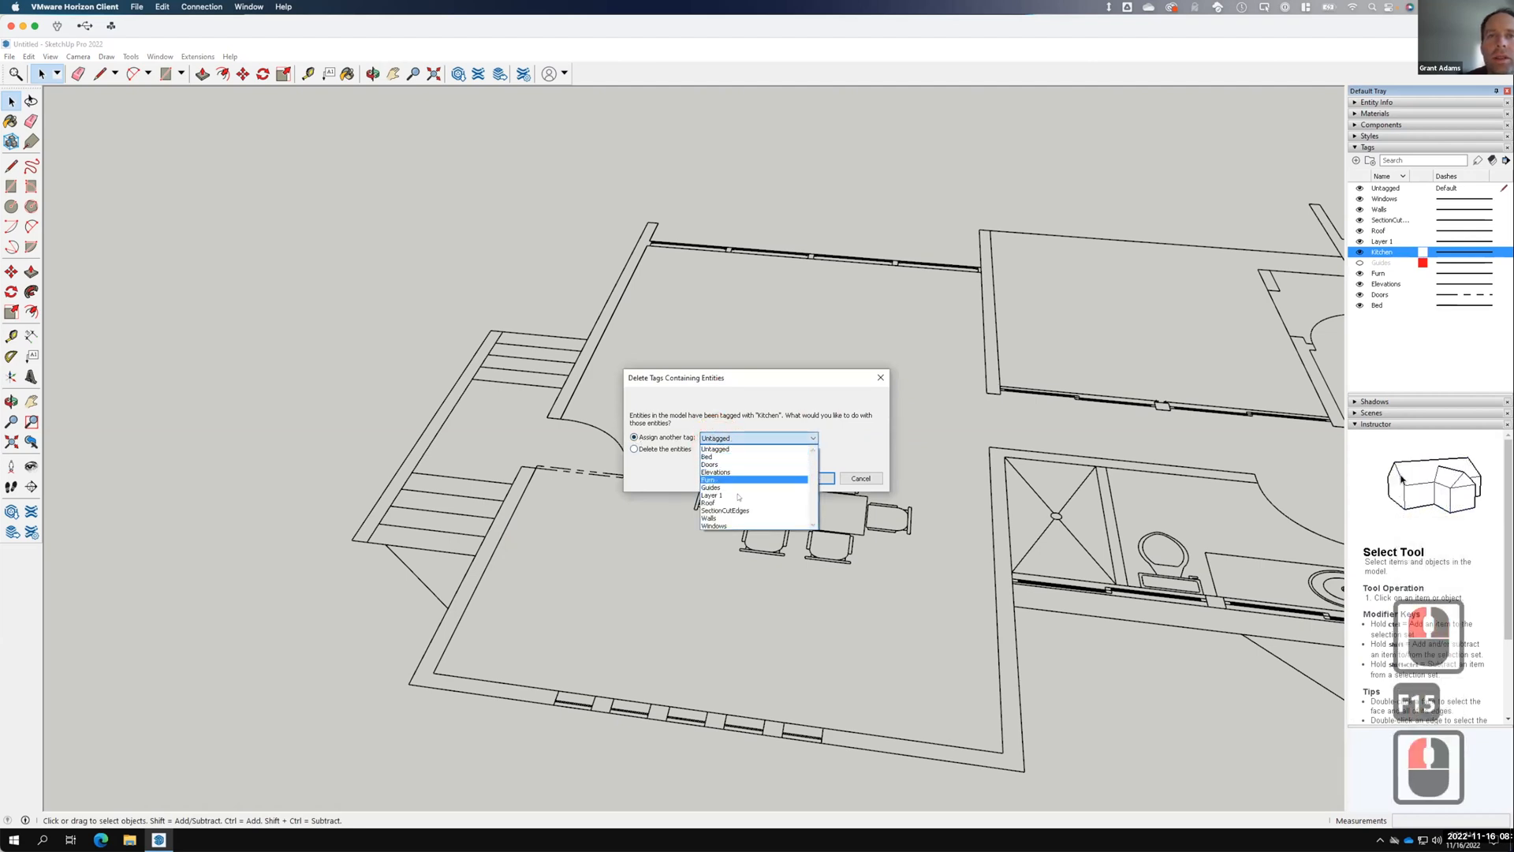
pyautogui.click(725, 518)
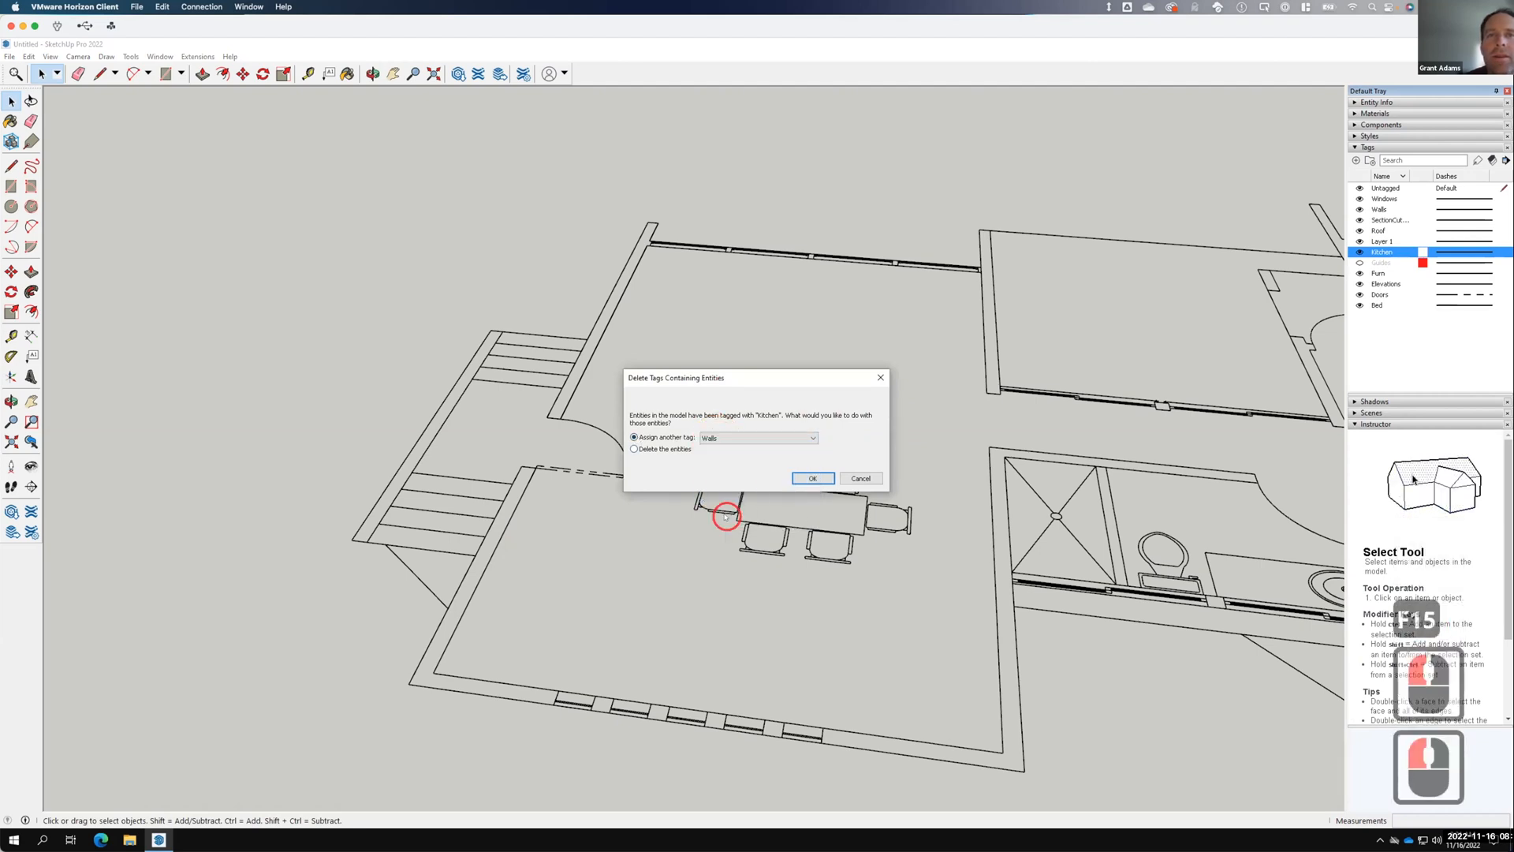
pyautogui.click(817, 477)
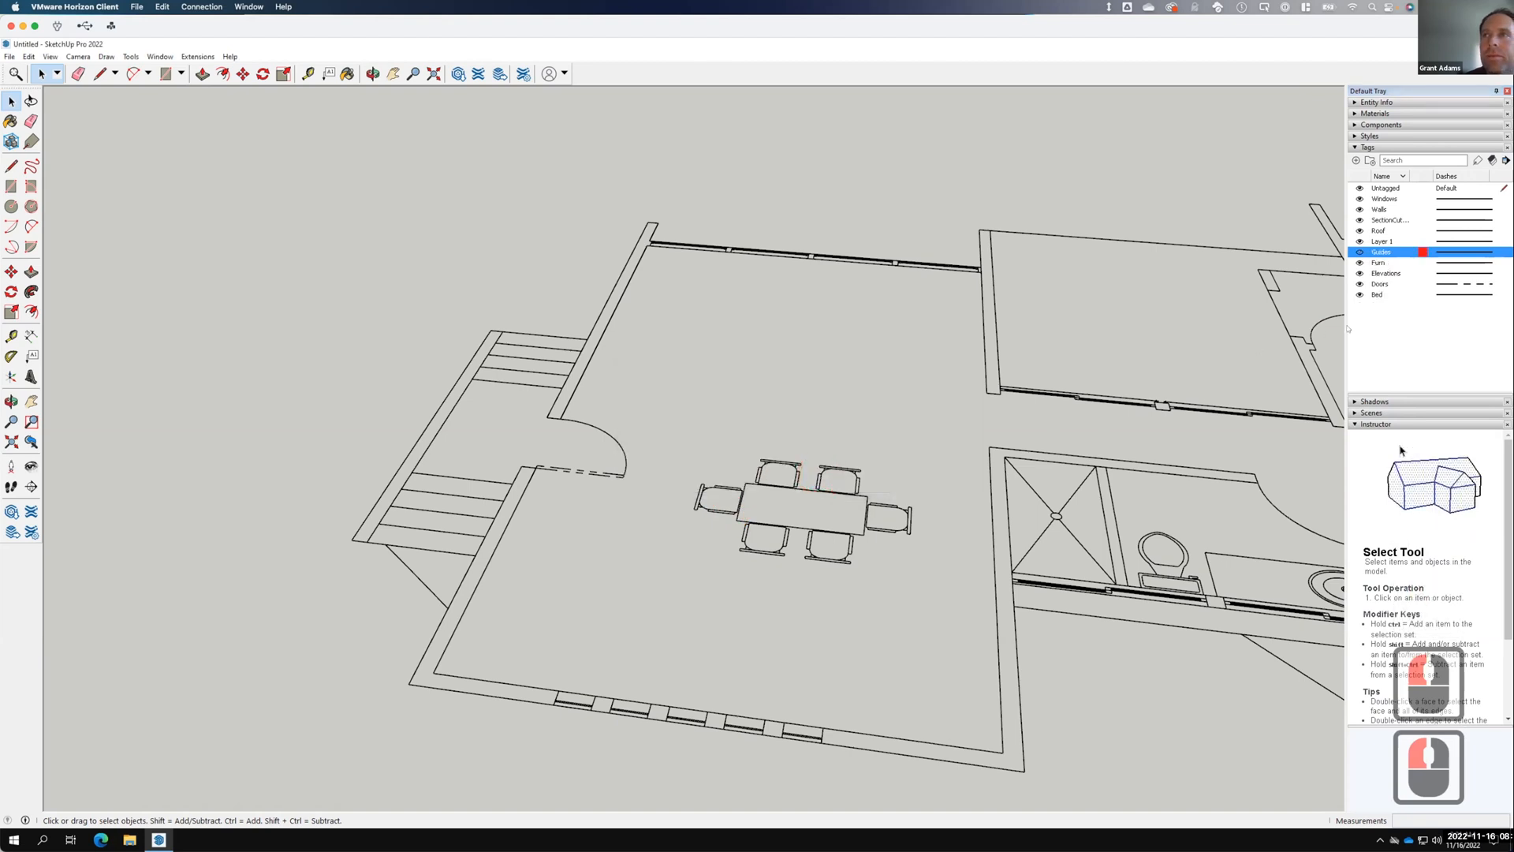
pyautogui.click(1359, 209)
pyautogui.click(1359, 209)
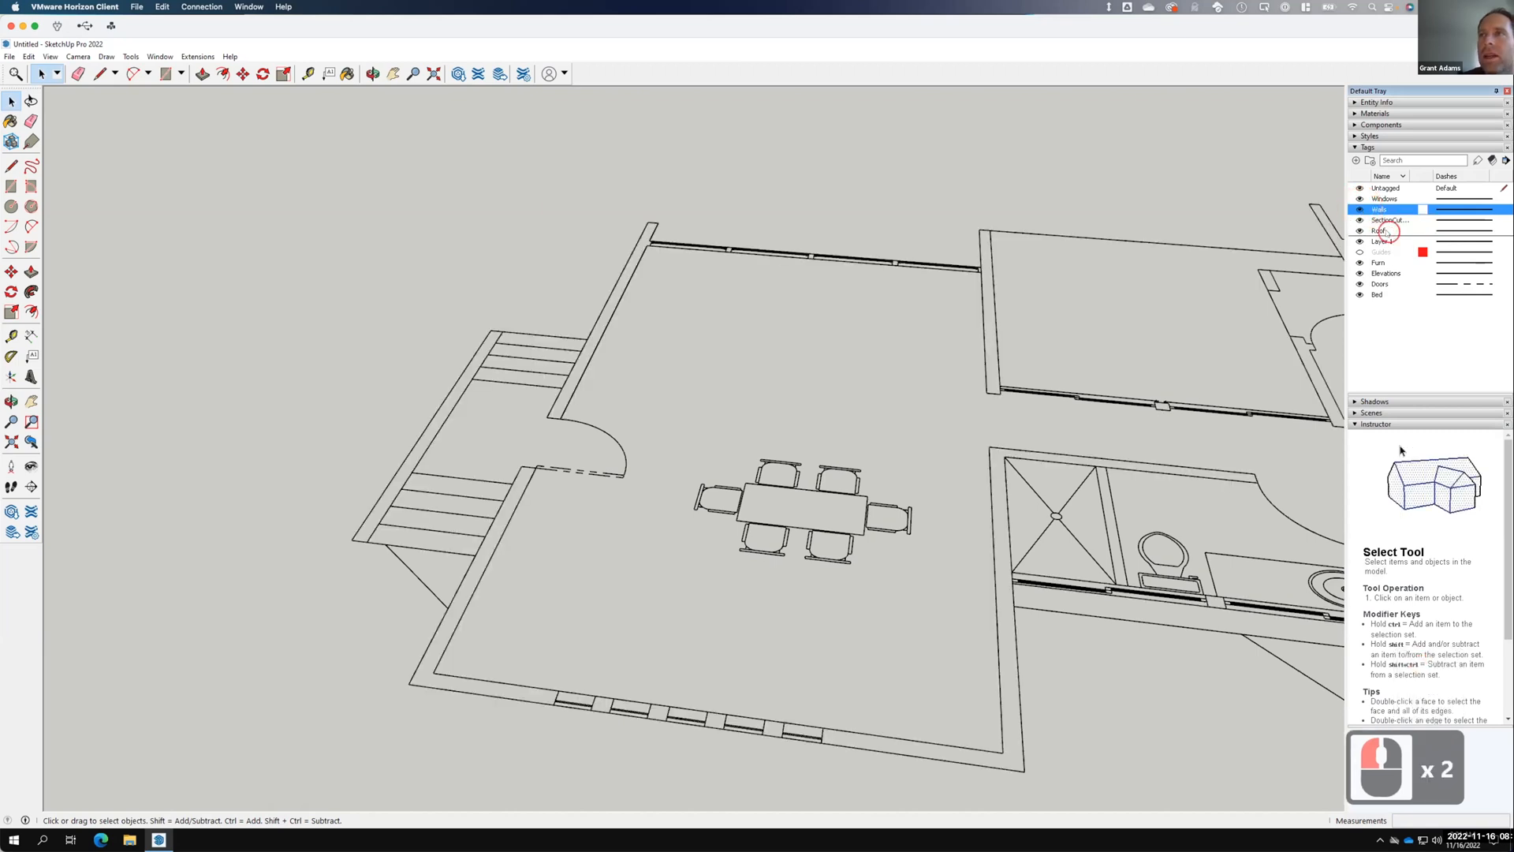
# Delete the Roof tag, choosing to delete its tagged geometry as well.
pyautogui.click(1388, 231)
pyautogui.click(1359, 231)
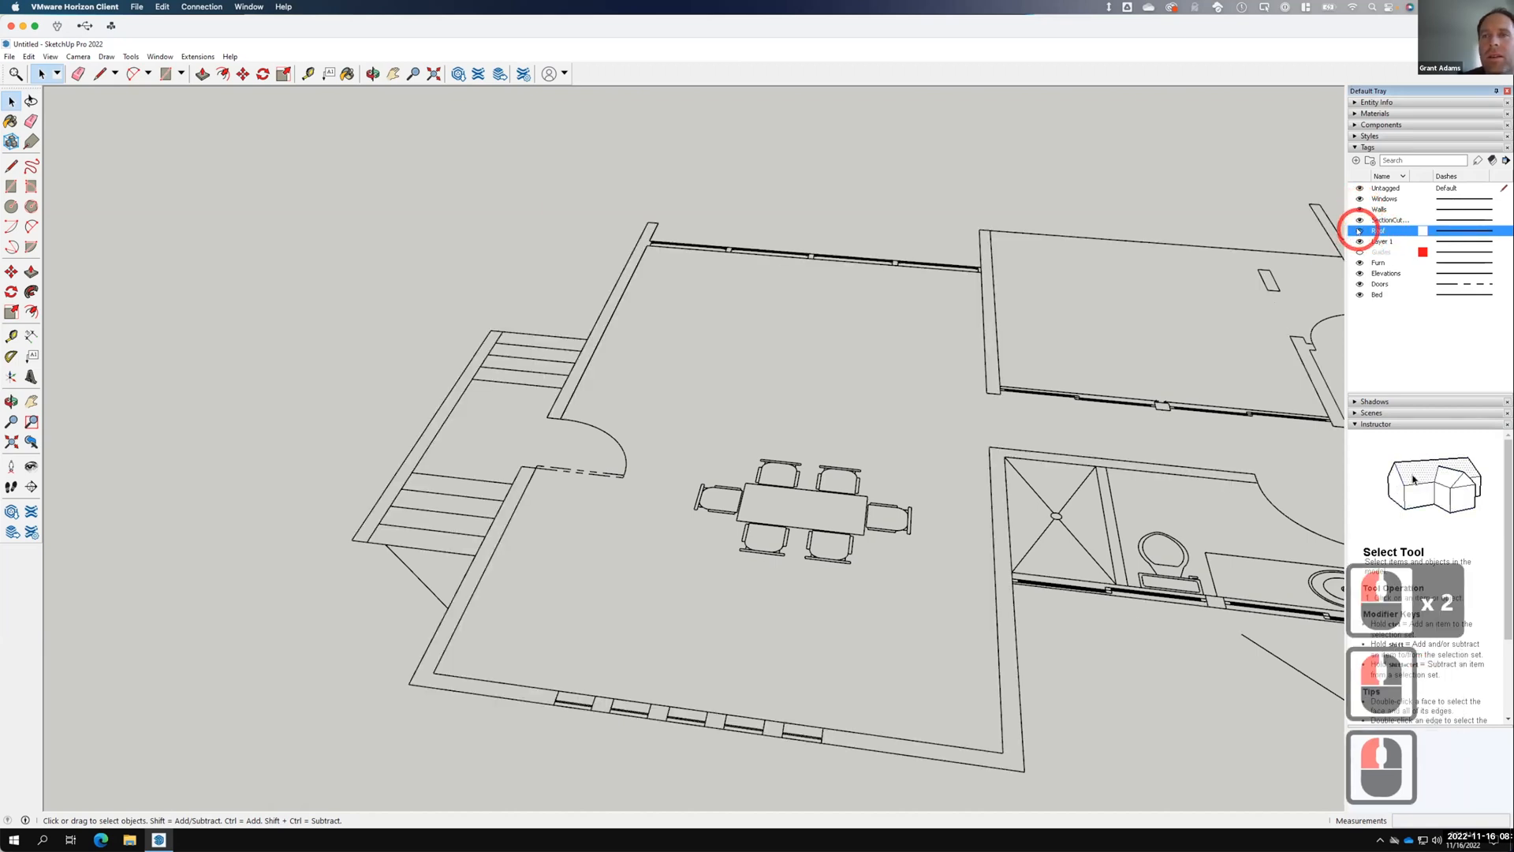
pyautogui.click(1359, 231)
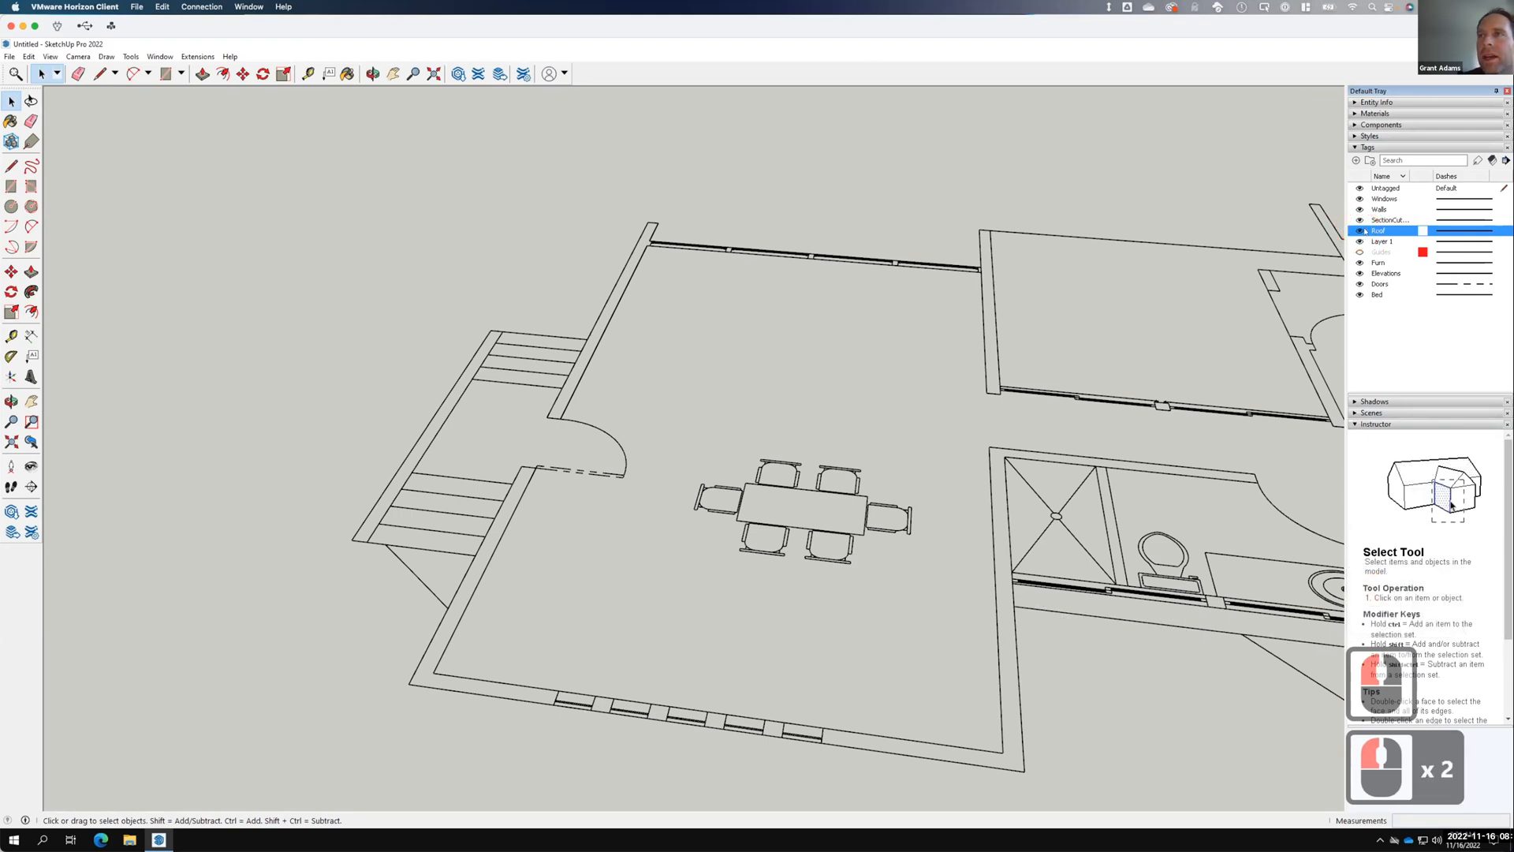
pyautogui.rightClick(1366, 231)
pyautogui.click(1393, 253)
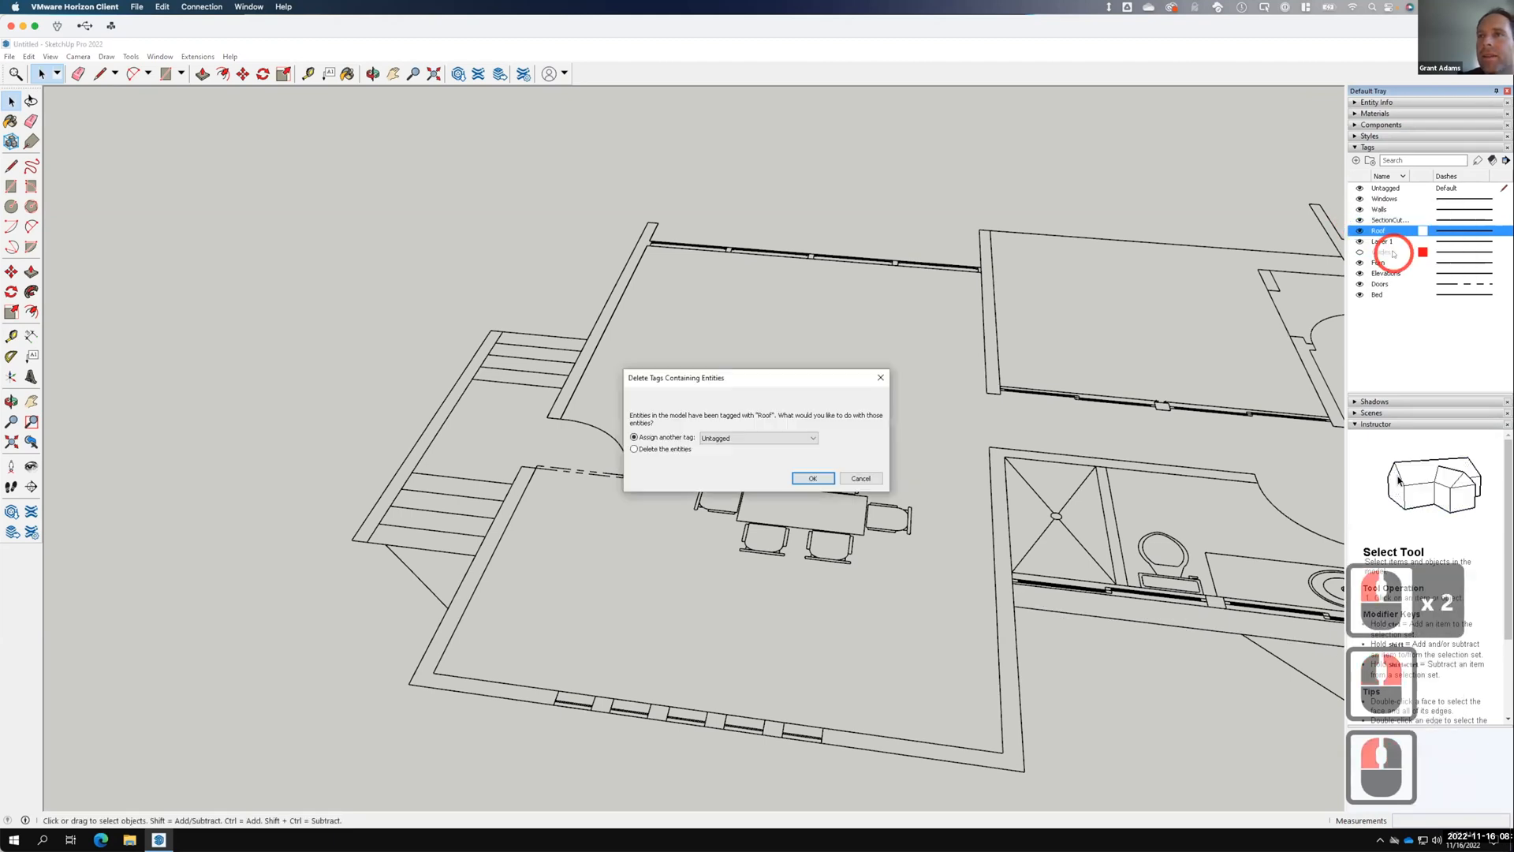
pyautogui.click(635, 448)
pyautogui.click(812, 478)
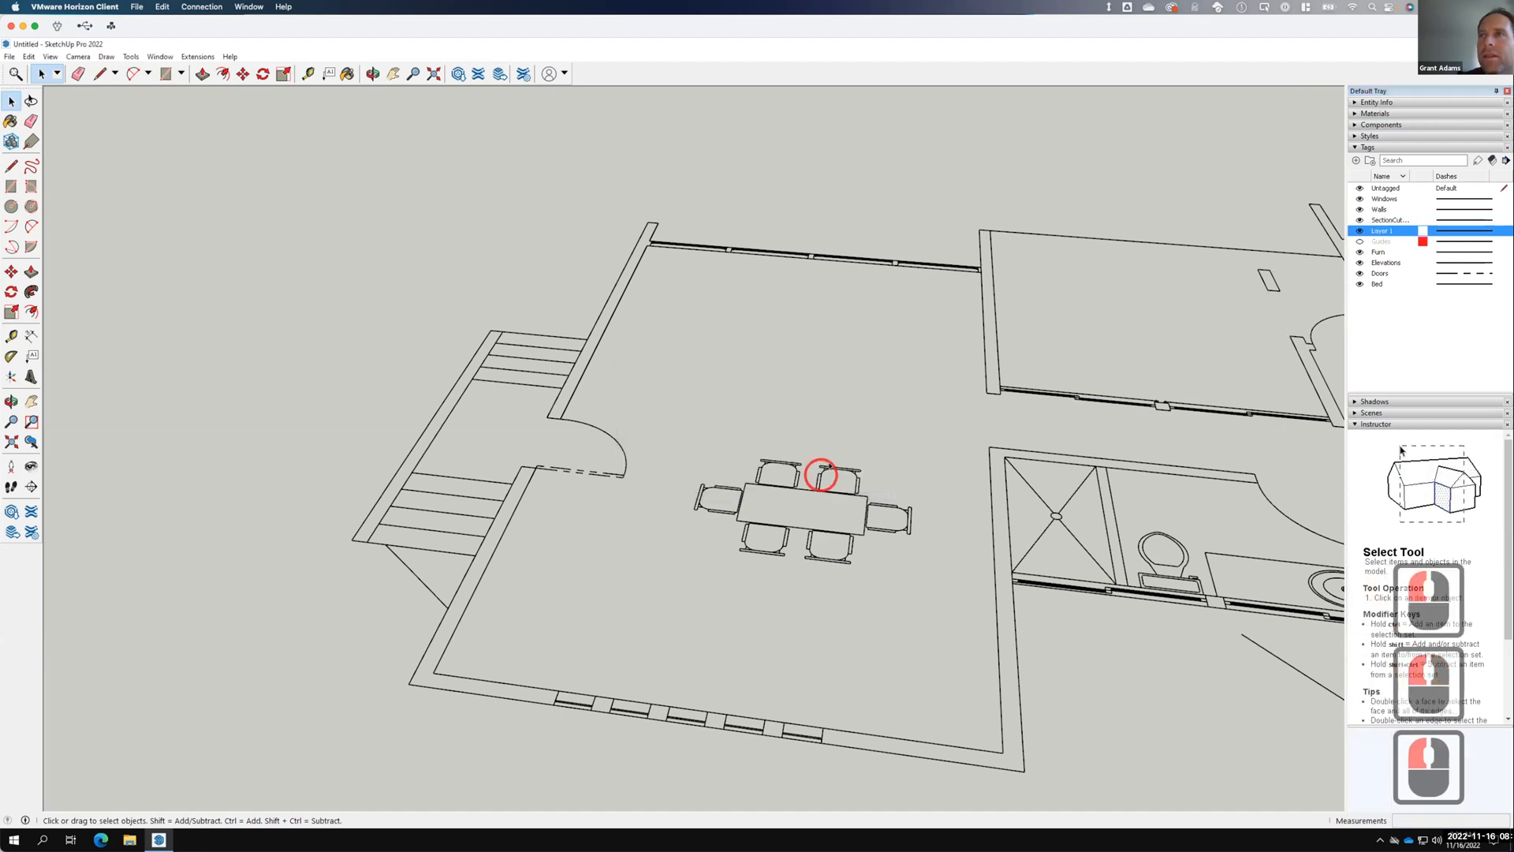
pyautogui.click(1390, 220)
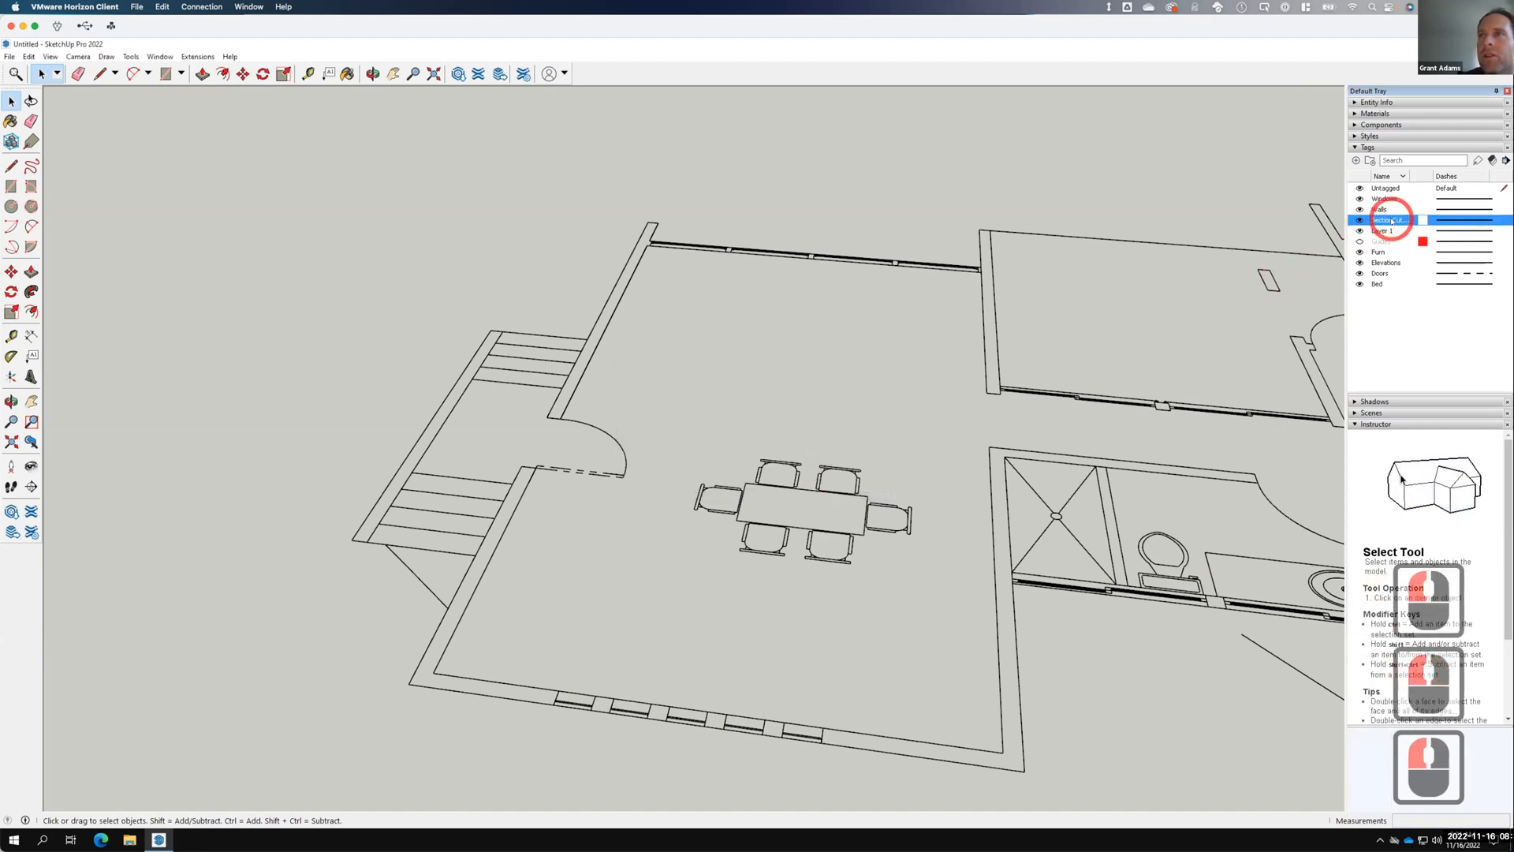
pyautogui.scroll(-20, 710, 342)
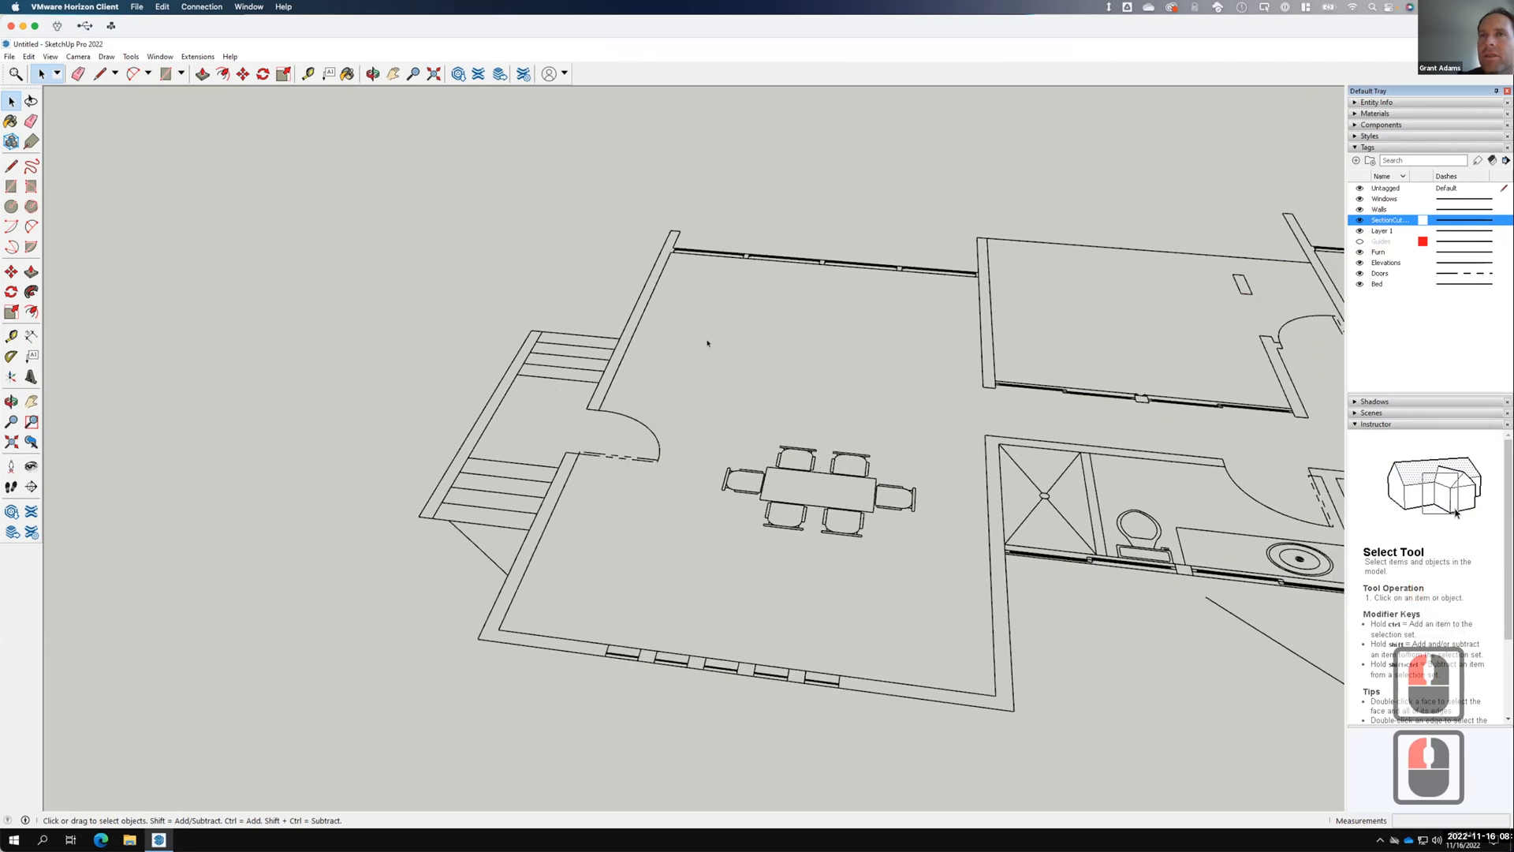
# Delete the SectionCutEdges tag, moving its contents to Untagged.
pyautogui.scroll(-5, 759, 328)
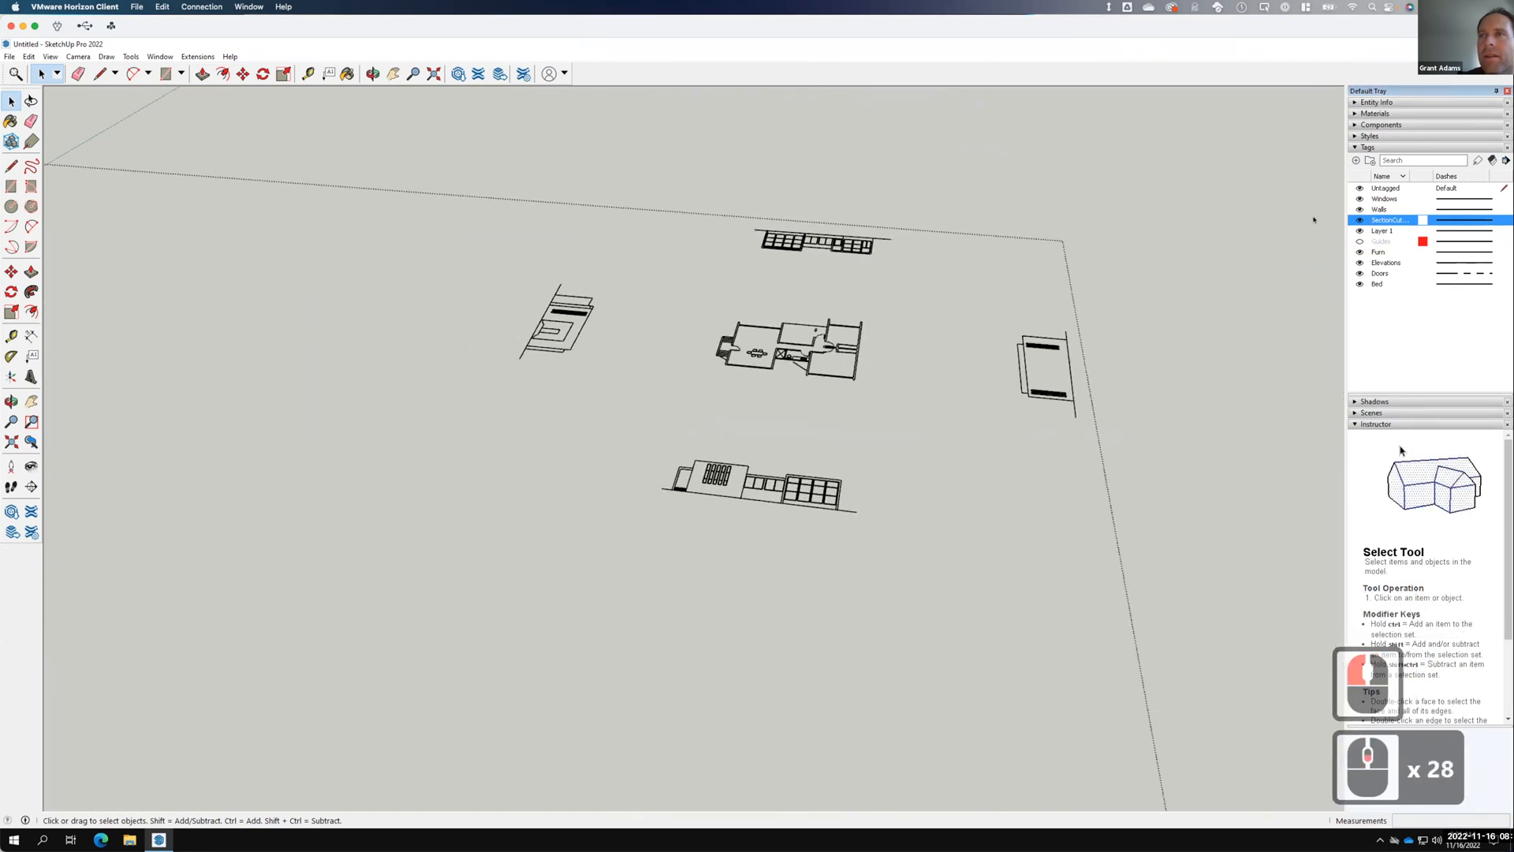
pyautogui.doubleClick(1359, 221)
pyautogui.rightClick(1384, 220)
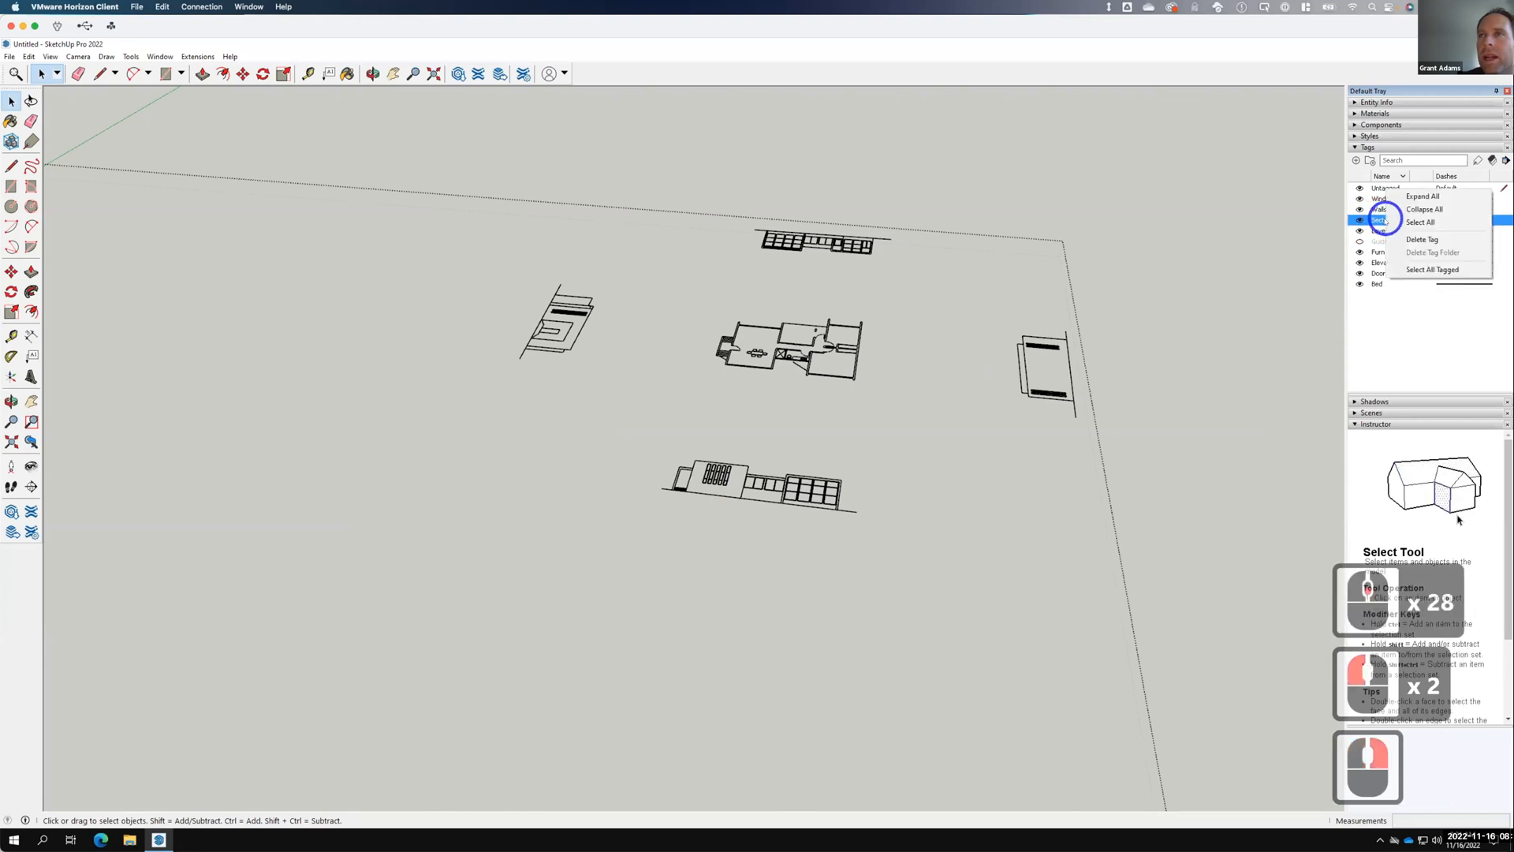
pyautogui.click(1422, 239)
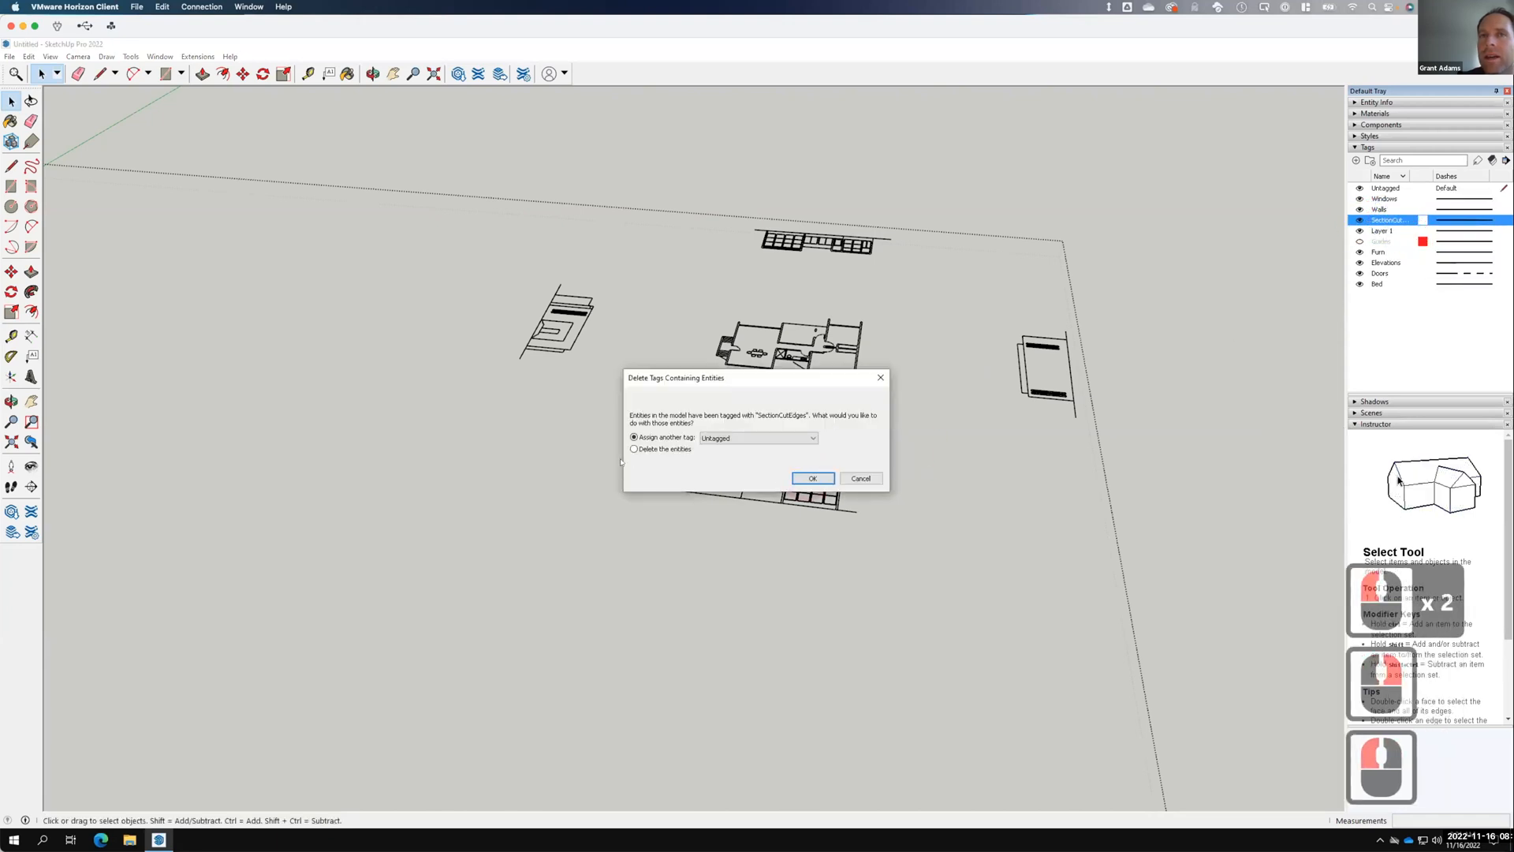
pyautogui.click(809, 477)
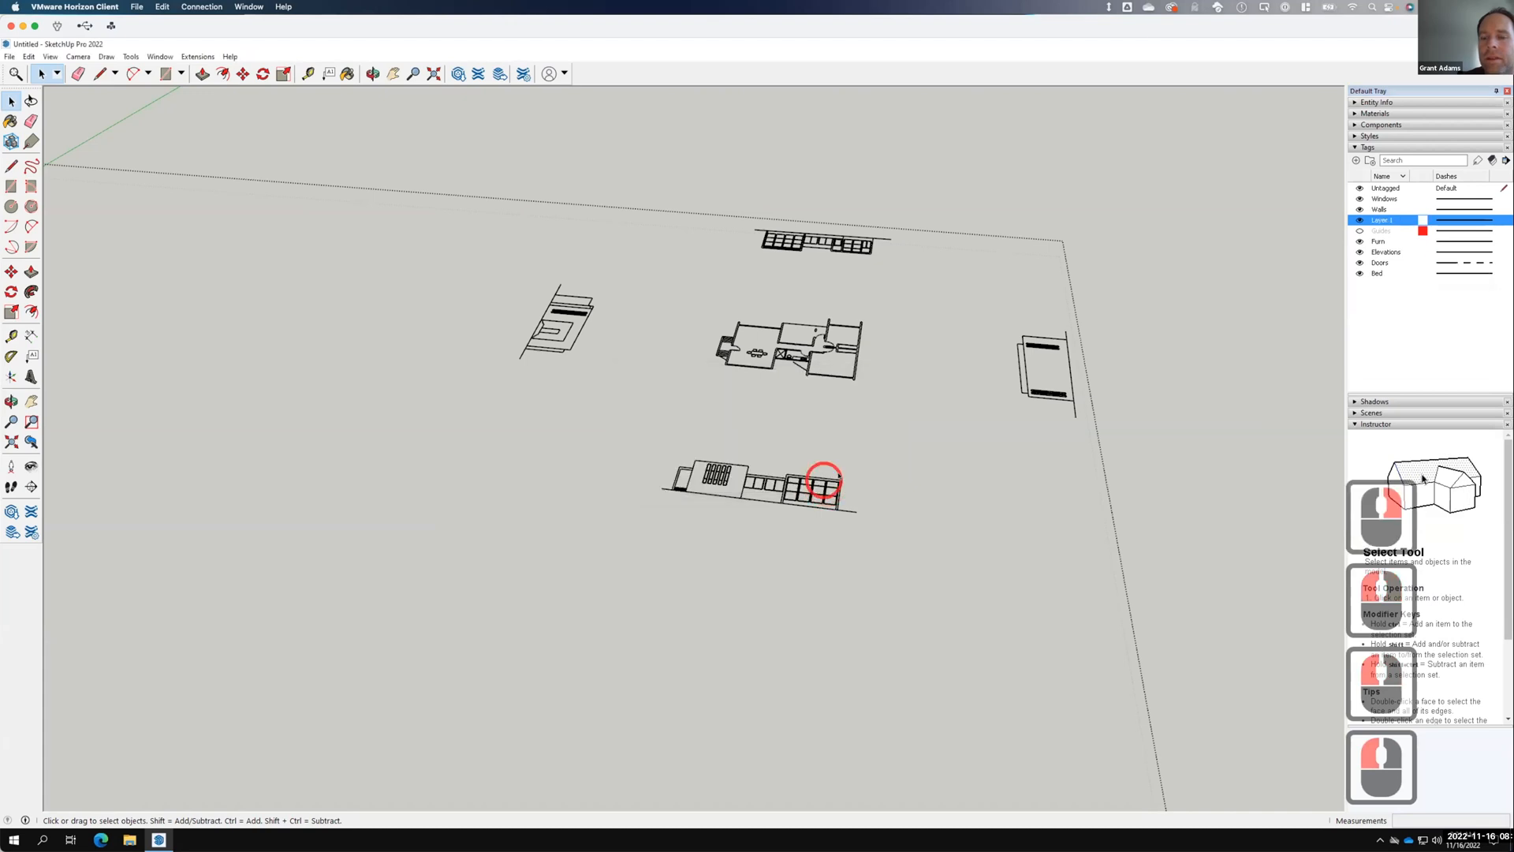
# Delete the Layer 1 tag together with its tagged entities.
pyautogui.click(1359, 220)
pyautogui.click(1359, 220)
pyautogui.rightClick(1374, 220)
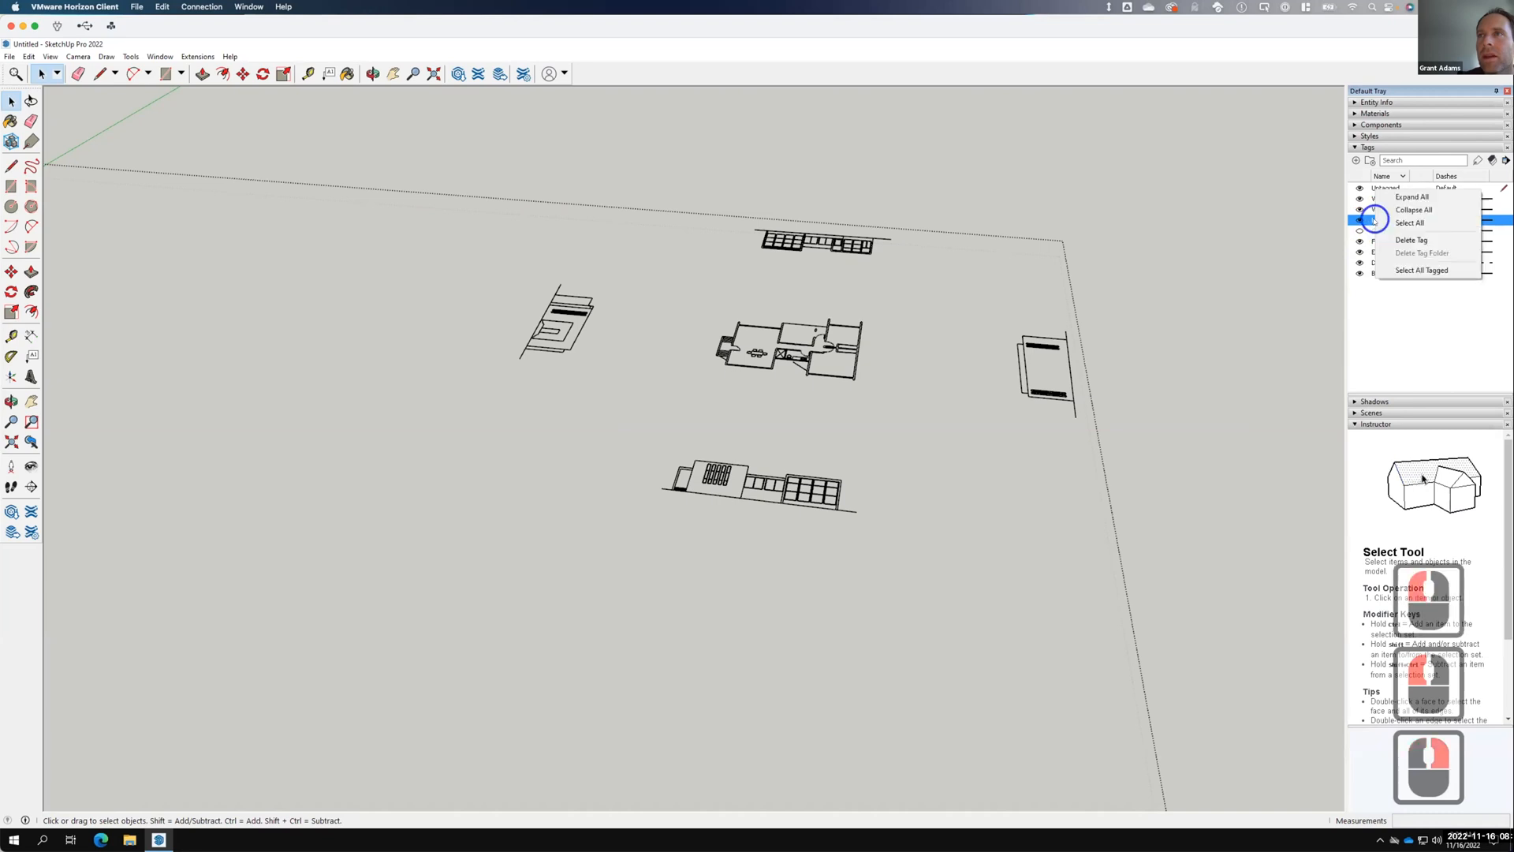
pyautogui.click(1411, 240)
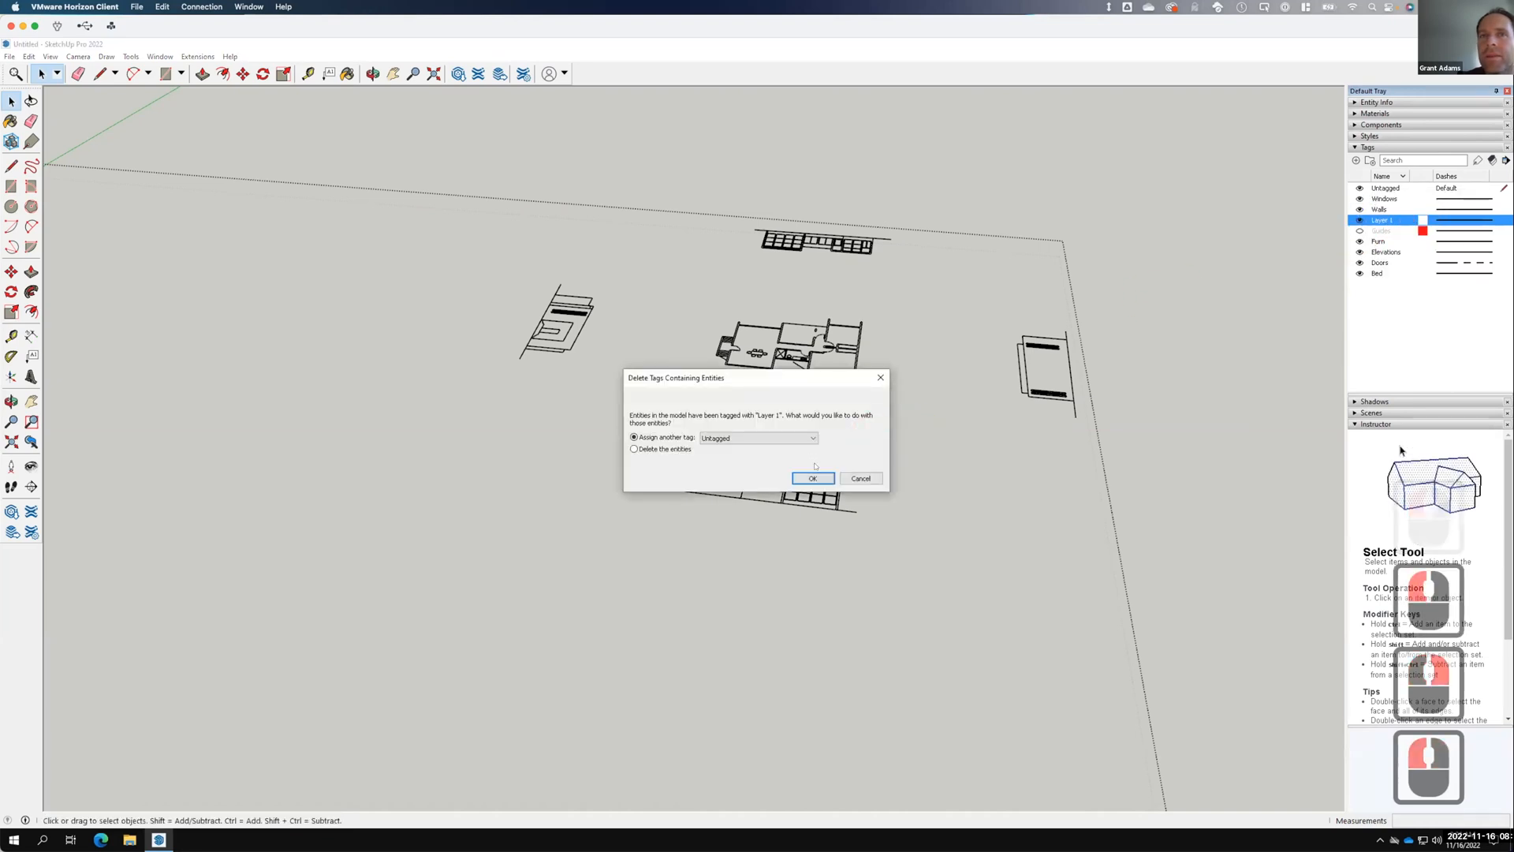
pyautogui.click(673, 448)
pyautogui.click(812, 477)
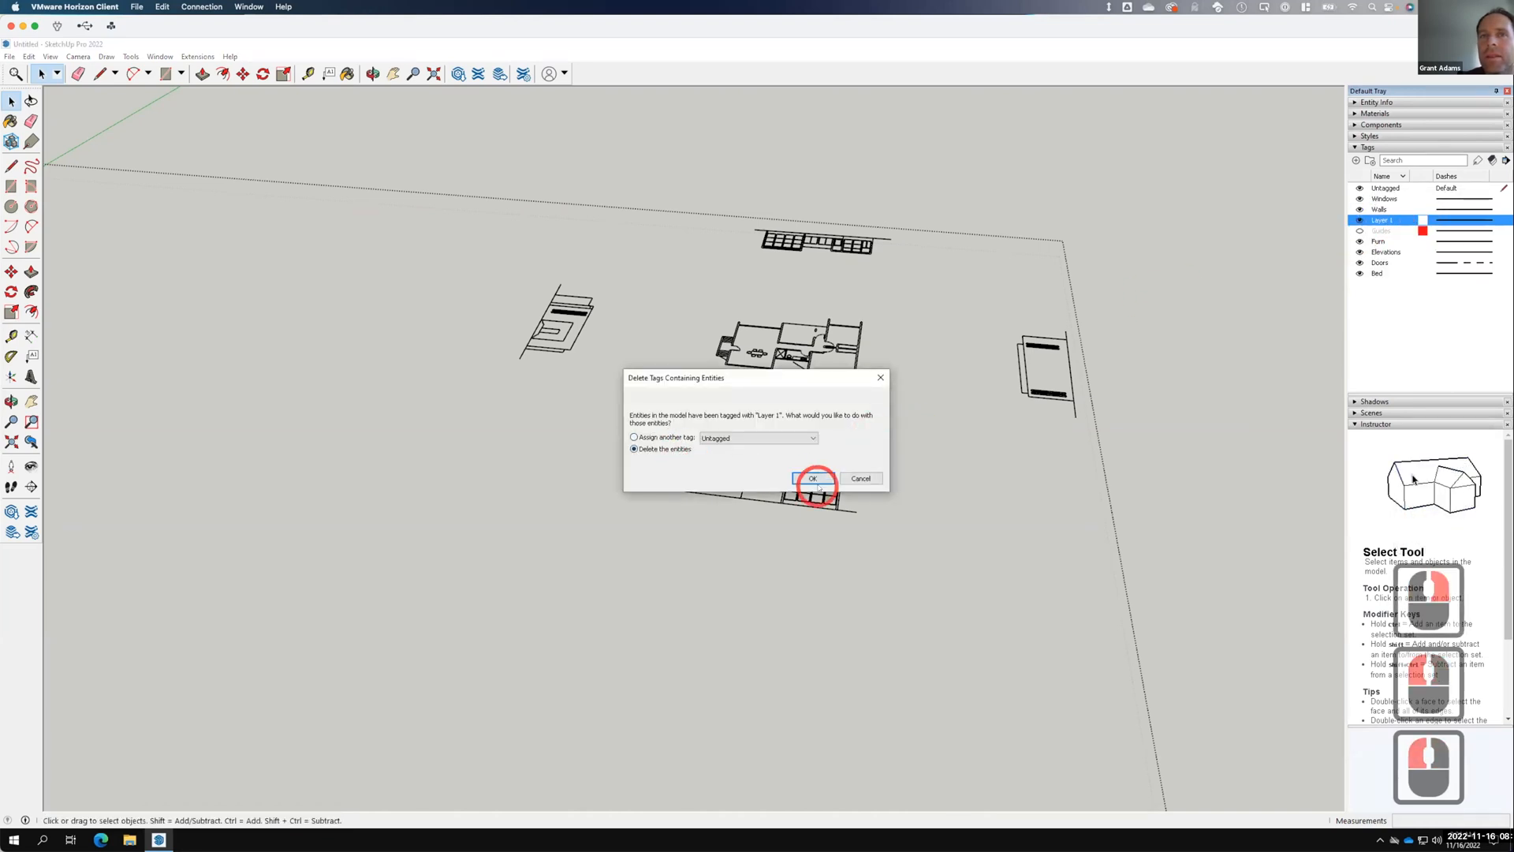
pyautogui.click(1380, 199)
# Toggle the Windows tag on and off repeatedly to inspect the window linework.
pyautogui.doubleClick(821, 281)
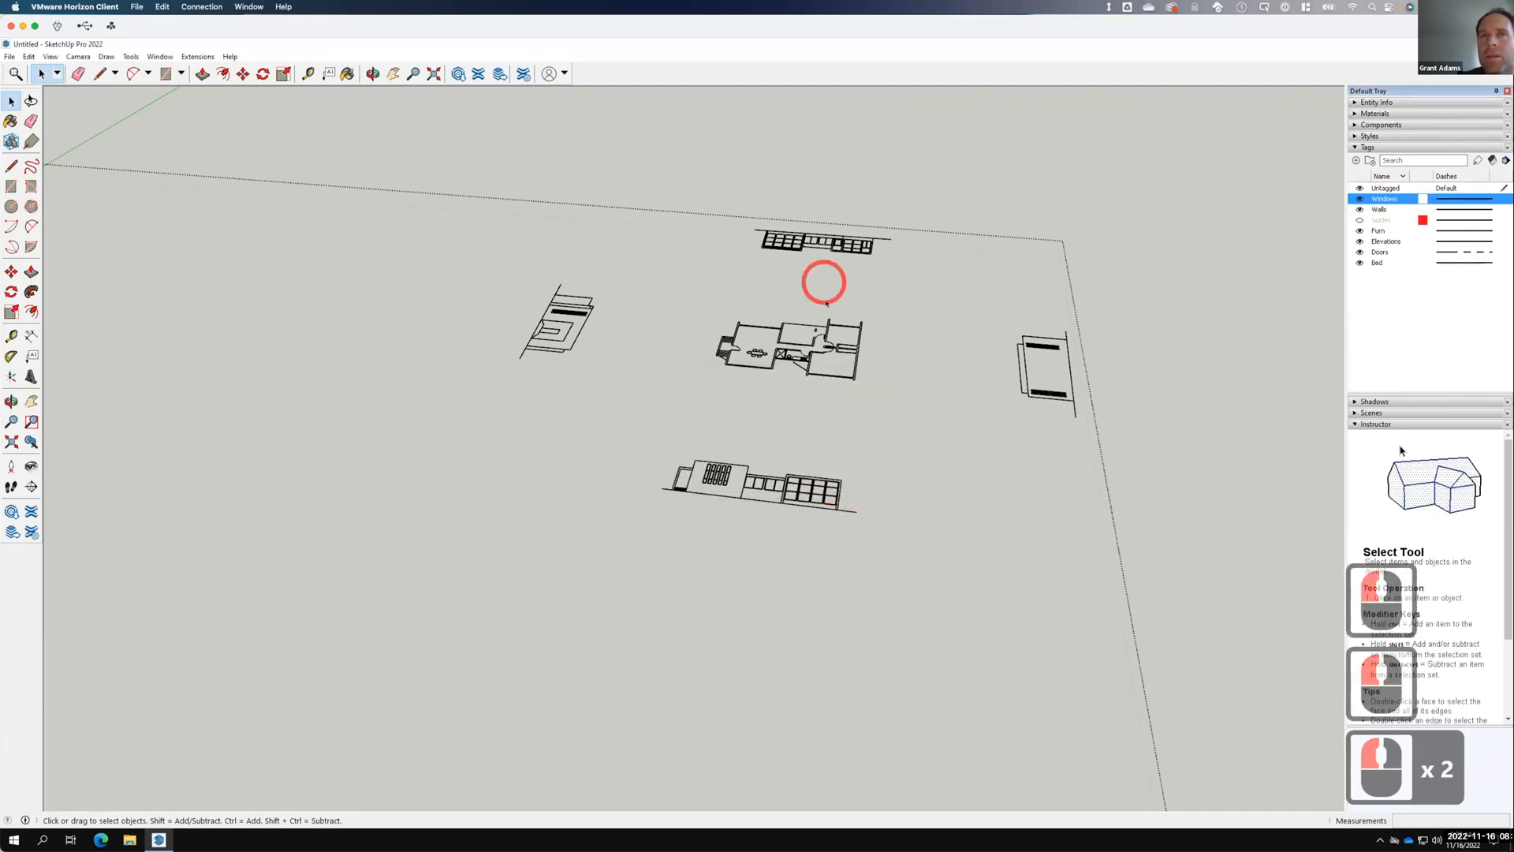
pyautogui.scroll(14, 812, 340)
pyautogui.scroll(2, 813, 341)
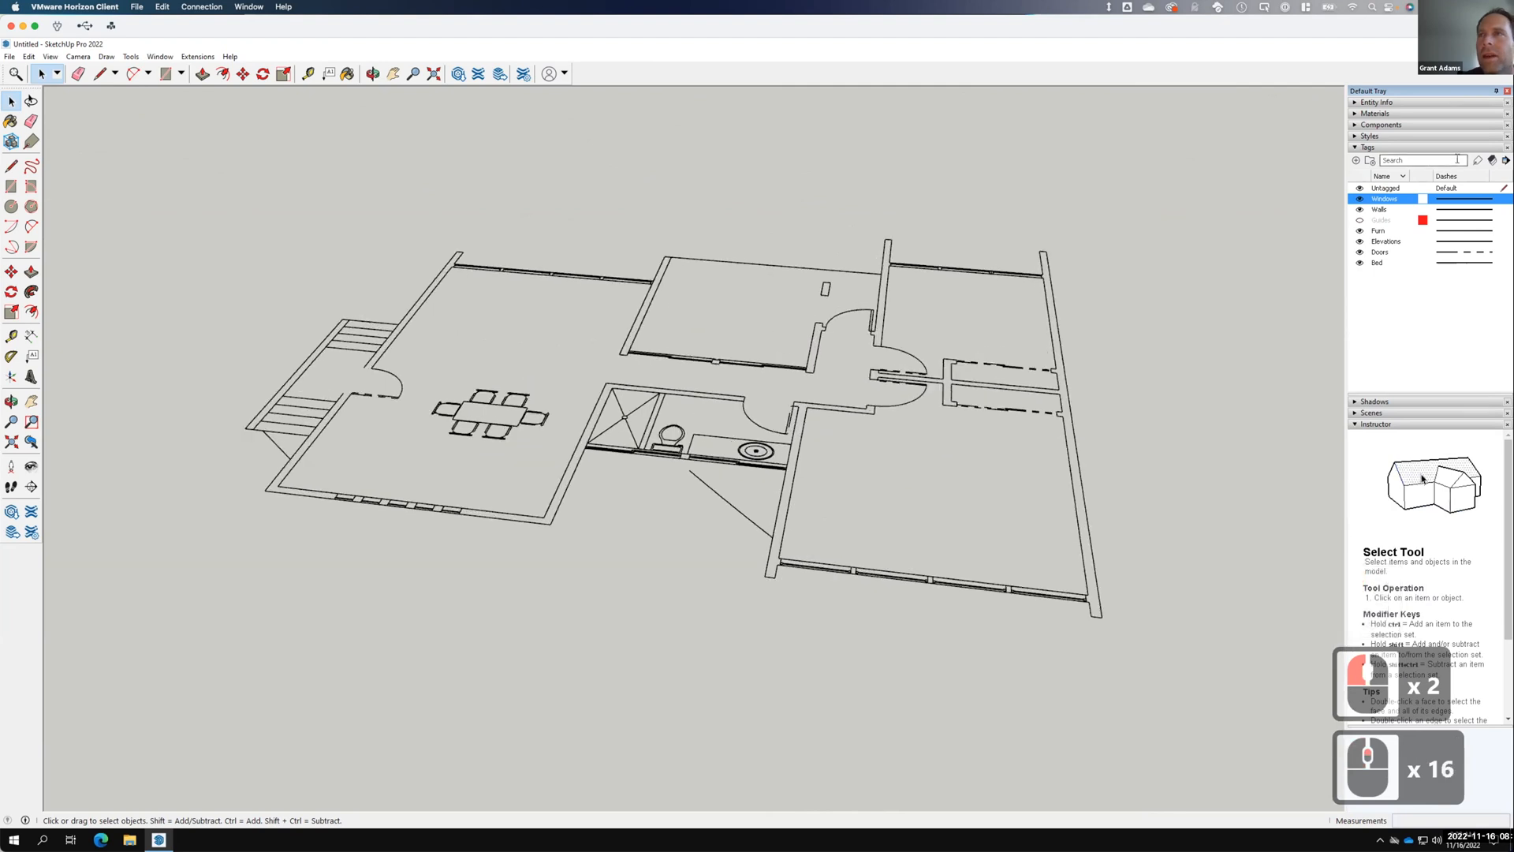
pyautogui.click(1358, 199)
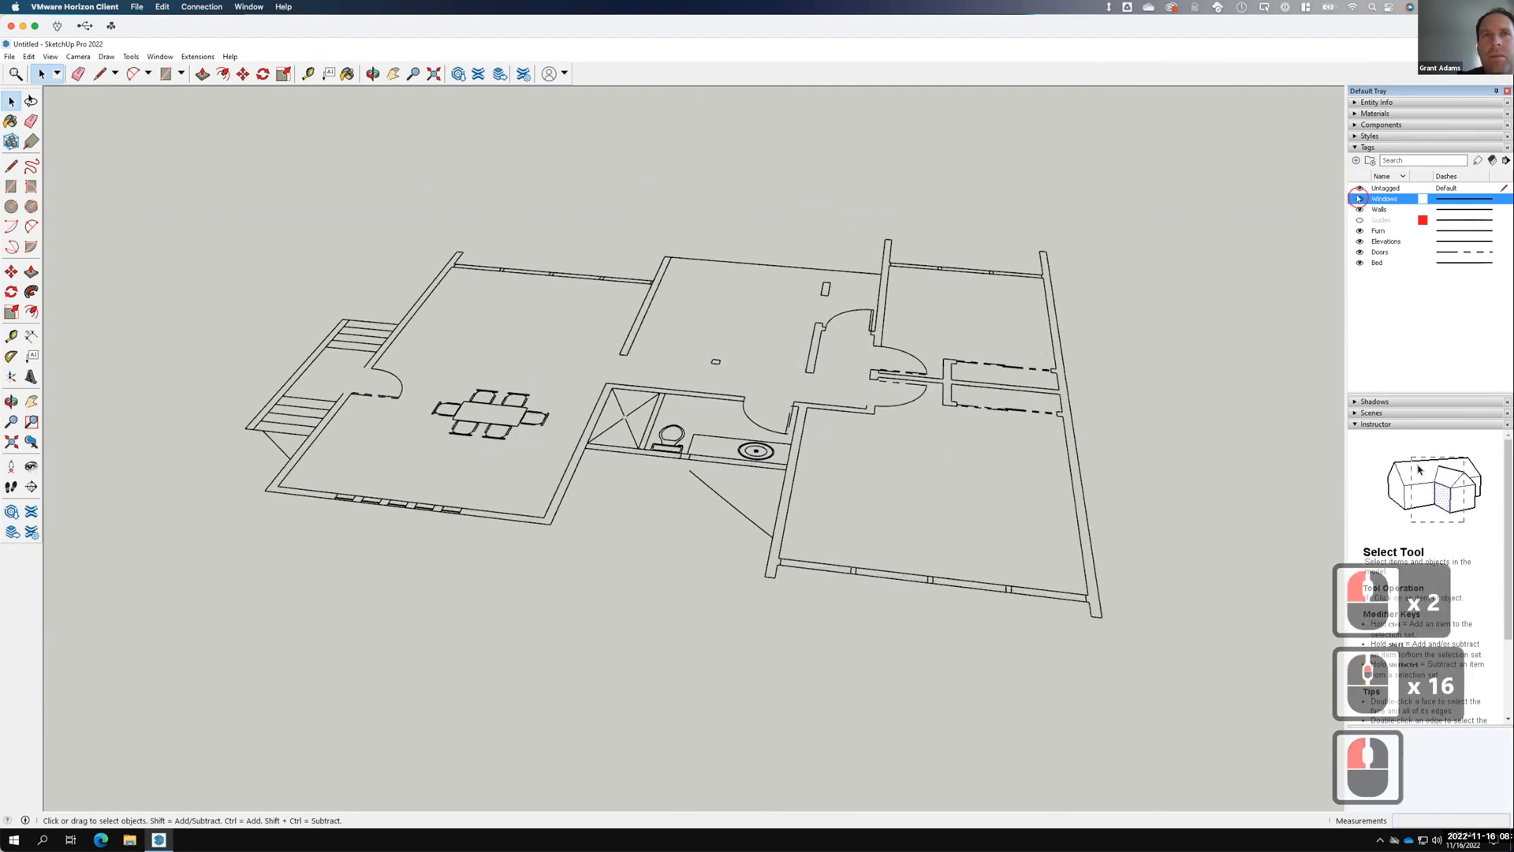
pyautogui.click(1359, 199)
pyautogui.click(1359, 198)
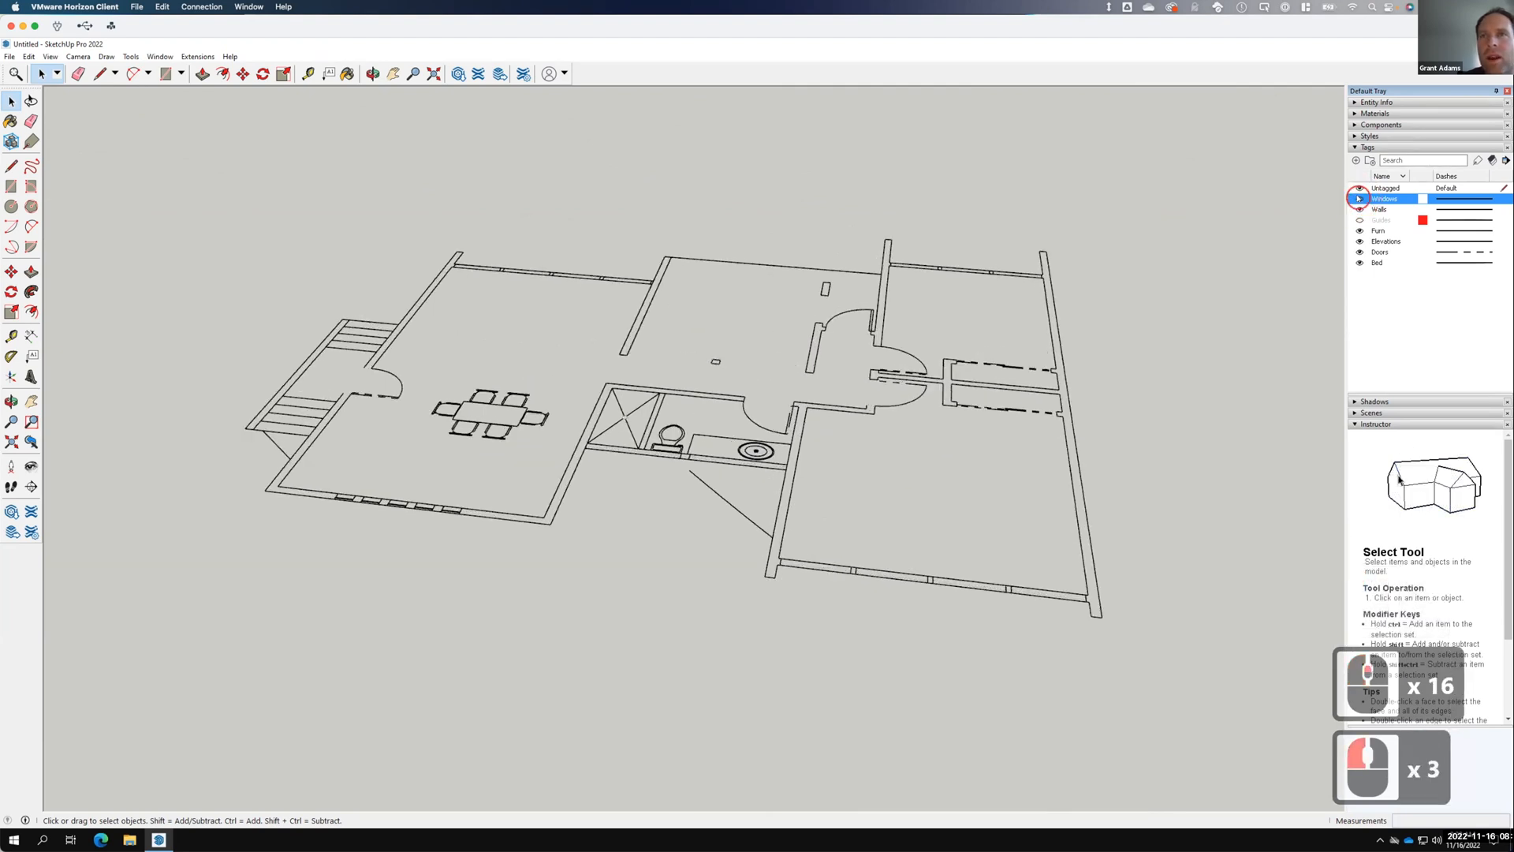
pyautogui.click(1359, 199)
pyautogui.click(1359, 199)
pyautogui.press('F15')
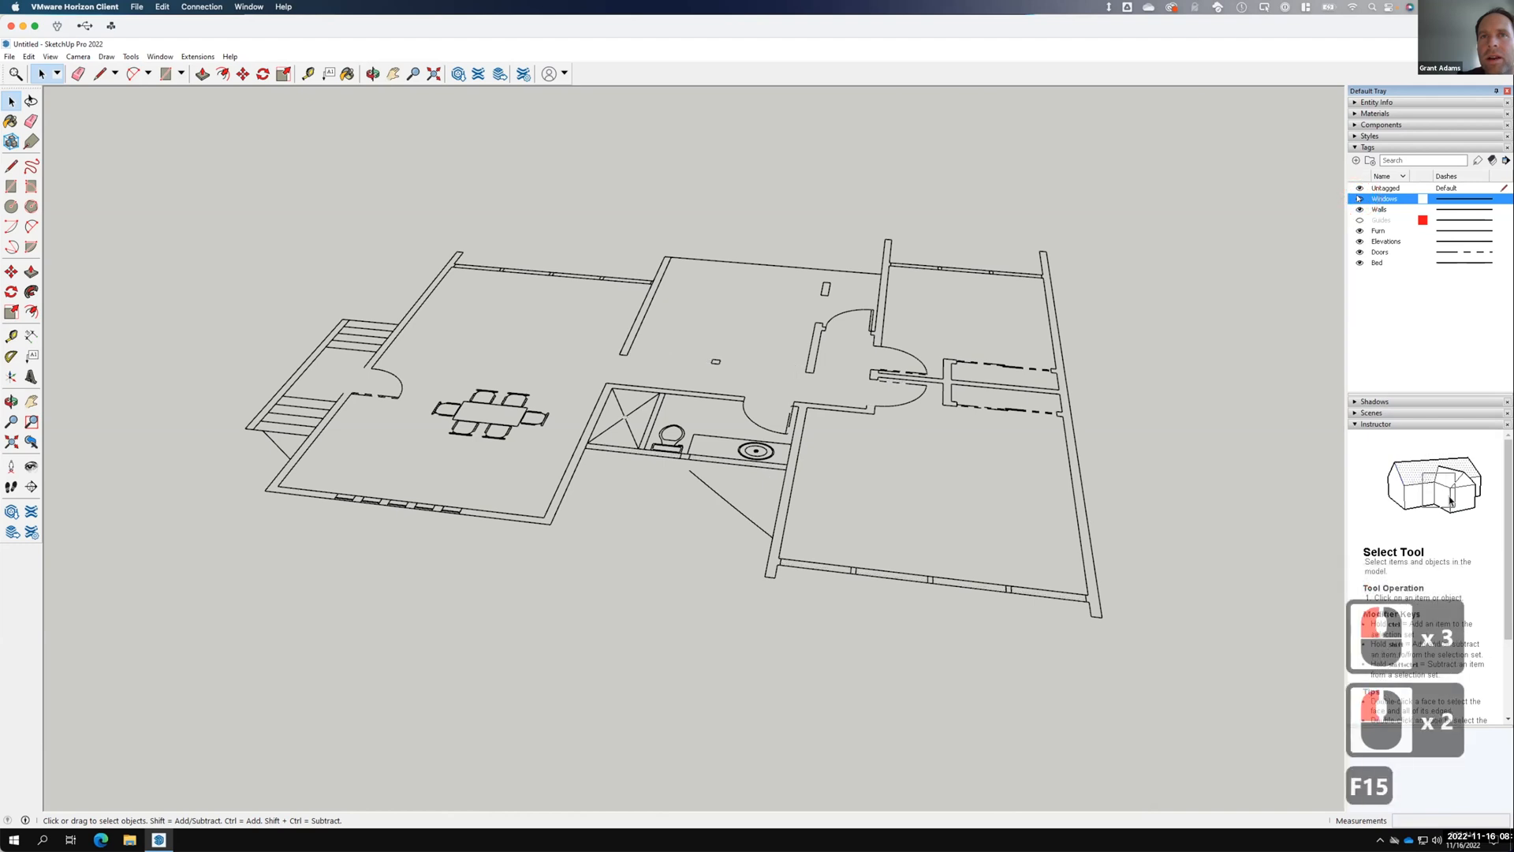
pyautogui.click(1359, 199)
pyautogui.click(1358, 199)
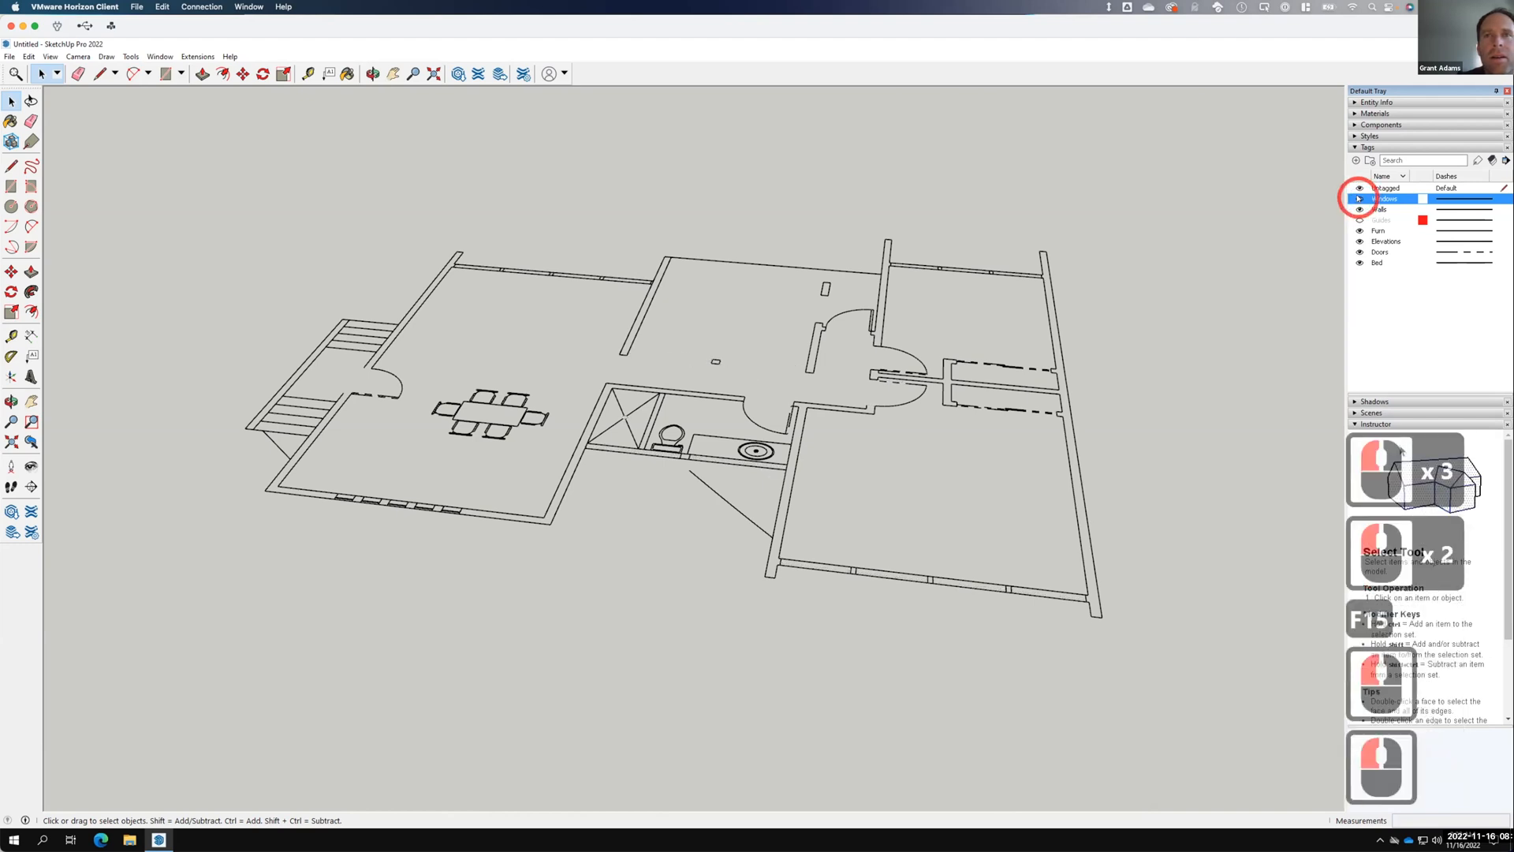
pyautogui.click(1359, 199)
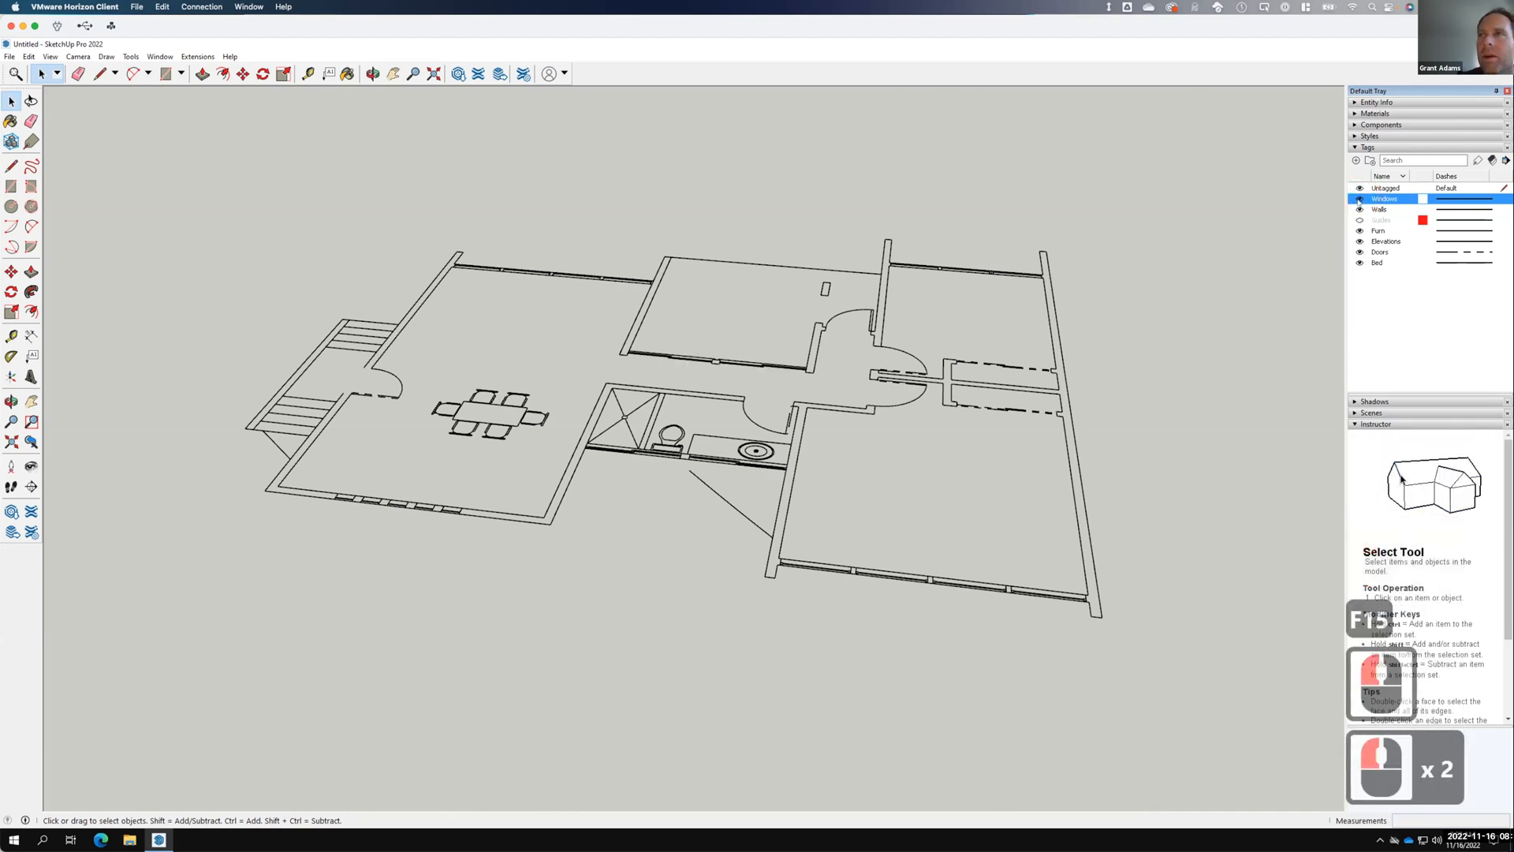
# Delete the Windows tag to Untagged, then undo it with Ctrl+Z and open the Edit menu.
pyautogui.rightClick(1380, 199)
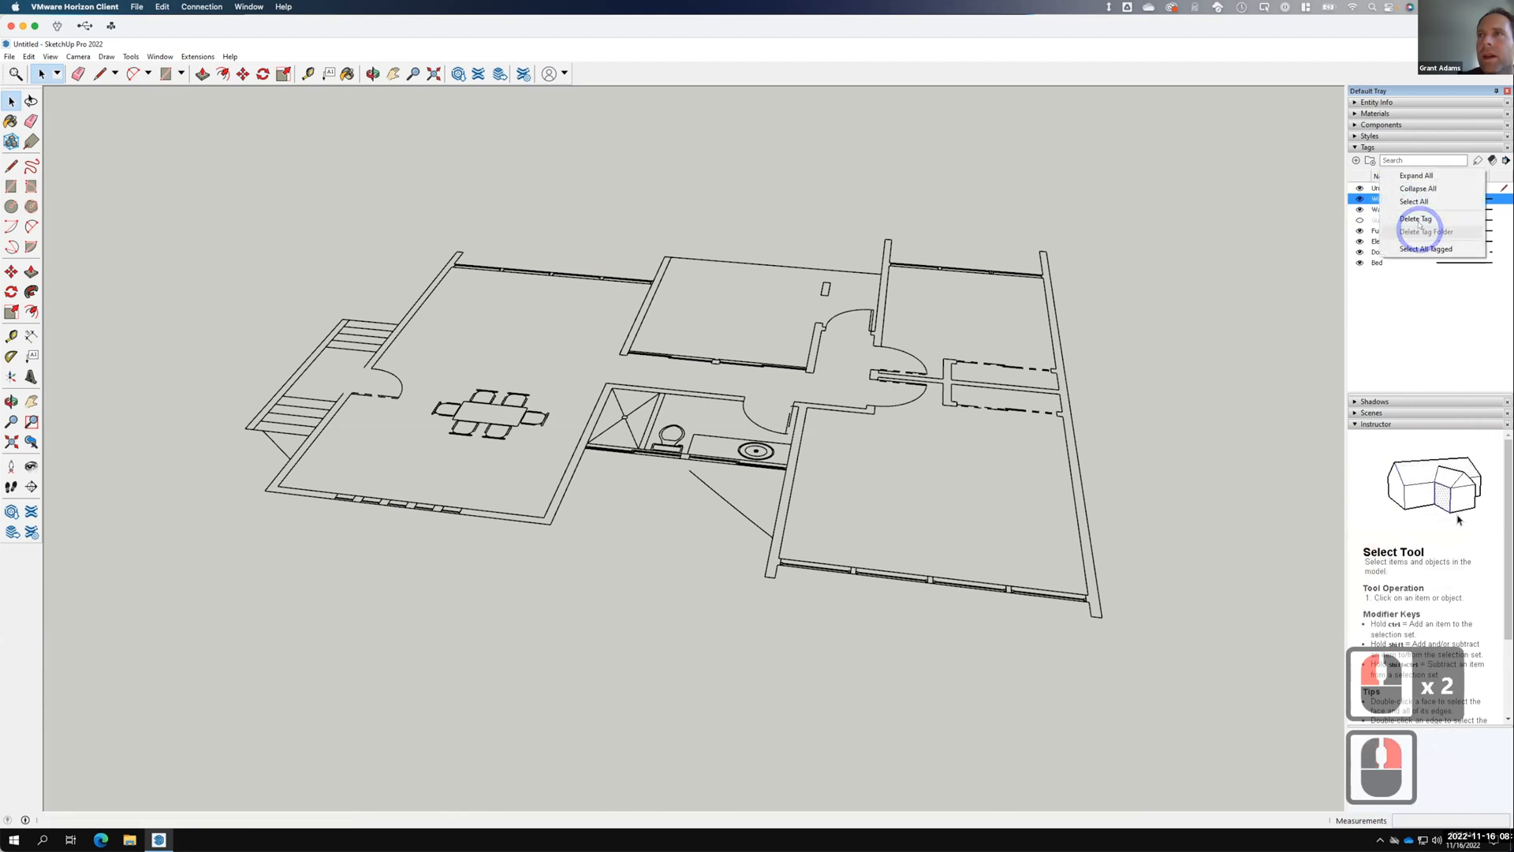
pyautogui.click(1386, 228)
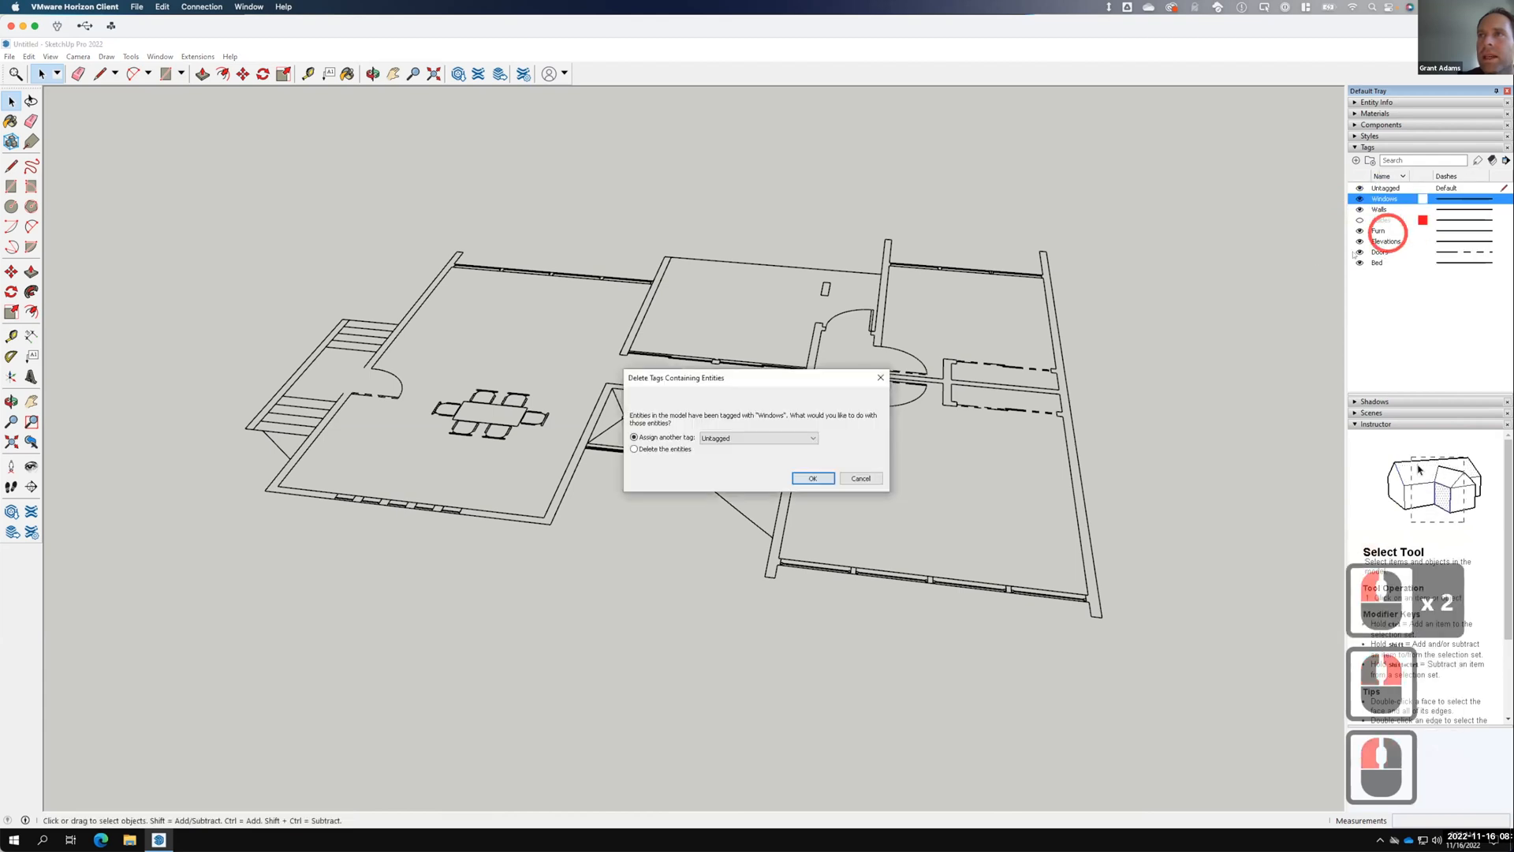
pyautogui.click(816, 477)
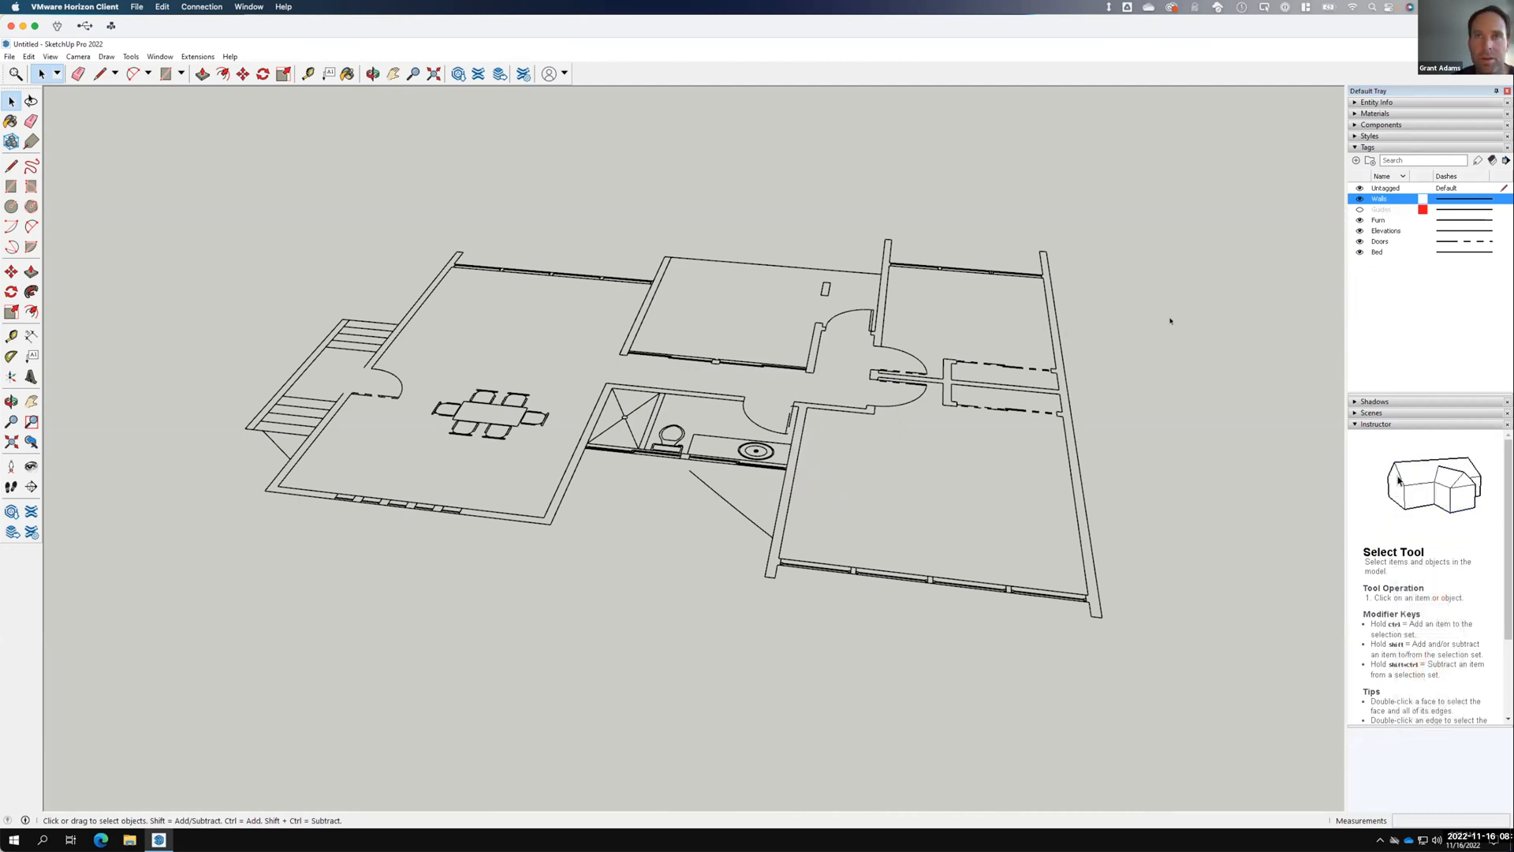
pyautogui.hotkey('ctrl', 'z')
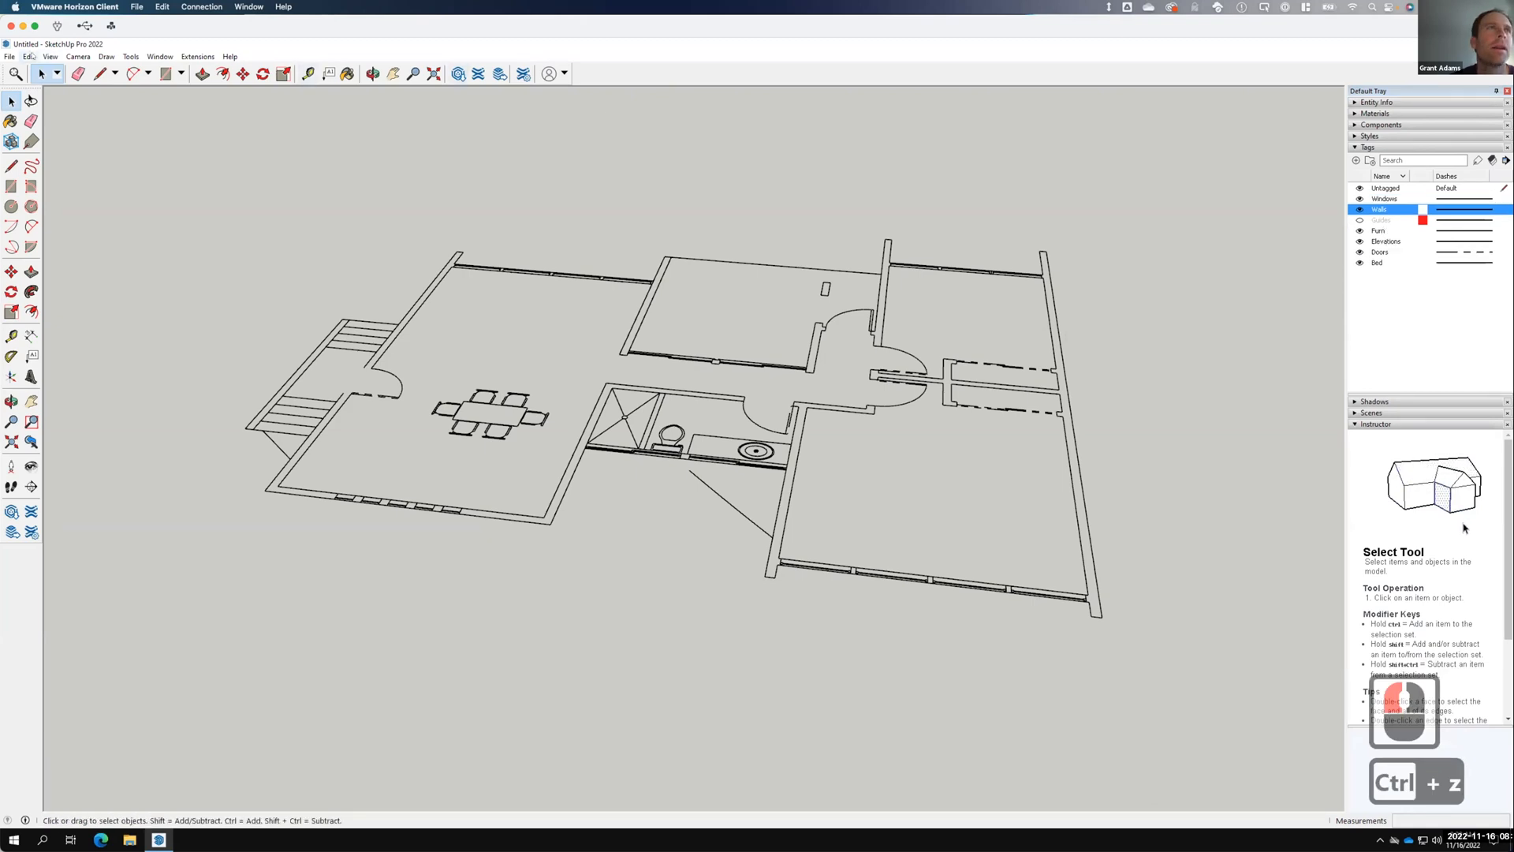
pyautogui.click(30, 56)
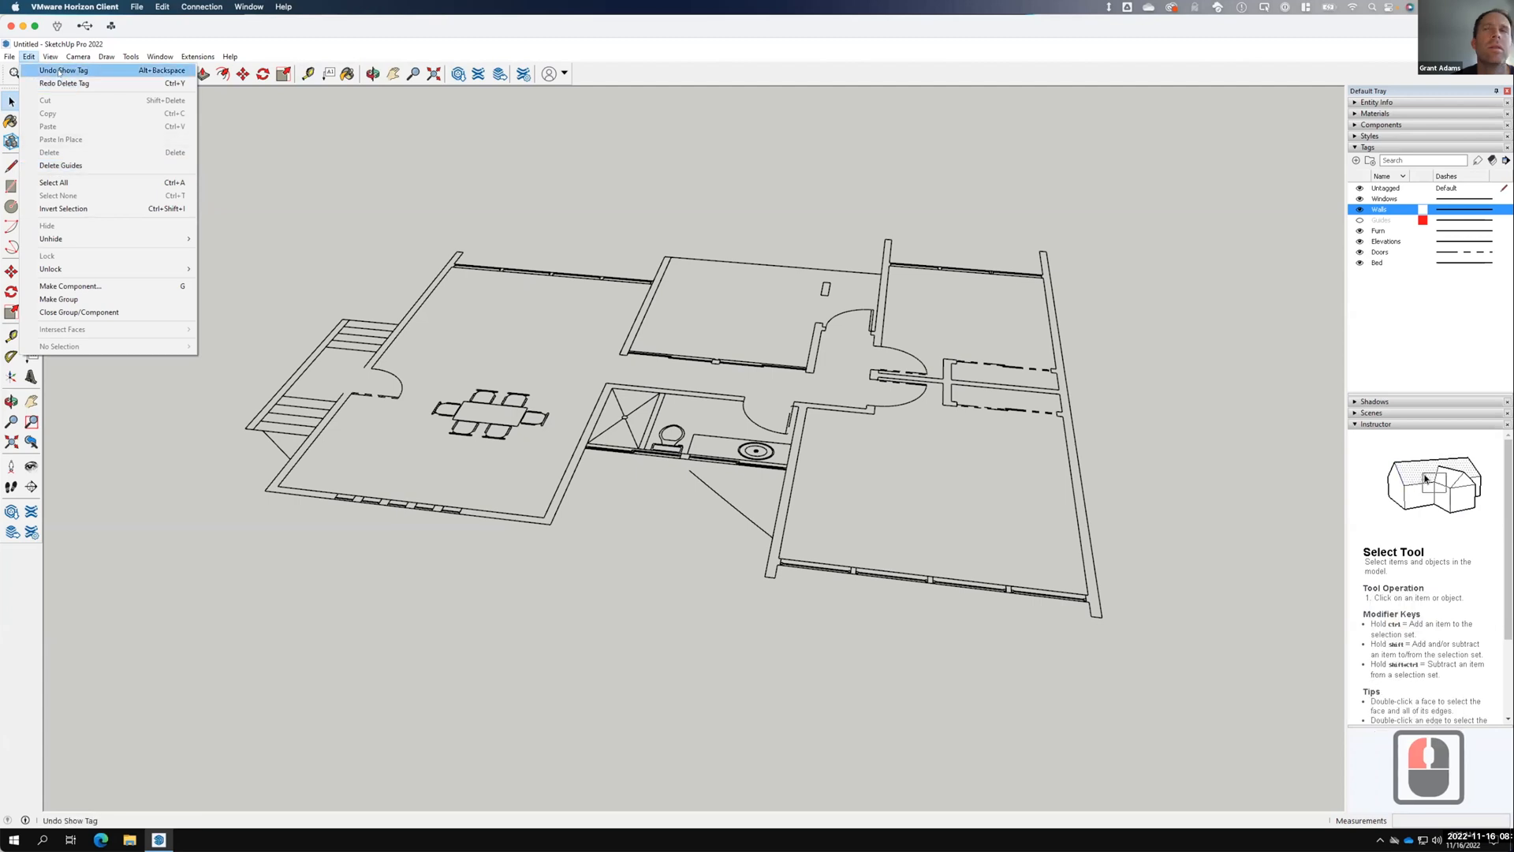
# Undo Show Tag, re-show Windows, then delete it using the Delete the entities option.
pyautogui.click(60, 71)
pyautogui.click(129, 89)
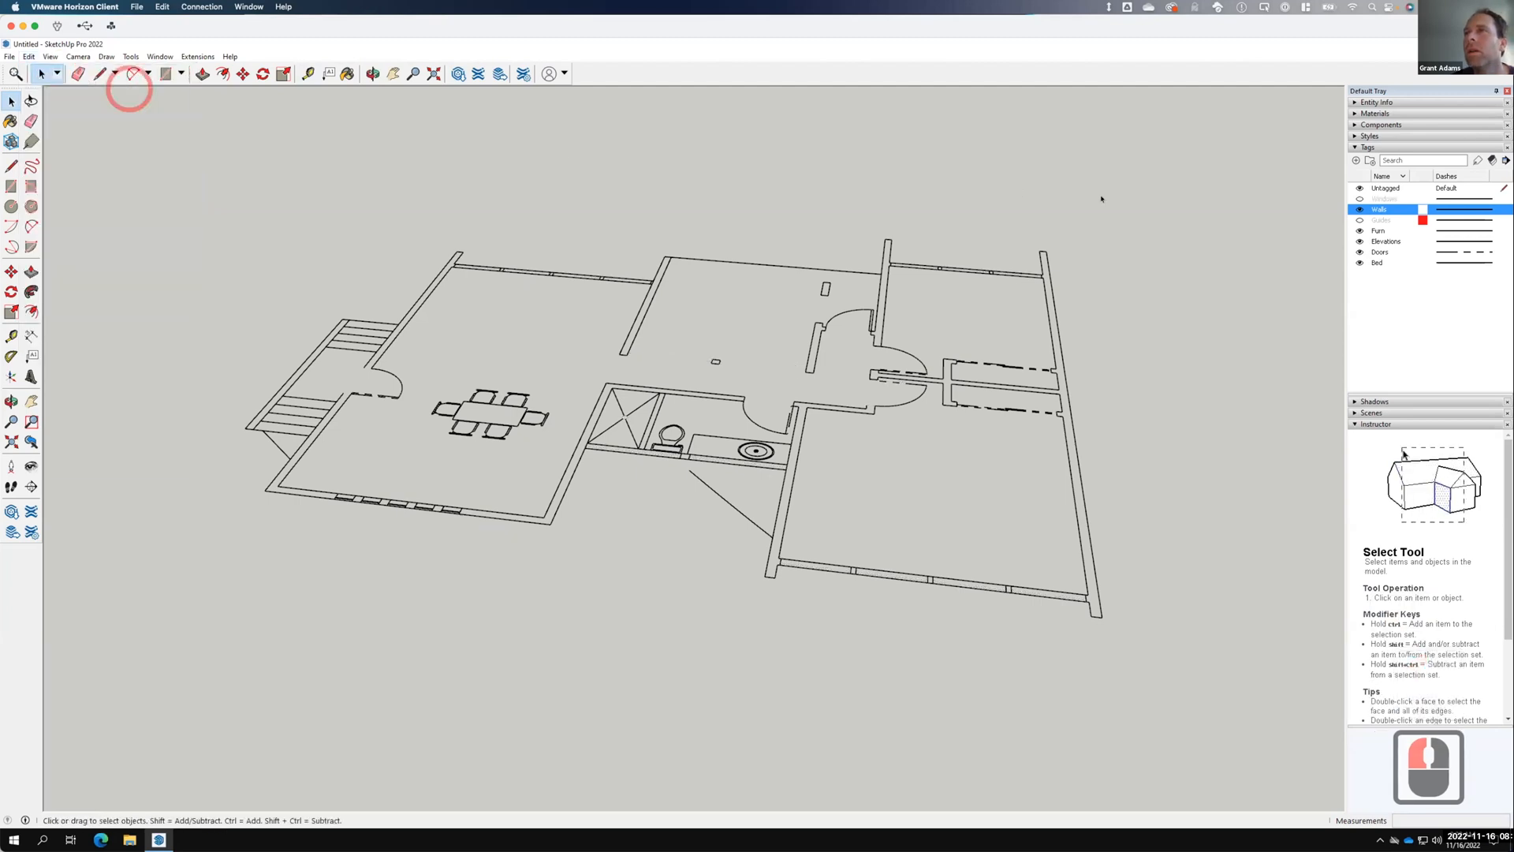
pyautogui.click(1361, 198)
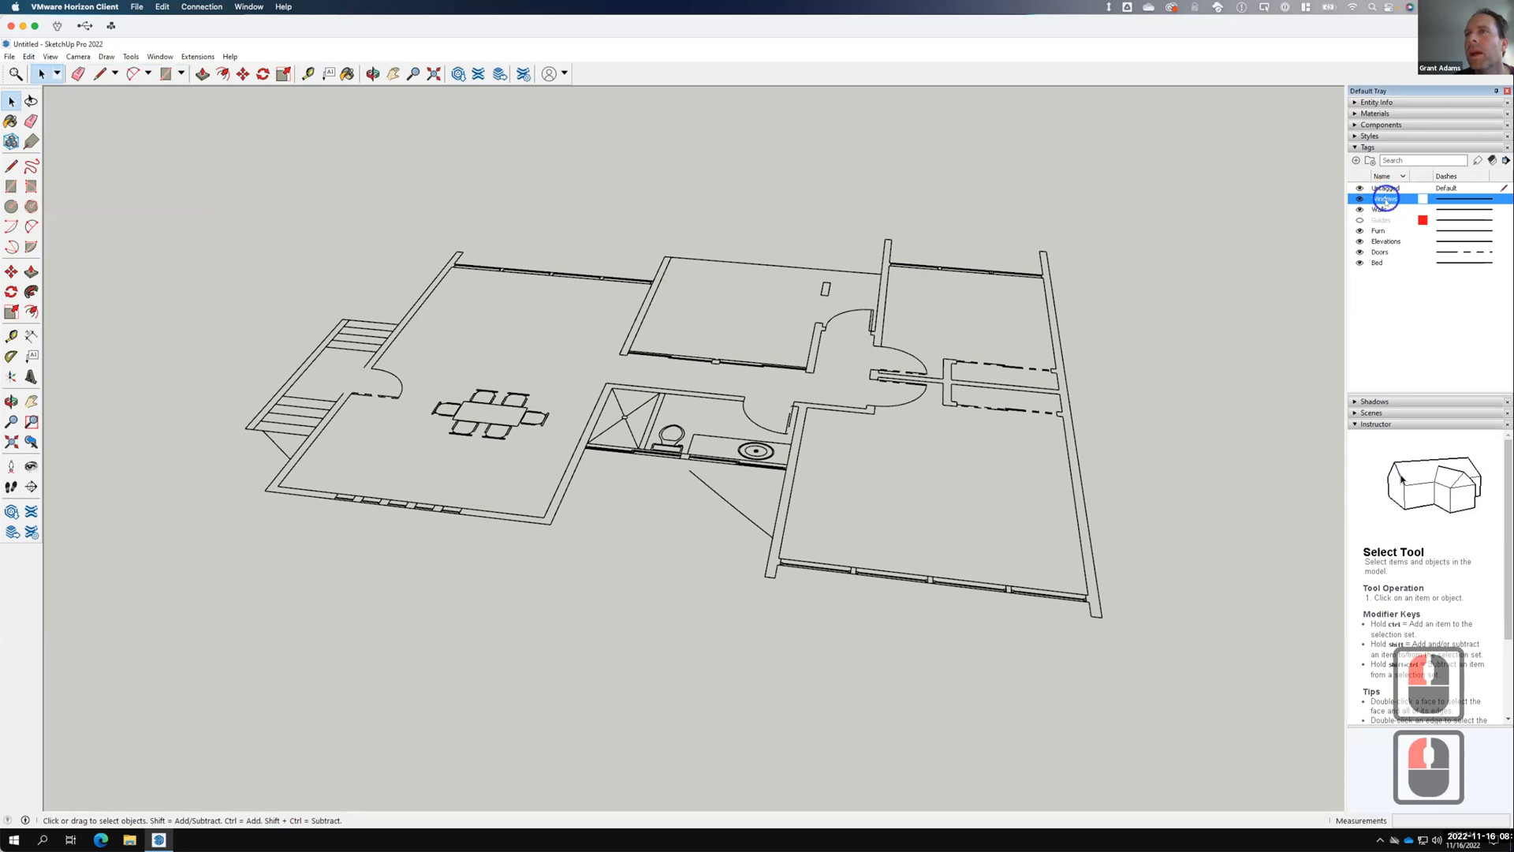
pyautogui.rightClick(1385, 199)
pyautogui.click(1376, 220)
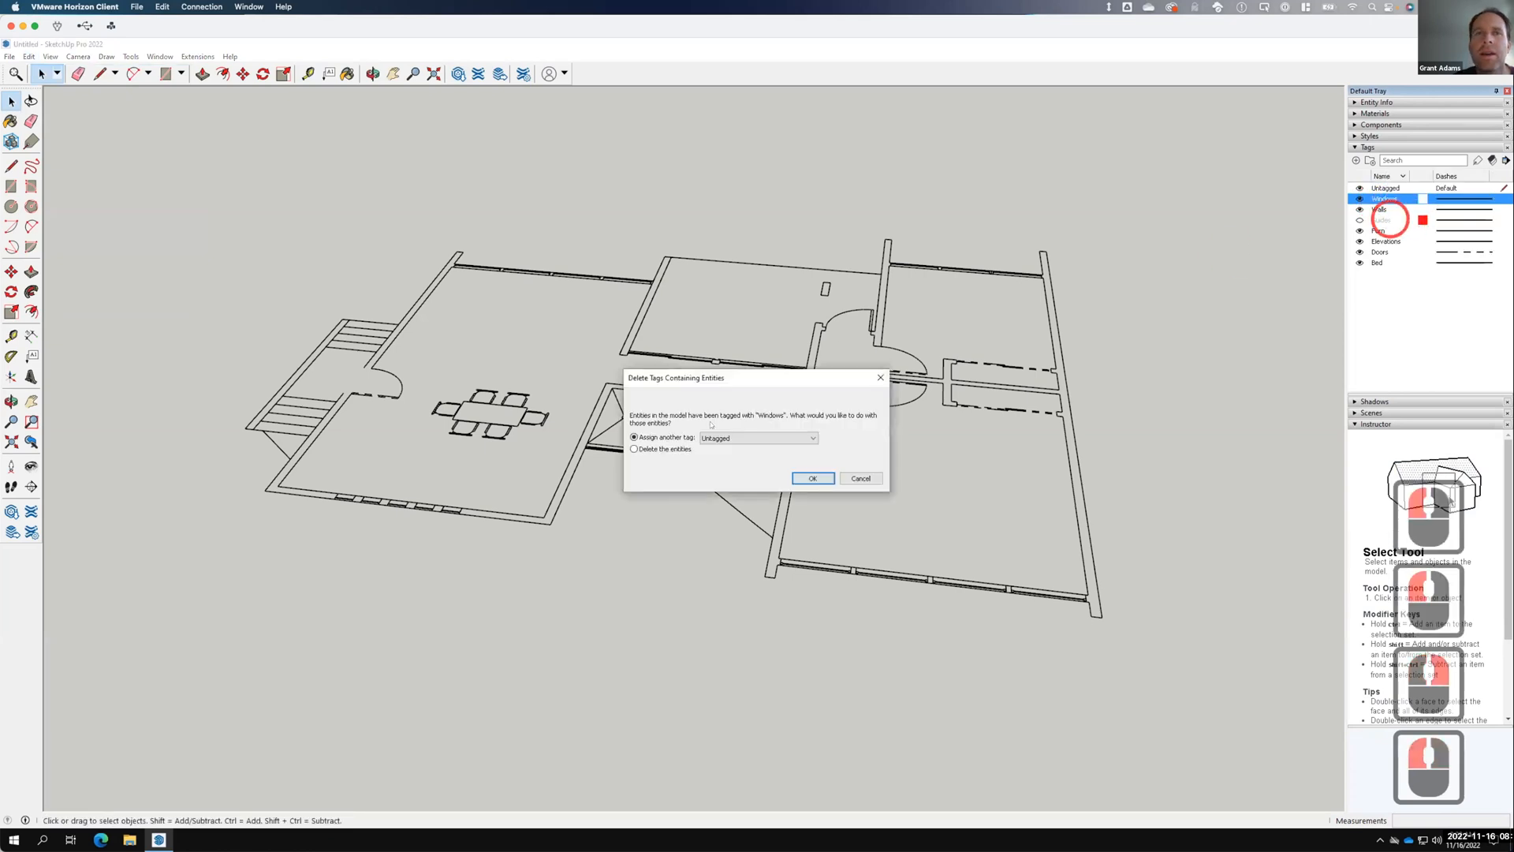
pyautogui.click(674, 448)
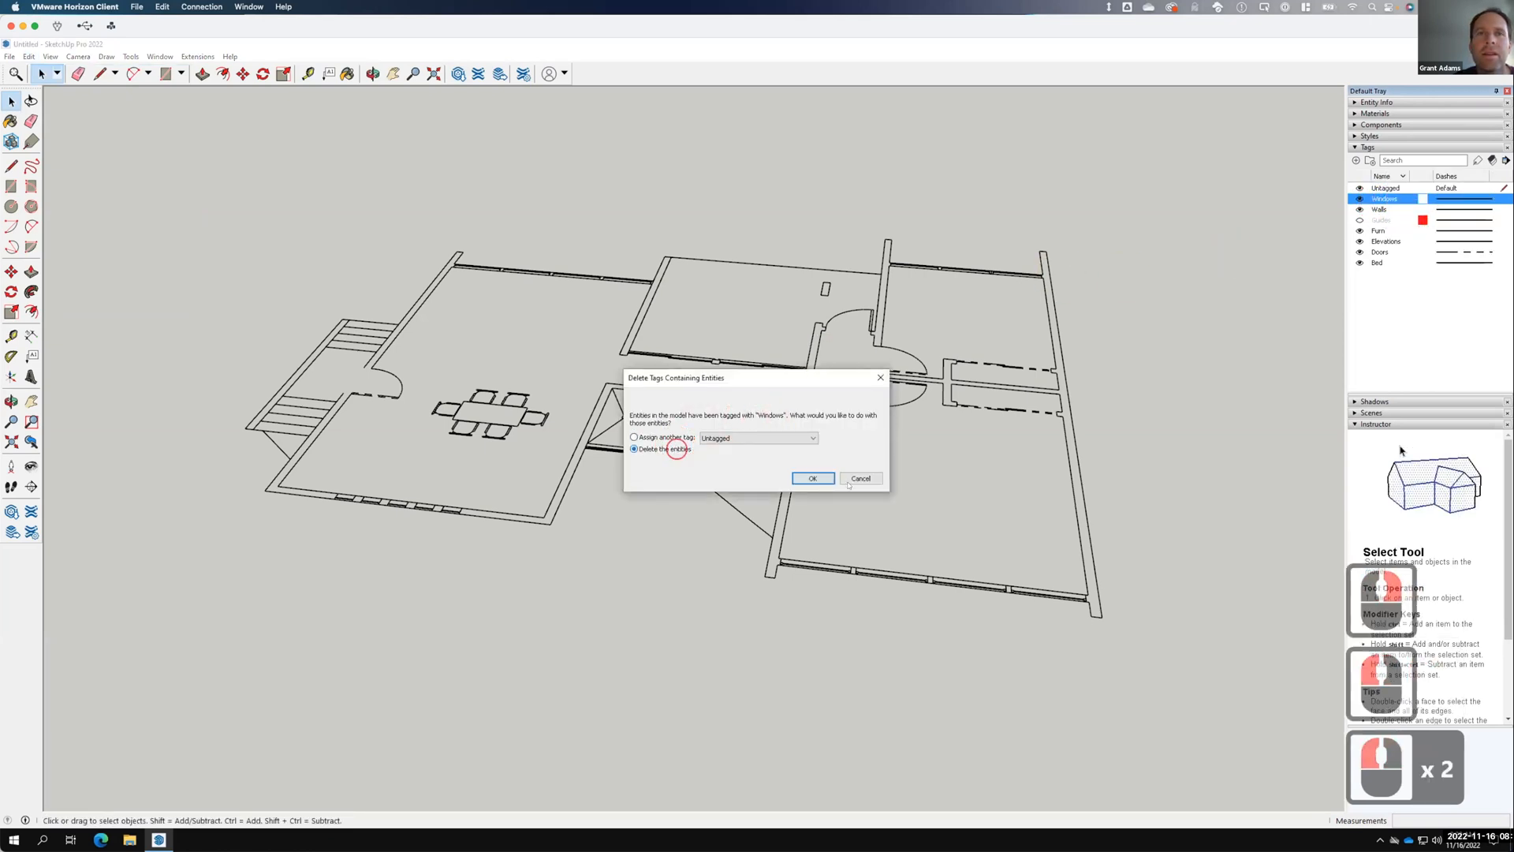
pyautogui.click(819, 478)
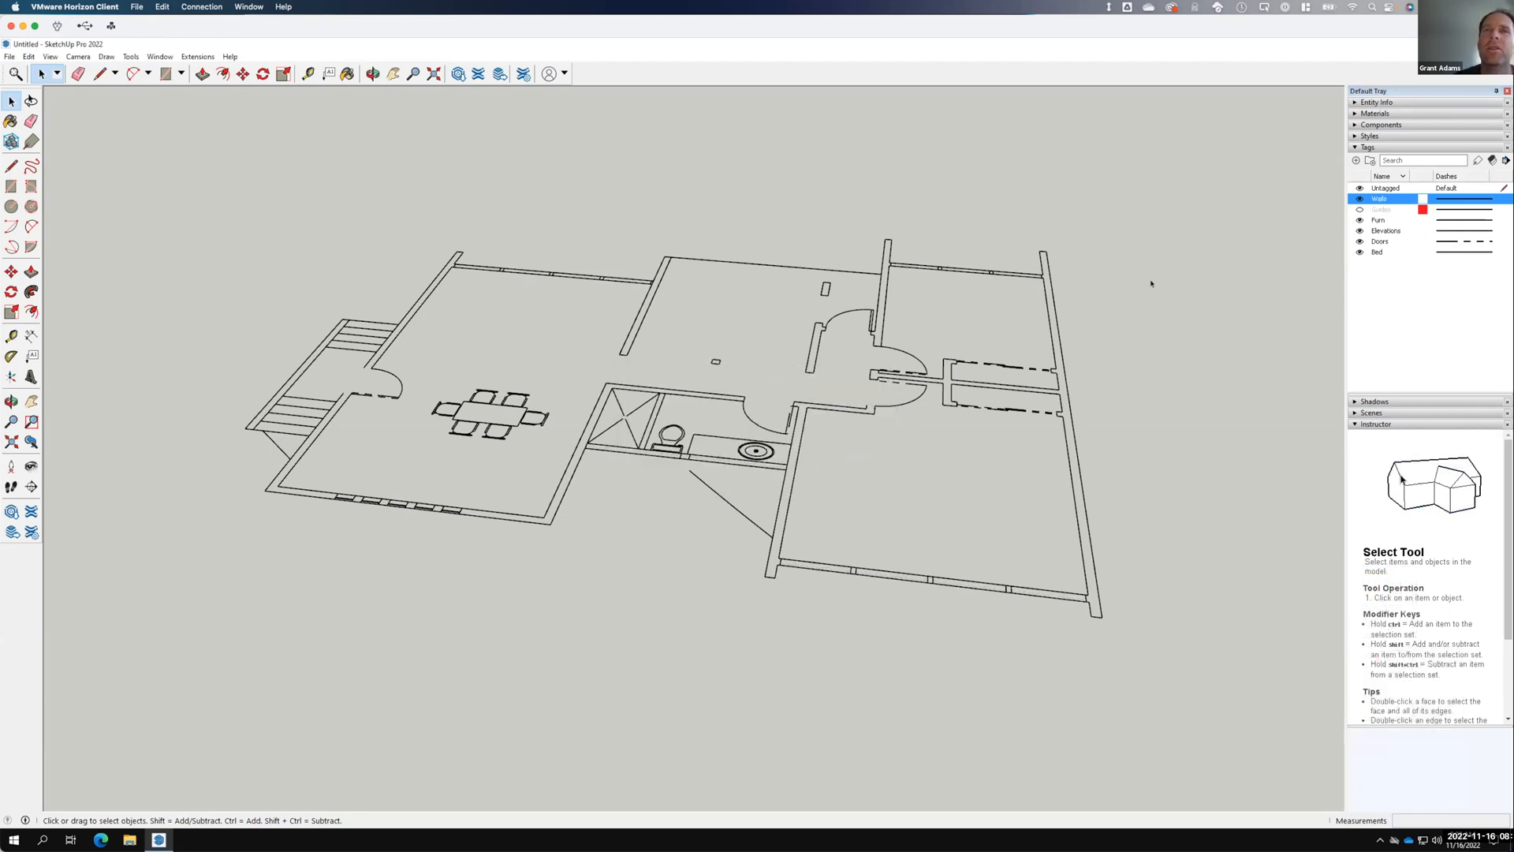
# Delete the Guides tag along with its guide lines.
pyautogui.click(1380, 221)
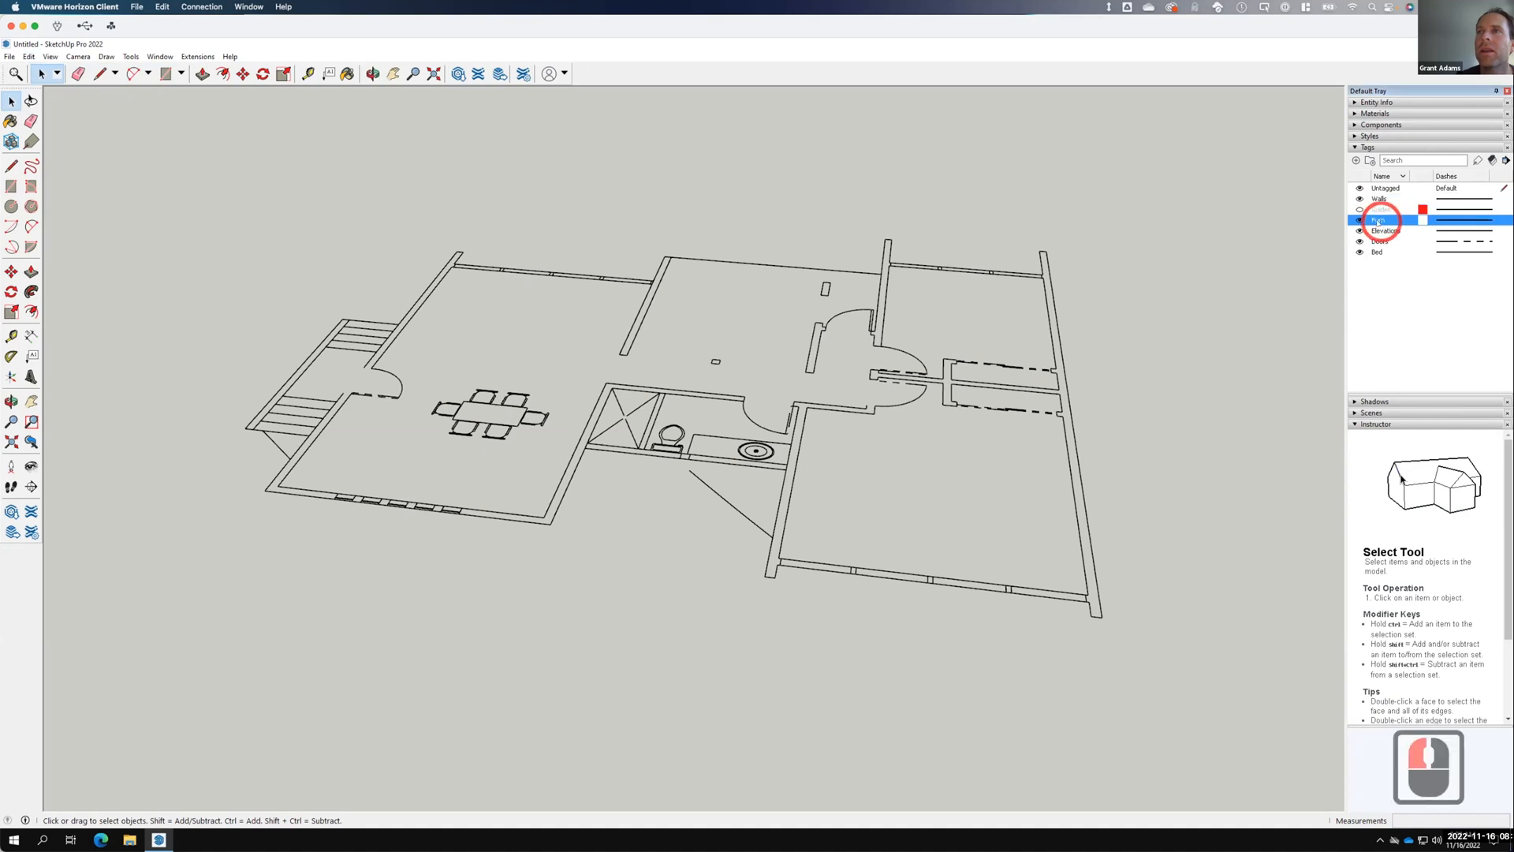
pyautogui.click(1360, 209)
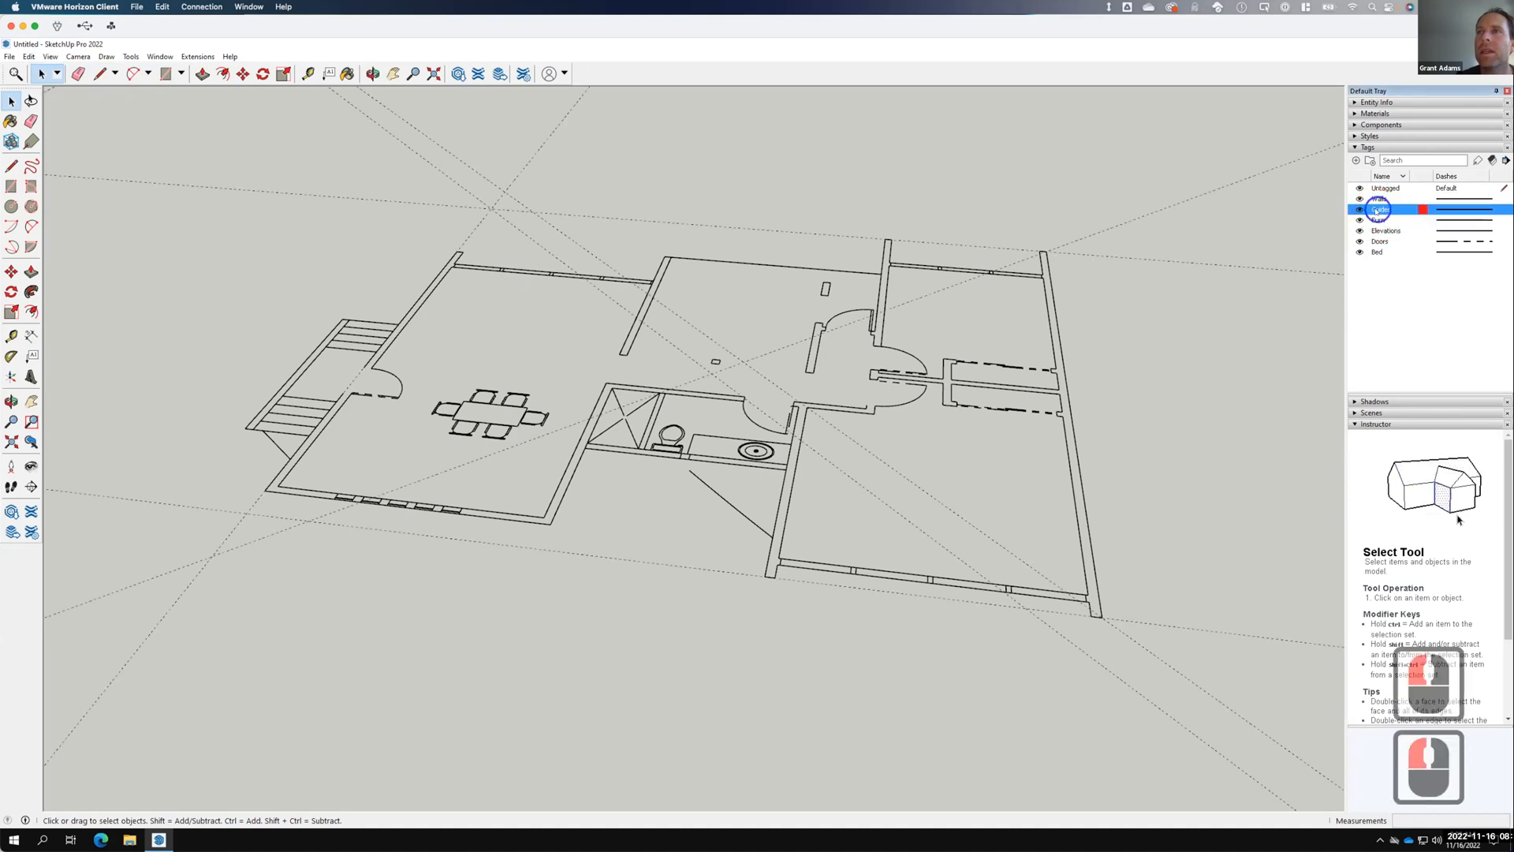
pyautogui.rightClick(1376, 210)
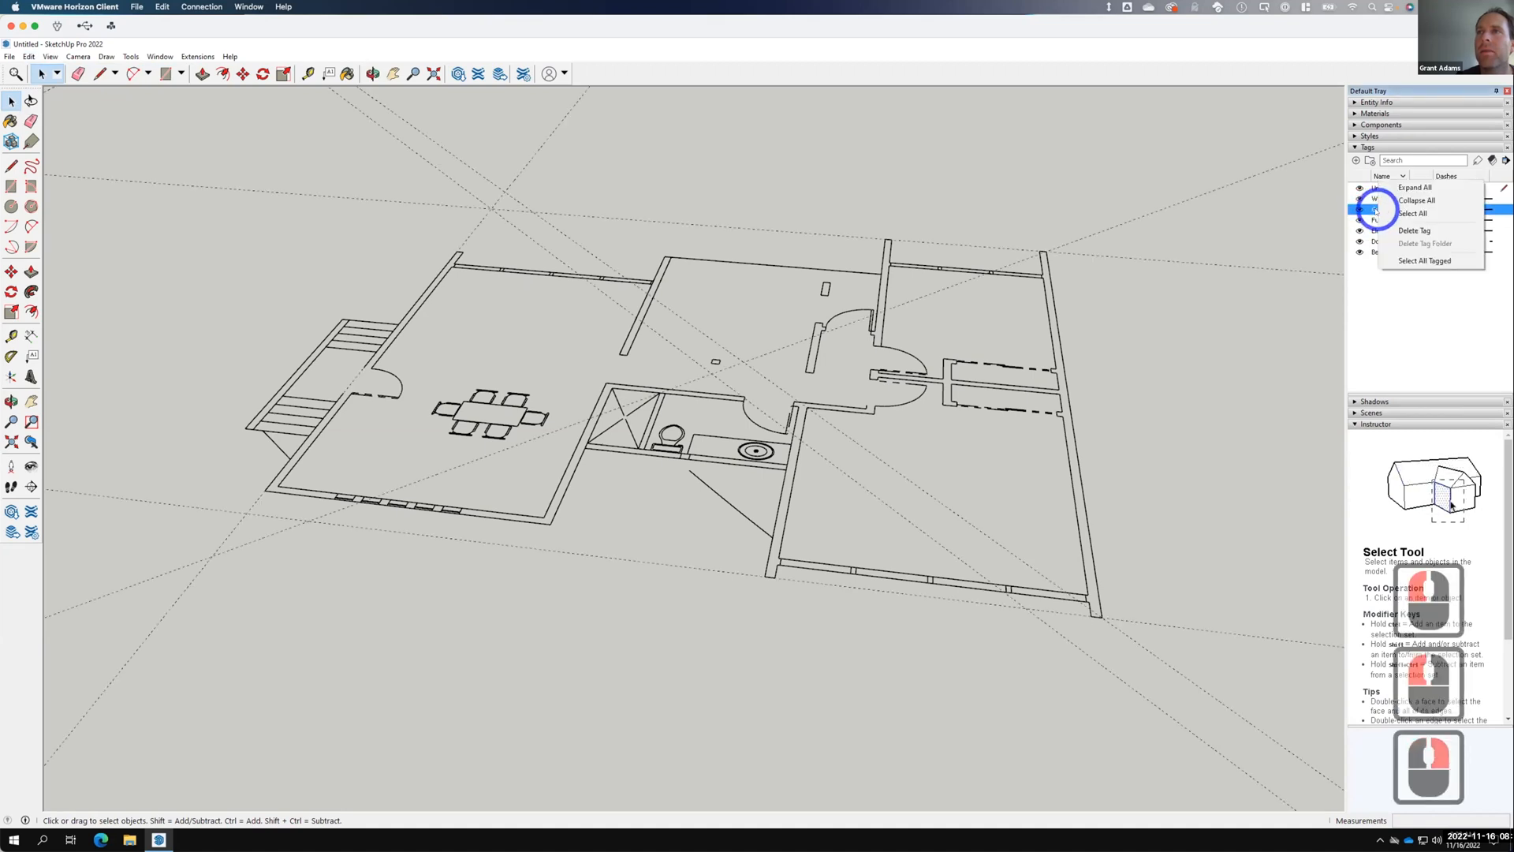
pyautogui.click(1426, 230)
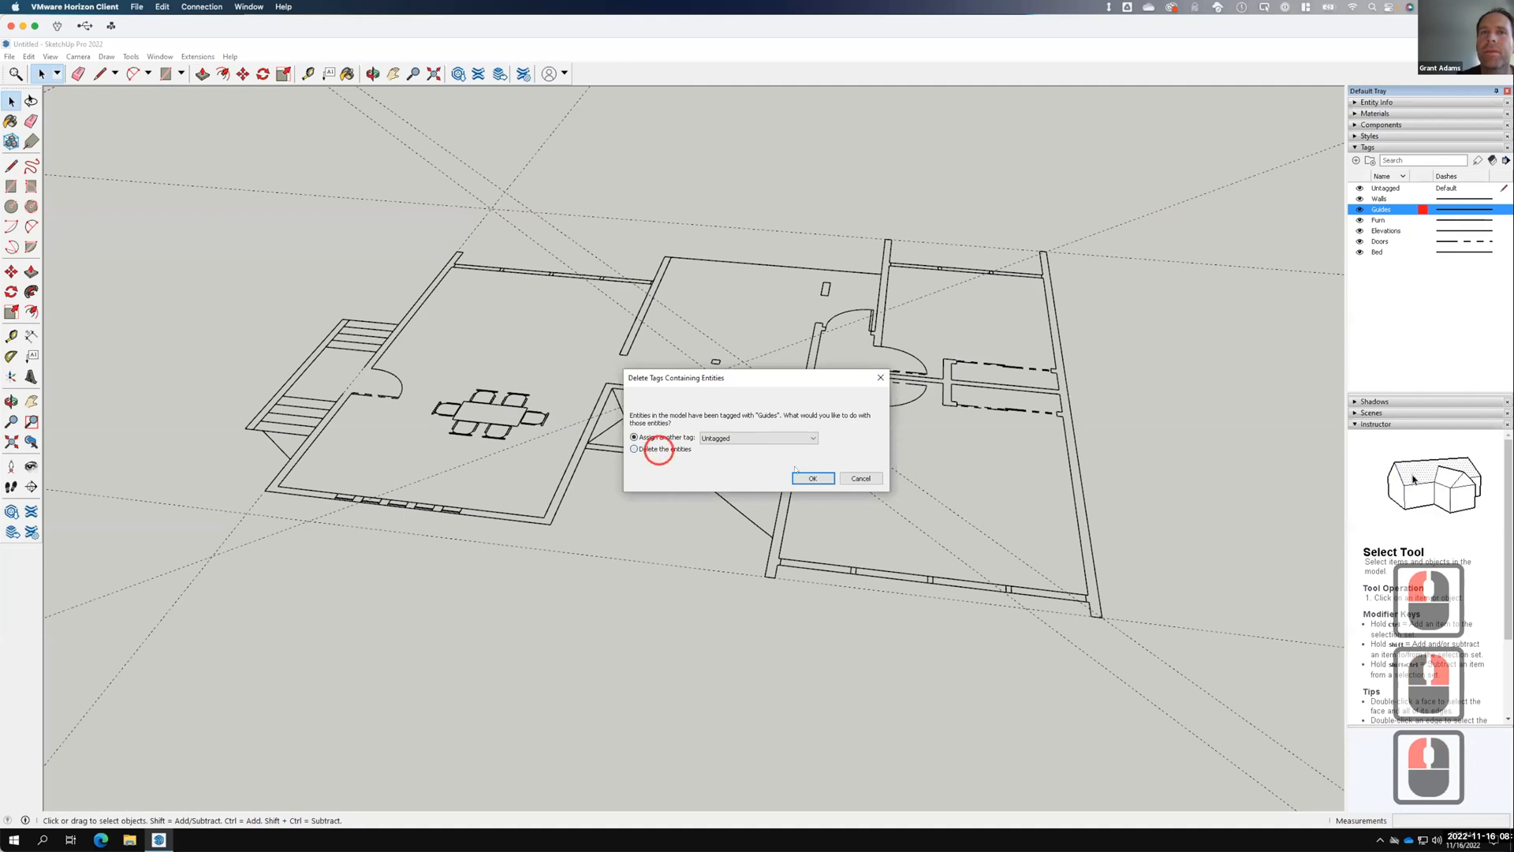
pyautogui.click(659, 449)
pyautogui.click(812, 478)
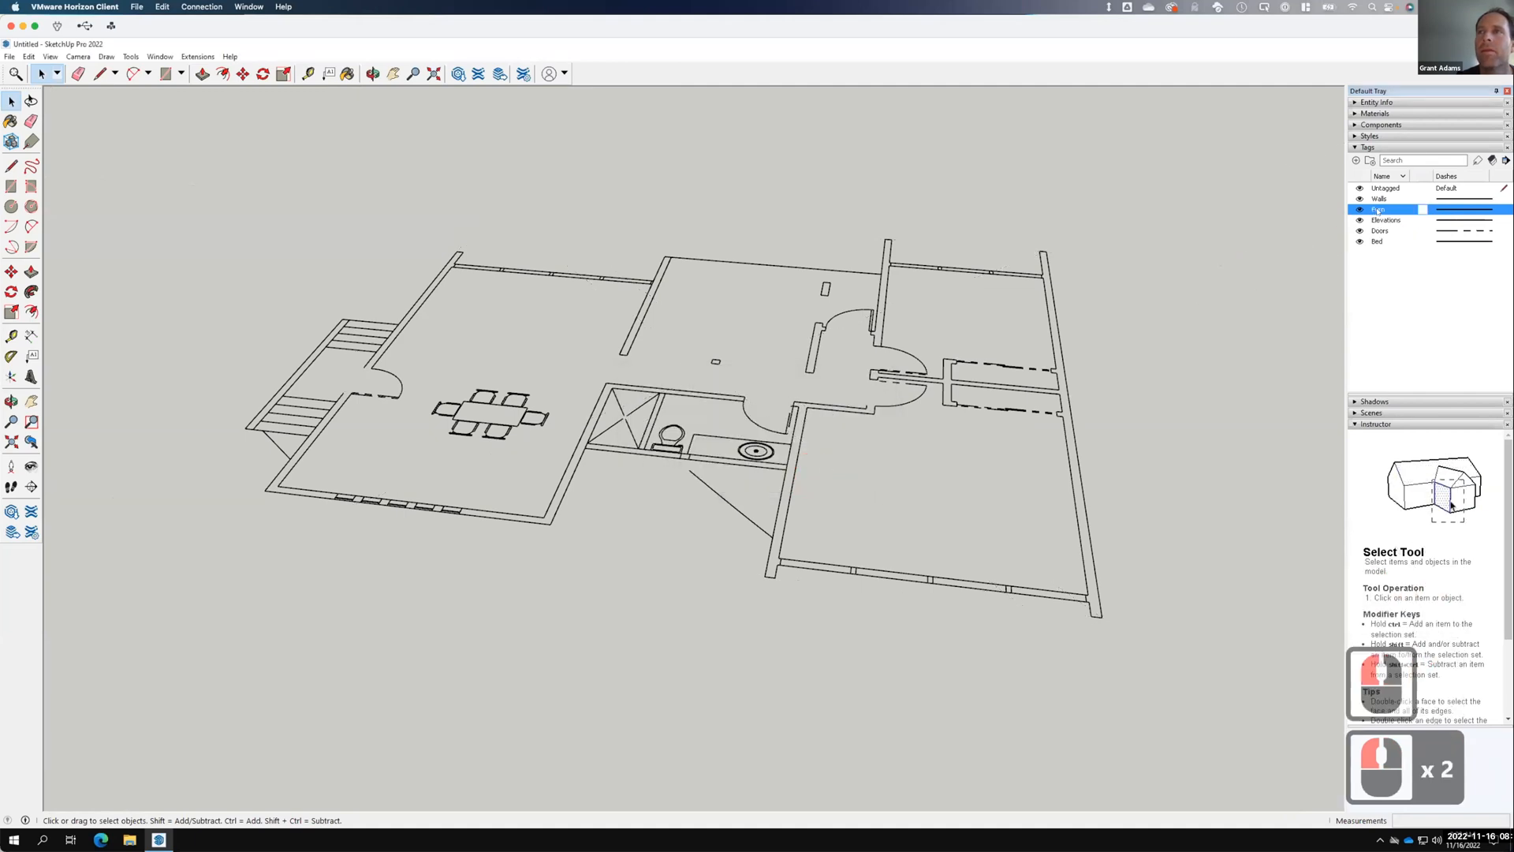
# Delete the Furn and Doors tags along with their furniture and door entities.
pyautogui.rightClick(1378, 210)
pyautogui.click(1412, 230)
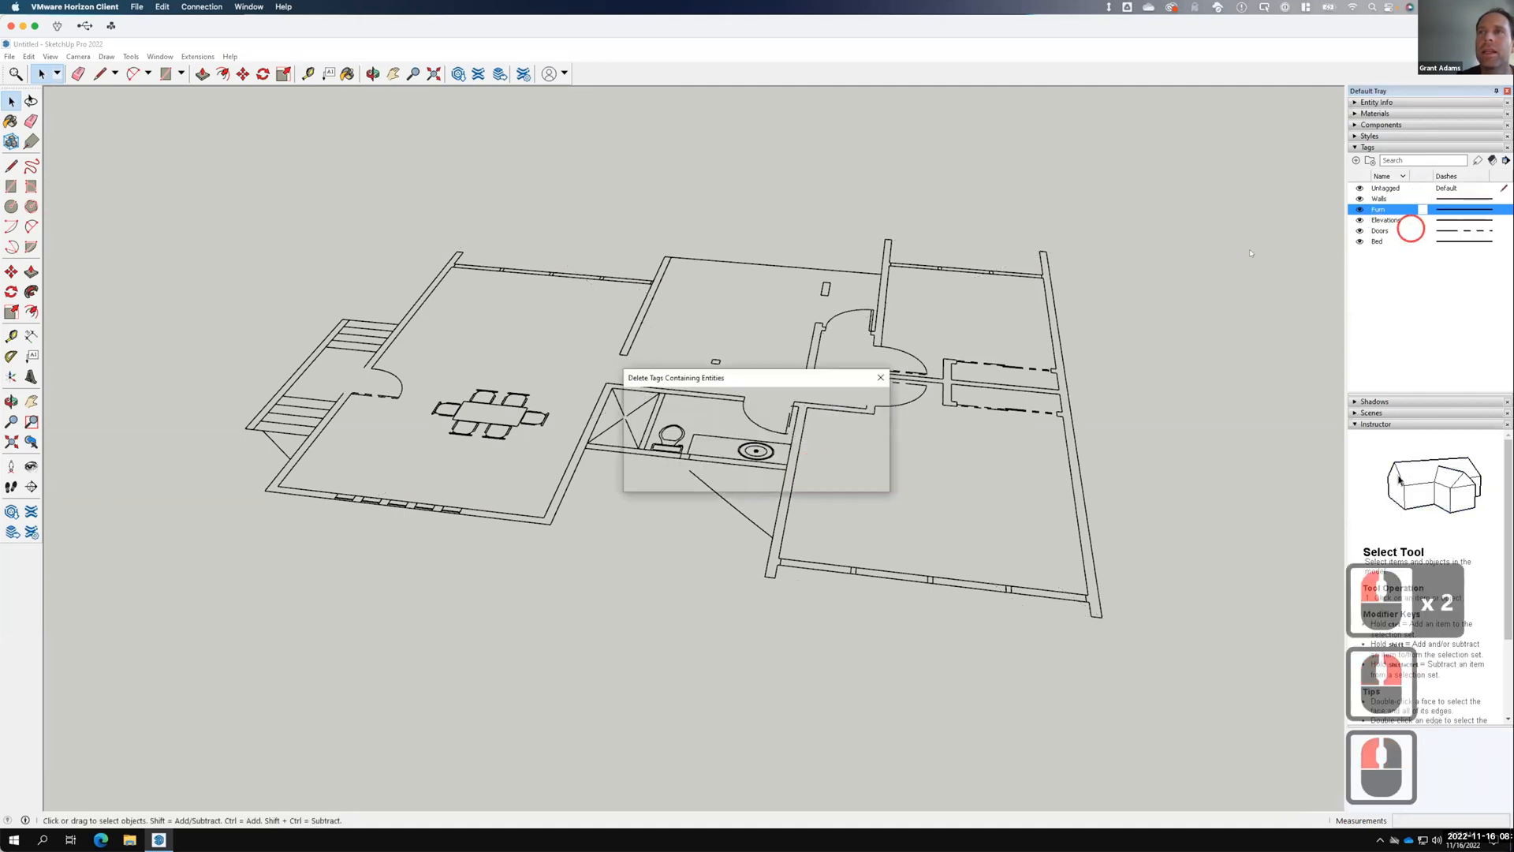
pyautogui.click(810, 477)
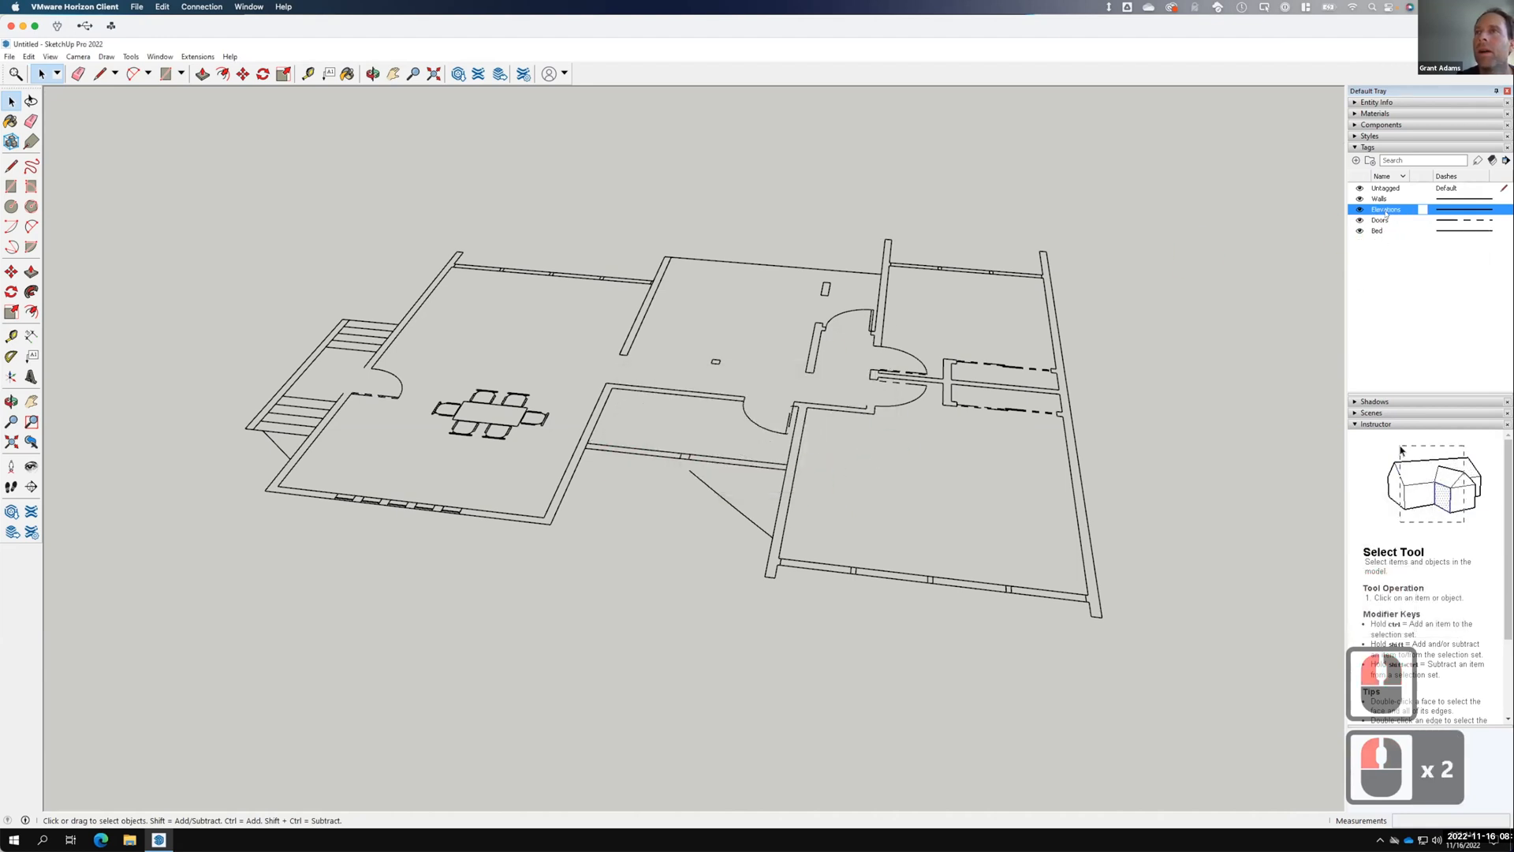
pyautogui.click(1378, 222)
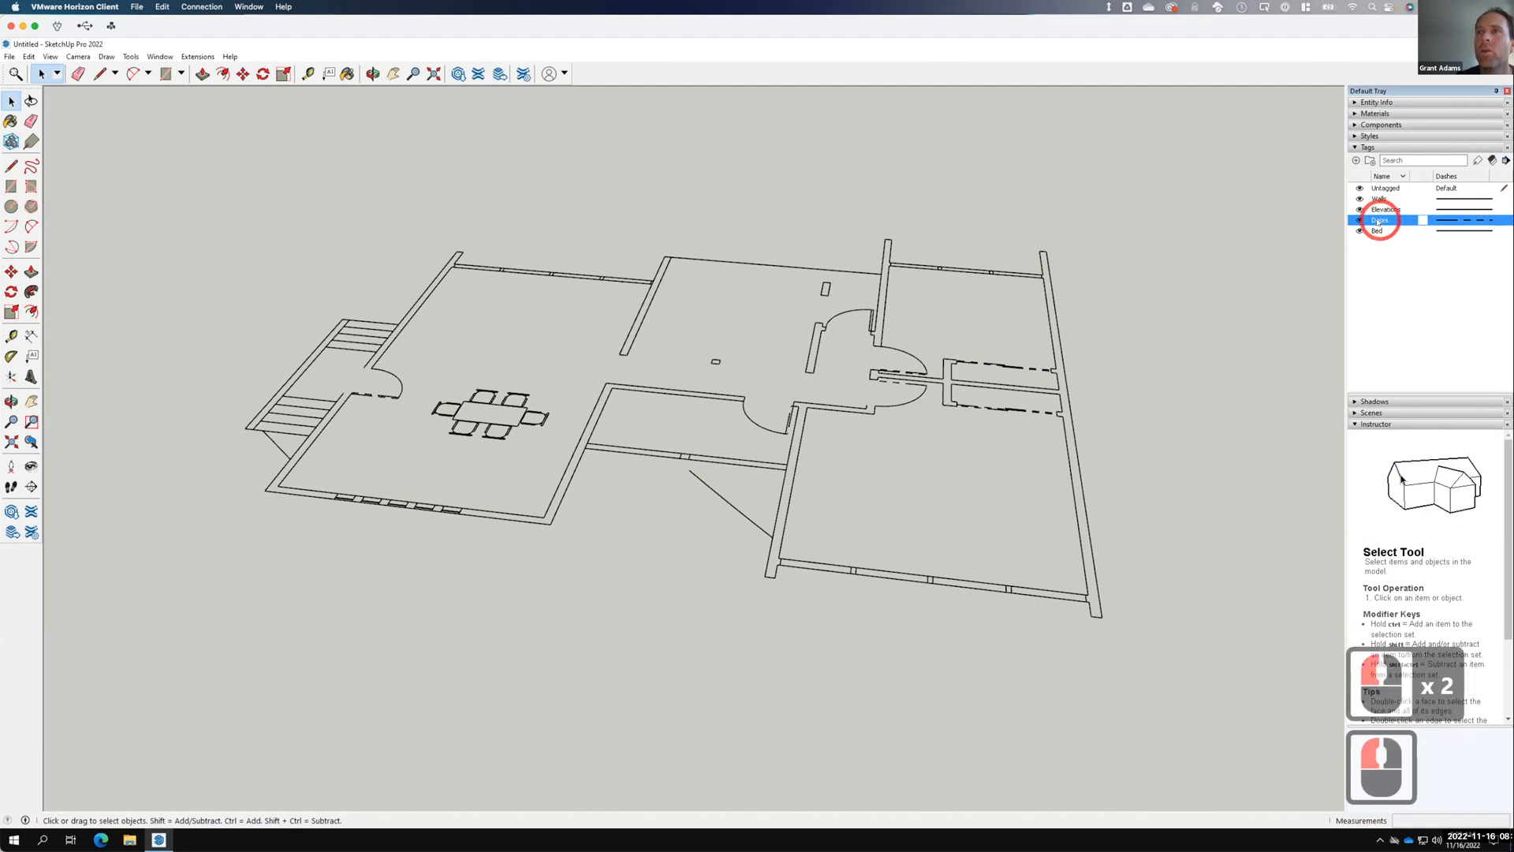
pyautogui.rightClick(1380, 222)
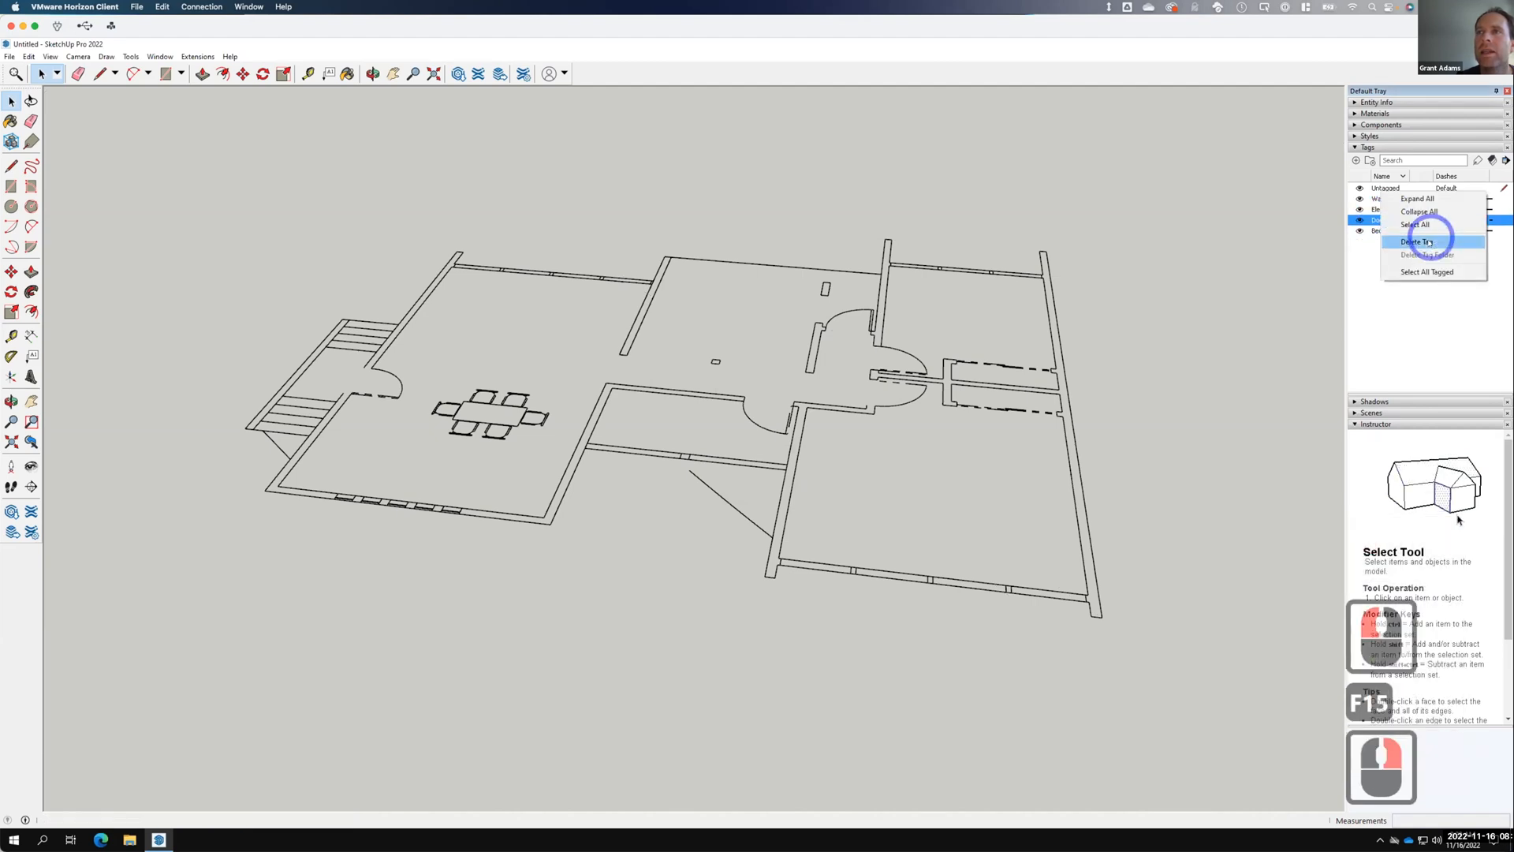
pyautogui.click(1428, 244)
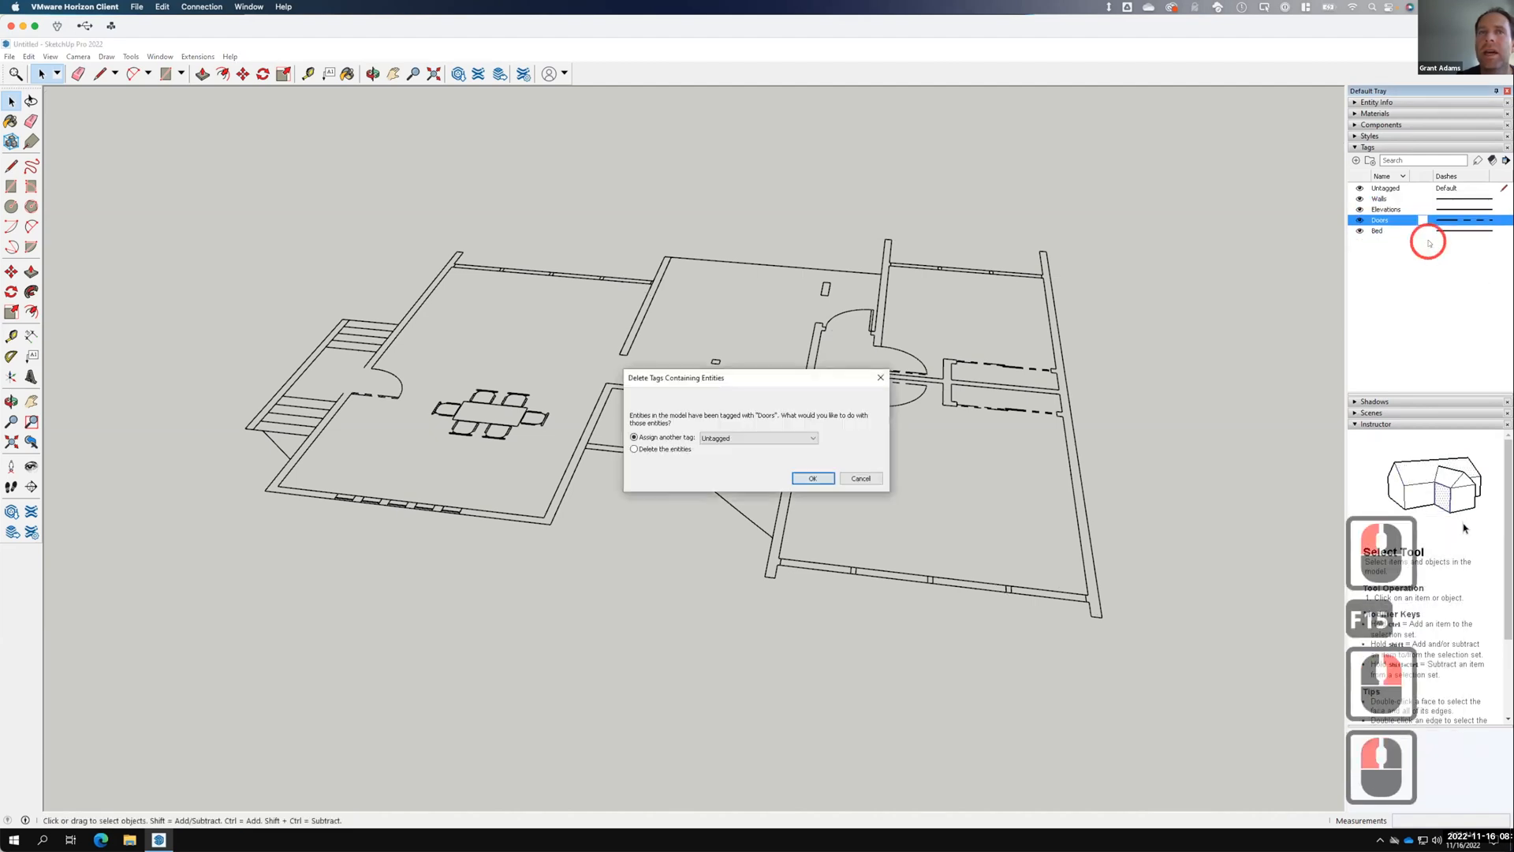
pyautogui.click(666, 448)
pyautogui.click(812, 477)
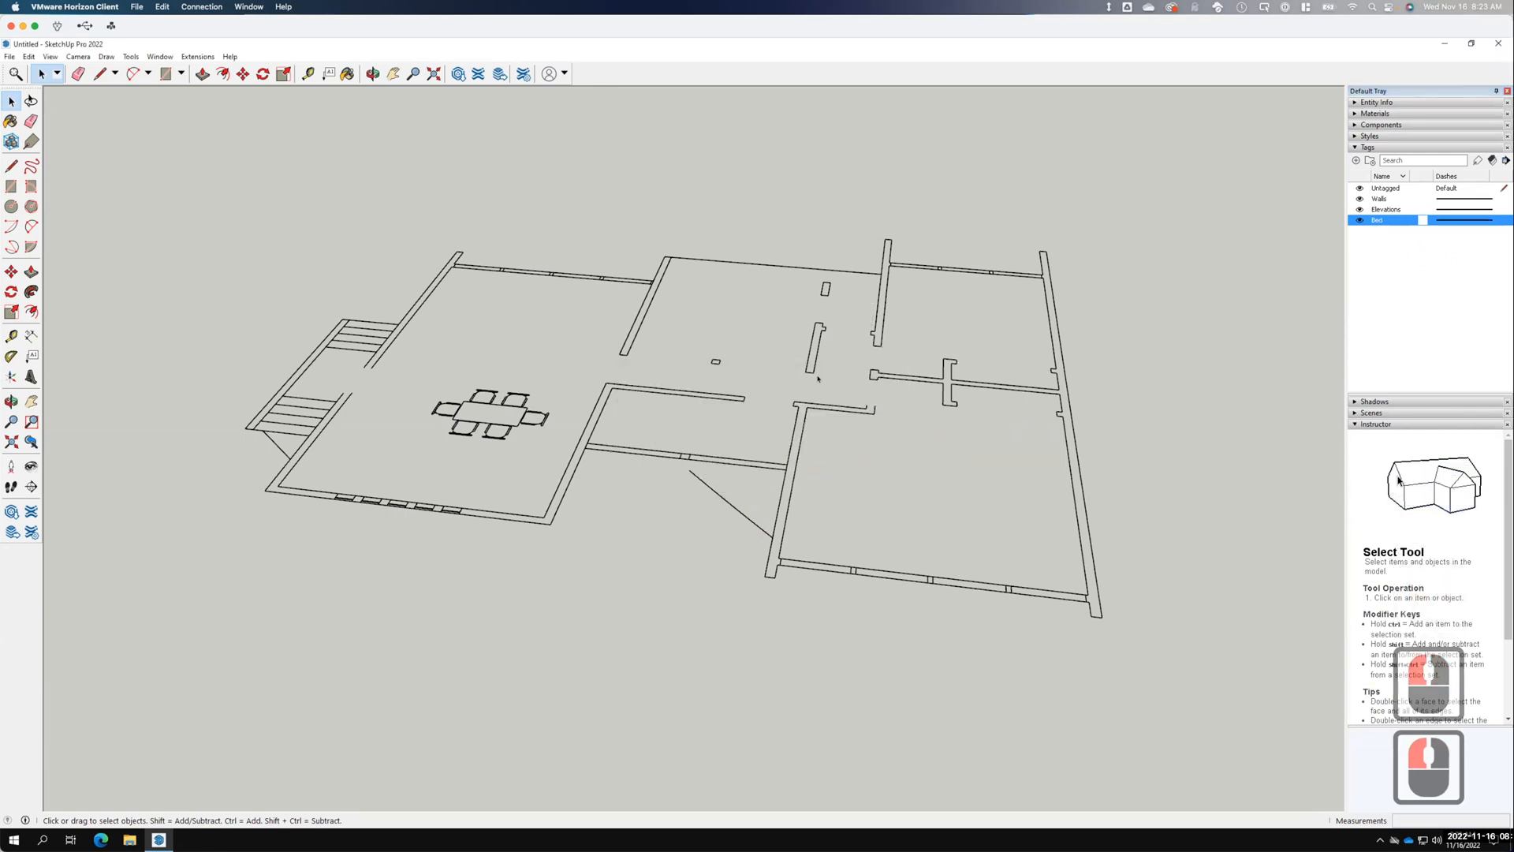
# Close the current group and open the imported drawing group for editing.
pyautogui.scroll(-16, 627, 427)
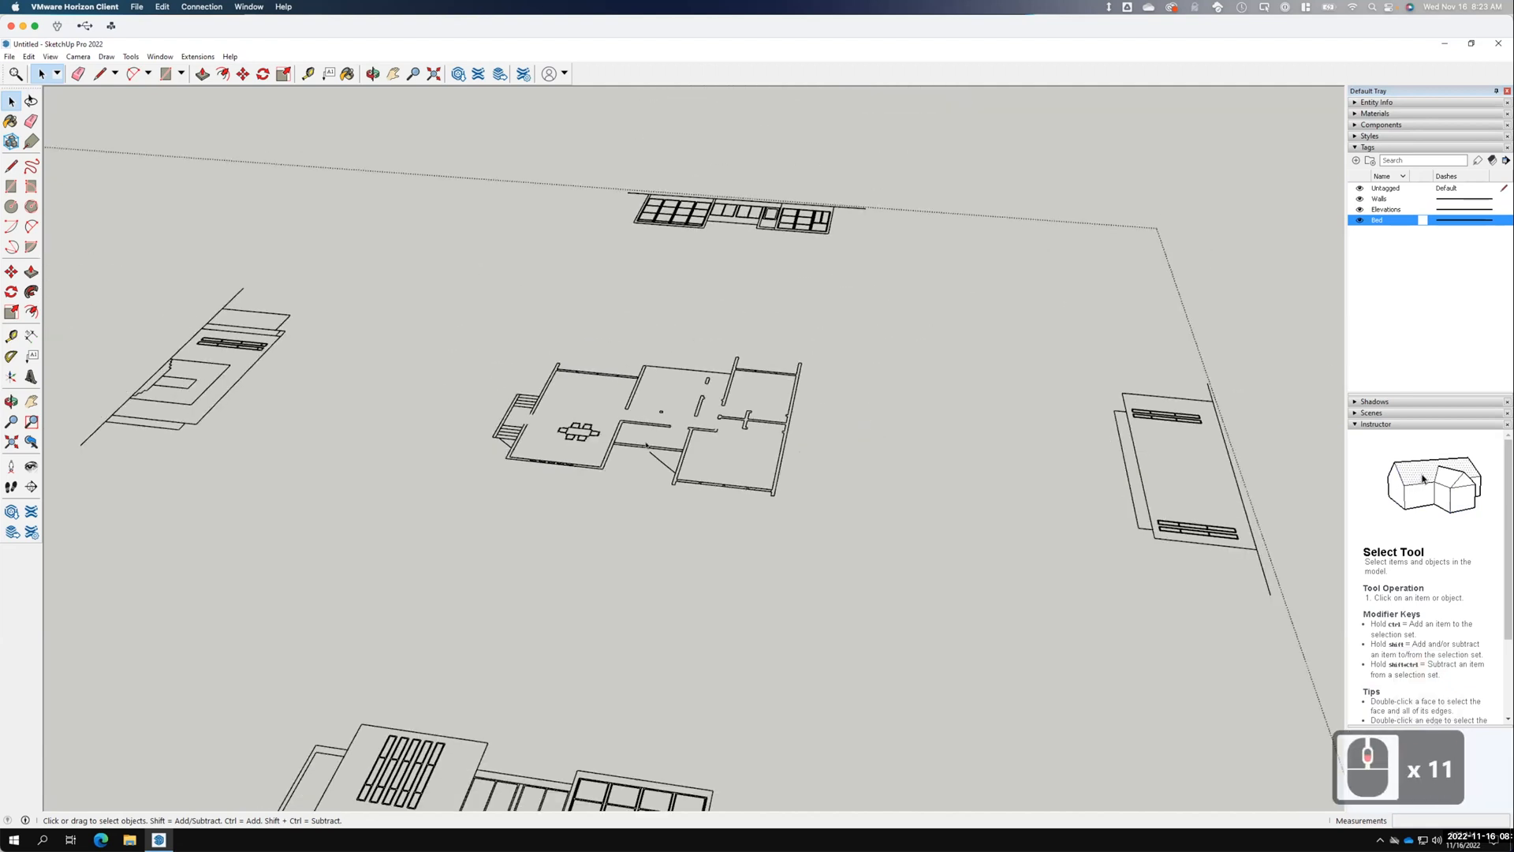
pyautogui.doubleClick(1132, 375)
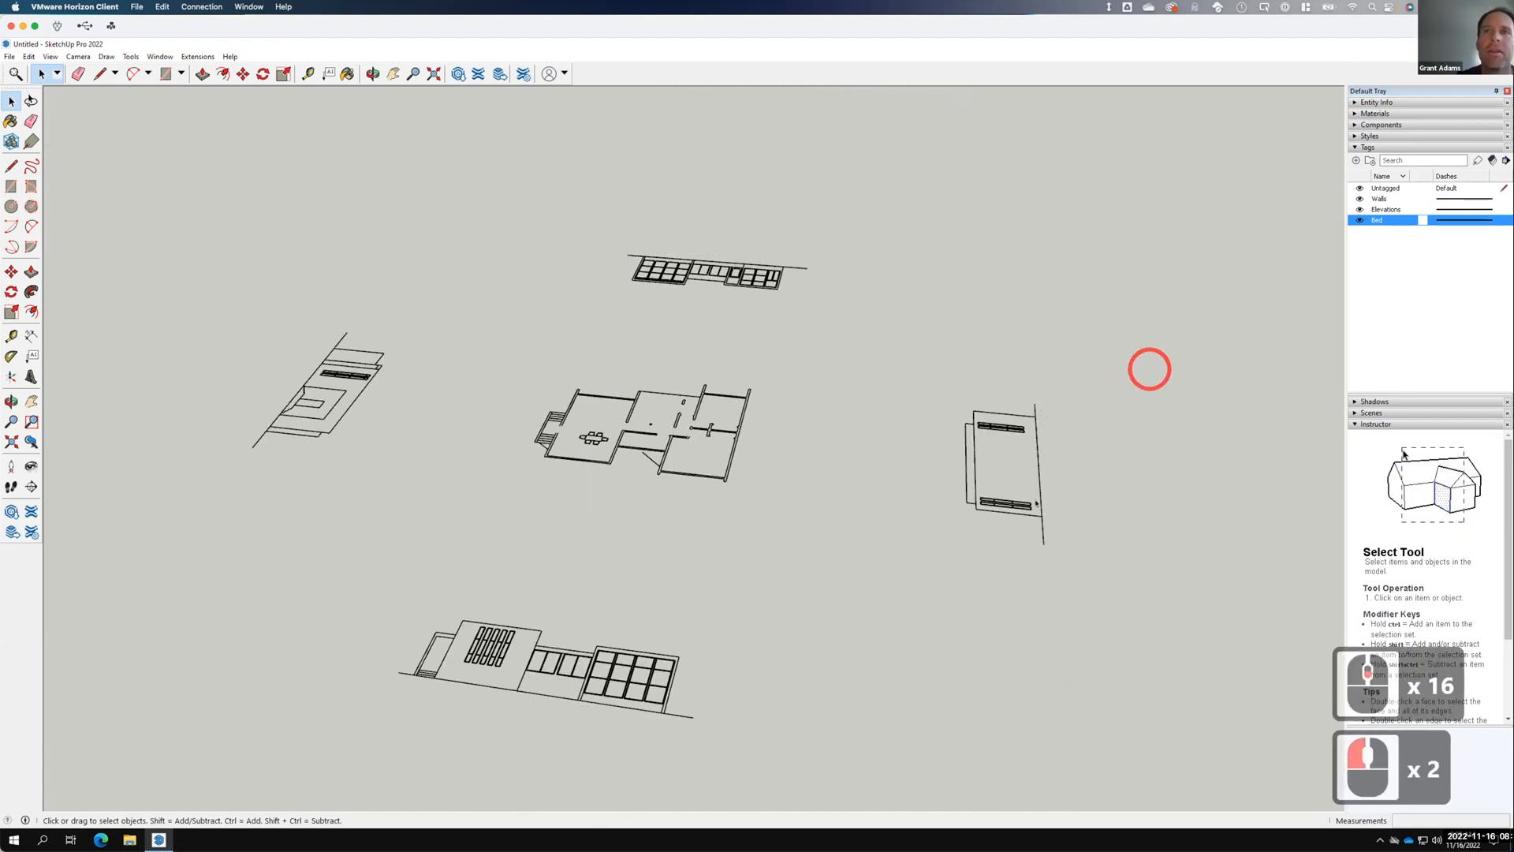
pyautogui.click(966, 443)
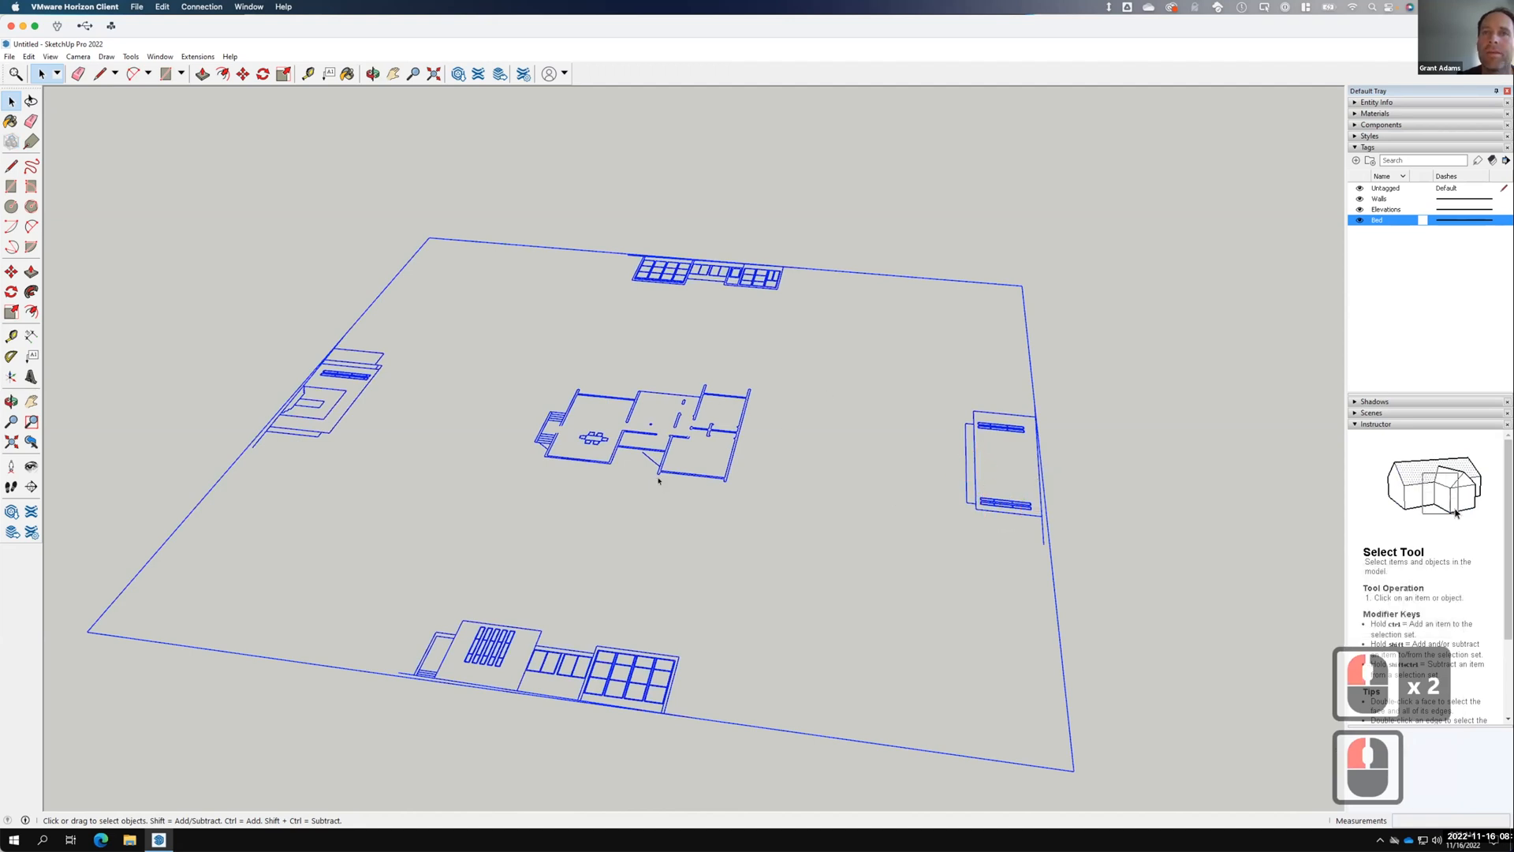
pyautogui.doubleClick(965, 435)
pyautogui.scroll(5, 576, 445)
pyautogui.scroll(12, 594, 437)
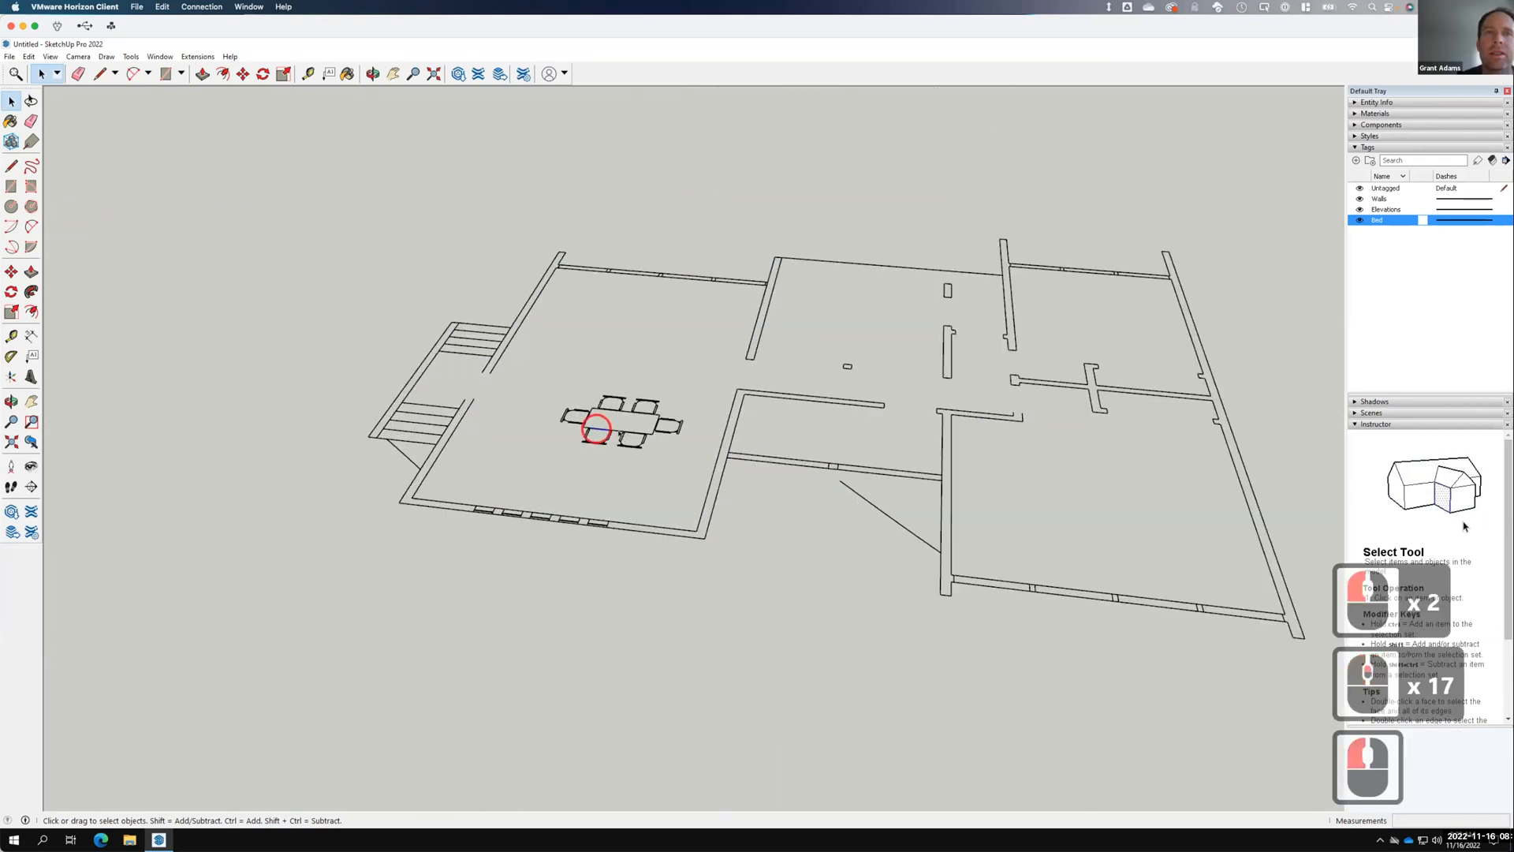
# Box-select the dining table with its chairs and erase them.
pyautogui.click(537, 377)
pyautogui.moveTo(542, 380); pyautogui.dragTo(688, 454)
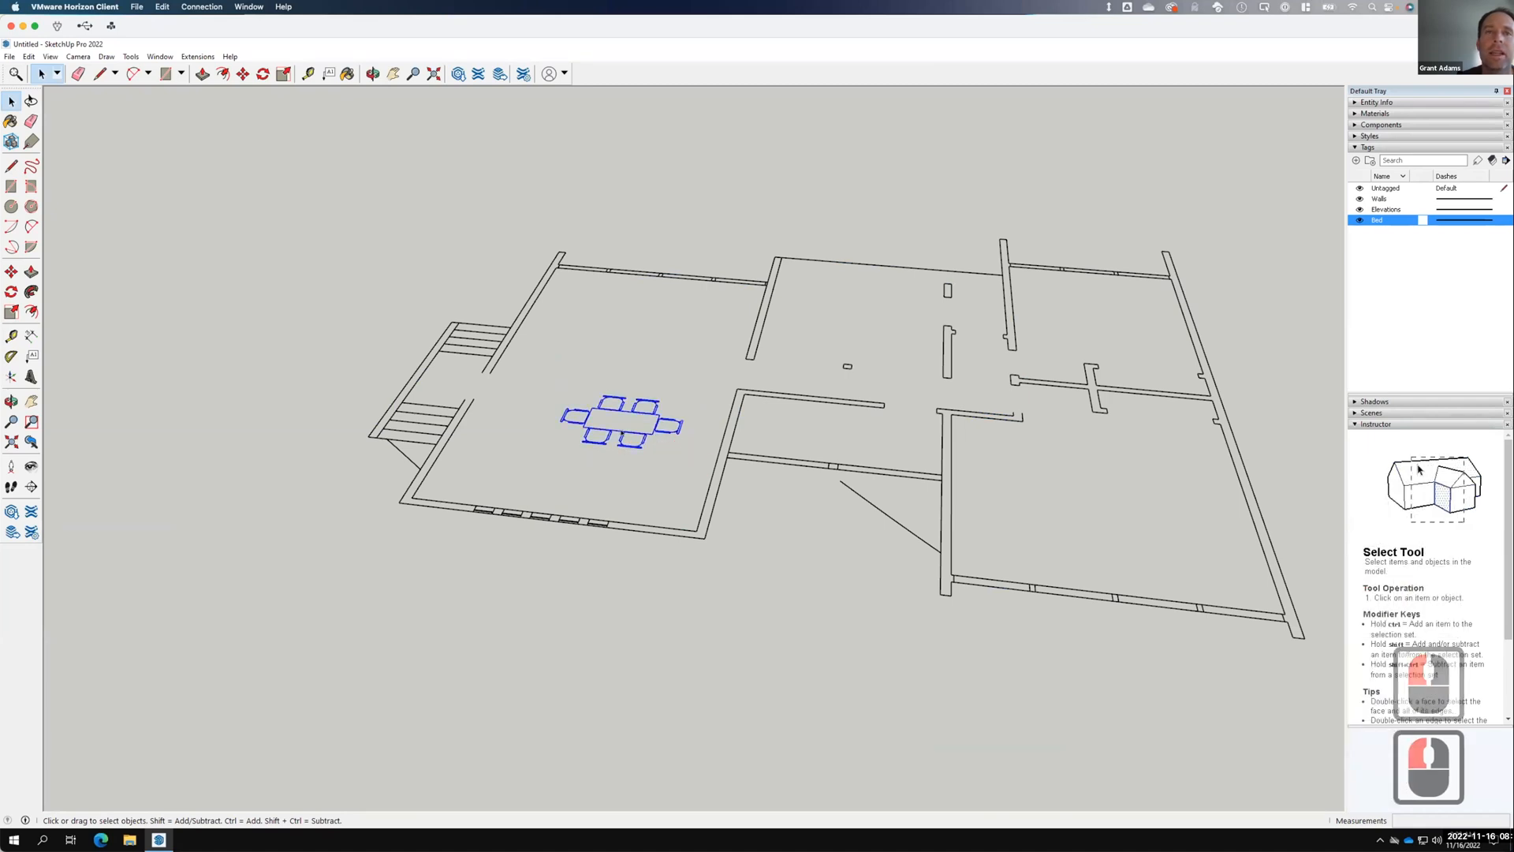
pyautogui.rightClick(620, 433)
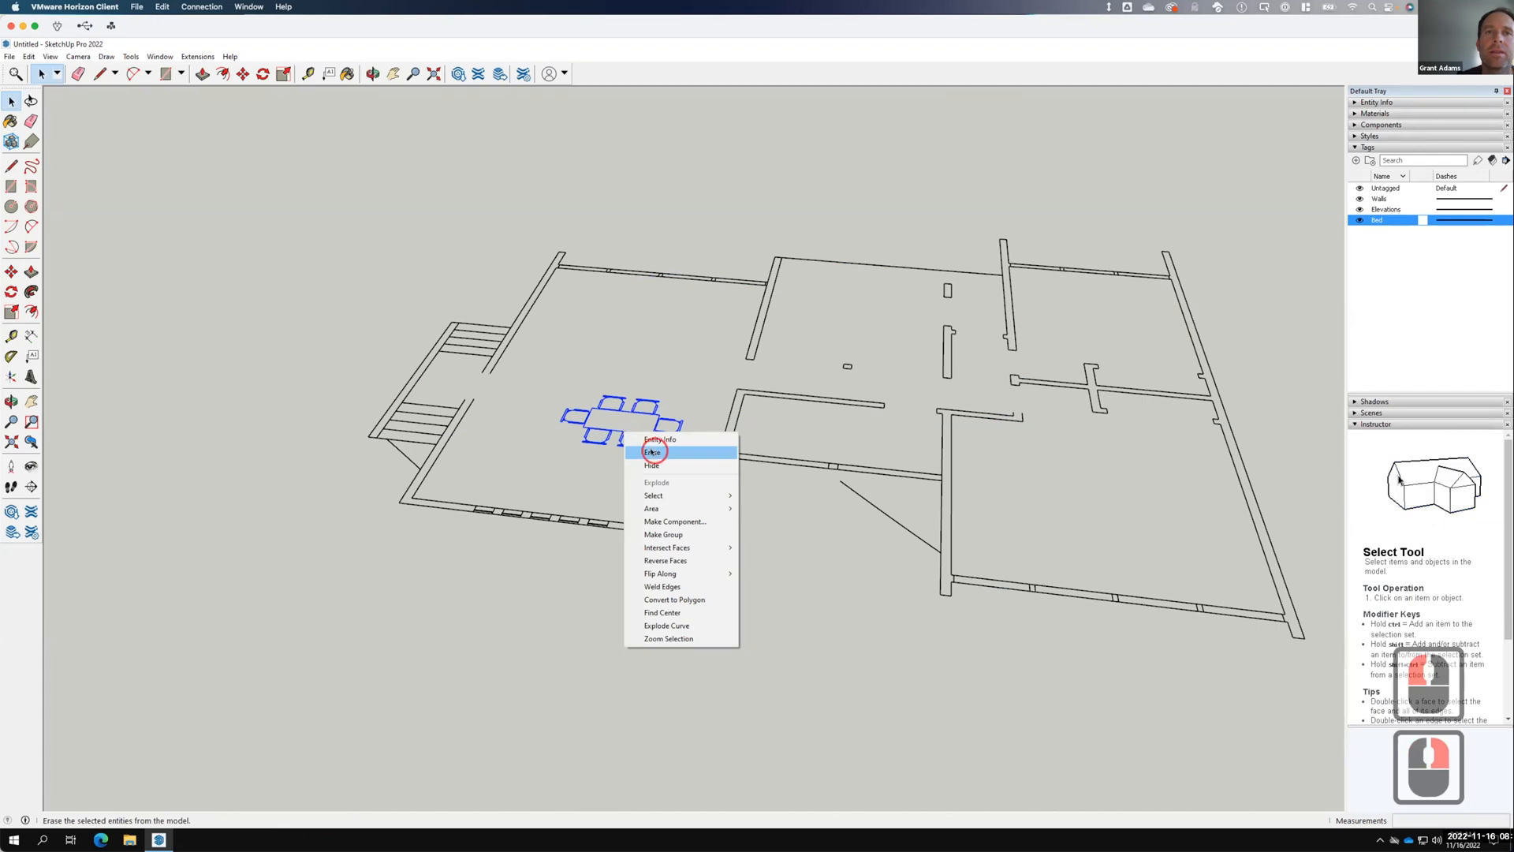
pyautogui.click(652, 451)
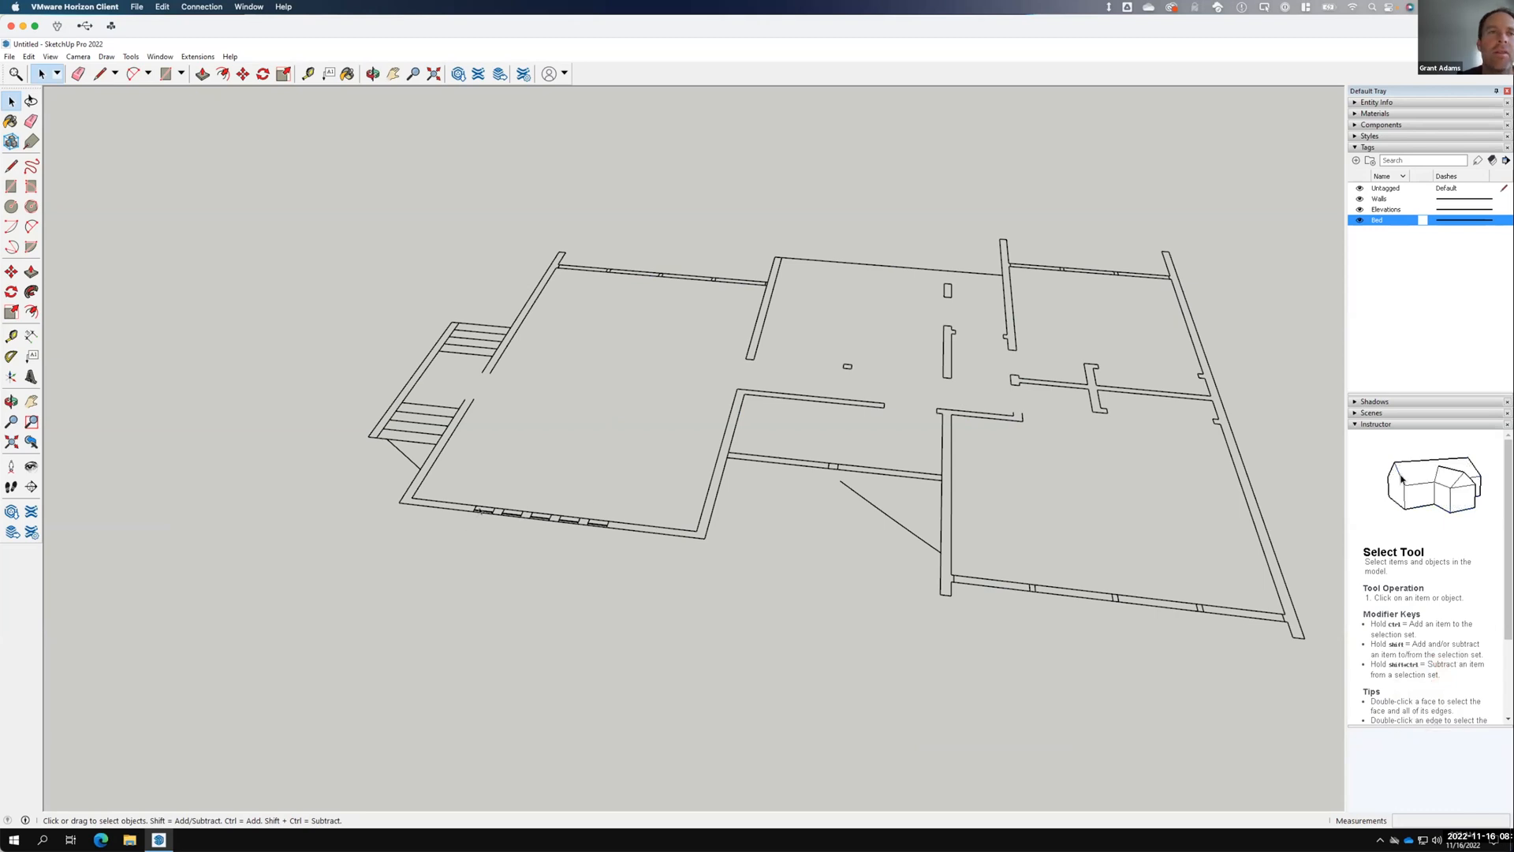
# Erase the five window sill lines along the lower-left wall.
pyautogui.scroll(20, 482, 508)
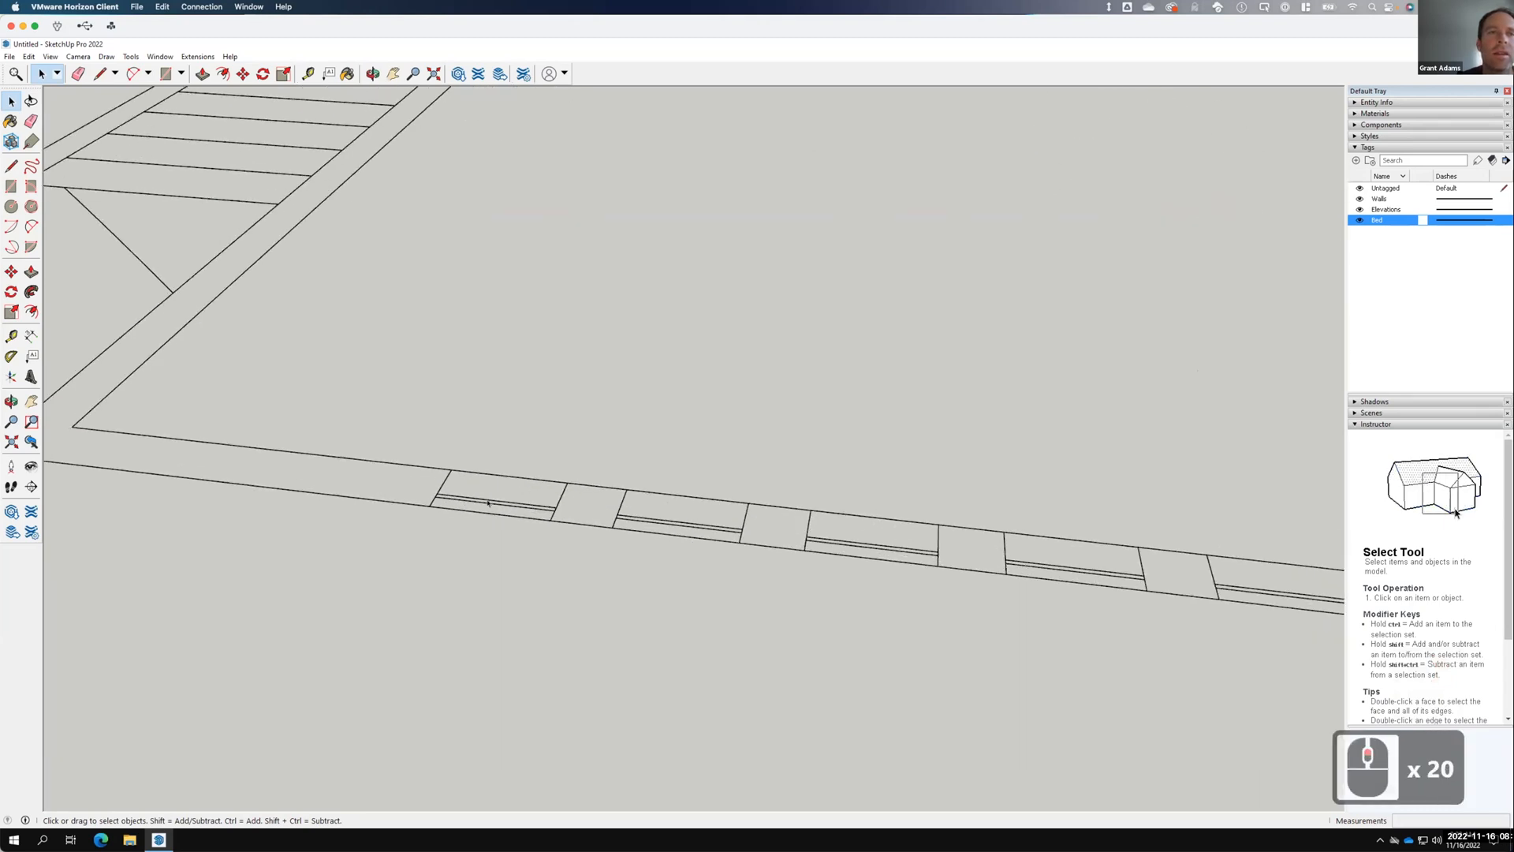
pyautogui.click(488, 501)
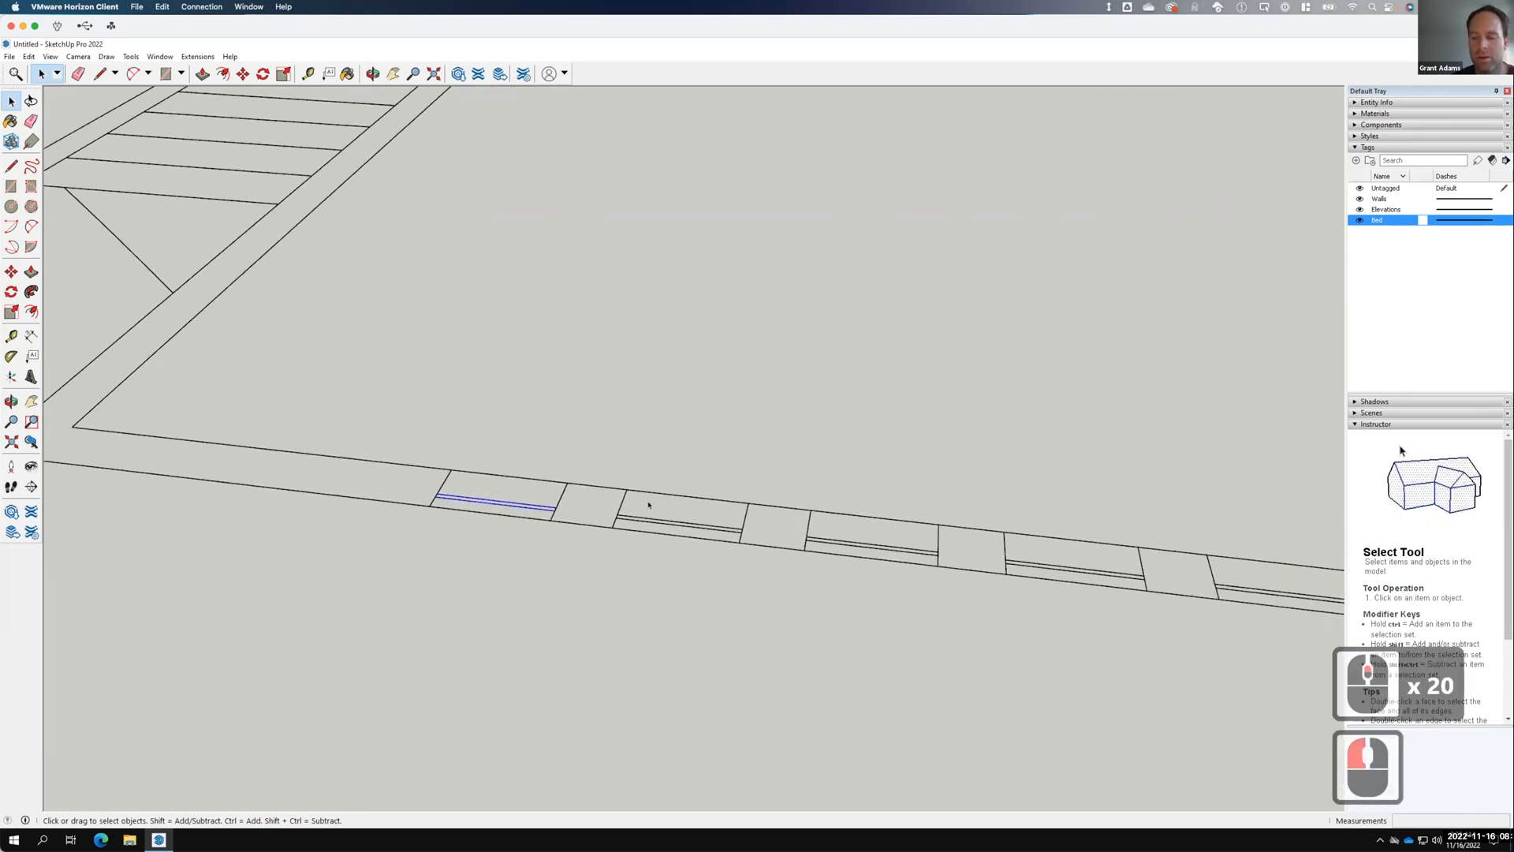
pyautogui.keyDown('shift'); pyautogui.click(686, 524); pyautogui.keyUp('shift')
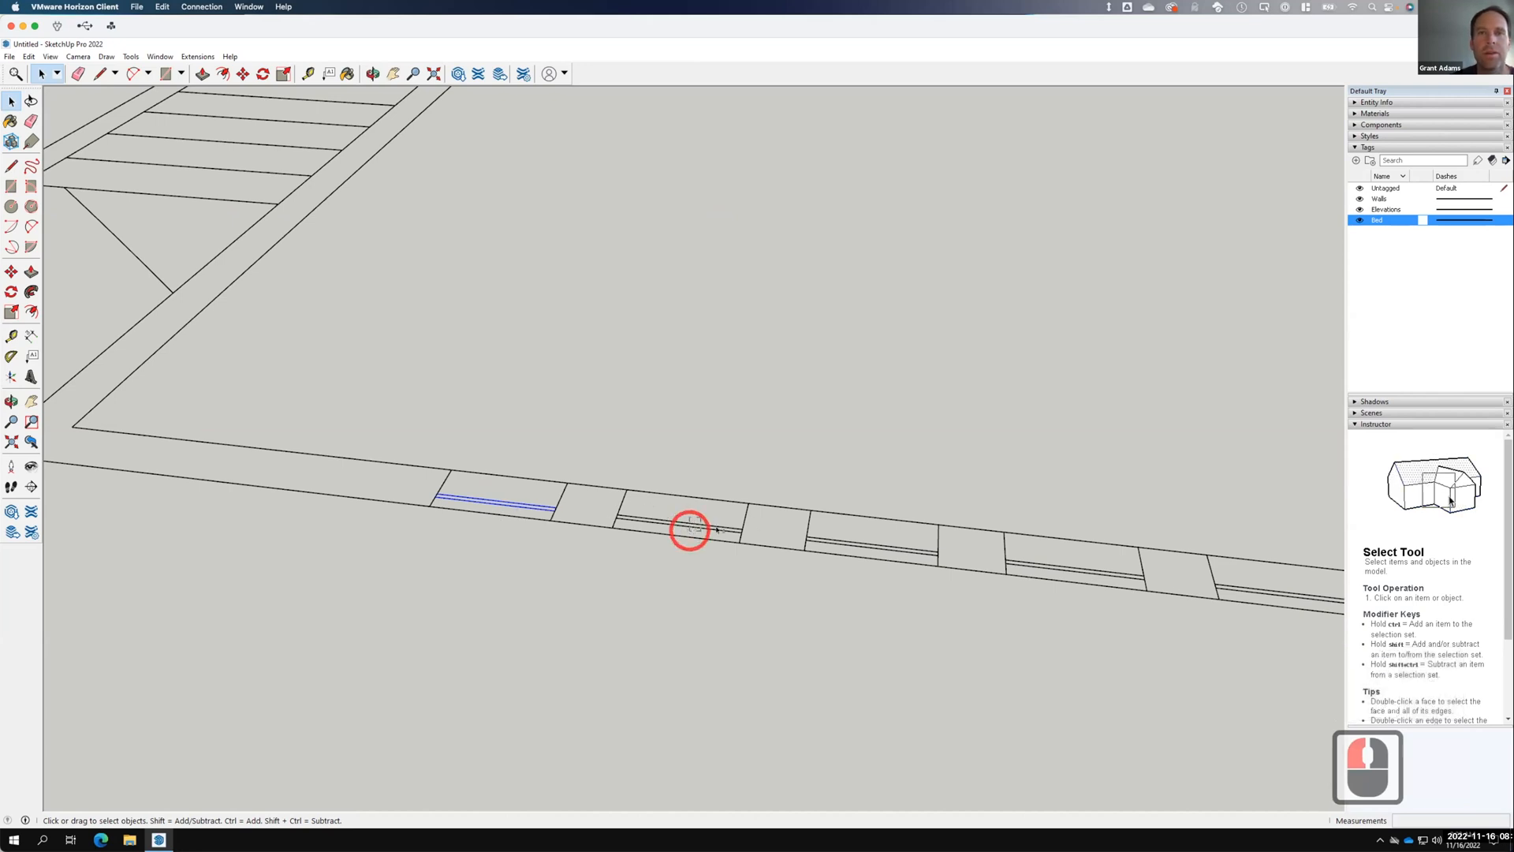
pyautogui.keyDown('shift'); pyautogui.click(883, 550); pyautogui.keyUp('shift')
pyautogui.keyDown('shift'); pyautogui.click(1048, 568); pyautogui.keyUp('shift')
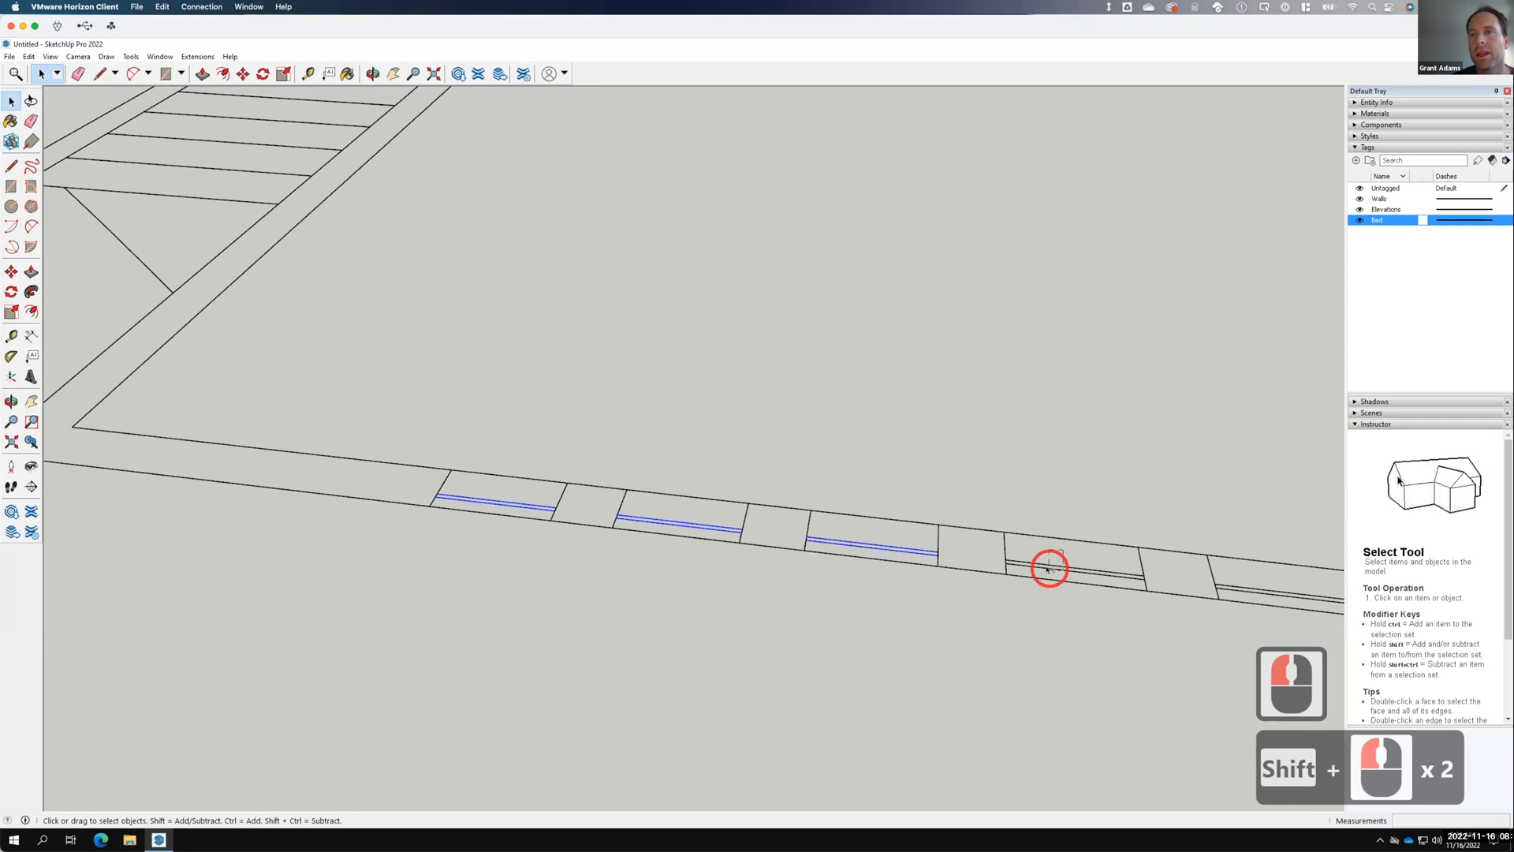
pyautogui.keyDown('shift'); pyautogui.click(1262, 593); pyautogui.keyUp('shift')
pyautogui.rightClick(1263, 597)
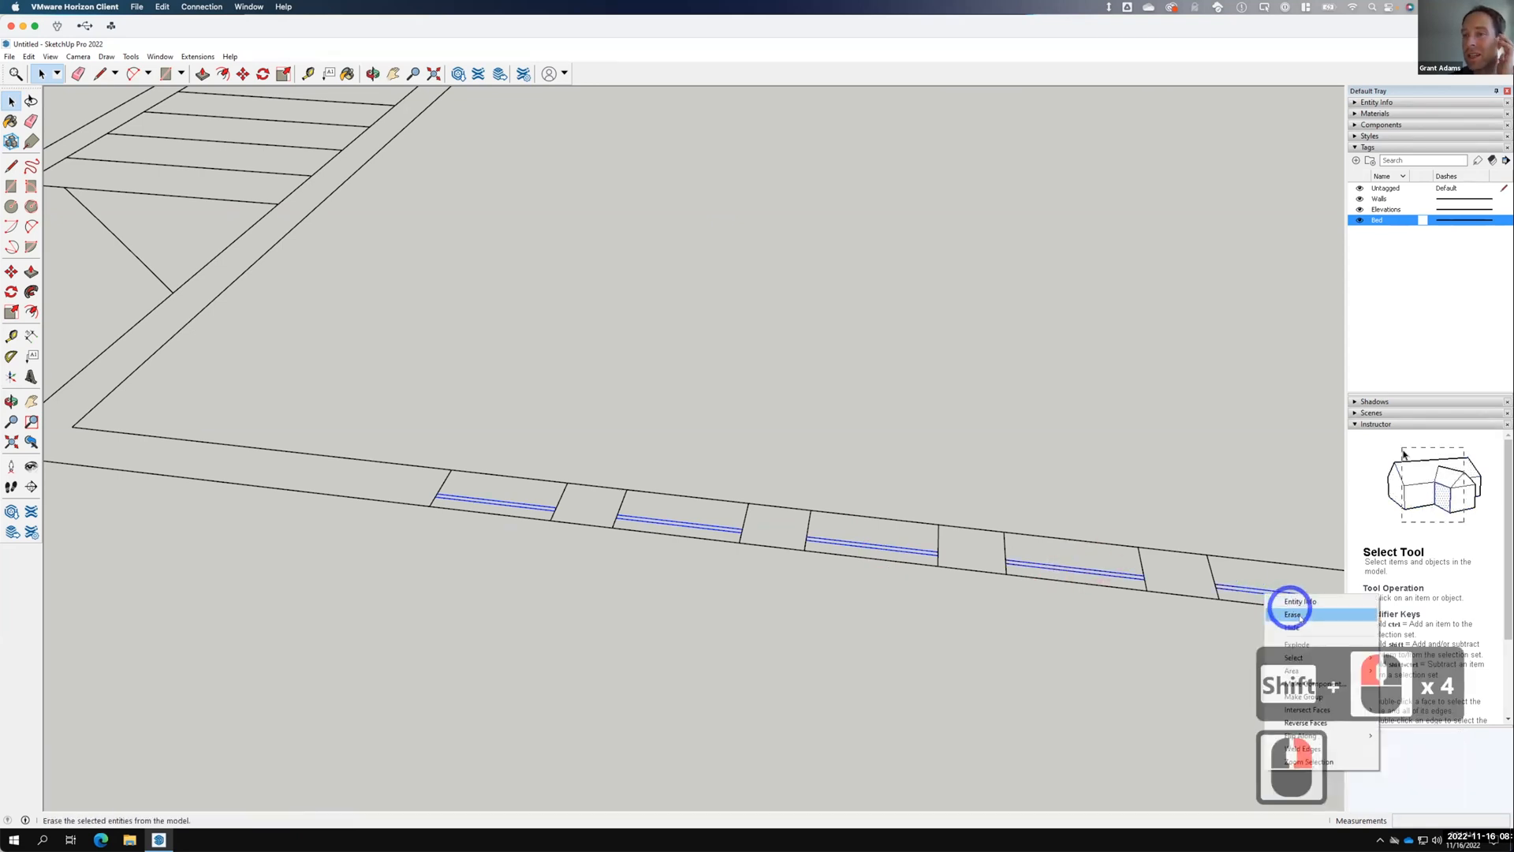
pyautogui.click(1294, 614)
pyautogui.click(1095, 541)
# Erase the stray diagonal line by the stairs and the short edge below them.
pyautogui.scroll(-8, 789, 488)
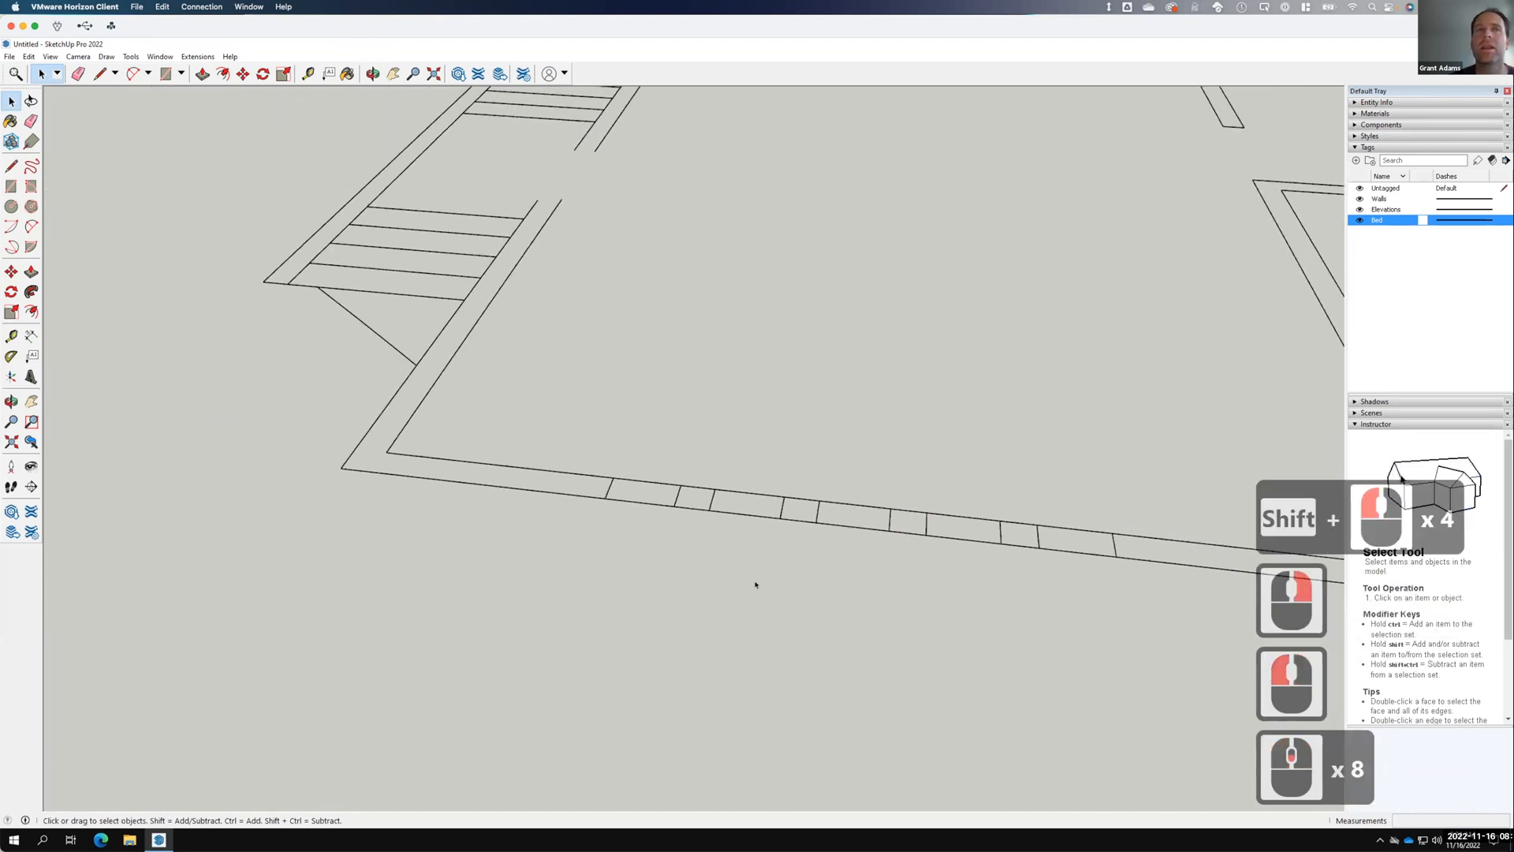
pyautogui.scroll(-9, 756, 584)
pyautogui.click(533, 435)
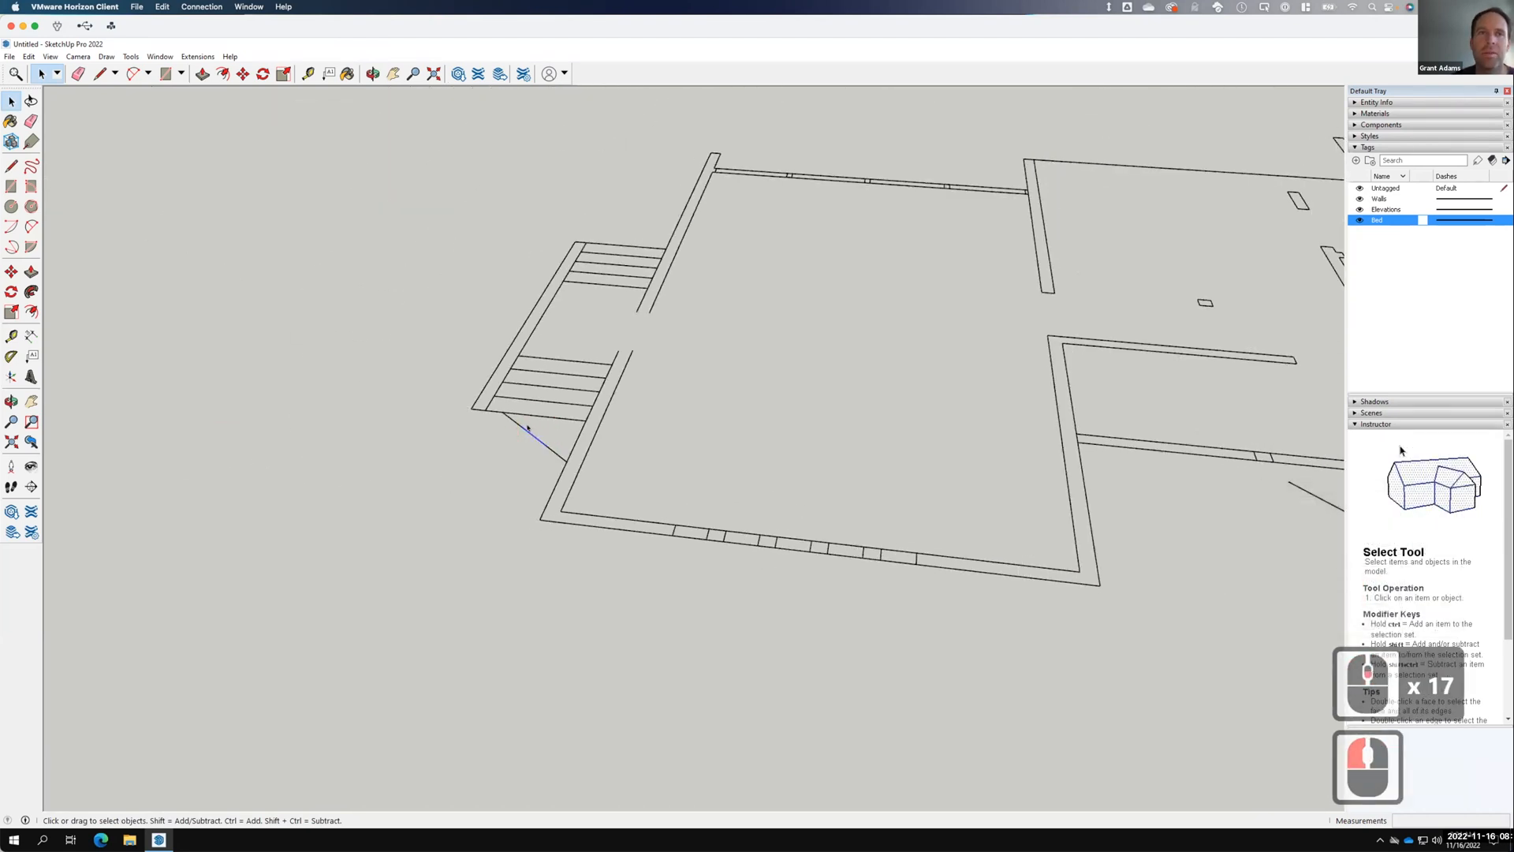
pyautogui.rightClick(532, 431)
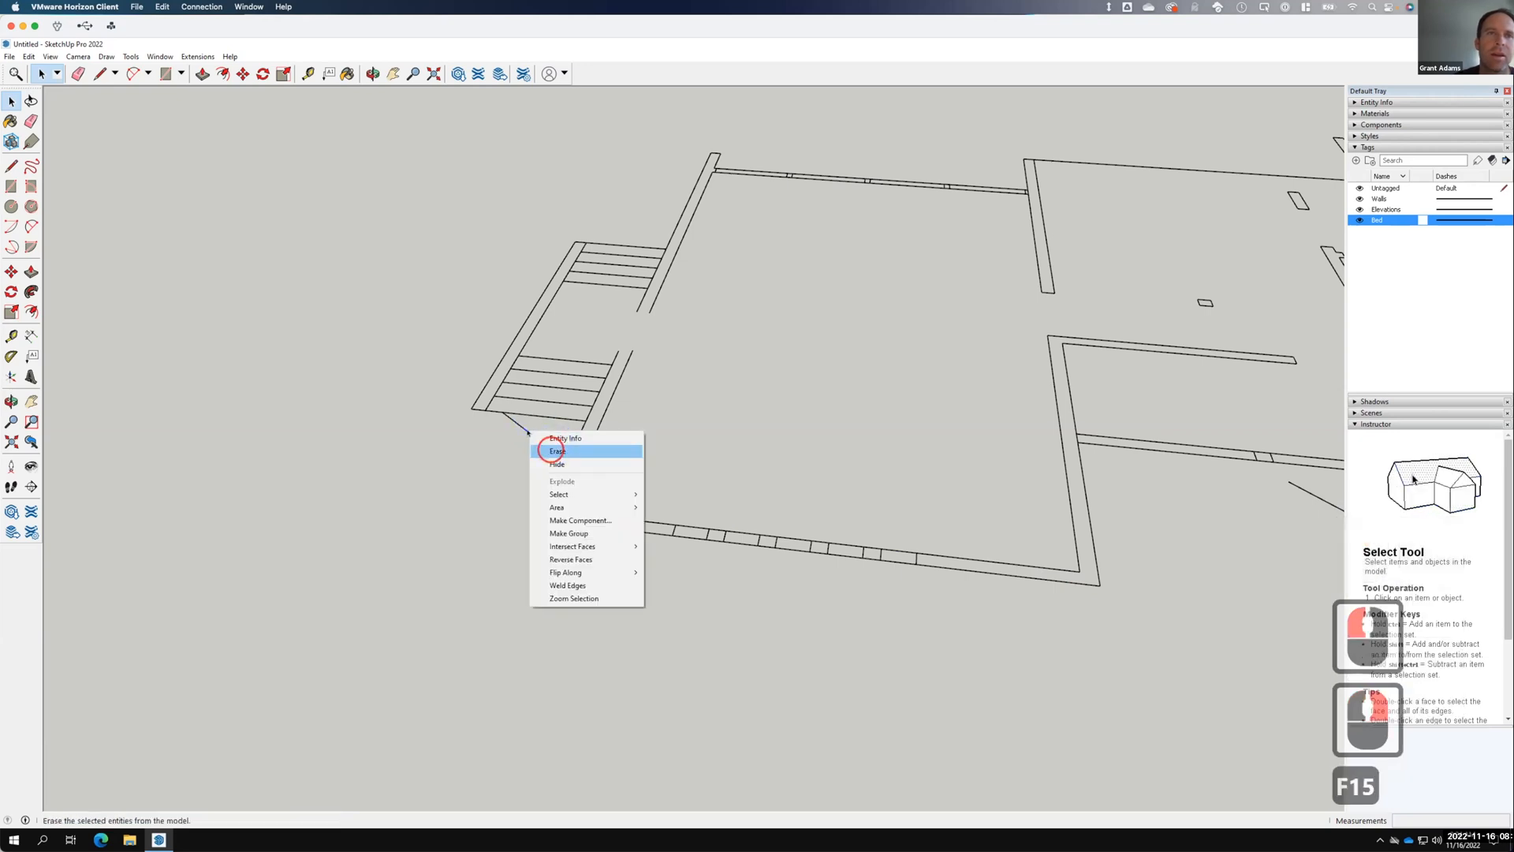
pyautogui.click(556, 451)
pyautogui.scroll(10, 508, 416)
pyautogui.scroll(2, 564, 455)
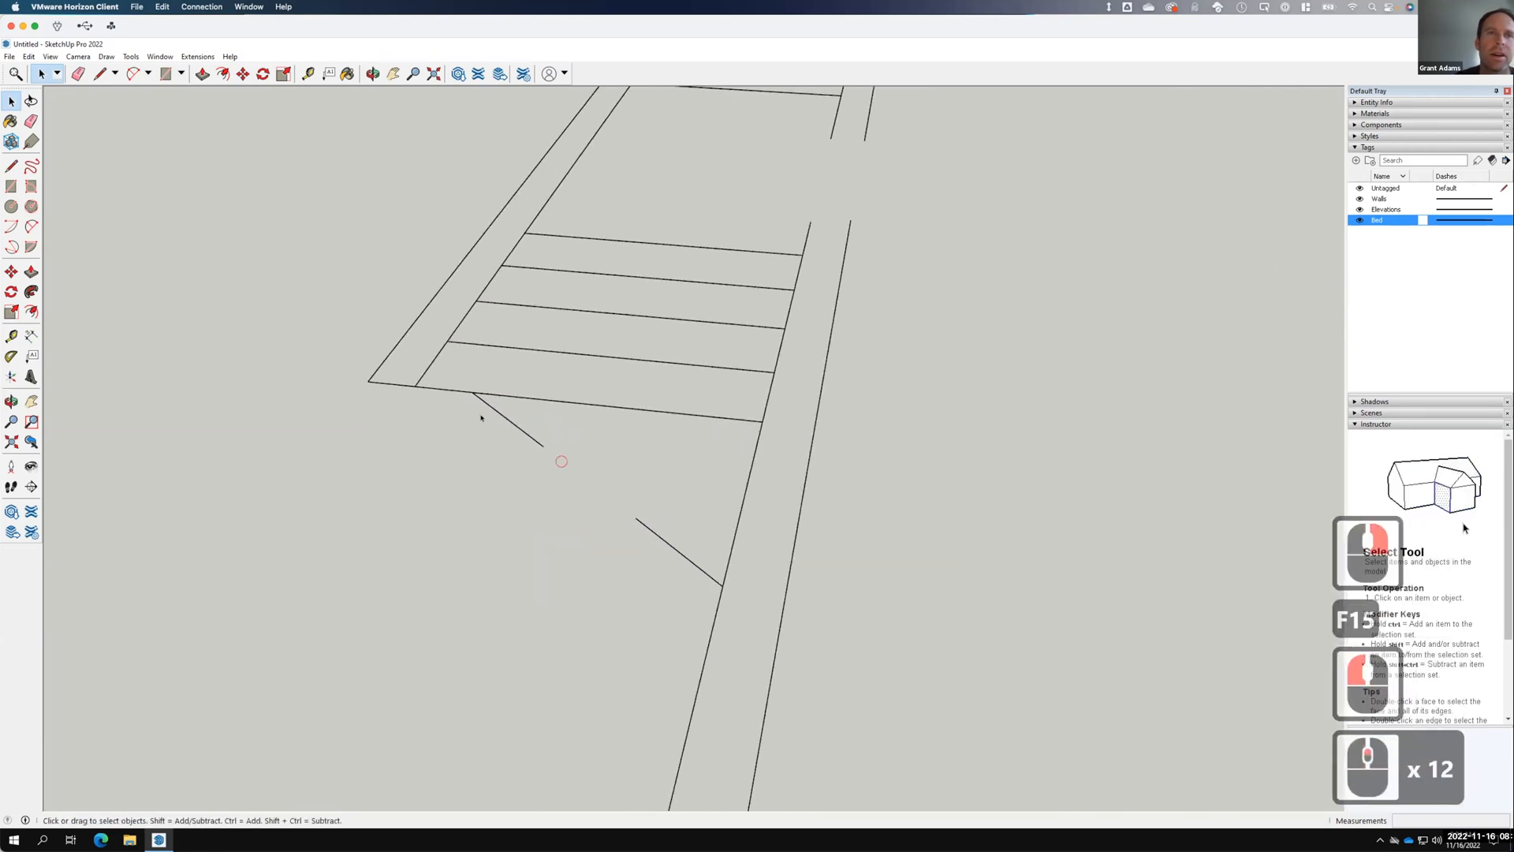
pyautogui.moveTo(484, 418)
pyautogui.mouseDown()
pyautogui.moveTo(470, 408)
pyautogui.moveTo(484, 407)
pyautogui.mouseUp()
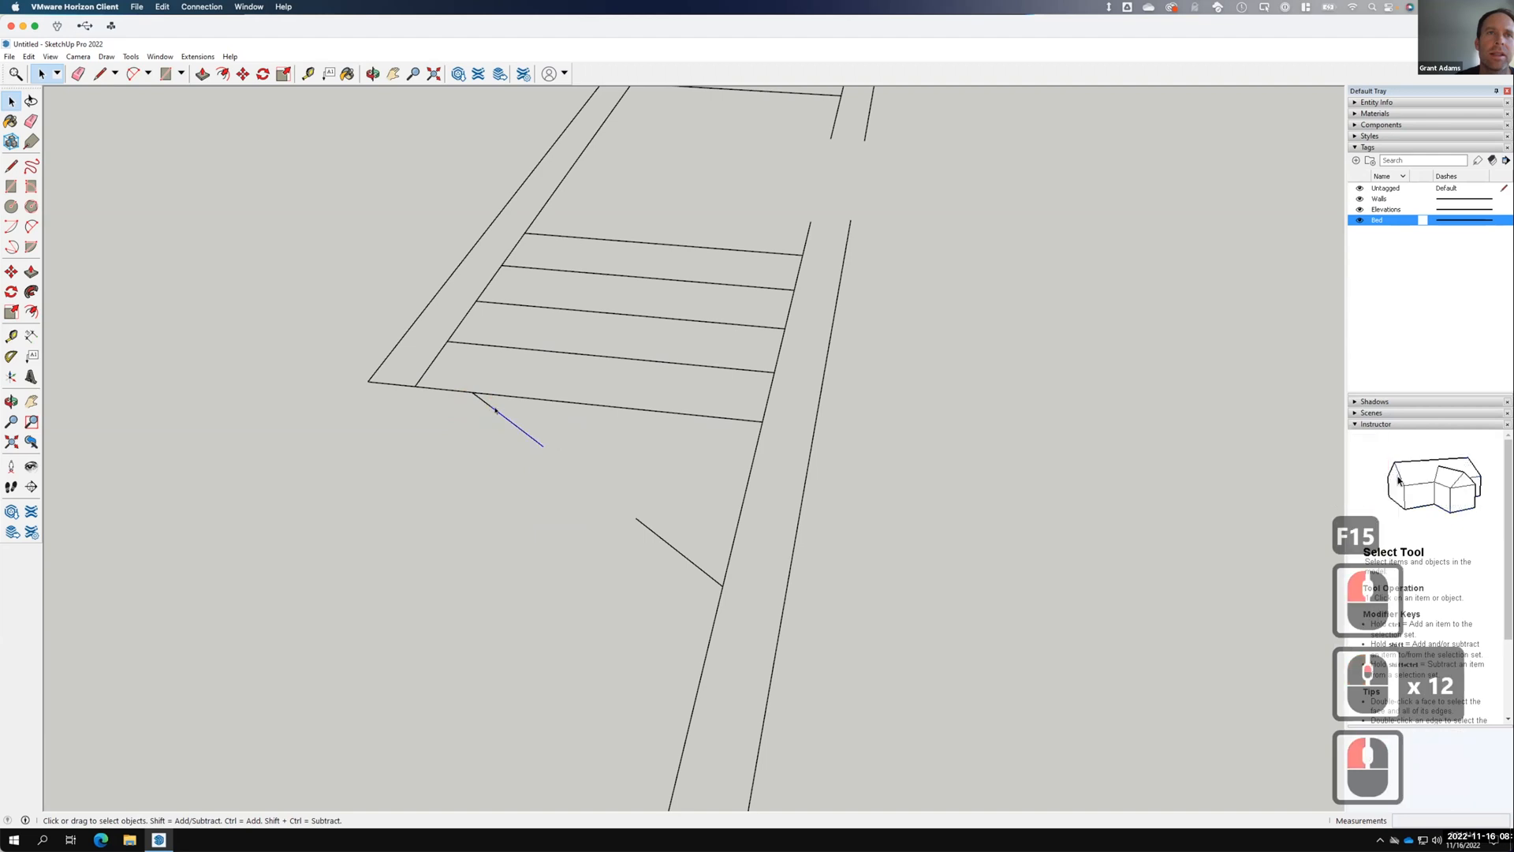
pyautogui.rightClick(499, 412)
pyautogui.click(512, 431)
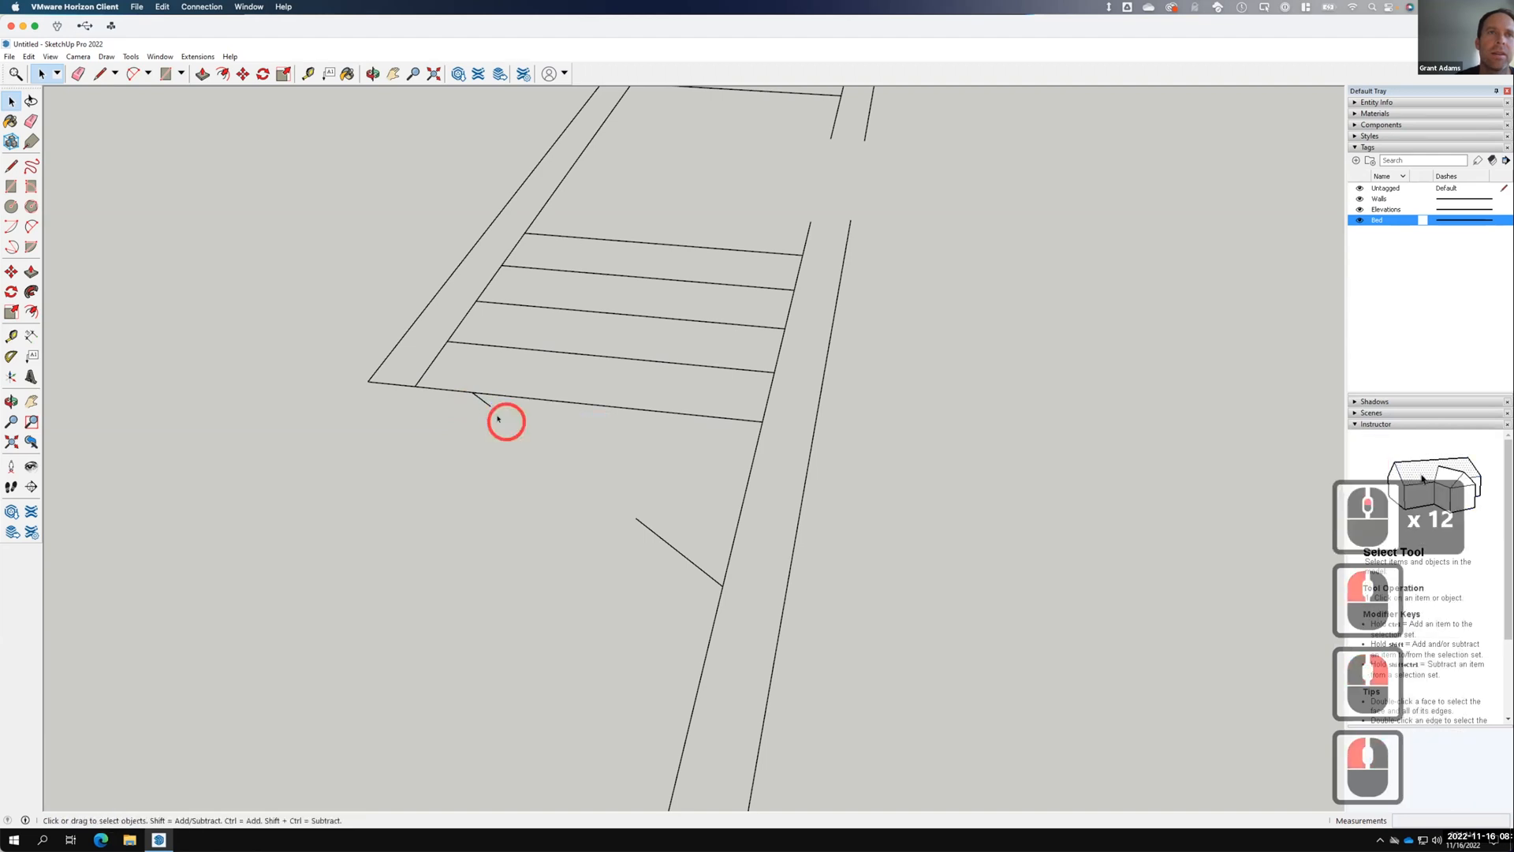
# Erase the remaining stub, the diagonal line below the stairs, and the leftover edge.
pyautogui.moveTo(498, 418); pyautogui.dragTo(464, 396)
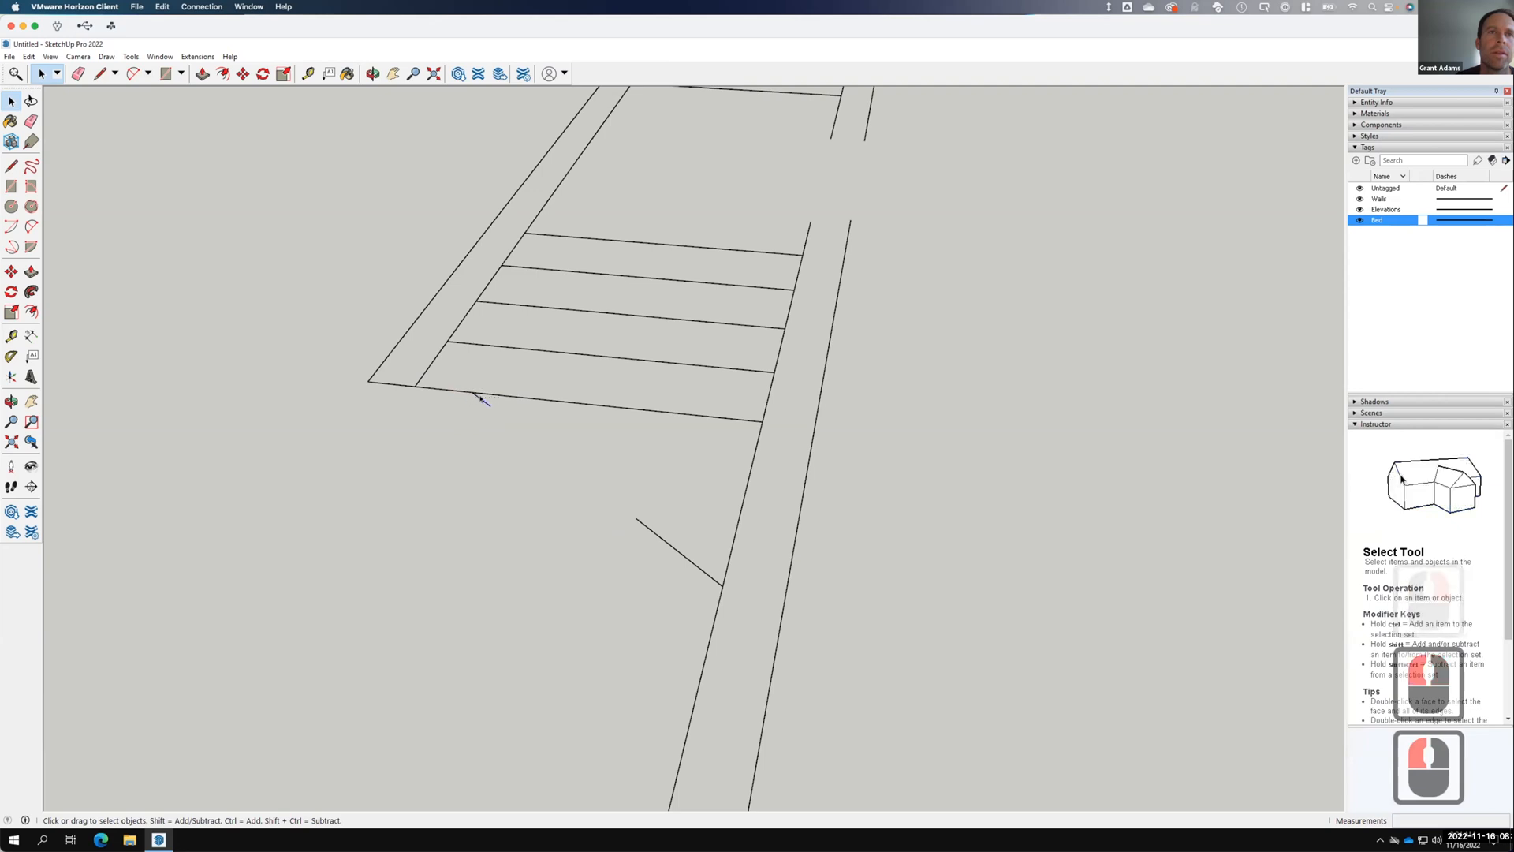
pyautogui.rightClick(485, 403)
pyautogui.click(512, 421)
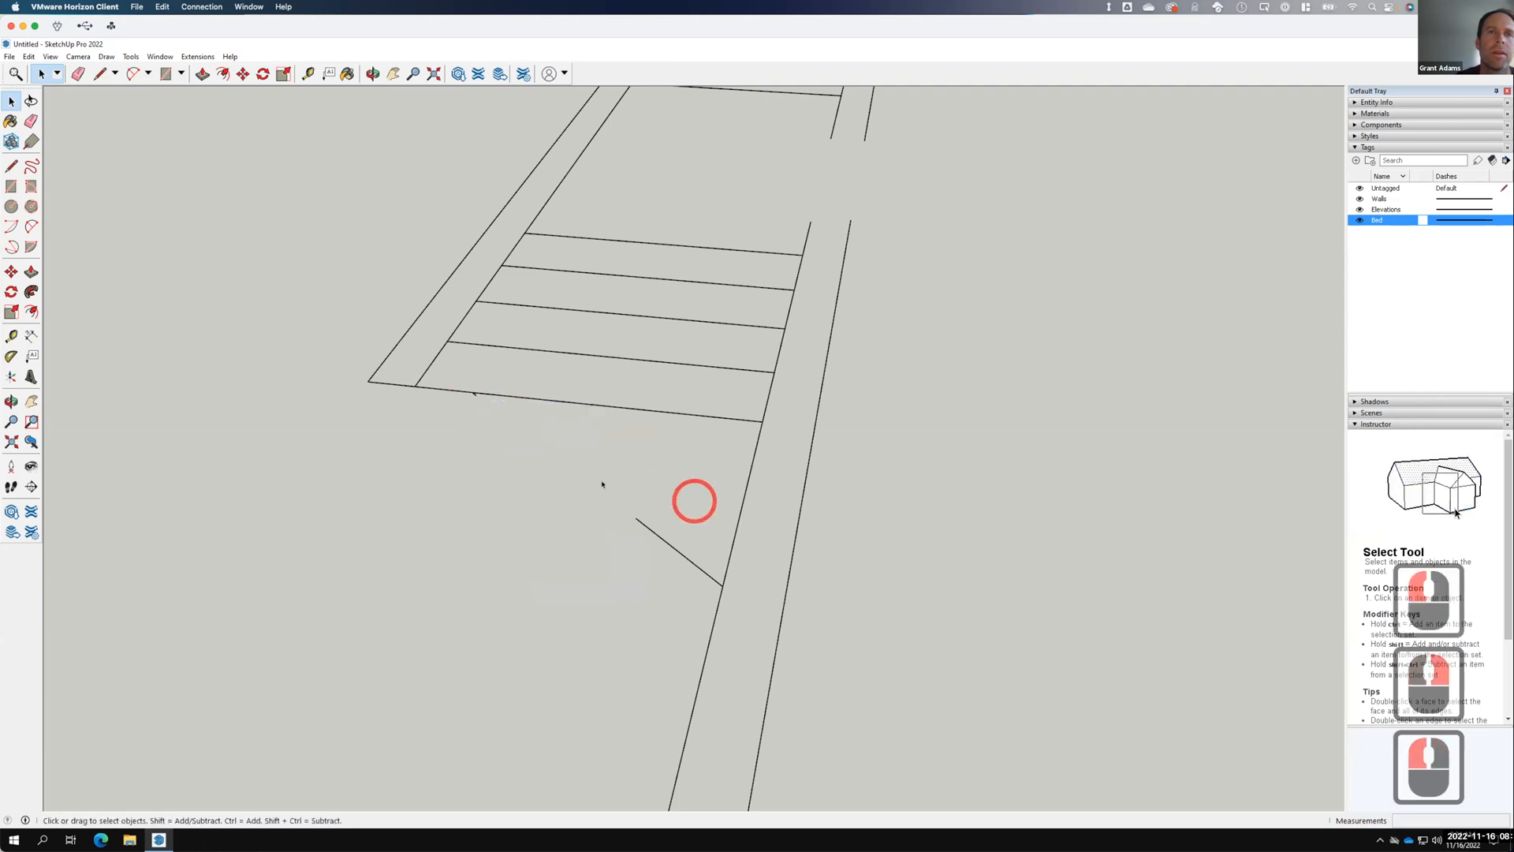
pyautogui.moveTo(601, 485); pyautogui.dragTo(732, 608)
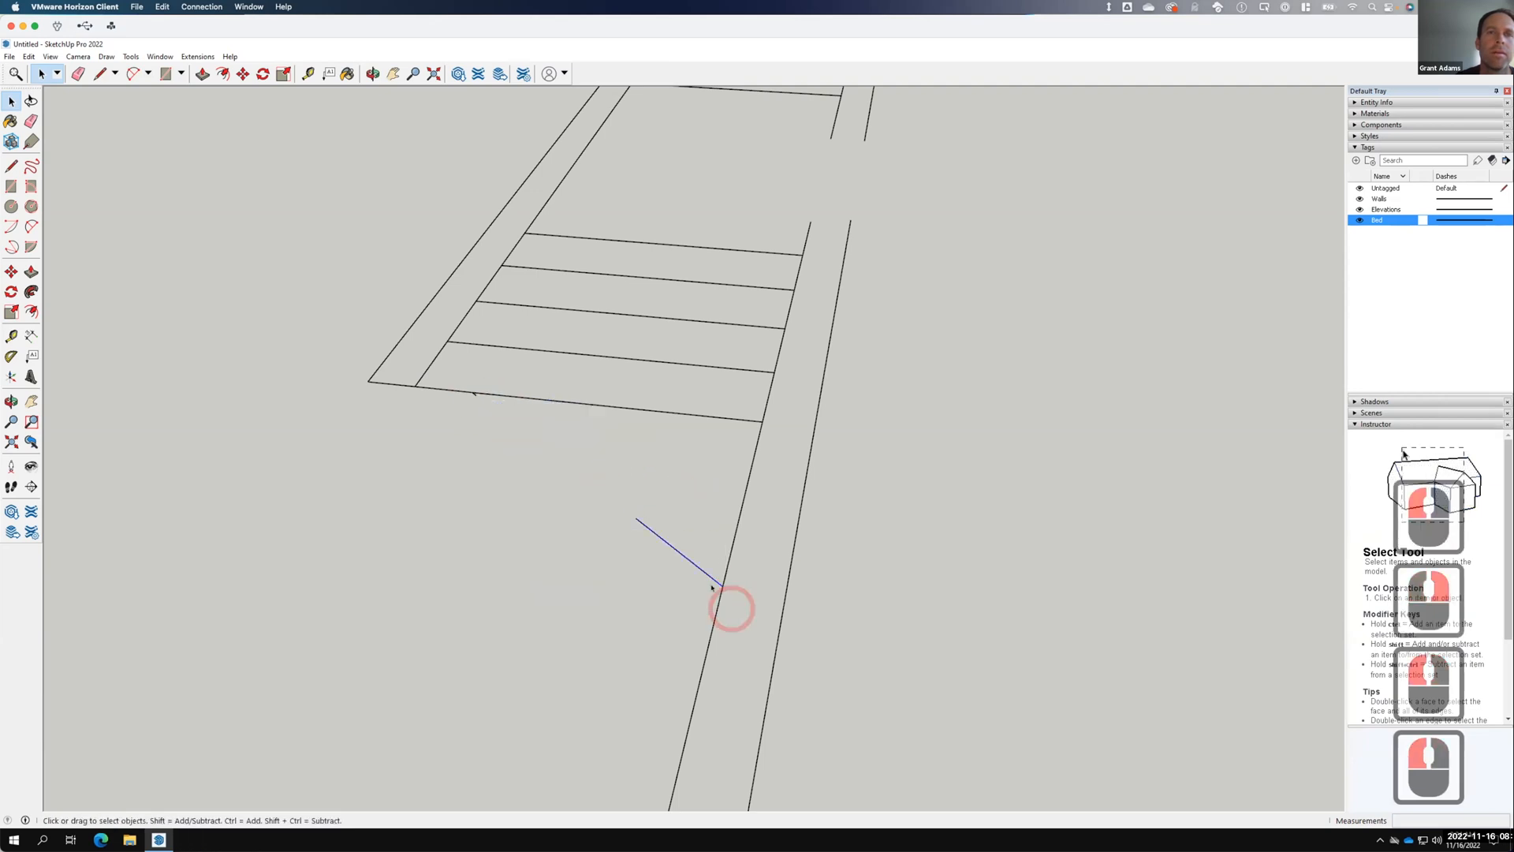
pyautogui.rightClick(673, 548)
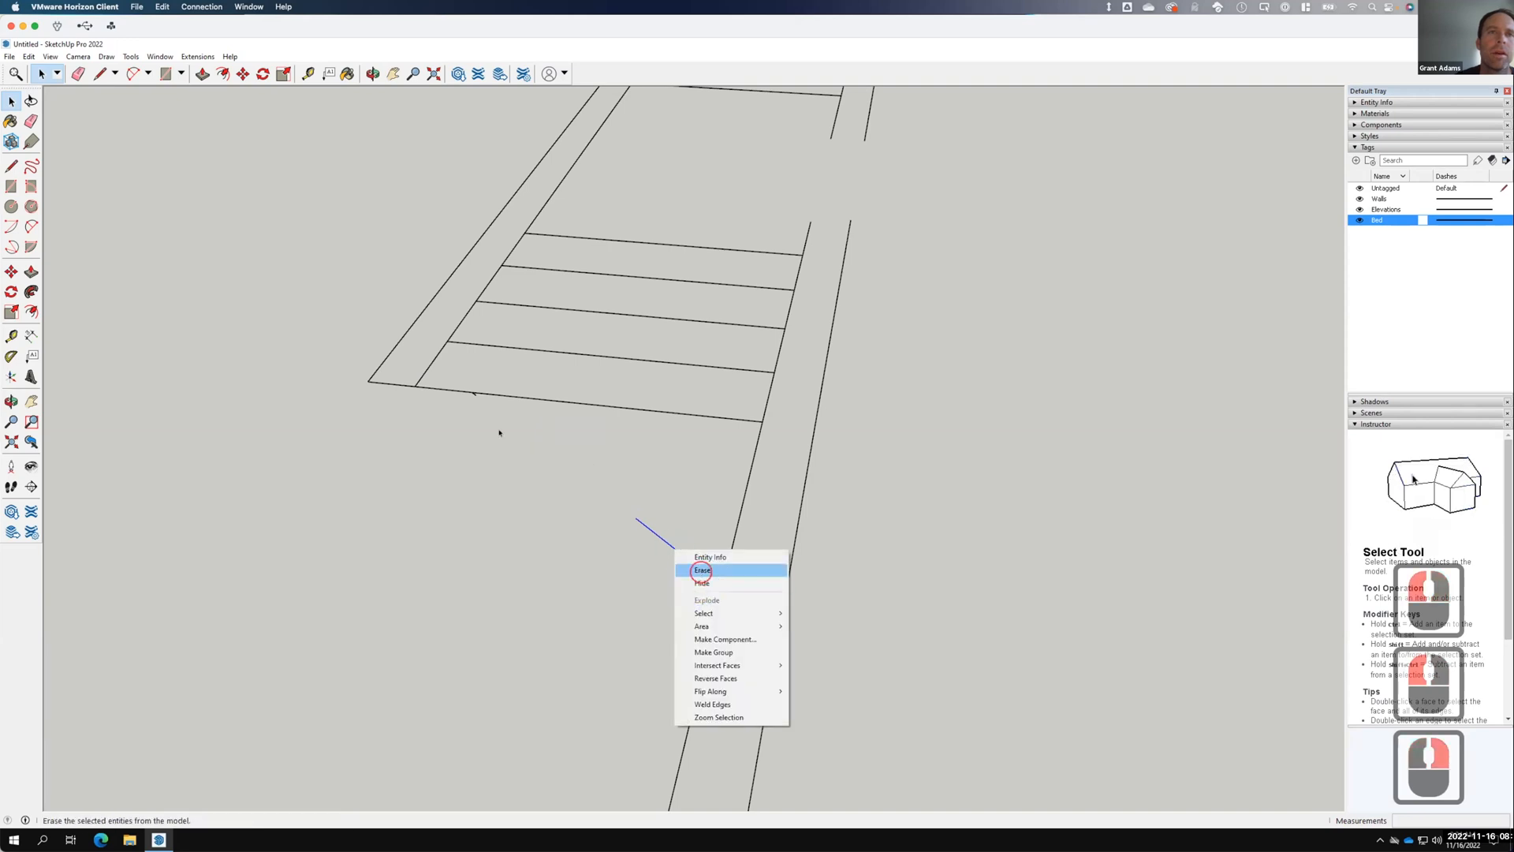
pyautogui.click(701, 570)
pyautogui.click(489, 416)
pyautogui.click(500, 431)
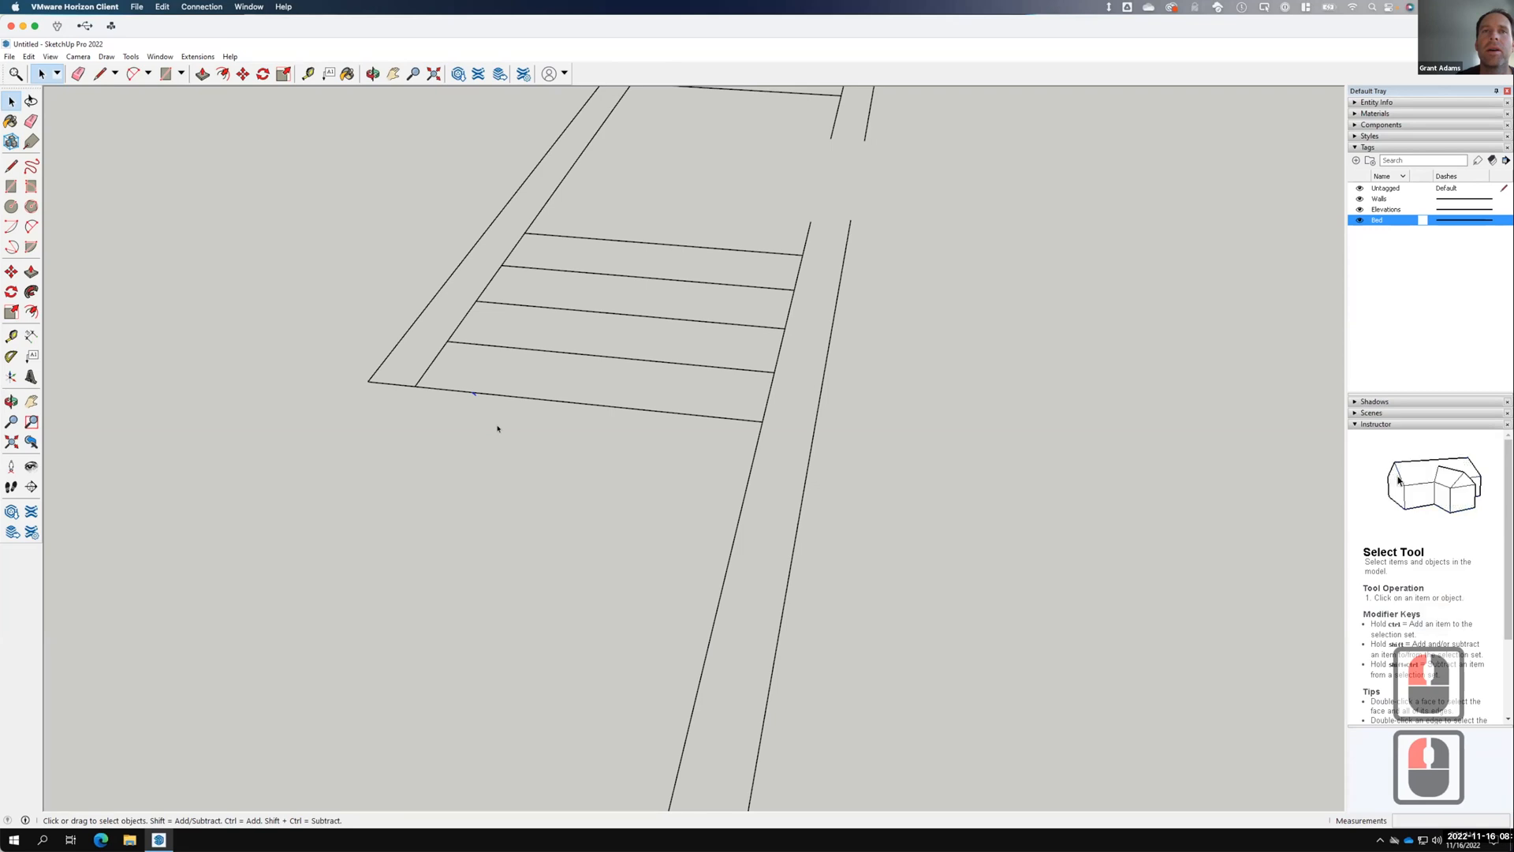
pyautogui.rightClick(472, 394)
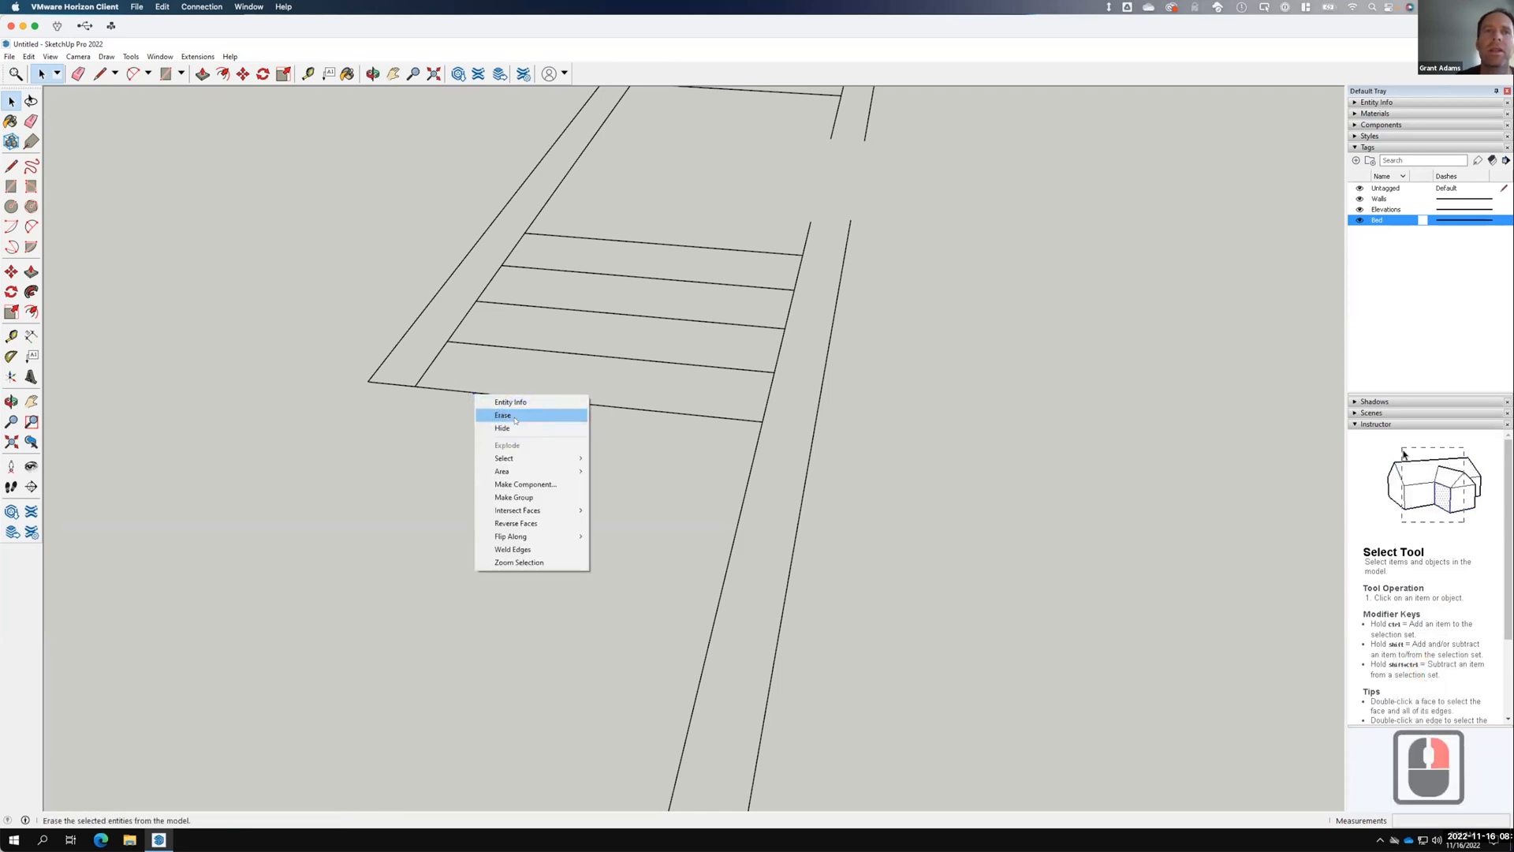
pyautogui.click(509, 416)
pyautogui.scroll(-10, 588, 426)
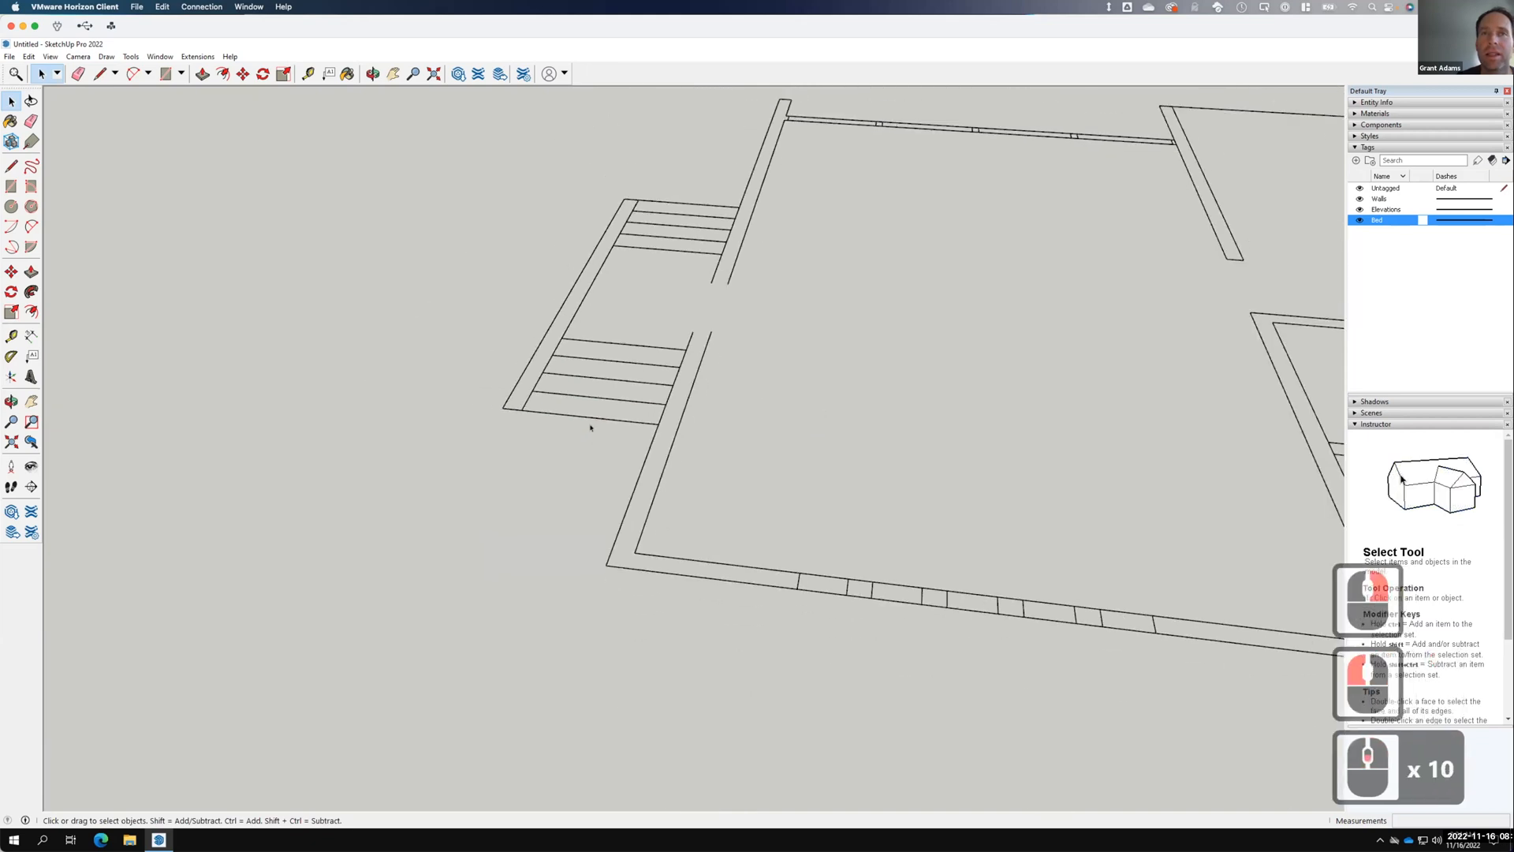
pyautogui.scroll(-4, 678, 457)
pyautogui.scroll(-3, 779, 481)
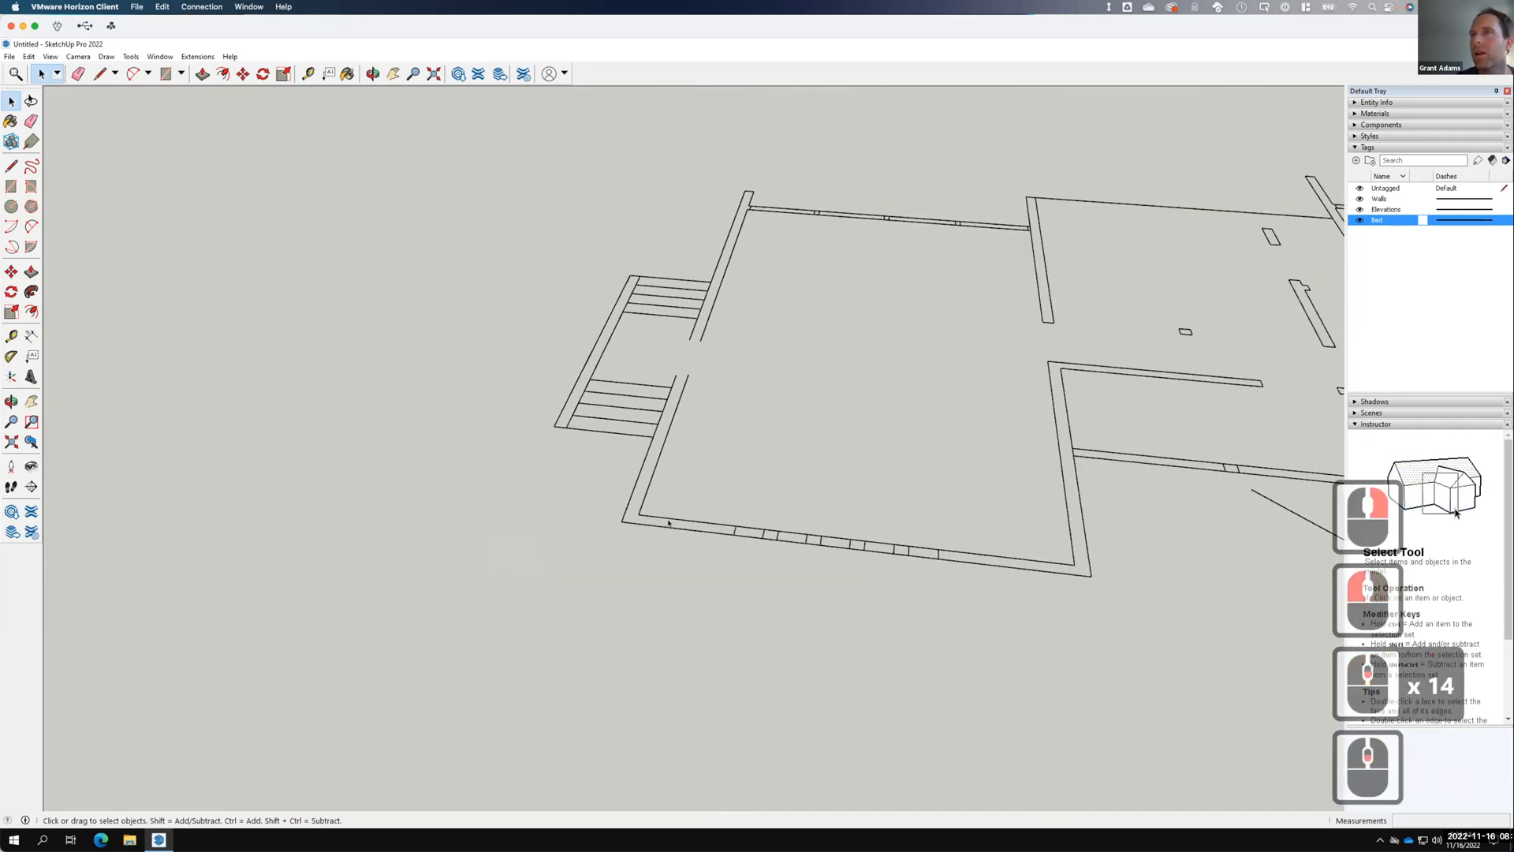
# Delete the Bed tag and confirm the deletion.
pyautogui.rightClick(1381, 214)
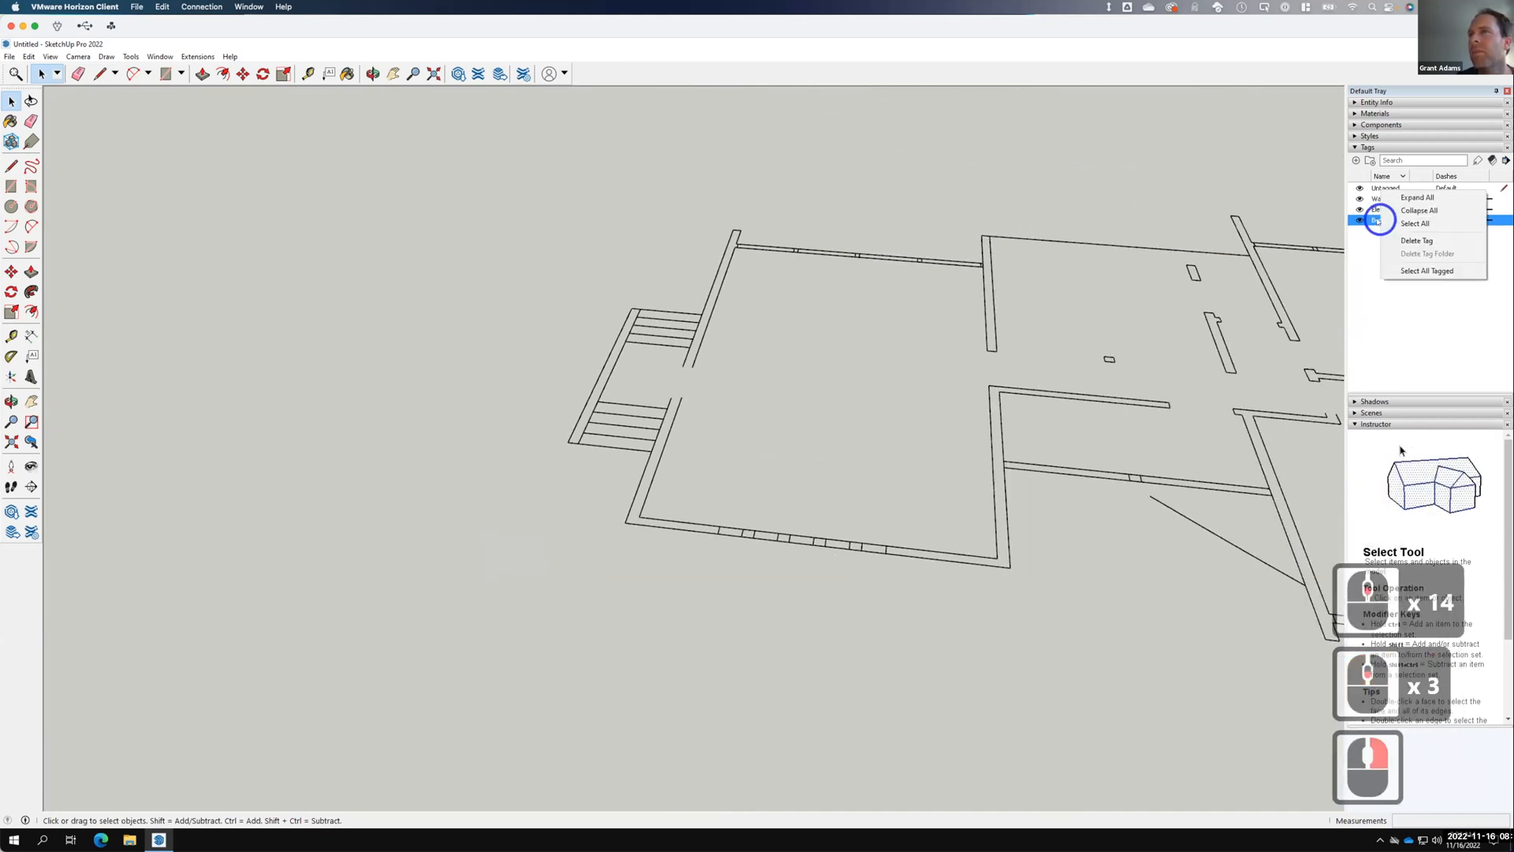
pyautogui.click(1416, 240)
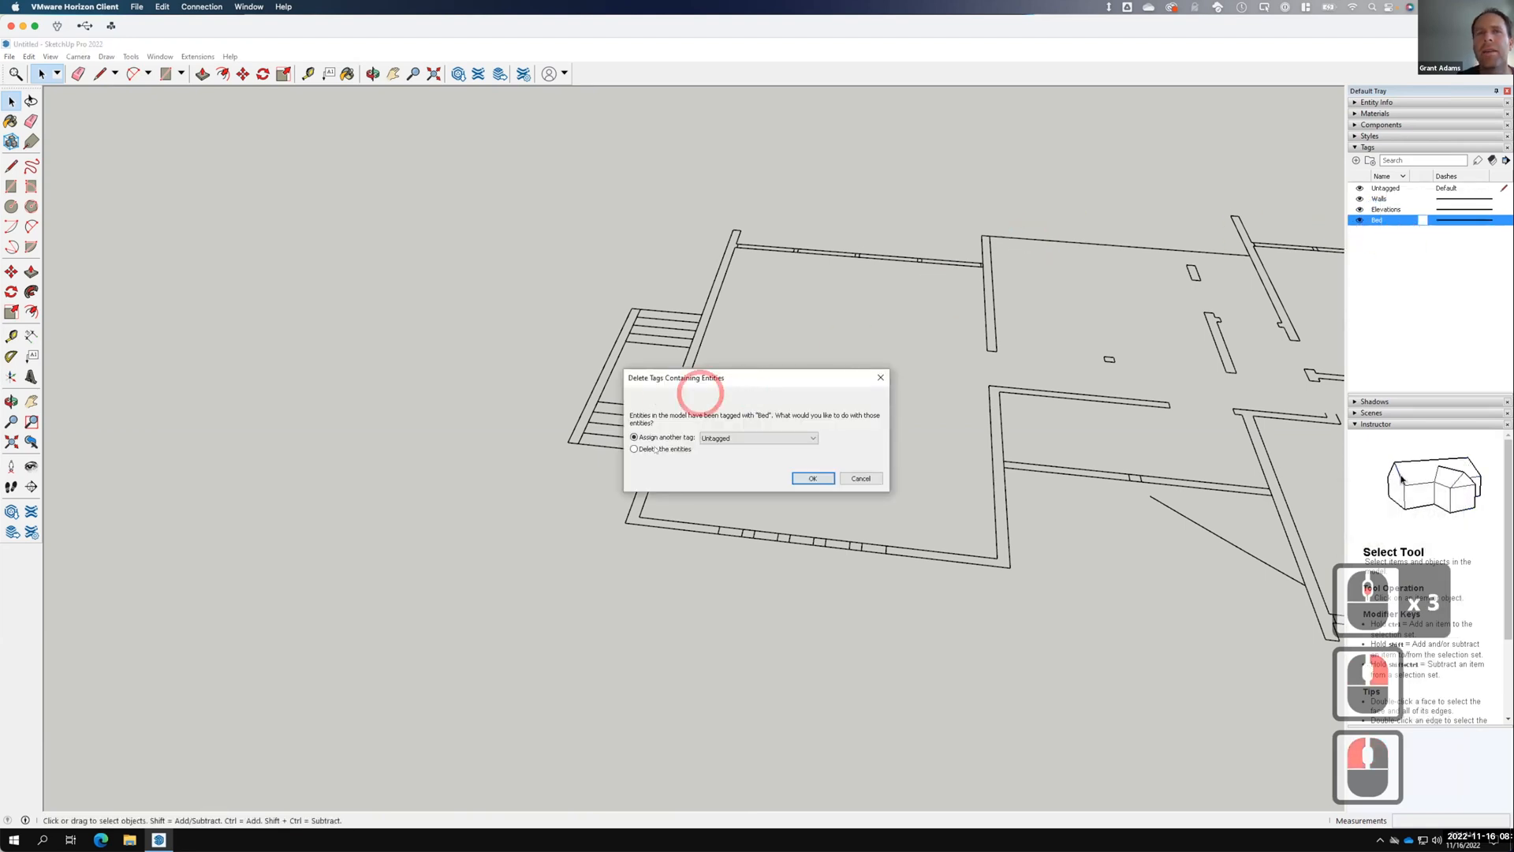
pyautogui.click(812, 477)
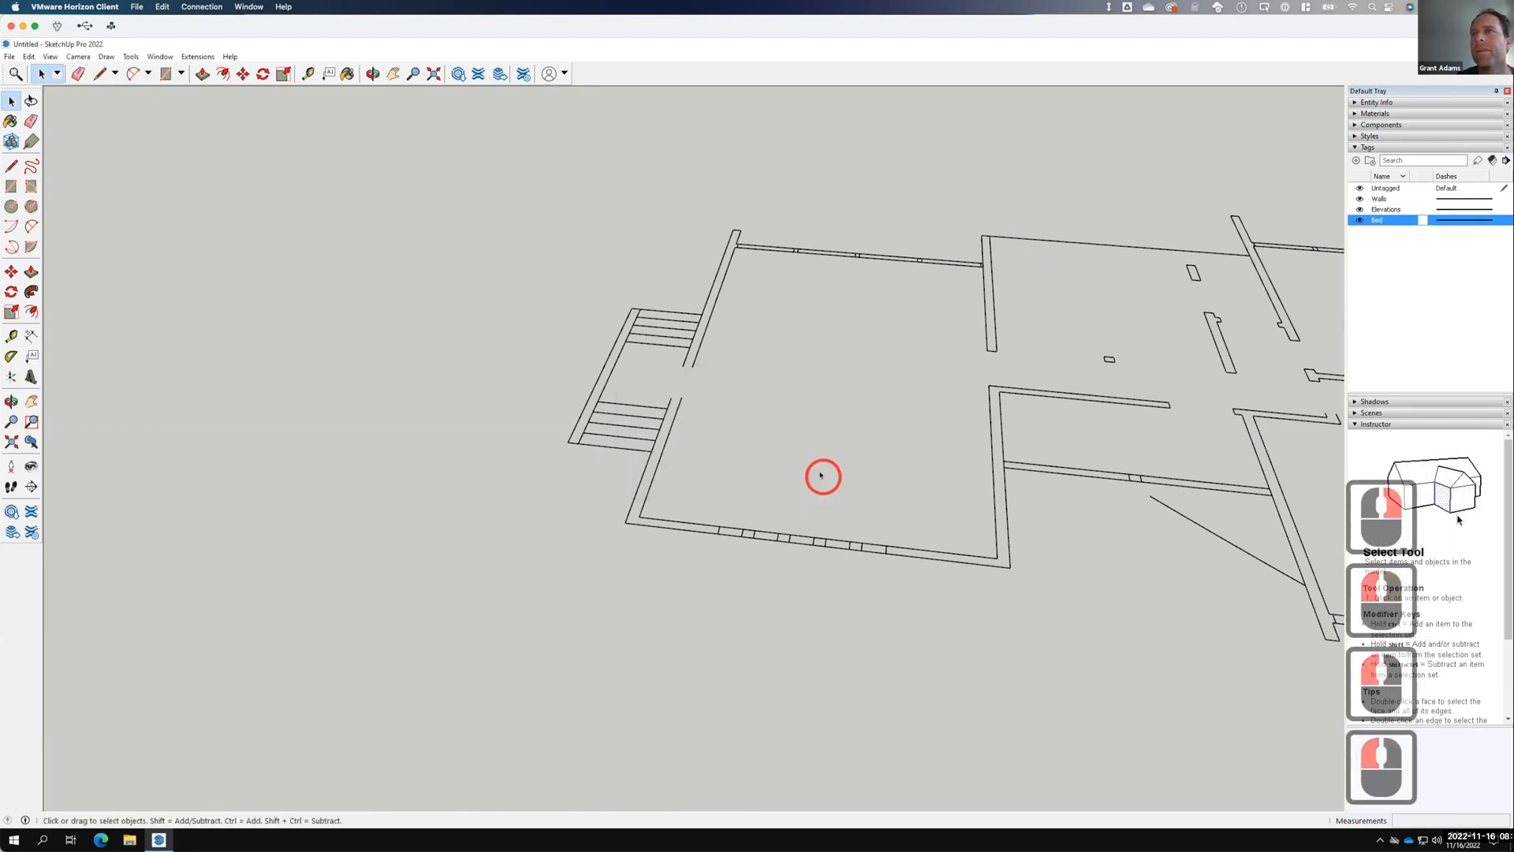
# Make Untagged the current tag, dismiss the hide warning, and add a new tag.
pyautogui.click(1380, 187)
pyautogui.click(1359, 188)
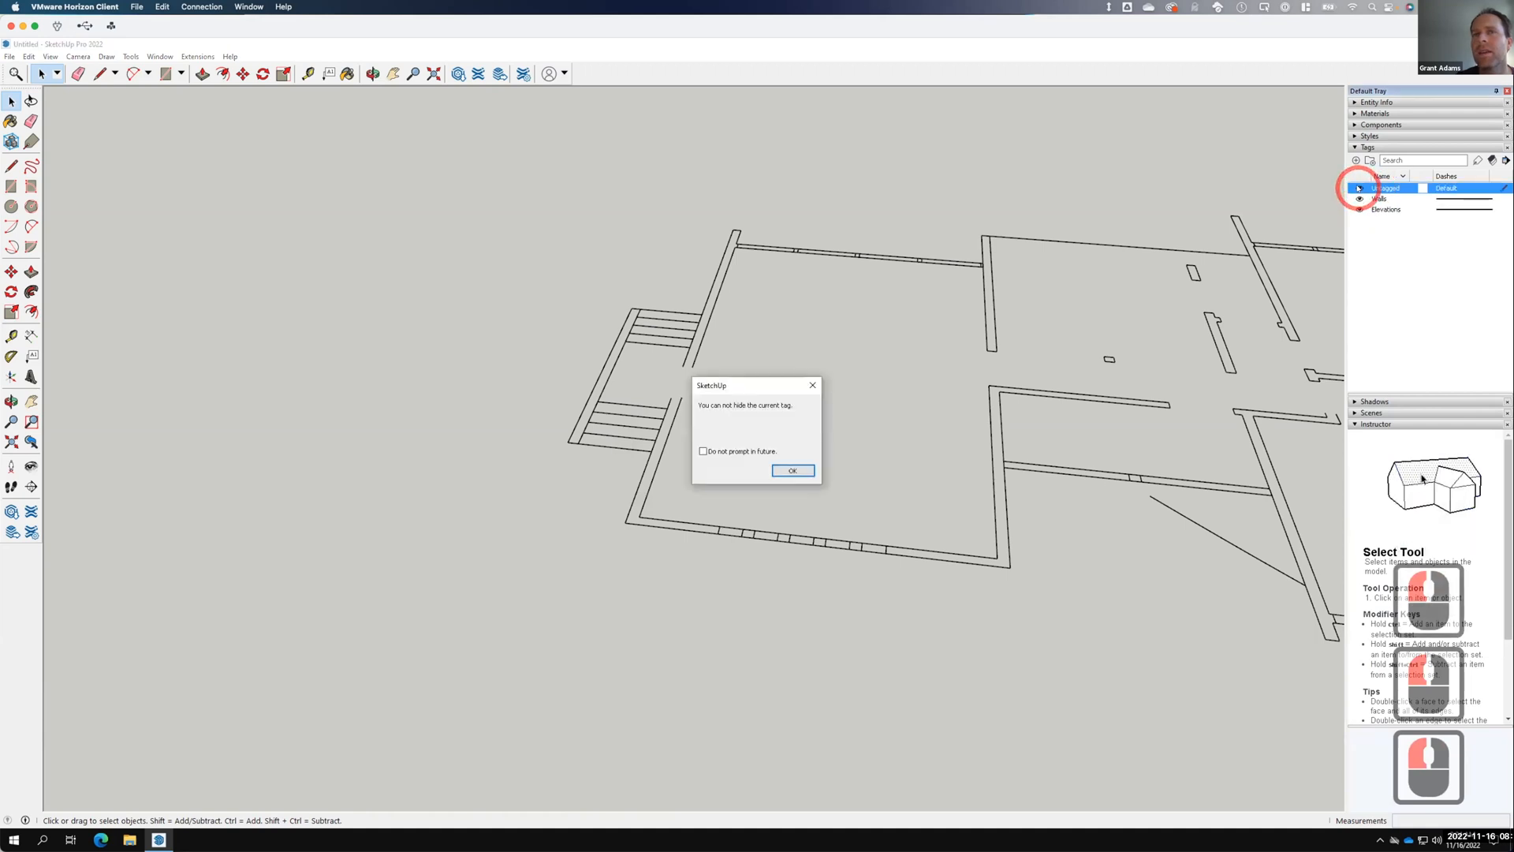
pyautogui.click(790, 471)
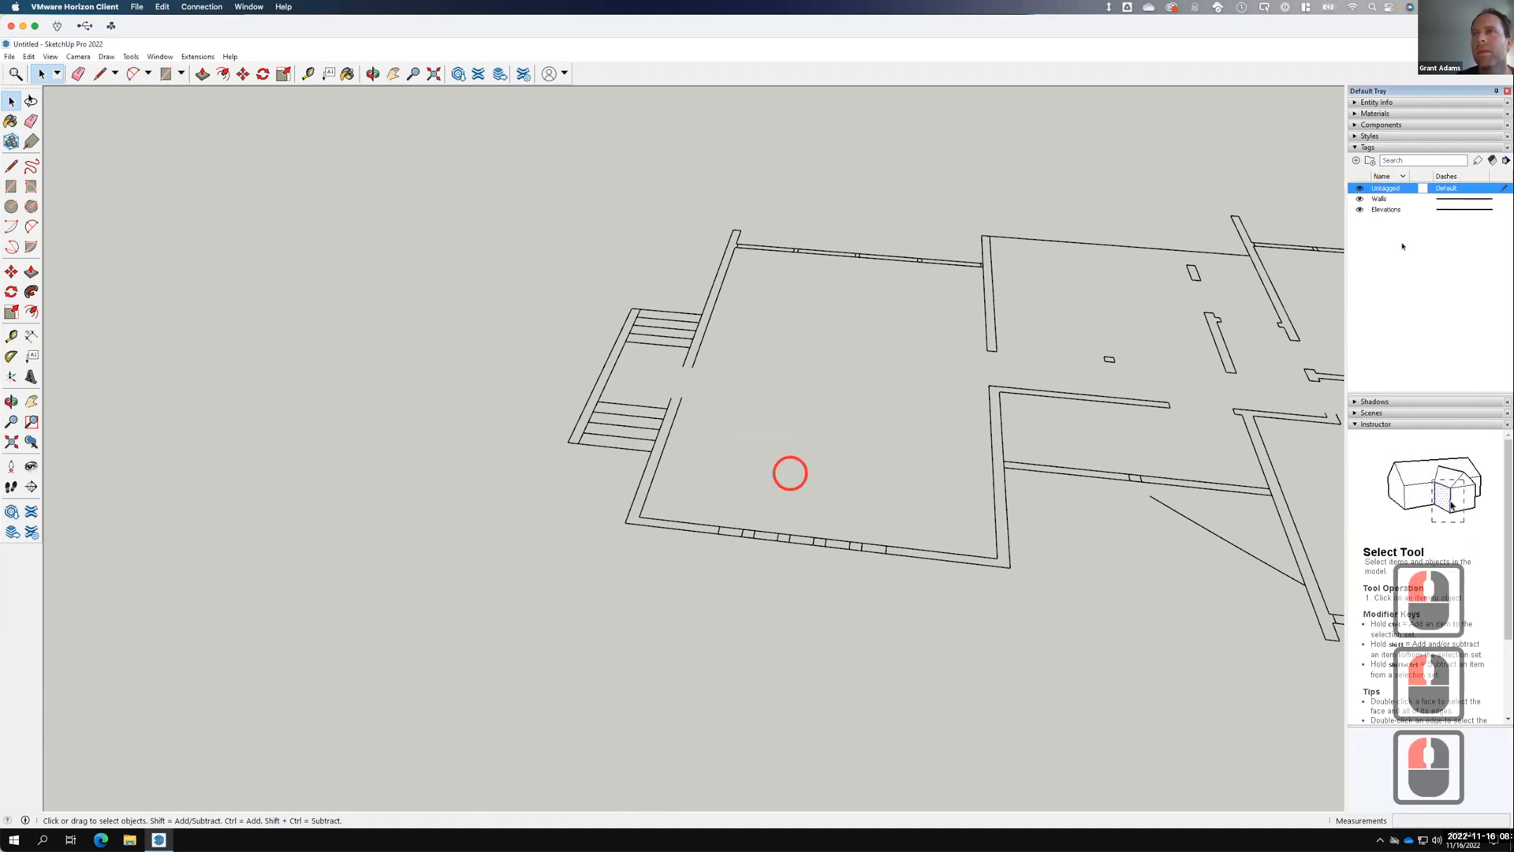
pyautogui.click(1356, 160)
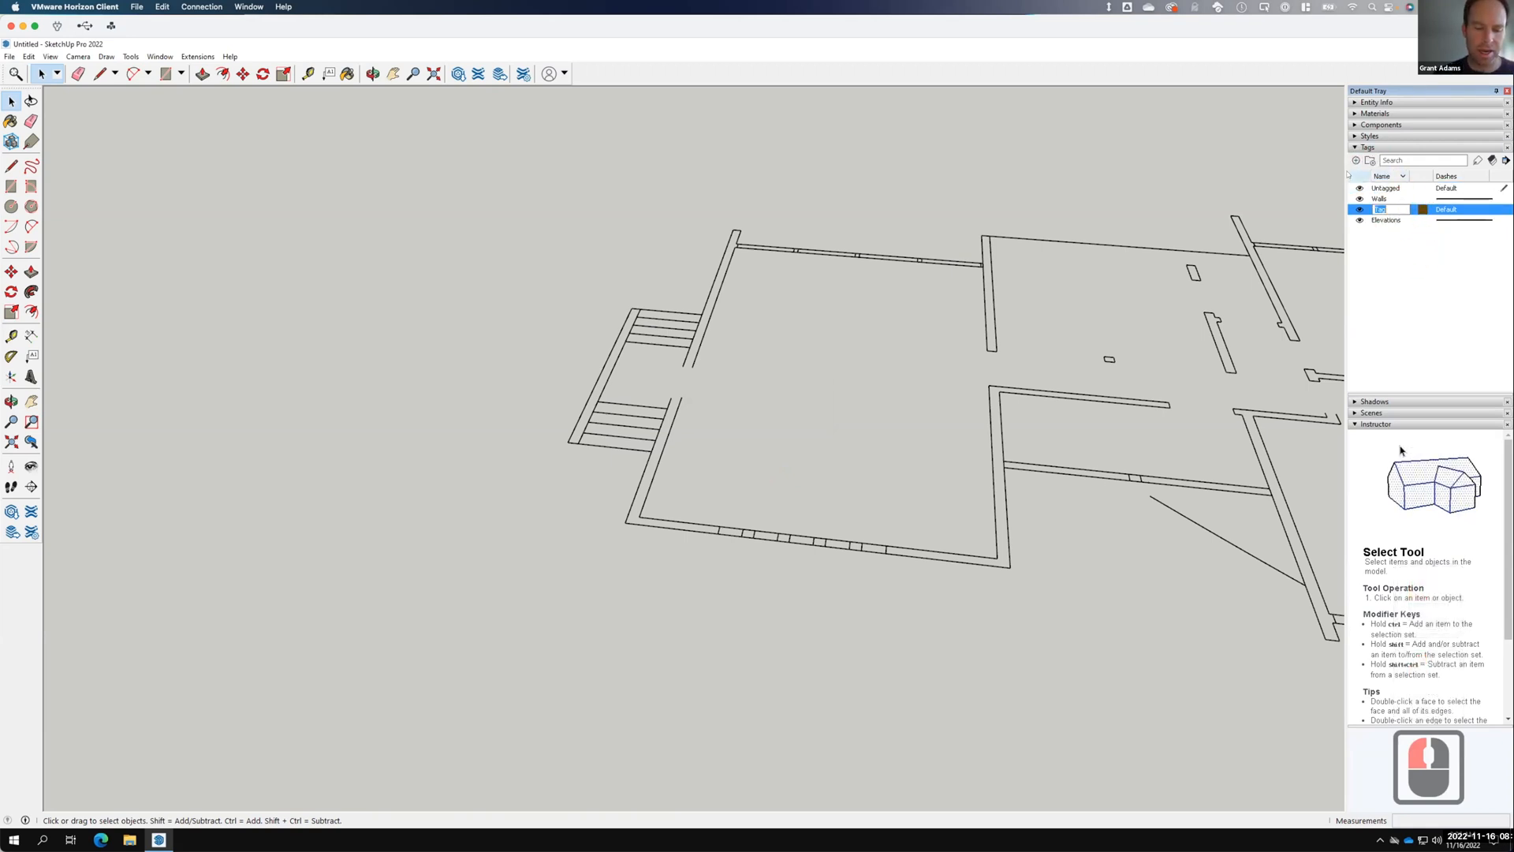
# Name the new tag 3D and check it in the tag list.
pyautogui.write('3D')
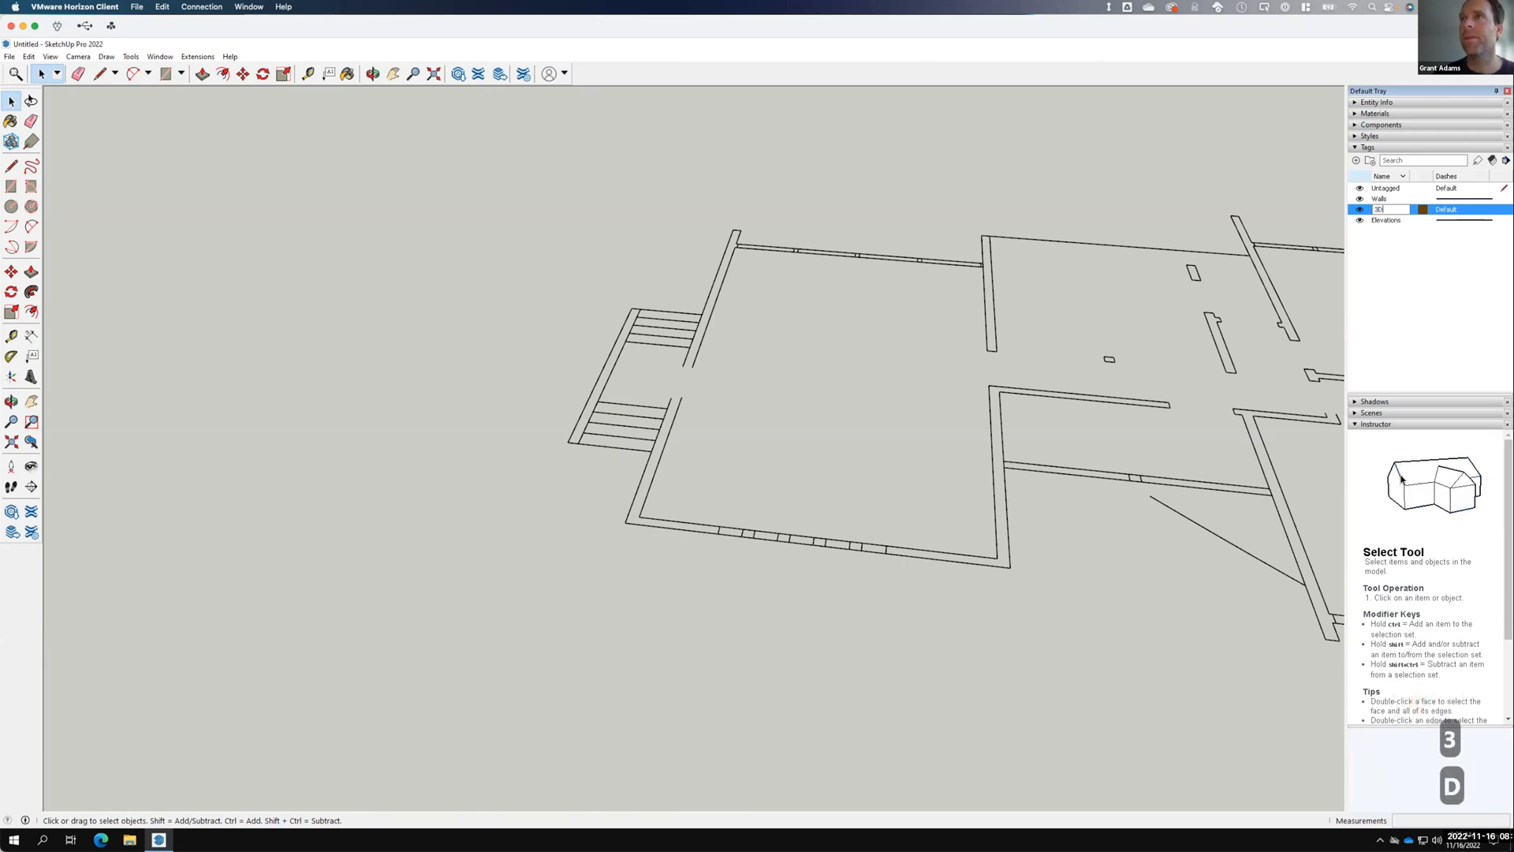
pyautogui.press('Return')
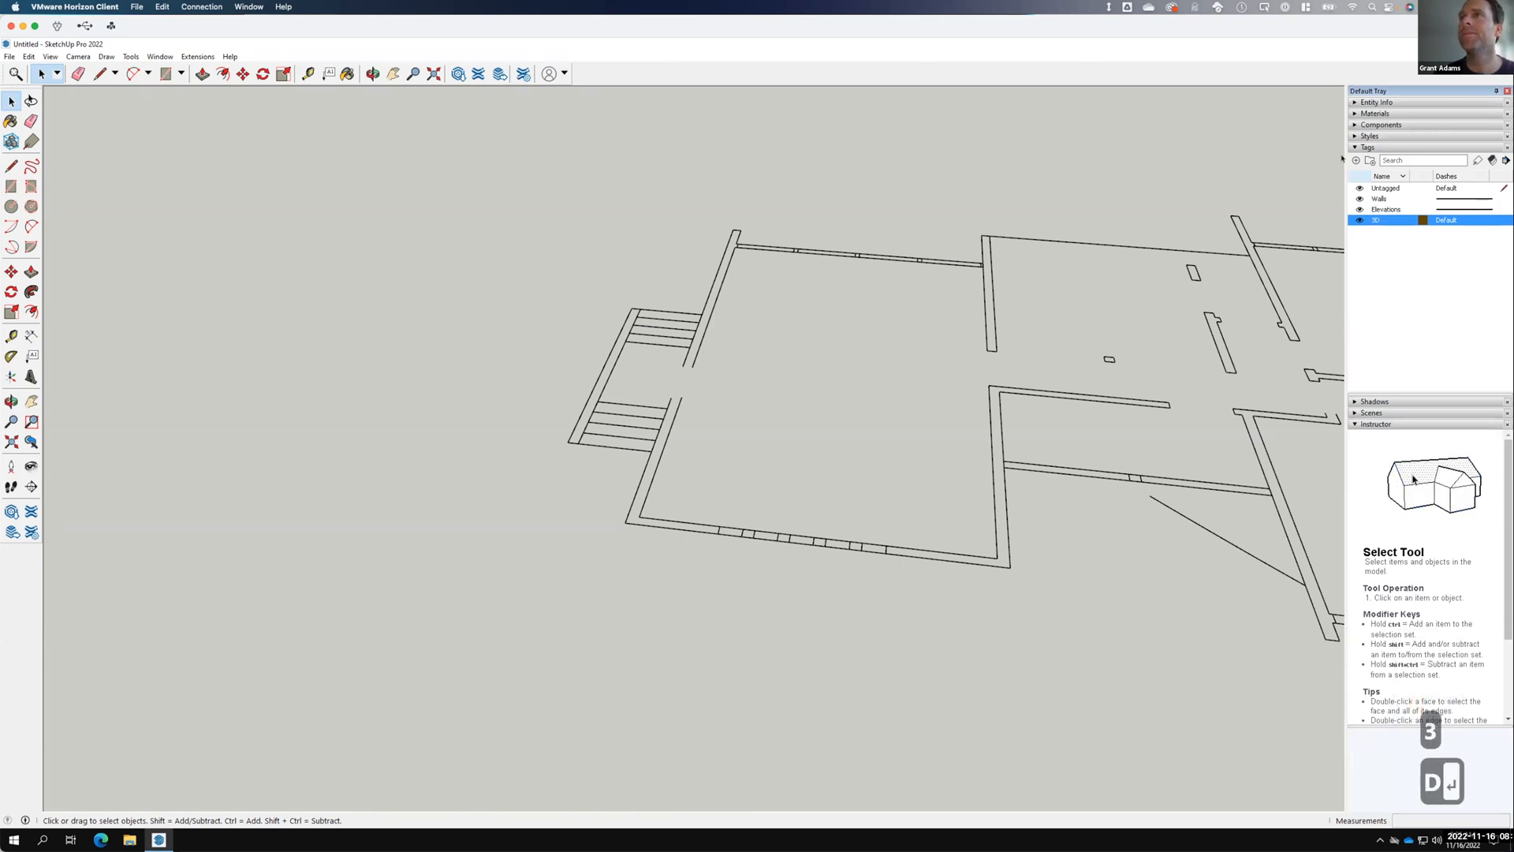
pyautogui.rightClick(1376, 189)
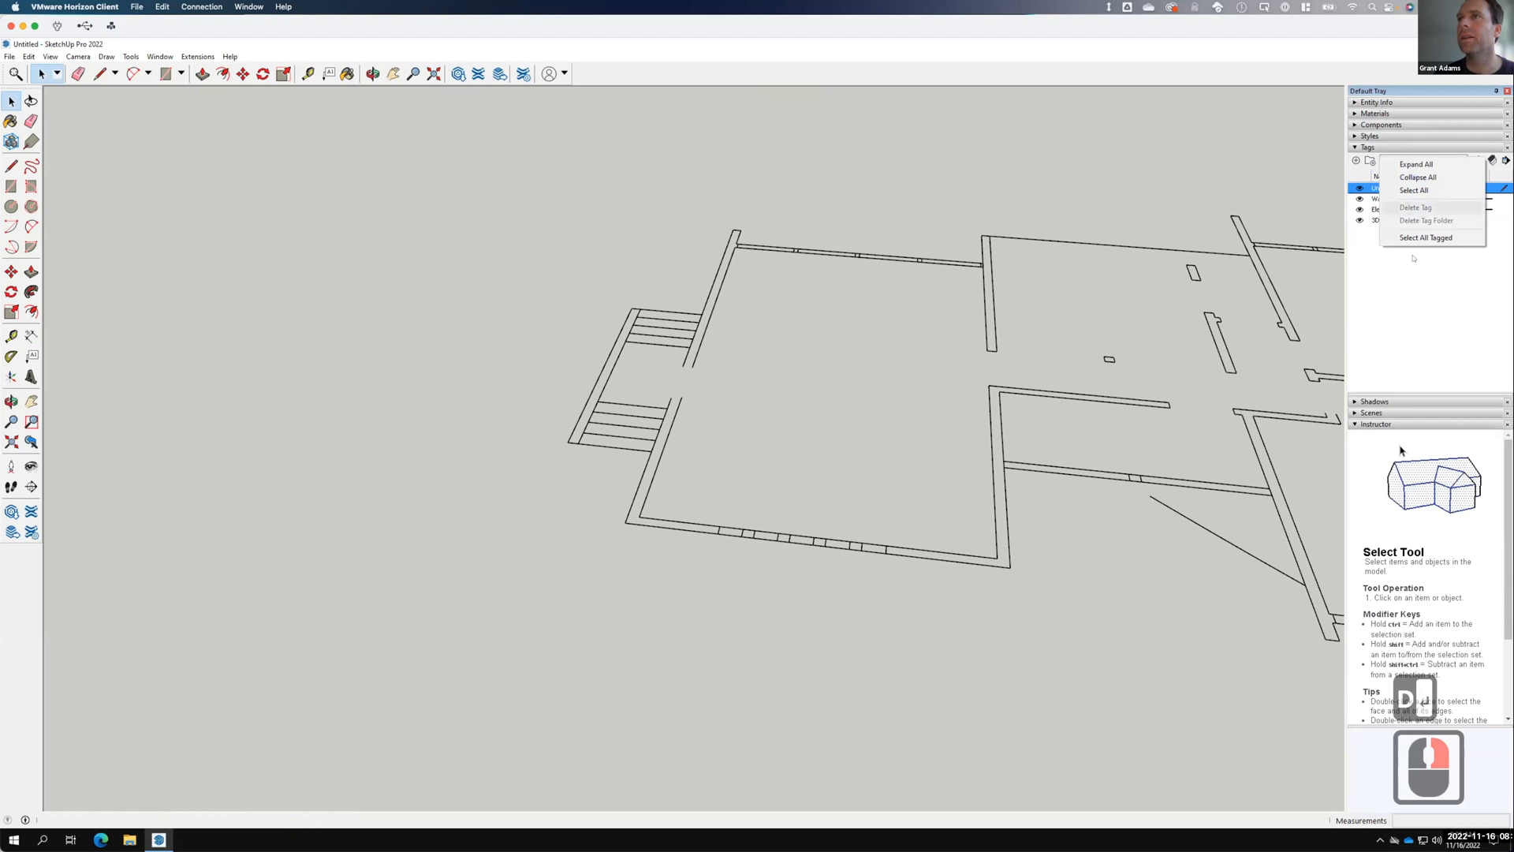
pyautogui.click(1415, 282)
pyautogui.click(1393, 190)
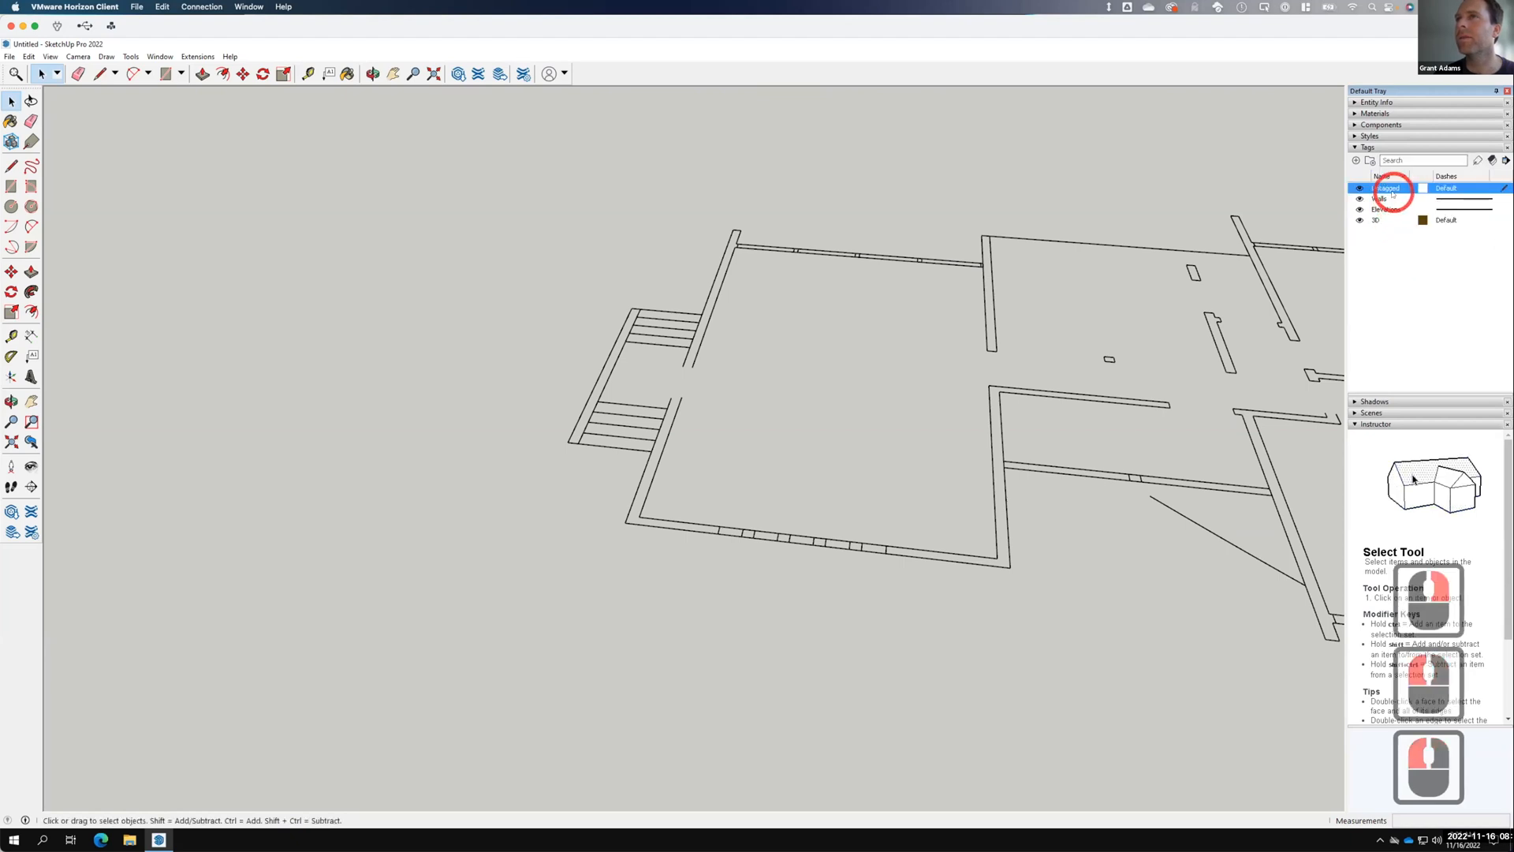
pyautogui.click(1505, 222)
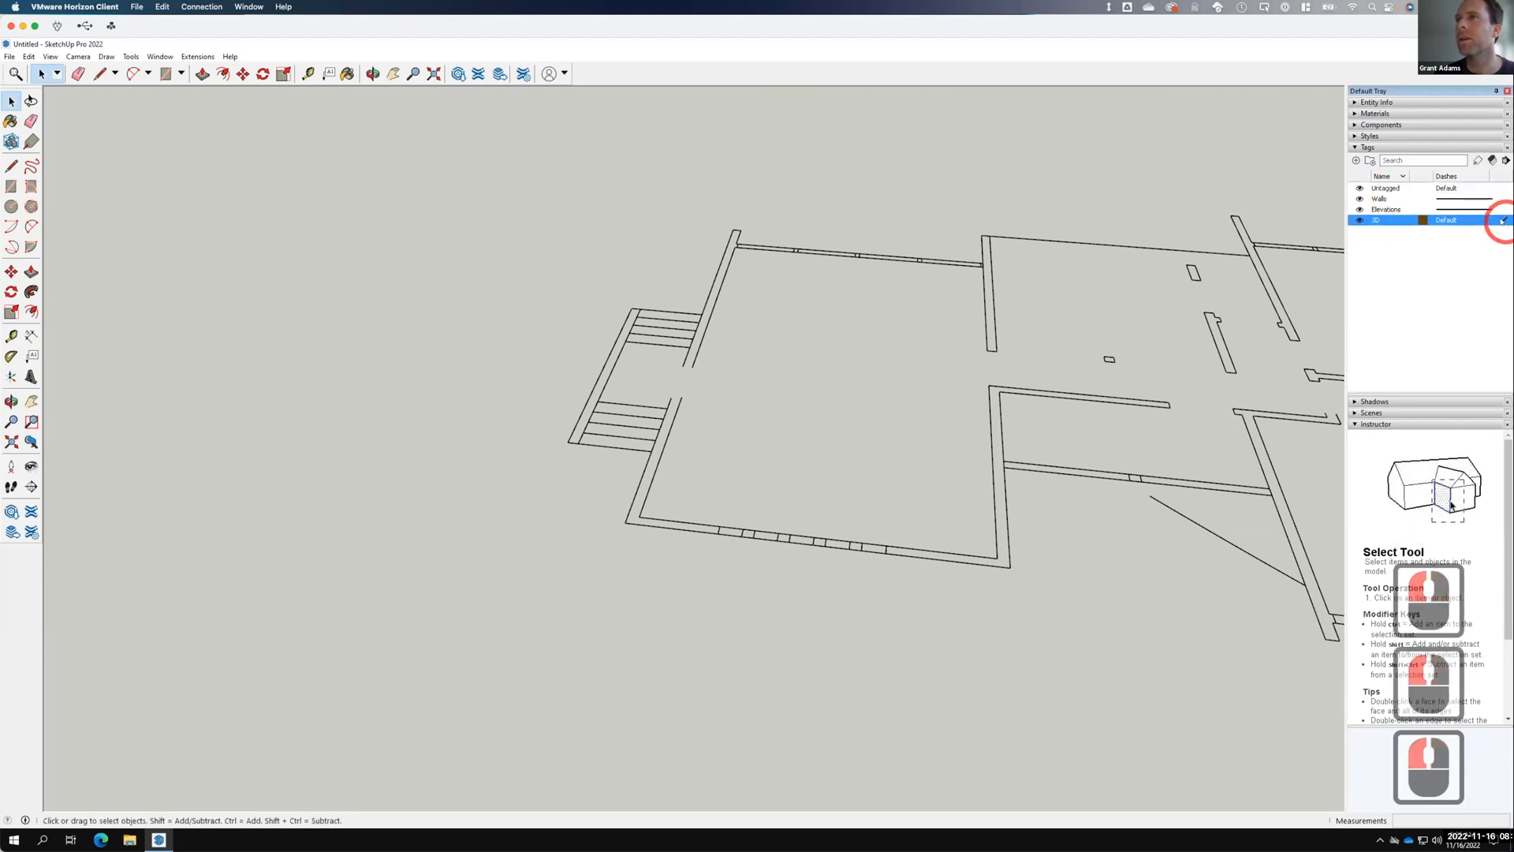
# Inspect the Untagged tag's colour settings without changes, then zoom out the model view.
pyautogui.click(1392, 189)
pyautogui.rightClick(1392, 189)
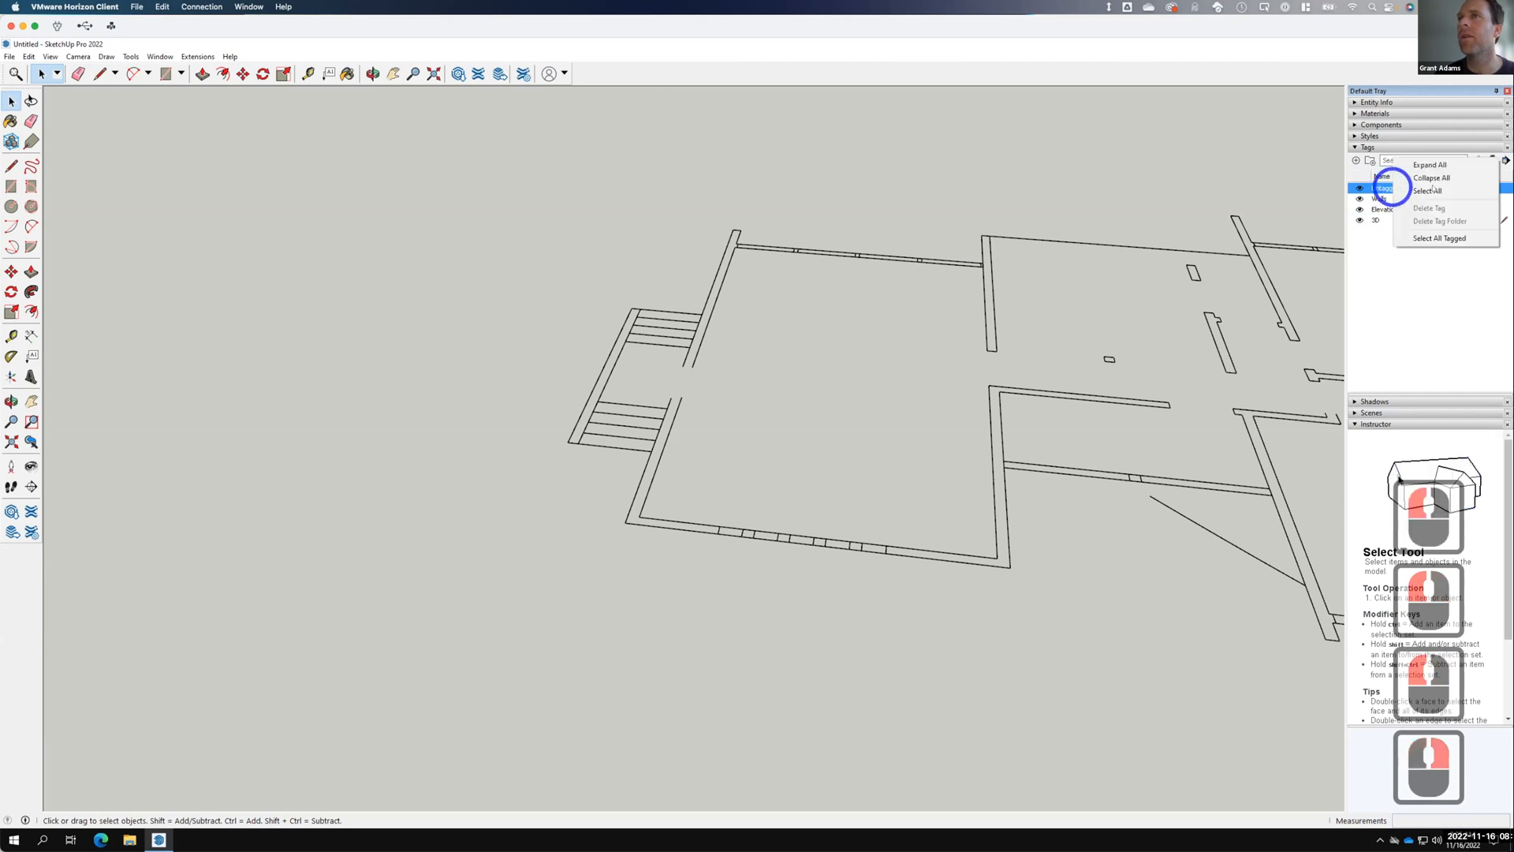
pyautogui.press('F15')
pyautogui.click(1388, 226)
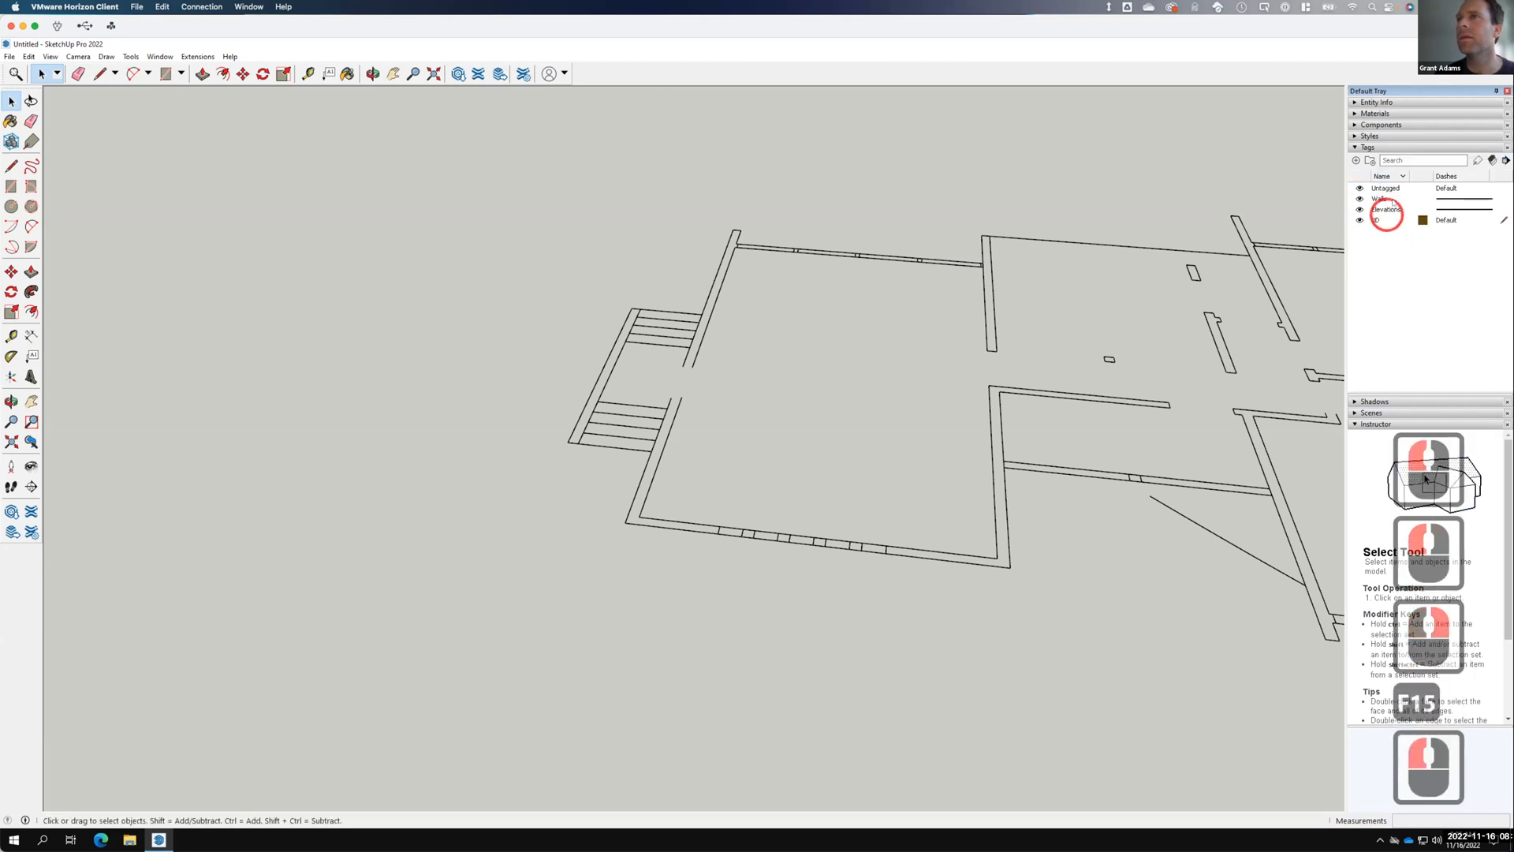
pyautogui.click(1422, 188)
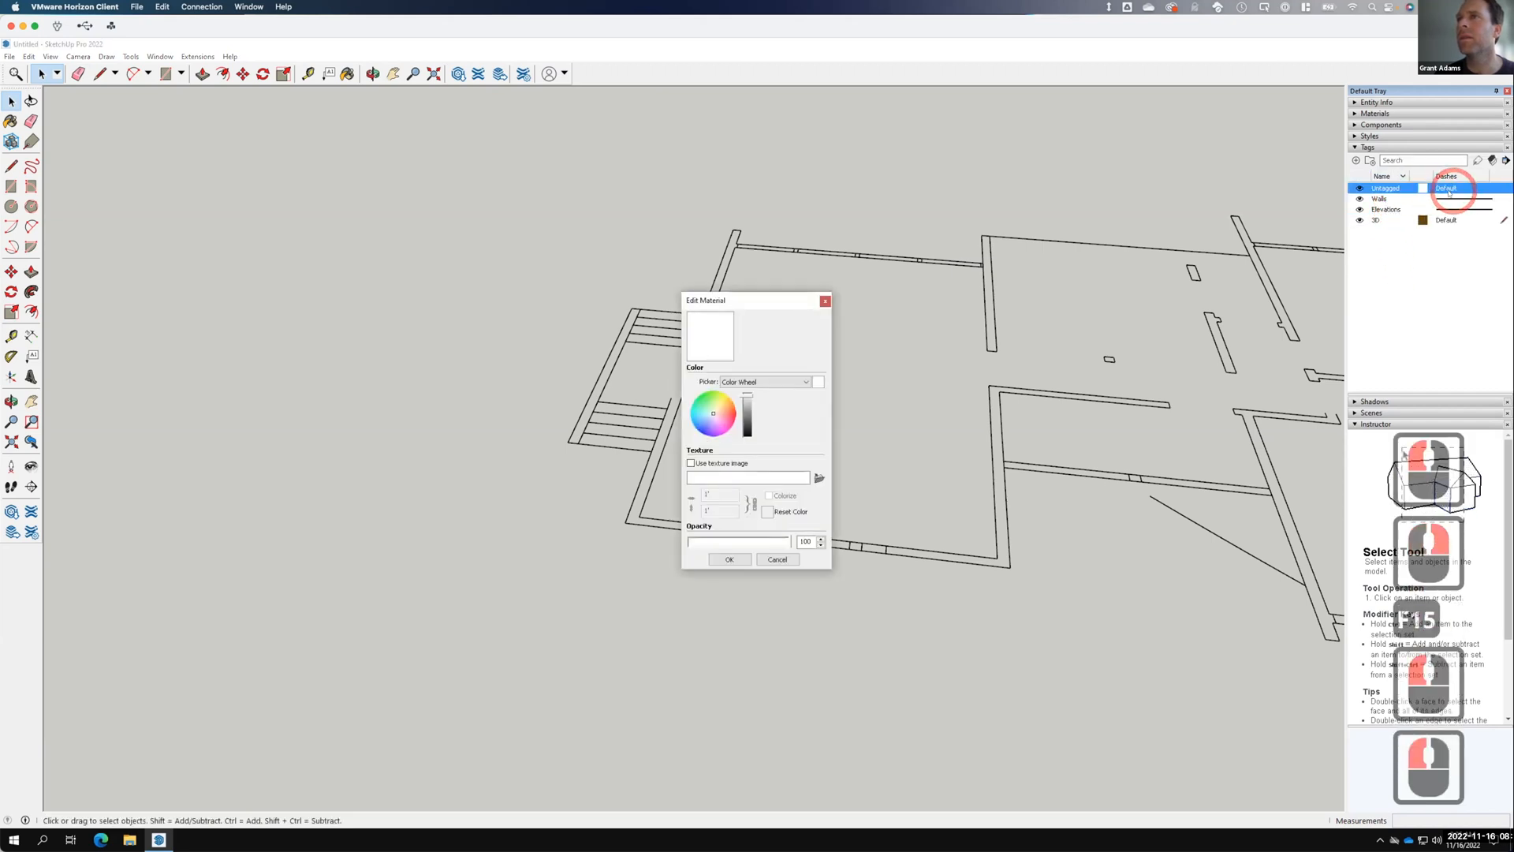
pyautogui.click(778, 559)
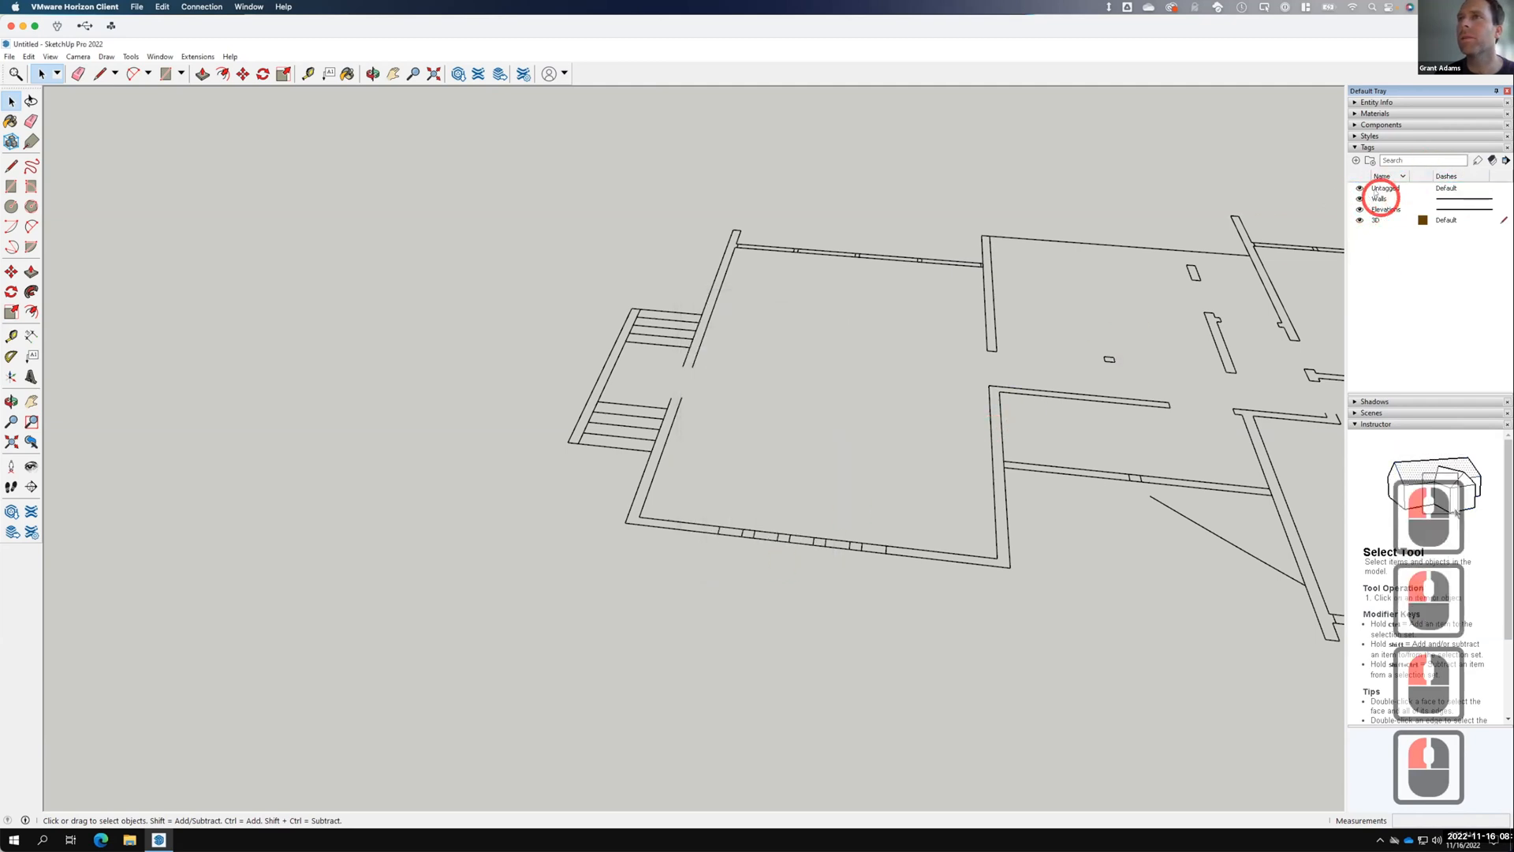
pyautogui.doubleClick(1376, 191)
pyautogui.rightClick(1376, 191)
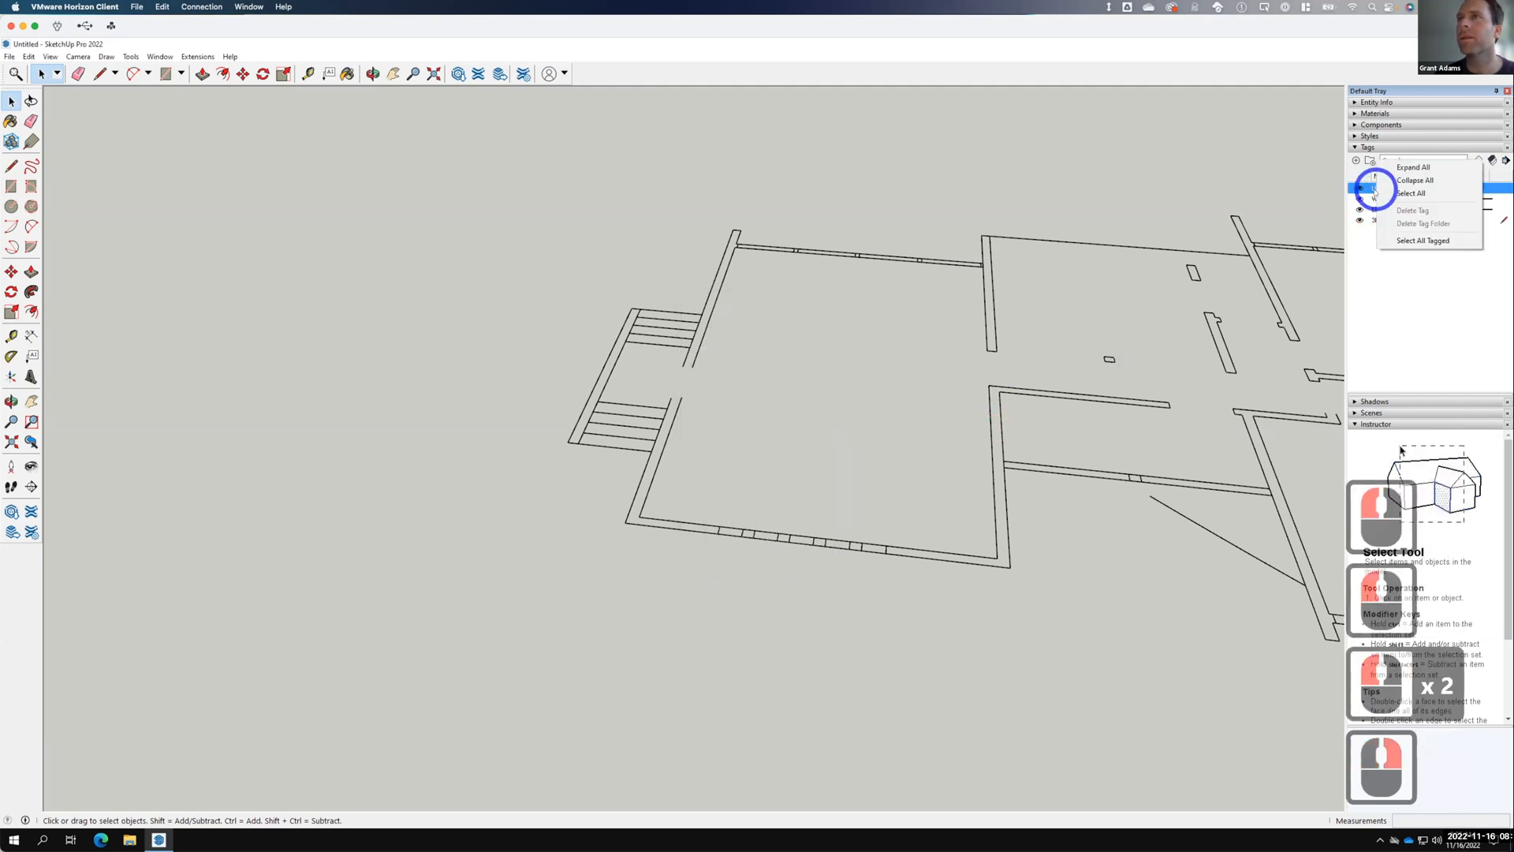
pyautogui.click(1412, 285)
pyautogui.click(1061, 286)
pyautogui.scroll(-1, 1053, 284)
pyautogui.scroll(-20, 1014, 295)
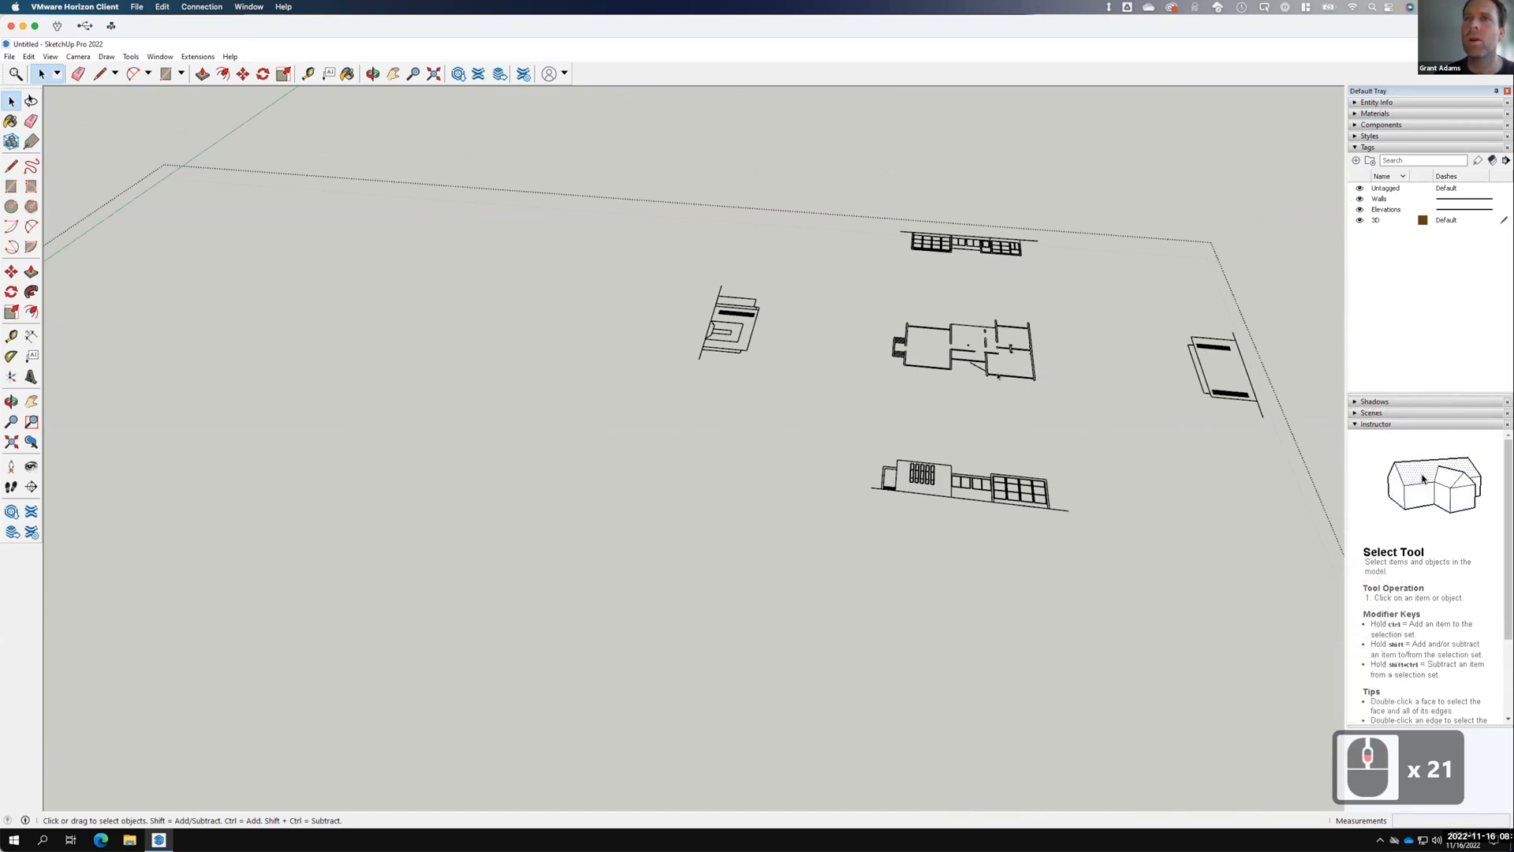
# Erase the stray diagonal line across the lower floor plan.
pyautogui.scroll(10, 978, 331)
pyautogui.scroll(8, 972, 362)
pyautogui.click(982, 378)
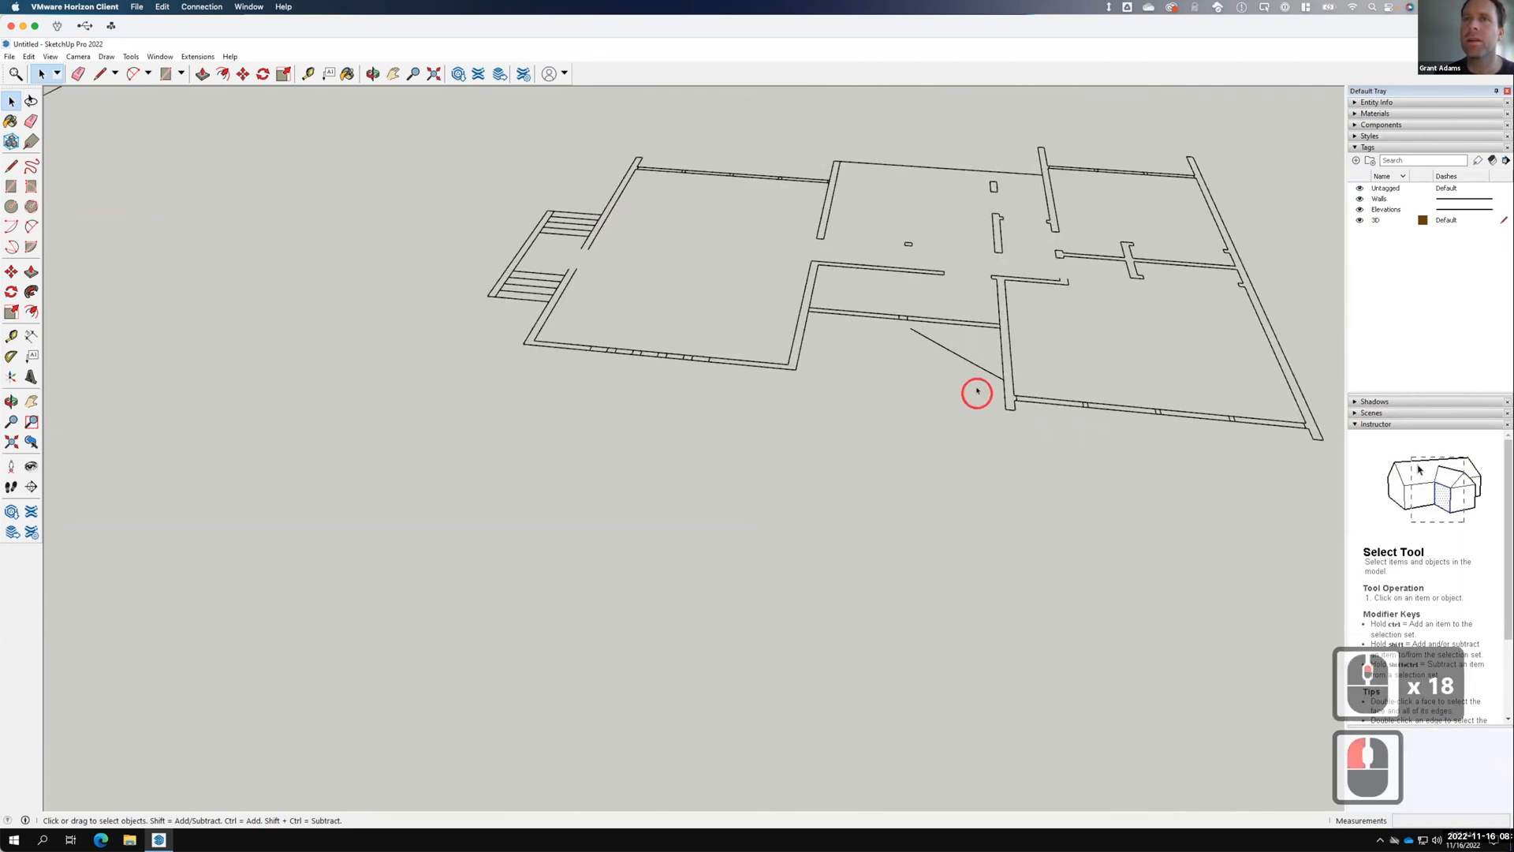
pyautogui.click(916, 336)
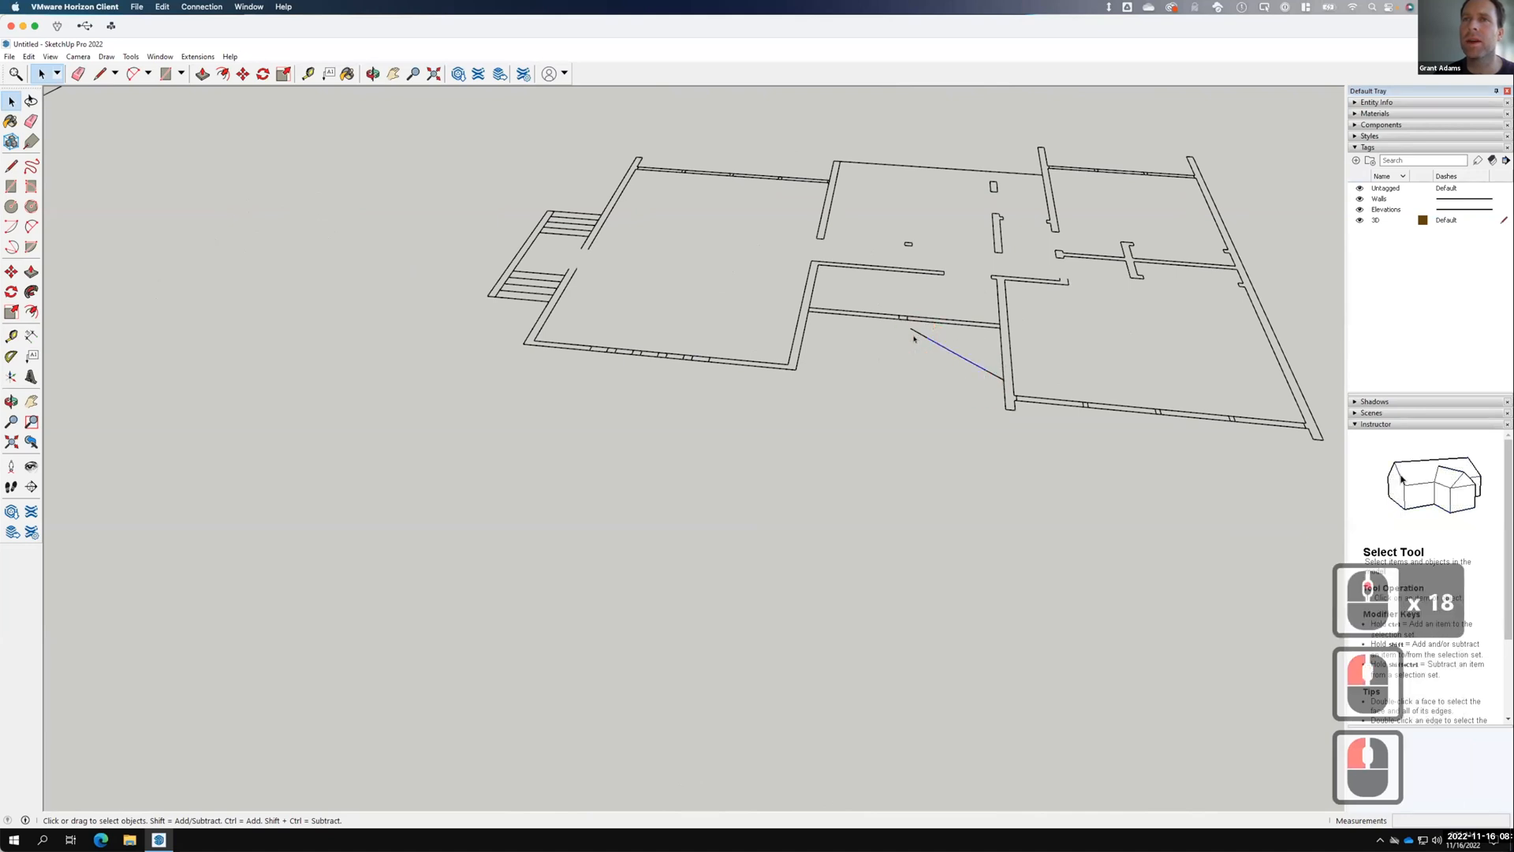
pyautogui.rightClick(943, 347)
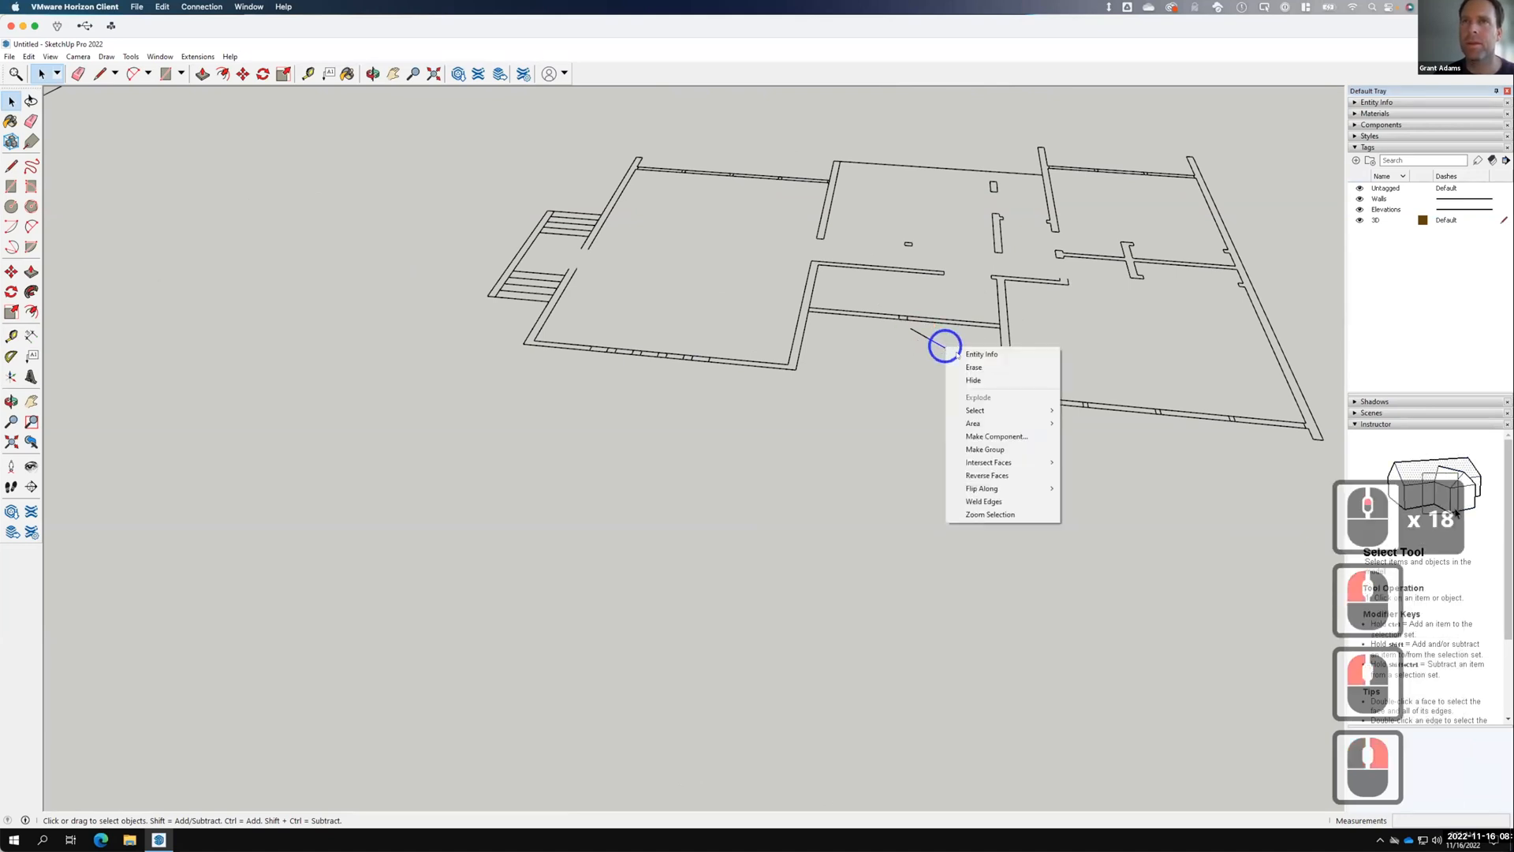
pyautogui.click(970, 363)
# Erase the two remaining short stray diagonal fragments near the lower-right wall.
pyautogui.moveTo(894, 321); pyautogui.dragTo(931, 348)
pyautogui.rightClick(927, 336)
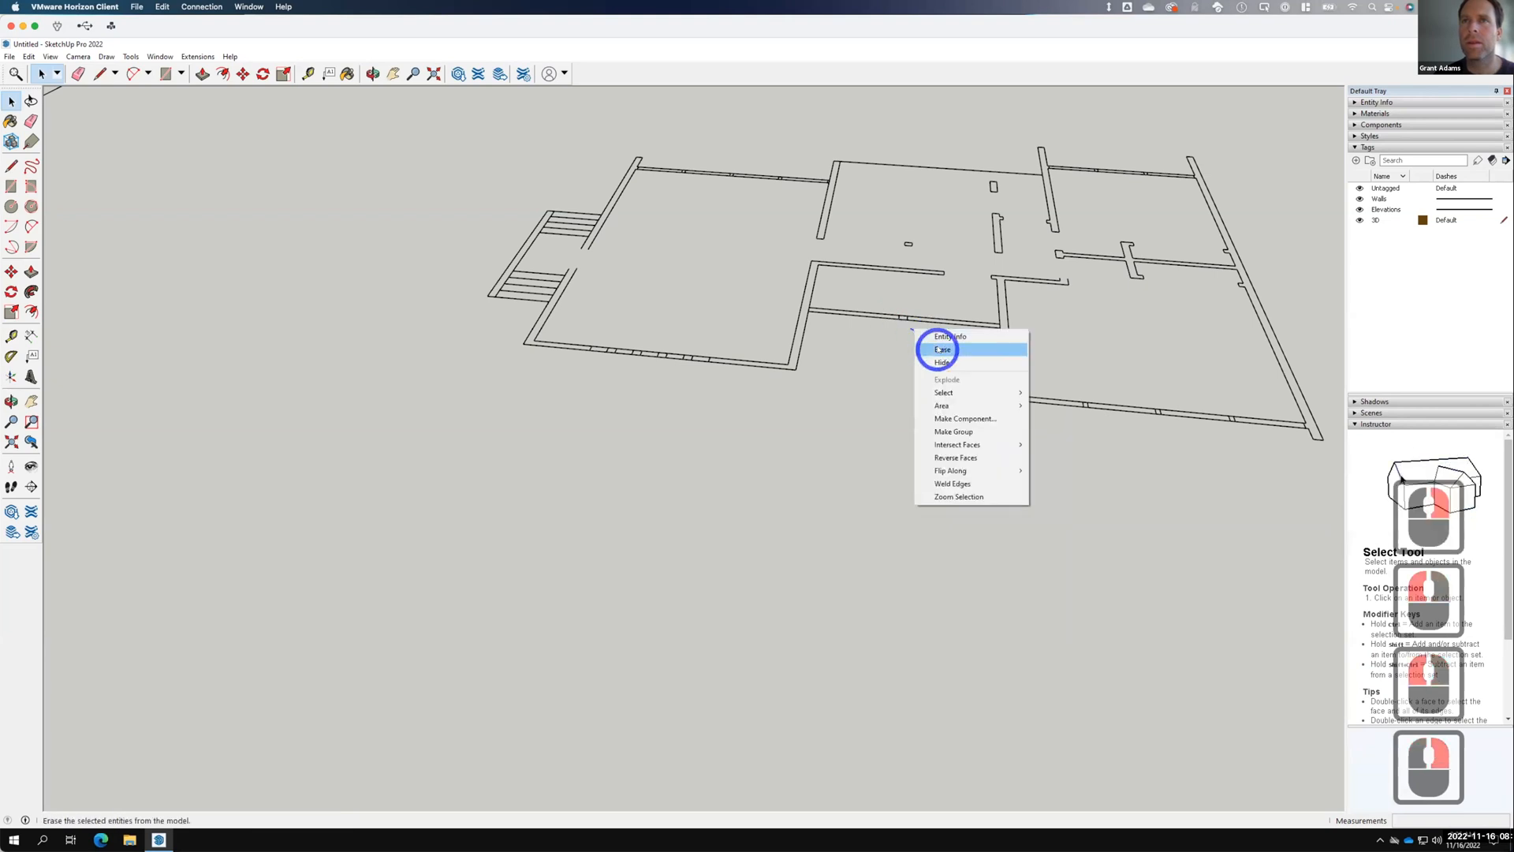
pyautogui.click(971, 353)
pyautogui.moveTo(972, 355); pyautogui.dragTo(1018, 387)
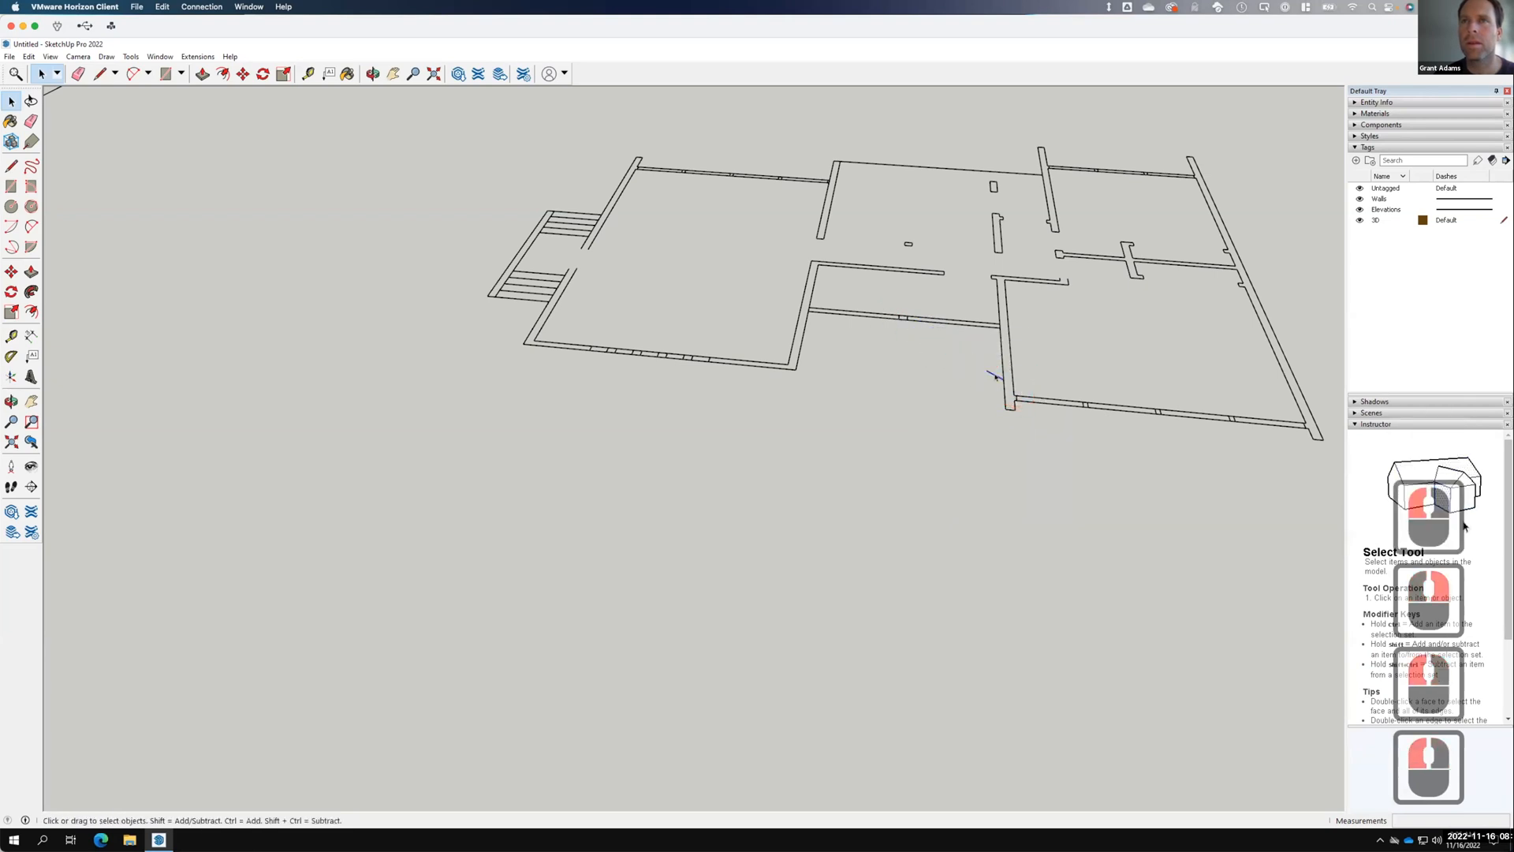
pyautogui.rightClick(995, 375)
pyautogui.click(1019, 392)
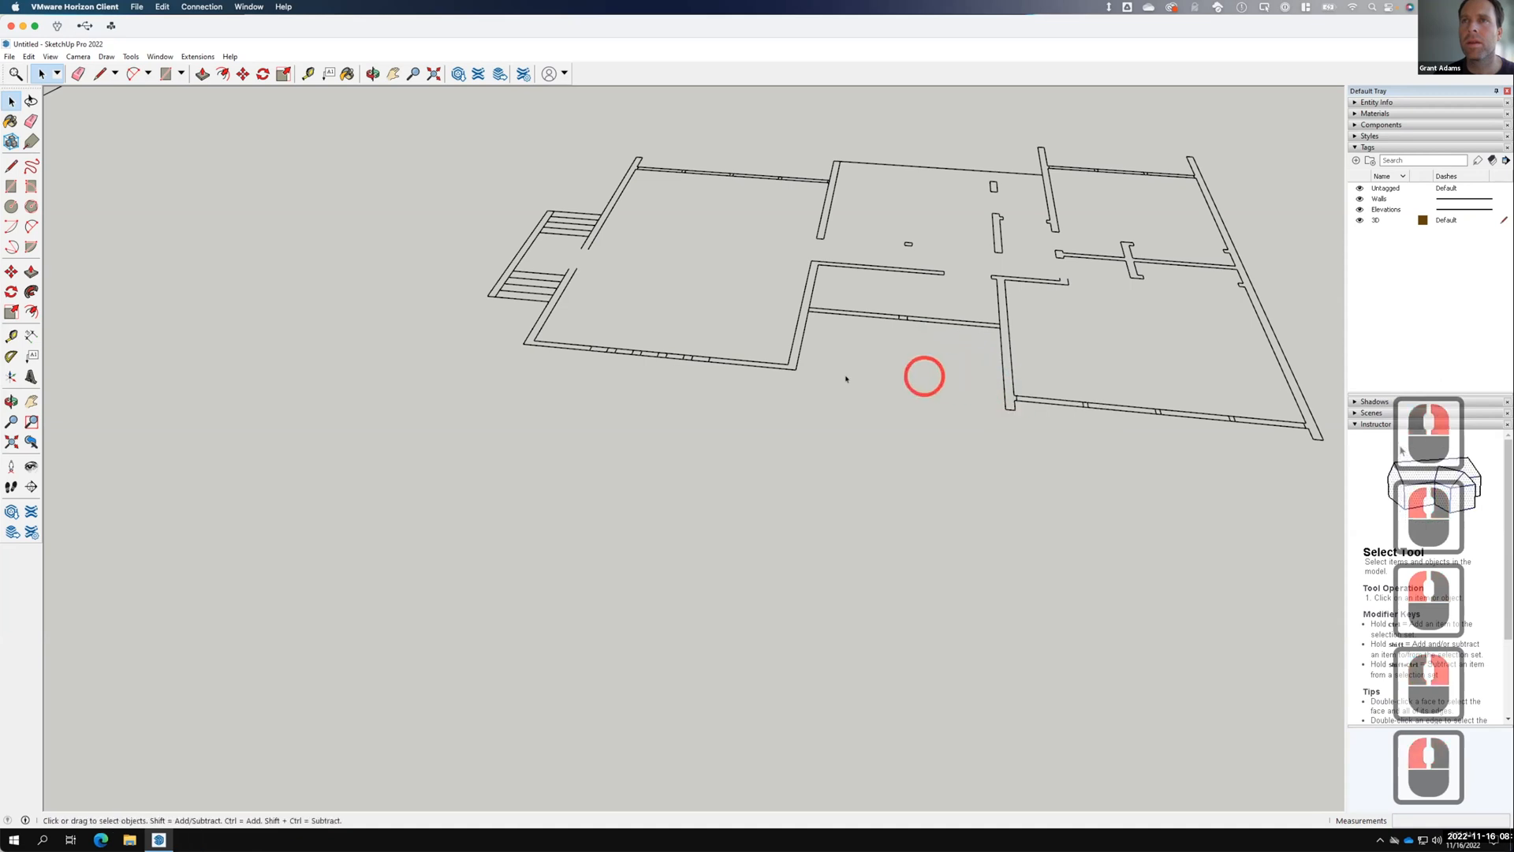
pyautogui.scroll(-3, 840, 389)
pyautogui.scroll(-20, 841, 389)
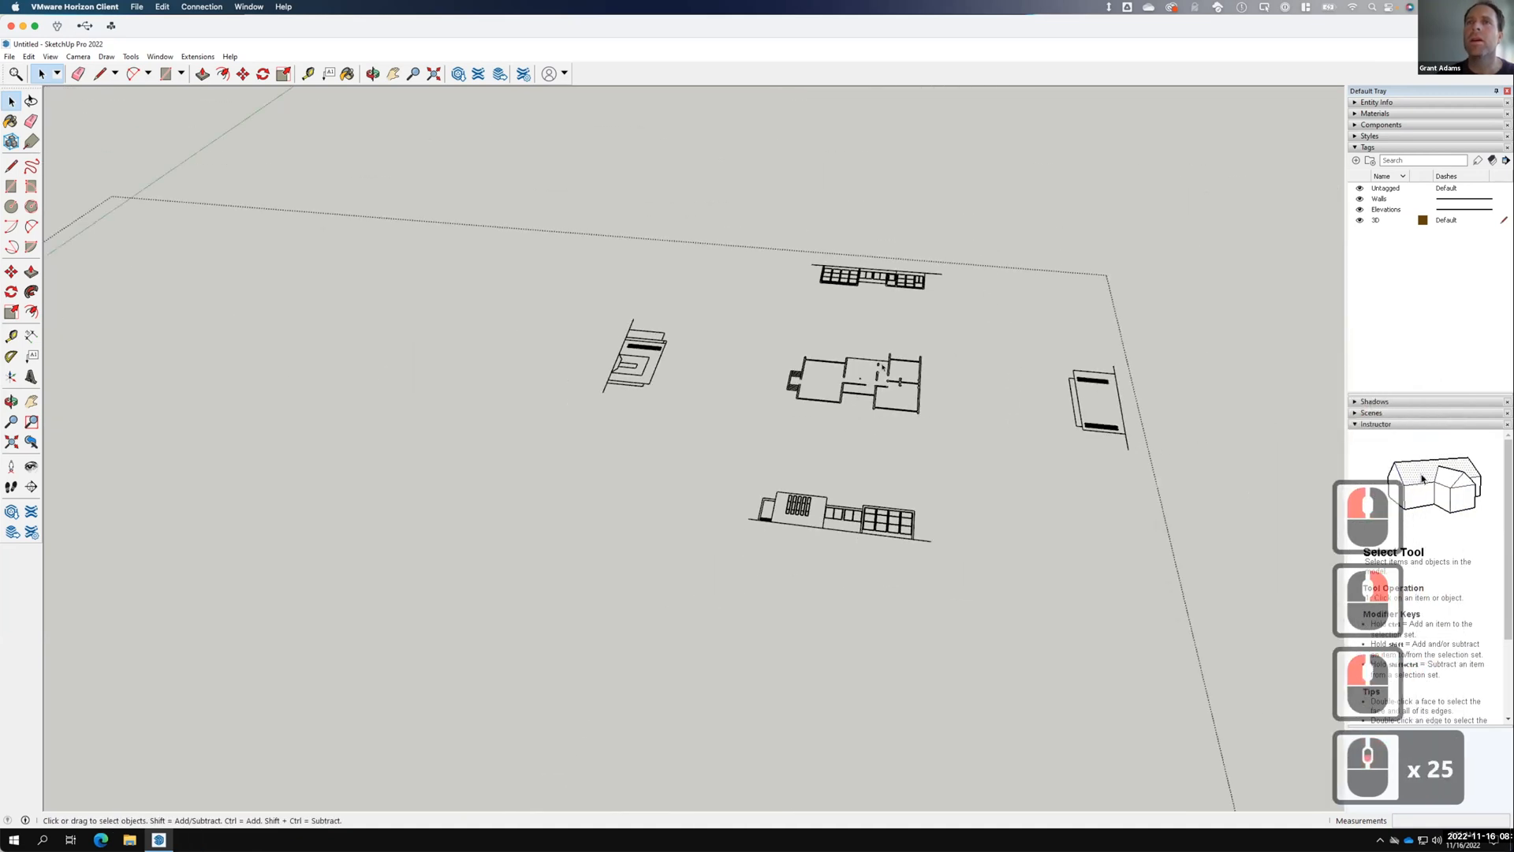
# Explode the imported DWG drawing component into loose geometry.
pyautogui.scroll(-1, 949, 294)
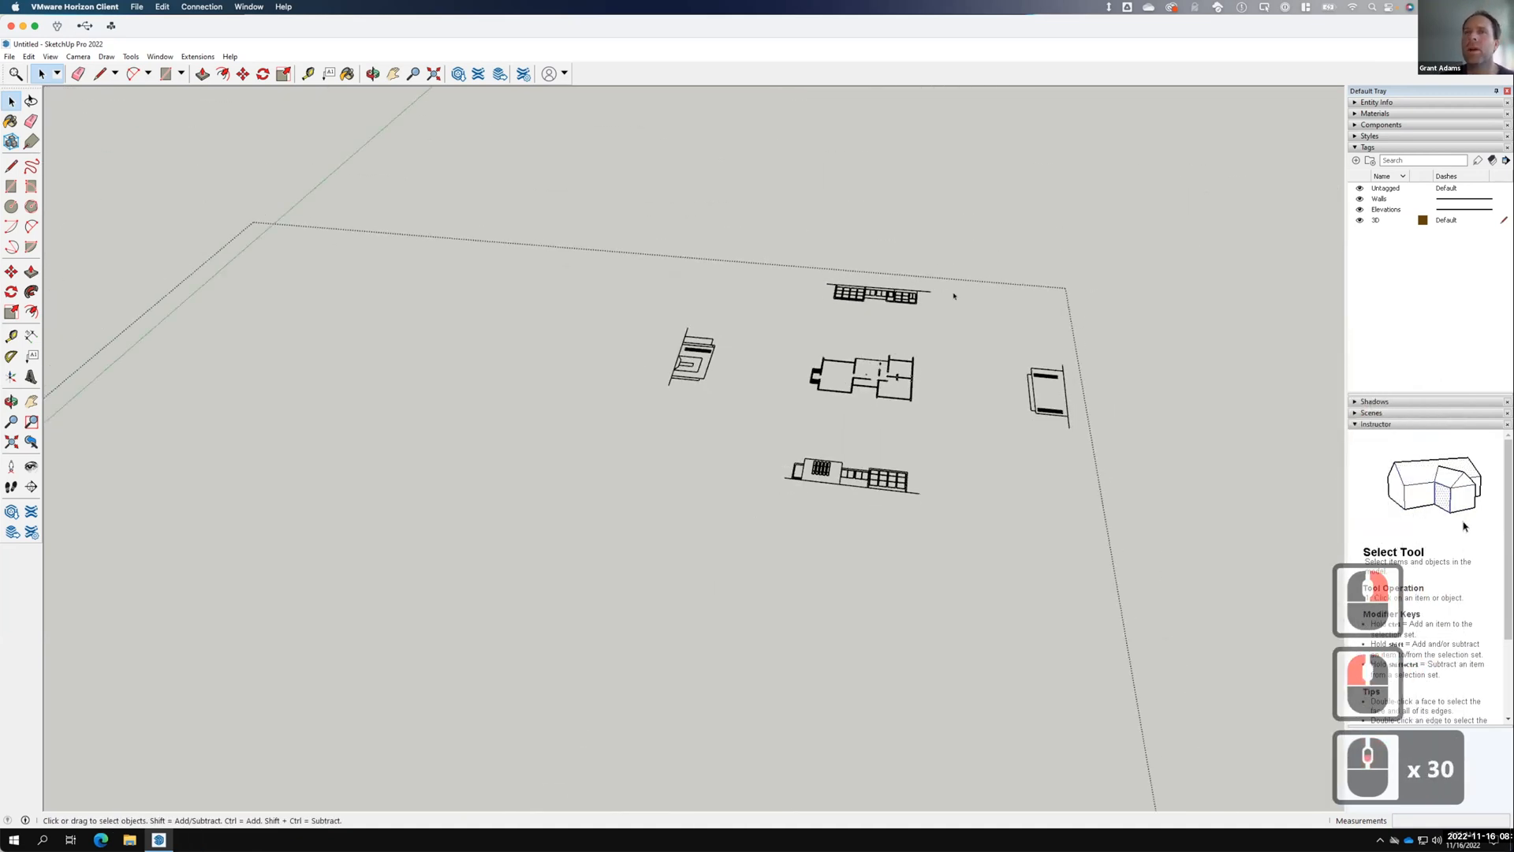
pyautogui.doubleClick(1019, 209)
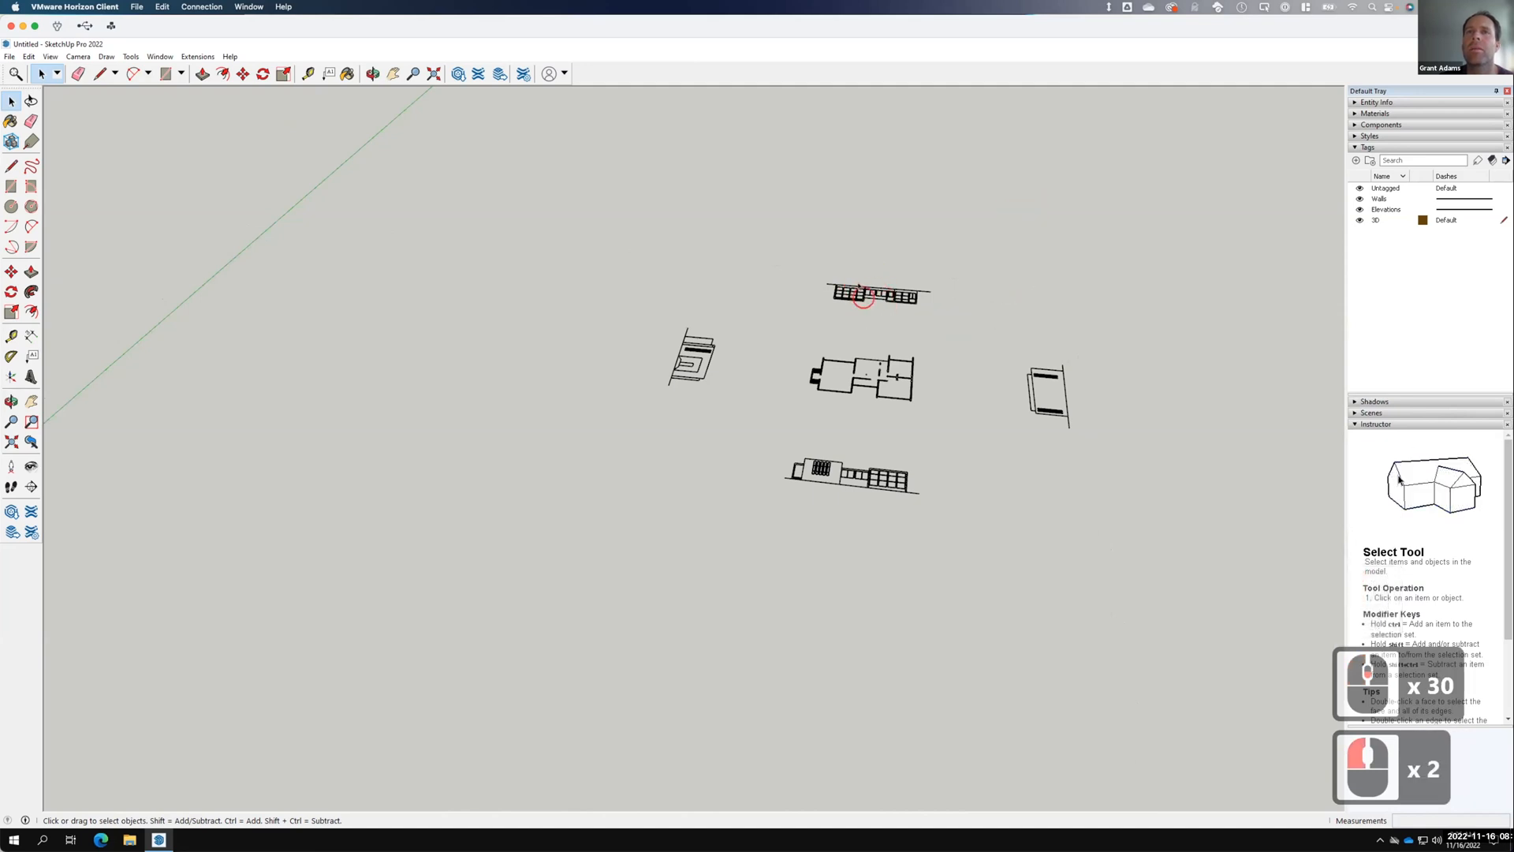
pyautogui.click(720, 321)
pyautogui.scroll(-2, 724, 378)
pyautogui.scroll(-2, 793, 406)
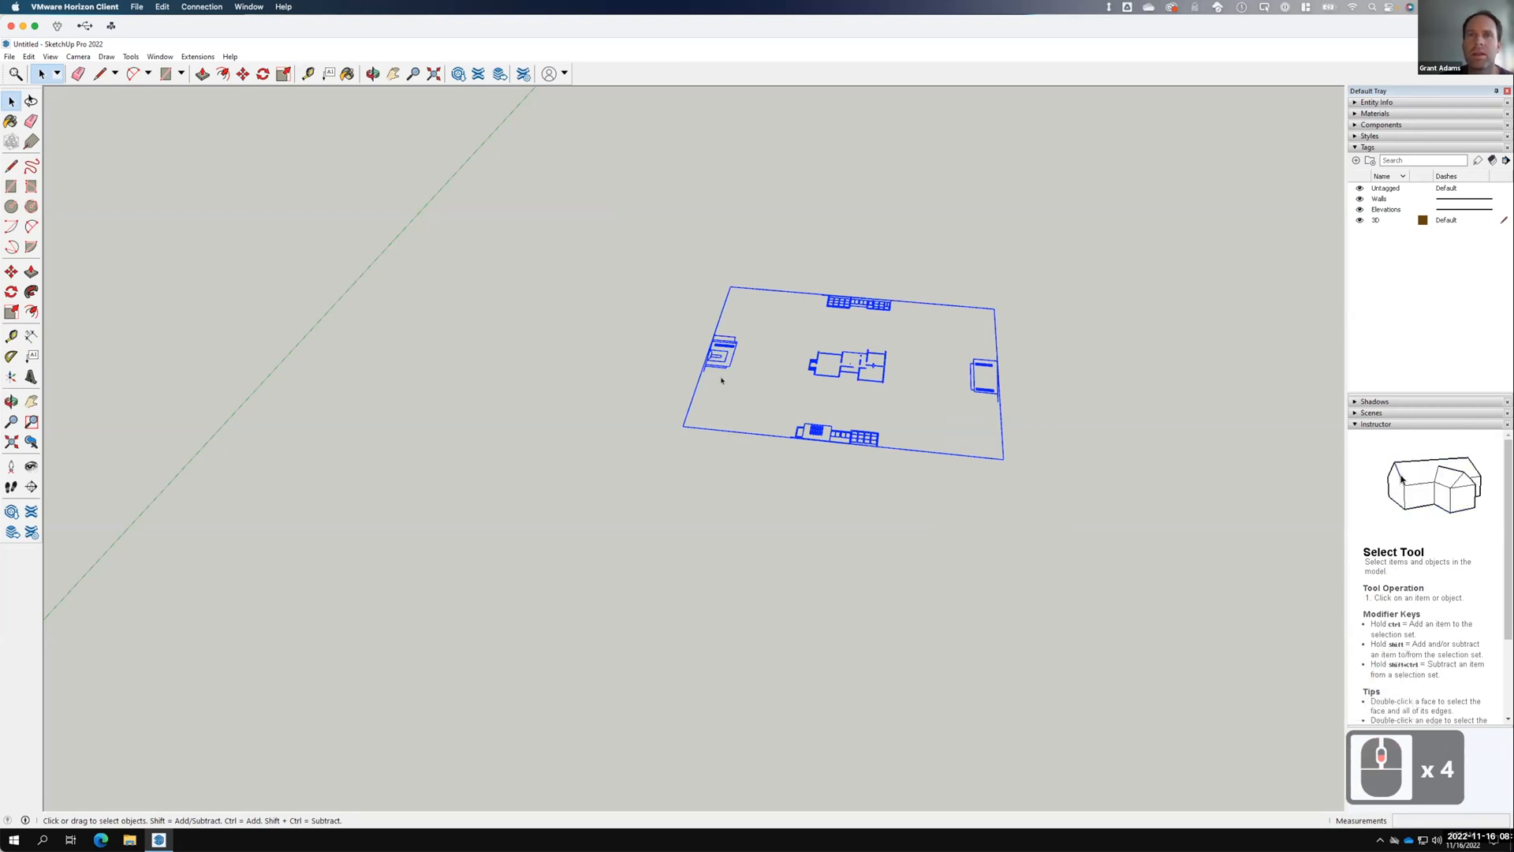
pyautogui.rightClick(817, 431)
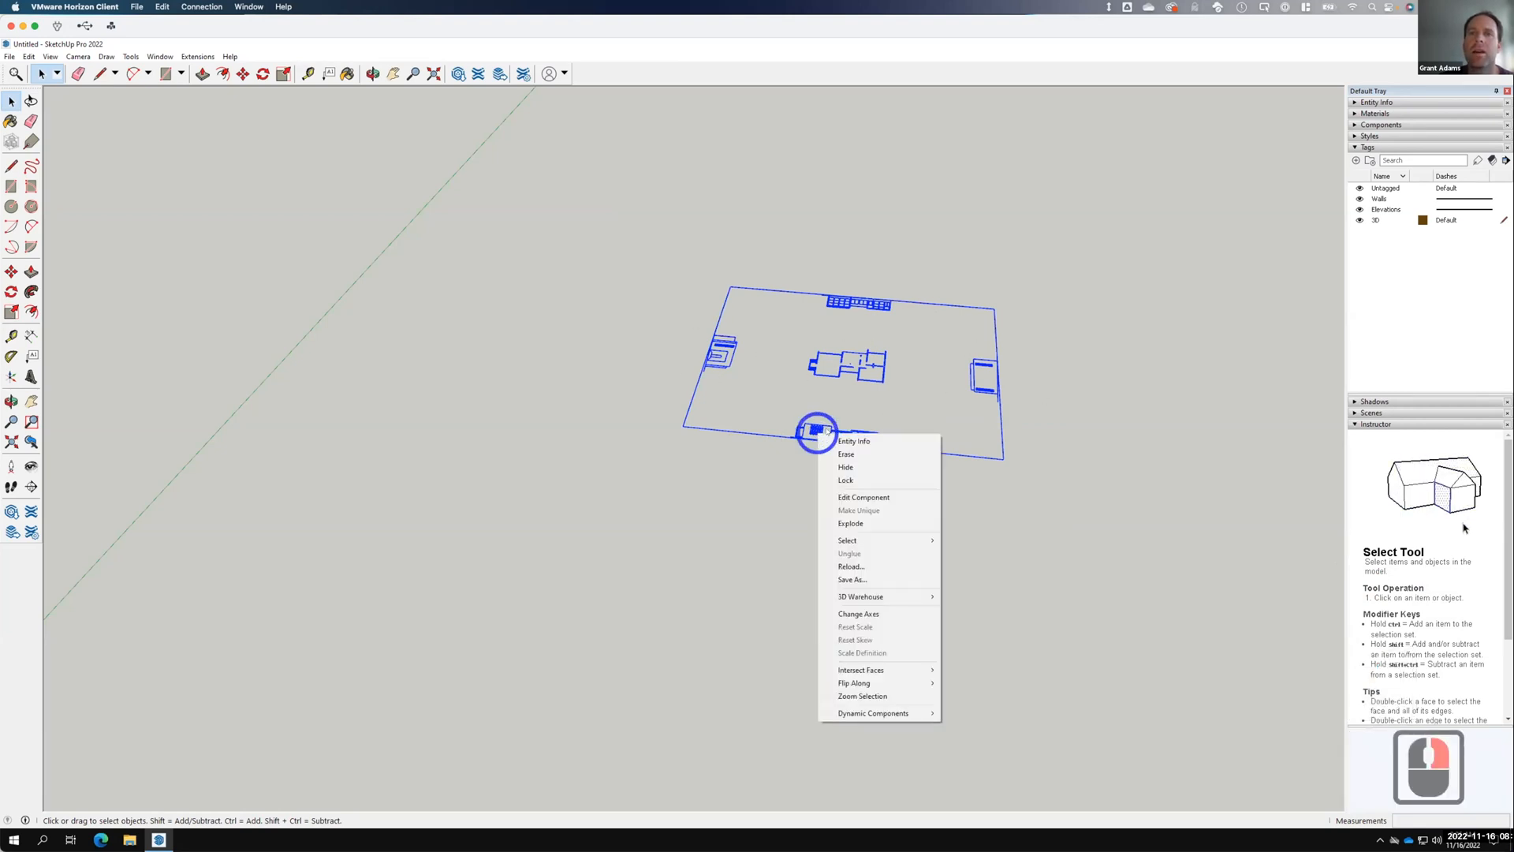
pyautogui.click(851, 523)
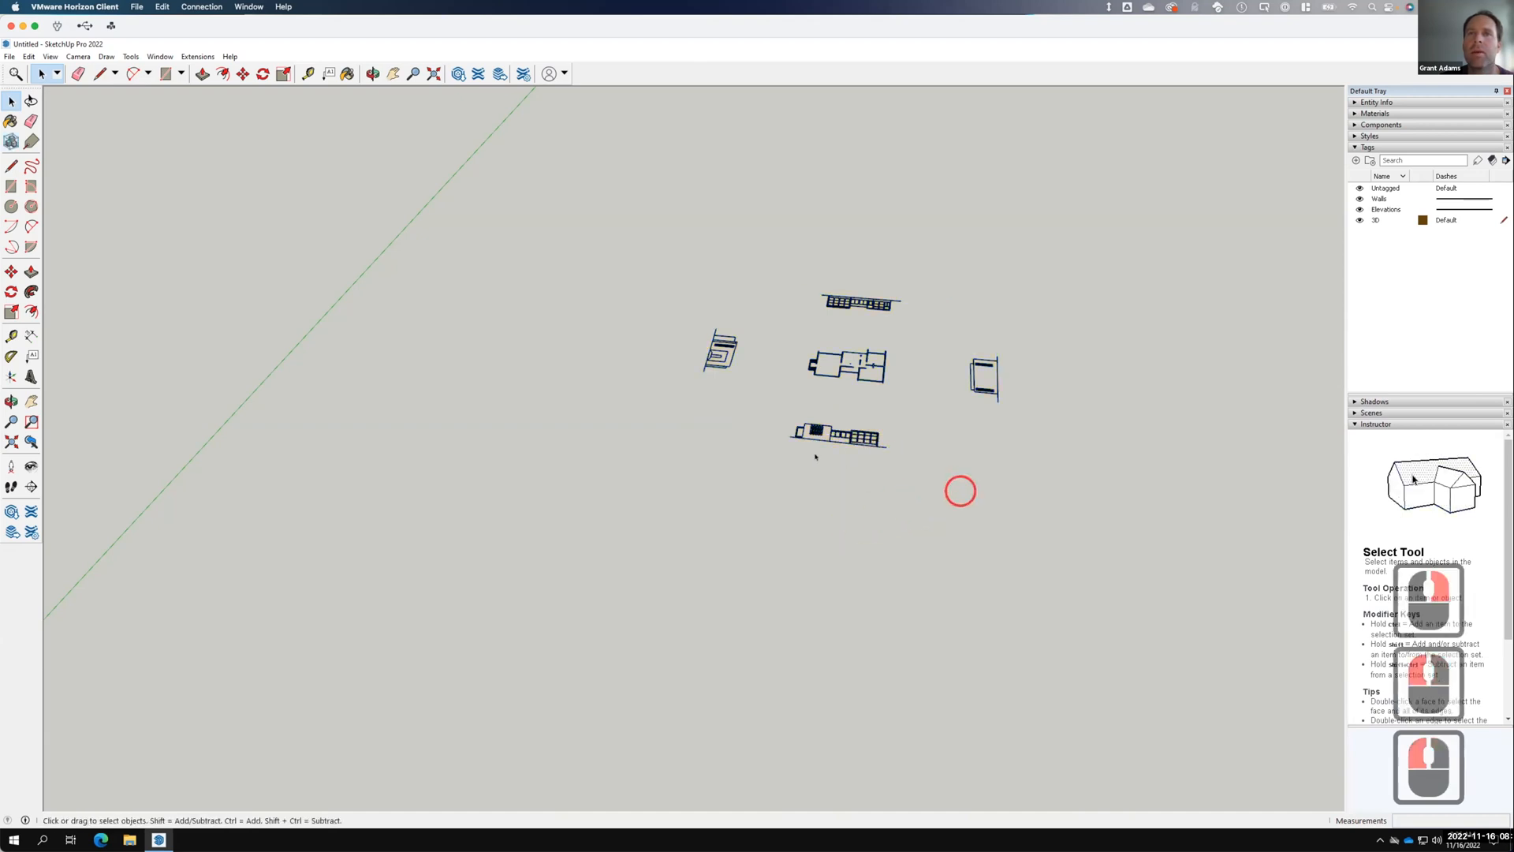
# Window-select the lower elevation's lines and bring up their context menu.
pyautogui.moveTo(759, 413); pyautogui.dragTo(904, 470)
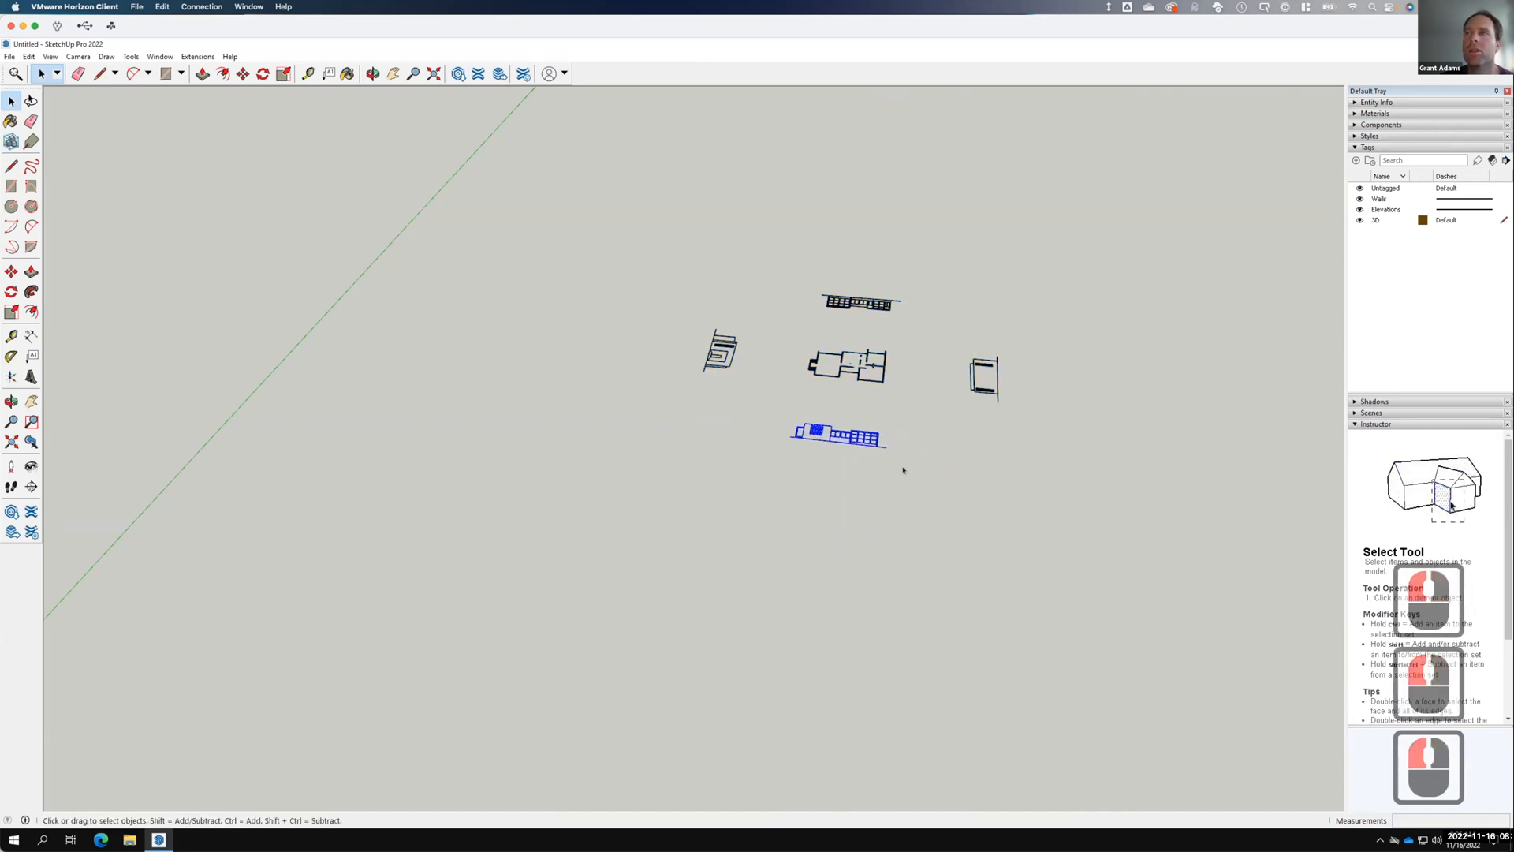
pyautogui.moveTo(755, 410); pyautogui.dragTo(910, 495)
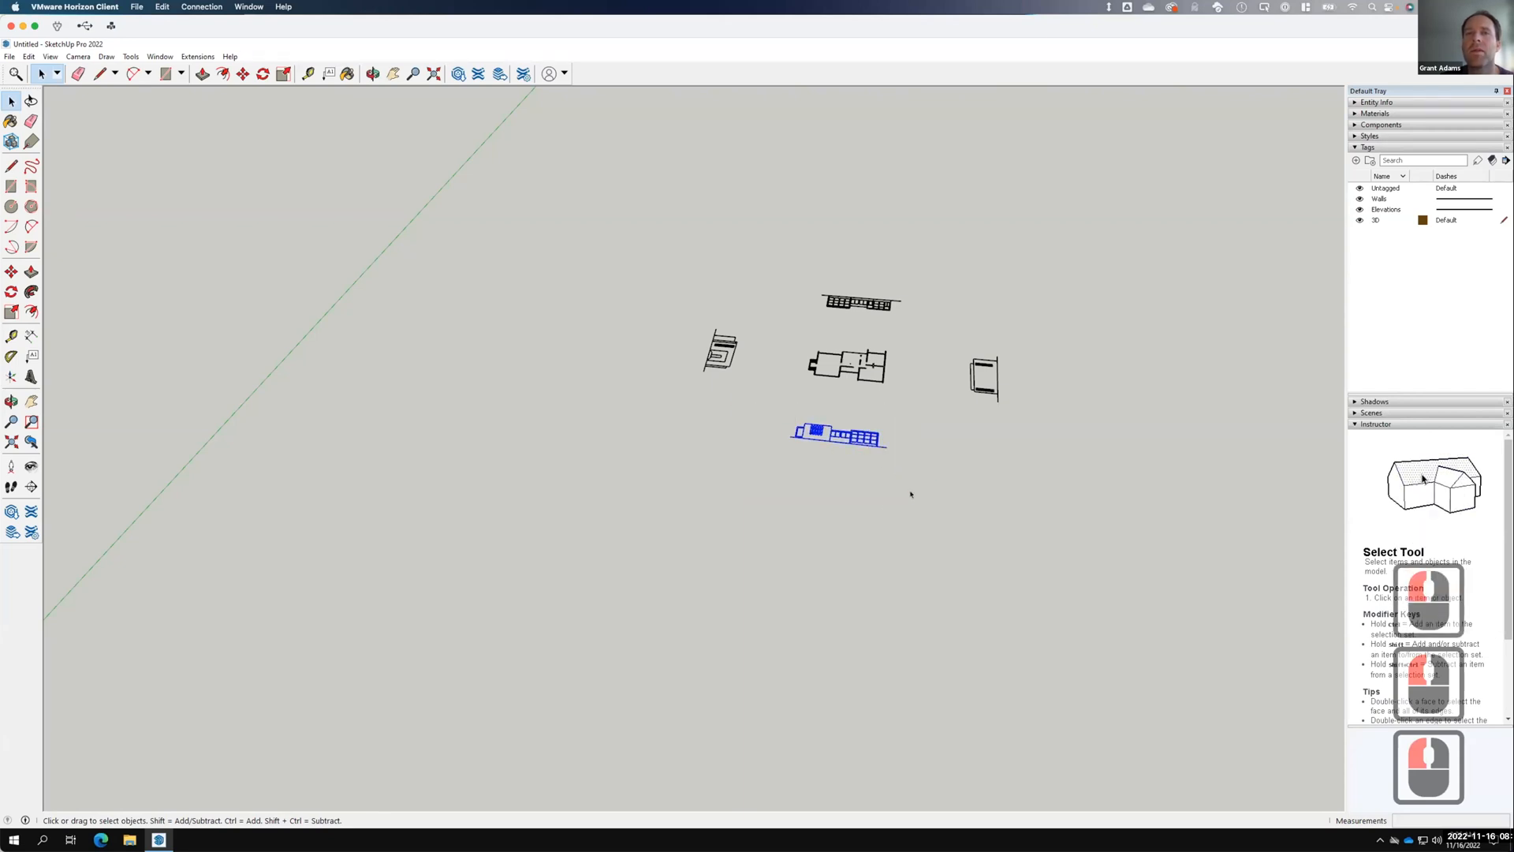
pyautogui.rightClick(854, 438)
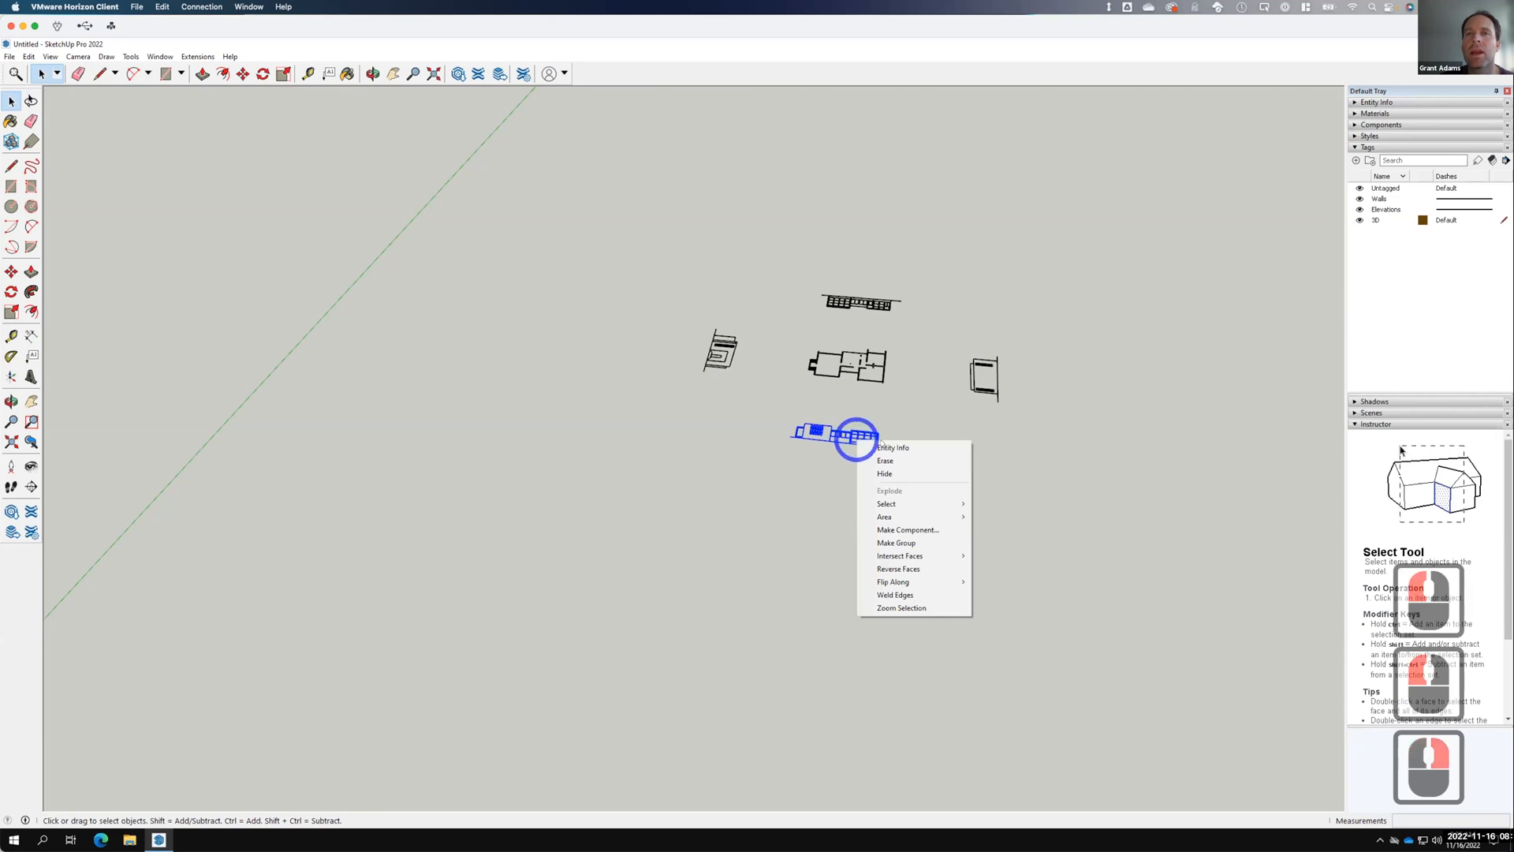
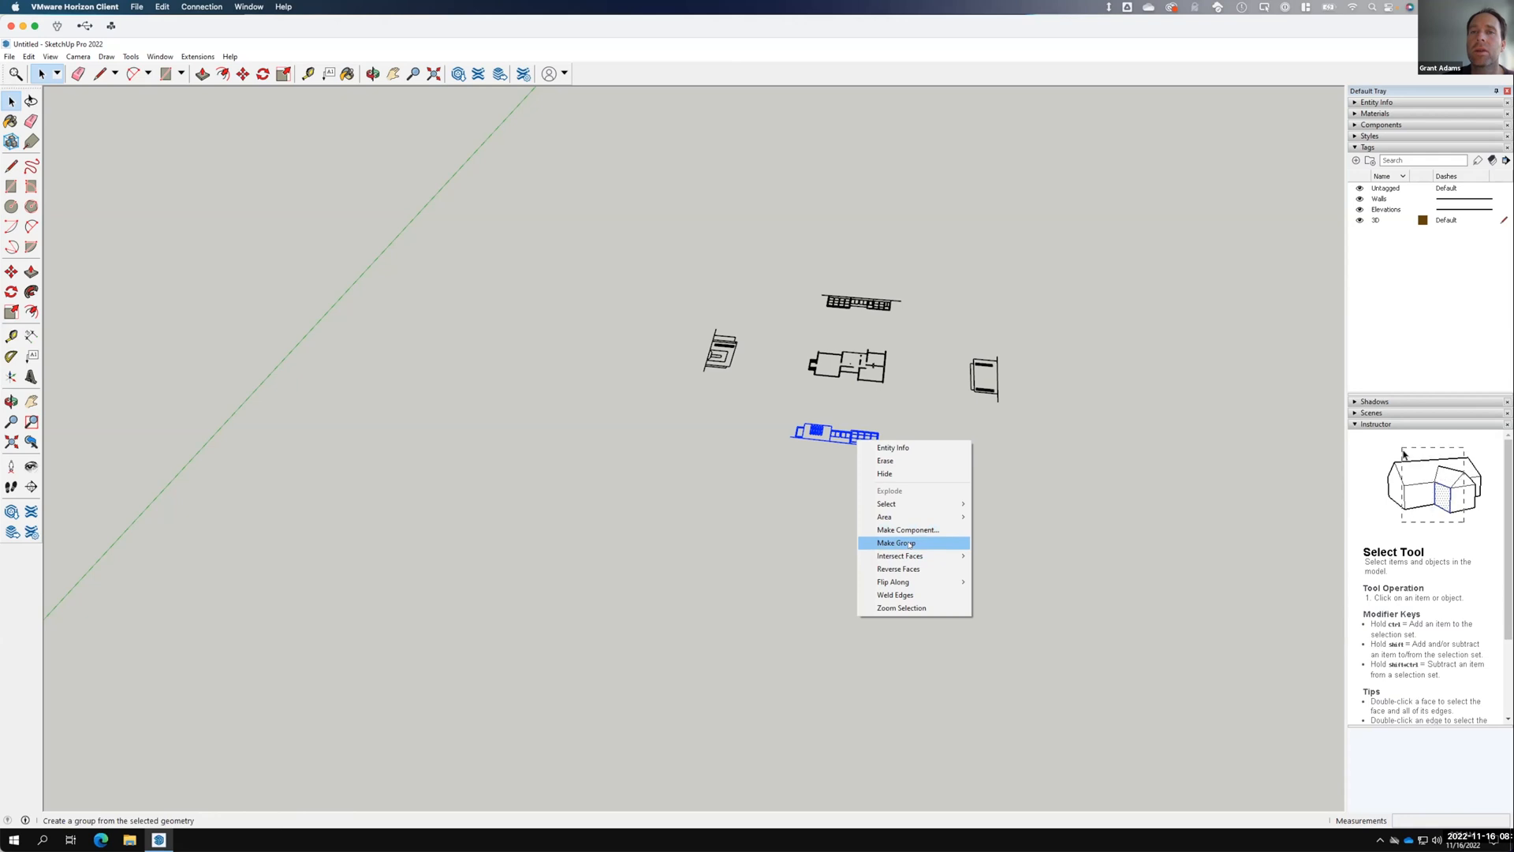
# Make the bottom, right-hand and top elevation drawings into separate groups.
pyautogui.click(908, 542)
pyautogui.moveTo(1031, 426); pyautogui.dragTo(986, 378)
pyautogui.rightClick(982, 366)
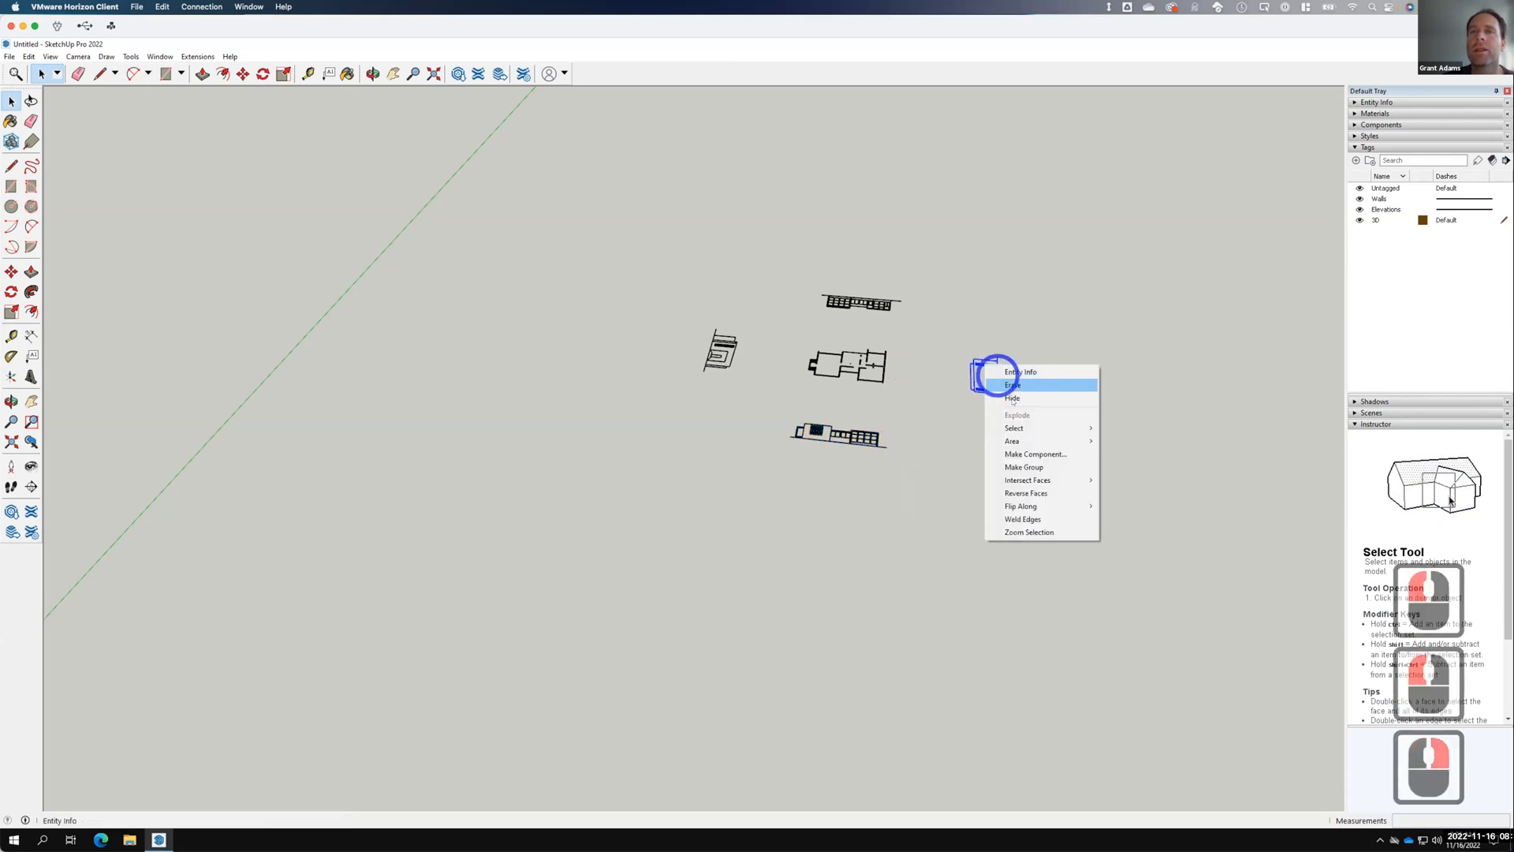
pyautogui.click(1023, 465)
pyautogui.moveTo(801, 270); pyautogui.dragTo(920, 328)
pyautogui.rightClick(880, 305)
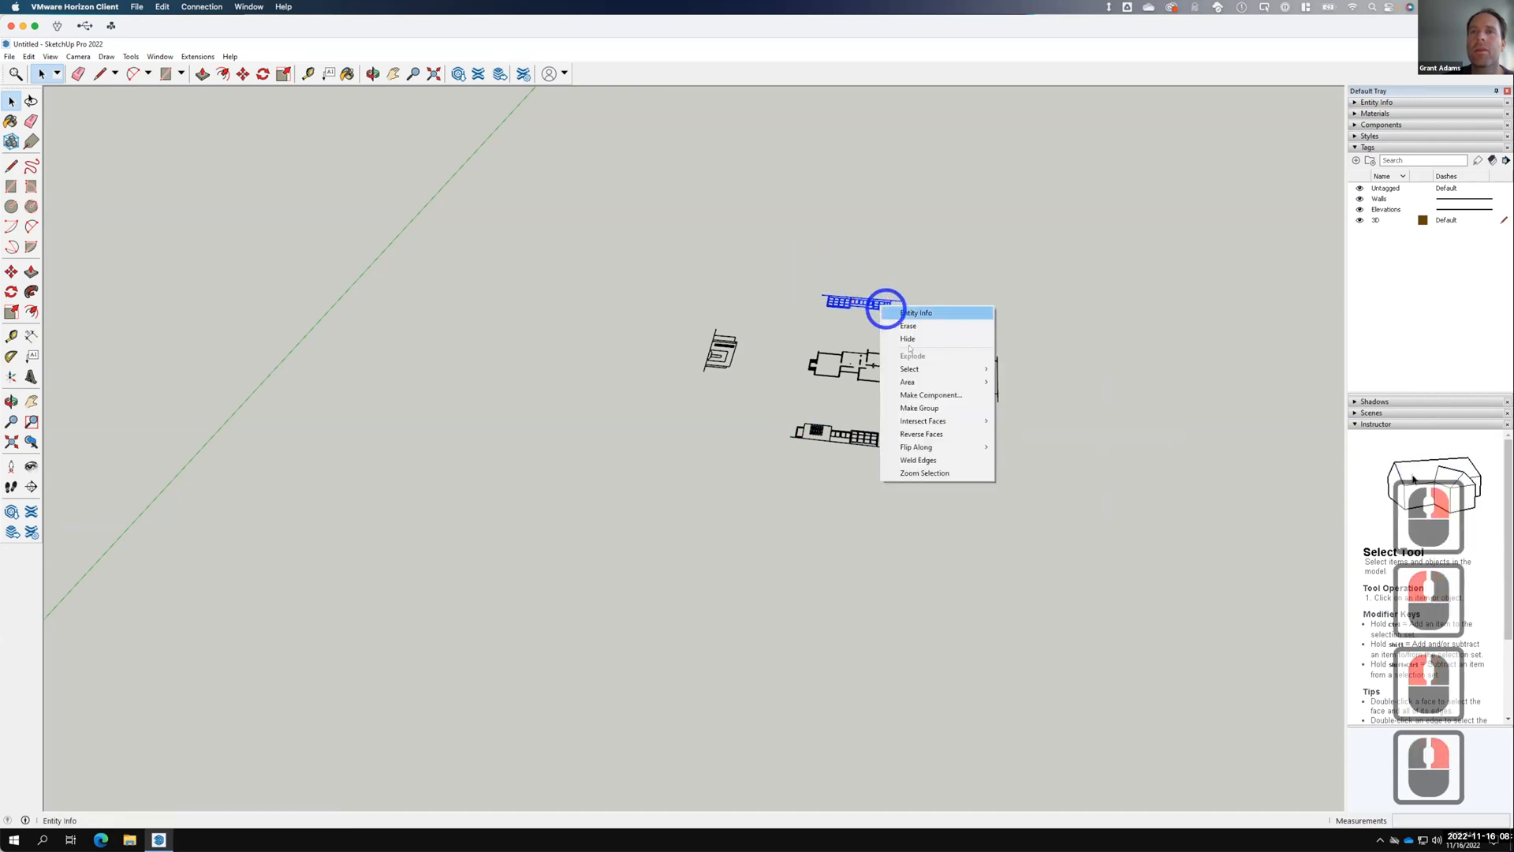
pyautogui.click(920, 408)
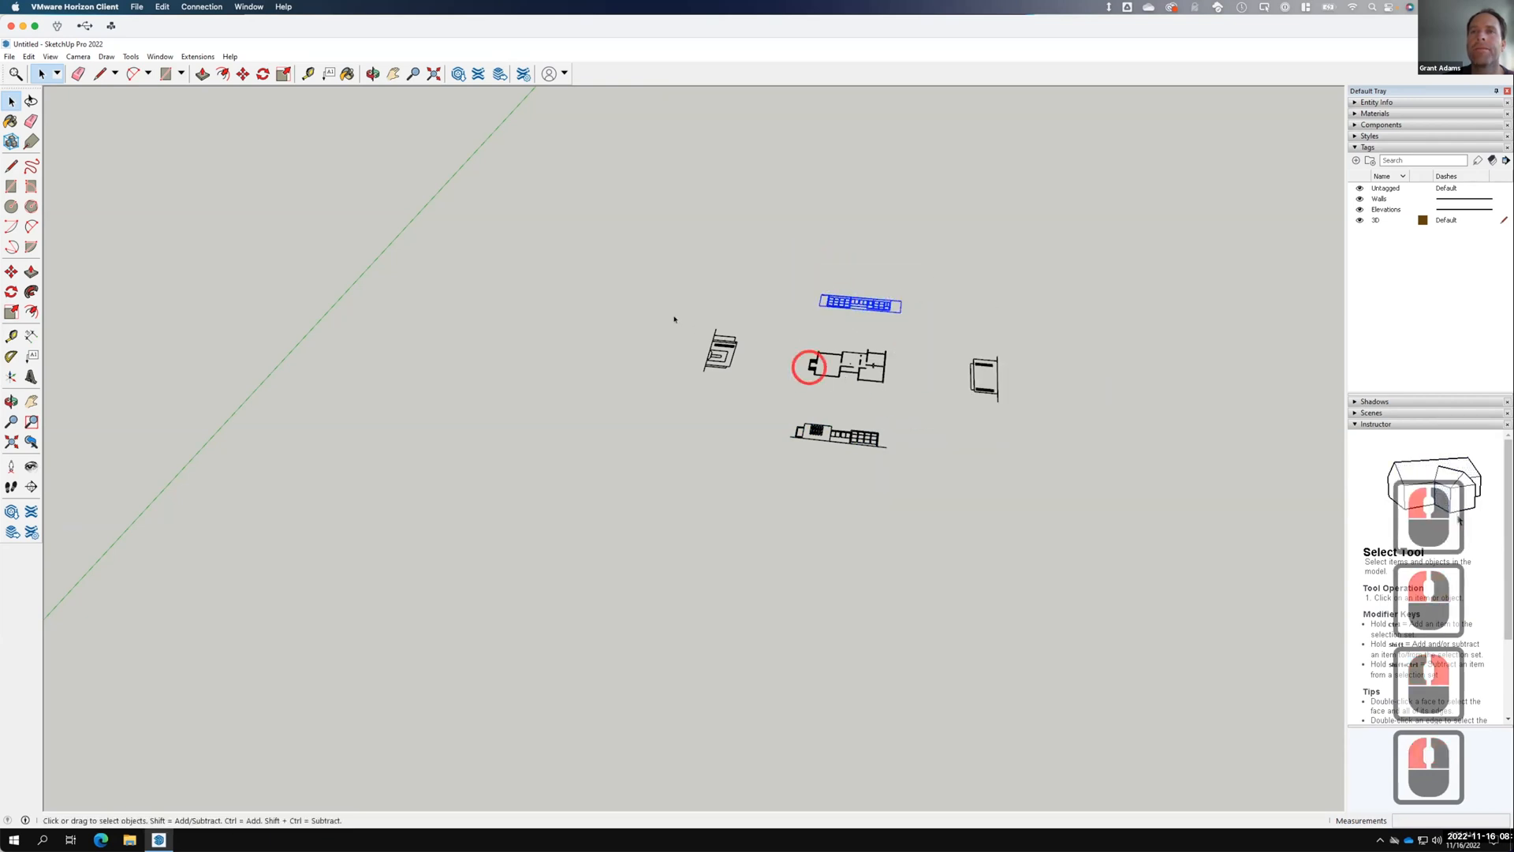
# Group the left-hand elevation and the central floor plan, then clear the selection.
pyautogui.moveTo(671, 311); pyautogui.dragTo(756, 405)
pyautogui.rightClick(723, 348)
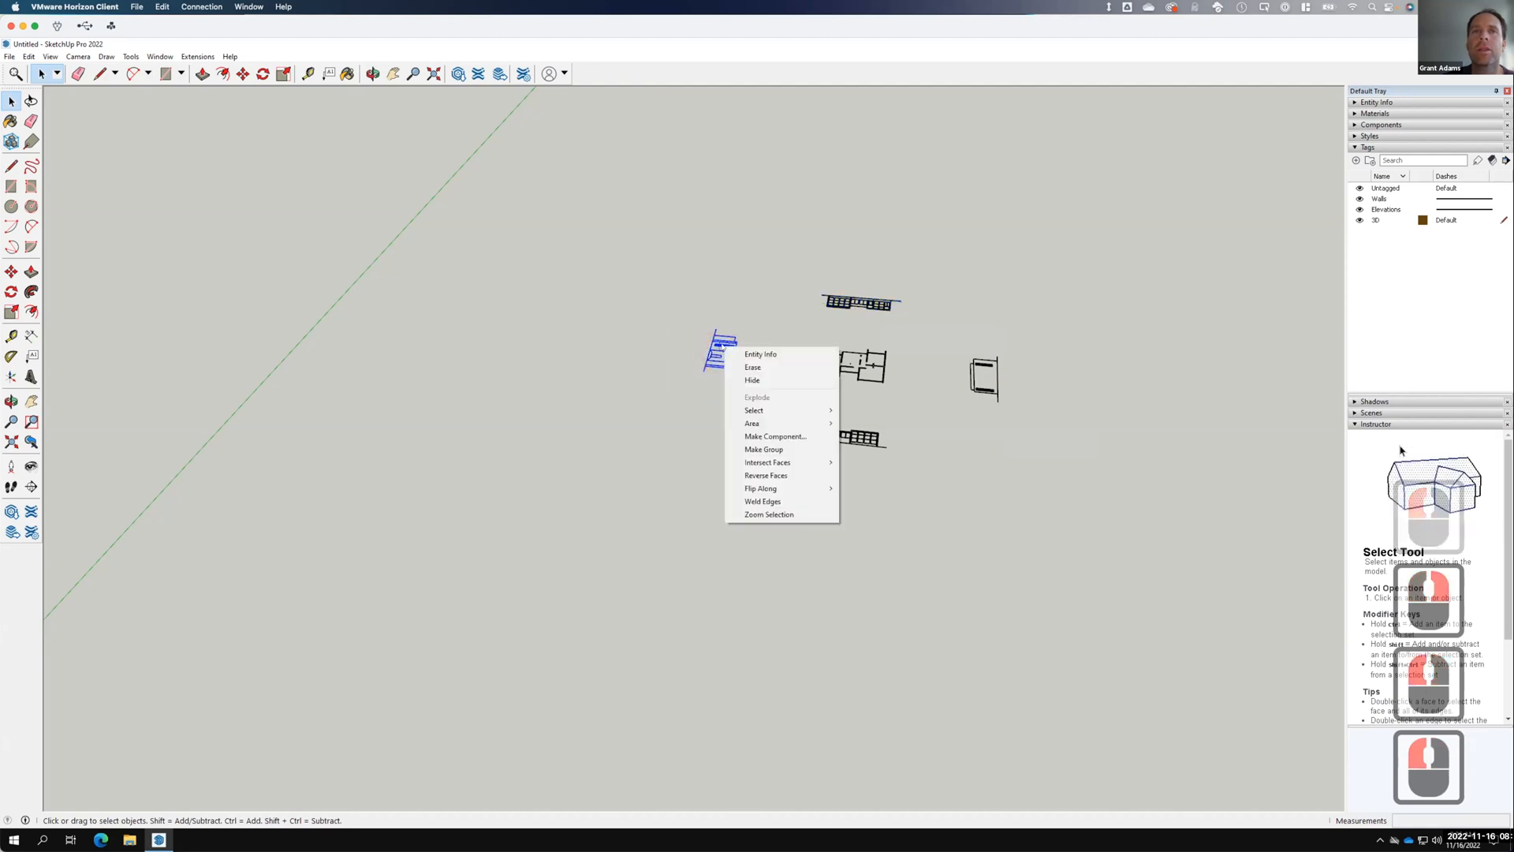
pyautogui.click(765, 449)
pyautogui.moveTo(790, 333); pyautogui.dragTo(906, 402)
pyautogui.rightClick(857, 374)
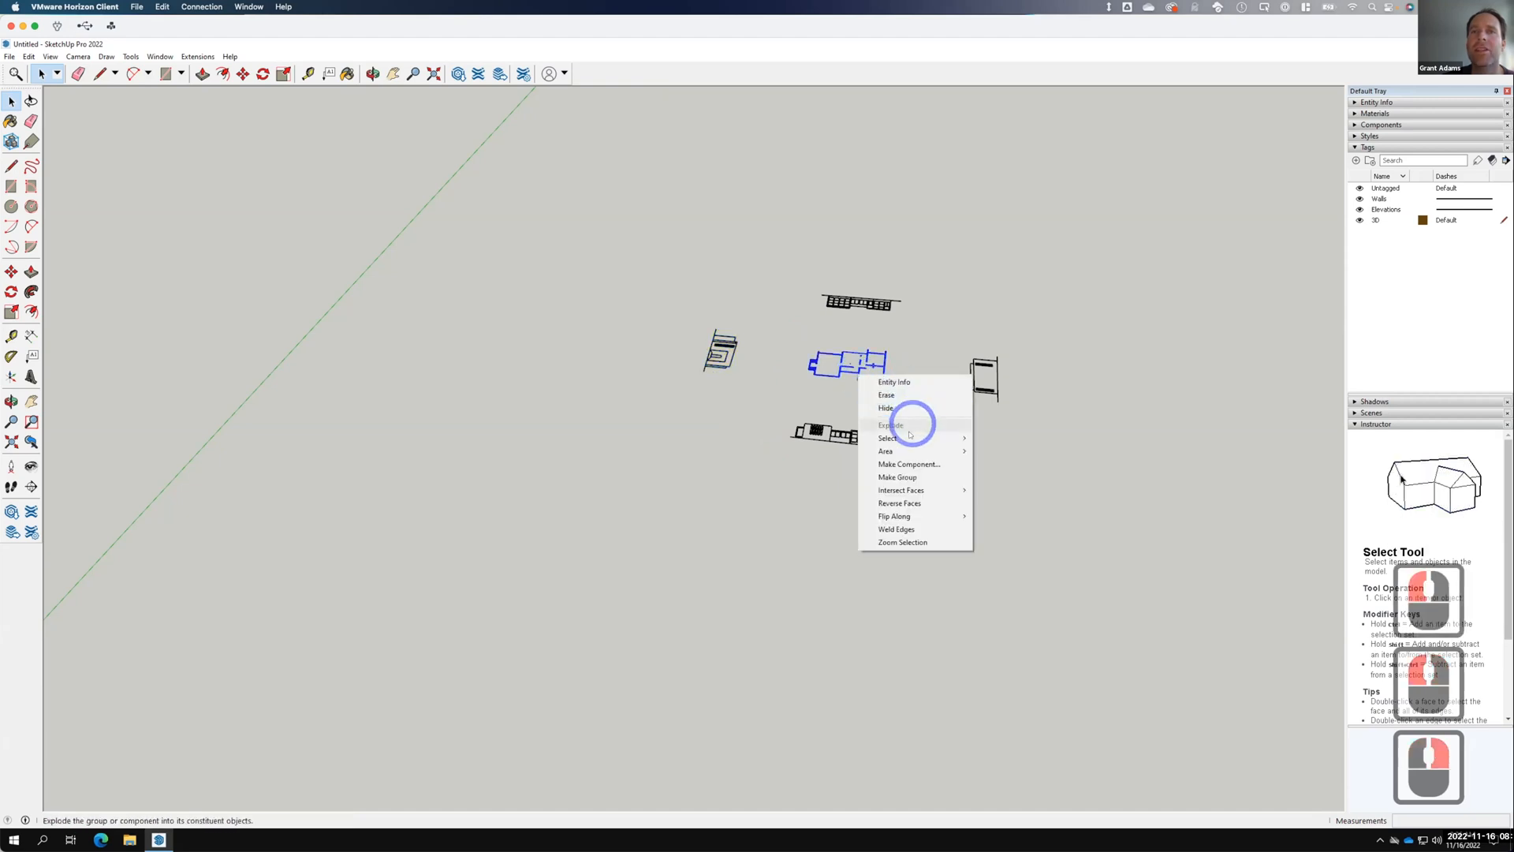
pyautogui.click(903, 477)
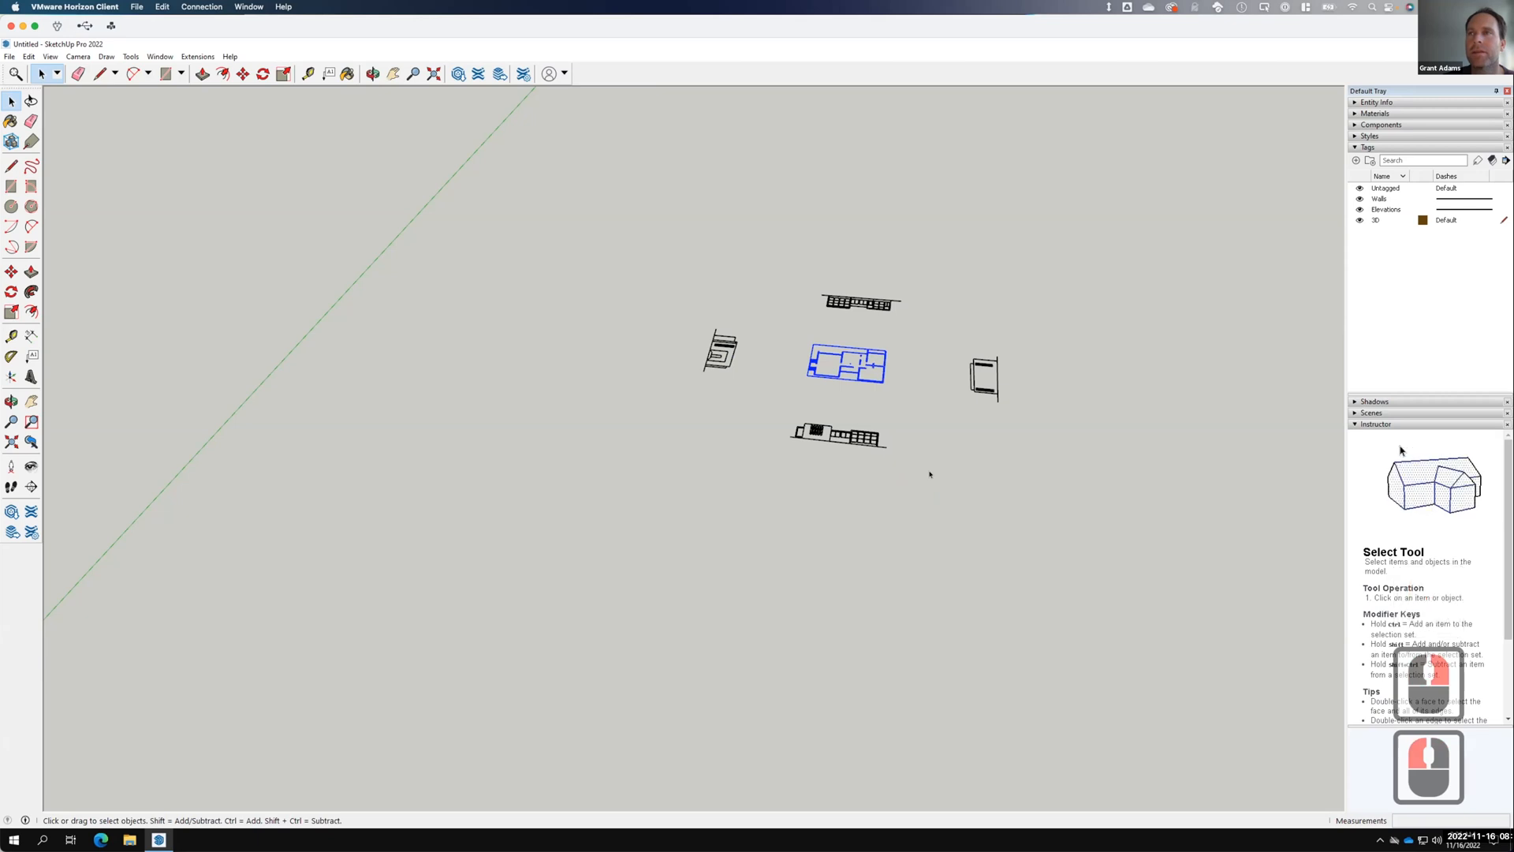
pyautogui.click(930, 473)
pyautogui.click(943, 490)
# Window-select all five groups and move them together near the origin.
pyautogui.scroll(-11, 831, 466)
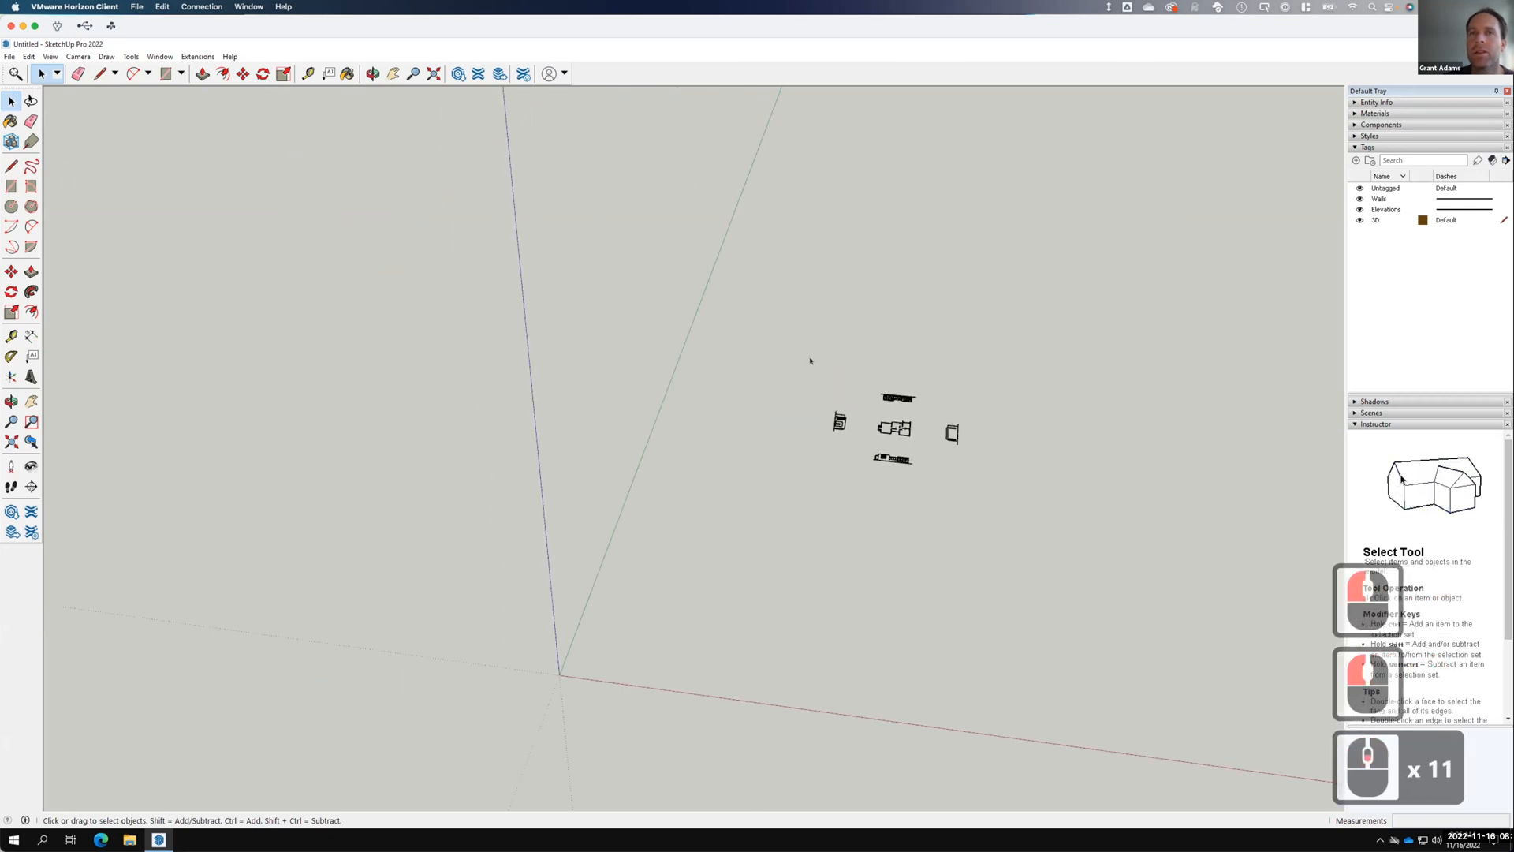
pyautogui.scroll(-4, 809, 361)
pyautogui.moveTo(760, 355); pyautogui.dragTo(969, 481)
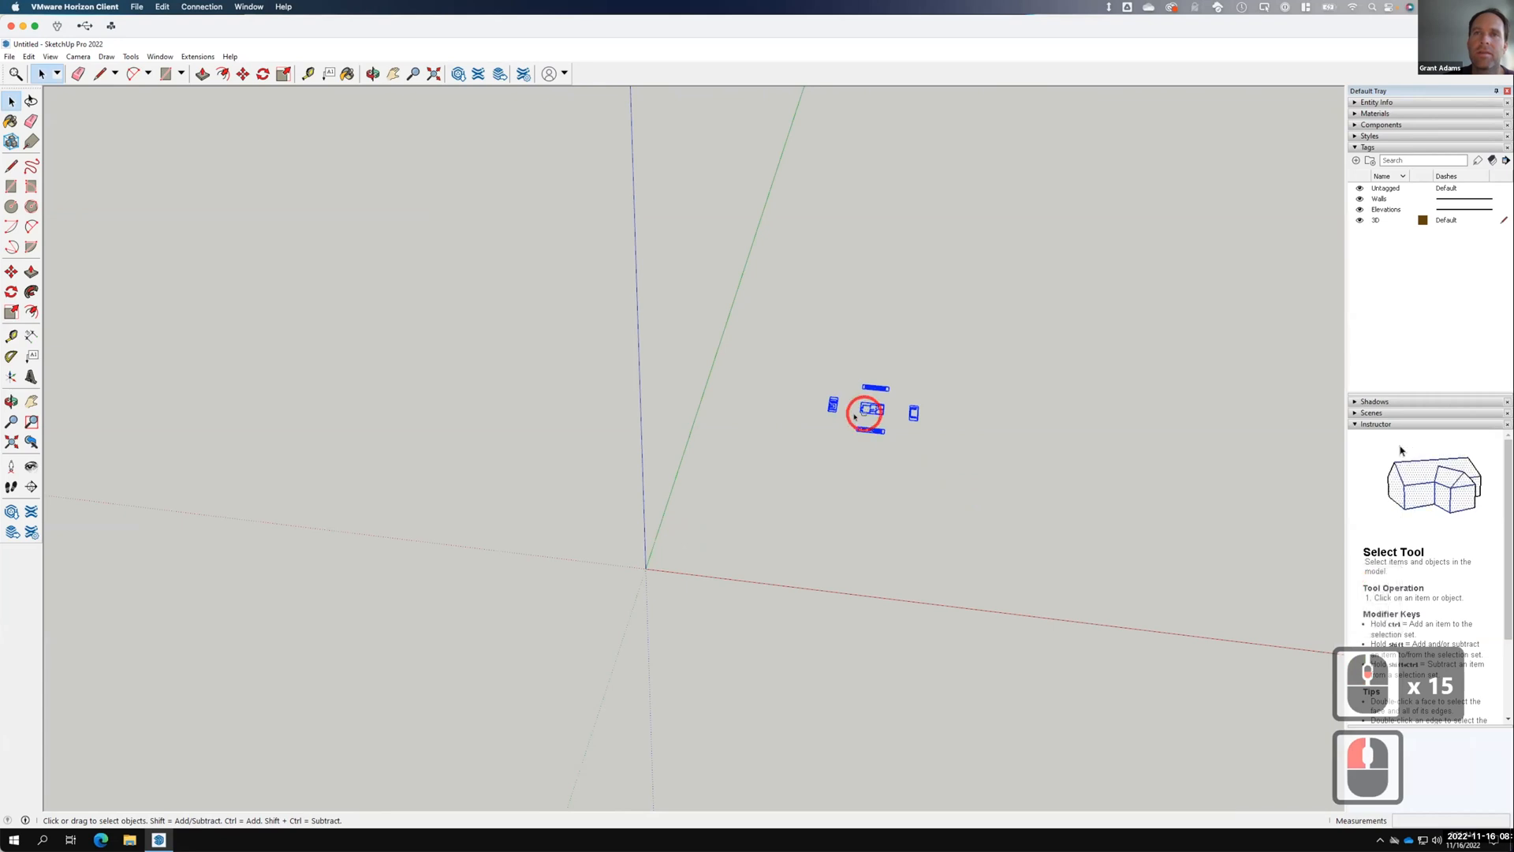
pyautogui.moveTo(970, 467); pyautogui.dragTo(988, 467)
pyautogui.moveTo(791, 349); pyautogui.dragTo(1012, 493)
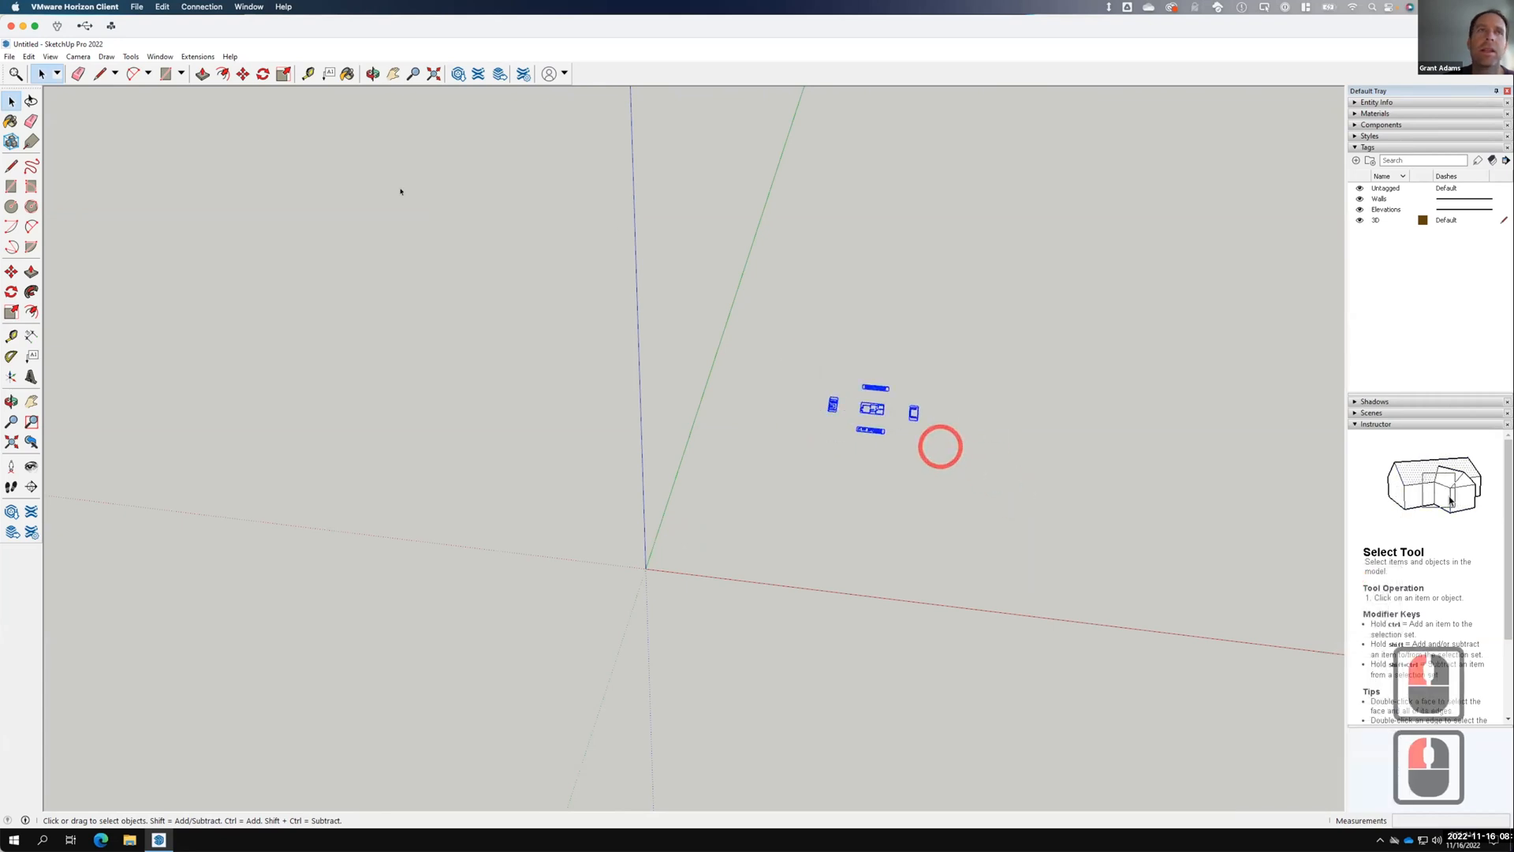
pyautogui.click(240, 73)
pyautogui.click(877, 410)
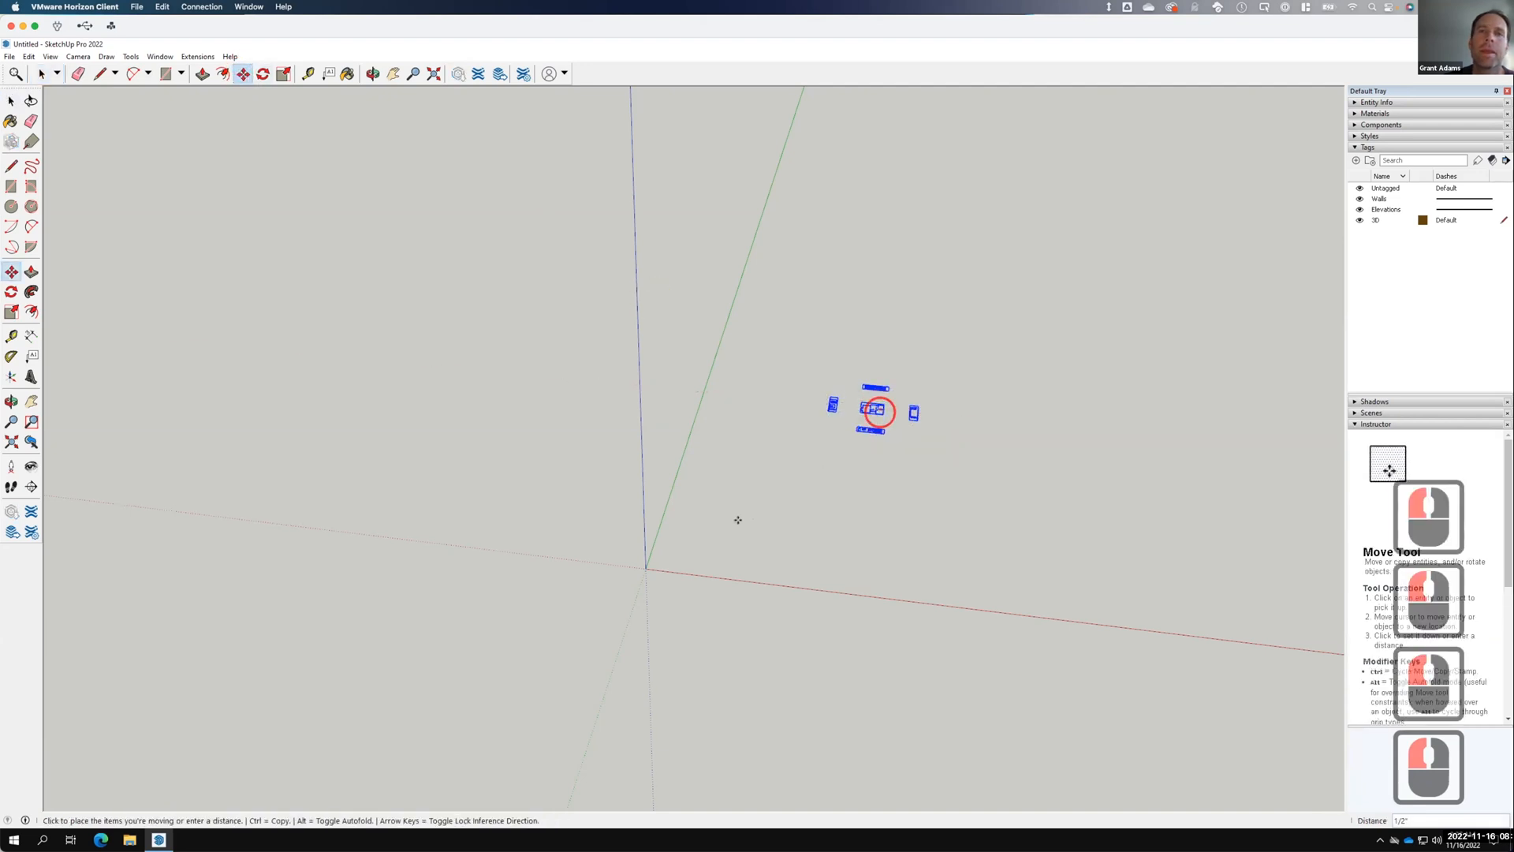
pyautogui.click(717, 541)
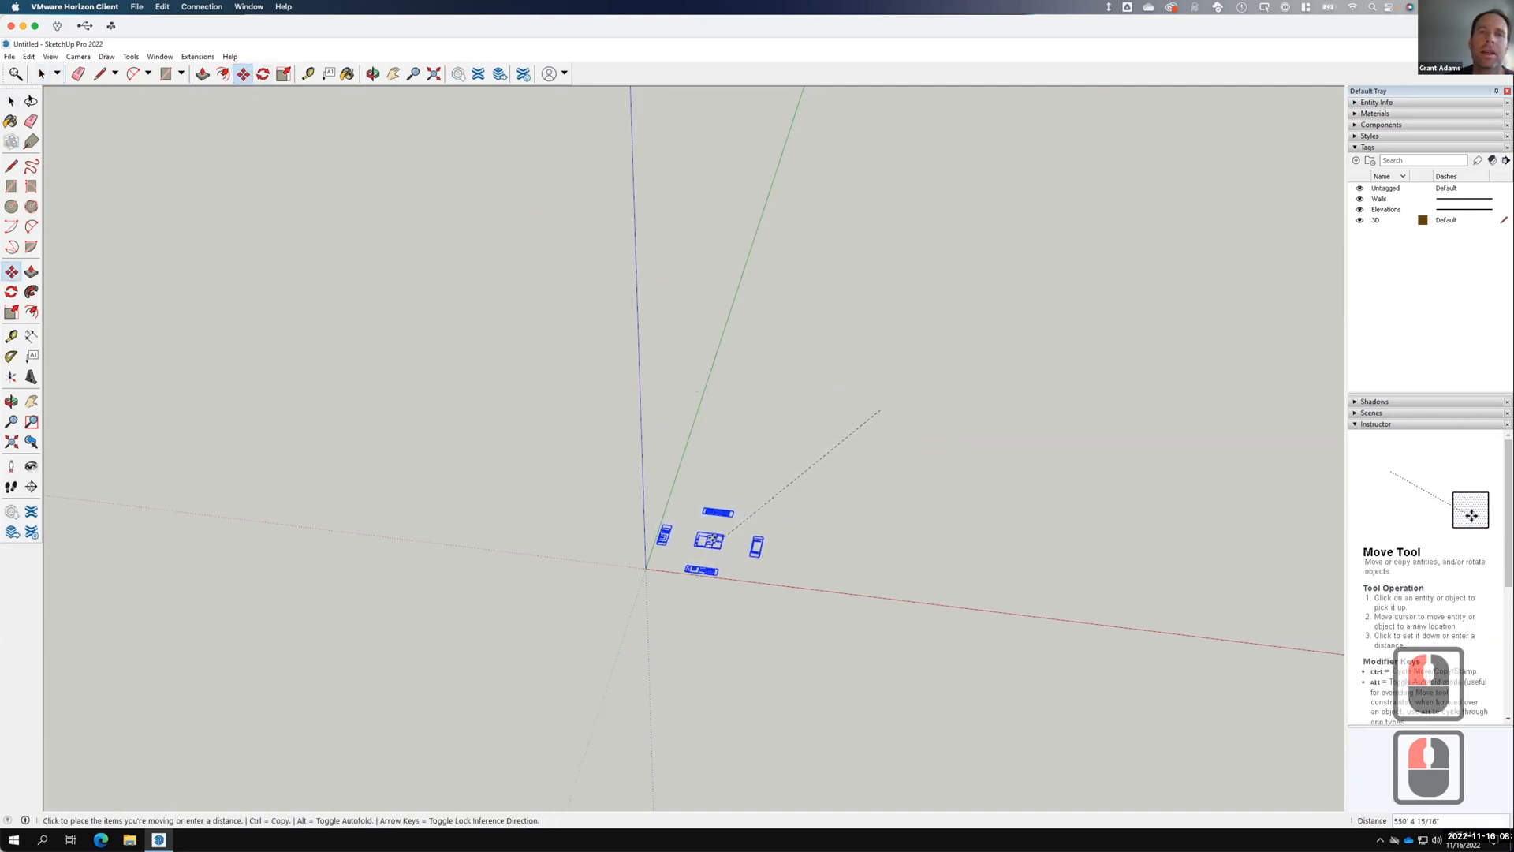
# Deselect the groups and select the lower elevation drawing.
pyautogui.scroll(15, 784, 491)
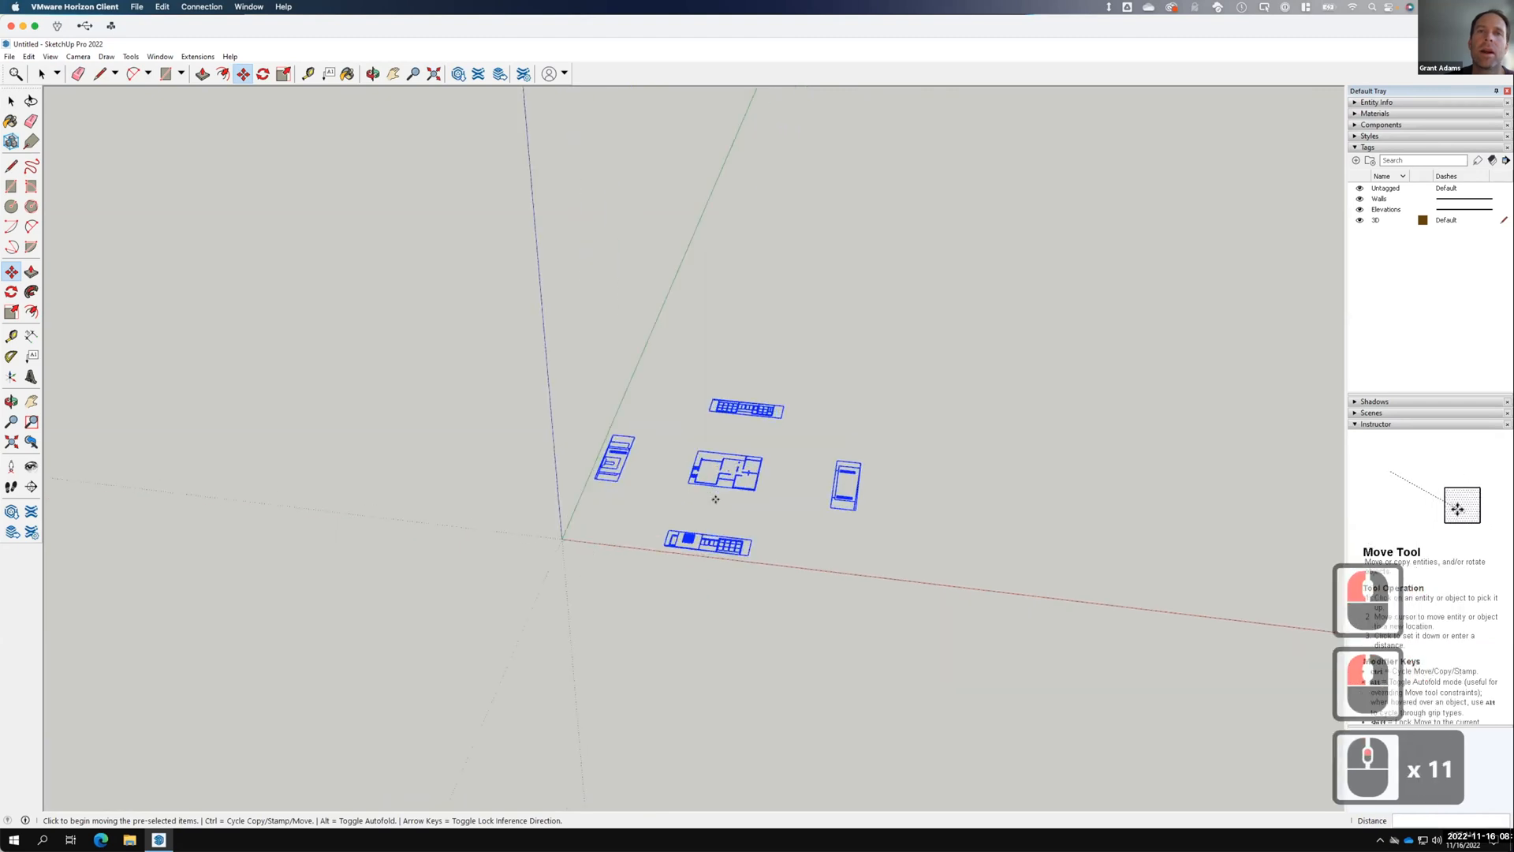
pyautogui.scroll(7, 784, 491)
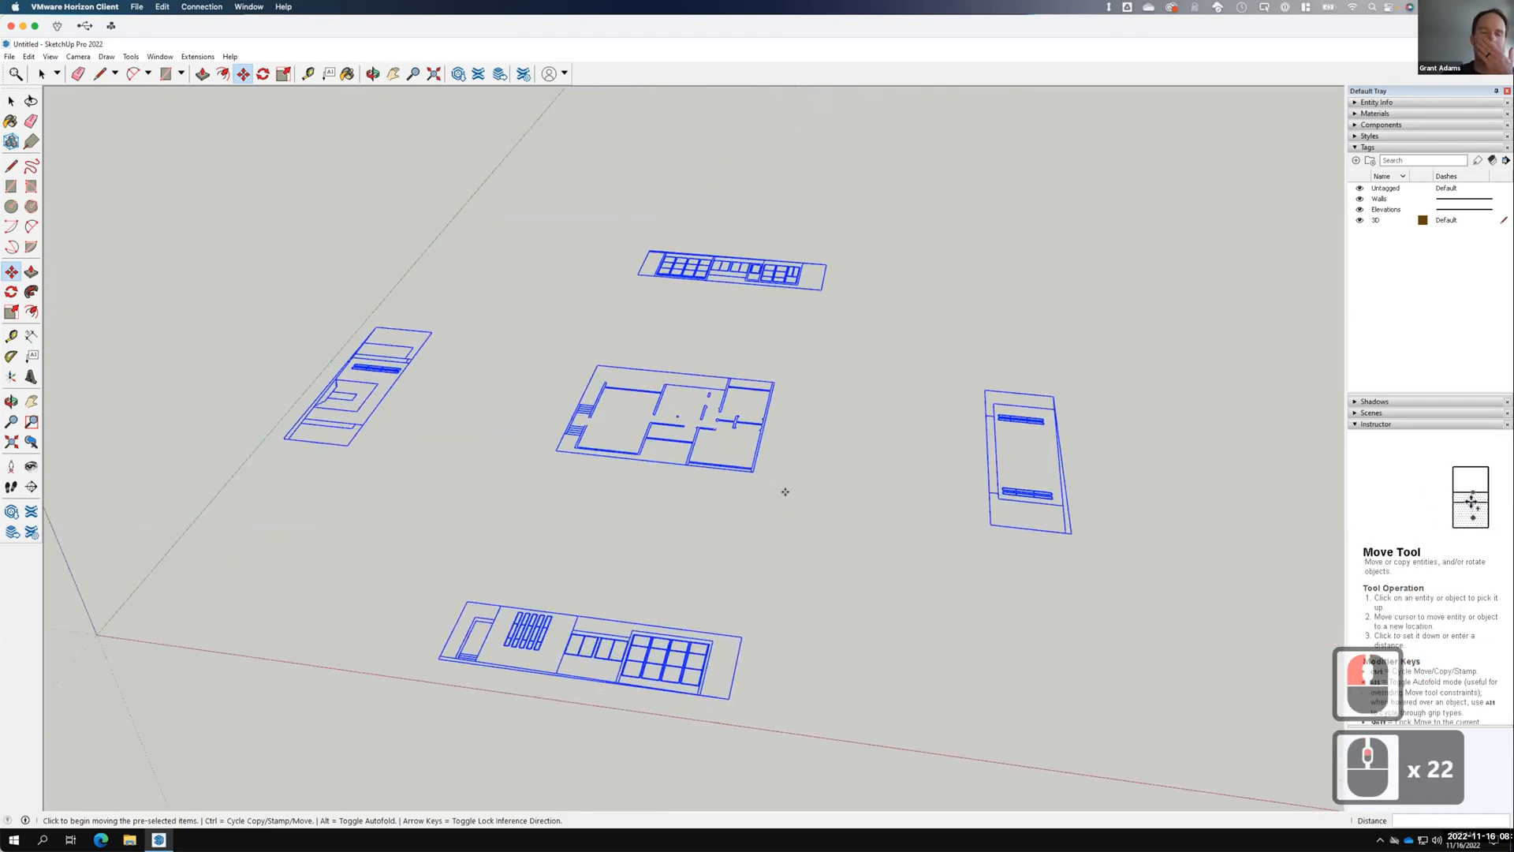
pyautogui.press('Escape')
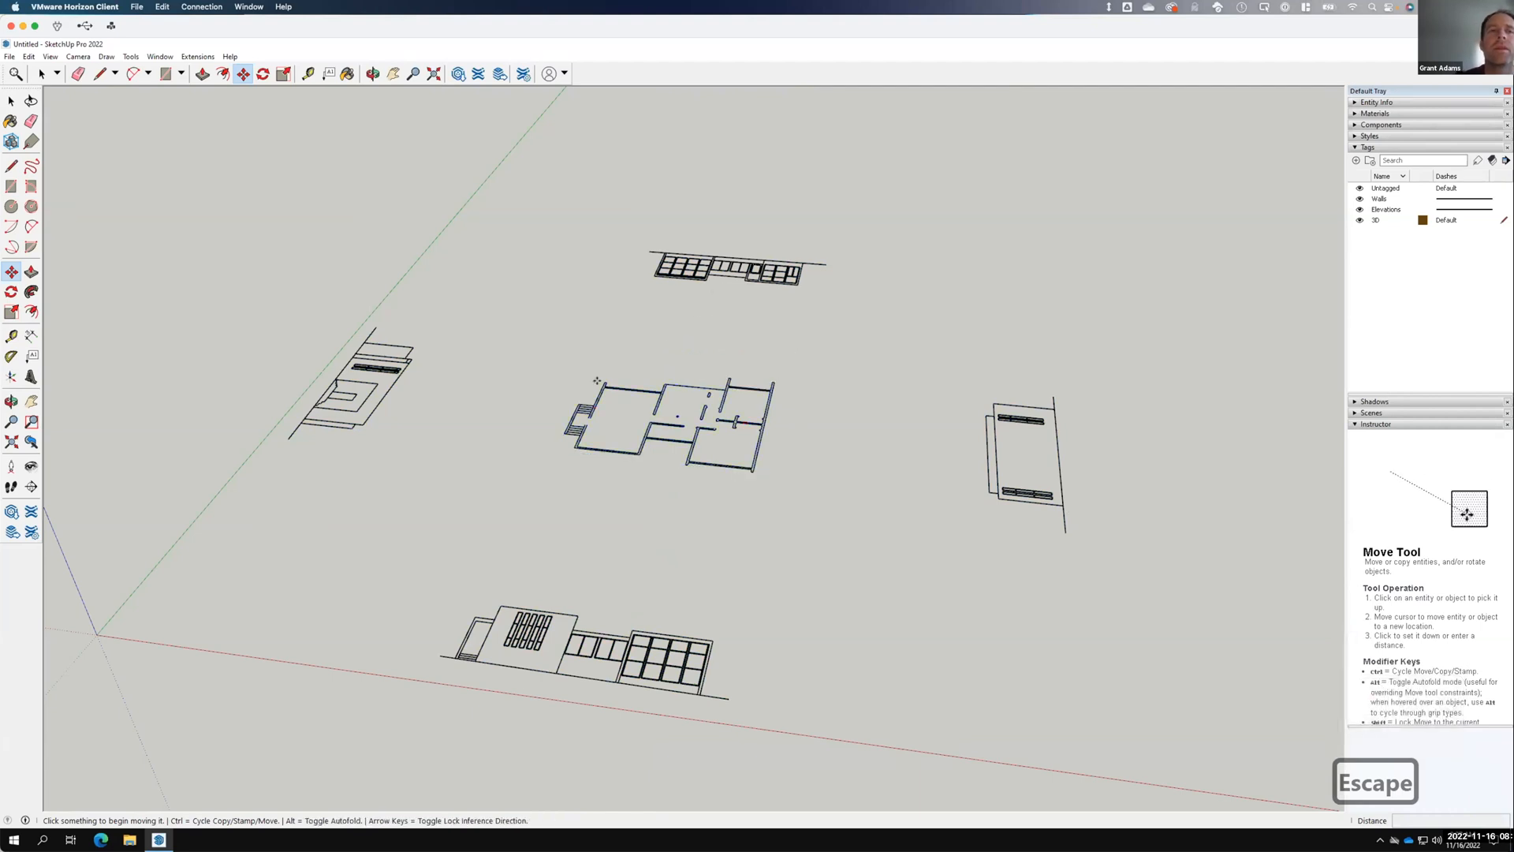
pyautogui.click(10, 101)
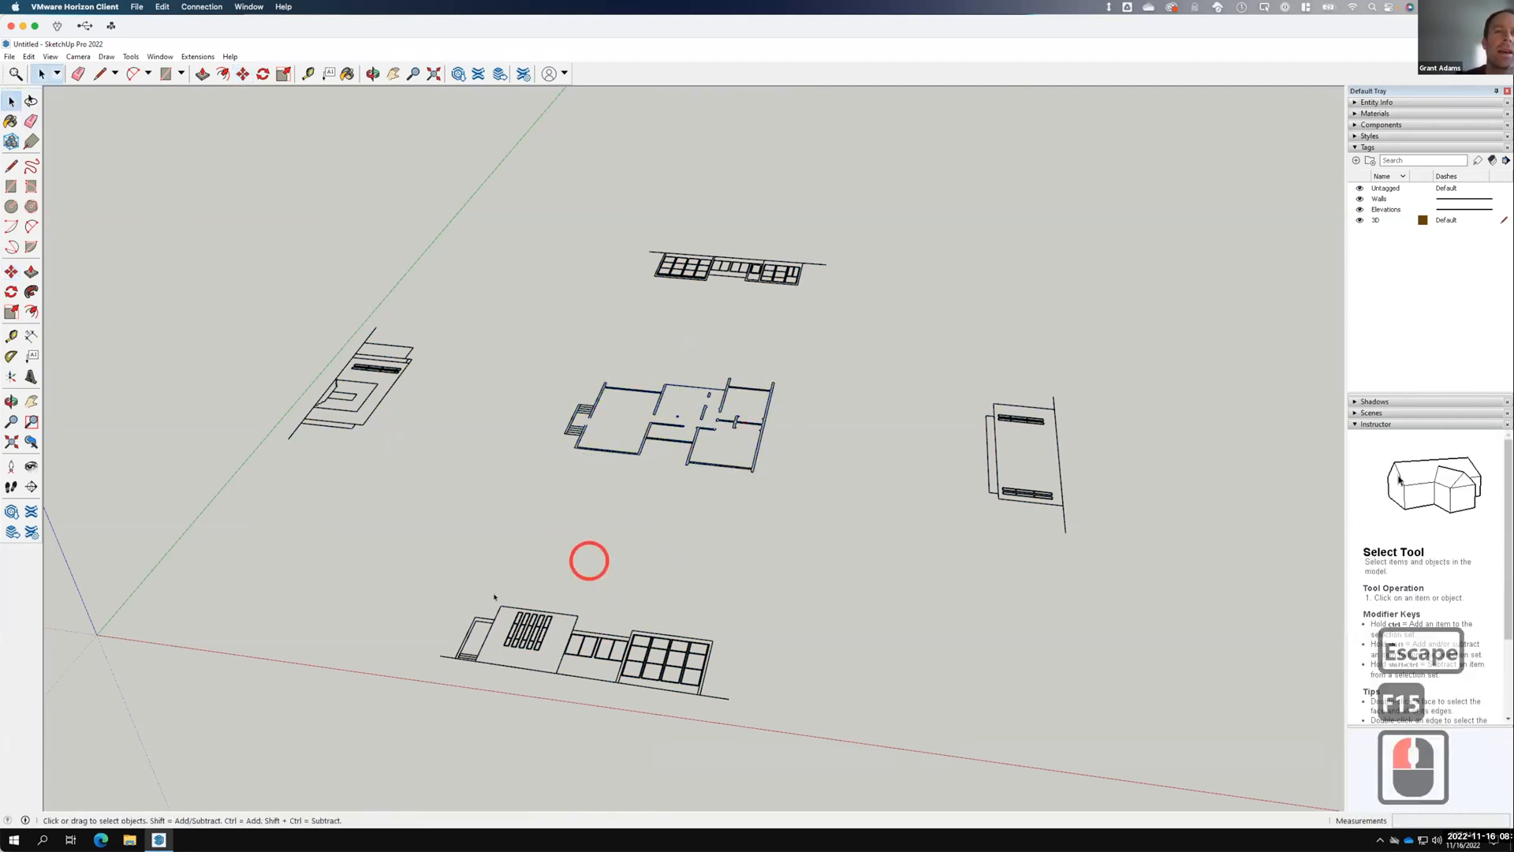
pyautogui.click(638, 670)
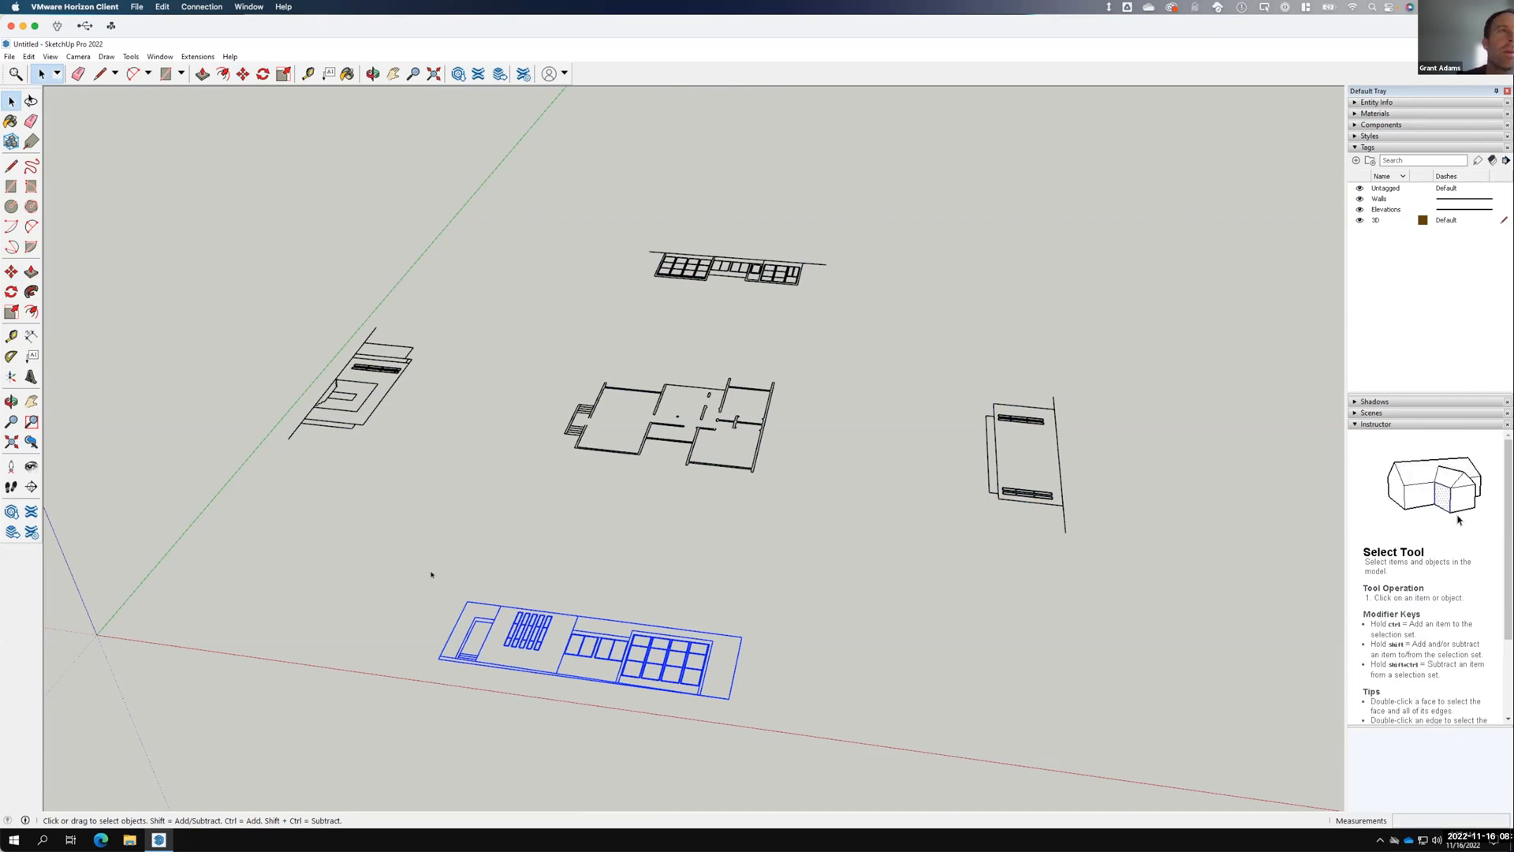
# Draw a small rectangle at the stair edge of the lower elevation.
pyautogui.click(11, 292)
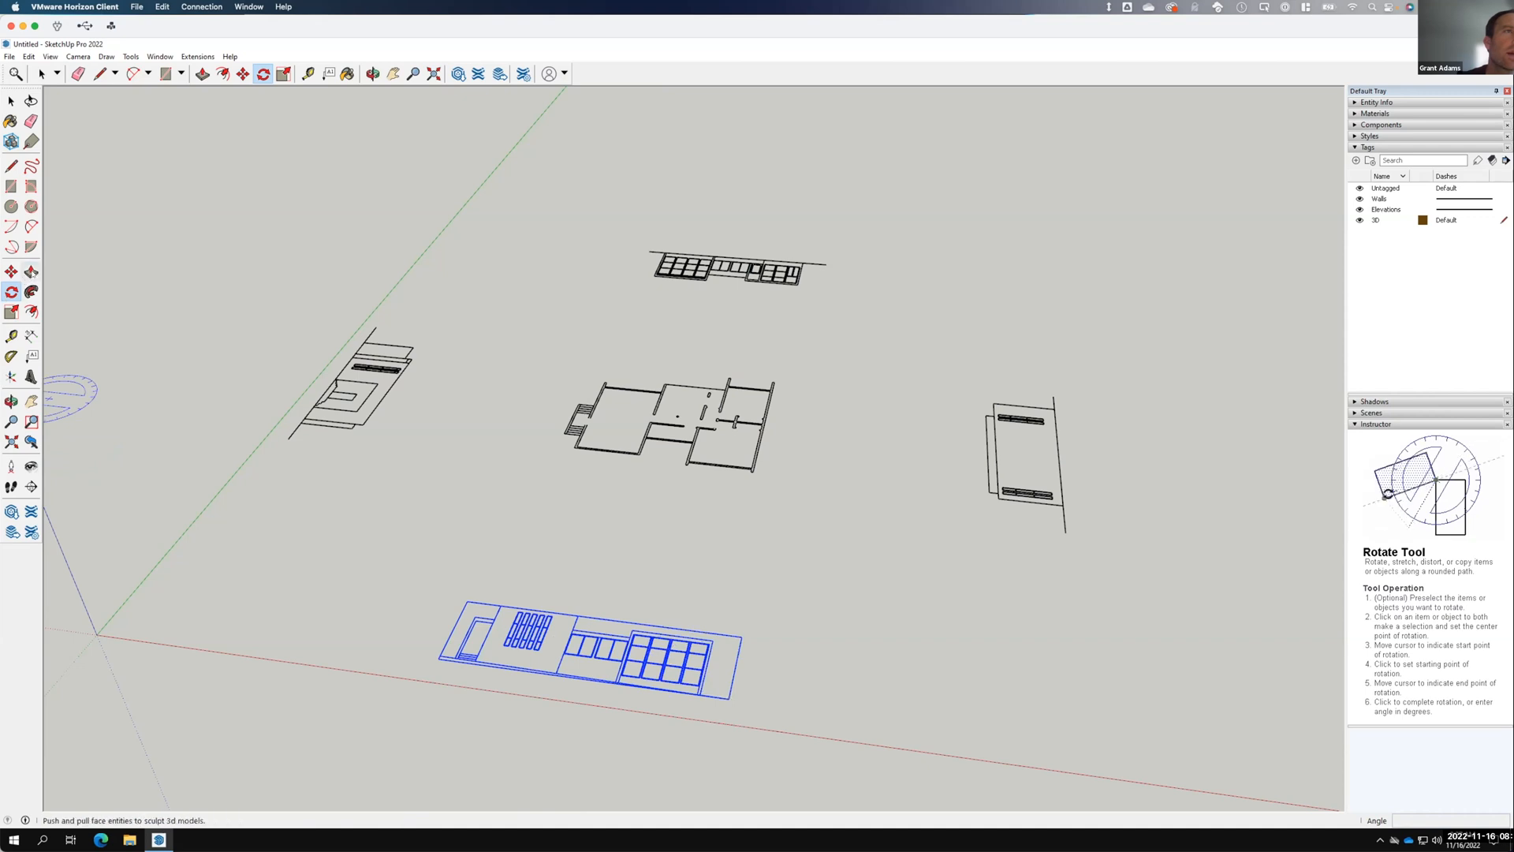
pyautogui.click(11, 186)
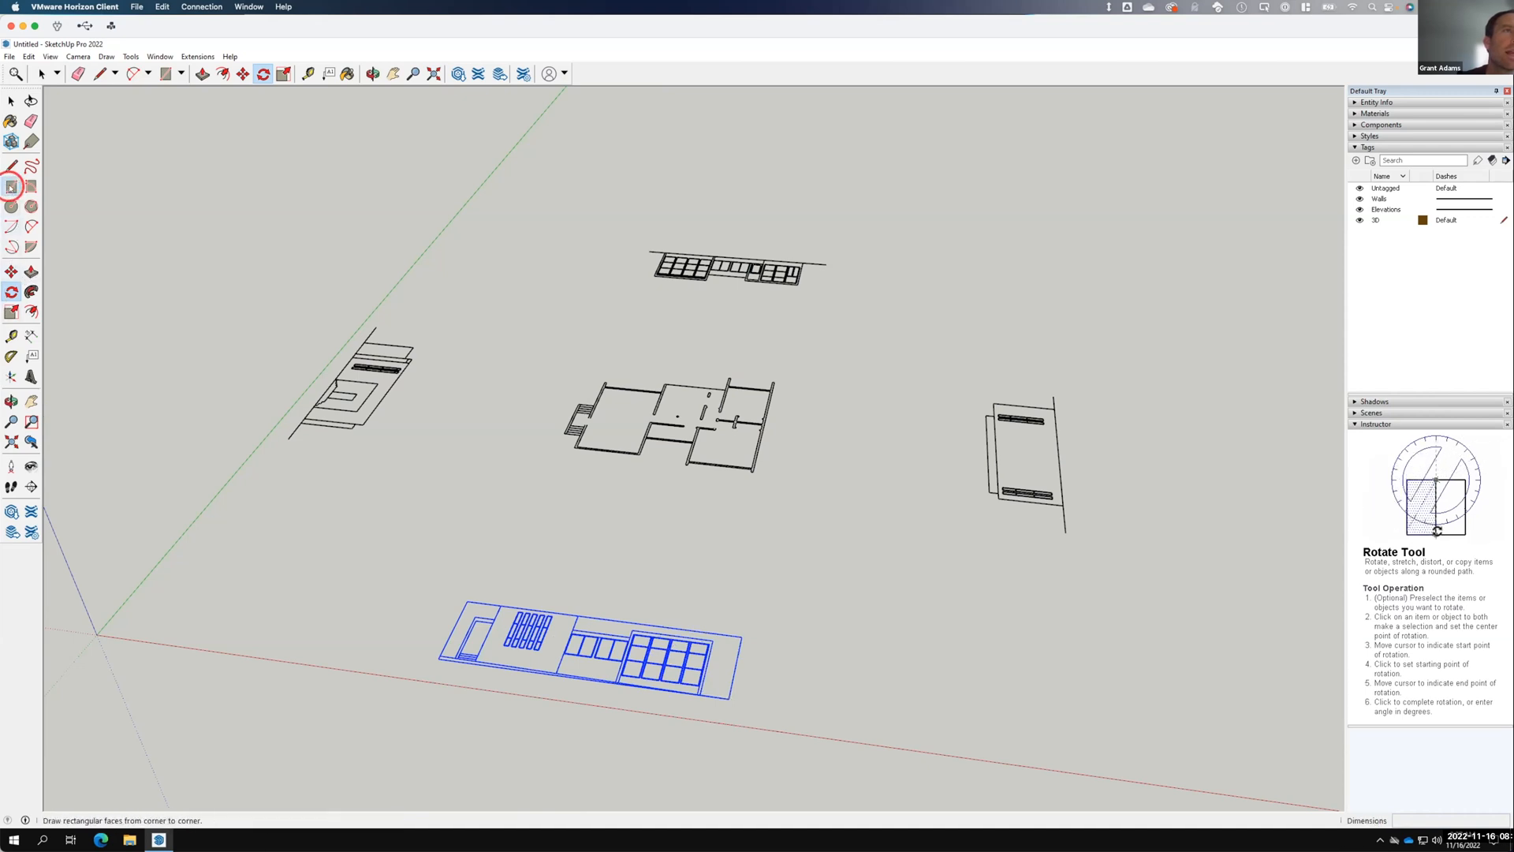
pyautogui.scroll(4, 556, 656)
pyautogui.scroll(9, 556, 655)
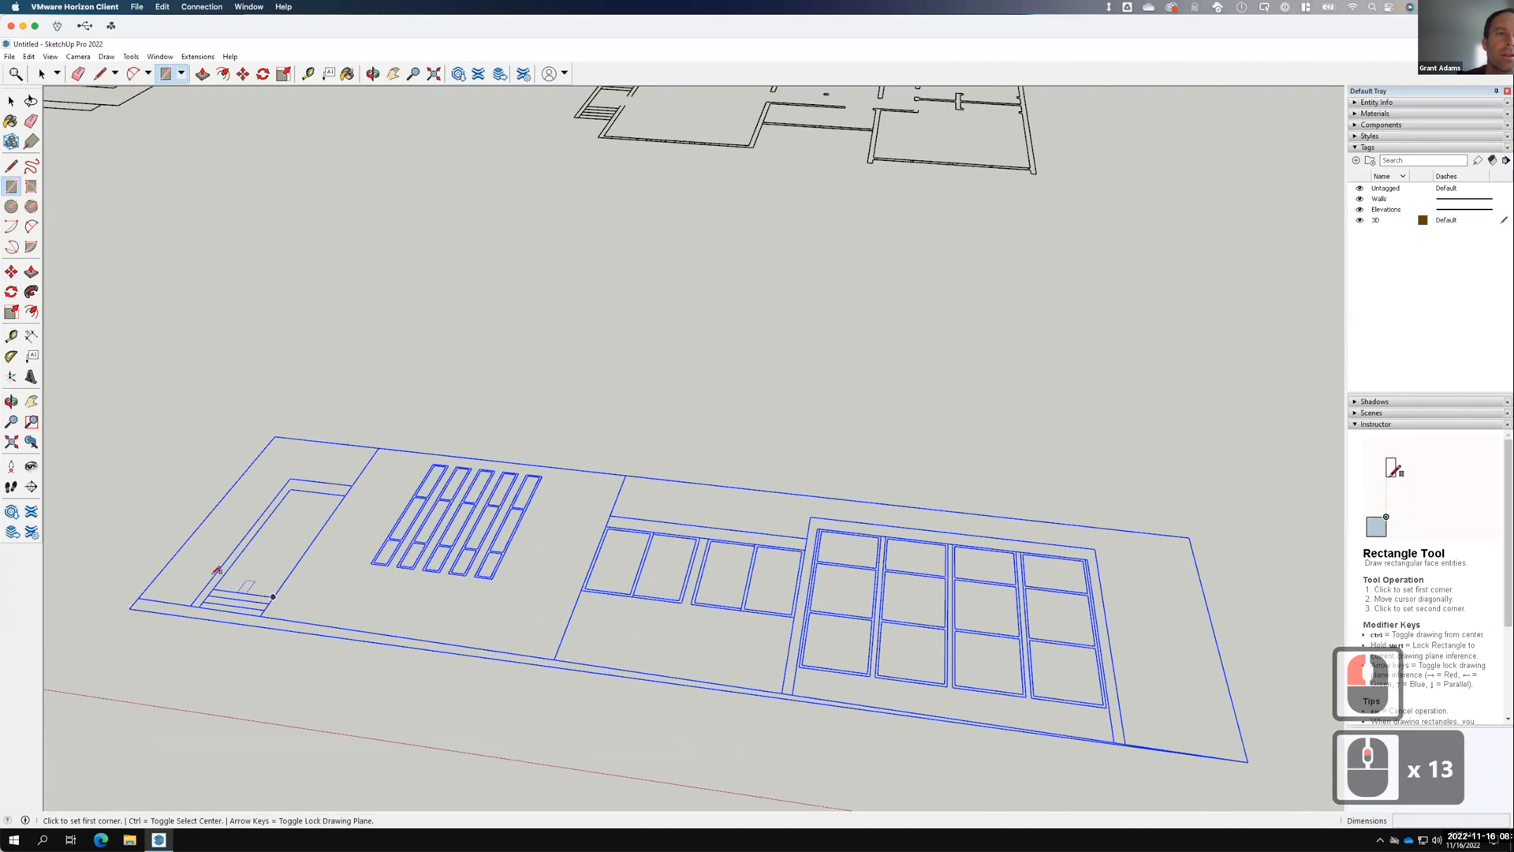
pyautogui.click(273, 597)
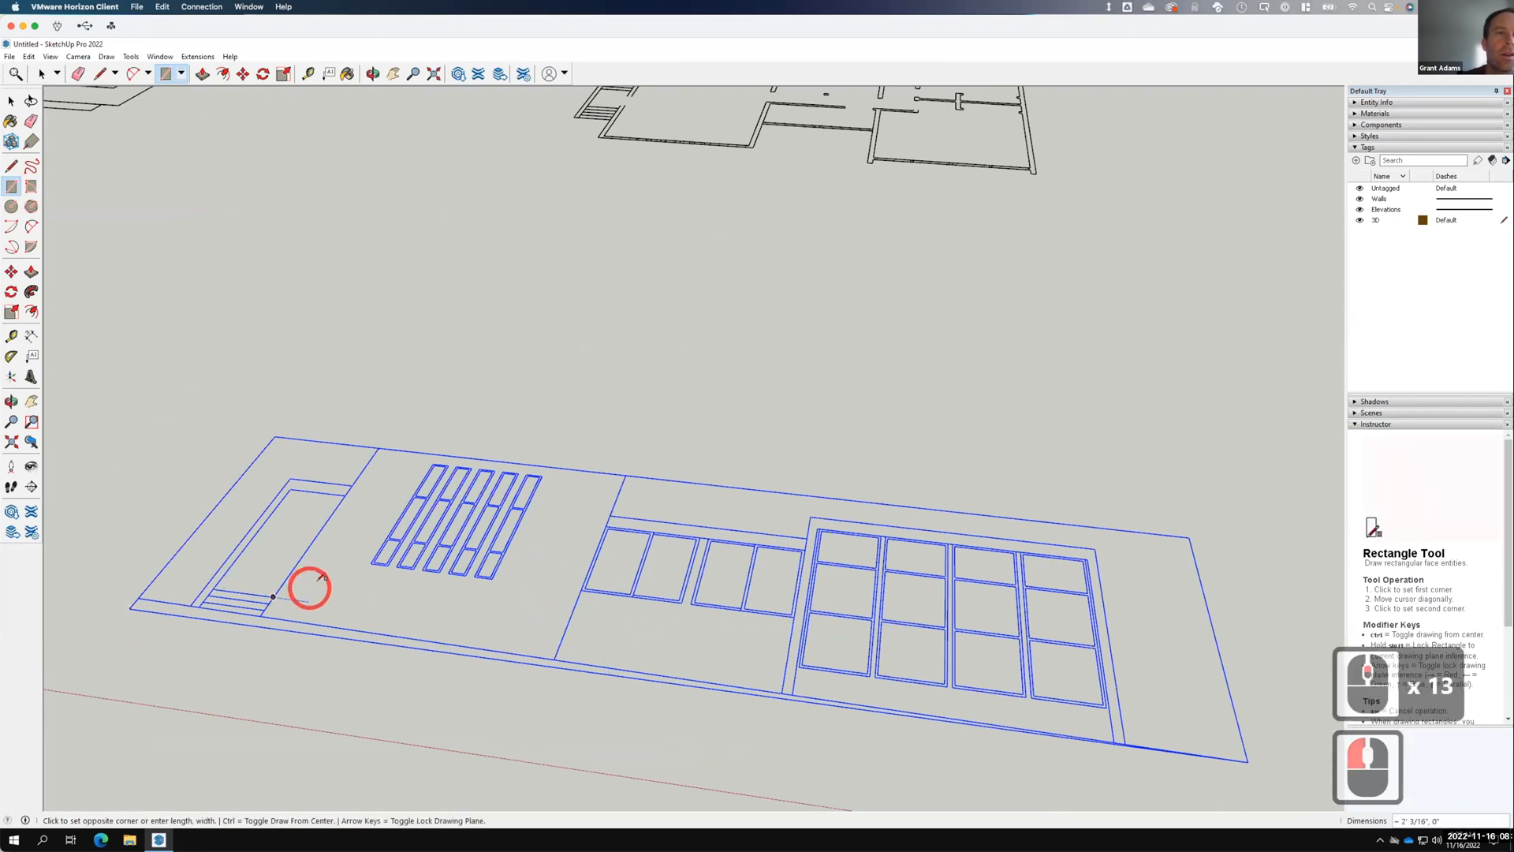
pyautogui.click(335, 581)
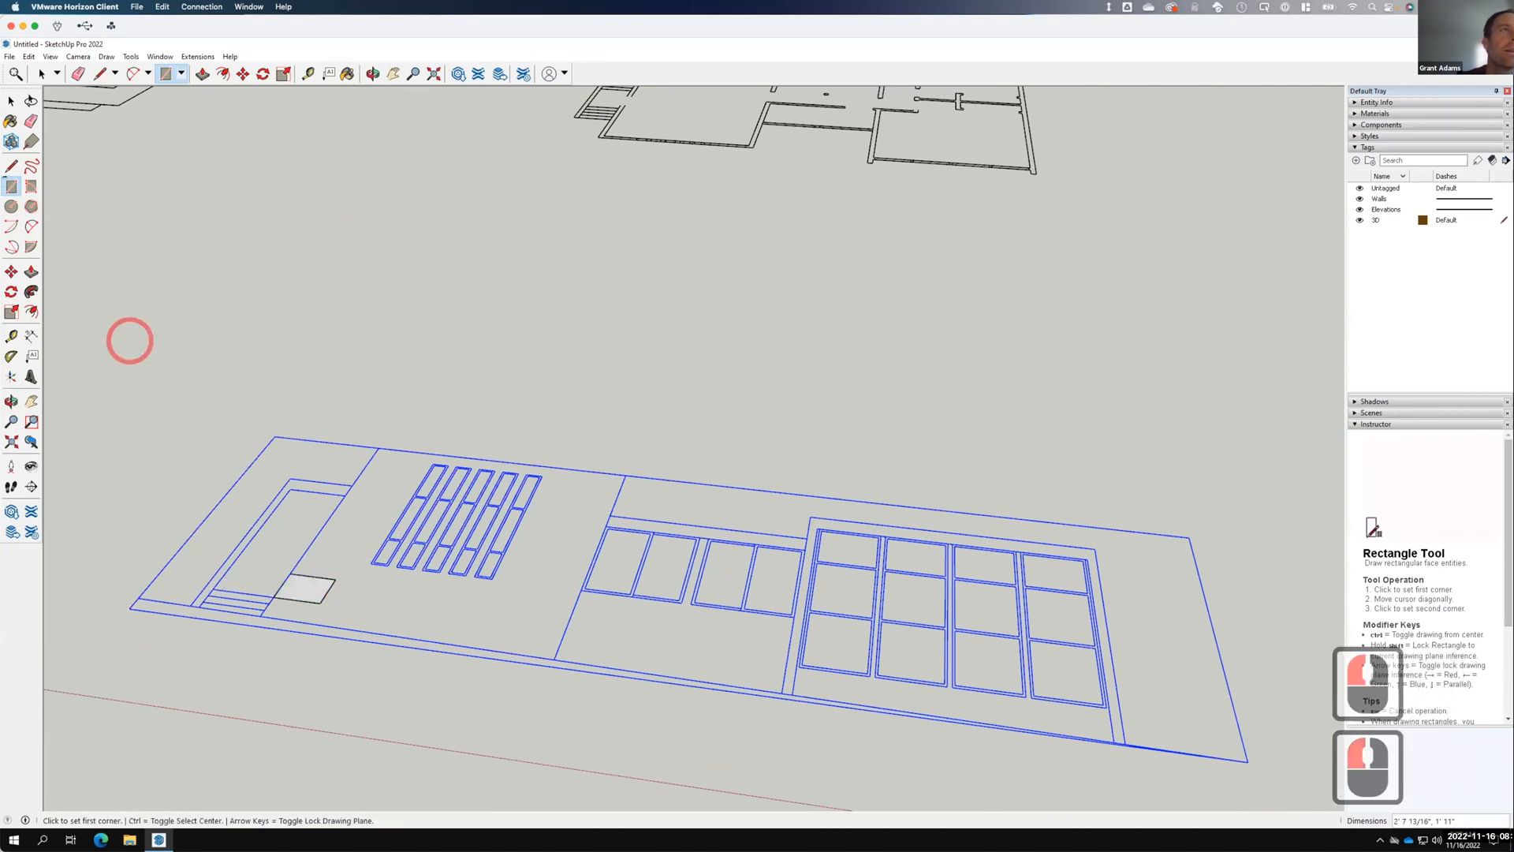
# Push/pull the rectangle upward into a solid box.
pyautogui.click(31, 271)
pyautogui.click(305, 587)
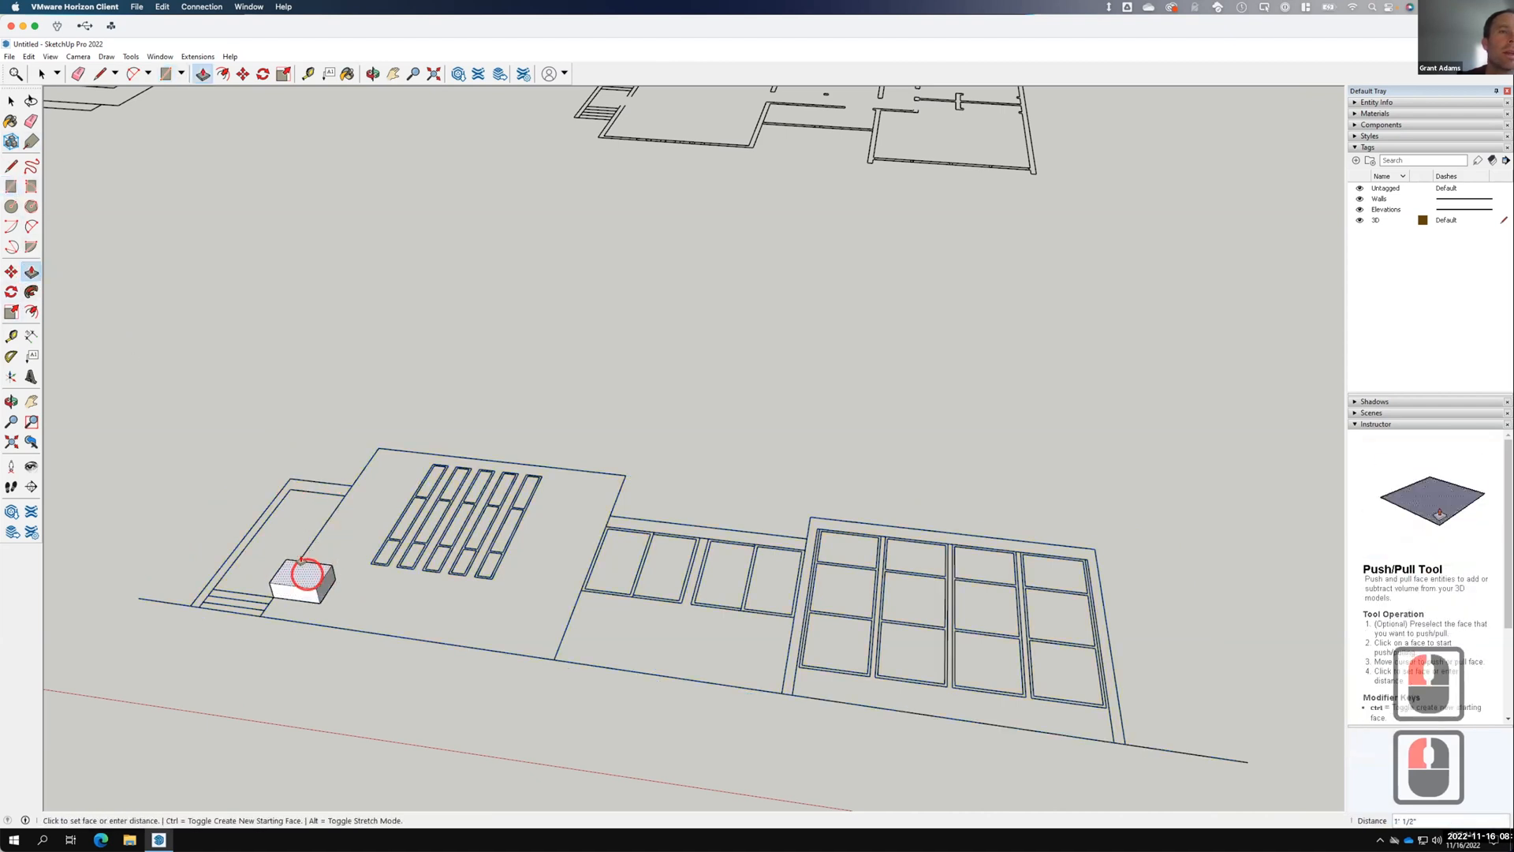
pyautogui.click(299, 550)
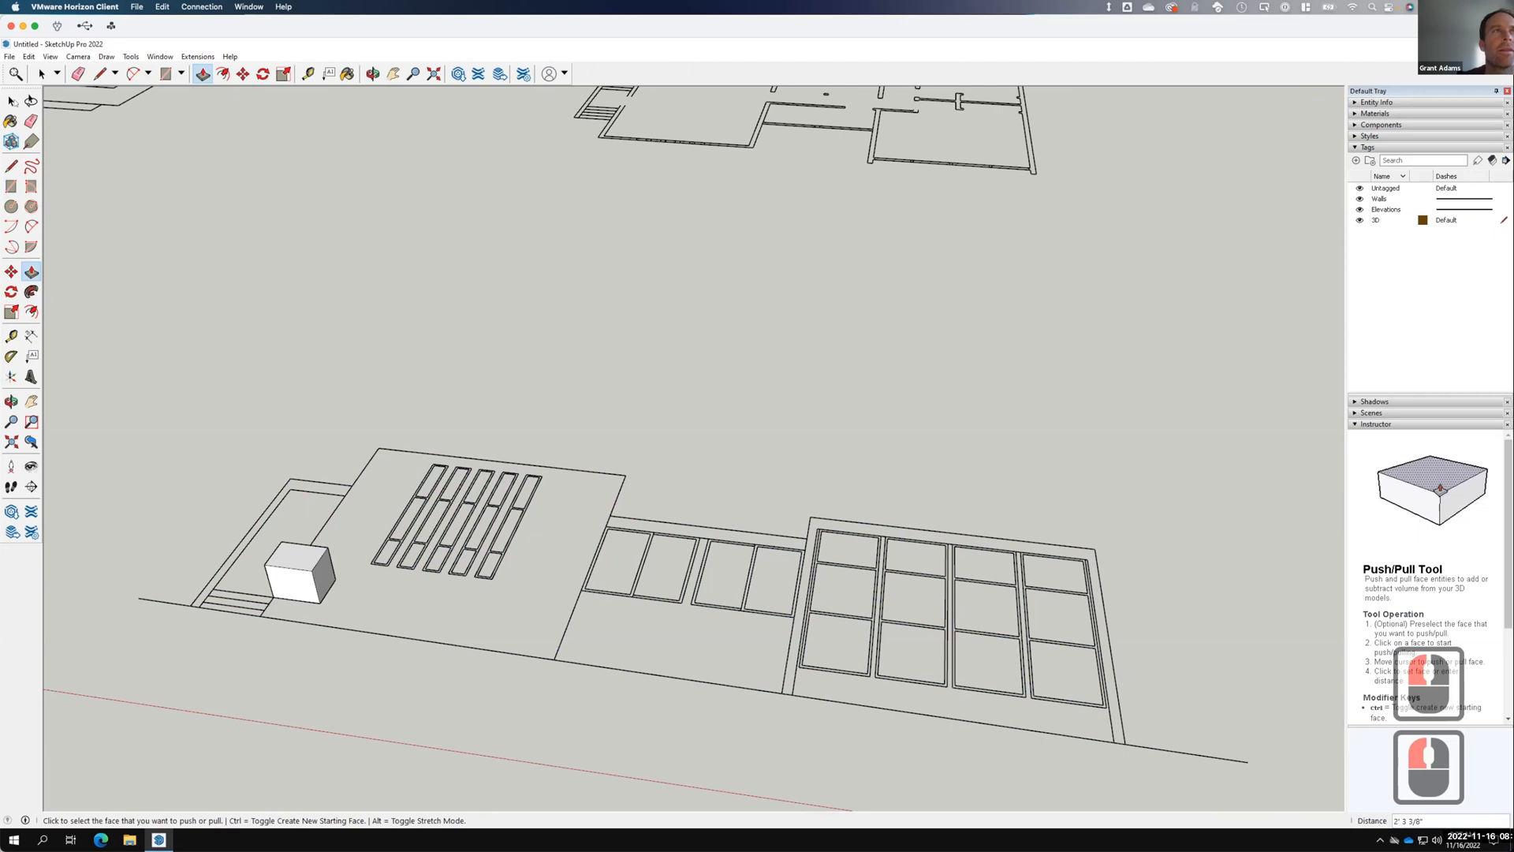
pyautogui.click(11, 100)
pyautogui.scroll(-1, 240, 456)
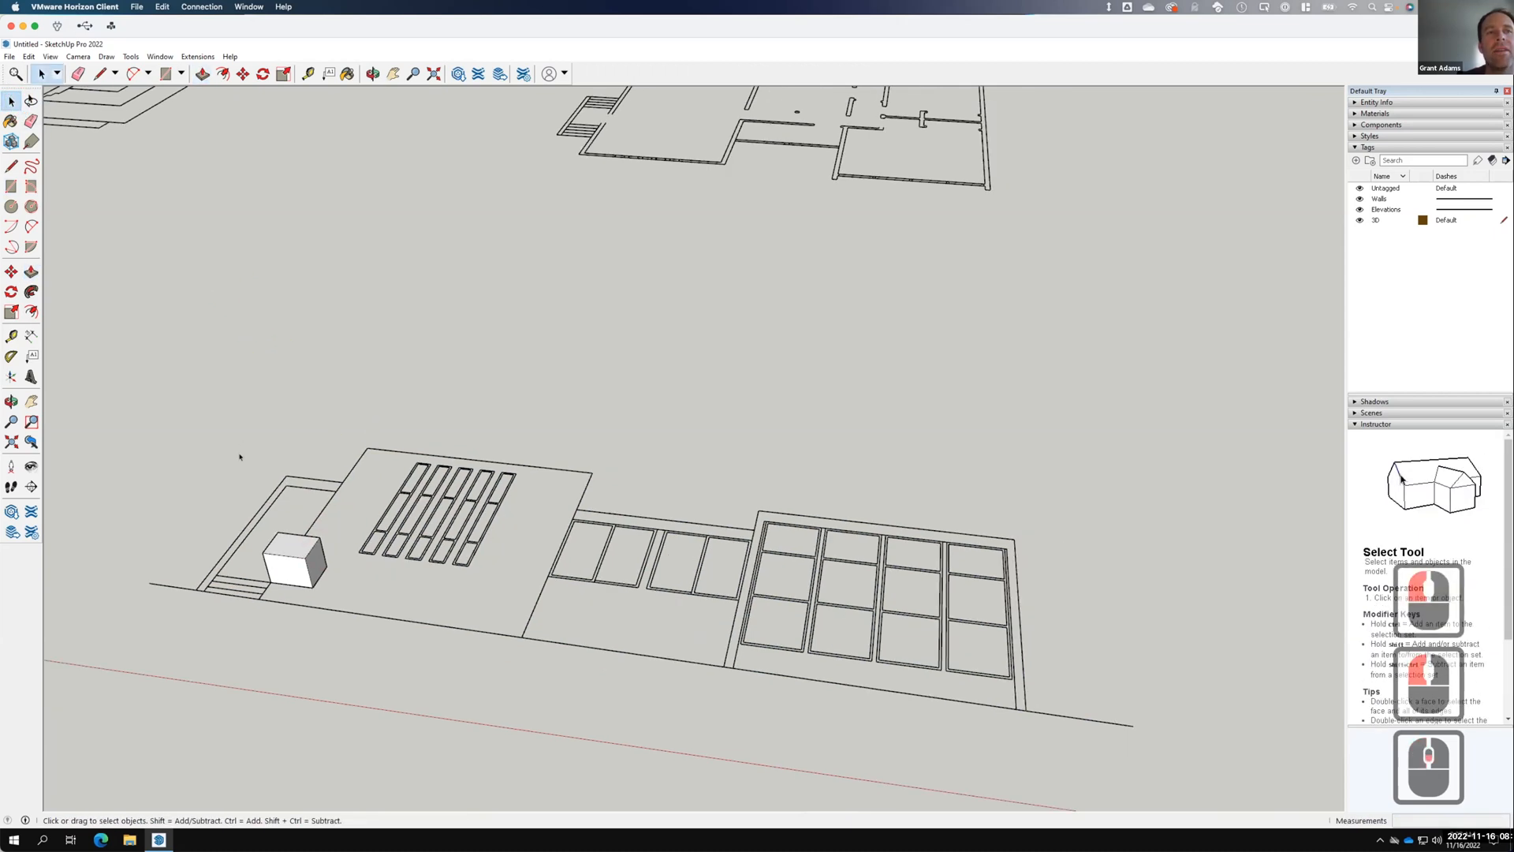
pyautogui.scroll(-2, 268, 547)
# Rotate the whole lower elevation drawing 90° upright about the box's corner.
pyautogui.moveTo(128, 352); pyautogui.dragTo(1022, 698)
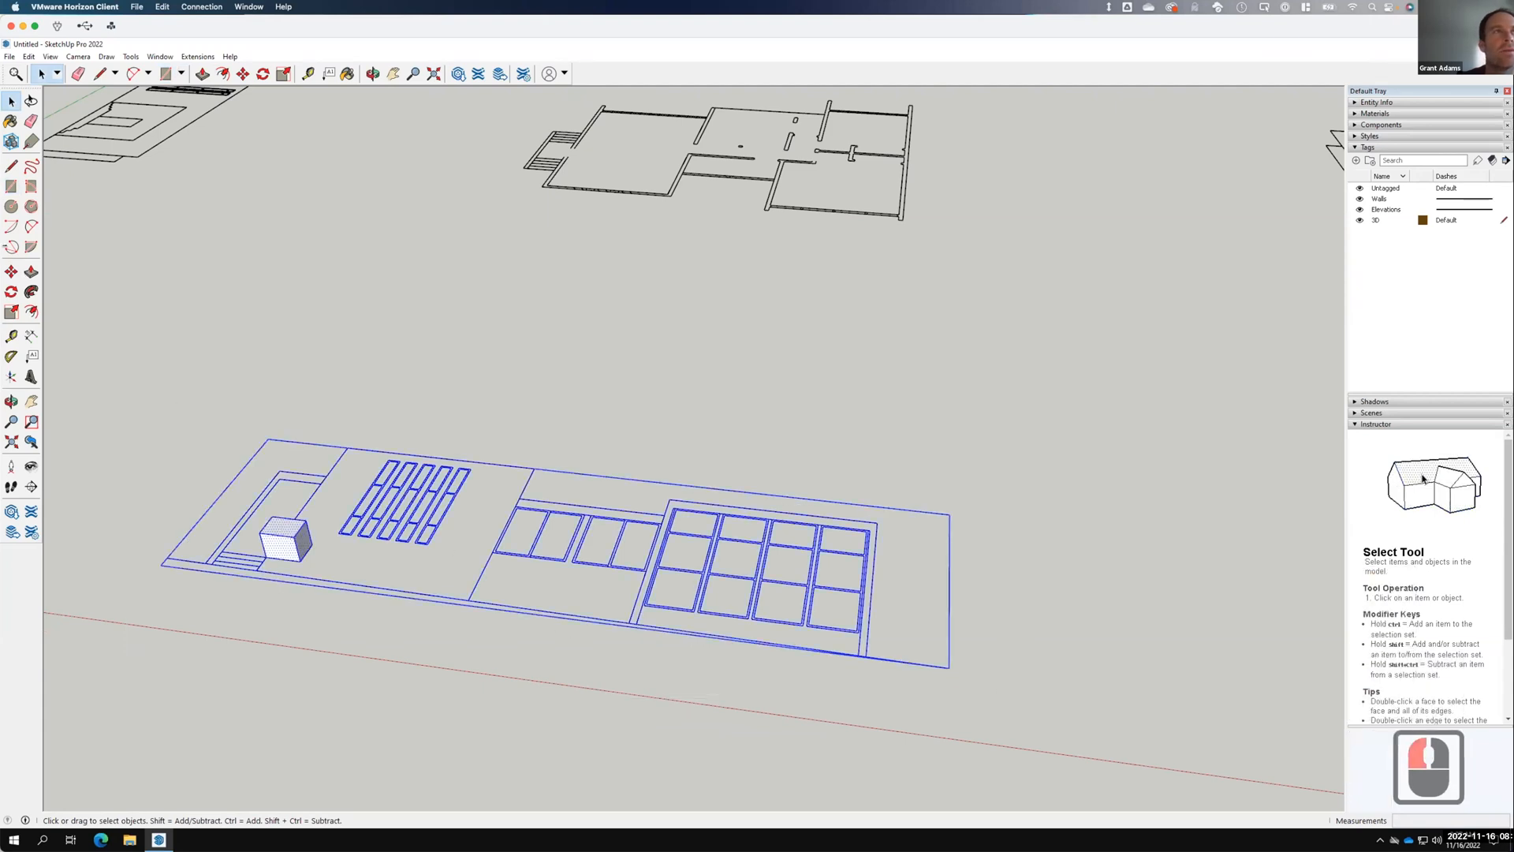
pyautogui.click(11, 293)
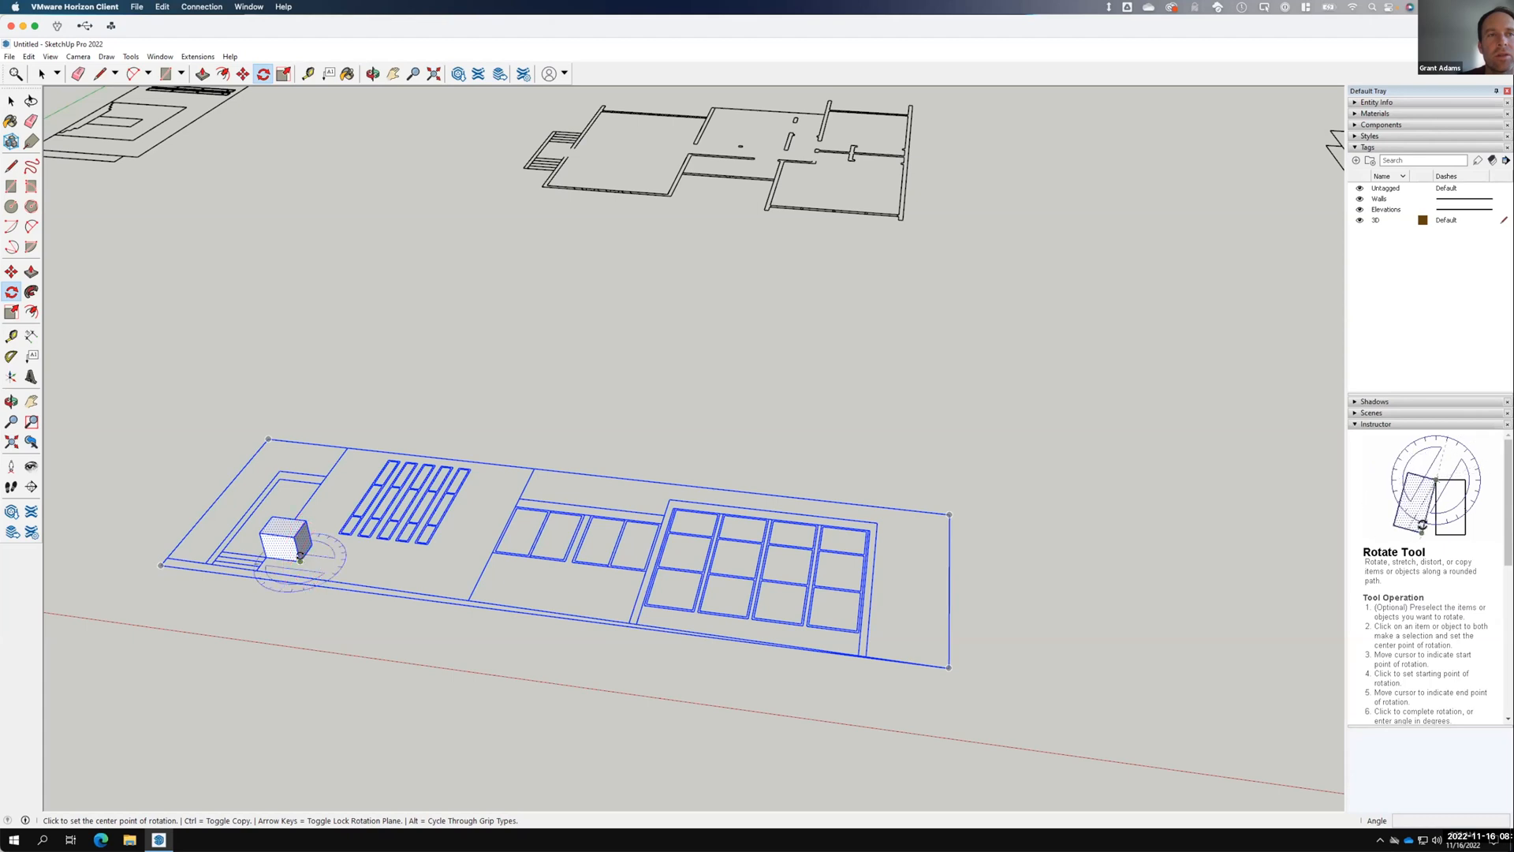
pyautogui.press('F15')
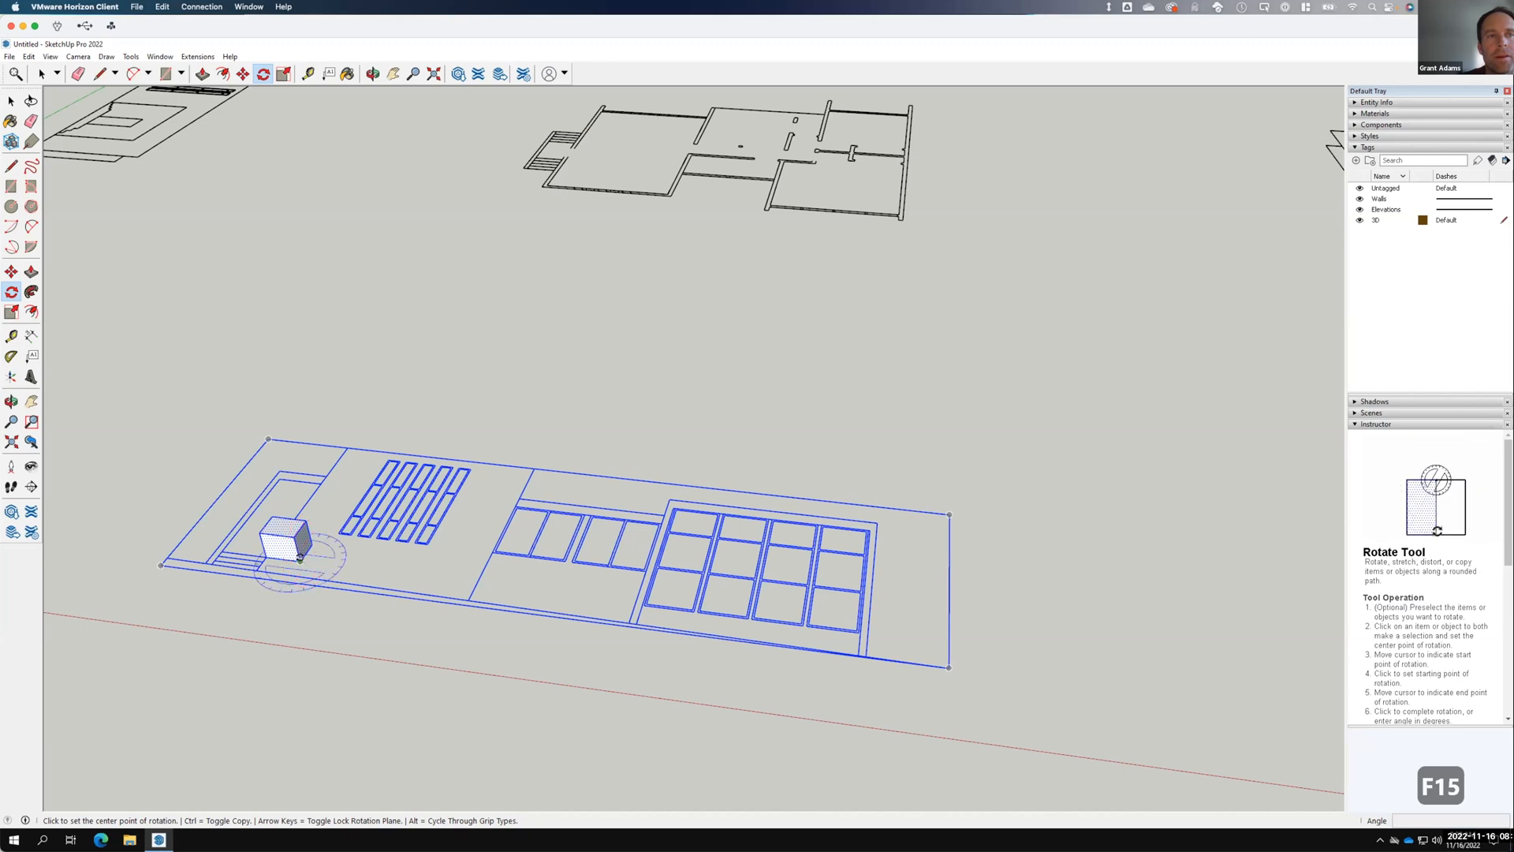
pyautogui.scroll(6, 300, 558)
pyautogui.moveTo(328, 555)
pyautogui.mouseDown(button='middle')
pyautogui.moveTo(261, 573)
pyautogui.moveTo(304, 513)
pyautogui.mouseUp(button='middle')
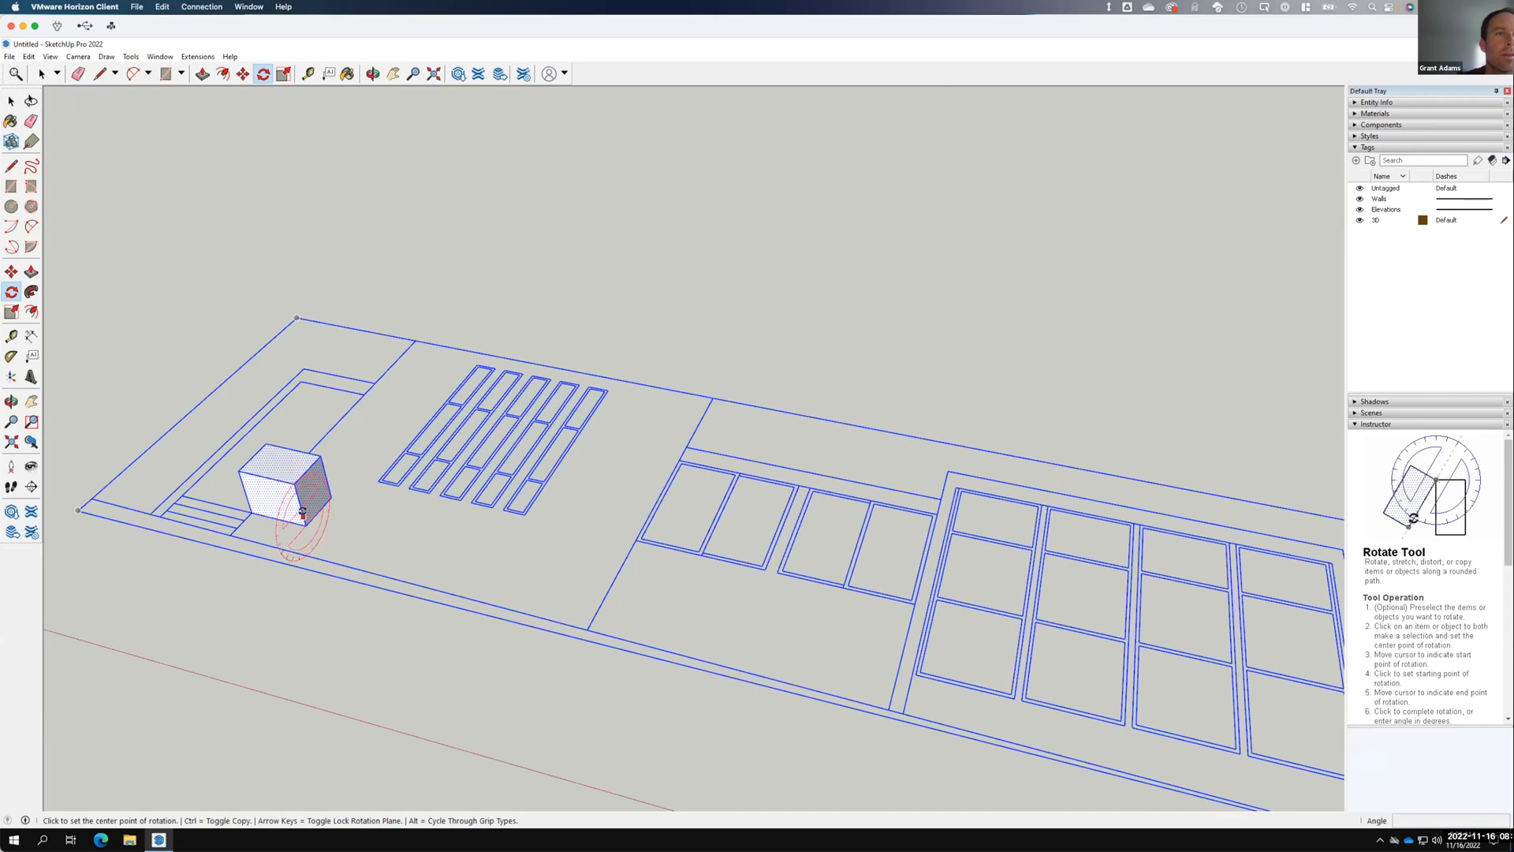
pyautogui.moveTo(304, 518); pyautogui.dragTo(339, 443, button='middle')
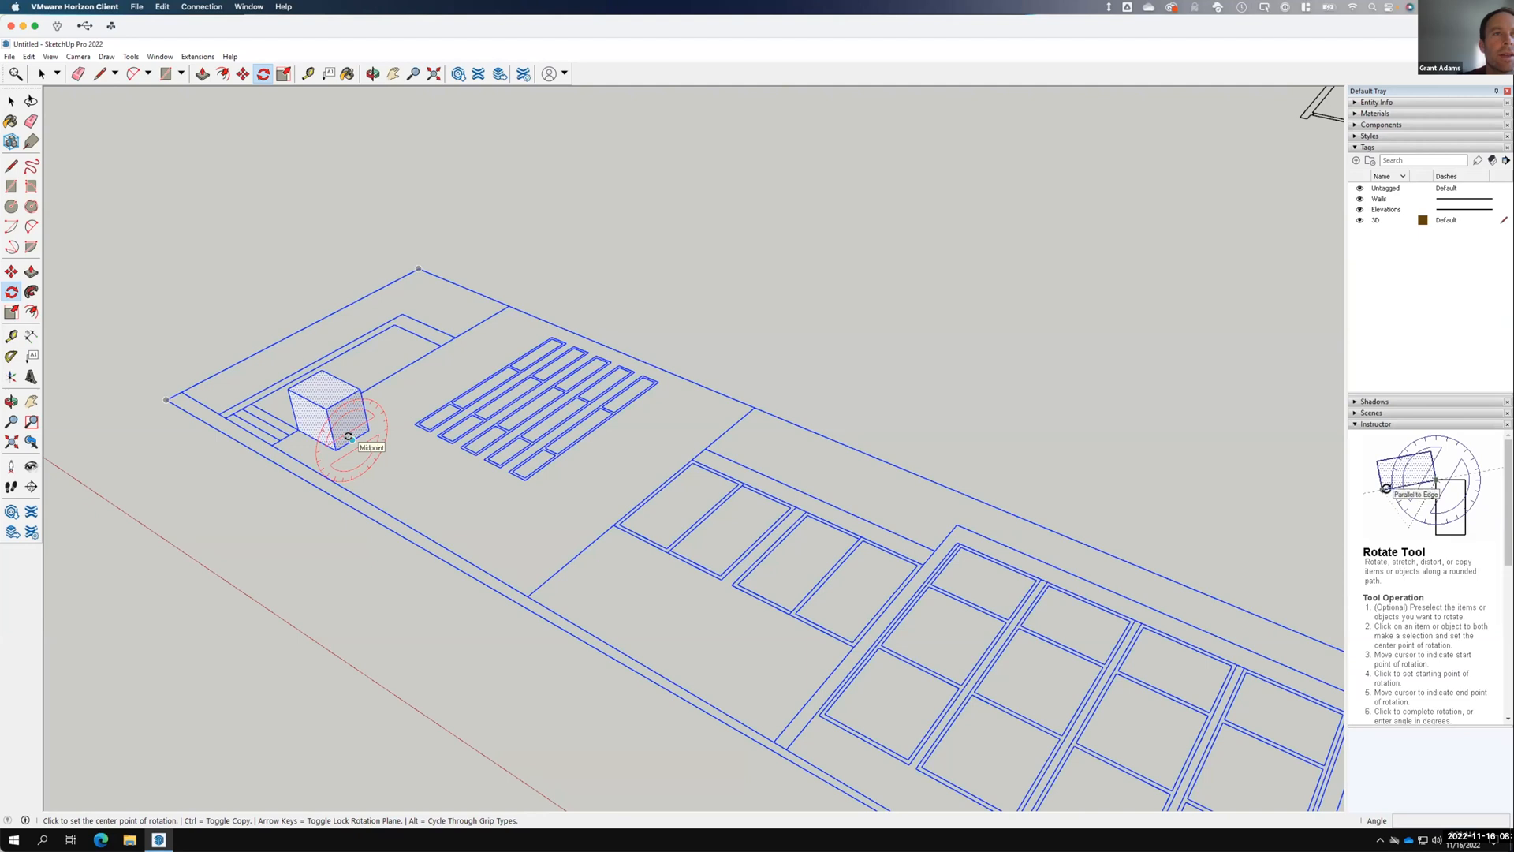
pyautogui.click(353, 439)
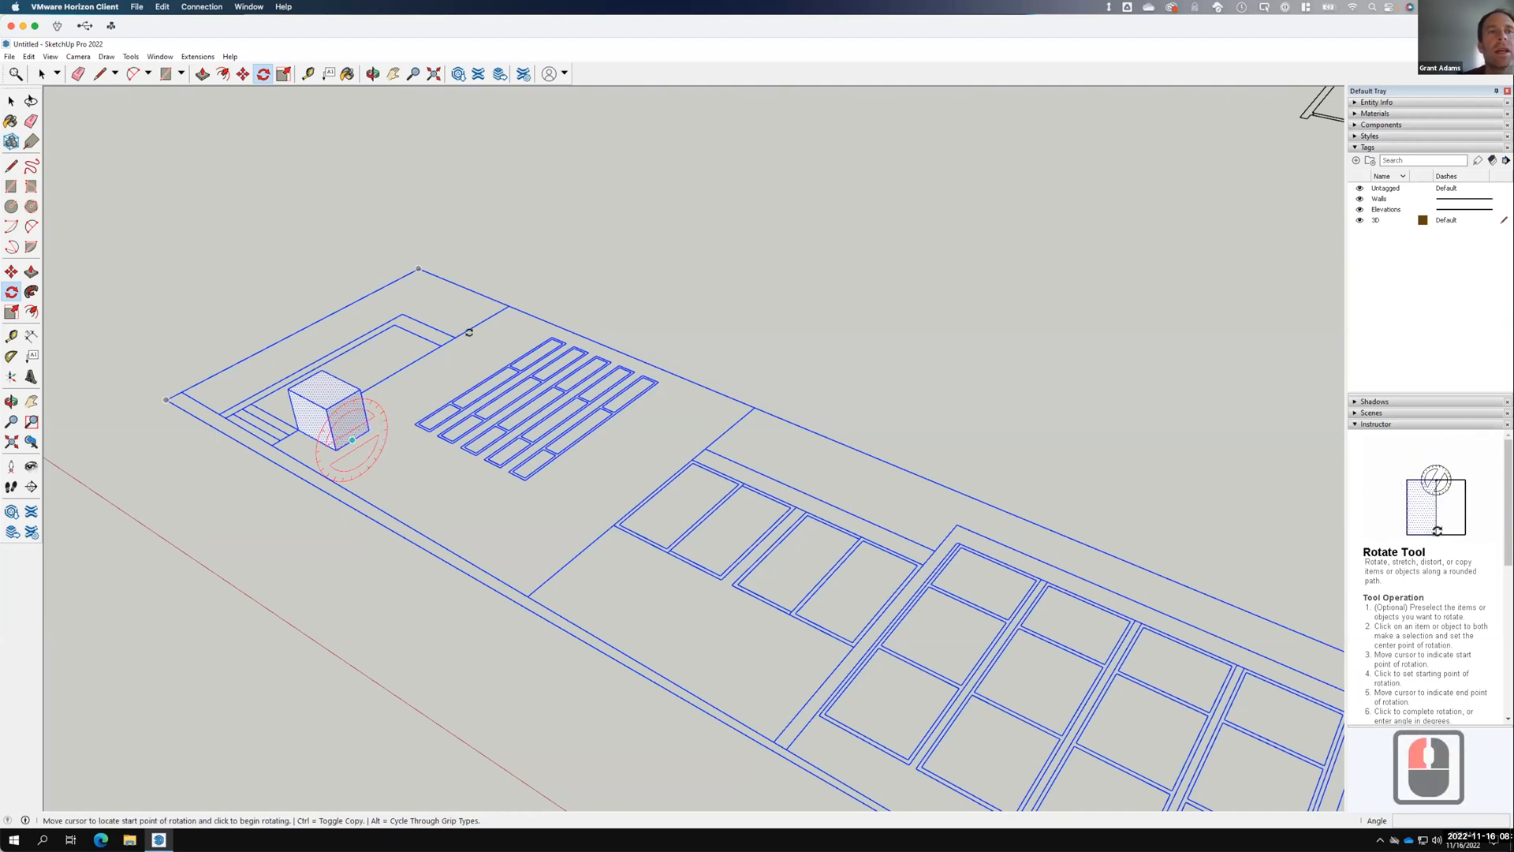
pyautogui.click(561, 298)
pyautogui.moveTo(301, 234); pyautogui.dragTo(293, 207, button='middle')
pyautogui.click(294, 206)
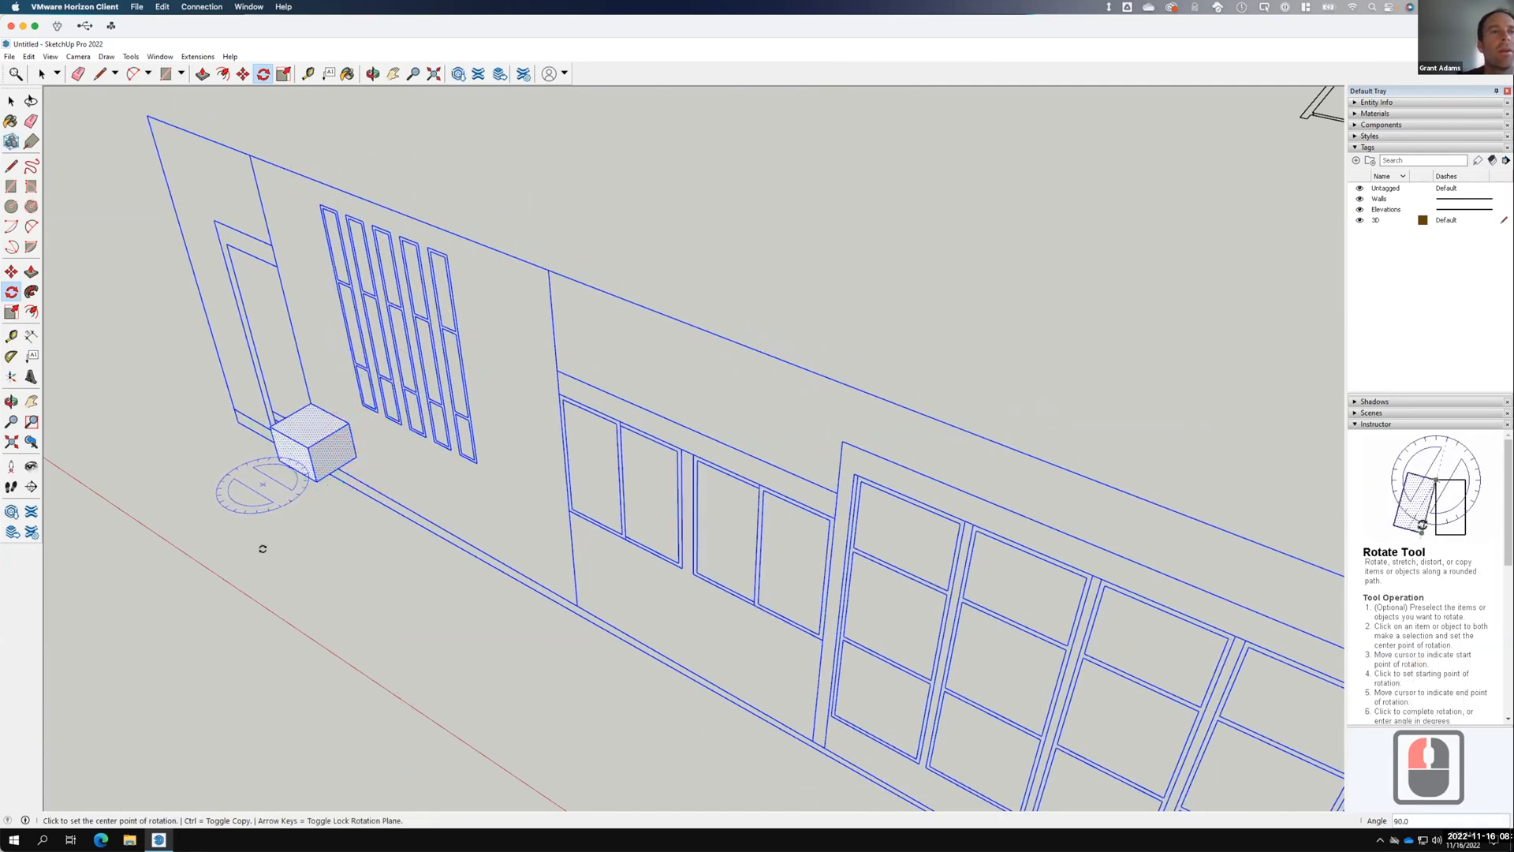
pyautogui.click(12, 271)
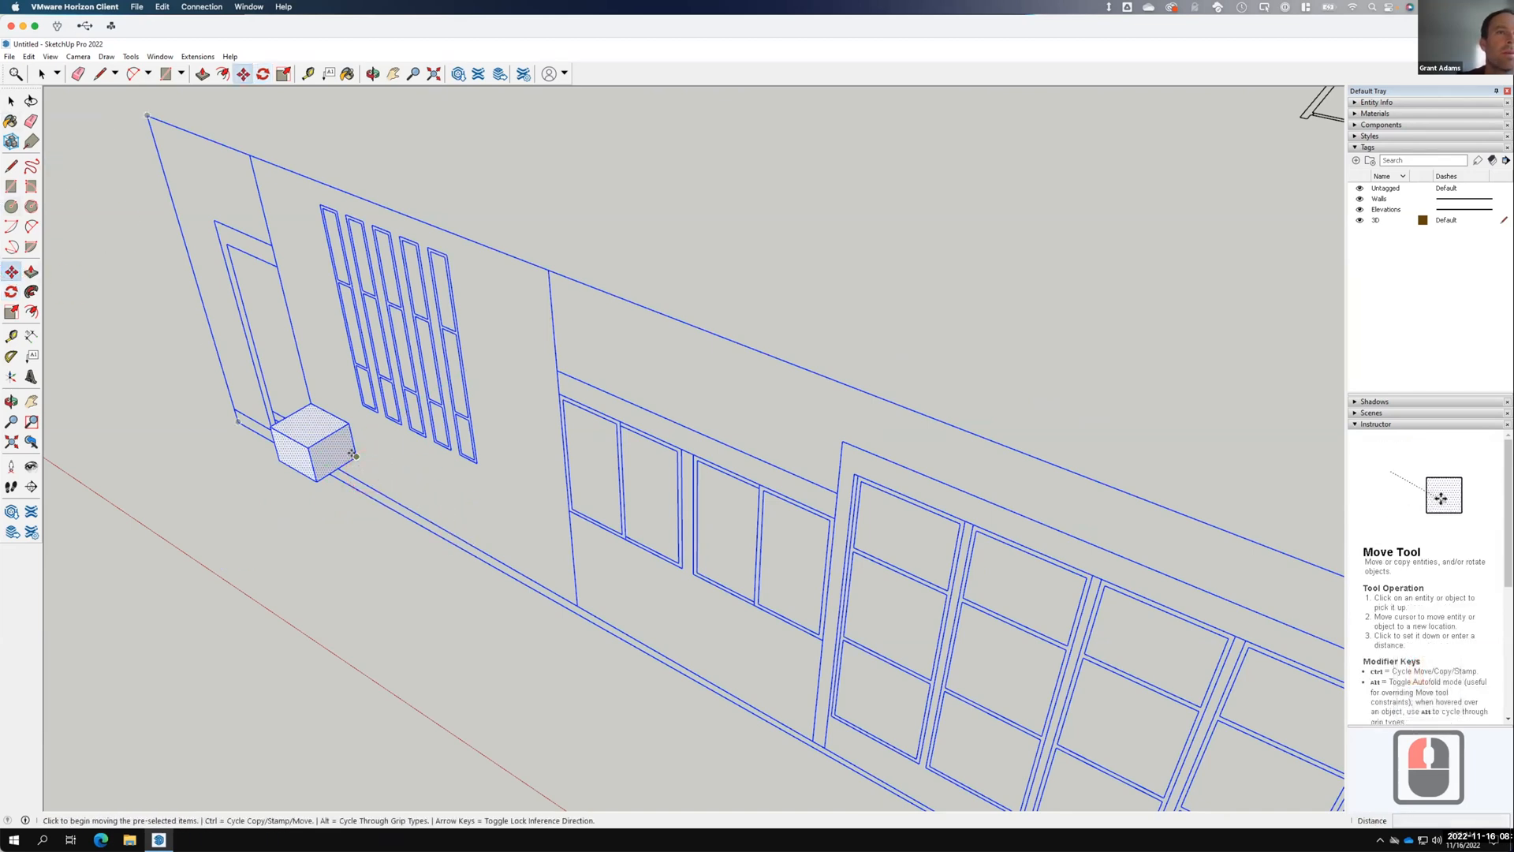
# Move the upright wall elevation group about 11 1/2" from the cube's corner.
pyautogui.click(354, 454)
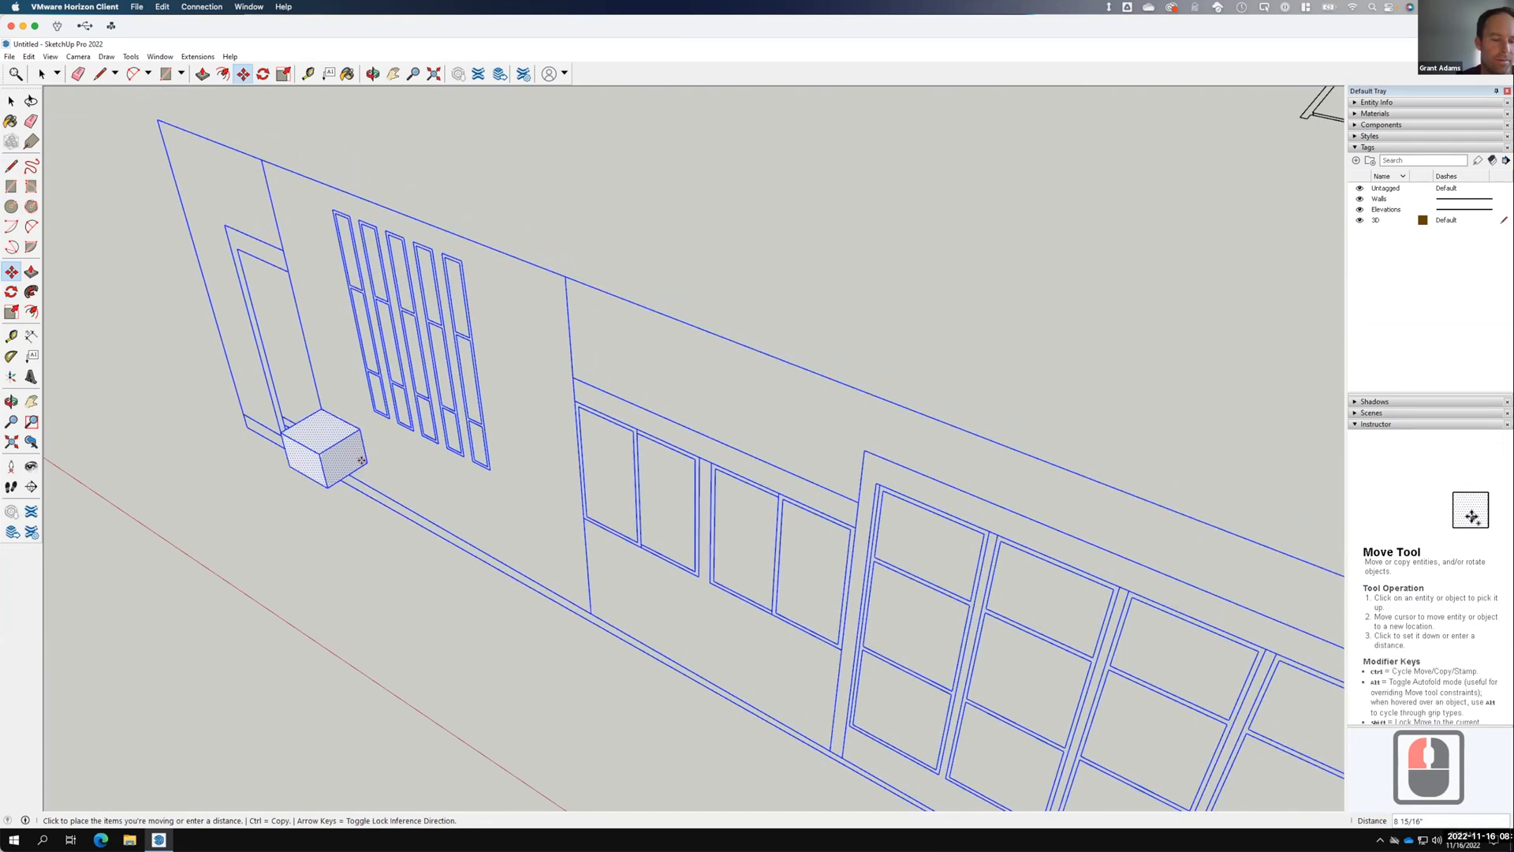
pyautogui.press('Escape')
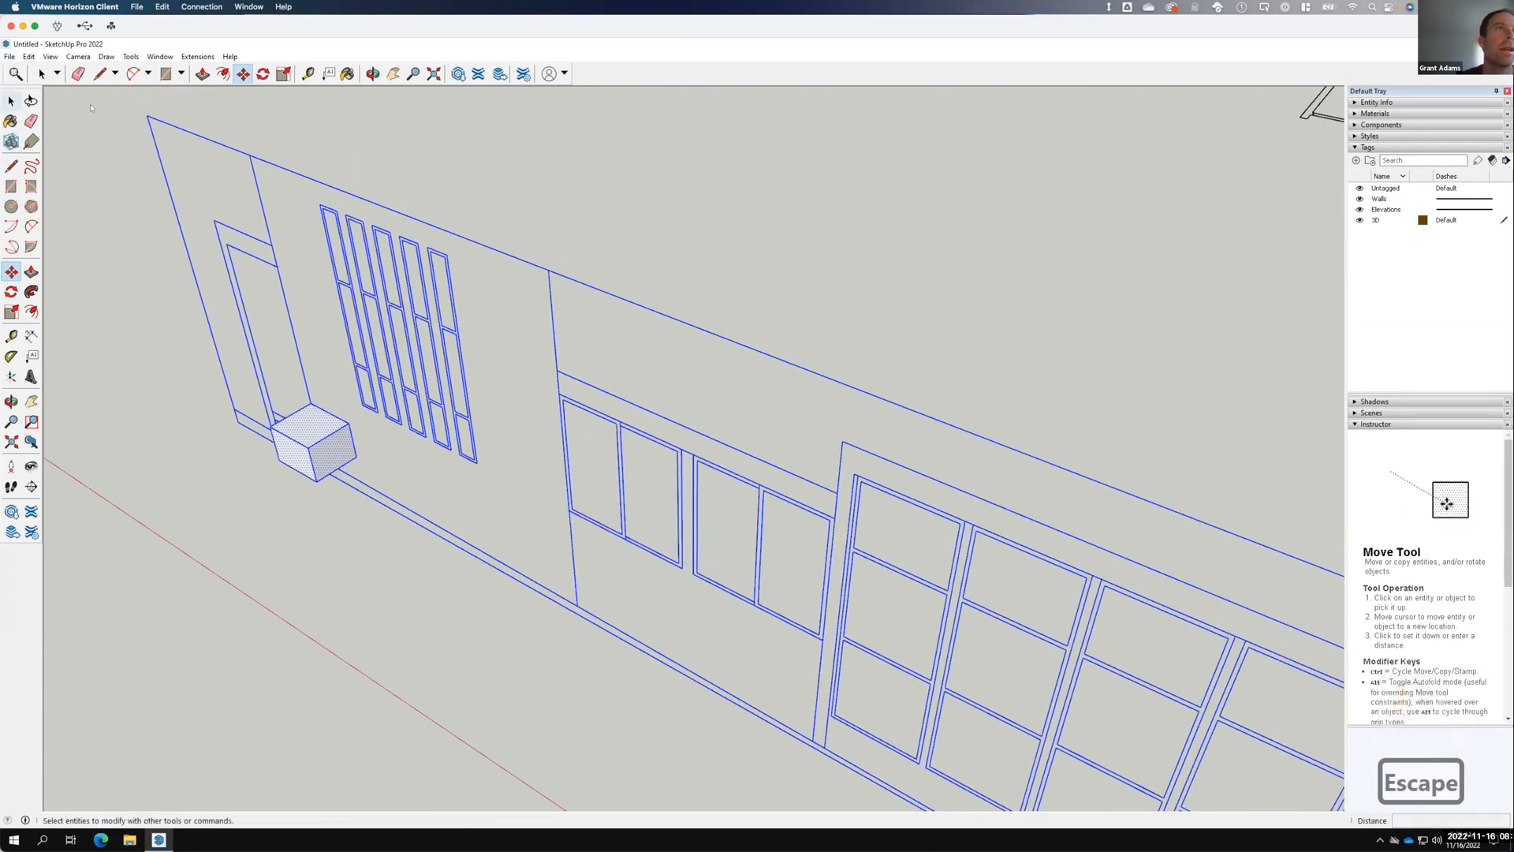
pyautogui.click(11, 101)
pyautogui.click(365, 257)
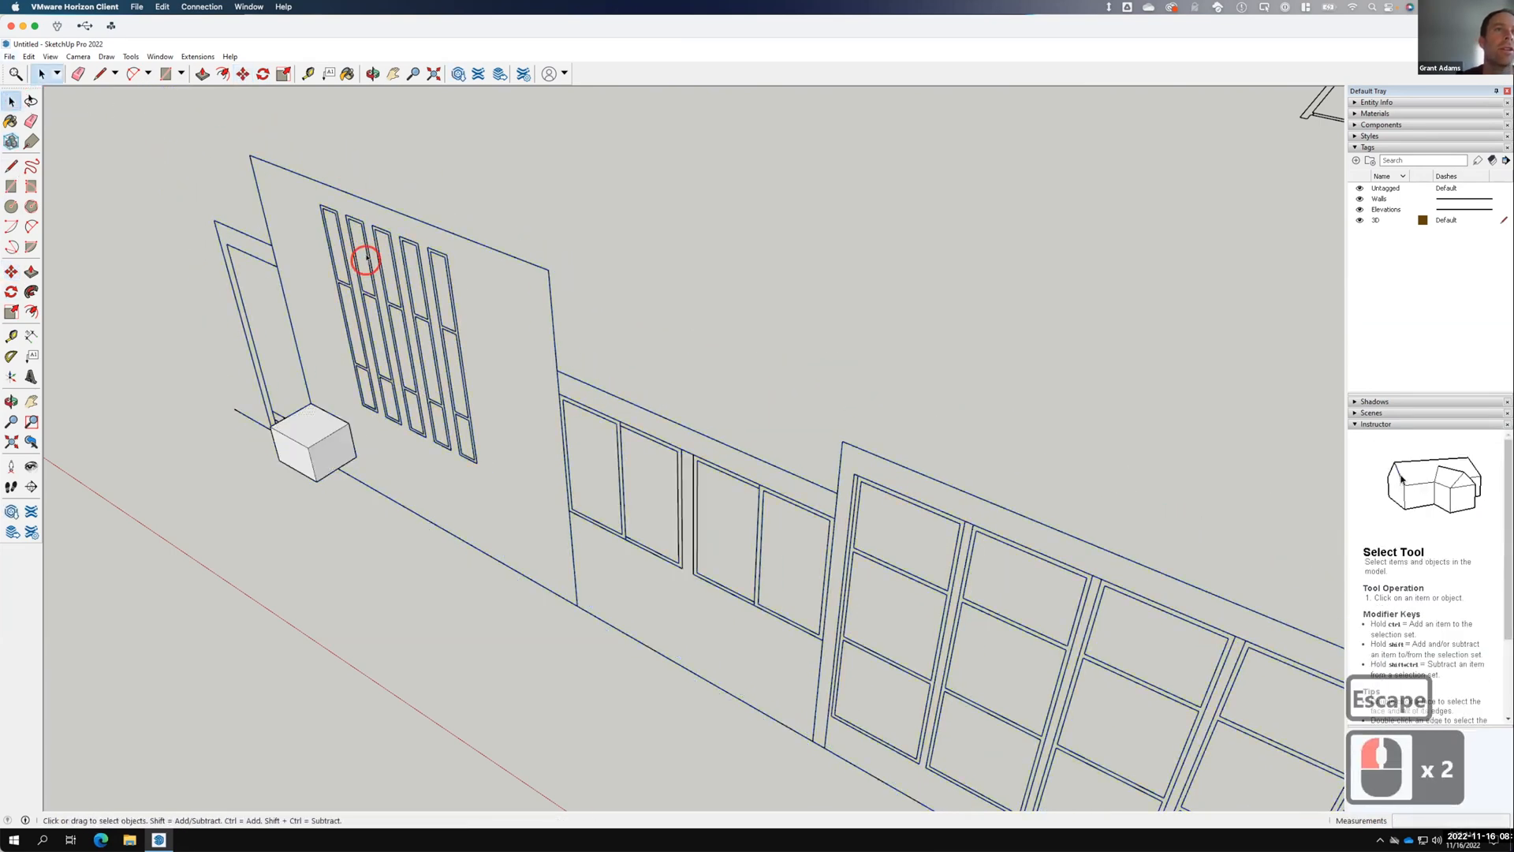
pyautogui.click(402, 315)
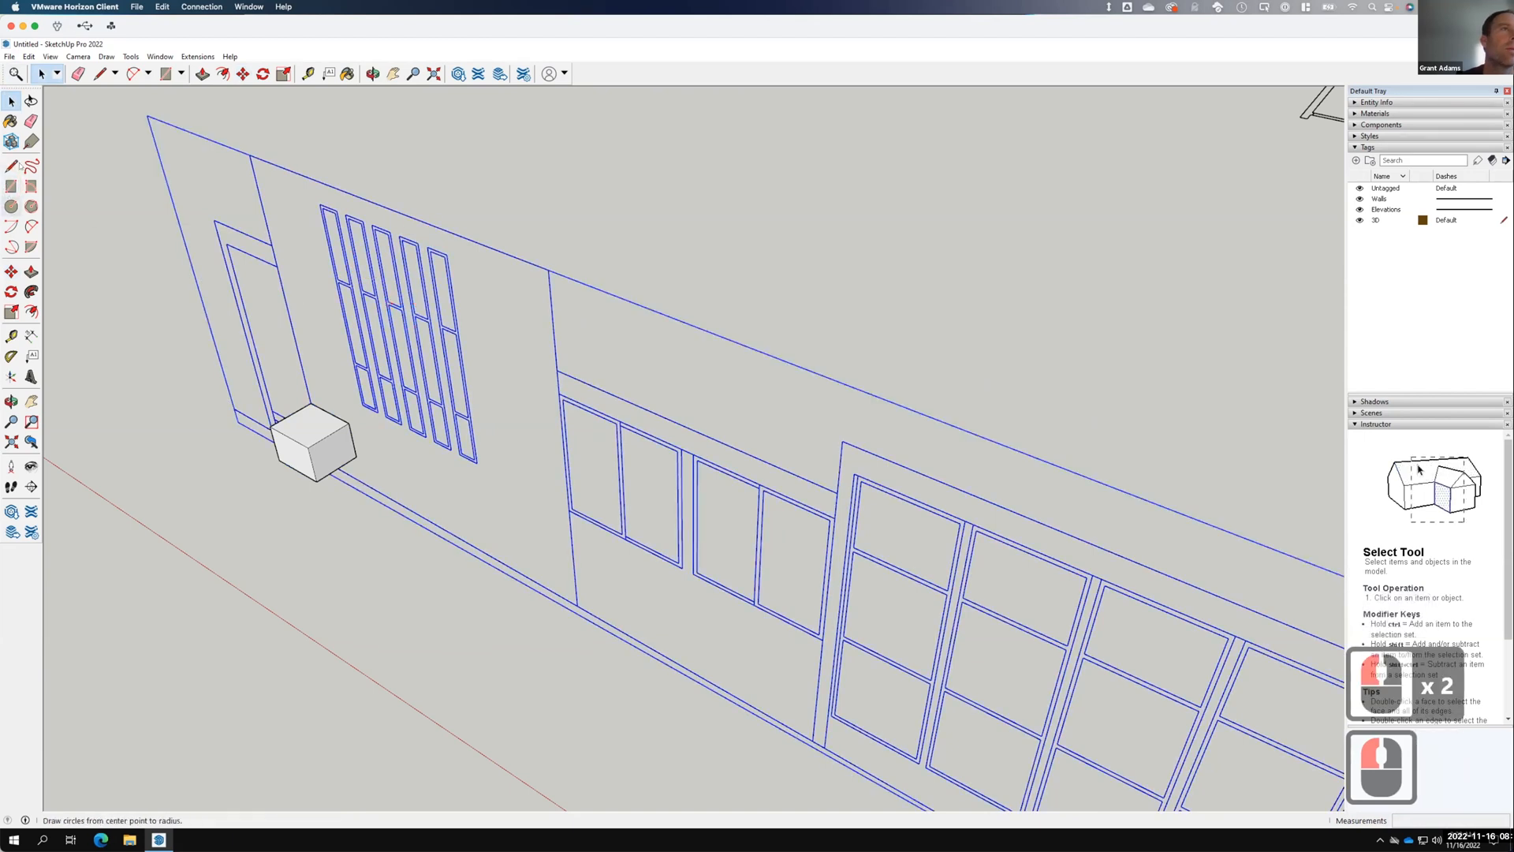
pyautogui.click(11, 271)
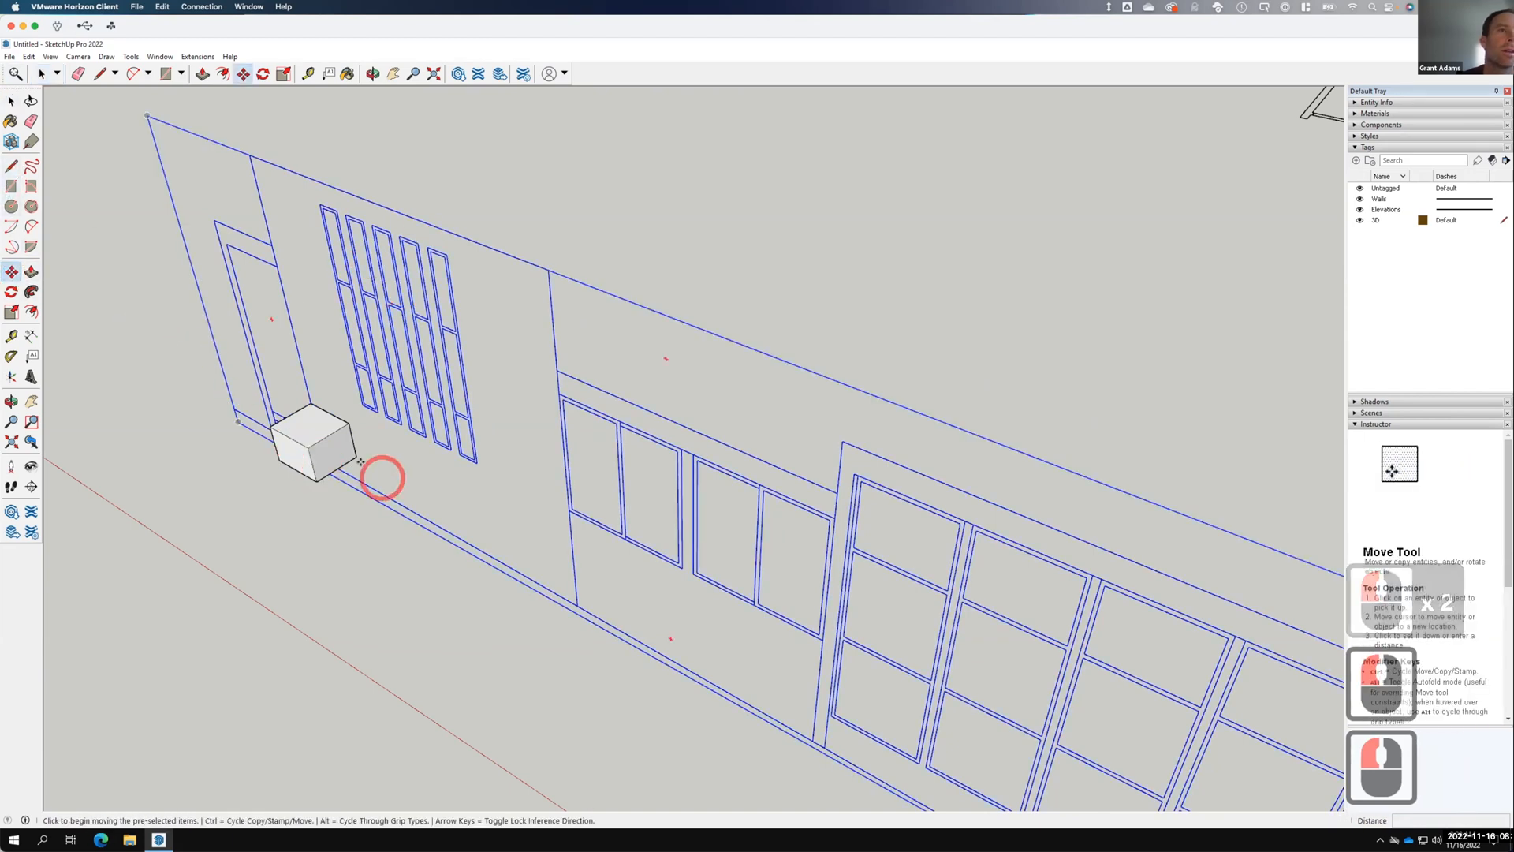
pyautogui.click(352, 455)
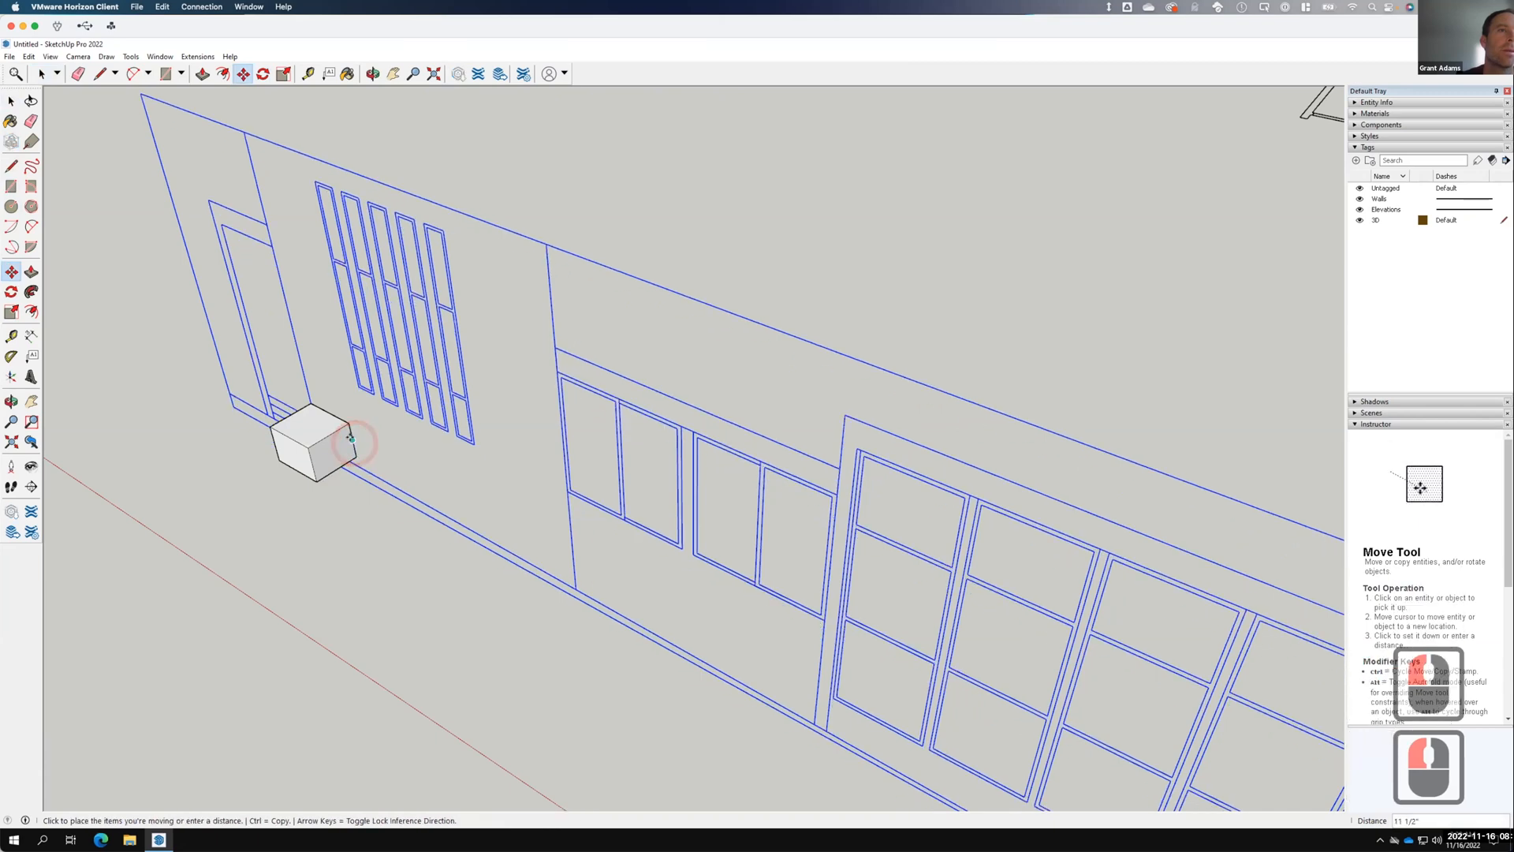
pyautogui.click(457, 433)
pyautogui.scroll(-10, 494, 418)
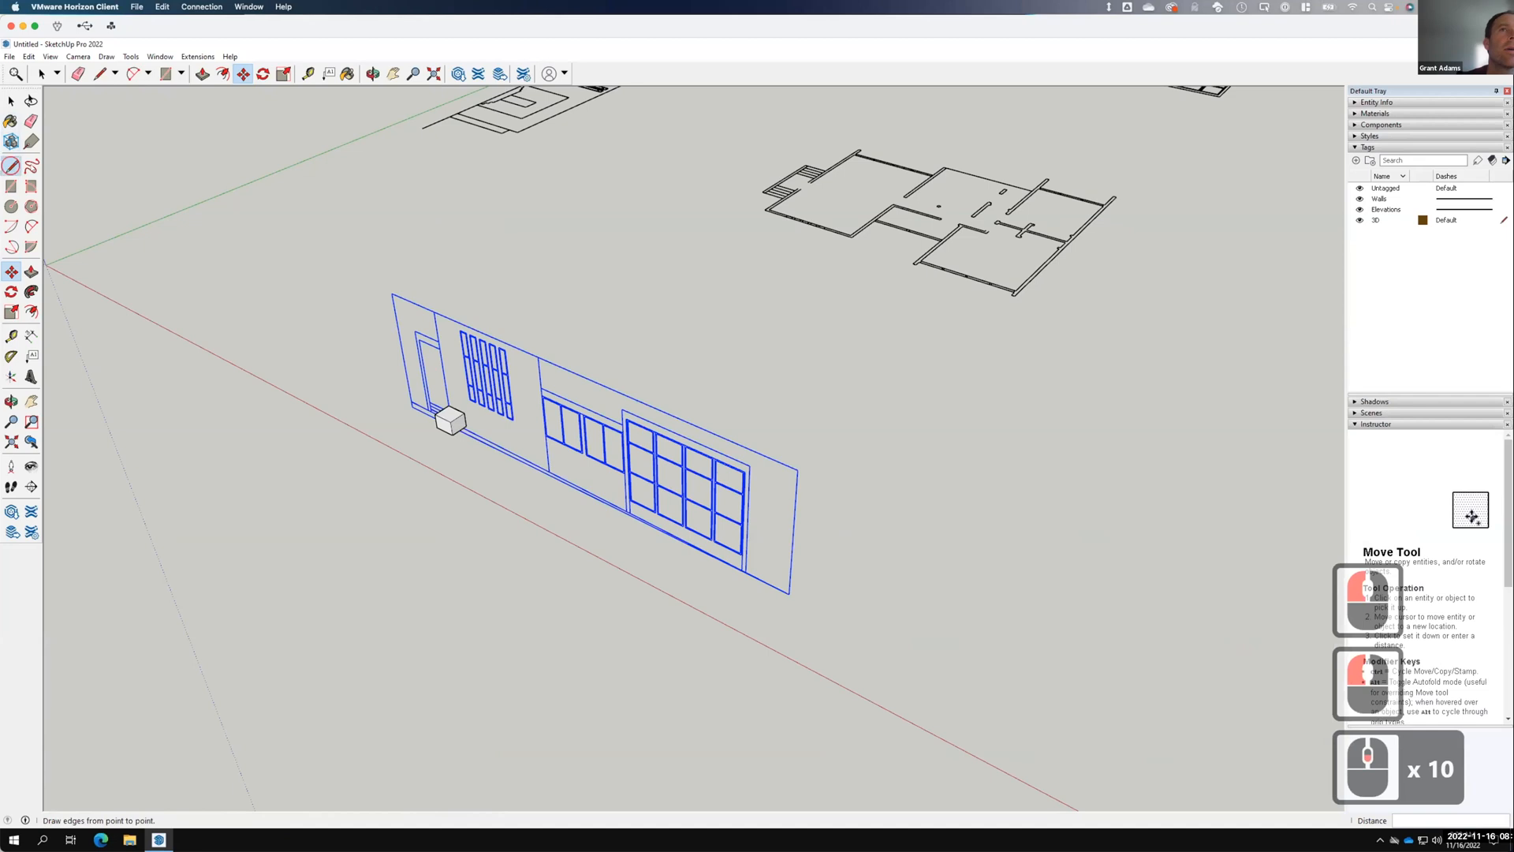
# Draw a reference line from the floor plan's corner to the cube's corner.
pyautogui.click(11, 165)
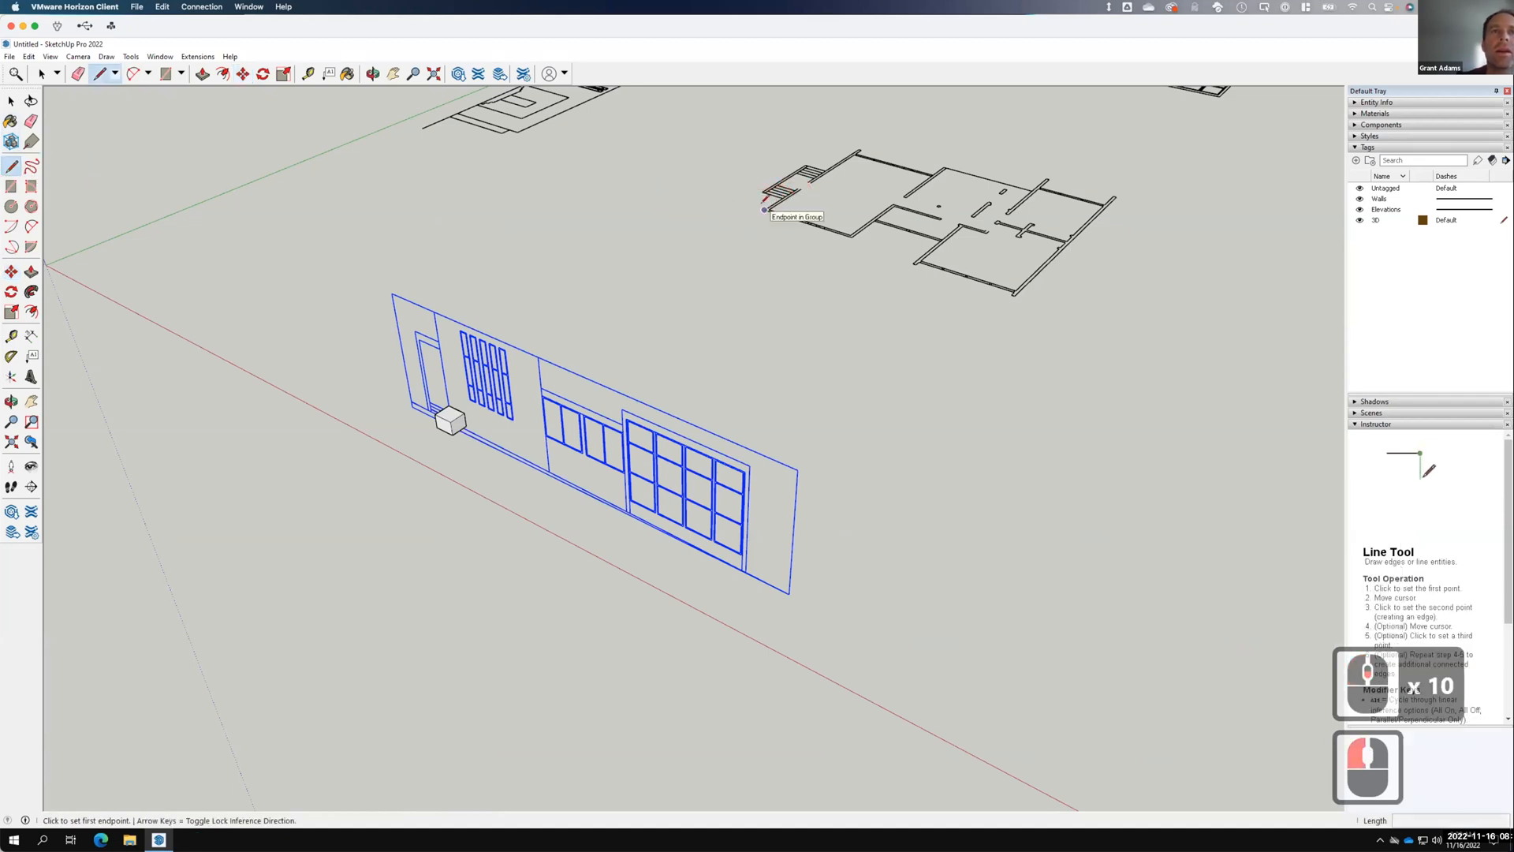
pyautogui.click(764, 209)
pyautogui.moveTo(436, 410); pyautogui.dragTo(765, 481, button='middle')
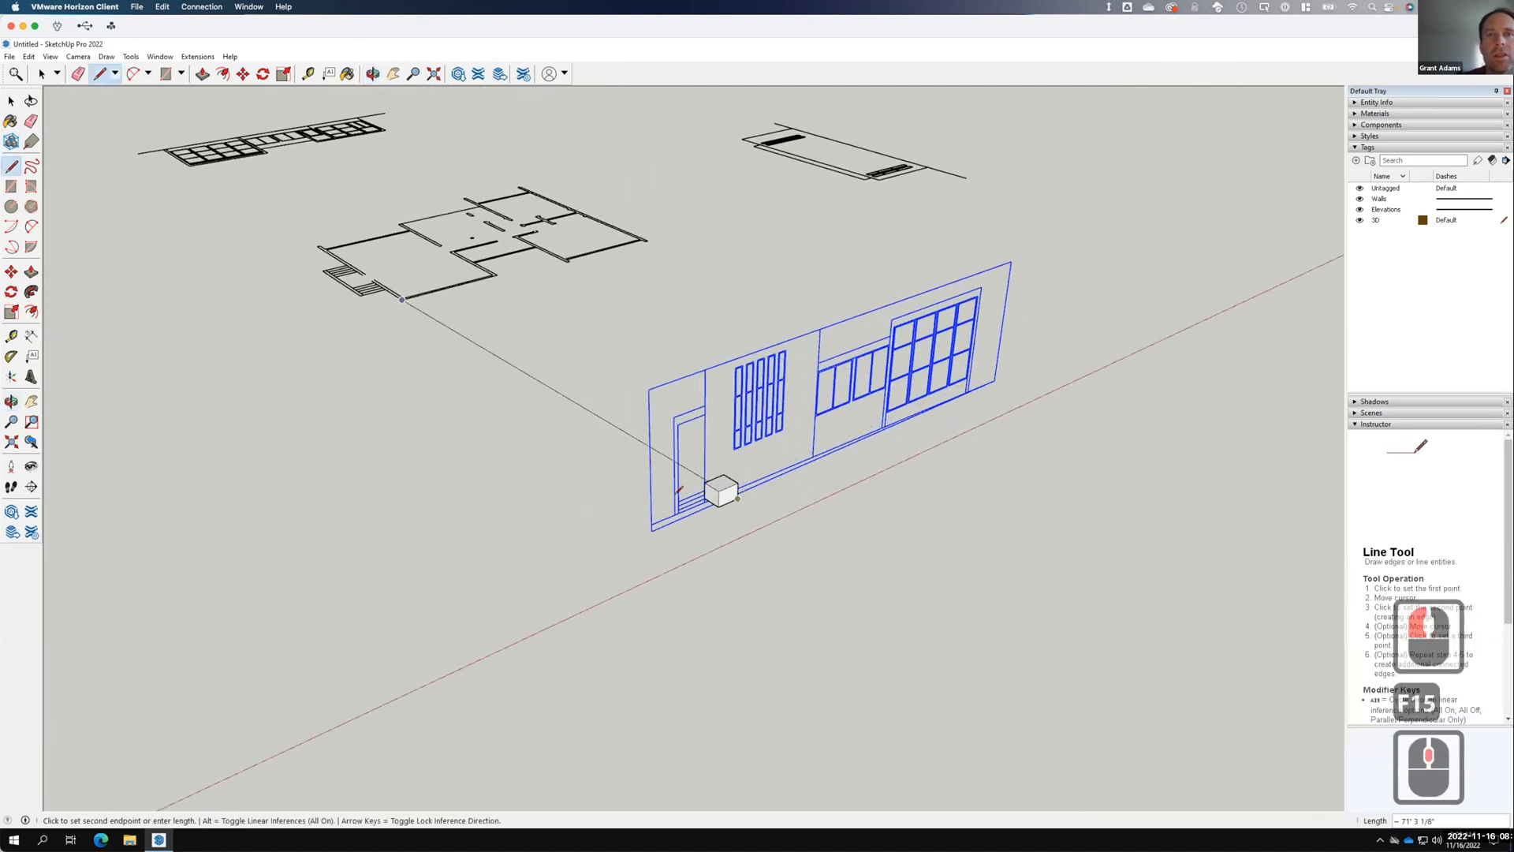
pyautogui.scroll(8, 712, 482)
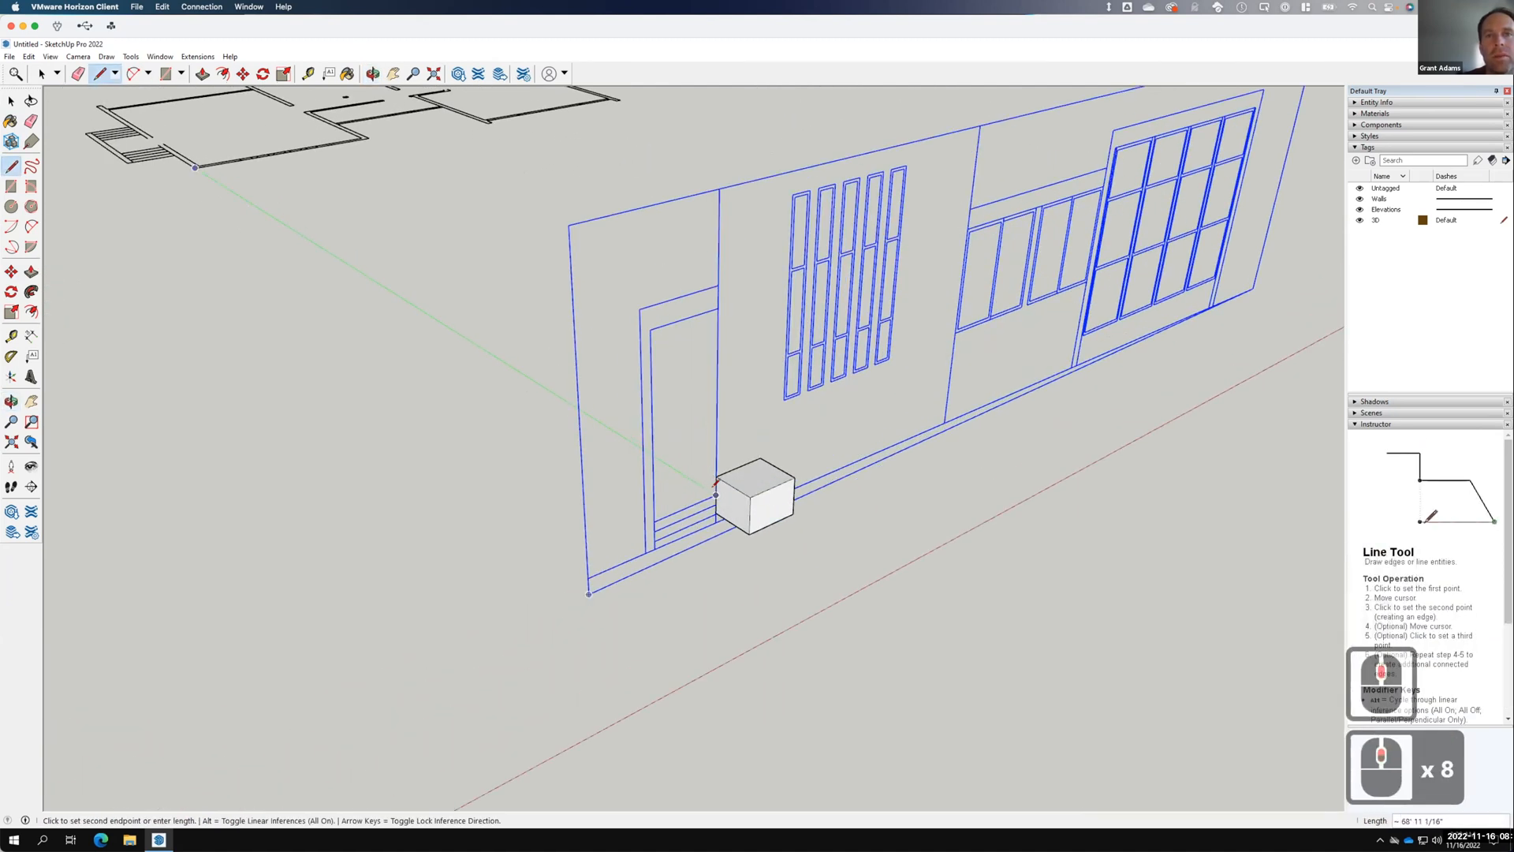
pyautogui.click(715, 495)
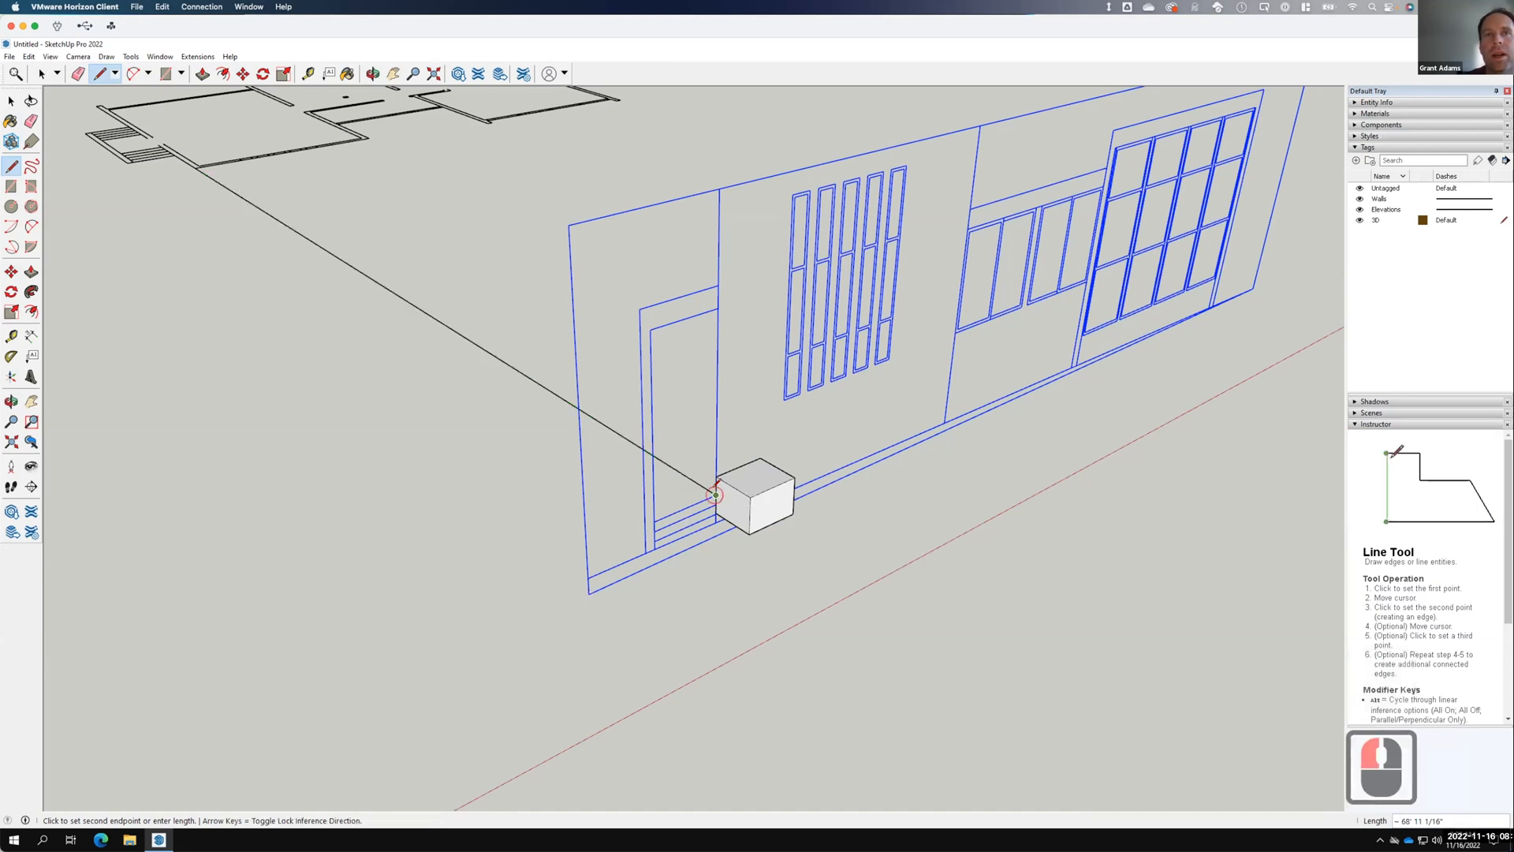
# Erase the helper cube and the long reference line.
pyautogui.click(11, 100)
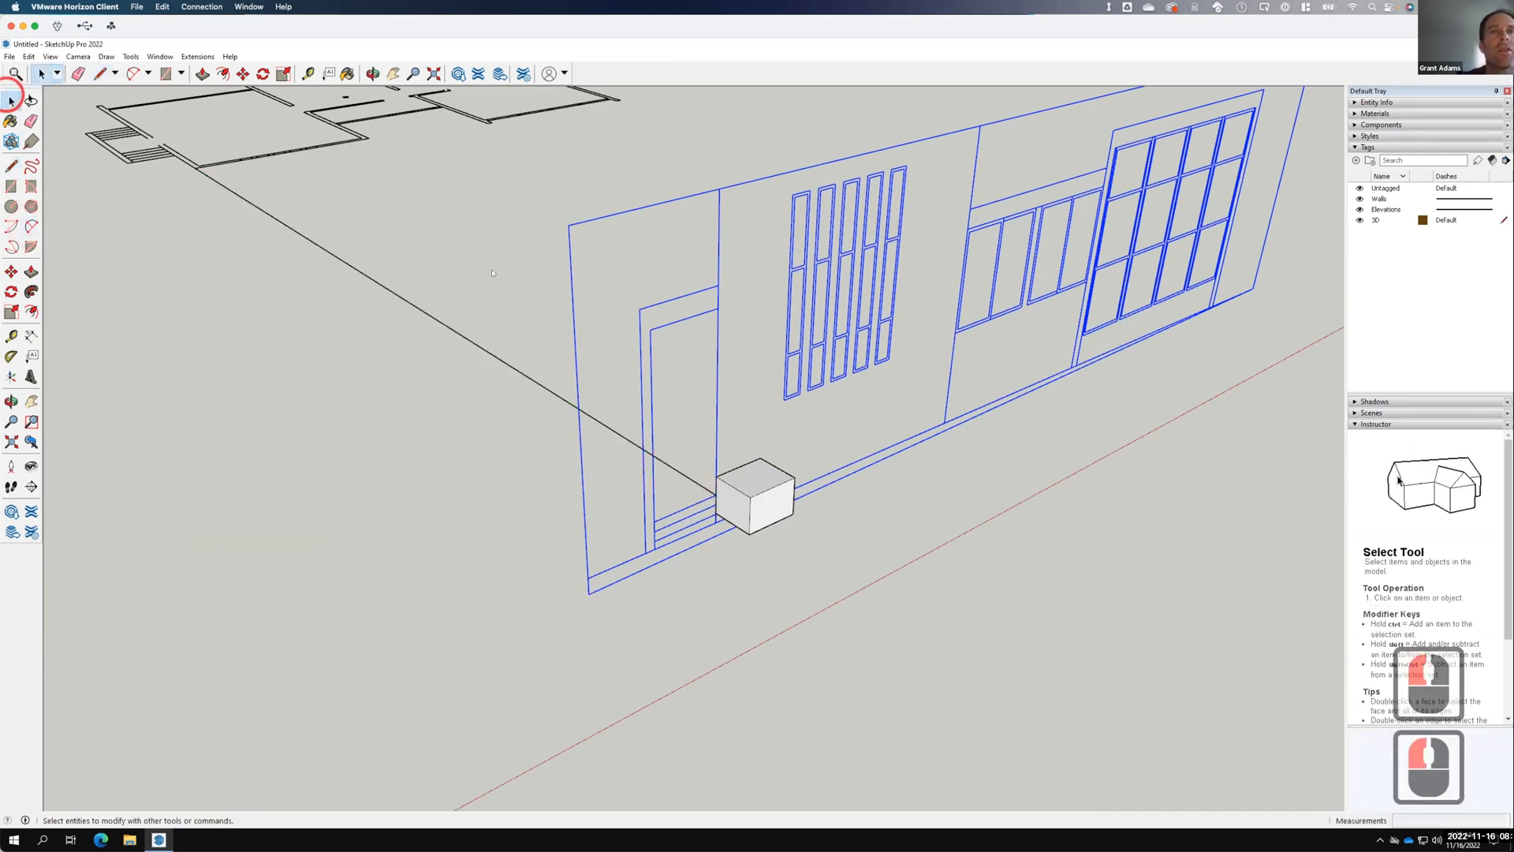
pyautogui.moveTo(835, 566); pyautogui.dragTo(835, 566)
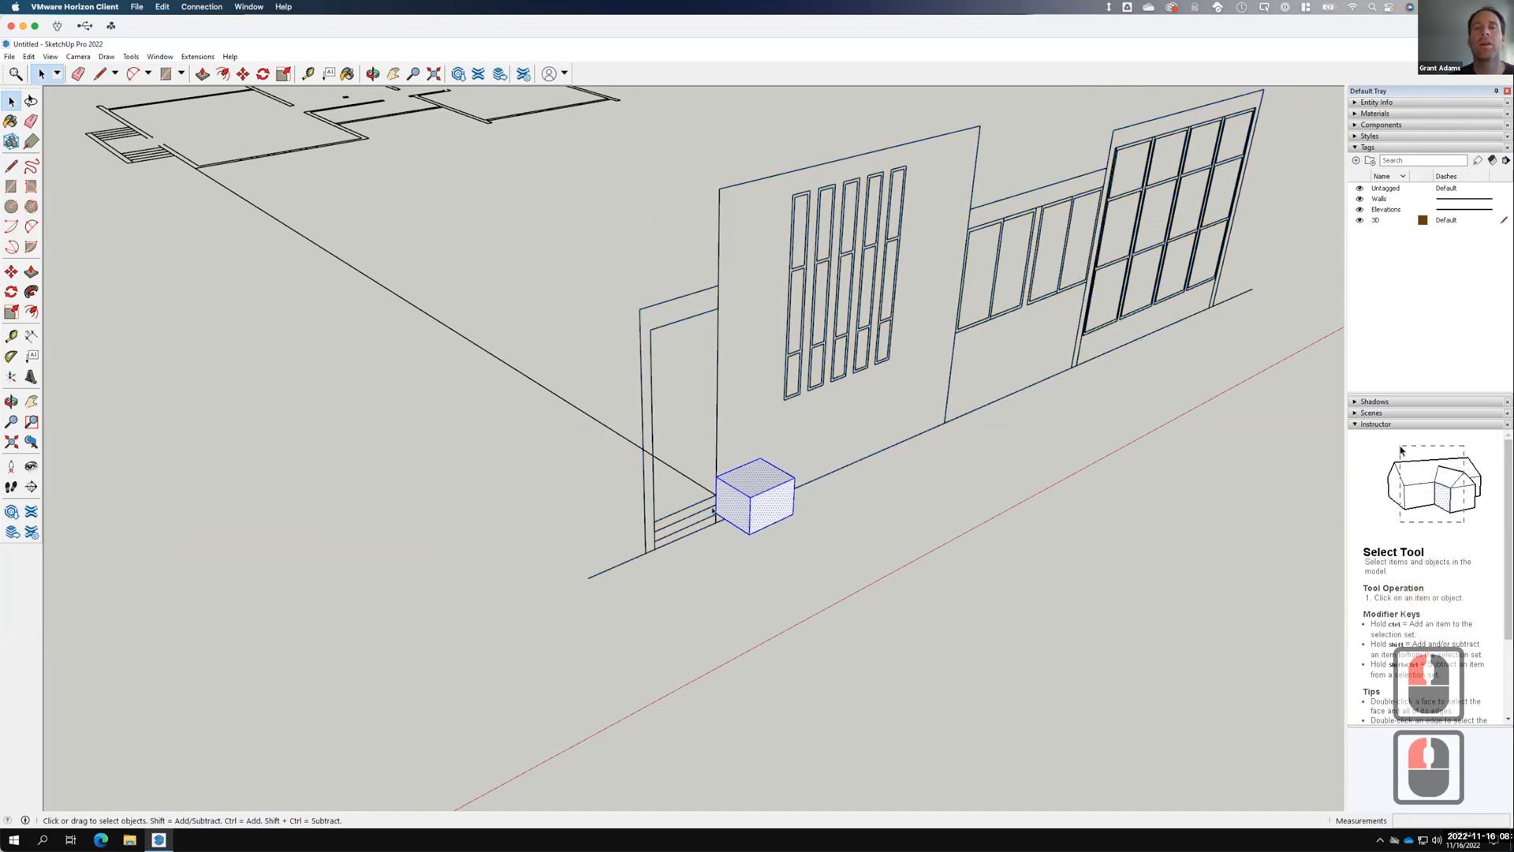
pyautogui.rightClick(750, 500)
pyautogui.click(780, 517)
pyautogui.click(677, 469)
pyautogui.click(671, 466)
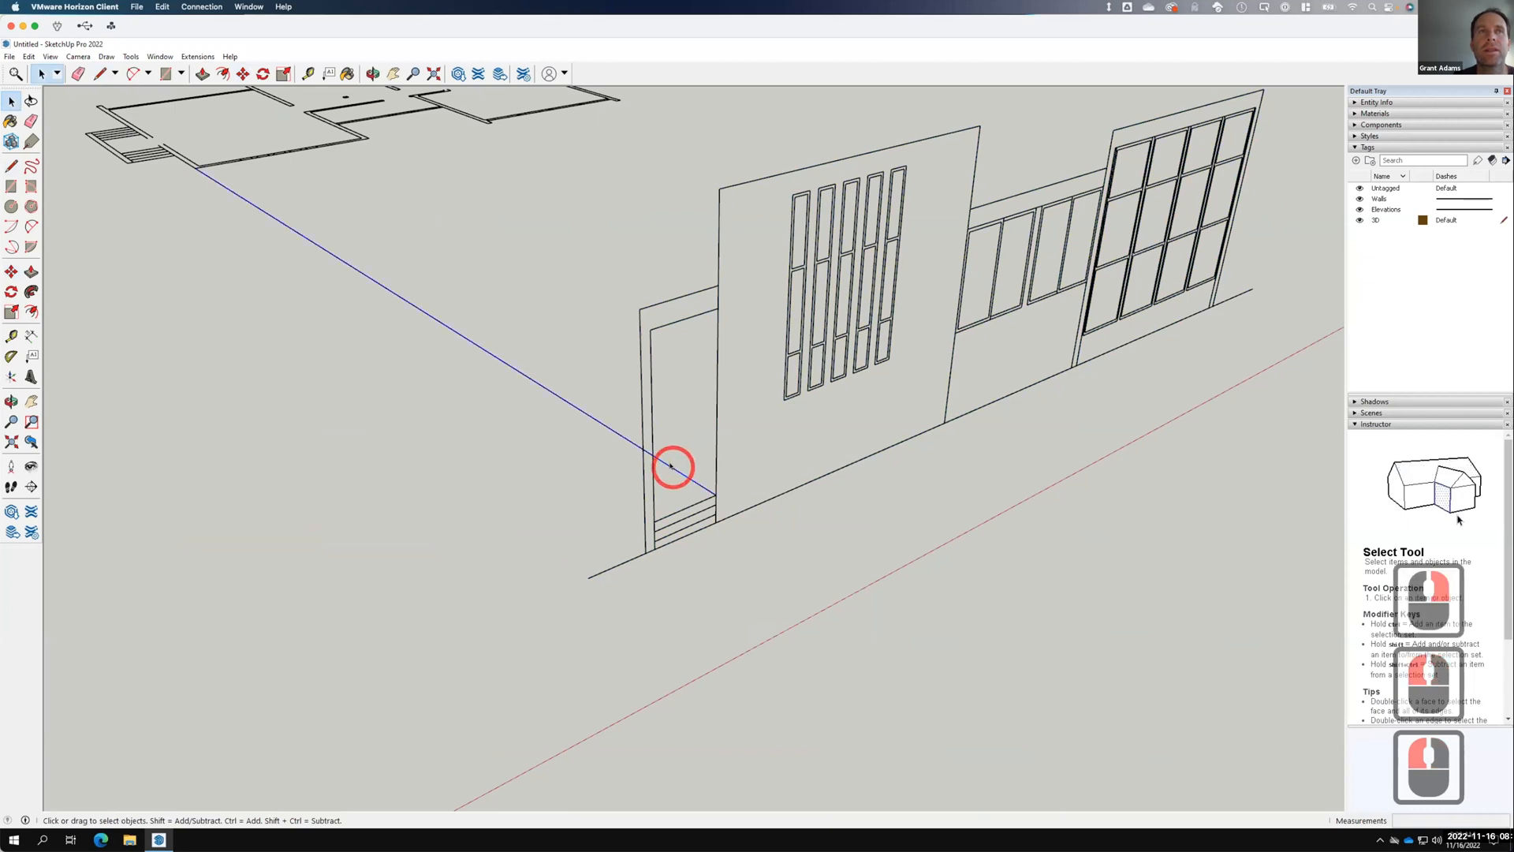
pyautogui.rightClick(671, 466)
pyautogui.click(729, 484)
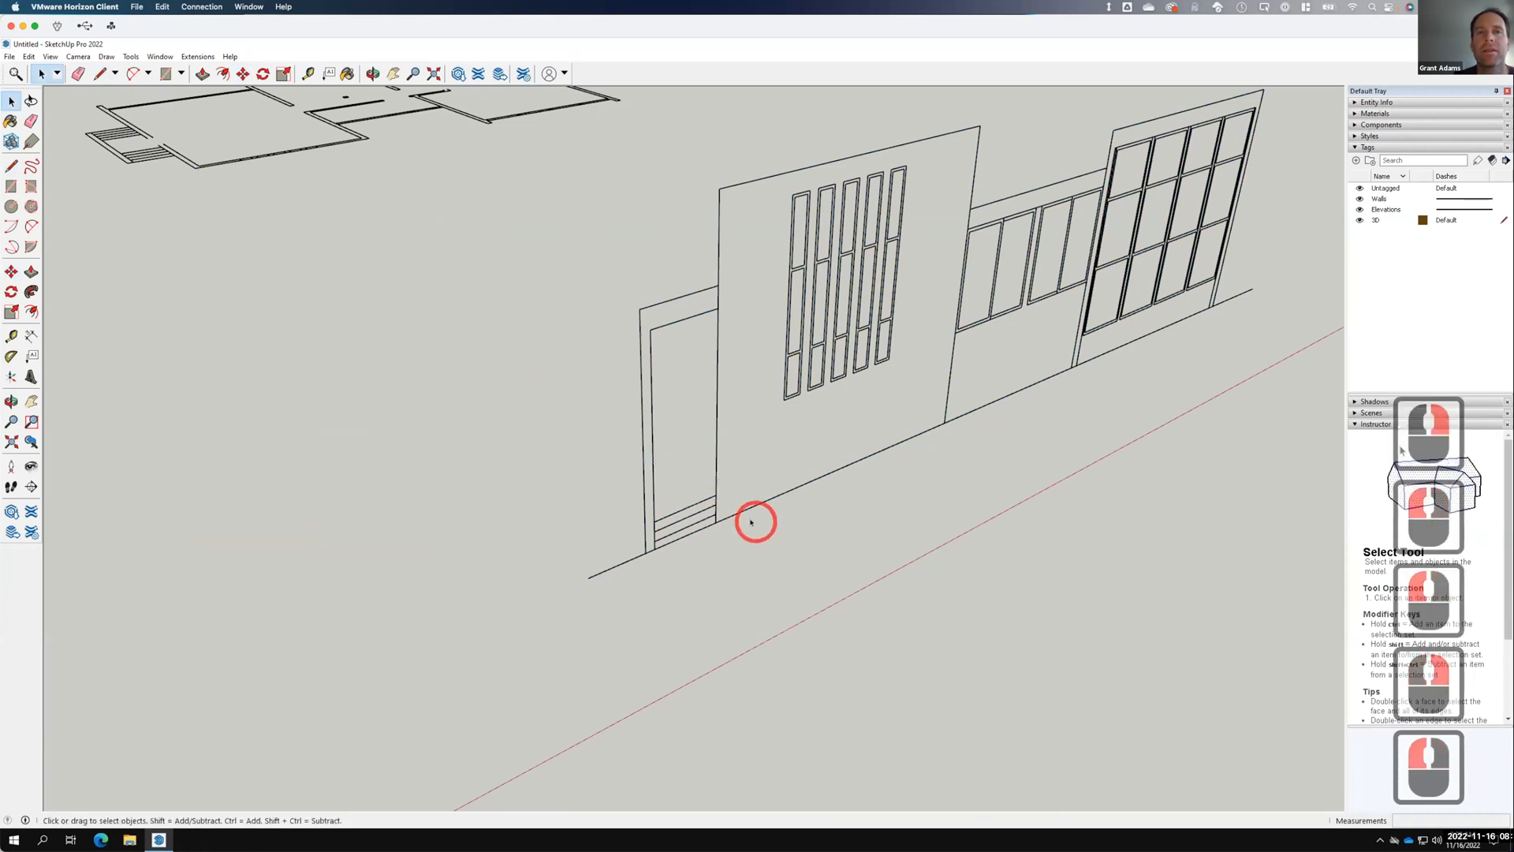
pyautogui.scroll(-14, 743, 547)
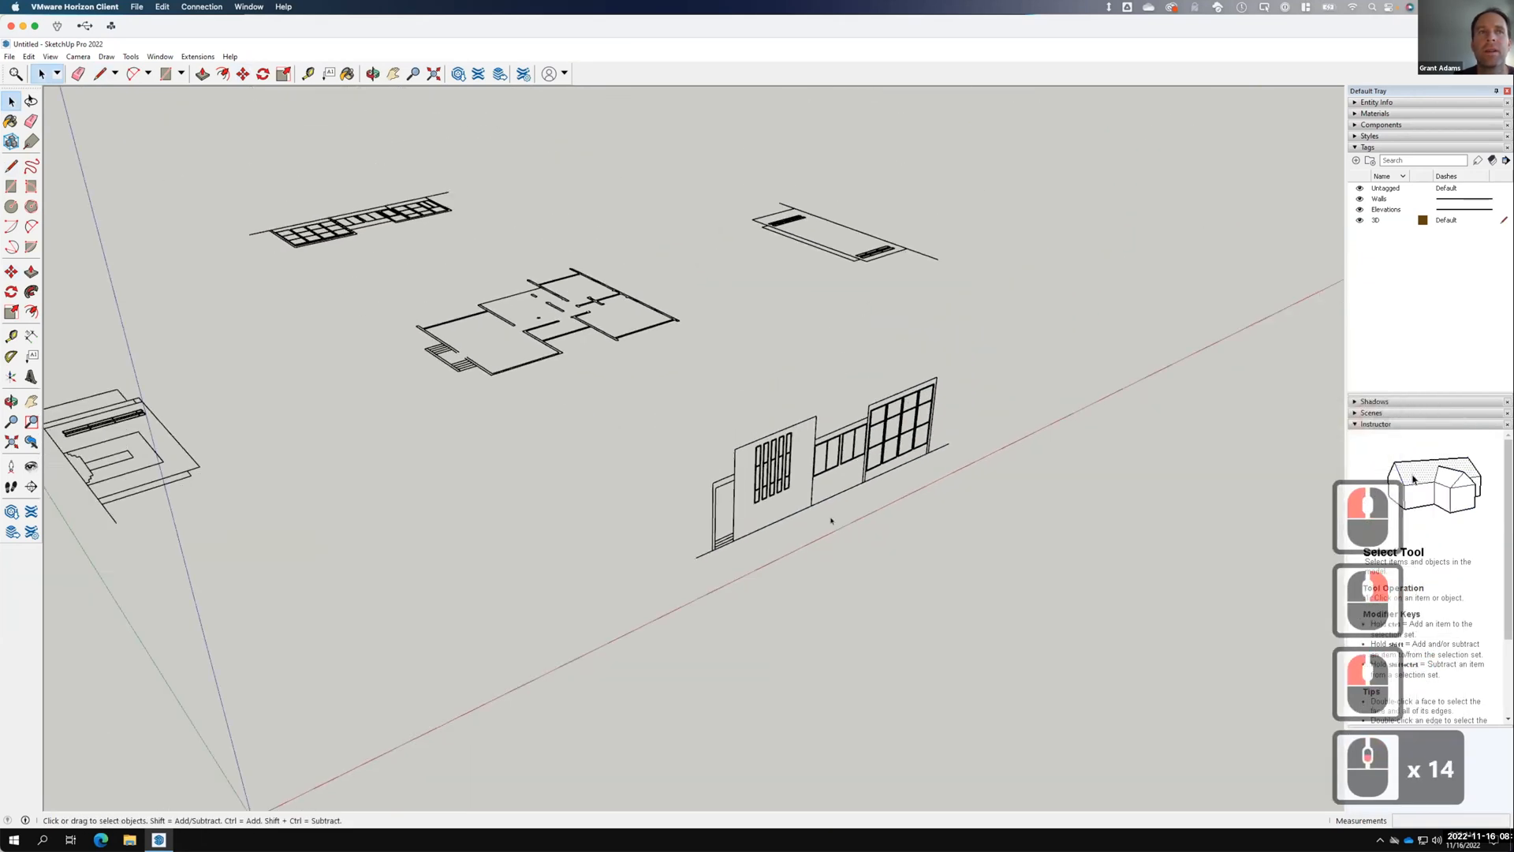
pyautogui.moveTo(406, 524); pyautogui.dragTo(670, 473, button='middle')
pyautogui.scroll(-4, 731, 550)
pyautogui.scroll(8, 281, 330)
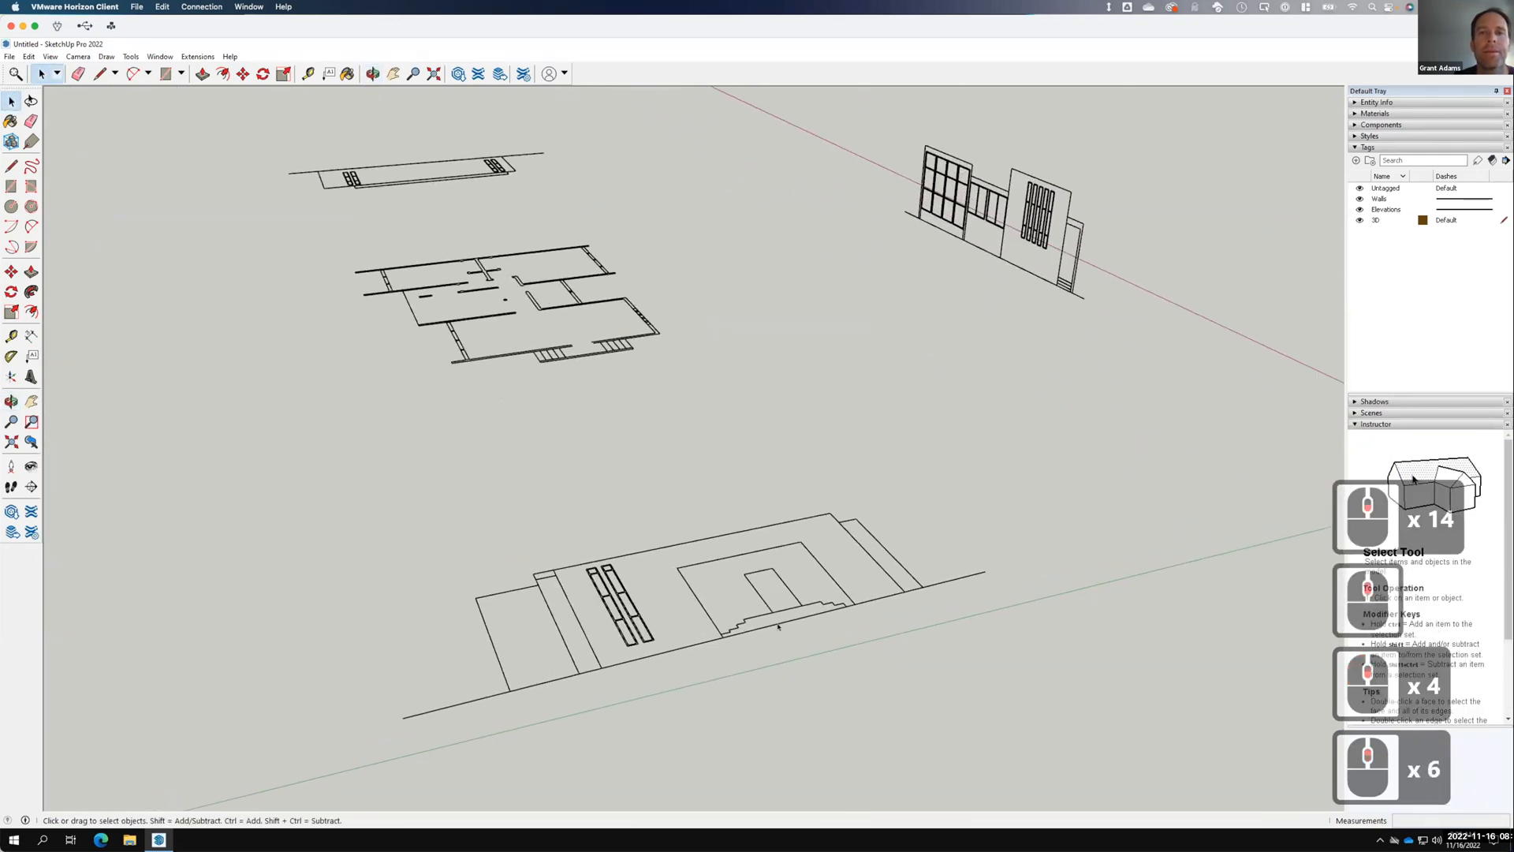
# Draw a rectangle beside the stairs and push/pull it up 2' 6 15/16" into a box.
pyautogui.click(11, 186)
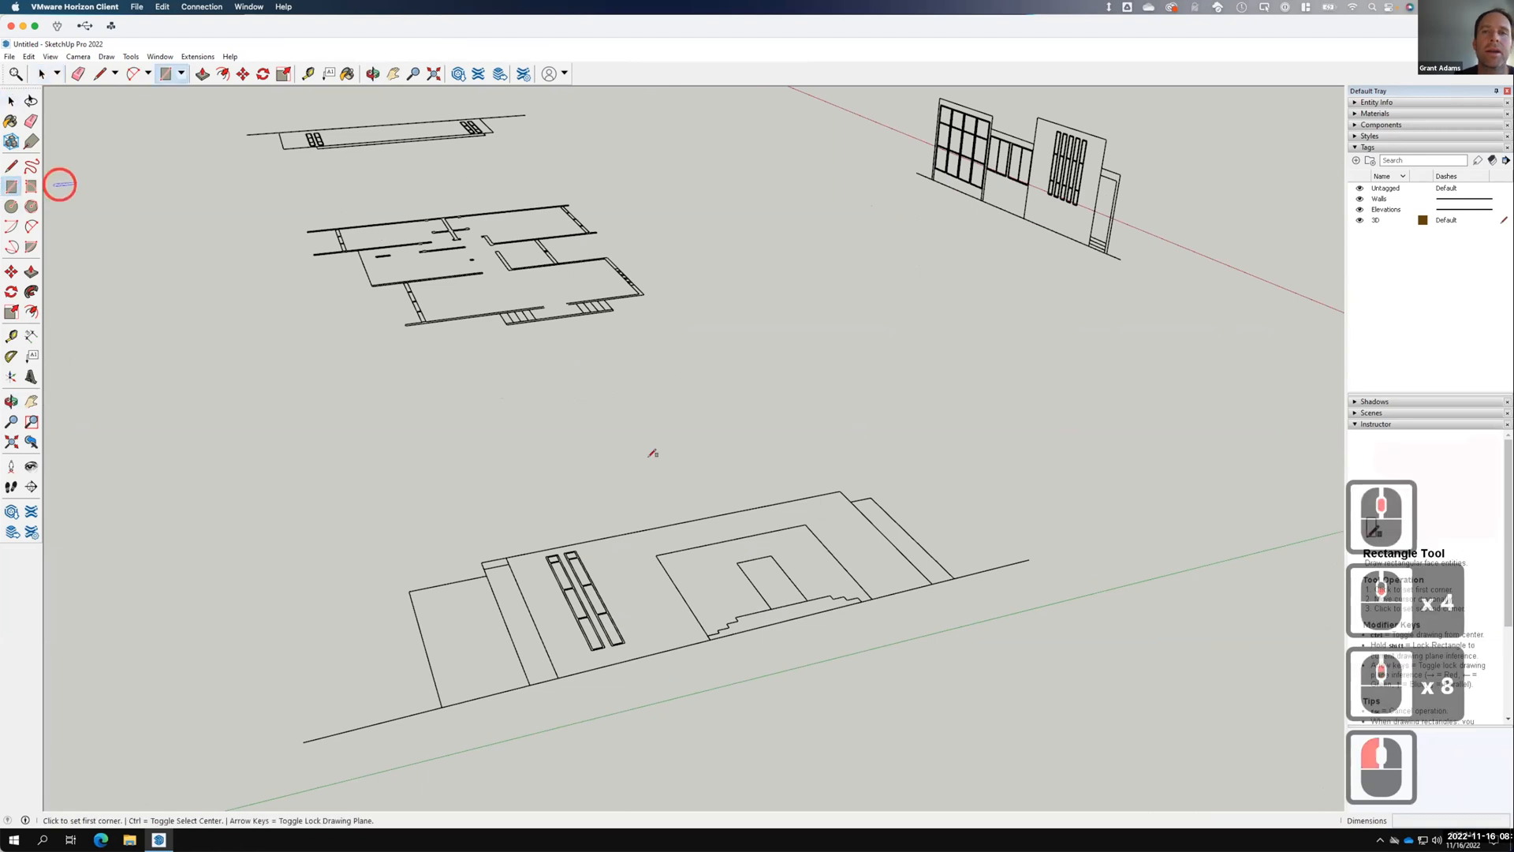
pyautogui.click(771, 608)
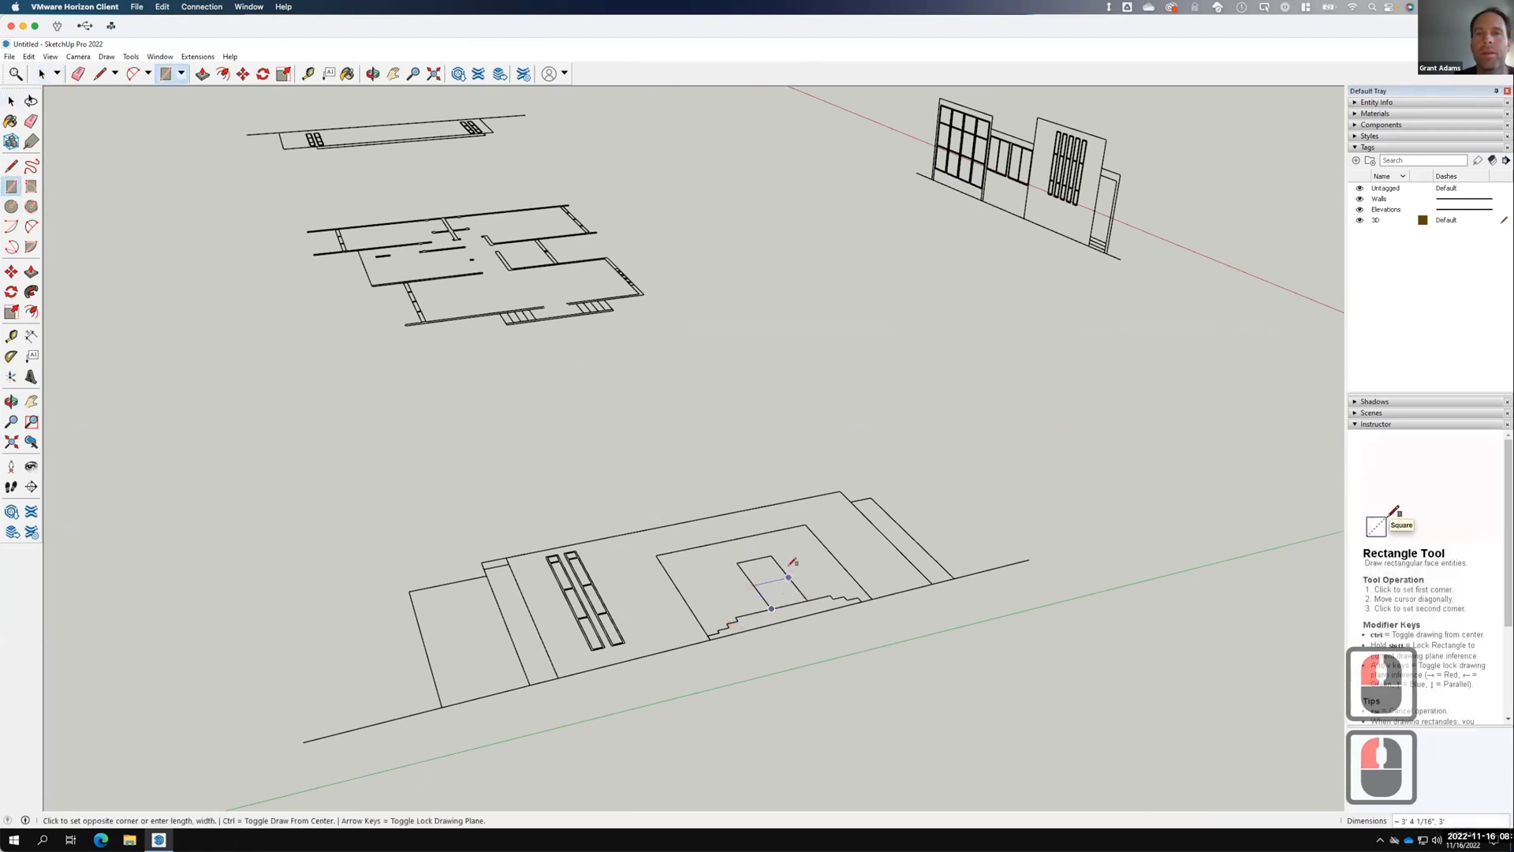
pyautogui.click(789, 577)
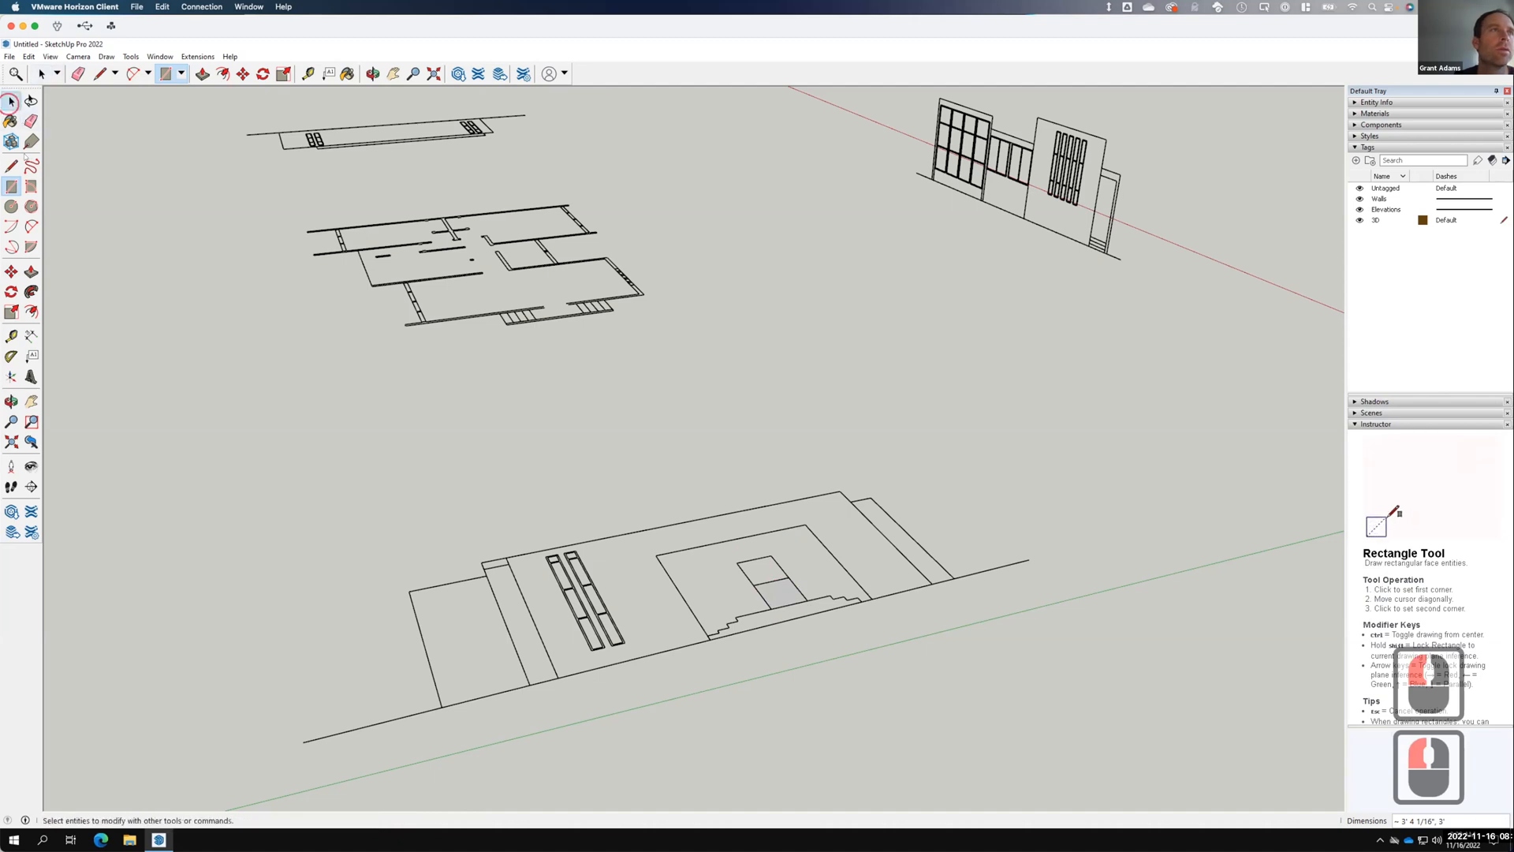
pyautogui.click(10, 101)
pyautogui.click(31, 272)
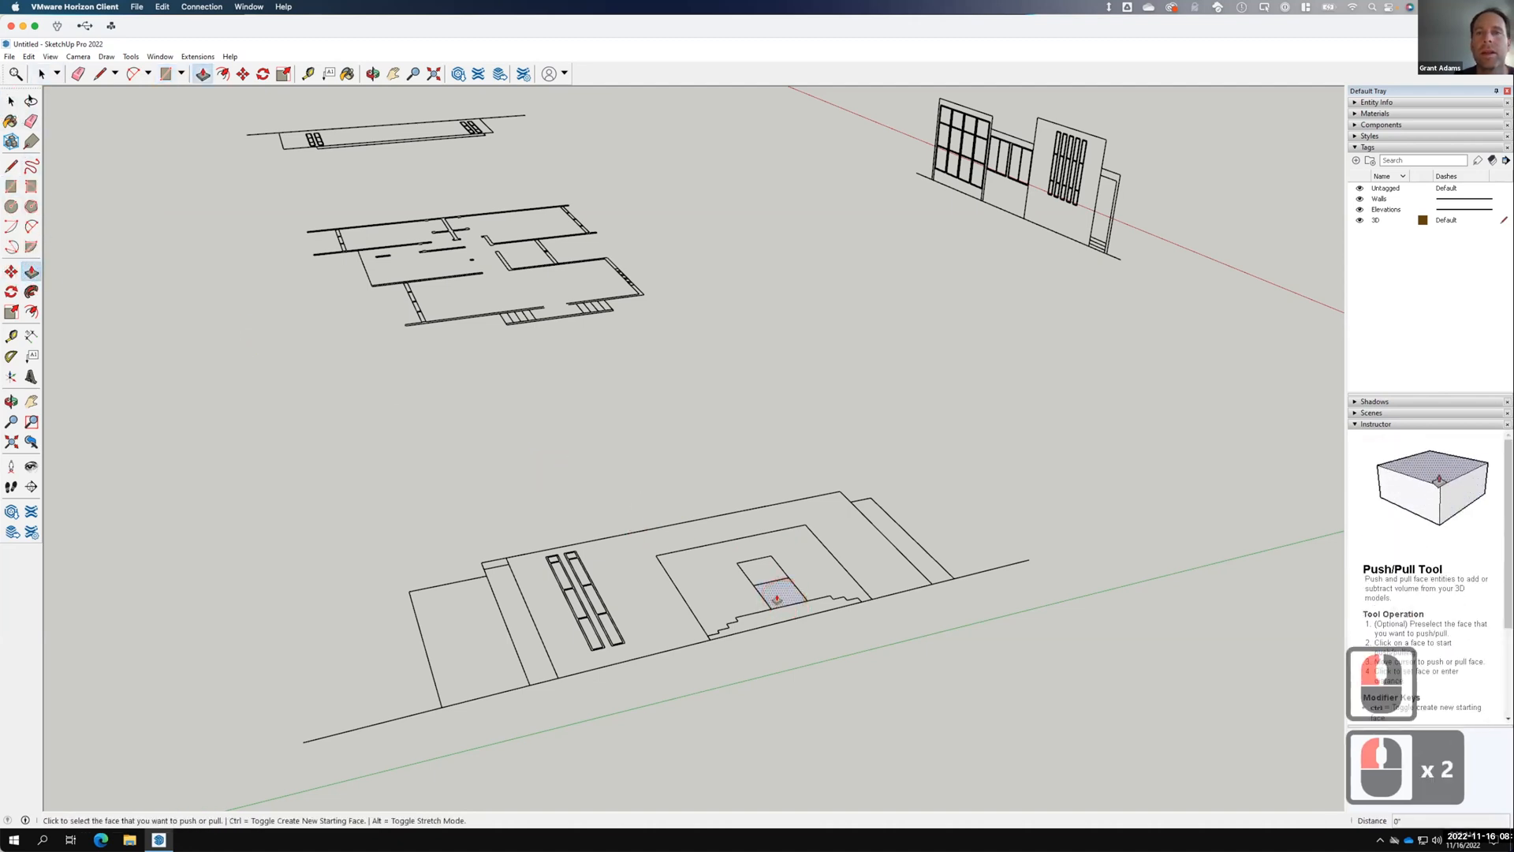
pyautogui.click(776, 599)
pyautogui.click(780, 566)
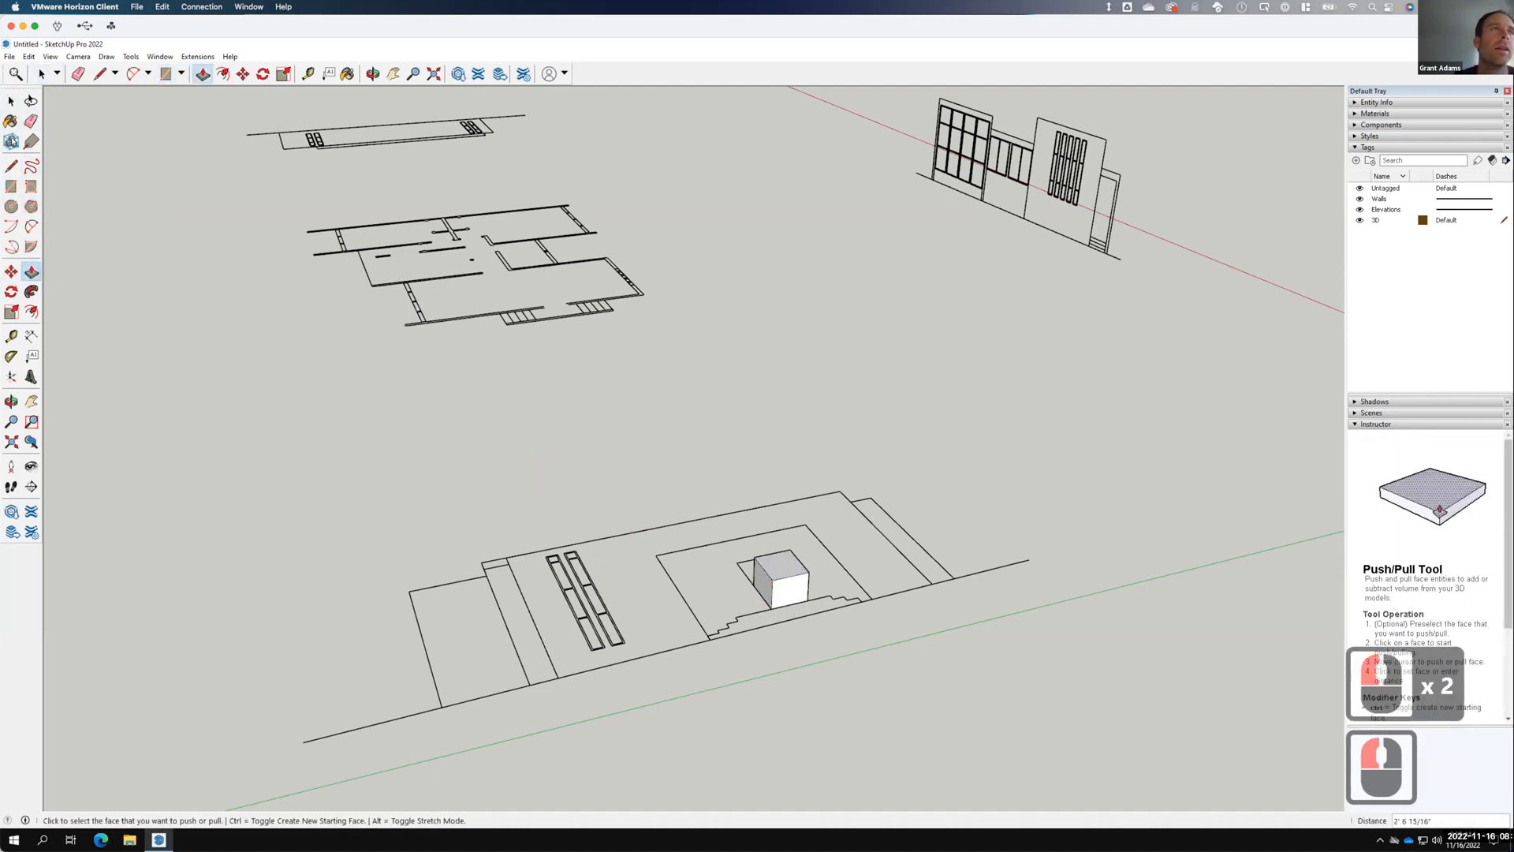
pyautogui.click(11, 291)
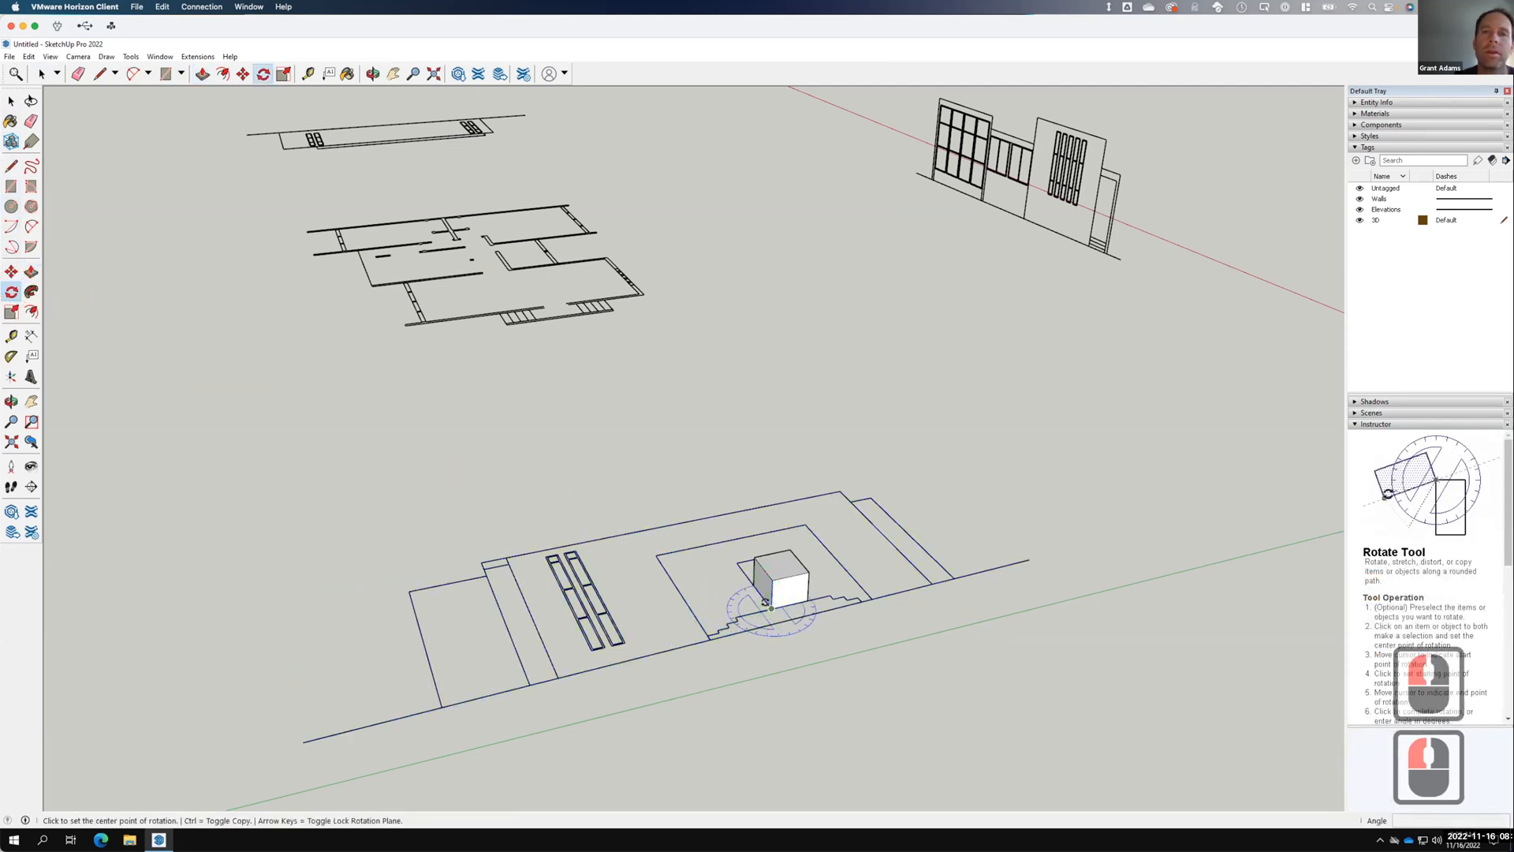
# Abandon the misplaced rotation attempt and return to selection.
pyautogui.press('Escape')
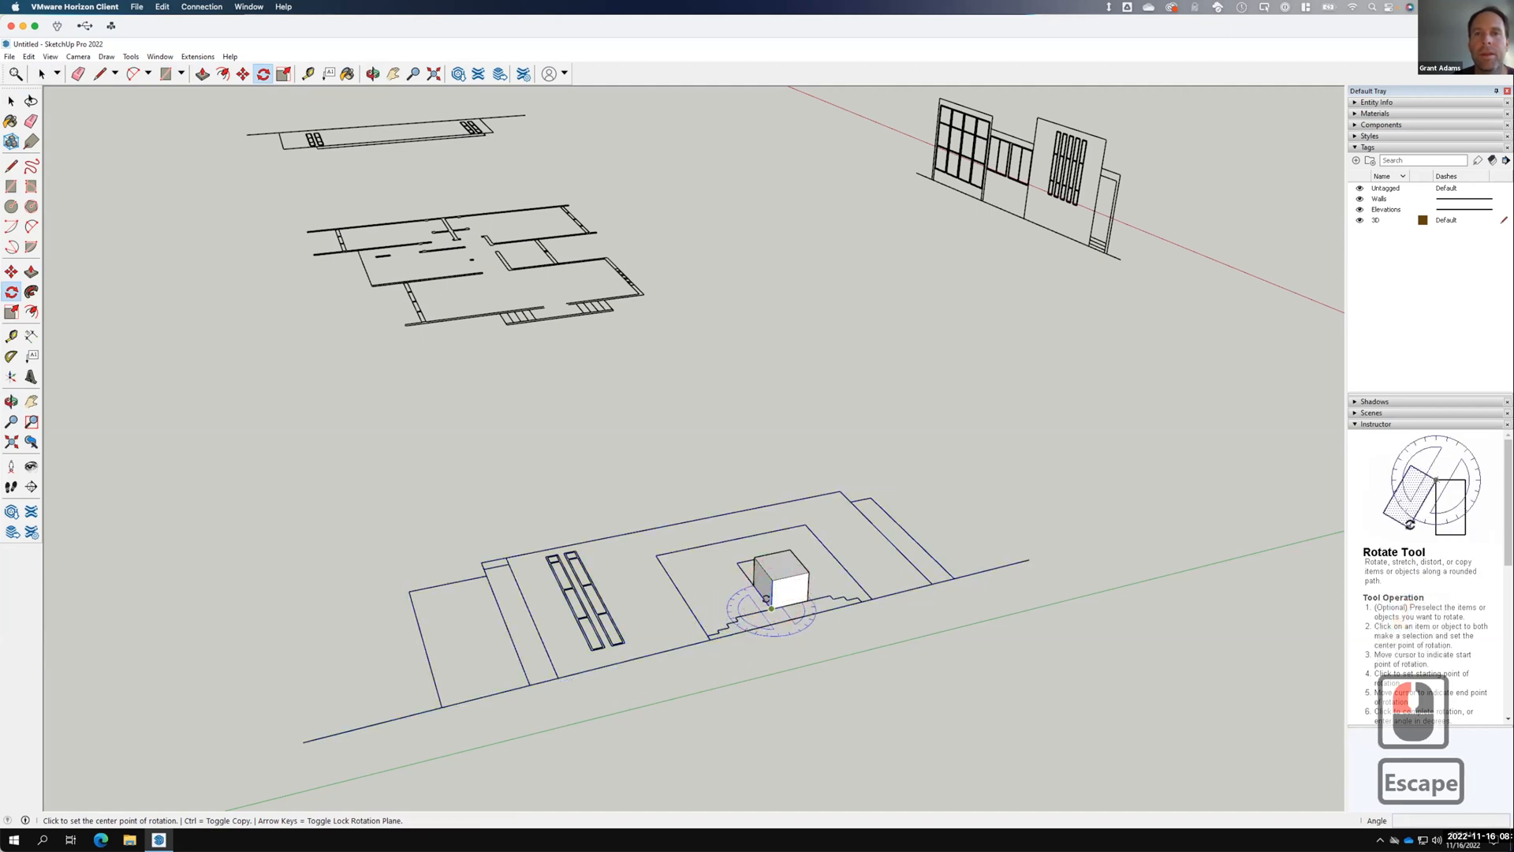
pyautogui.click(759, 596)
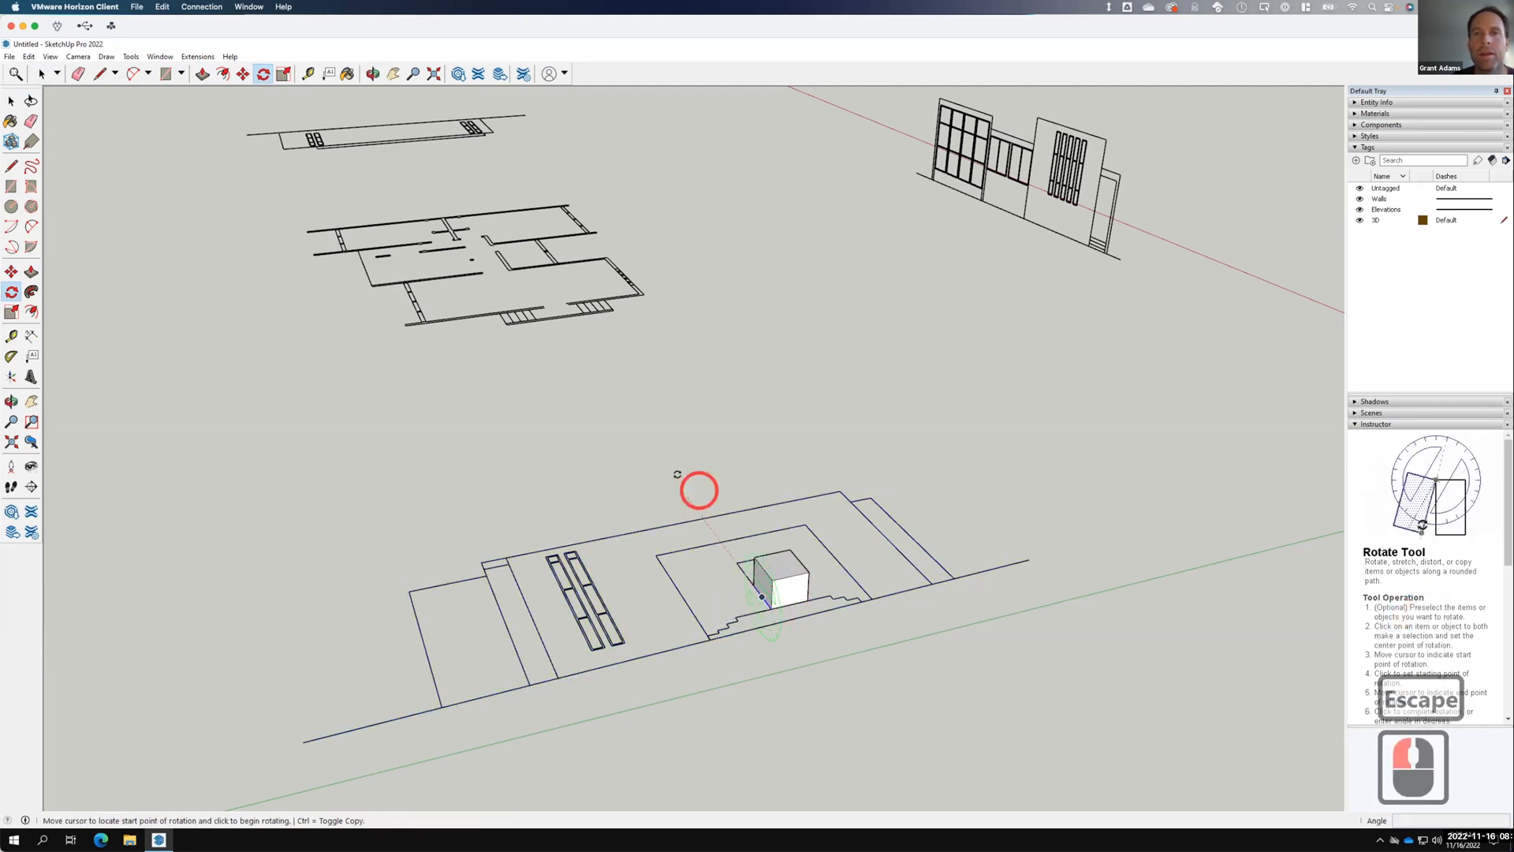
pyautogui.click(675, 481)
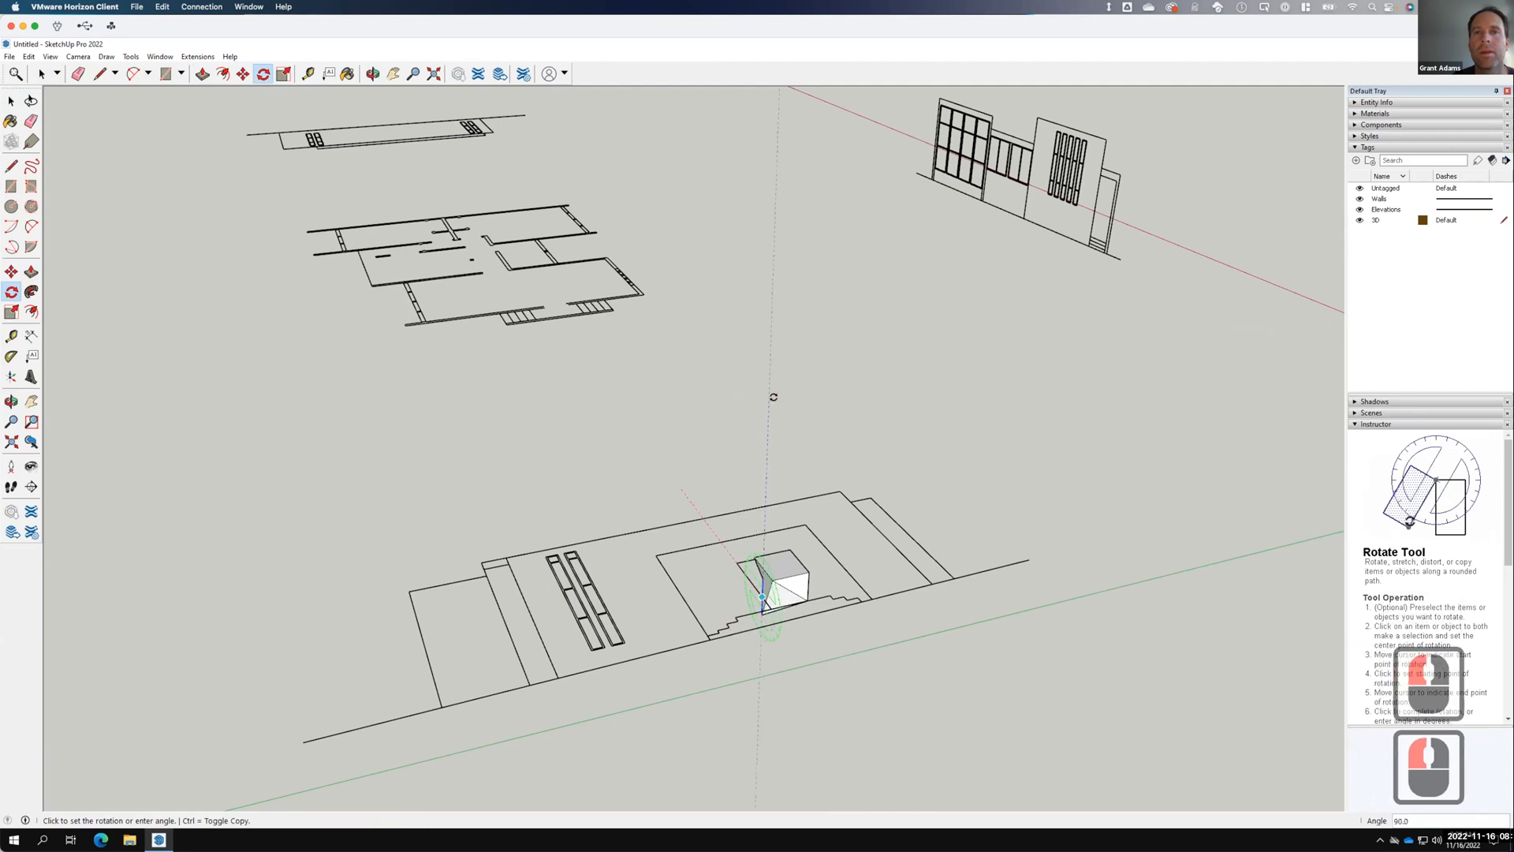
pyautogui.press('Escape')
pyautogui.press('Escape')
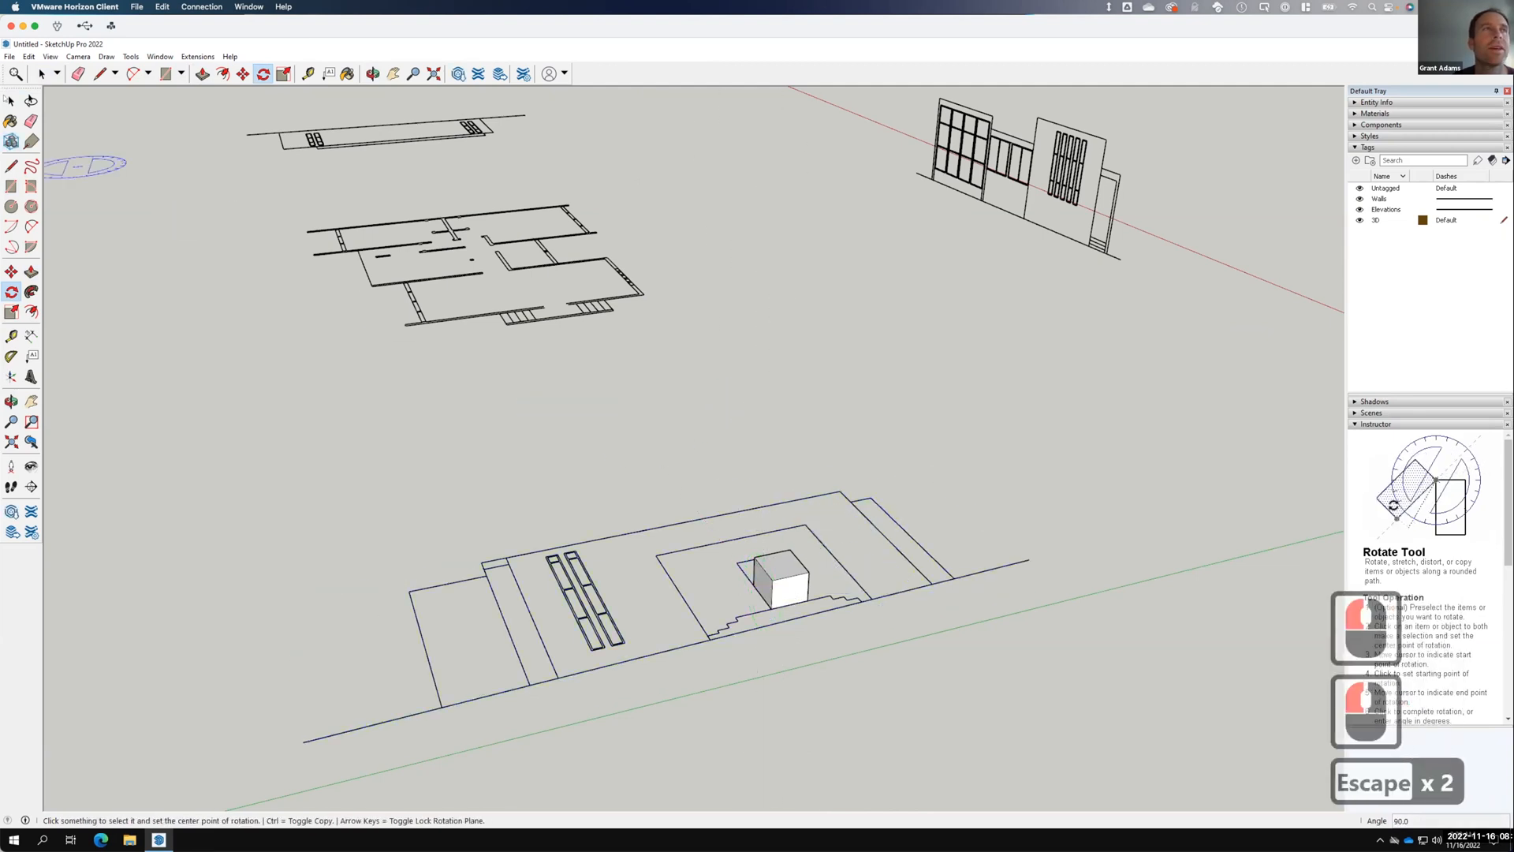
pyautogui.press('space')
pyautogui.click(889, 605)
# Select the lower elevation and rotate it 90° upright about the box.
pyautogui.click(676, 504)
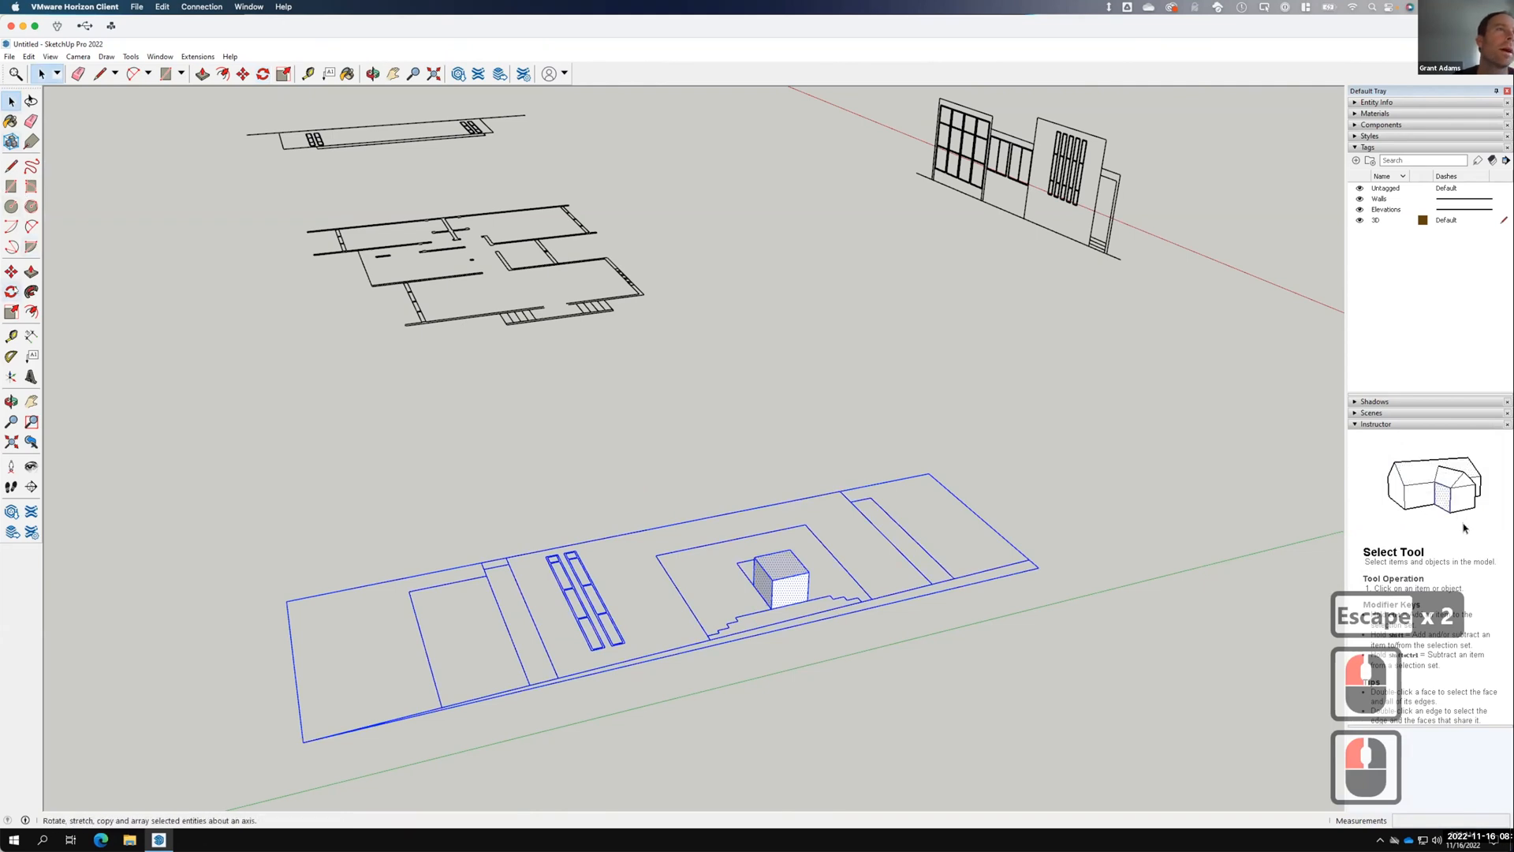
pyautogui.click(11, 291)
pyautogui.press('F15')
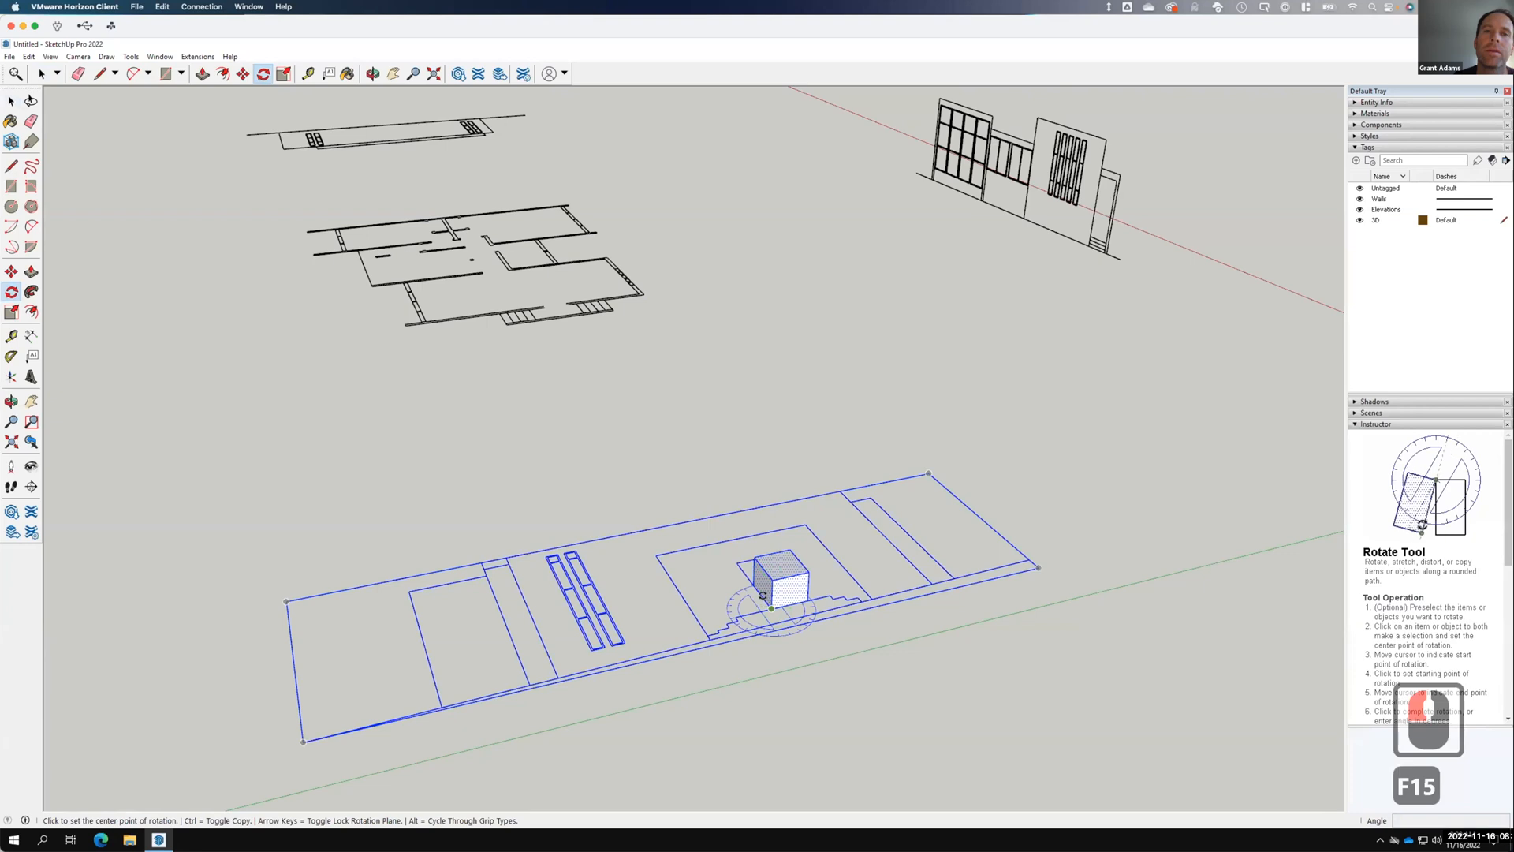
pyautogui.moveTo(757, 593); pyautogui.dragTo(674, 473)
pyautogui.moveTo(702, 399); pyautogui.dragTo(767, 282)
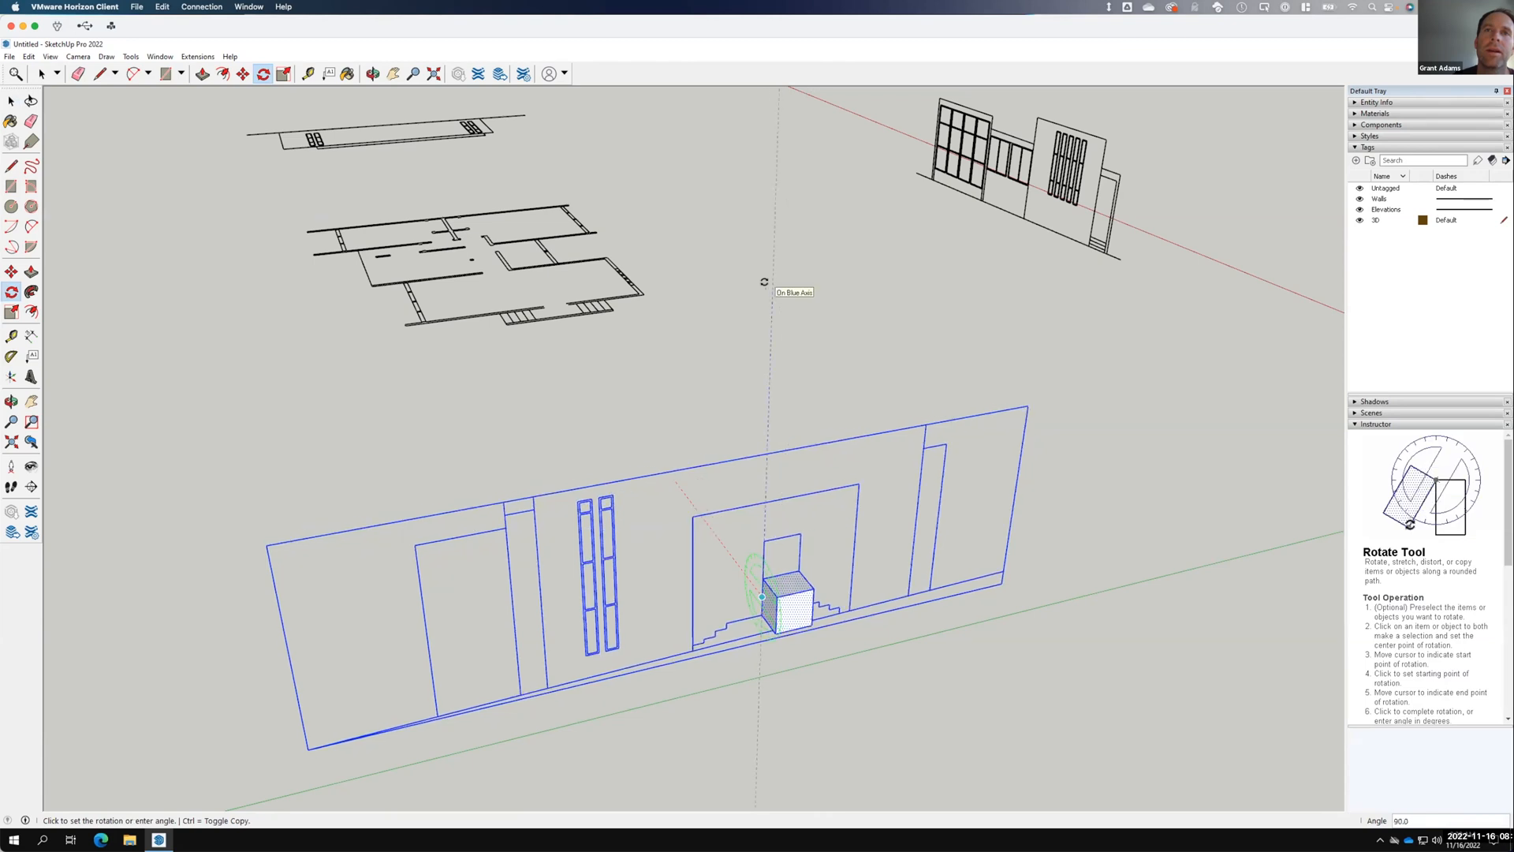
pyautogui.click(764, 281)
pyautogui.scroll(-4, 788, 296)
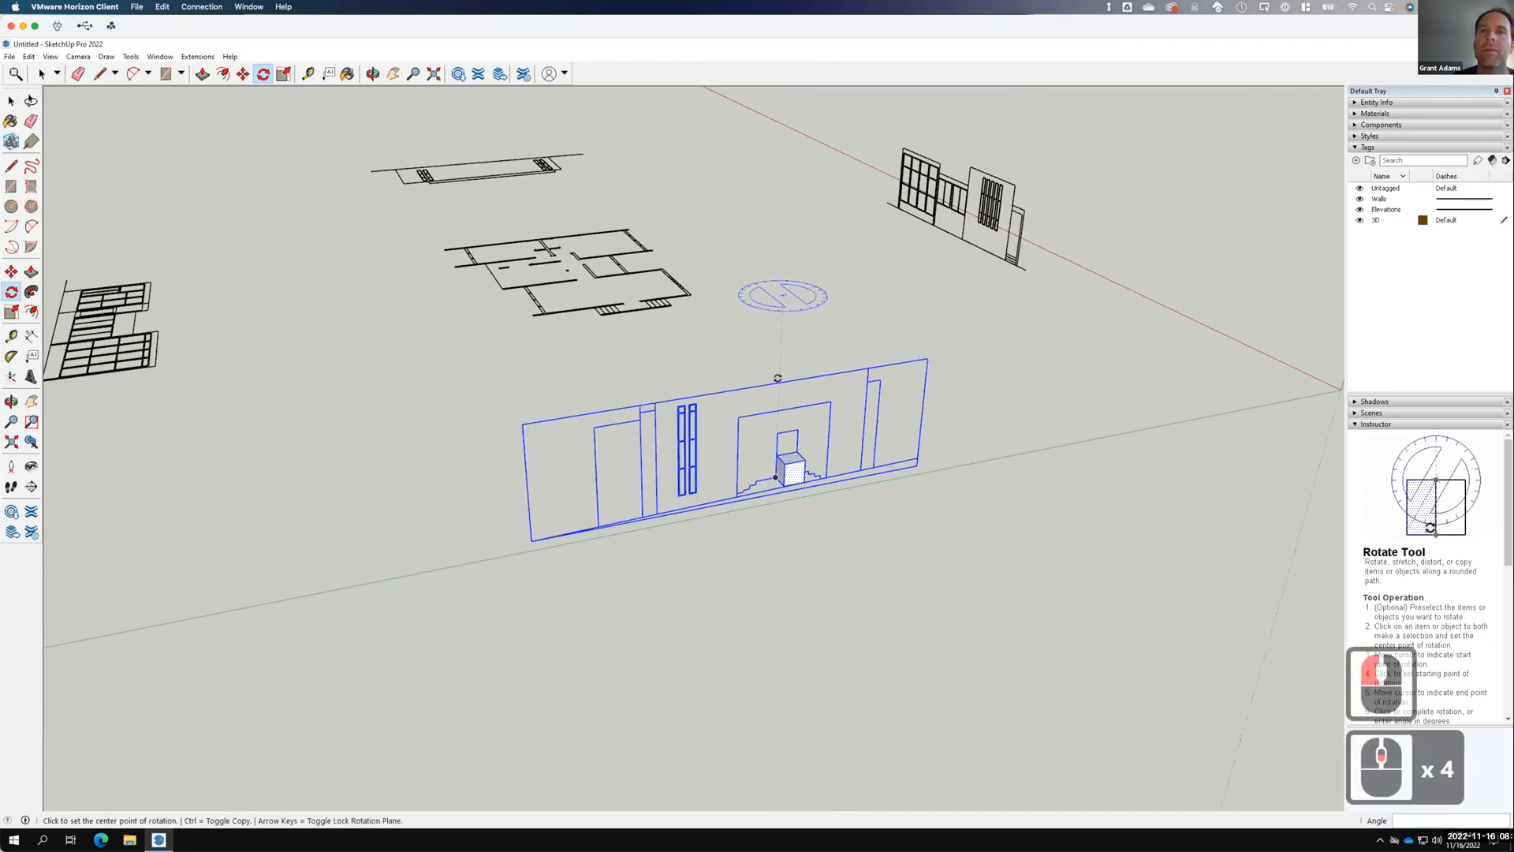
pyautogui.scroll(4, 755, 483)
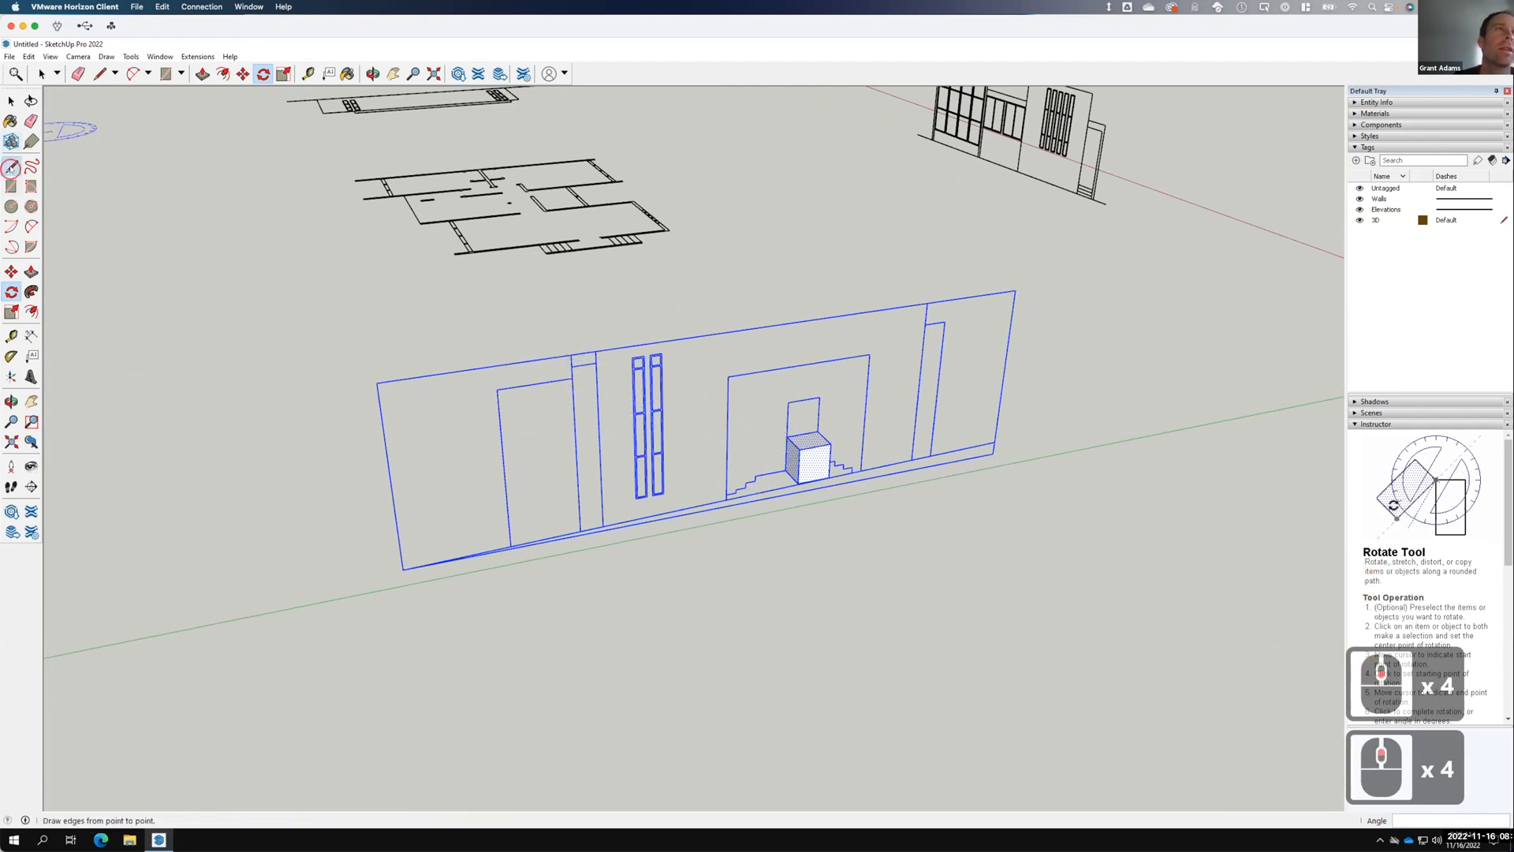
# Draw a reference line from the floor plan to the box's midpoint.
pyautogui.click(11, 166)
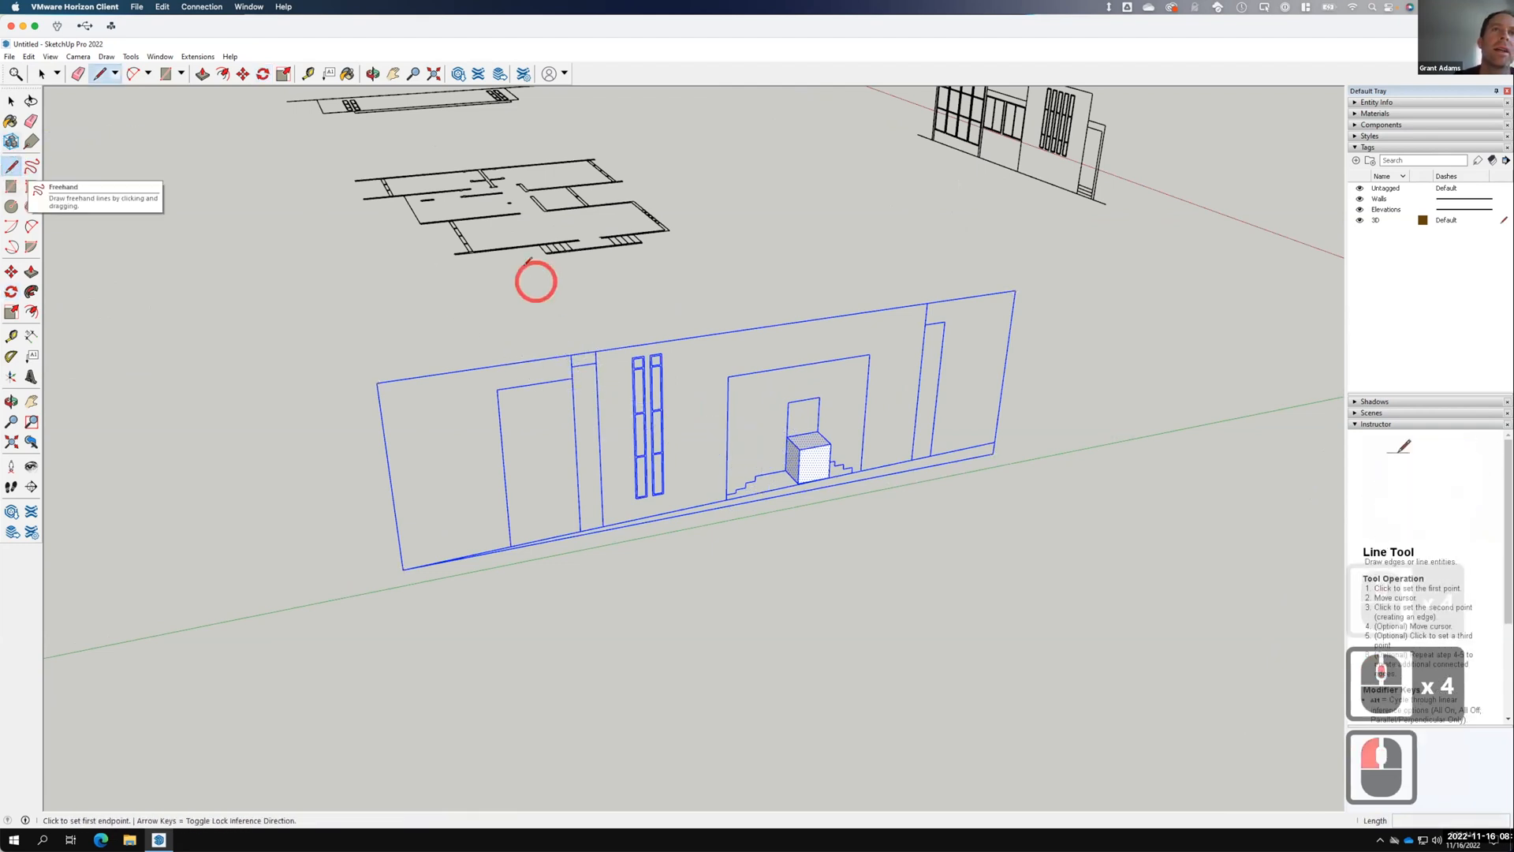
pyautogui.click(581, 241)
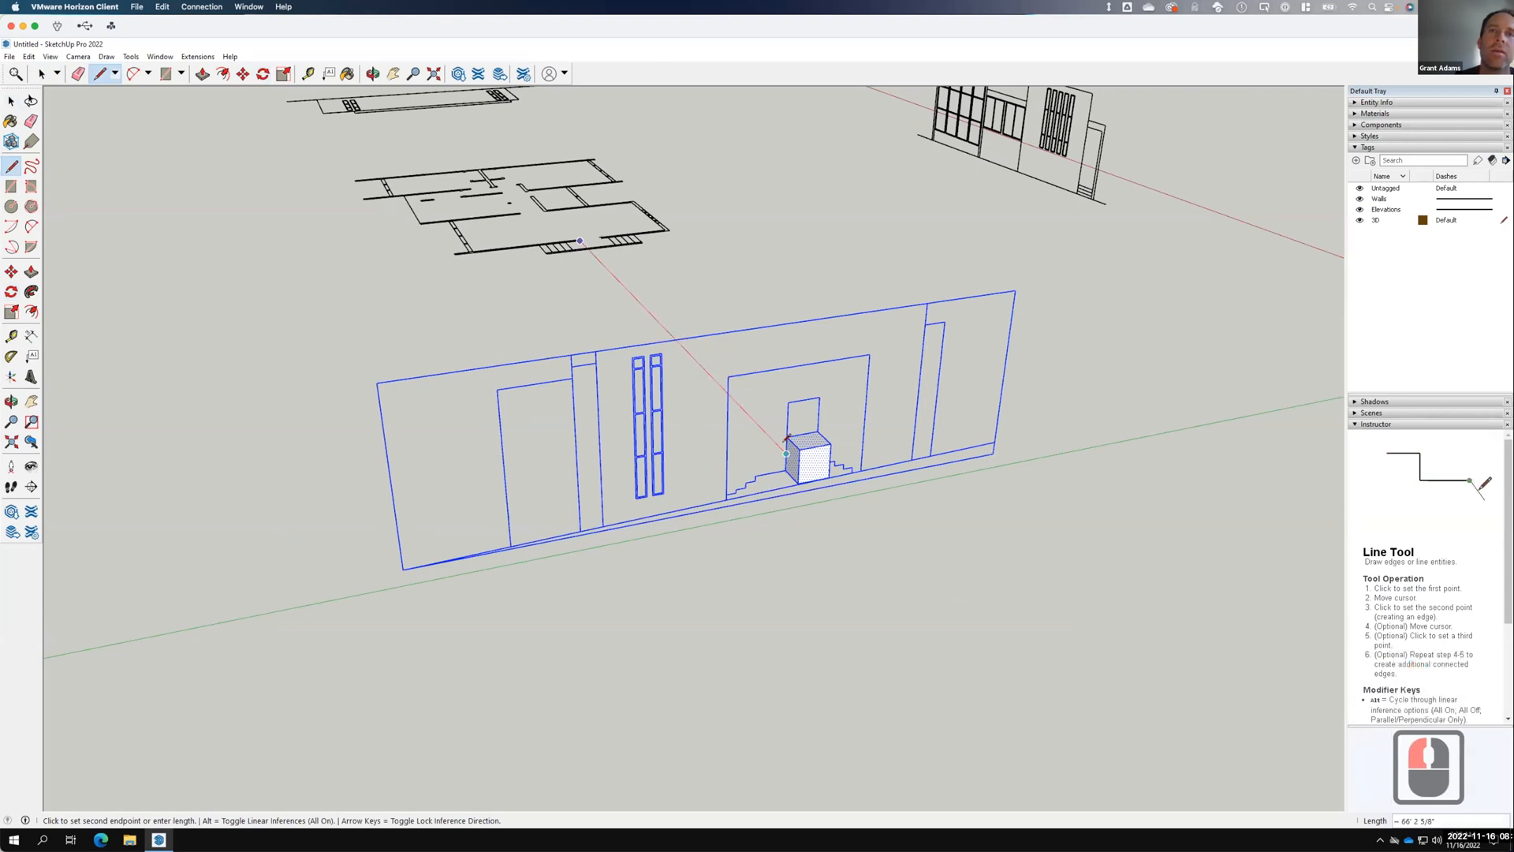
pyautogui.click(786, 453)
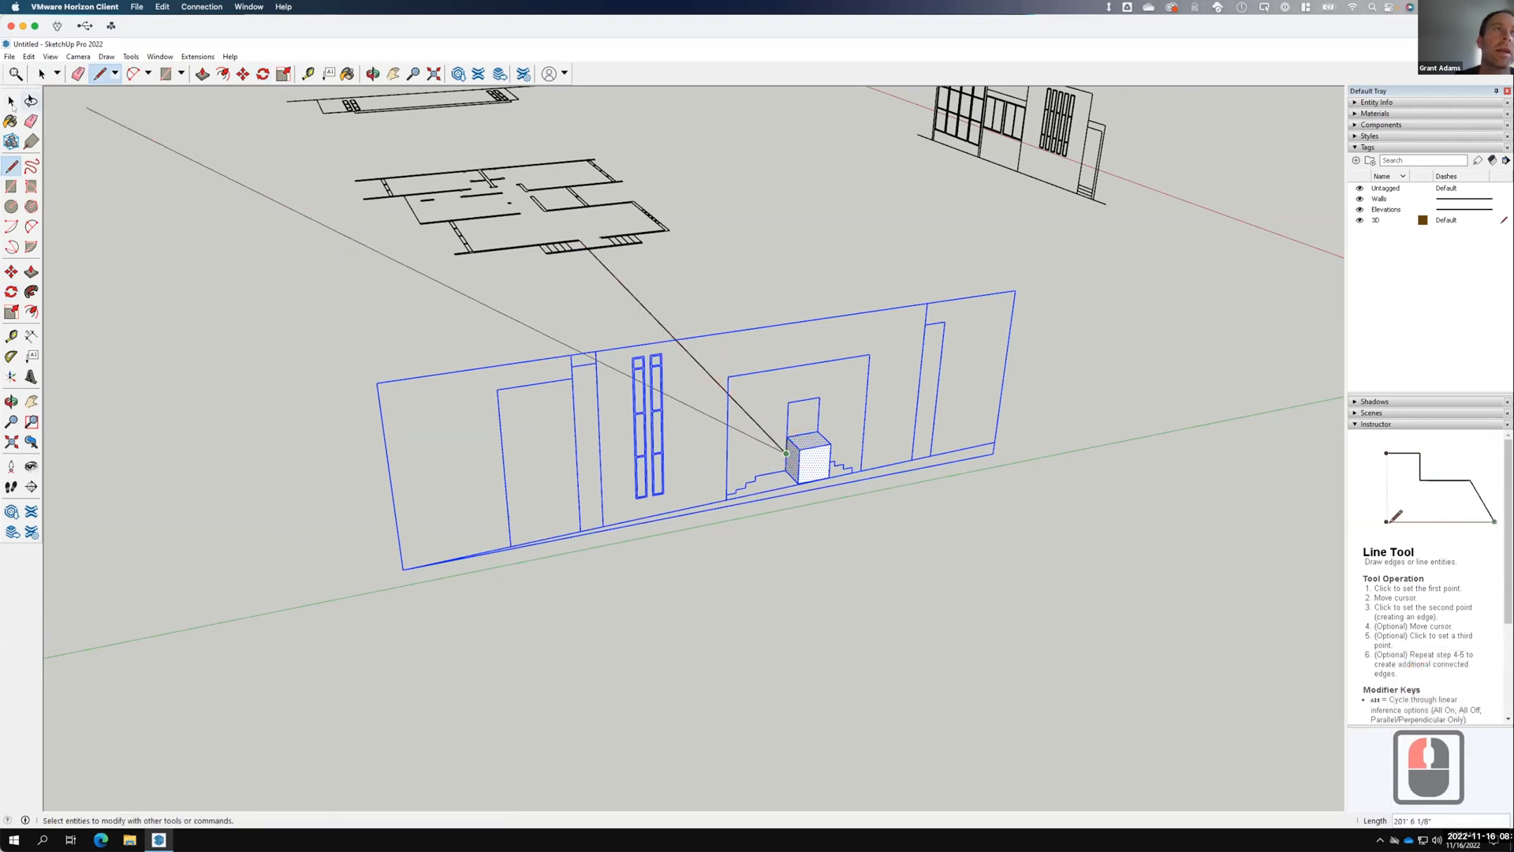
pyautogui.click(11, 101)
# Select the upright elevation wall and start a move, then cancel it.
pyautogui.click(888, 411)
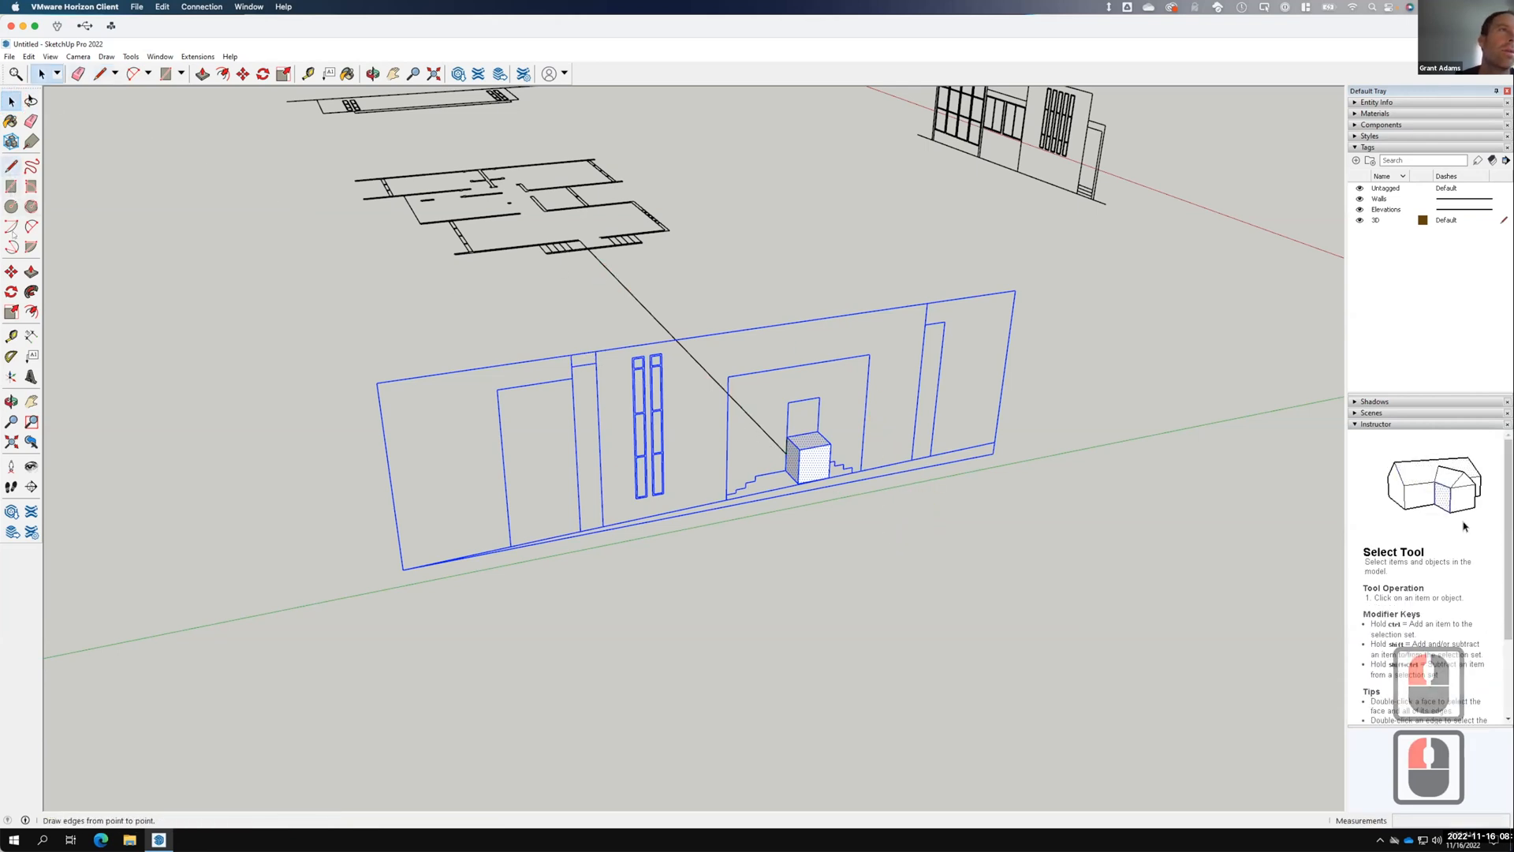
pyautogui.click(11, 272)
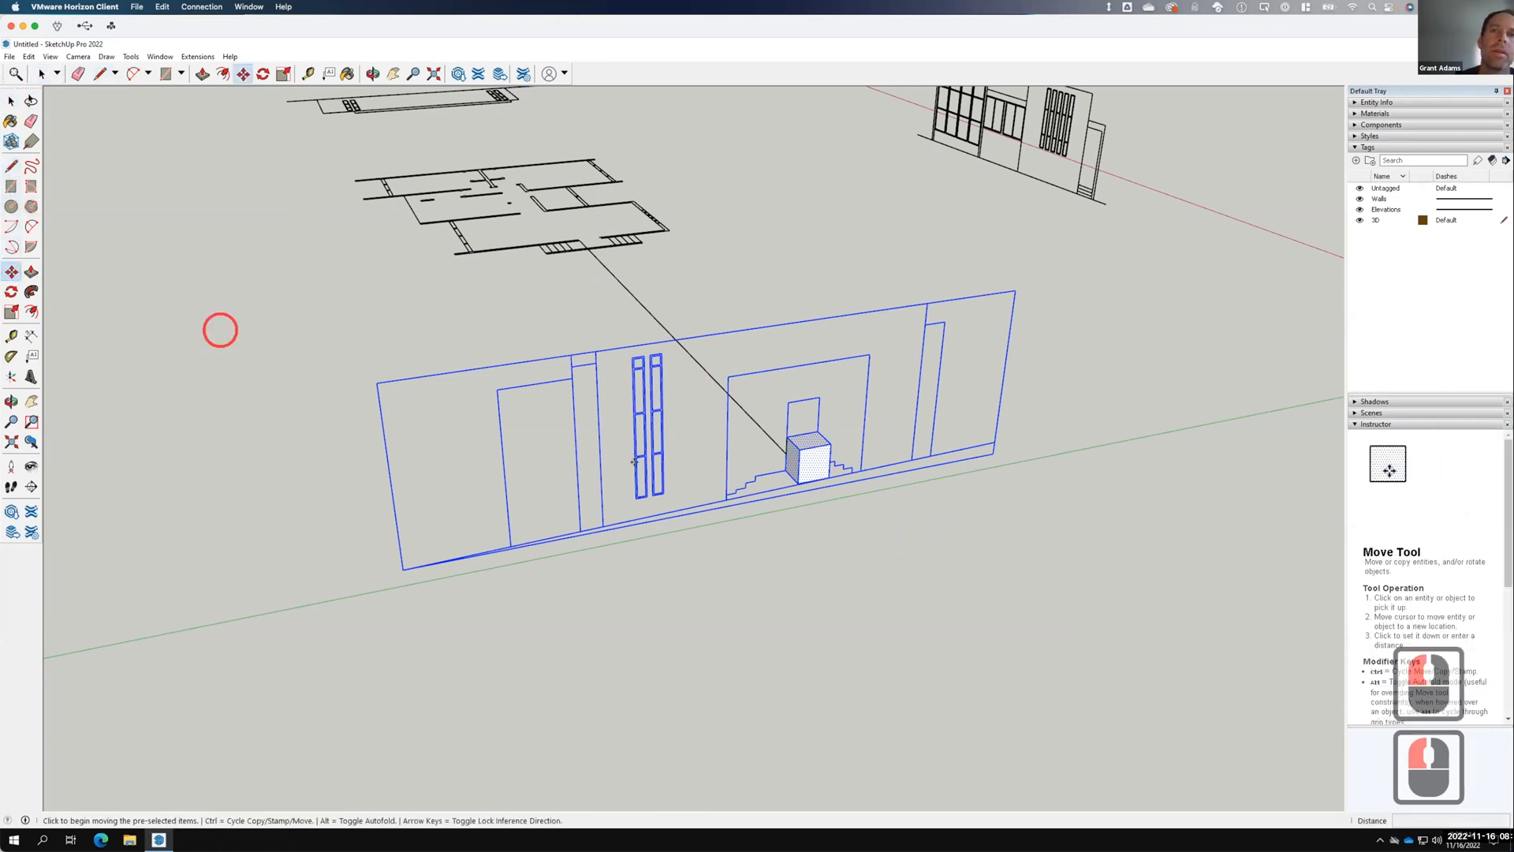
pyautogui.click(776, 466)
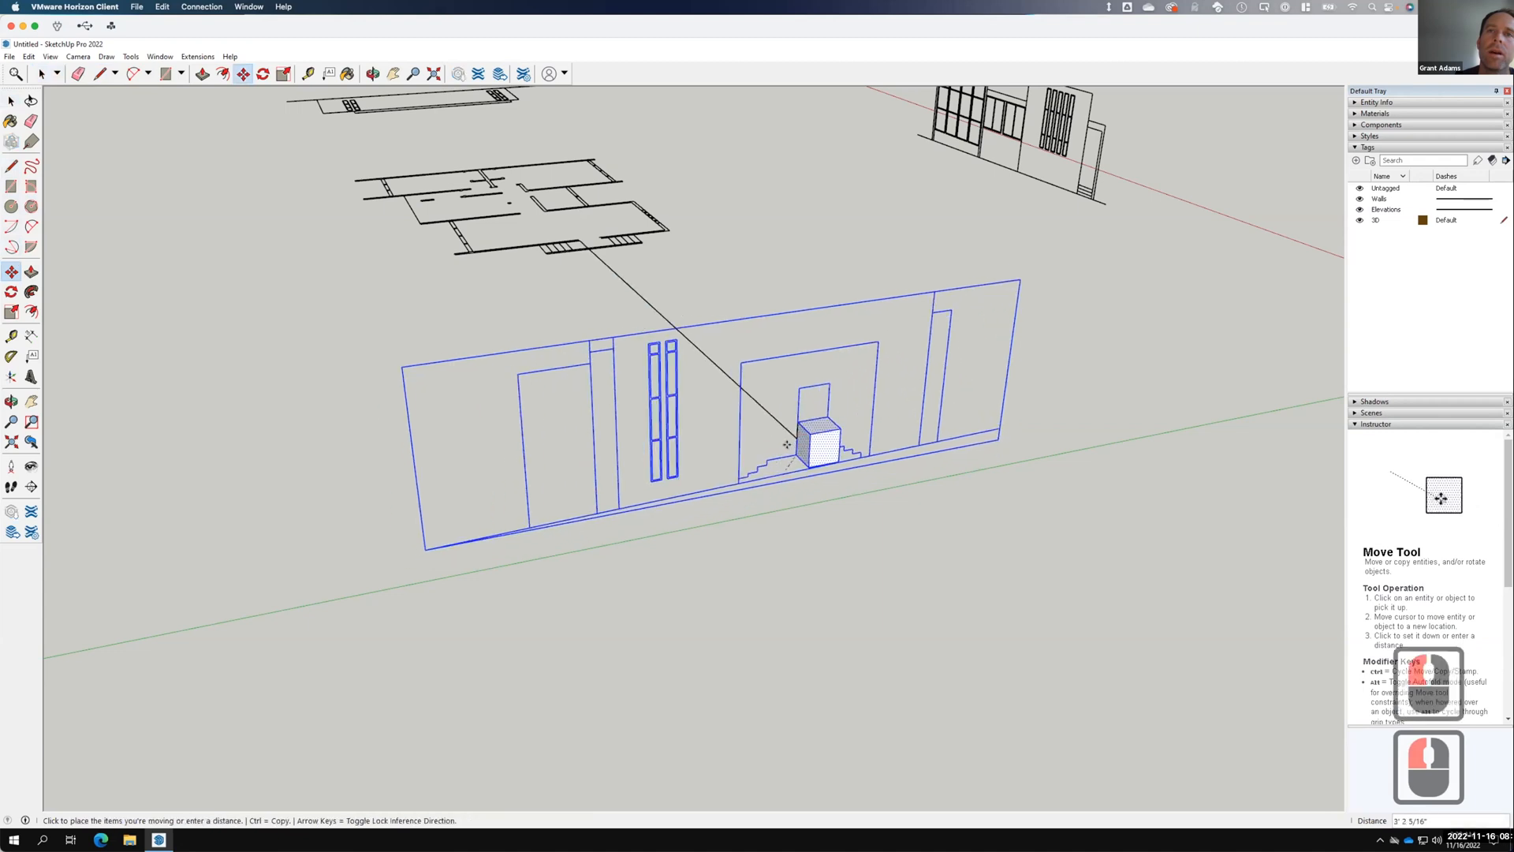
pyautogui.press('Escape')
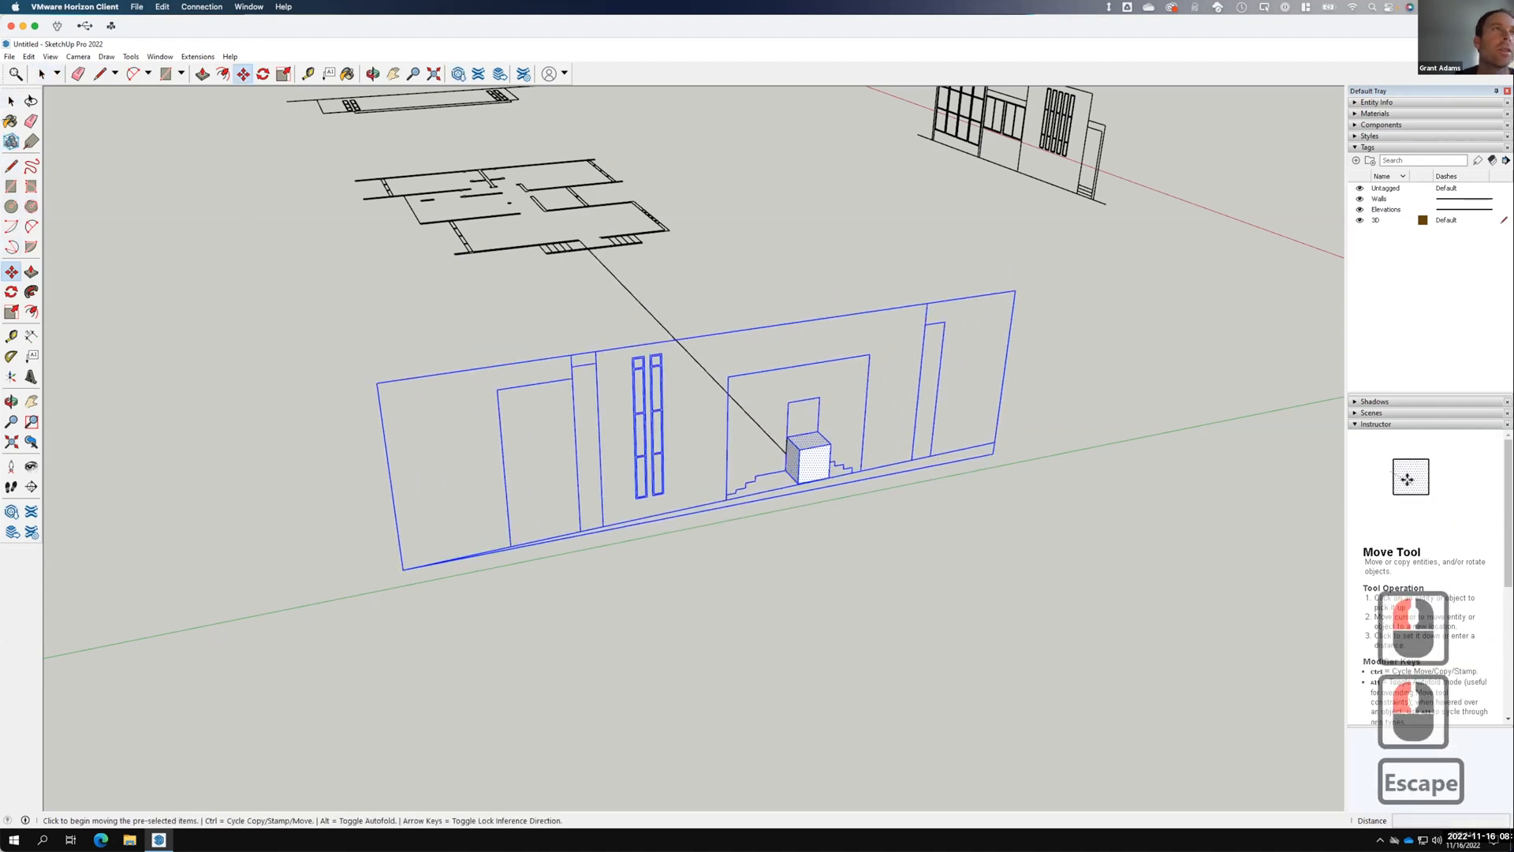
pyautogui.click(11, 101)
pyautogui.click(906, 528)
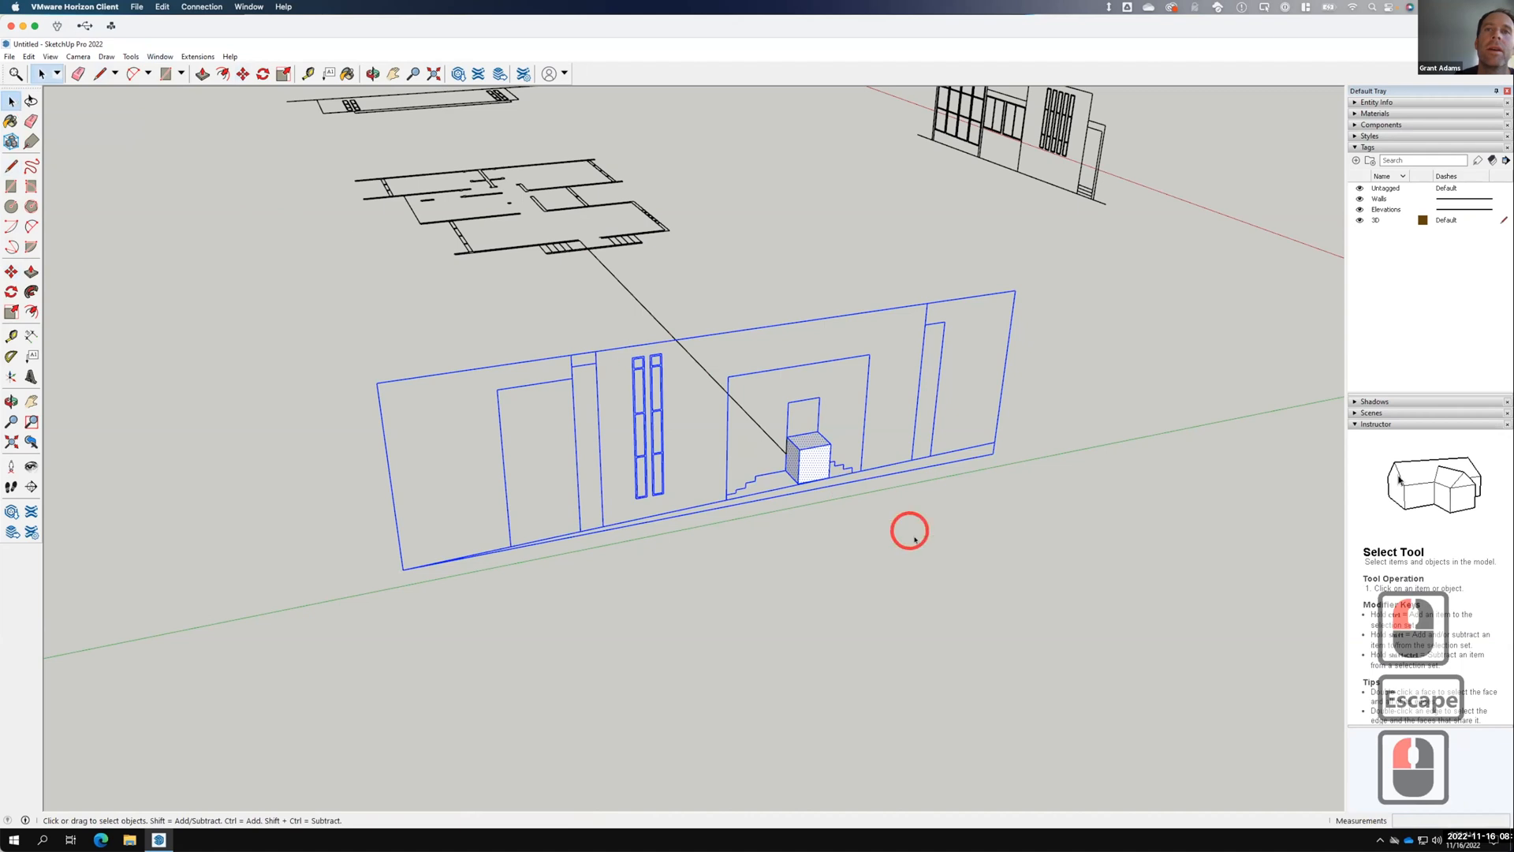
# Move the elevation wall group into place beside the box, then select the box.
pyautogui.click(831, 314)
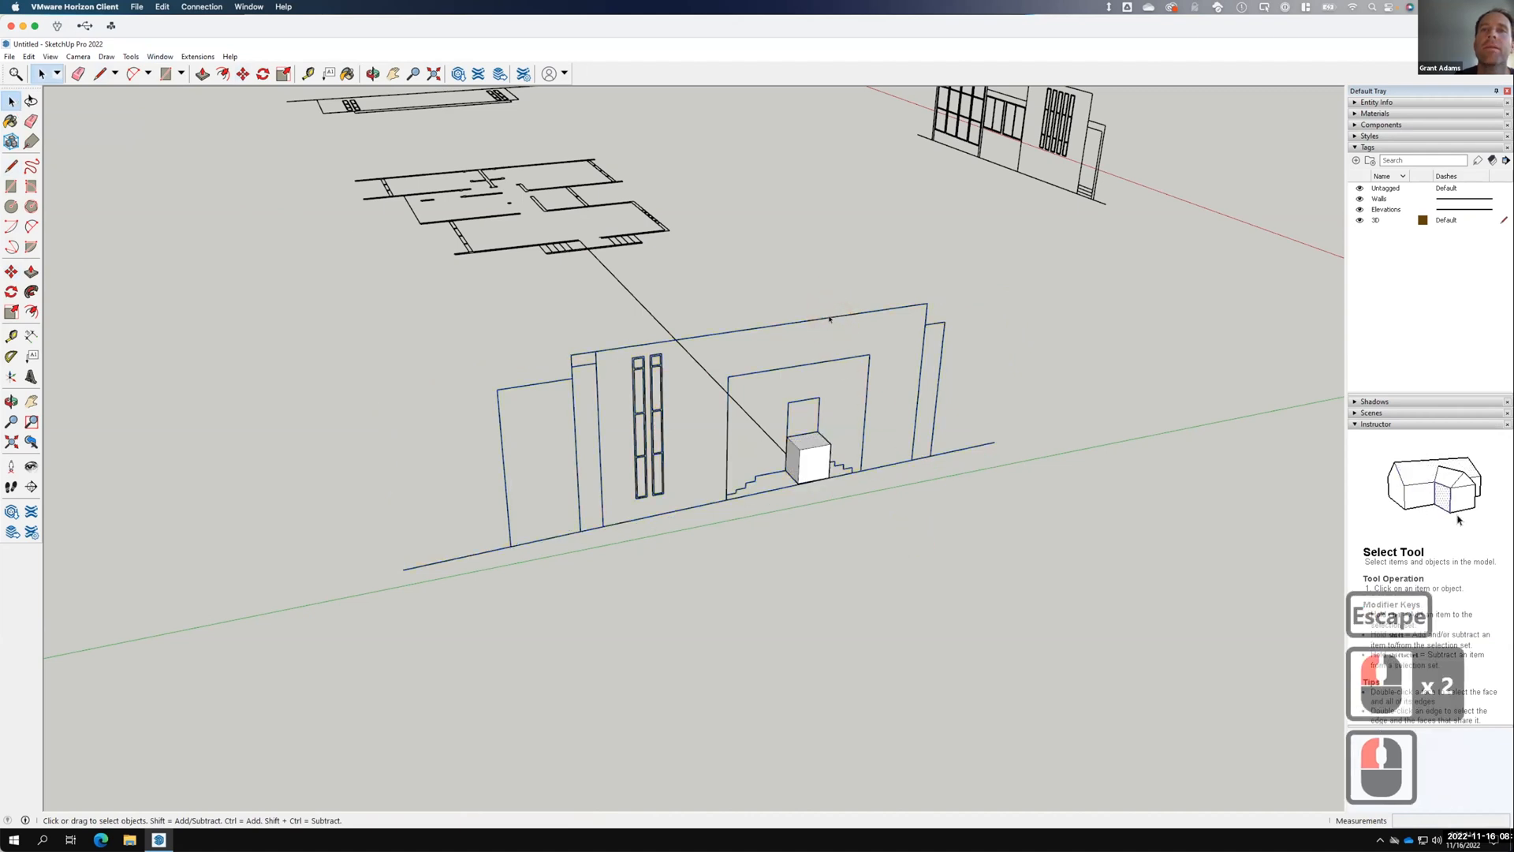
pyautogui.click(828, 319)
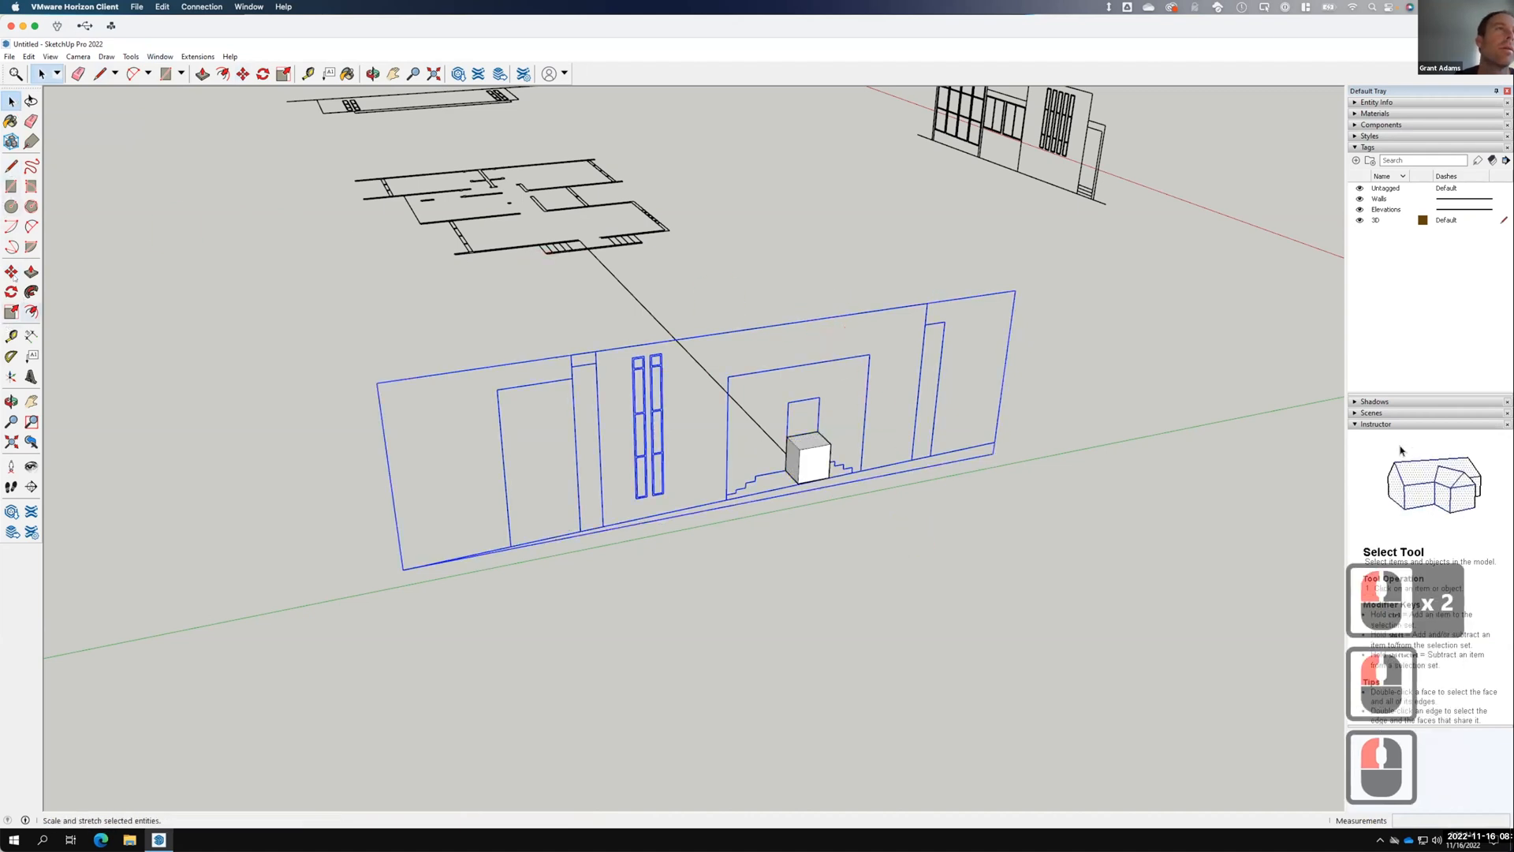
pyautogui.click(762, 465)
pyautogui.press('m')
pyautogui.click(788, 460)
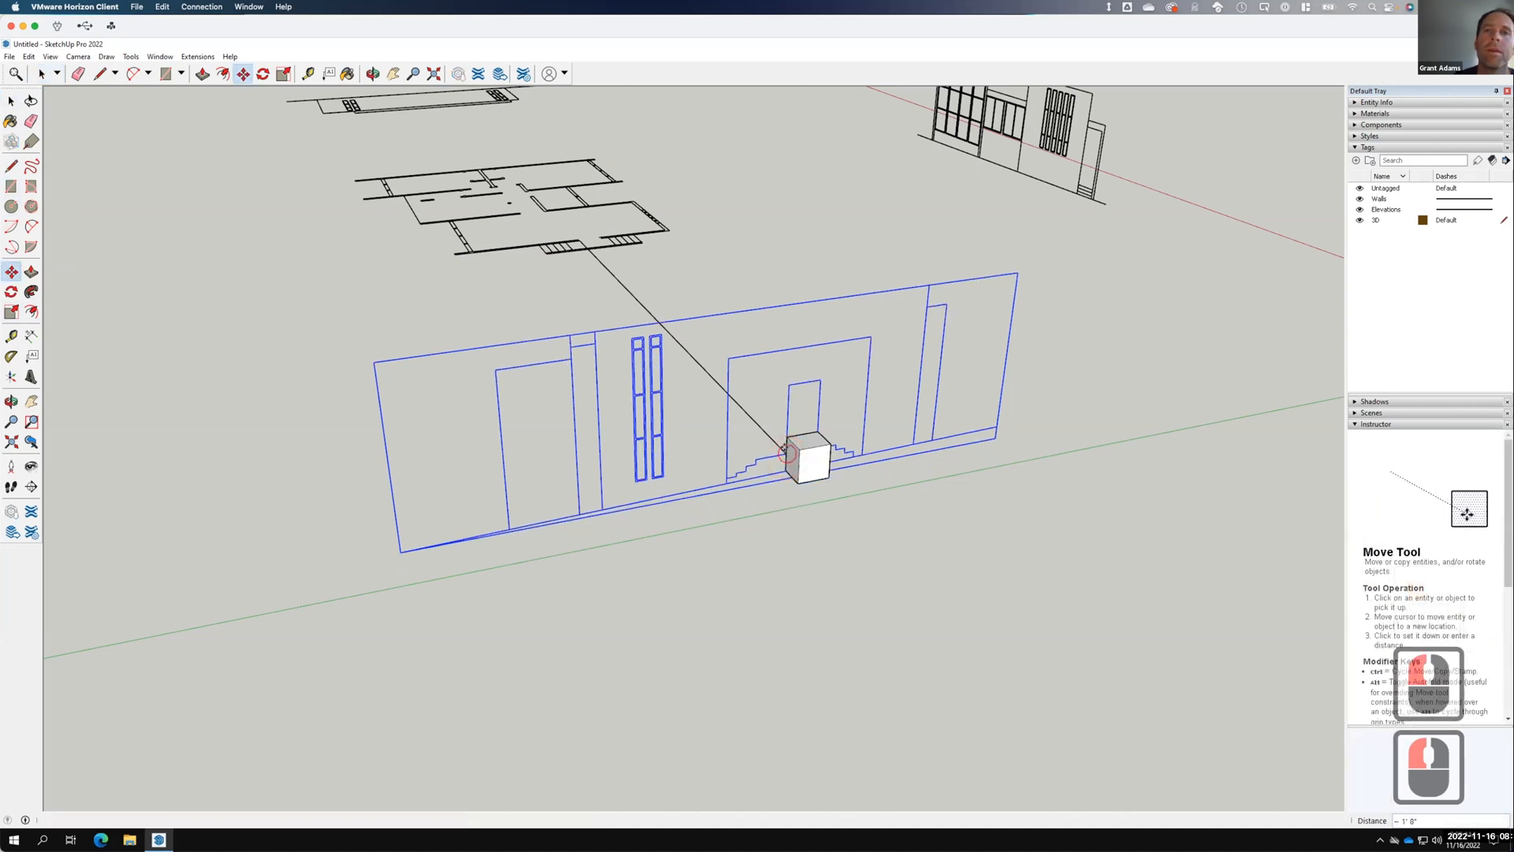
pyautogui.click(836, 457)
pyautogui.press('Escape')
pyautogui.press('space')
pyautogui.click(782, 446)
pyautogui.moveTo(760, 397); pyautogui.dragTo(923, 565)
pyautogui.rightClick(812, 468)
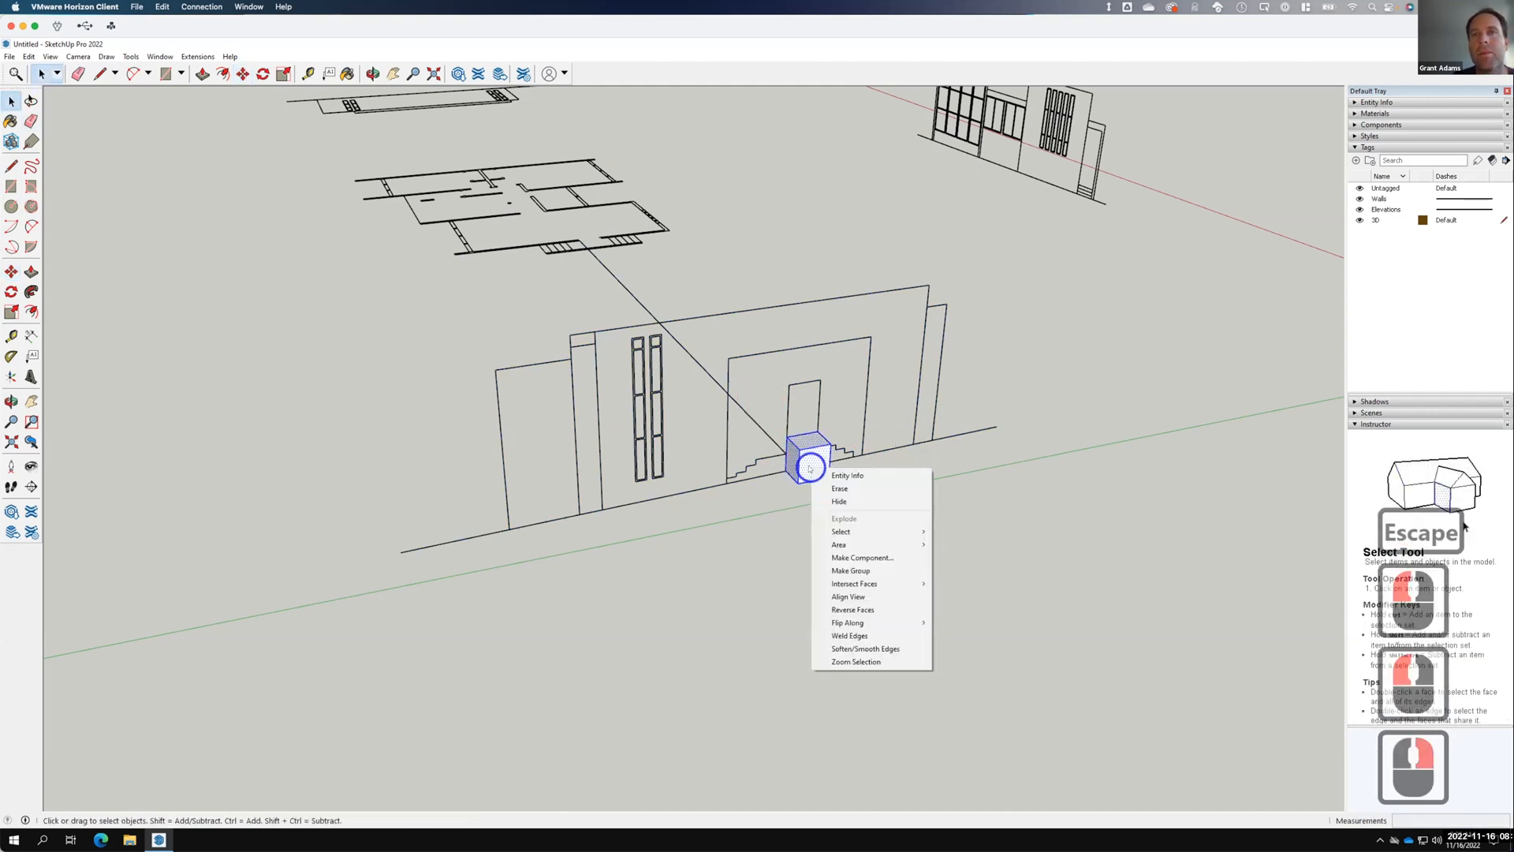
# Erase the old reference box and orbit toward the flat front elevation.
pyautogui.click(845, 489)
pyautogui.scroll(-6, 832, 441)
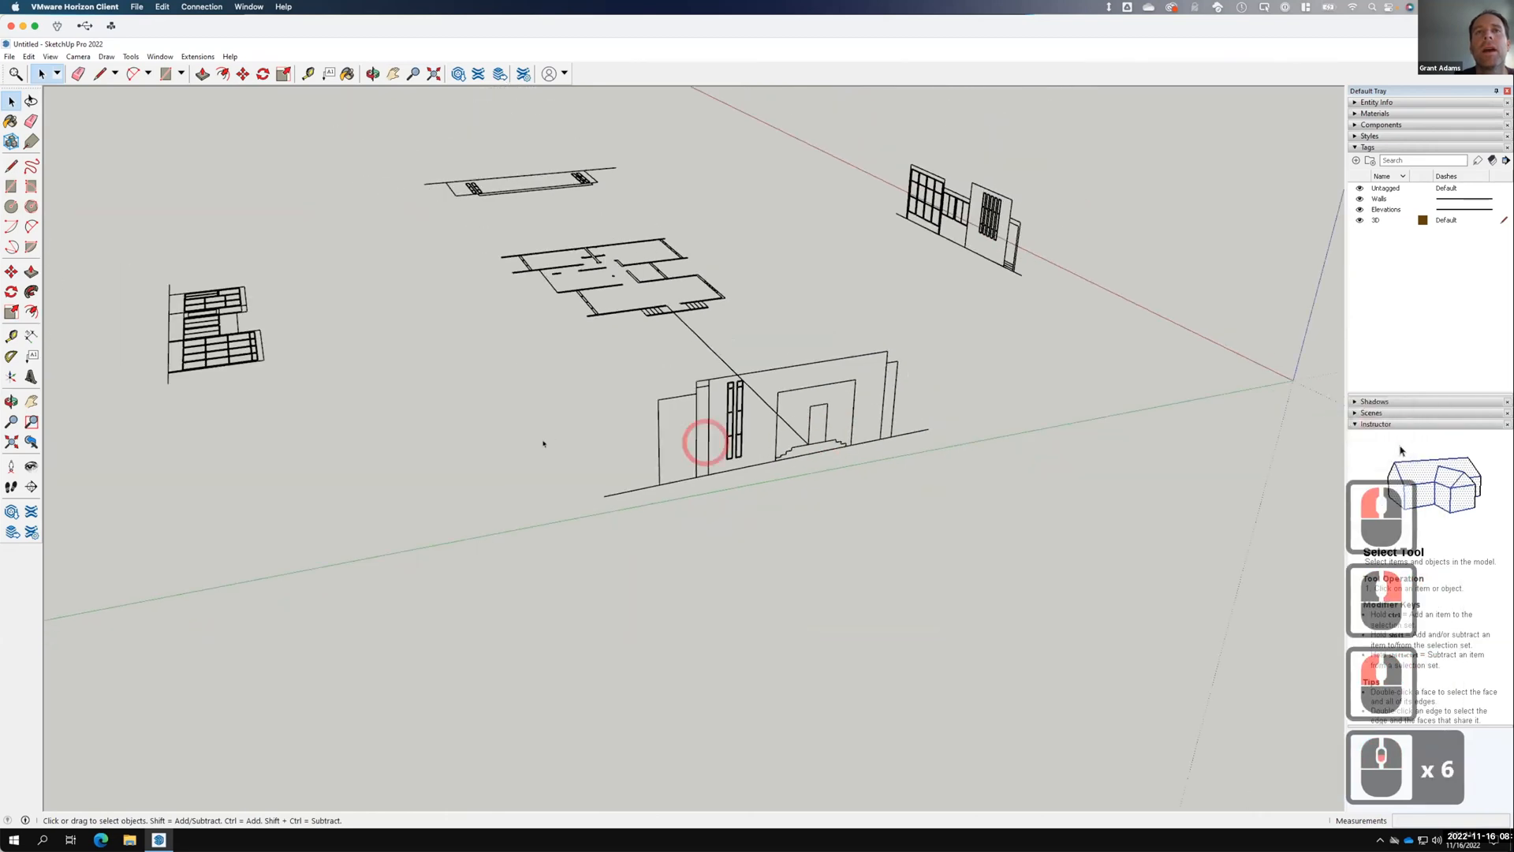
pyautogui.rightClick(546, 447)
pyautogui.click(642, 541)
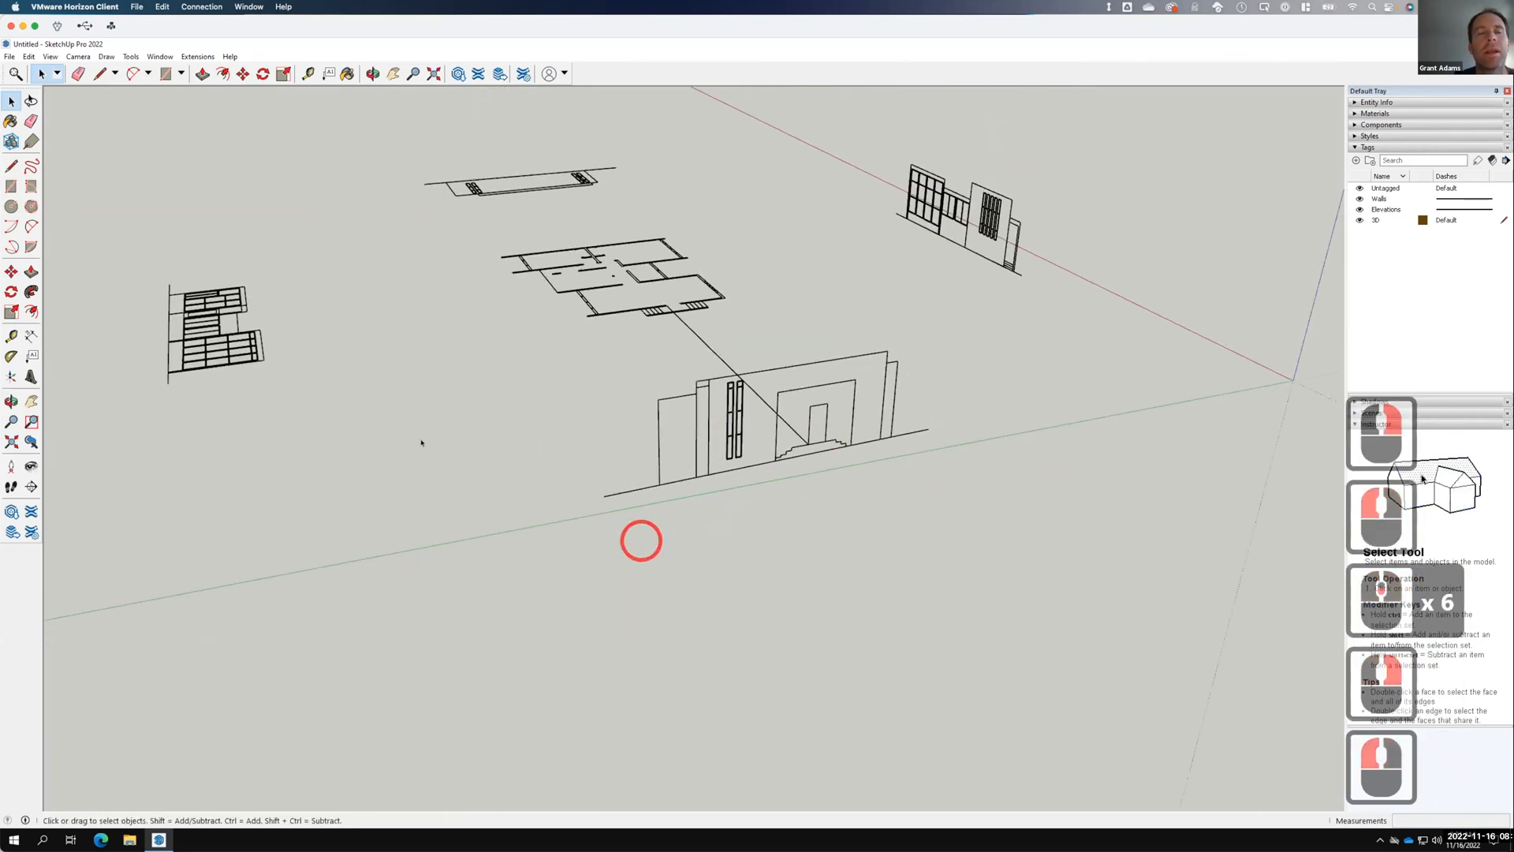
pyautogui.moveTo(415, 417); pyautogui.dragTo(708, 481, button='middle')
pyautogui.scroll(6, 418, 539)
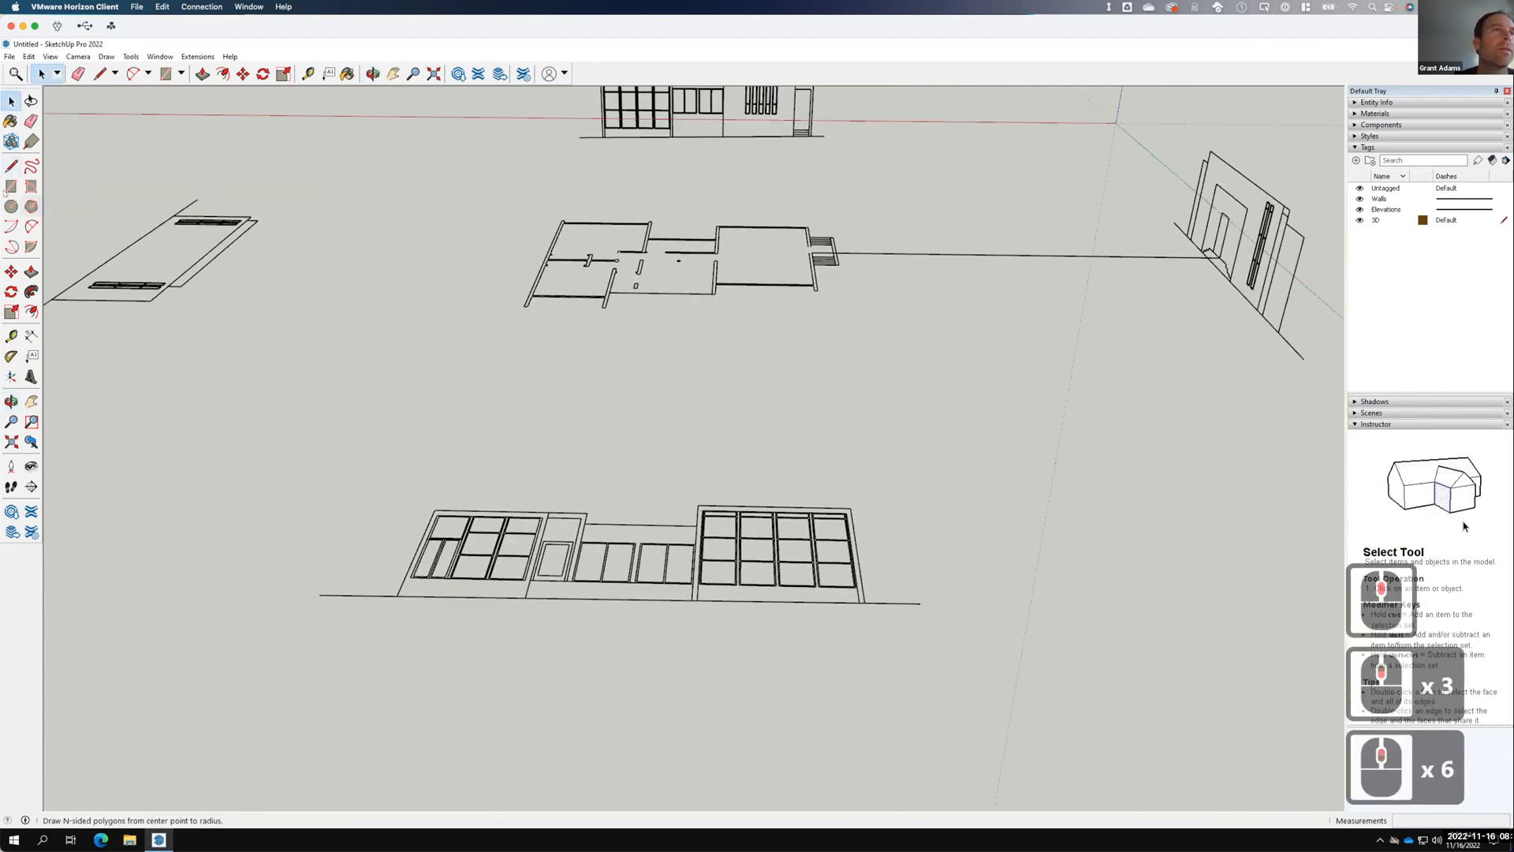
# Draw a rectangle on the doorway and push/pull it 3' 4 3/4" into a box.
pyautogui.click(11, 186)
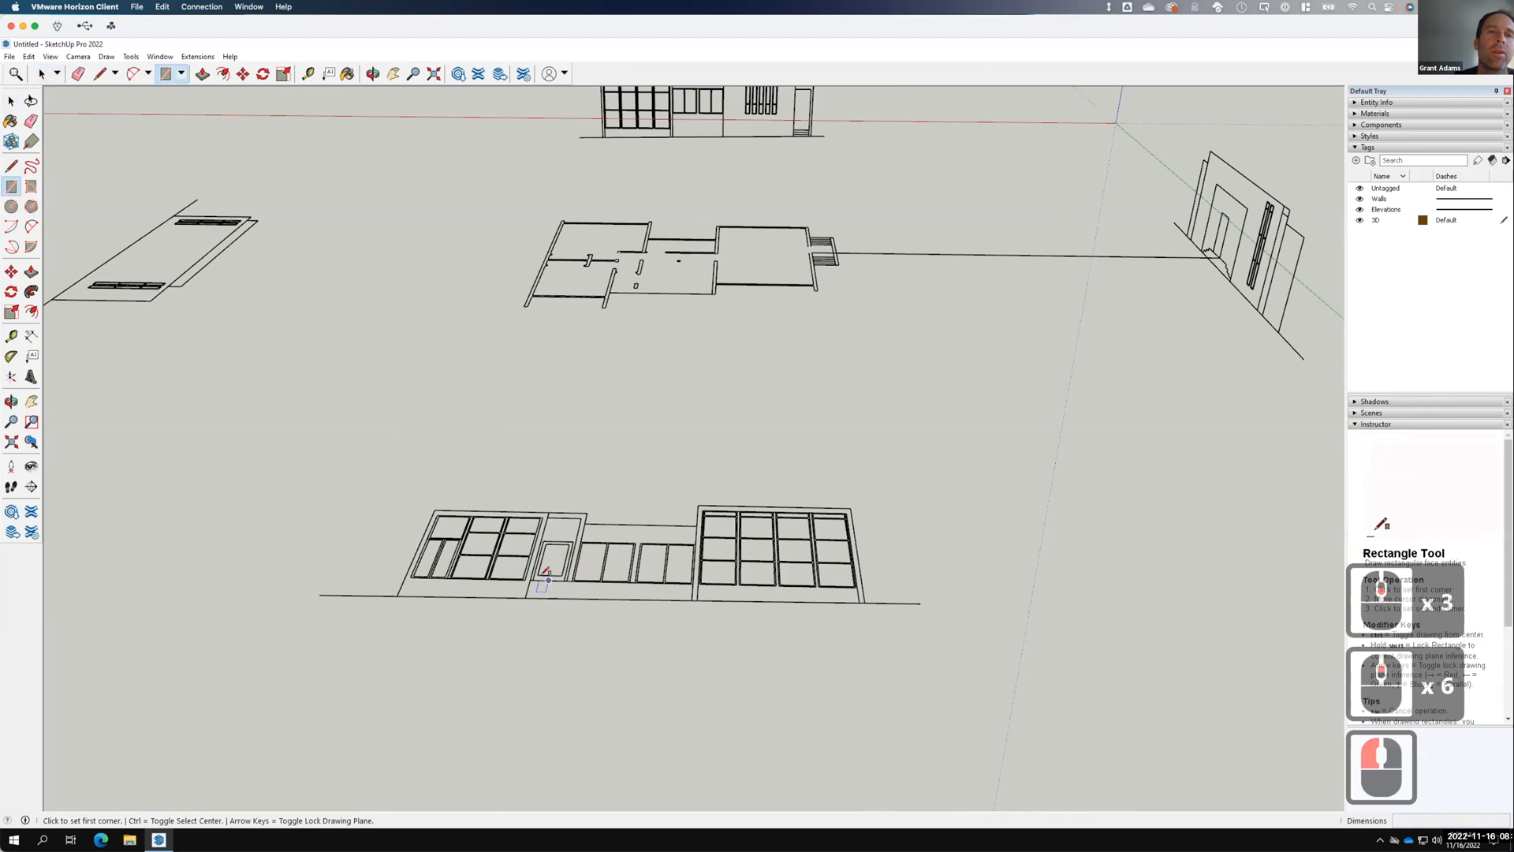
pyautogui.moveTo(531, 580); pyautogui.dragTo(568, 558)
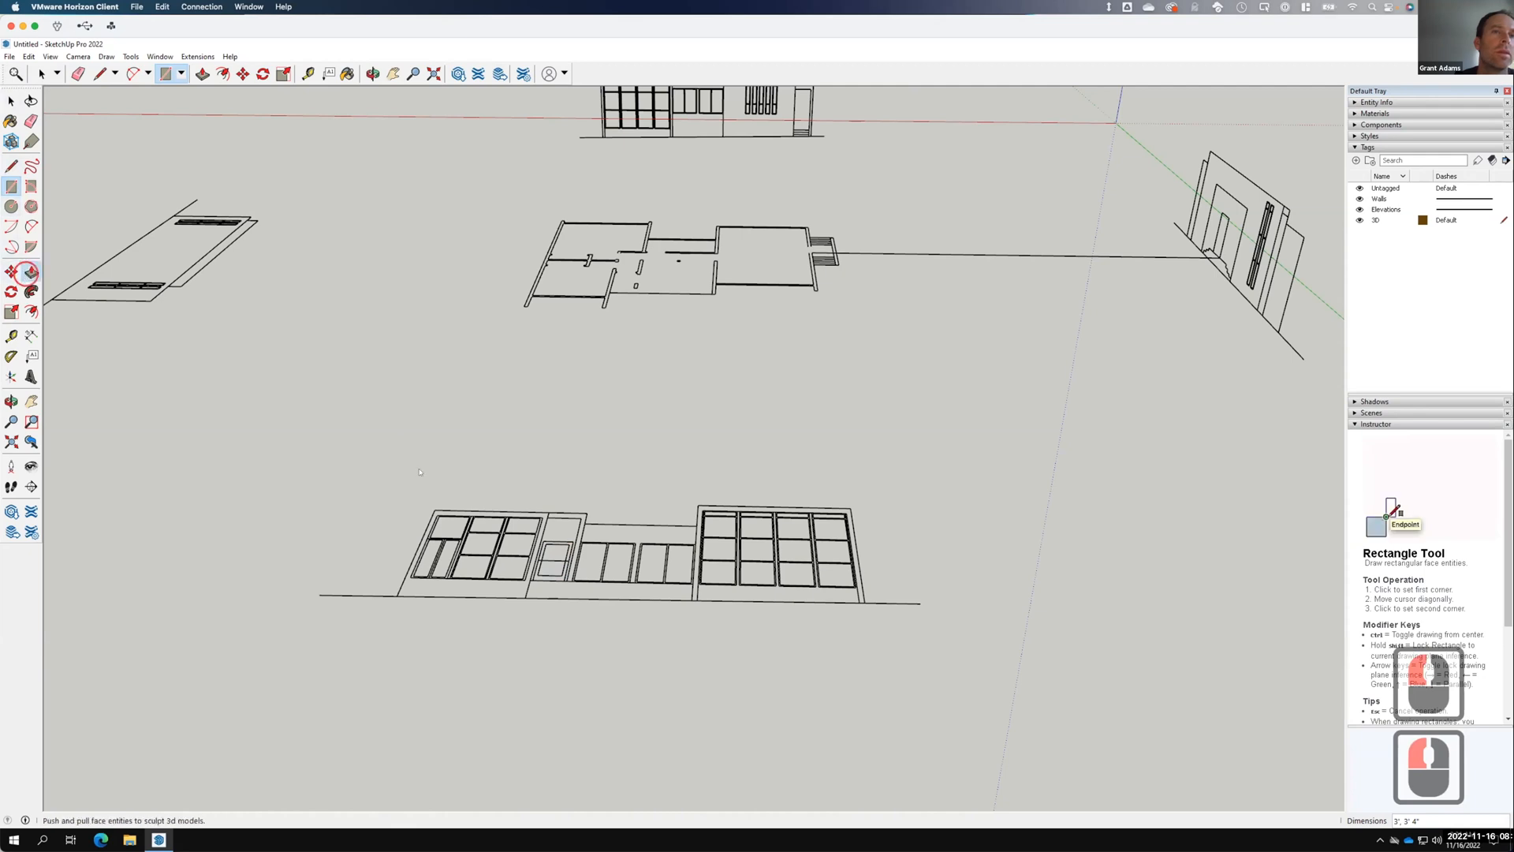
pyautogui.click(439, 514)
pyautogui.click(541, 564)
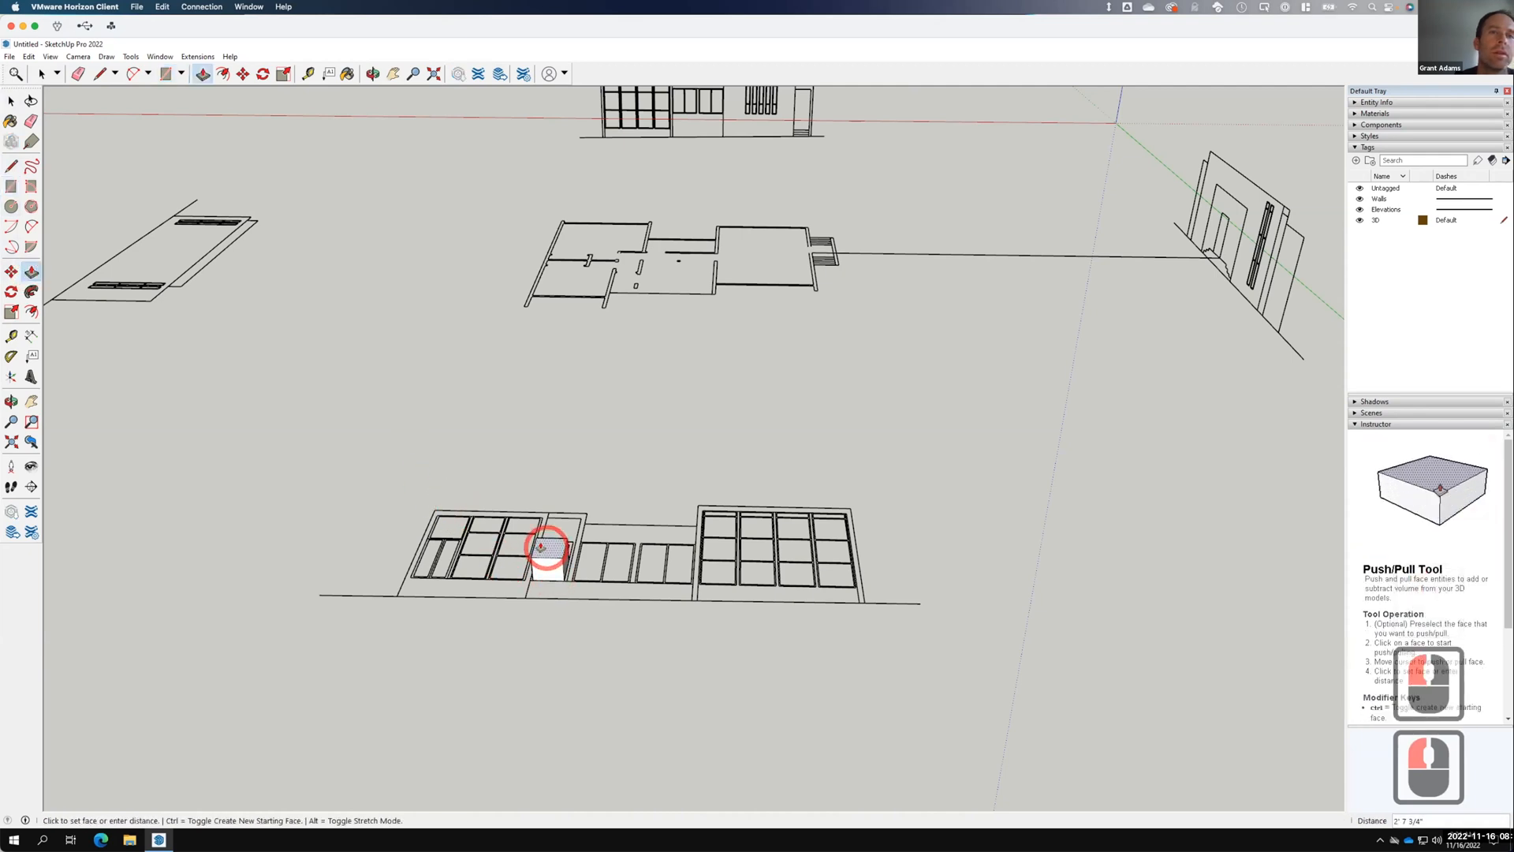
pyautogui.click(544, 541)
pyautogui.moveTo(777, 578); pyautogui.dragTo(600, 576, button='middle')
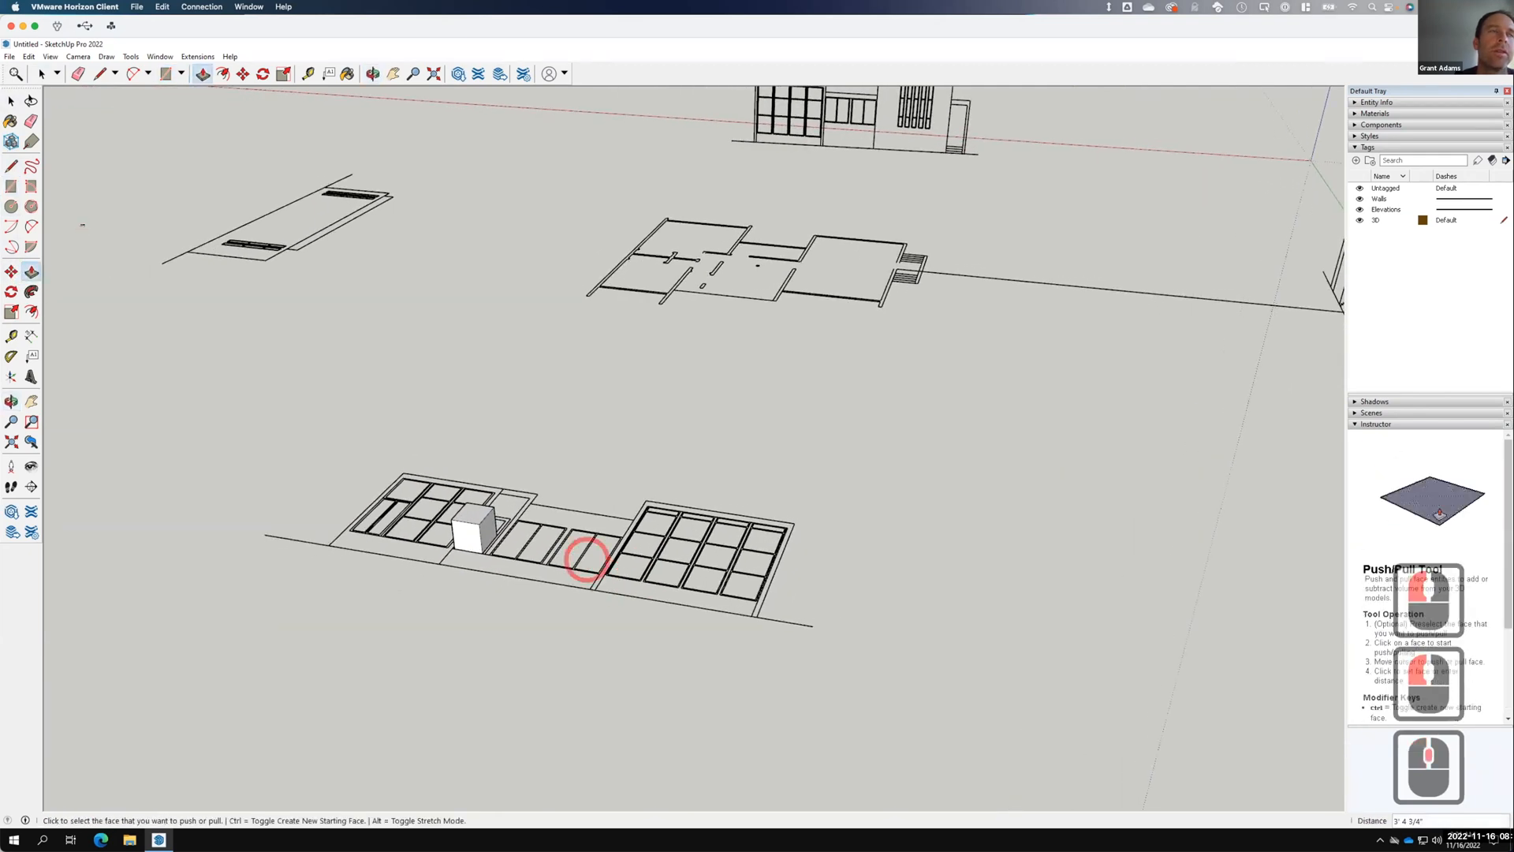
pyautogui.click(11, 101)
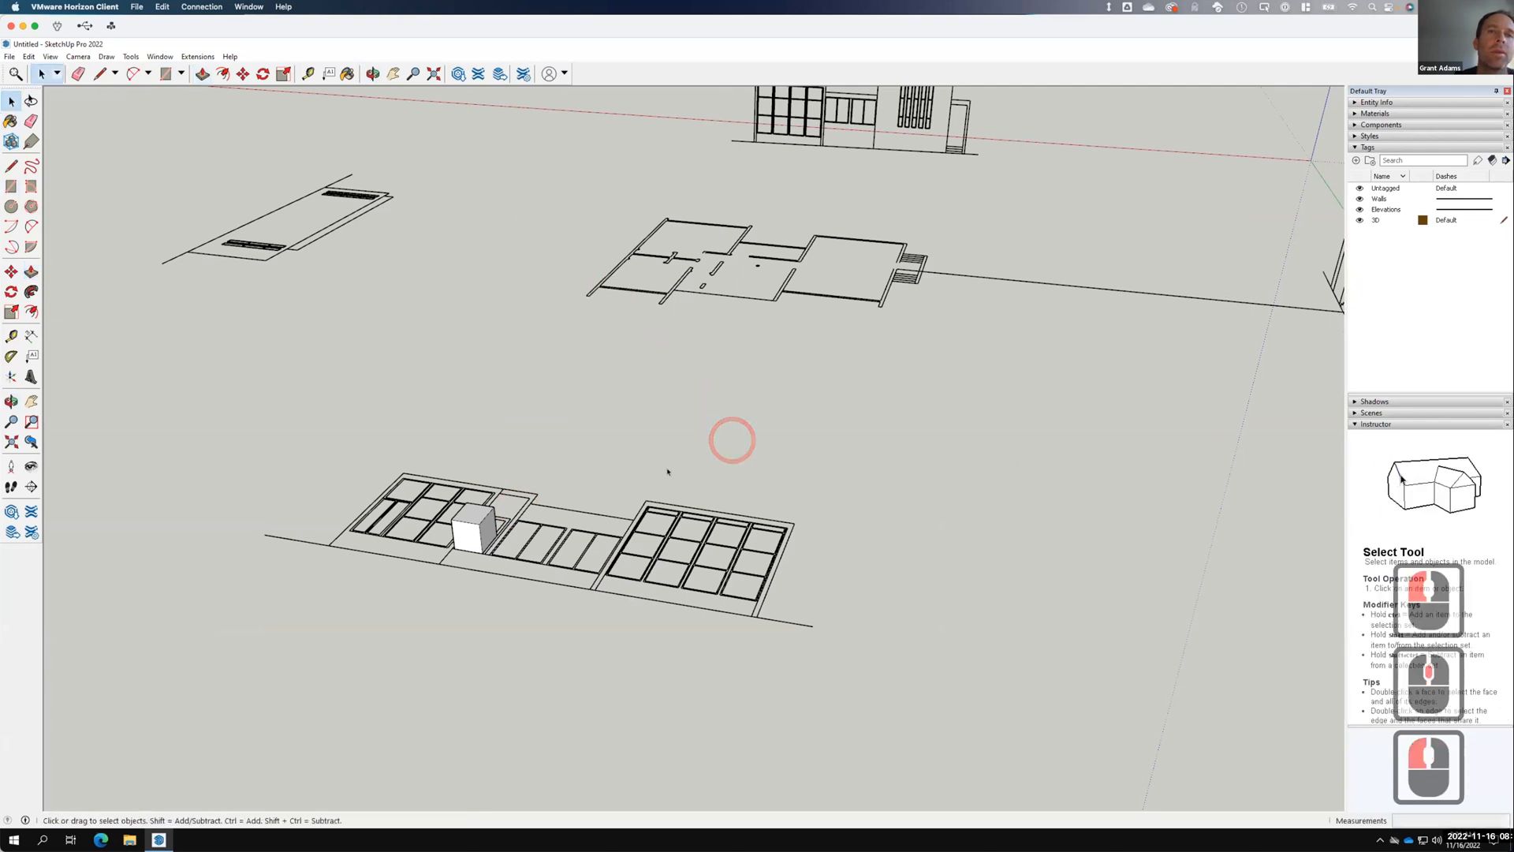
pyautogui.moveTo(388, 620); pyautogui.dragTo(388, 620)
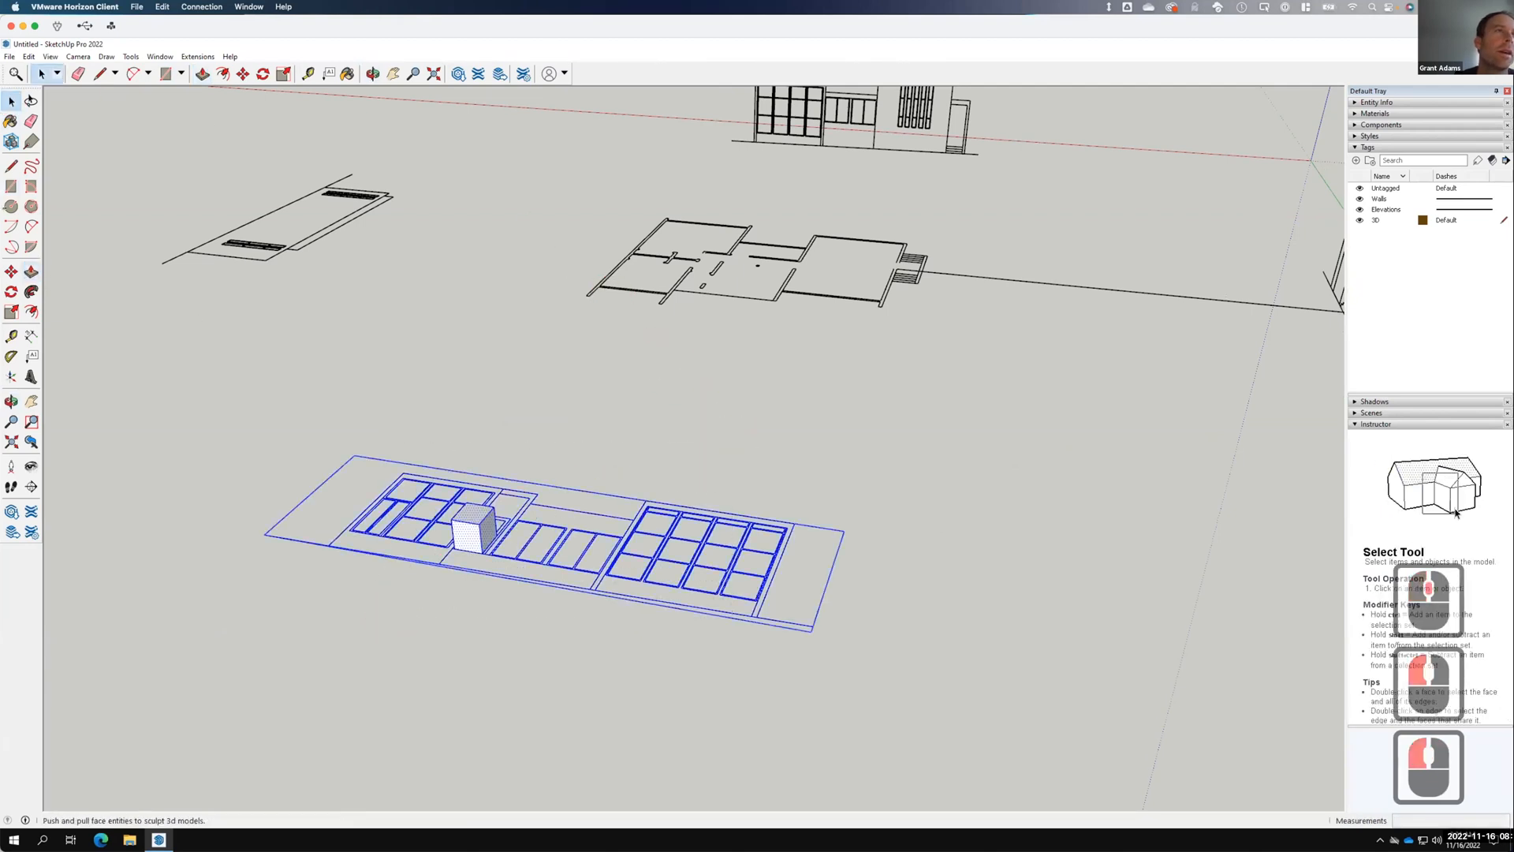
# Rotate the front elevation 90° upright about the helper cube.
pyautogui.click(11, 292)
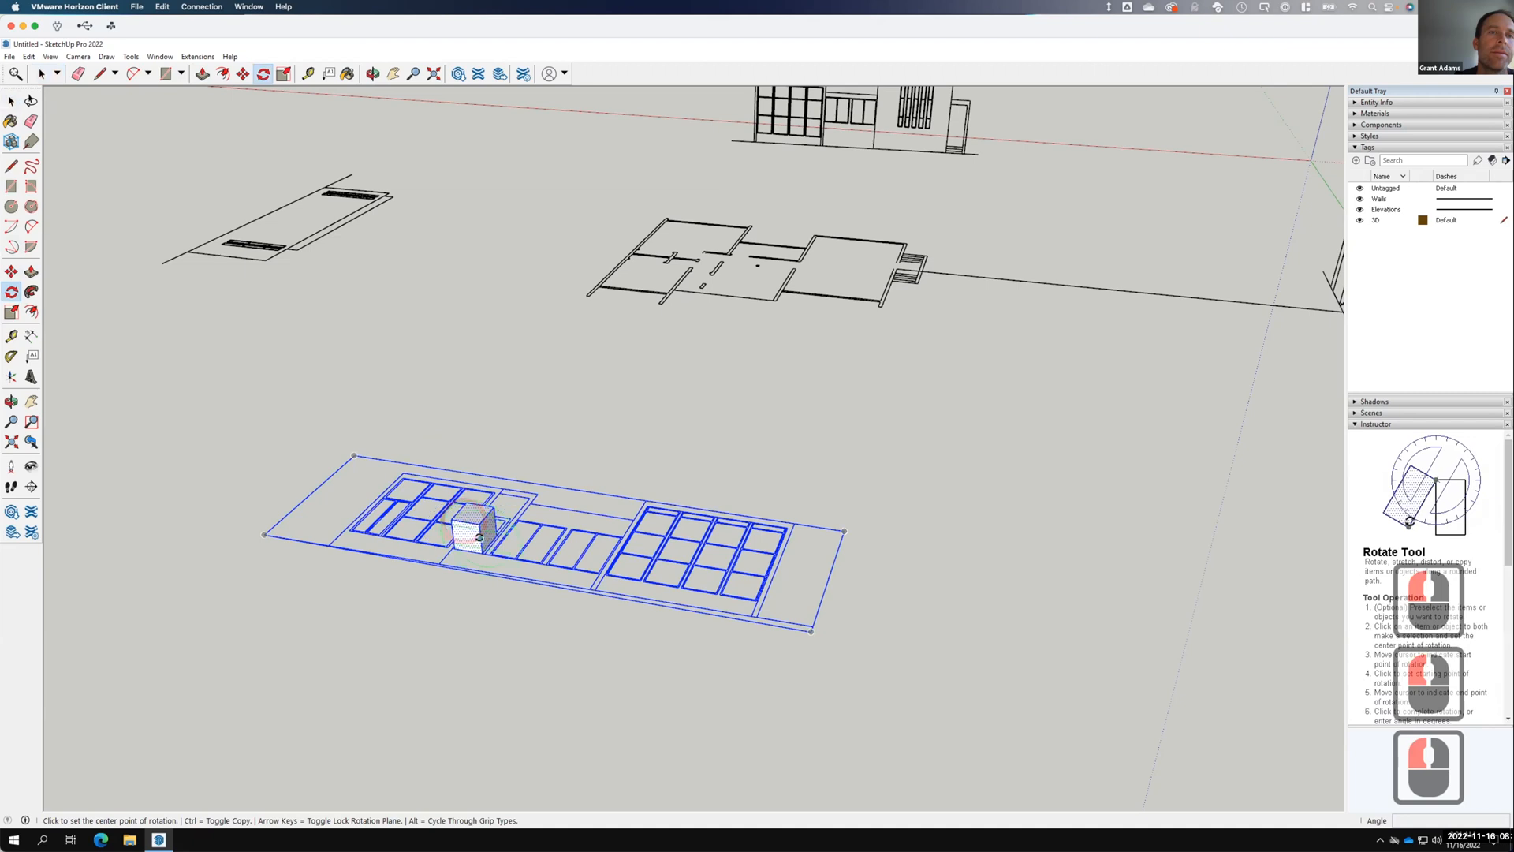
pyautogui.click(478, 534)
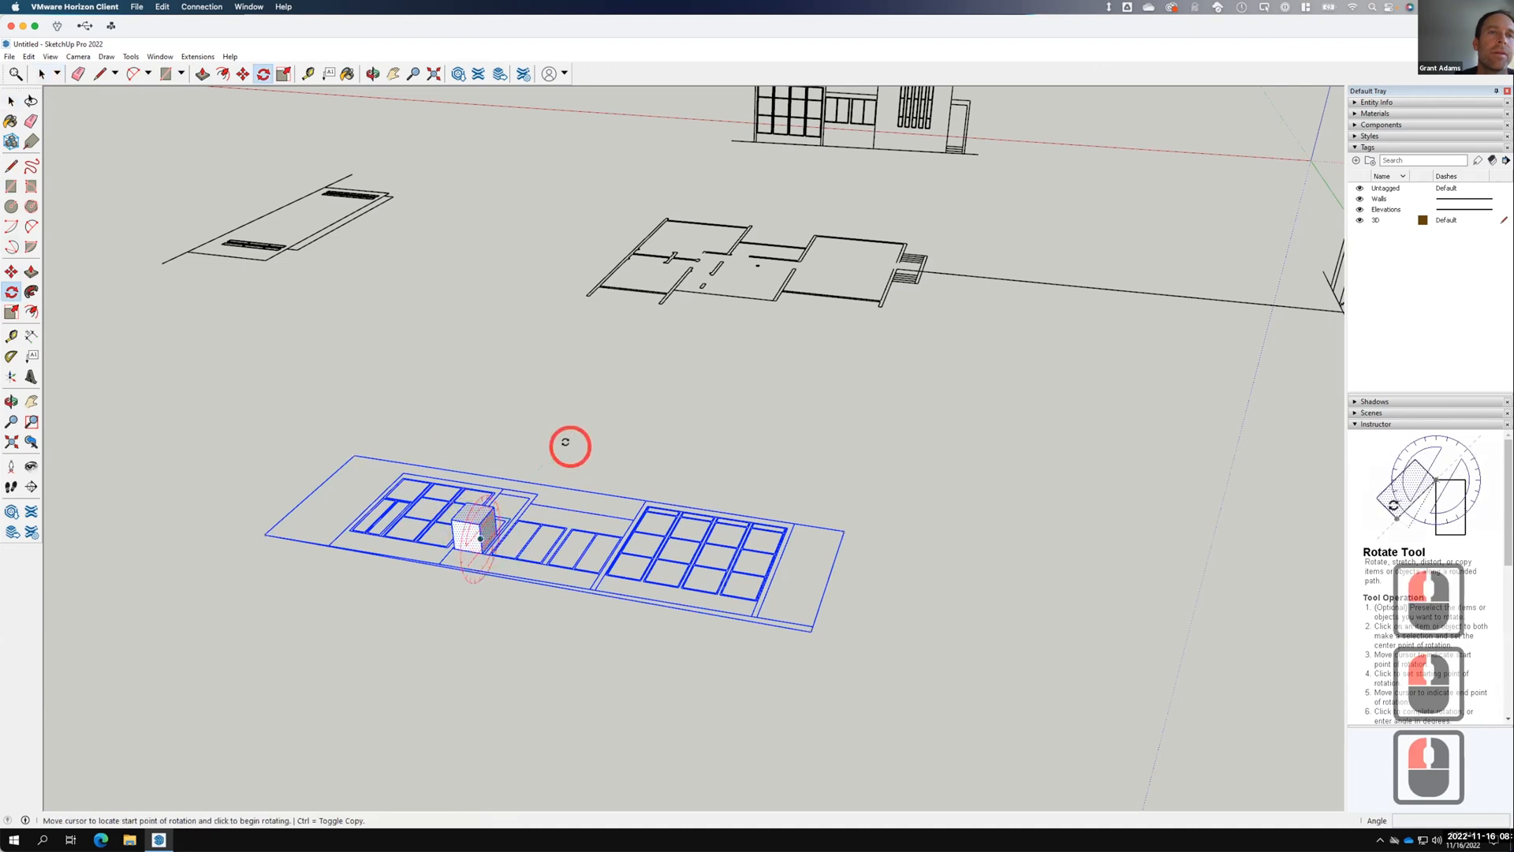
pyautogui.click(479, 396)
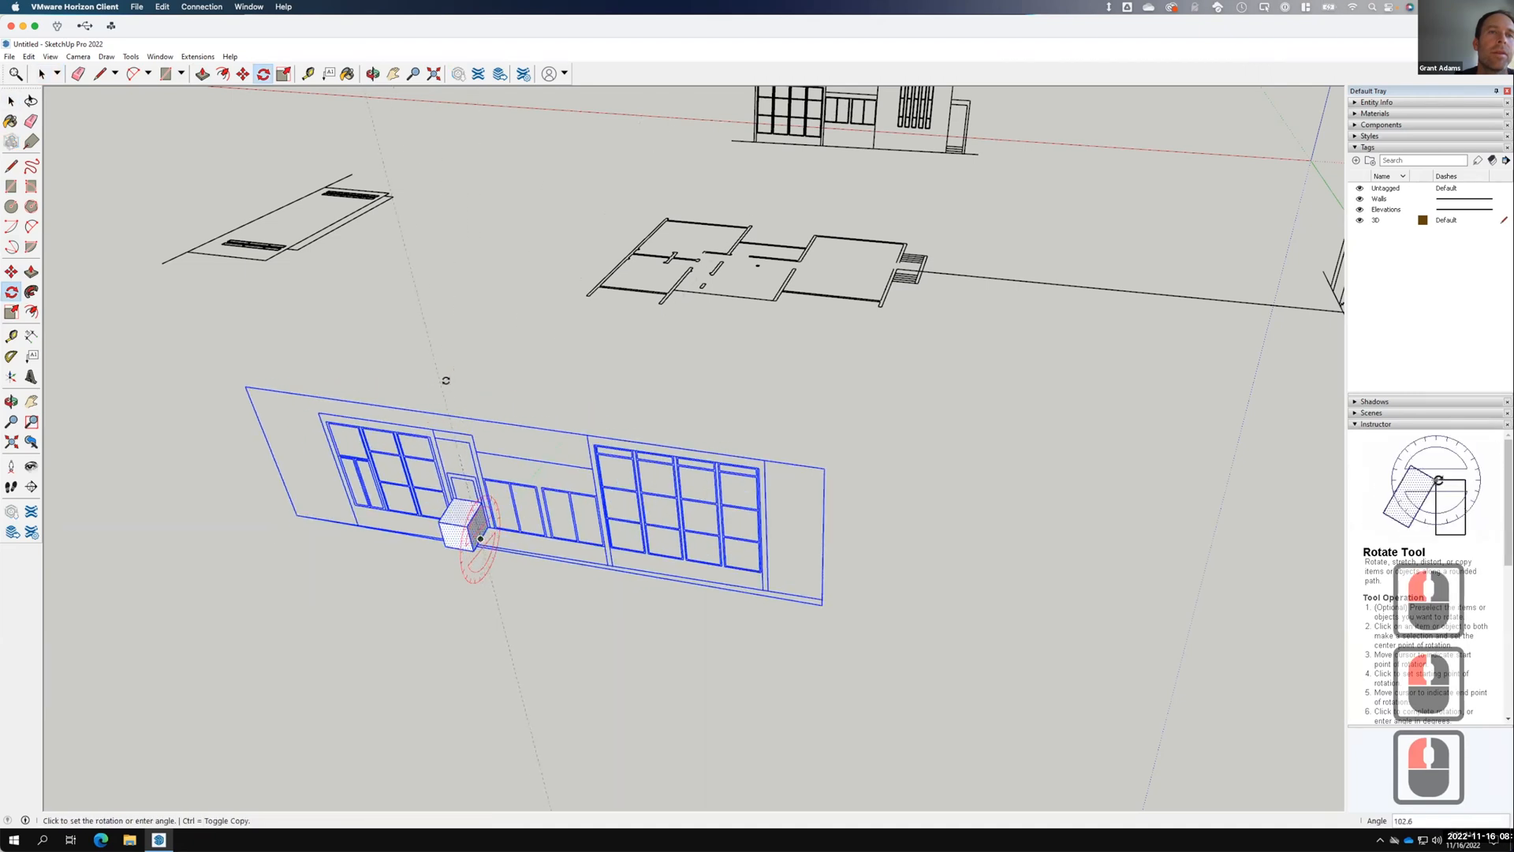
pyautogui.click(455, 341)
pyautogui.click(11, 101)
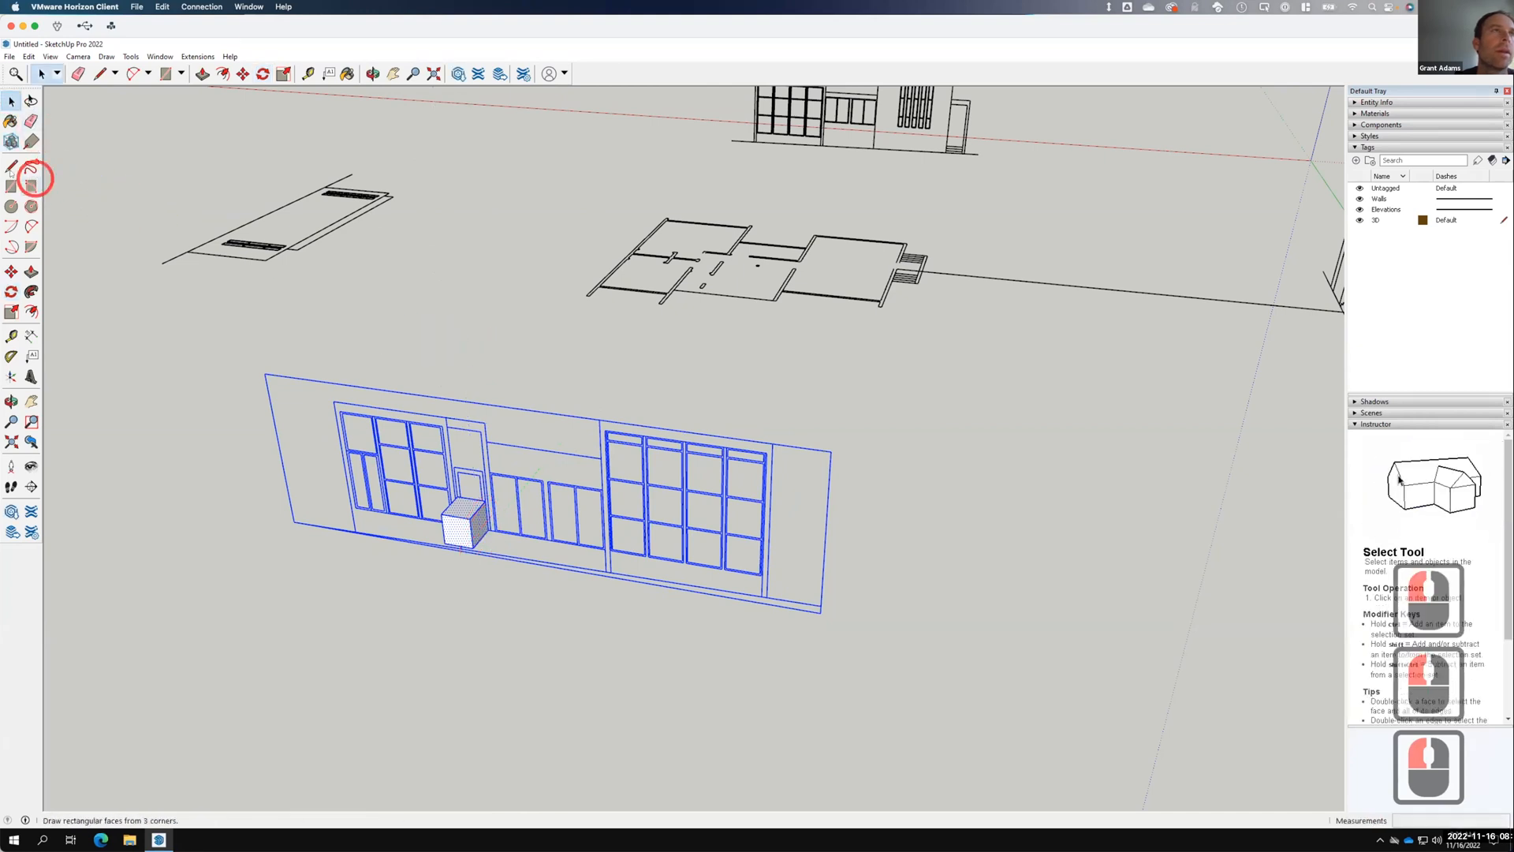
pyautogui.click(141, 396)
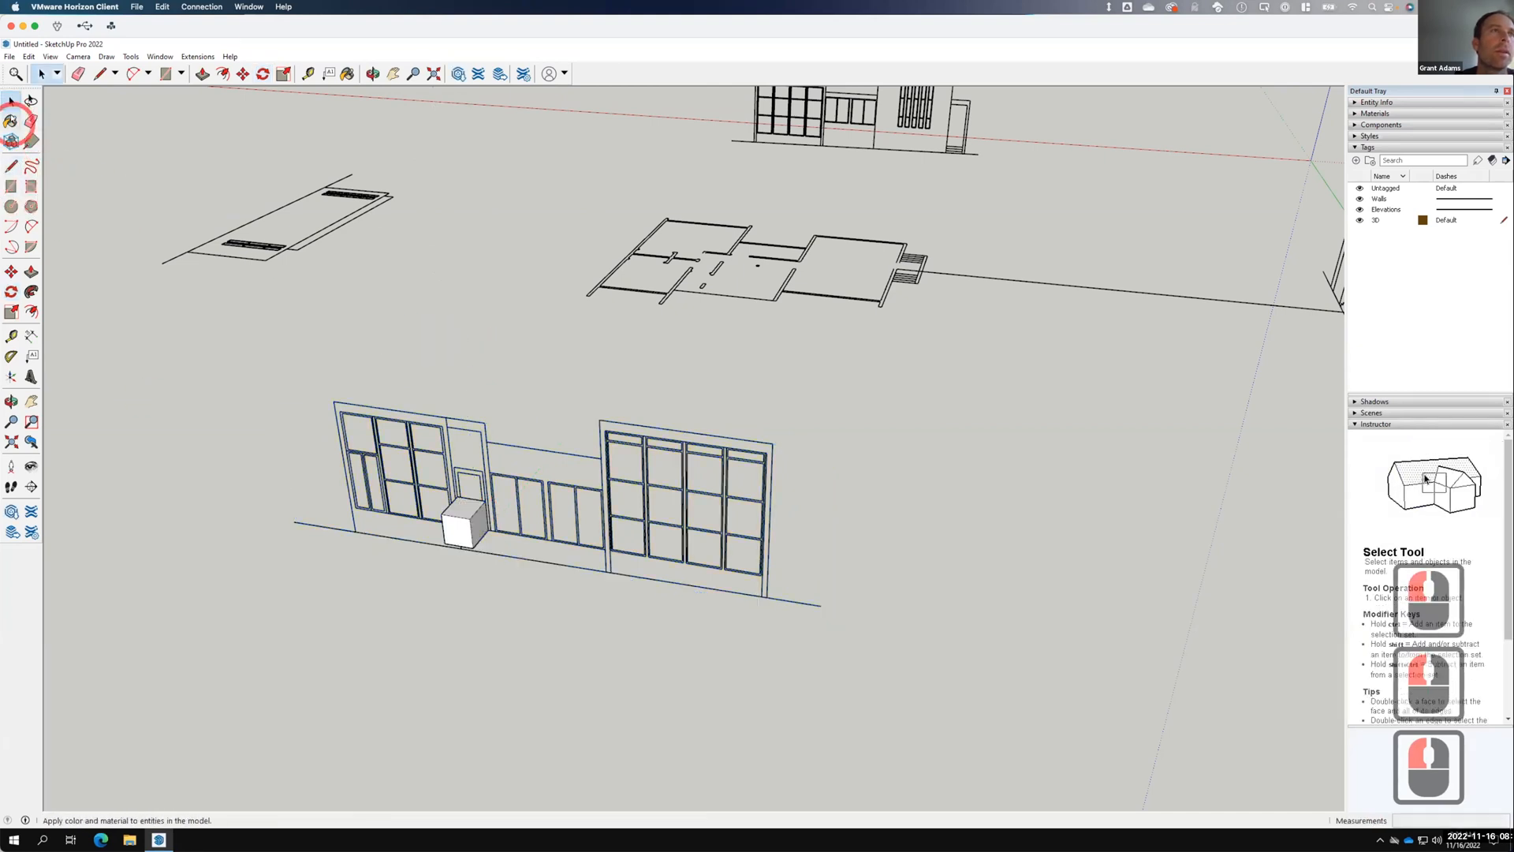
# Draw a guide line from the floor plan to the elevation.
pyautogui.click(694, 292)
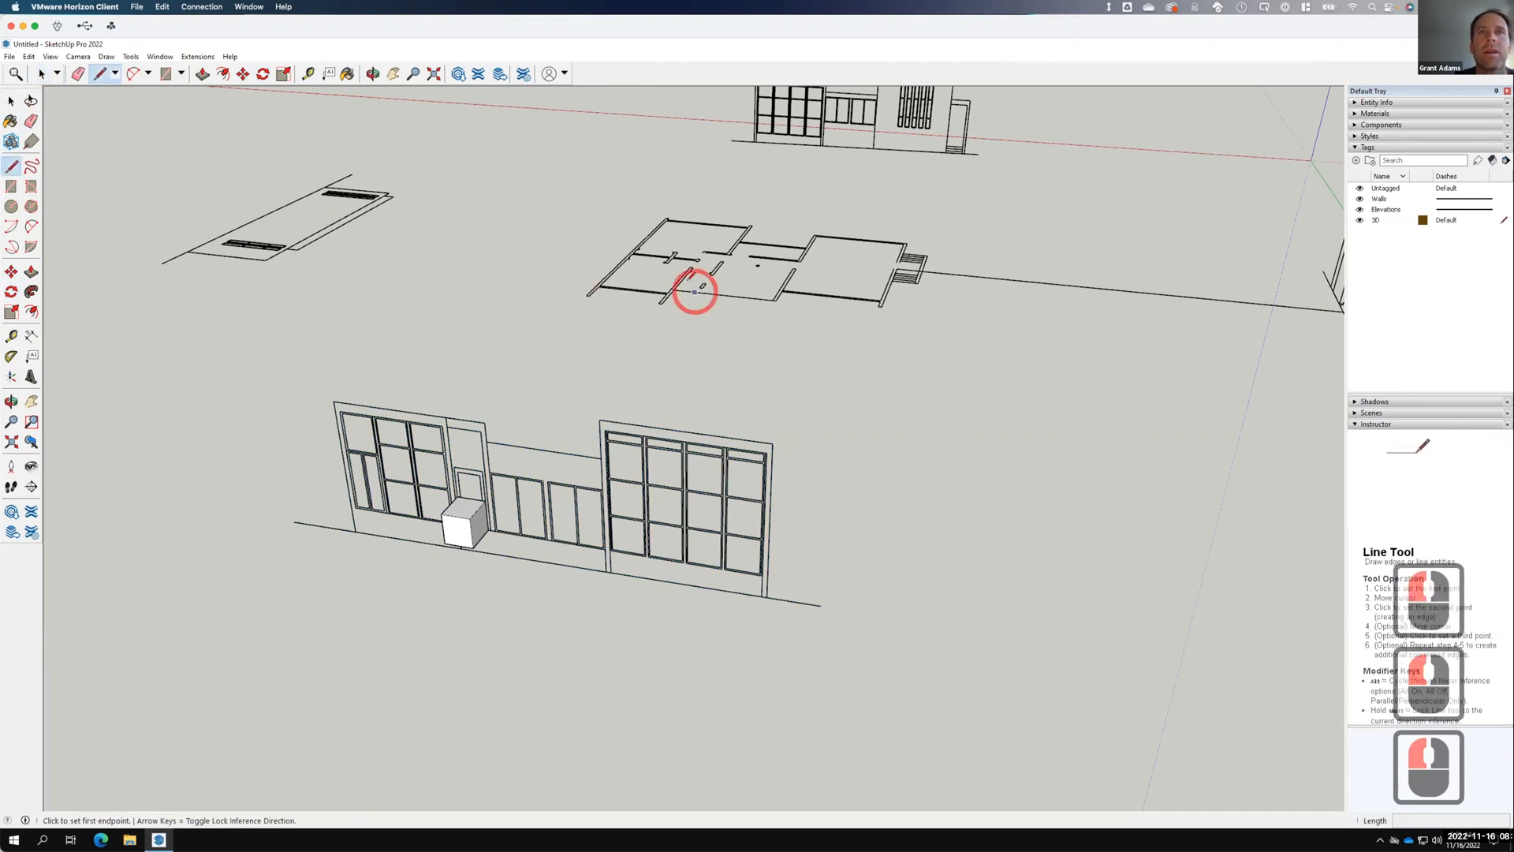
pyautogui.click(776, 300)
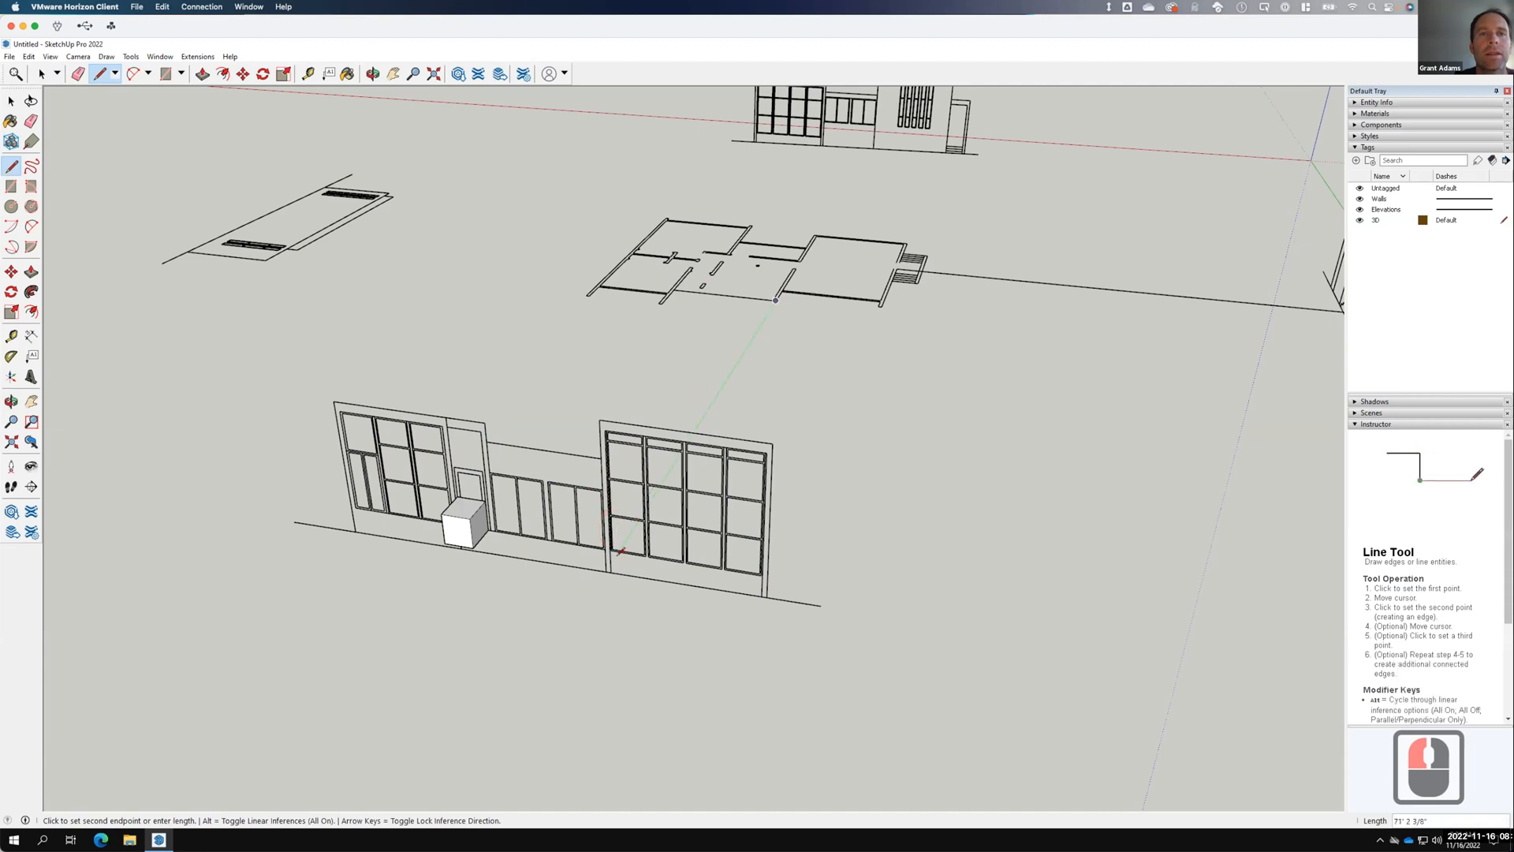
pyautogui.click(612, 563)
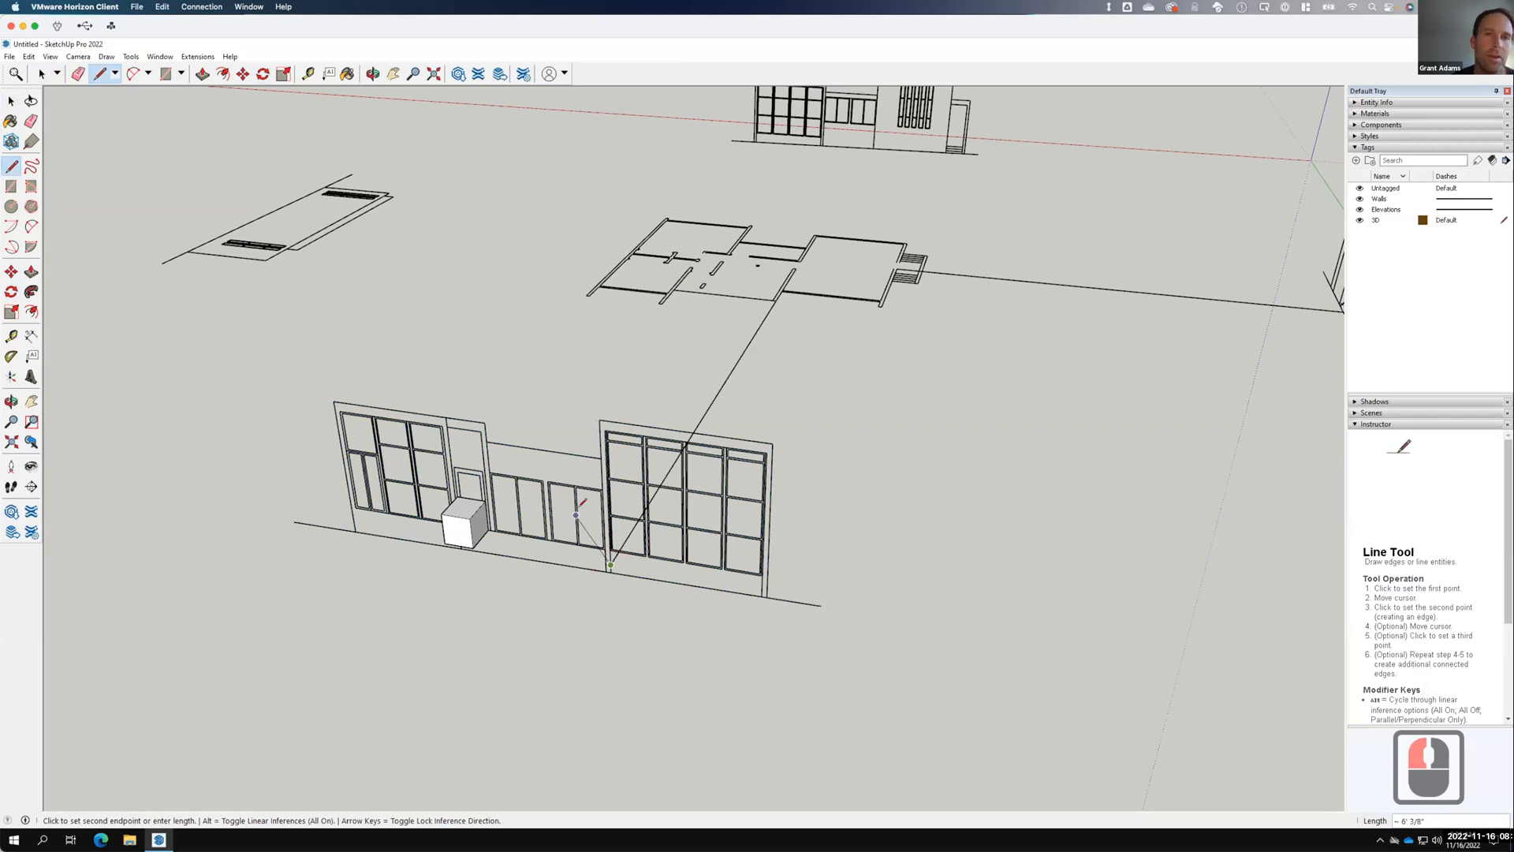
pyautogui.press('Escape')
# Move the front elevation by its corner onto the guide line's end.
pyautogui.scroll(4, 611, 566)
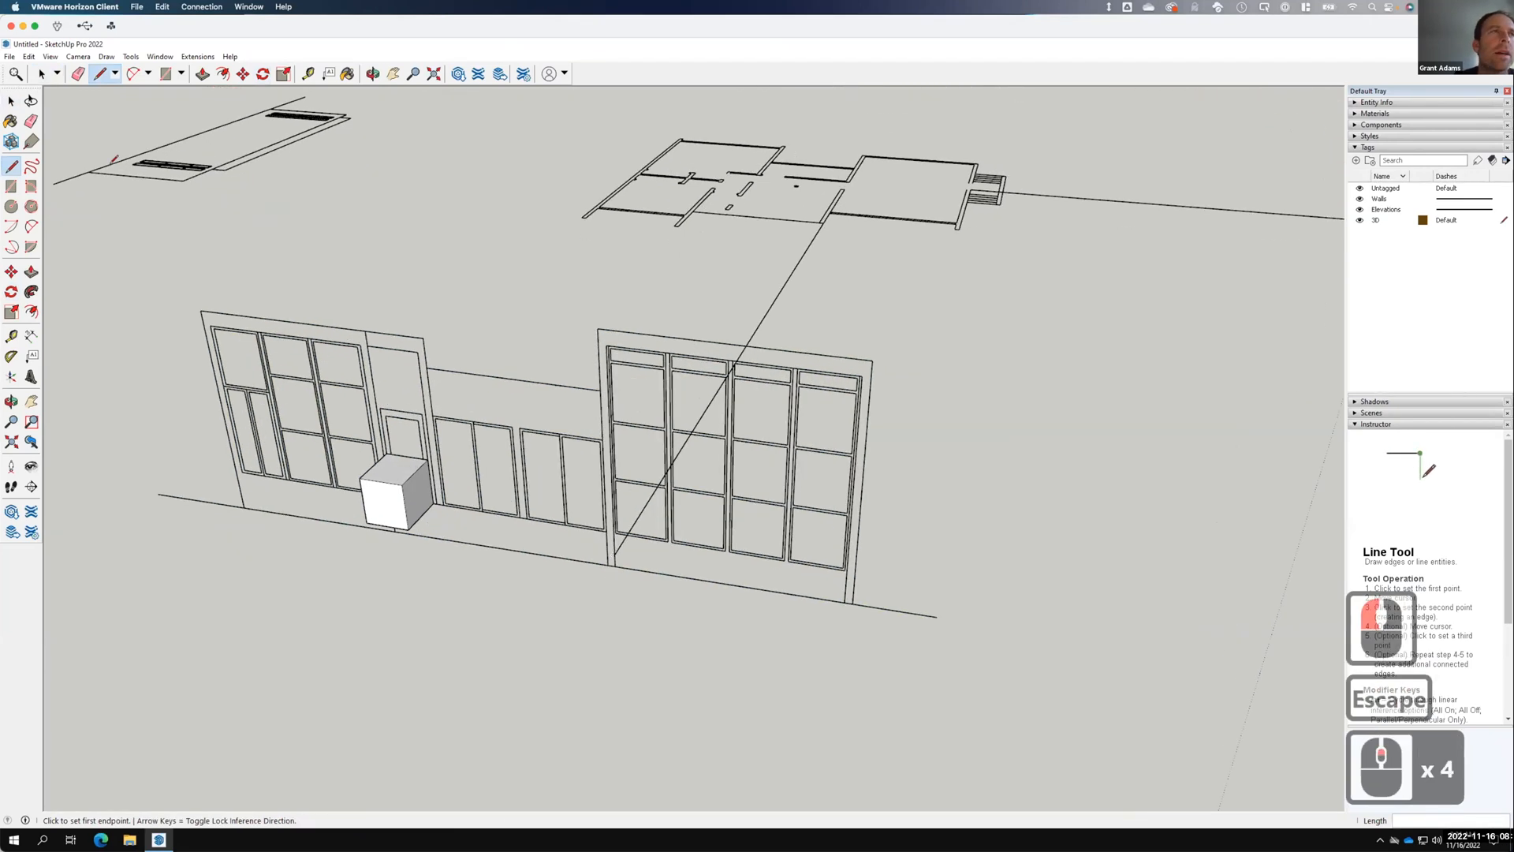
pyautogui.click(11, 101)
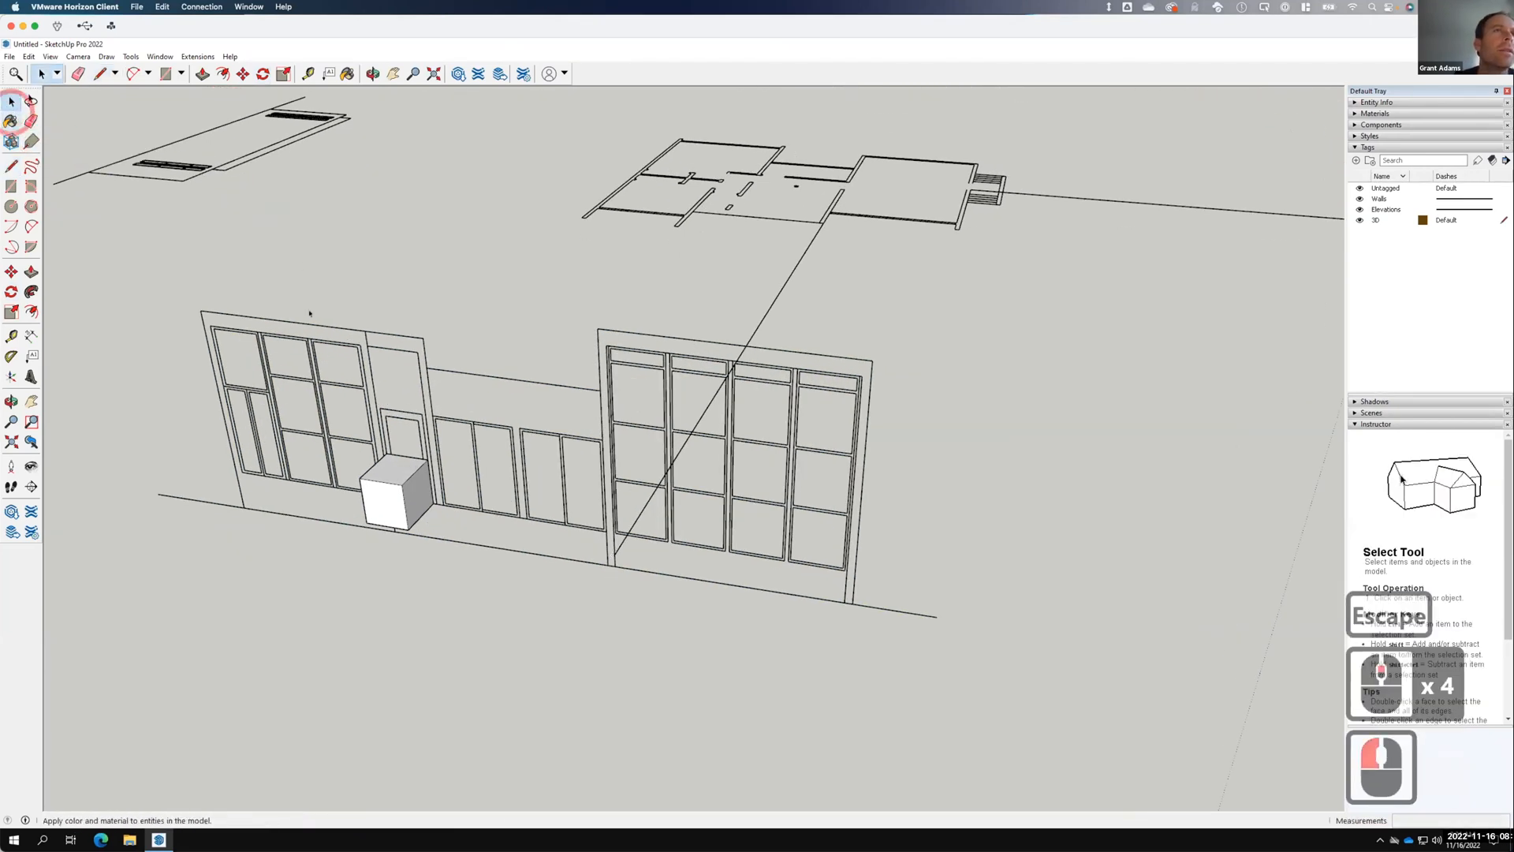
pyautogui.click(309, 336)
pyautogui.click(309, 339)
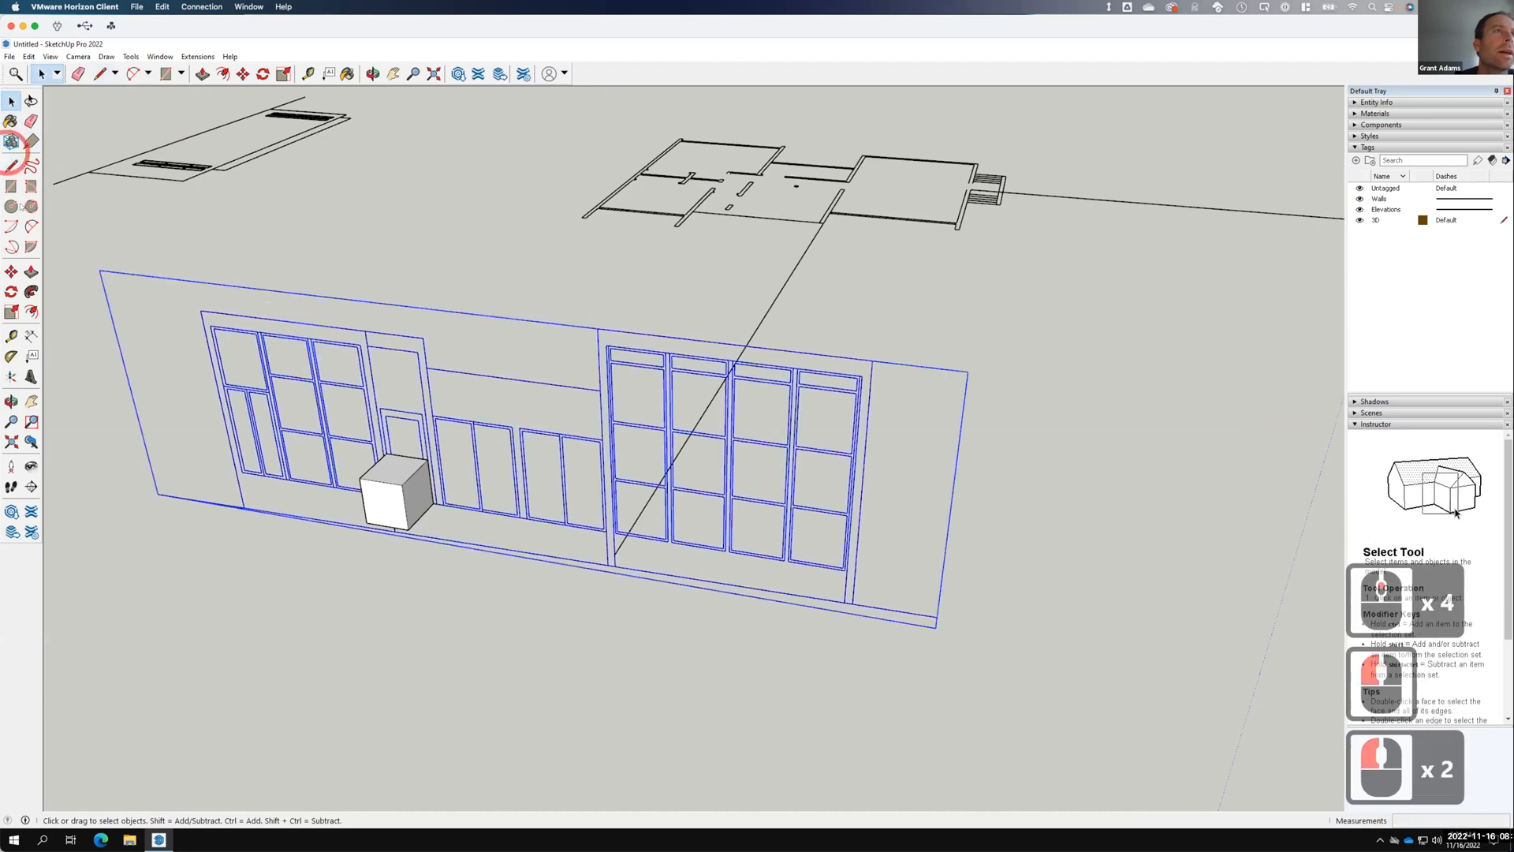
pyautogui.click(11, 271)
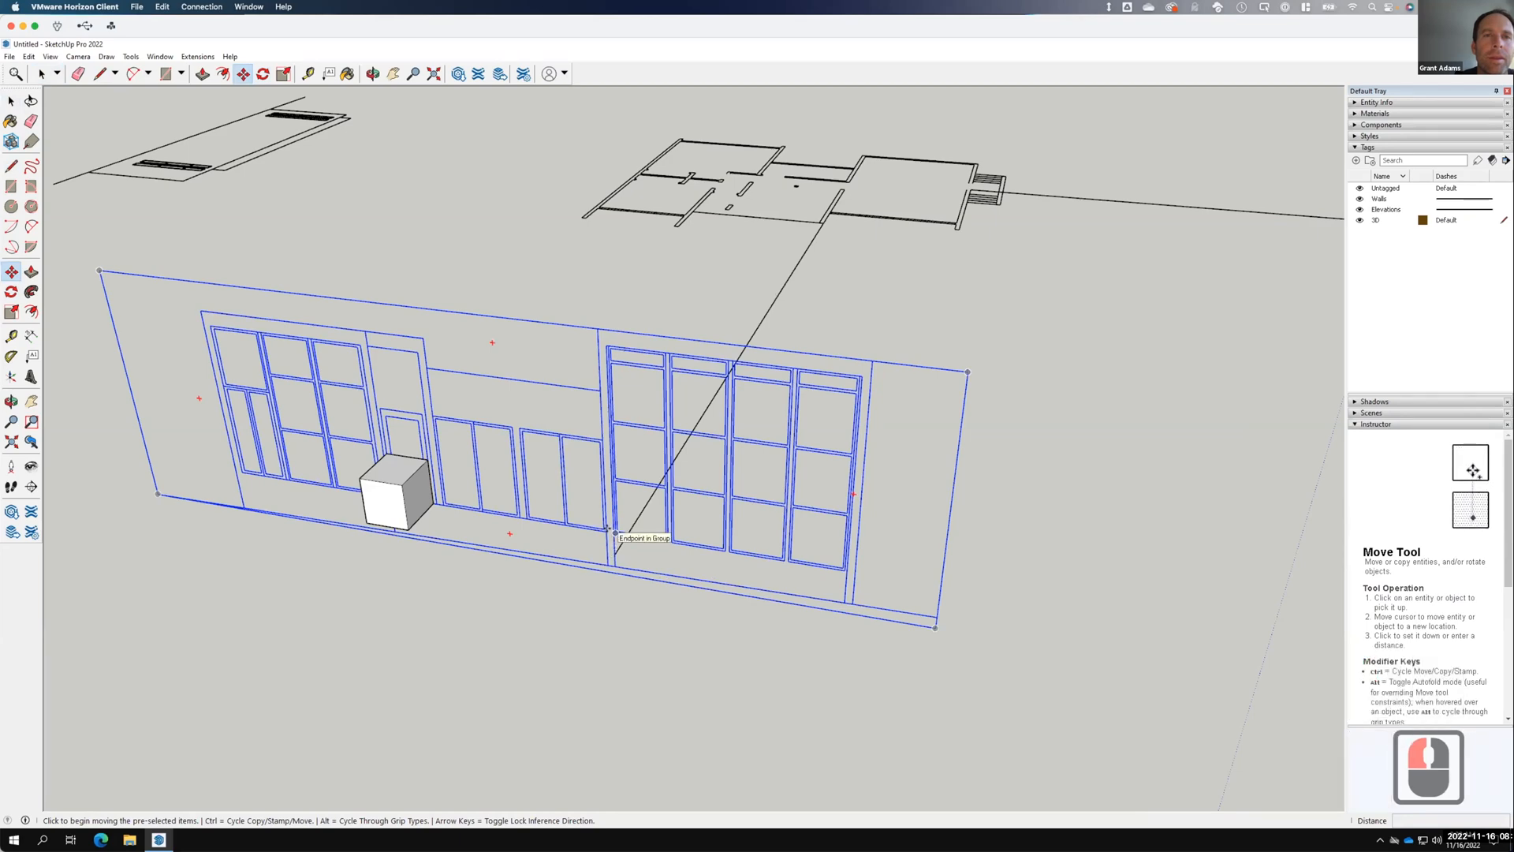
pyautogui.scroll(5, 607, 528)
pyautogui.click(616, 565)
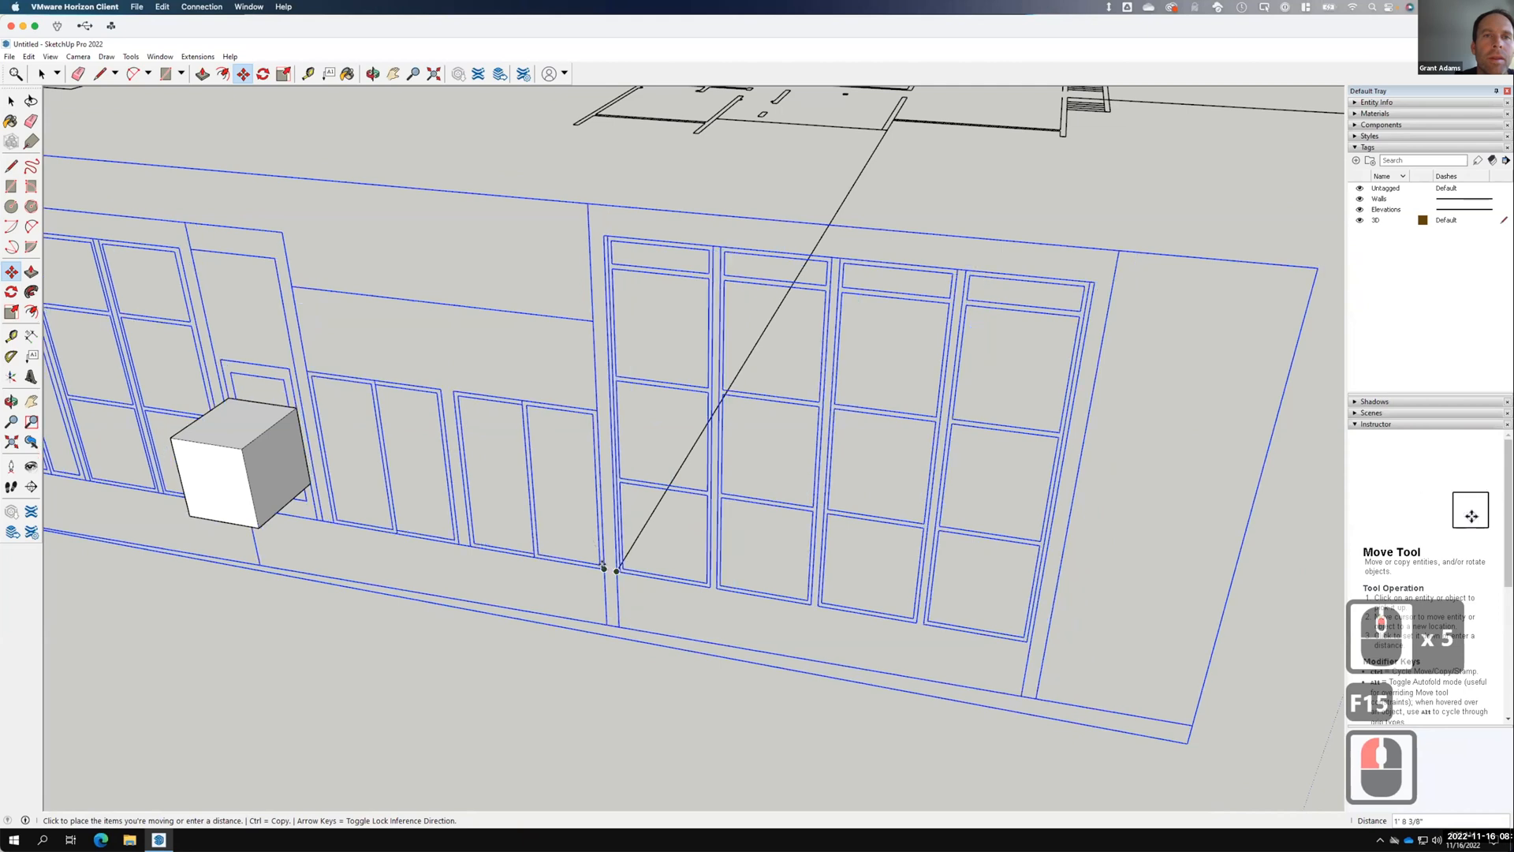
pyautogui.click(603, 567)
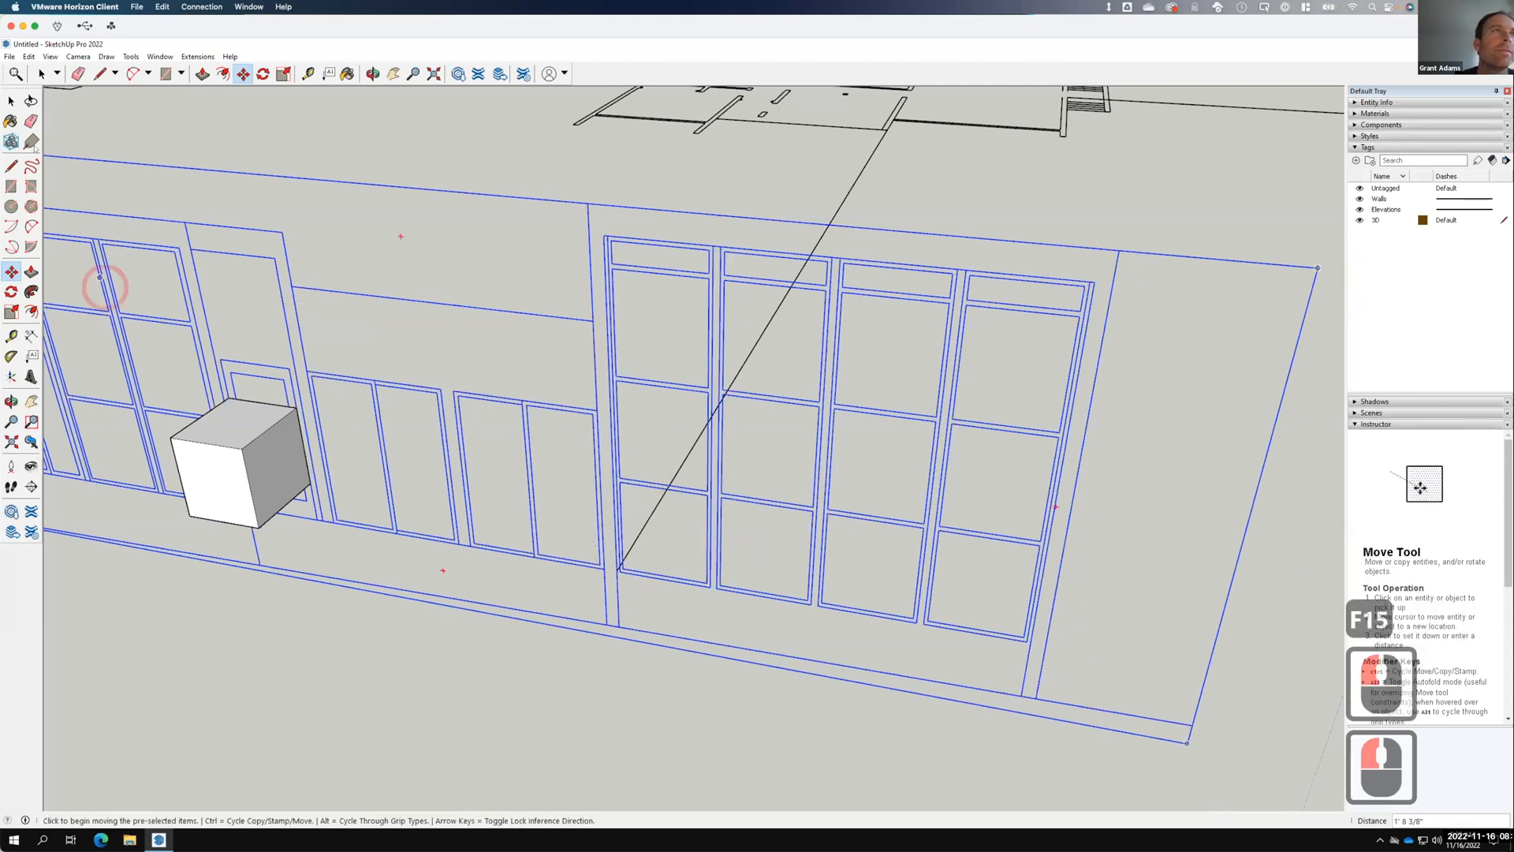
# Erase the helper cube.
pyautogui.click(10, 101)
pyautogui.doubleClick(147, 356)
pyautogui.moveTo(147, 360); pyautogui.dragTo(358, 581)
pyautogui.rightClick(272, 471)
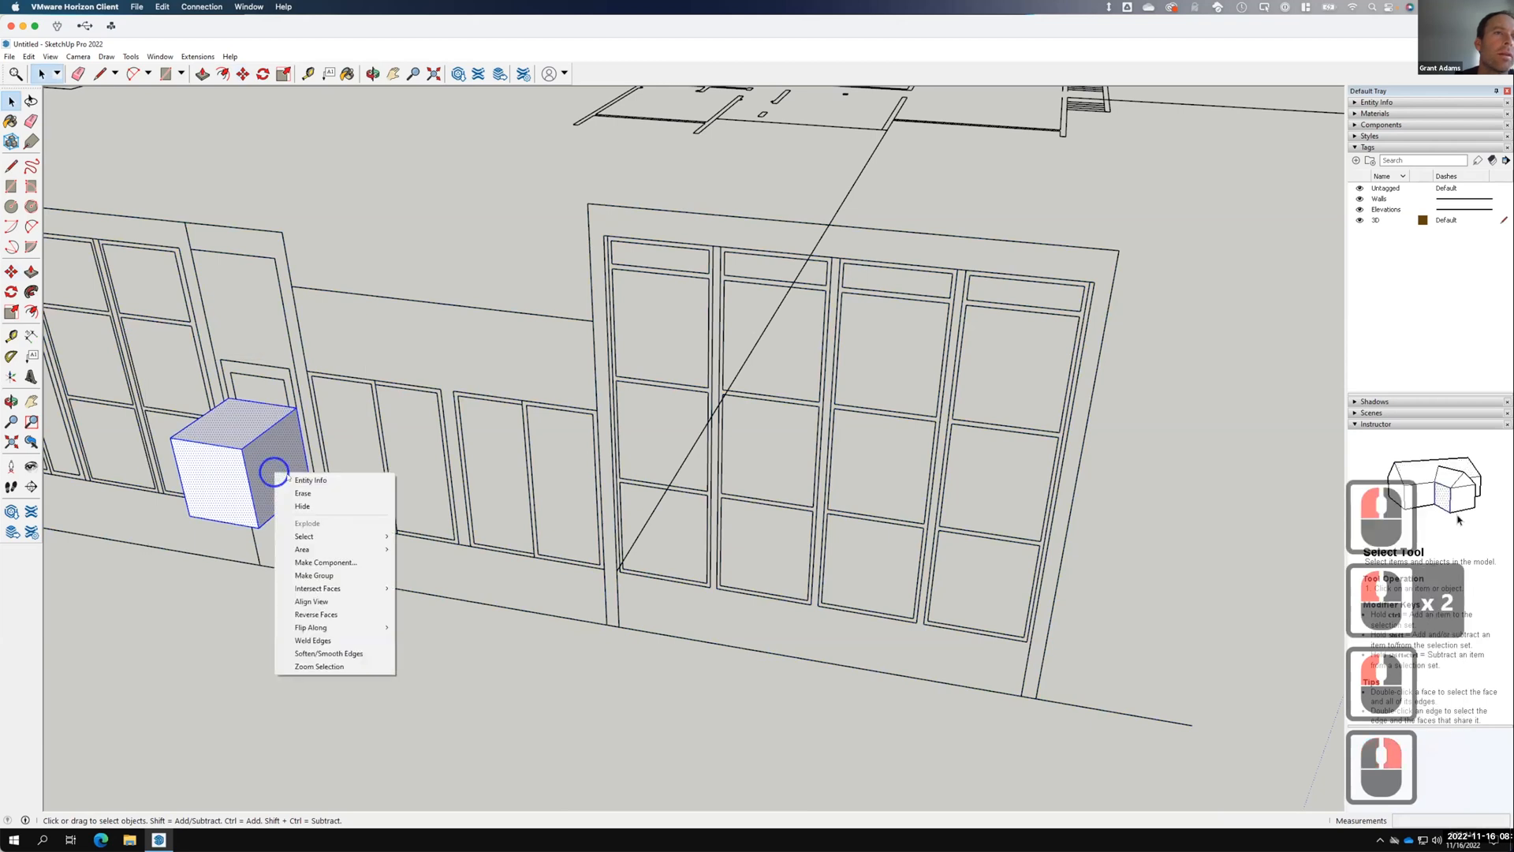
pyautogui.click(304, 492)
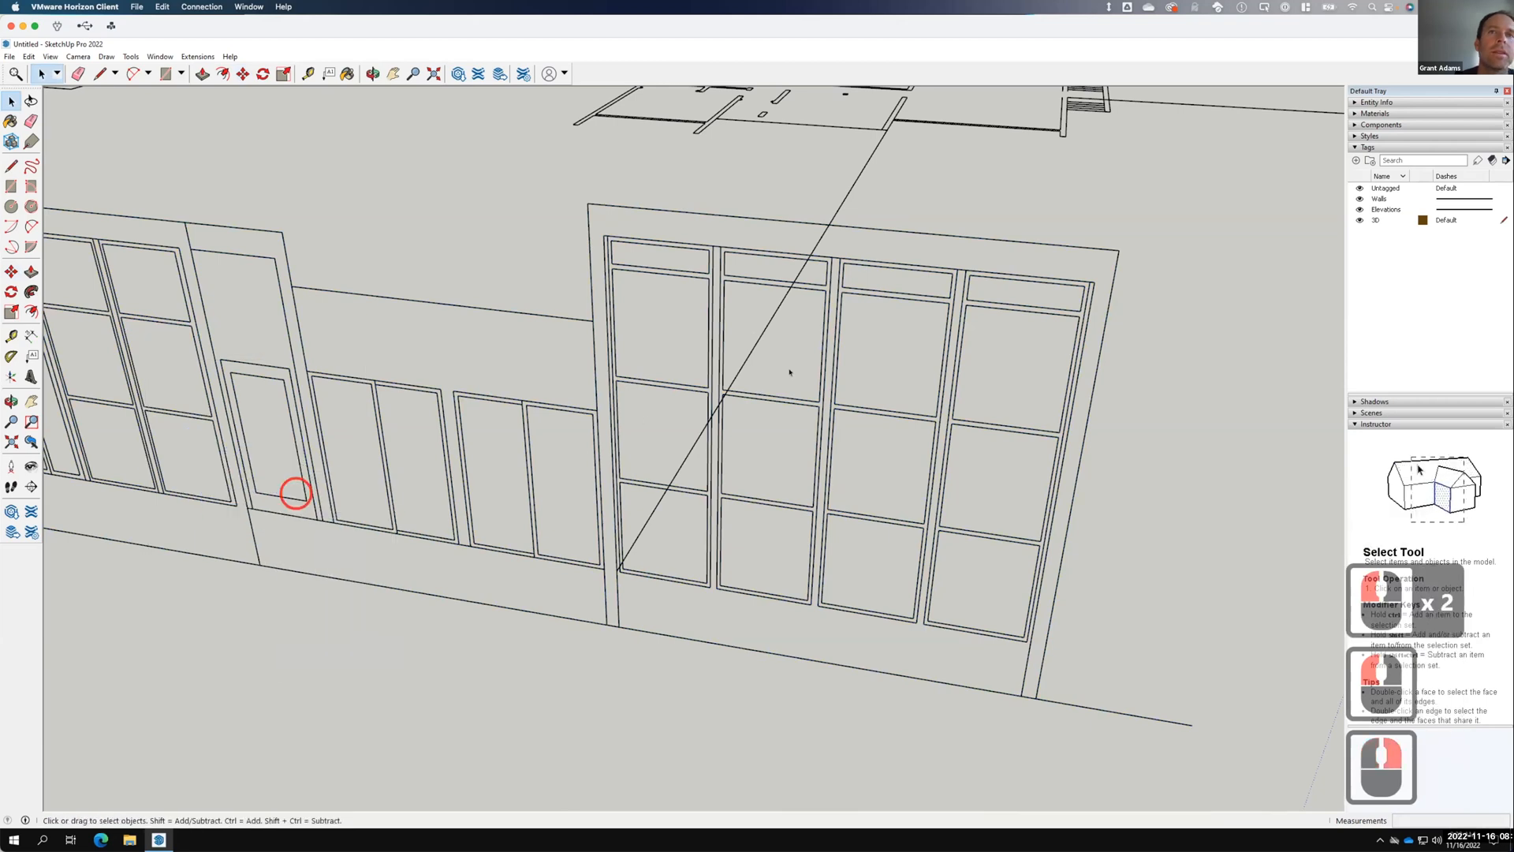
# Erase the diagonal guide line and the long edge to the side elevation.
pyautogui.click(750, 349)
pyautogui.rightClick(750, 348)
pyautogui.click(809, 386)
pyautogui.click(872, 441)
pyautogui.scroll(-20, 878, 451)
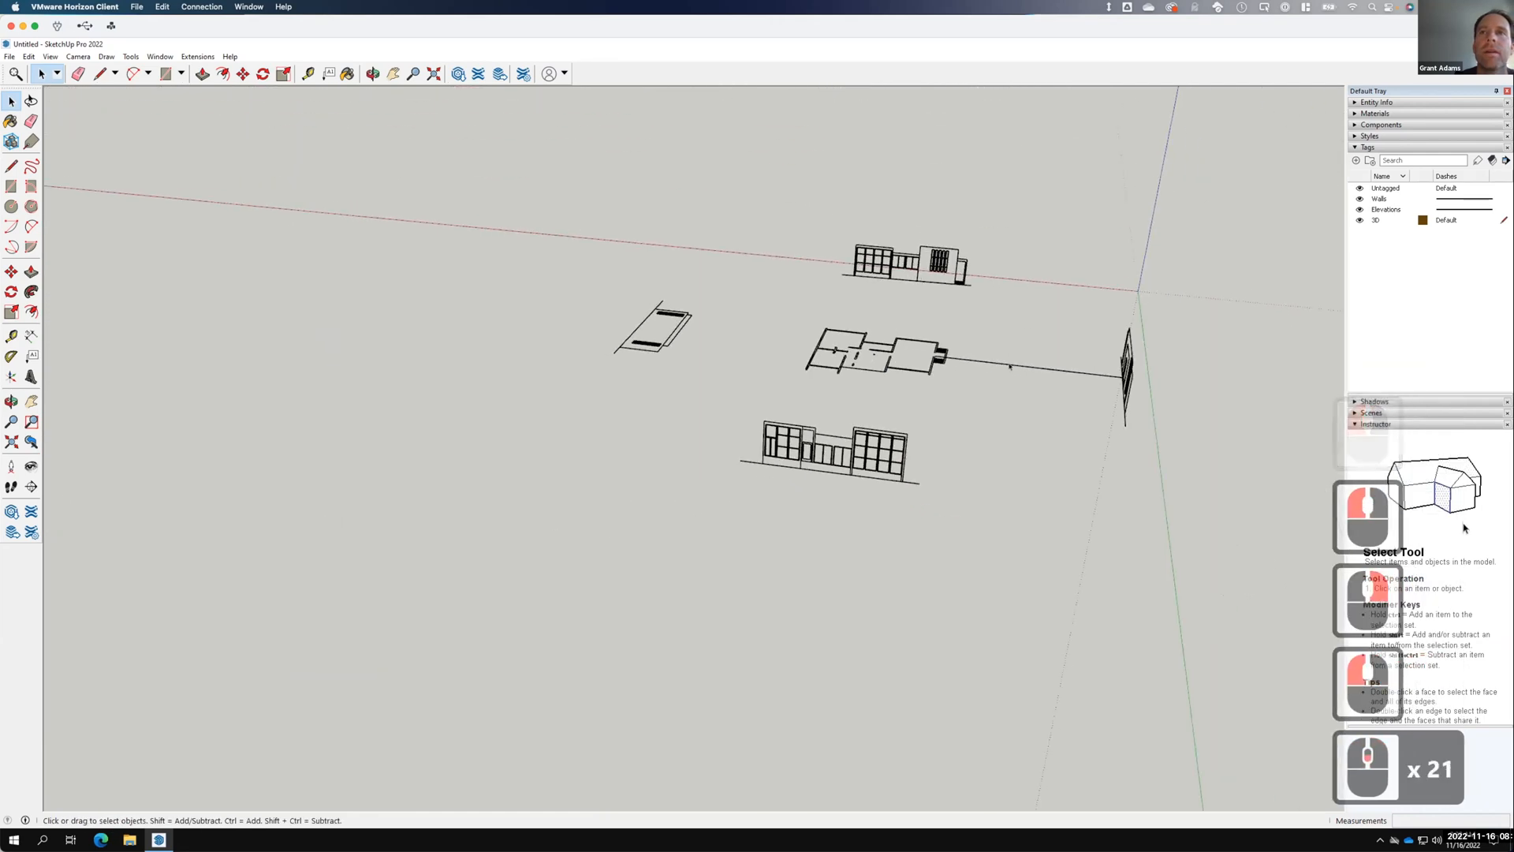
pyautogui.click(1009, 363)
pyautogui.rightClick(1009, 363)
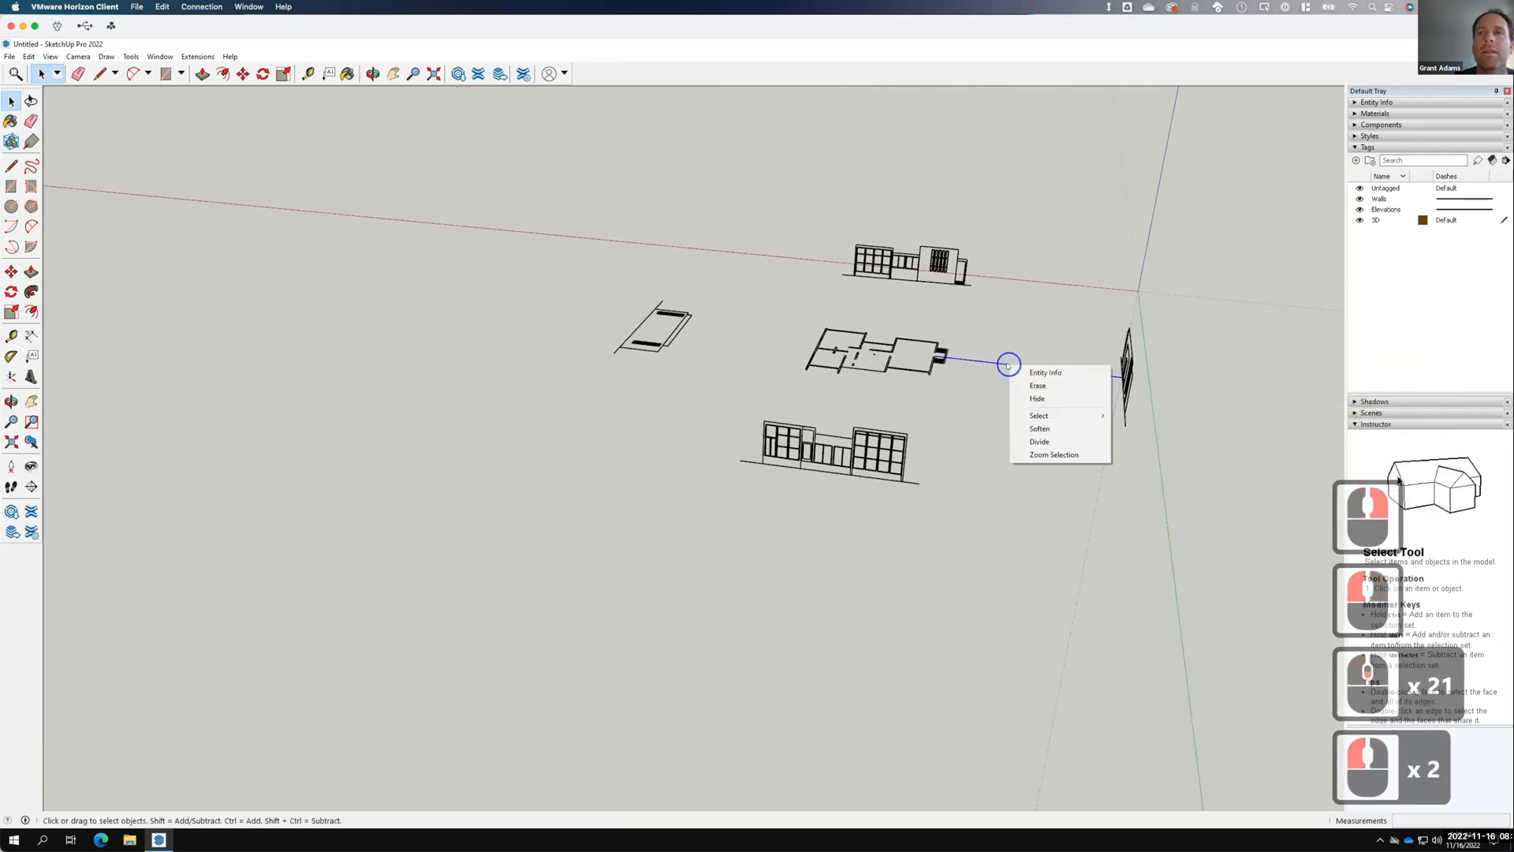
pyautogui.click(1025, 386)
pyautogui.click(661, 381)
# Orbit the view toward the remaining flat elevation drawing.
pyautogui.moveTo(553, 378)
pyautogui.mouseDown(button='middle')
pyautogui.moveTo(912, 470)
pyautogui.moveTo(1136, 366)
pyautogui.mouseUp(button='middle')
pyautogui.scroll(6, 619, 369)
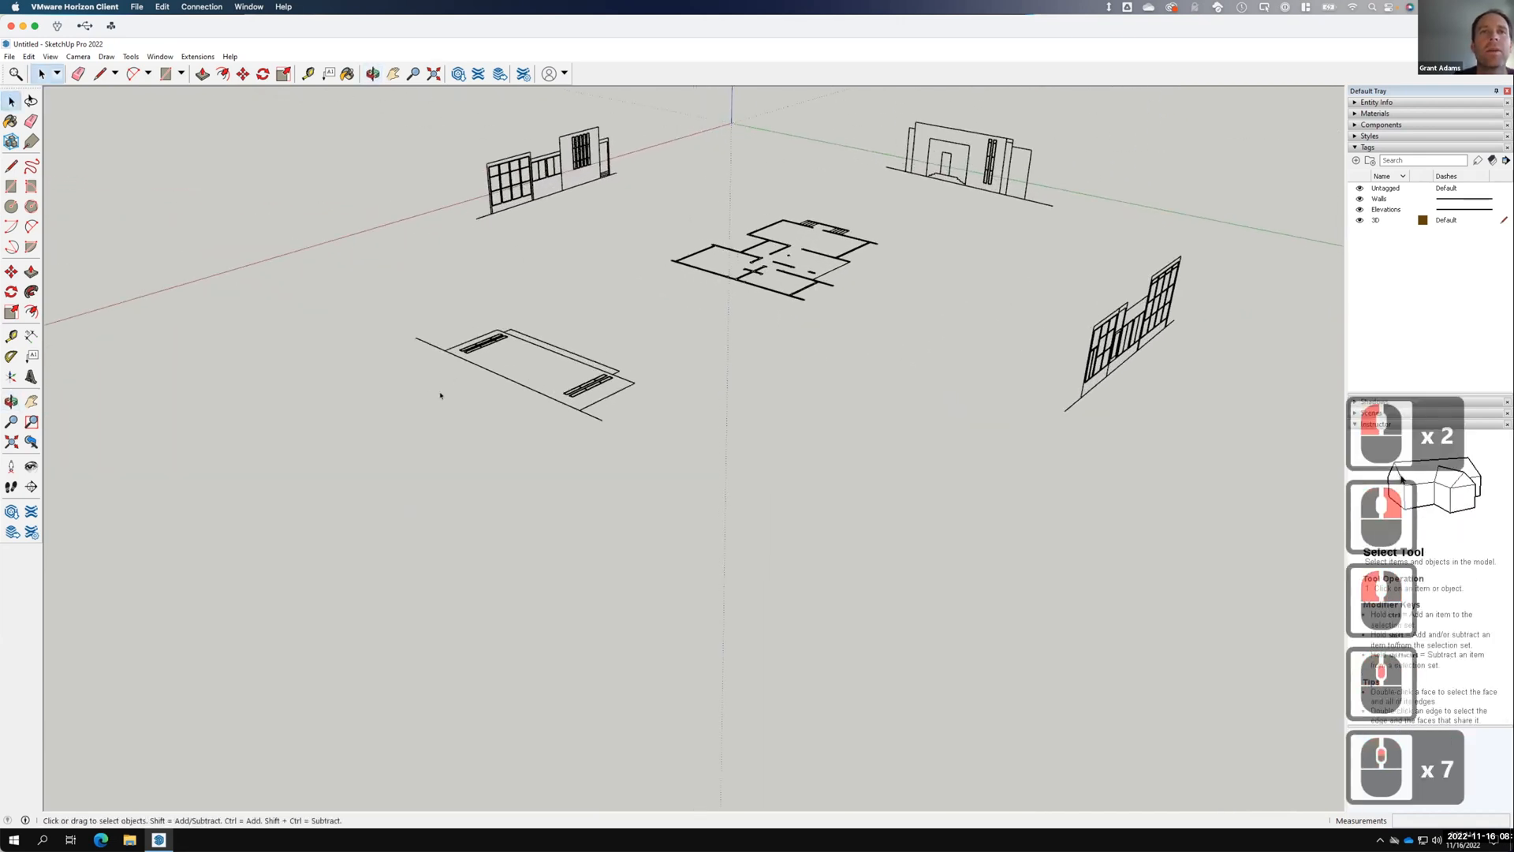
pyautogui.scroll(7, 436, 393)
pyautogui.moveTo(447, 368)
pyautogui.mouseDown(button='middle')
pyautogui.moveTo(523, 433)
pyautogui.moveTo(612, 469)
pyautogui.moveTo(252, 262)
pyautogui.mouseUp(button='middle')
# Draw a rectangle on the flat elevation and push/pull it into a helper box.
pyautogui.click(20, 184)
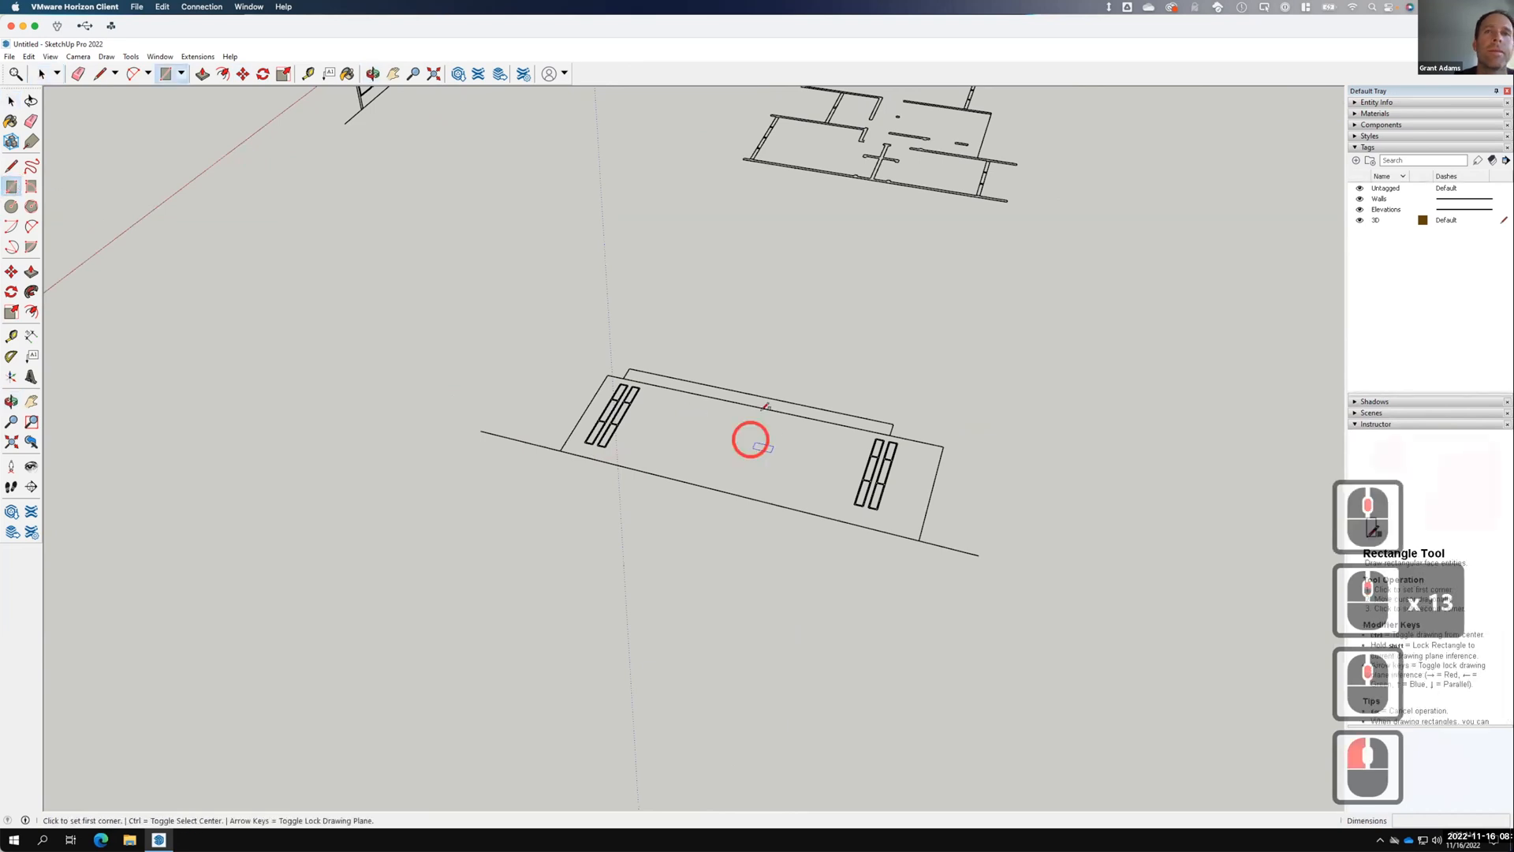
pyautogui.click(608, 376)
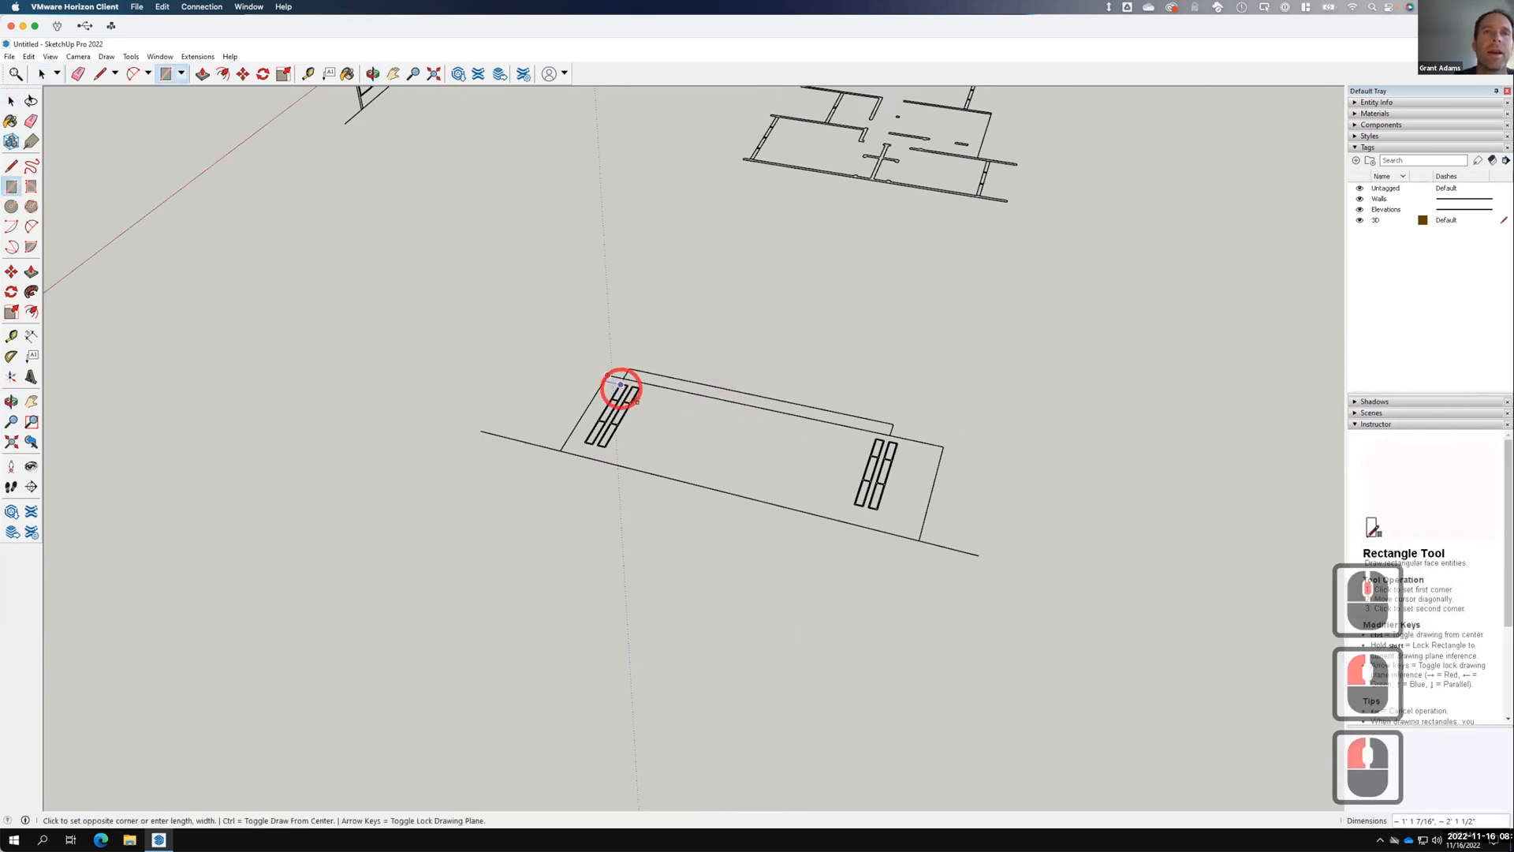
pyautogui.click(348, 229)
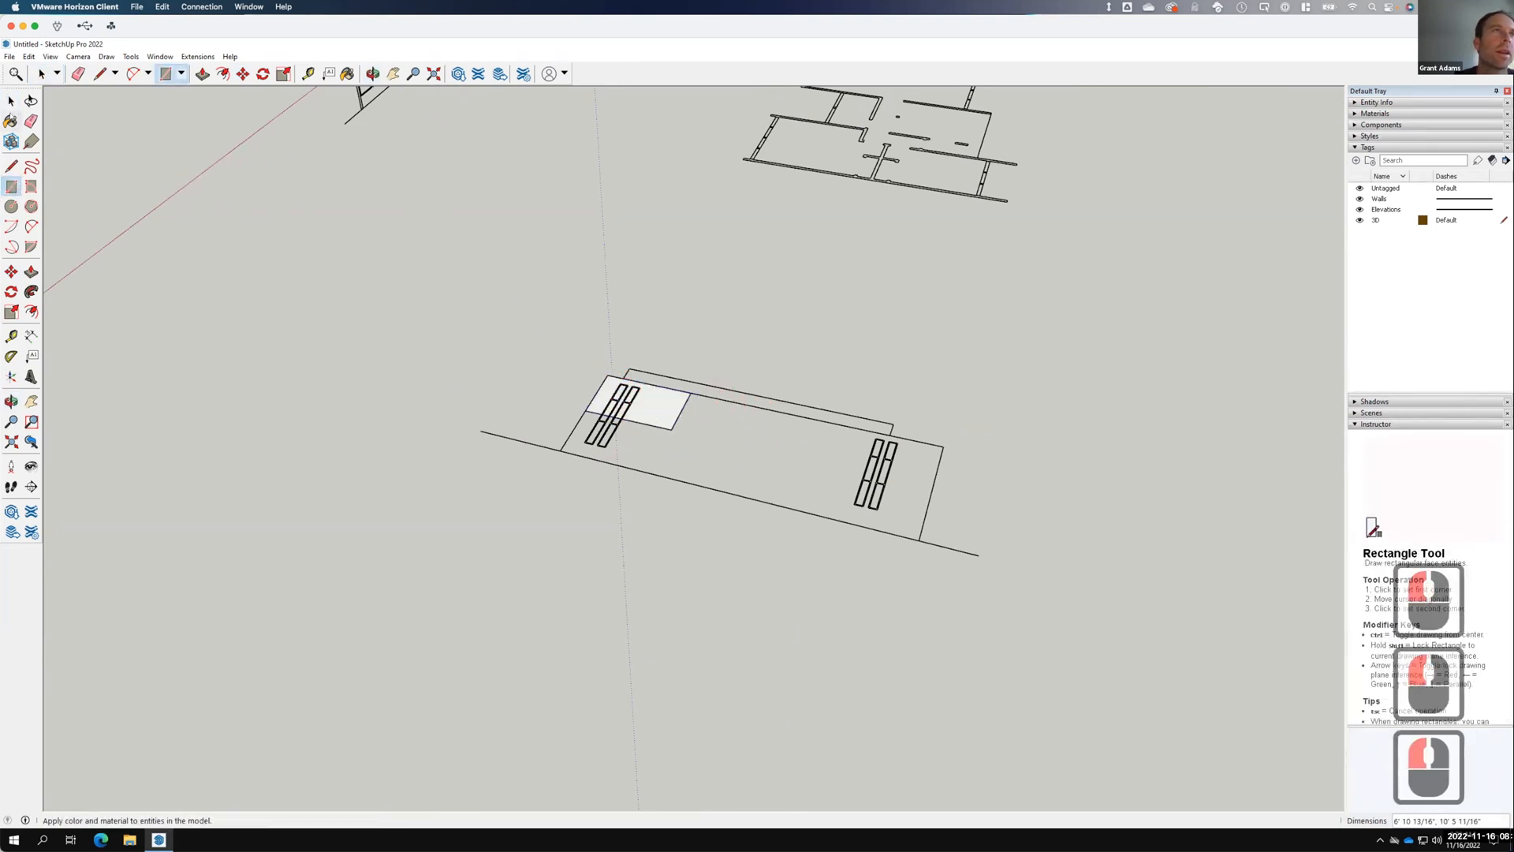
pyautogui.click(11, 101)
pyautogui.click(25, 289)
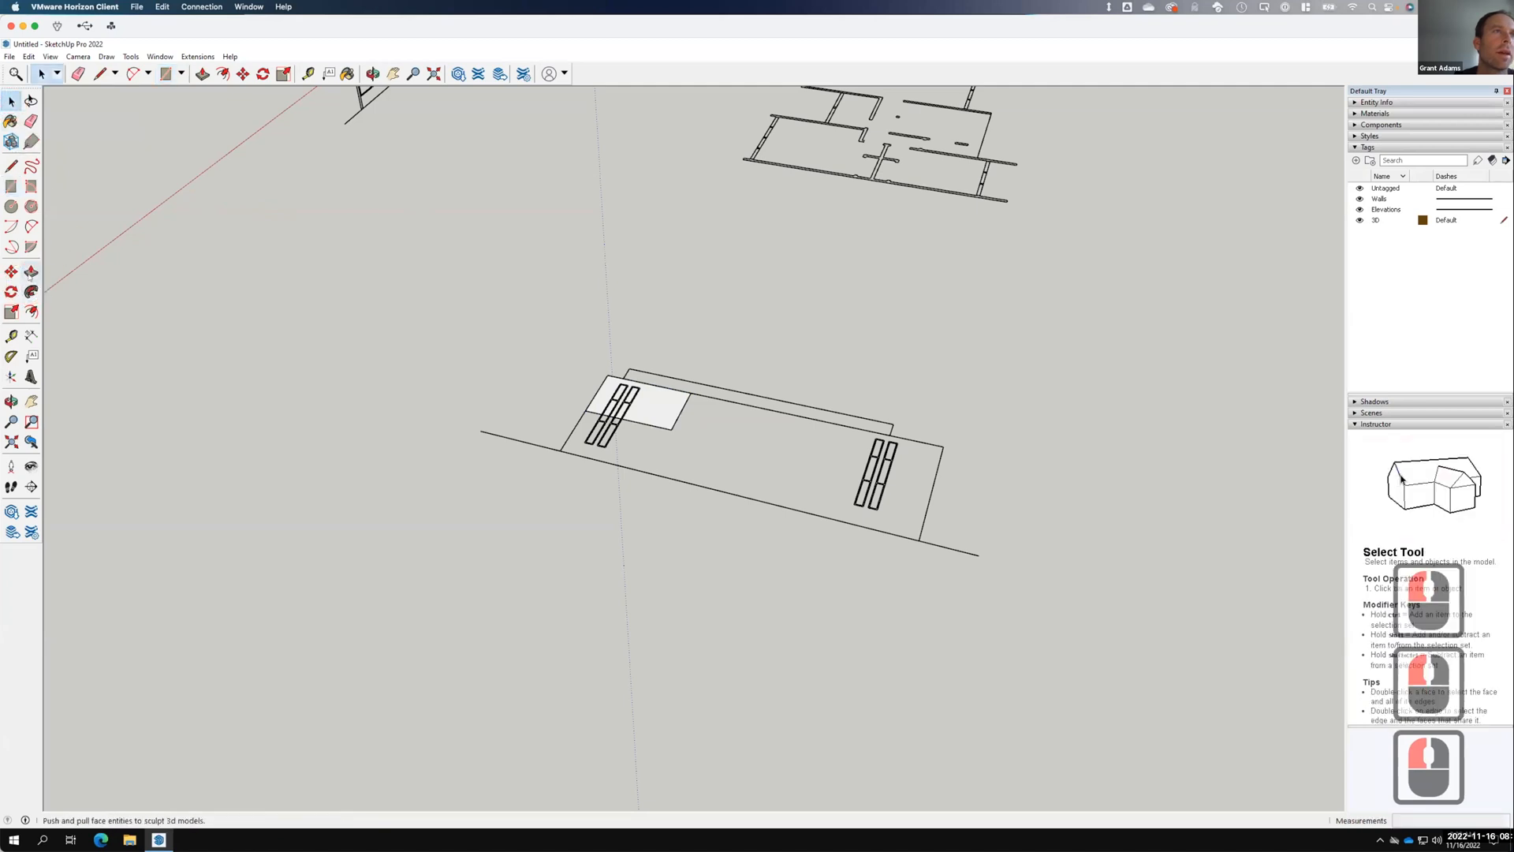
pyautogui.click(30, 274)
pyautogui.click(639, 411)
pyautogui.click(627, 363)
# Select the box with the elevation and rotate both 90° upright about the box corner.
pyautogui.click(41, 78)
pyautogui.moveTo(859, 355); pyautogui.dragTo(572, 450)
pyautogui.click(678, 534)
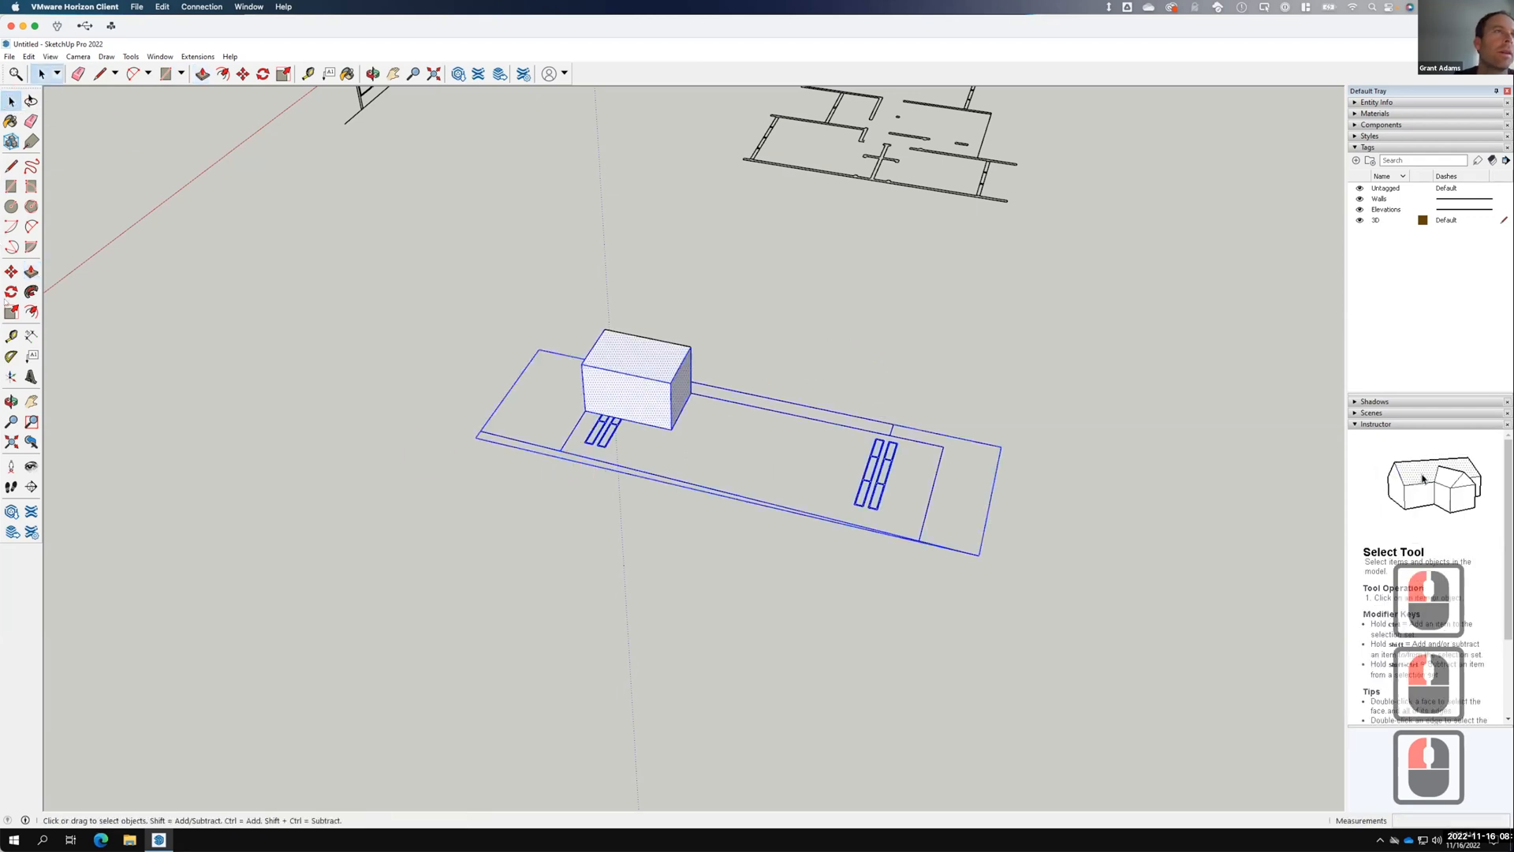
pyautogui.click(11, 292)
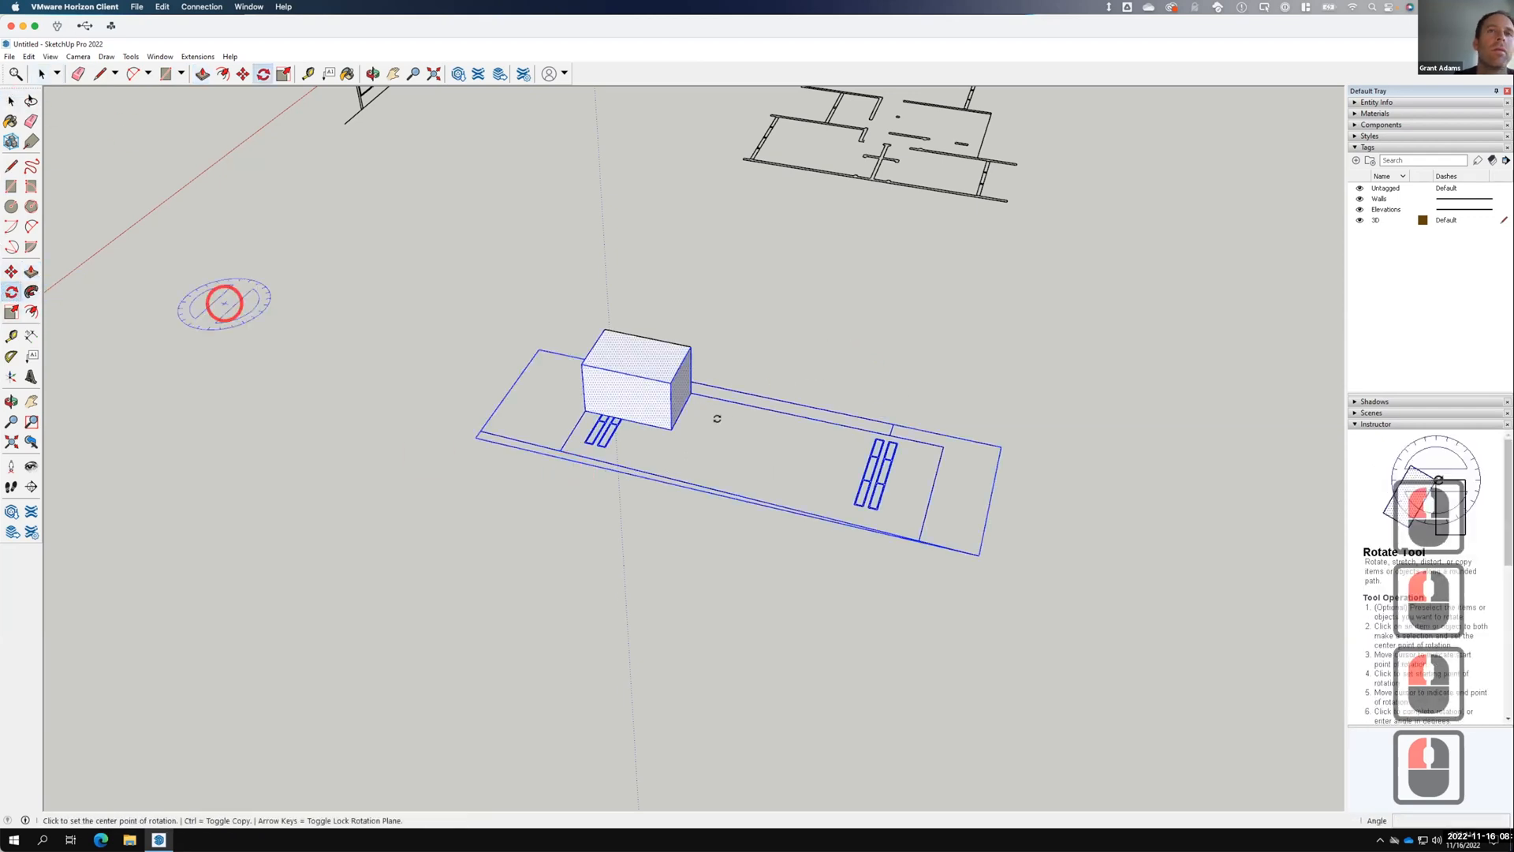
pyautogui.click(677, 411)
pyautogui.click(727, 334)
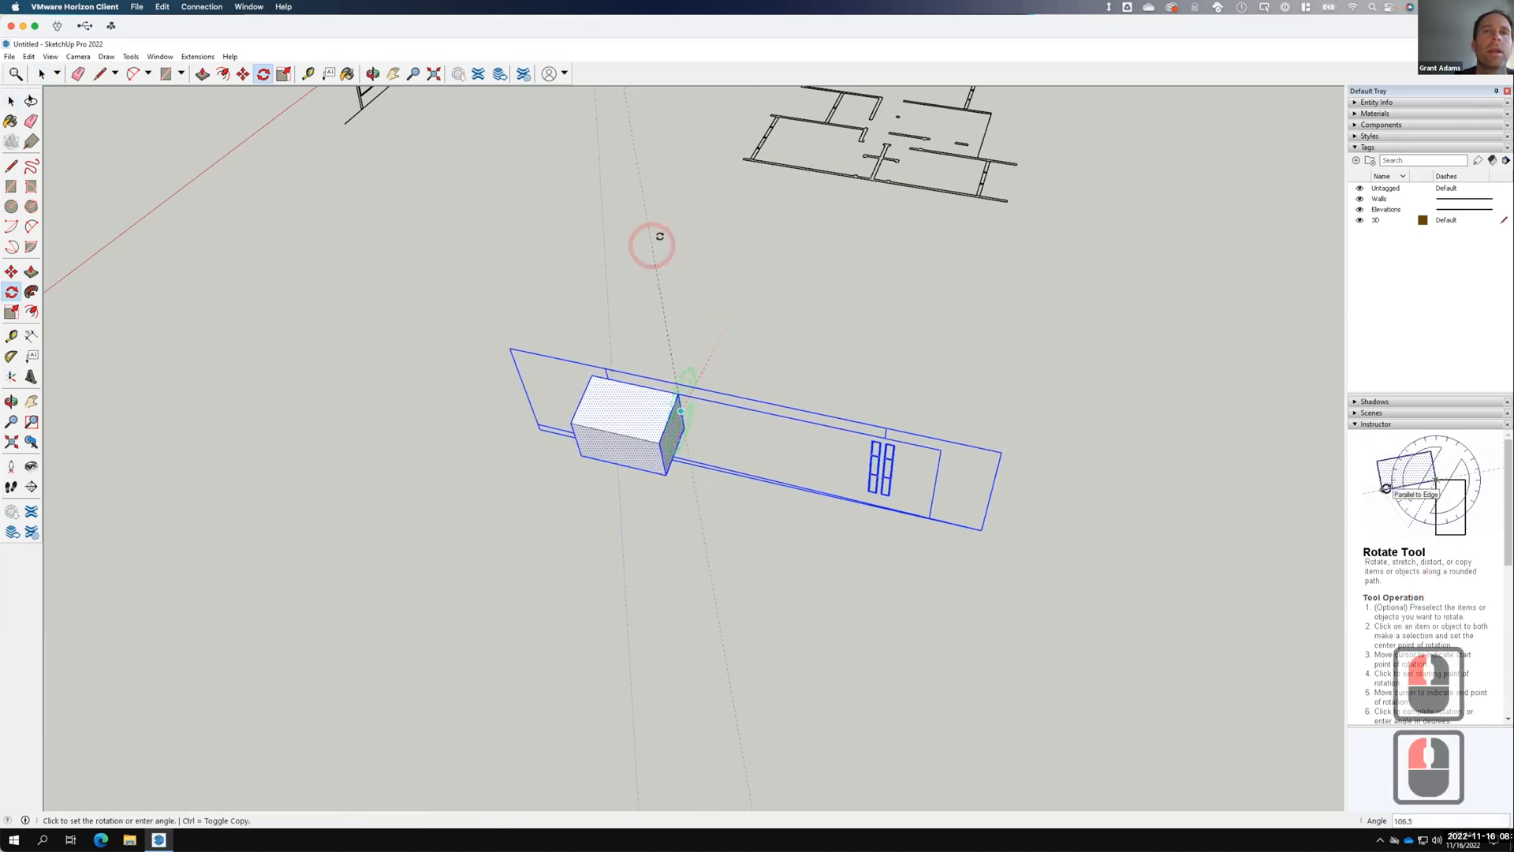
pyautogui.click(727, 253)
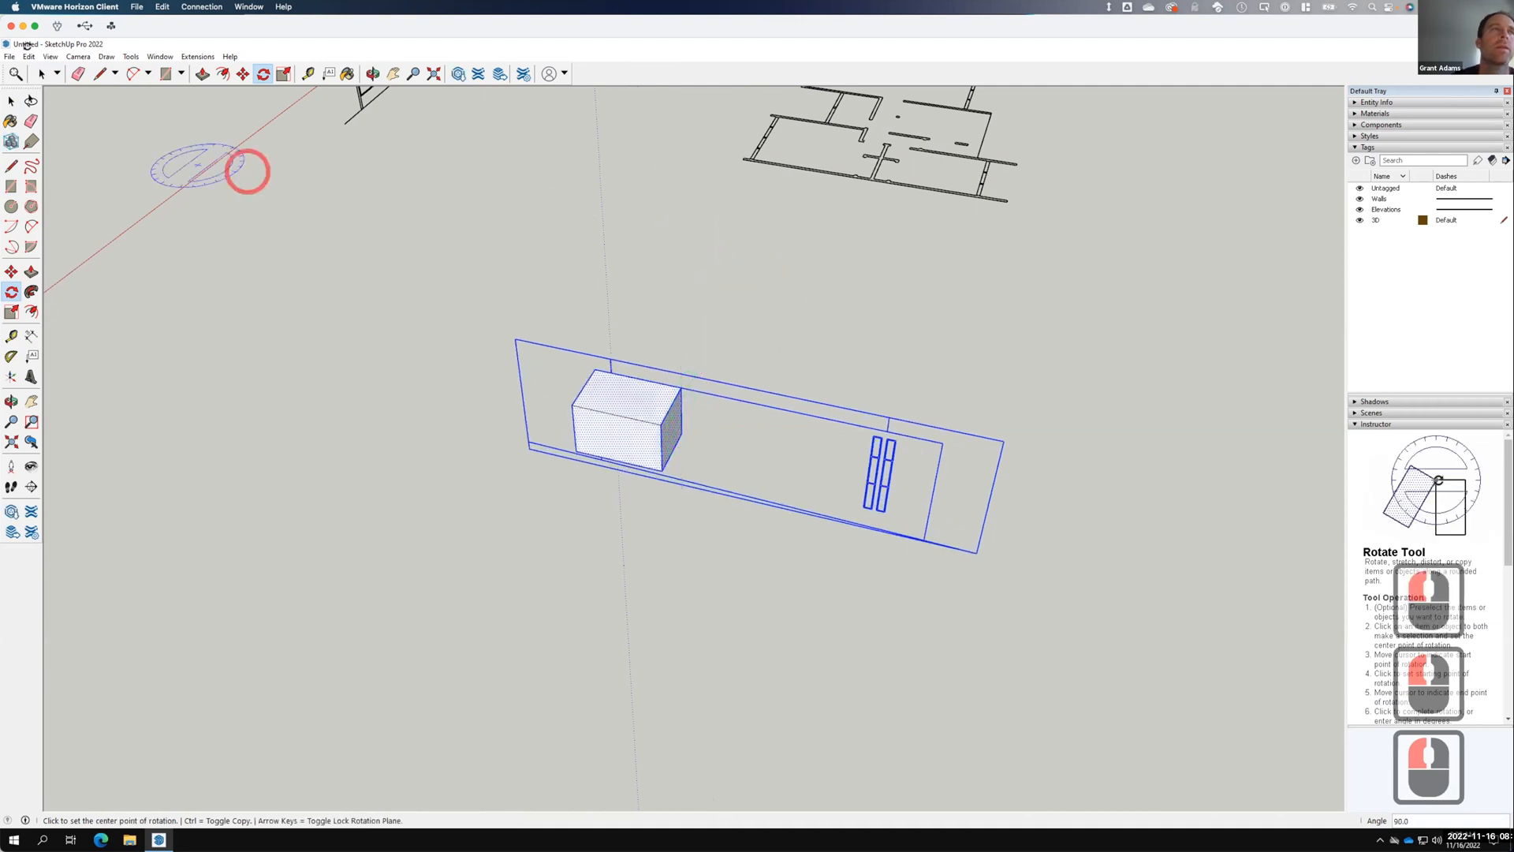
pyautogui.click(11, 101)
pyautogui.click(608, 296)
pyautogui.click(714, 317)
pyautogui.click(218, 138)
pyautogui.click(594, 400)
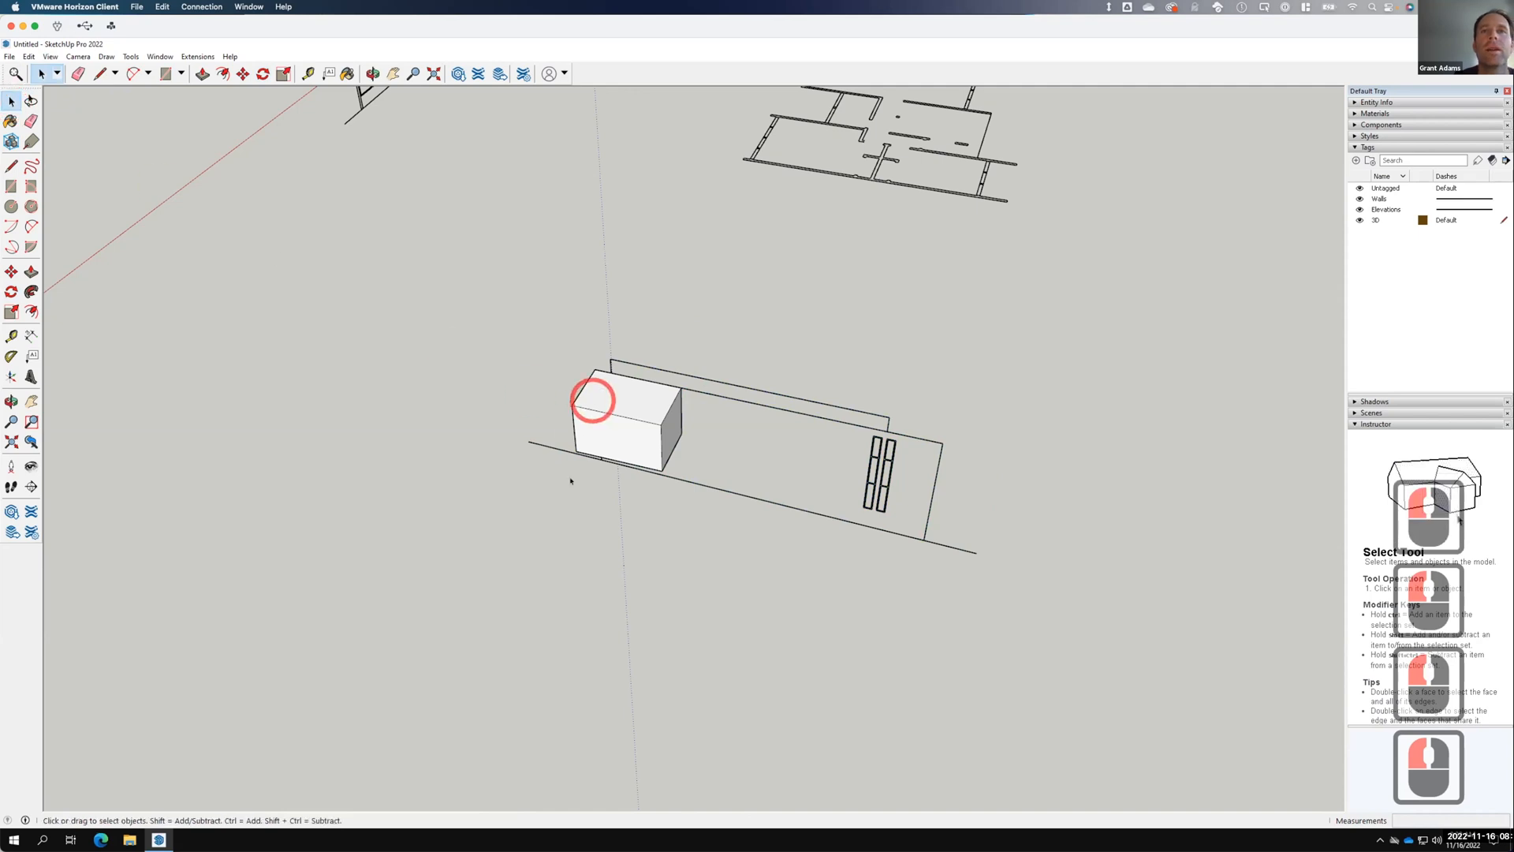
pyautogui.scroll(-5, 569, 473)
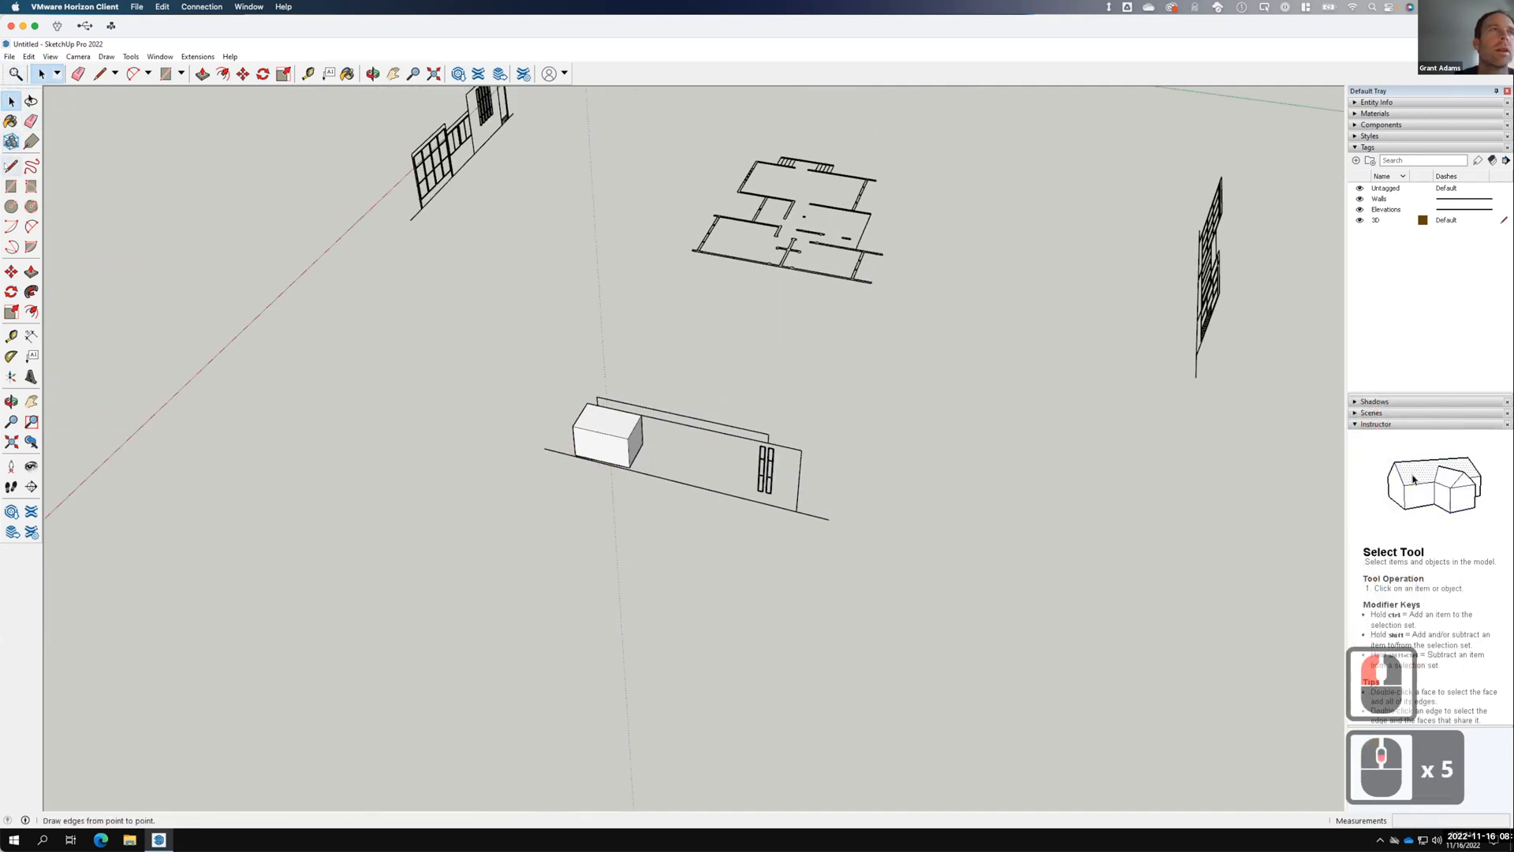
# Draw a reference line from the elevation's corner to the front elevation.
pyautogui.click(11, 166)
pyautogui.scroll(-3, 433, 531)
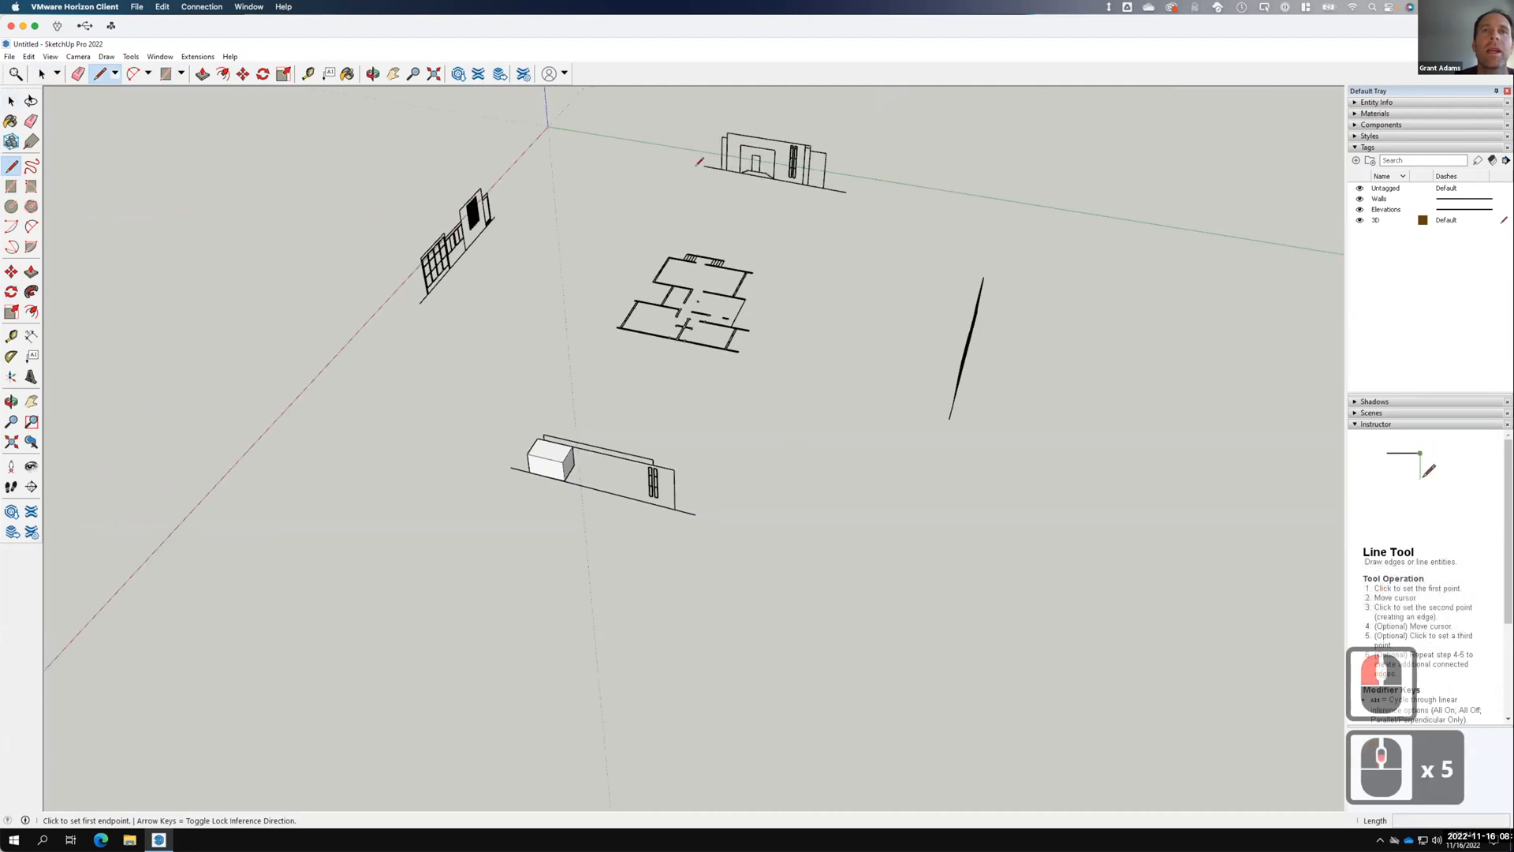
pyautogui.click(727, 131)
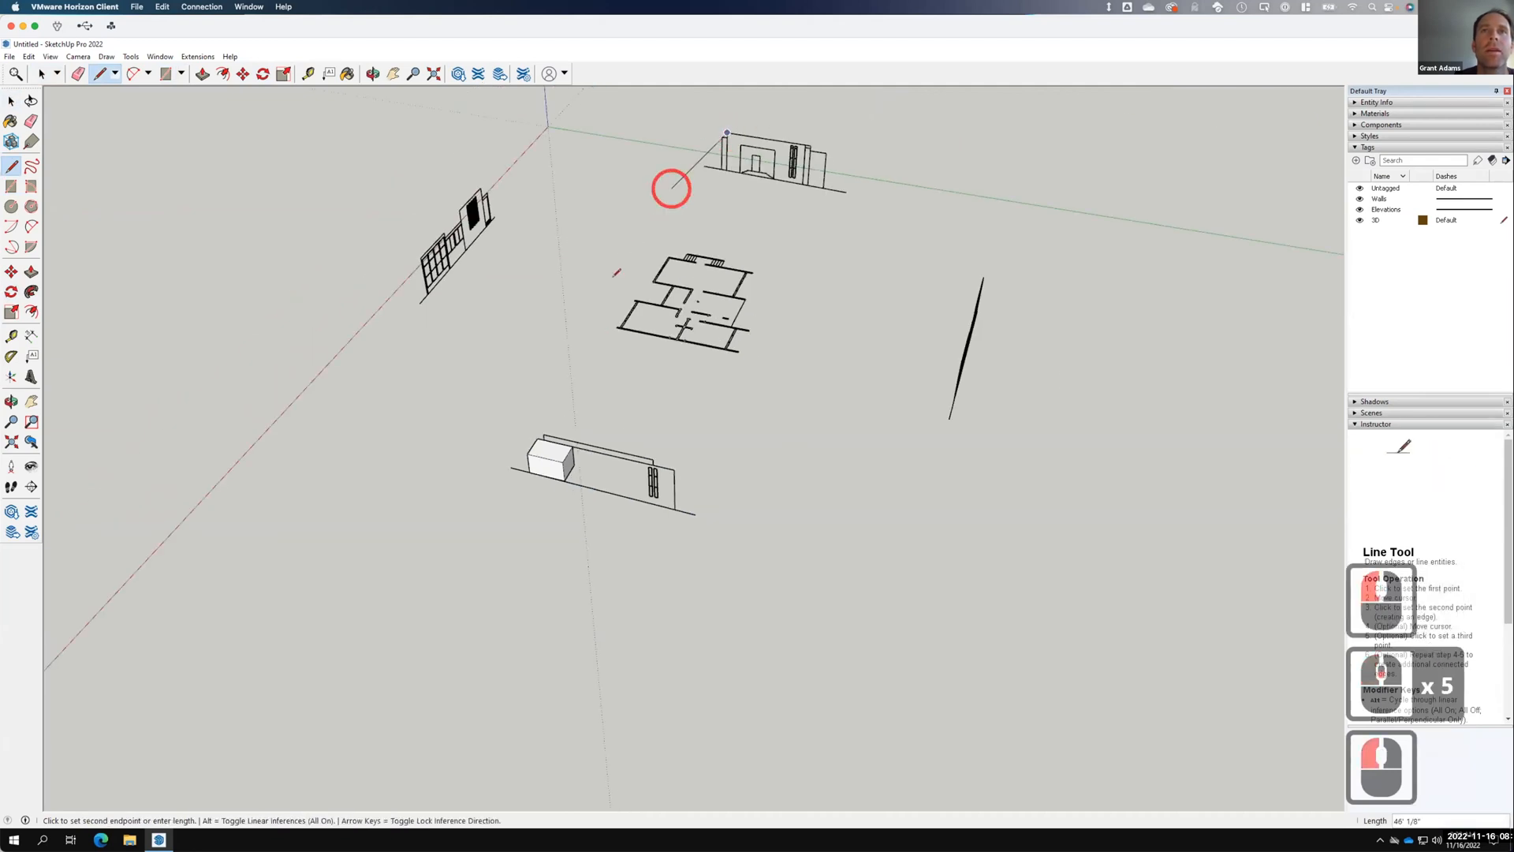
pyautogui.press('F15')
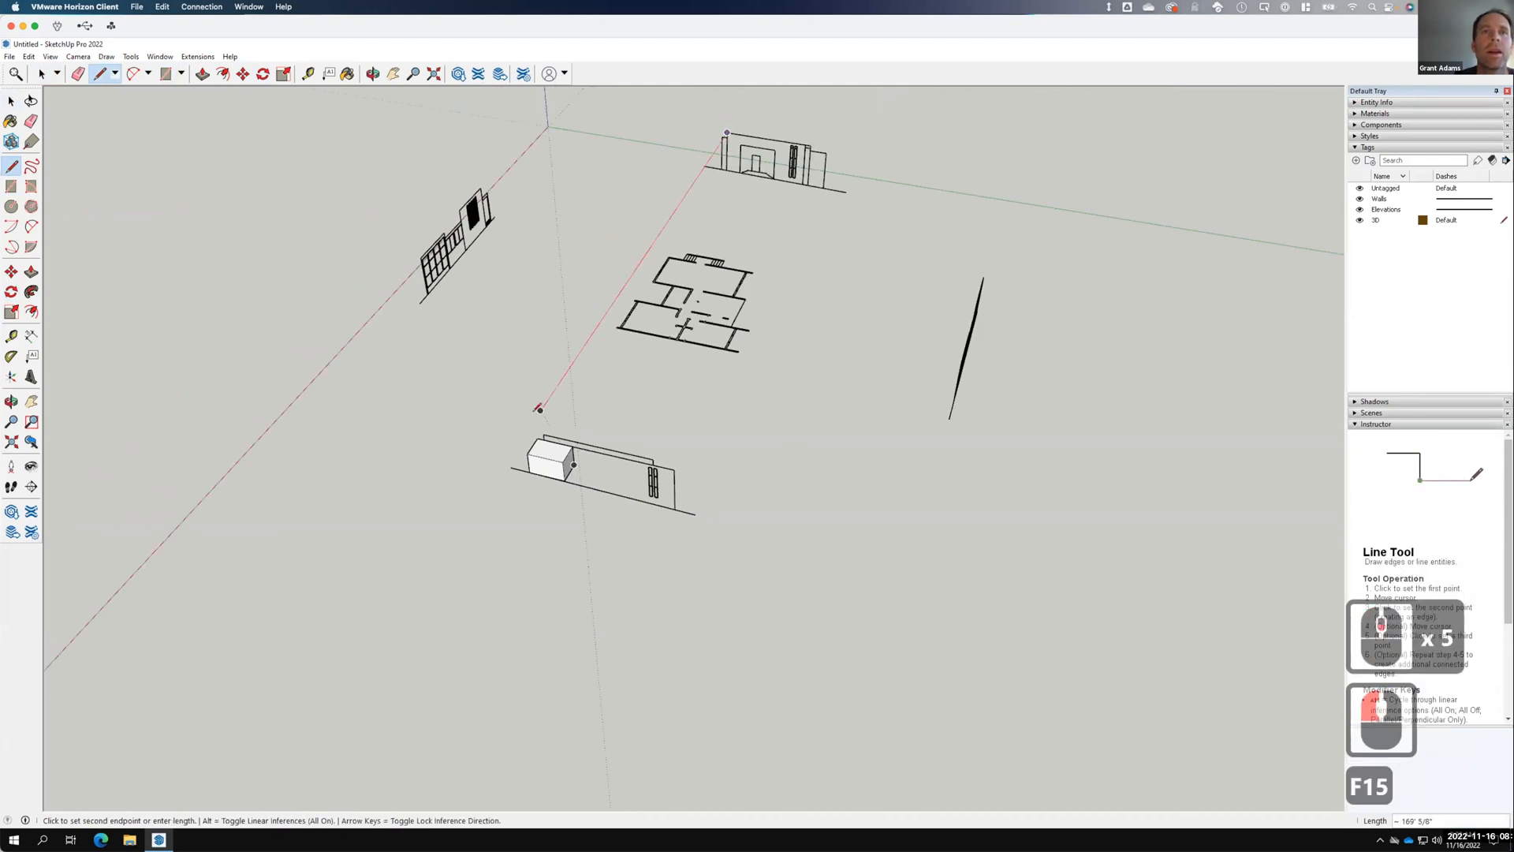
pyautogui.click(539, 408)
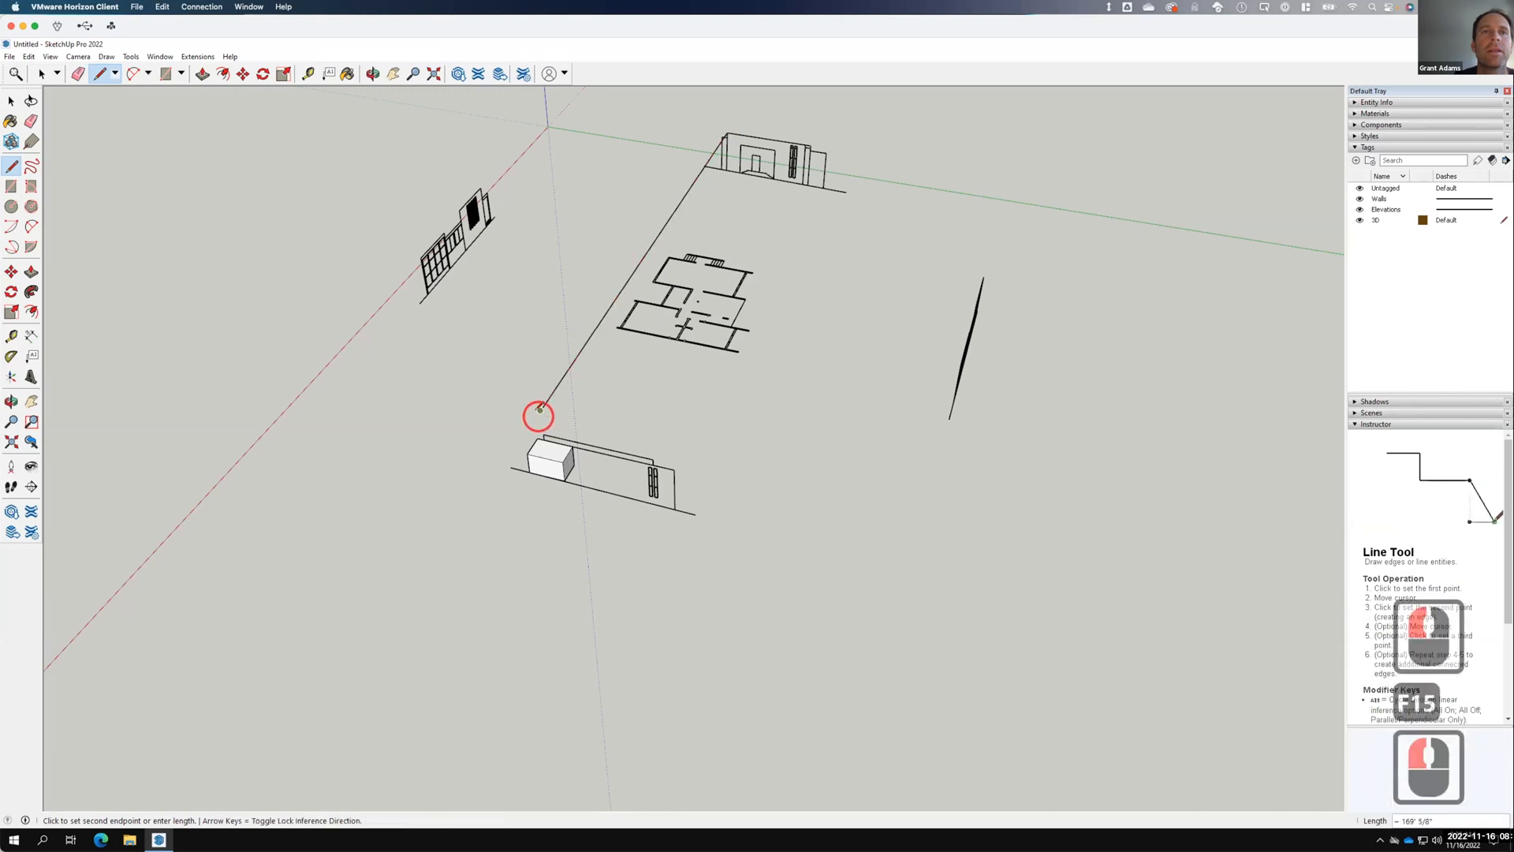
# Select the box, wall and window elevation and move them to the reference line's end.
pyautogui.click(11, 101)
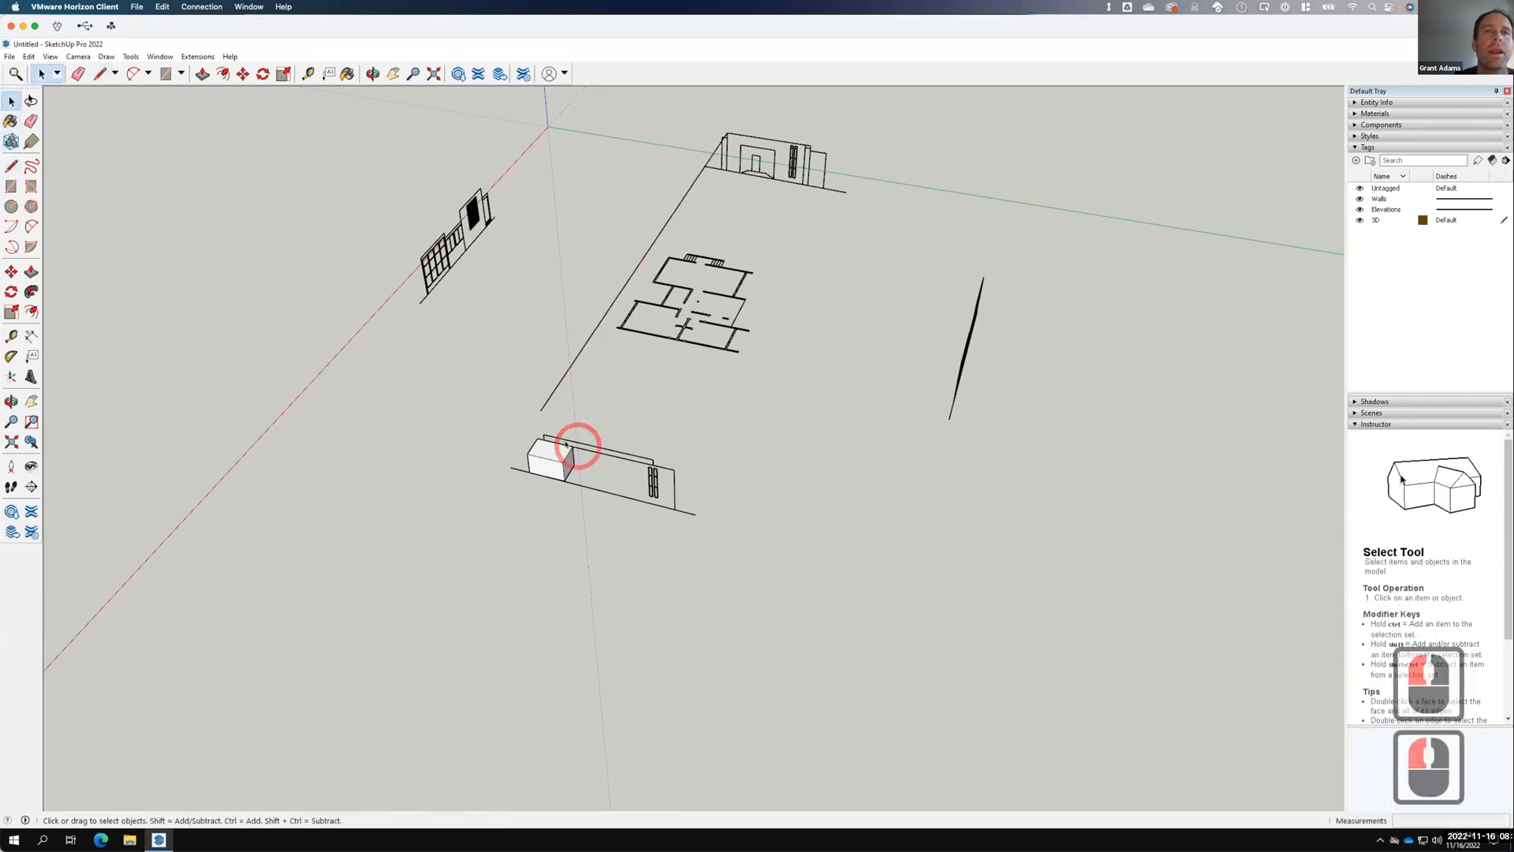
pyautogui.scroll(6, 575, 442)
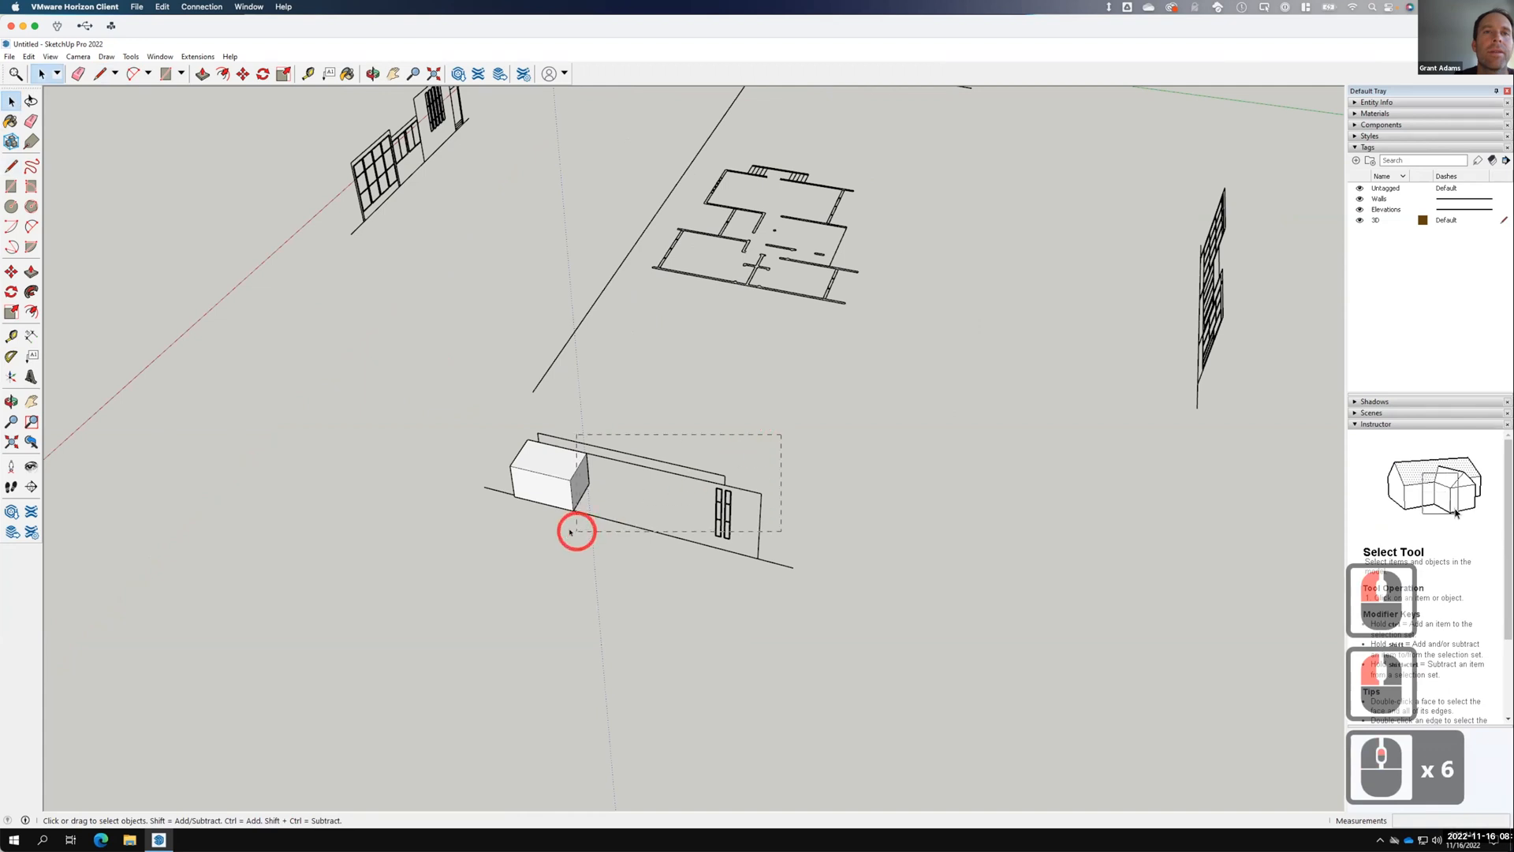
pyautogui.moveTo(570, 531); pyautogui.dragTo(571, 529)
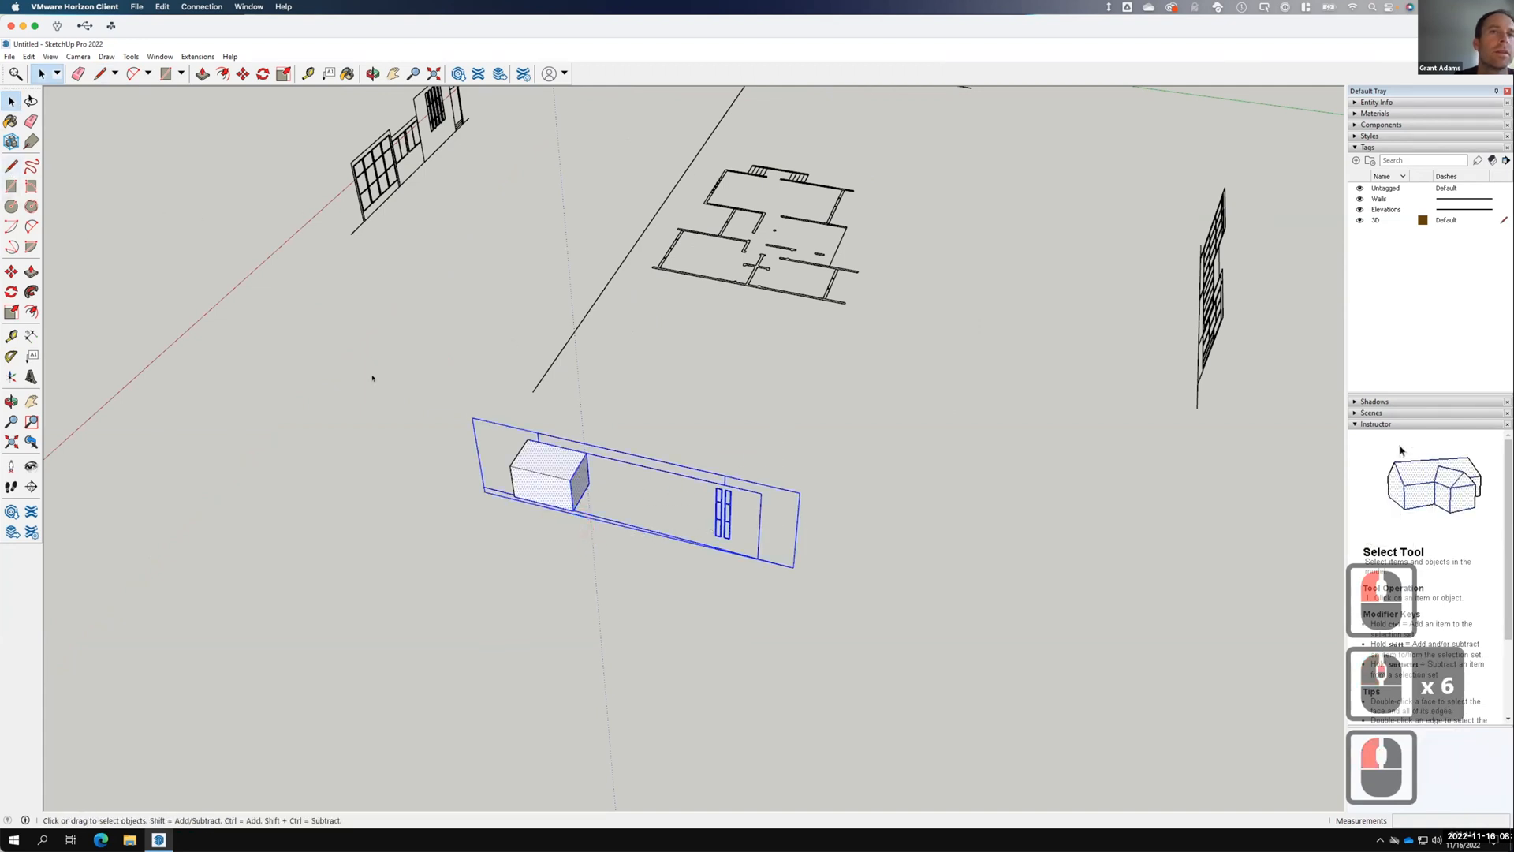
pyautogui.click(415, 404)
pyautogui.moveTo(416, 404); pyautogui.dragTo(800, 574)
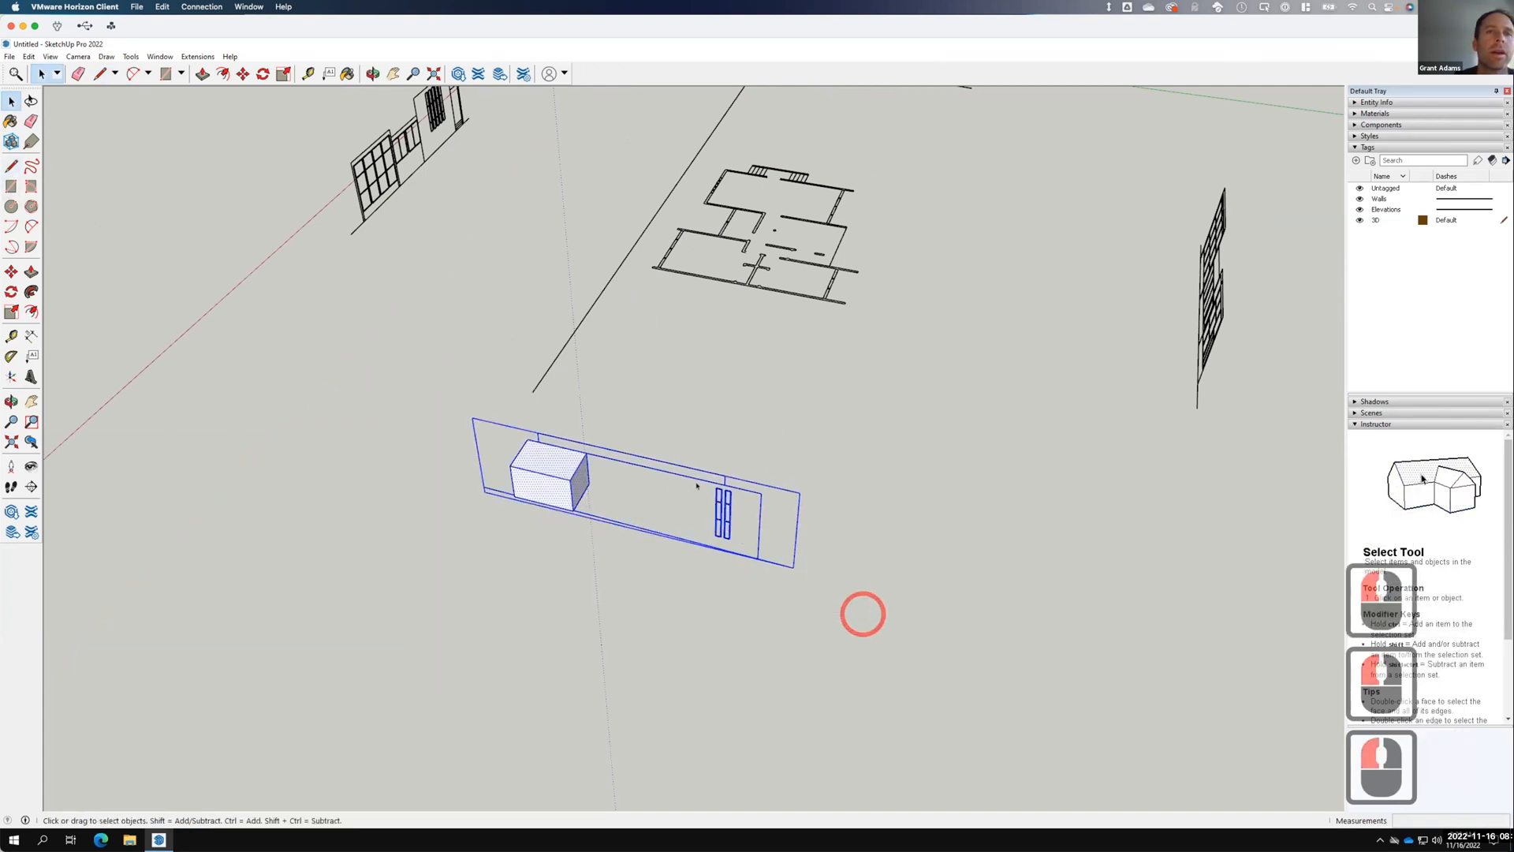
pyautogui.click(11, 271)
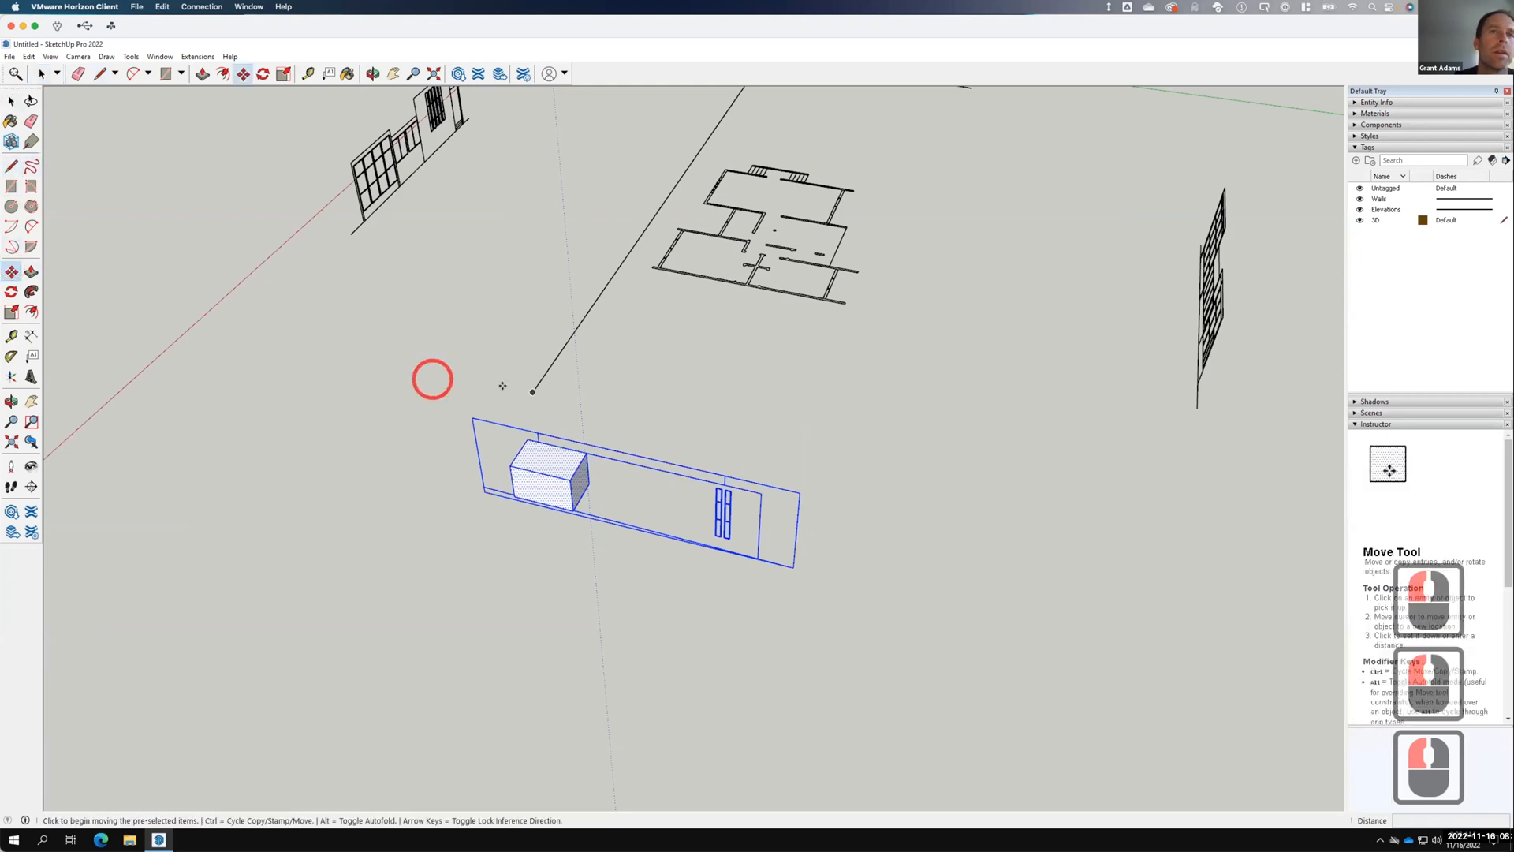
pyautogui.click(532, 426)
pyautogui.click(533, 391)
# Erase the stray white box.
pyautogui.click(11, 101)
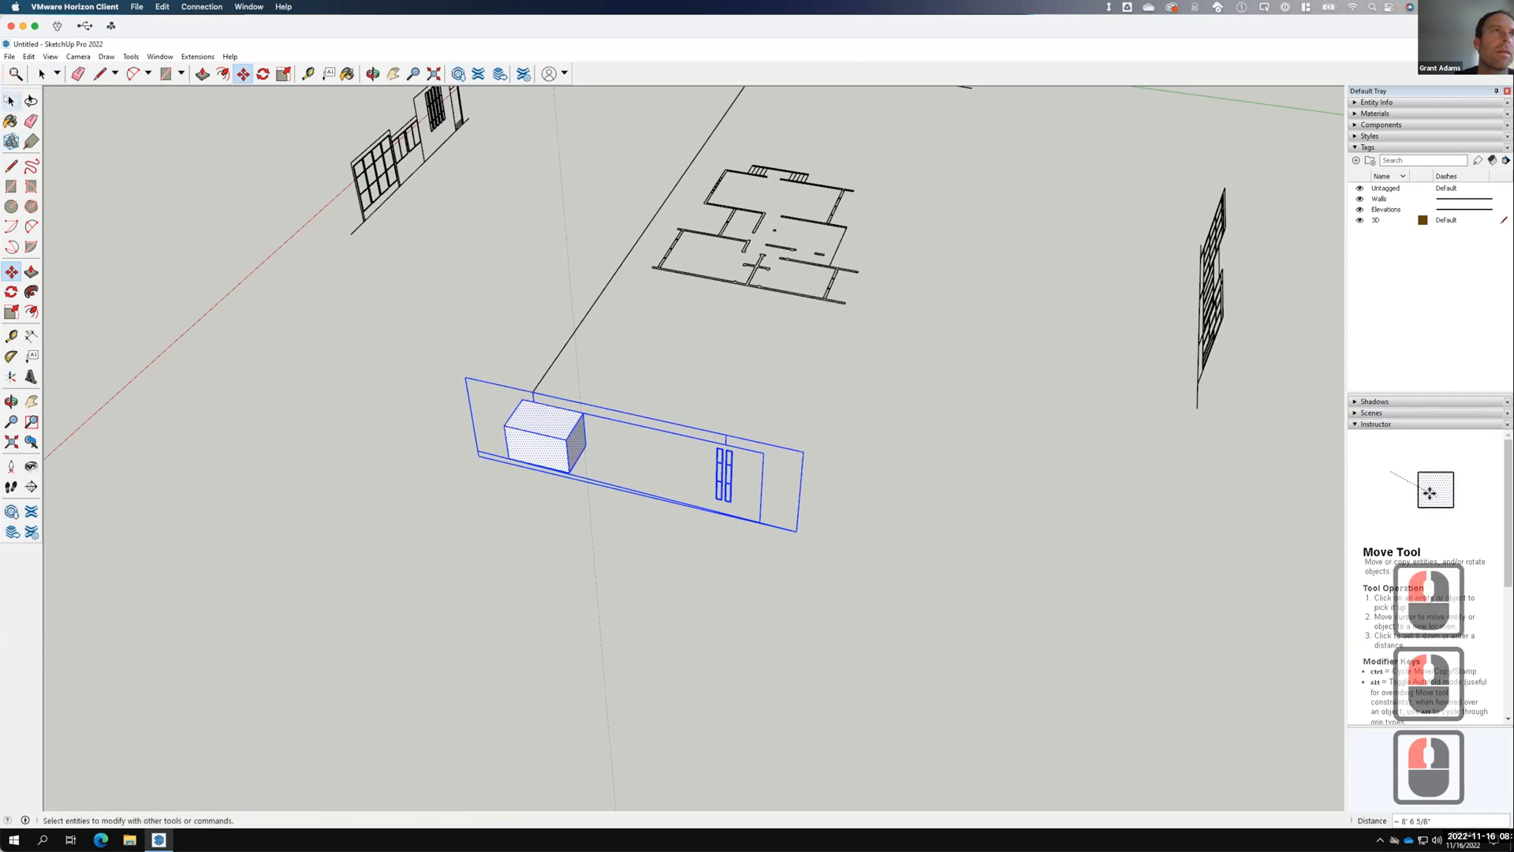
pyautogui.click(396, 386)
pyautogui.moveTo(583, 508); pyautogui.dragTo(601, 527)
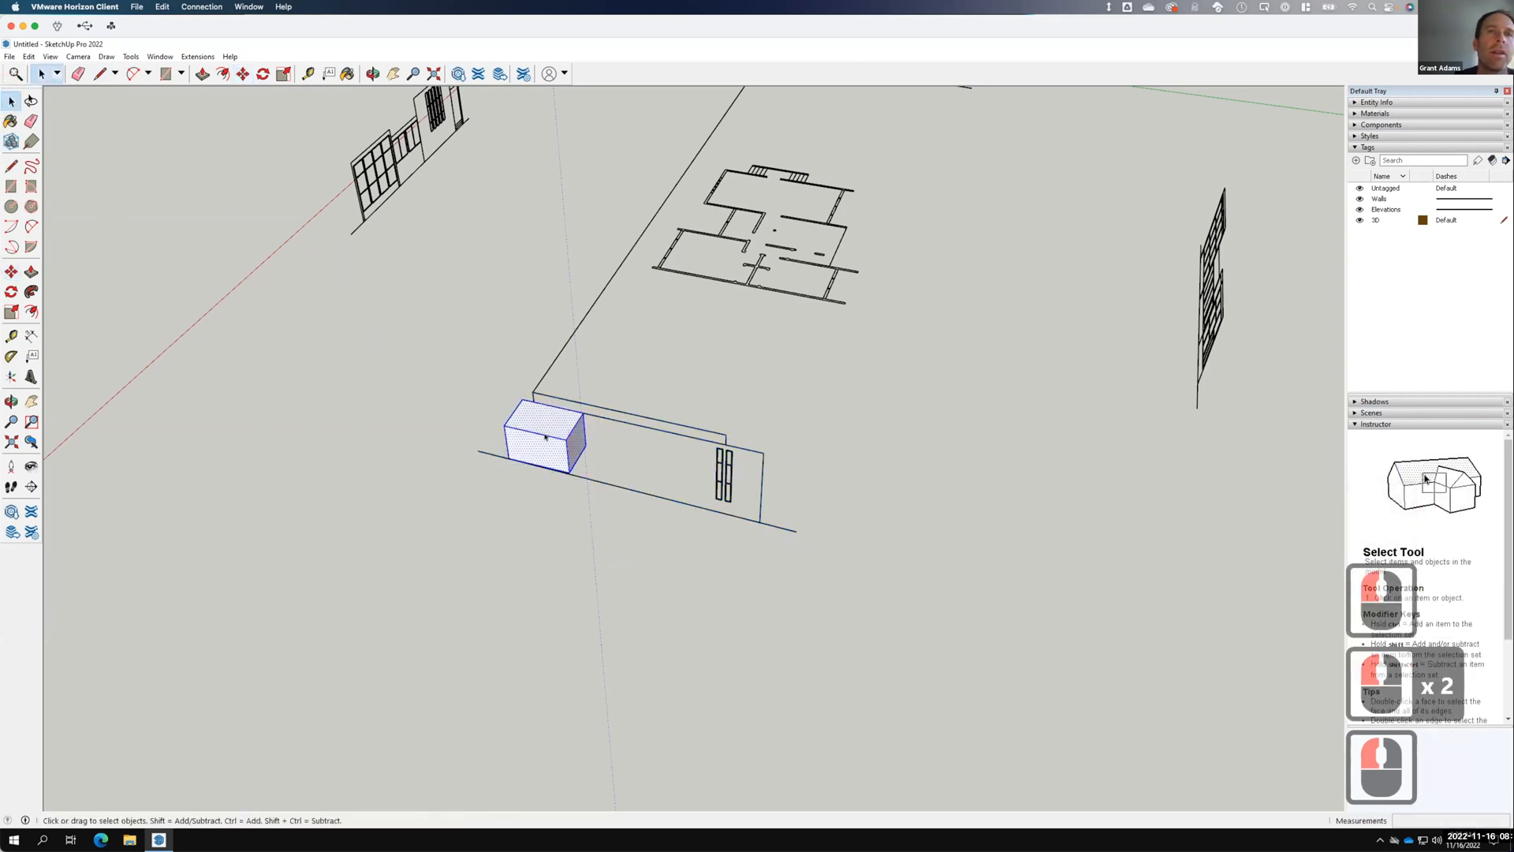
pyautogui.rightClick(546, 436)
pyautogui.click(582, 458)
# Erase the long reference line and orbit to view all four elevations.
pyautogui.moveTo(440, 430); pyautogui.dragTo(533, 344, button='middle')
pyautogui.doubleClick(542, 350)
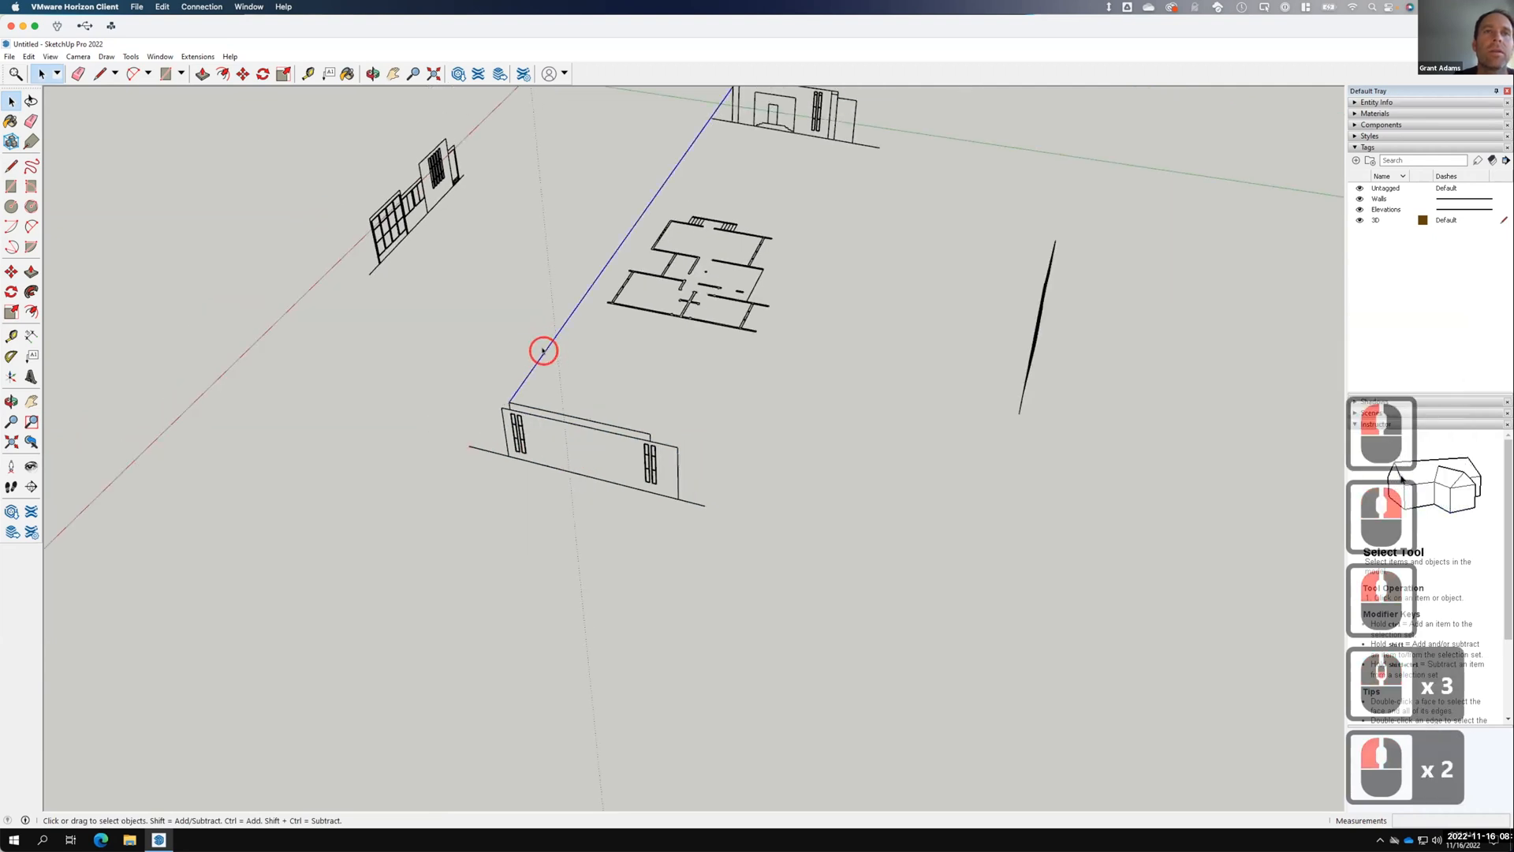
pyautogui.rightClick(544, 352)
pyautogui.click(574, 372)
pyautogui.moveTo(482, 378)
pyautogui.mouseDown(button='middle')
pyautogui.moveTo(457, 401)
pyautogui.moveTo(821, 422)
pyautogui.moveTo(1017, 229)
pyautogui.mouseUp(button='middle')
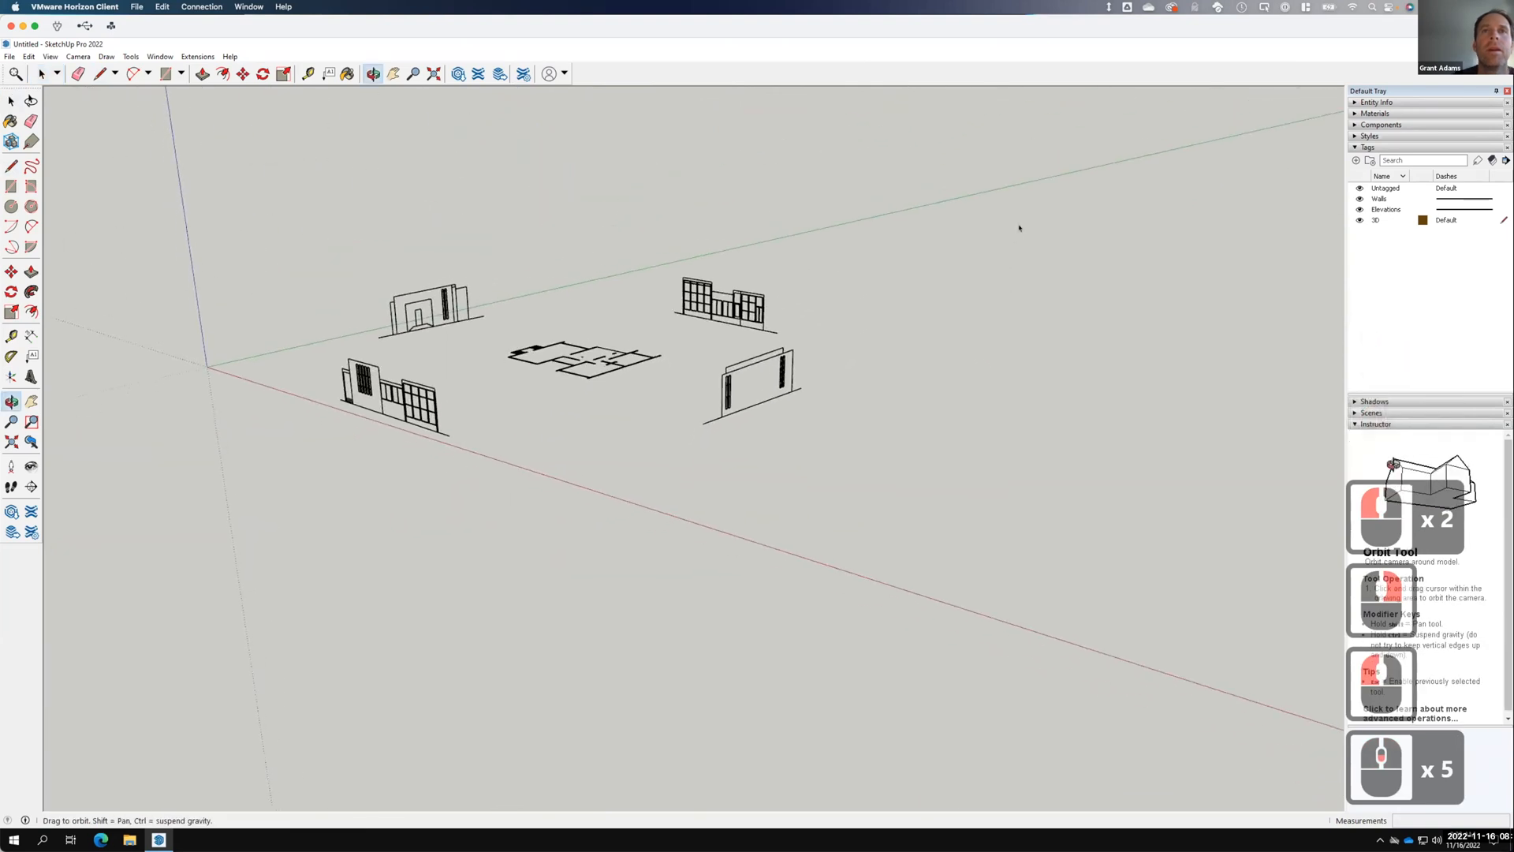
pyautogui.moveTo(470, 340)
pyautogui.mouseDown(button='middle')
pyautogui.moveTo(943, 281)
pyautogui.moveTo(527, 330)
pyautogui.moveTo(480, 284)
pyautogui.moveTo(490, 300)
pyautogui.moveTo(804, 392)
pyautogui.moveTo(1063, 369)
pyautogui.mouseUp(button='middle')
# Draw a rectangle face spanning the entire floor plan.
pyautogui.scroll(1, 649, 359)
pyautogui.scroll(9, 591, 375)
pyautogui.moveTo(771, 378); pyautogui.dragTo(683, 517, button='middle')
pyautogui.scroll(-5, 683, 517)
pyautogui.scroll(6, 529, 537)
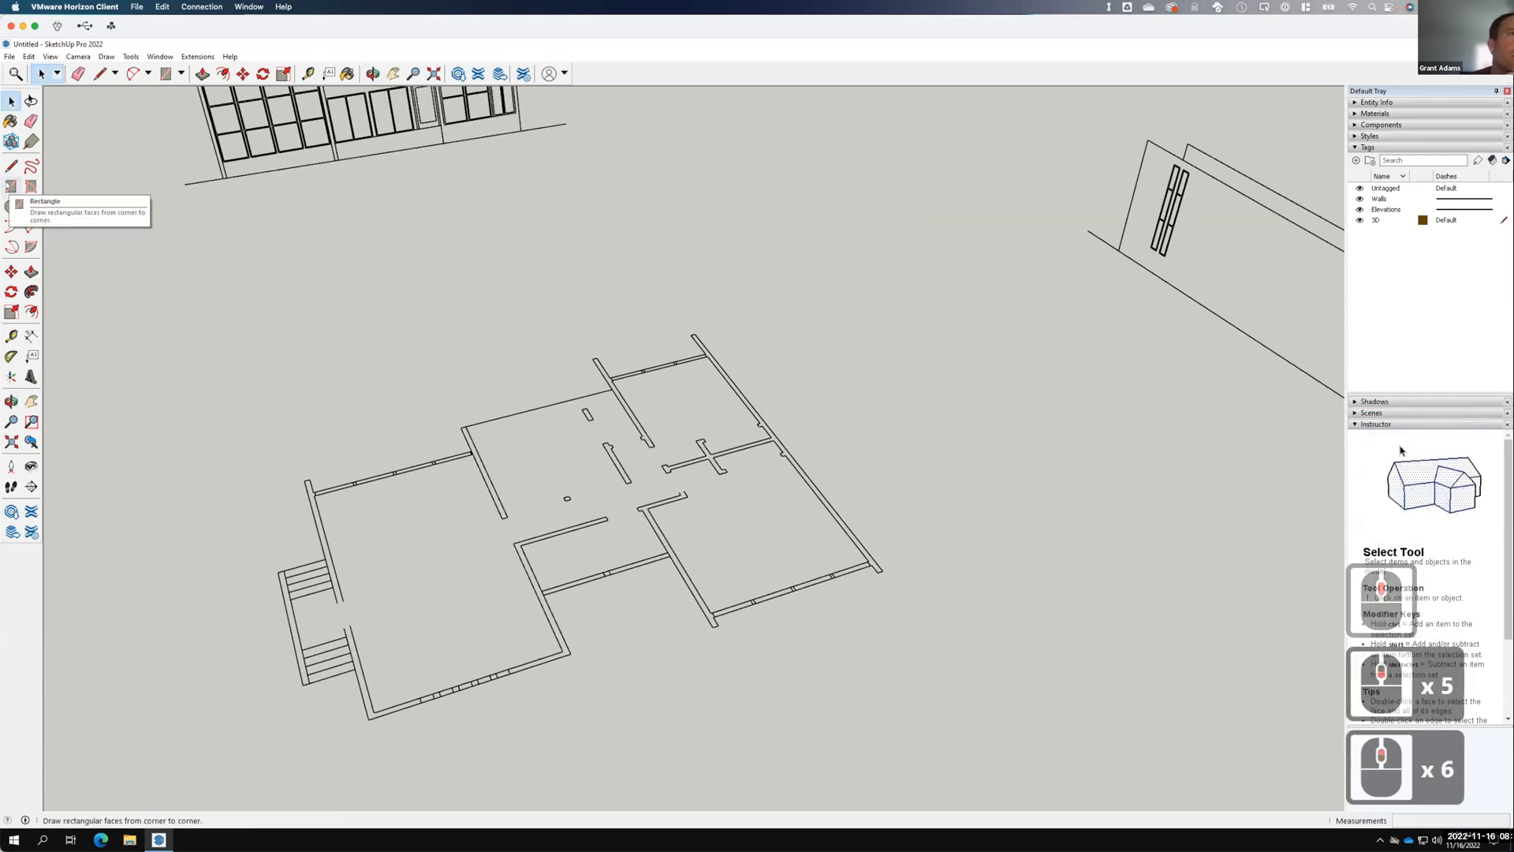
pyautogui.click(11, 186)
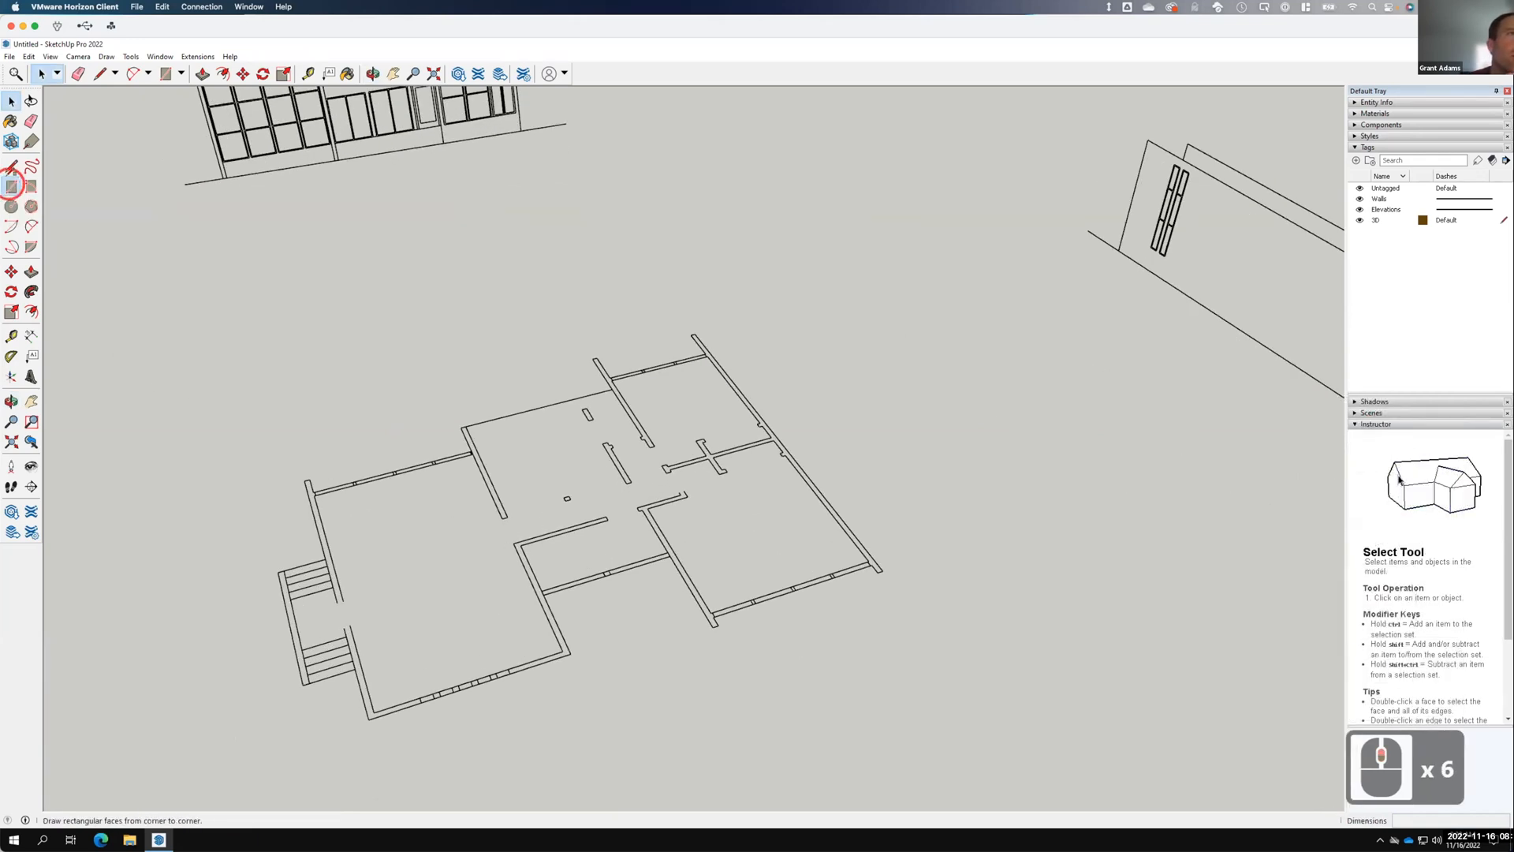
pyautogui.click(695, 333)
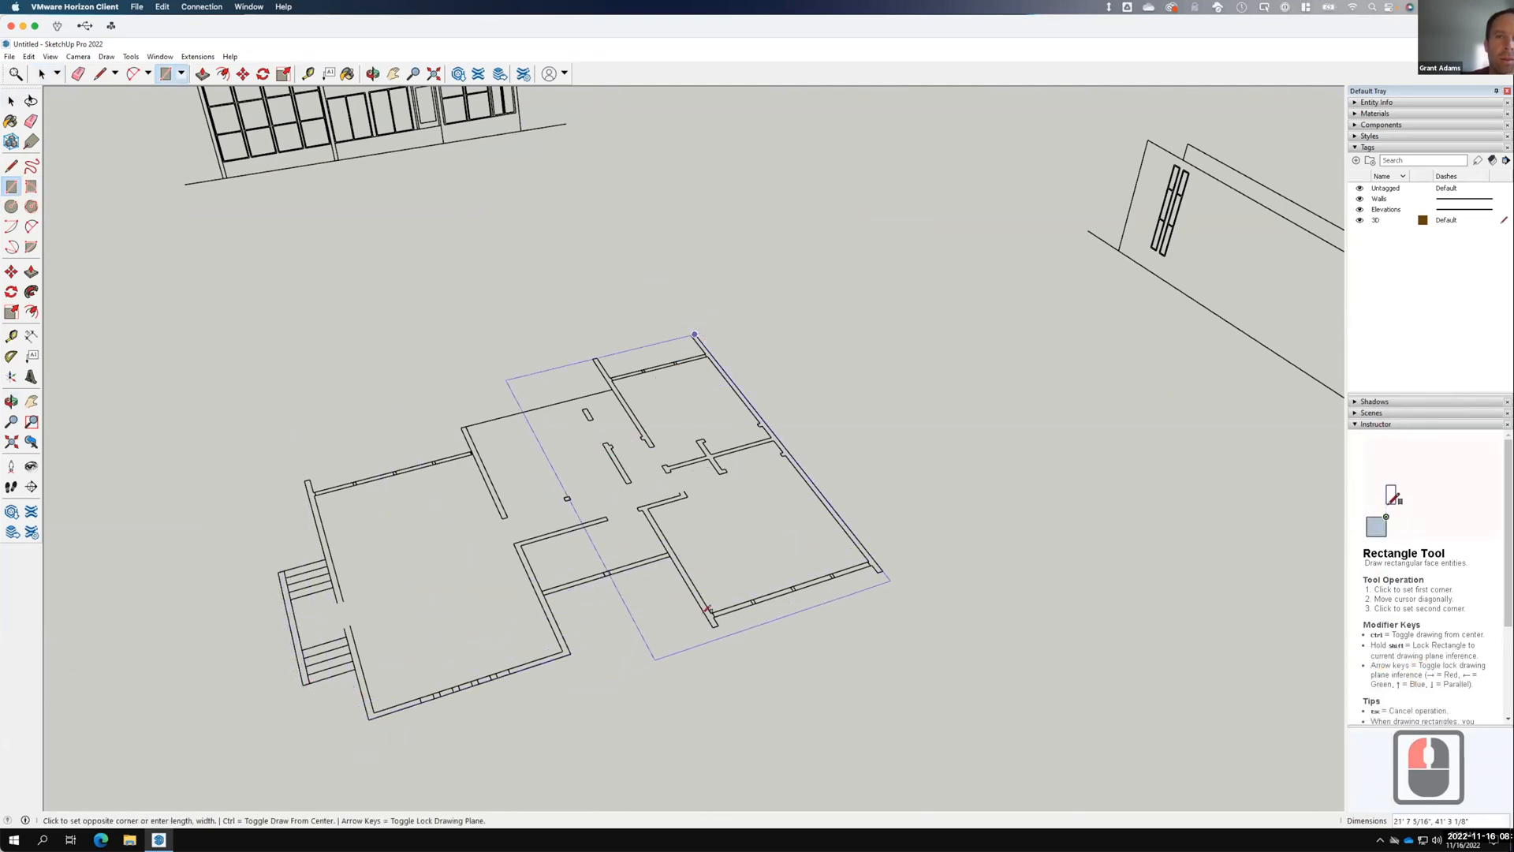
pyautogui.click(316, 751)
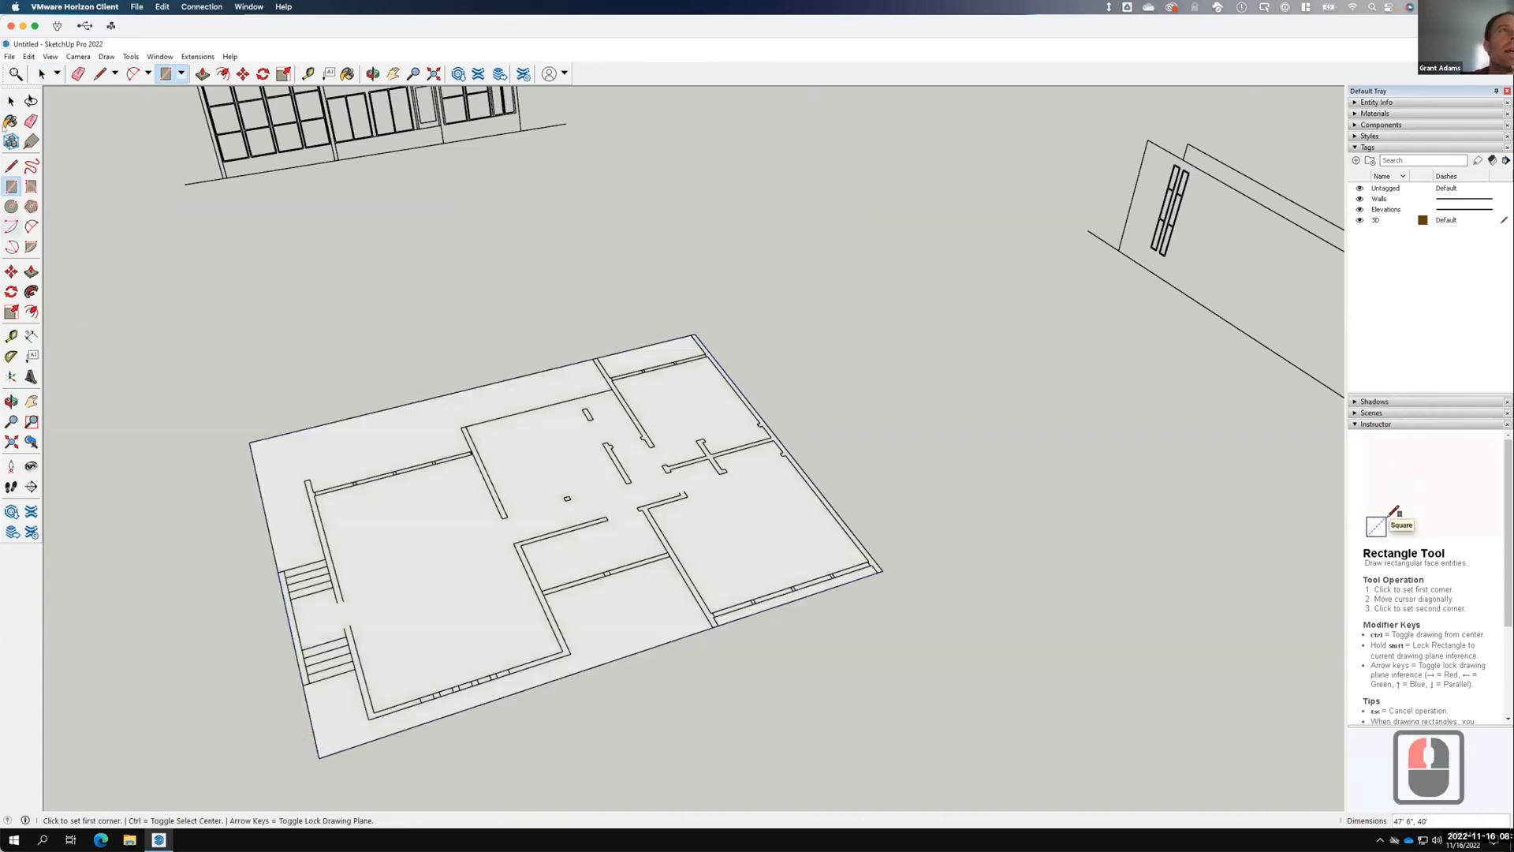
# Explode the floor-plan group, then select the top-left and lower L-shaped strip faces.
pyautogui.press('F15')
pyautogui.click(408, 479)
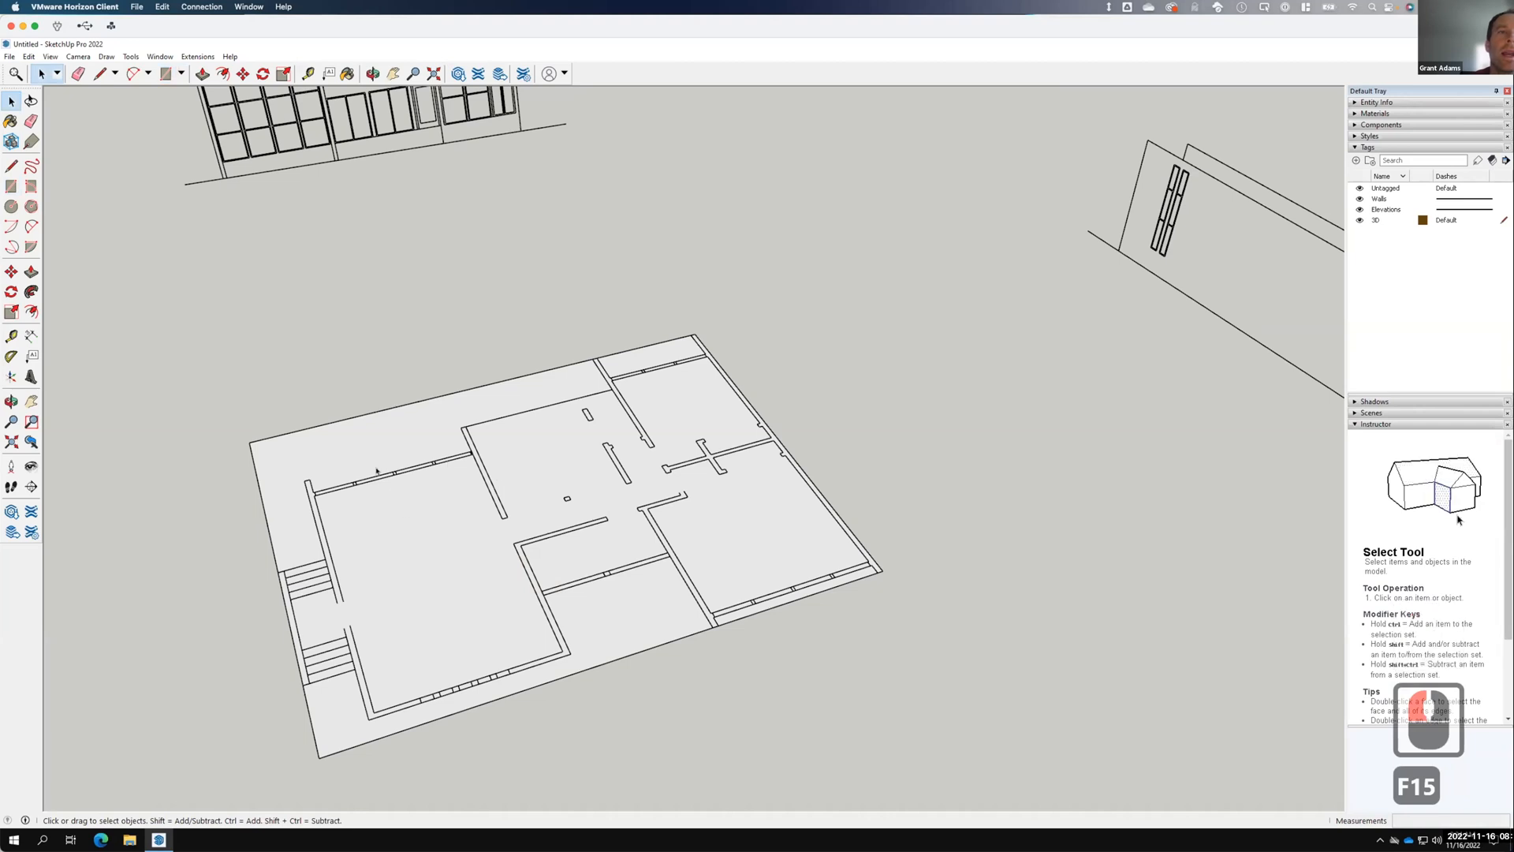
pyautogui.click(476, 464)
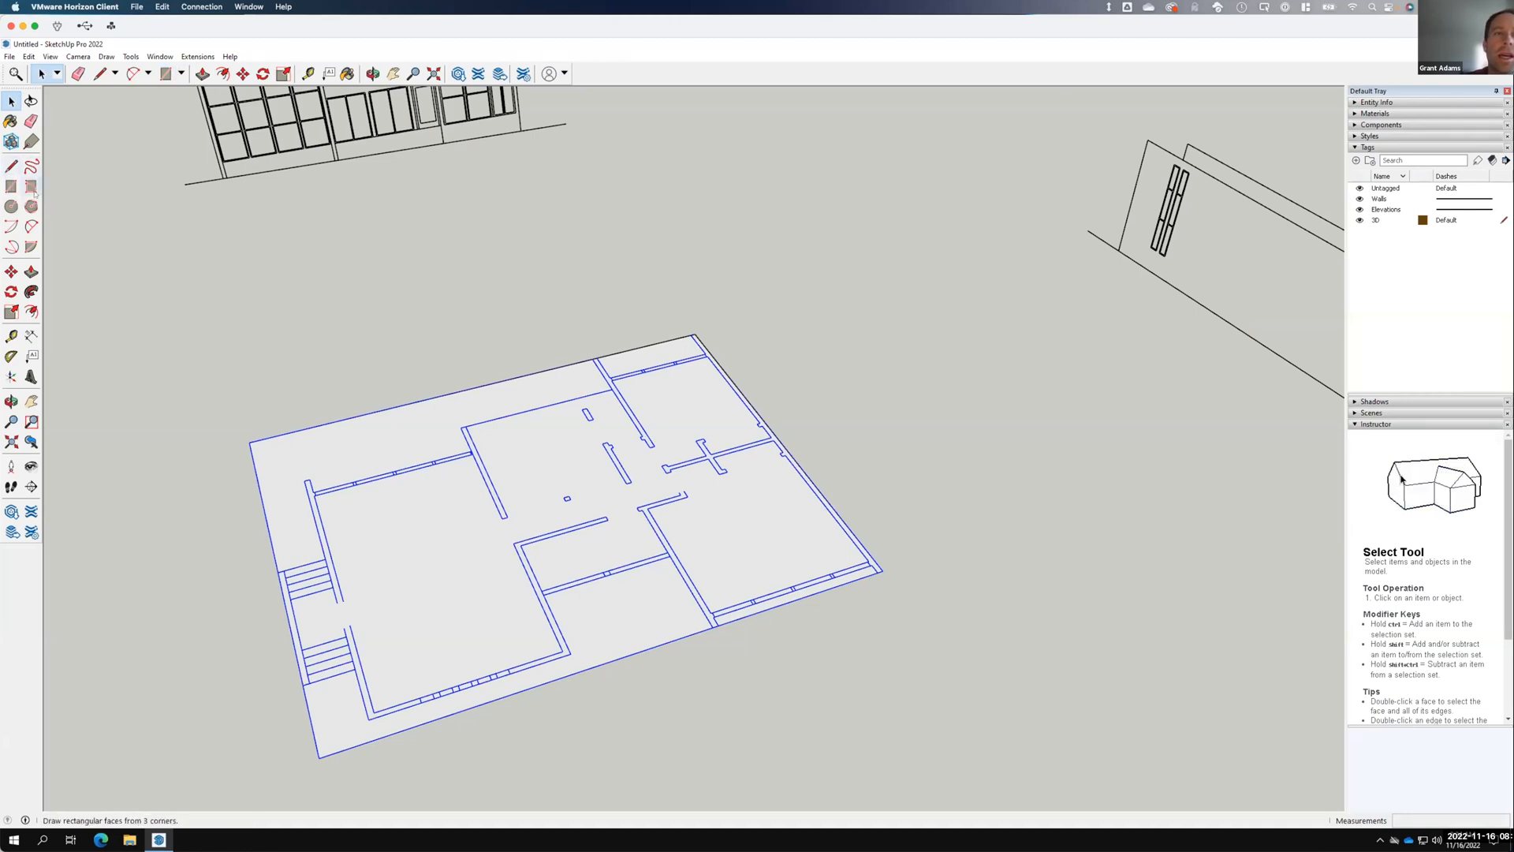
pyautogui.rightClick(481, 475)
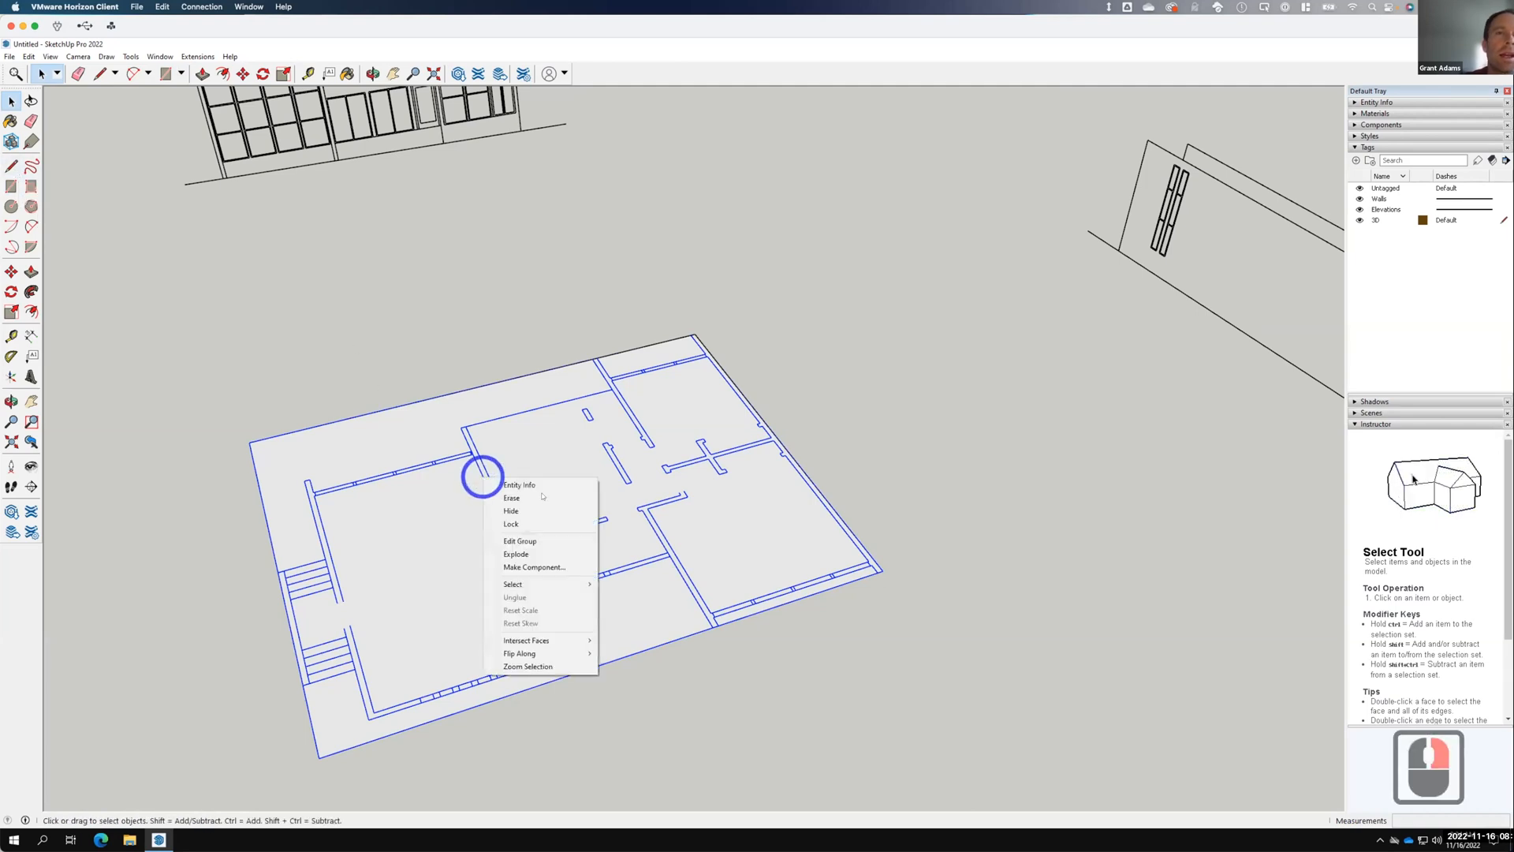
pyautogui.click(518, 553)
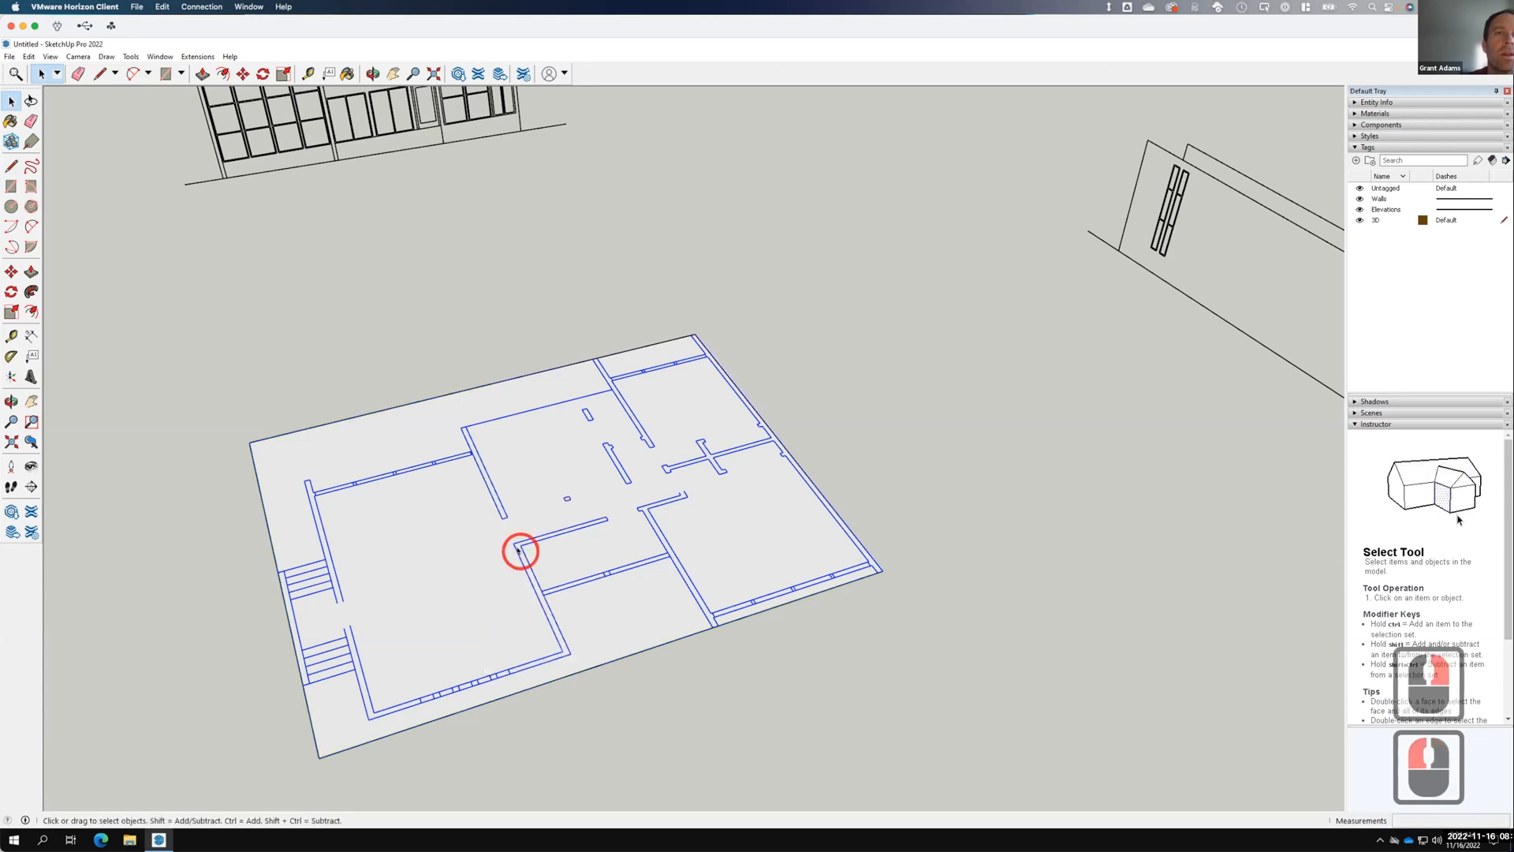
pyautogui.click(785, 348)
pyautogui.doubleClick(560, 383)
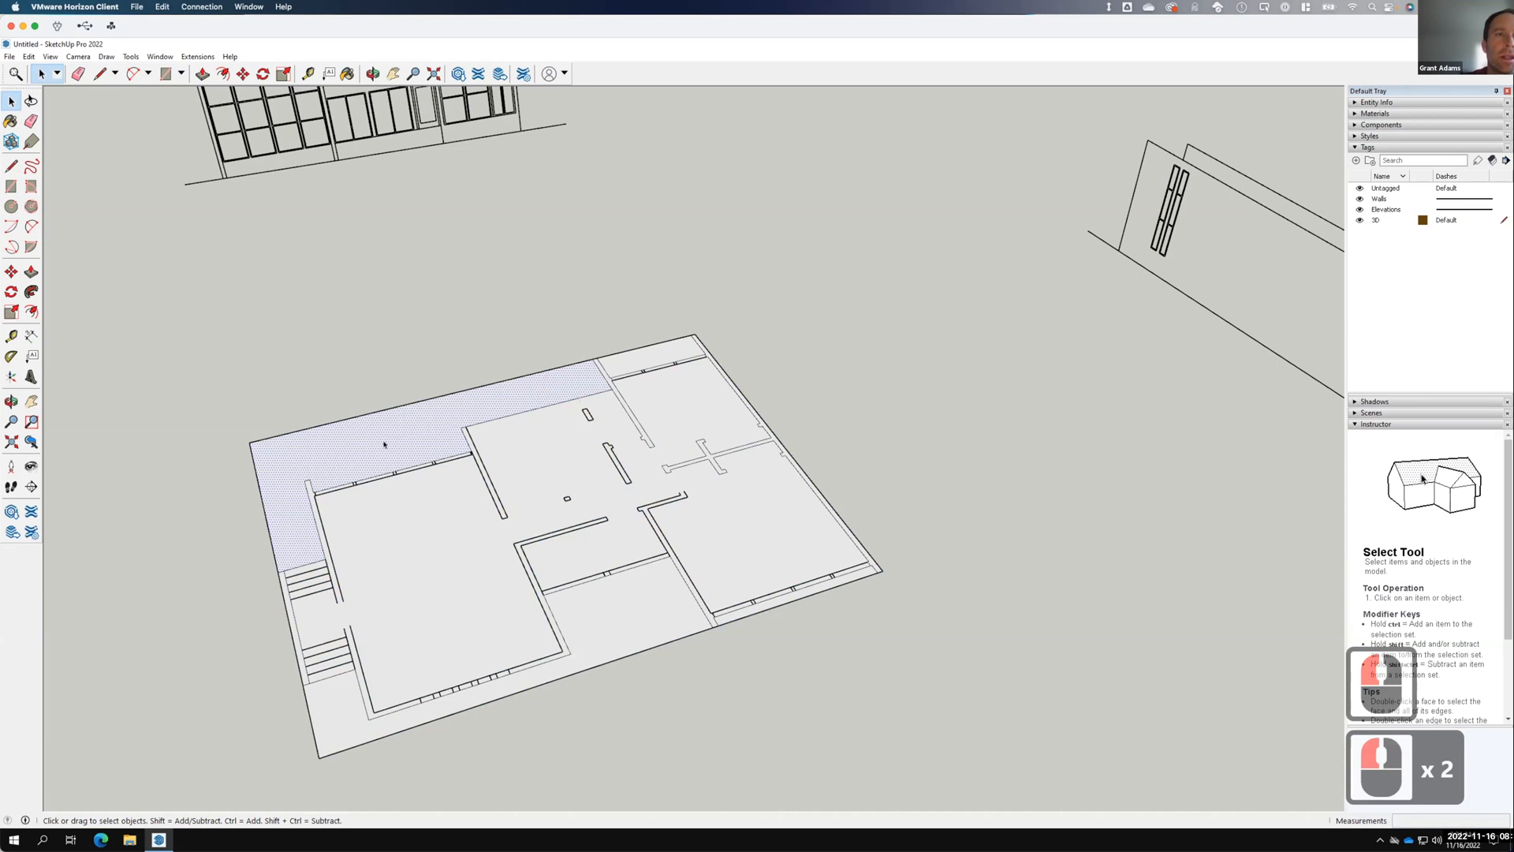
pyautogui.click(337, 721)
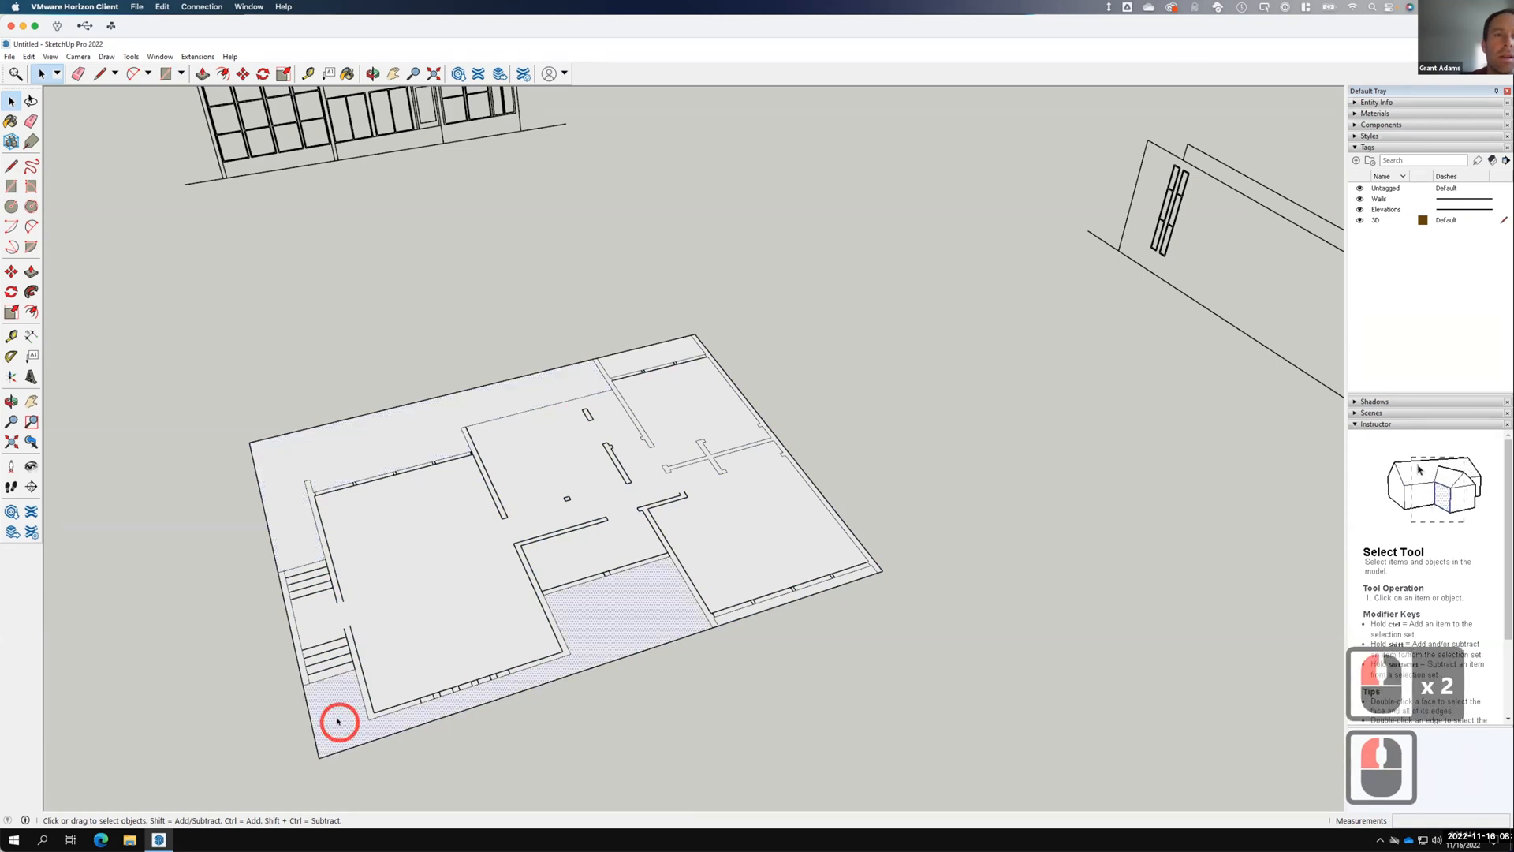
# Erase the lower L-shaped strip face and the floor's bottom and left outer edges.
pyautogui.press('BackSpace')
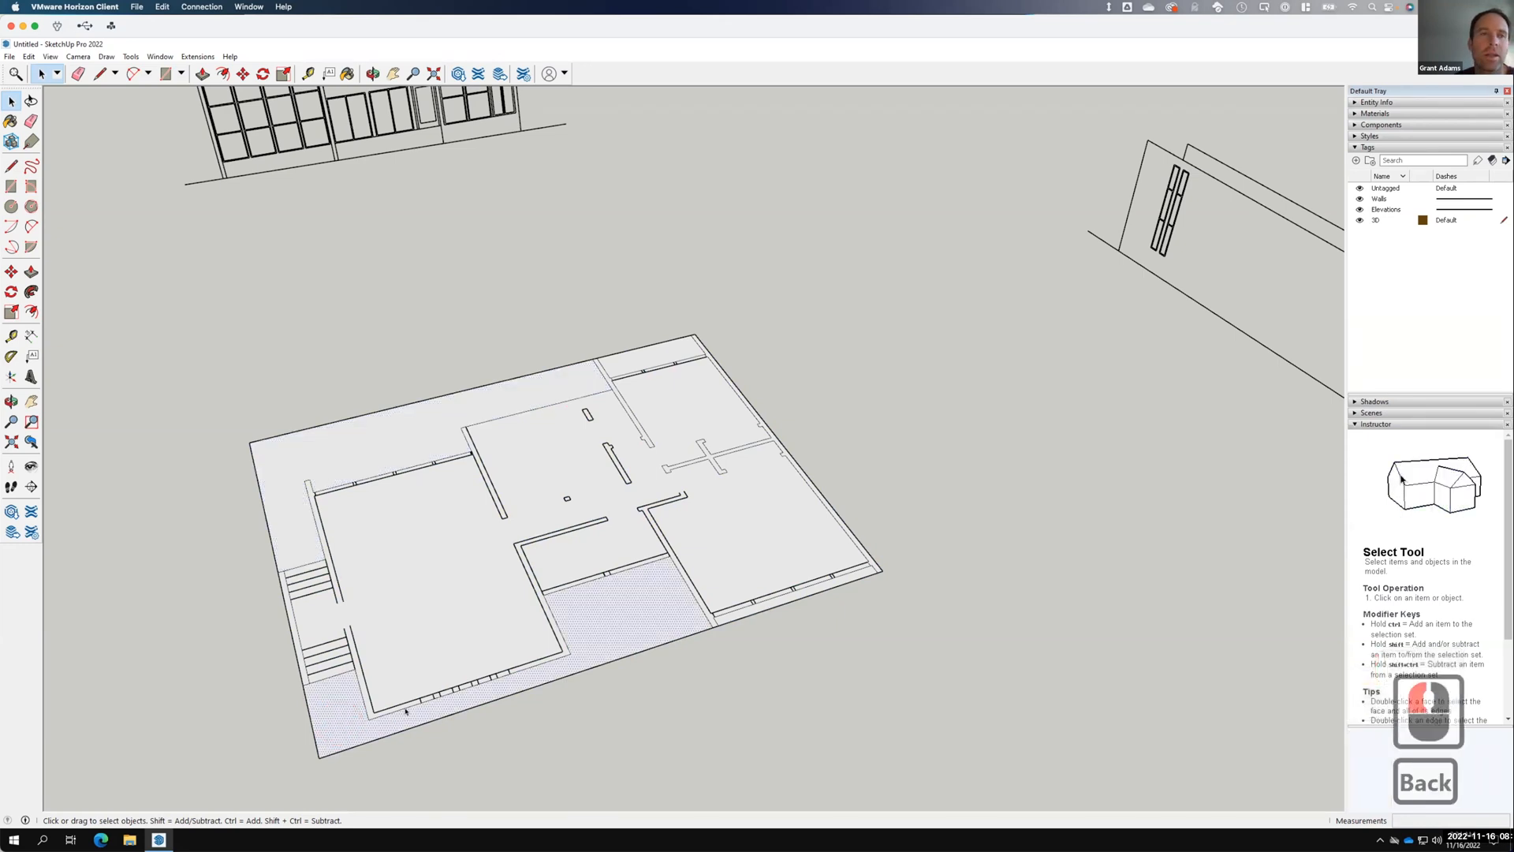
pyautogui.rightClick(362, 731)
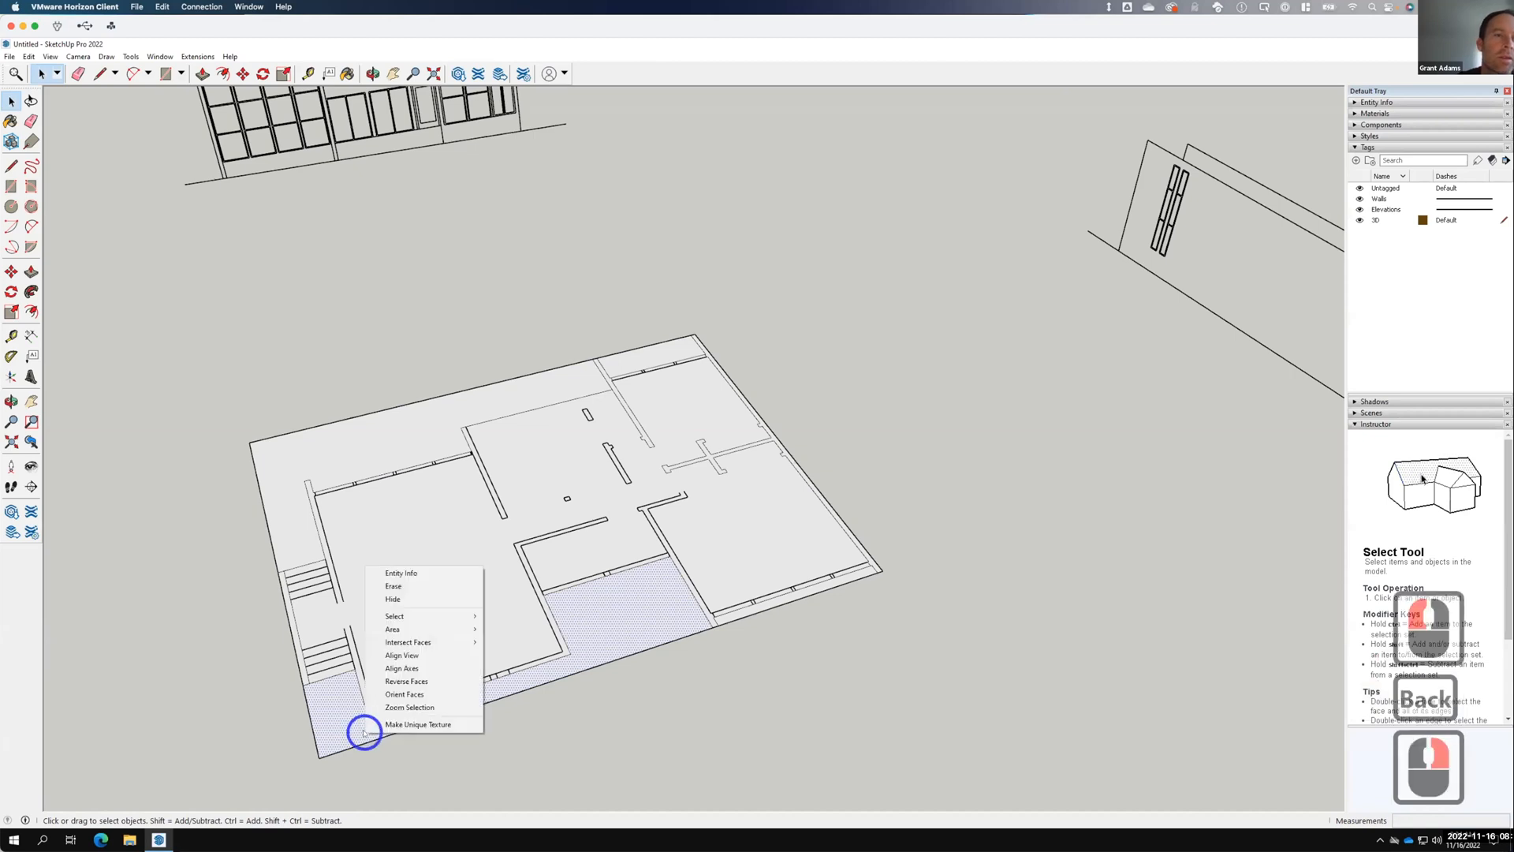
pyautogui.click(392, 587)
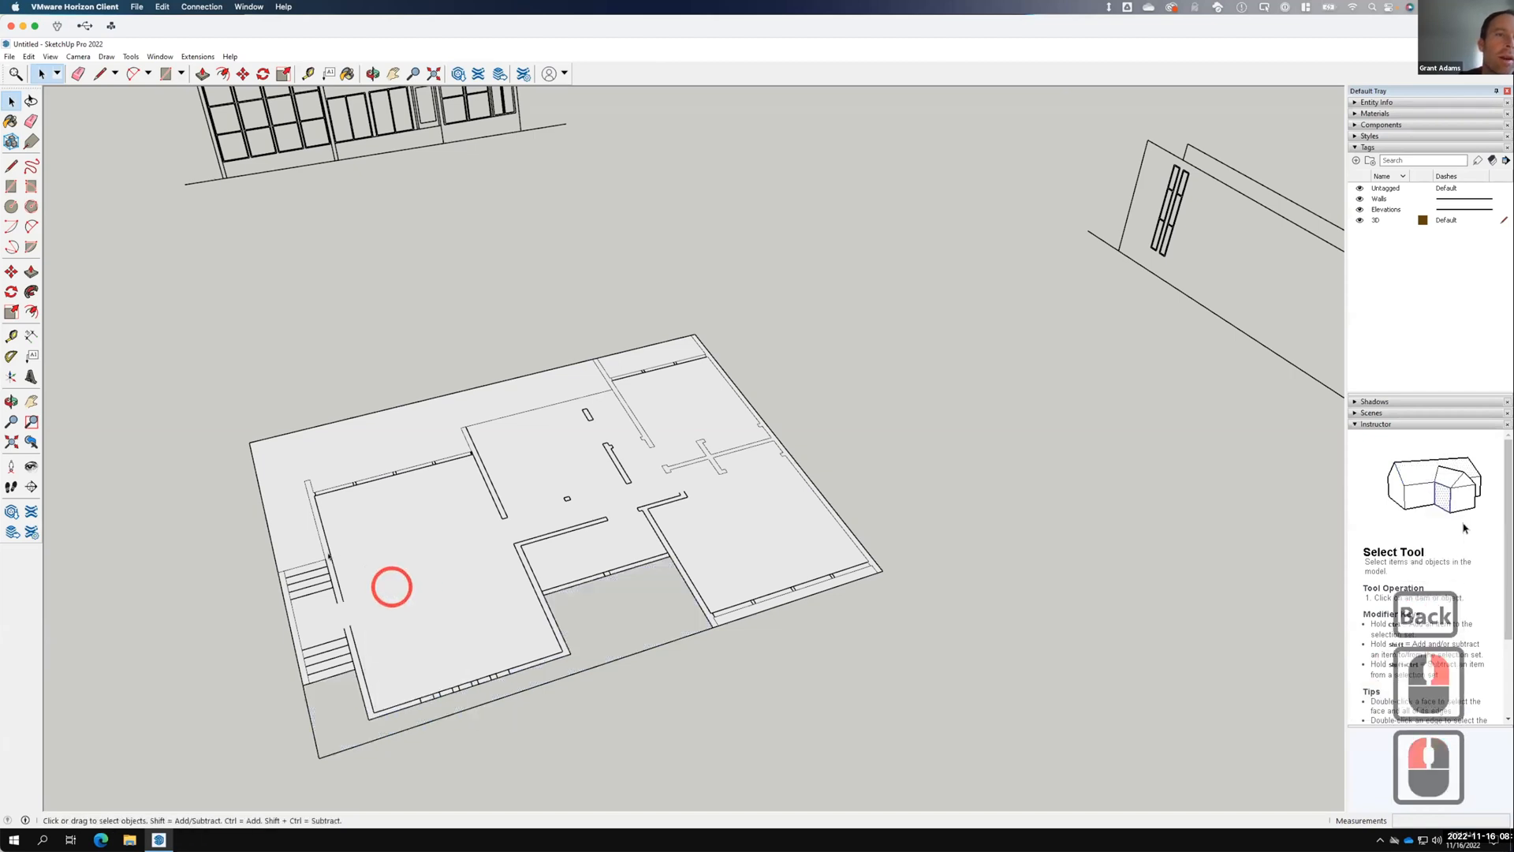
pyautogui.click(303, 748)
pyautogui.rightClick(317, 753)
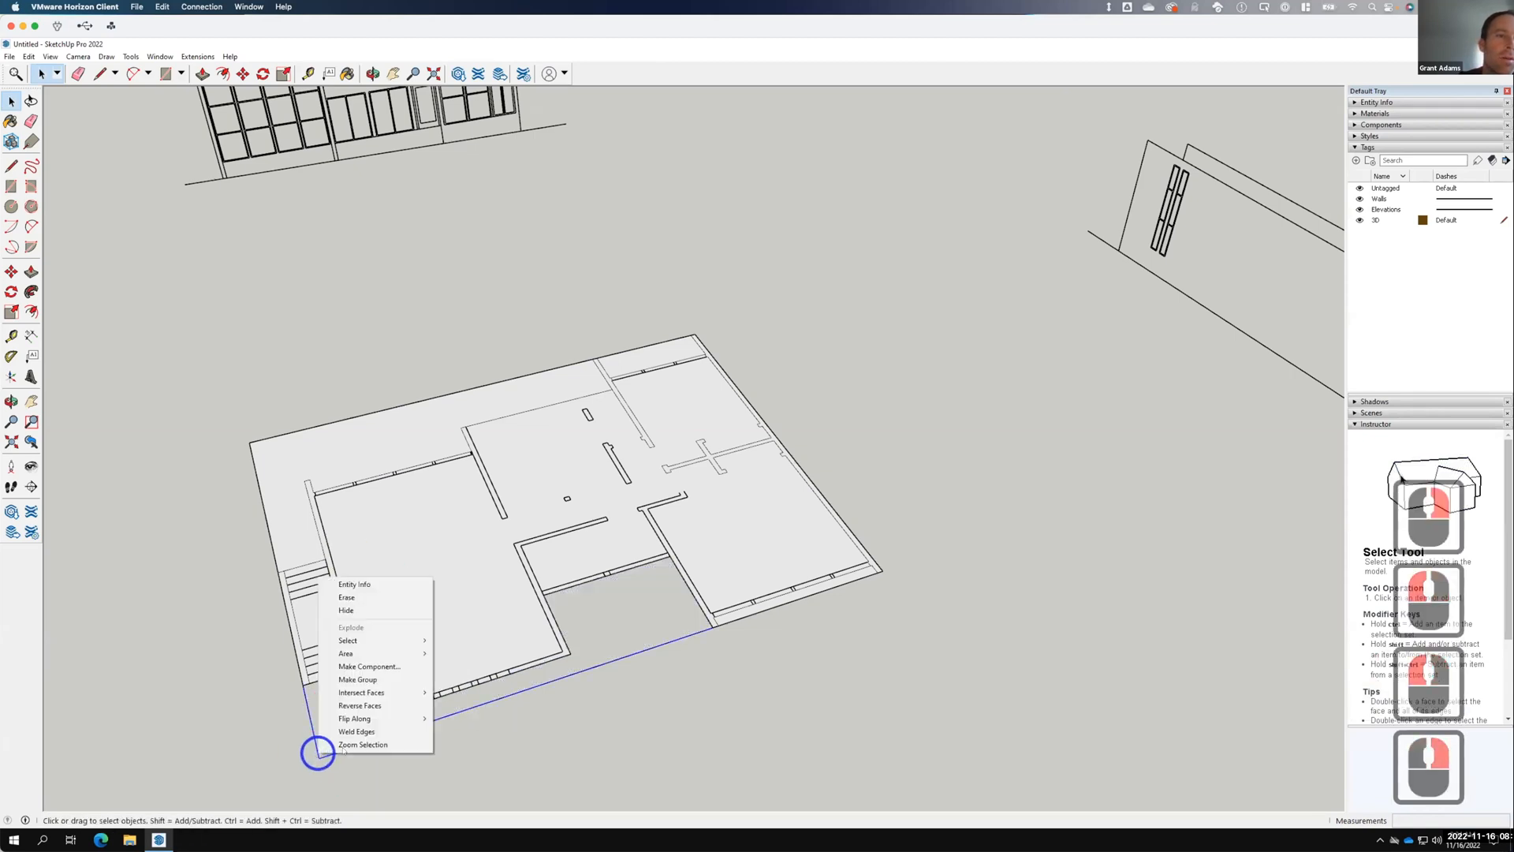
pyautogui.click(348, 597)
# Erase the top-left, top and bottom leftover strip faces outside the walls.
pyautogui.click(259, 418)
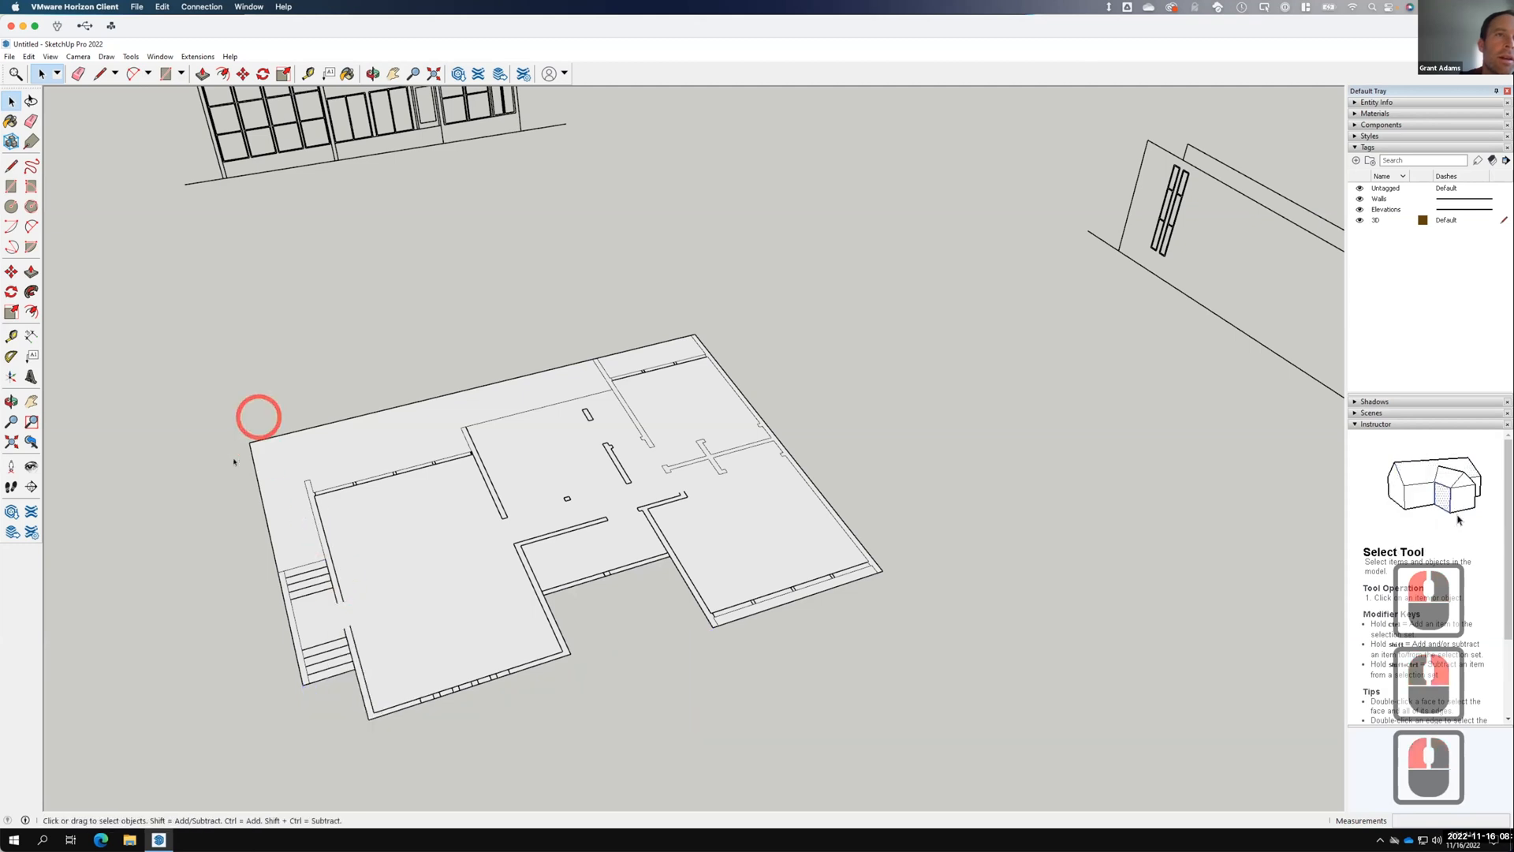
pyautogui.moveTo(235, 464); pyautogui.dragTo(236, 458)
pyautogui.rightClick(261, 448)
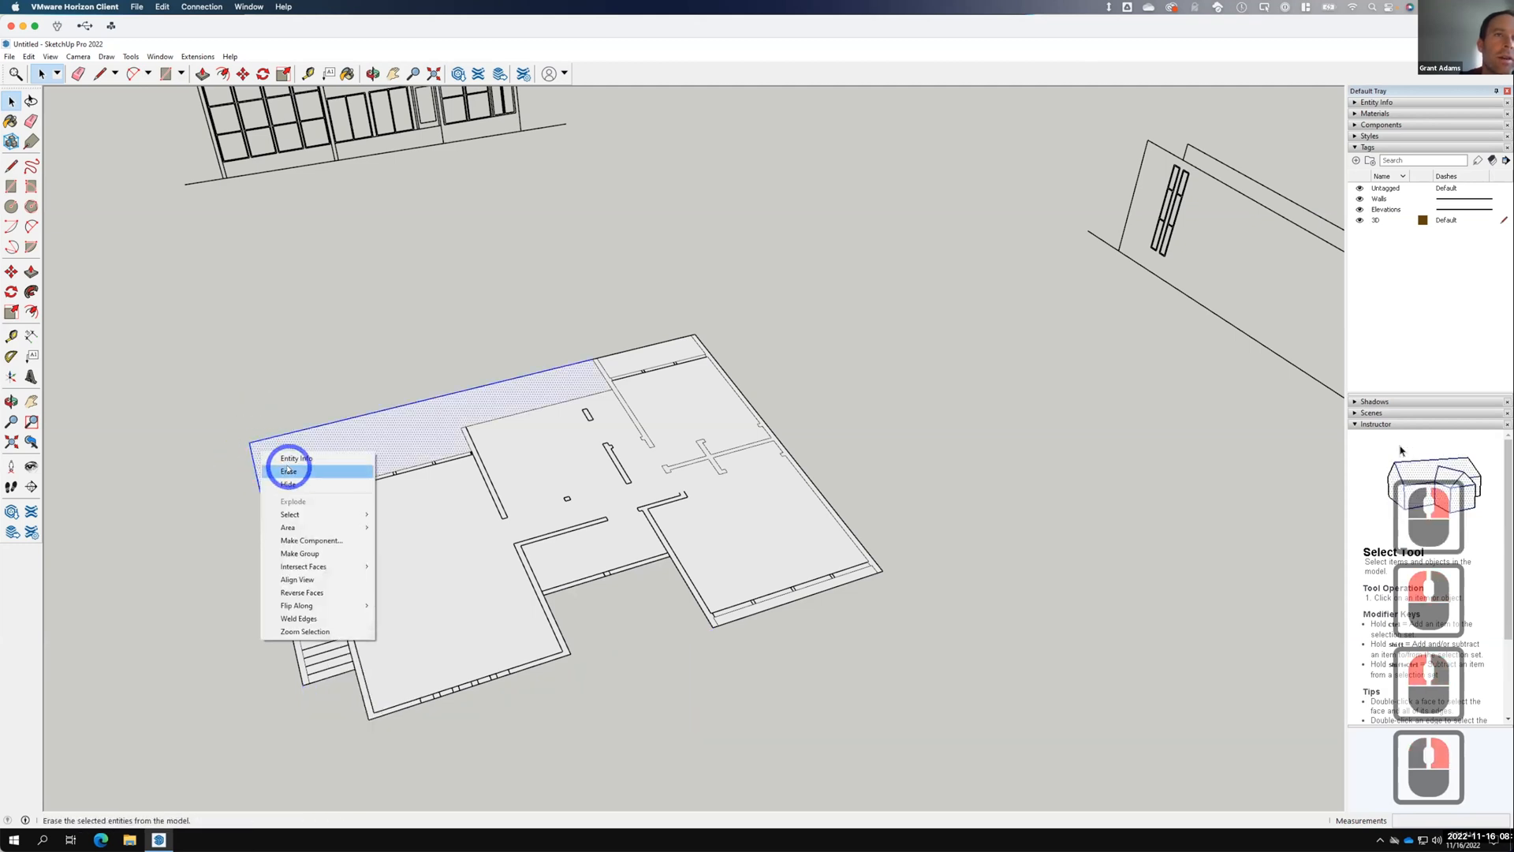
pyautogui.click(289, 471)
pyautogui.moveTo(648, 352); pyautogui.dragTo(650, 352)
pyautogui.rightClick(652, 351)
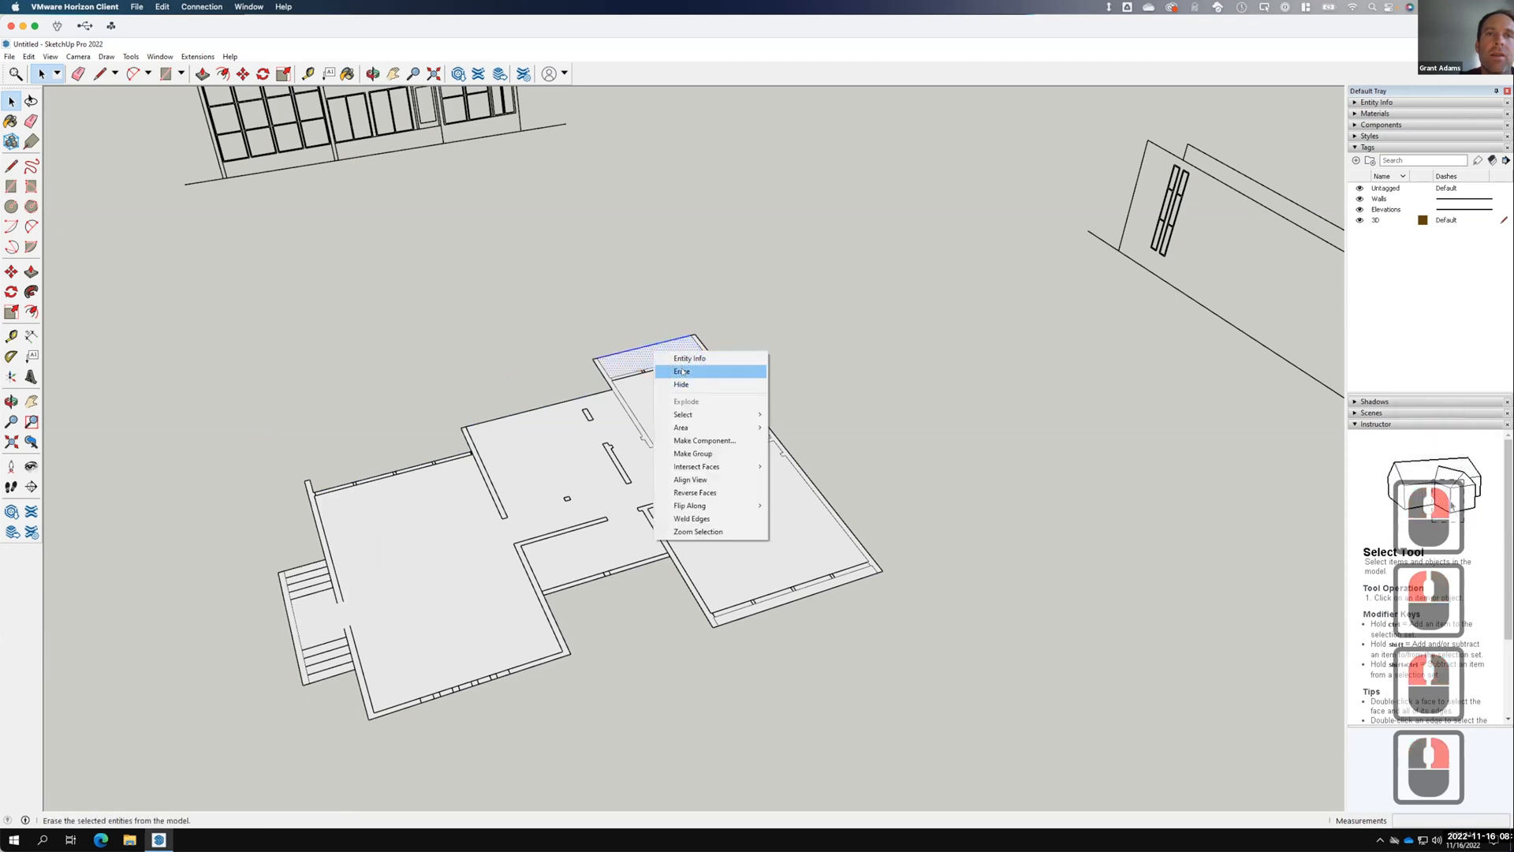
pyautogui.click(683, 372)
pyautogui.moveTo(826, 632); pyautogui.dragTo(803, 594)
pyautogui.rightClick(804, 593)
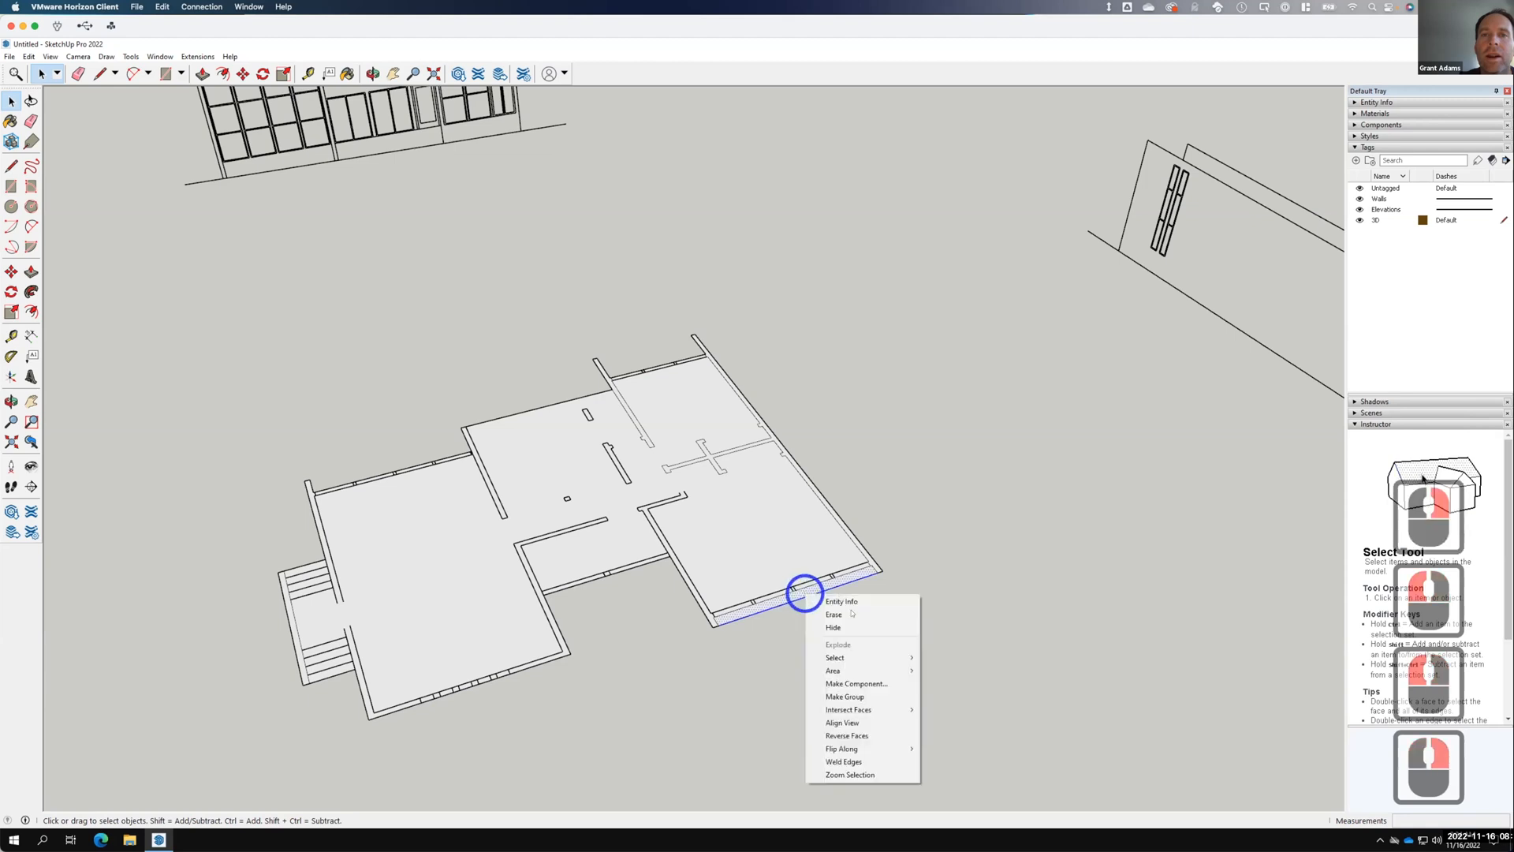
pyautogui.click(843, 614)
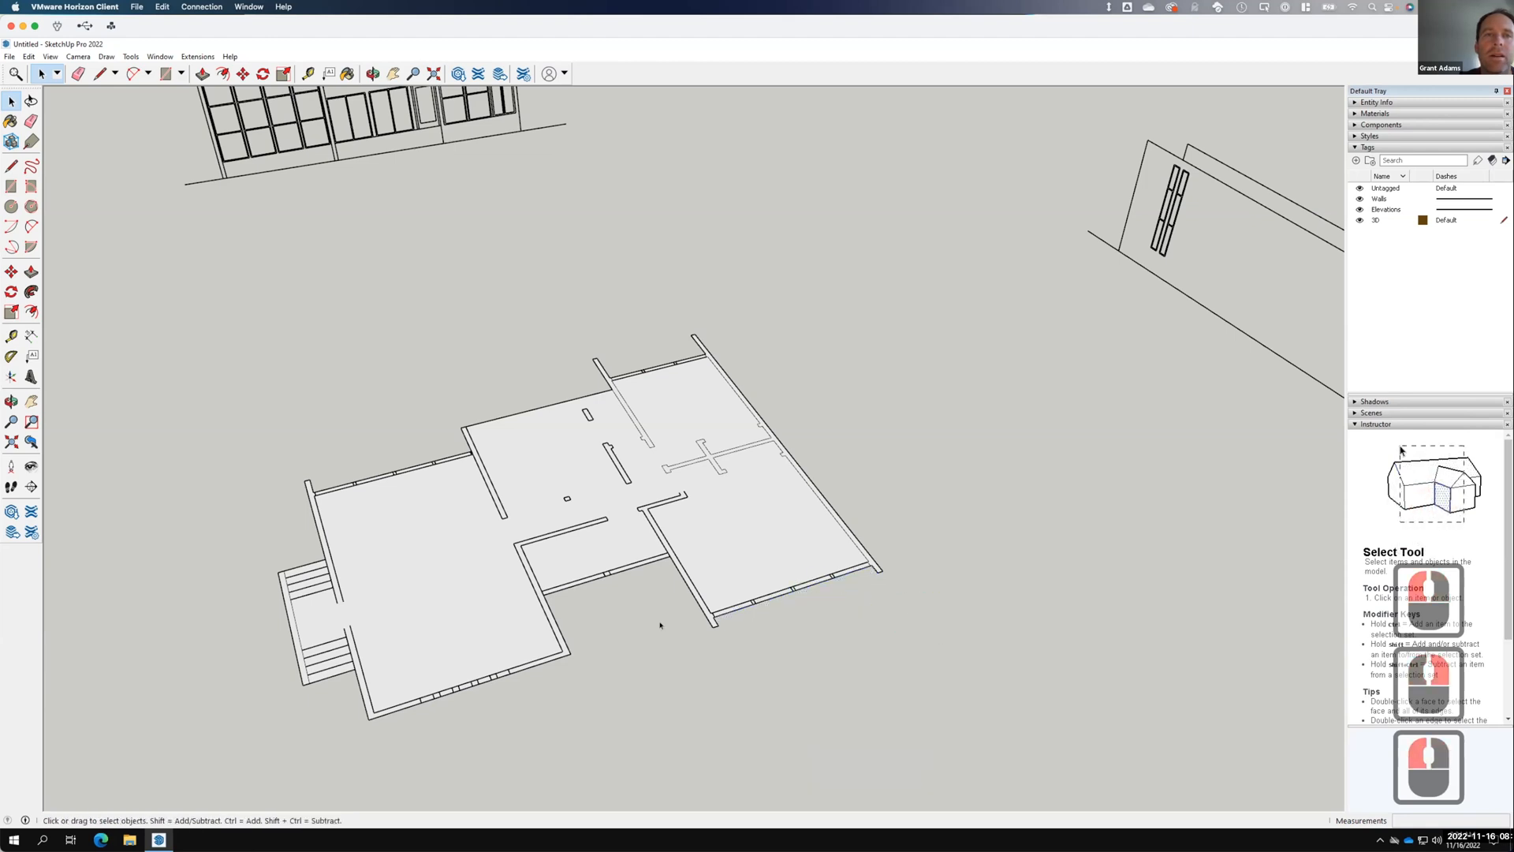
# Draw two short closing lines across the door jambs by the stairs to separate the left wall face.
pyautogui.scroll(6, 382, 635)
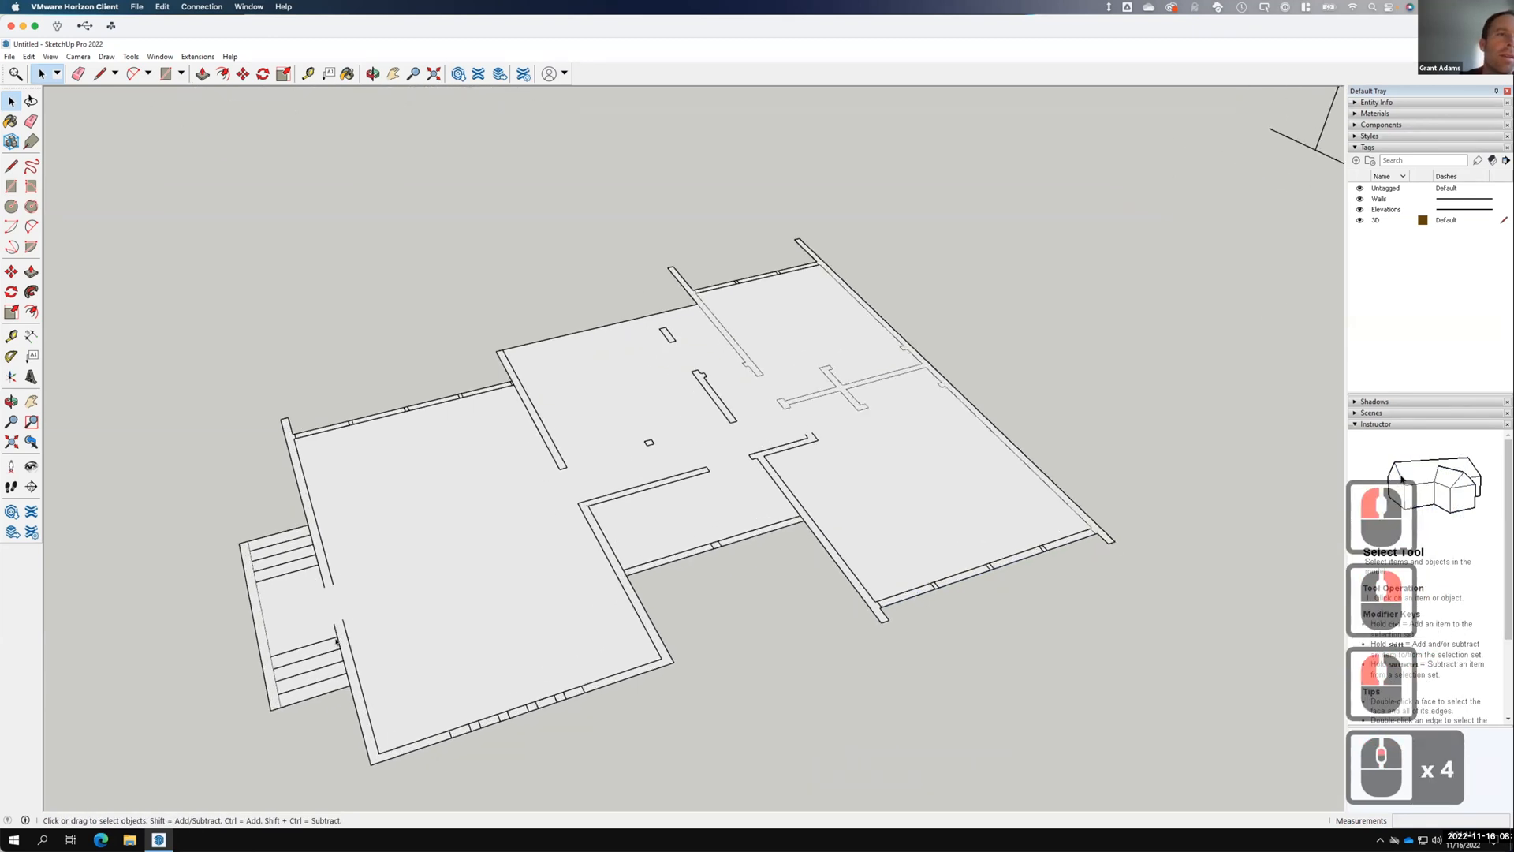
pyautogui.doubleClick(264, 603)
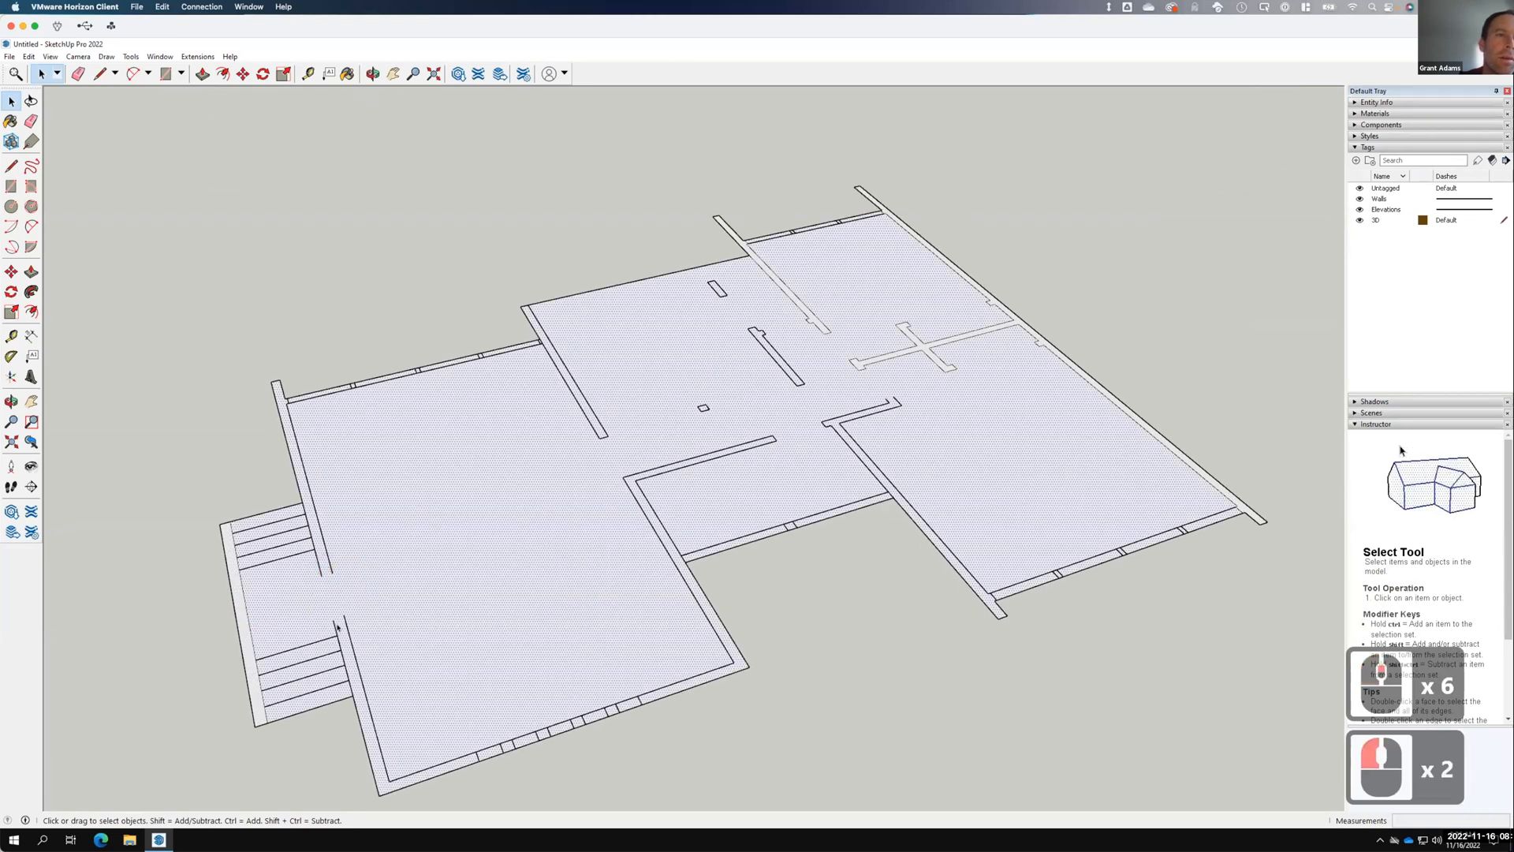
pyautogui.press('F15')
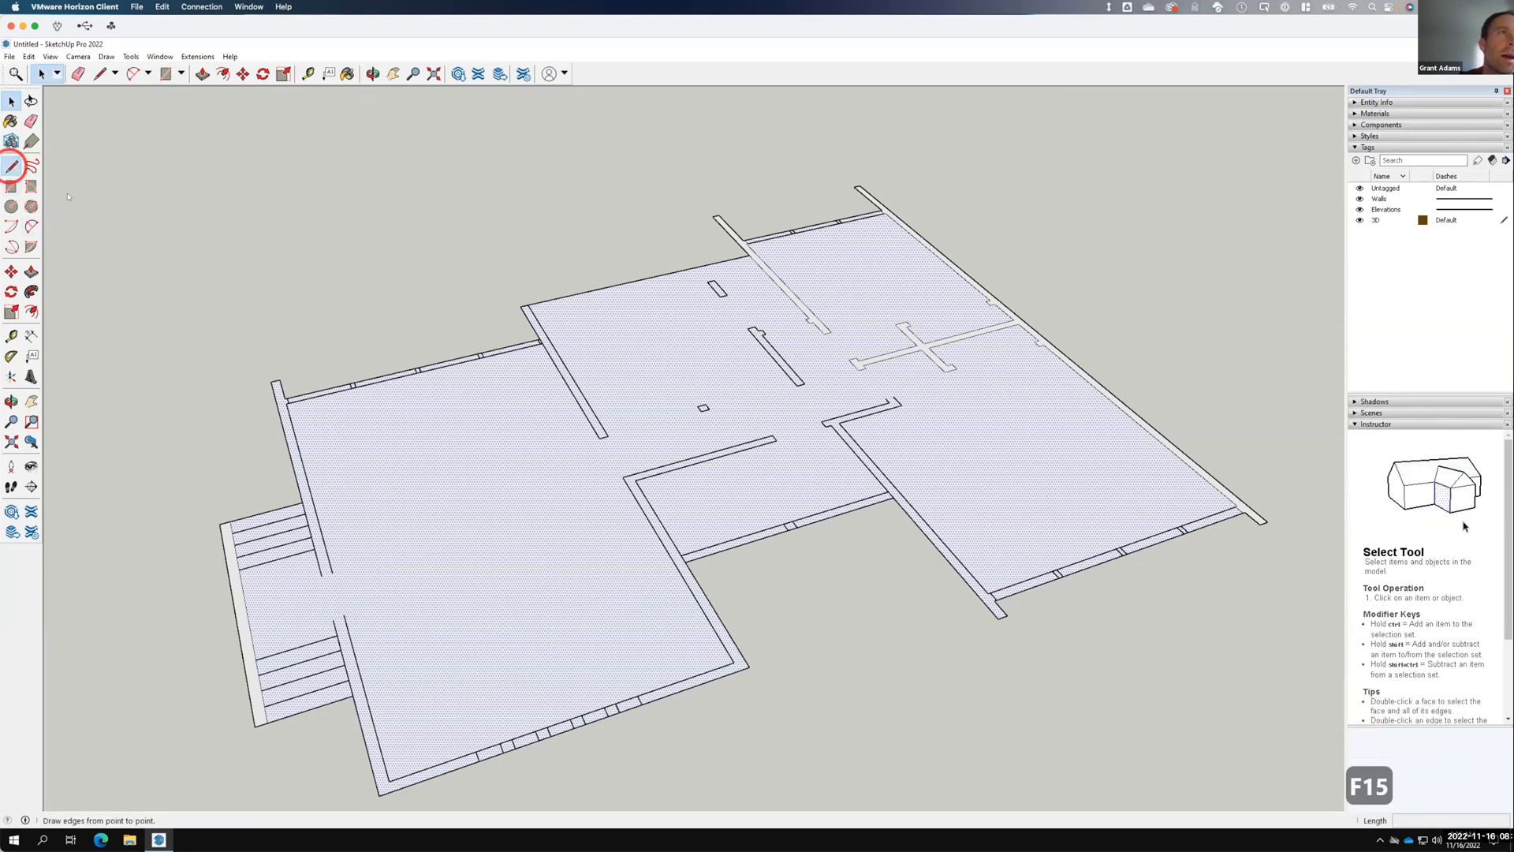
pyautogui.click(12, 165)
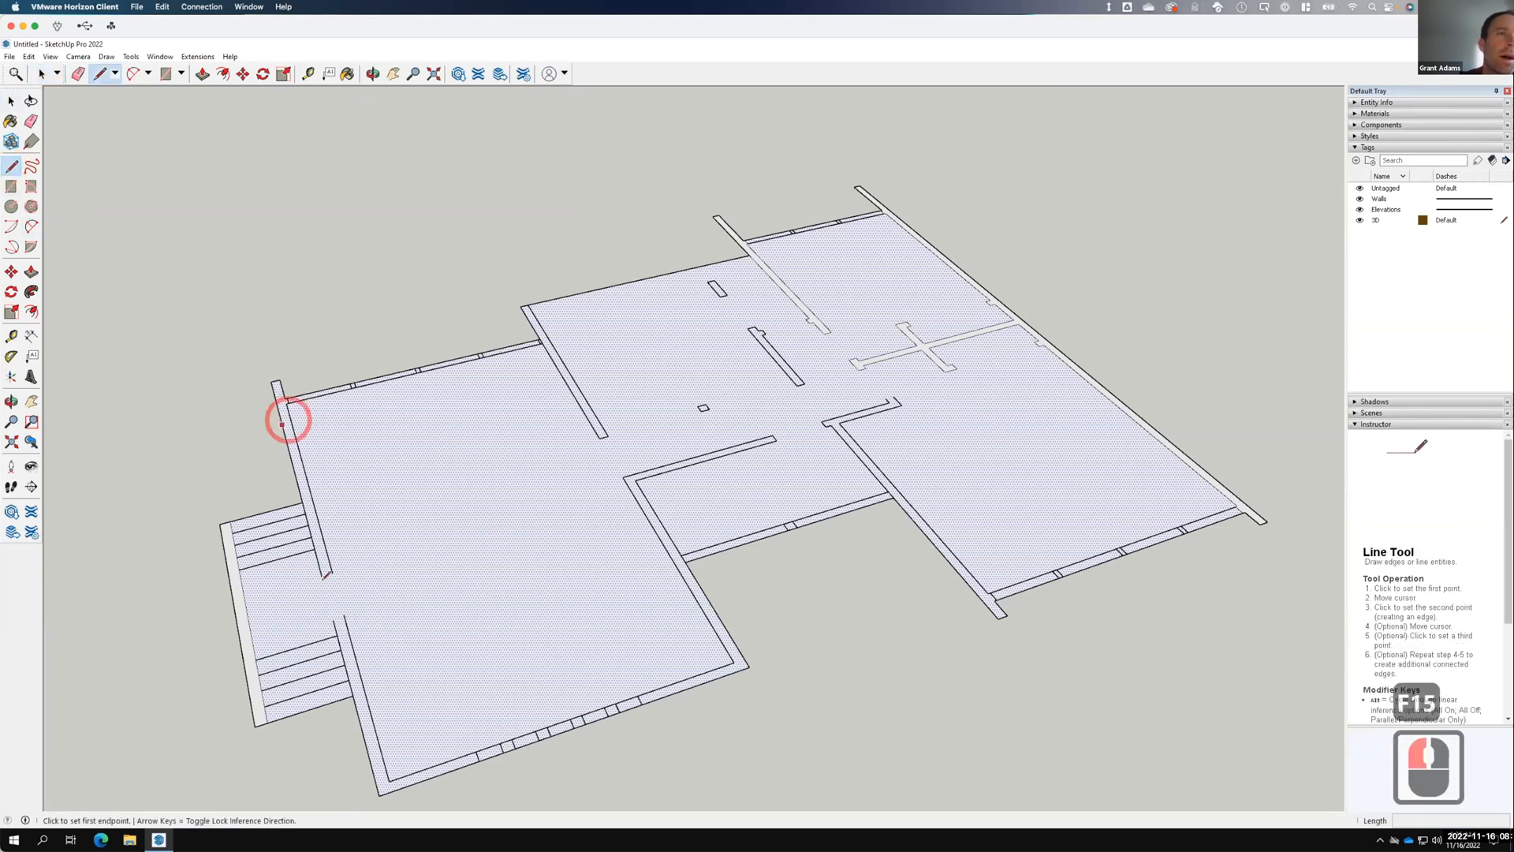
pyautogui.click(326, 571)
pyautogui.click(332, 572)
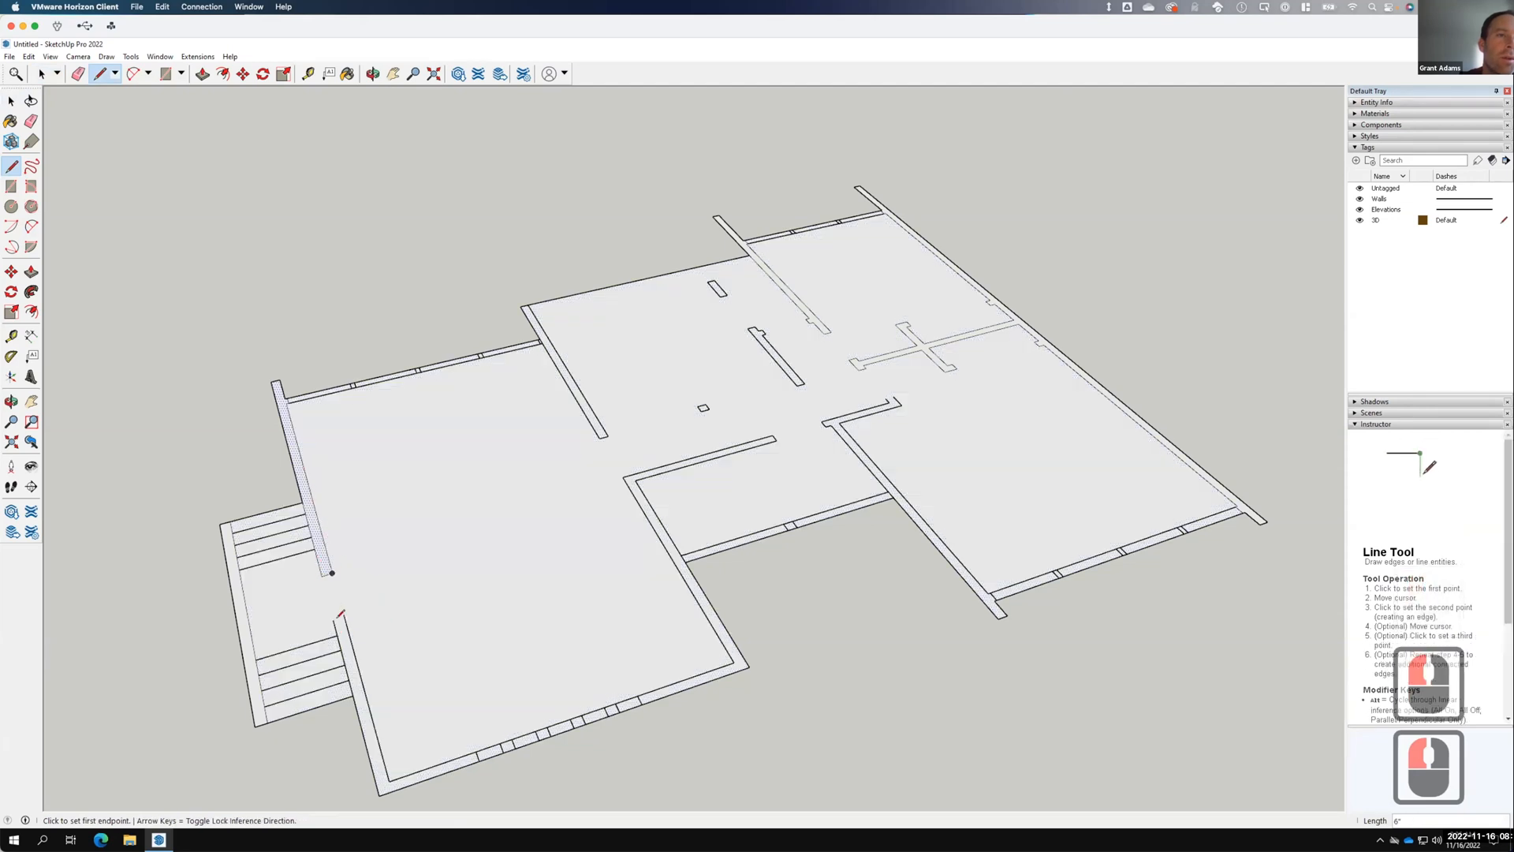
pyautogui.click(334, 619)
pyautogui.click(344, 616)
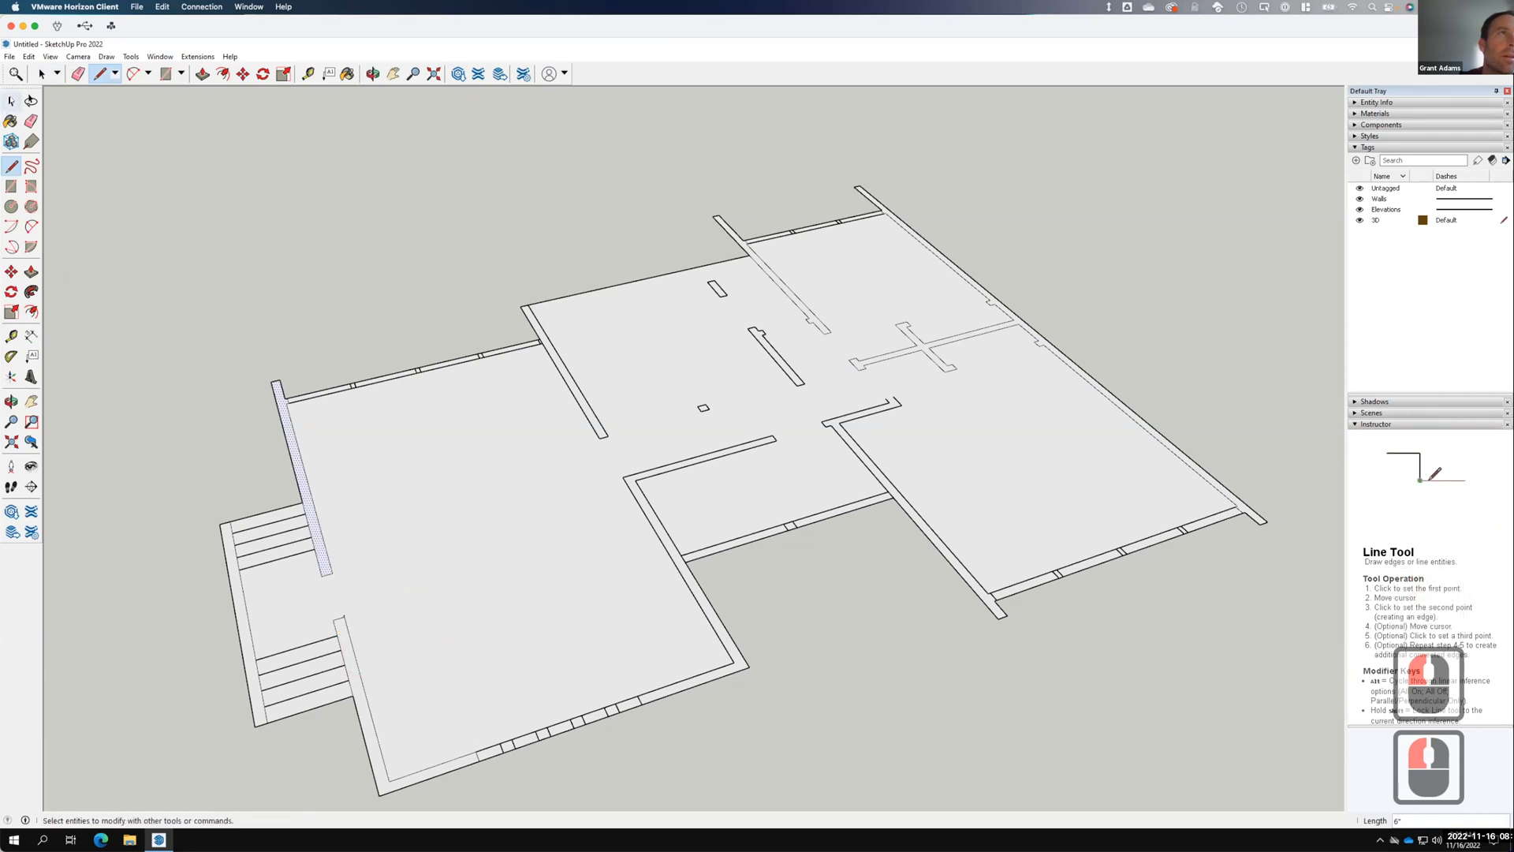
# Erase the stray edge at the jamb's top corner and check the floor face.
pyautogui.scroll(11, 339, 631)
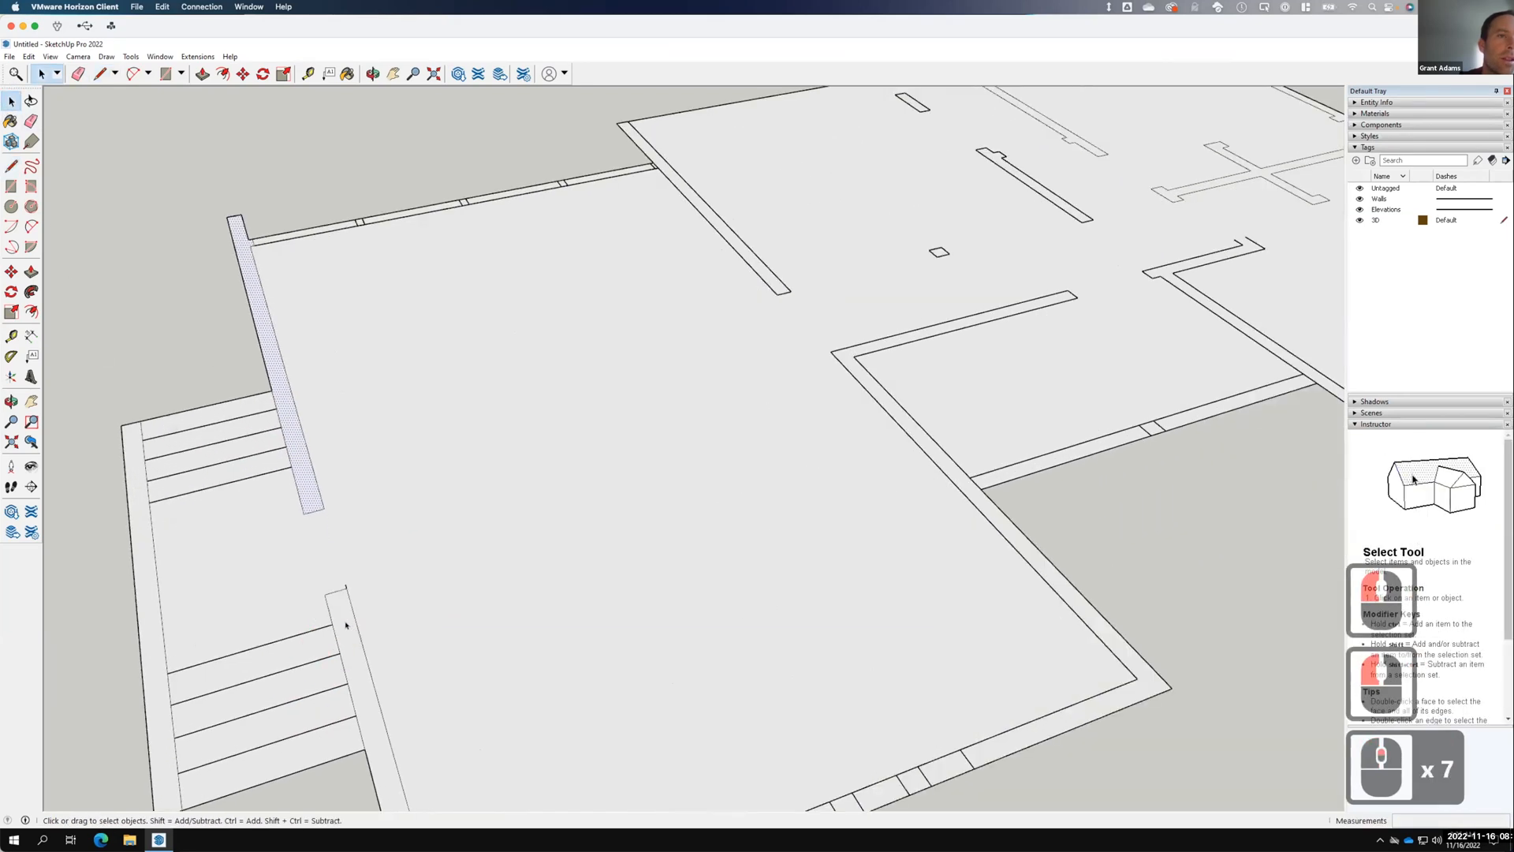
pyautogui.click(346, 625)
pyautogui.click(346, 566)
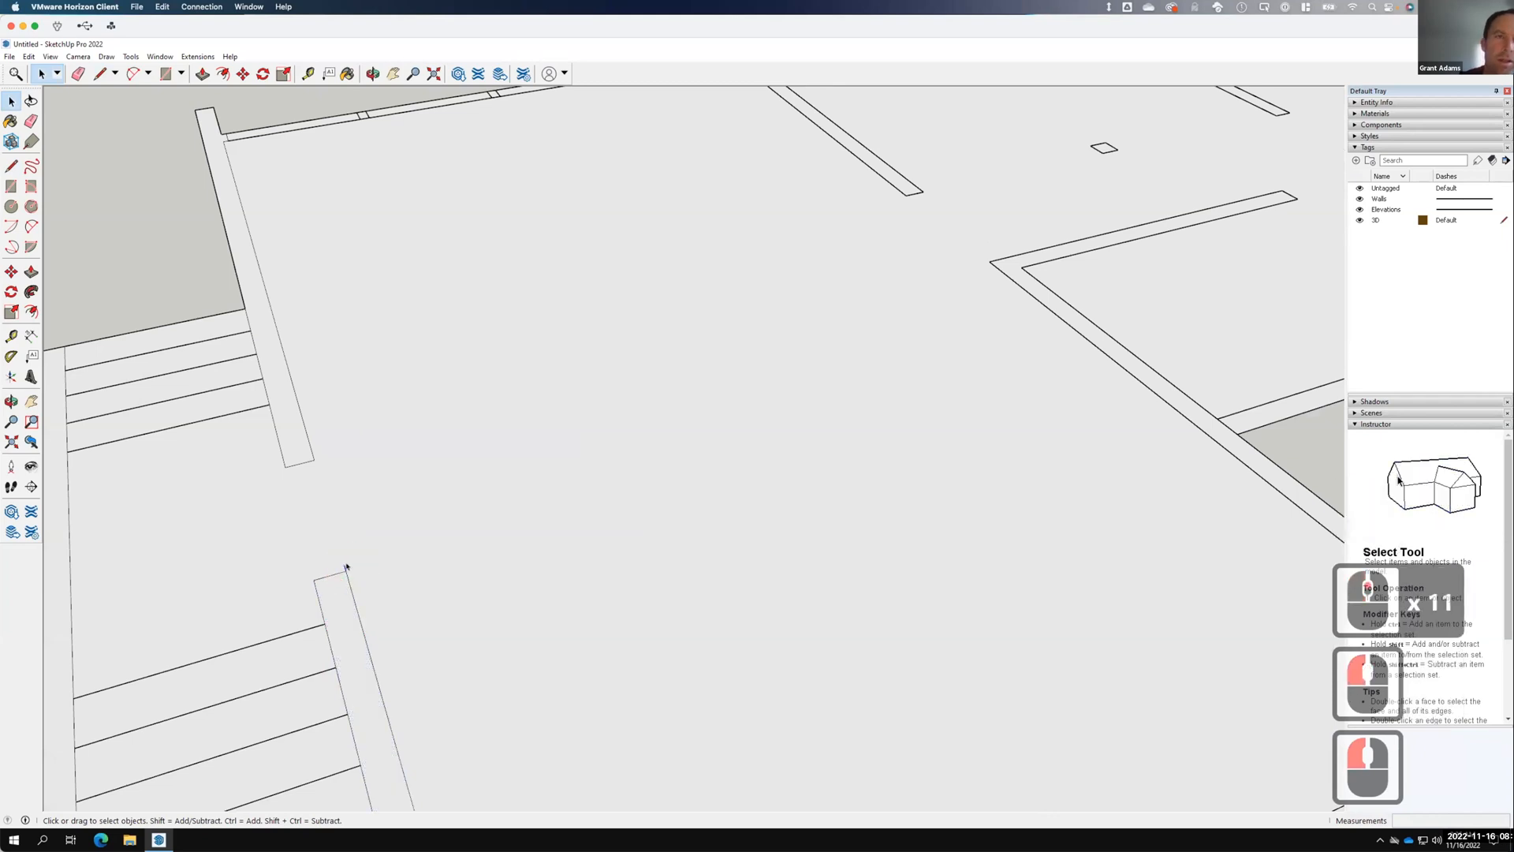
pyautogui.press('BackSpace')
pyautogui.rightClick(345, 566)
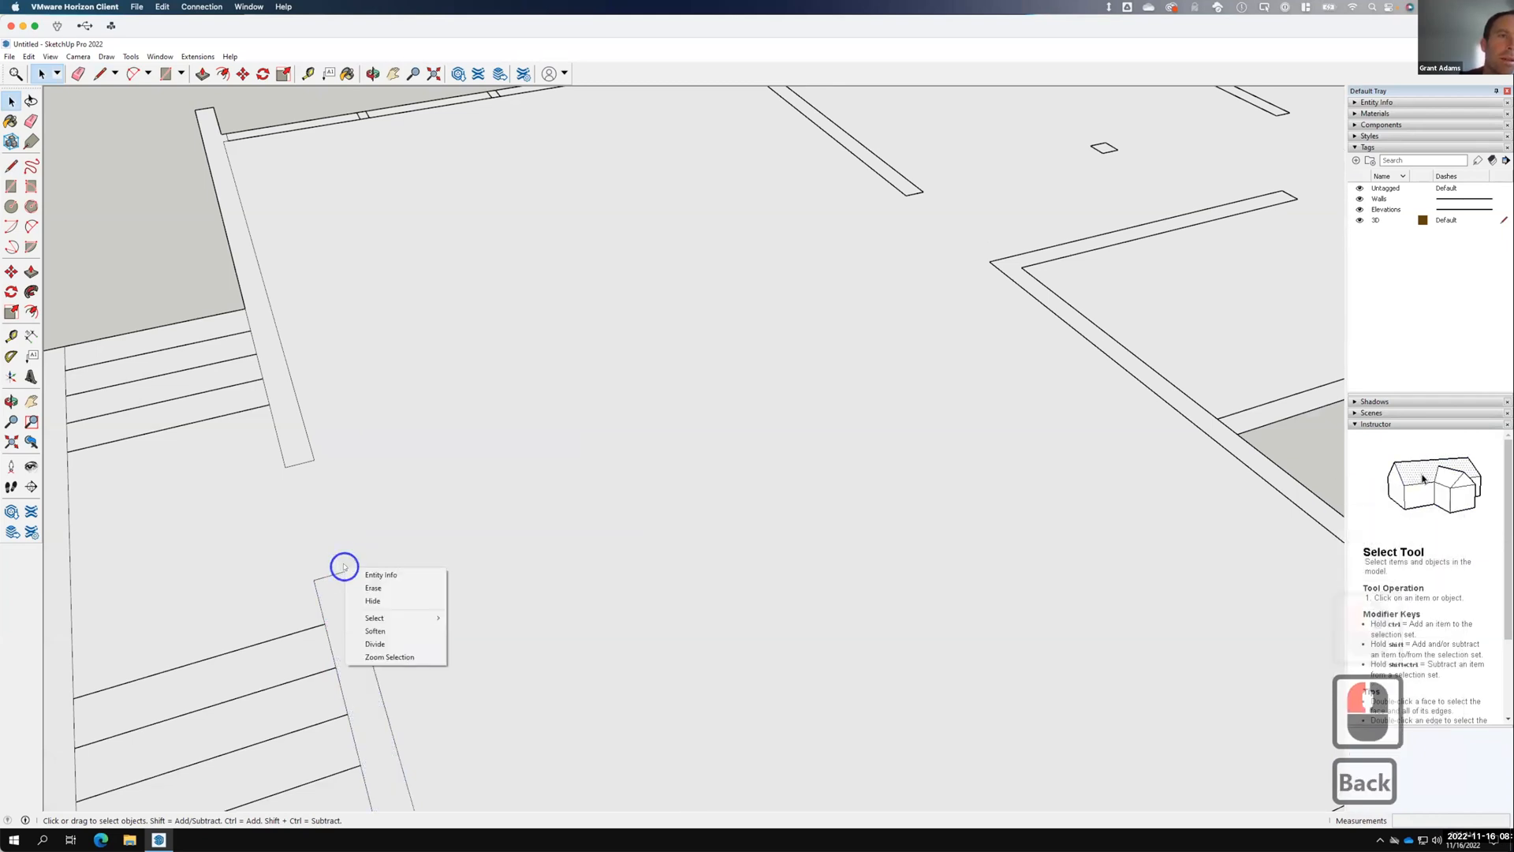
pyautogui.click(375, 588)
pyautogui.click(323, 505)
pyautogui.scroll(-11, 323, 504)
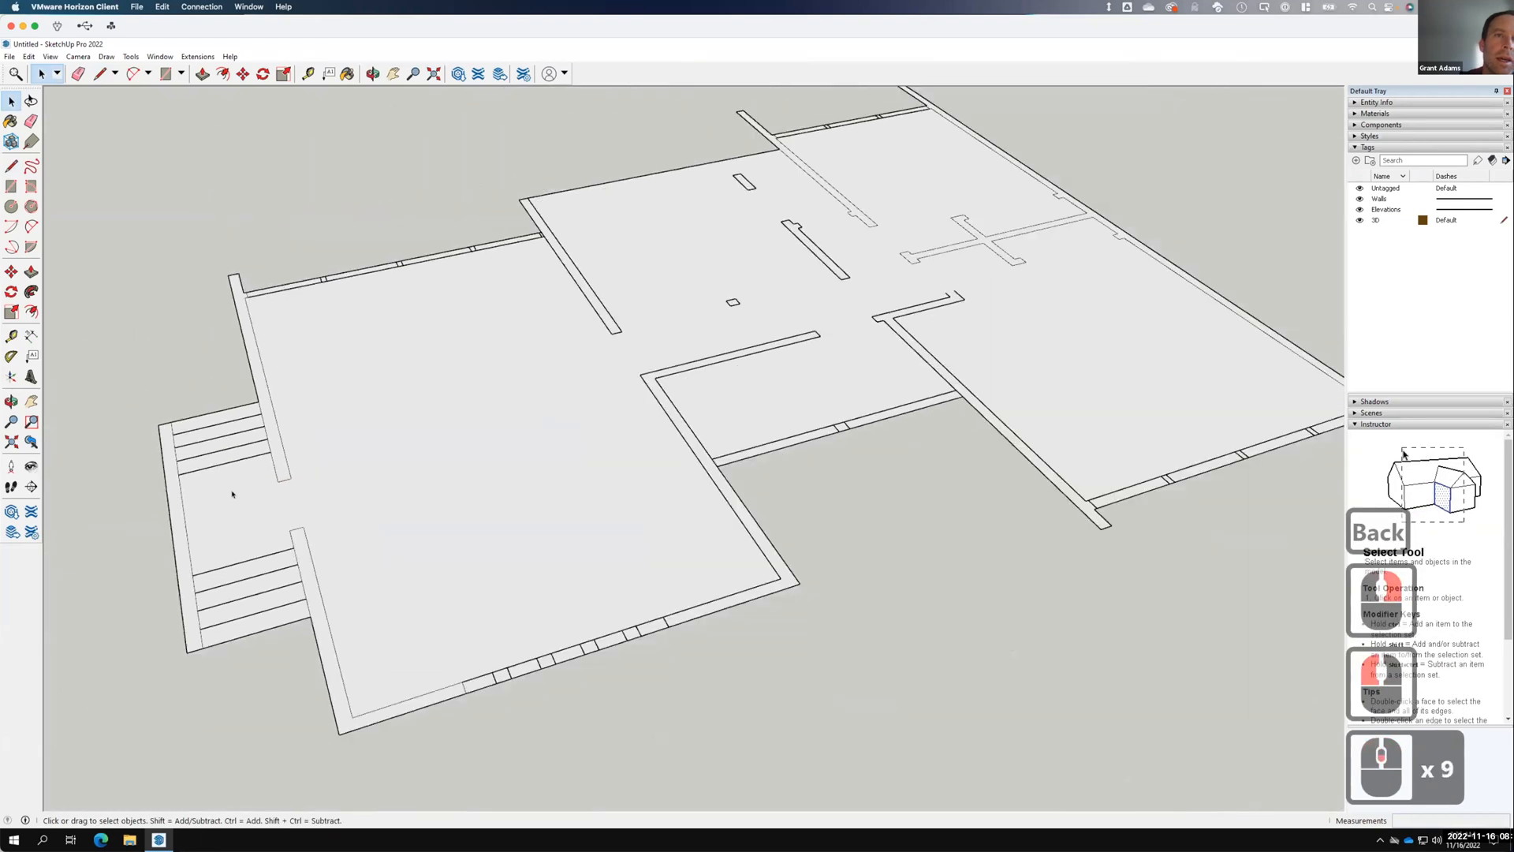
pyautogui.click(382, 539)
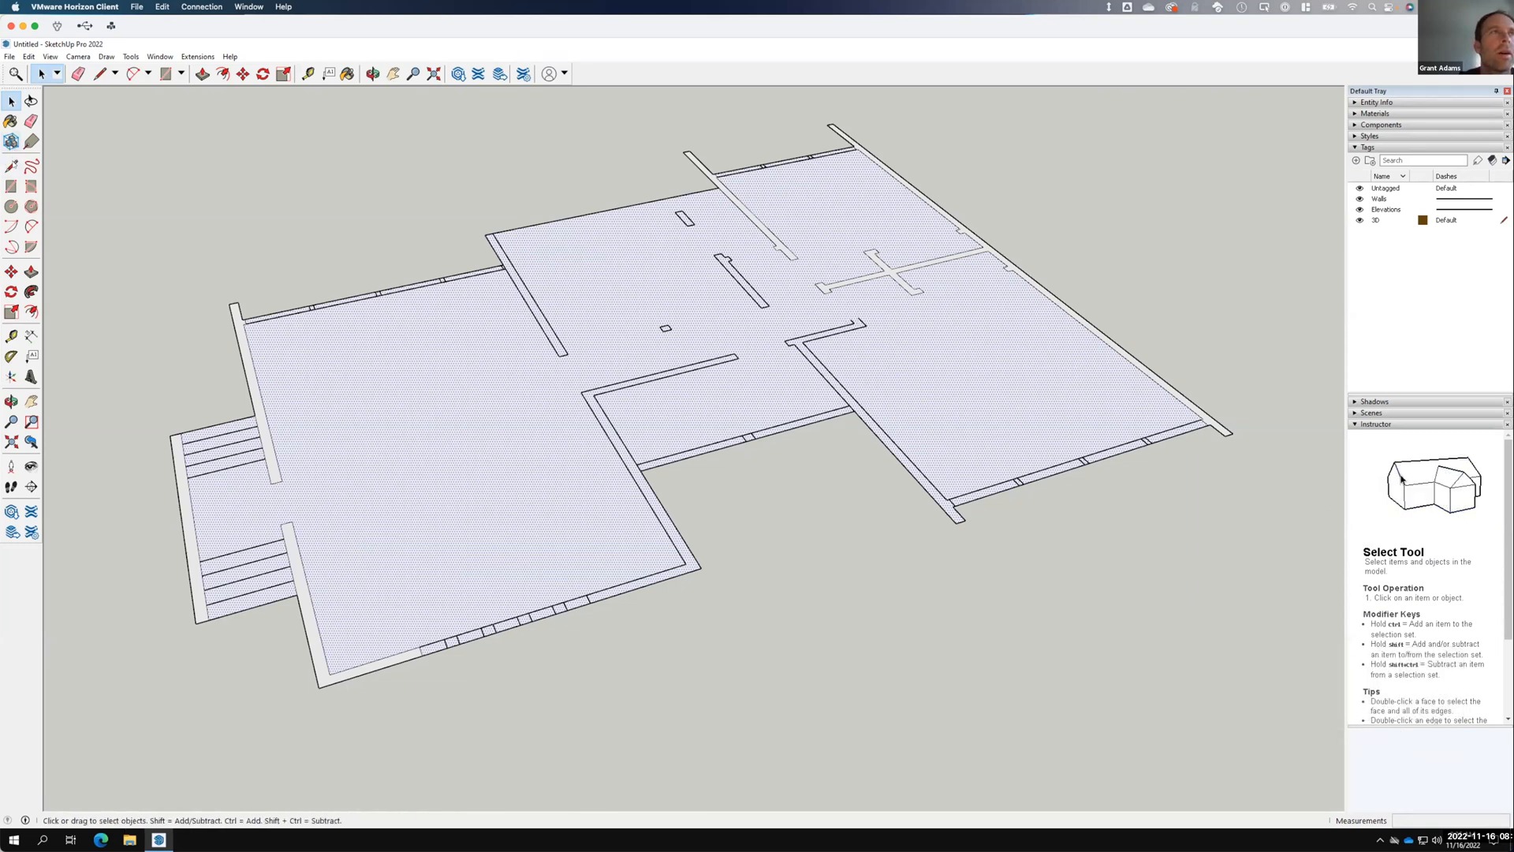
# Close the central interior wall's end with a short line and check the resulting wall strips.
pyautogui.click(12, 166)
pyautogui.scroll(2, 873, 319)
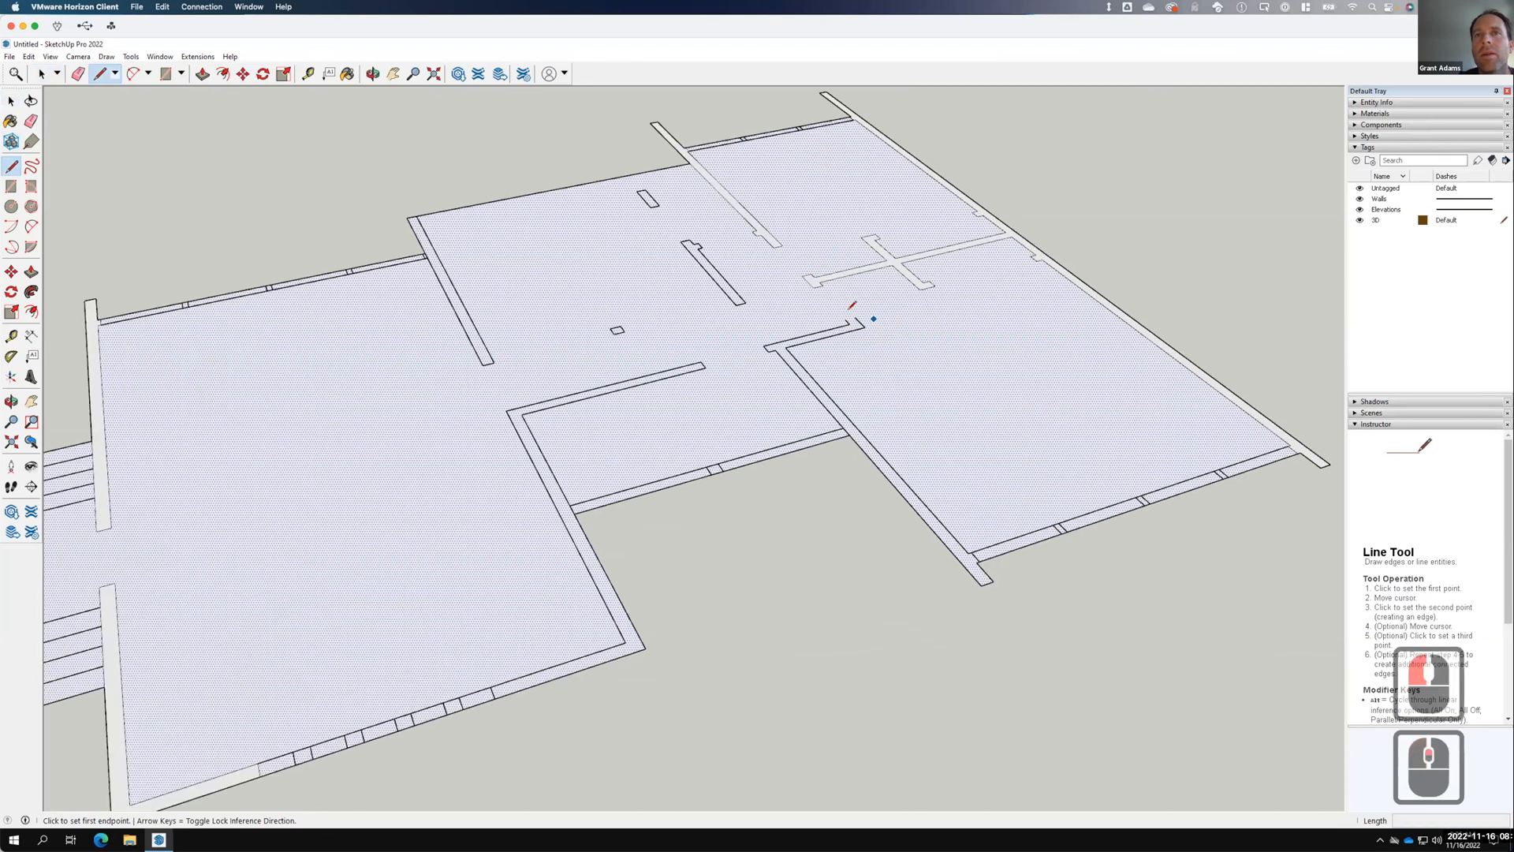
pyautogui.scroll(2, 850, 307)
pyautogui.click(839, 318)
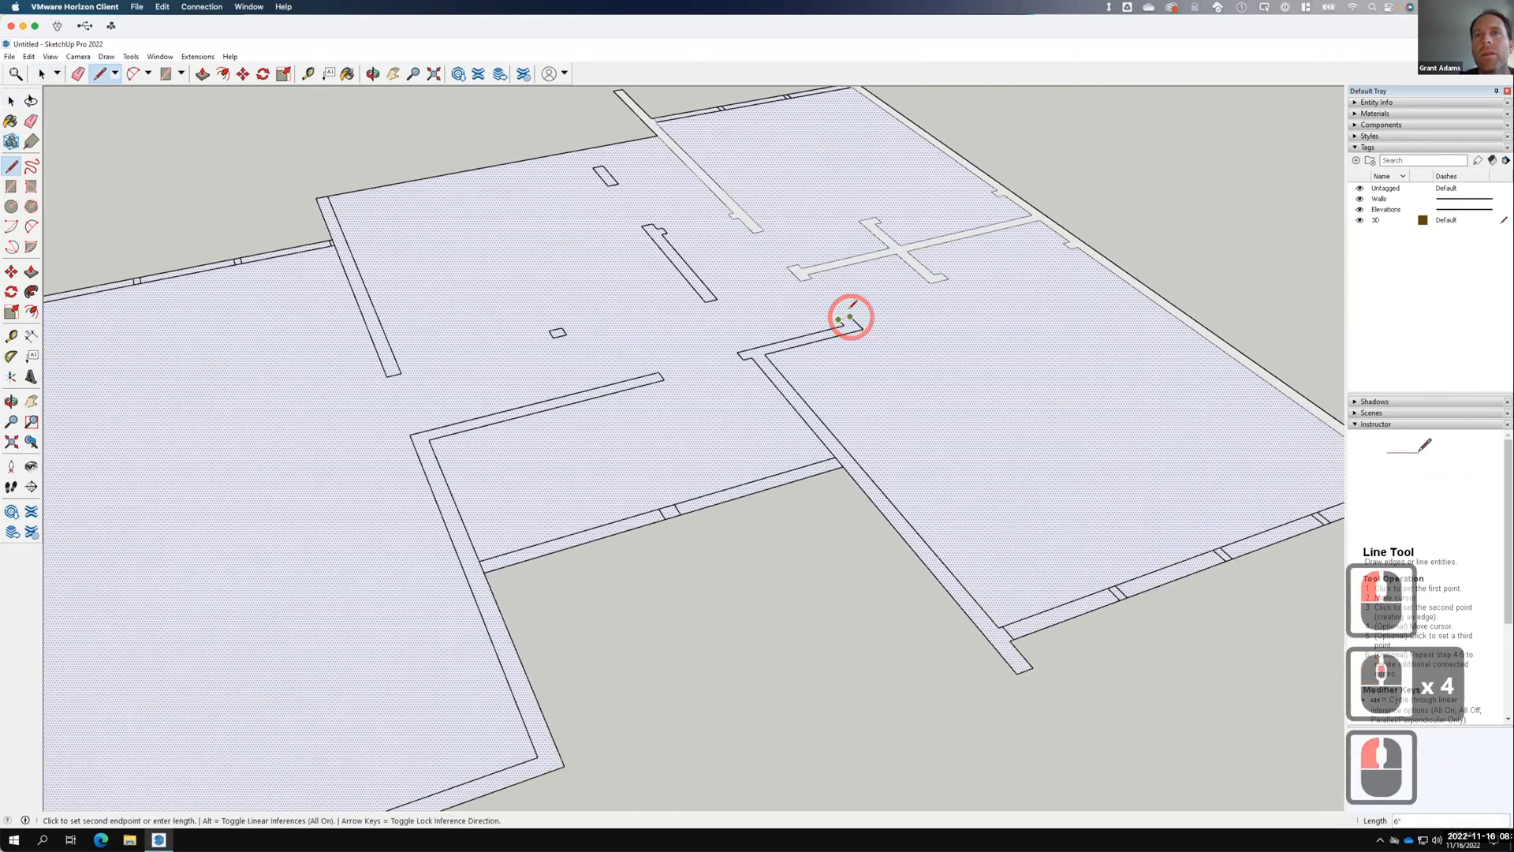
pyautogui.click(850, 317)
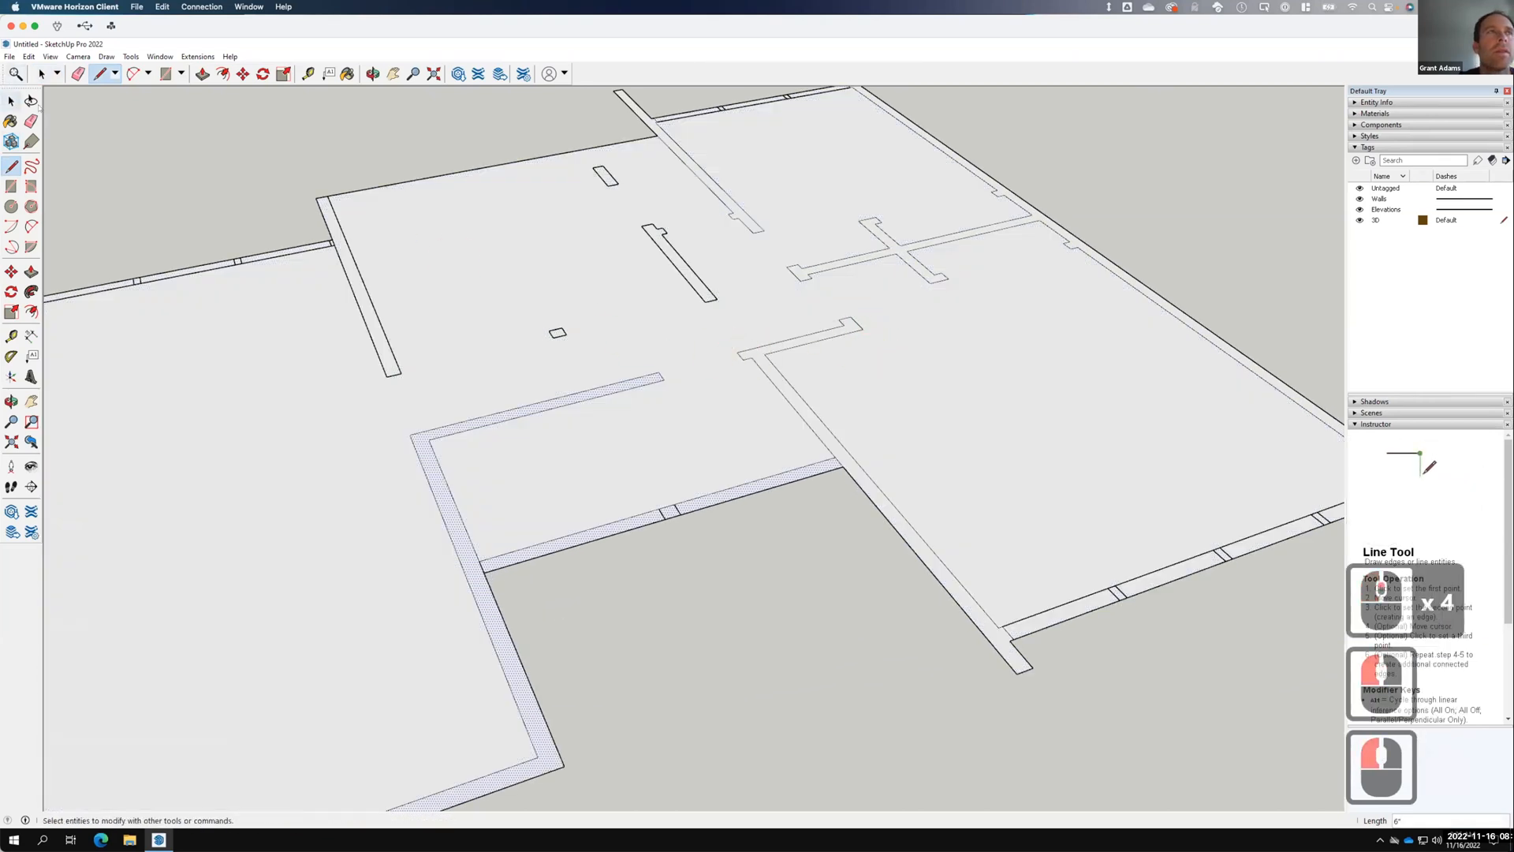
pyautogui.press('space')
pyautogui.doubleClick(896, 432)
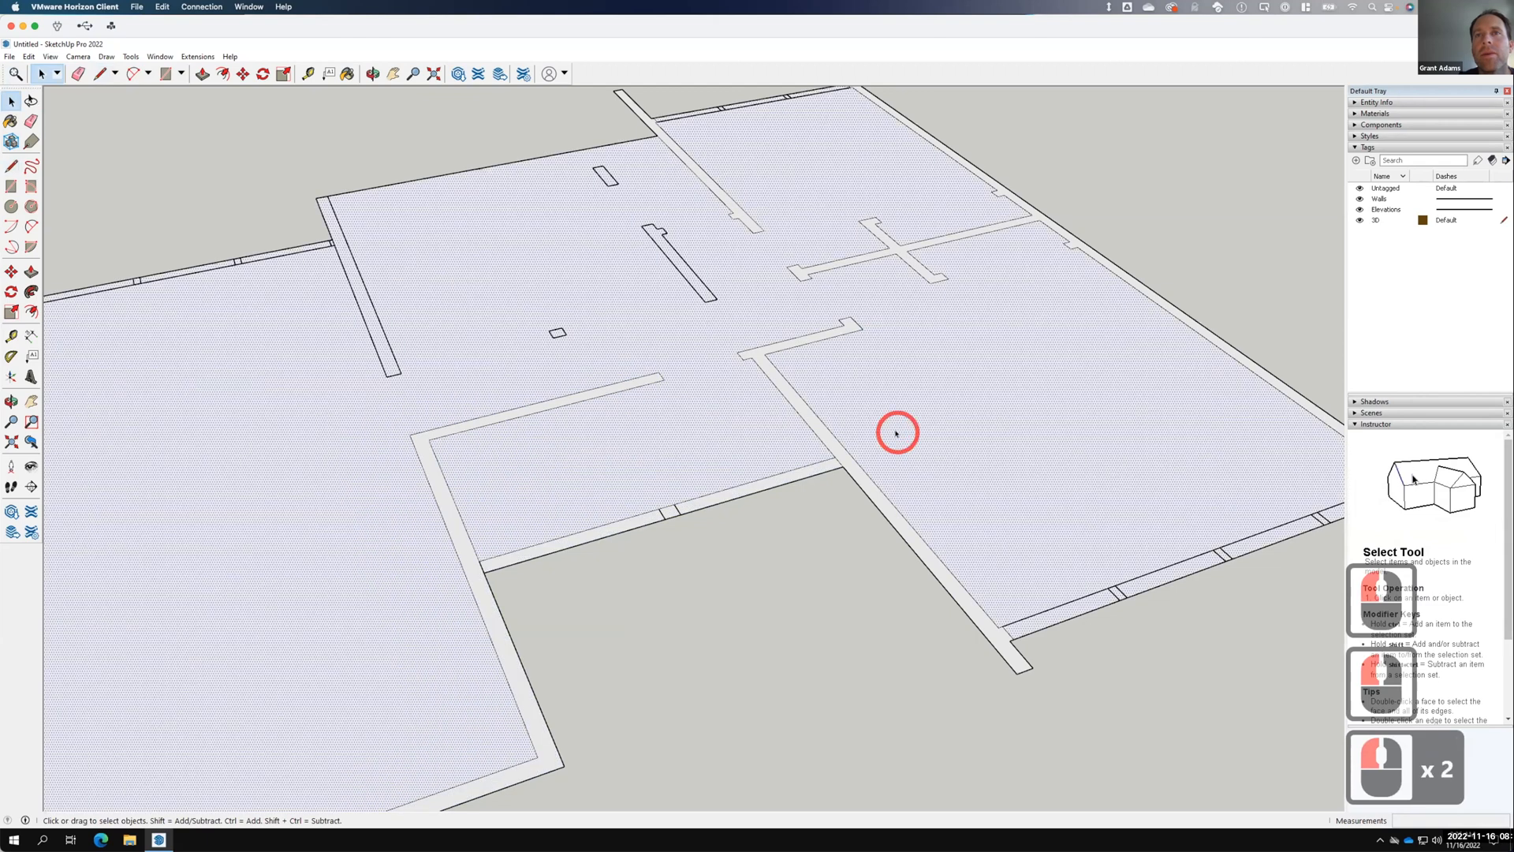
pyautogui.click(791, 398)
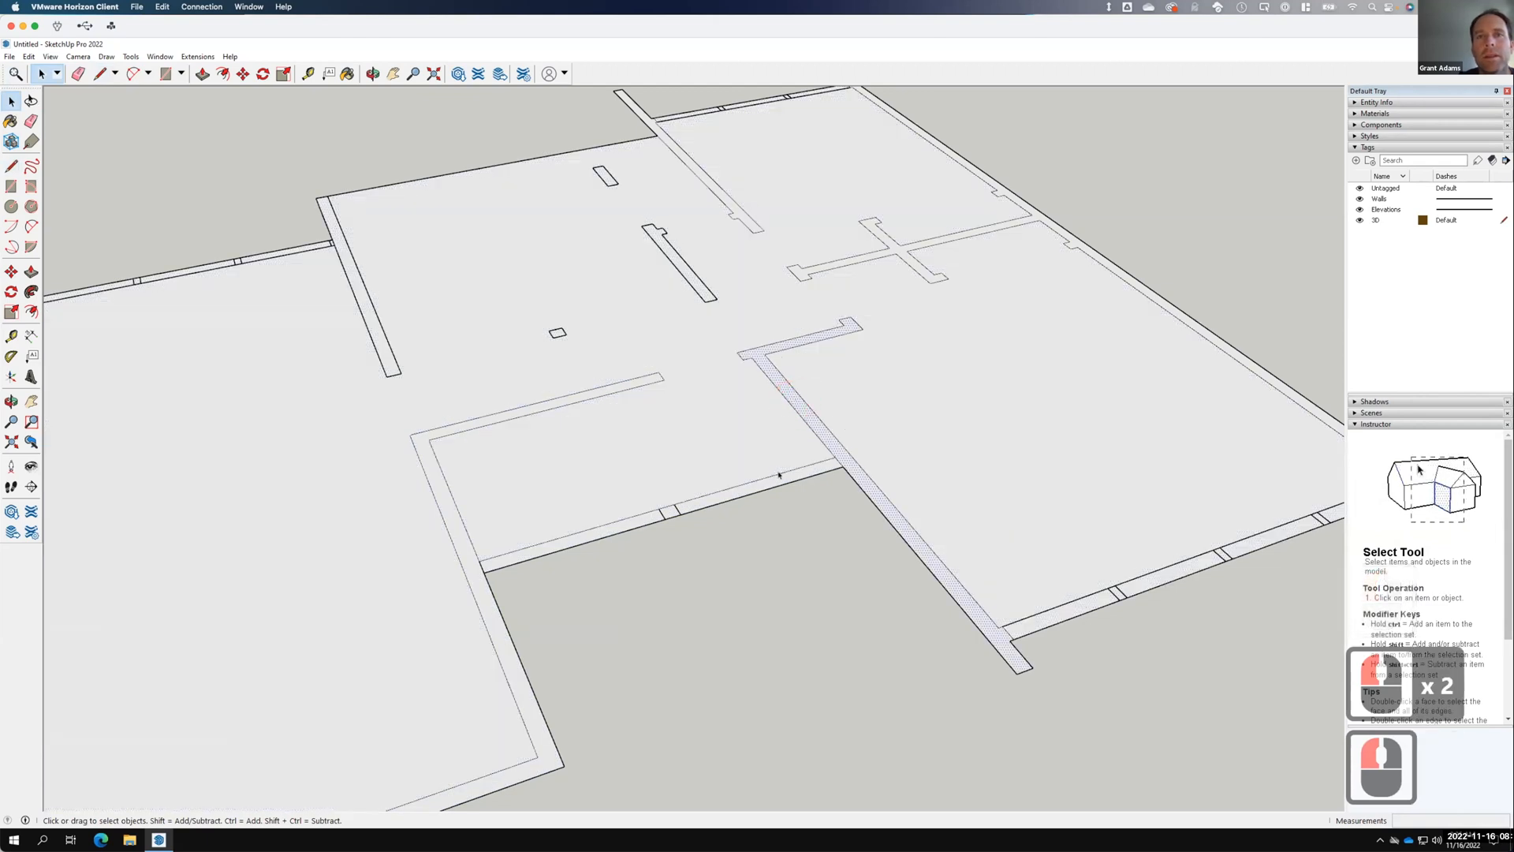
pyautogui.doubleClick(704, 496)
pyautogui.scroll(-2, 743, 467)
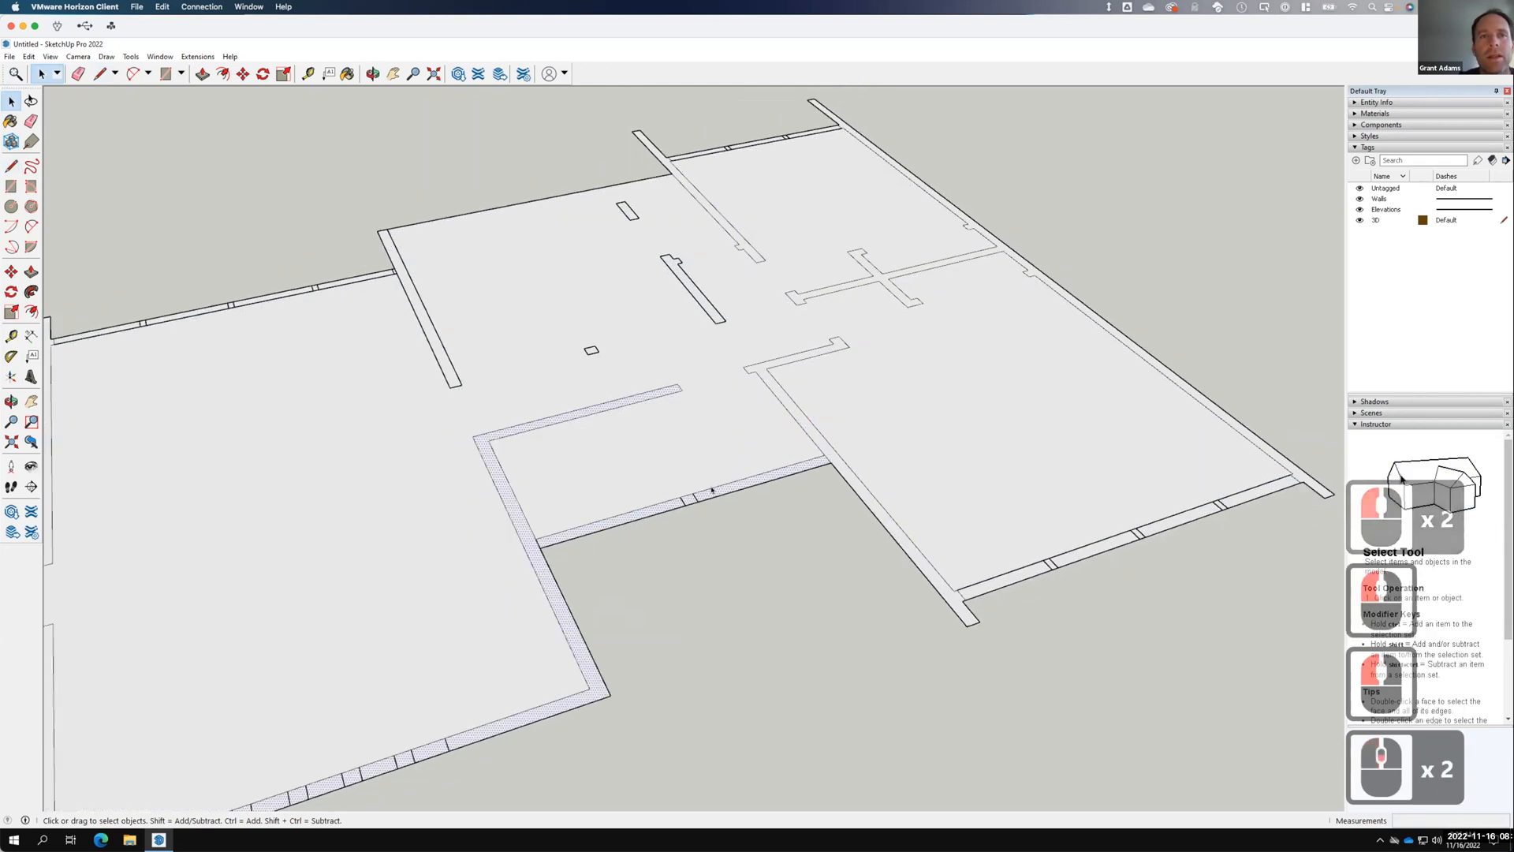
pyautogui.scroll(5, 509, 465)
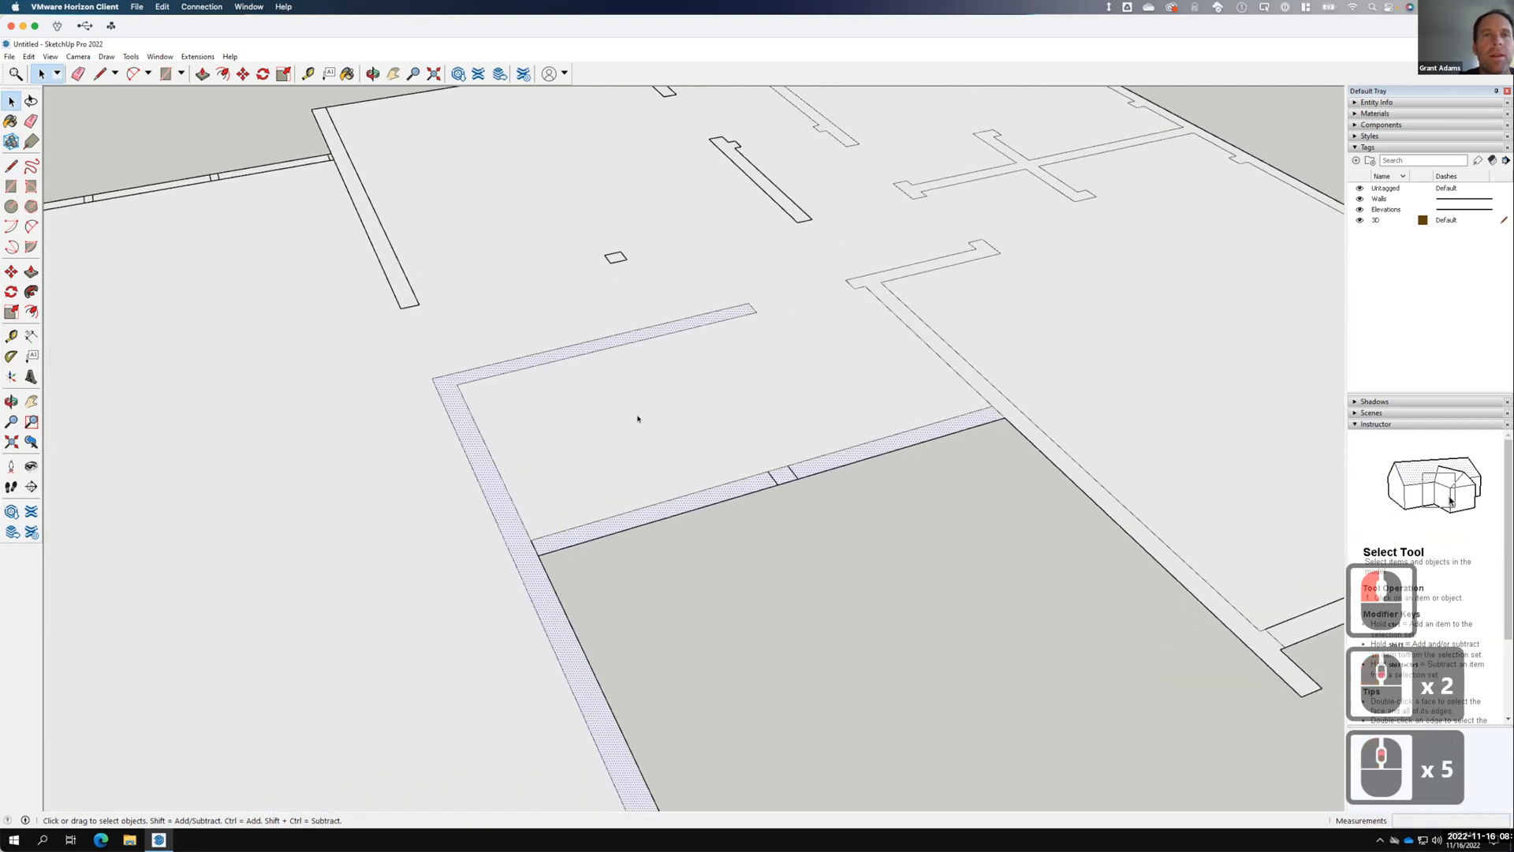
pyautogui.scroll(-8, 623, 418)
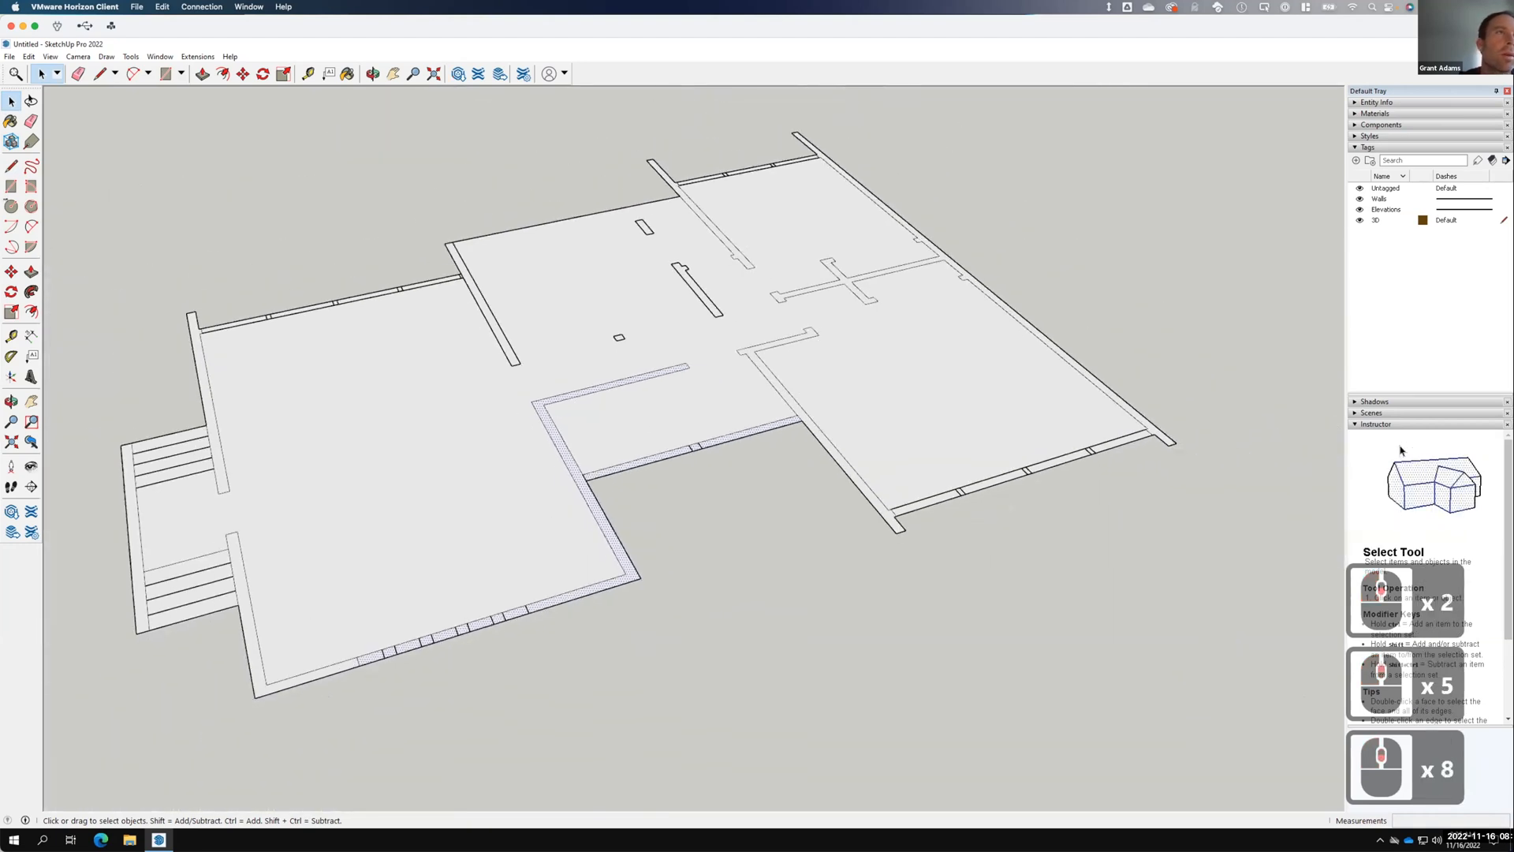
pyautogui.click(11, 166)
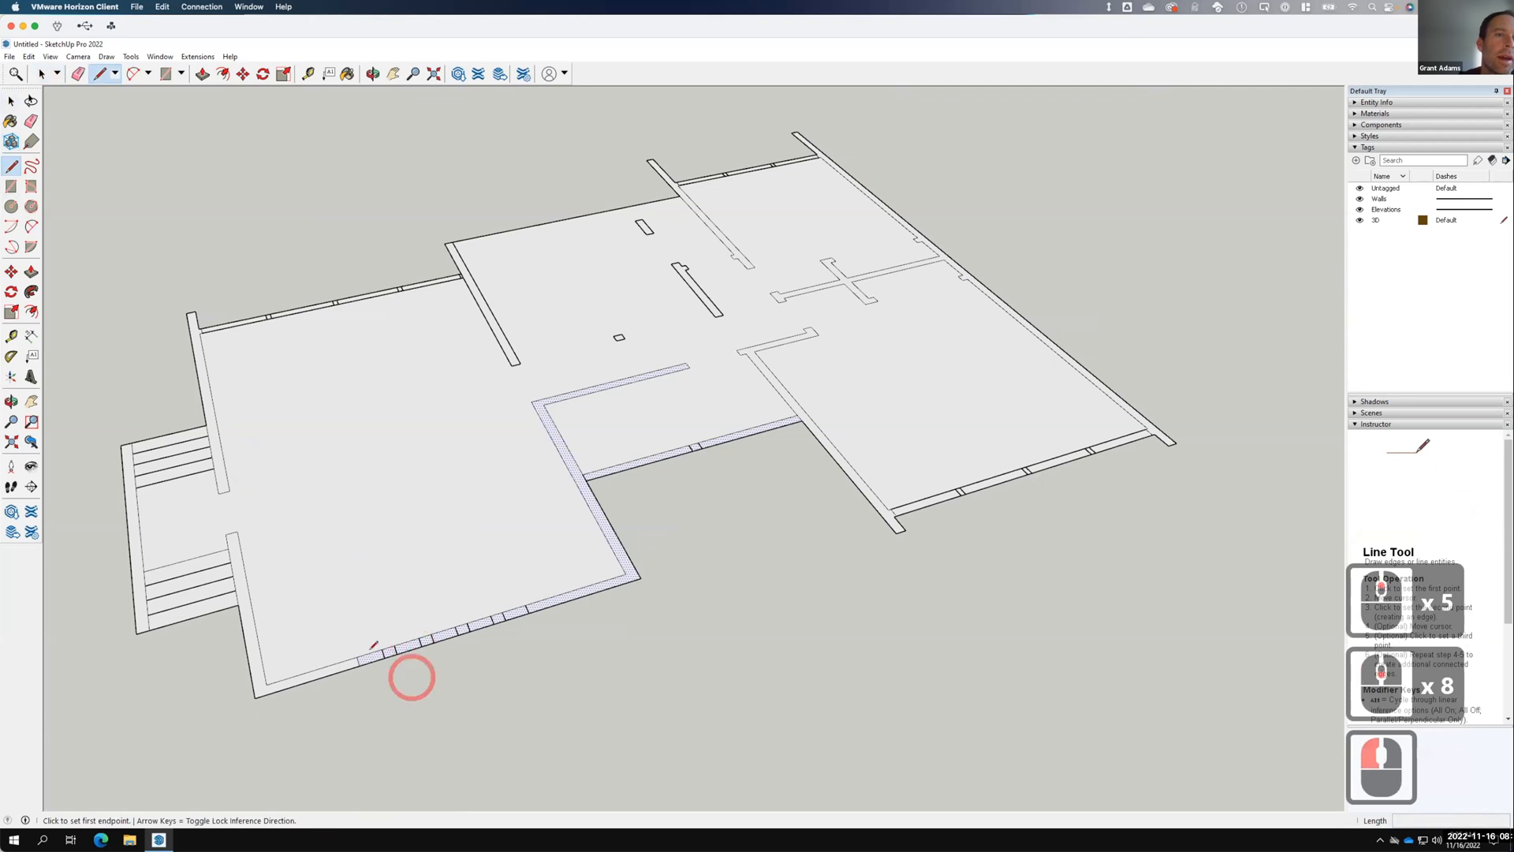
# Draw eight short cross lines across the door openings along the lower exterior wall.
pyautogui.scroll(6, 375, 650)
pyautogui.click(382, 642)
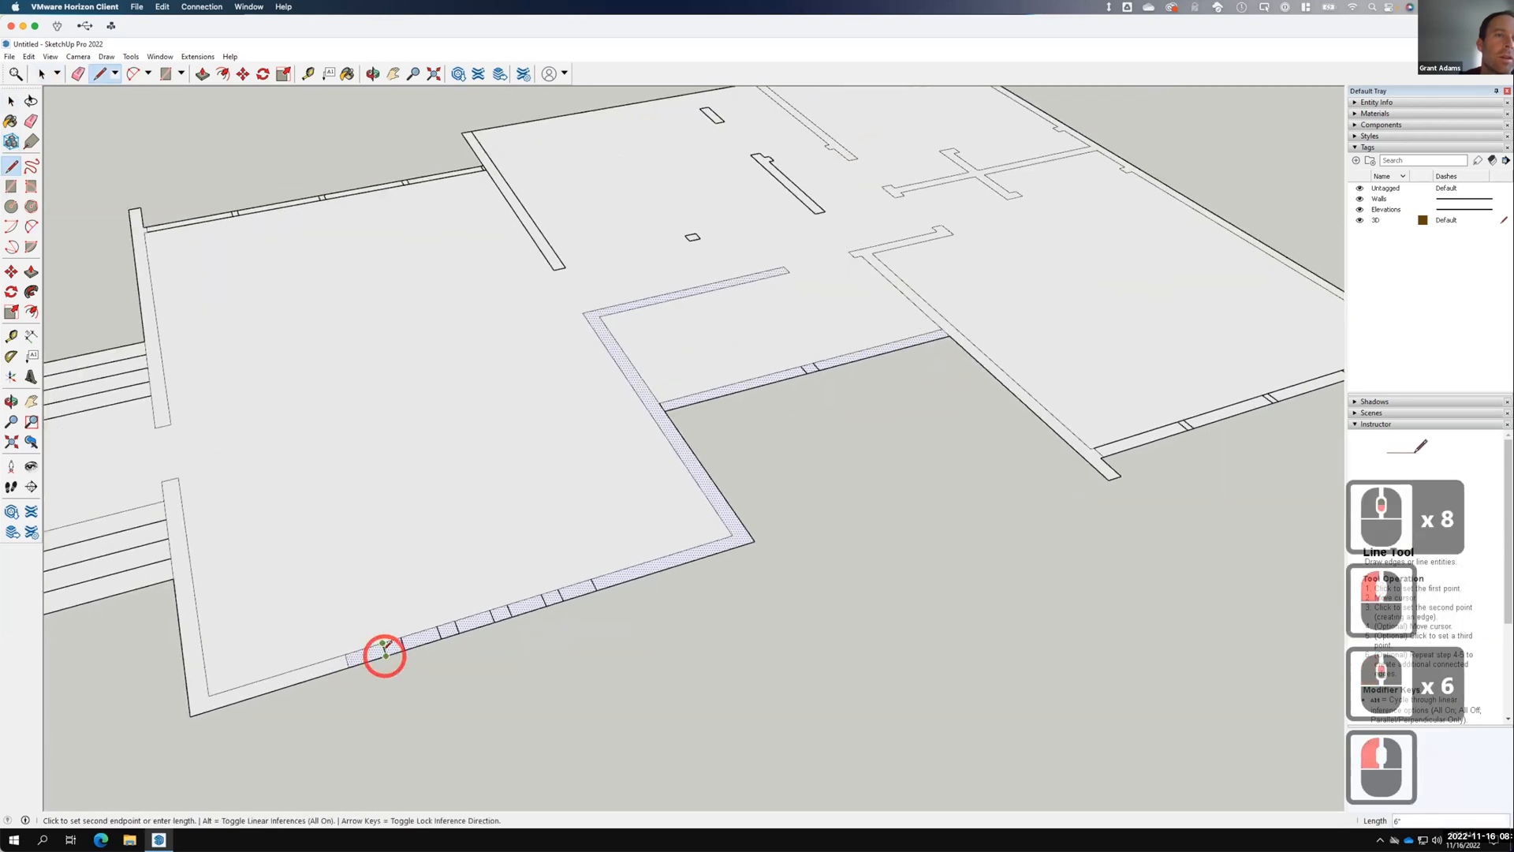
pyautogui.click(399, 648)
pyautogui.click(434, 628)
pyautogui.click(445, 623)
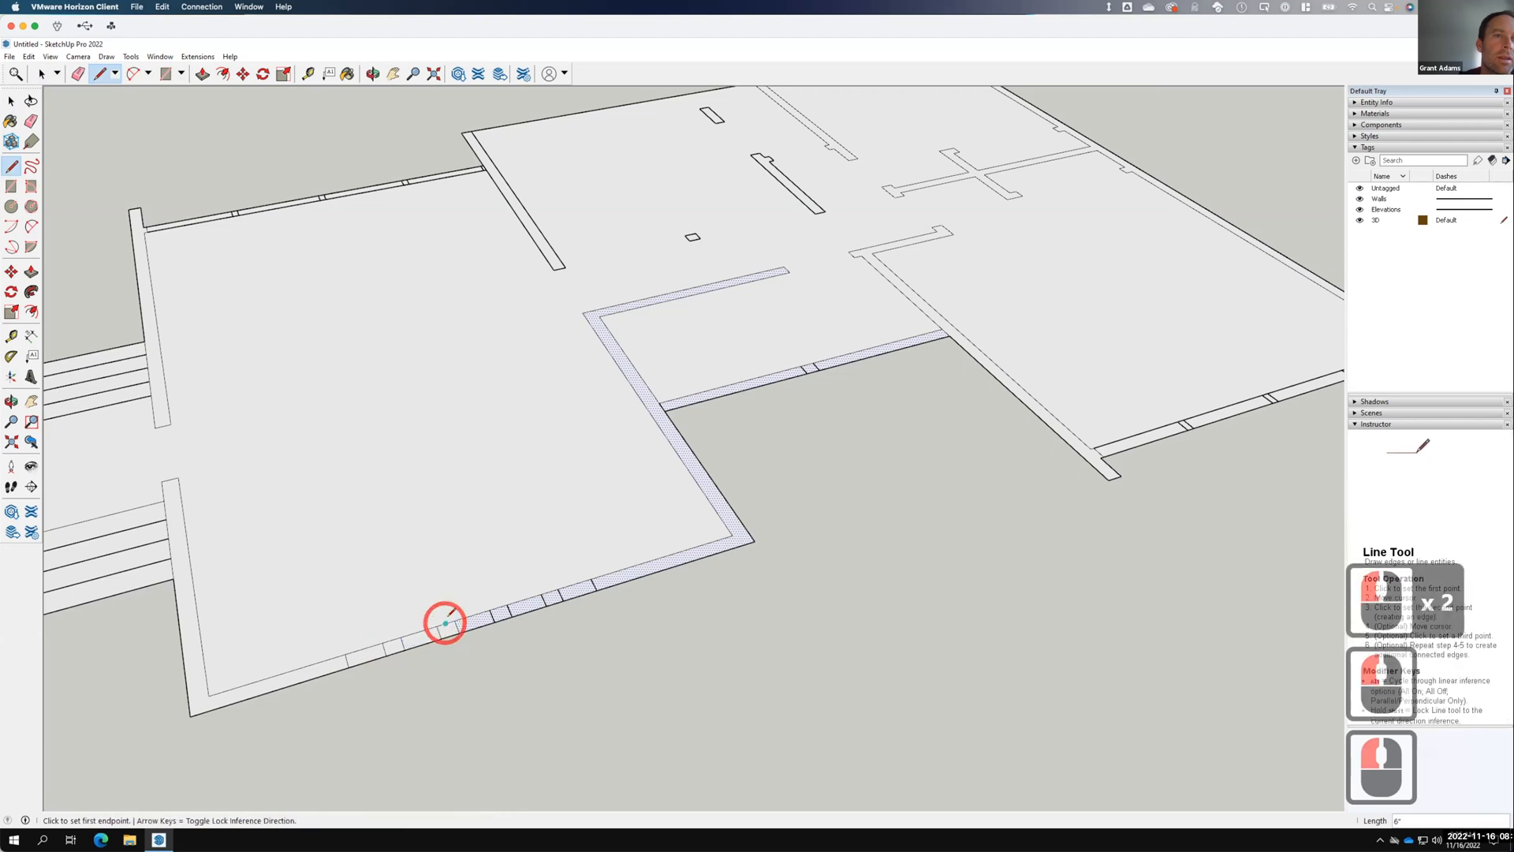
pyautogui.click(457, 628)
pyautogui.click(489, 611)
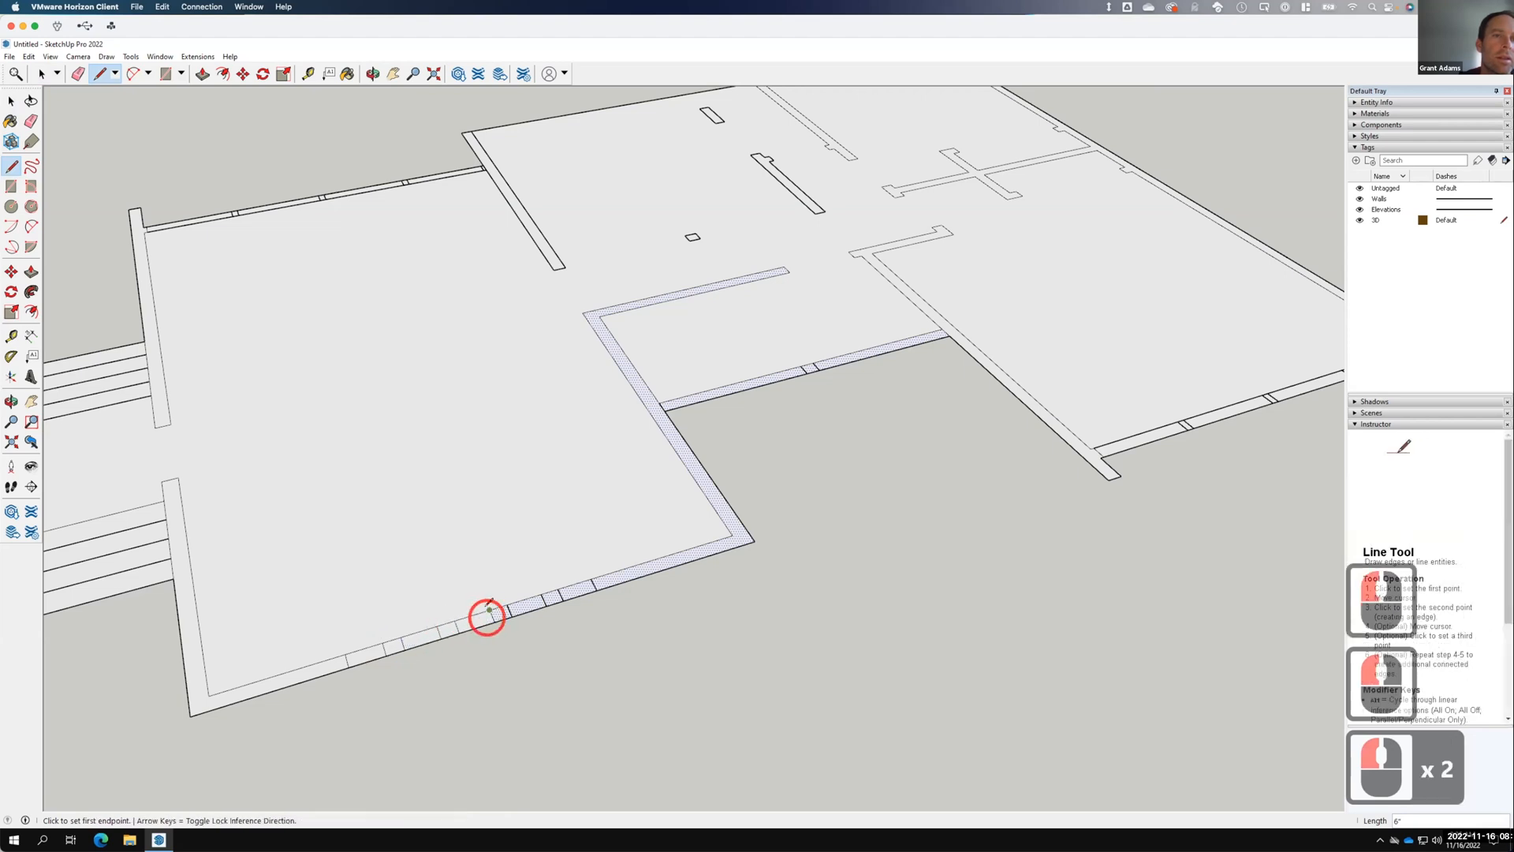
pyautogui.click(490, 610)
pyautogui.click(494, 621)
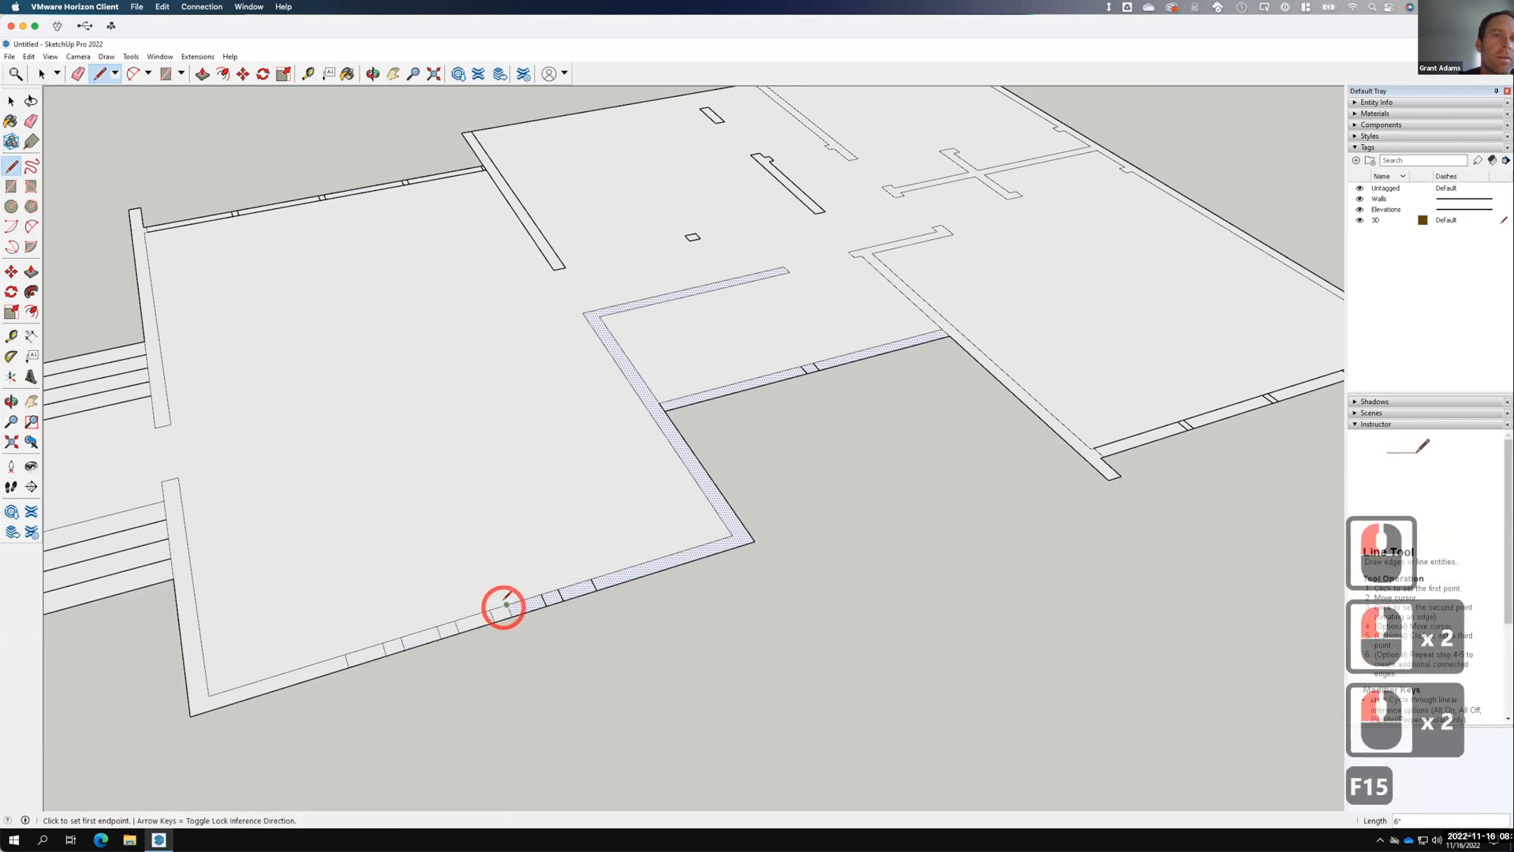
pyautogui.click(506, 605)
pyautogui.click(511, 617)
pyautogui.click(541, 594)
pyautogui.click(545, 605)
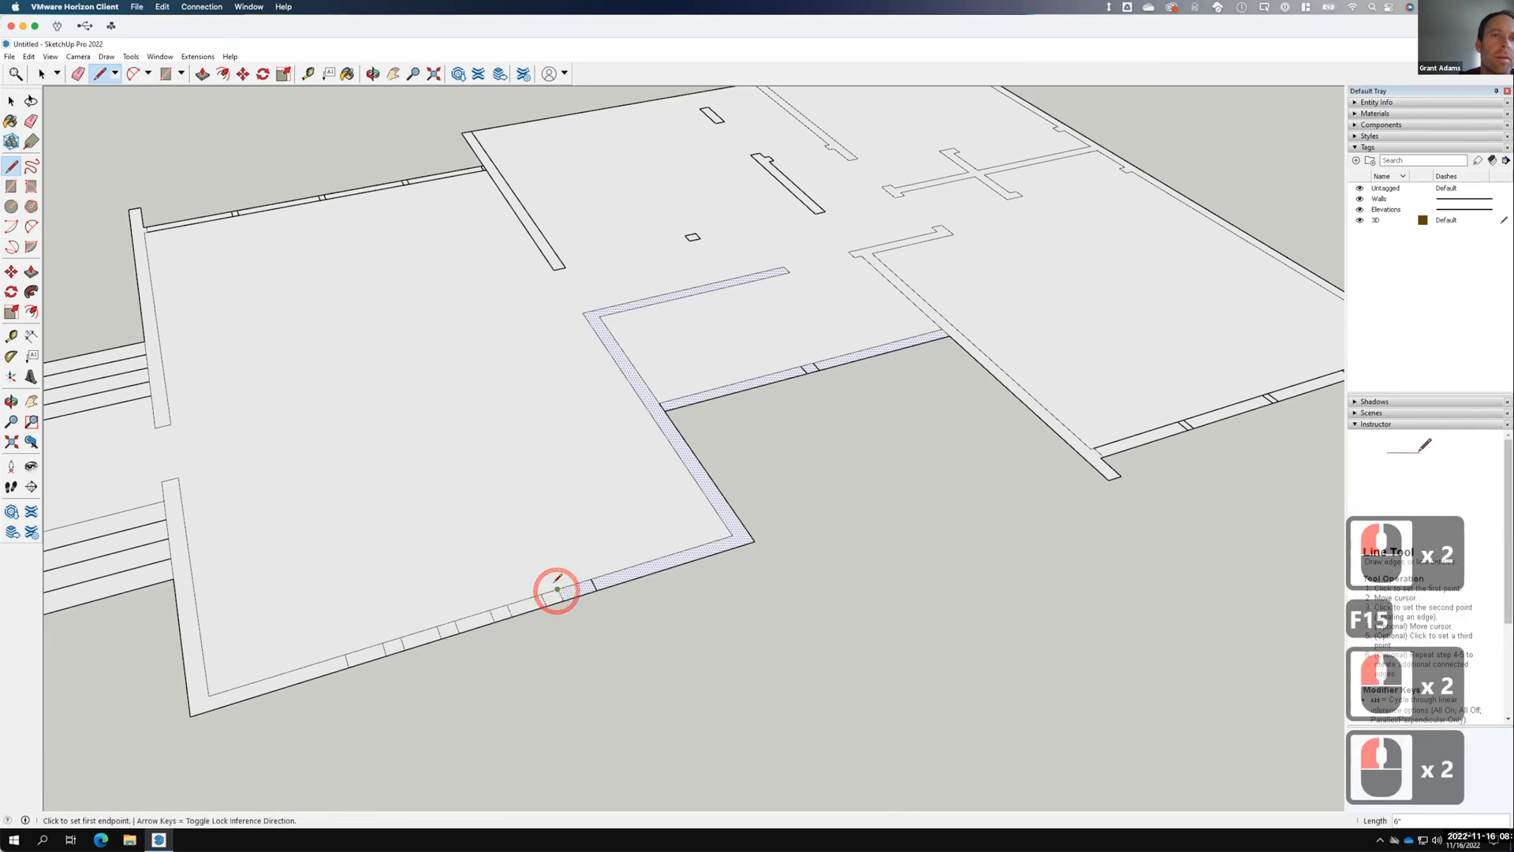
pyautogui.click(557, 589)
pyautogui.click(560, 603)
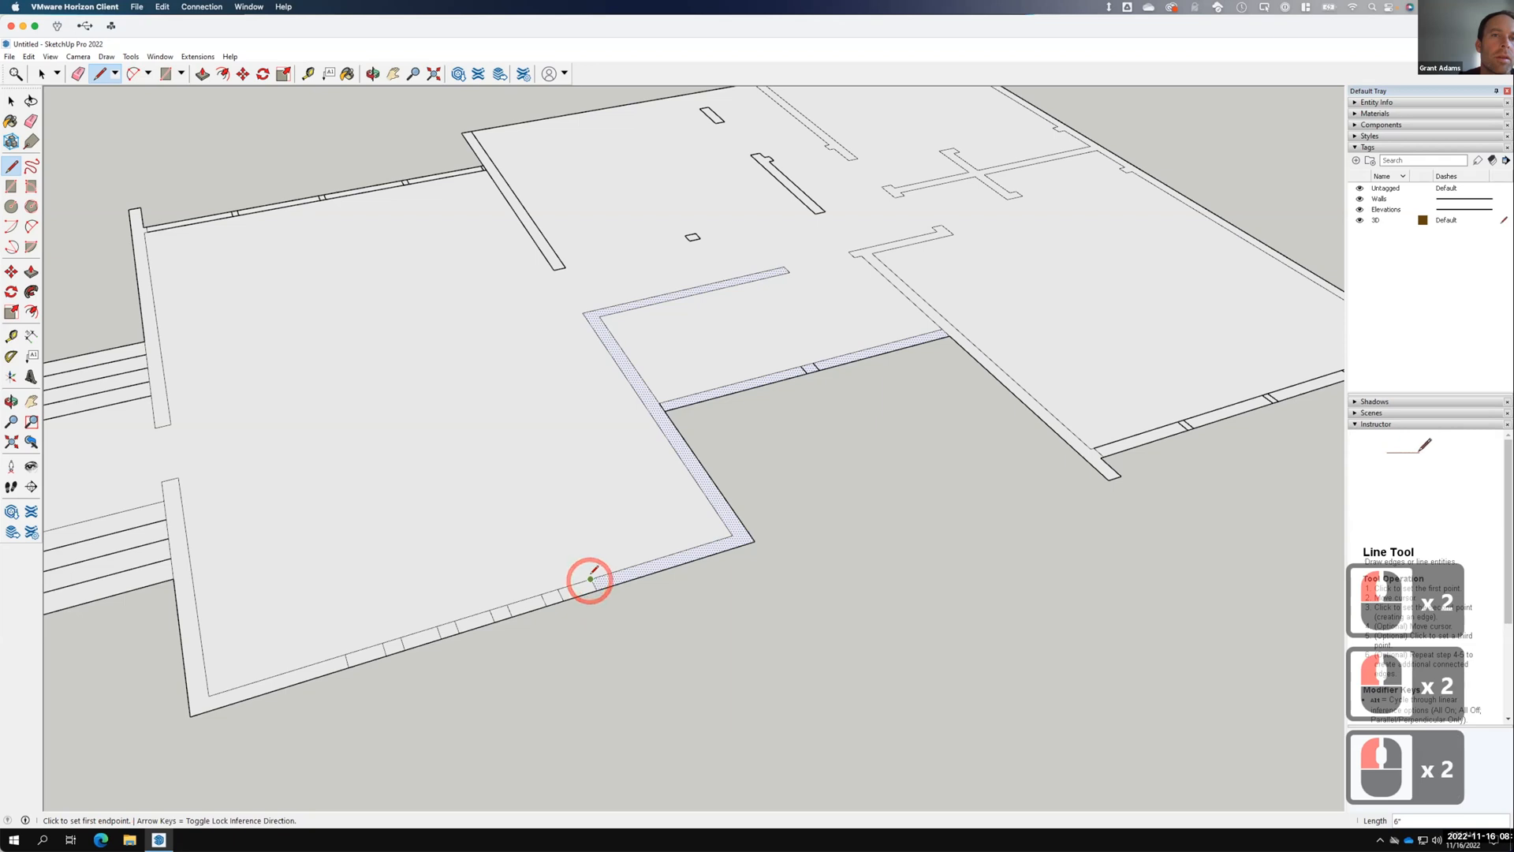
pyautogui.click(591, 578)
pyautogui.click(596, 590)
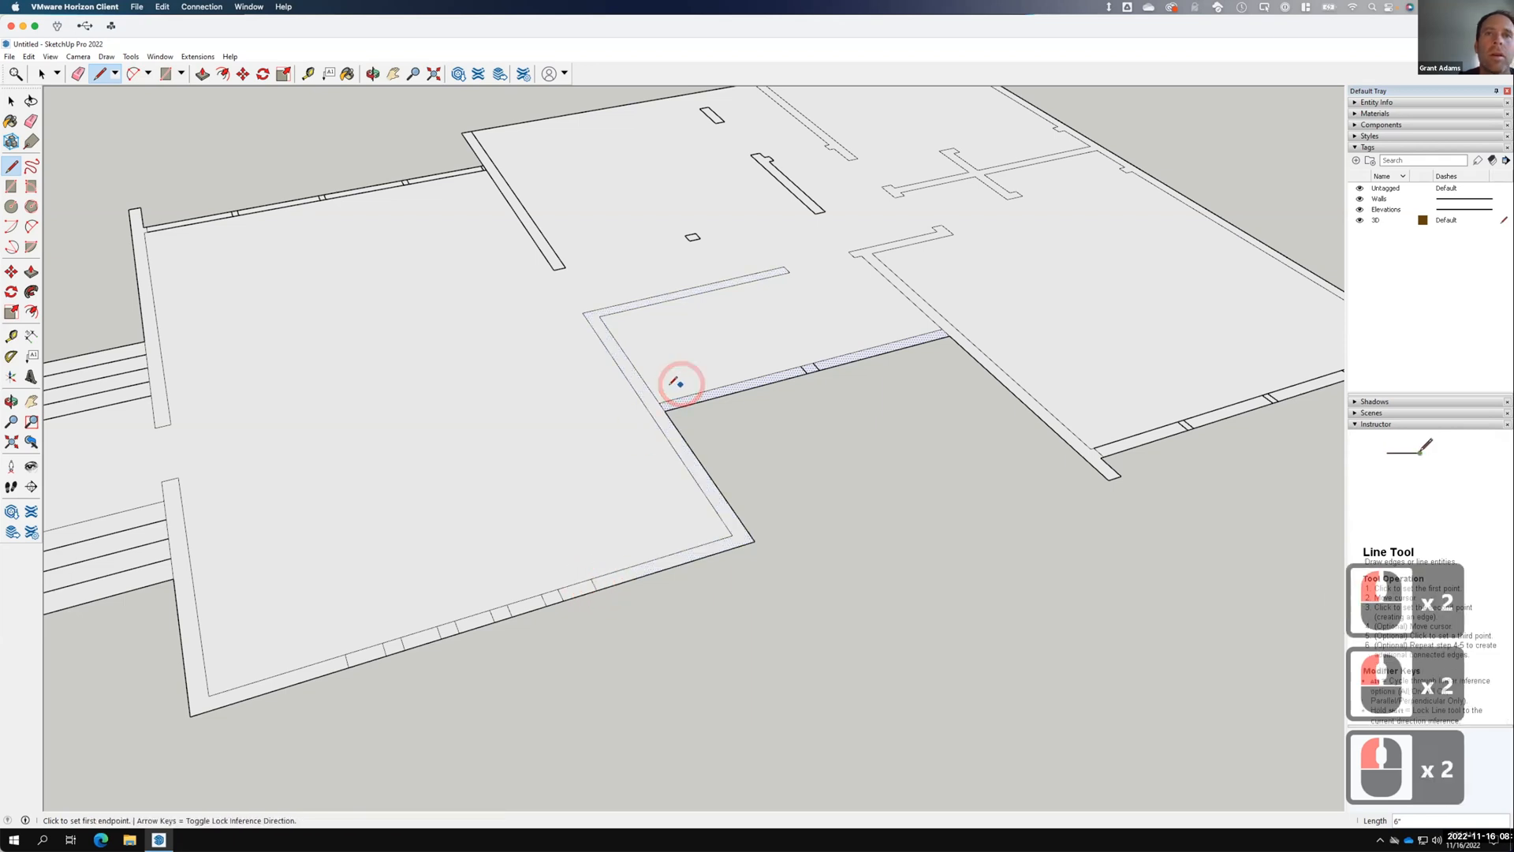
# Close the thin wall's gap at its inner corner with lines and a filling rectangle.
pyautogui.click(659, 400)
pyautogui.click(818, 366)
pyautogui.click(814, 364)
pyautogui.click(819, 369)
pyautogui.click(941, 329)
pyautogui.click(948, 337)
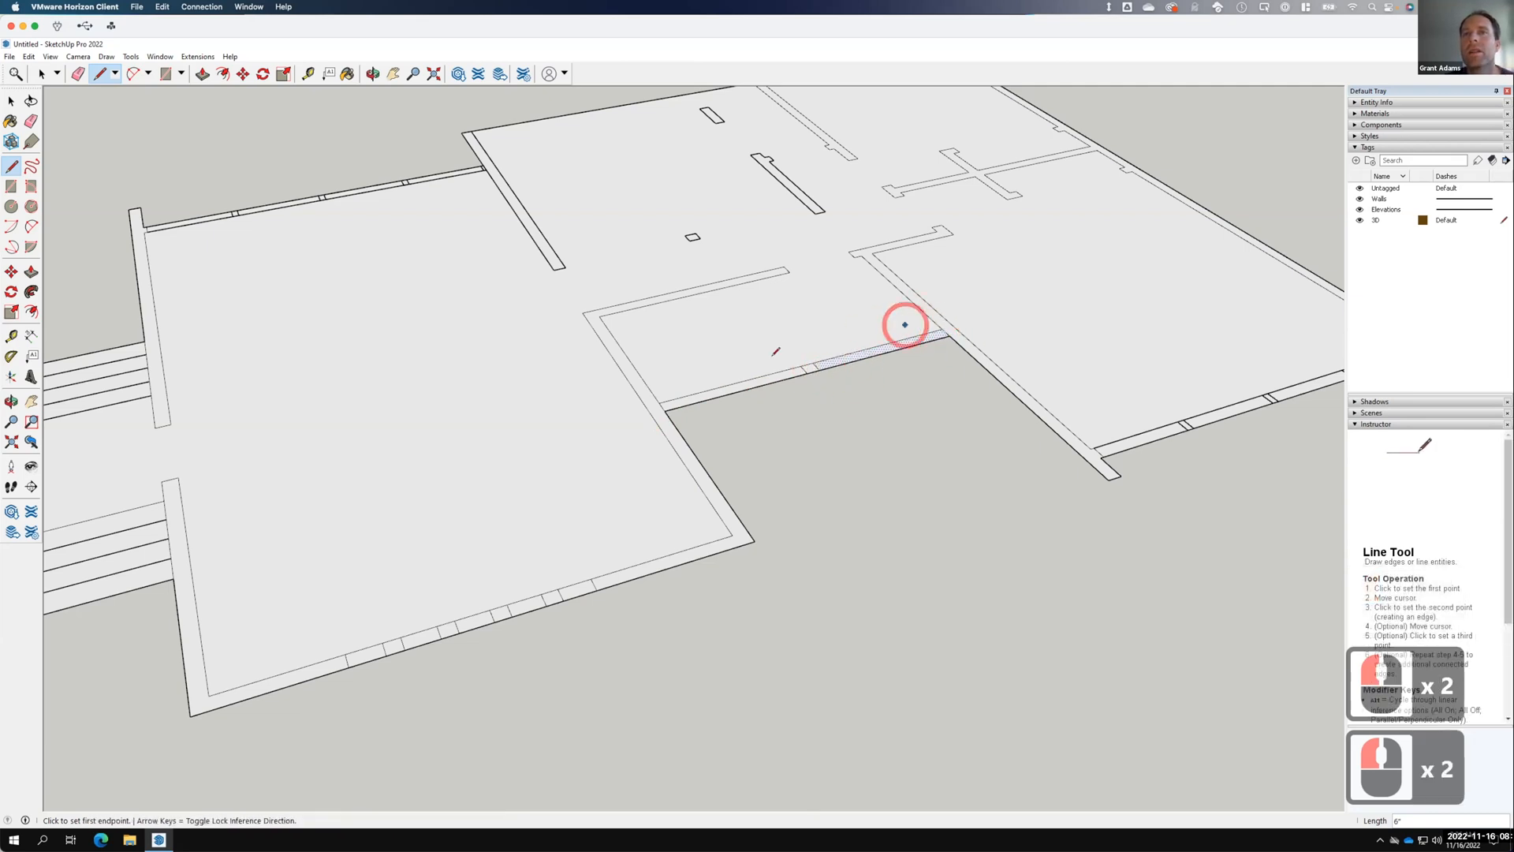
pyautogui.click(818, 369)
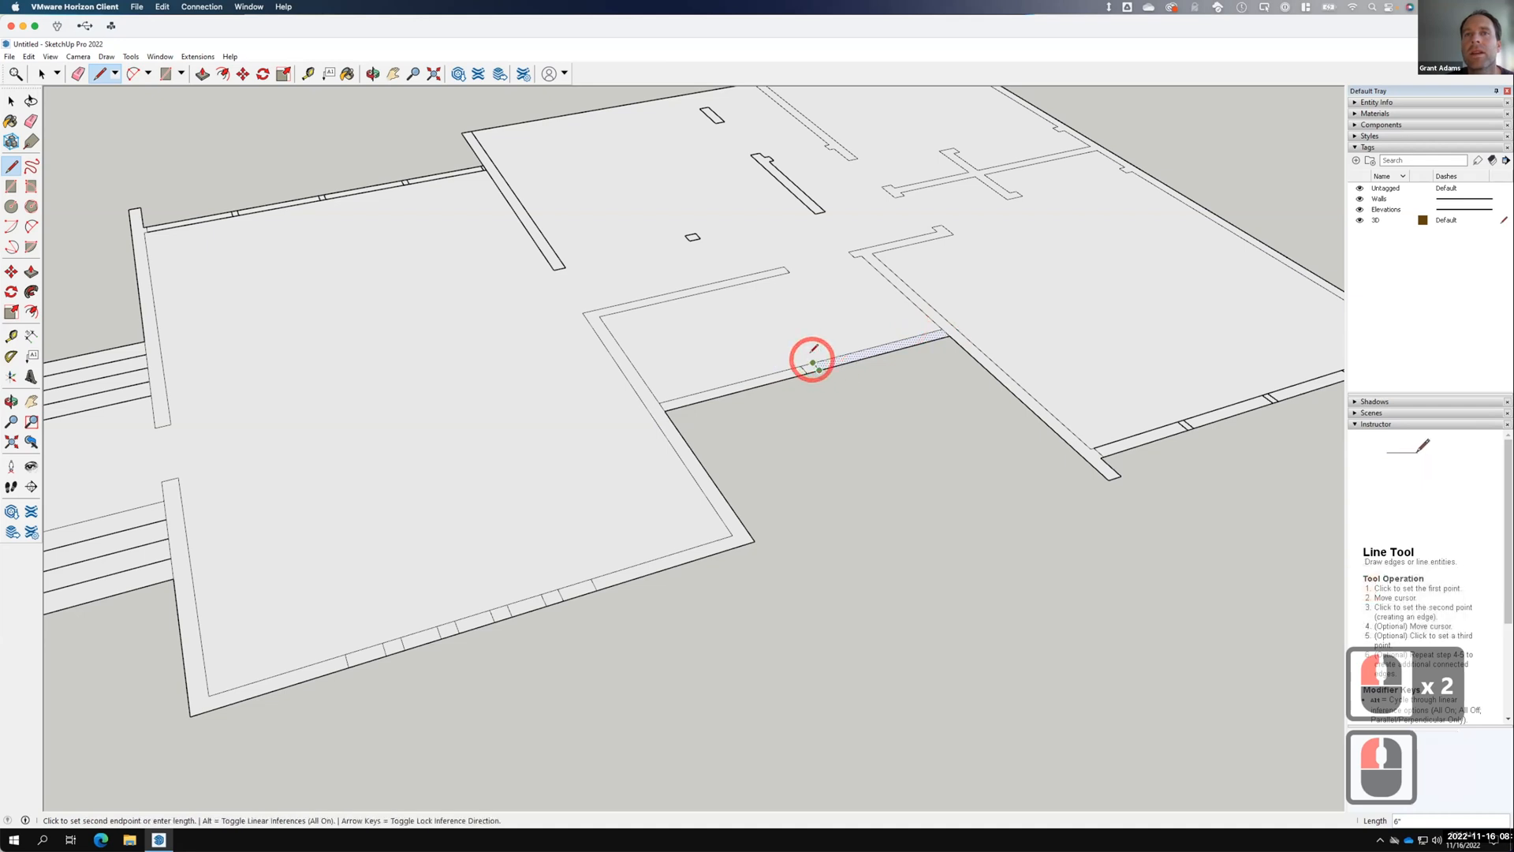
pyautogui.click(814, 363)
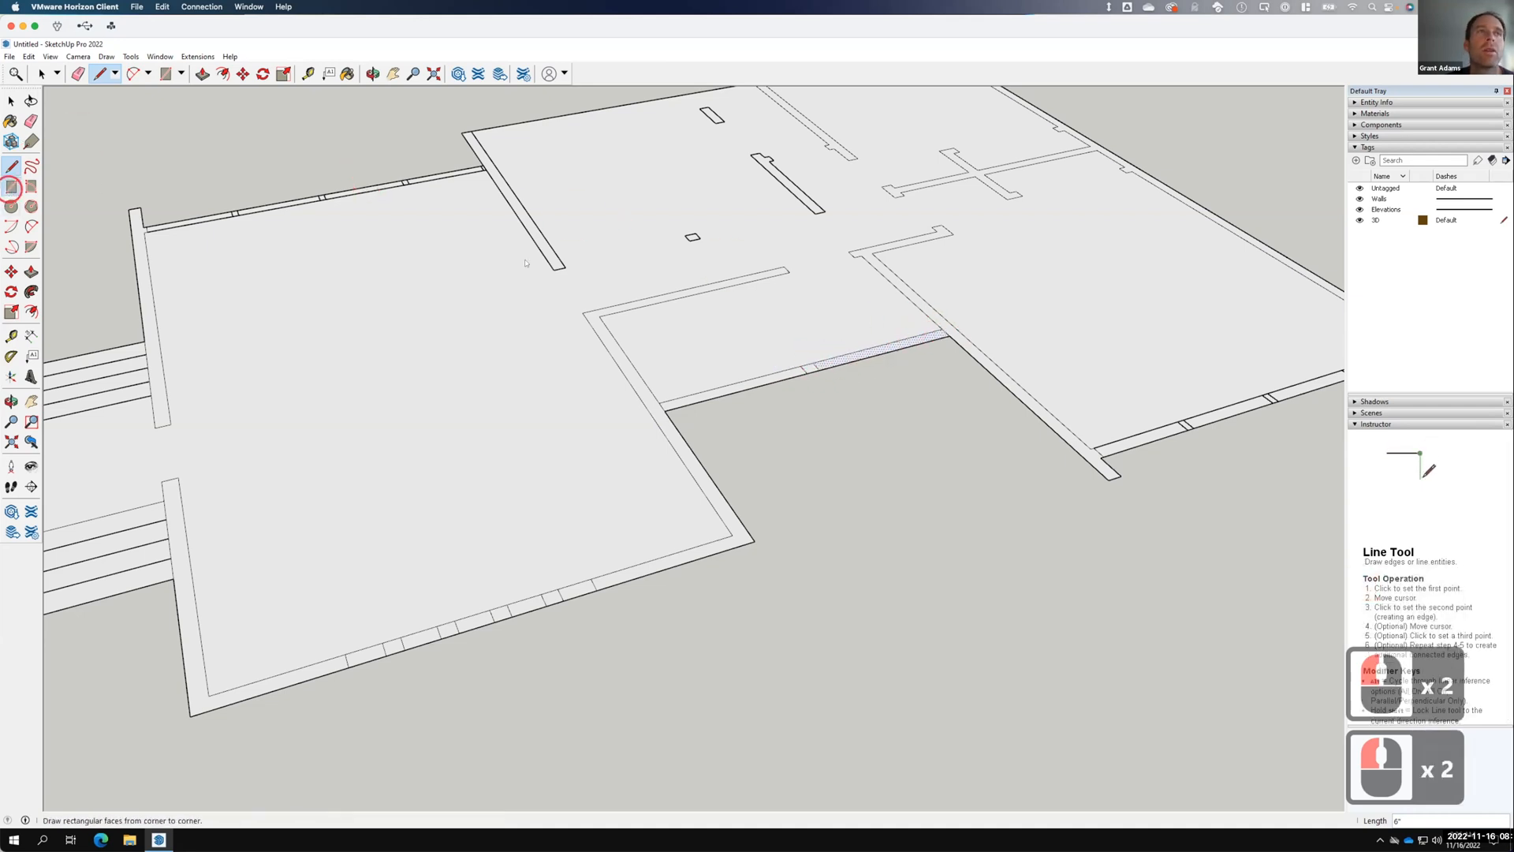
pyautogui.click(11, 188)
pyautogui.click(942, 328)
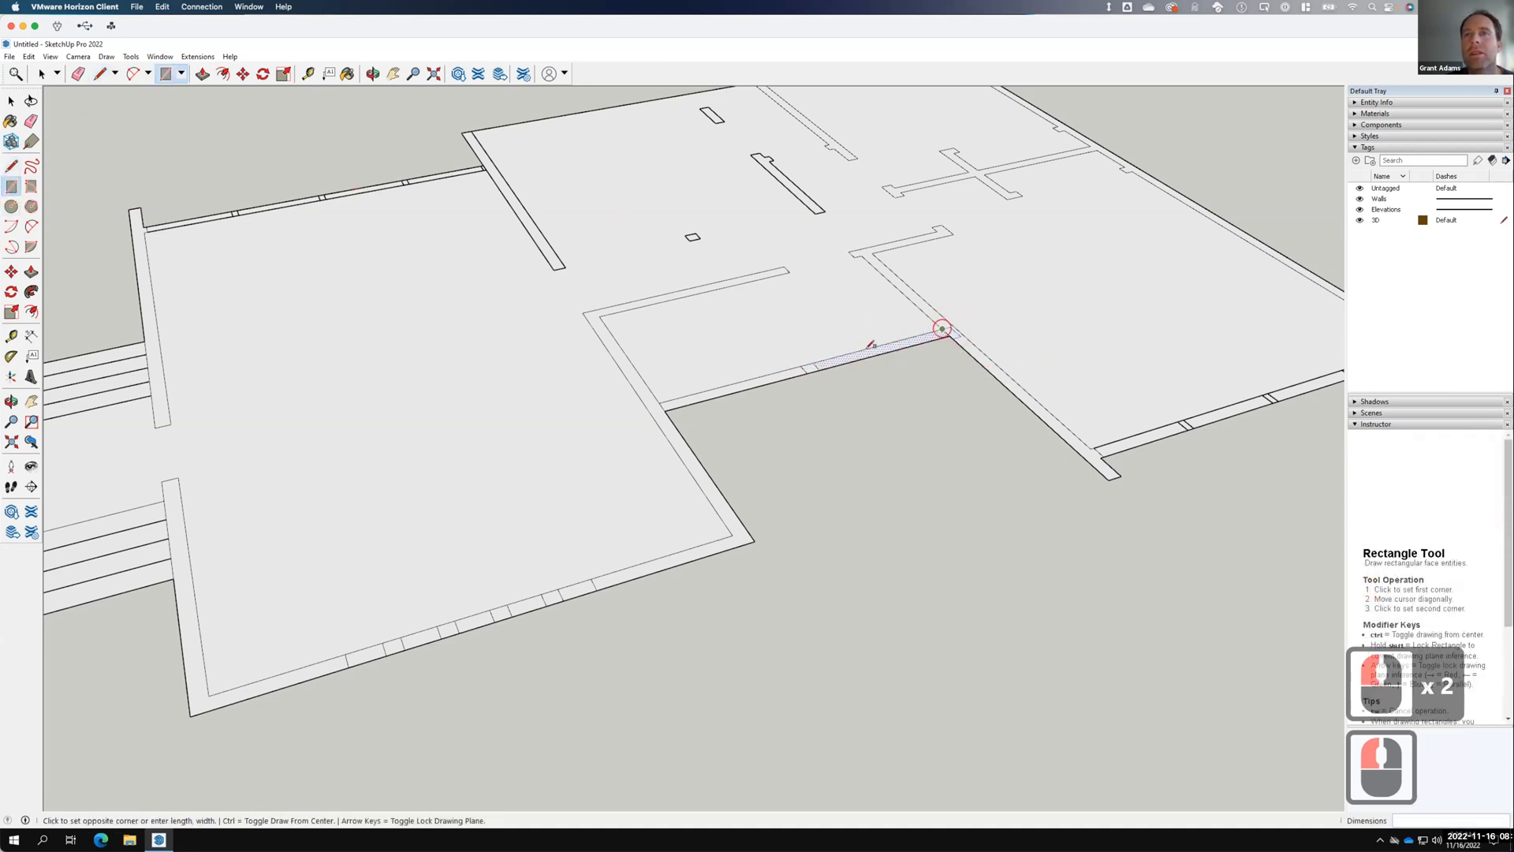
pyautogui.click(820, 366)
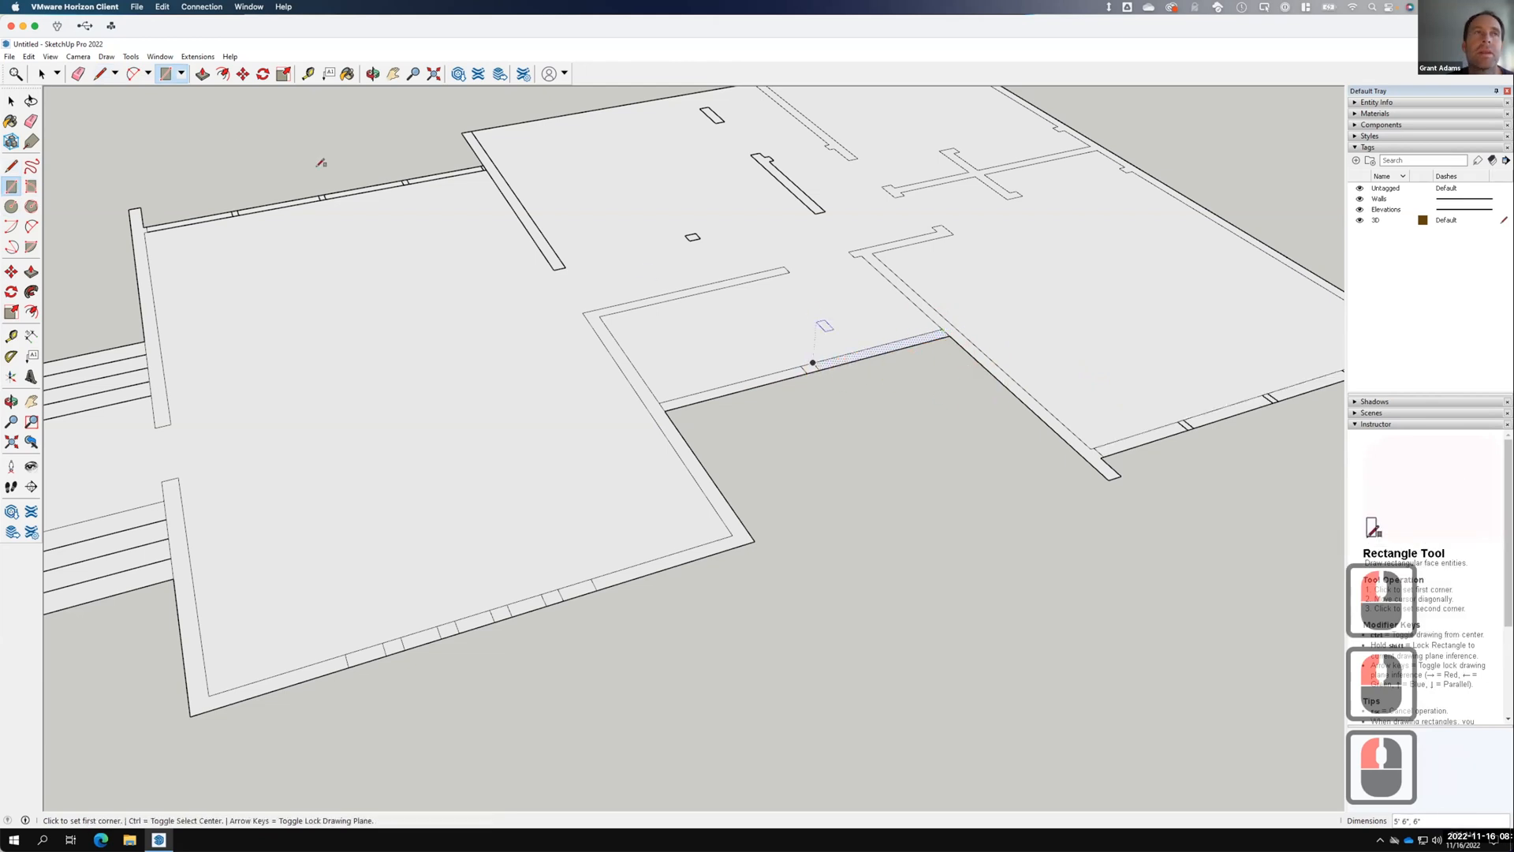
# Draw a 6" edge across the strip's lower end so it becomes its own face.
pyautogui.click(22, 104)
pyautogui.scroll(-9, 449, 451)
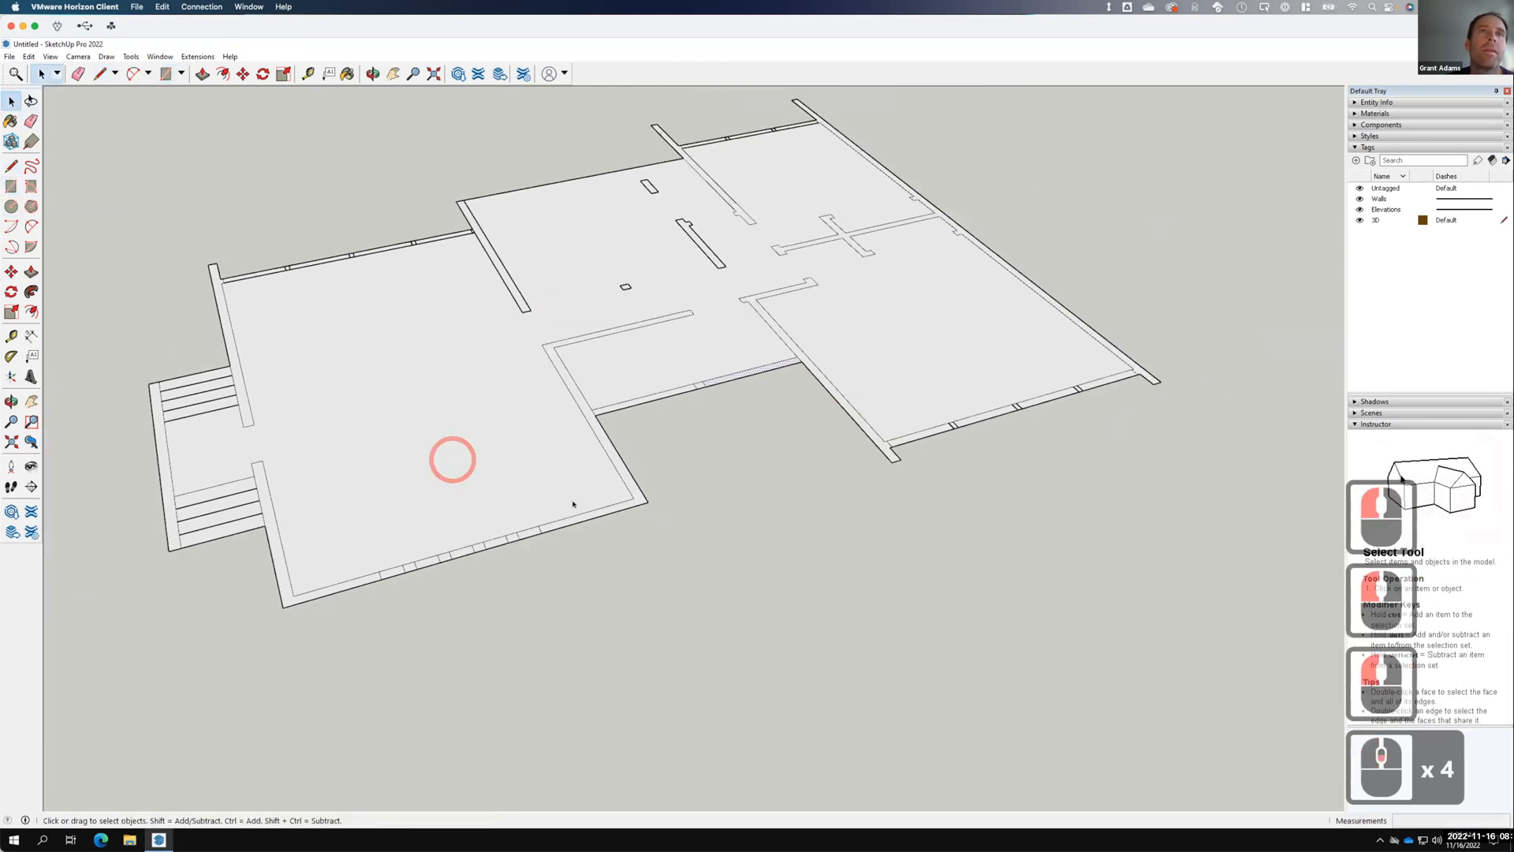
pyautogui.click(469, 377)
pyautogui.scroll(13, 470, 331)
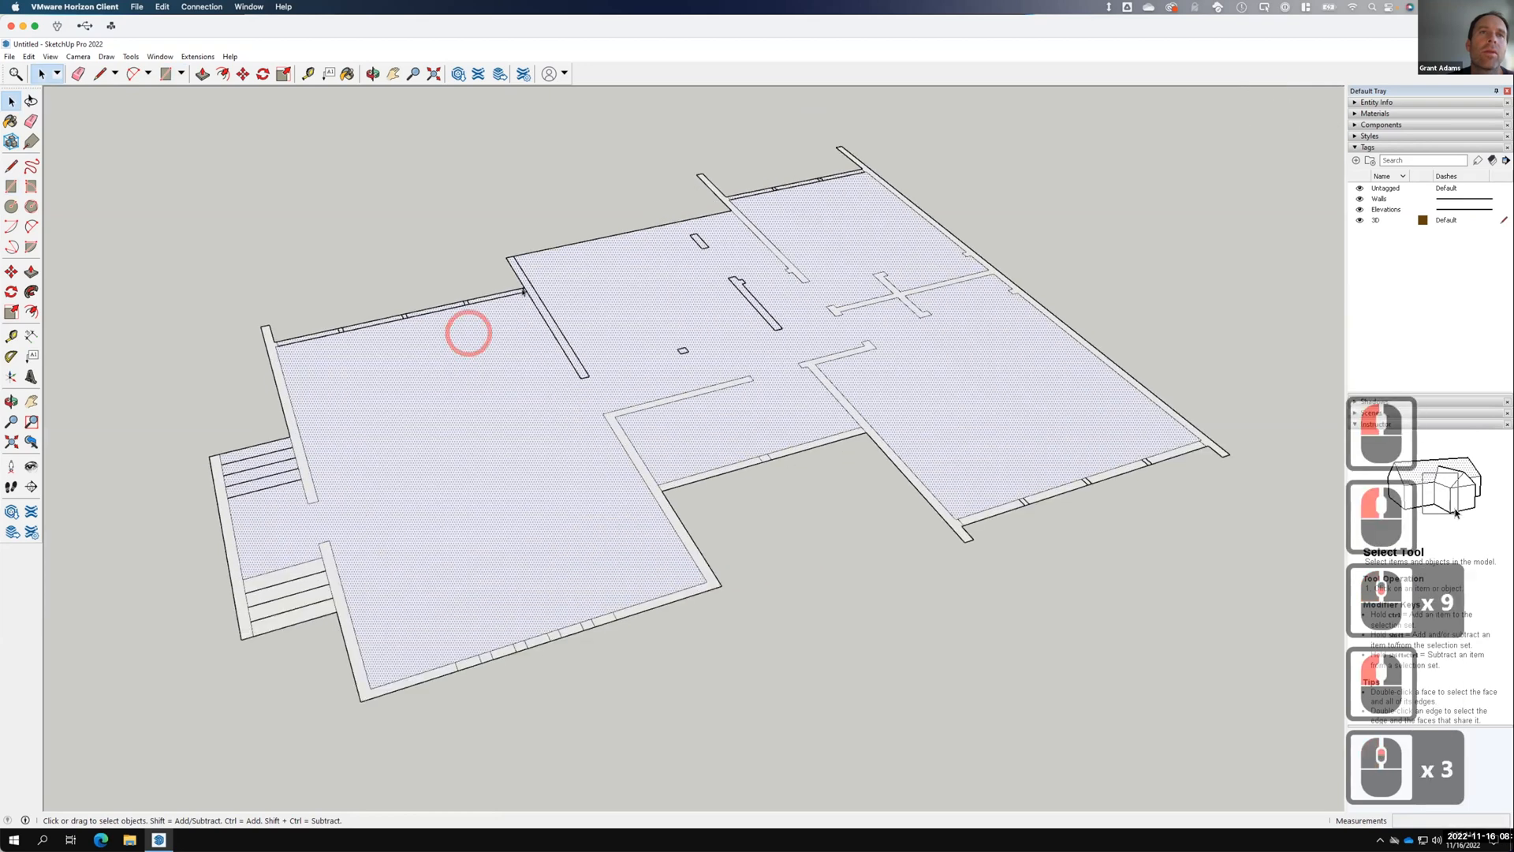
pyautogui.press('l')
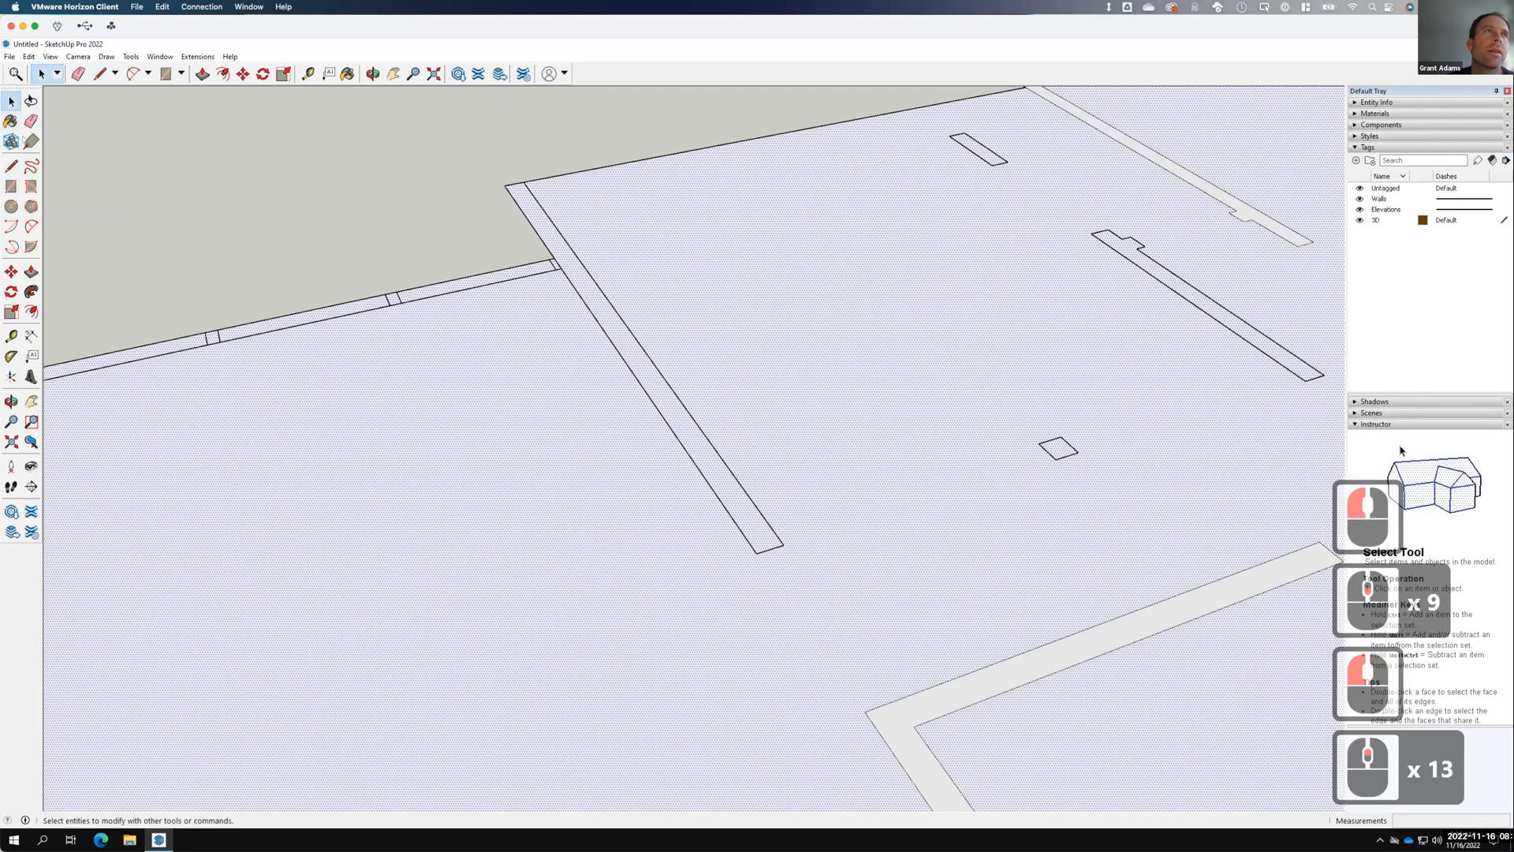
pyautogui.click(561, 182)
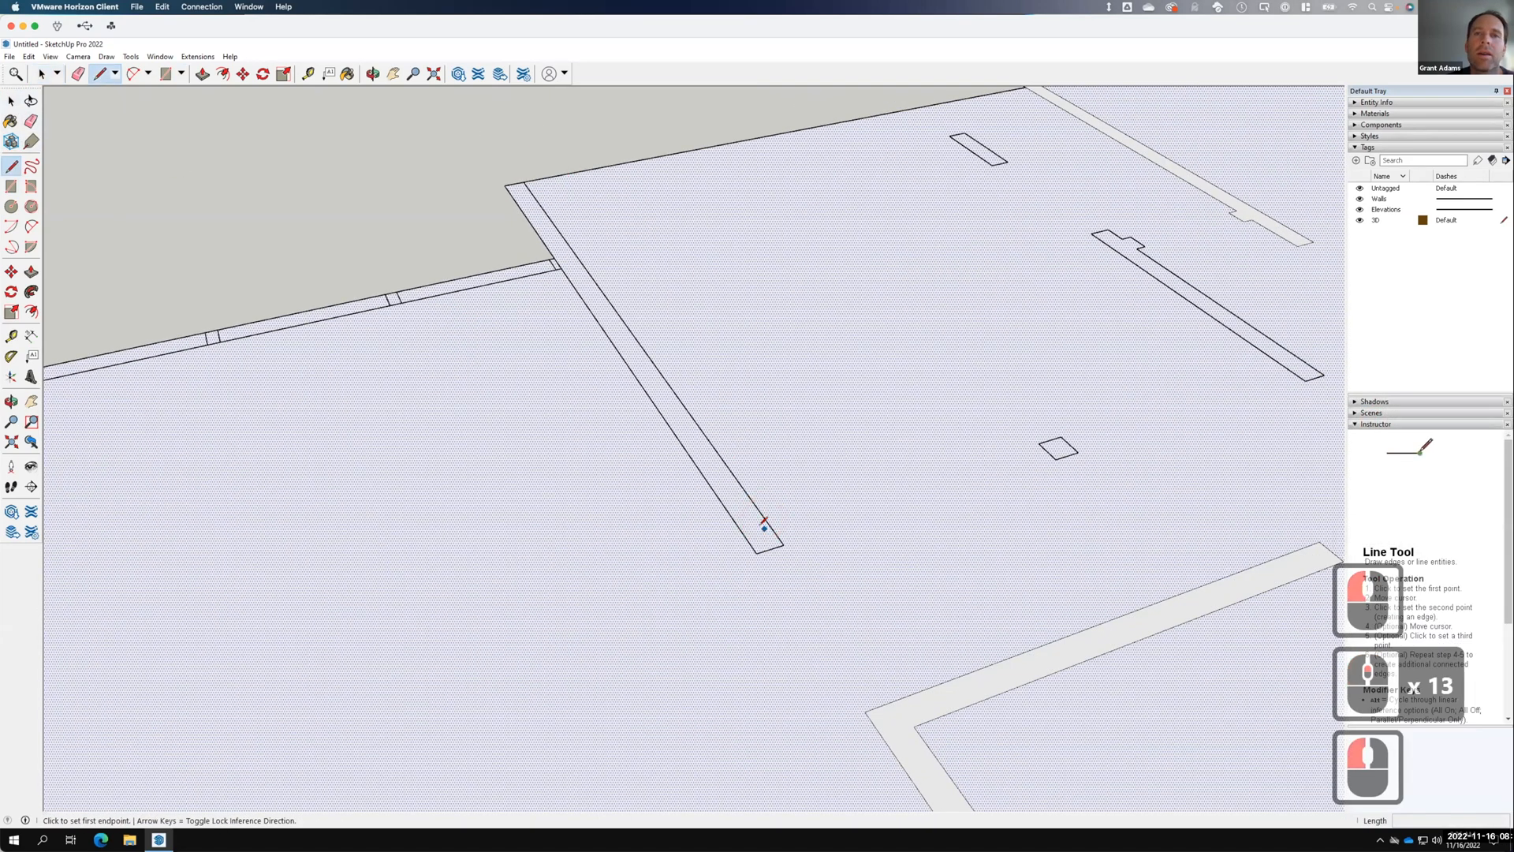
pyautogui.click(757, 553)
pyautogui.click(784, 544)
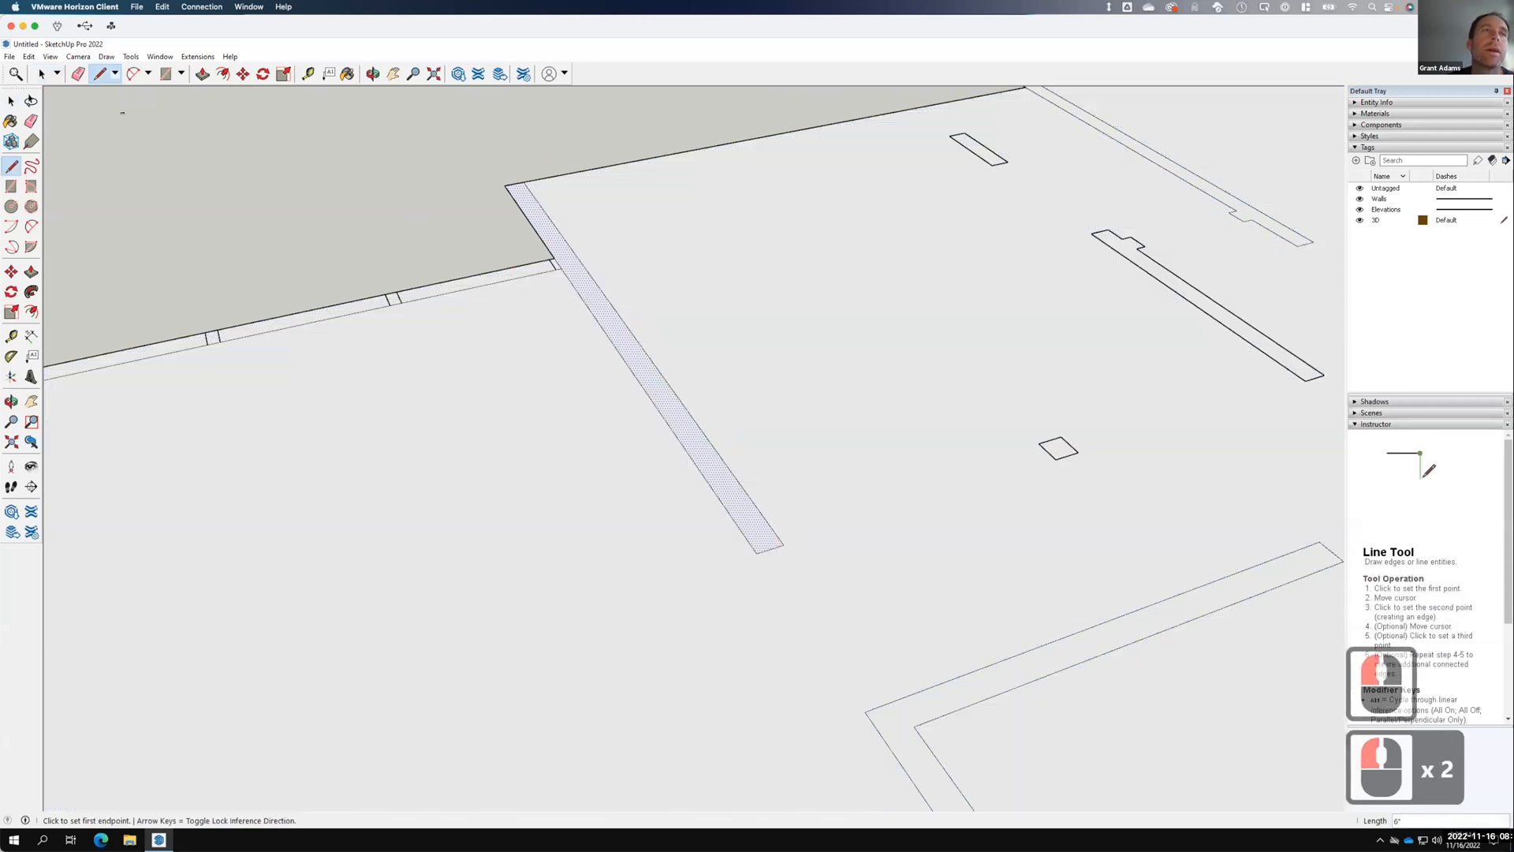
# Erase the short stray edge at the wall corner, merging the L-shaped strip face.
pyautogui.click(488, 268)
pyautogui.scroll(17, 556, 257)
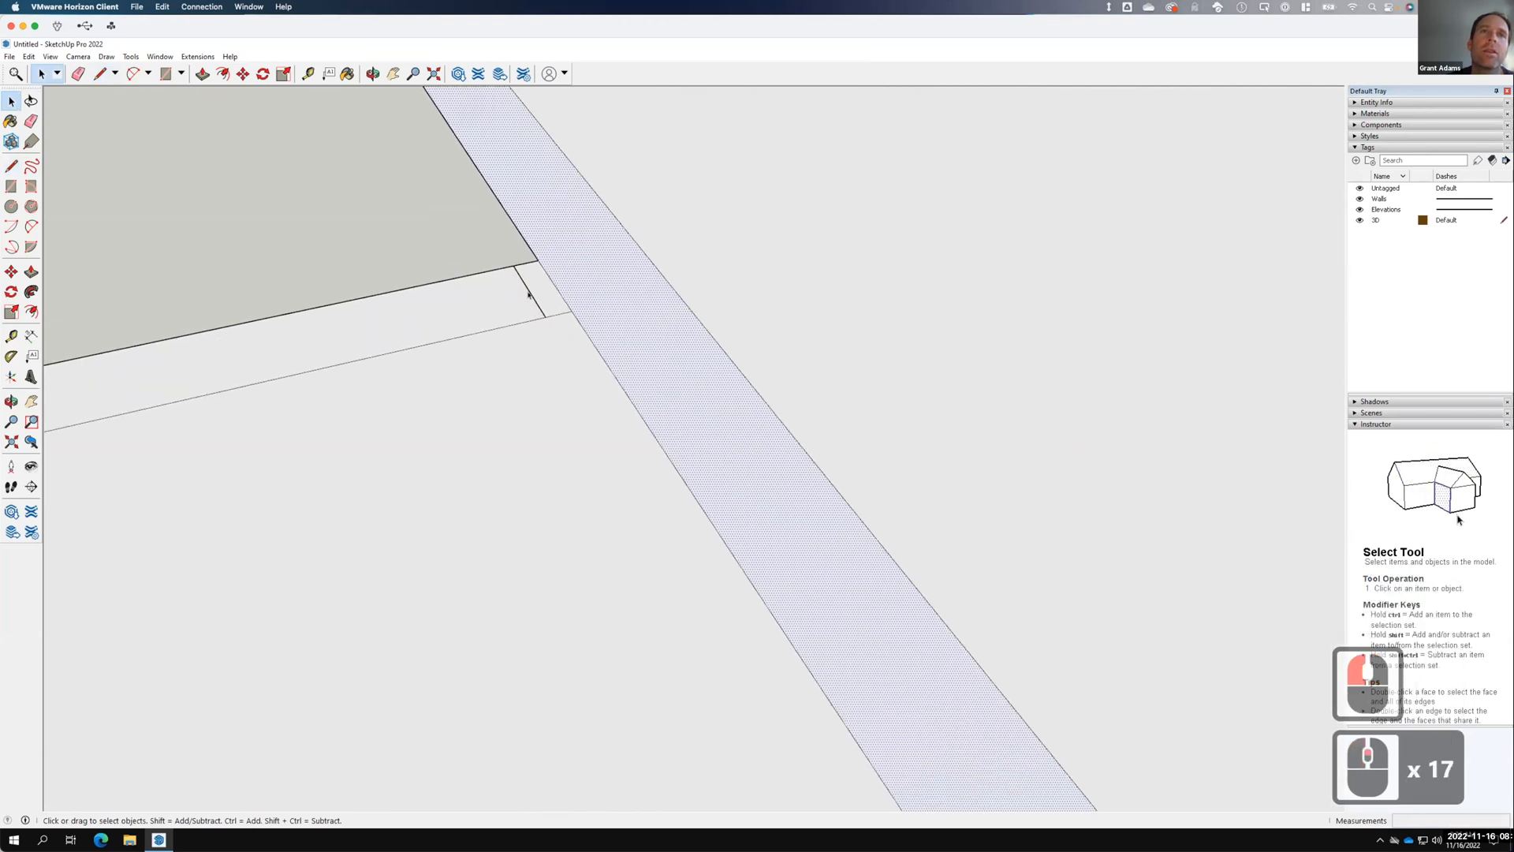
pyautogui.click(536, 293)
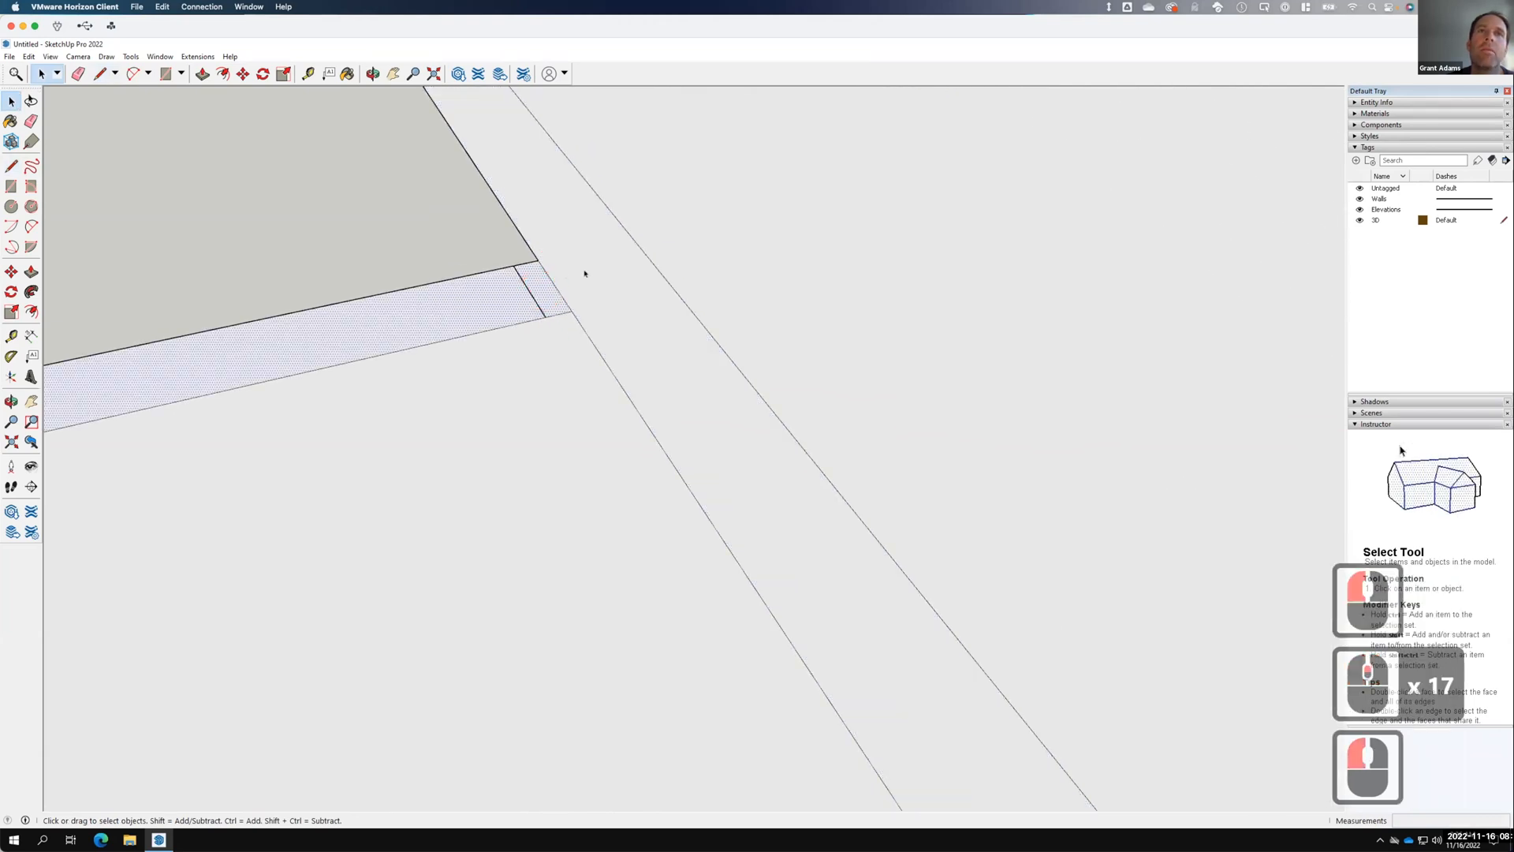
pyautogui.click(616, 273)
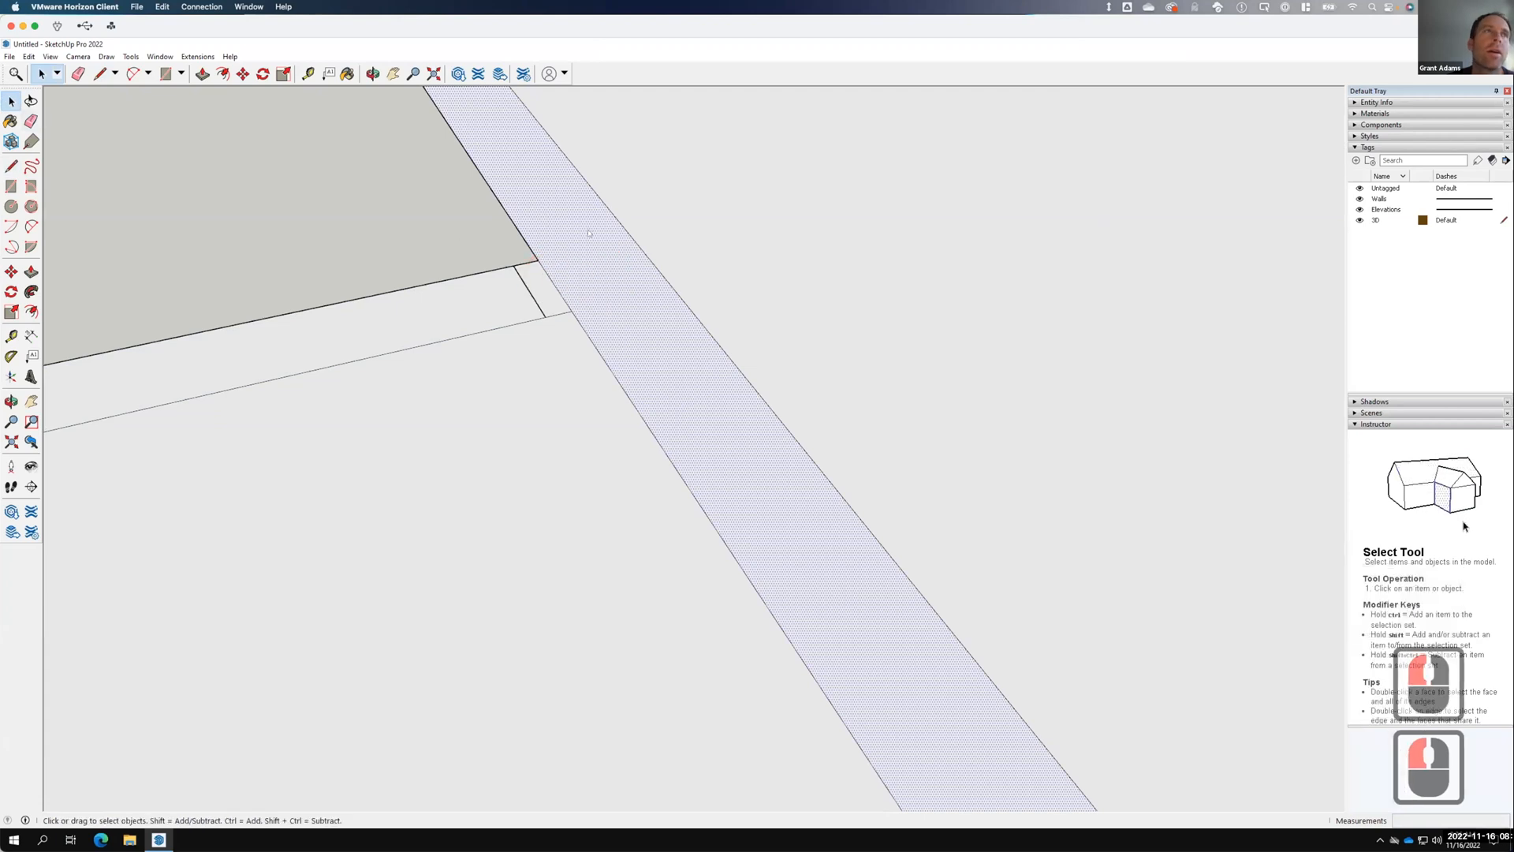
pyautogui.click(552, 281)
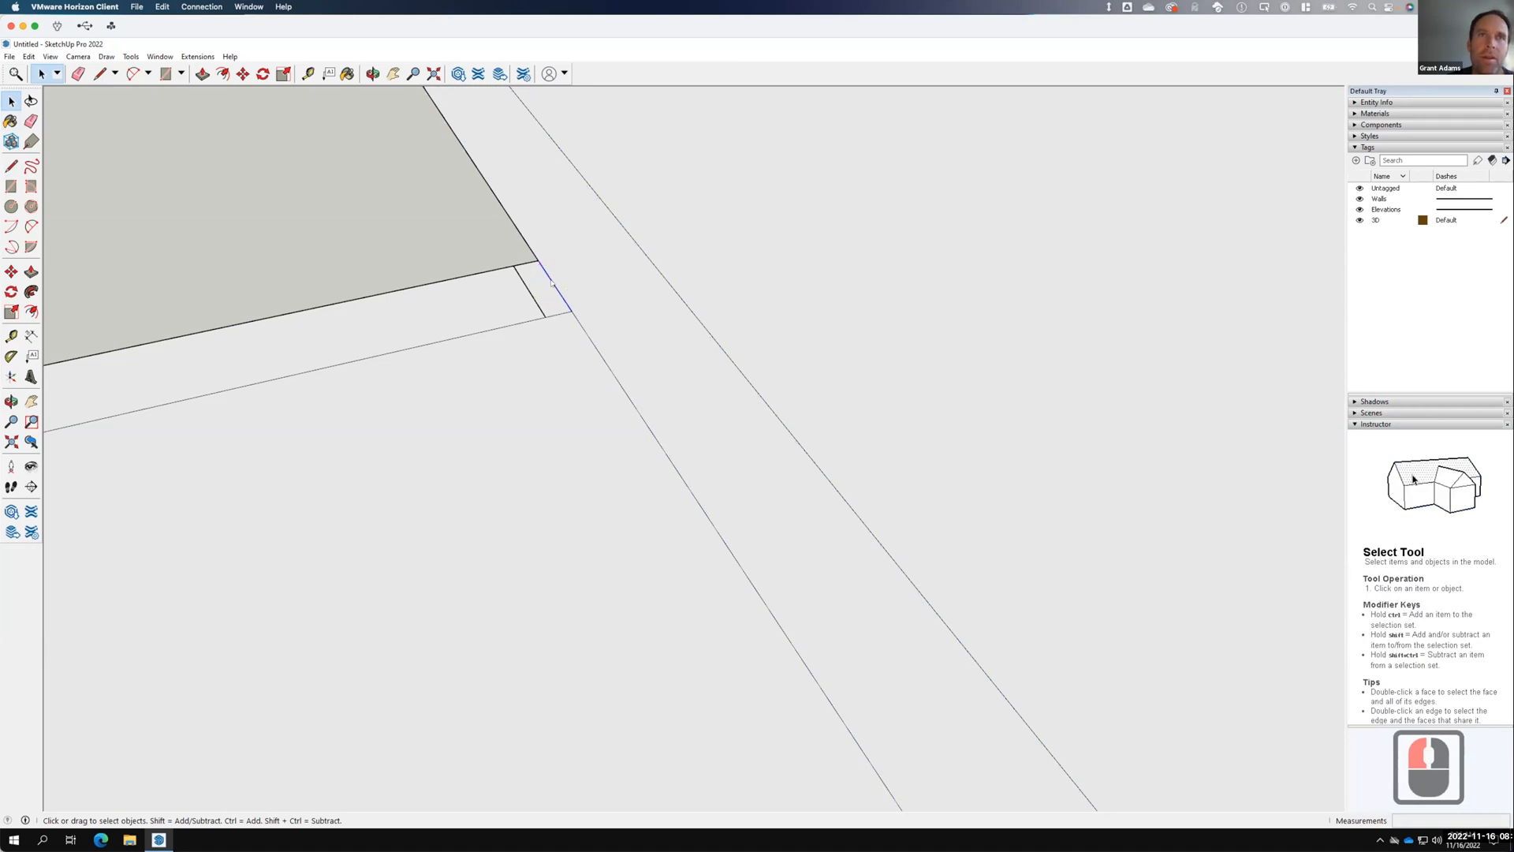
pyautogui.rightClick(552, 281)
pyautogui.click(581, 304)
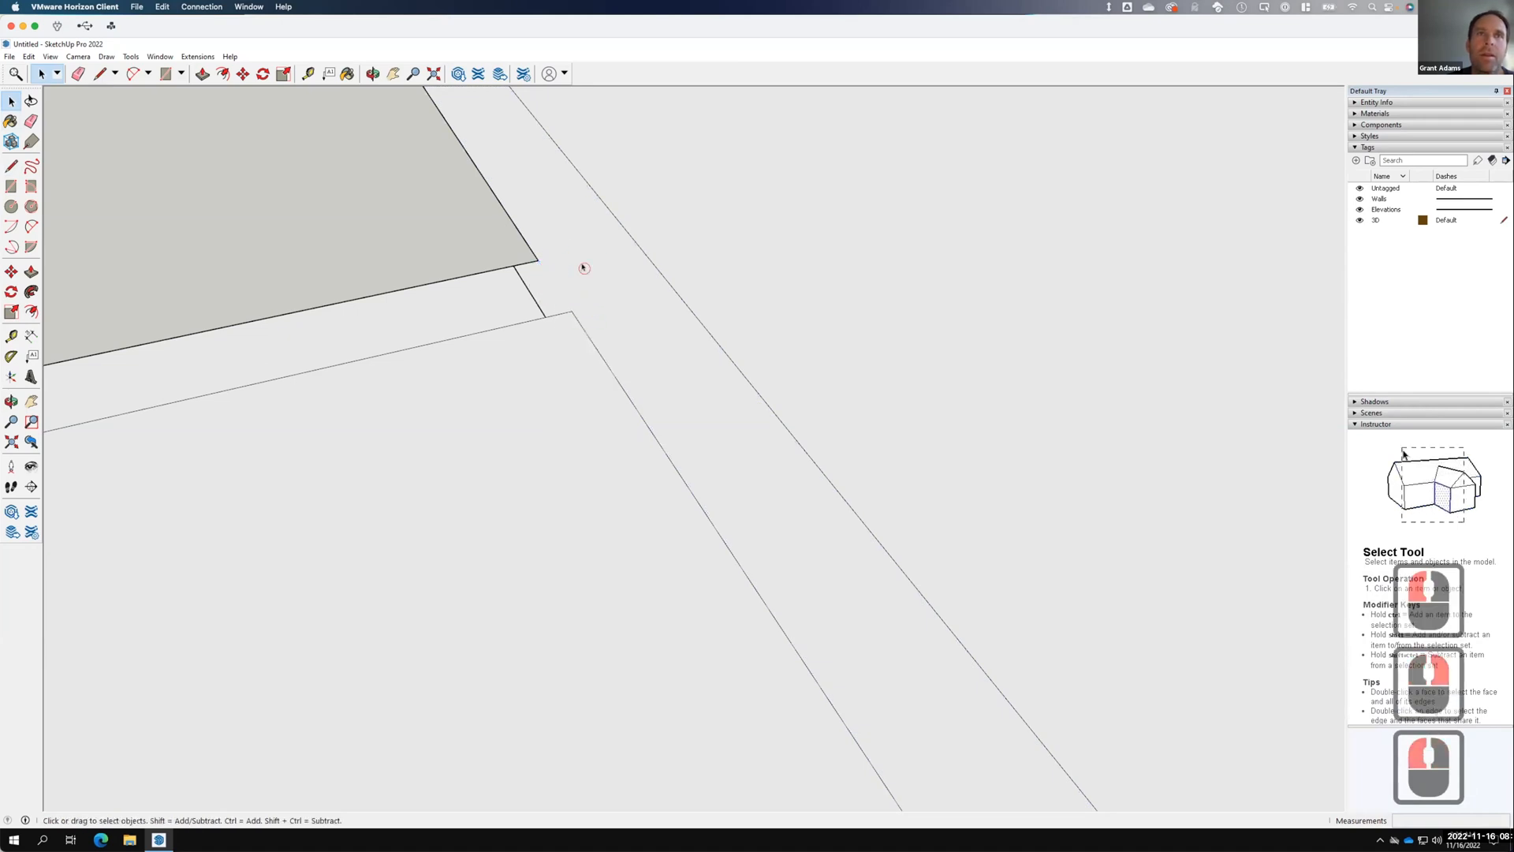
pyautogui.doubleClick(582, 266)
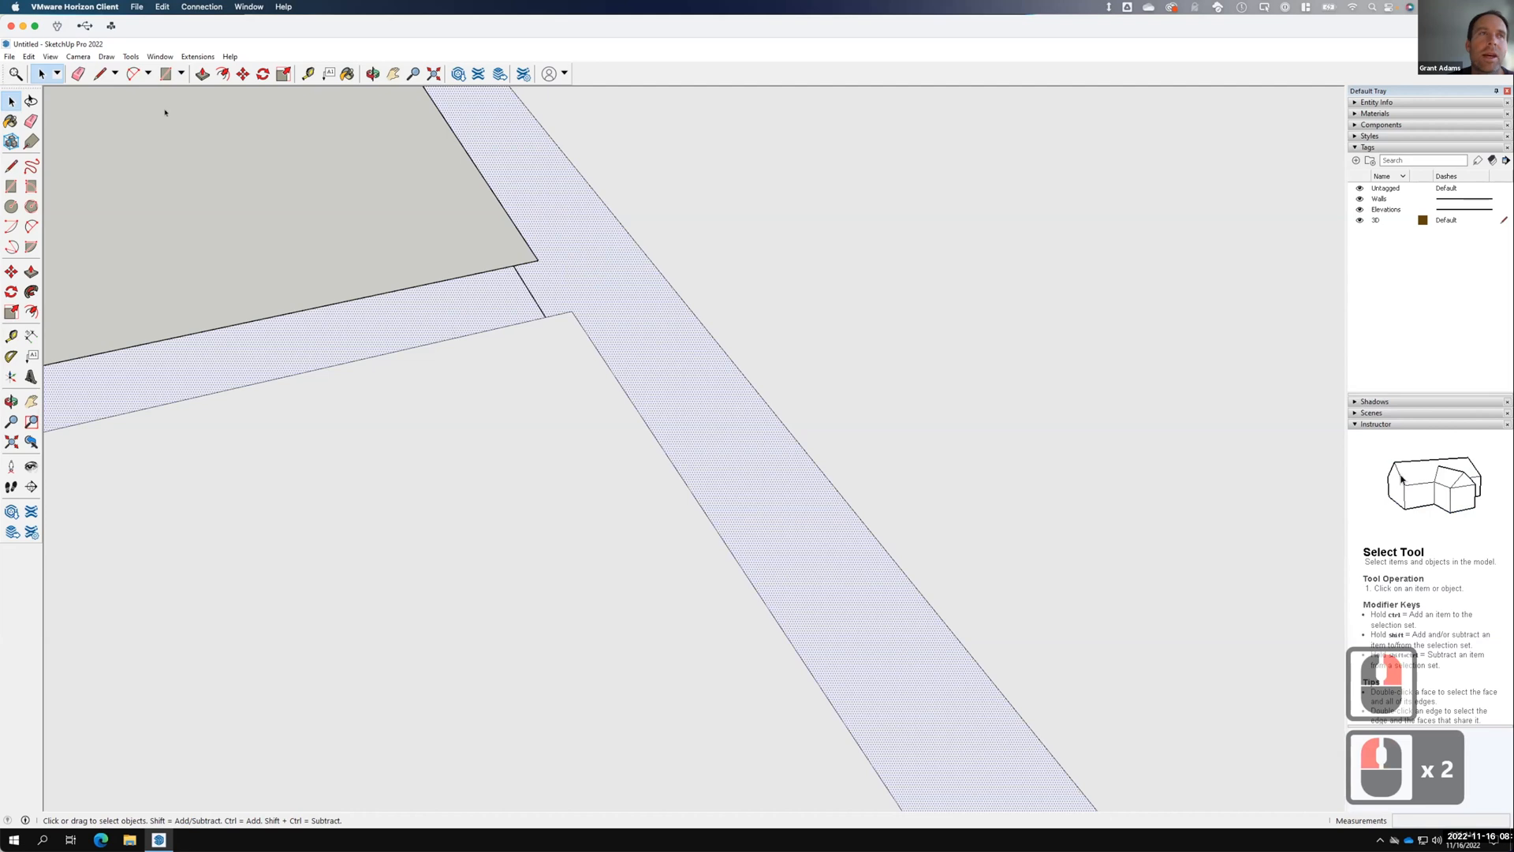
# Split the strip at the junction and draw 6" cross lines across the wall strip.
pyautogui.click(11, 166)
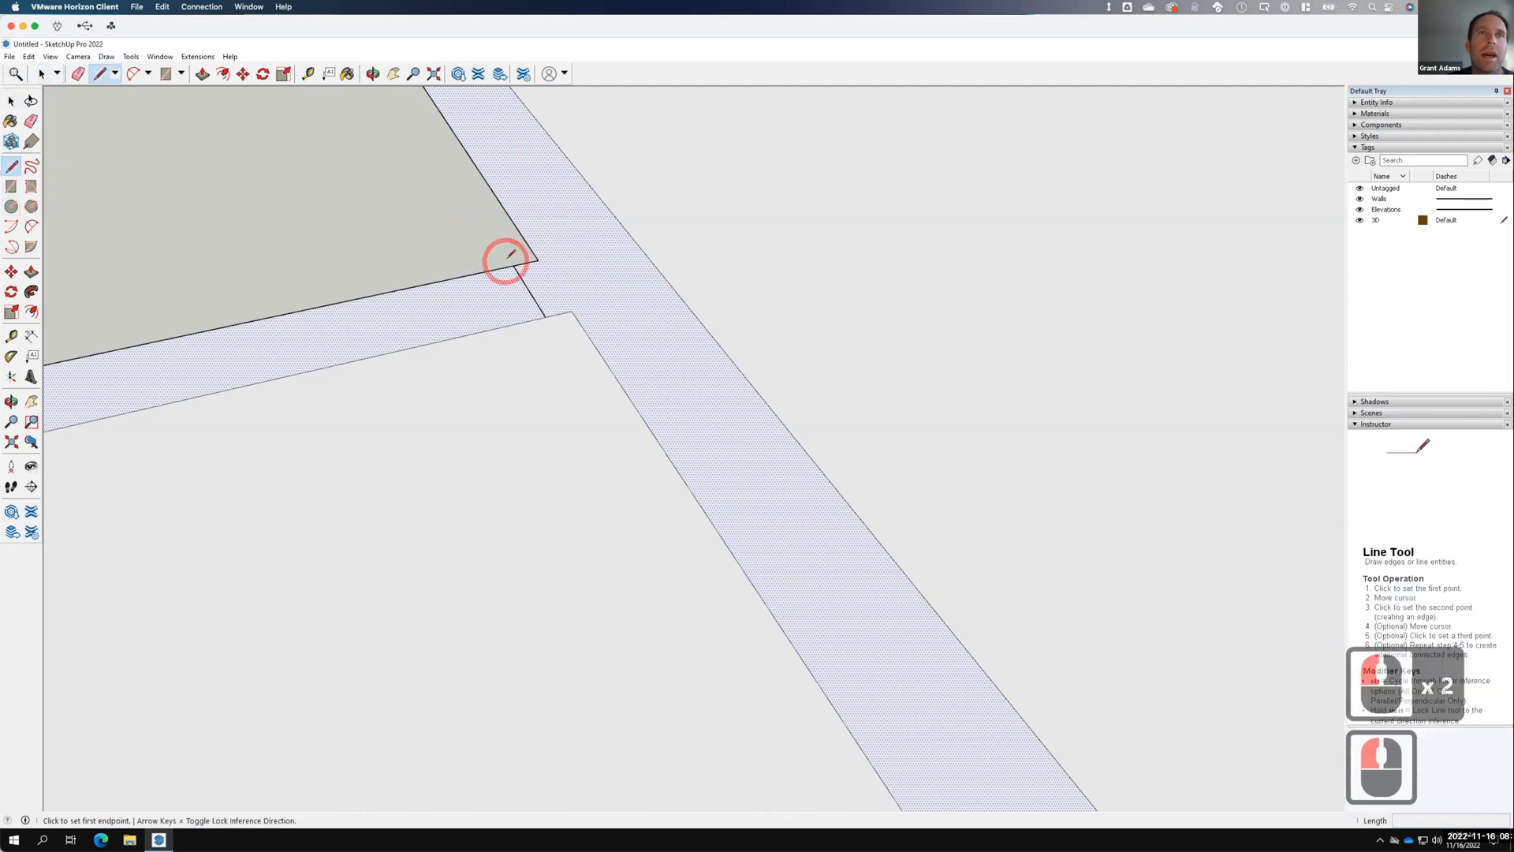
pyautogui.click(546, 312)
pyautogui.click(556, 314)
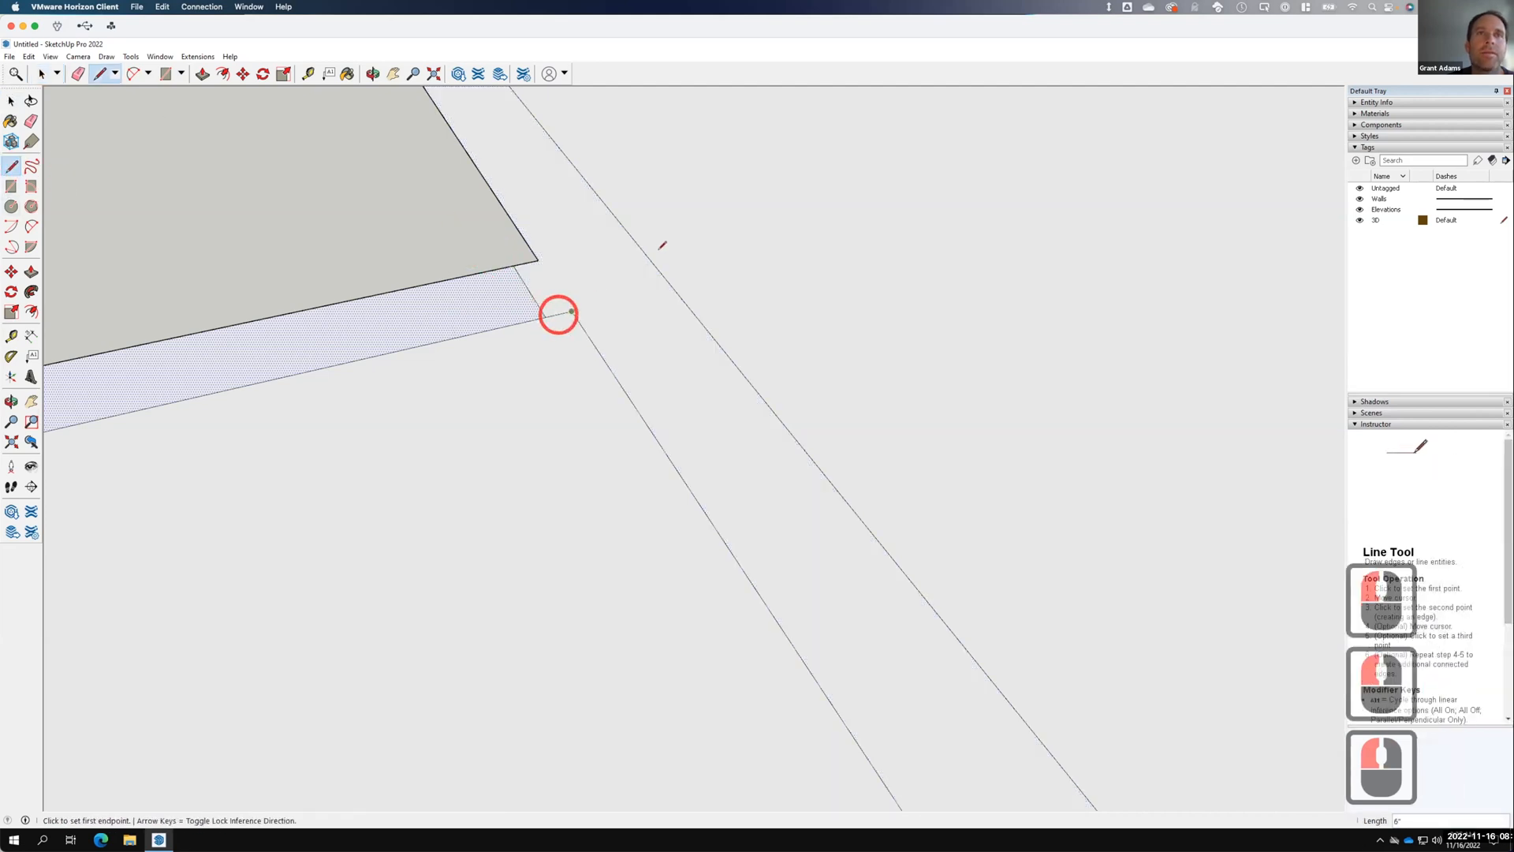
pyautogui.scroll(-4, 666, 259)
pyautogui.scroll(-11, 761, 257)
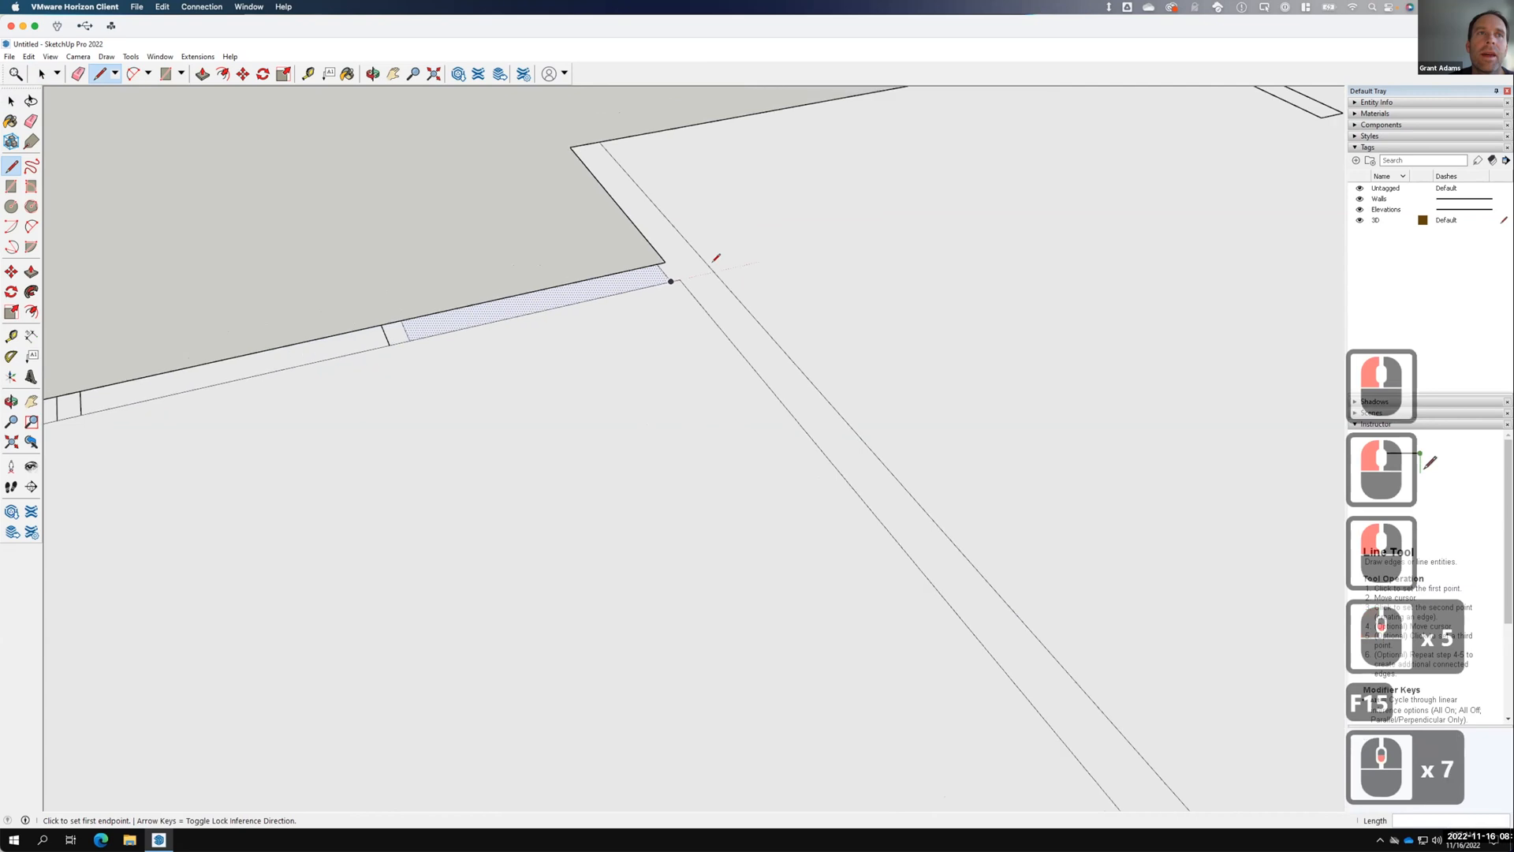
pyautogui.click(504, 302)
pyautogui.click(503, 319)
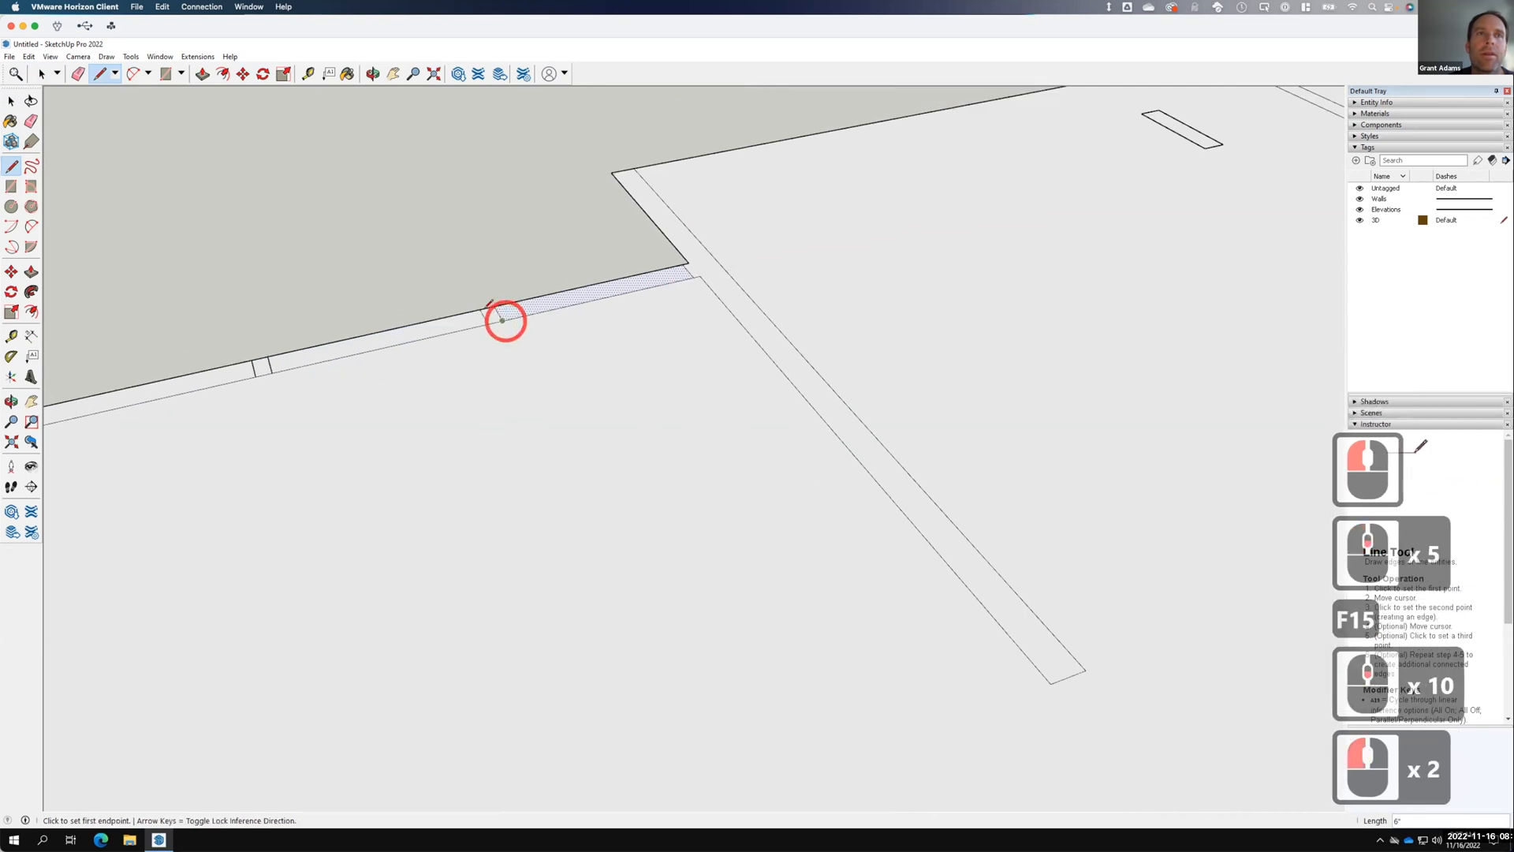
pyautogui.click(252, 361)
pyautogui.click(255, 375)
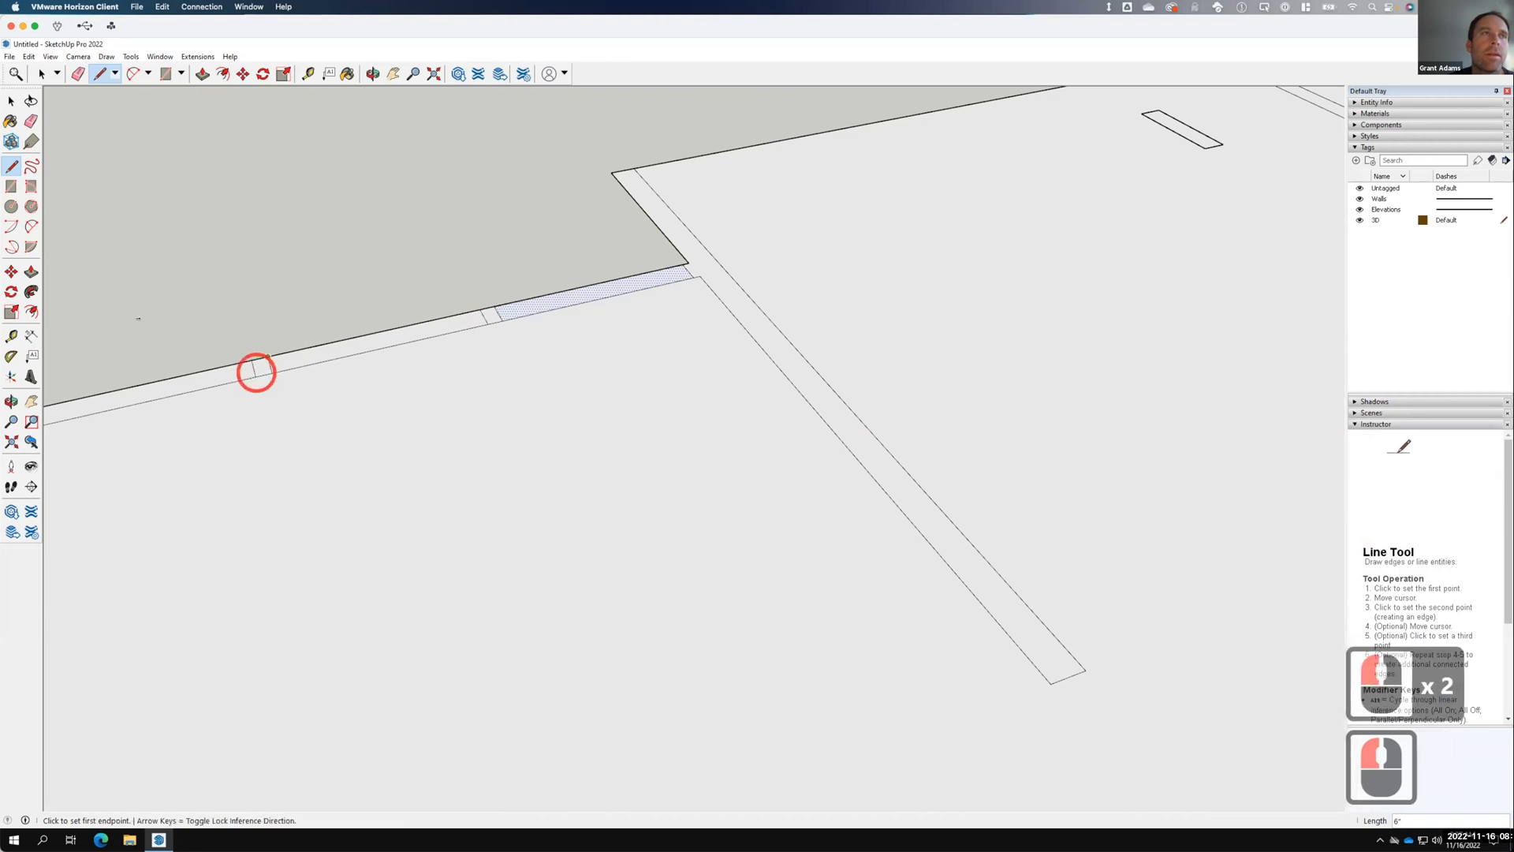
# Check the wall strip segments on either side of the new cut lines.
pyautogui.press('space')
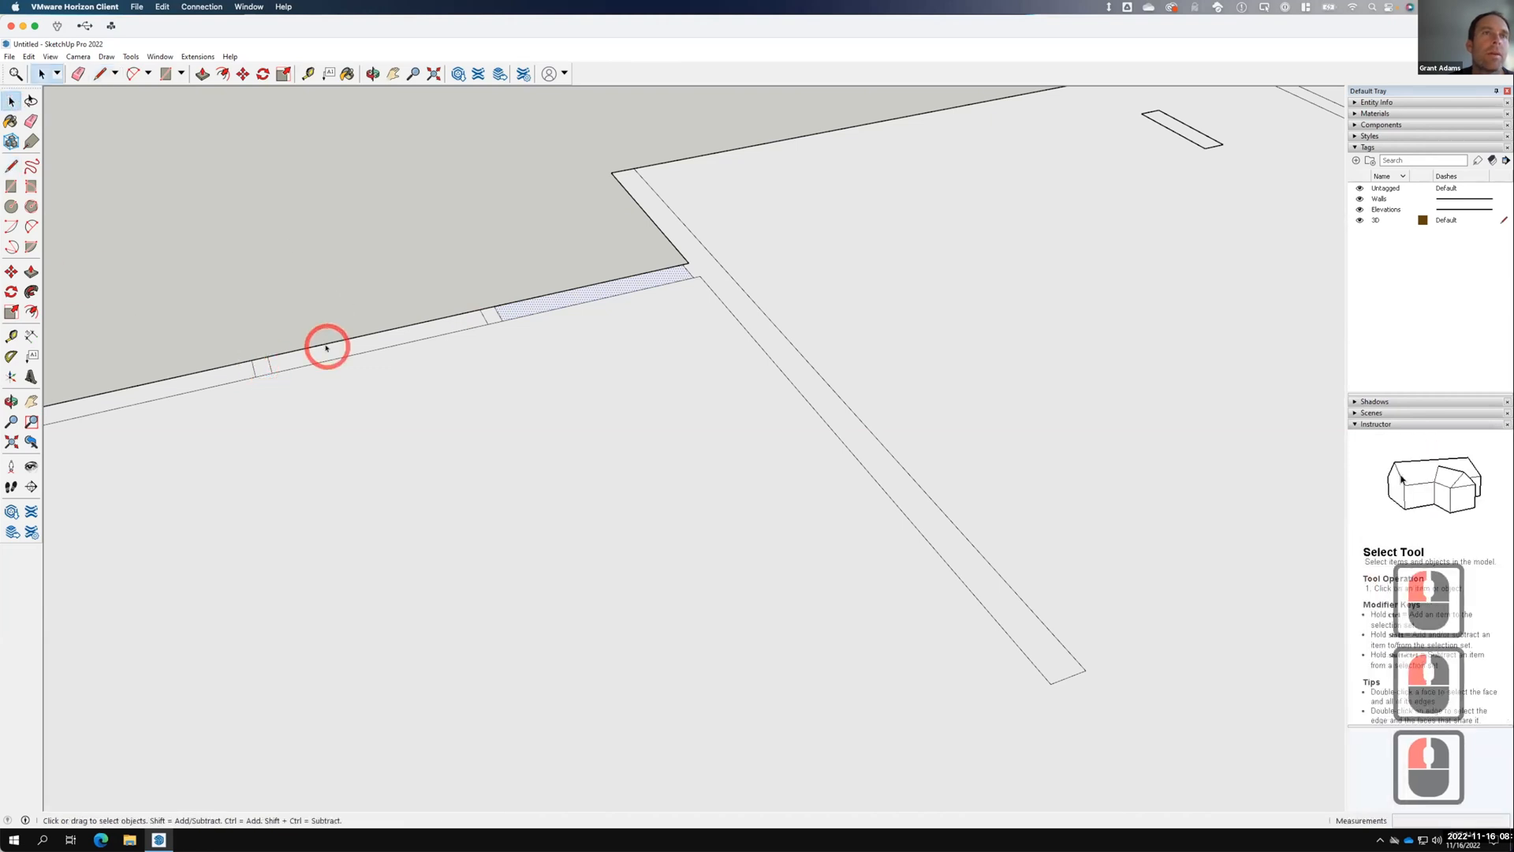
pyautogui.click(326, 347)
pyautogui.scroll(-4, 328, 333)
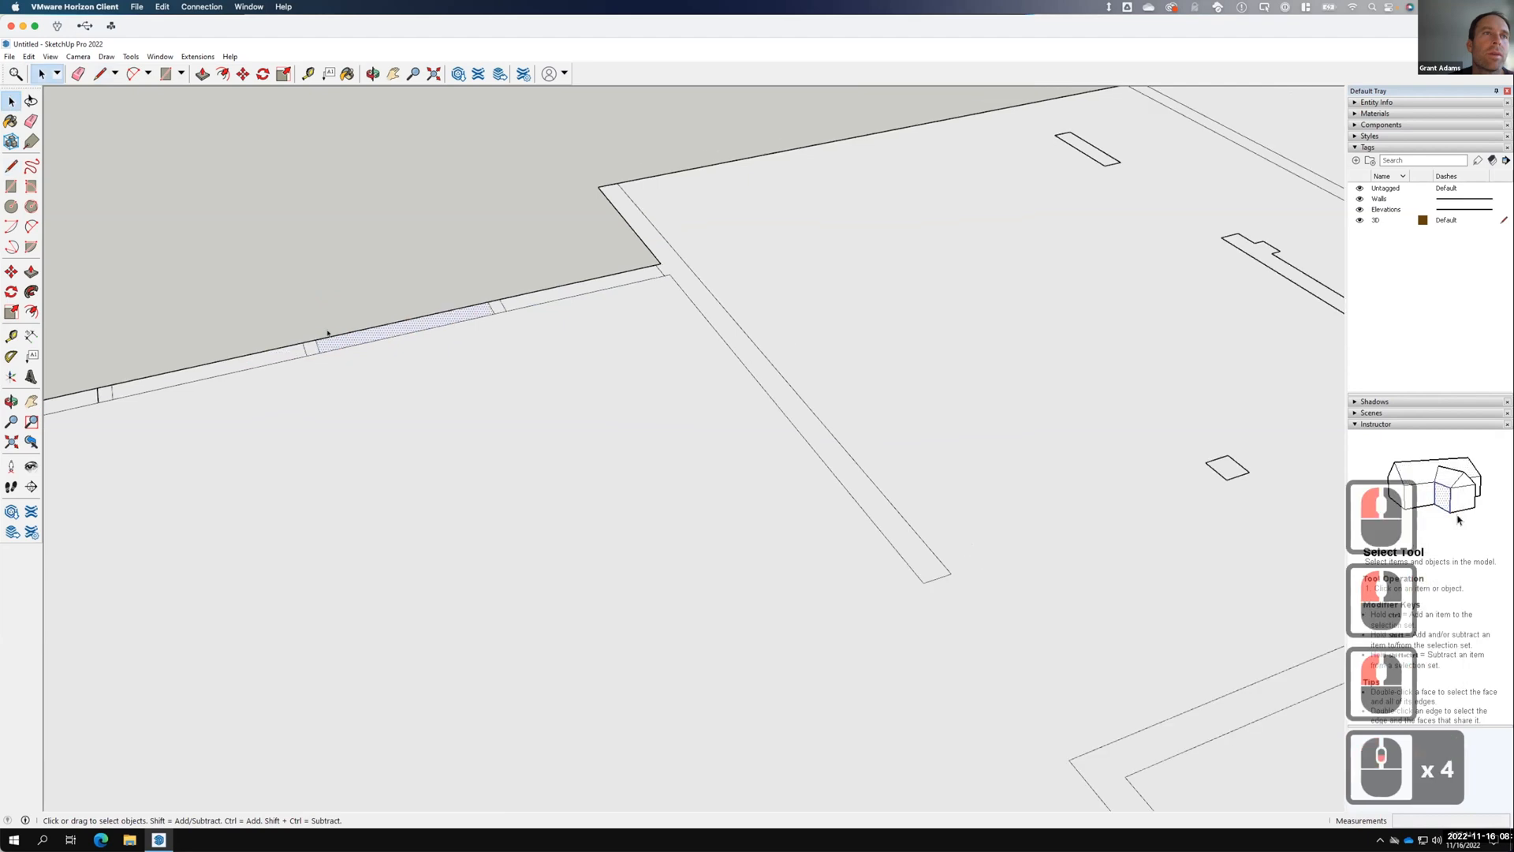
pyautogui.scroll(-4, 278, 341)
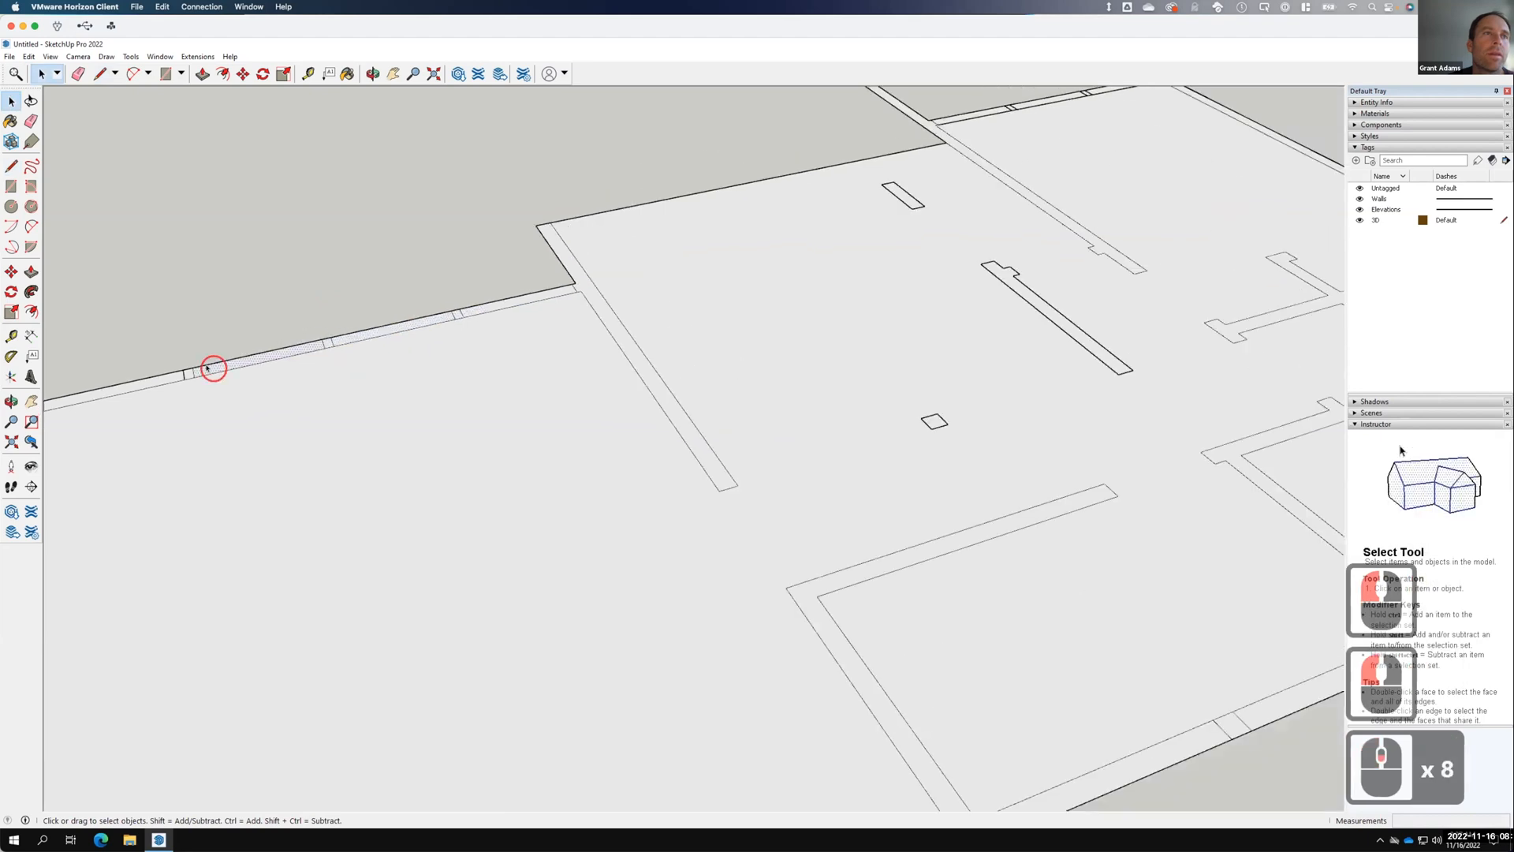
pyautogui.click(207, 368)
pyautogui.click(165, 379)
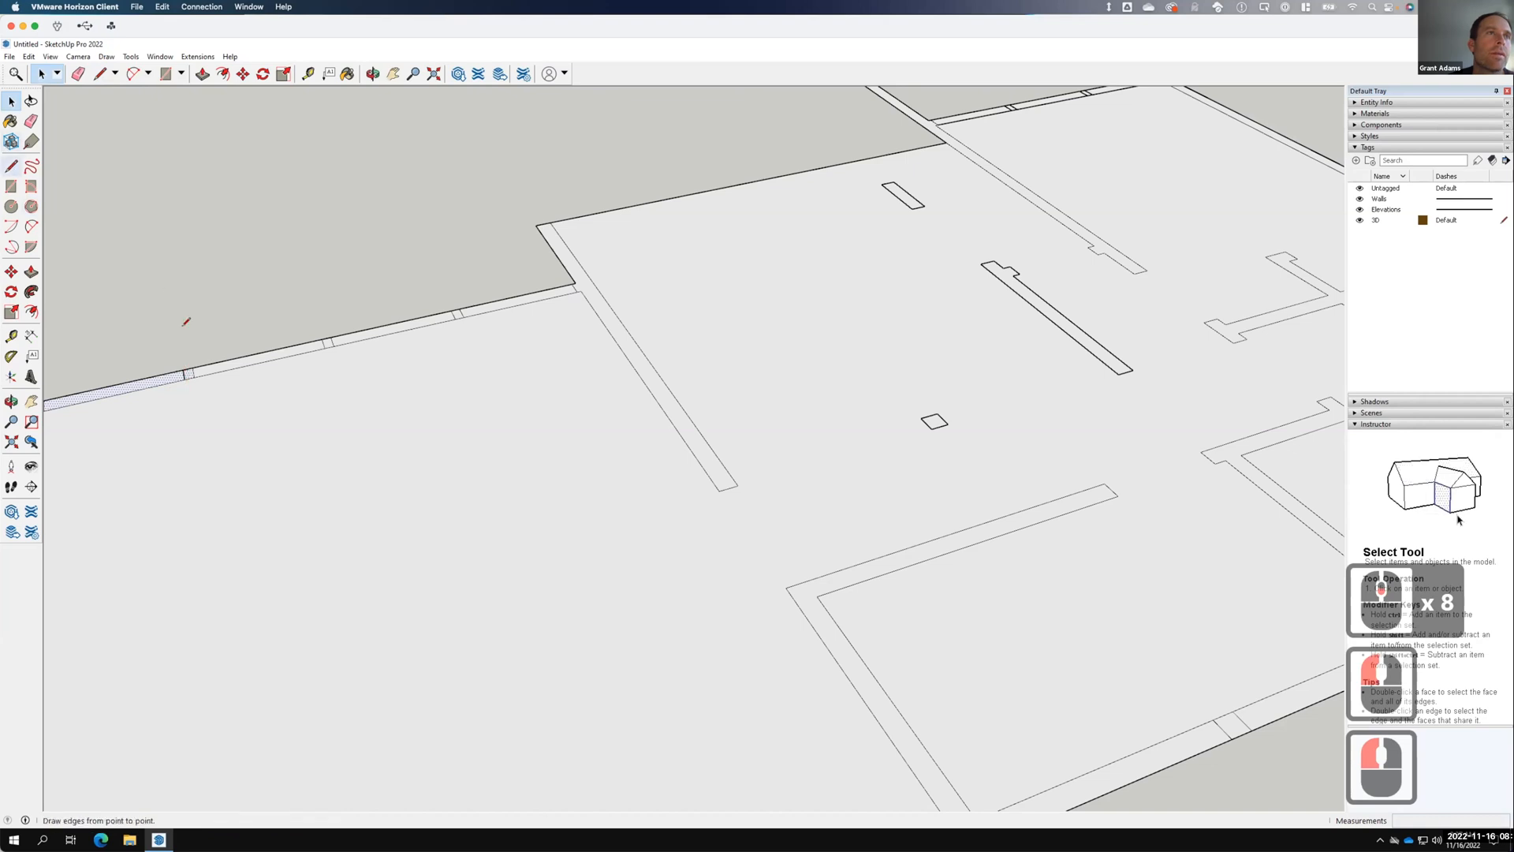
pyautogui.press('l')
# Draw a 6' 6" line down the wall's left end and a 2' line closing the small opening.
pyautogui.click(186, 379)
pyautogui.scroll(-4, 649, 350)
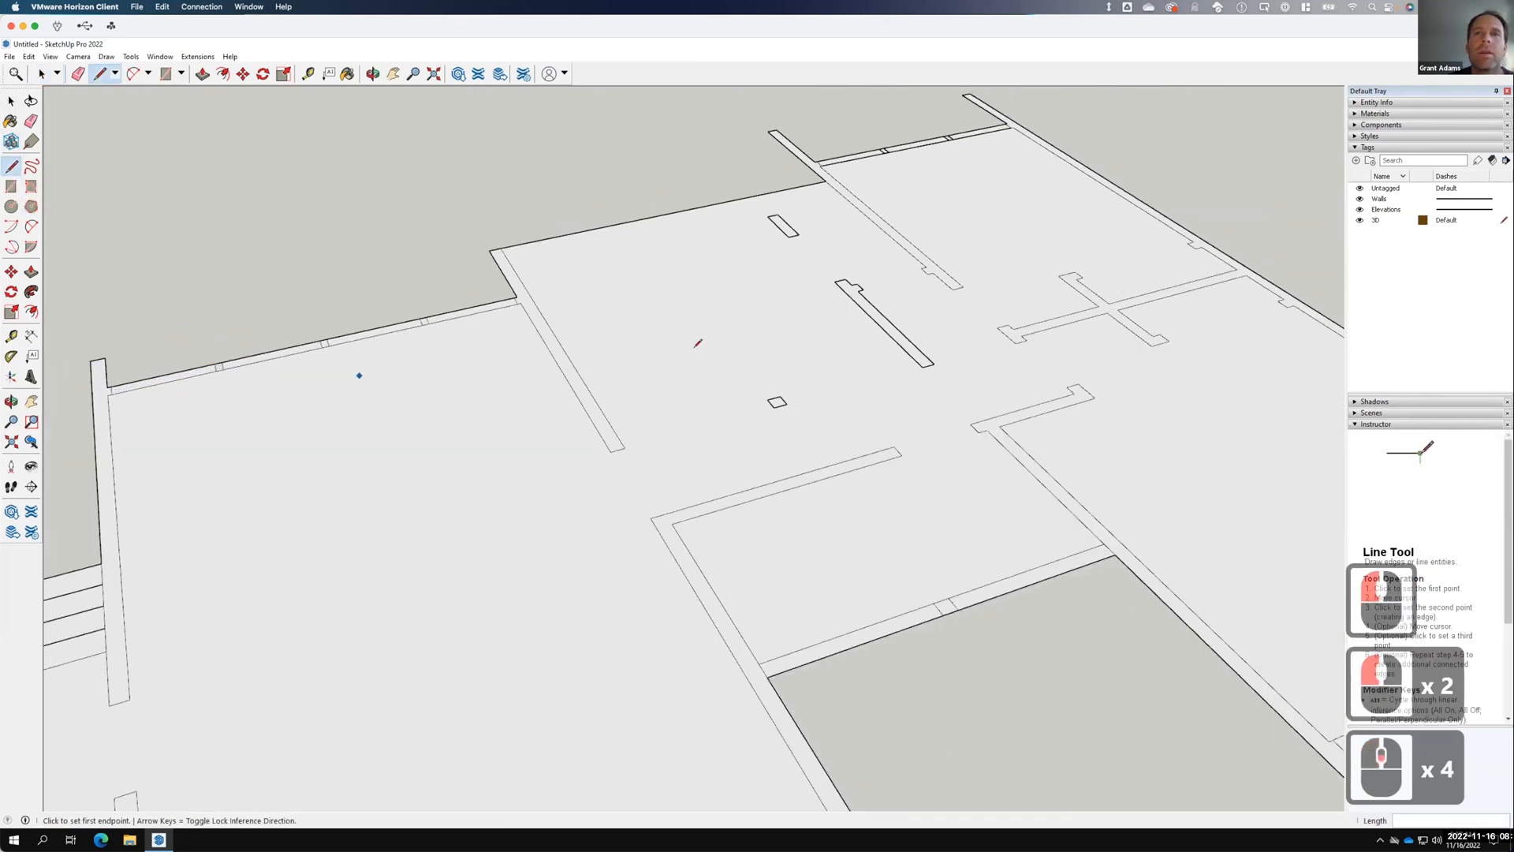
pyautogui.scroll(3, 782, 405)
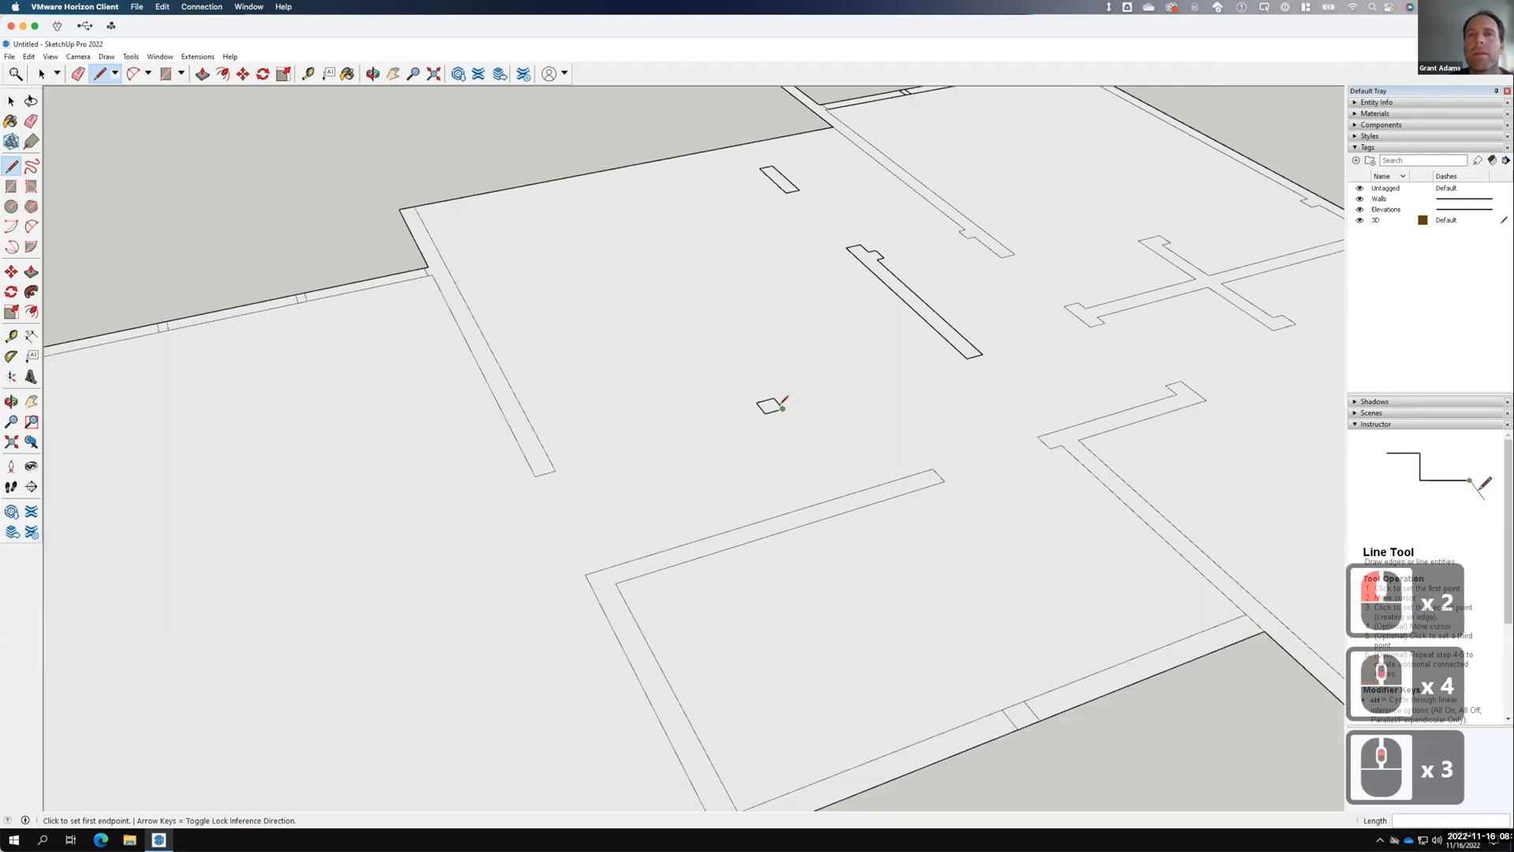
pyautogui.doubleClick(773, 398)
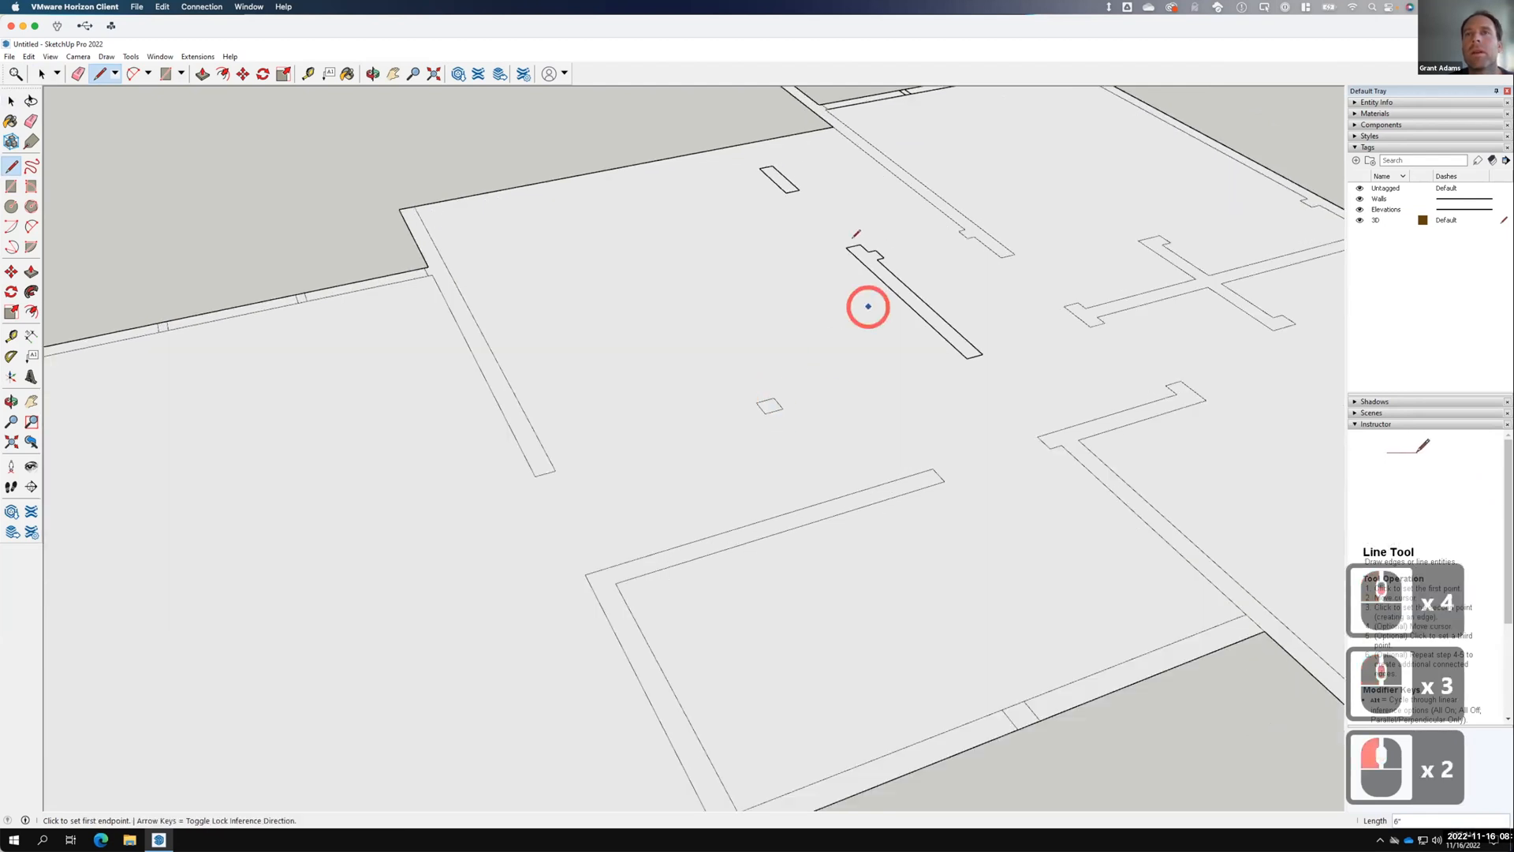
pyautogui.moveTo(846, 247); pyautogui.dragTo(967, 358)
pyautogui.click(967, 357)
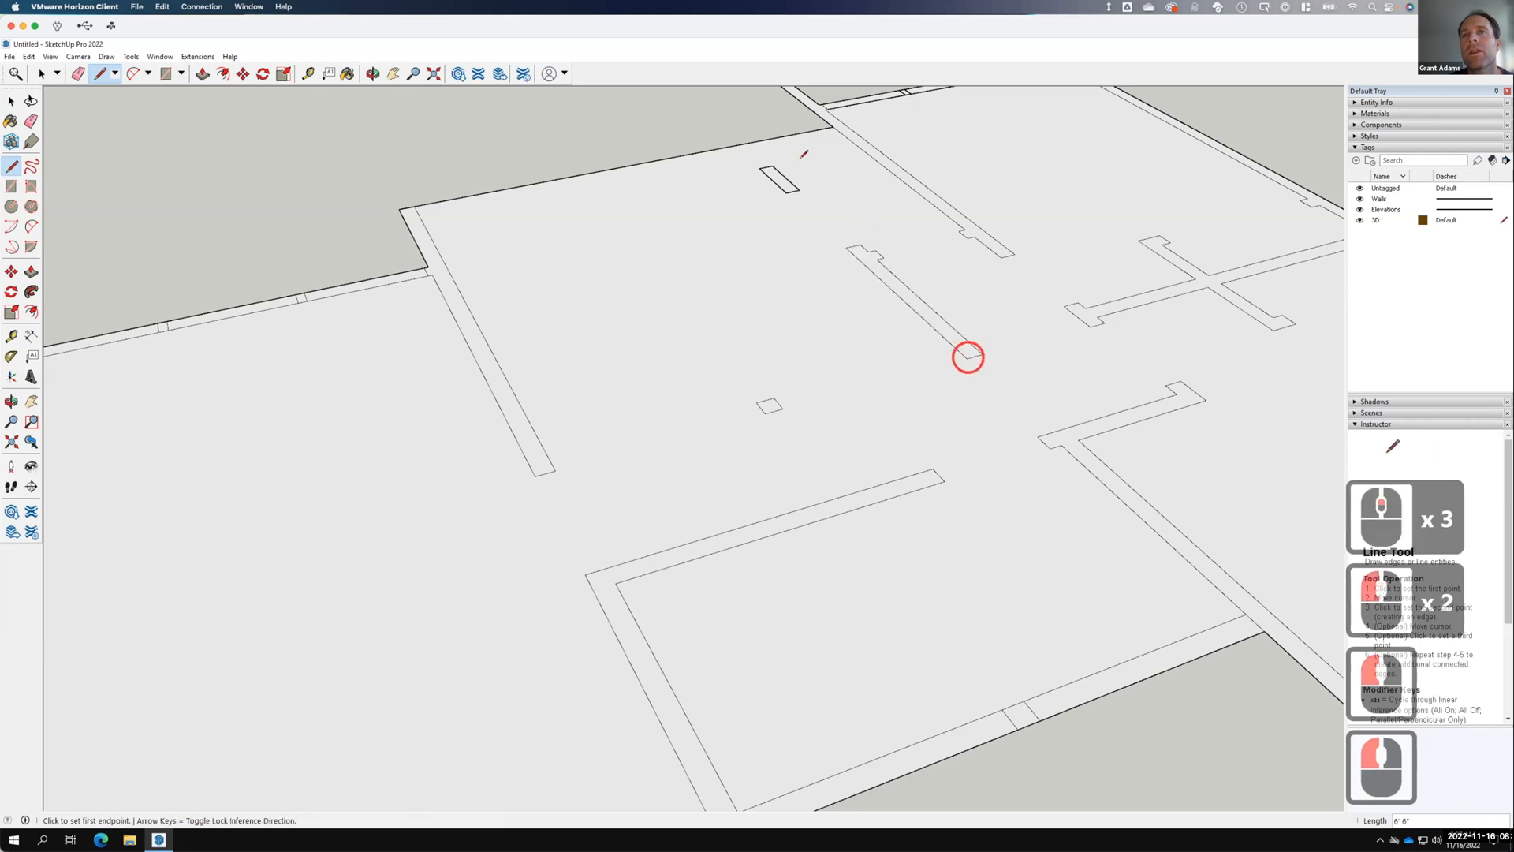
pyautogui.click(760, 169)
pyautogui.click(786, 191)
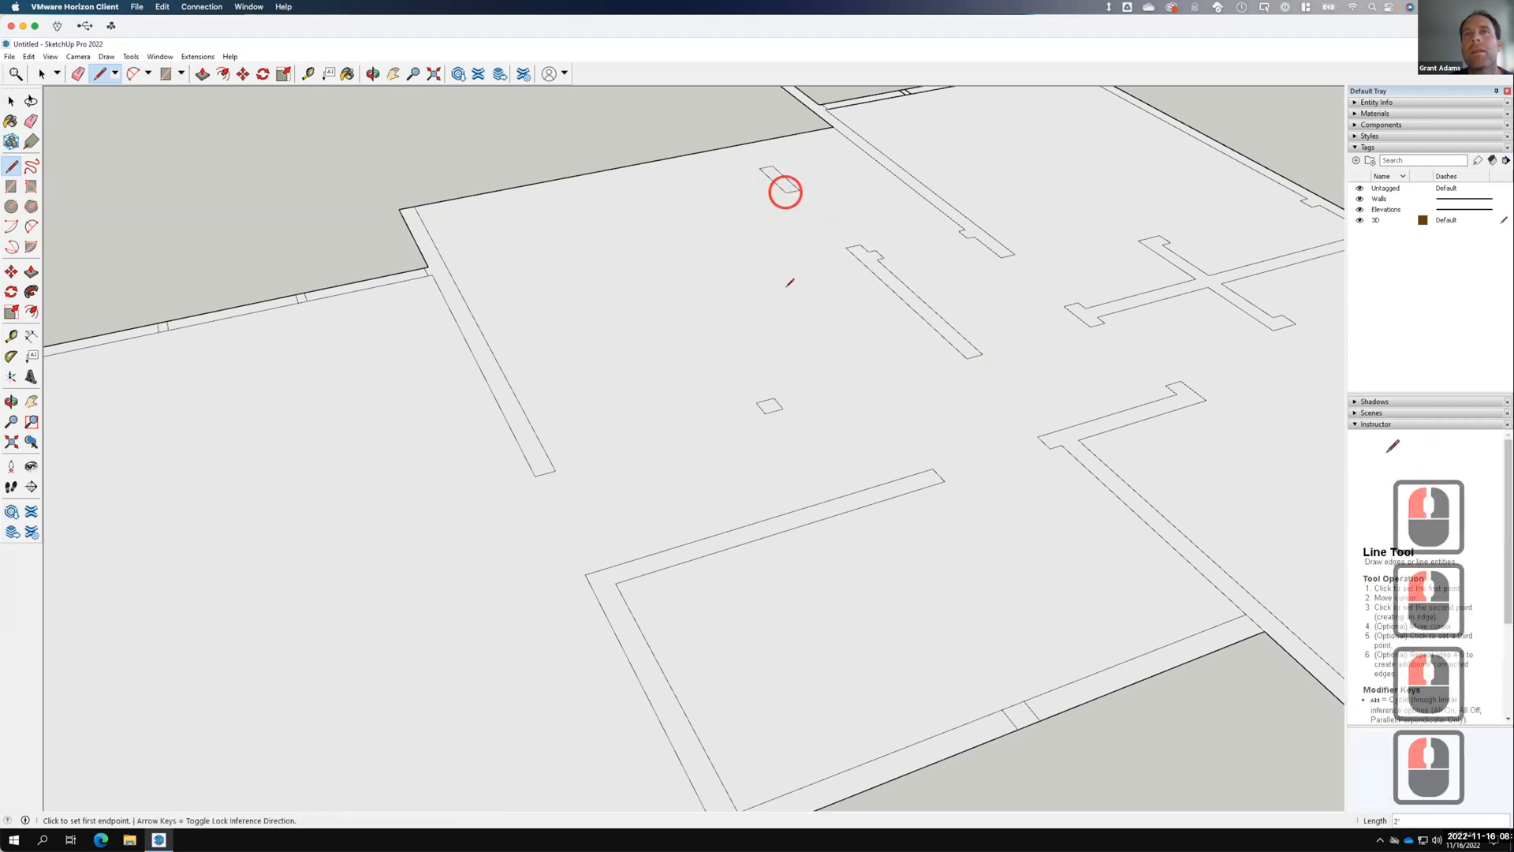
pyautogui.scroll(-8, 786, 300)
pyautogui.scroll(6, 621, 263)
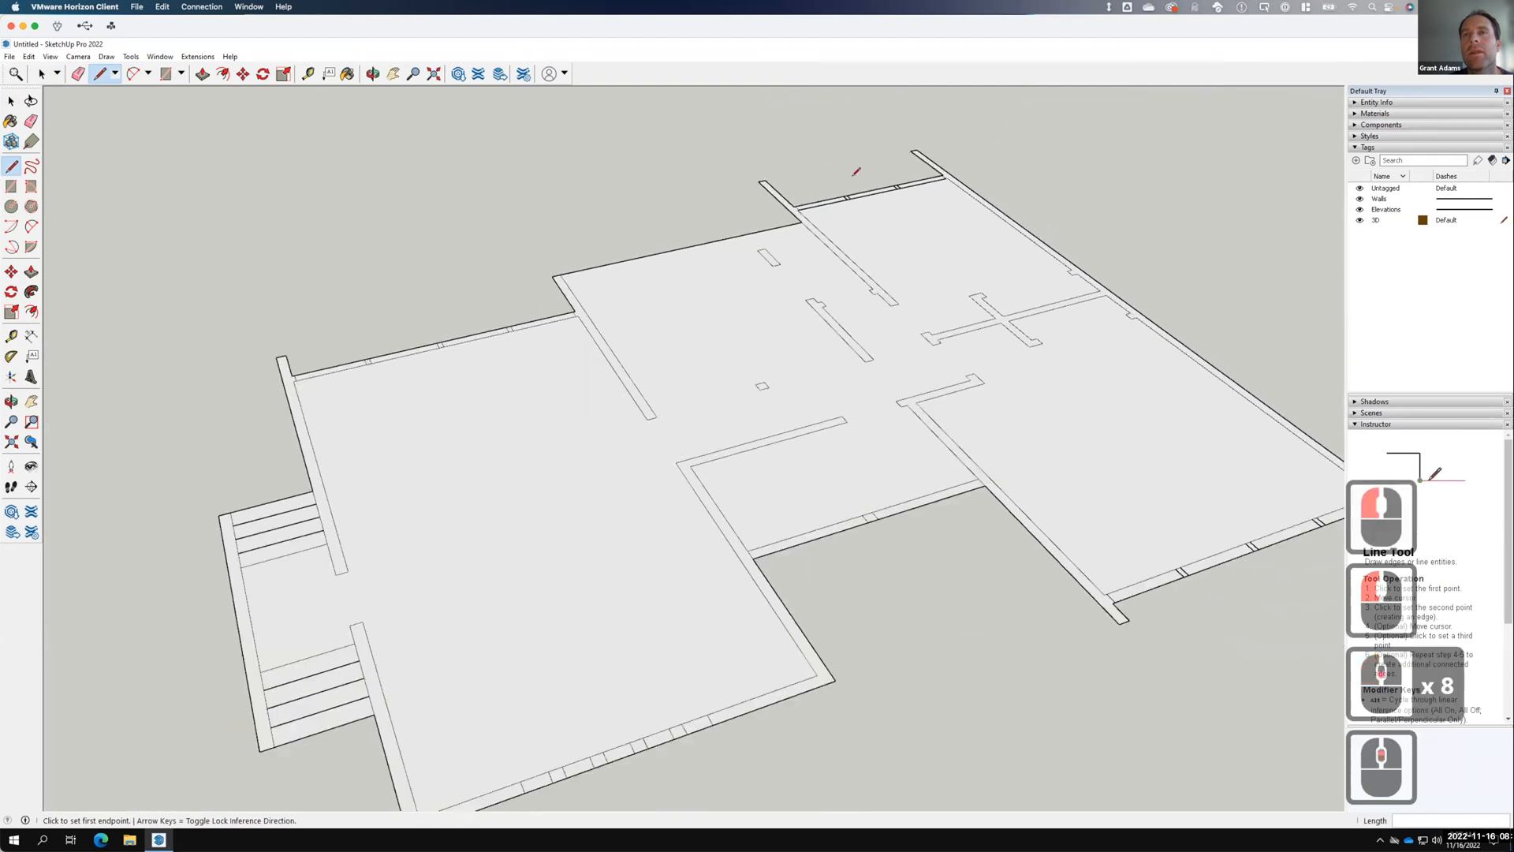
pyautogui.scroll(-11, 757, 311)
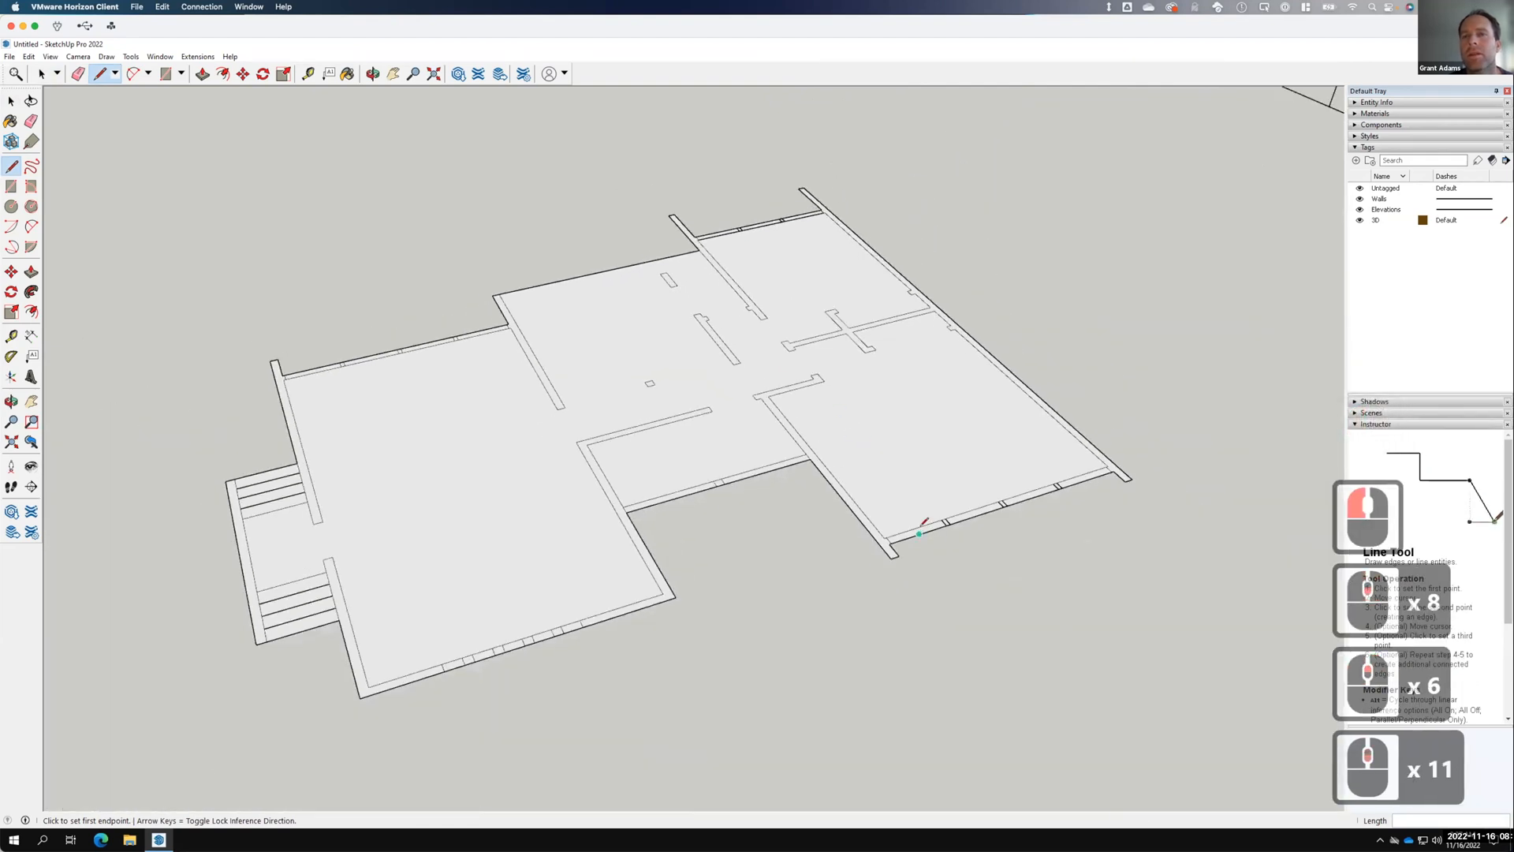
pyautogui.scroll(7, 784, 389)
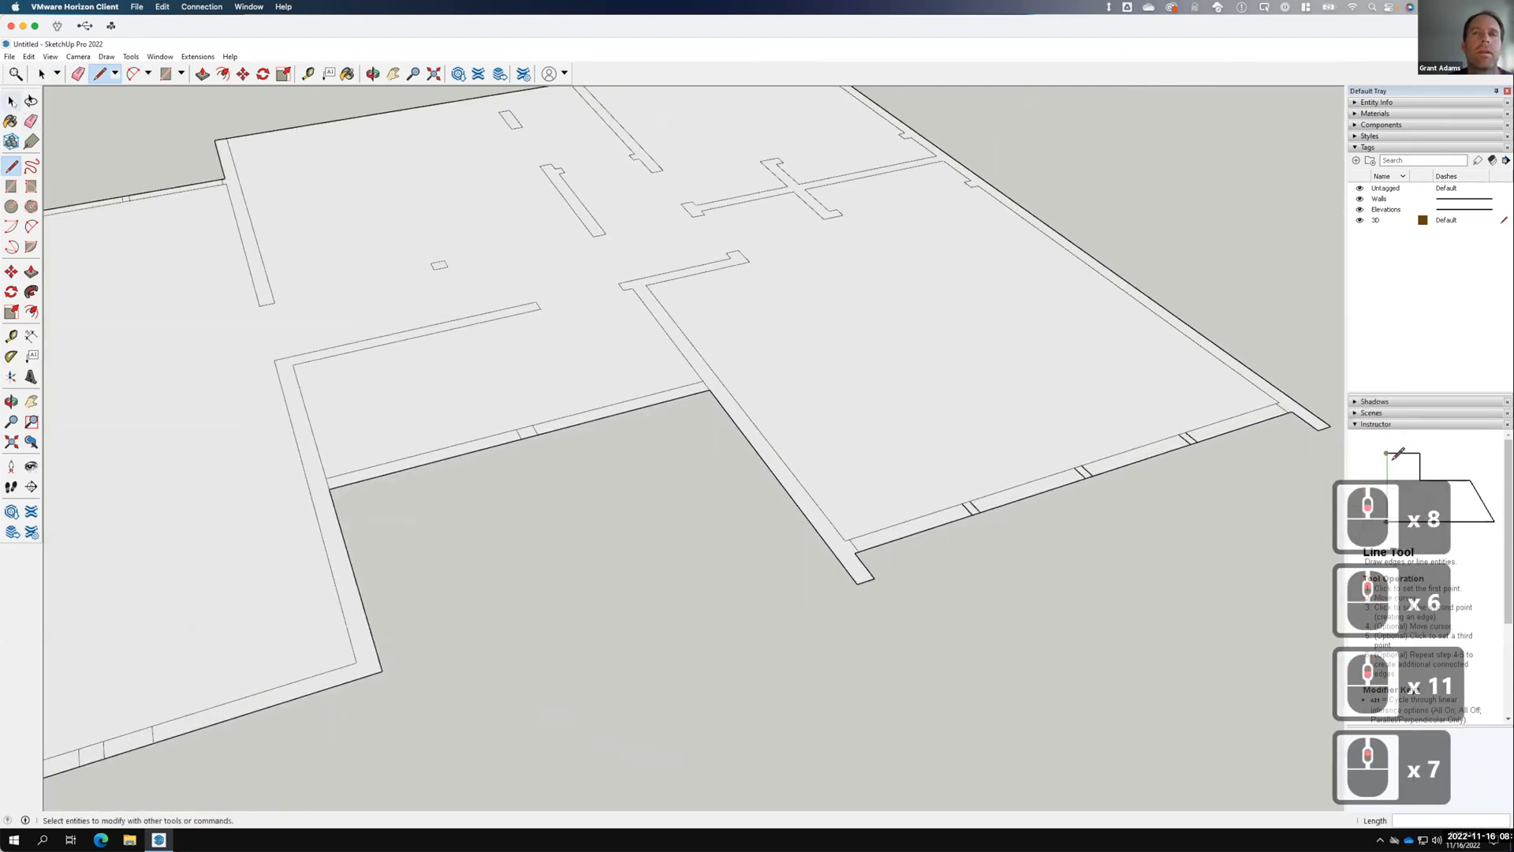
# Close the openings in the bottom wall with lines and check each bottom wall segment's face.
pyautogui.click(11, 101)
pyautogui.click(934, 516)
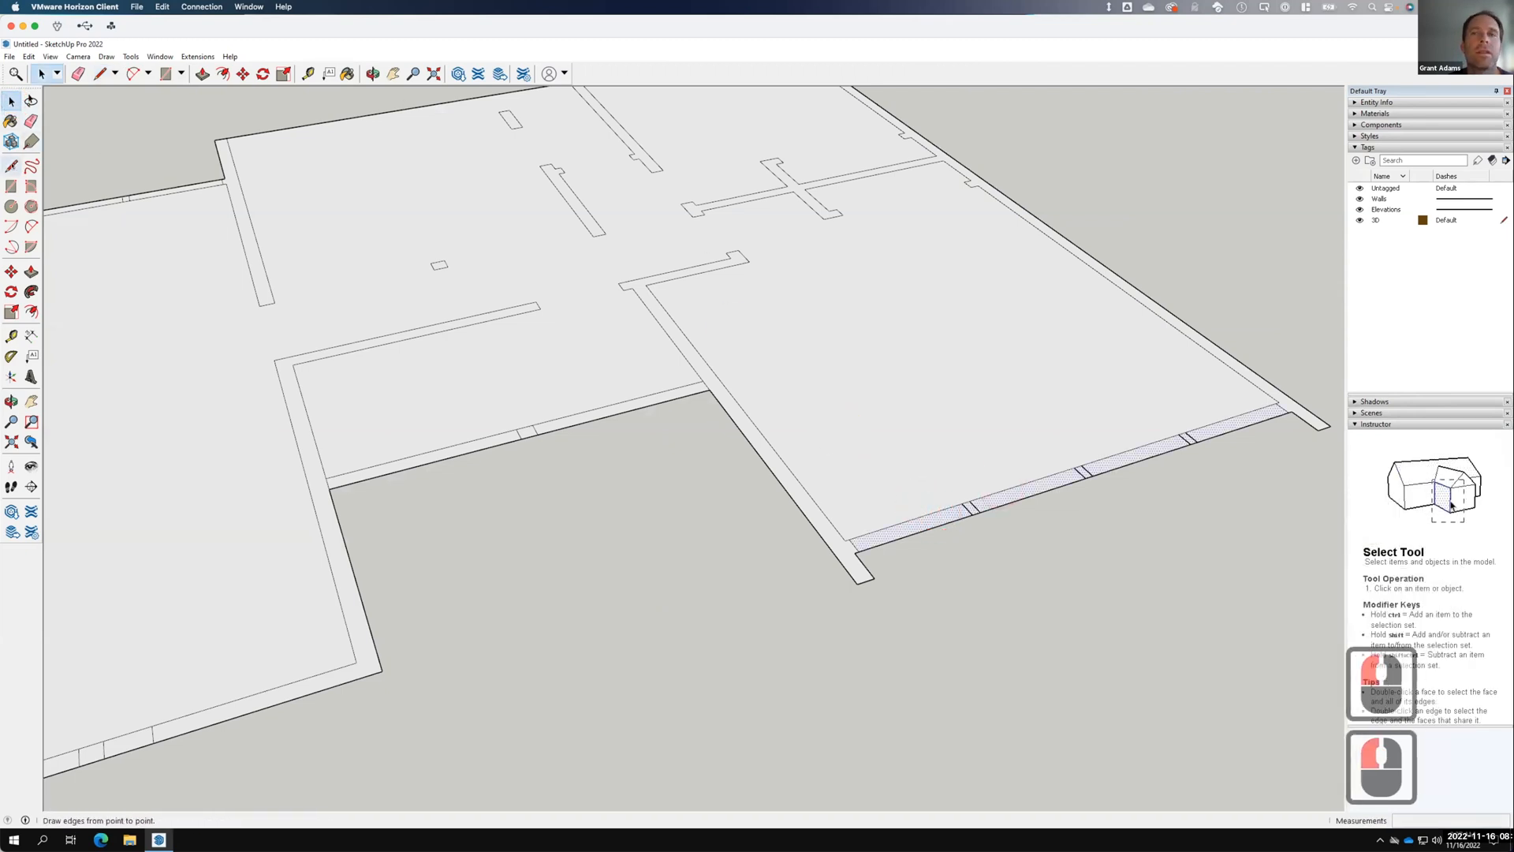
pyautogui.click(11, 166)
pyautogui.click(972, 502)
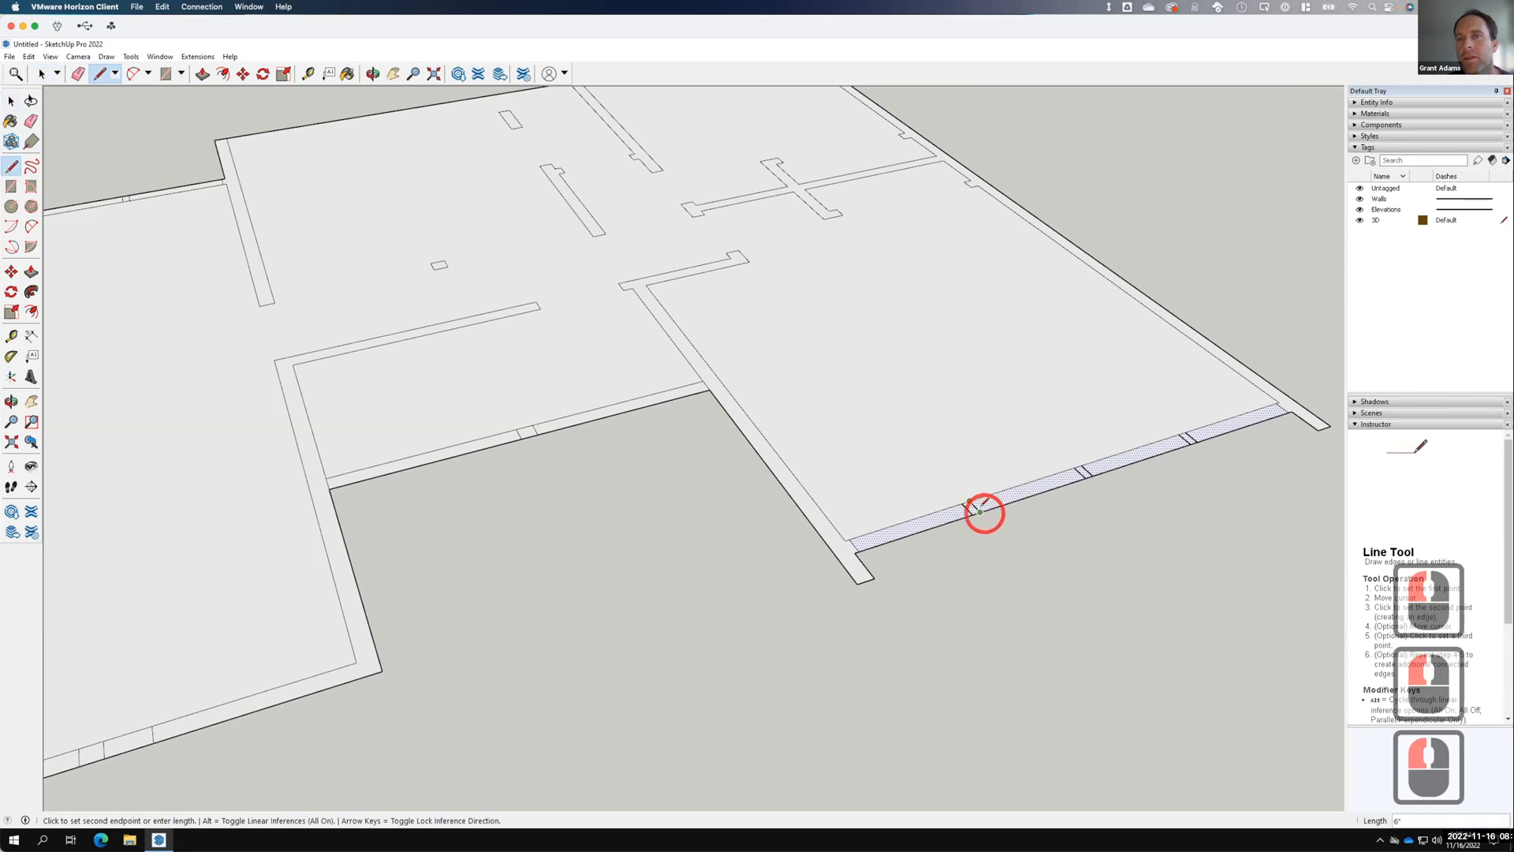
pyautogui.doubleClick(970, 501)
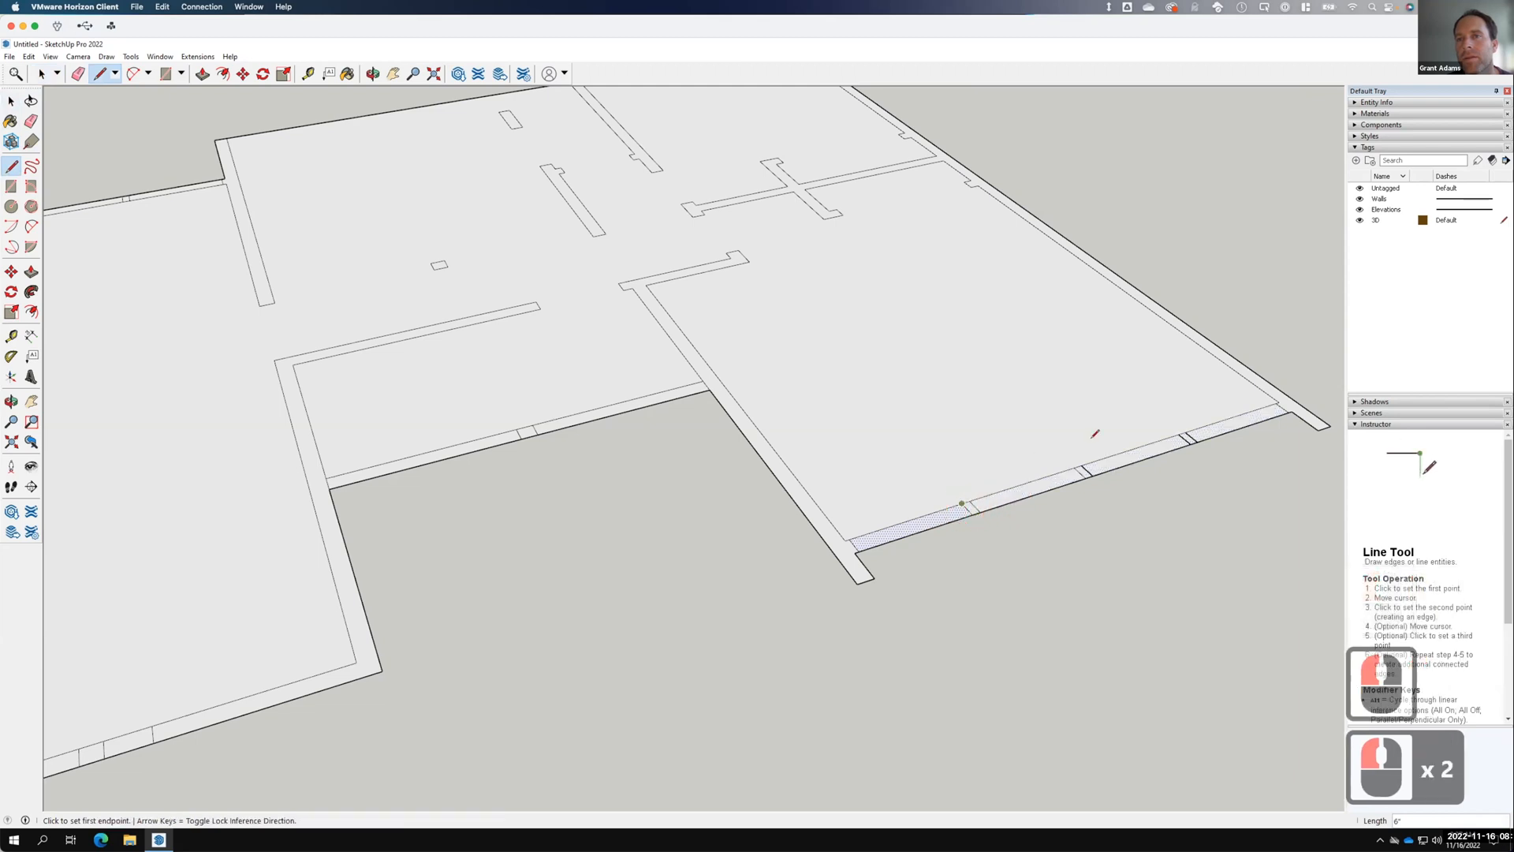
pyautogui.click(1190, 441)
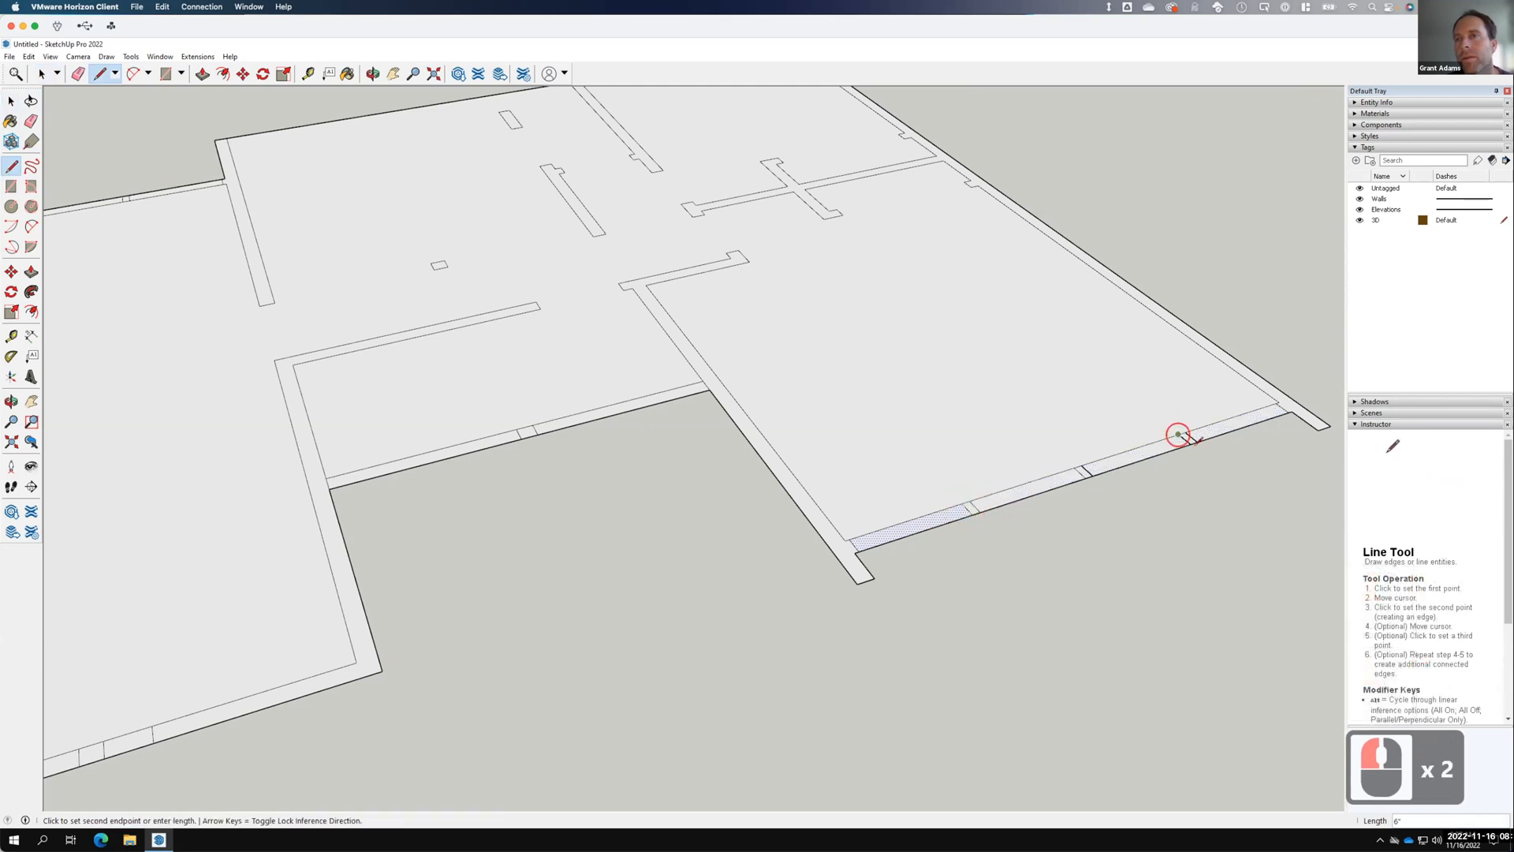
pyautogui.click(1191, 442)
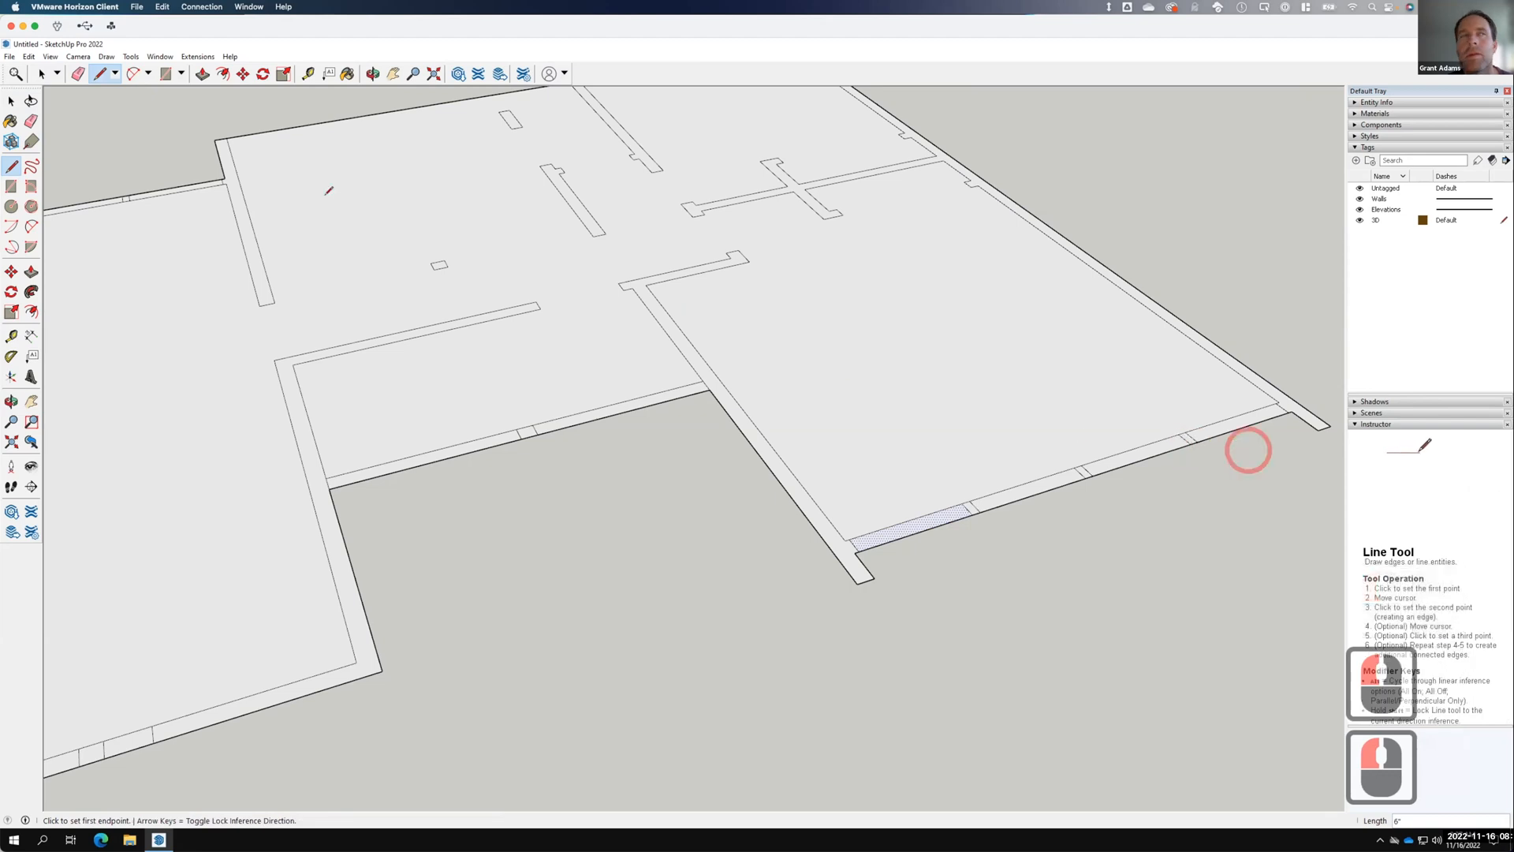
pyautogui.click(11, 101)
pyautogui.click(1051, 484)
pyautogui.click(1119, 456)
pyautogui.click(1220, 424)
pyautogui.click(1238, 448)
pyautogui.scroll(-11, 1218, 522)
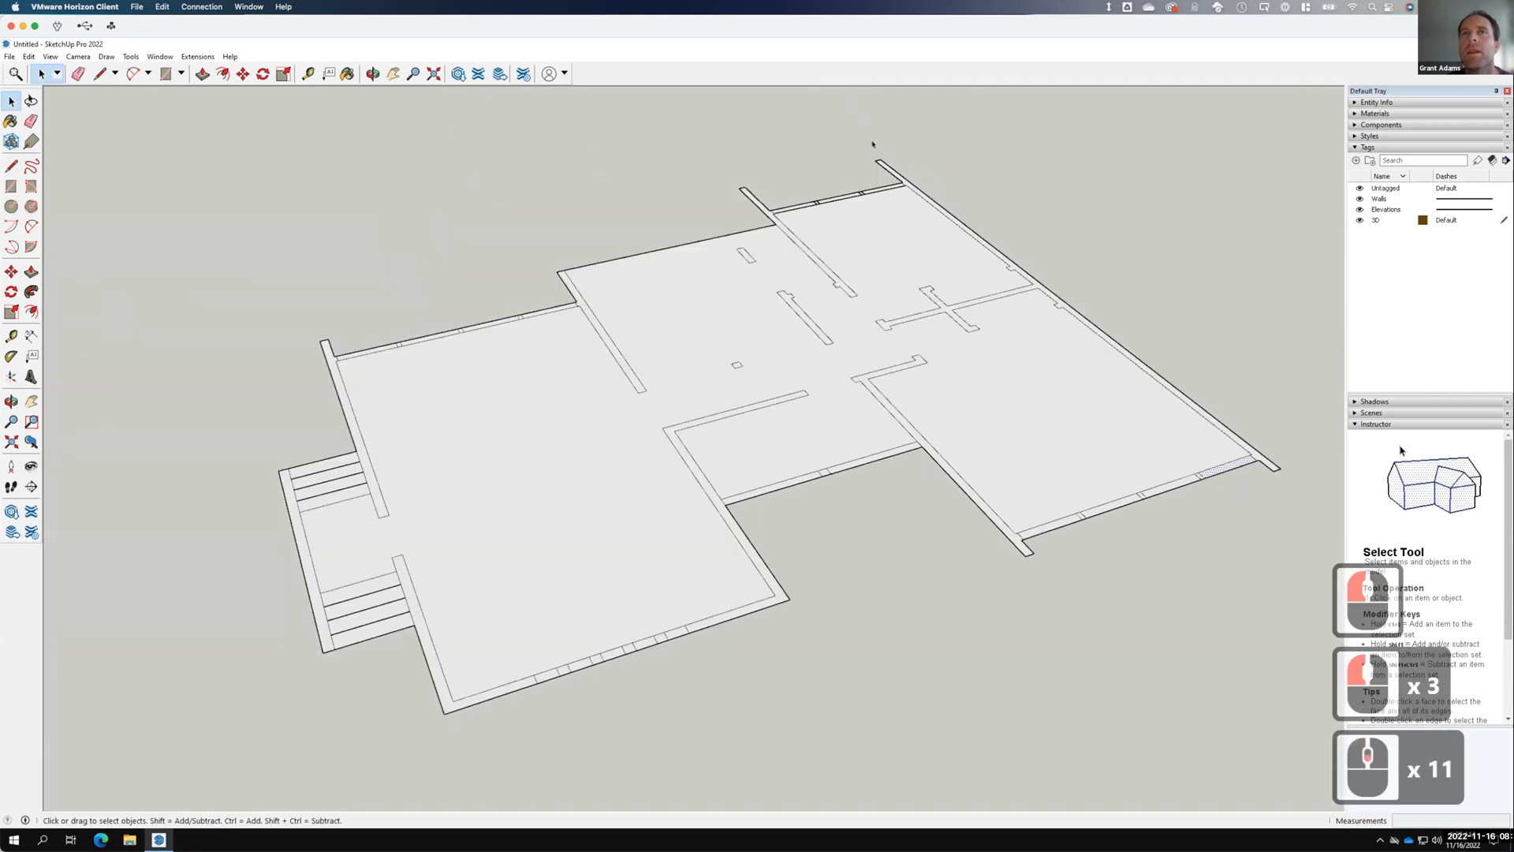
pyautogui.scroll(20, 872, 144)
# Close the top wall opening with a long line and confirm the top strip's face.
pyautogui.press('b')
pyautogui.click(502, 359)
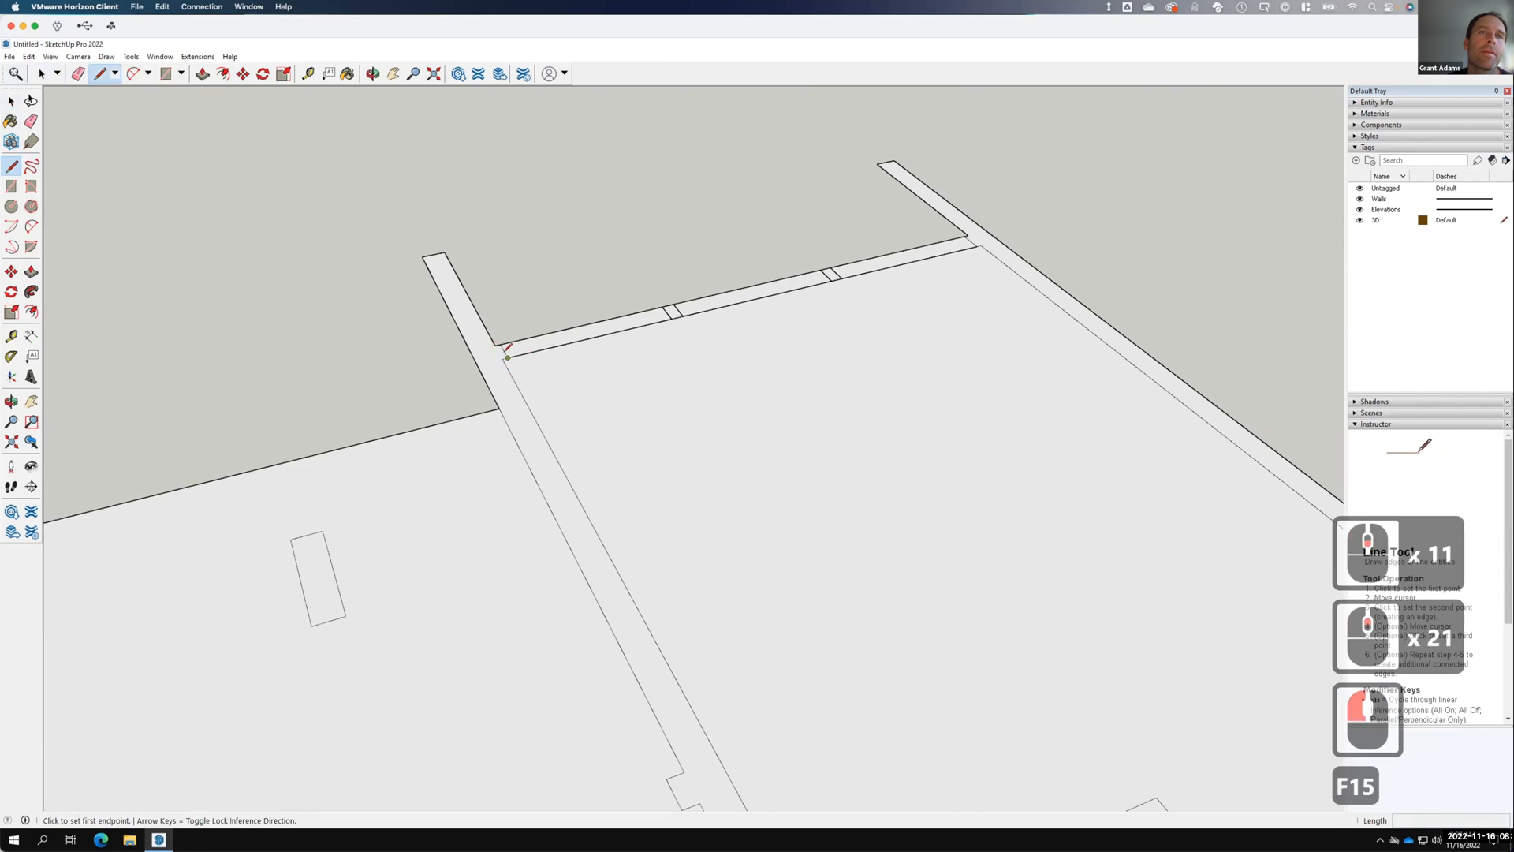
pyautogui.click(979, 244)
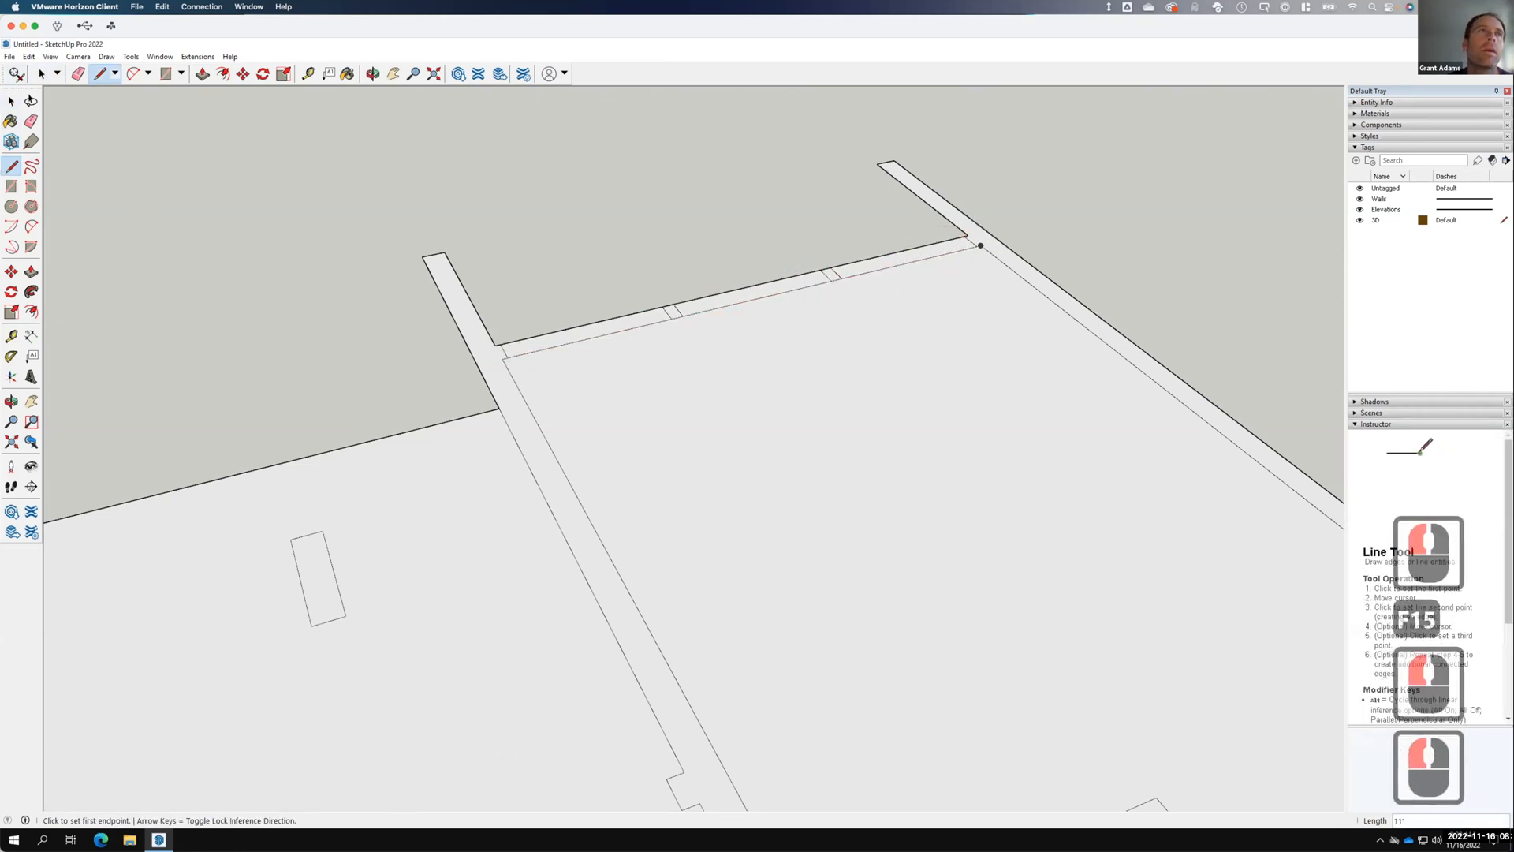
pyautogui.click(11, 101)
pyautogui.click(554, 310)
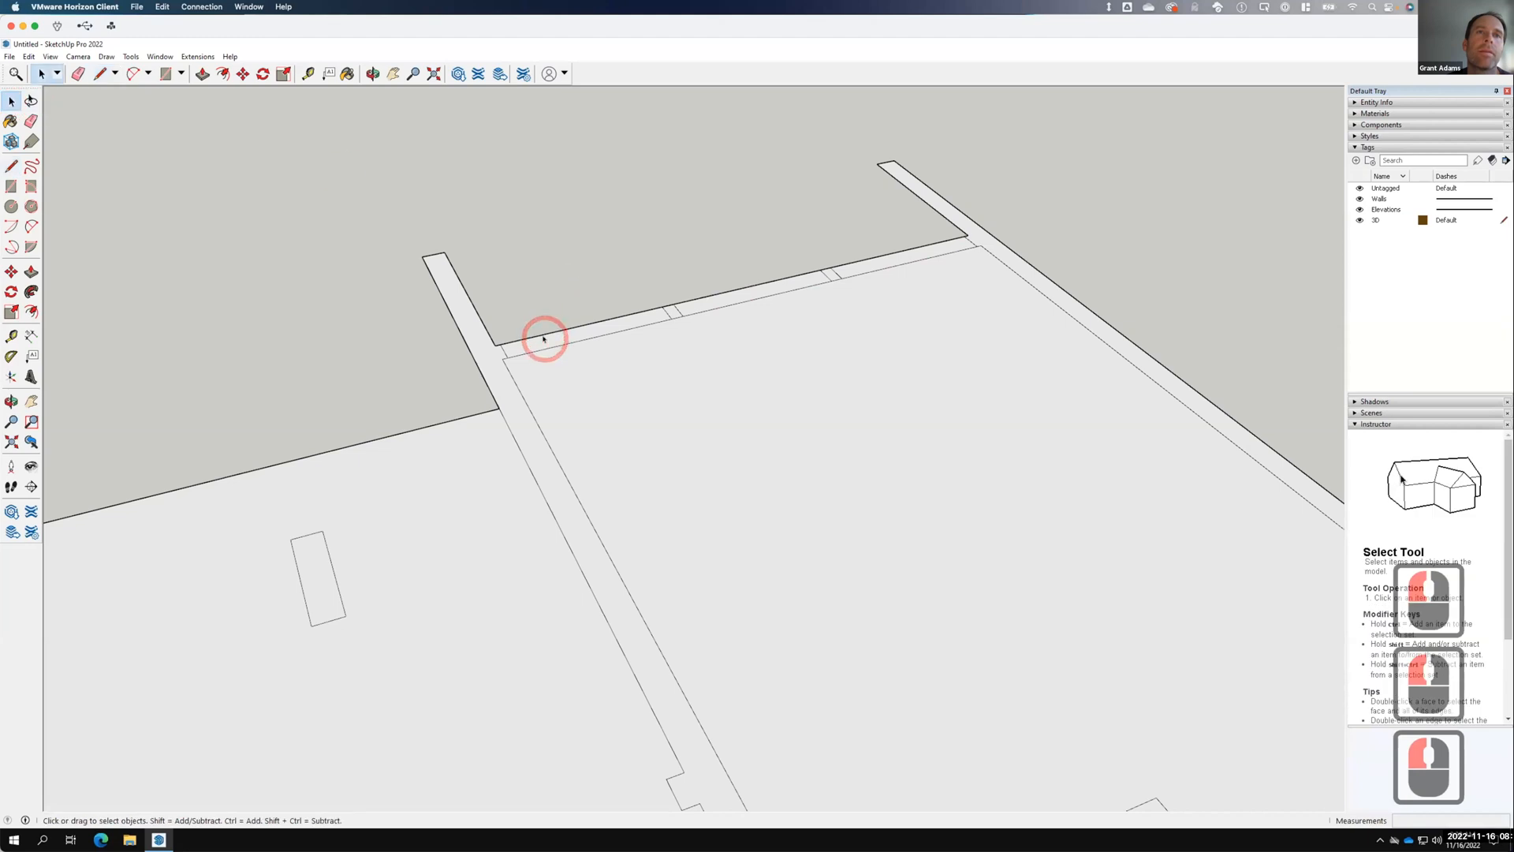
pyautogui.scroll(-2, 655, 208)
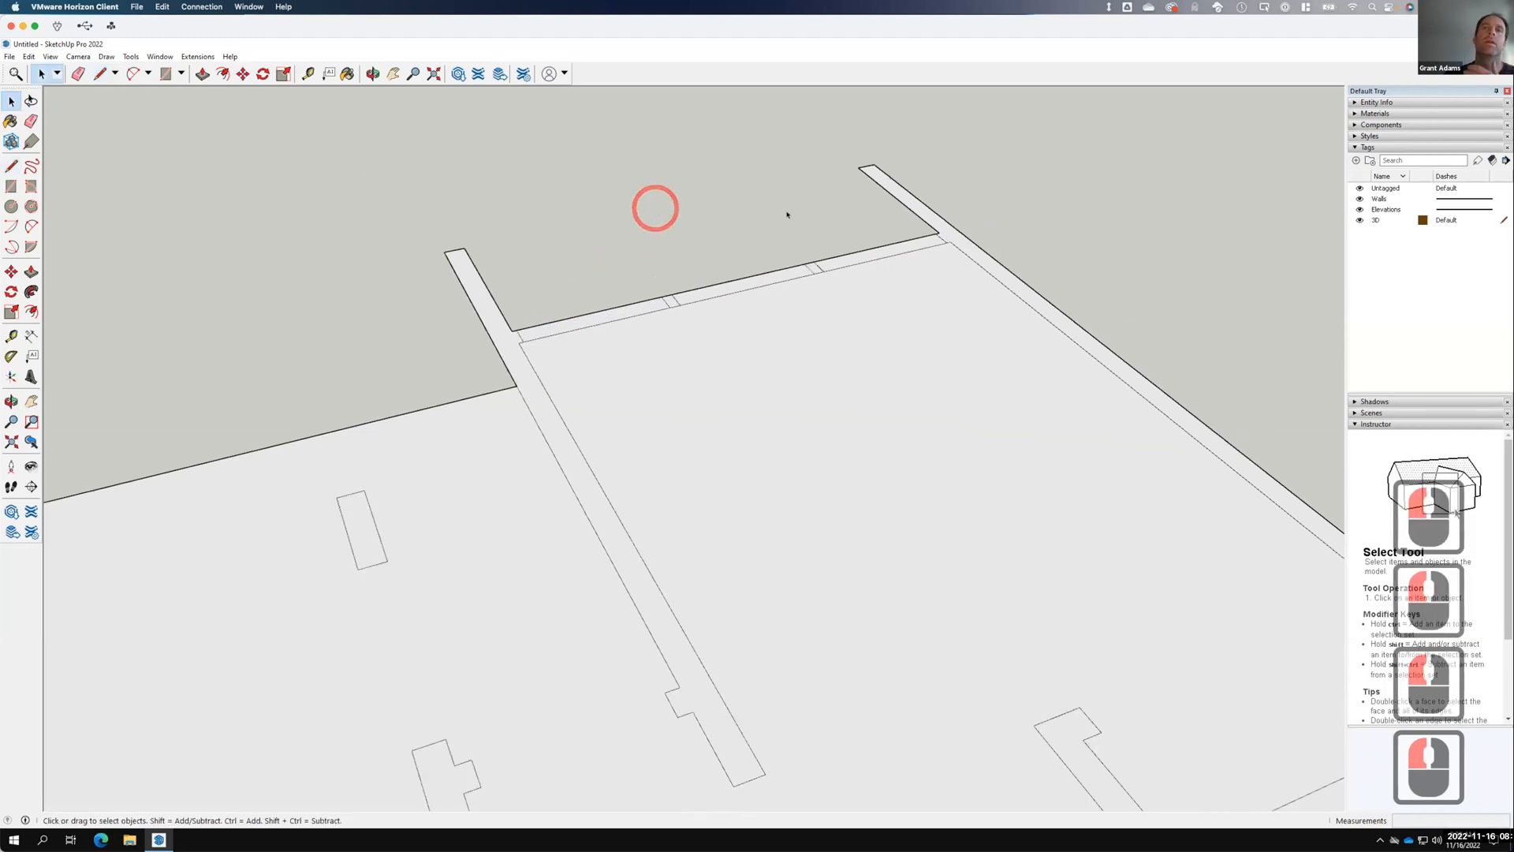
pyautogui.scroll(-13, 796, 221)
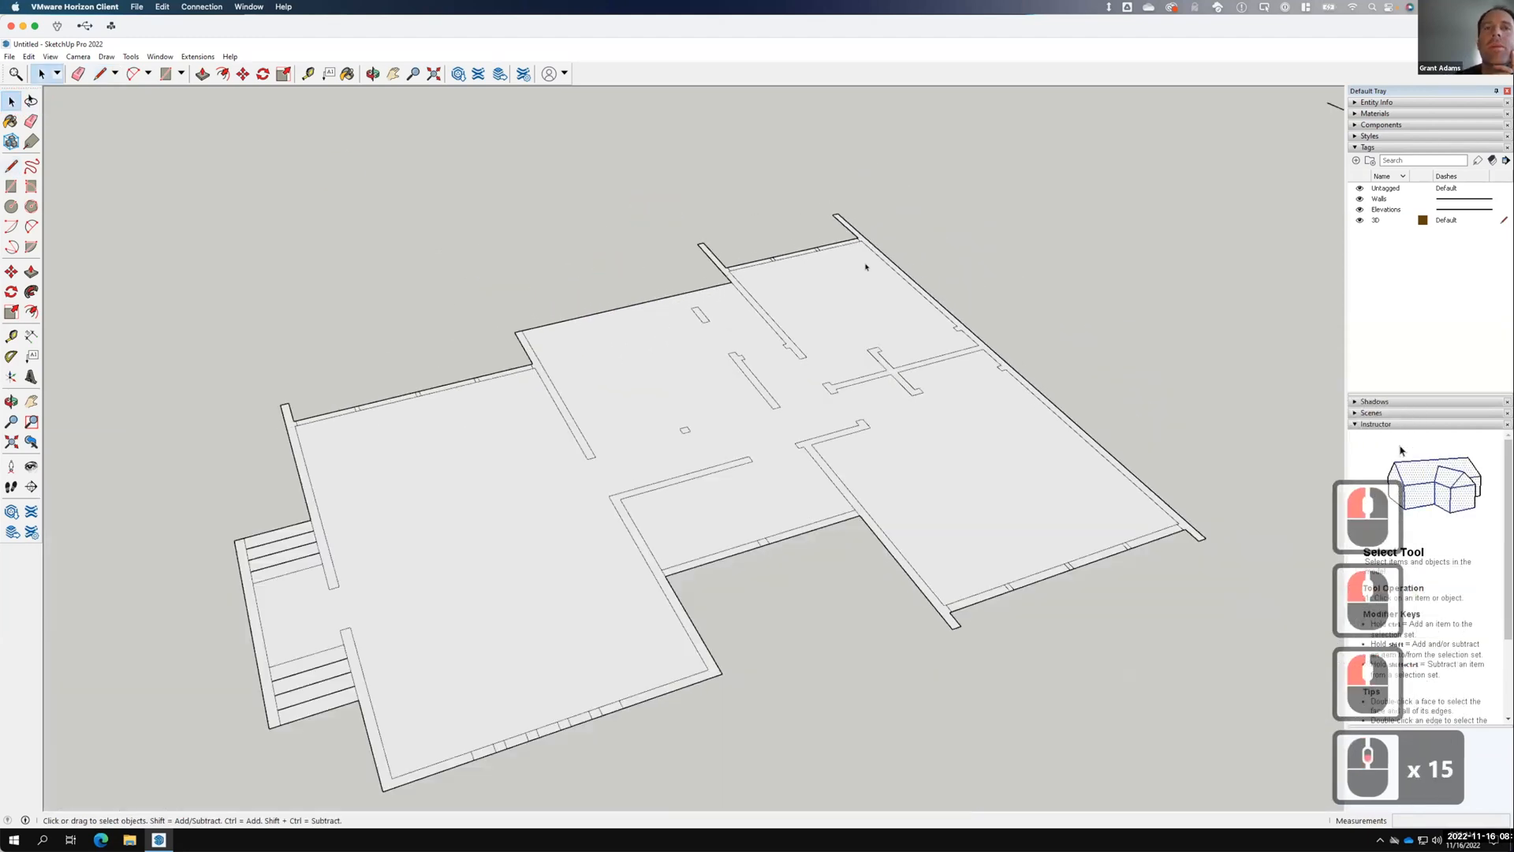
# Push/pull the left outer wall up to a height of 14'.
pyautogui.scroll(-6, 866, 267)
pyautogui.scroll(-3, 562, 541)
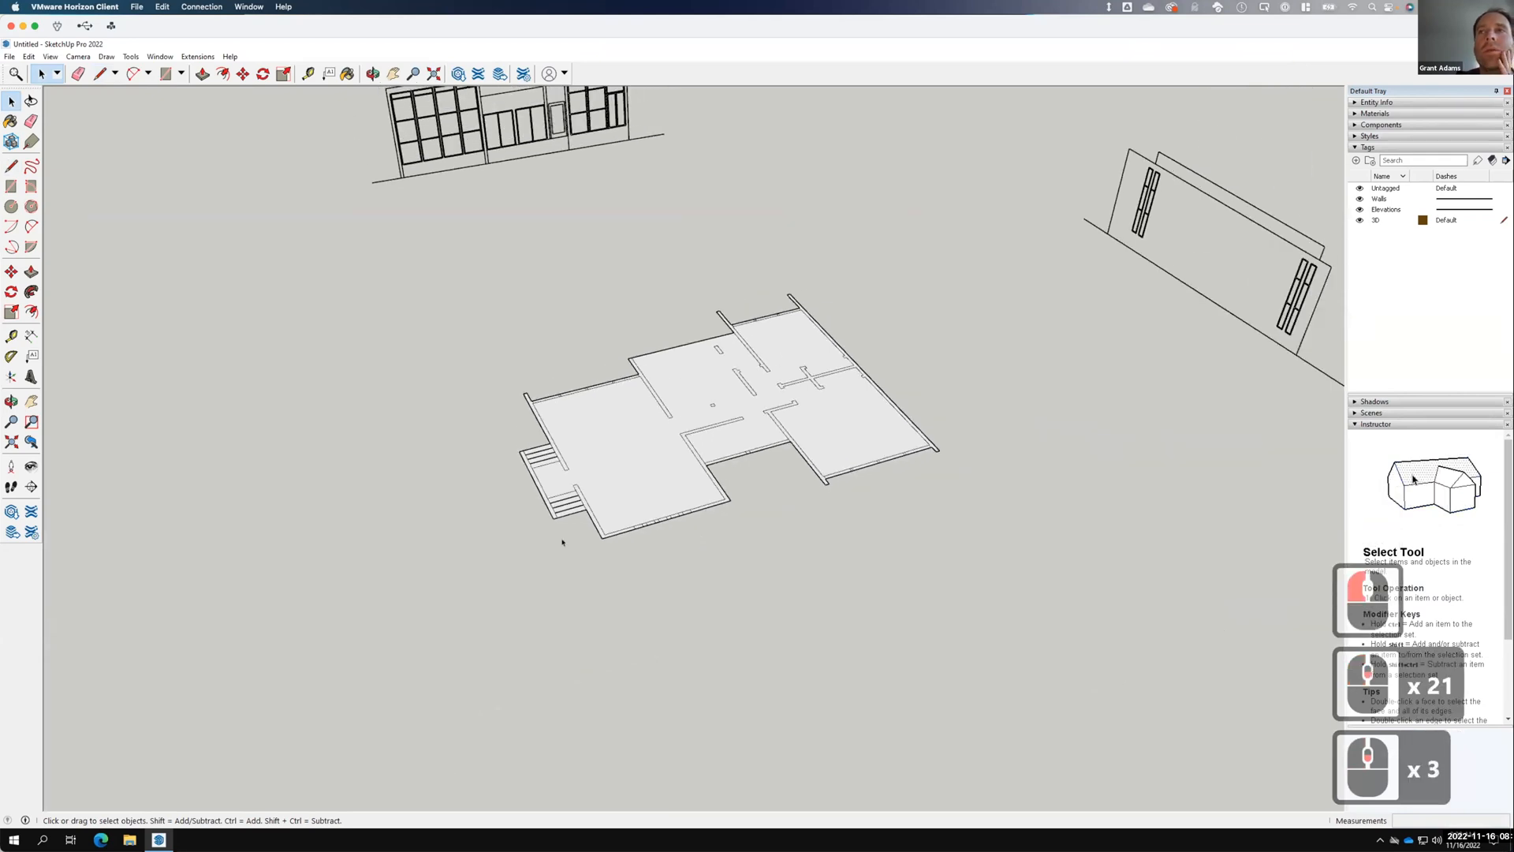
pyautogui.scroll(4, 563, 542)
pyautogui.scroll(-4, 581, 611)
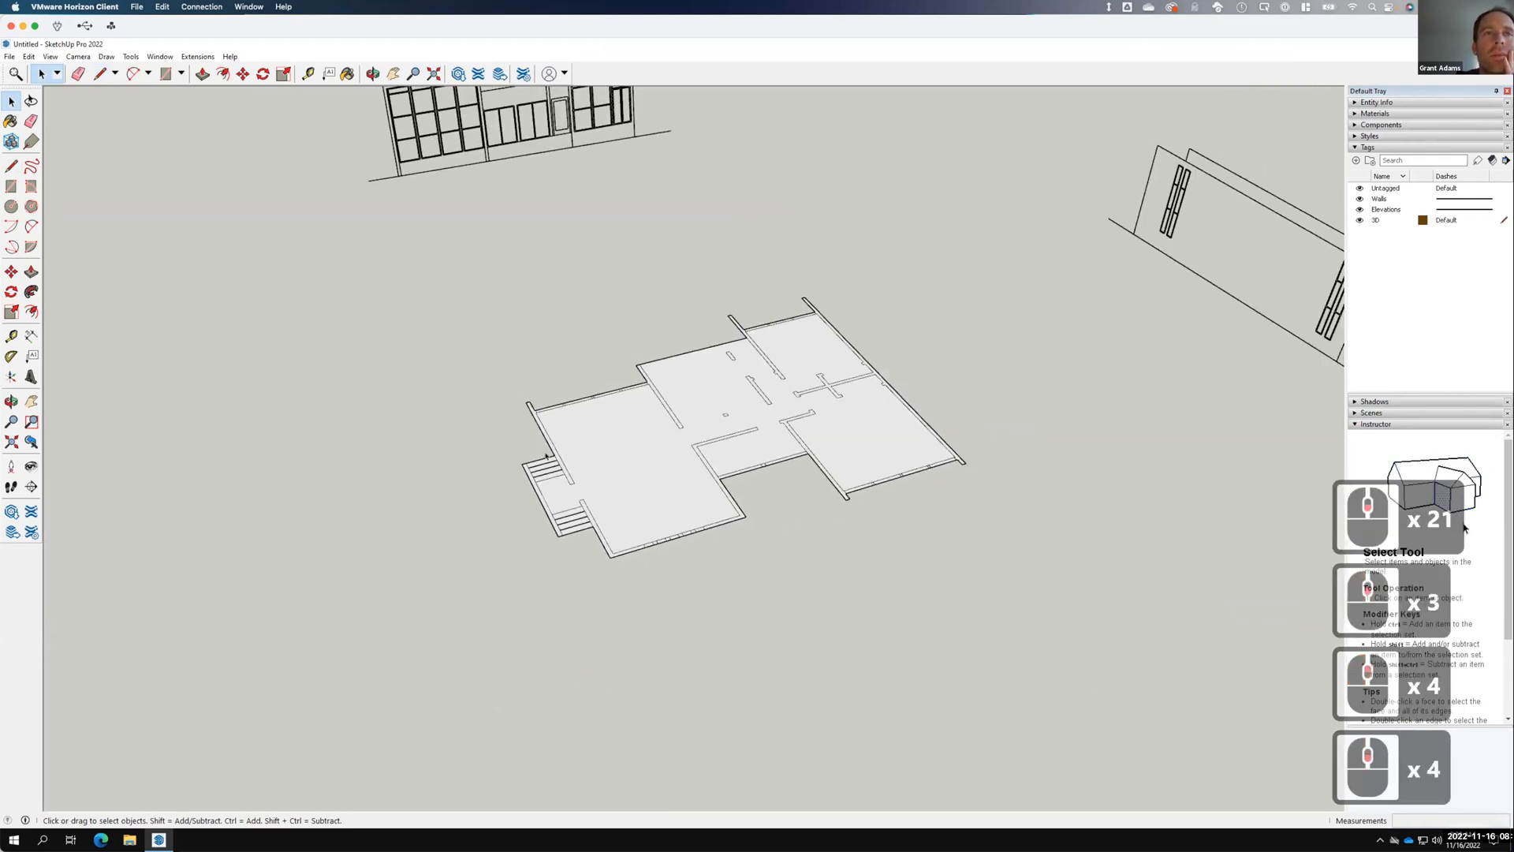
pyautogui.scroll(7, 547, 456)
pyautogui.scroll(-7, 618, 580)
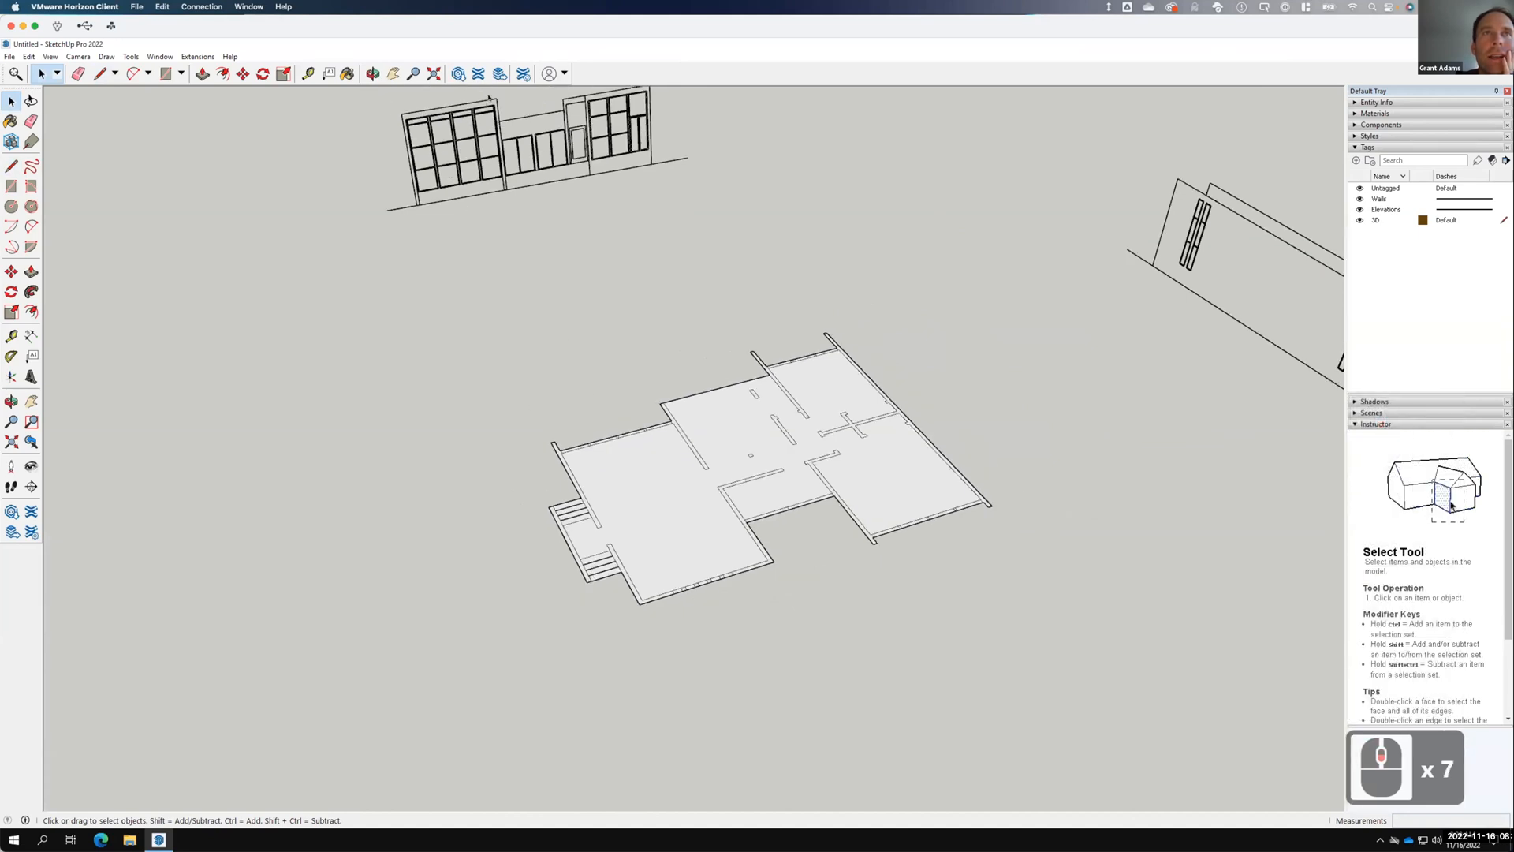
pyautogui.click(31, 271)
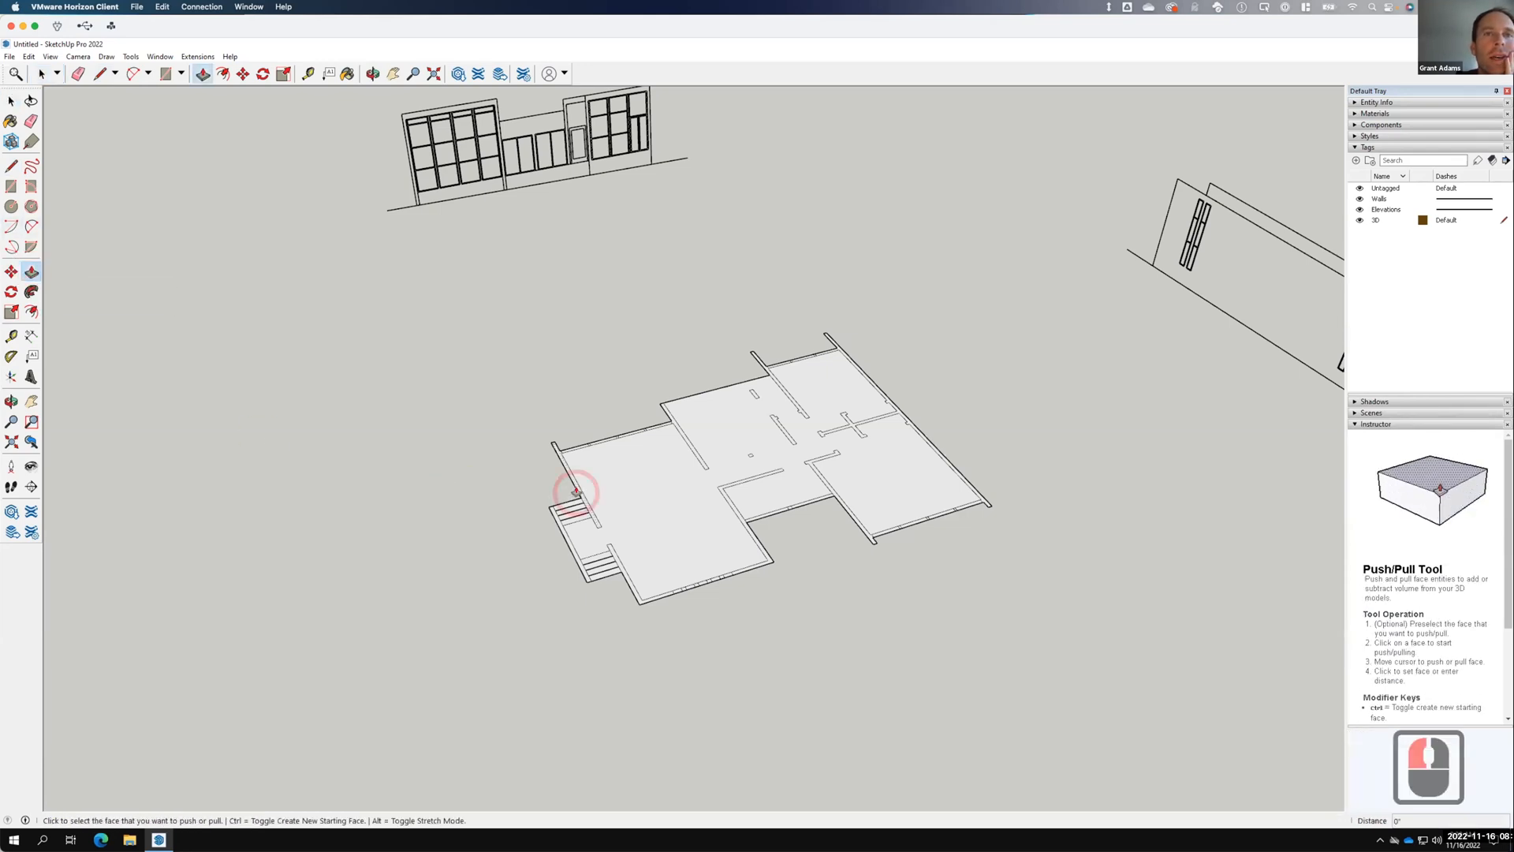
pyautogui.click(567, 482)
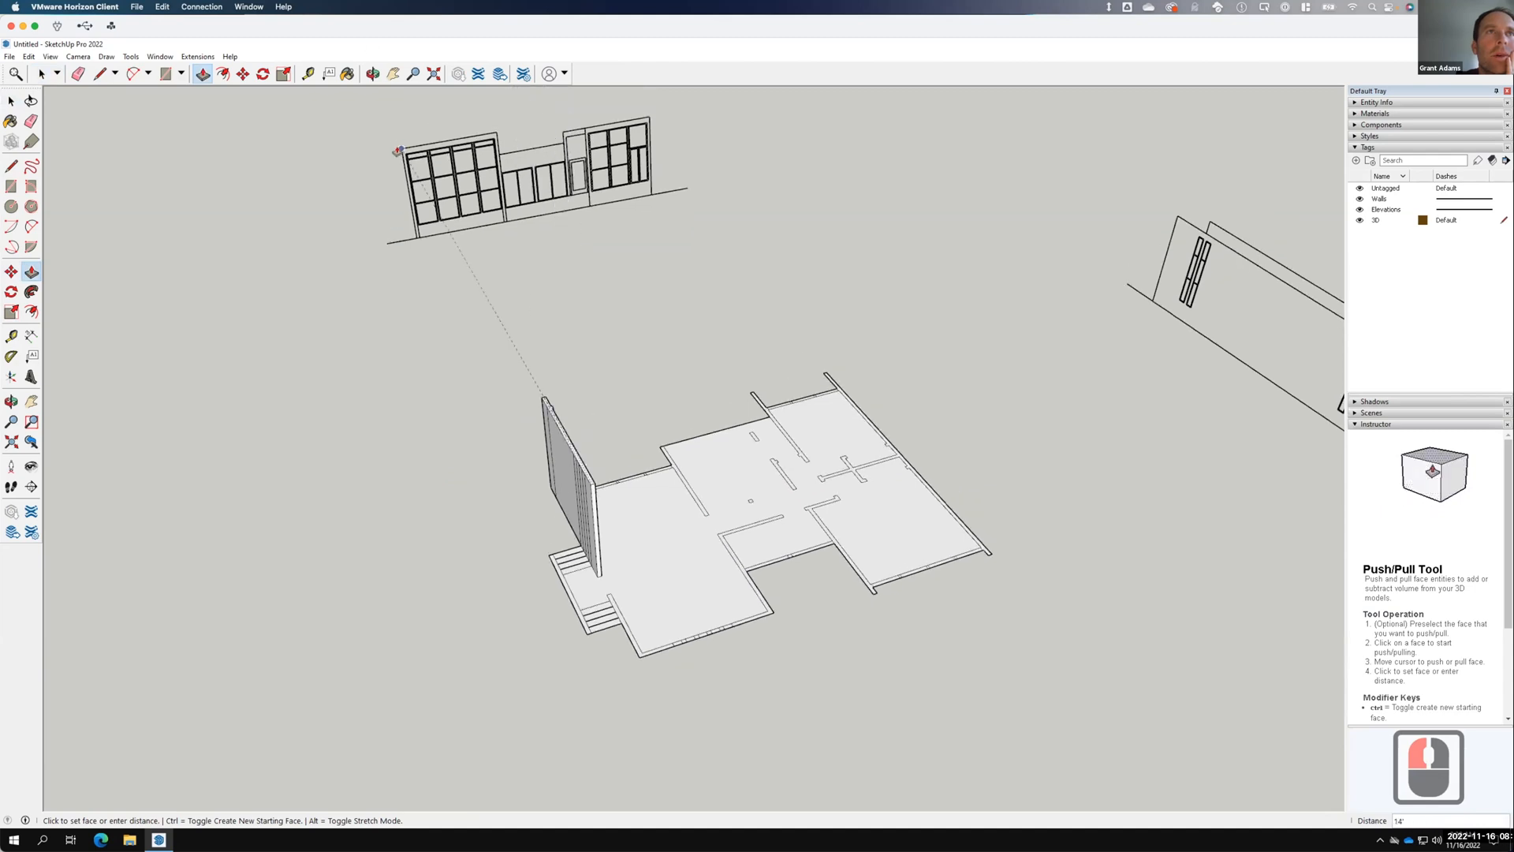
pyautogui.click(672, 394)
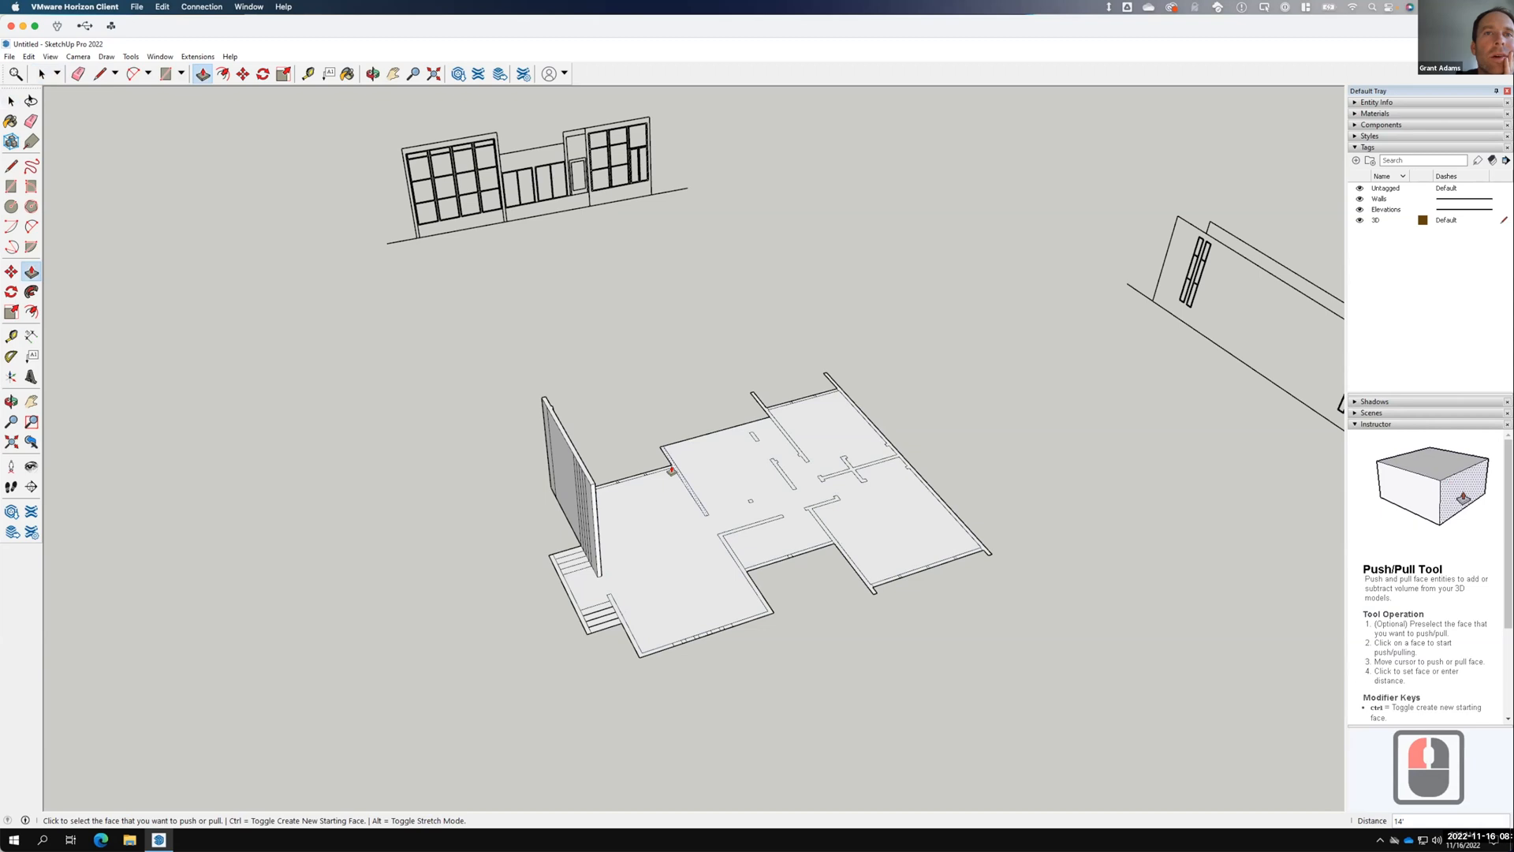
# Raise an interior wall strip to match the elevation drawing's height.
pyautogui.click(671, 471)
pyautogui.click(494, 132)
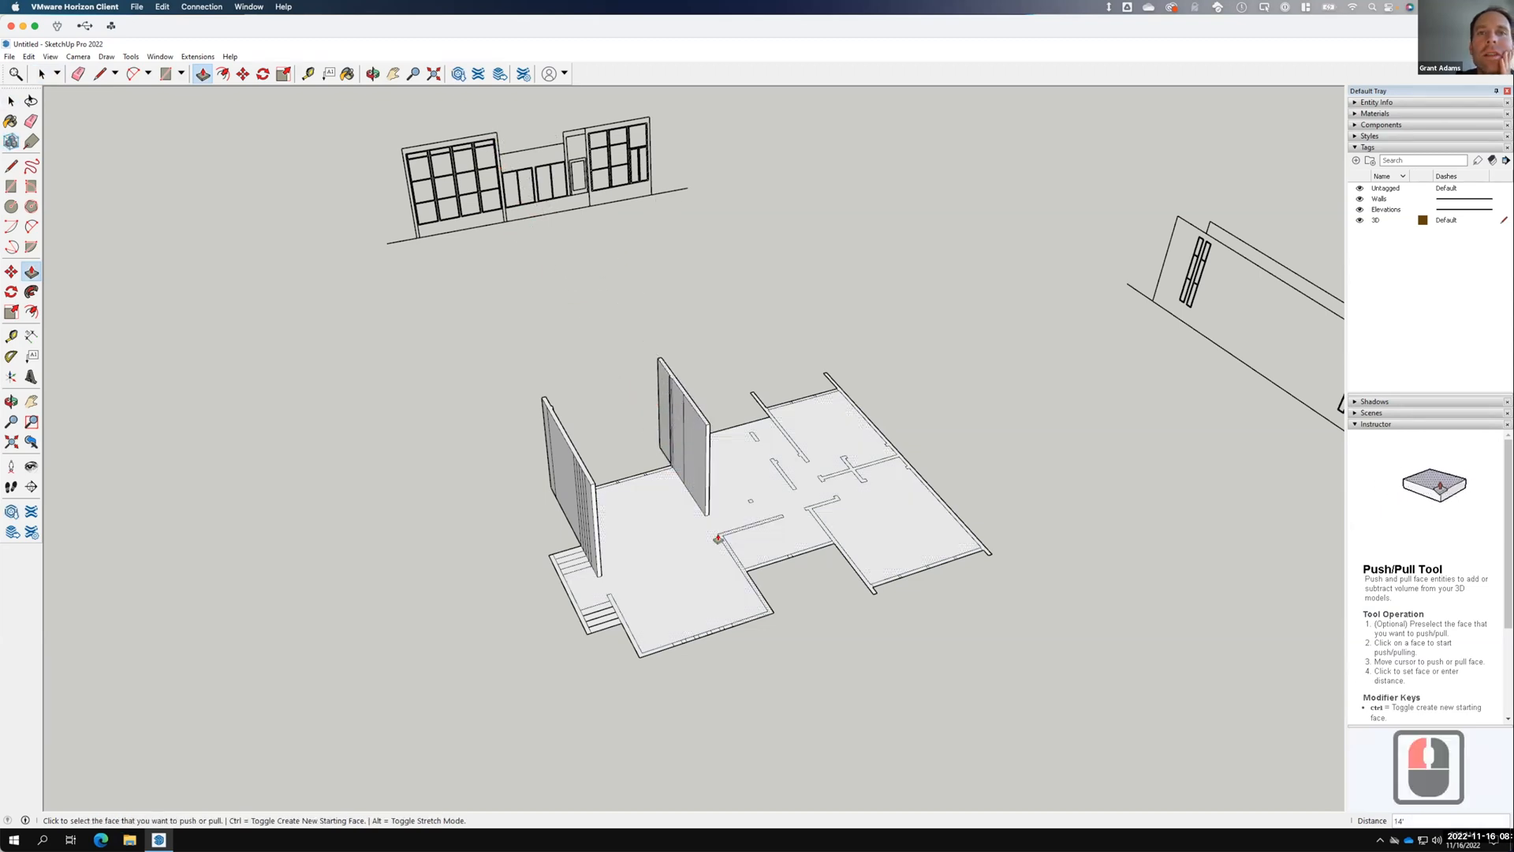
pyautogui.click(11, 101)
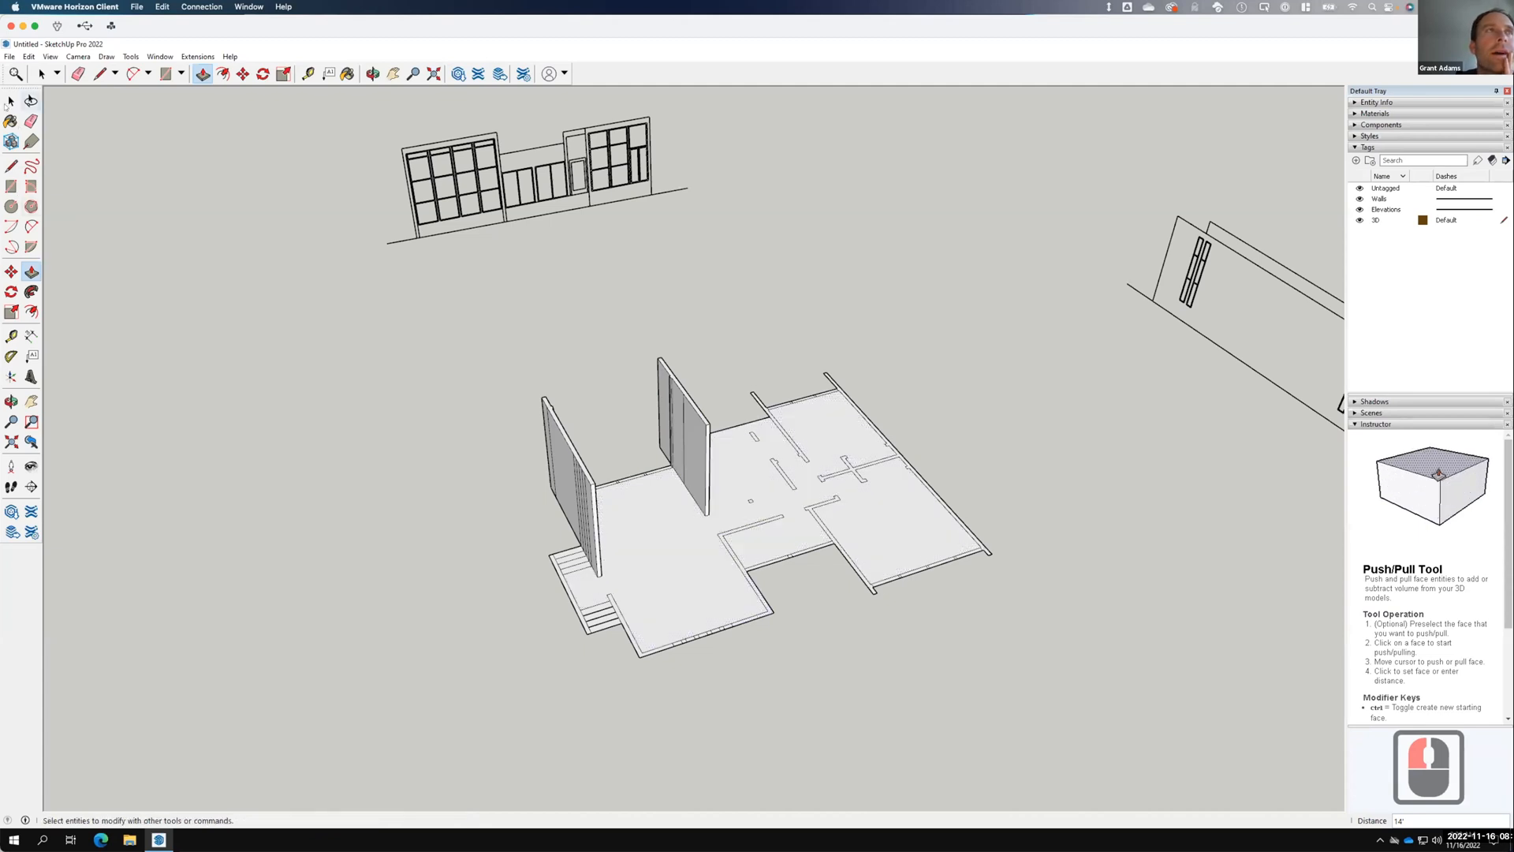
pyautogui.click(11, 165)
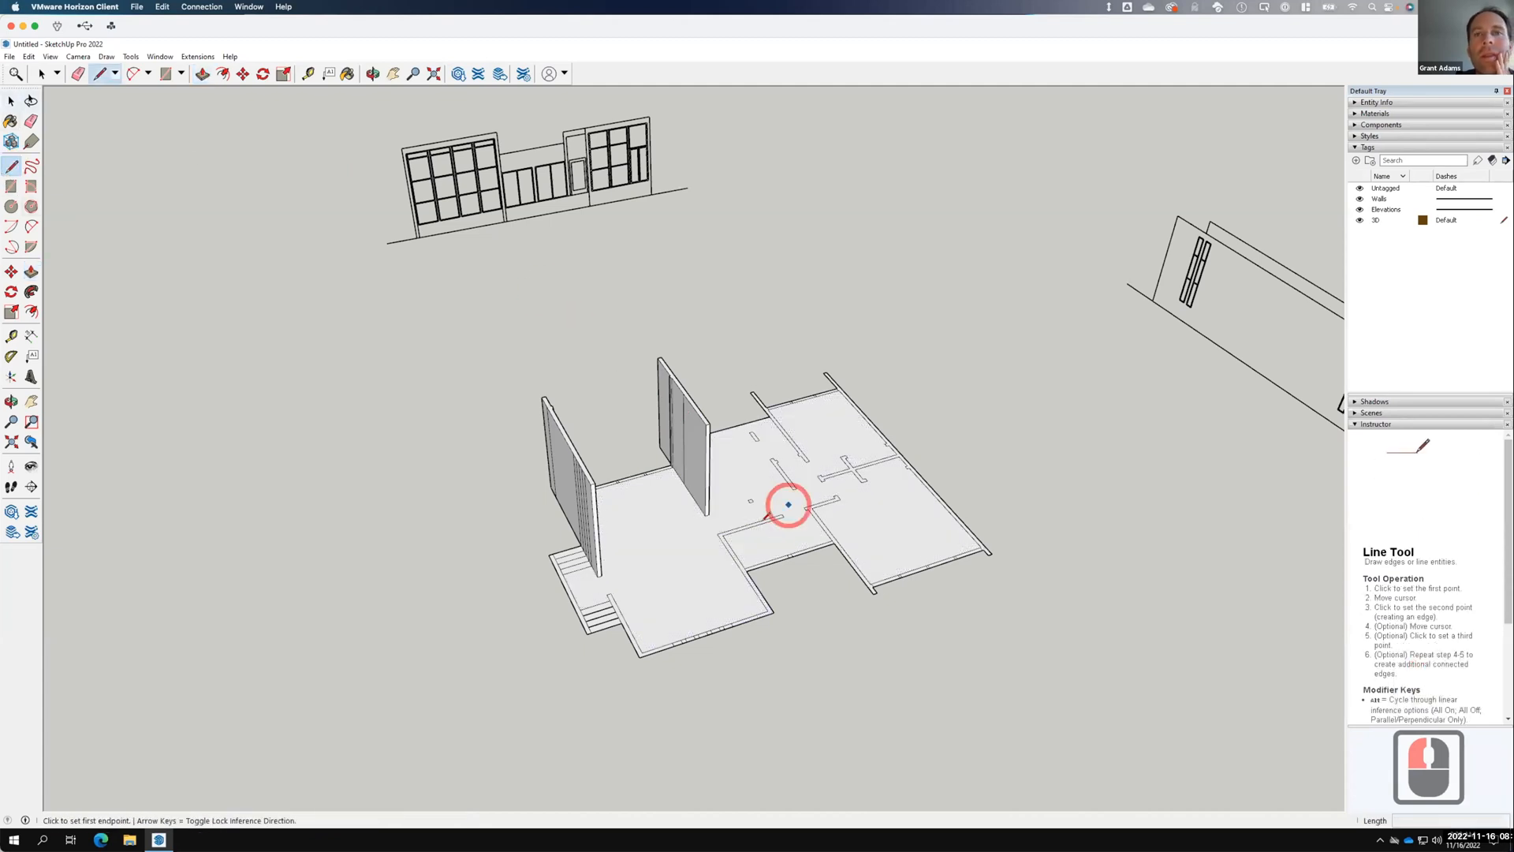
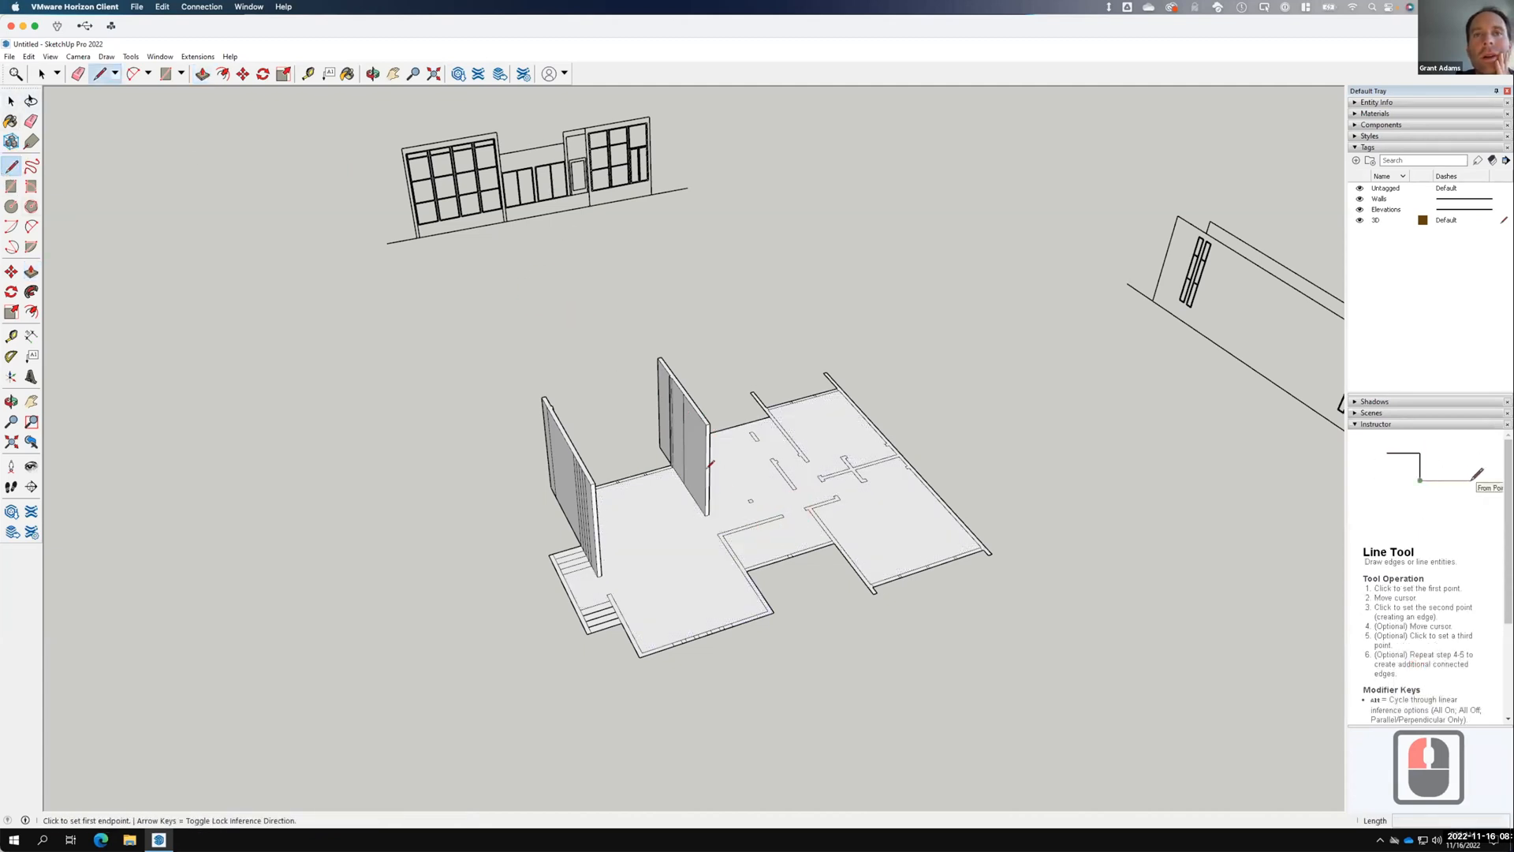
# Draw a line to close off the open end of the front wall strip.
pyautogui.click(721, 535)
pyautogui.scroll(7, 722, 530)
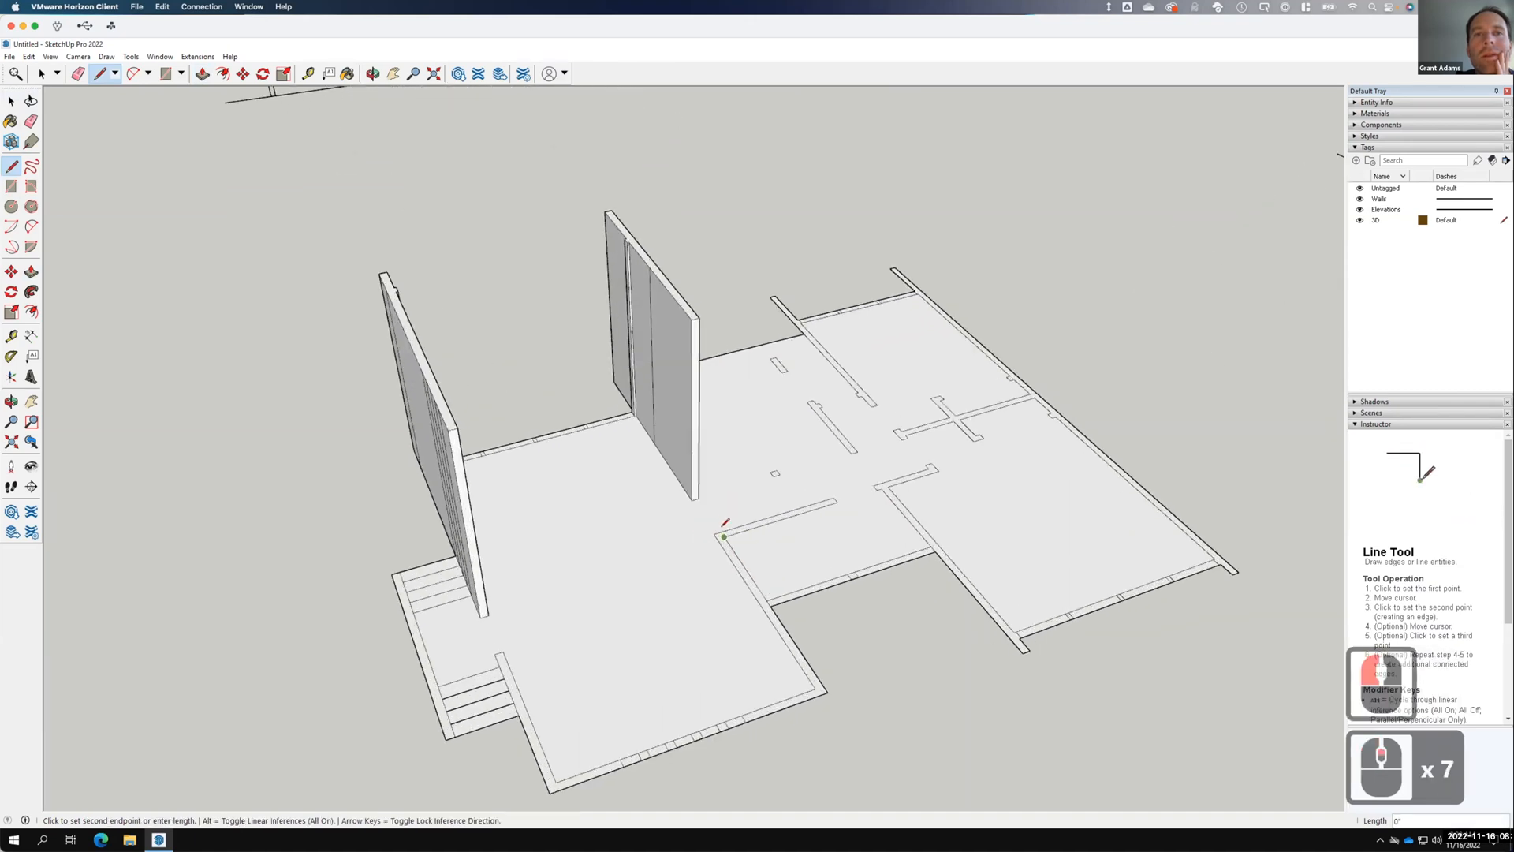
pyautogui.scroll(6, 724, 525)
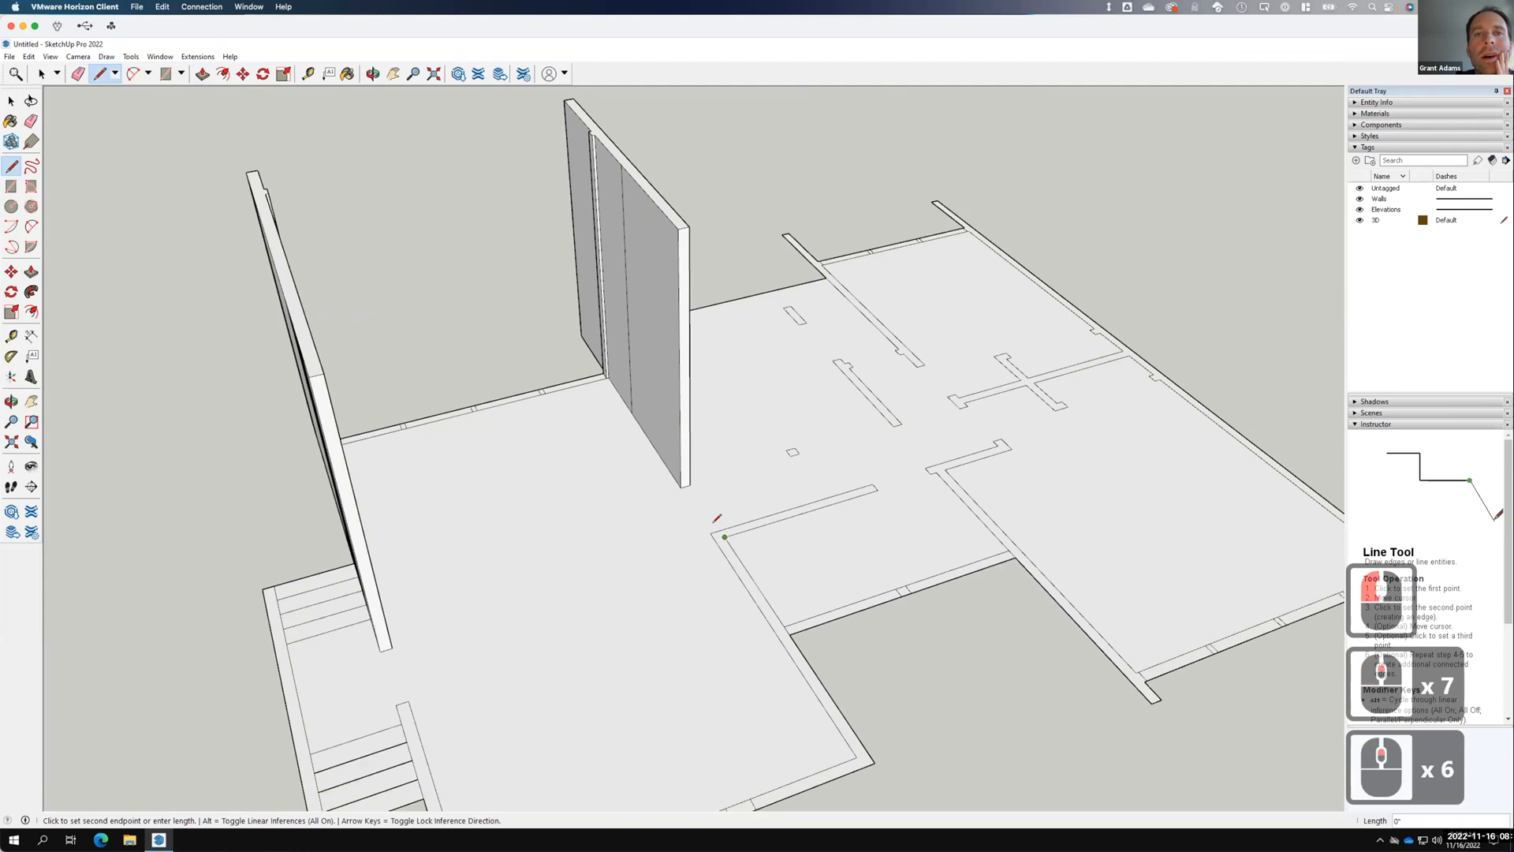
pyautogui.scroll(5, 720, 529)
pyautogui.click(714, 527)
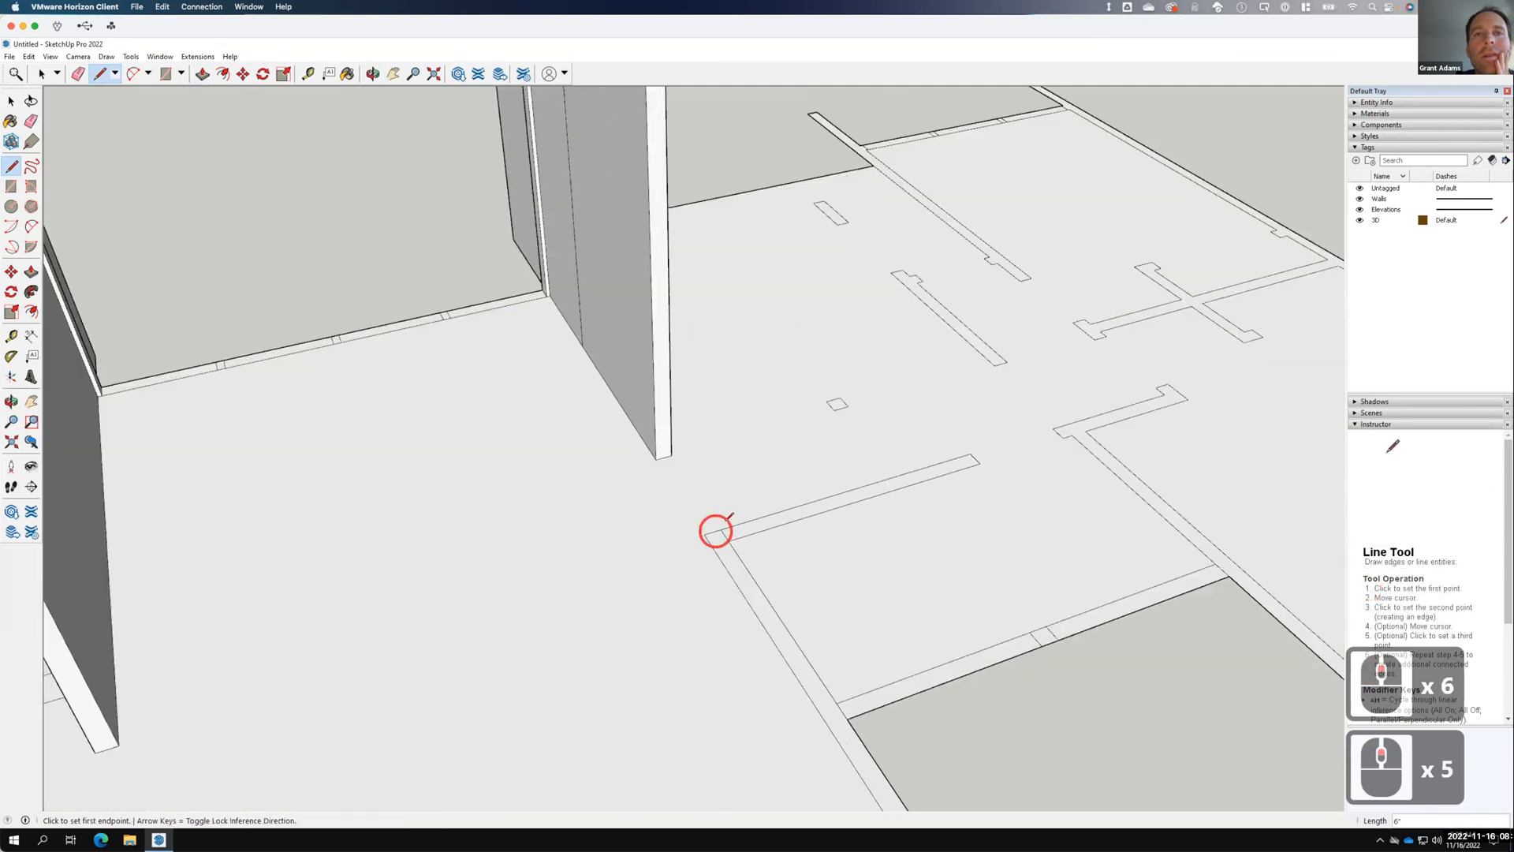
# Push/pull the L-shaped floor strip up into a 14' wall.
pyautogui.click(10, 101)
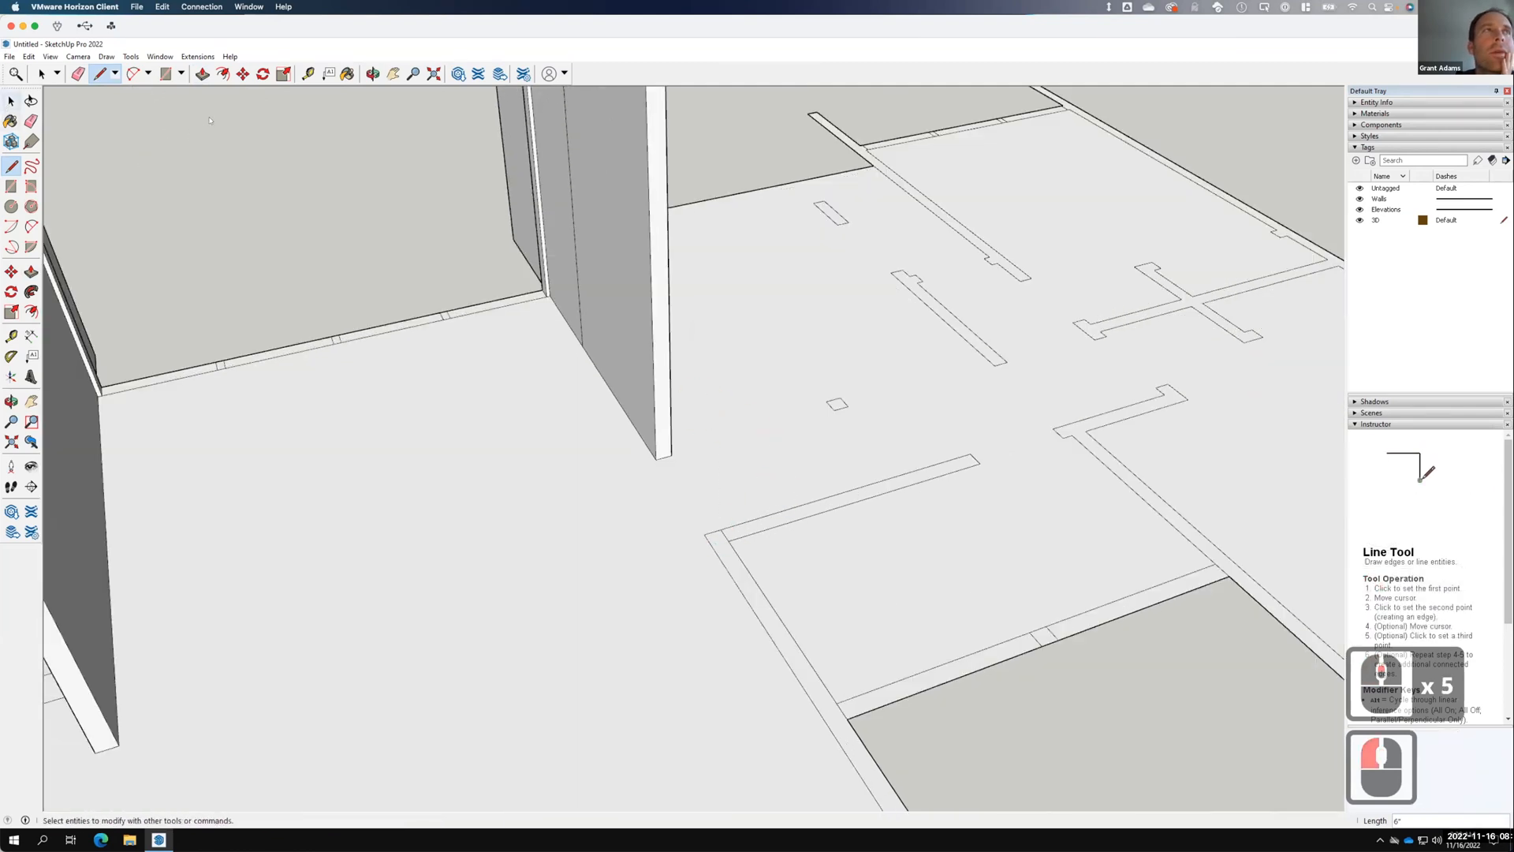
pyautogui.click(373, 193)
pyautogui.scroll(-5, 517, 216)
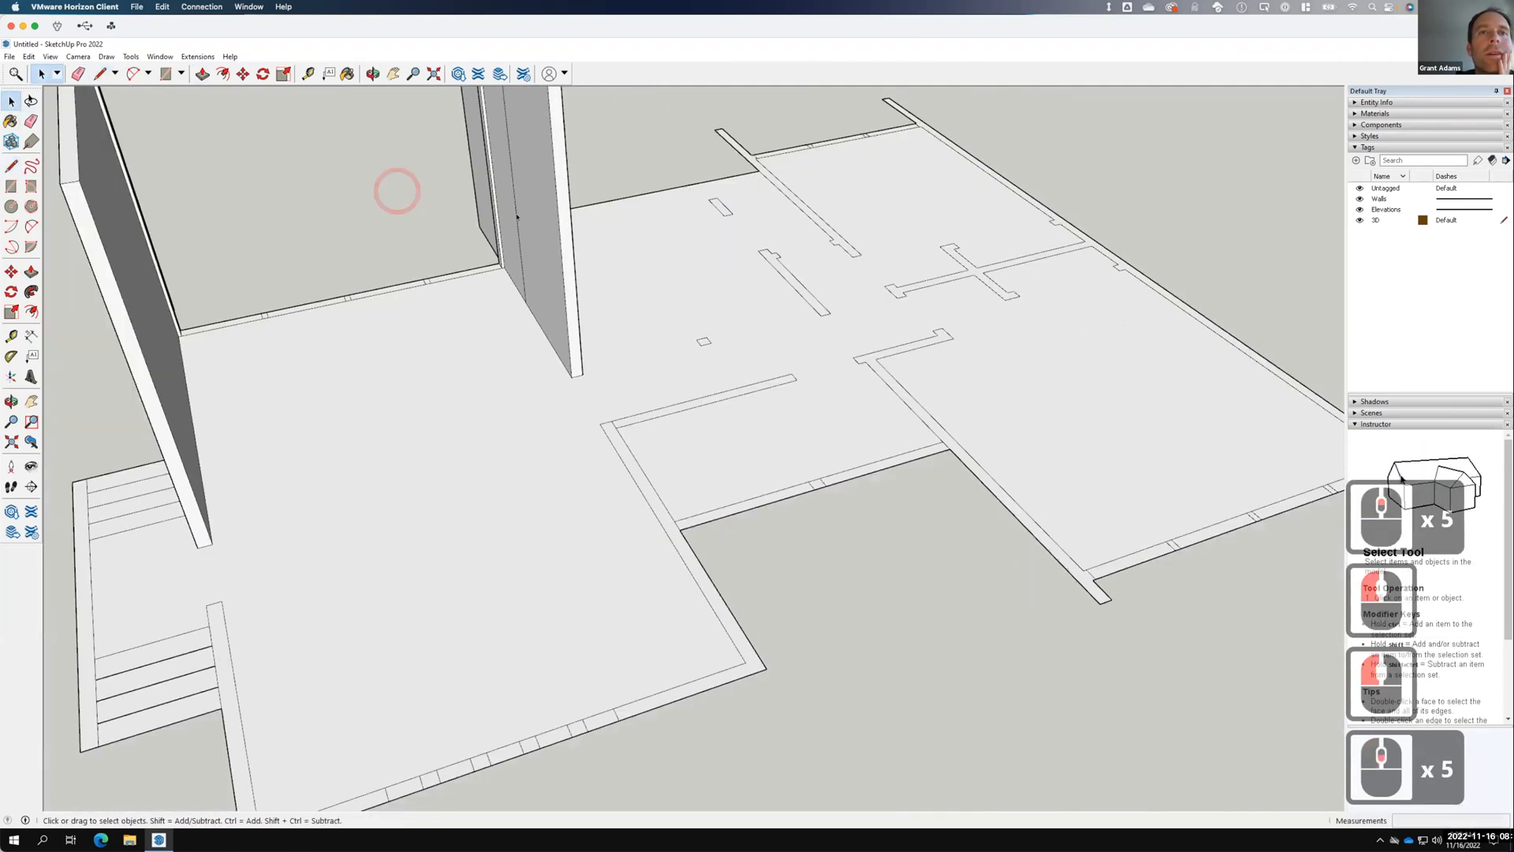
pyautogui.click(629, 468)
pyautogui.scroll(-4, 686, 574)
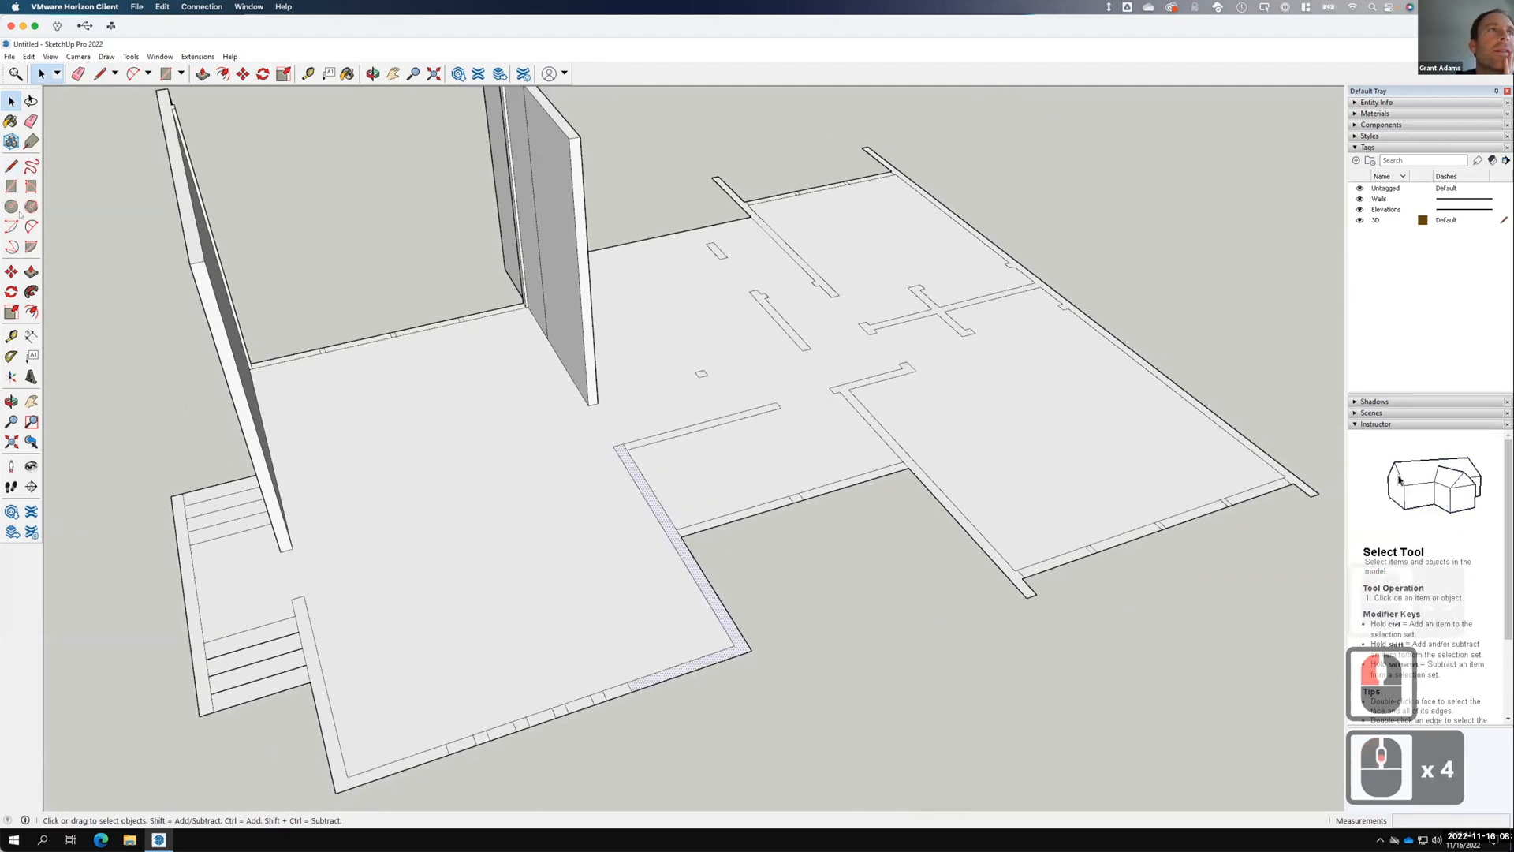
pyautogui.click(31, 271)
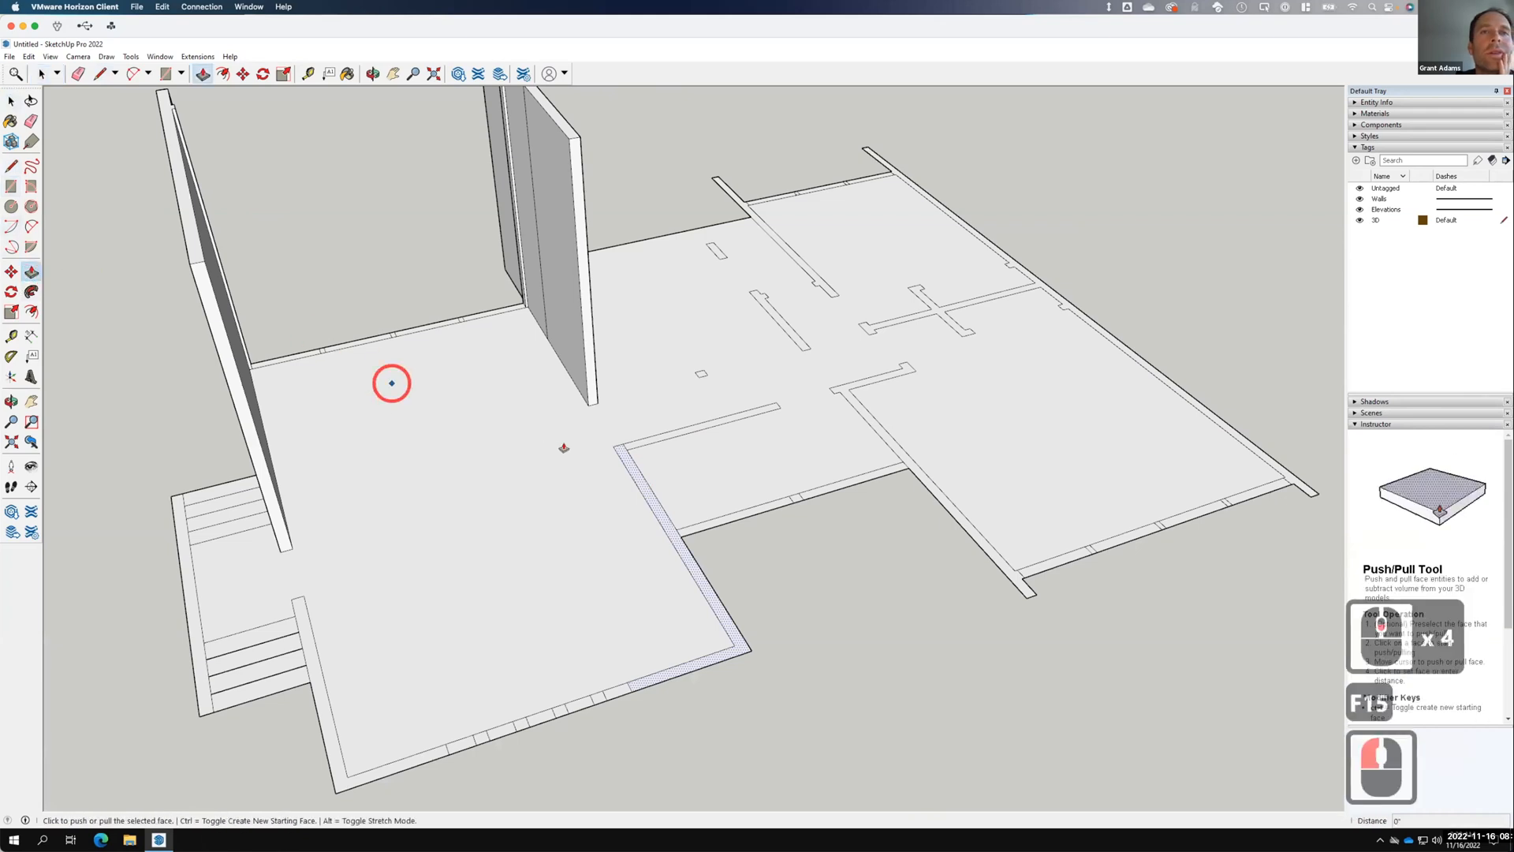
pyautogui.moveTo(627, 473); pyautogui.dragTo(575, 141)
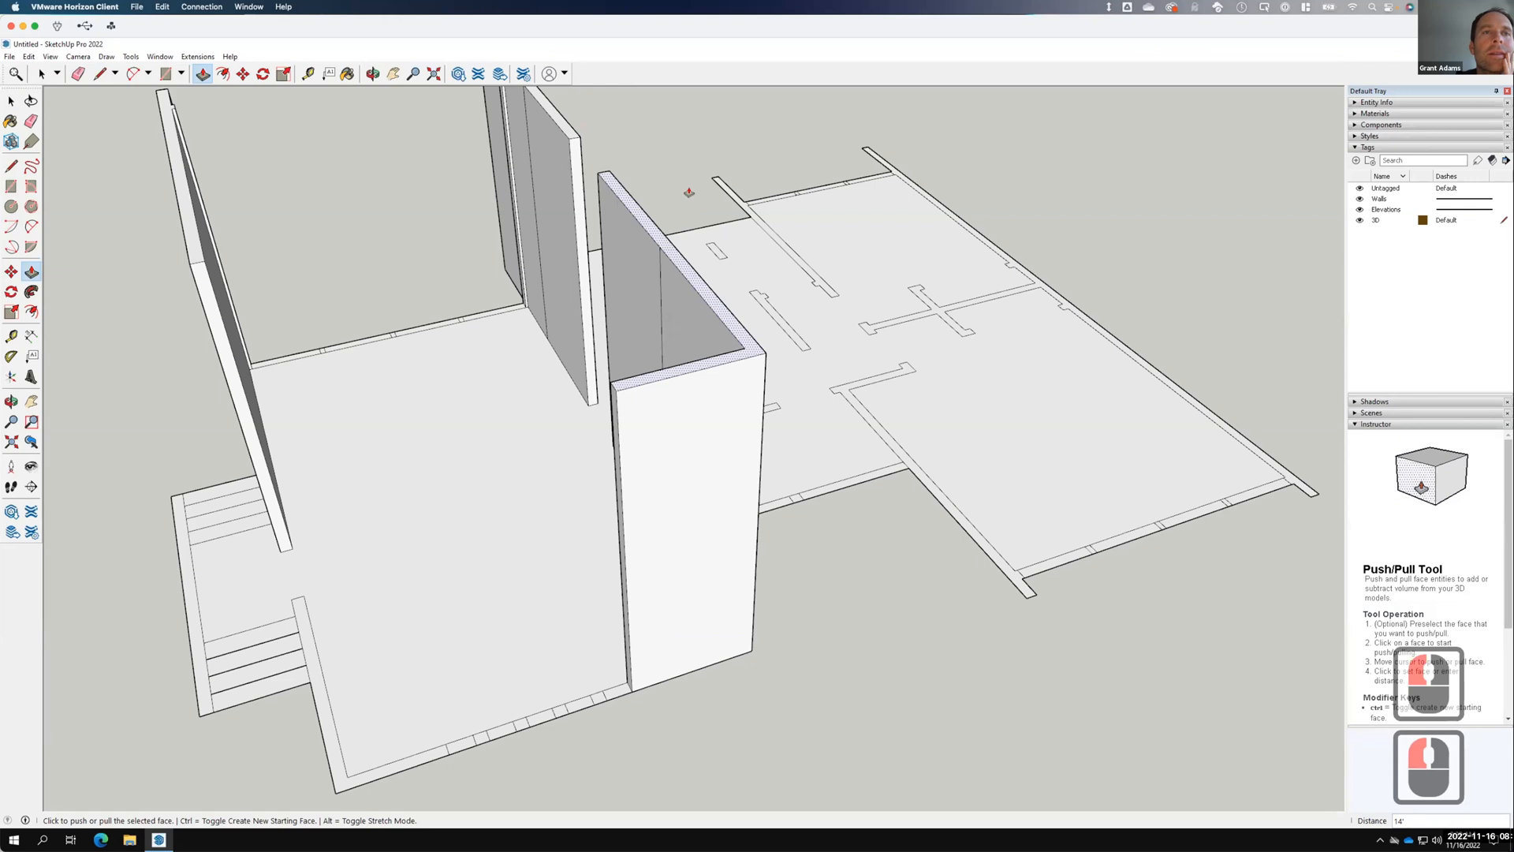
pyautogui.scroll(-7, 513, 445)
pyautogui.scroll(3, 520, 443)
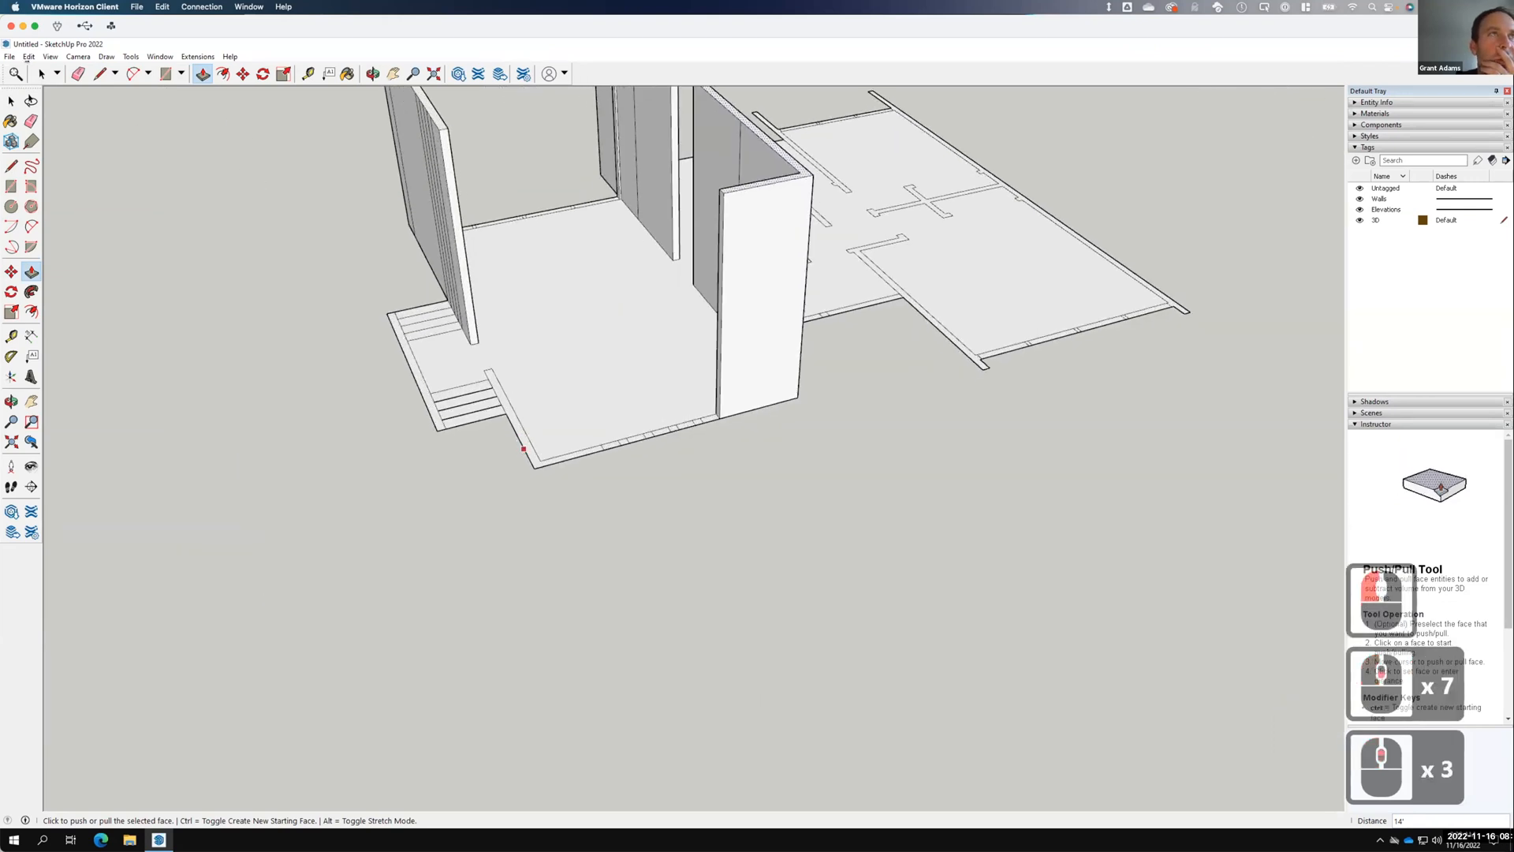
# Raise the next floor strip to match the 14' neighbouring wall.
pyautogui.click(11, 100)
pyautogui.click(514, 418)
pyautogui.click(514, 419)
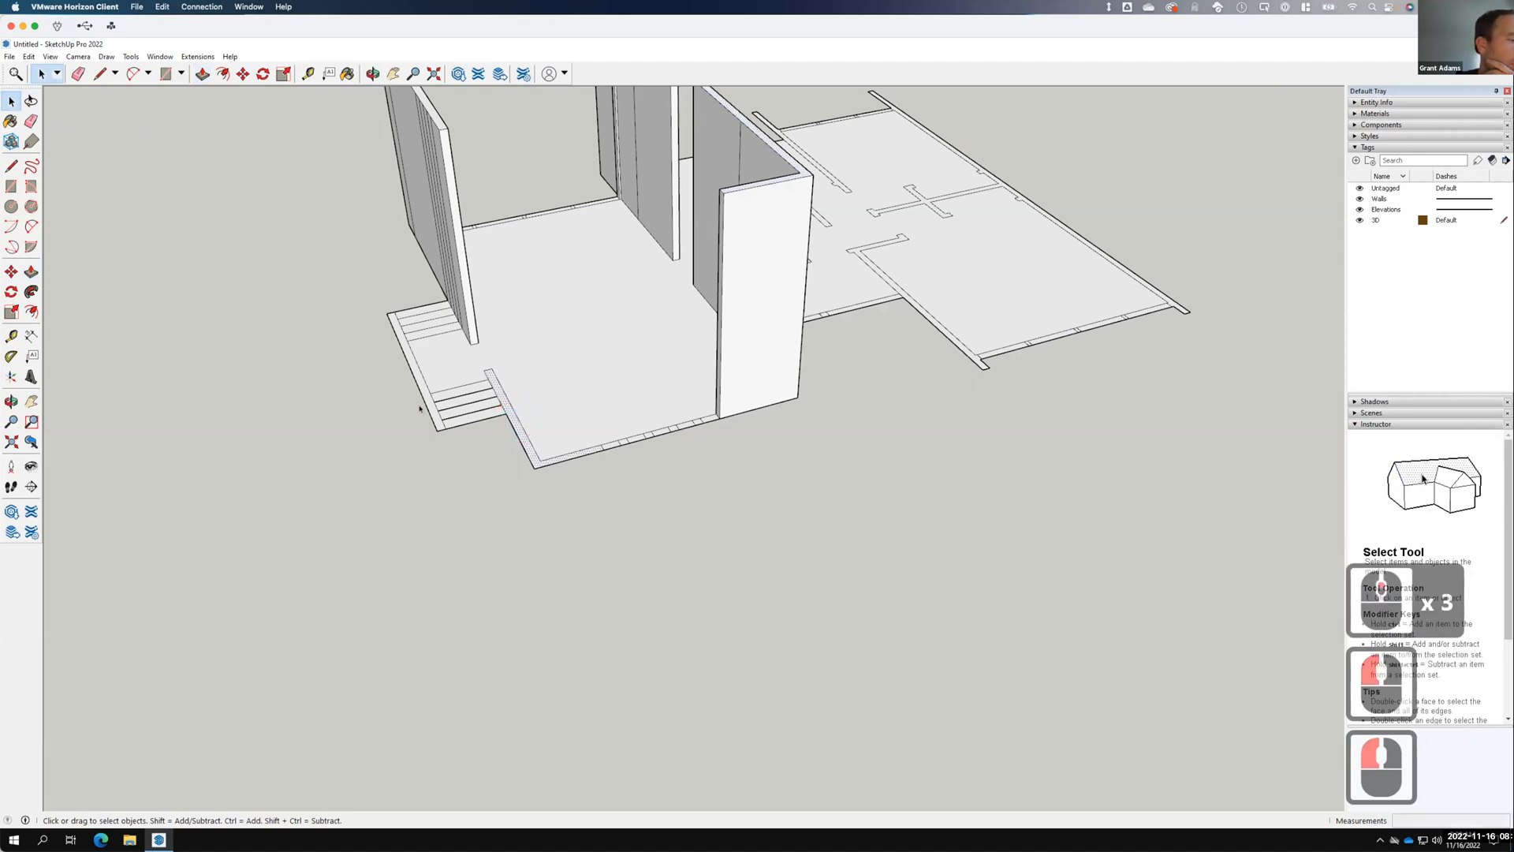
pyautogui.click(202, 74)
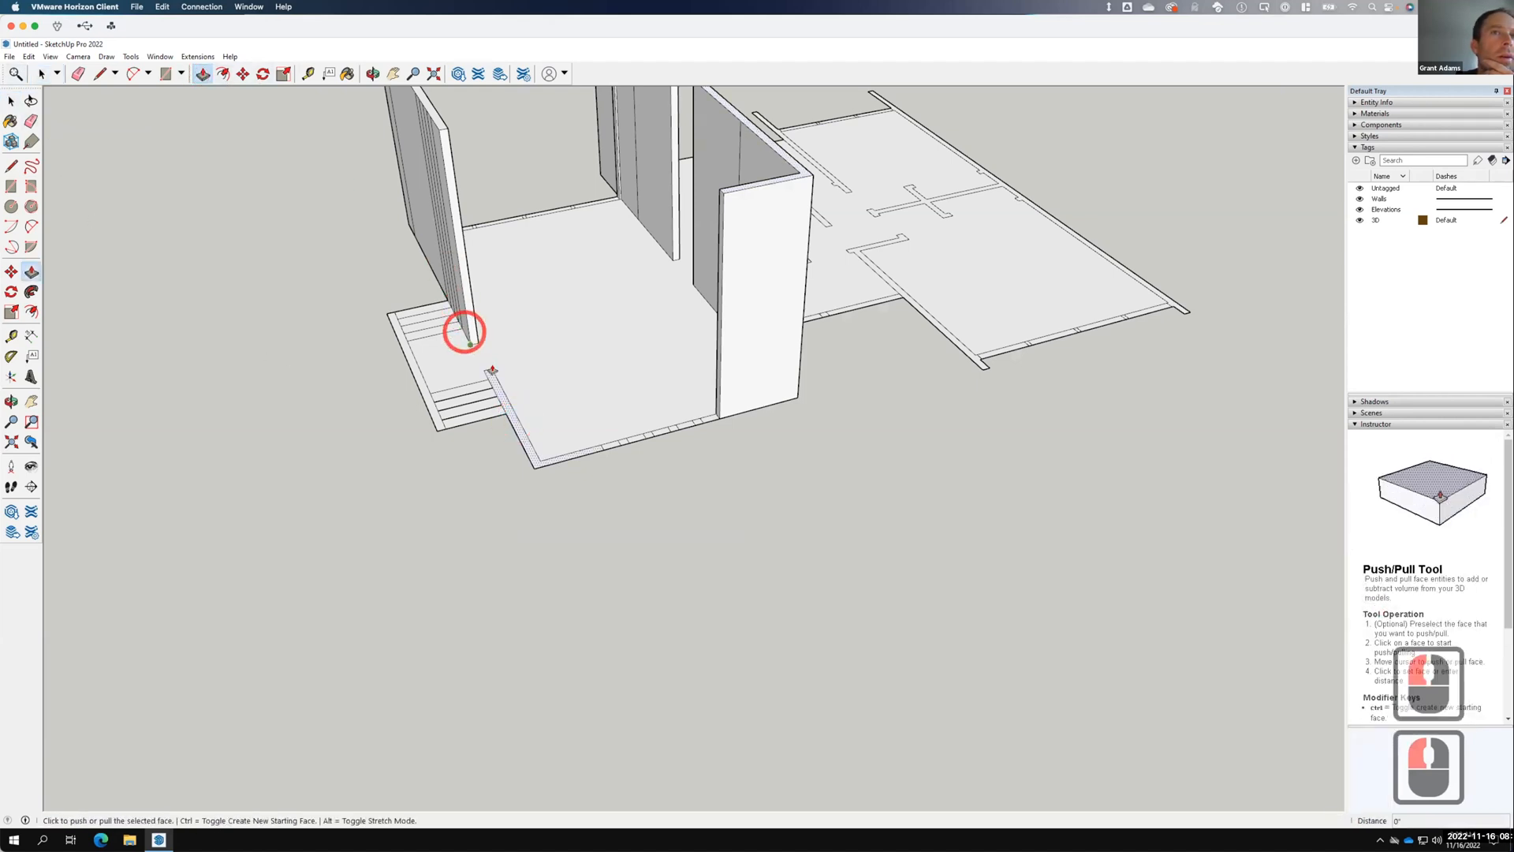
pyautogui.click(722, 193)
pyautogui.scroll(3, 633, 442)
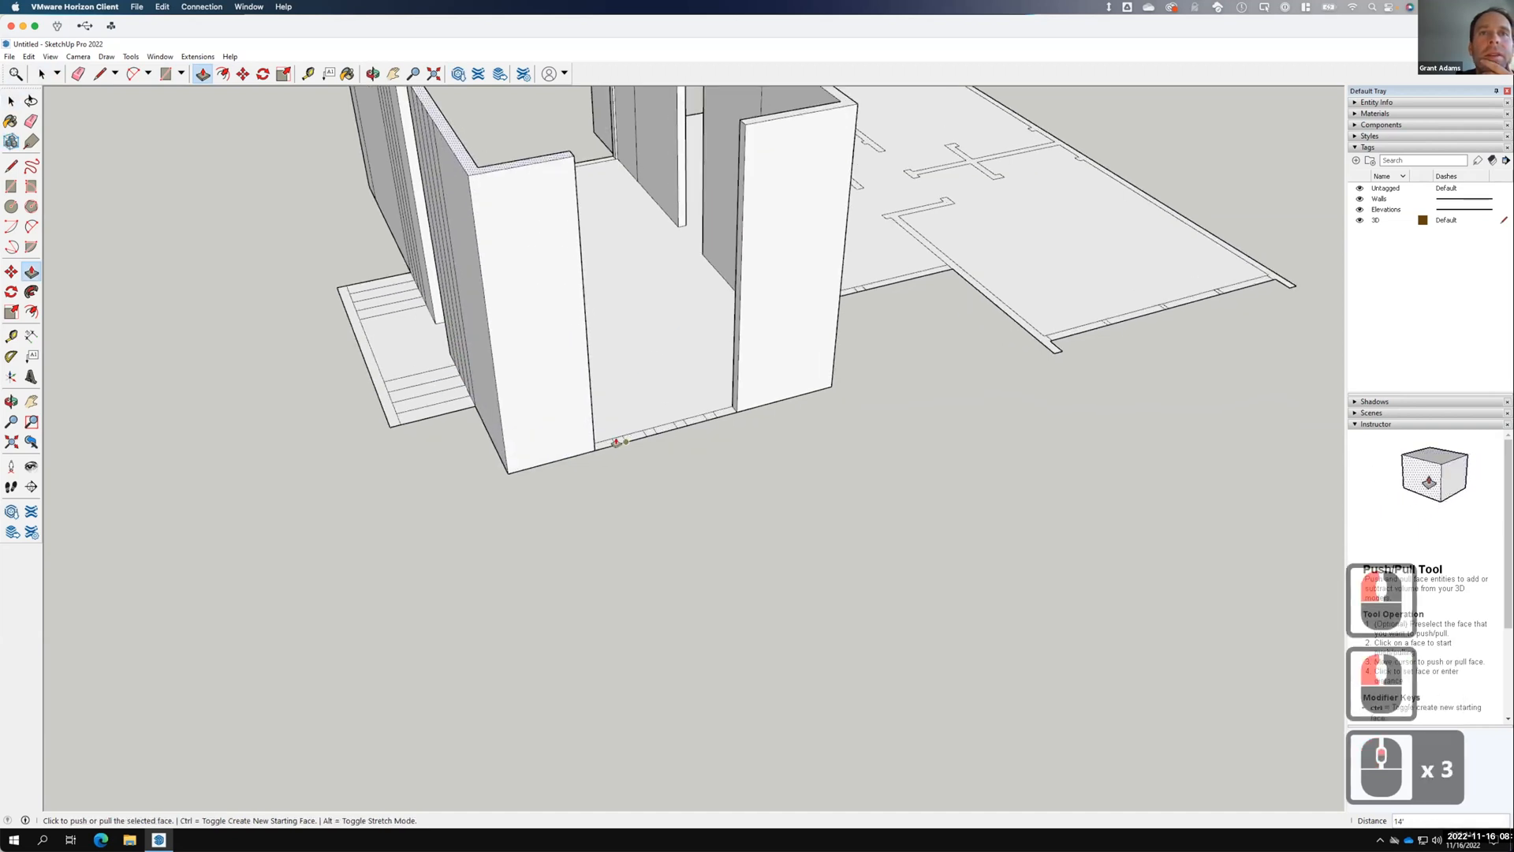
# Select the four small floor strips at the base of the front wall.
pyautogui.press('space')
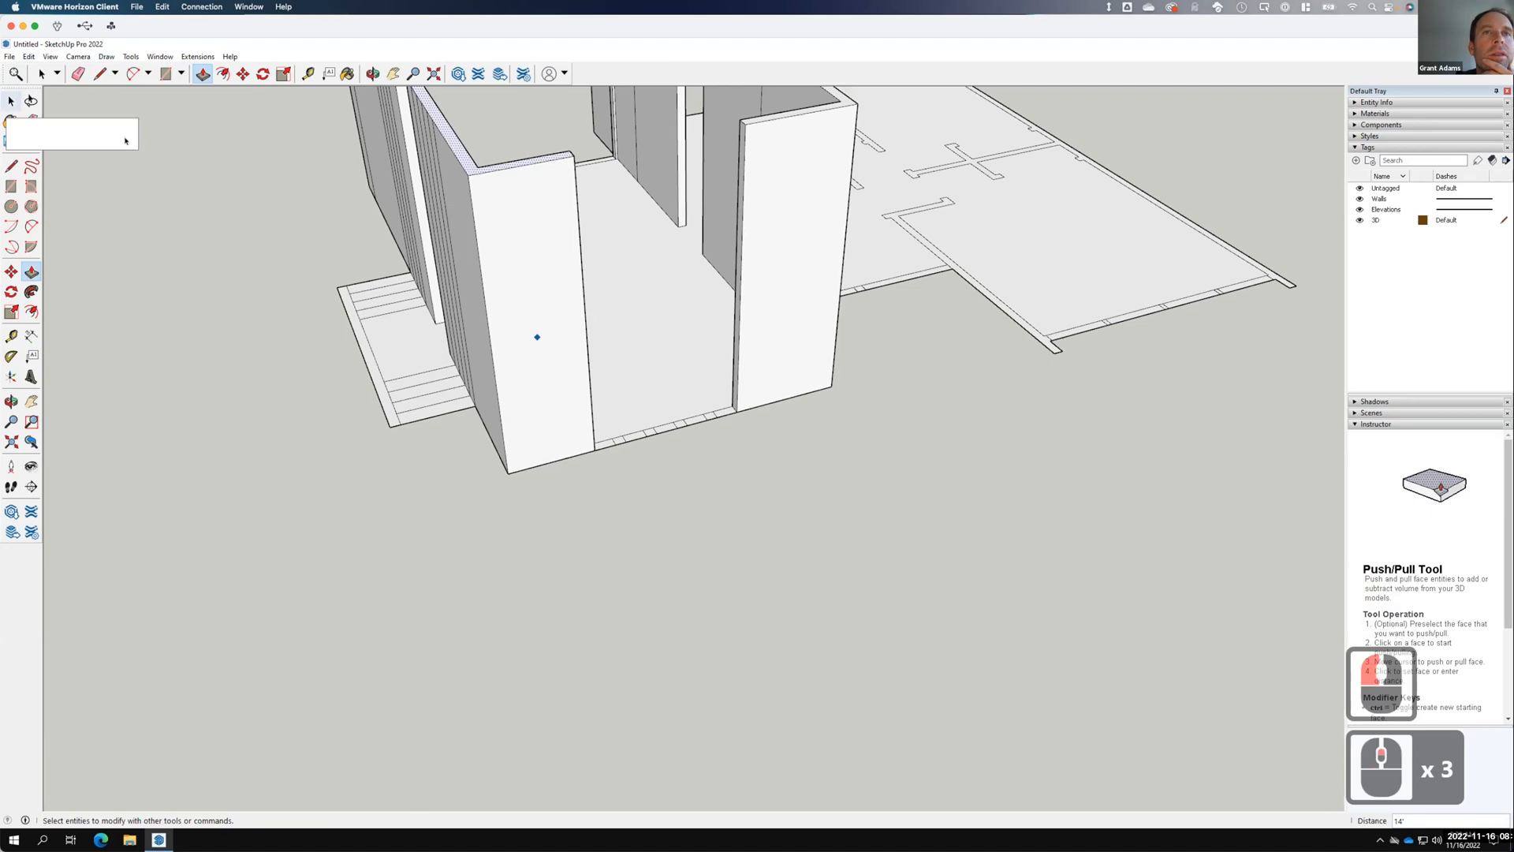
pyautogui.click(553, 355)
pyautogui.scroll(4, 643, 410)
pyautogui.click(609, 465)
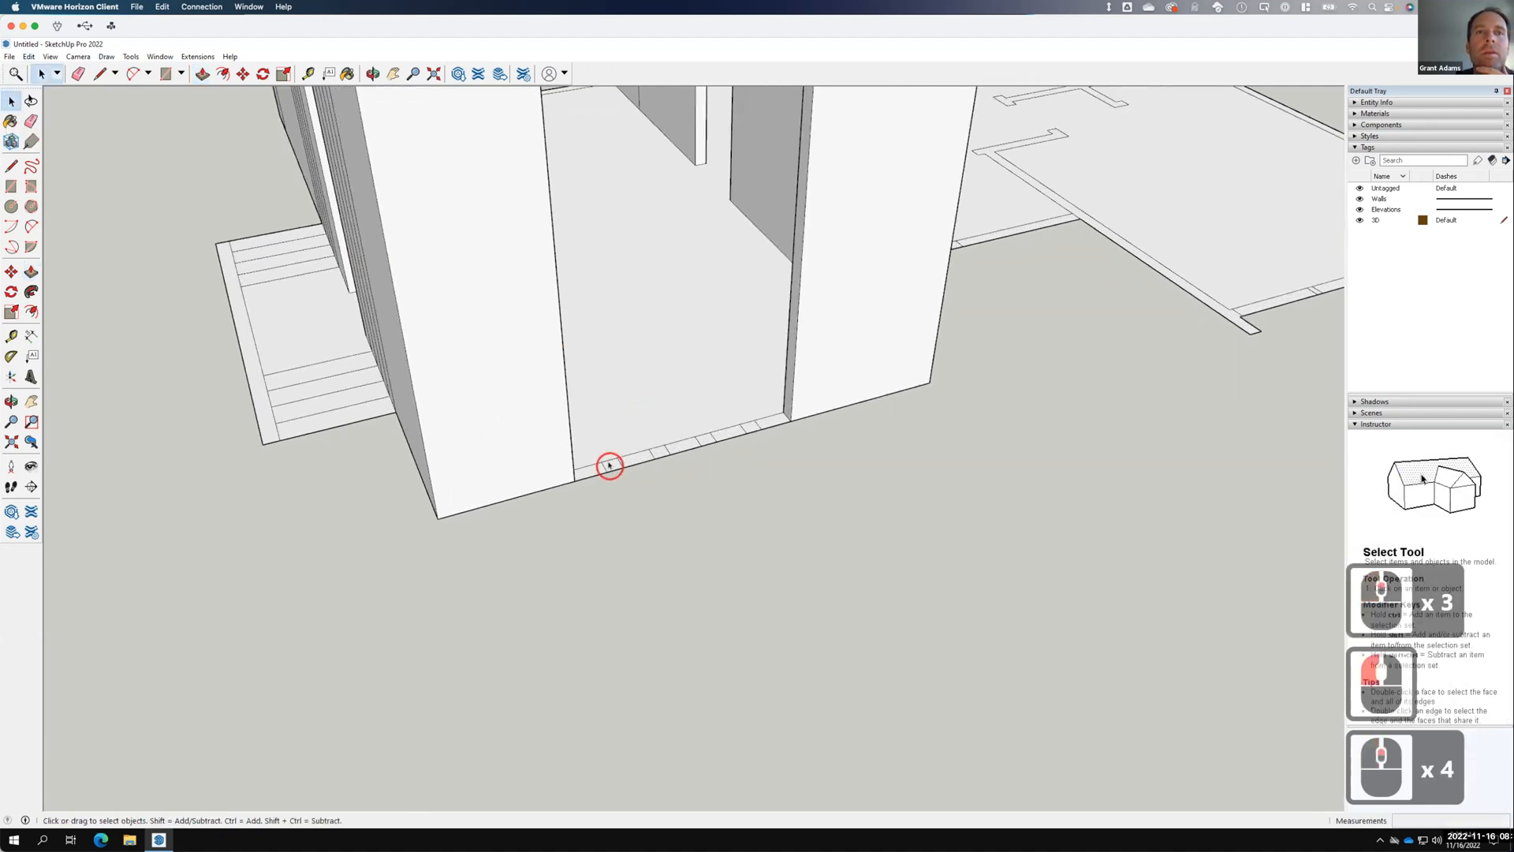
pyautogui.keyDown('shift'); pyautogui.click(660, 449); pyautogui.keyUp('shift')
pyautogui.keyDown('shift'); pyautogui.click(700, 439); pyautogui.keyUp('shift')
pyautogui.keyDown('shift'); pyautogui.click(753, 427); pyautogui.keyUp('shift')
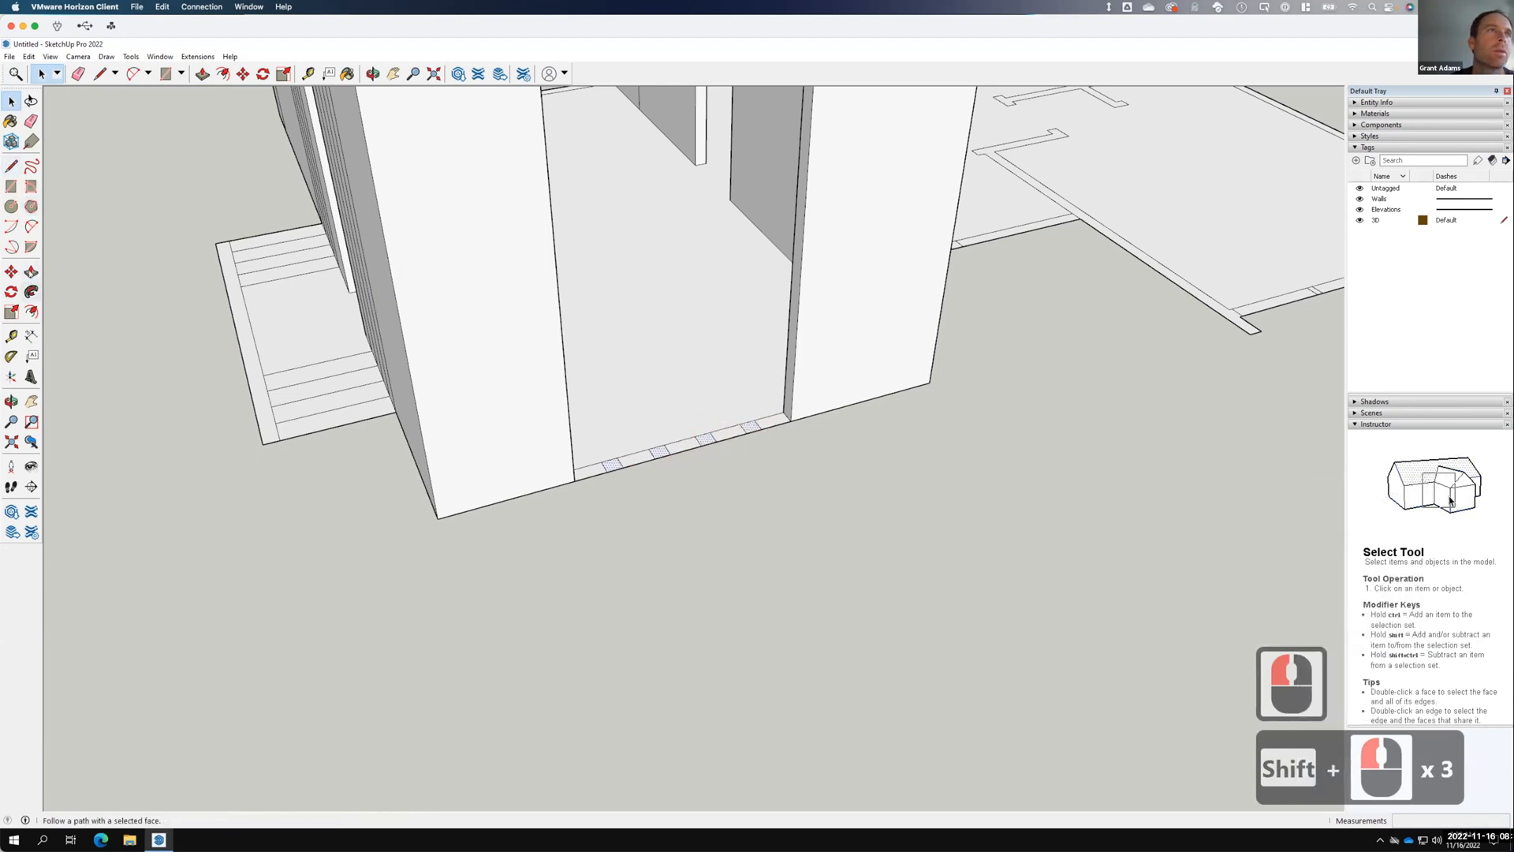
# Push/pull each small strip up into a thin 14' vertical slat post.
pyautogui.click(30, 272)
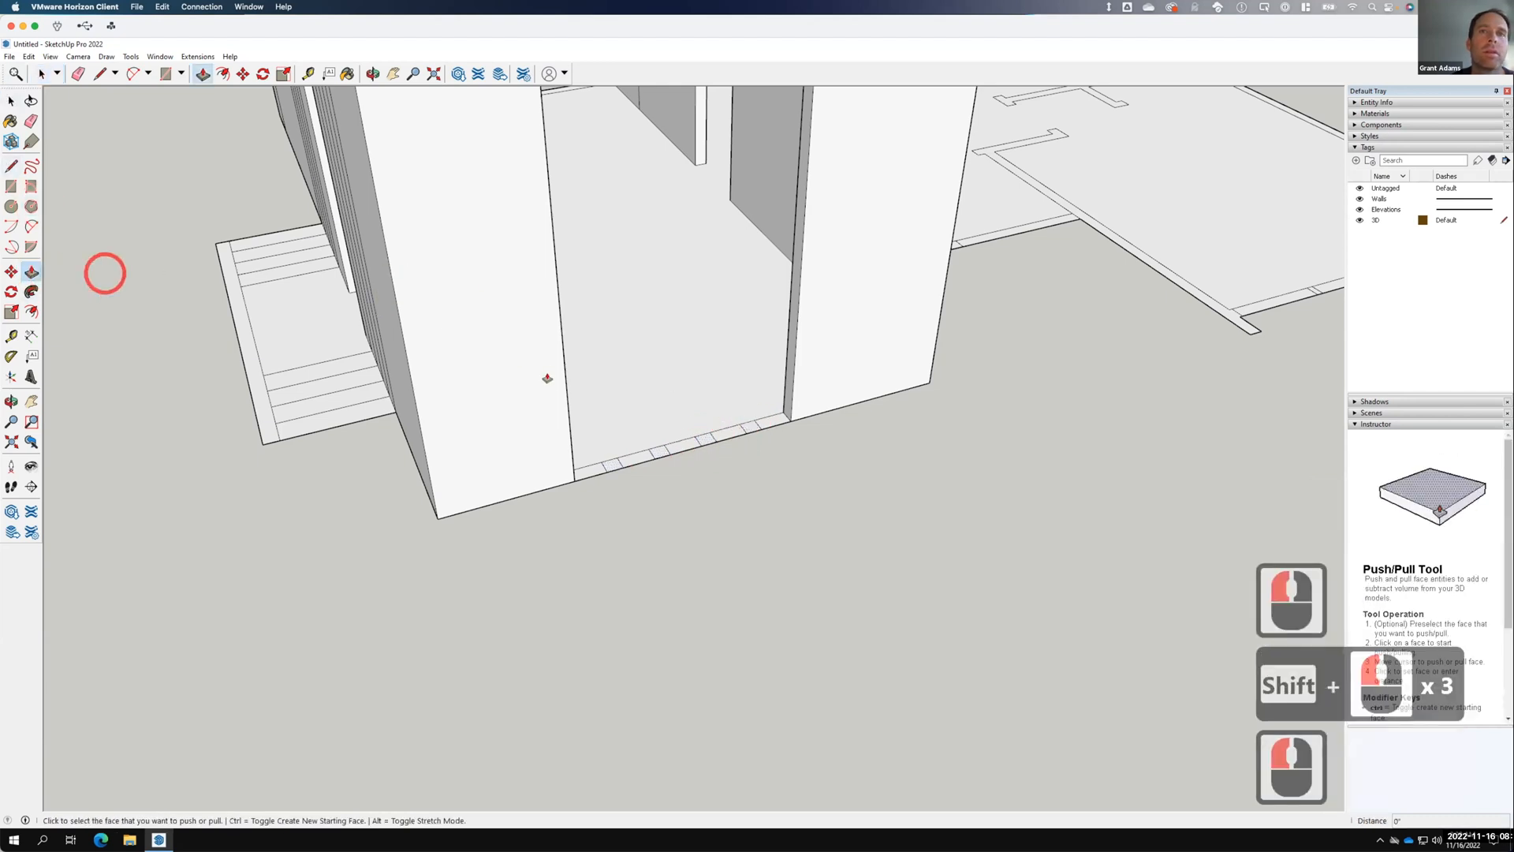
pyautogui.click(747, 424)
pyautogui.scroll(-3, 764, 377)
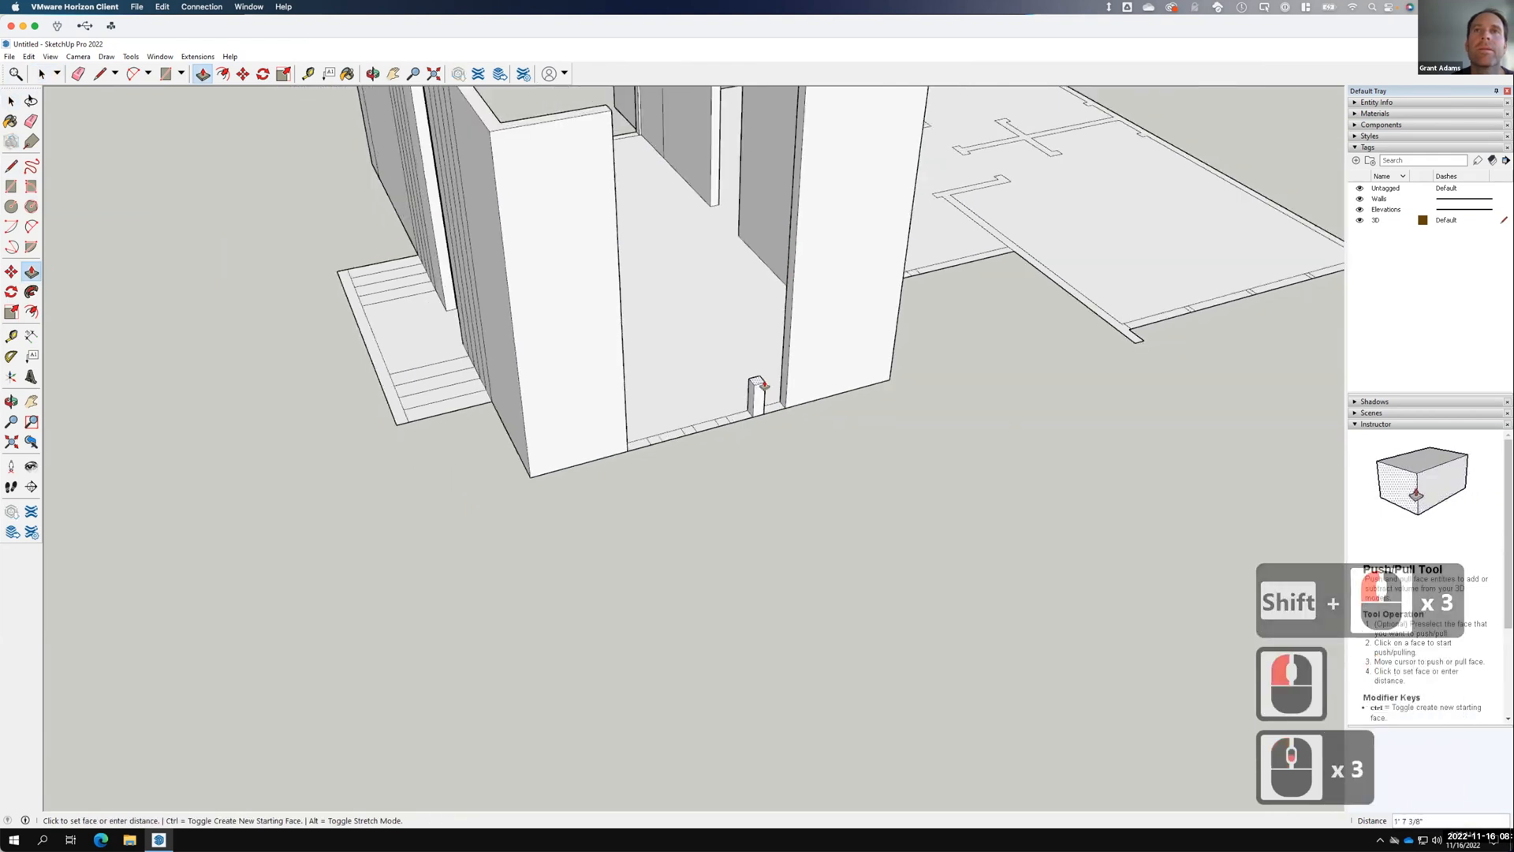
pyautogui.scroll(-3, 764, 360)
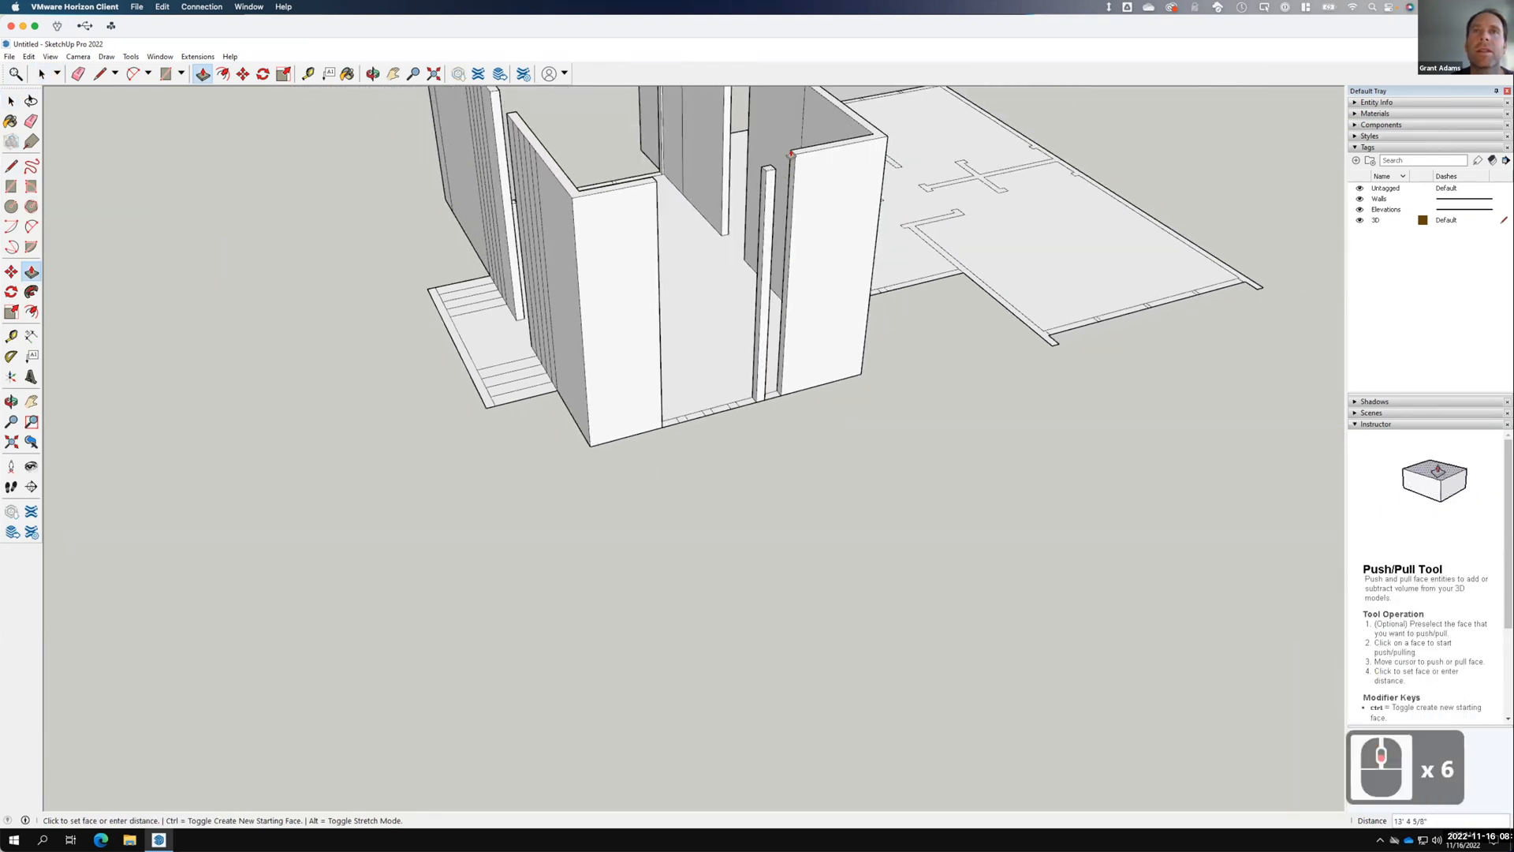
pyautogui.click(792, 152)
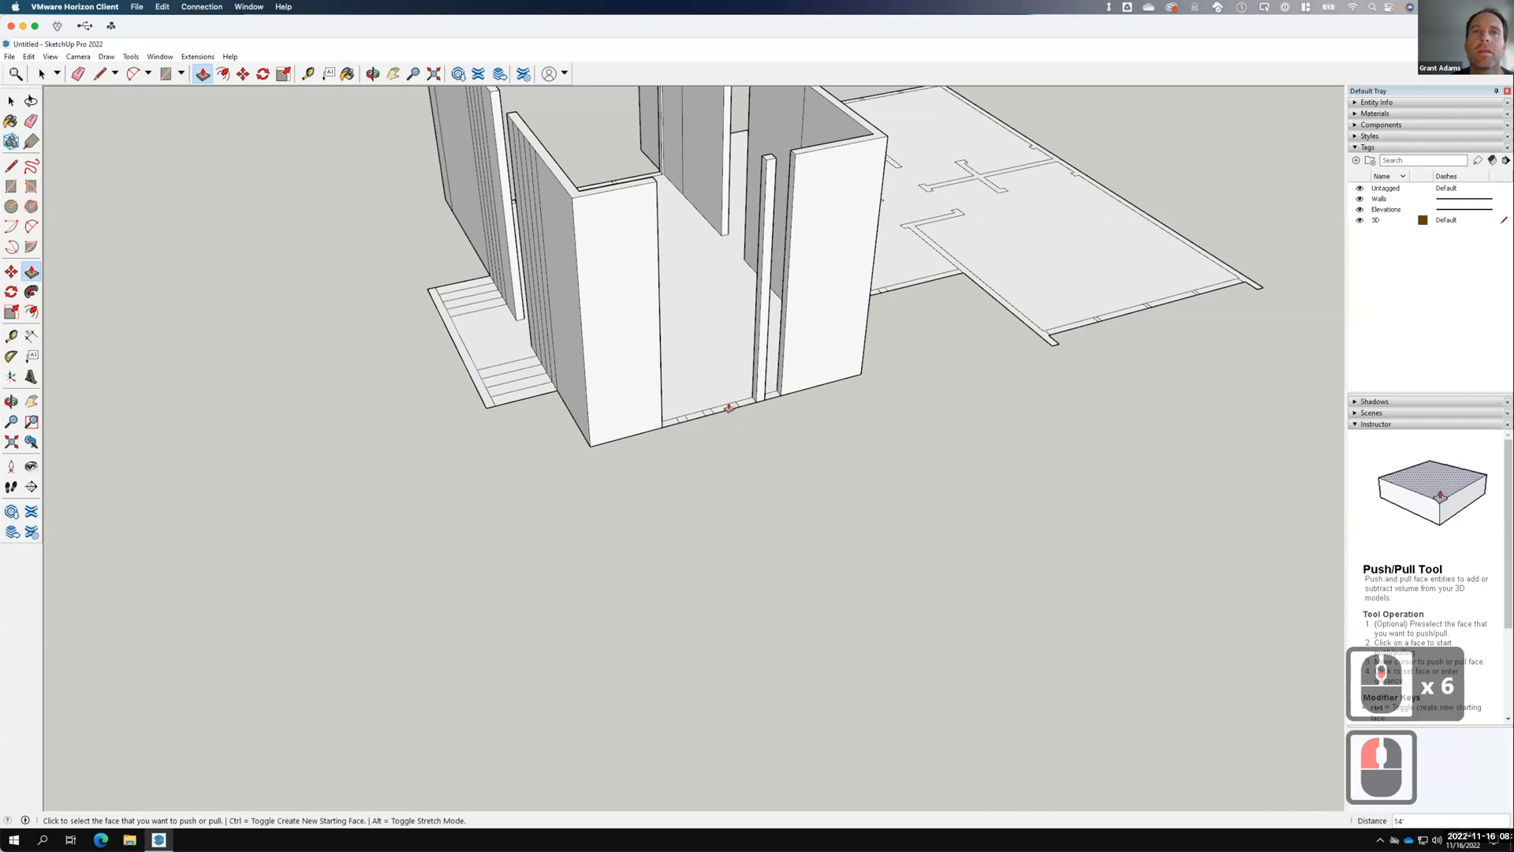
pyautogui.click(732, 407)
pyautogui.click(765, 162)
pyautogui.click(731, 223)
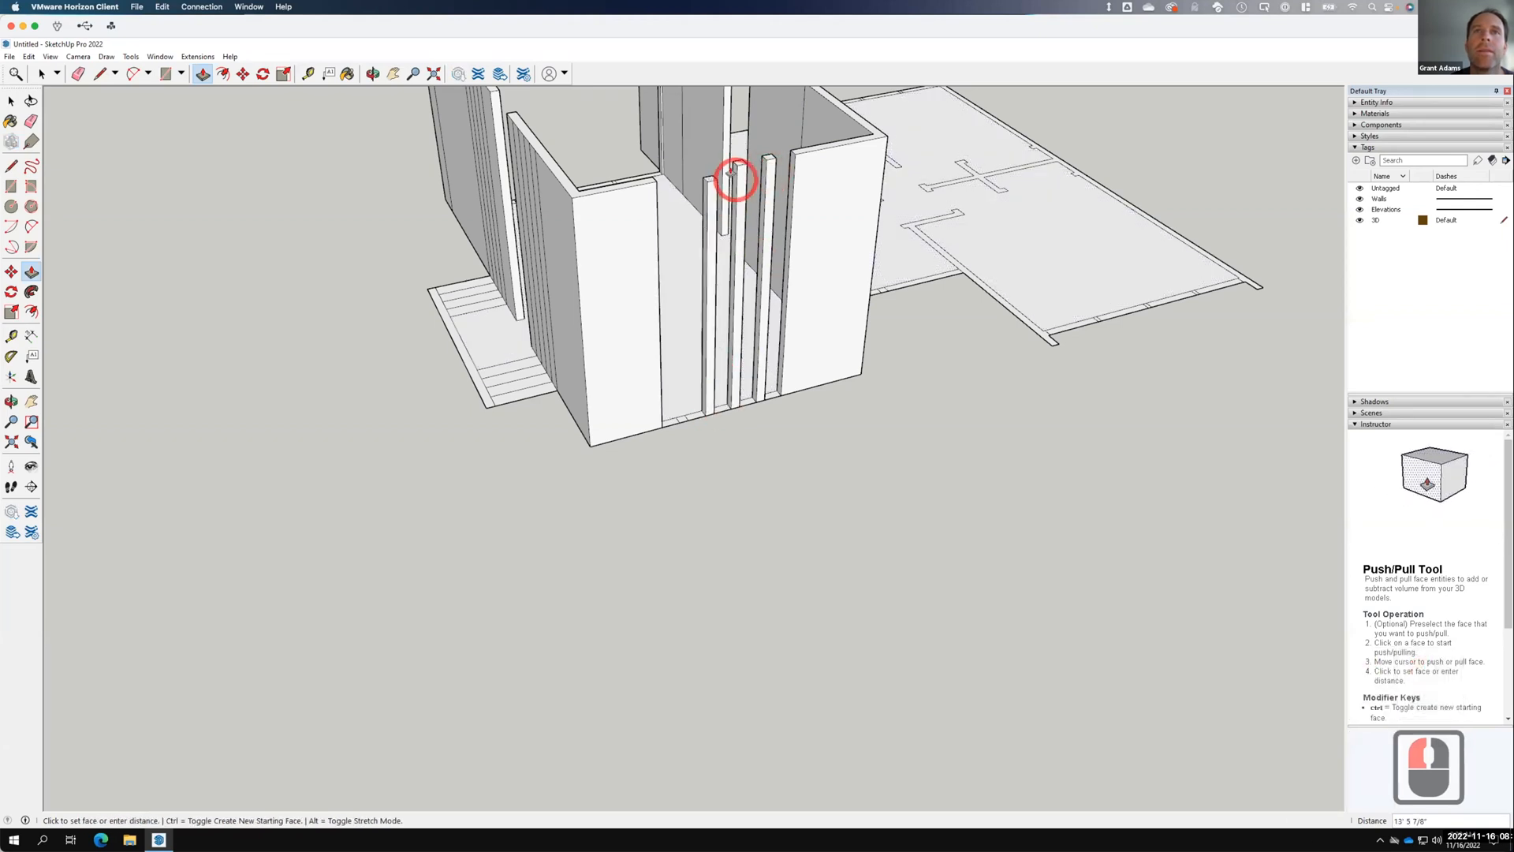
pyautogui.click(677, 421)
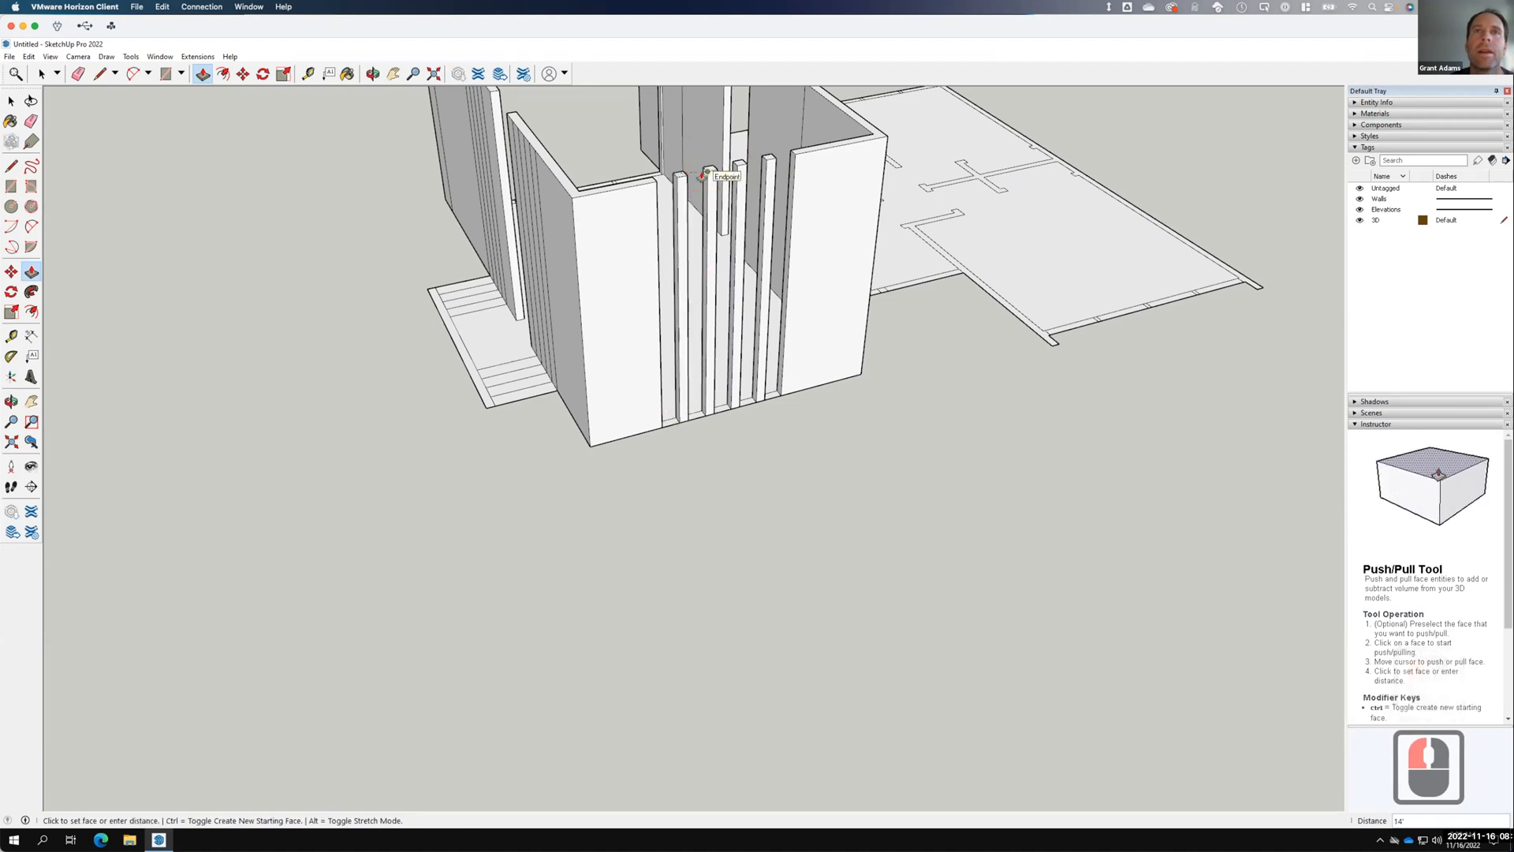
pyautogui.click(804, 461)
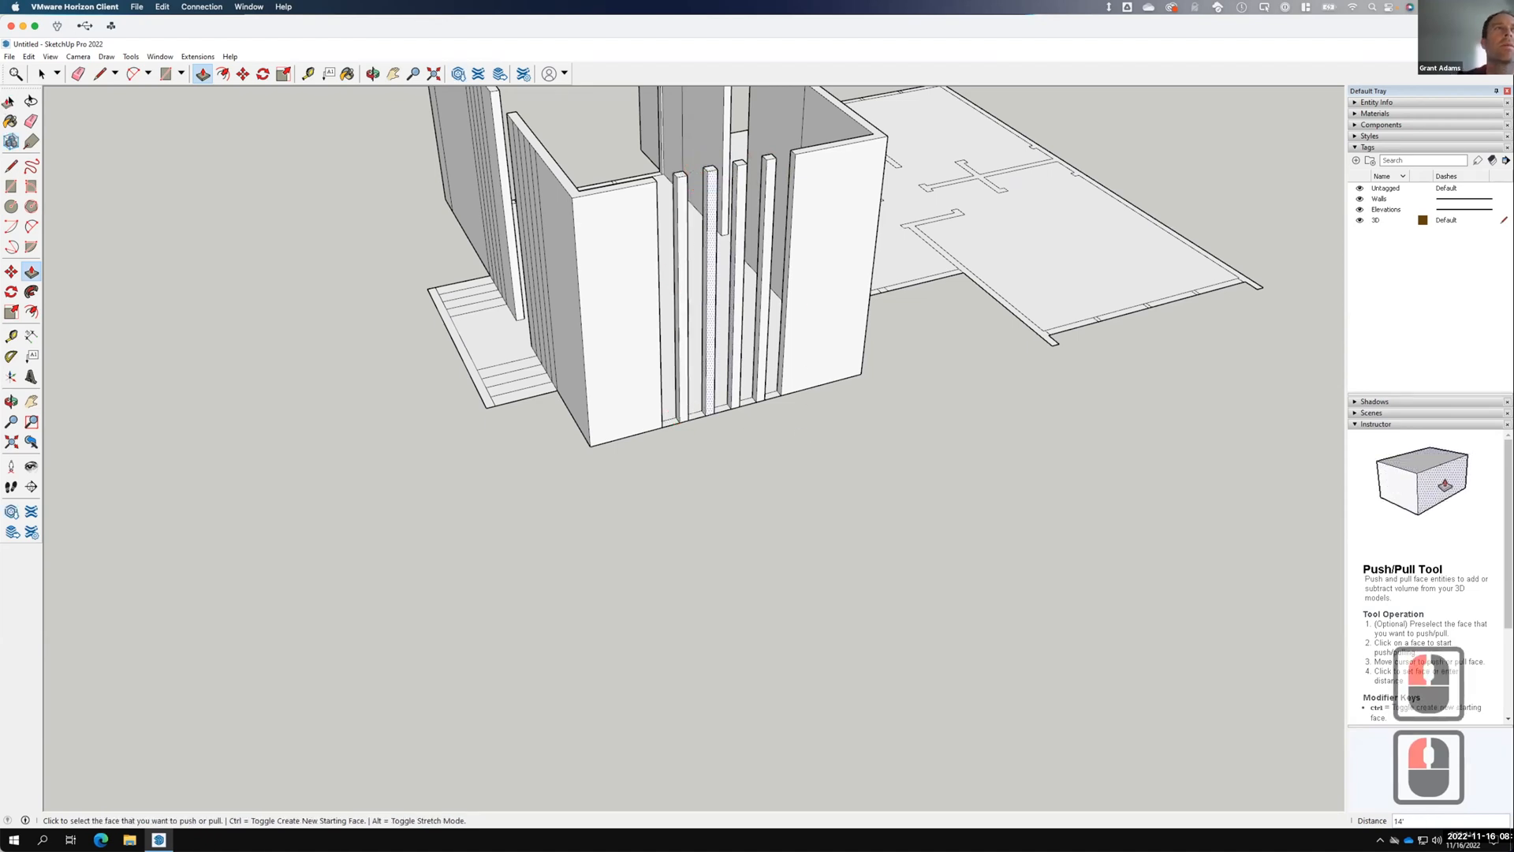
pyautogui.scroll(-4, 19, 115)
pyautogui.click(16, 111)
pyautogui.scroll(-2, 541, 352)
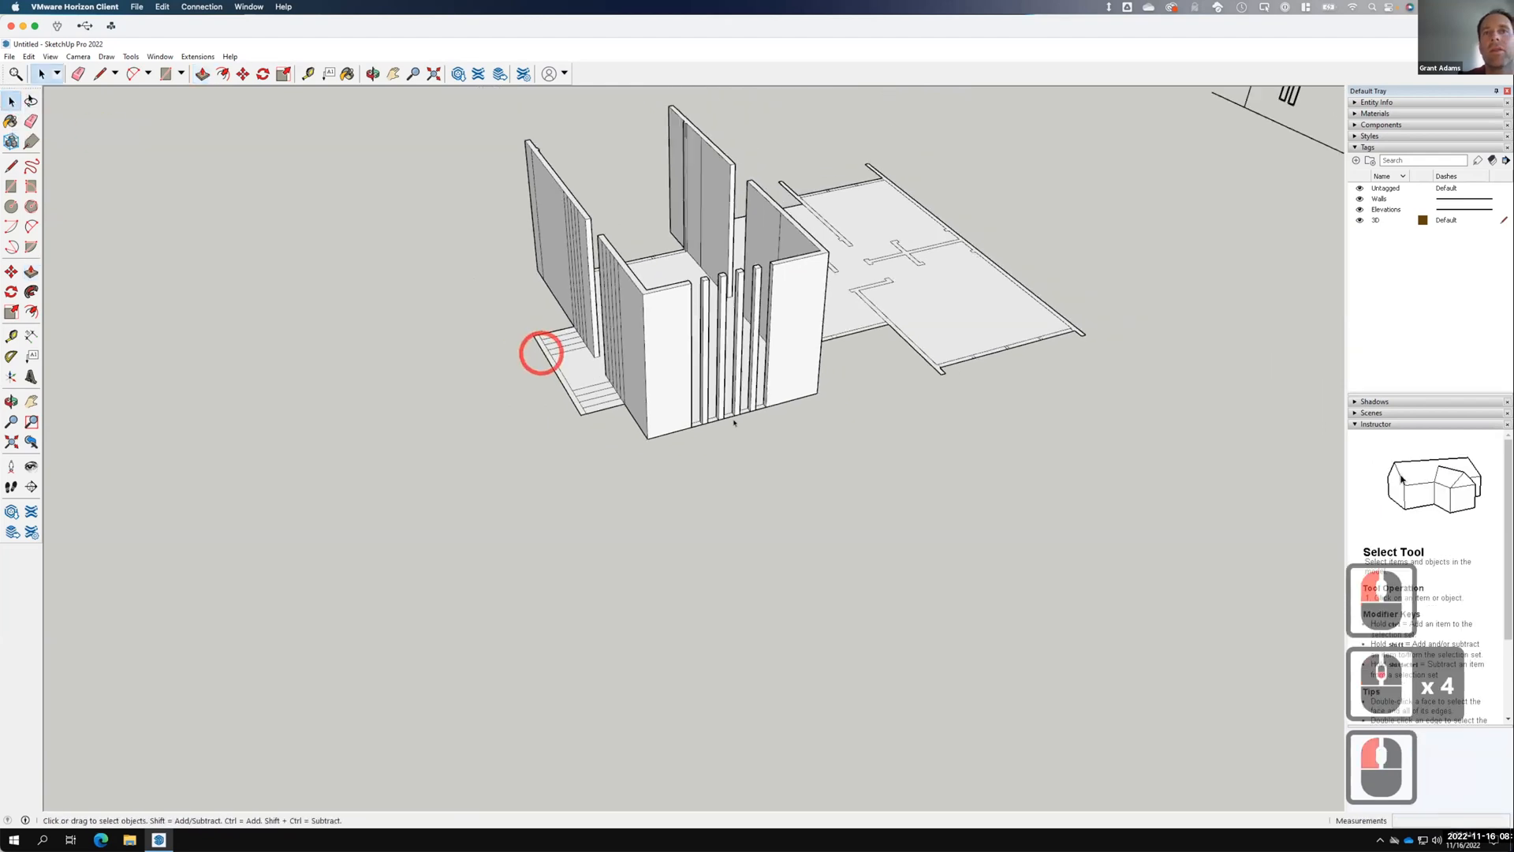
# Erase the first two stray vertical edges on the front wall block.
pyautogui.moveTo(554, 444); pyautogui.dragTo(962, 404, button='middle')
pyautogui.moveTo(880, 430); pyautogui.dragTo(642, 431, button='middle')
pyautogui.scroll(5, 635, 422)
pyautogui.scroll(3, 631, 417)
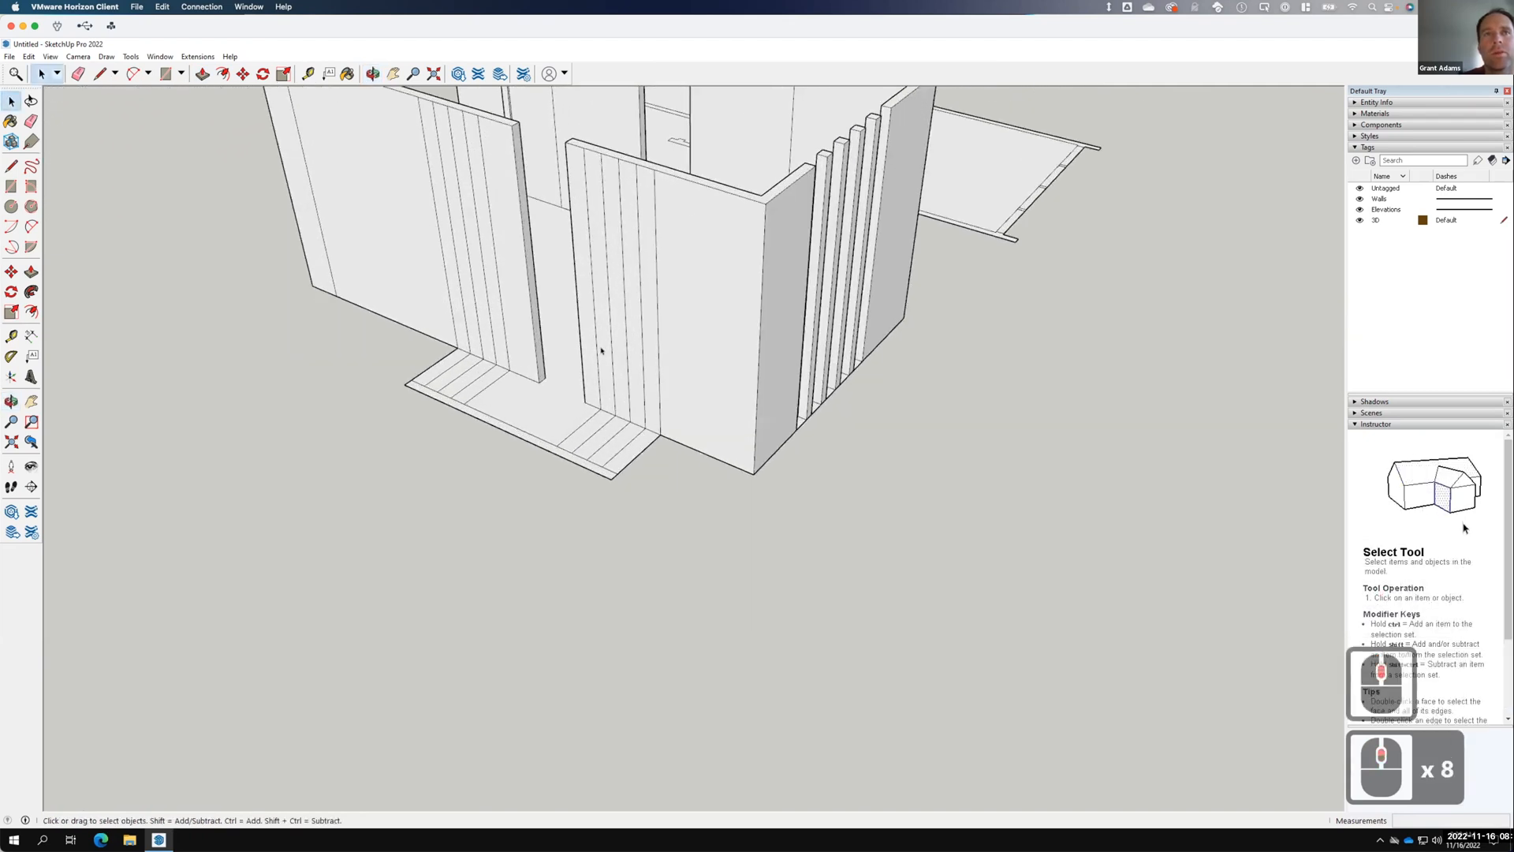
pyautogui.click(599, 390)
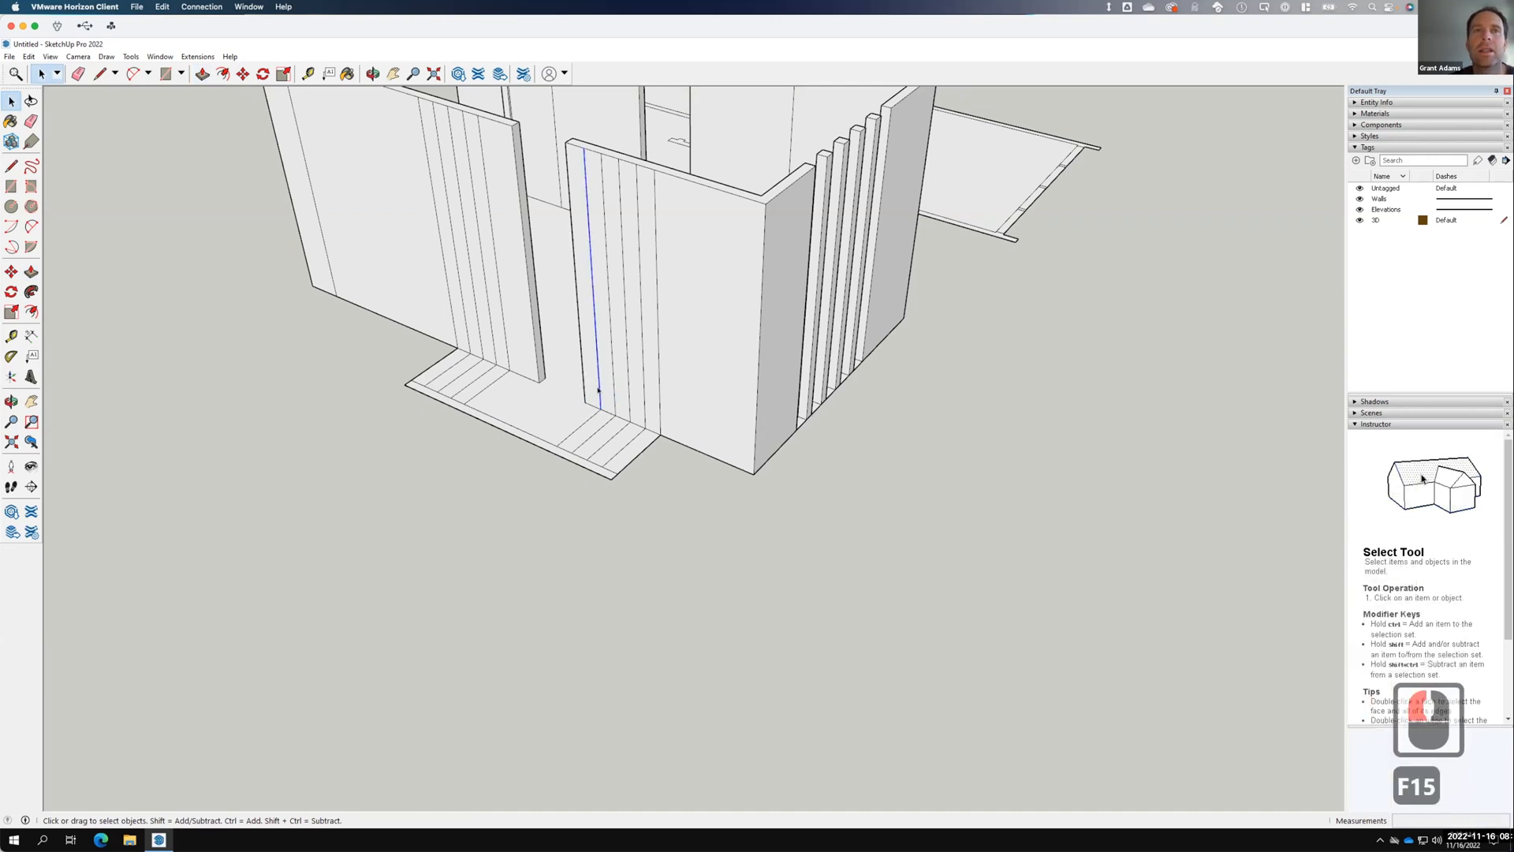
pyautogui.rightClick(598, 392)
pyautogui.click(625, 412)
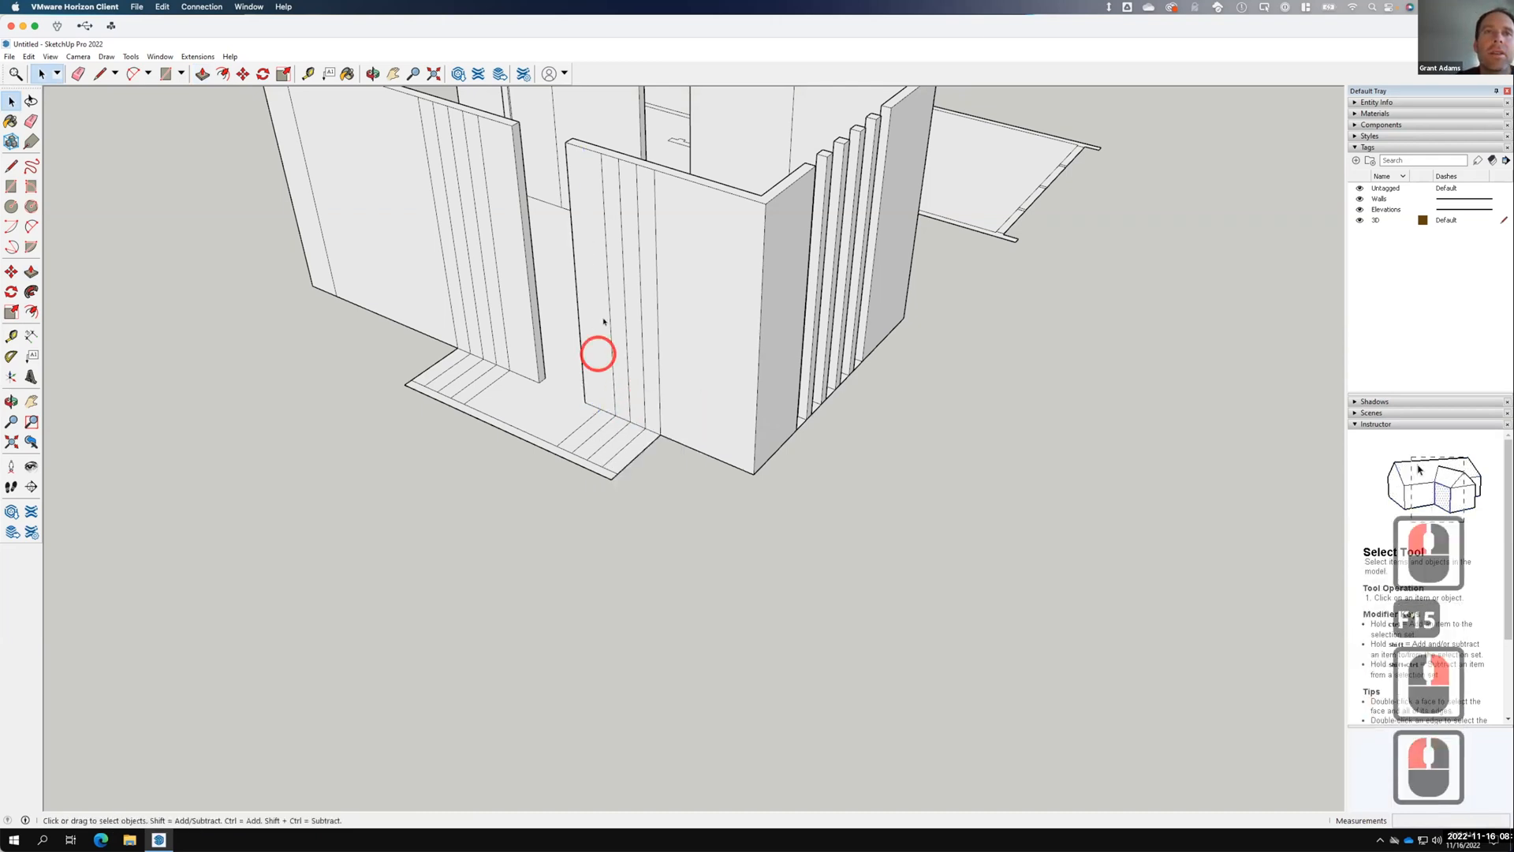
pyautogui.click(609, 324)
pyautogui.rightClick(609, 324)
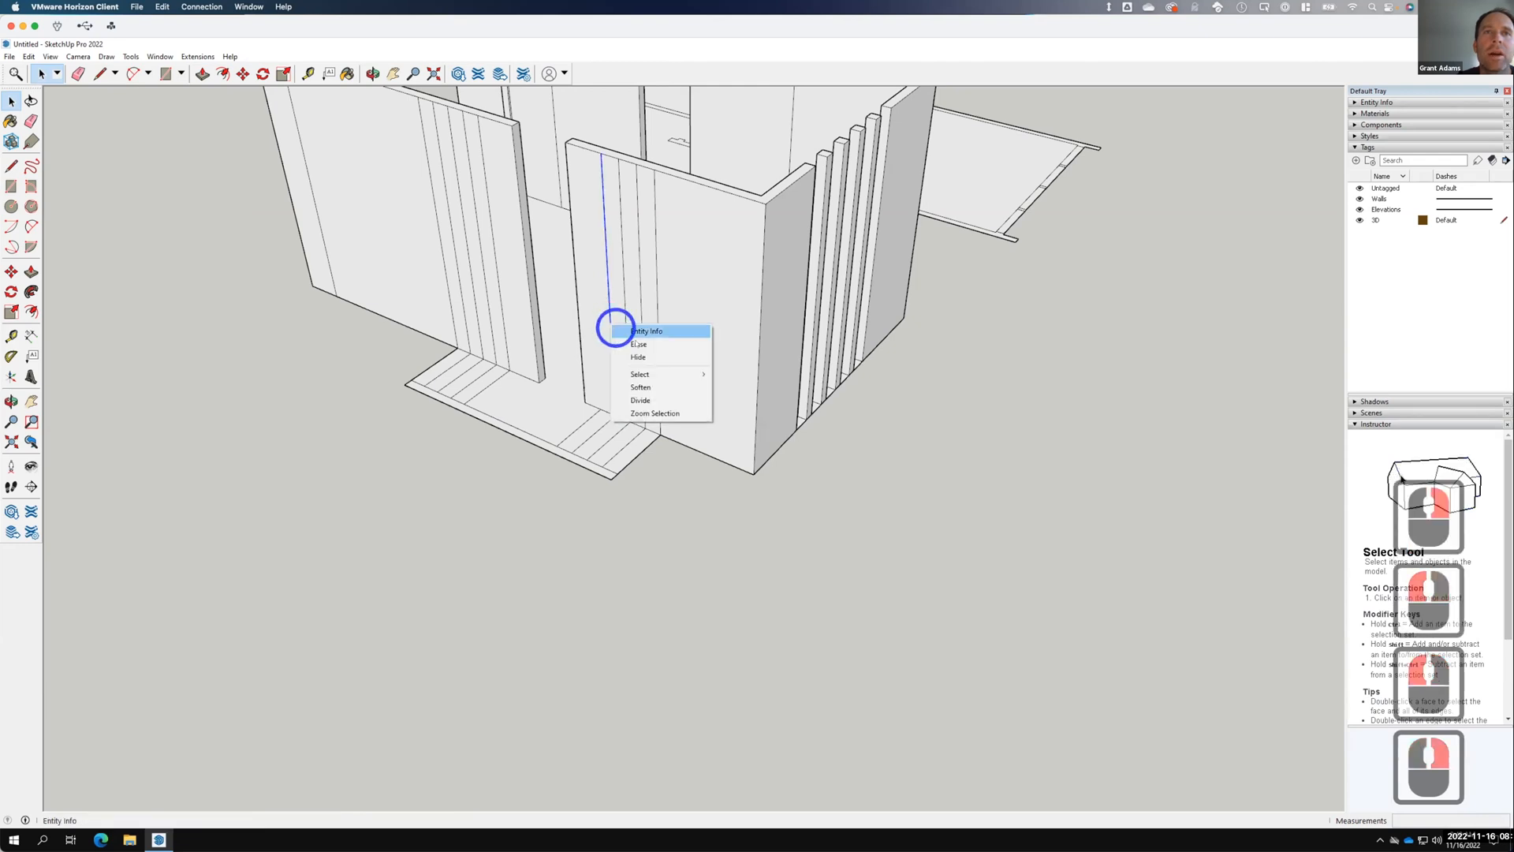
pyautogui.click(635, 340)
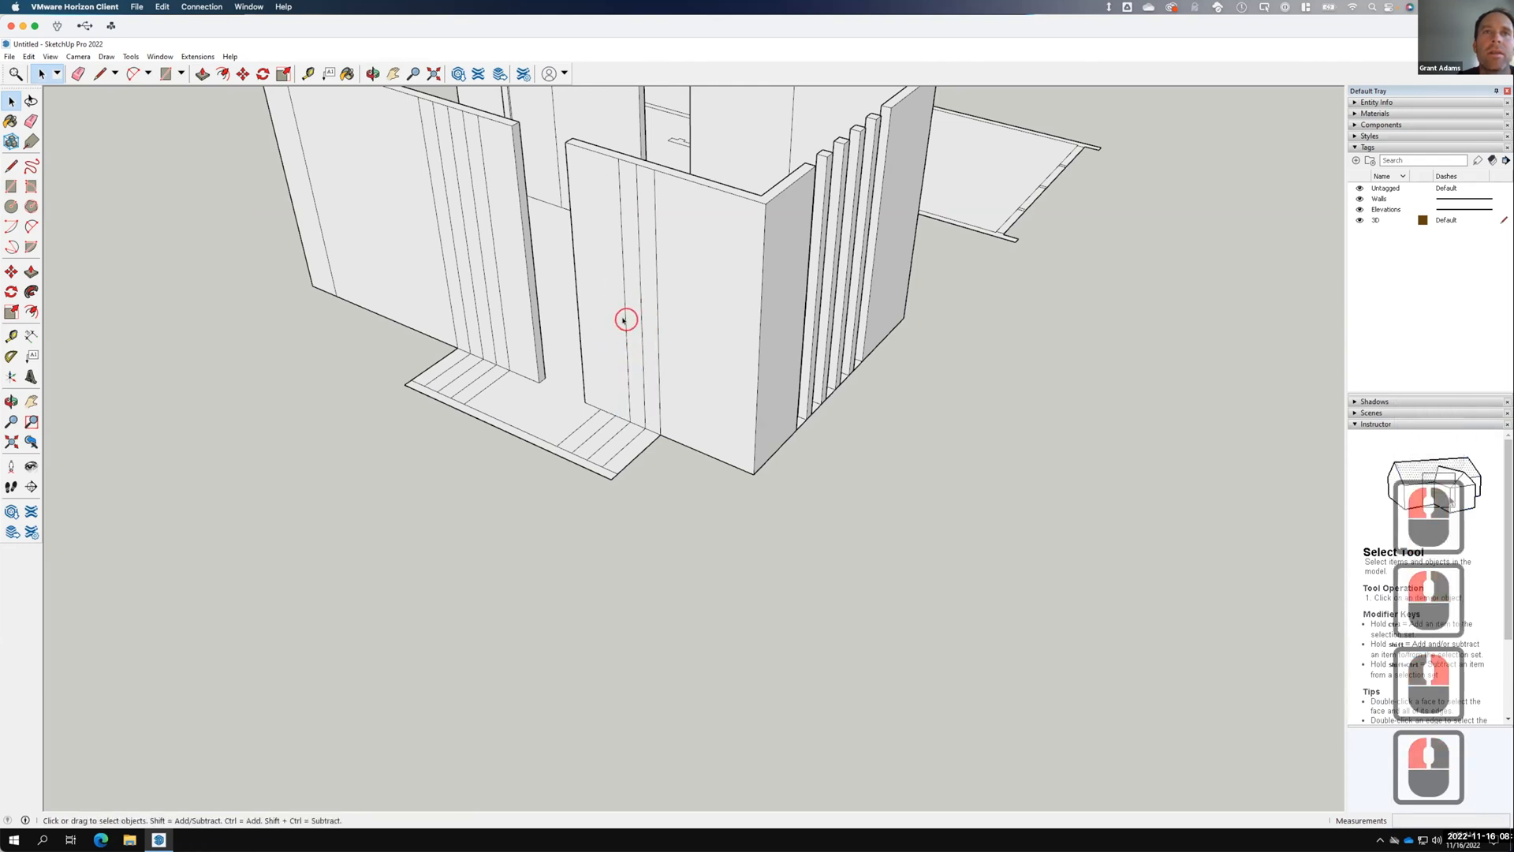
# Erase three more stray vertical edges and orbit to view the slatted wall.
pyautogui.click(624, 319)
pyautogui.rightClick(625, 320)
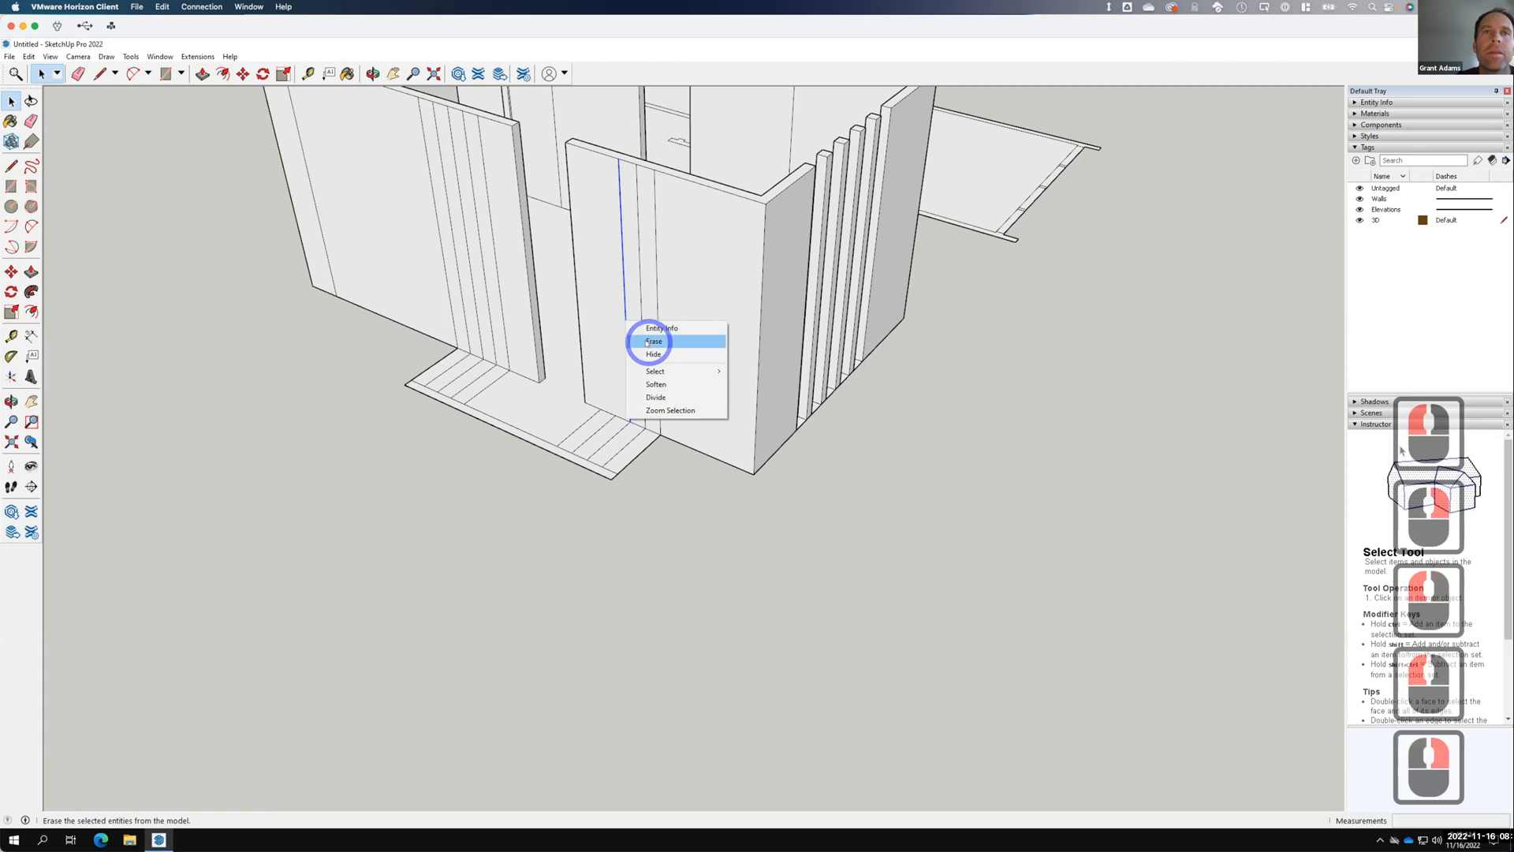
pyautogui.click(651, 341)
pyautogui.click(640, 335)
pyautogui.rightClick(640, 335)
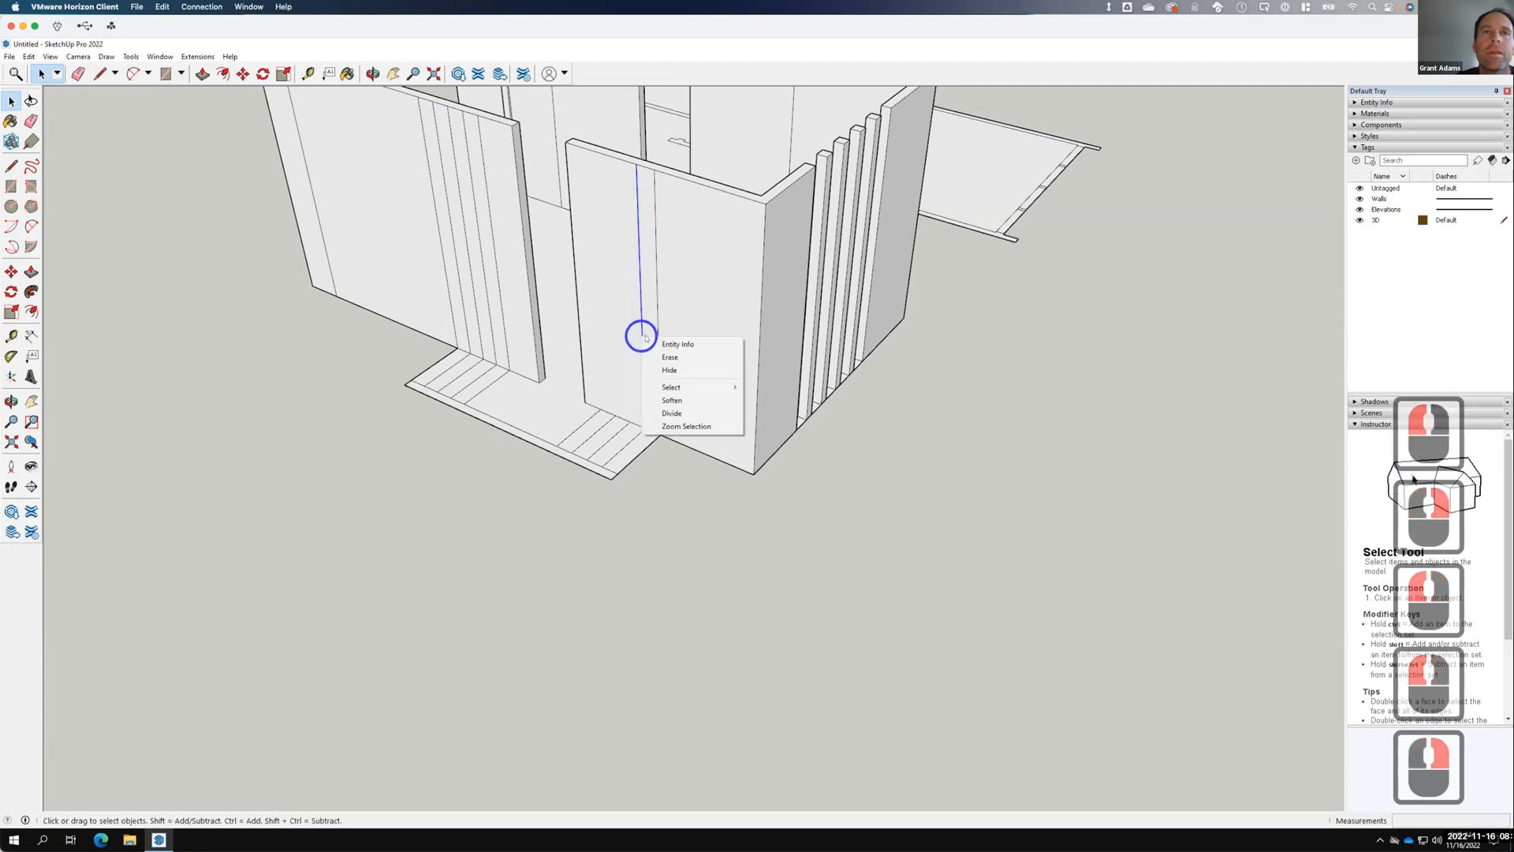
pyautogui.click(665, 349)
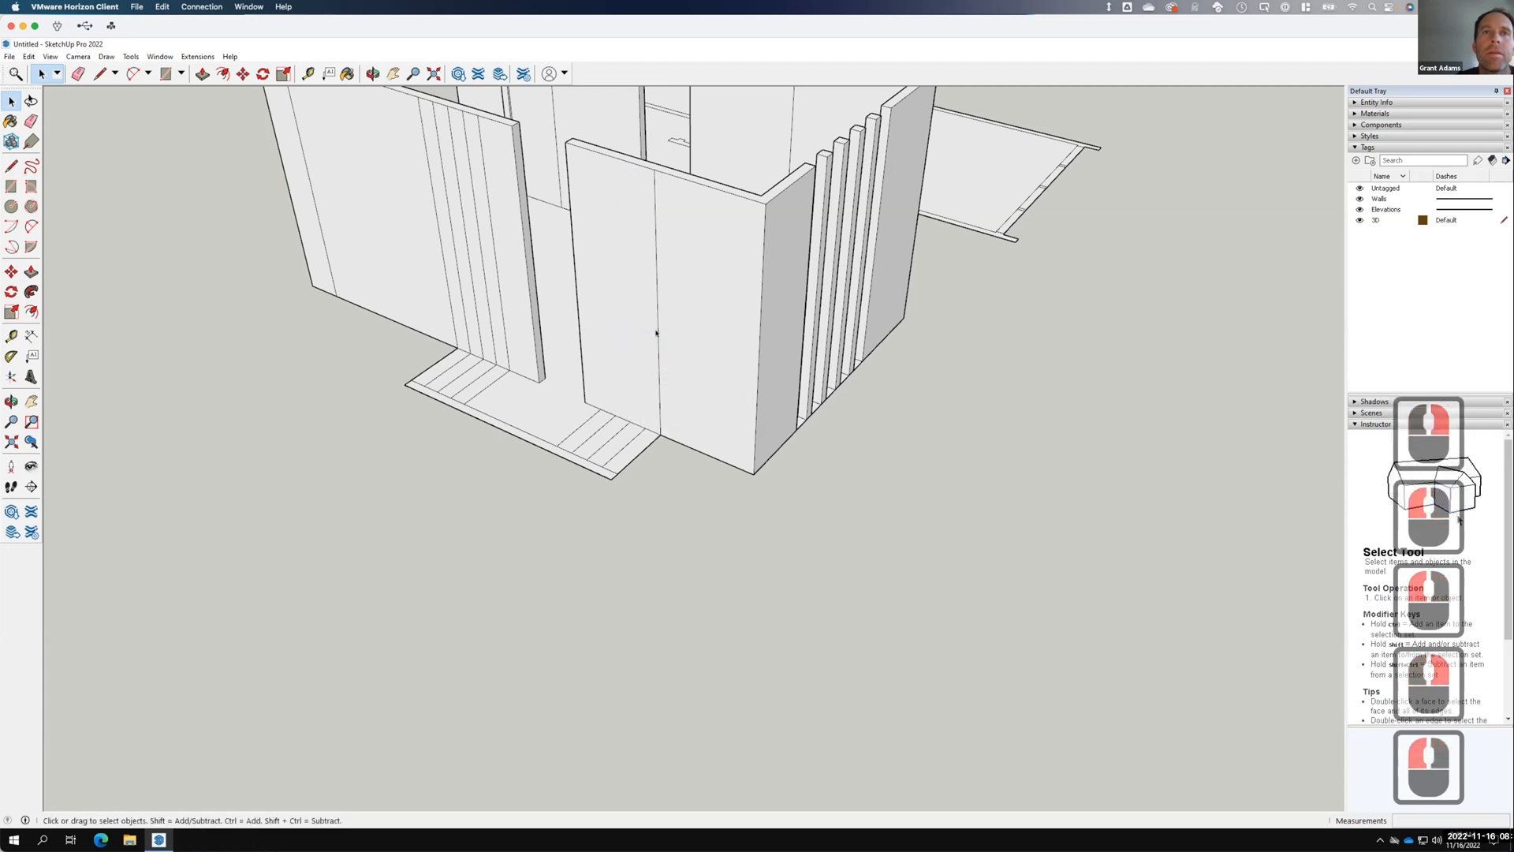
pyautogui.click(656, 333)
pyautogui.rightClick(657, 334)
pyautogui.click(685, 355)
pyautogui.scroll(-3, 580, 515)
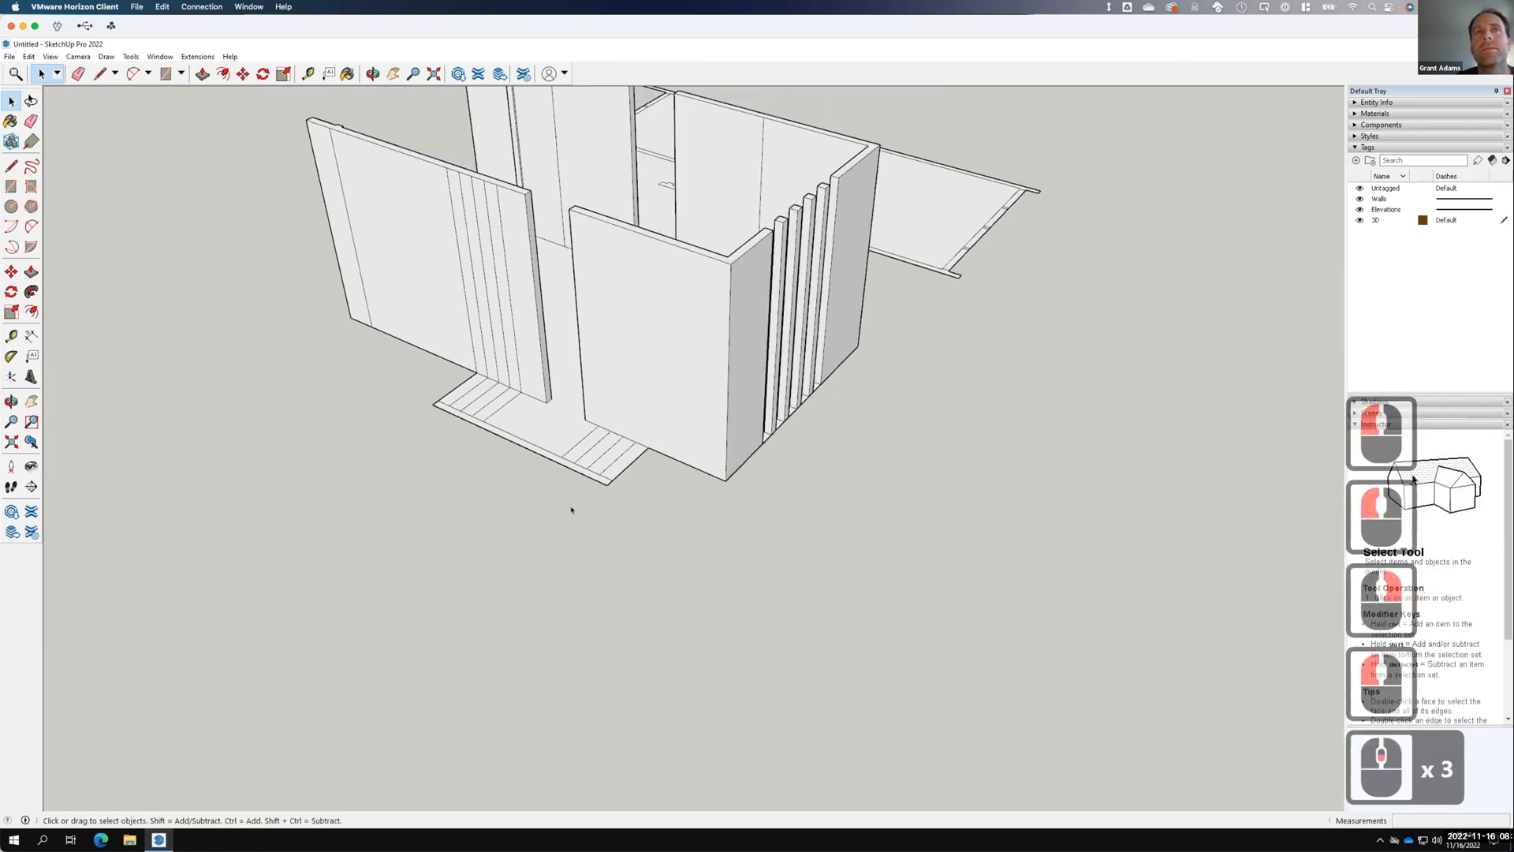
pyautogui.scroll(-2, 580, 473)
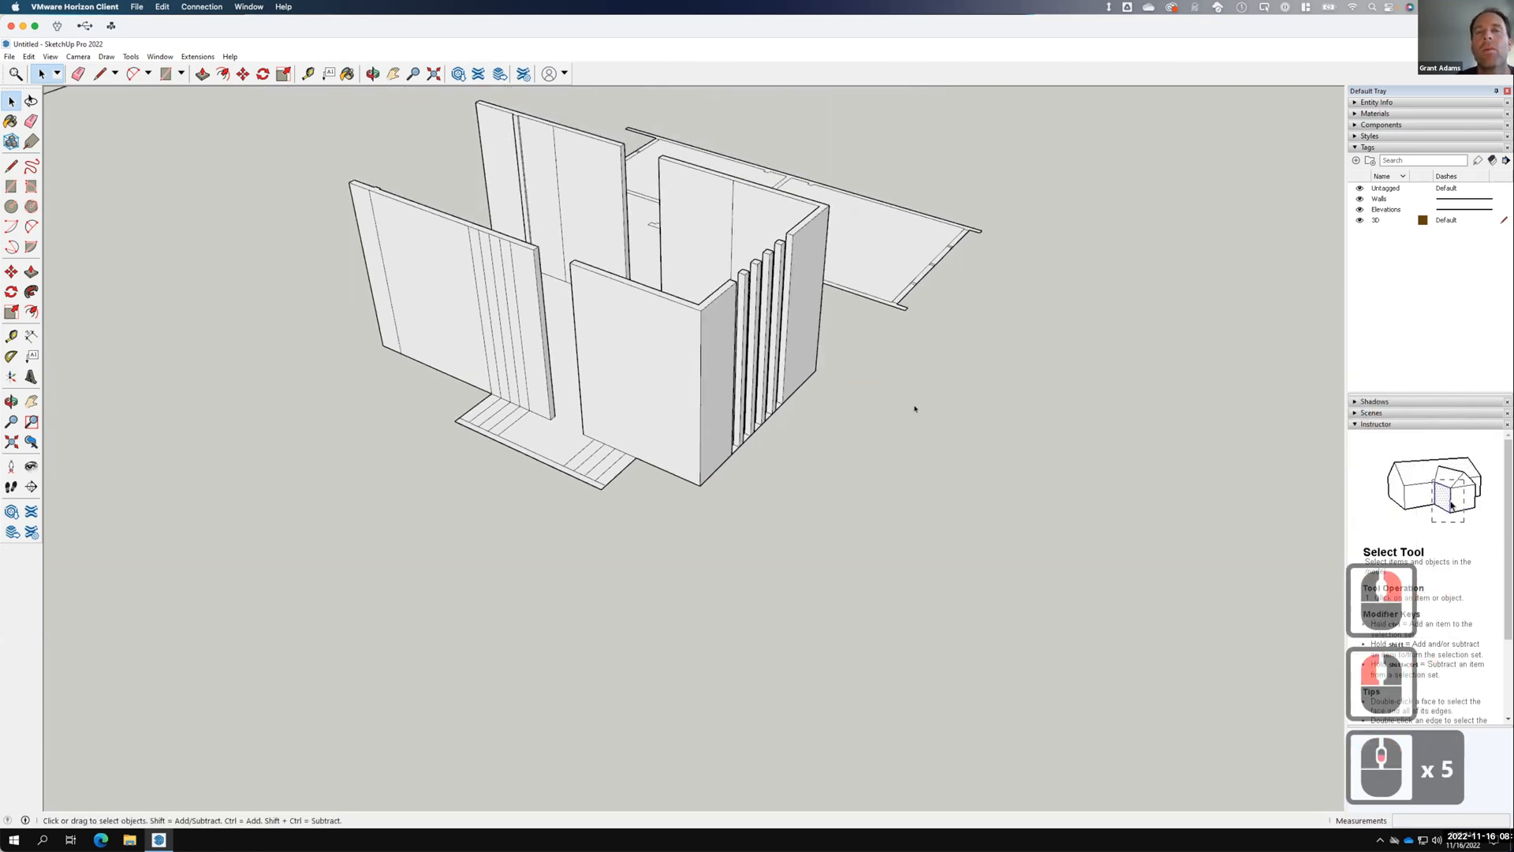
pyautogui.moveTo(912, 409); pyautogui.dragTo(588, 422, button='middle')
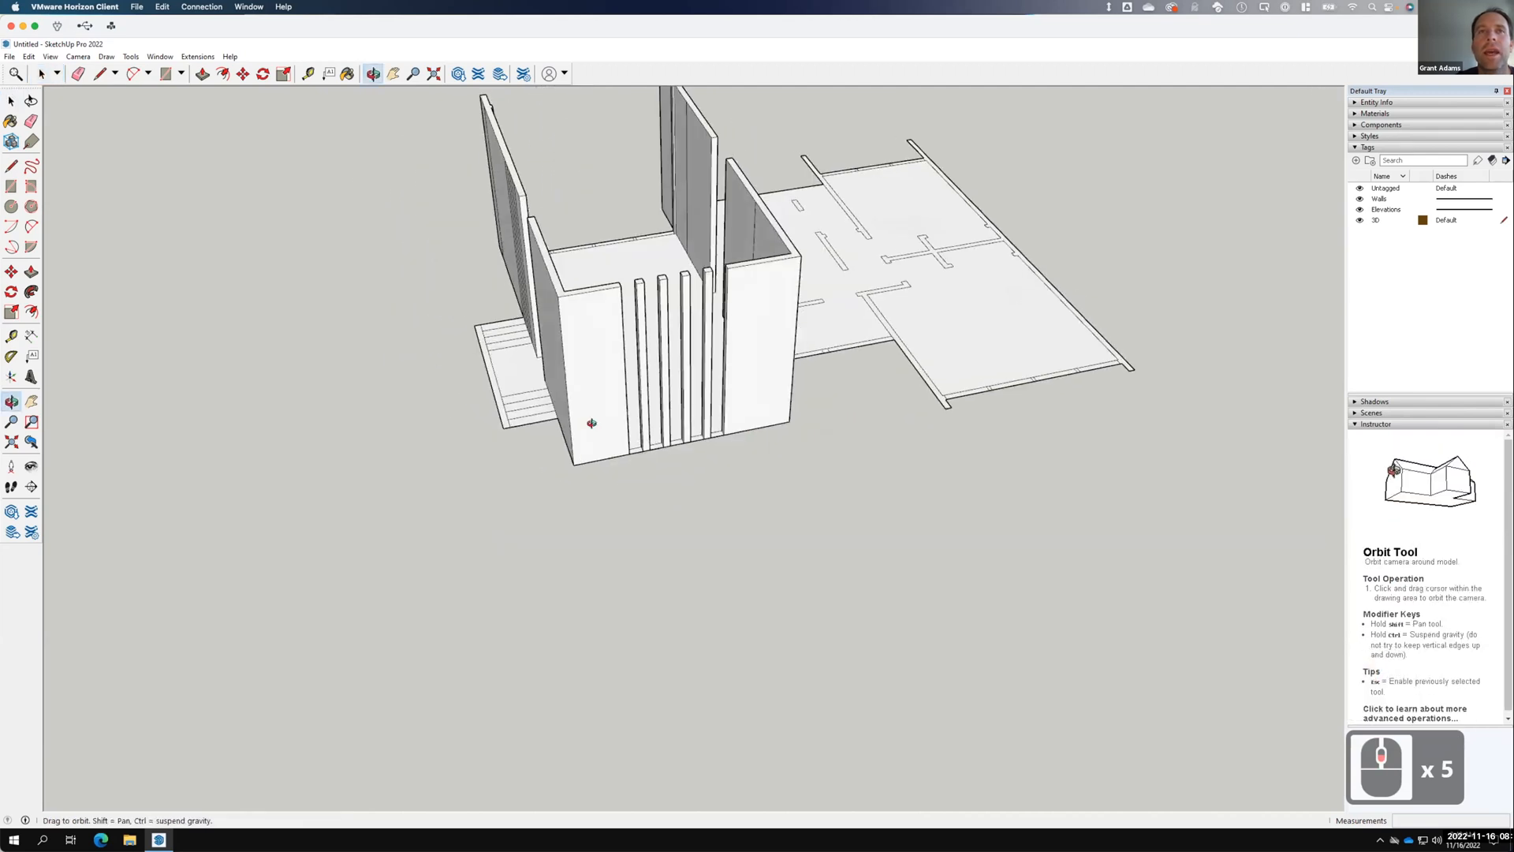
# Draw a reference line from the elevation window's bottom to the slatted wall.
pyautogui.scroll(5, 753, 262)
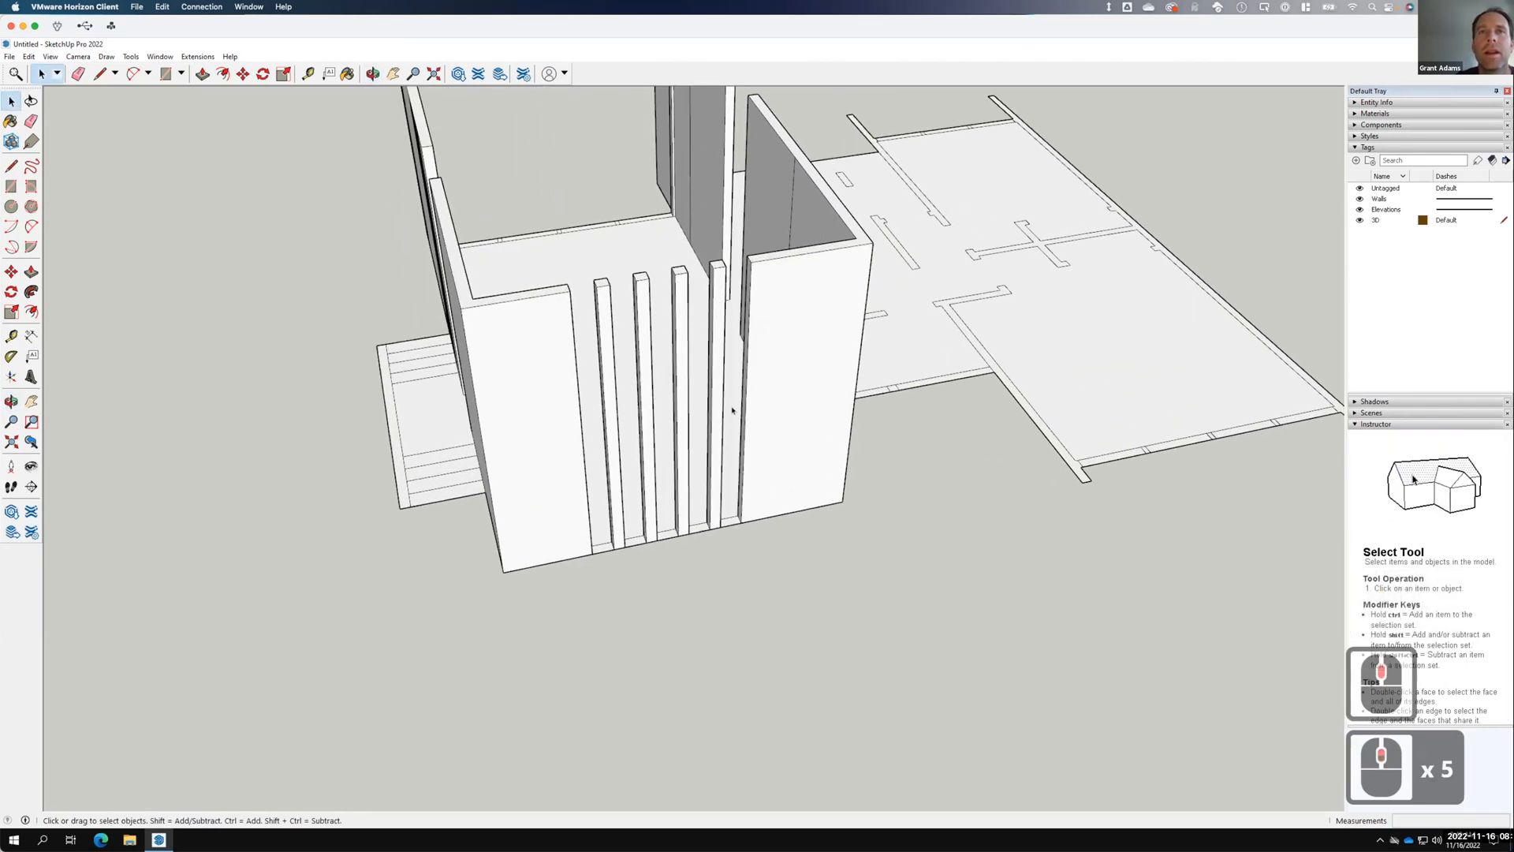
pyautogui.scroll(-20, 676, 369)
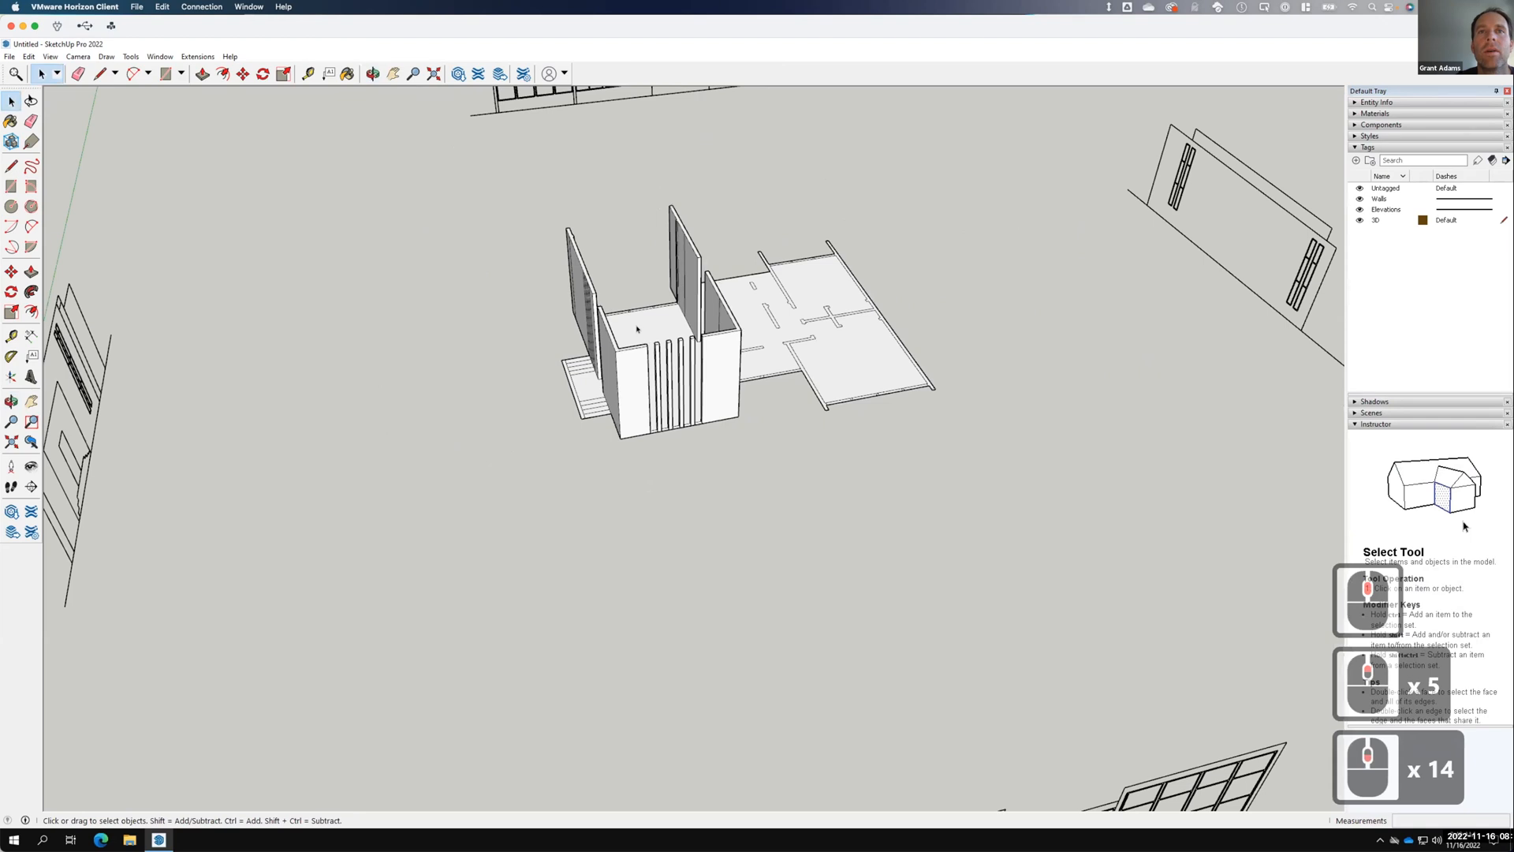
pyautogui.scroll(7, 789, 629)
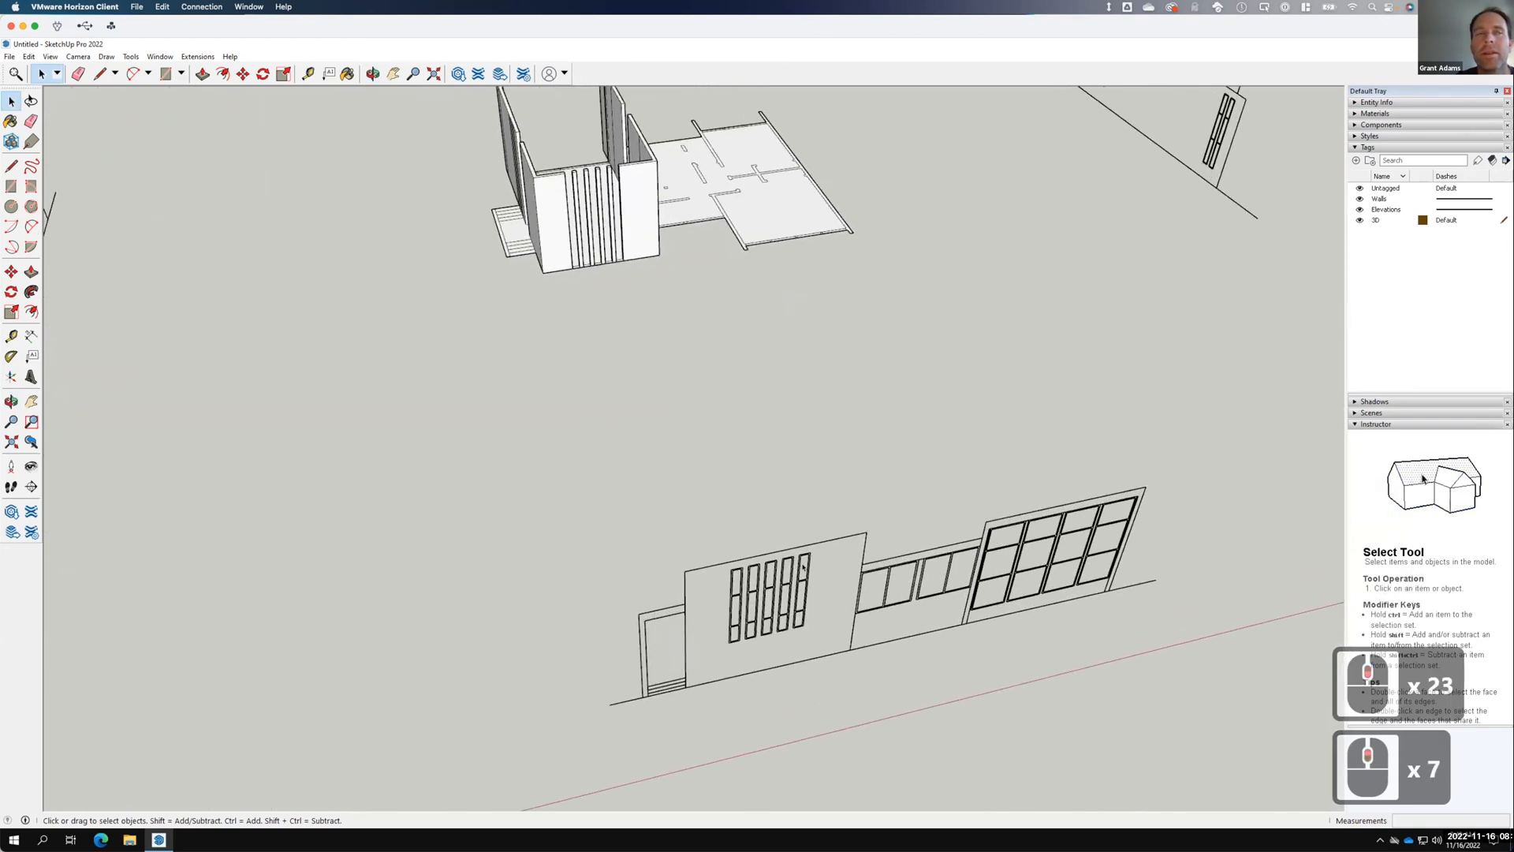
pyautogui.click(11, 165)
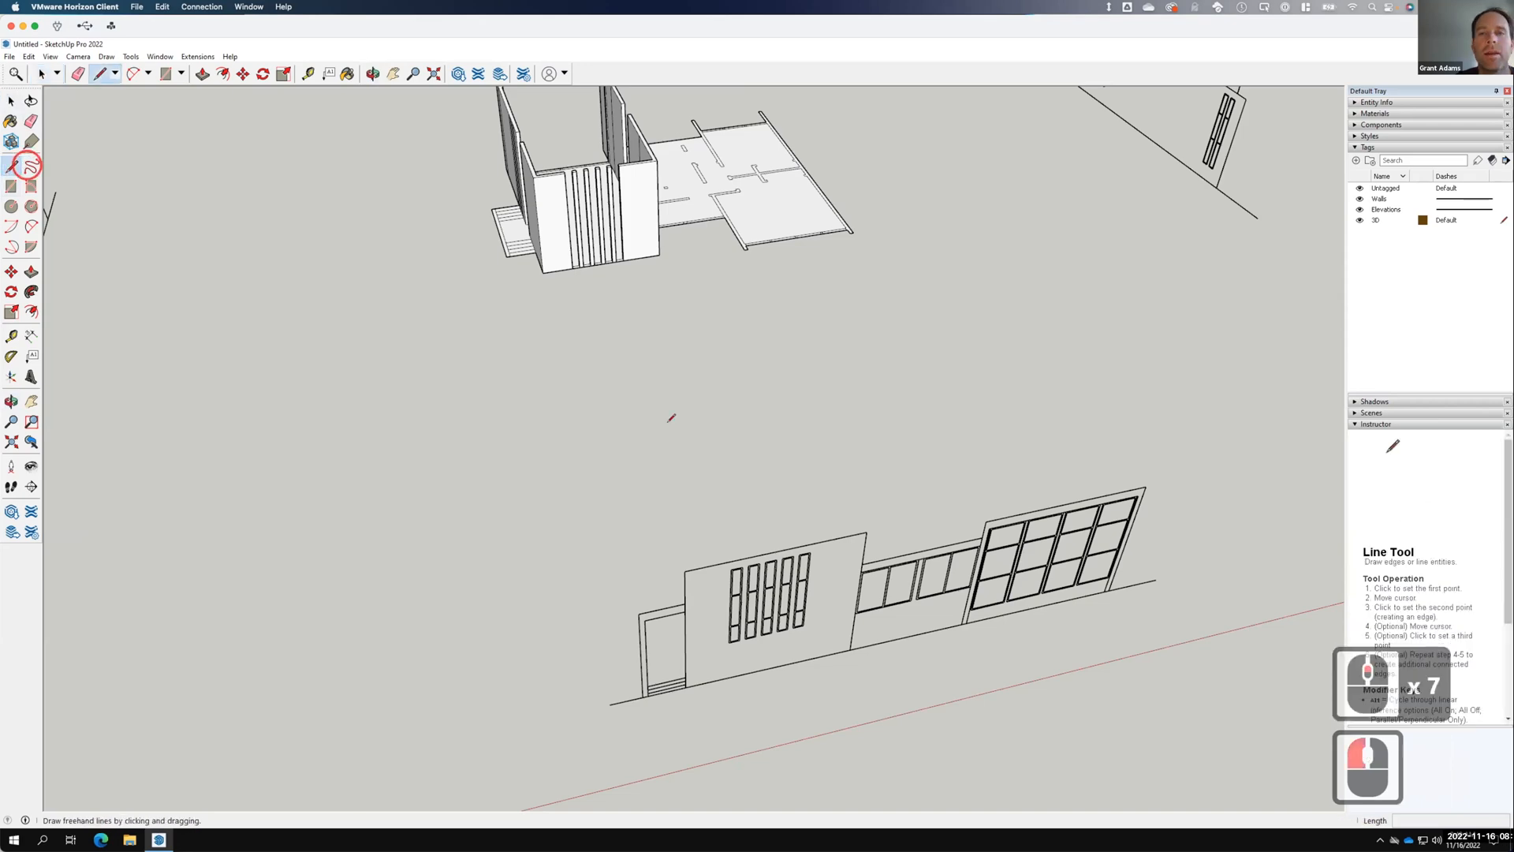
pyautogui.click(797, 597)
pyautogui.scroll(7, 796, 597)
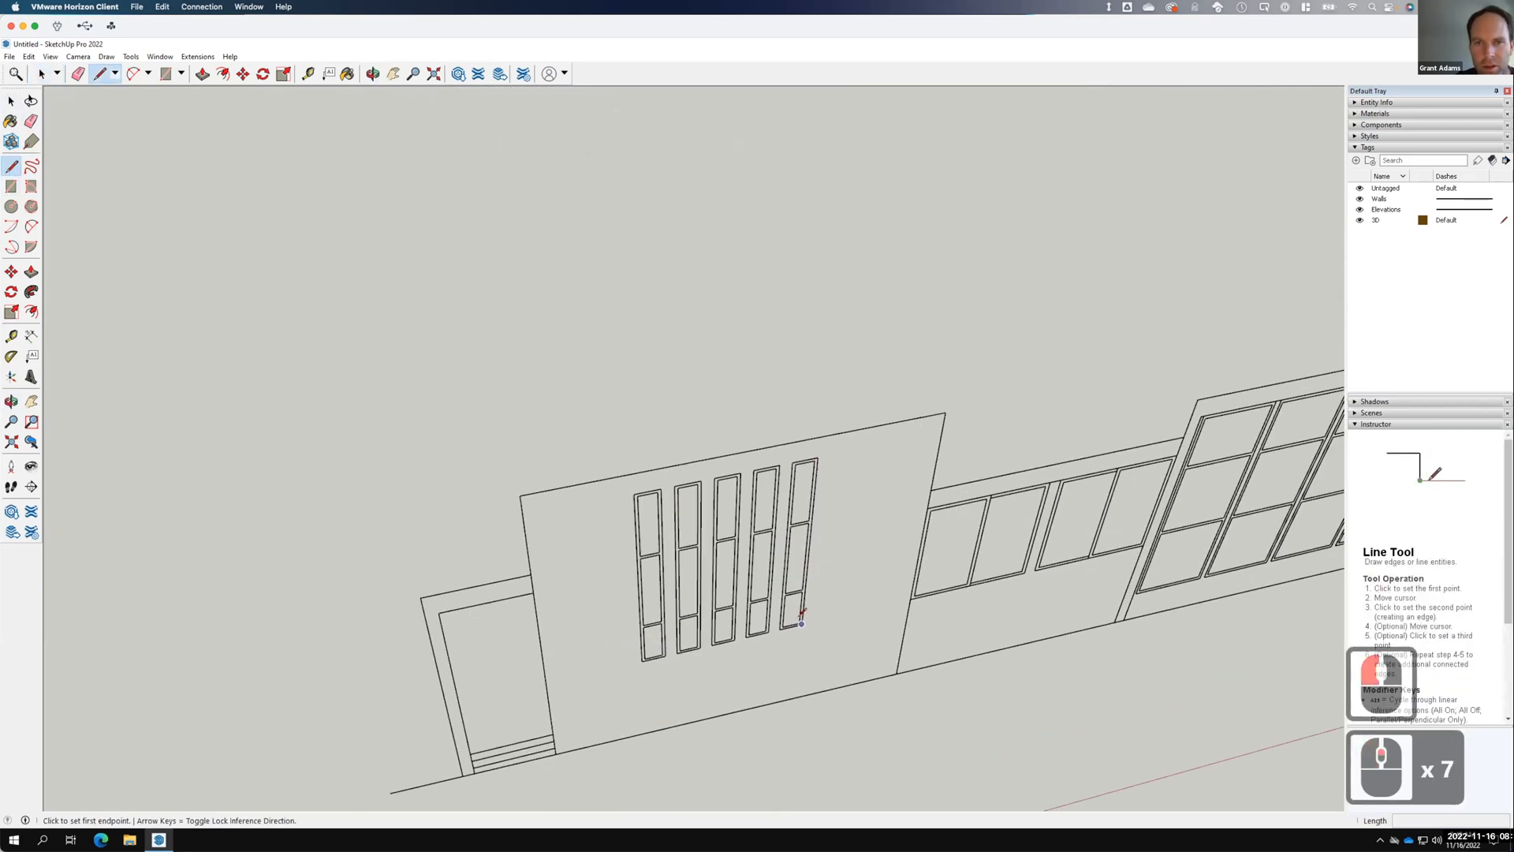
pyautogui.scroll(13, 801, 623)
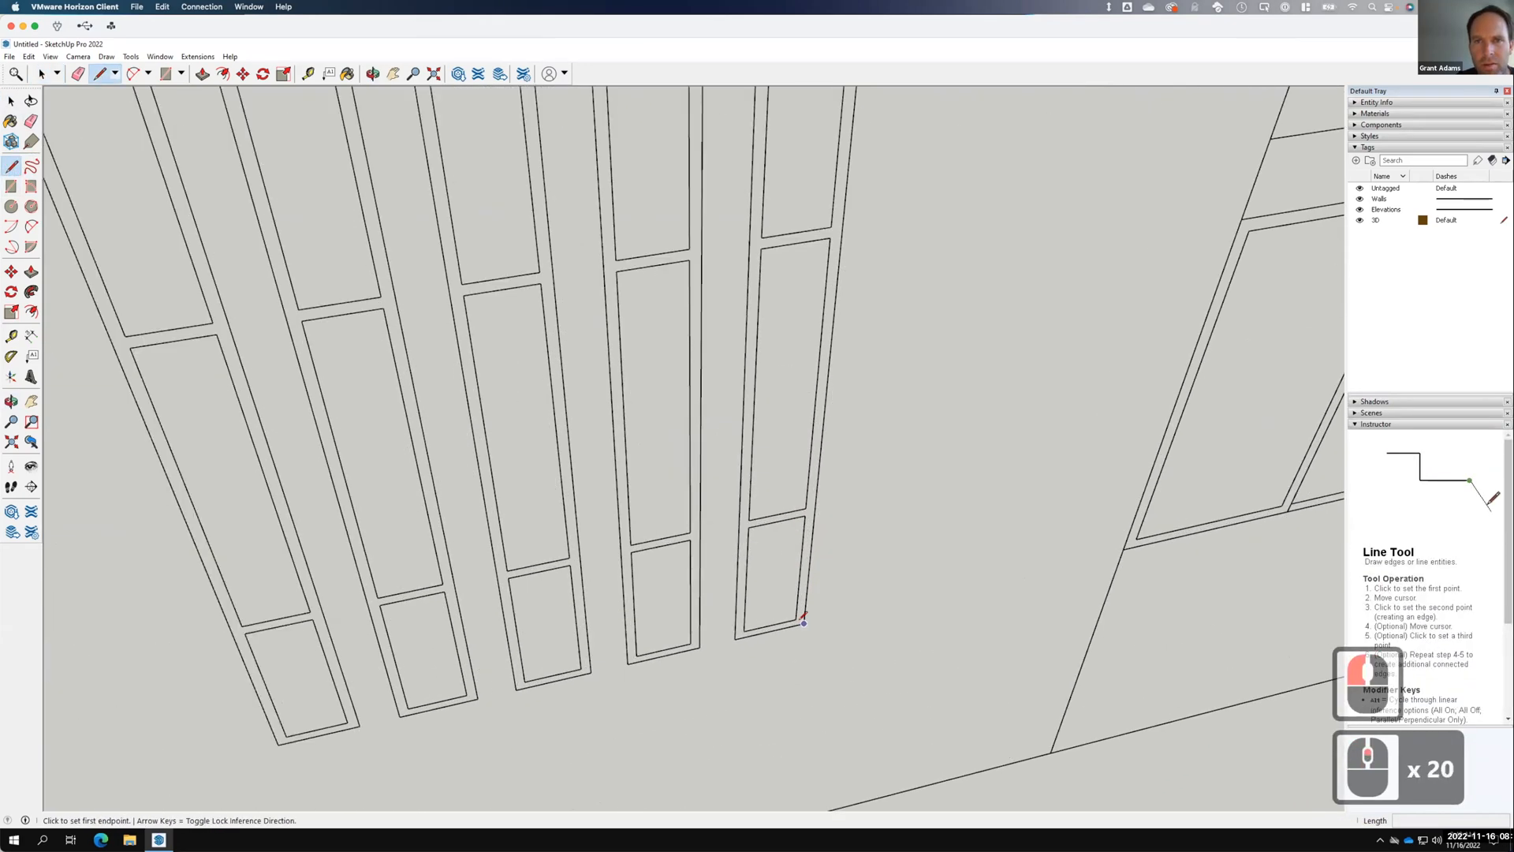
pyautogui.click(809, 629)
pyautogui.scroll(-6, 820, 635)
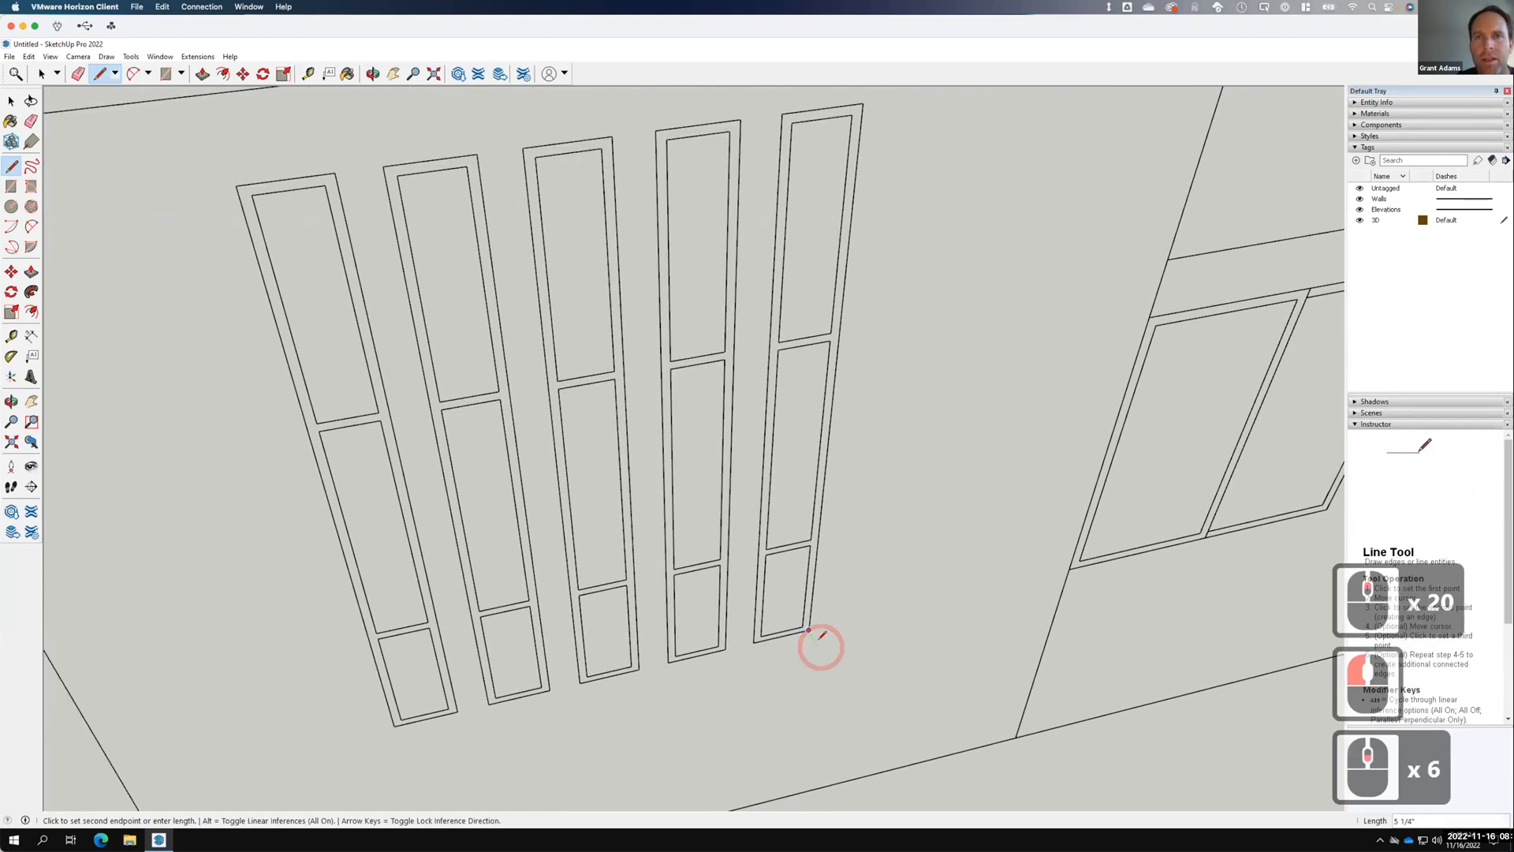
pyautogui.scroll(-20, 820, 635)
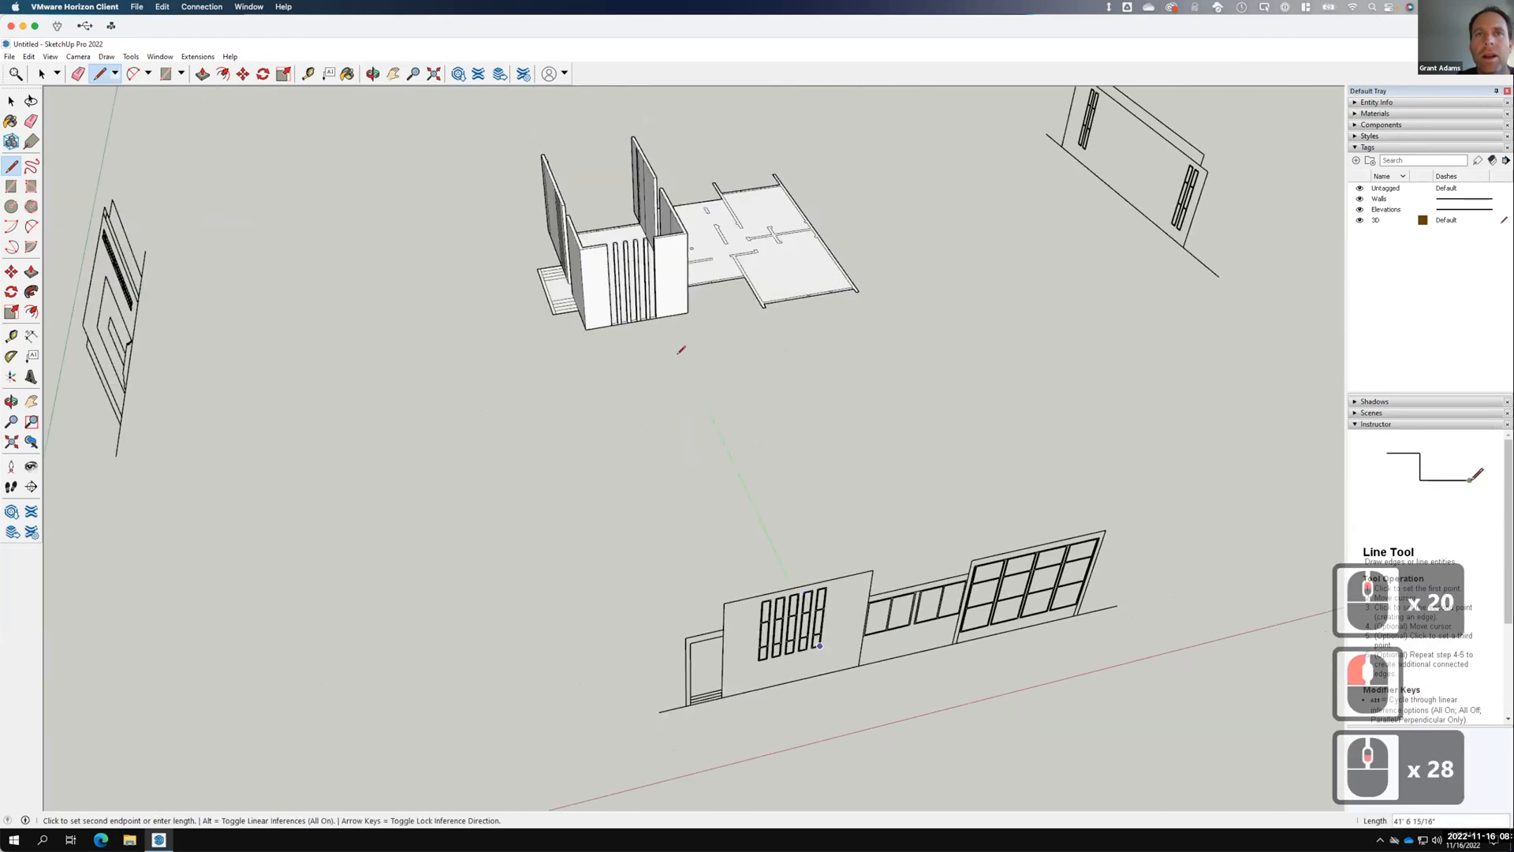
pyautogui.scroll(1, 653, 300)
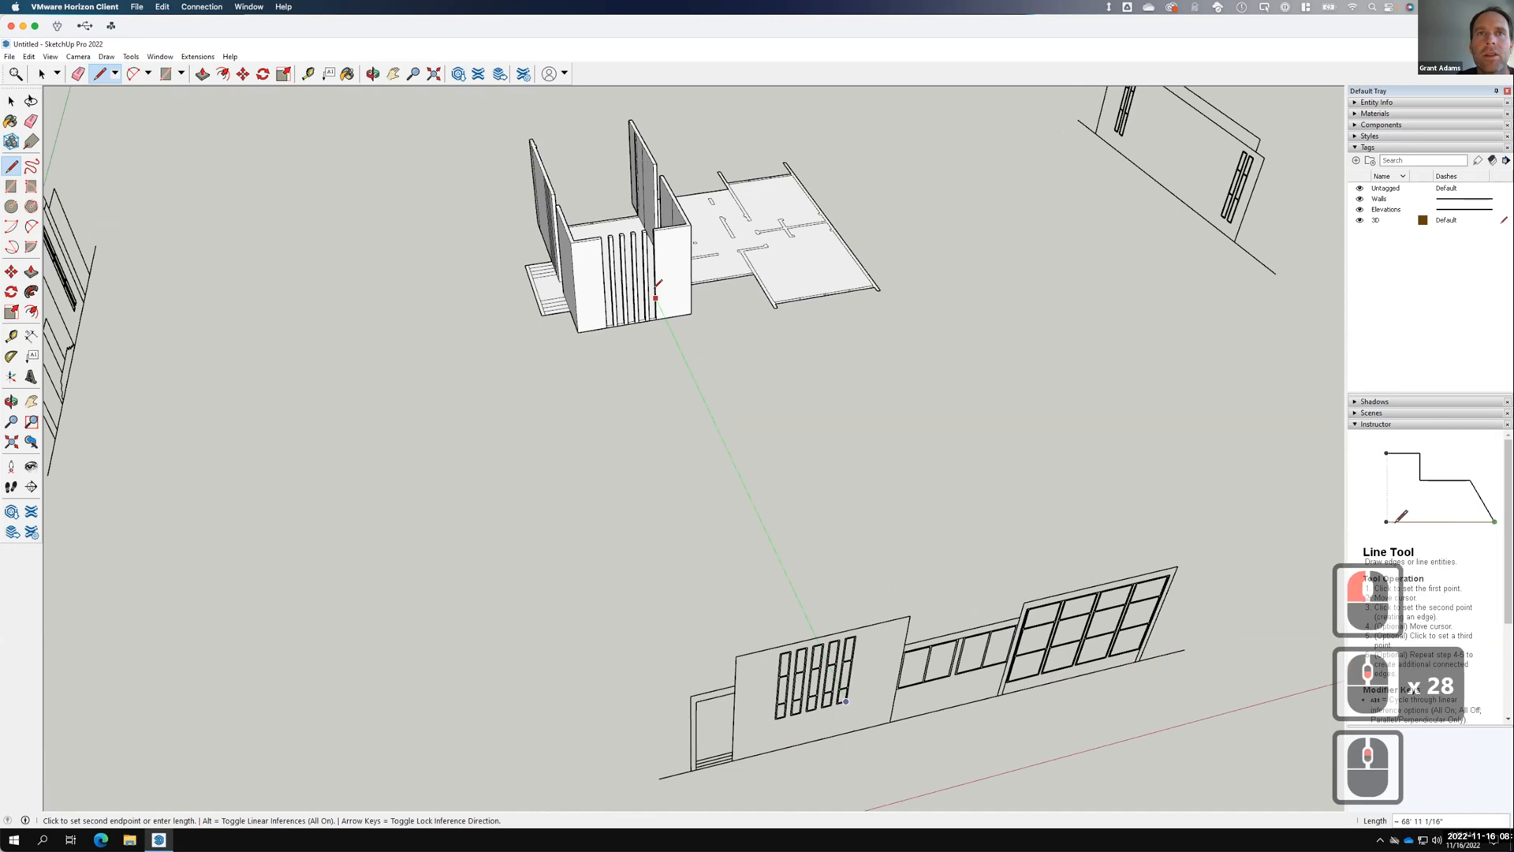
pyautogui.scroll(9, 654, 296)
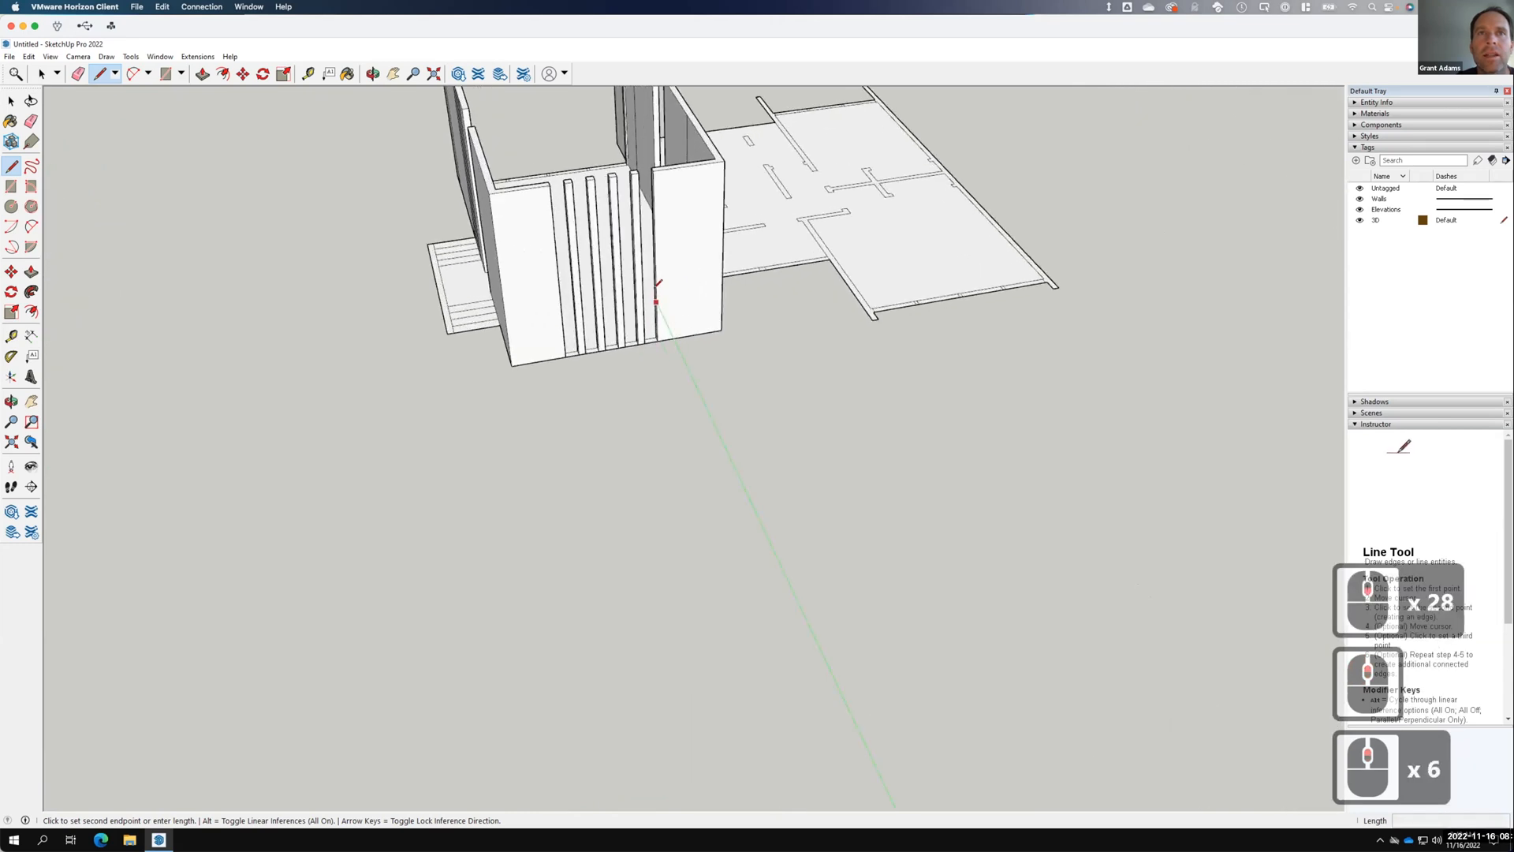
pyautogui.scroll(1, 657, 303)
pyautogui.click(658, 305)
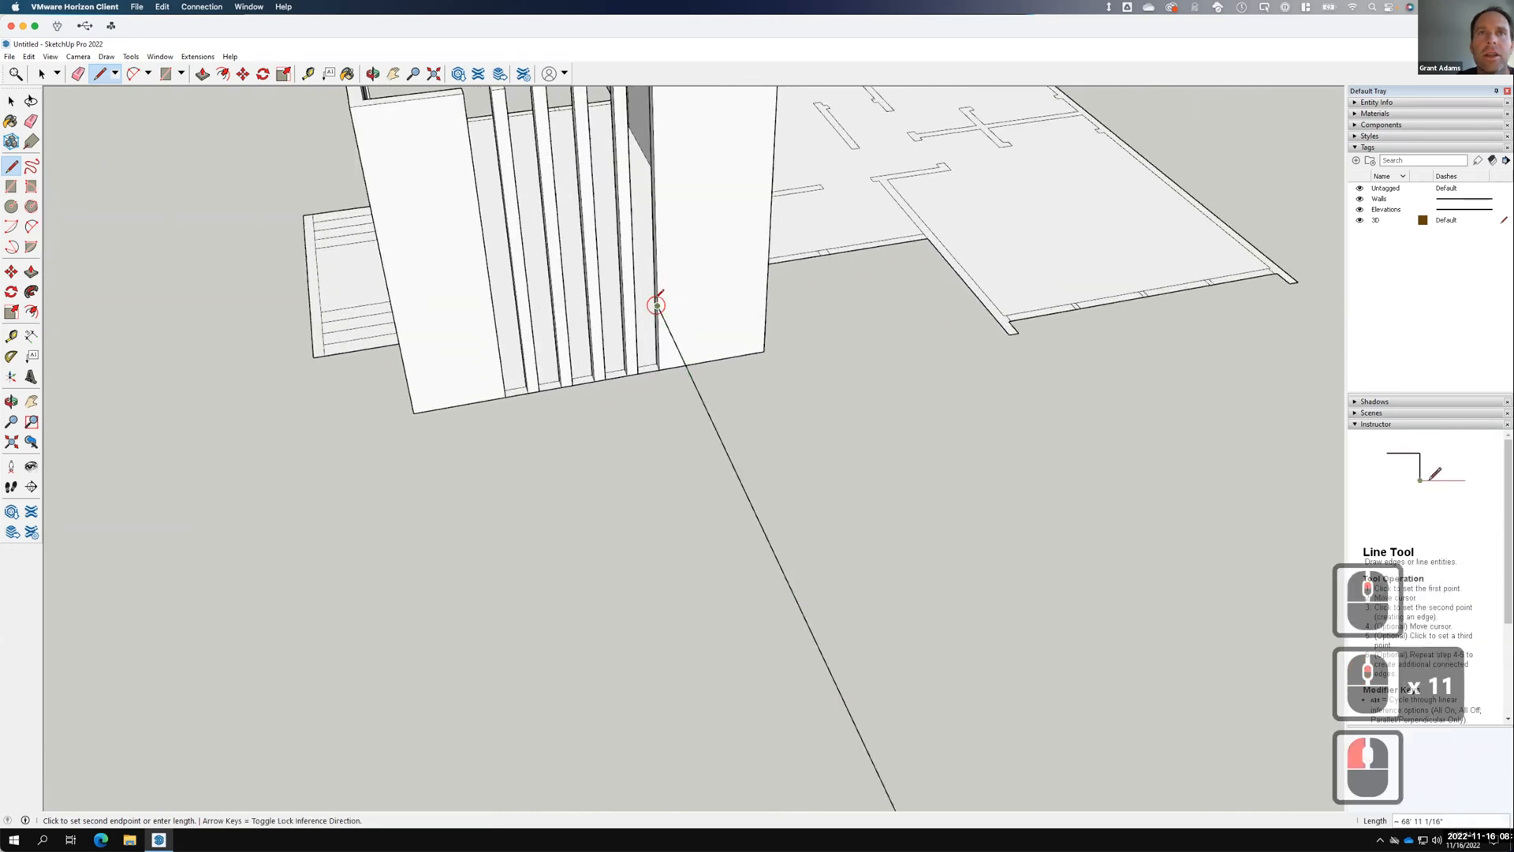
# Draw edges across the slot bottoms, including a 6" edge, to close them with faces.
pyautogui.click(656, 306)
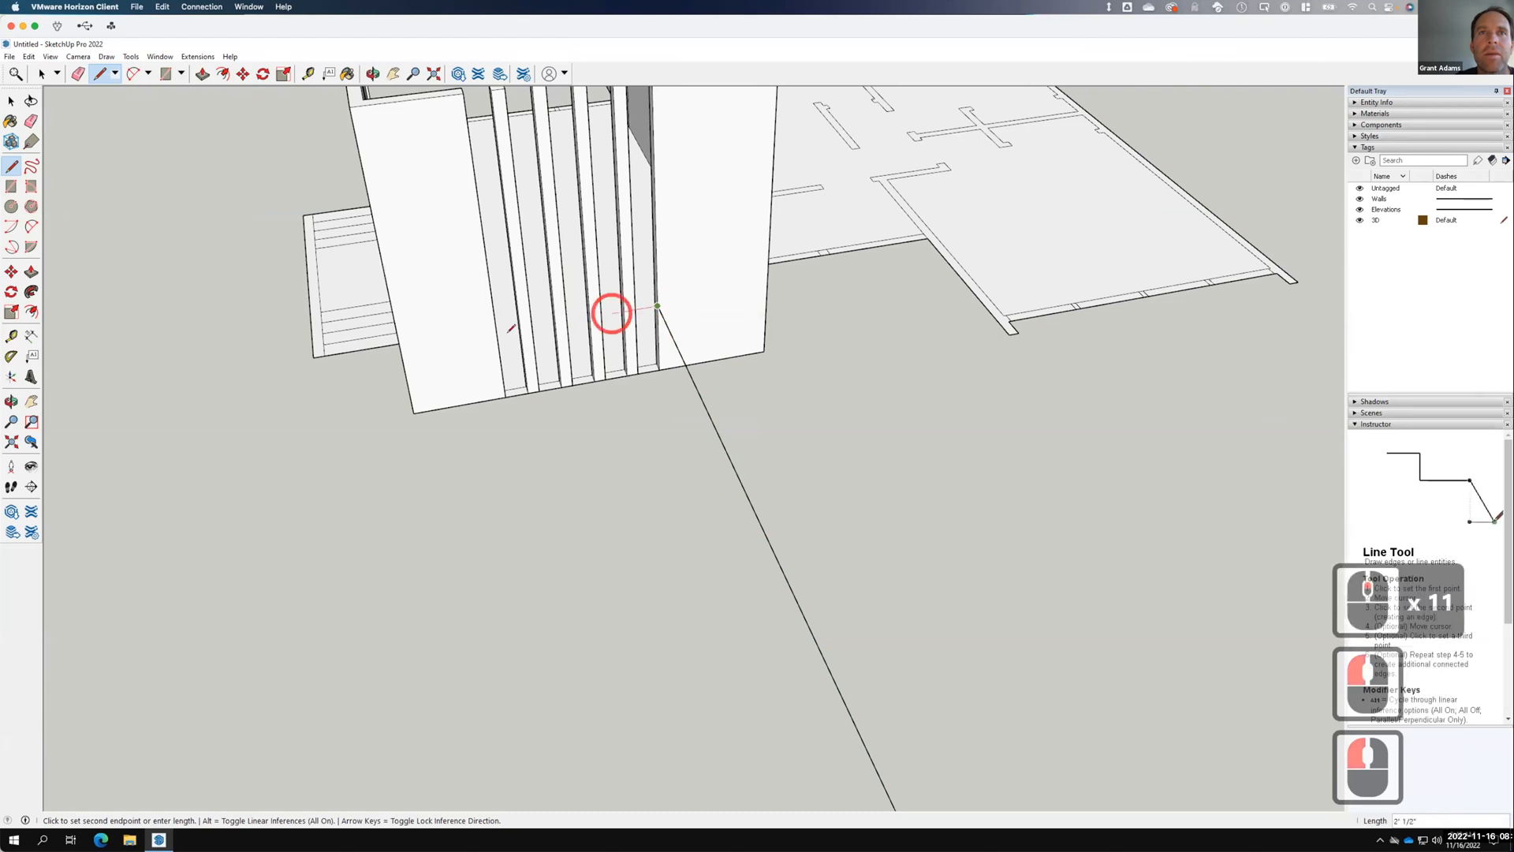
pyautogui.click(496, 331)
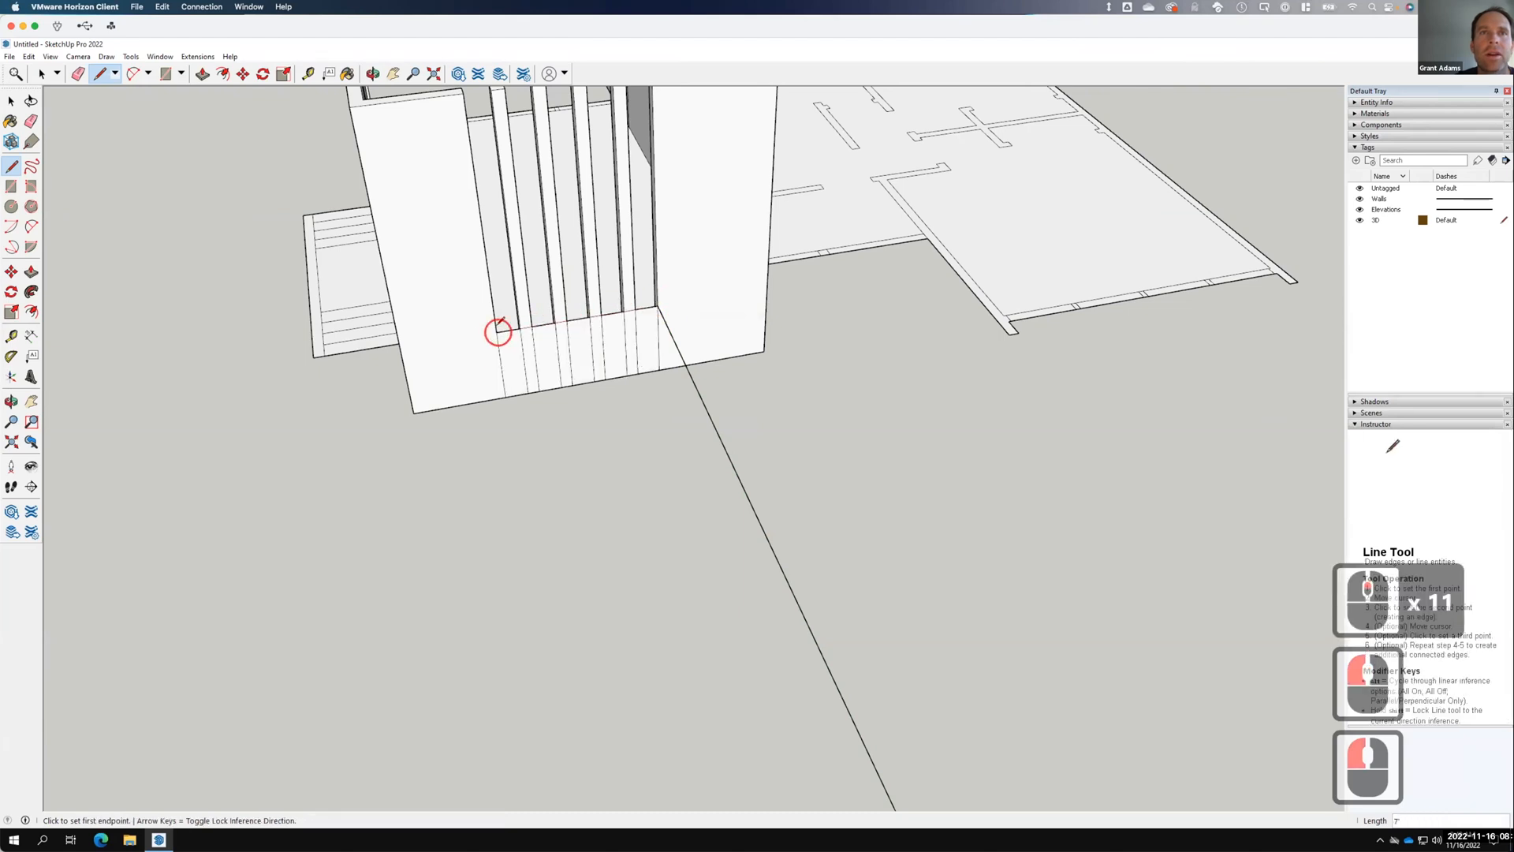
pyautogui.scroll(13, 666, 297)
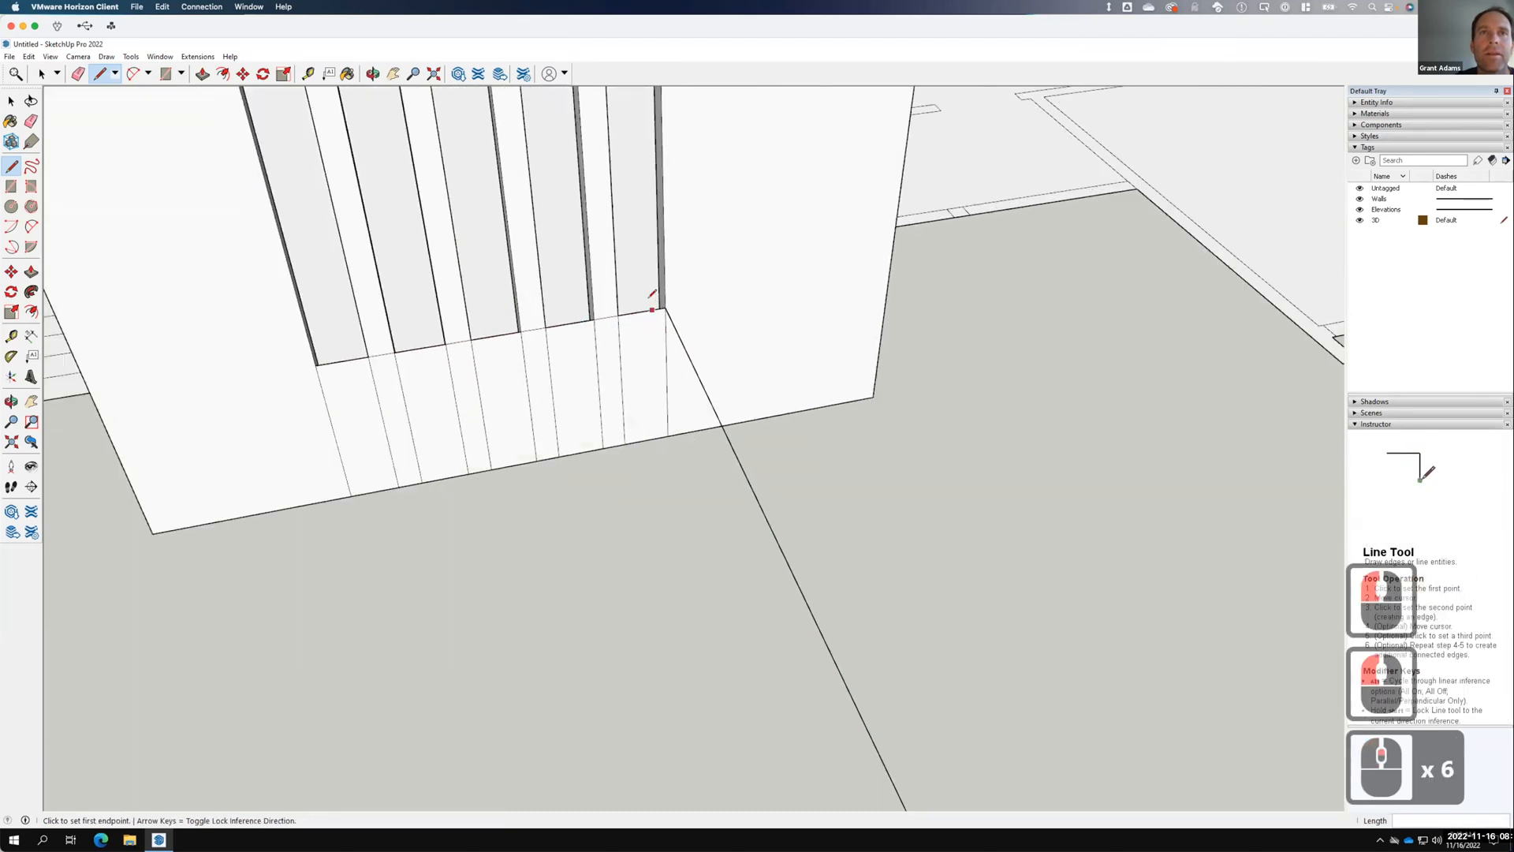
pyautogui.click(671, 280)
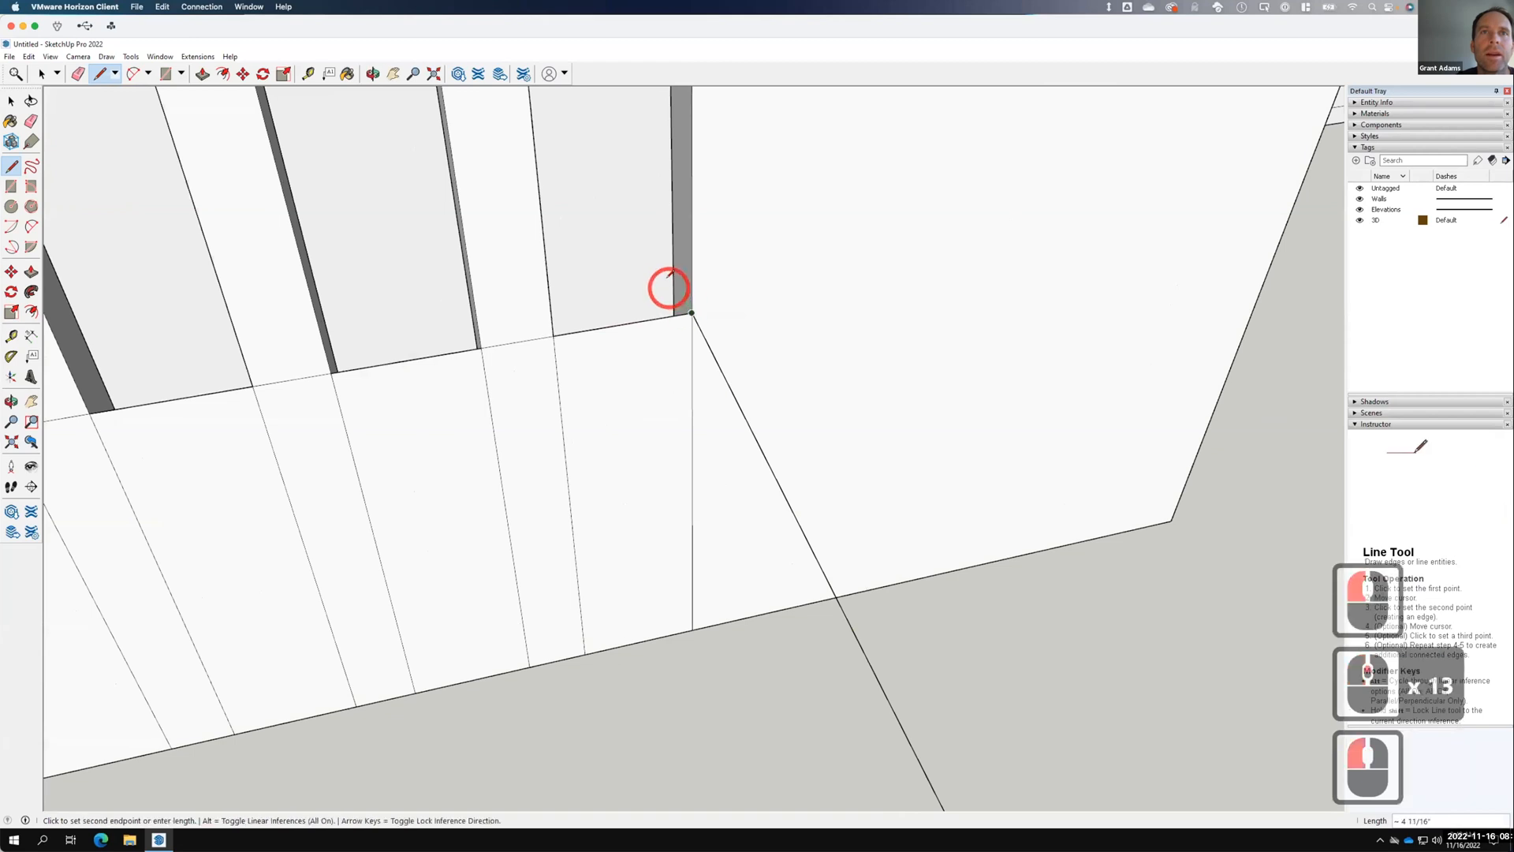
pyautogui.click(671, 275)
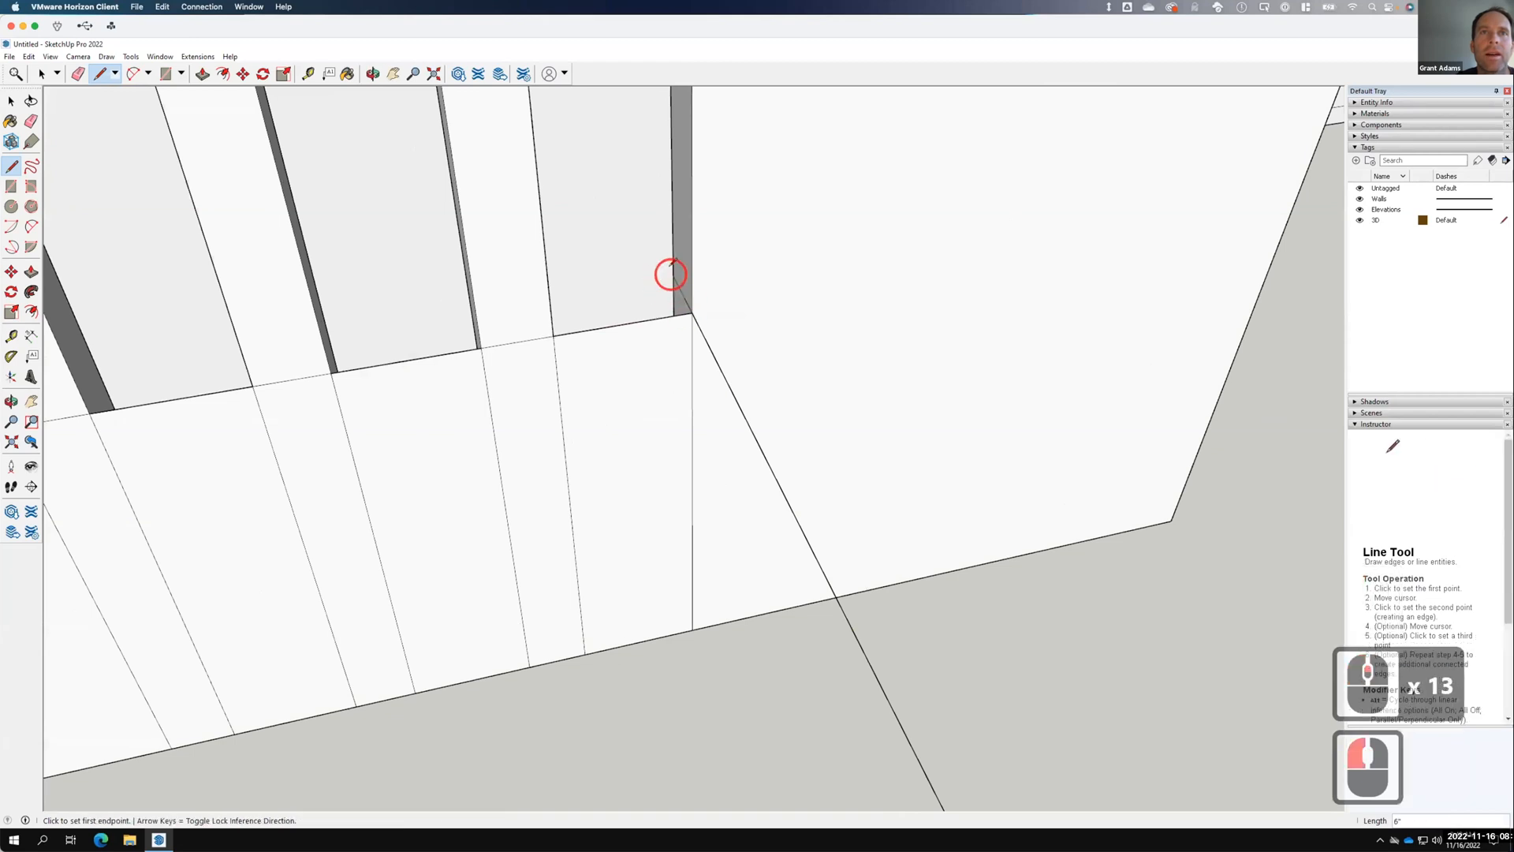
pyautogui.click(720, 279)
pyautogui.scroll(-9, 720, 279)
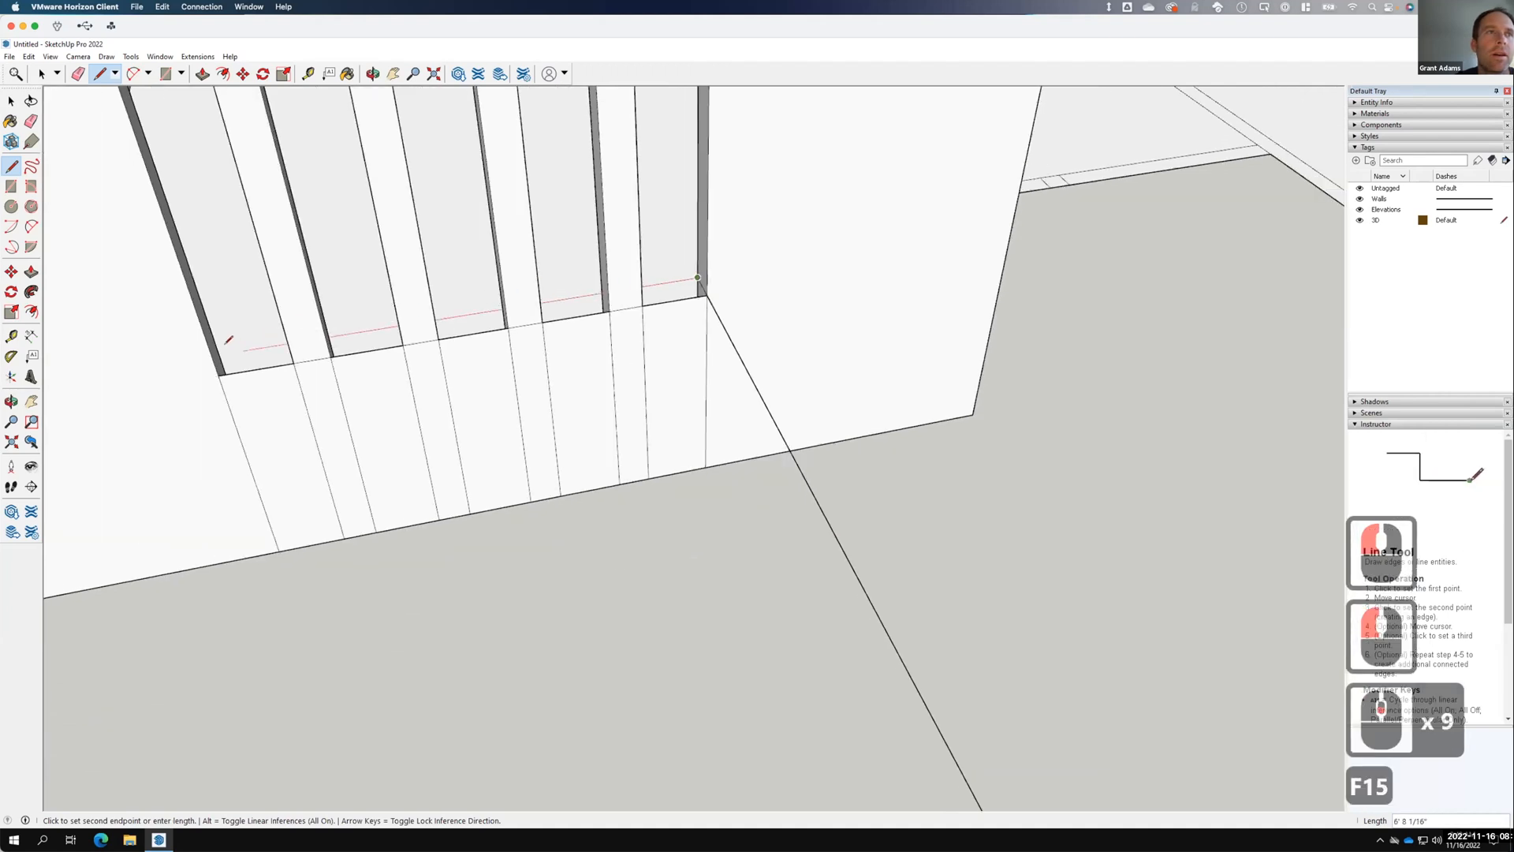
pyautogui.click(224, 341)
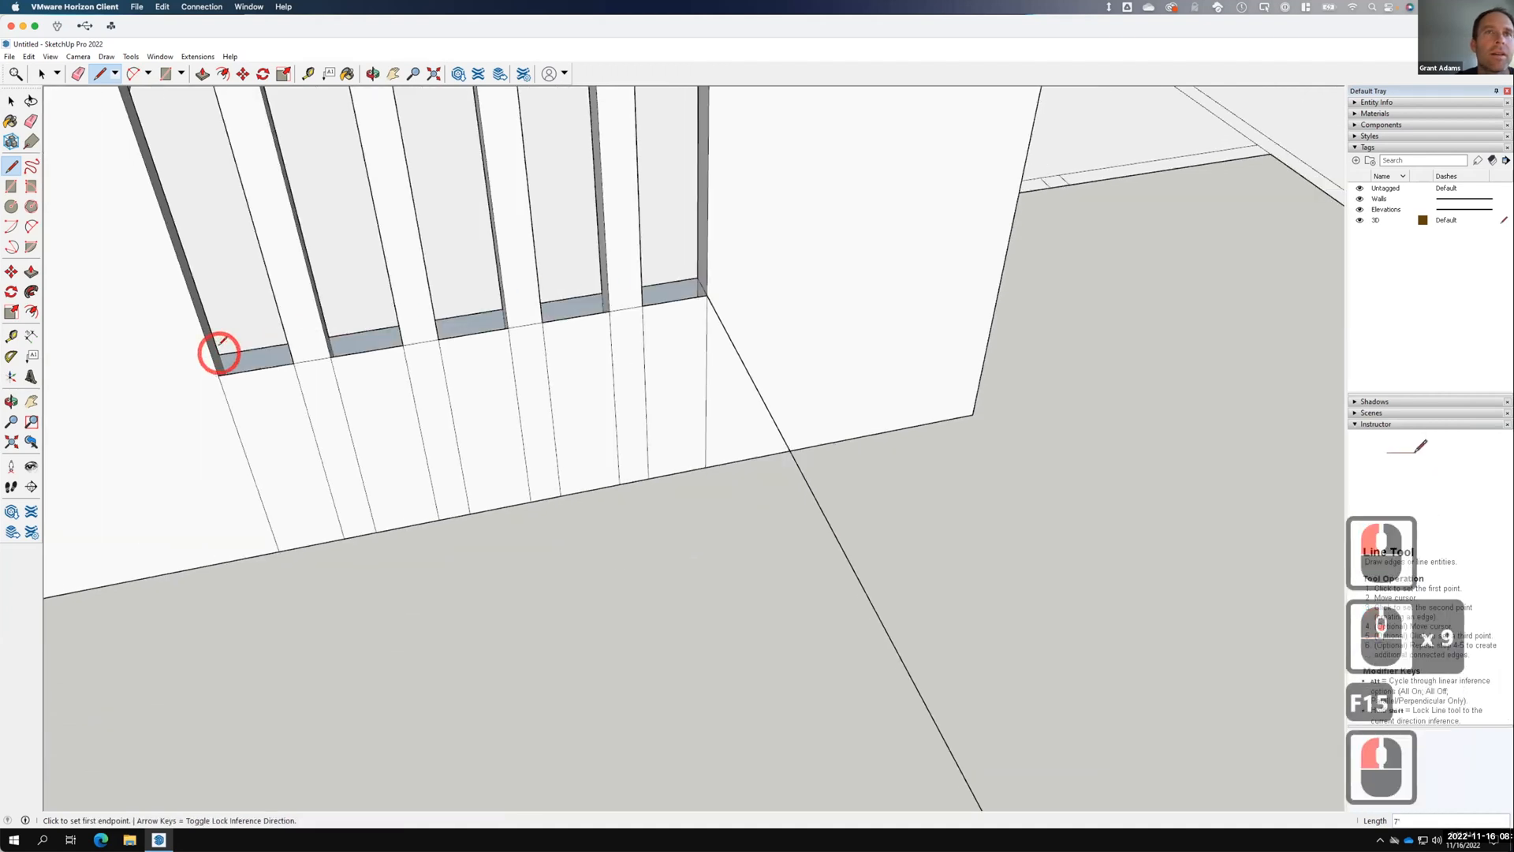
pyautogui.click(218, 354)
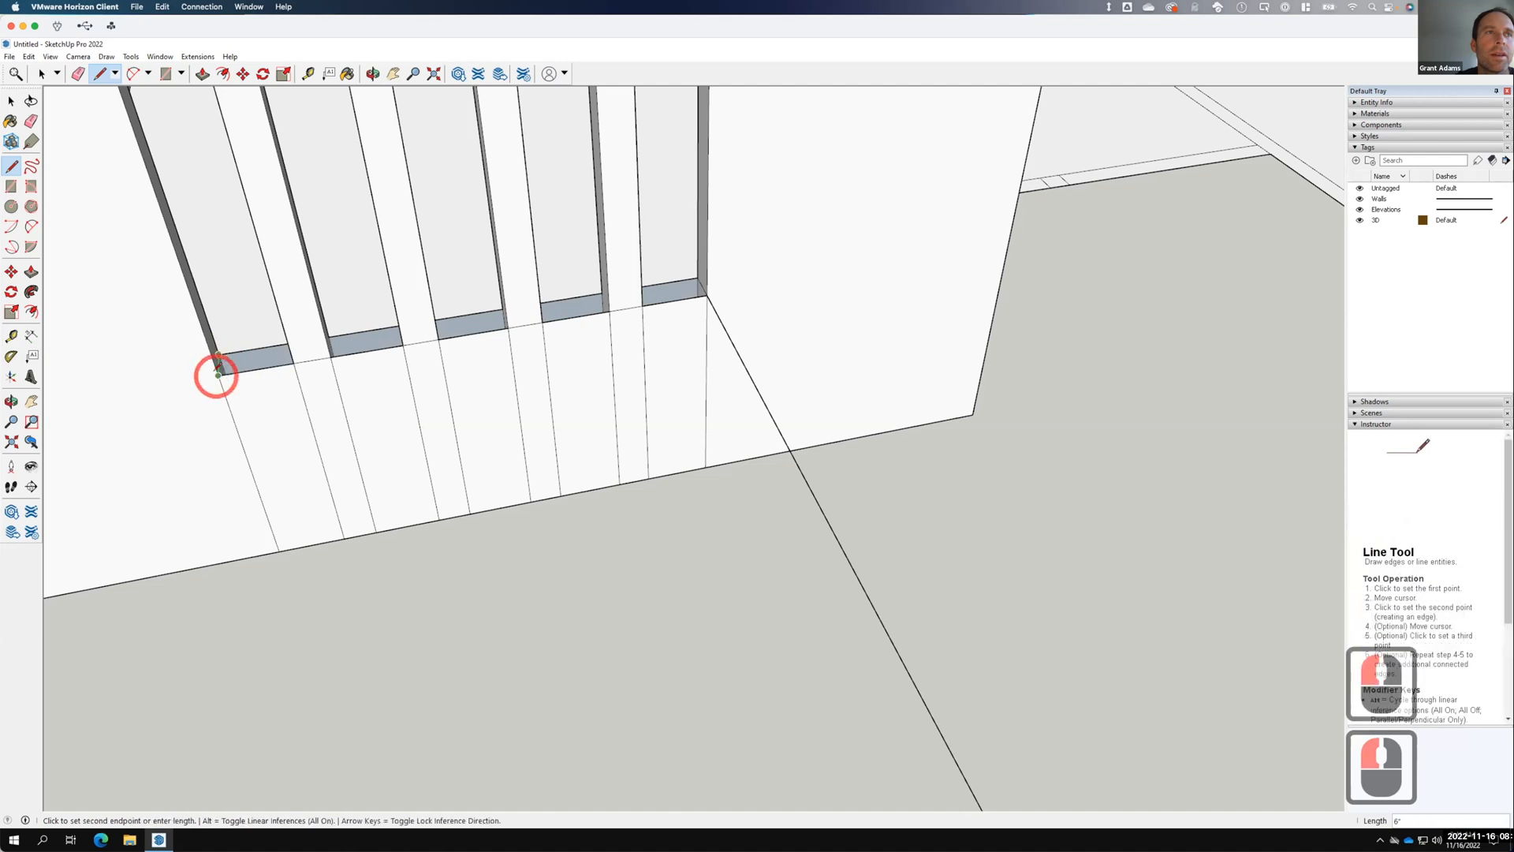
pyautogui.click(218, 375)
pyautogui.scroll(-8, 612, 433)
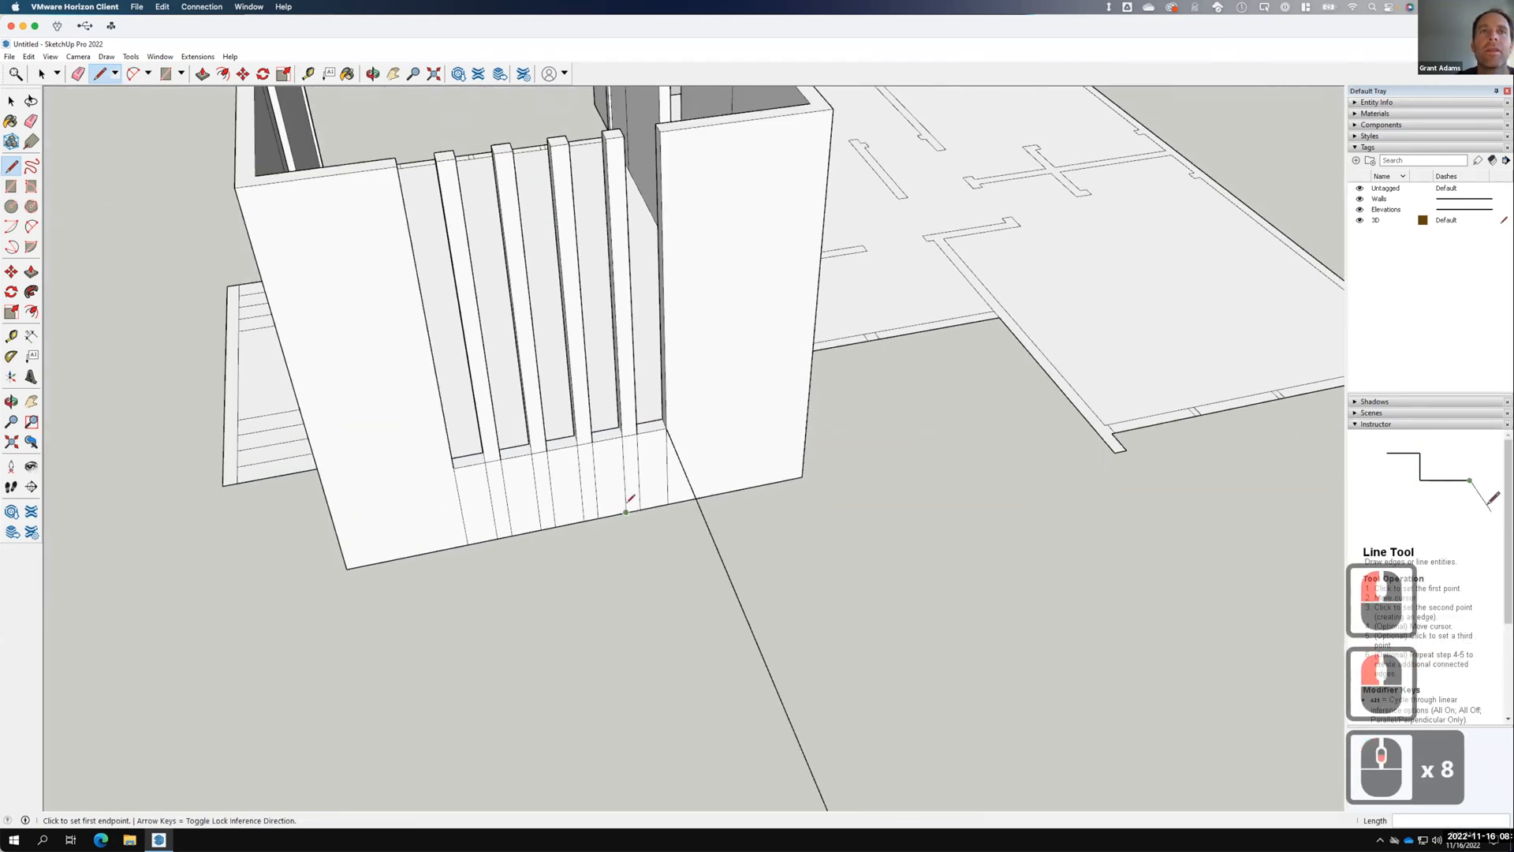
# Draw a reference line from the elevation window's top to the wall edge.
pyautogui.scroll(-20, 623, 374)
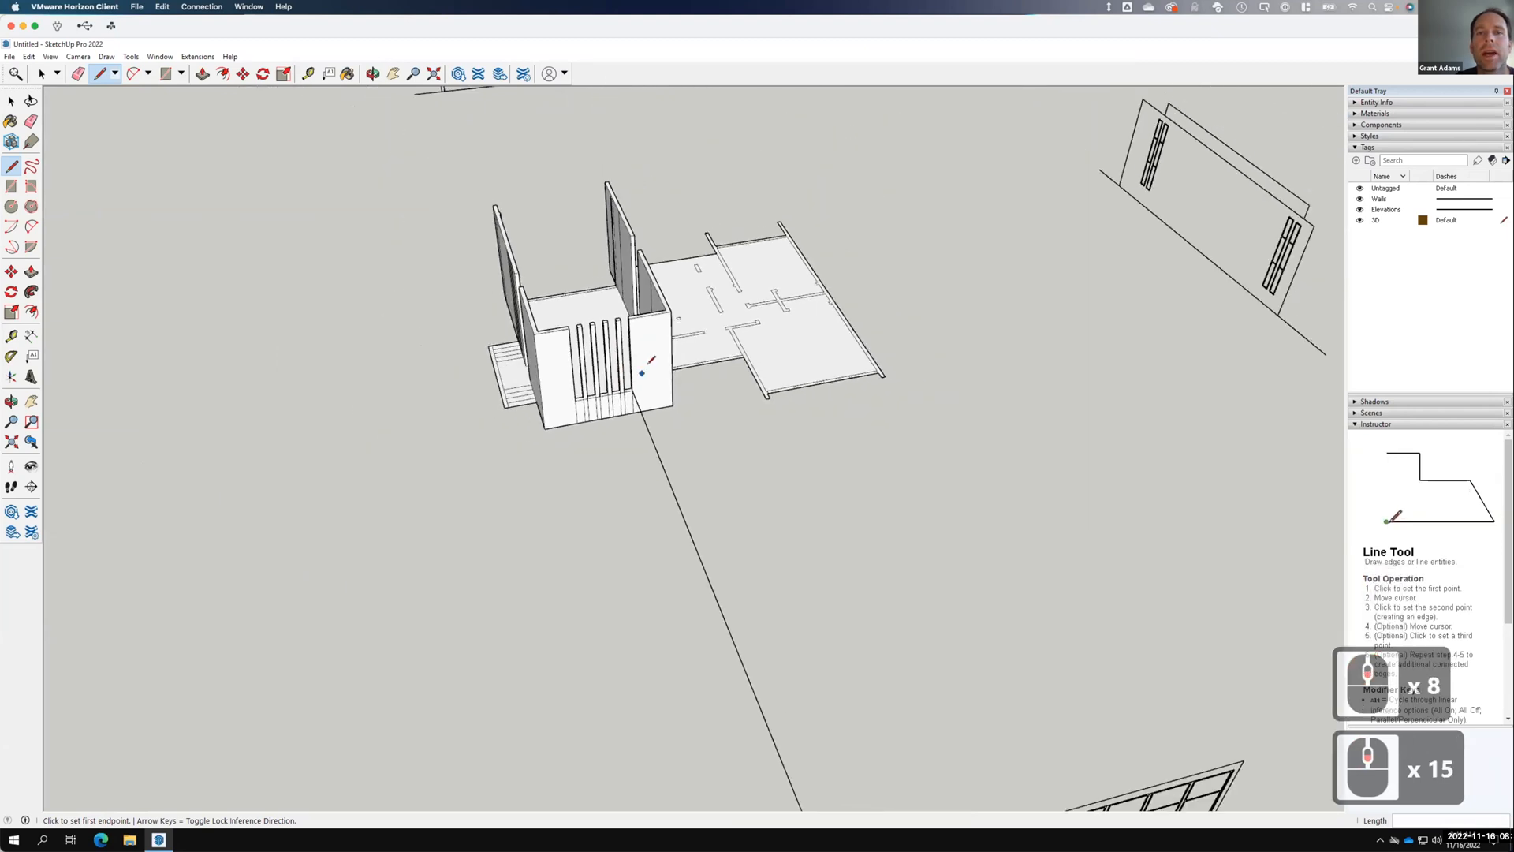
pyautogui.scroll(-2, 753, 558)
pyautogui.scroll(7, 777, 635)
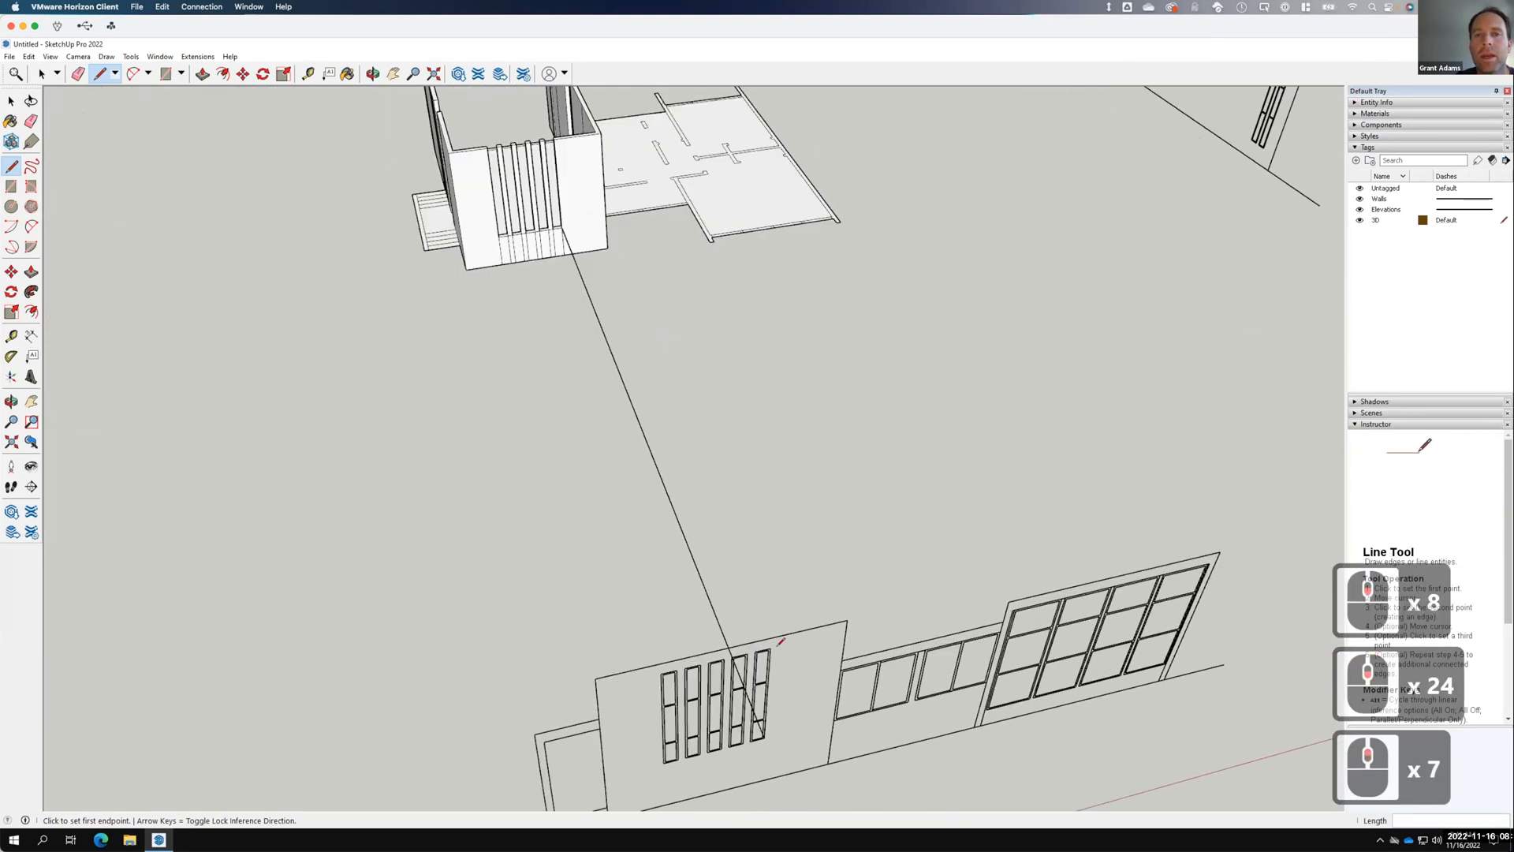
pyautogui.click(770, 648)
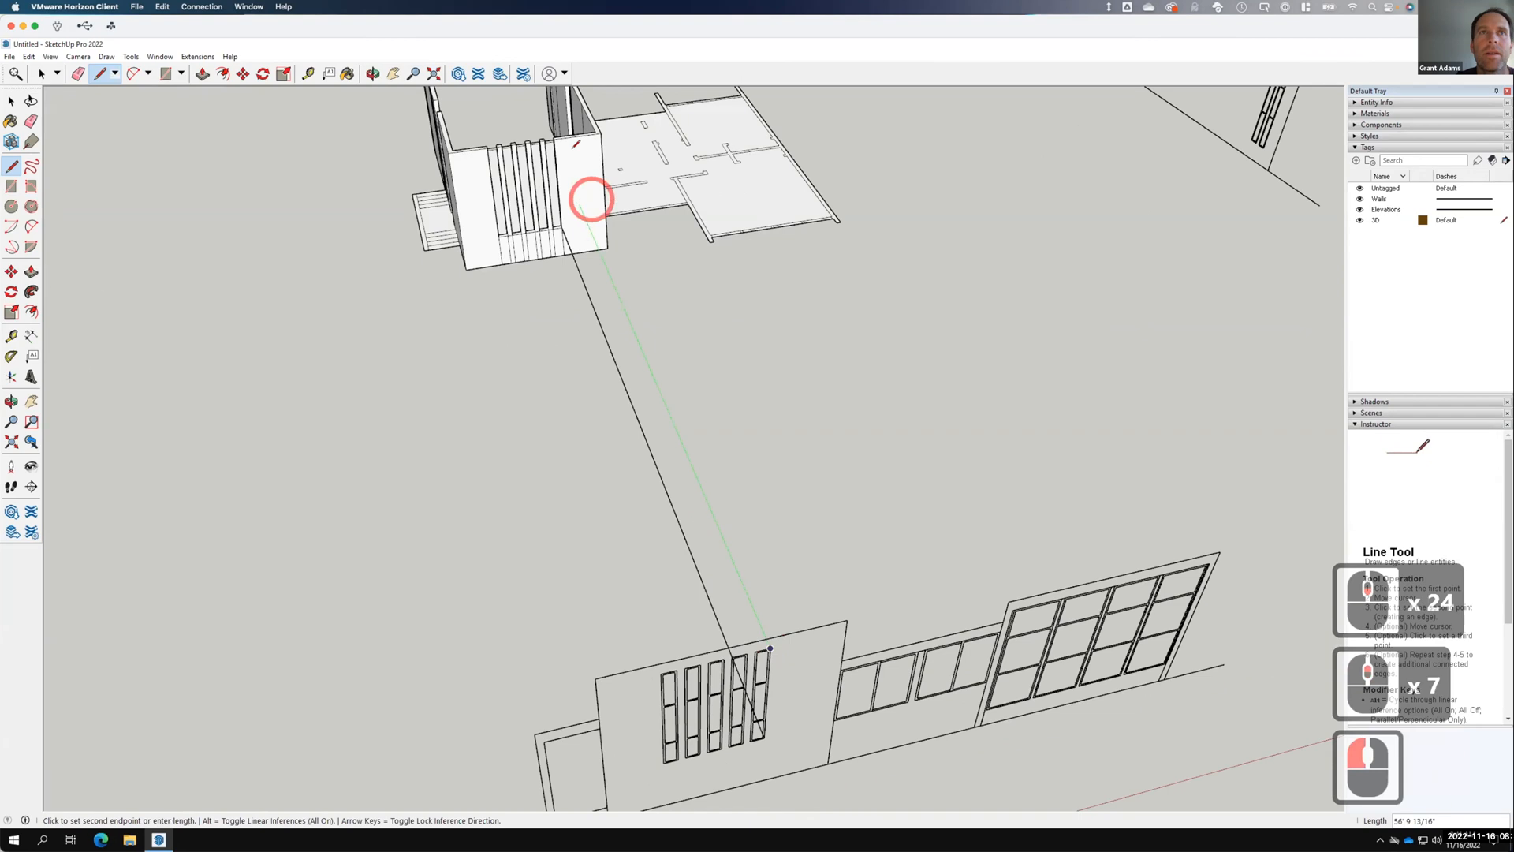
pyautogui.click(555, 148)
pyautogui.click(492, 154)
pyautogui.click(491, 156)
# Draw a 7' edge across the wall top plus a short edge at the top-left corner.
pyautogui.scroll(13, 505, 150)
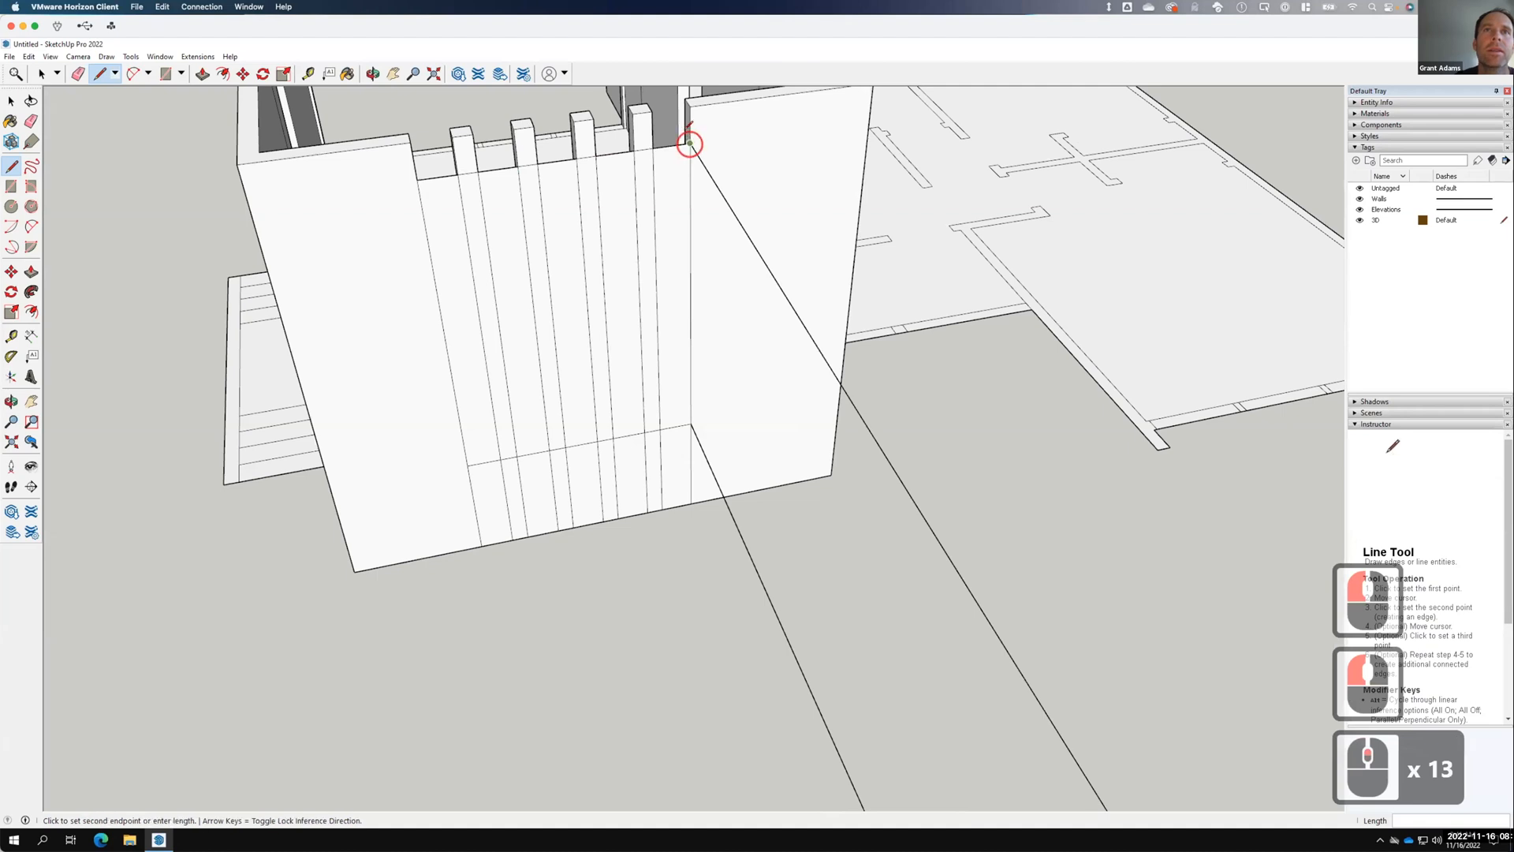
pyautogui.click(684, 136)
pyautogui.click(682, 134)
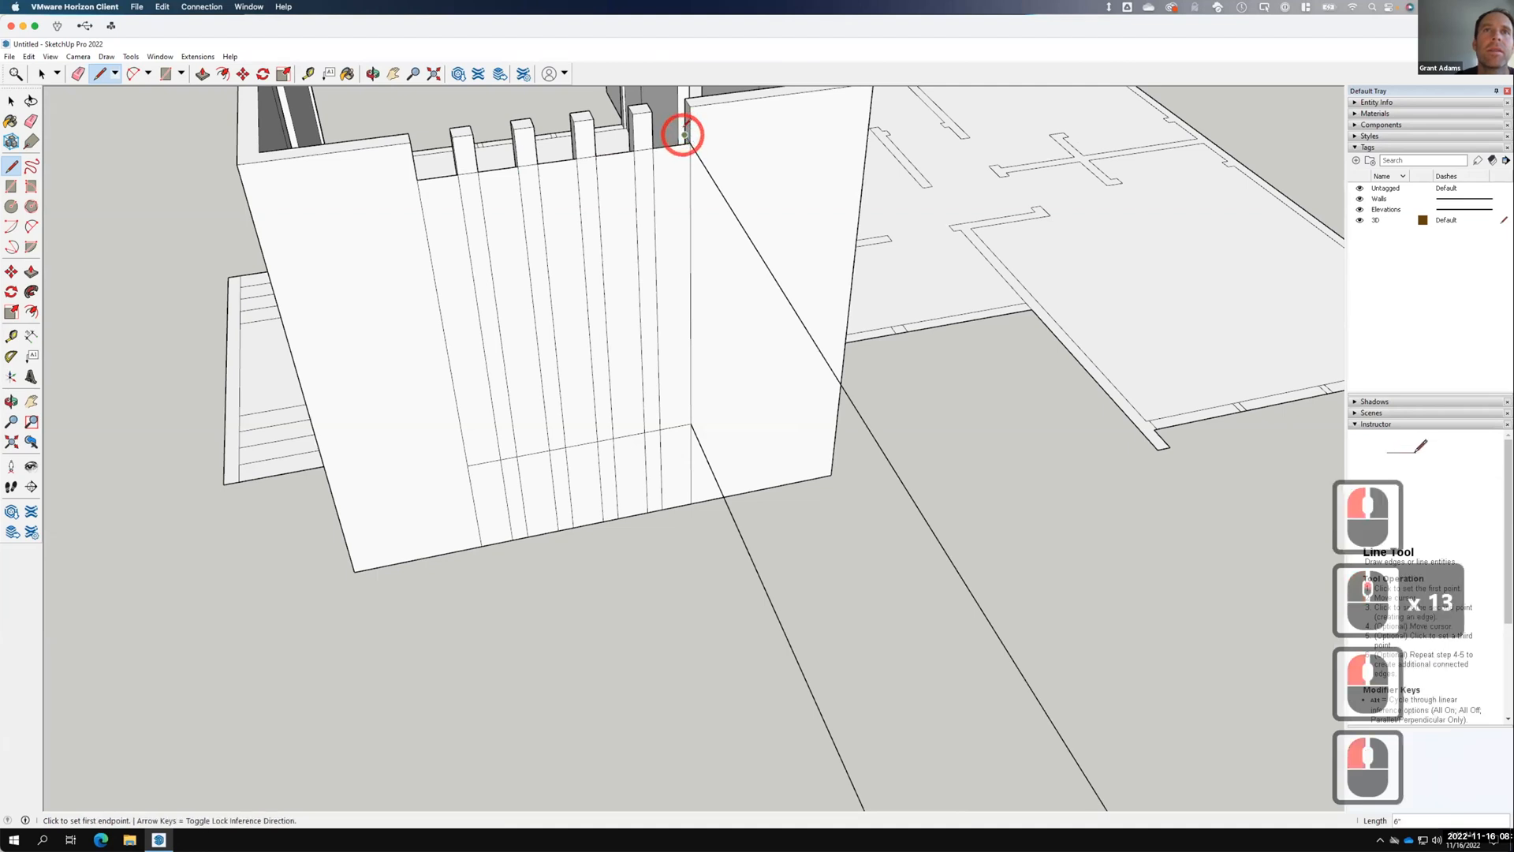
pyautogui.moveTo(684, 135); pyautogui.dragTo(417, 169)
pyautogui.click(418, 169)
pyautogui.click(416, 173)
pyautogui.click(416, 174)
# Close the top strip and the notches along the top edge with a 7' line.
pyautogui.moveTo(566, 203); pyautogui.dragTo(338, 290, button='middle')
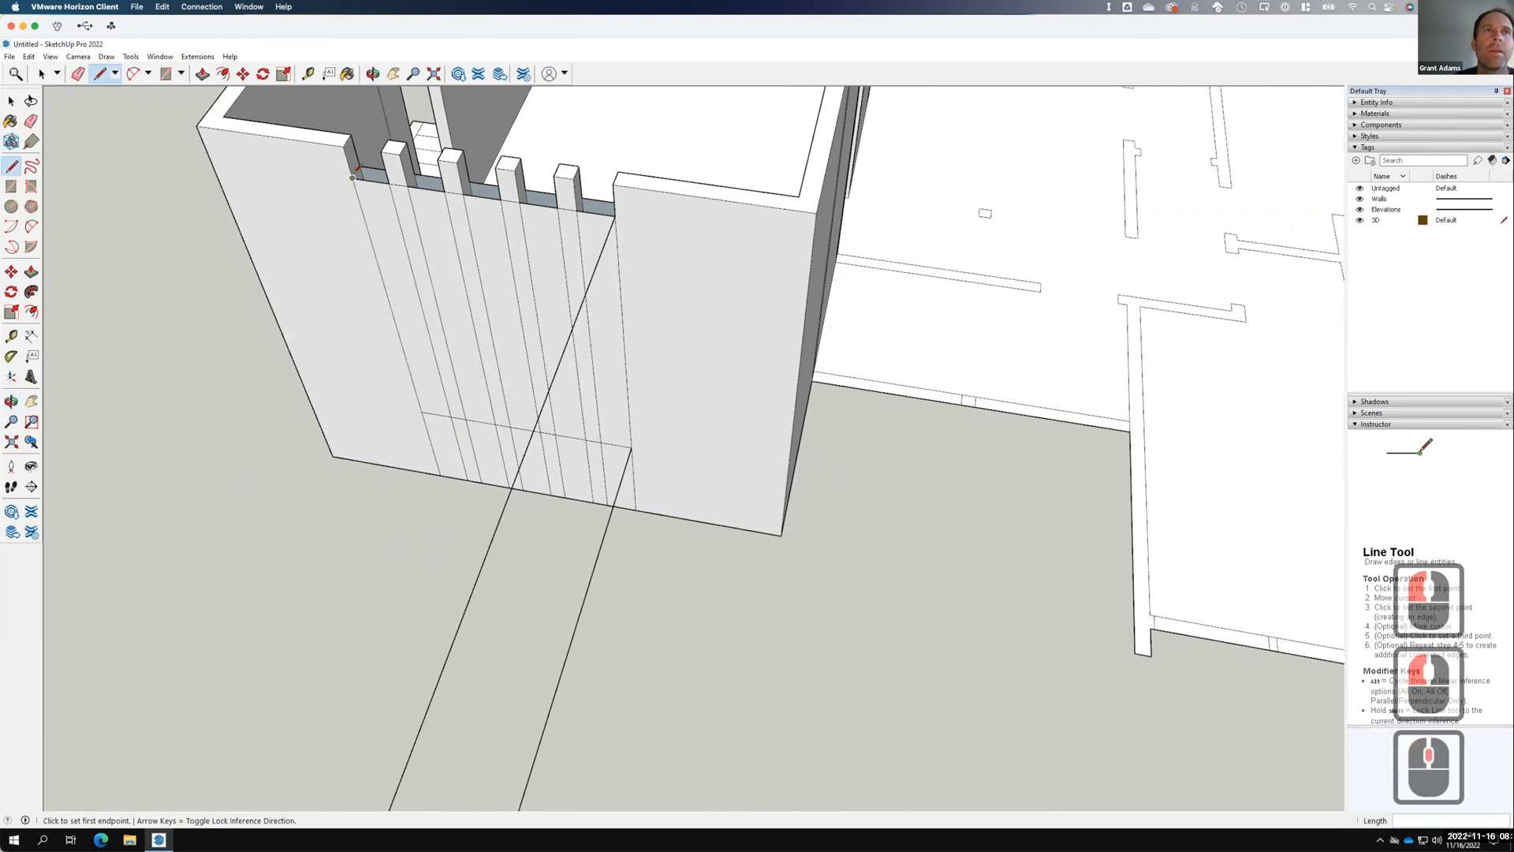
pyautogui.click(353, 176)
pyautogui.click(360, 166)
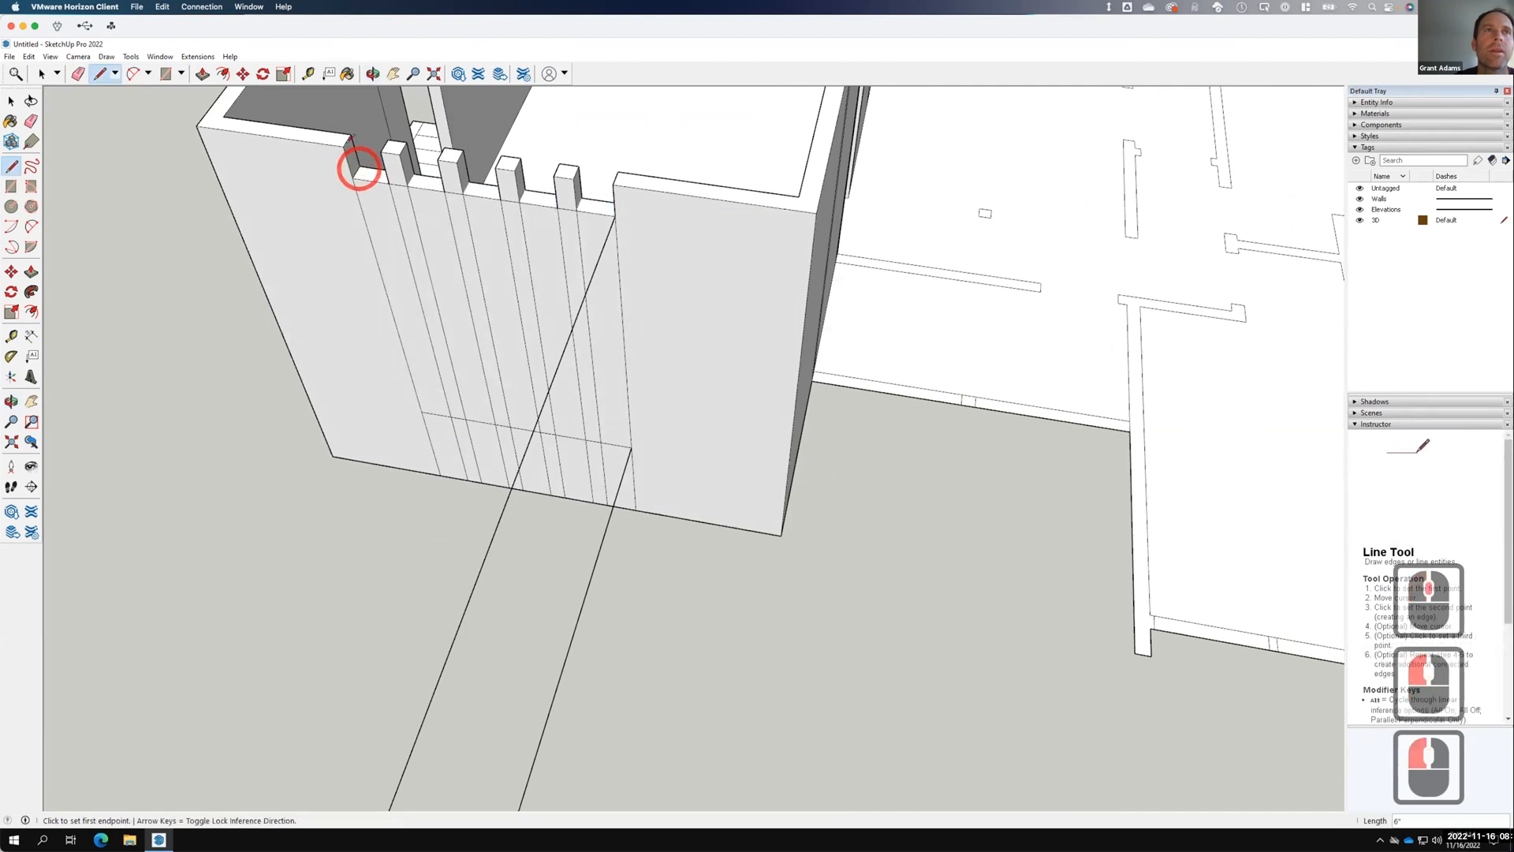
pyautogui.click(343, 146)
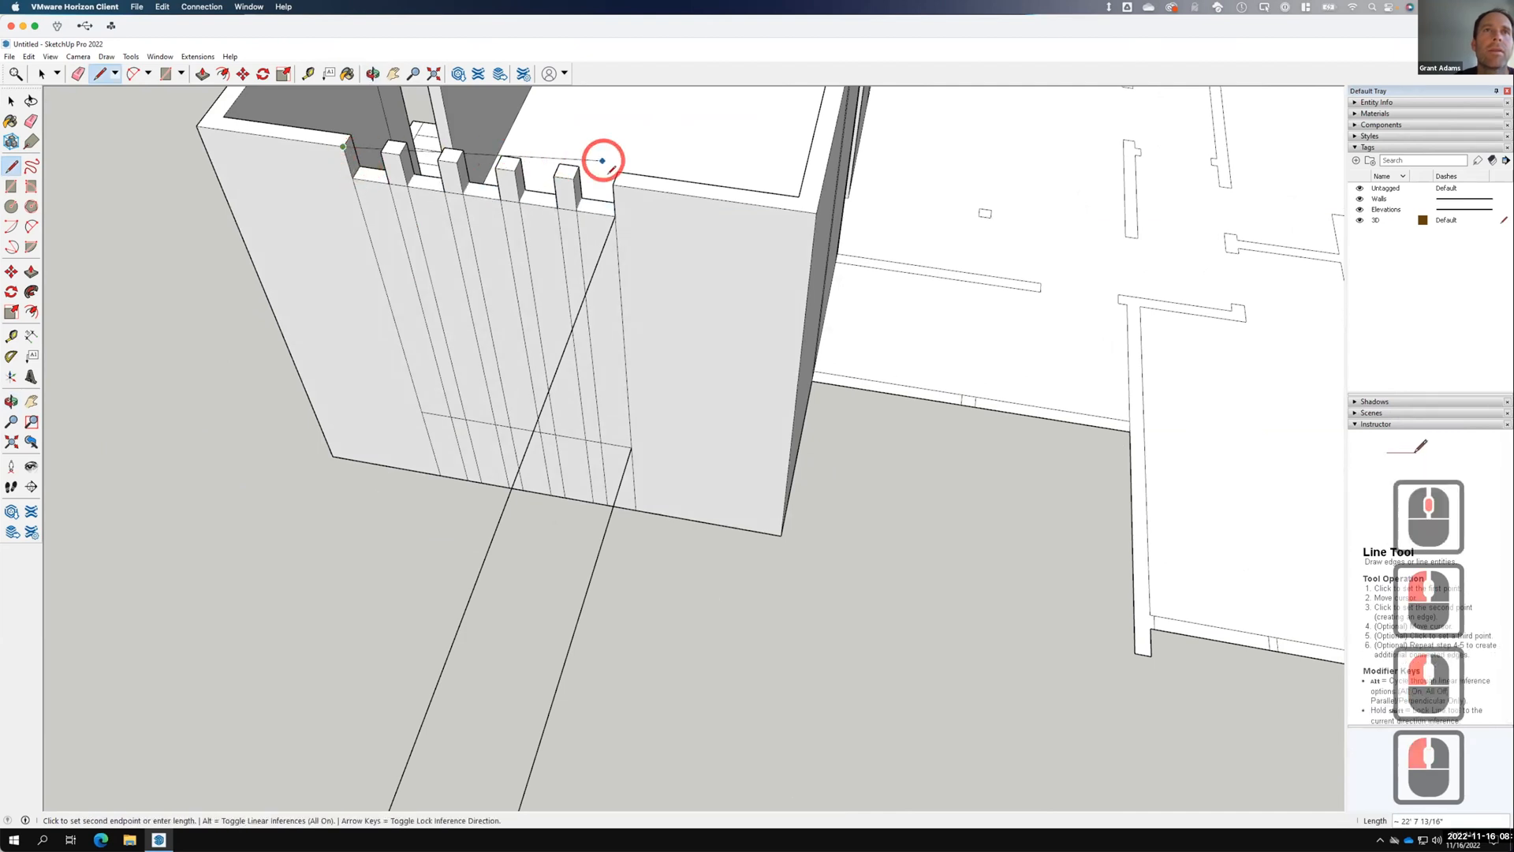
pyautogui.click(613, 185)
pyautogui.click(616, 171)
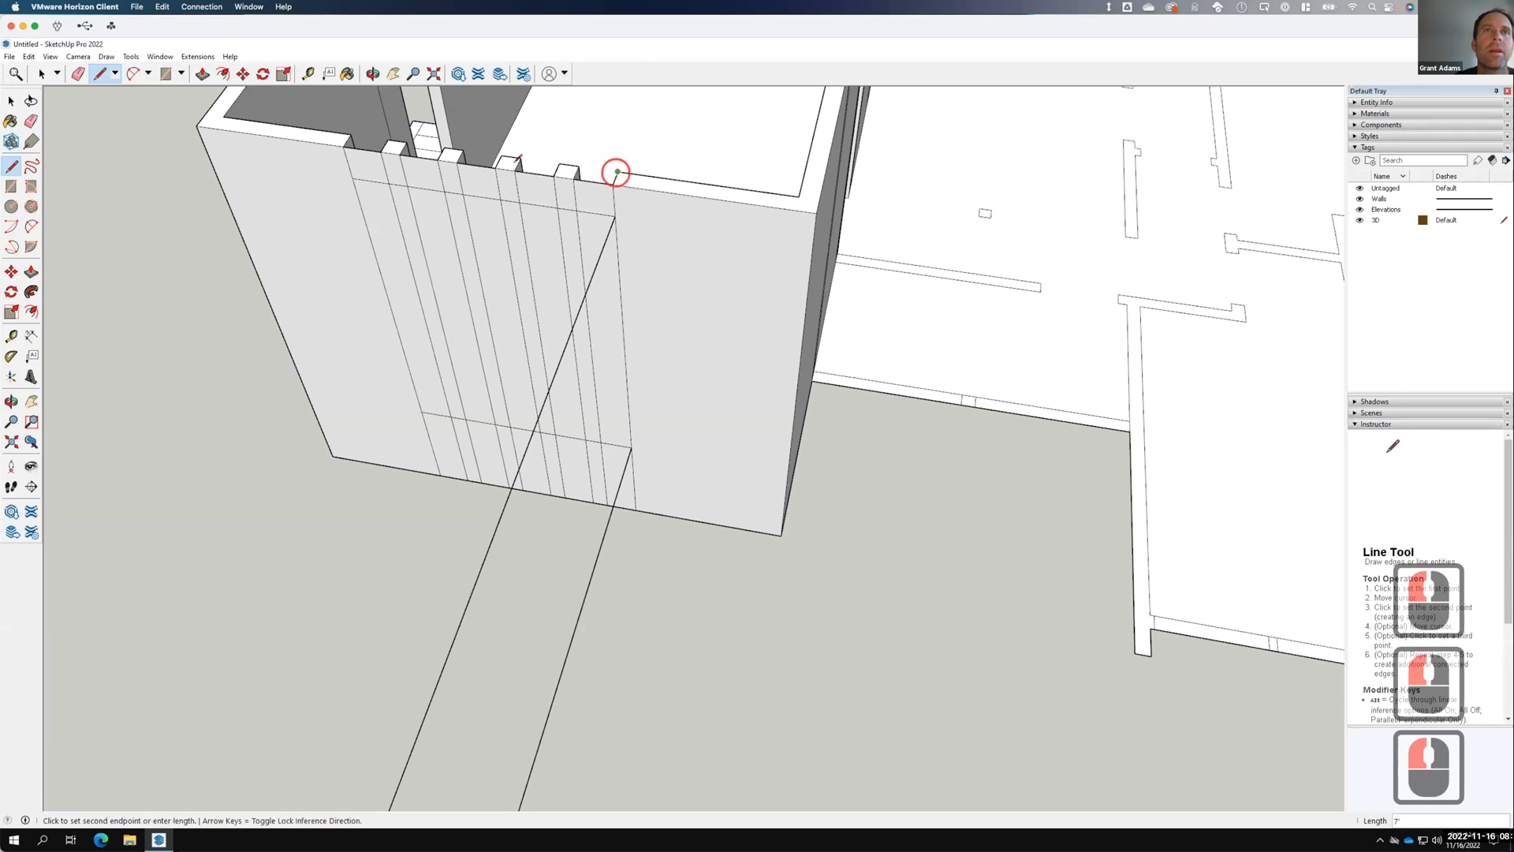
pyautogui.click(351, 133)
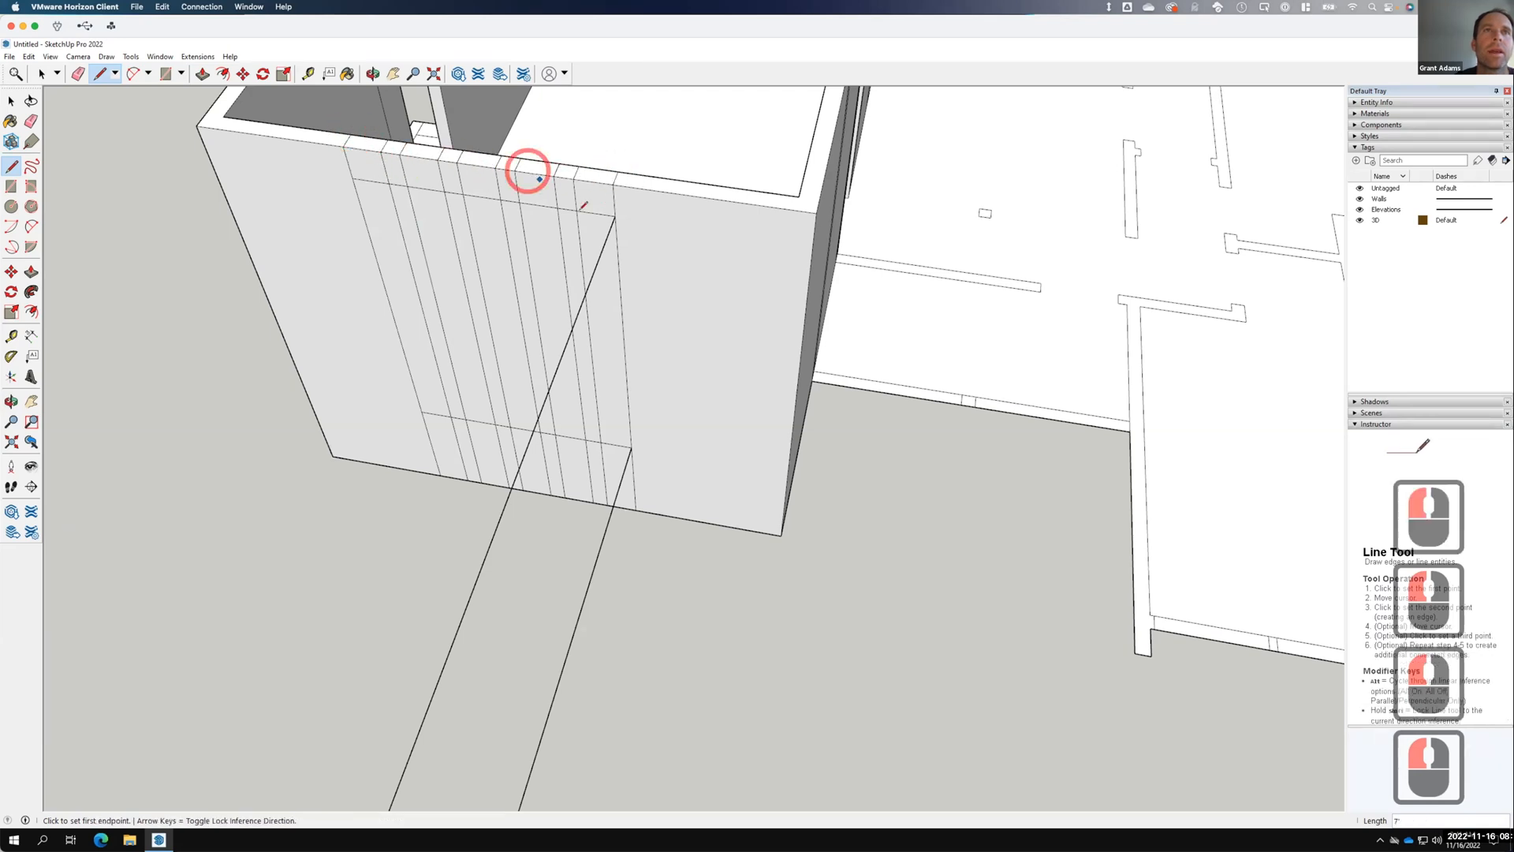
pyautogui.press('space')
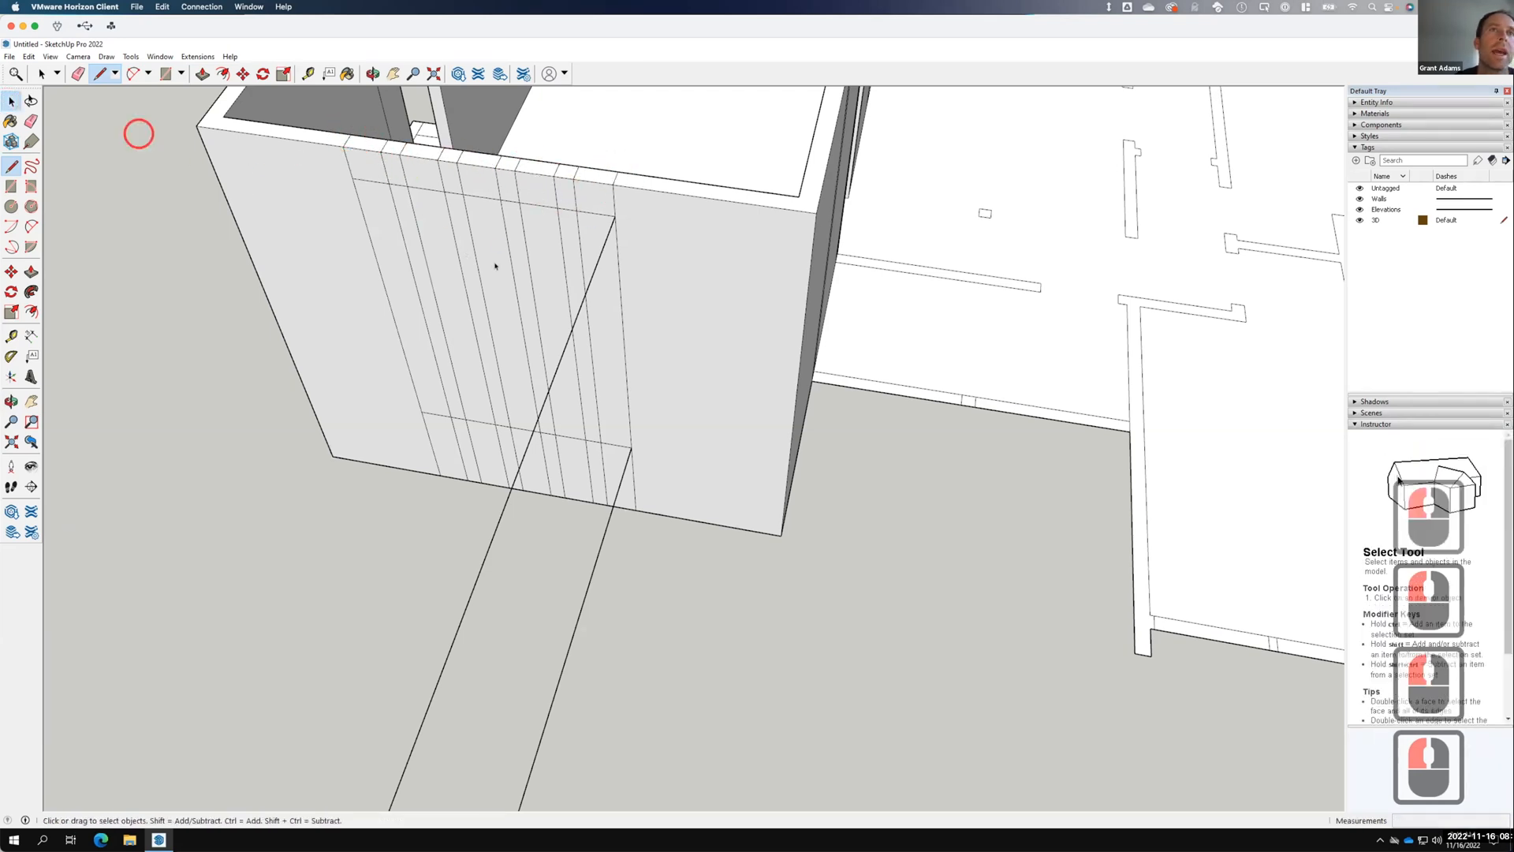
# Erase the two long diagonal construction edges across the wall face.
pyautogui.click(604, 235)
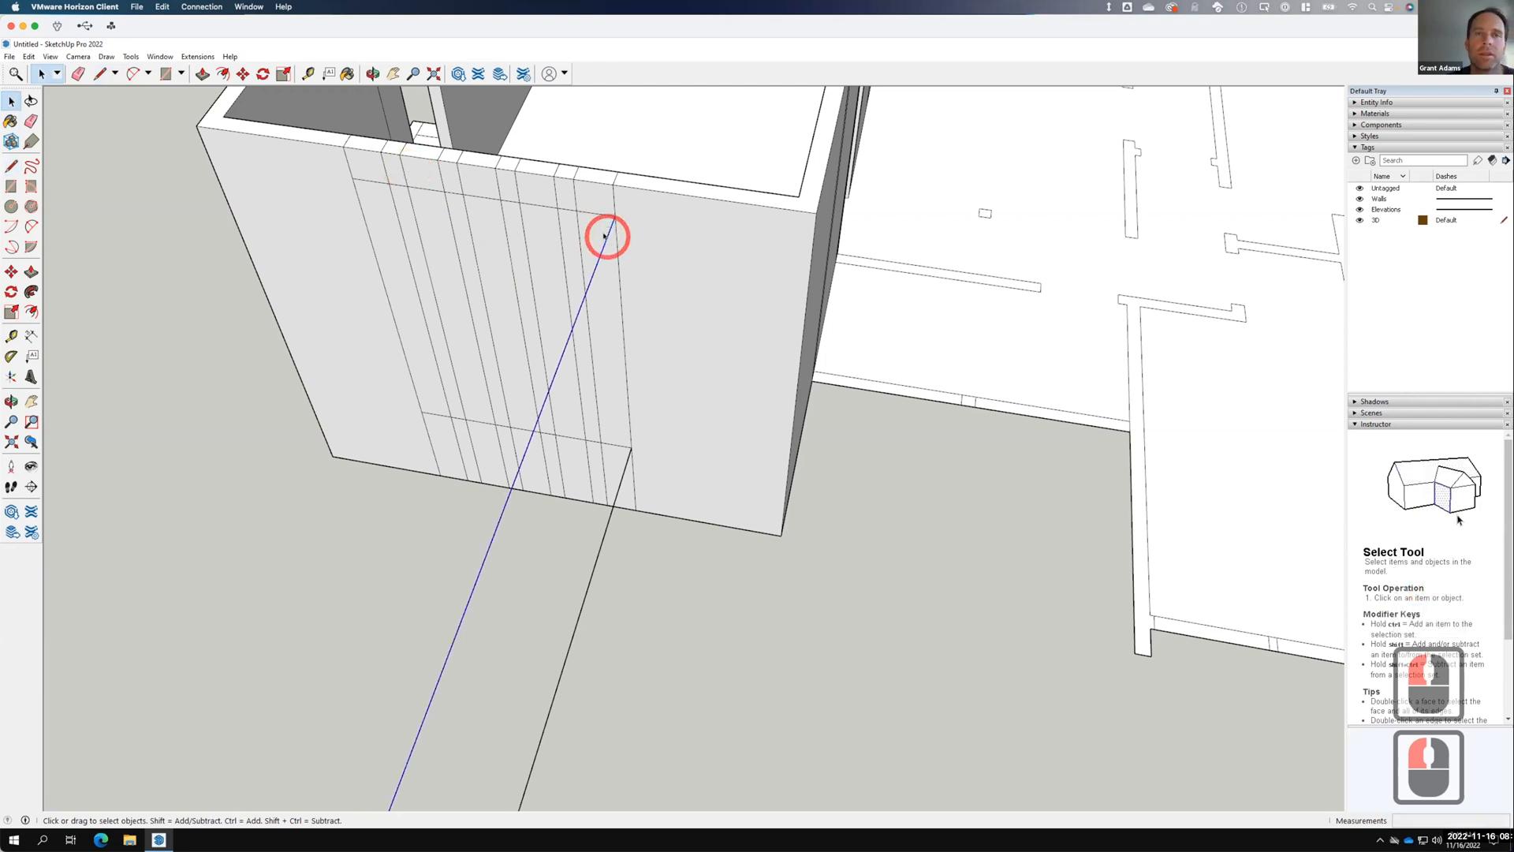
pyautogui.keyDown('shift'); pyautogui.click(609, 518); pyautogui.keyUp('shift')
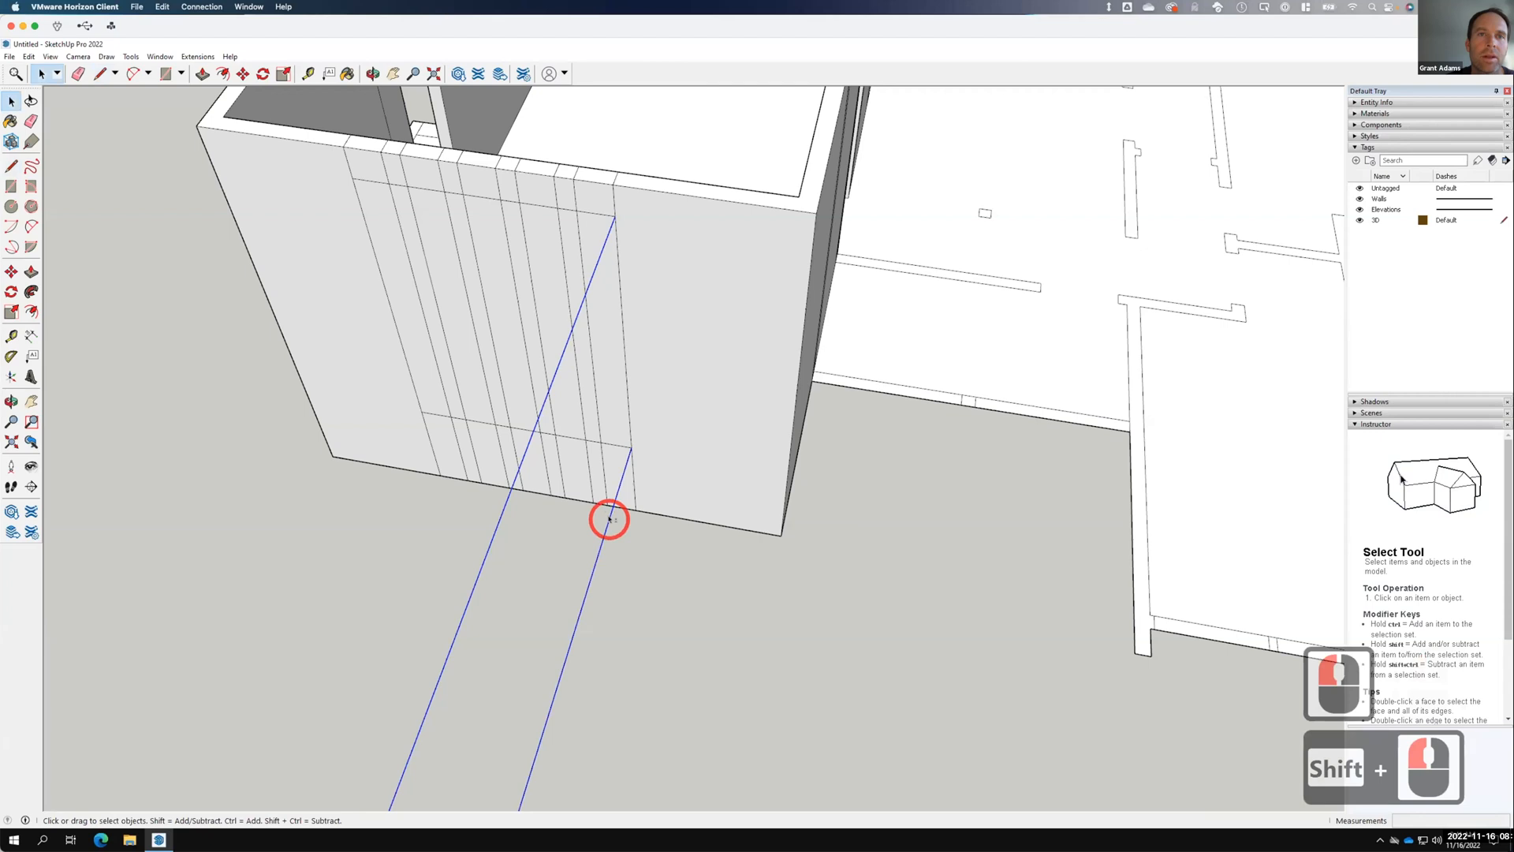
pyautogui.rightClick(609, 518)
pyautogui.click(627, 538)
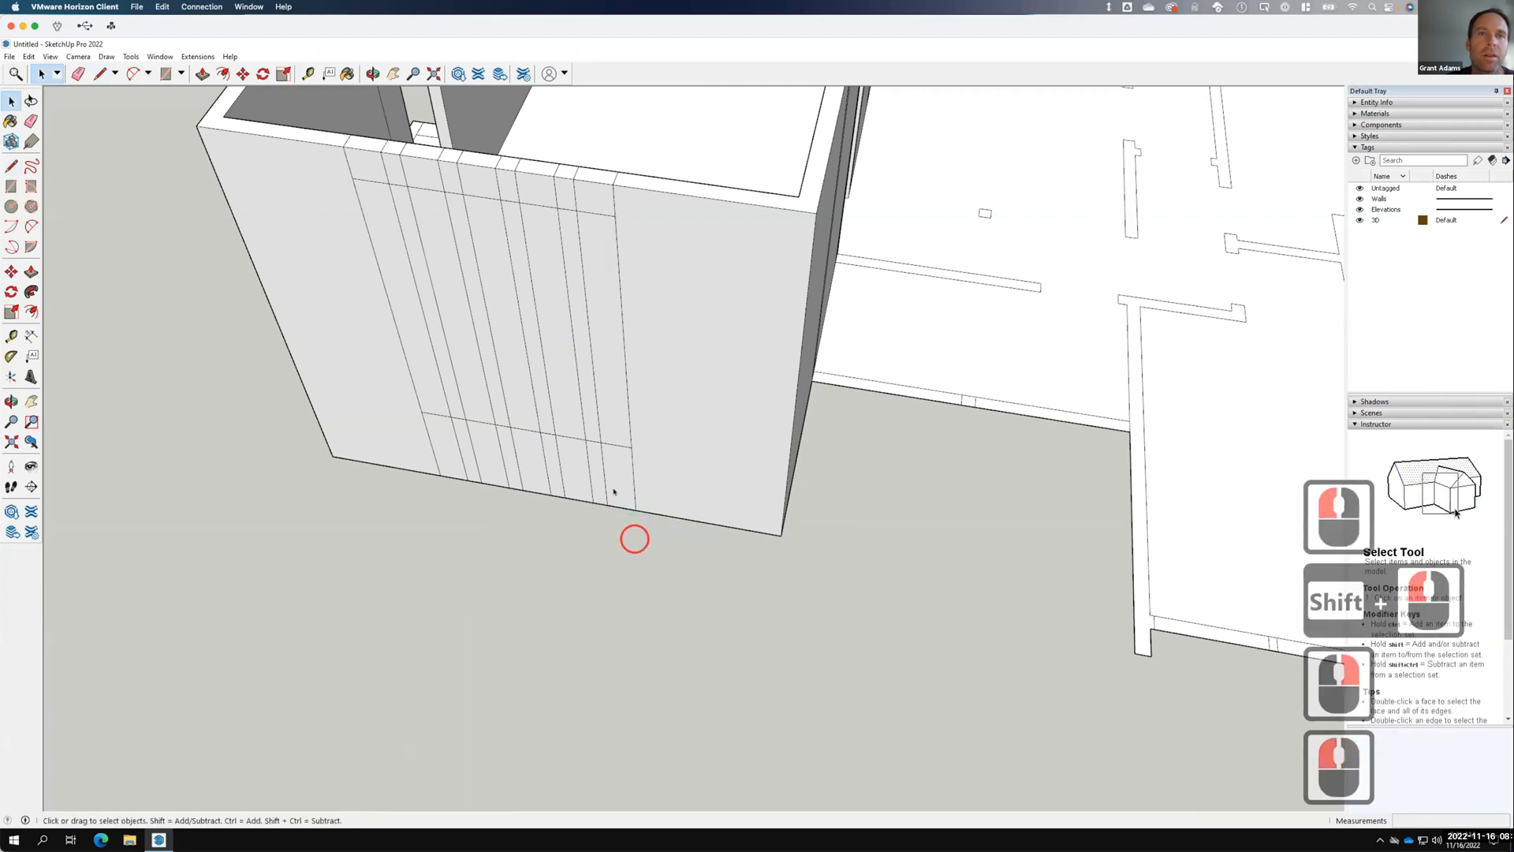
# Erase the leftover vertical edges in the wall's lower band.
pyautogui.click(603, 466)
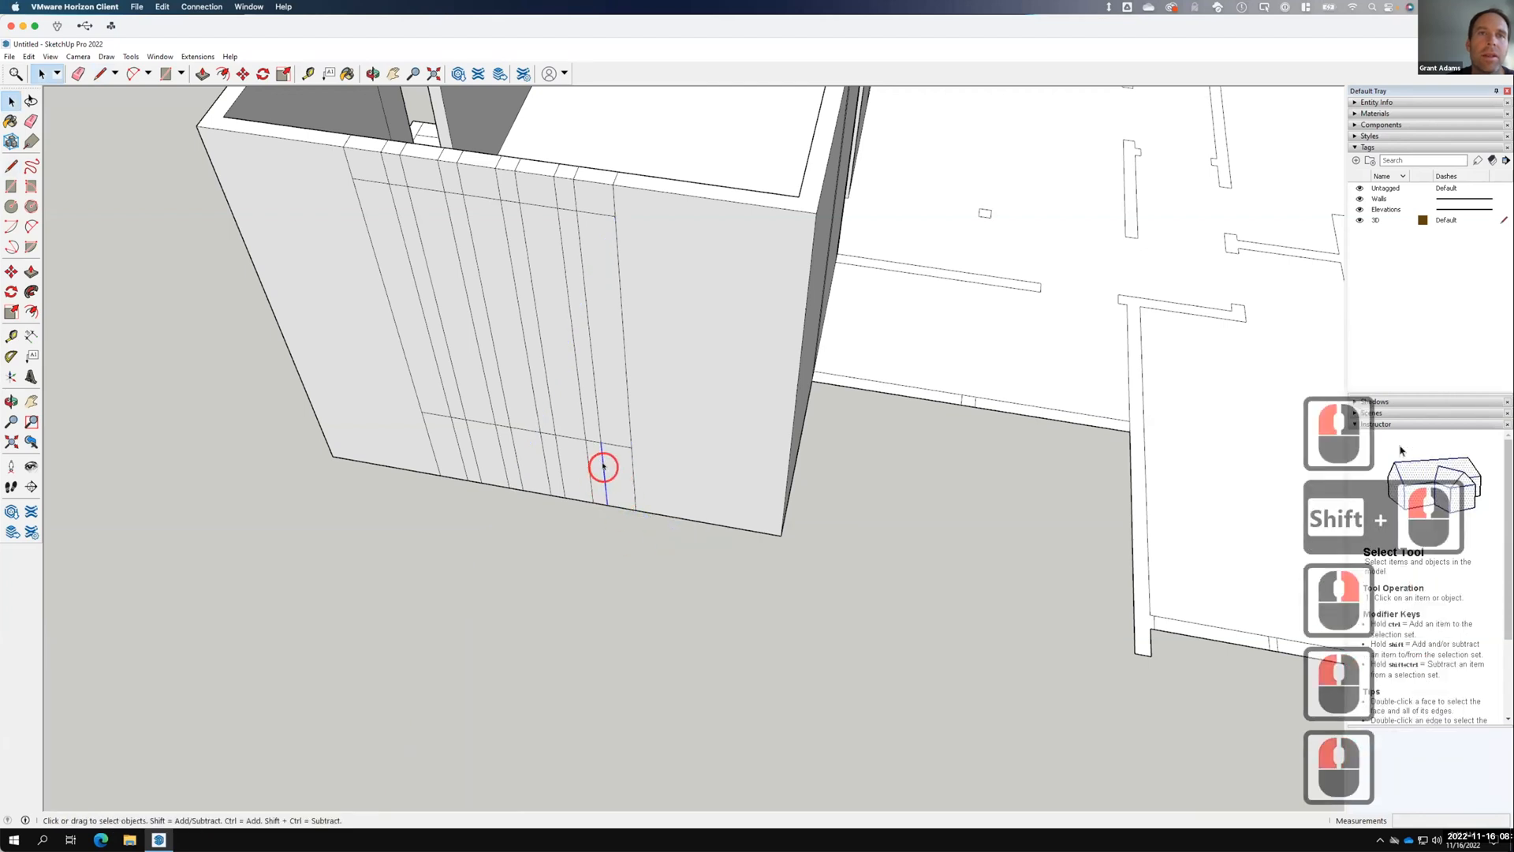
pyautogui.keyDown('shift'); pyautogui.click(631, 467); pyautogui.keyUp('shift')
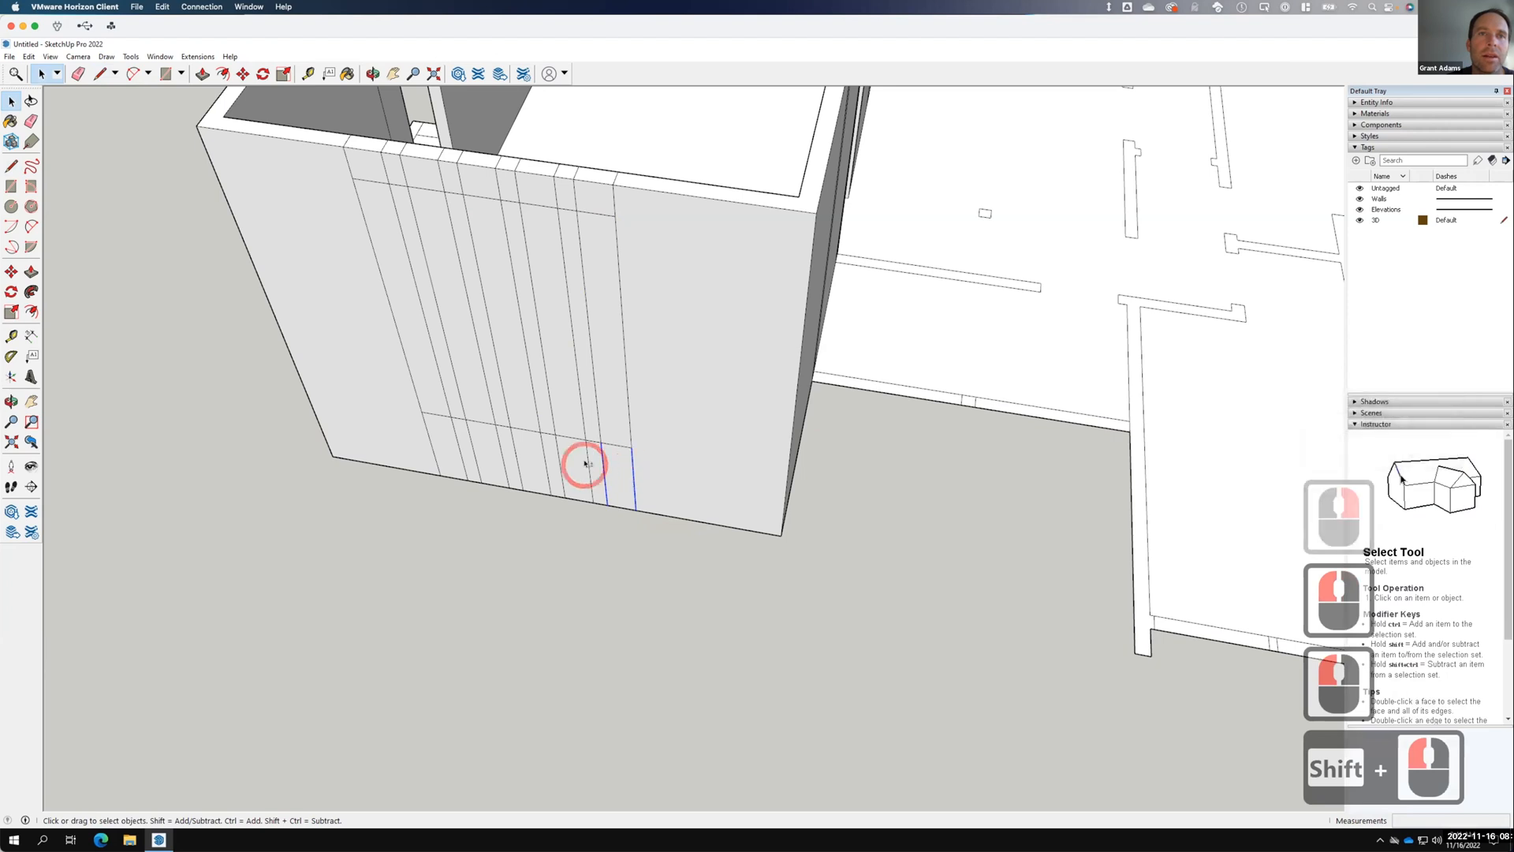
pyautogui.keyDown('shift'); pyautogui.click(576, 463); pyautogui.keyUp('shift')
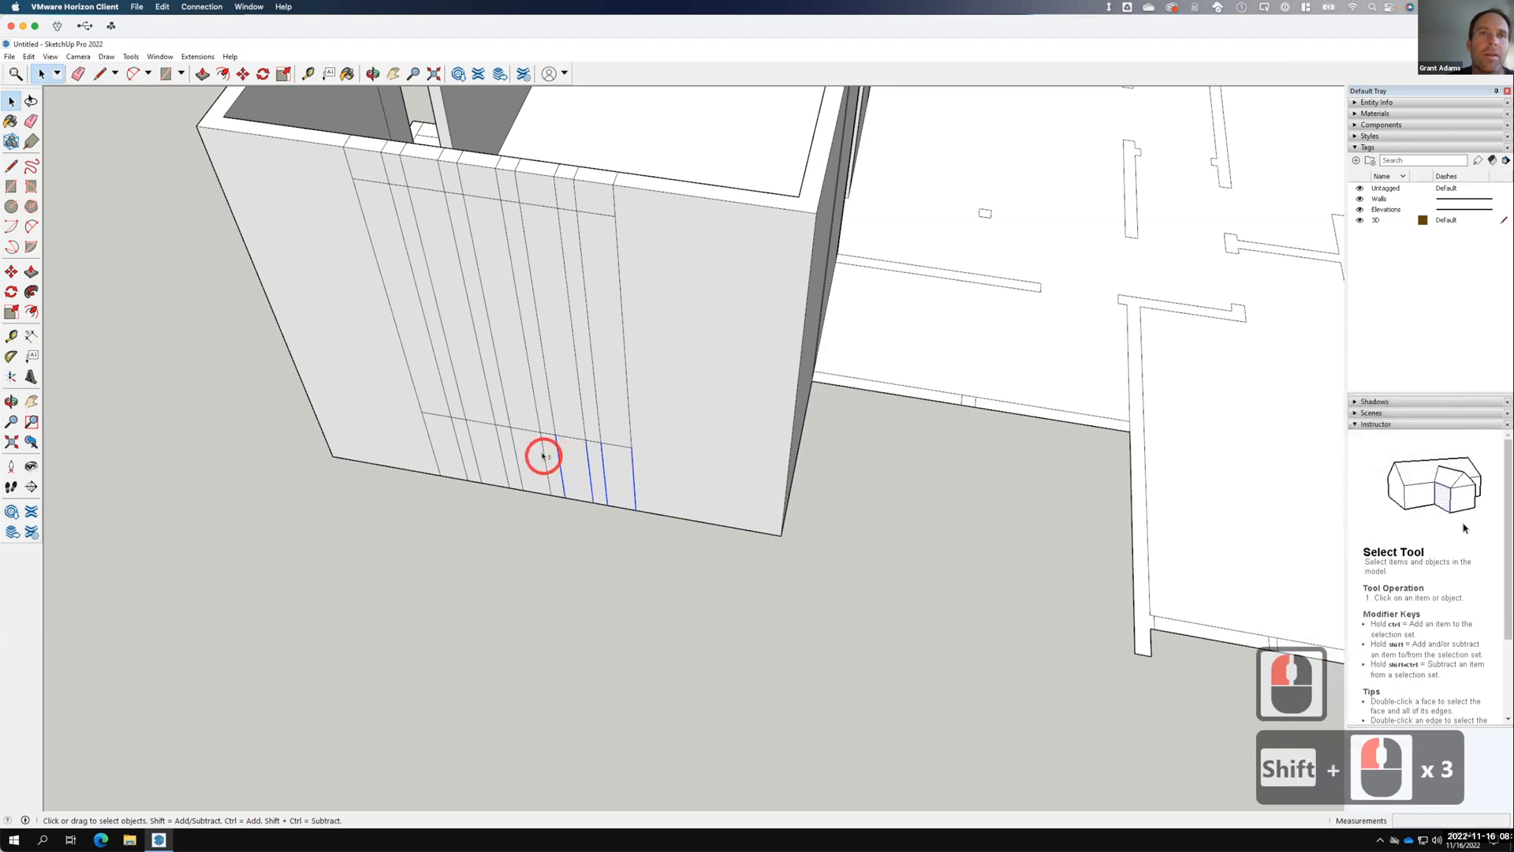
pyautogui.keyDown('shift'); pyautogui.click(501, 454); pyautogui.keyUp('shift')
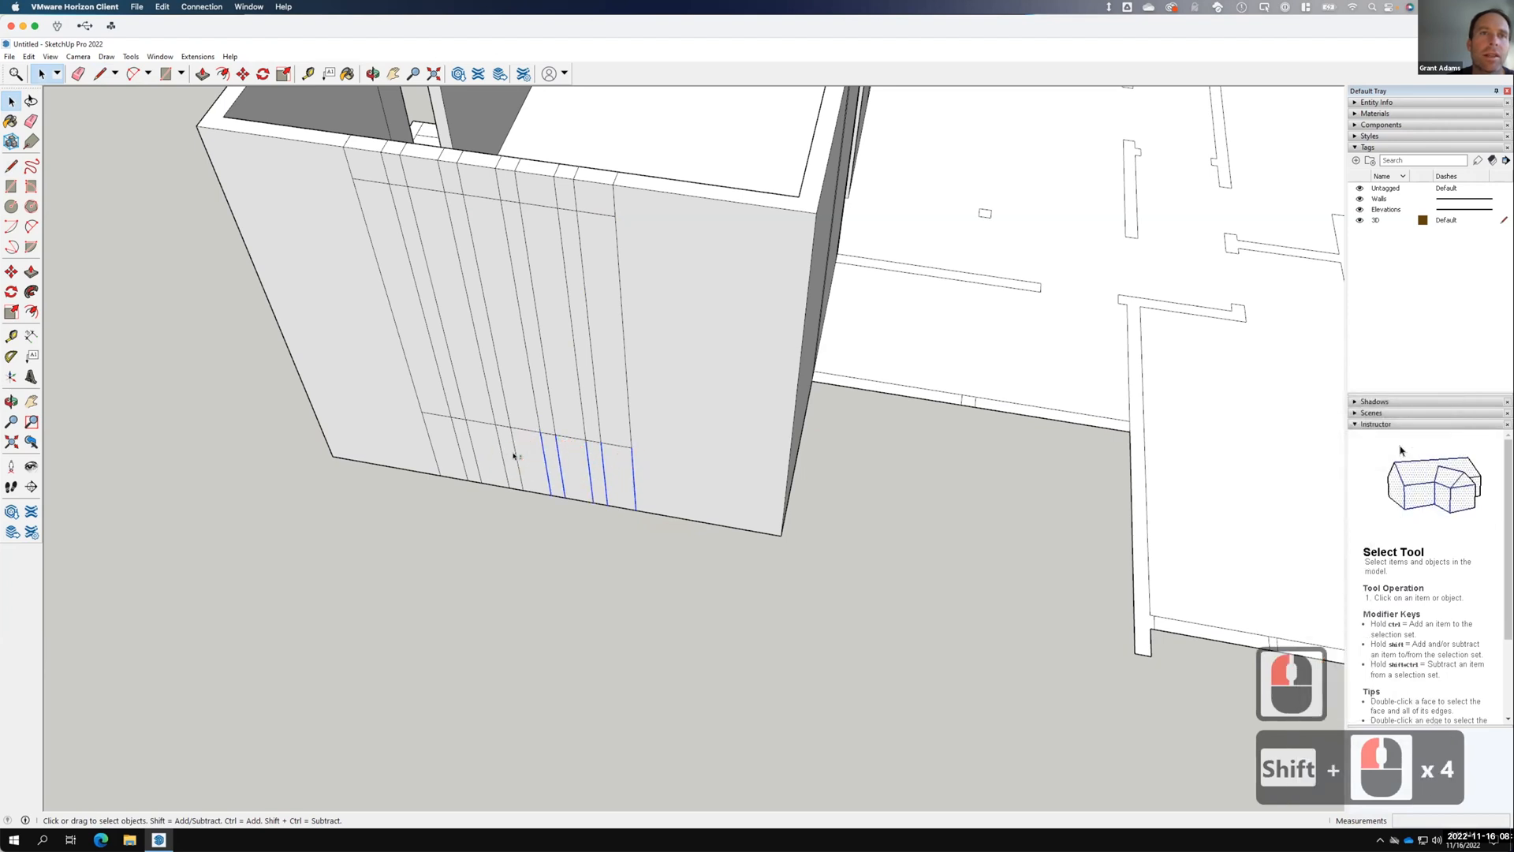
pyautogui.keyDown('shift'); pyautogui.click(503, 454); pyautogui.keyUp('shift')
pyautogui.keyDown('shift'); pyautogui.click(477, 453); pyautogui.keyUp('shift')
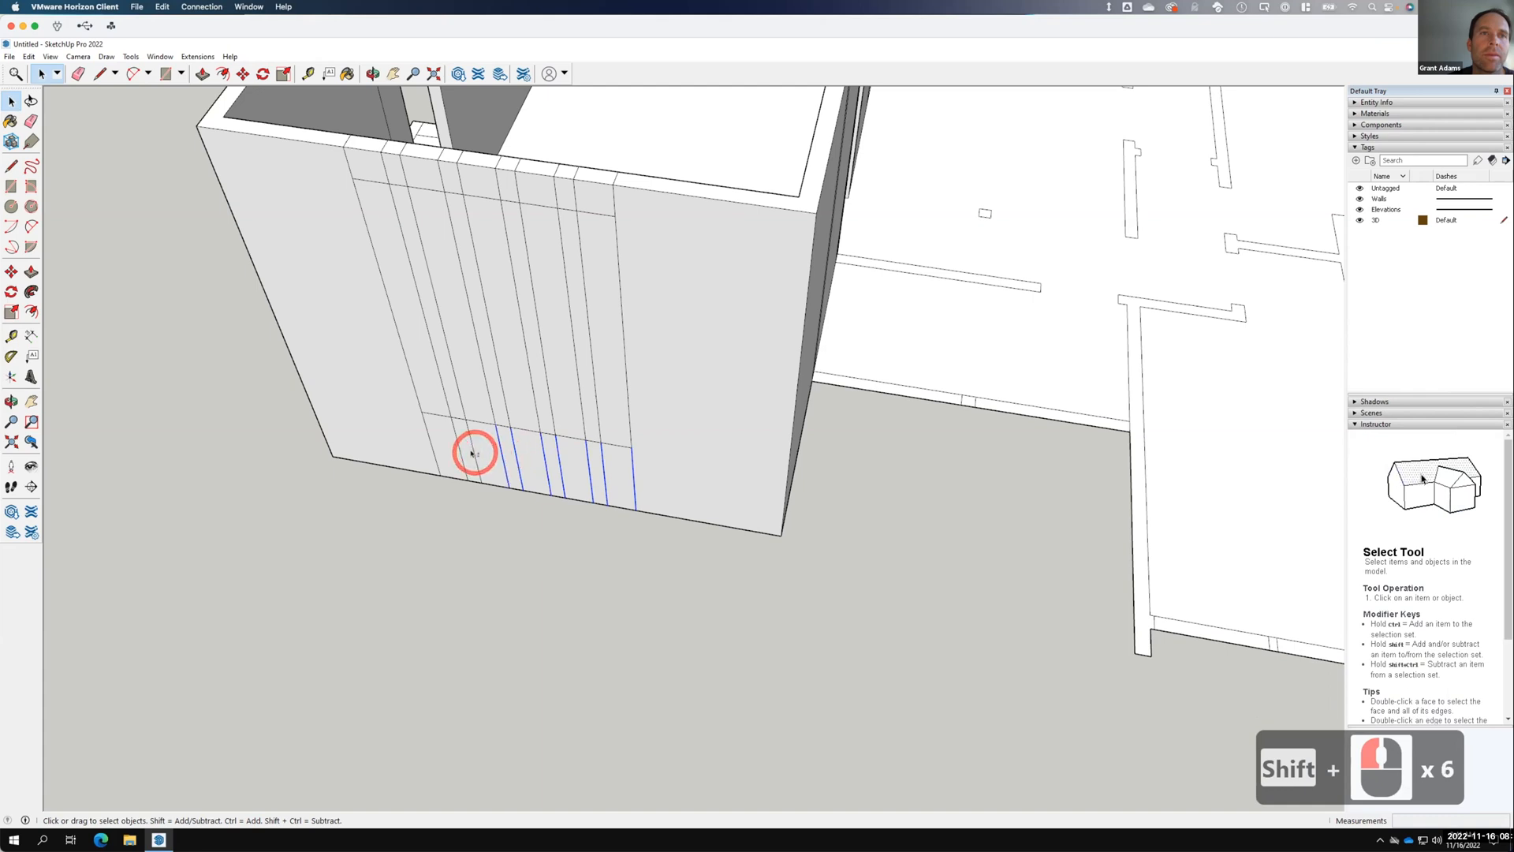
pyautogui.keyDown('shift'); pyautogui.click(430, 444); pyautogui.keyUp('shift')
pyautogui.keyDown('shift'); pyautogui.click(429, 444); pyautogui.keyUp('shift')
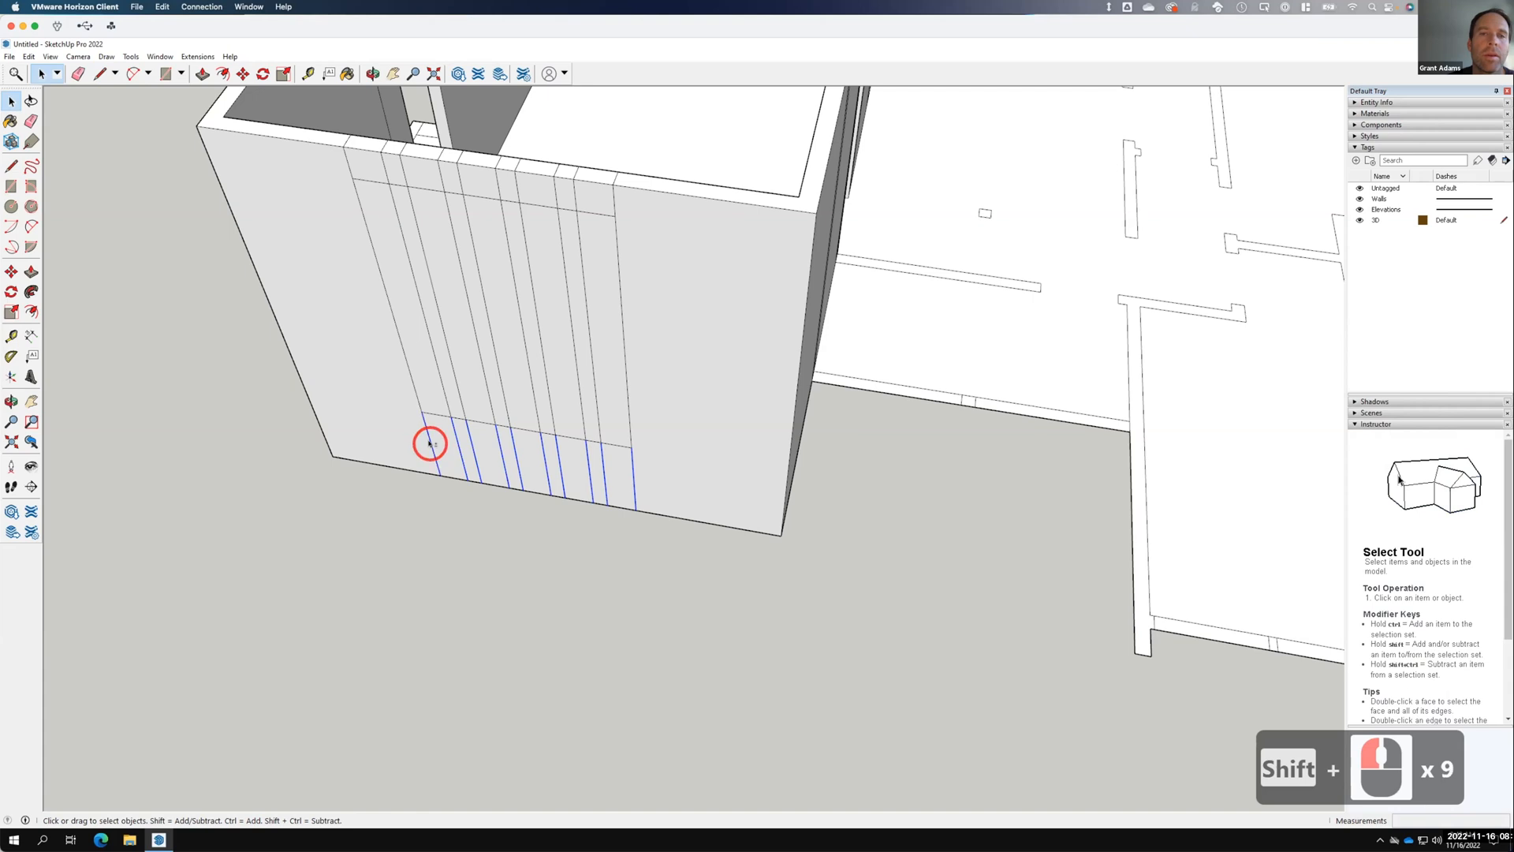
pyautogui.rightClick(430, 443)
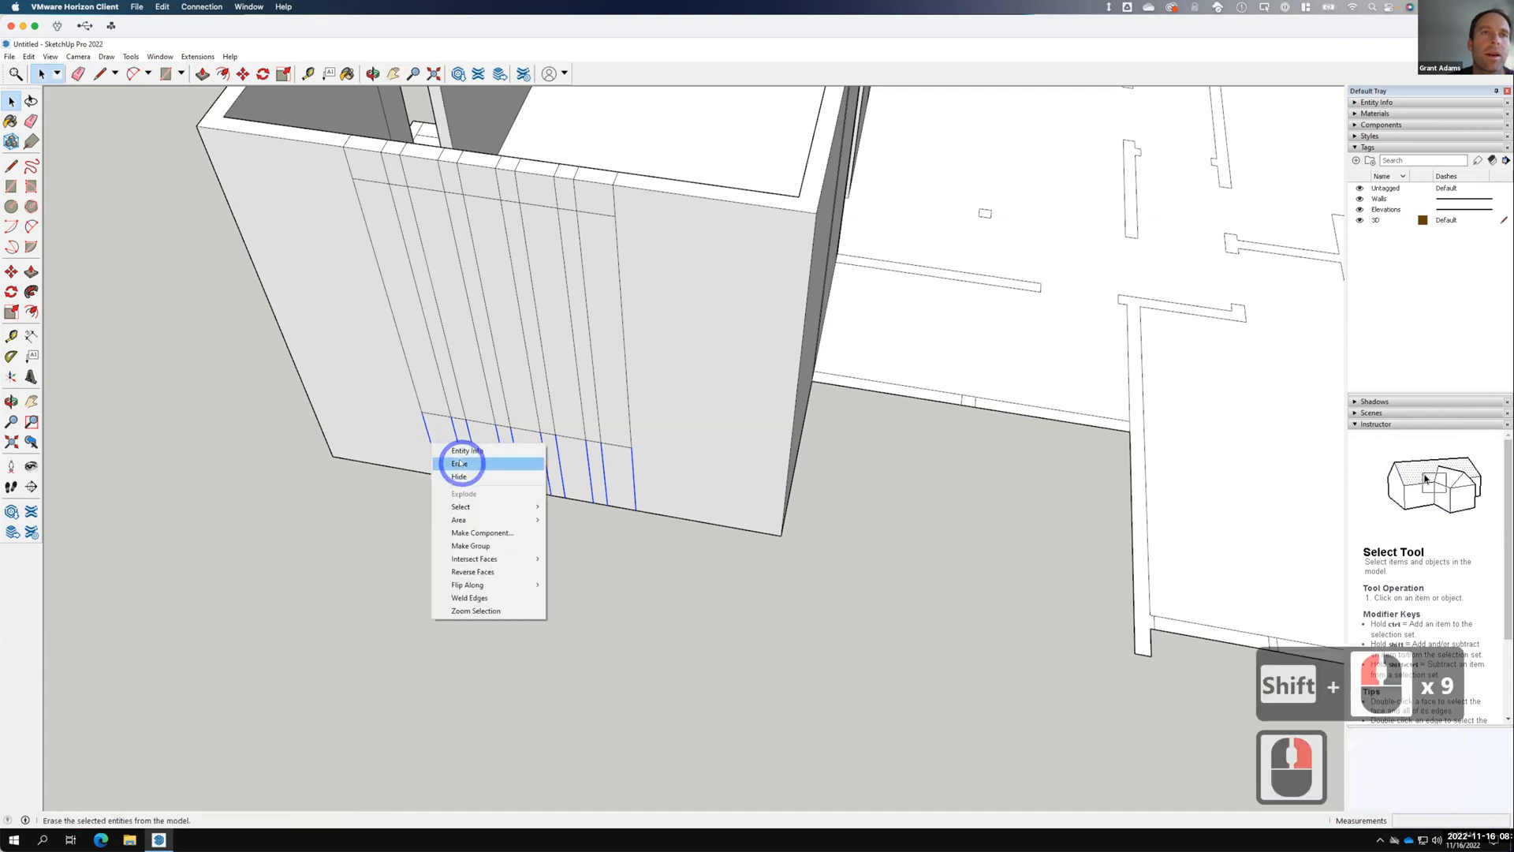
pyautogui.click(463, 465)
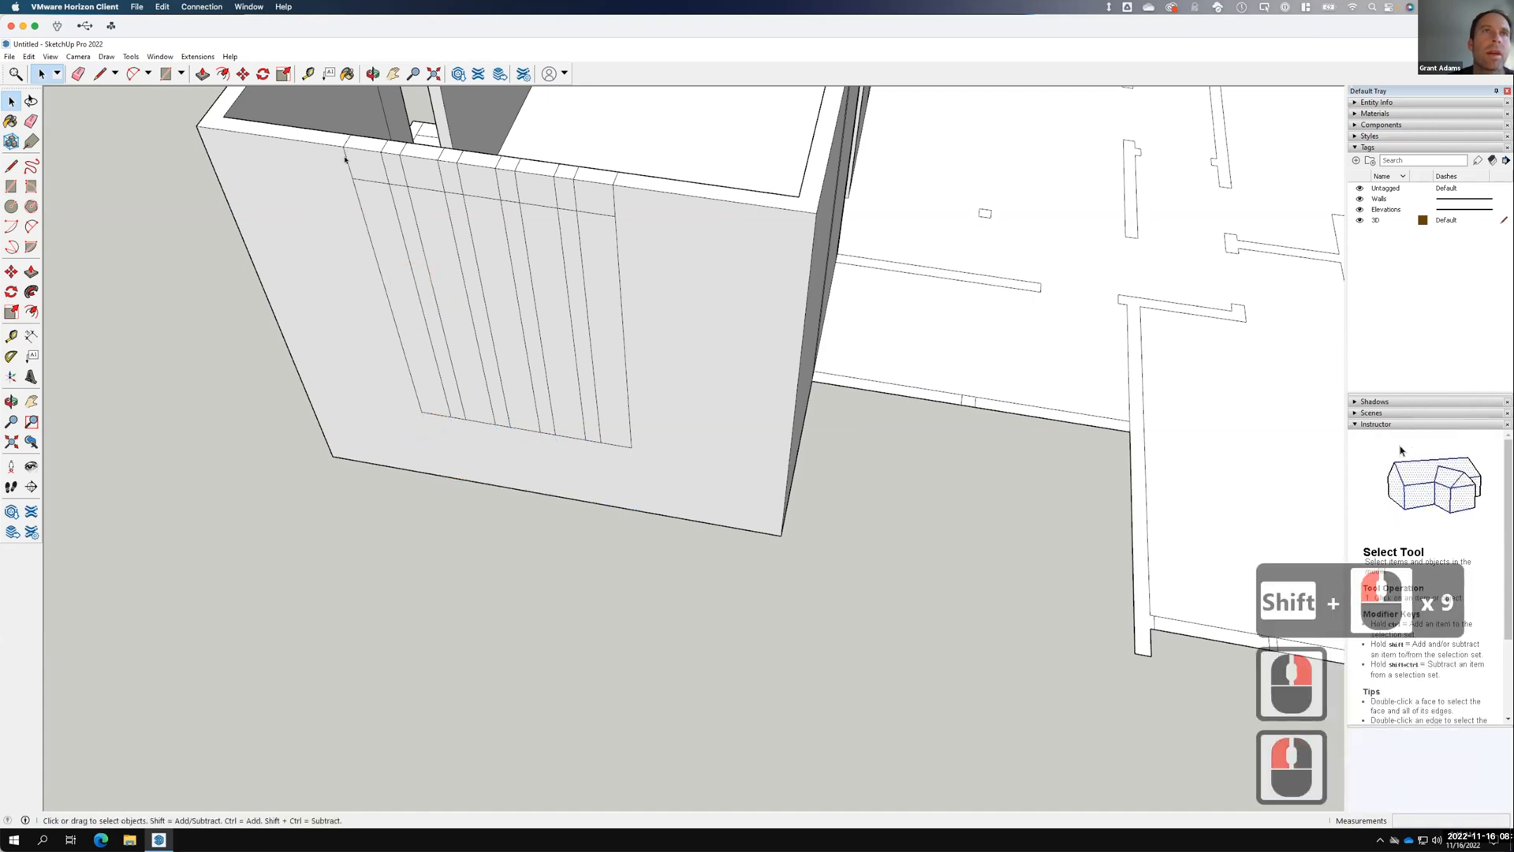
# Erase the short edges in the wall's top band, including the top-left leftover.
pyautogui.keyDown('shift'); pyautogui.click(399, 168); pyautogui.keyUp('shift')
pyautogui.keyDown('shift'); pyautogui.click(405, 168); pyautogui.keyUp('shift')
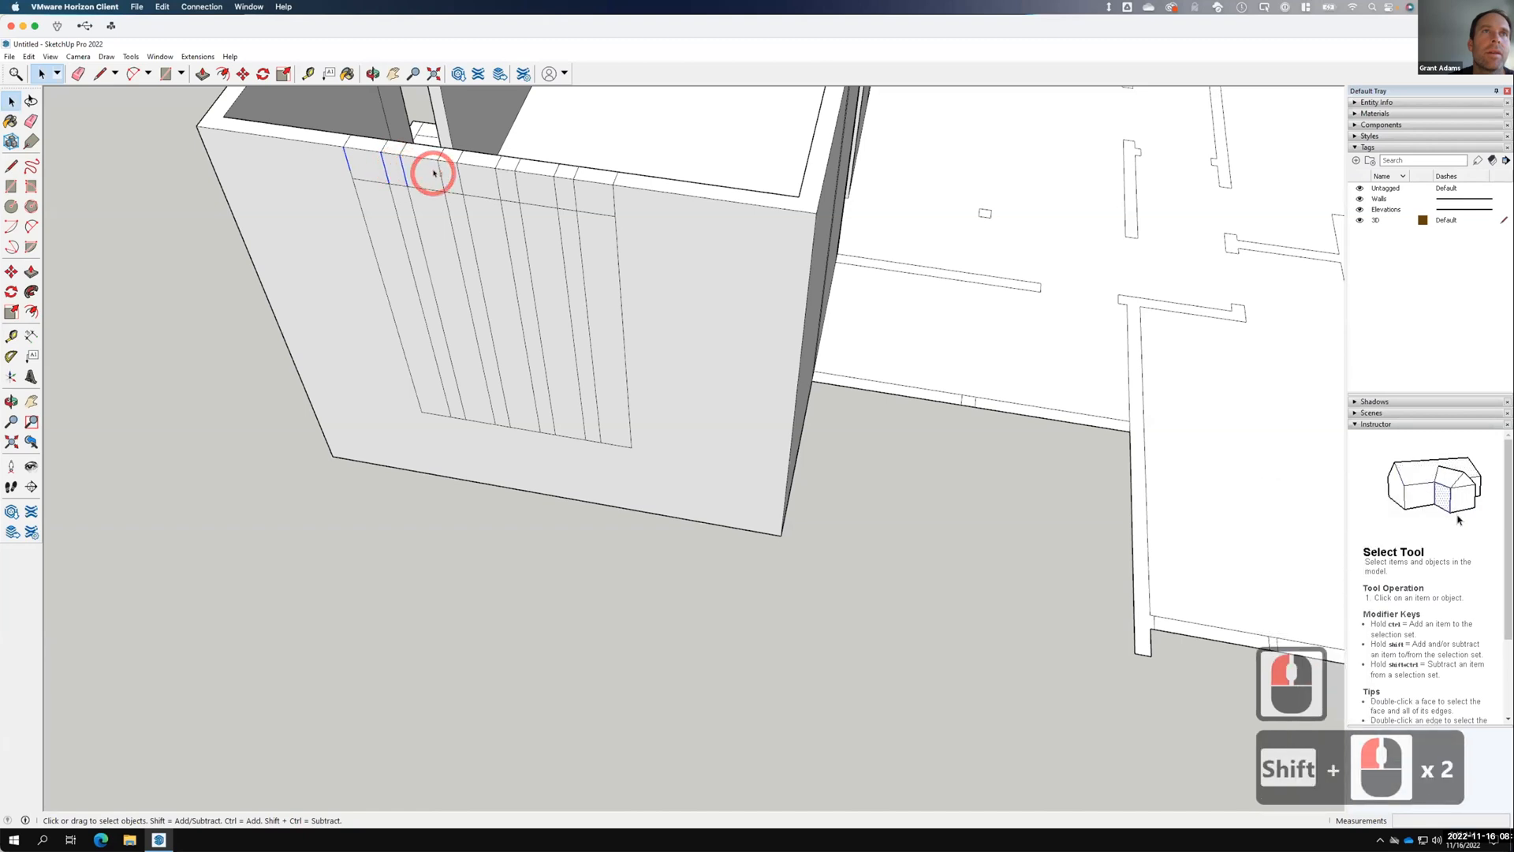
pyautogui.keyDown('shift'); pyautogui.click(512, 182); pyautogui.keyUp('shift')
pyautogui.keyDown('shift'); pyautogui.click(556, 188); pyautogui.keyUp('shift')
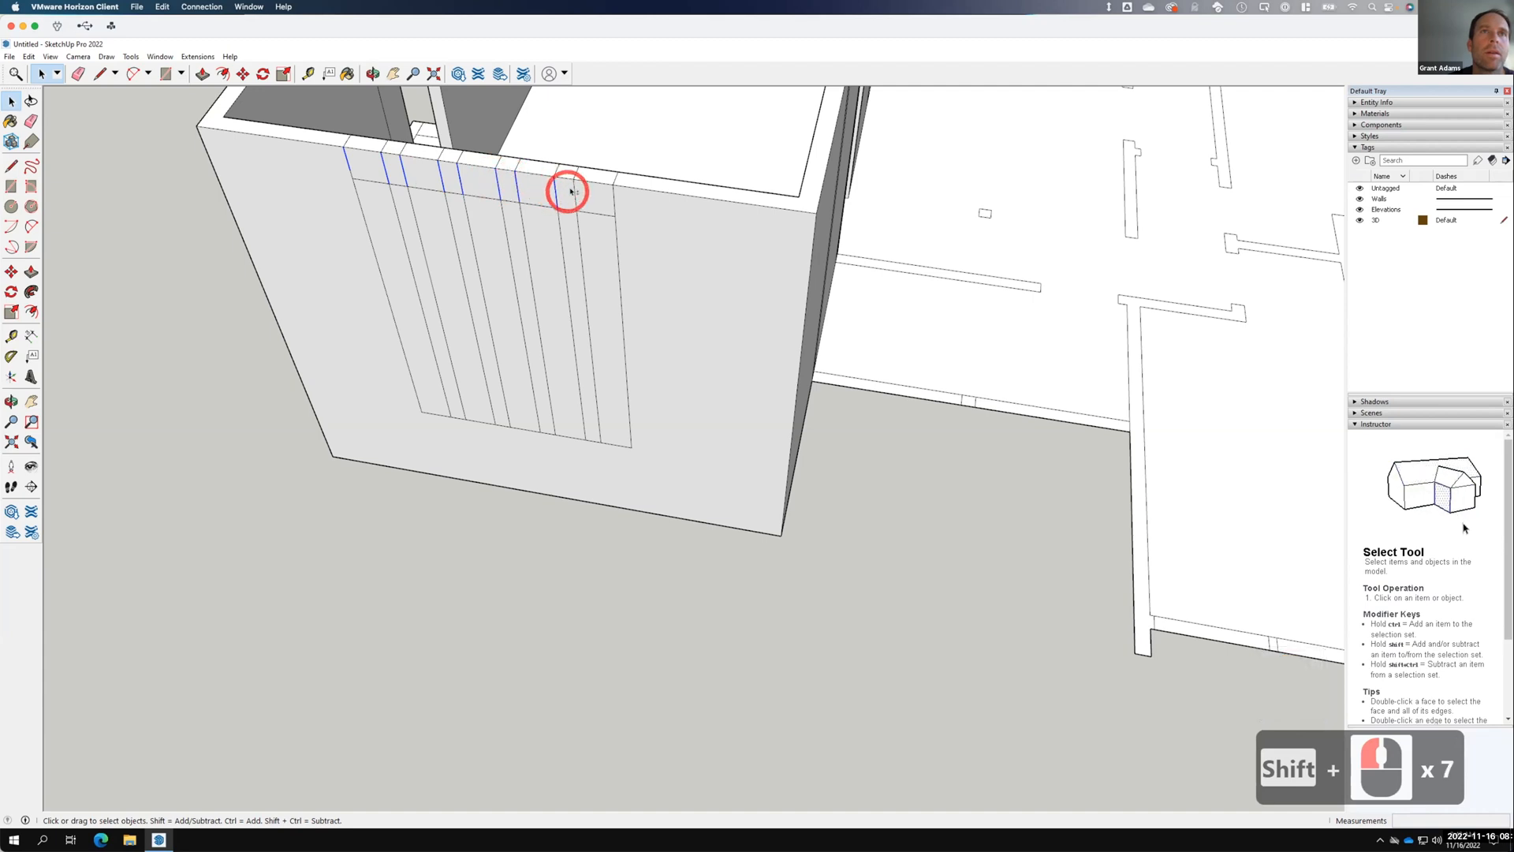
pyautogui.keyDown('shift'); pyautogui.click(579, 190); pyautogui.keyUp('shift')
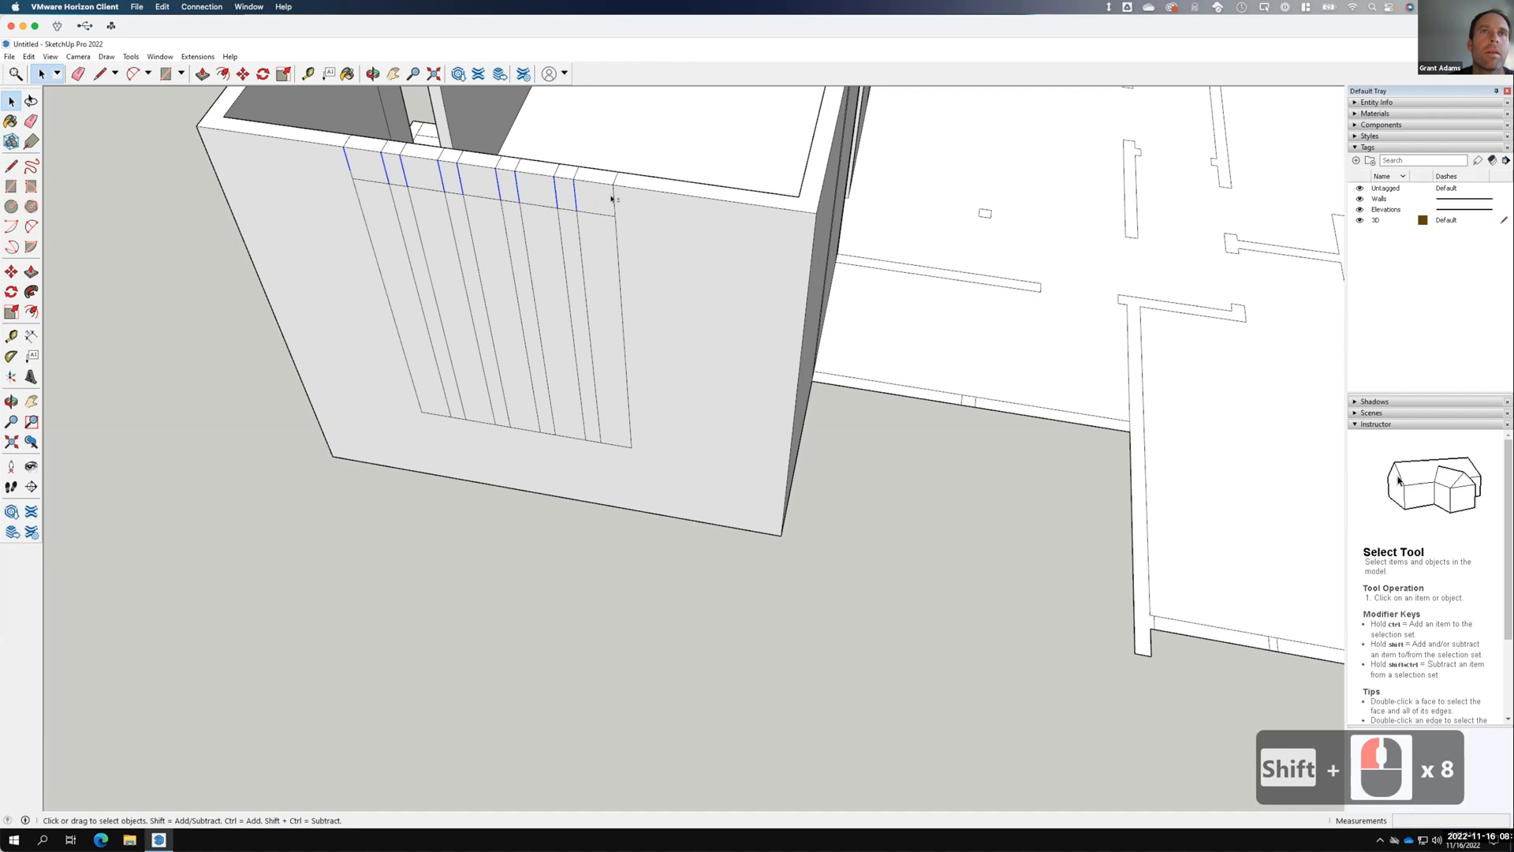
pyautogui.keyDown('shift'); pyautogui.click(613, 197); pyautogui.keyUp('shift')
pyautogui.rightClick(613, 197)
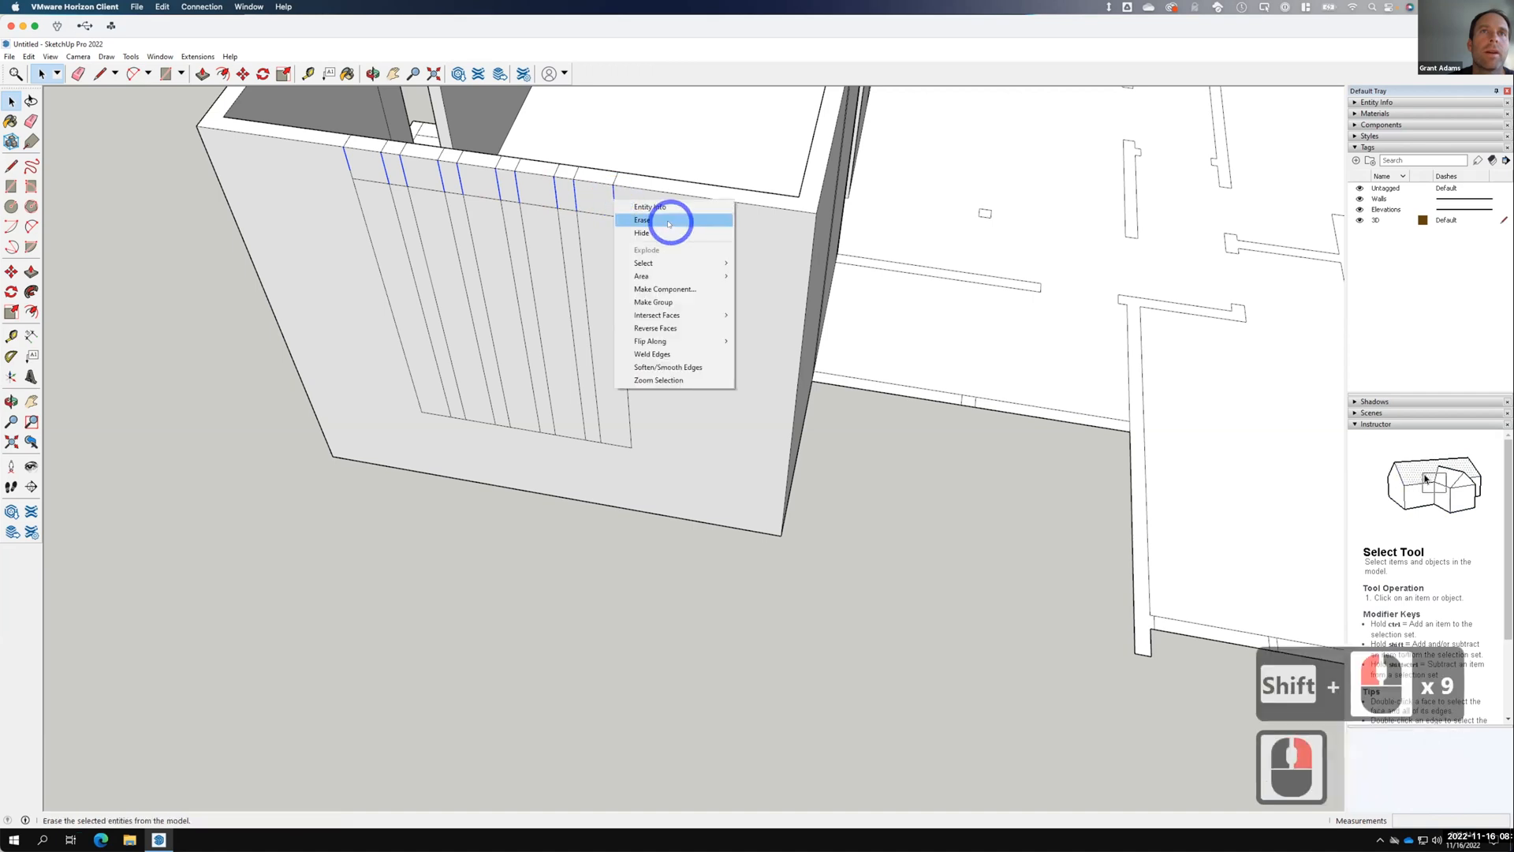
pyautogui.click(669, 224)
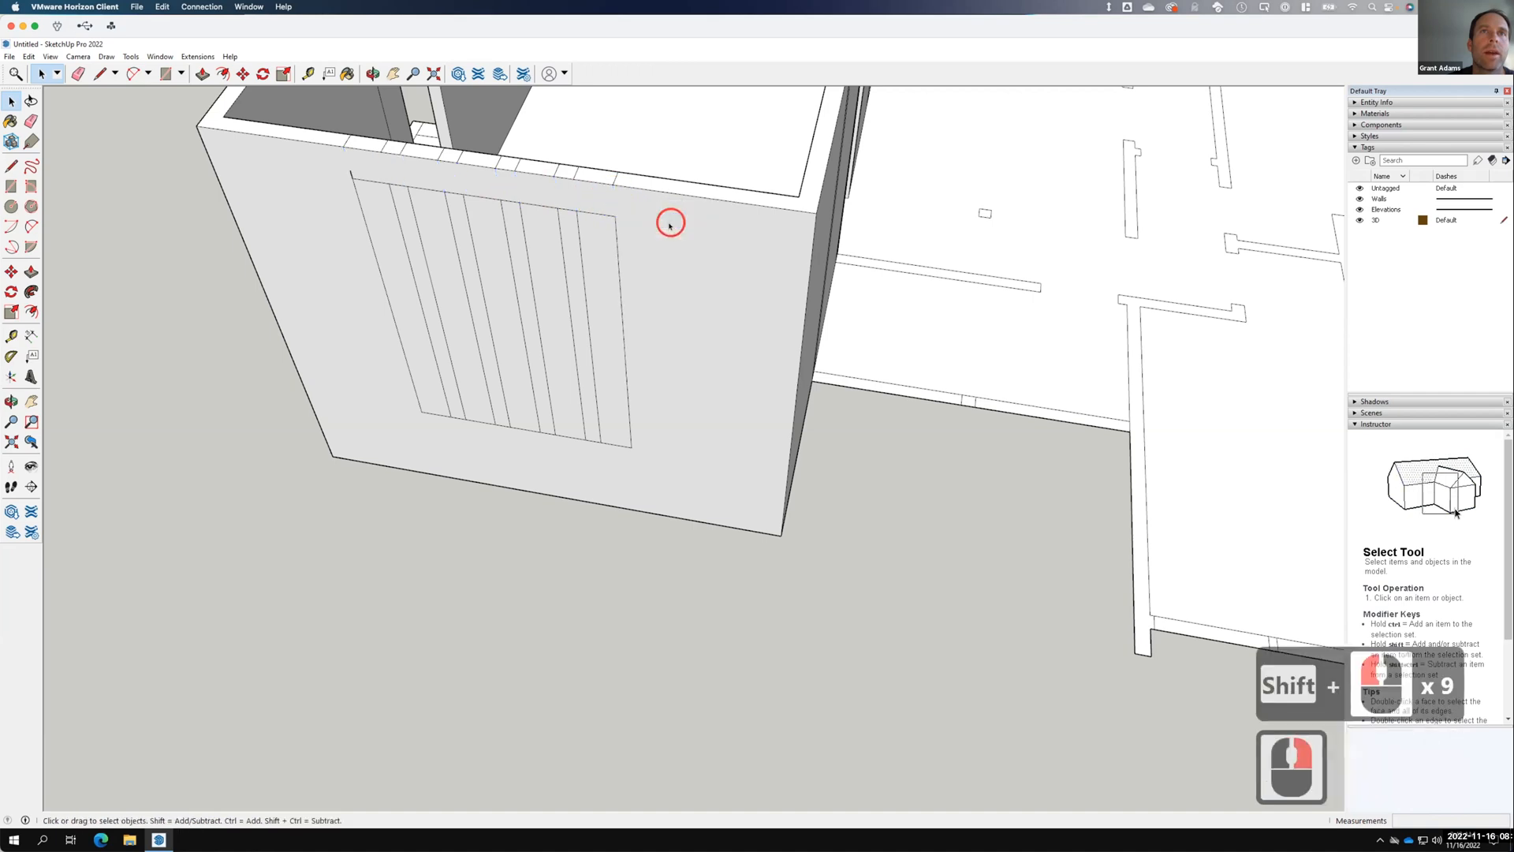
pyautogui.click(352, 172)
pyautogui.rightClick(351, 172)
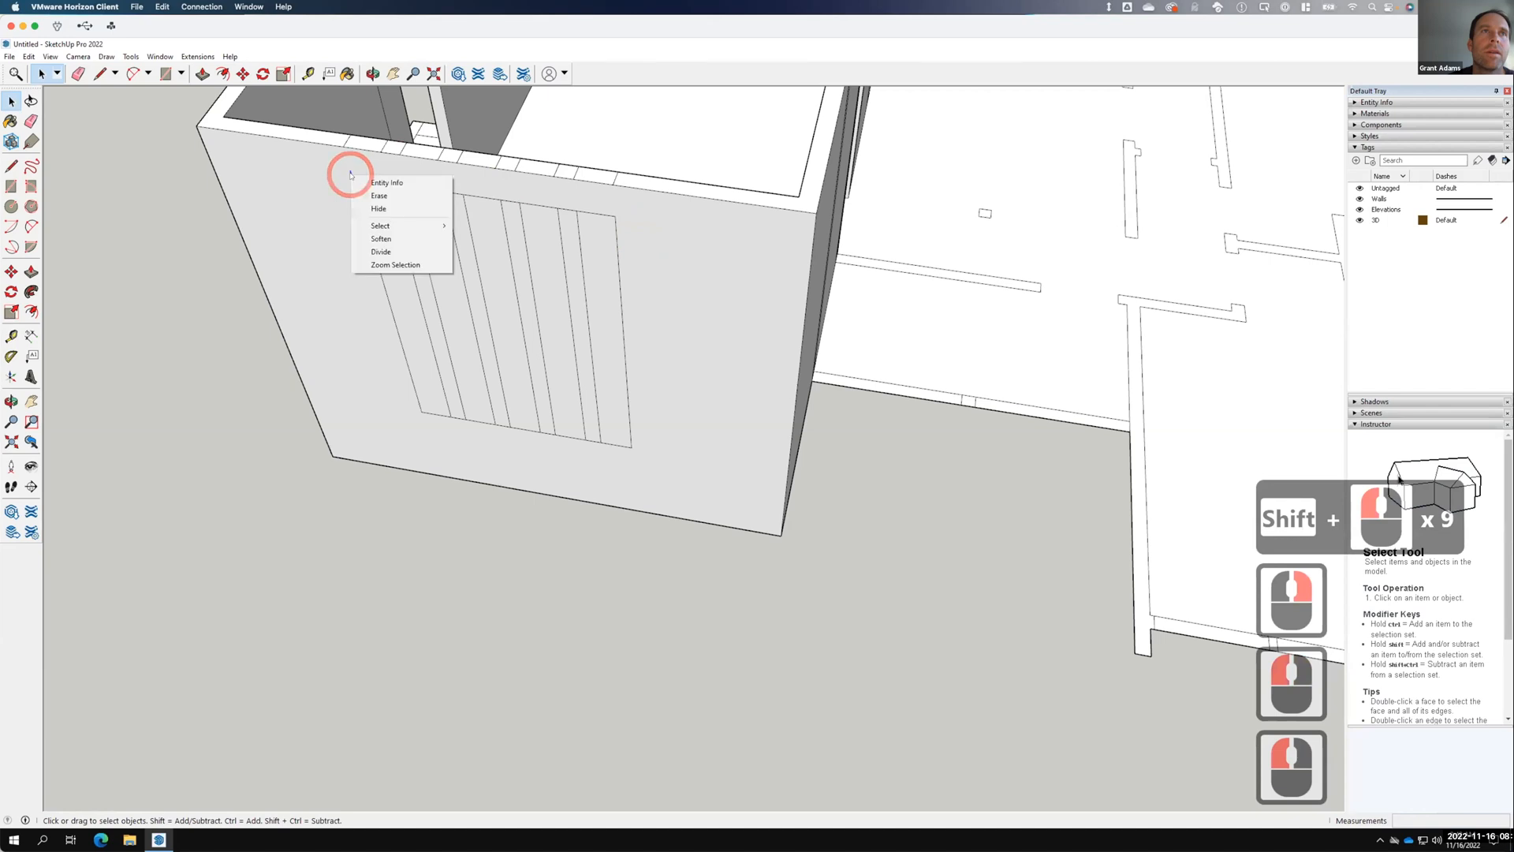
pyautogui.click(390, 195)
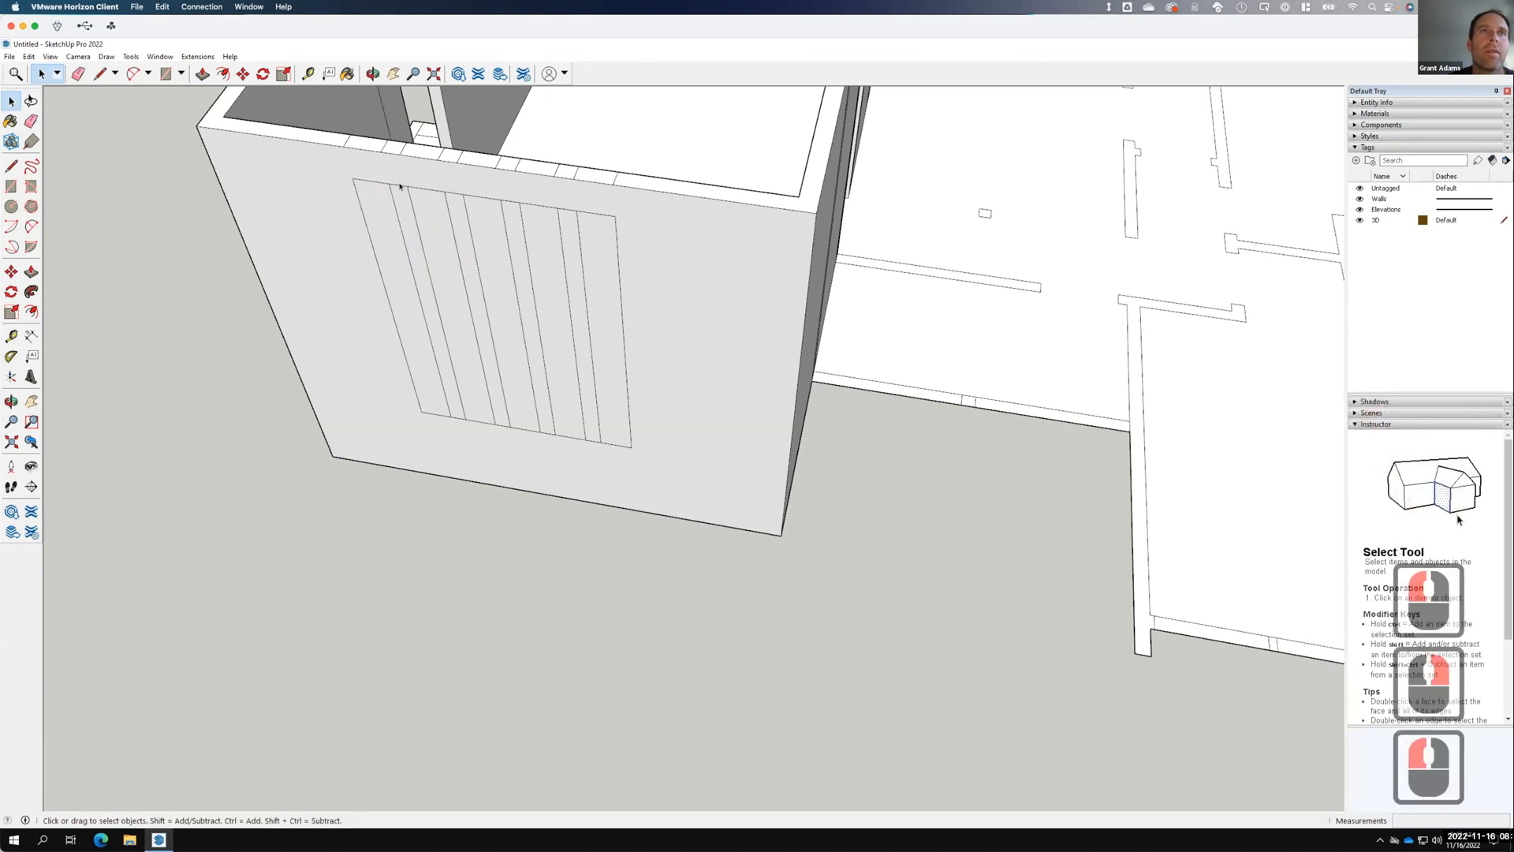
# Erase the short top and bottom edges joining adjacent strips.
pyautogui.click(460, 189)
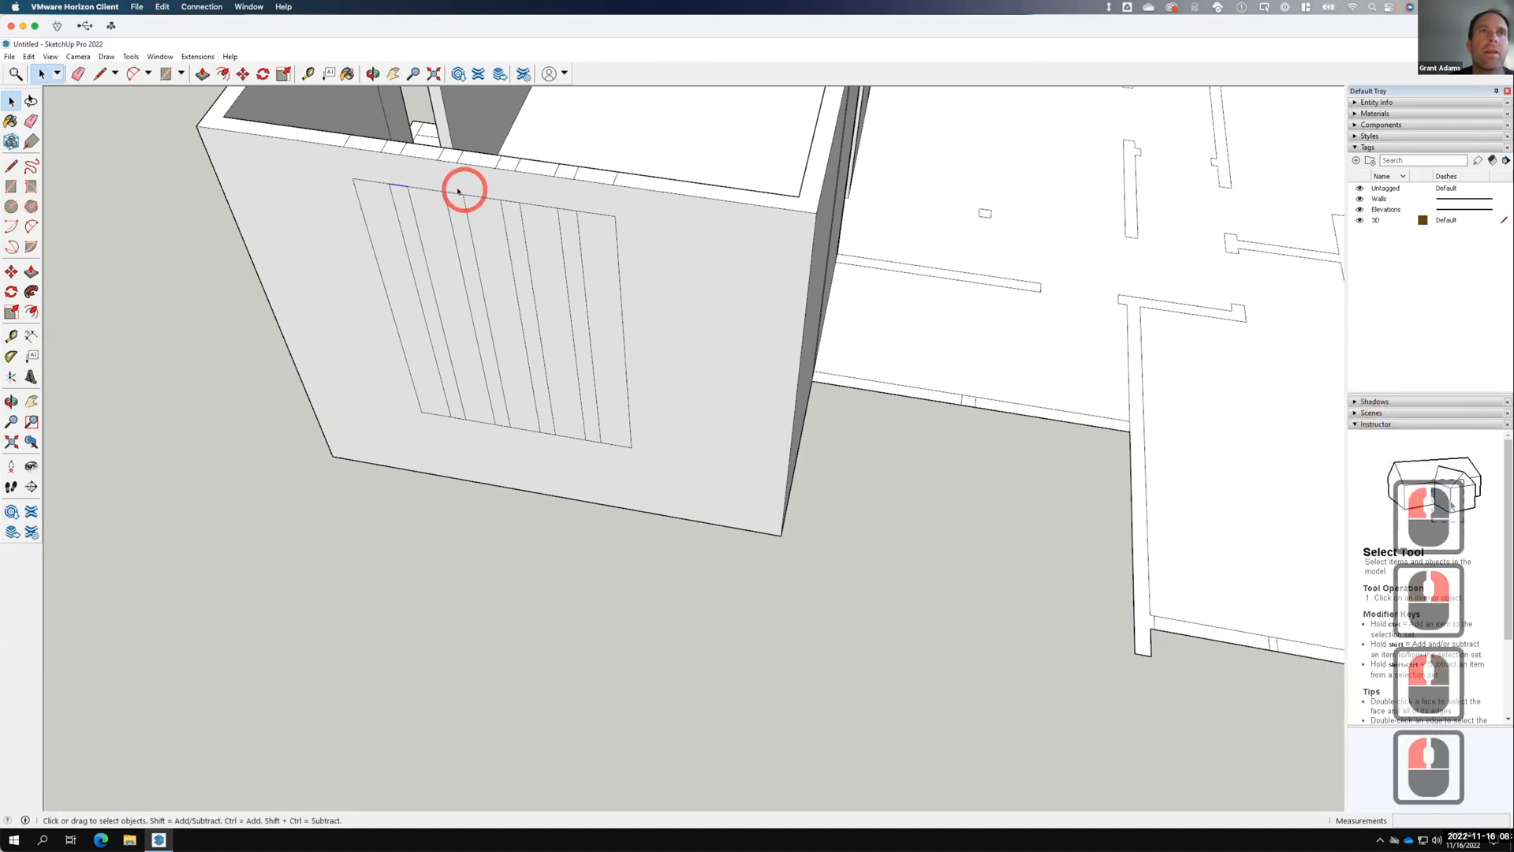
pyautogui.keyDown('shift'); pyautogui.click(509, 201); pyautogui.keyUp('shift')
pyautogui.keyDown('shift'); pyautogui.click(558, 206); pyautogui.keyUp('shift')
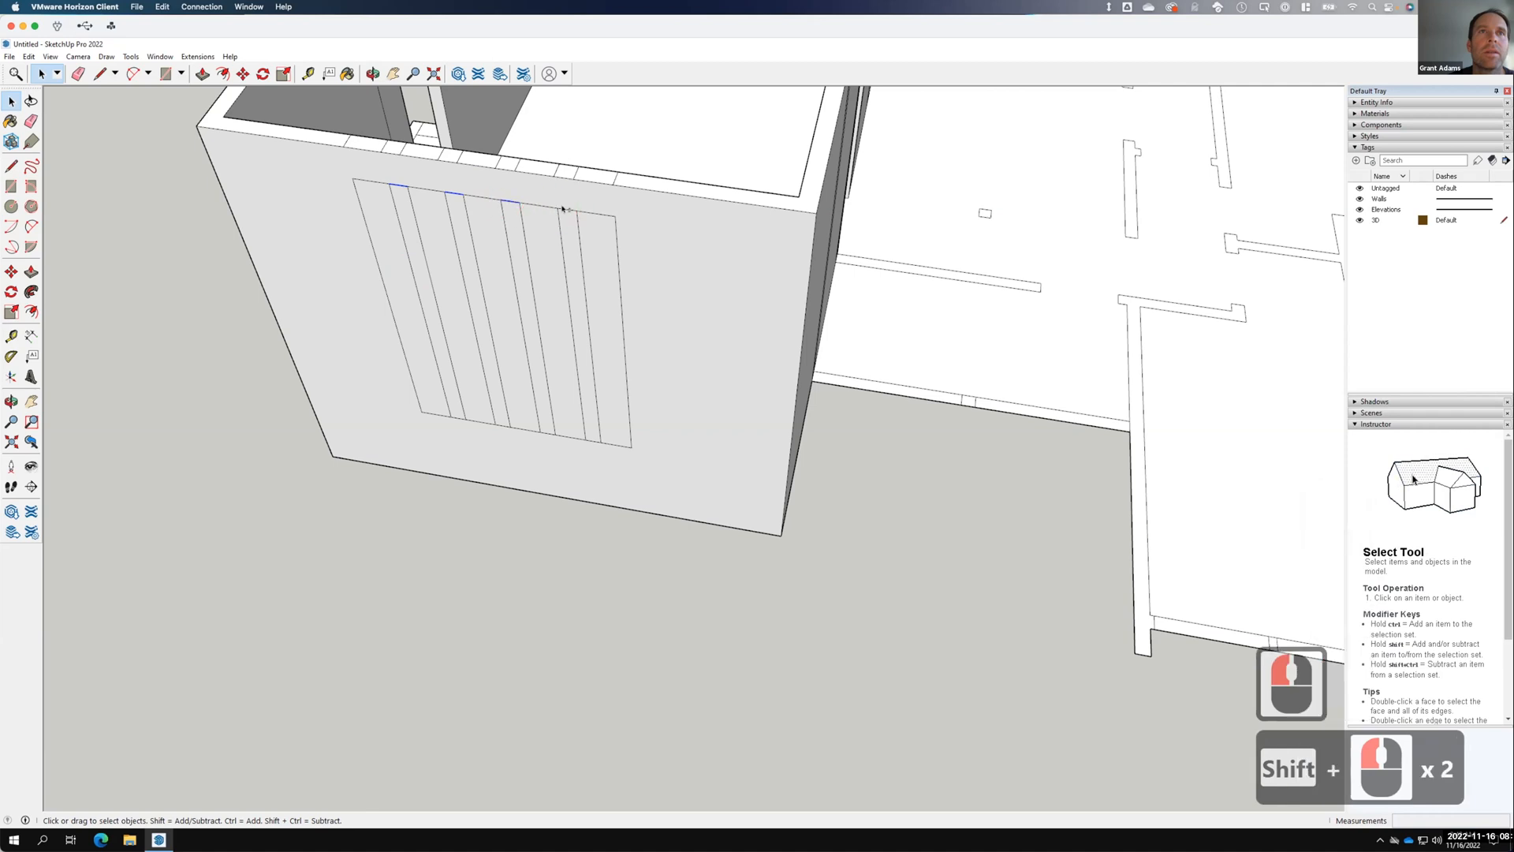
pyautogui.keyDown('shift'); pyautogui.click(547, 432); pyautogui.keyUp('shift')
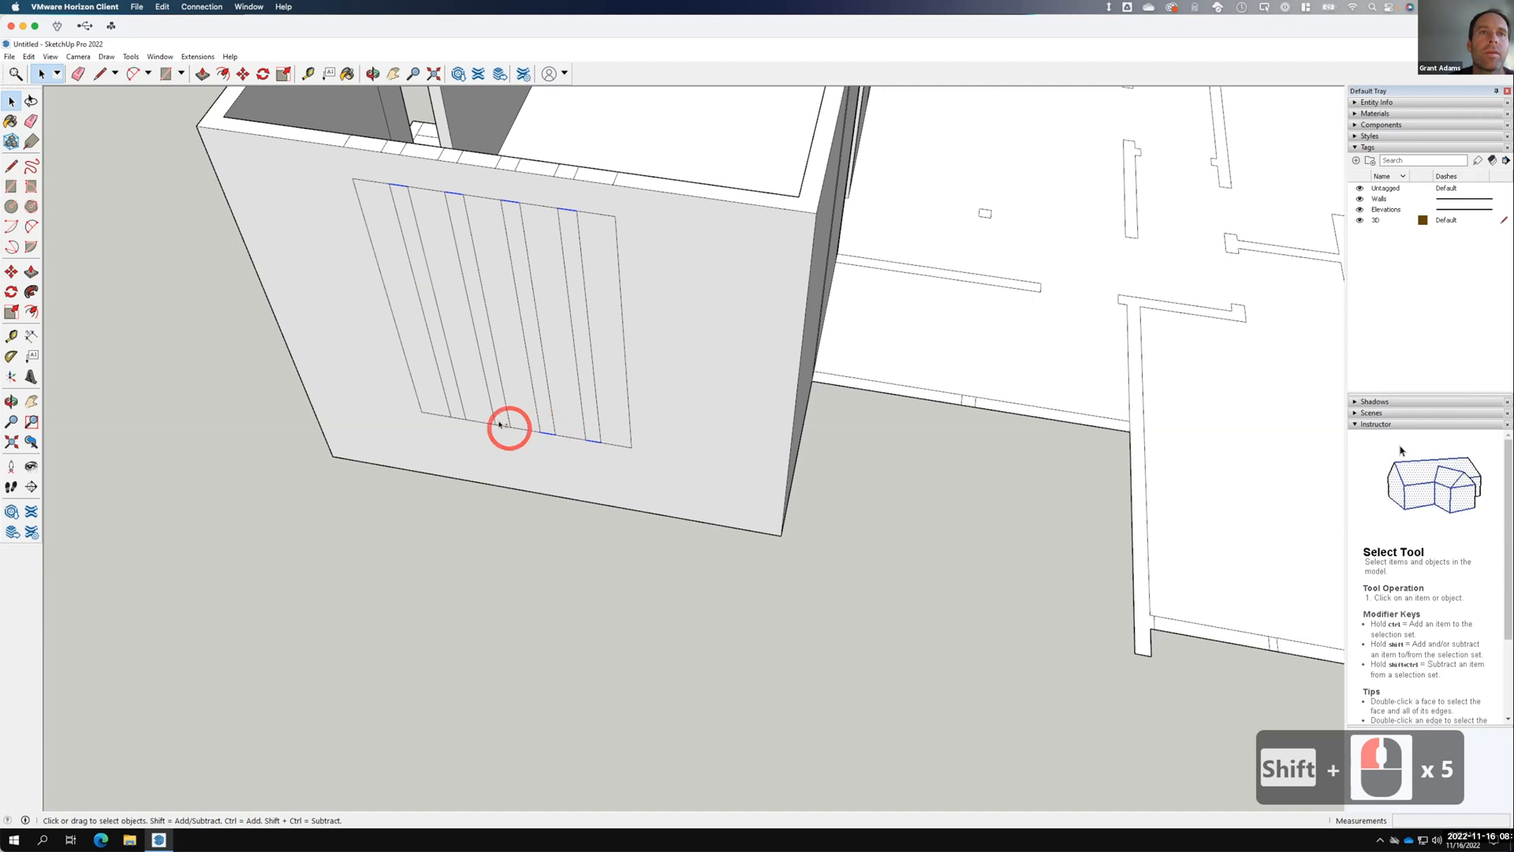
pyautogui.keyDown('shift'); pyautogui.click(452, 416); pyautogui.keyUp('shift')
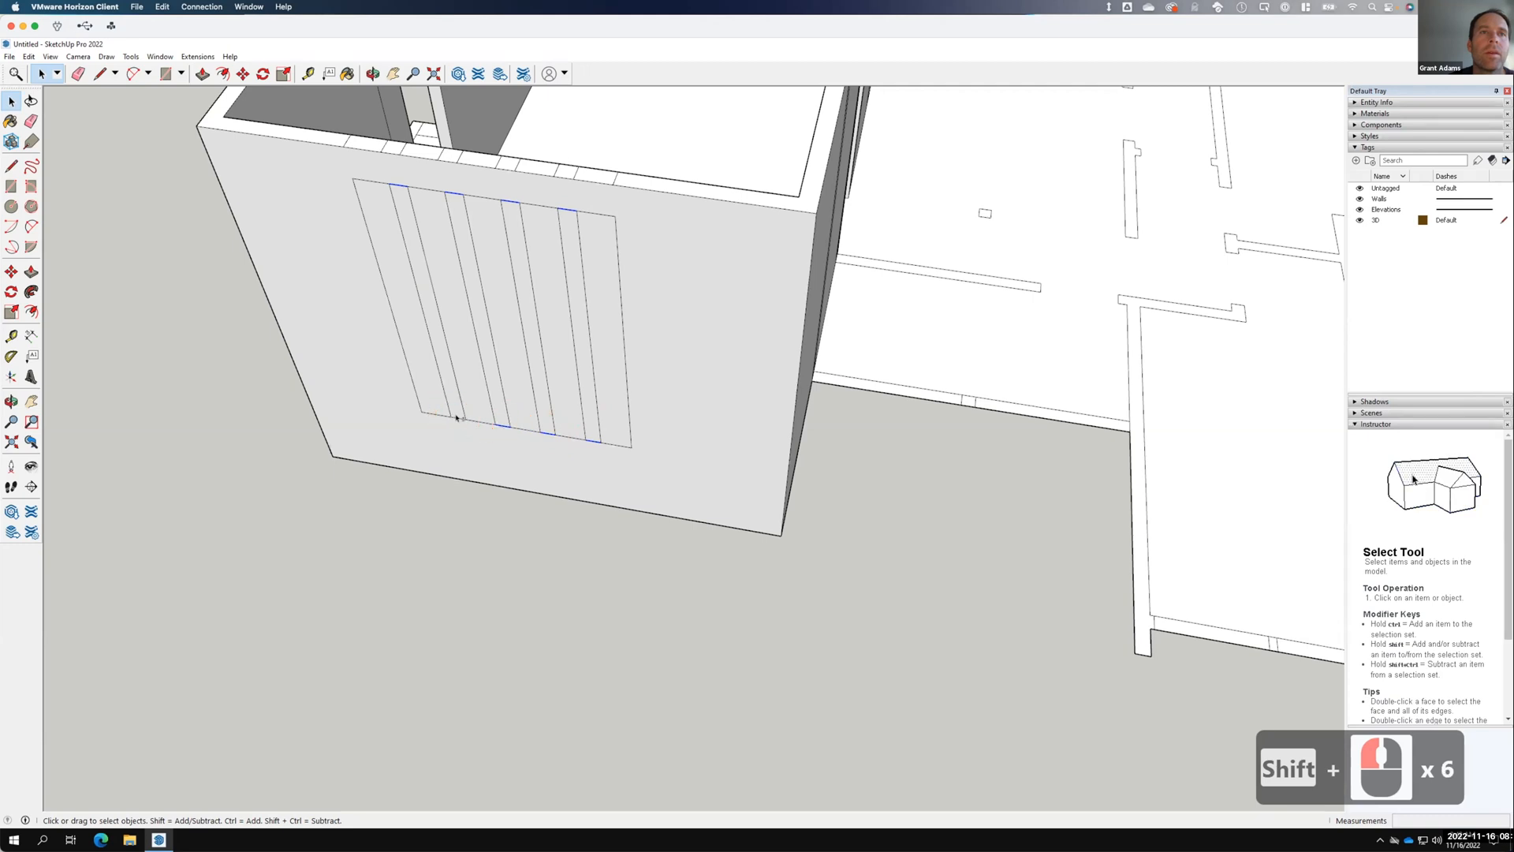
pyautogui.rightClick(457, 419)
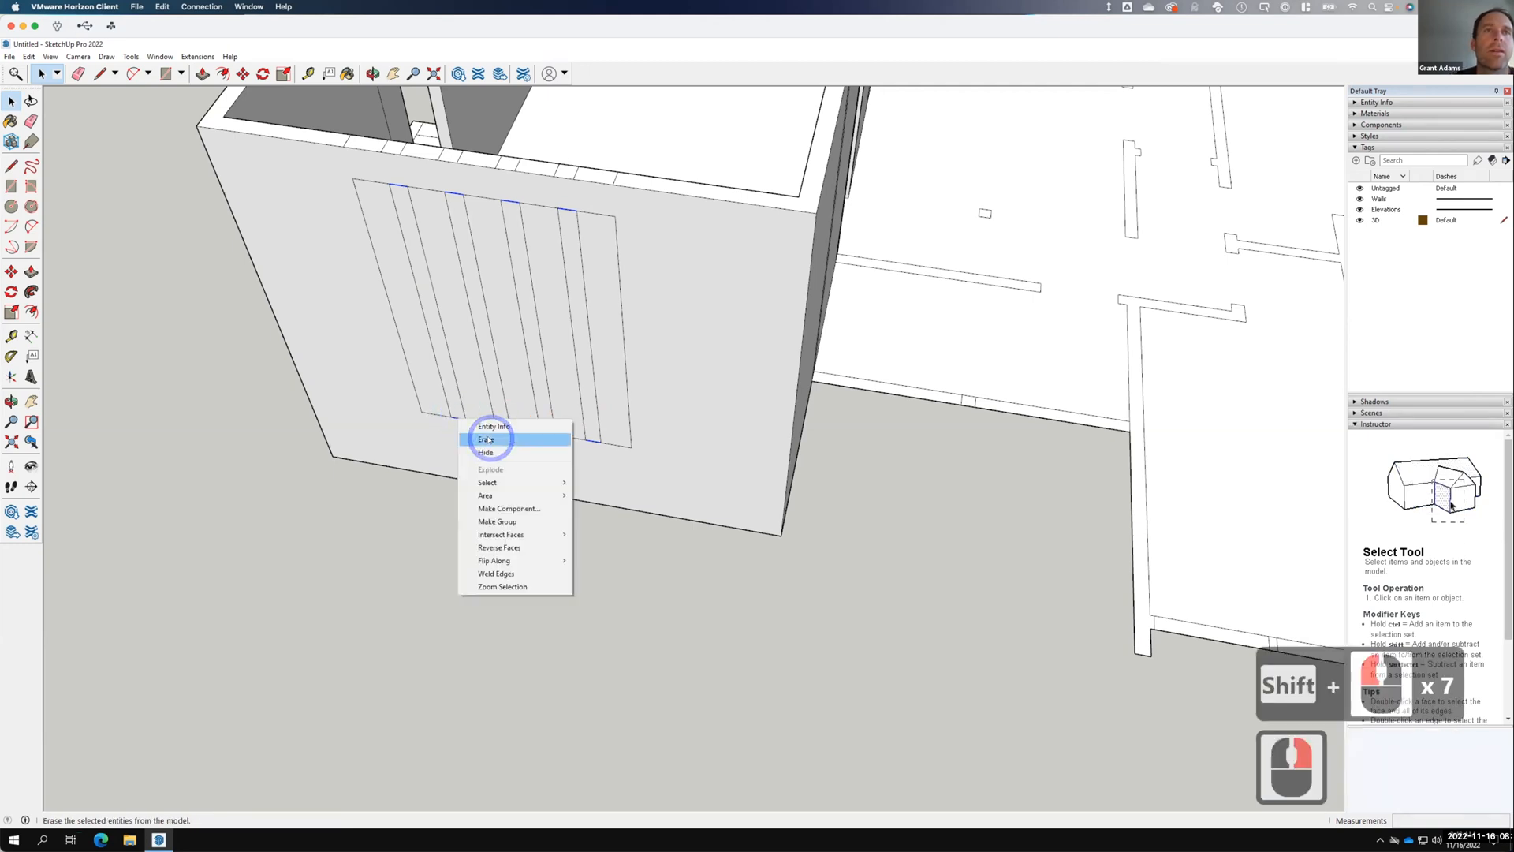
pyautogui.click(490, 433)
pyautogui.click(669, 422)
pyautogui.scroll(-4, 814, 402)
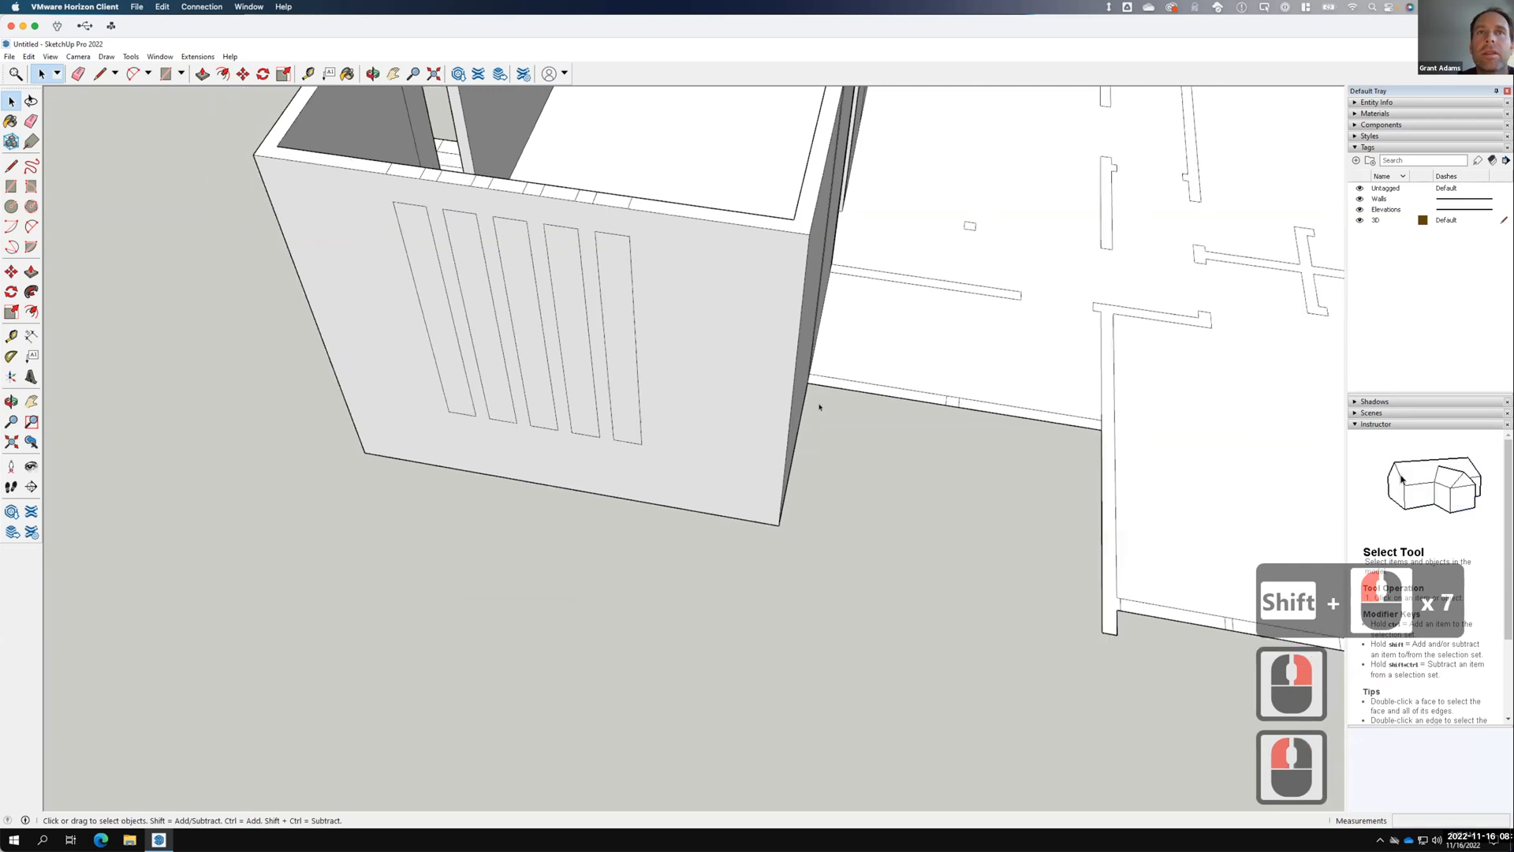
# Orbit to the slotted wall, select the leftmost slot face and open the Materials panel.
pyautogui.scroll(-5, 835, 407)
pyautogui.moveTo(509, 454)
pyautogui.mouseDown(button='middle')
pyautogui.moveTo(761, 521)
pyautogui.moveTo(1055, 518)
pyautogui.moveTo(1149, 463)
pyautogui.moveTo(615, 503)
pyautogui.moveTo(1158, 453)
pyautogui.mouseUp(button='middle')
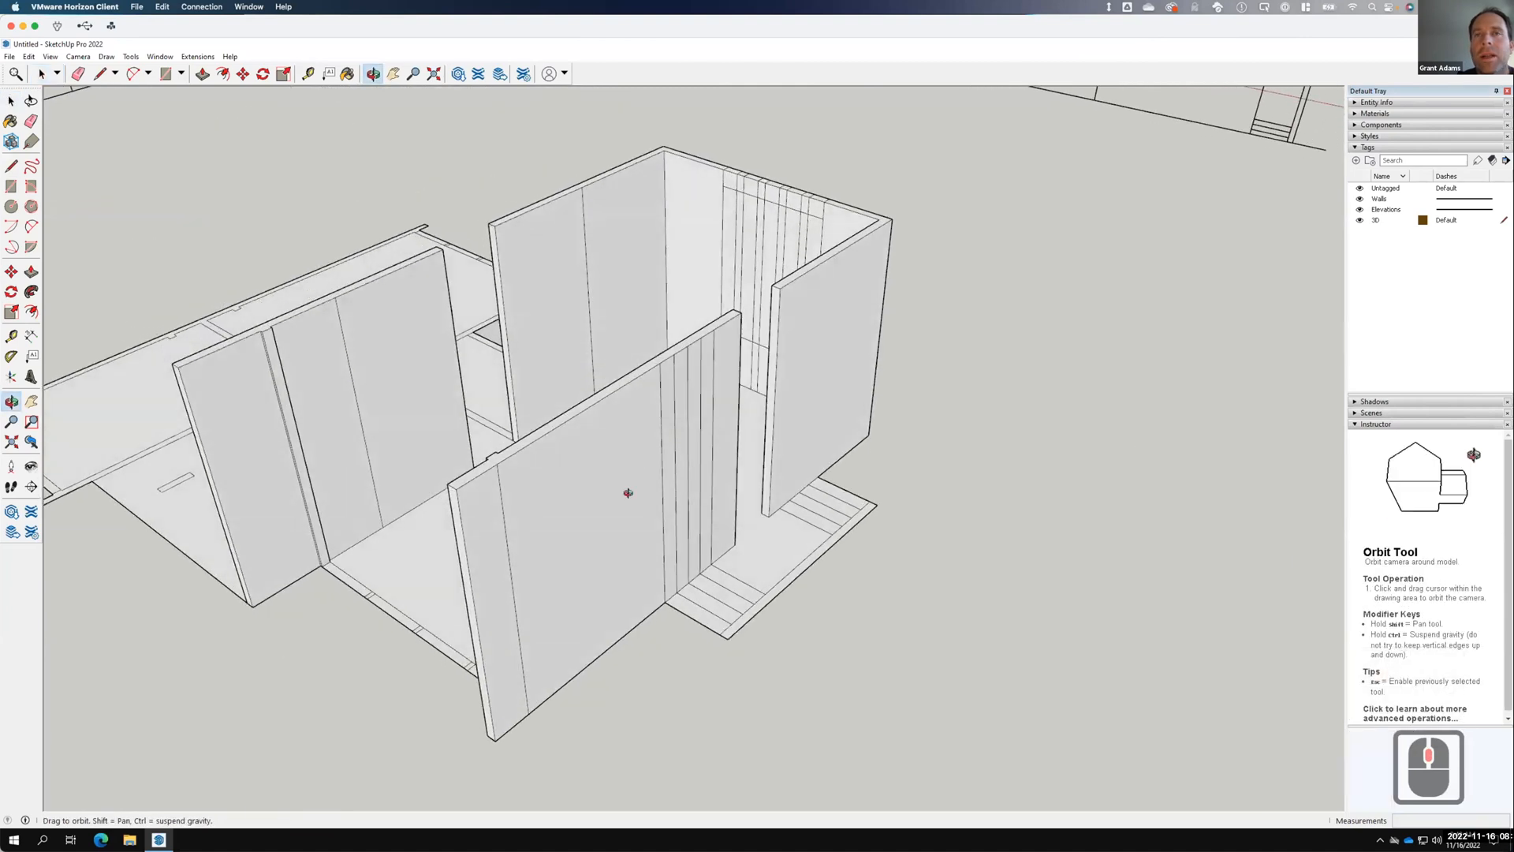
pyautogui.moveTo(564, 490); pyautogui.dragTo(237, 429, button='middle')
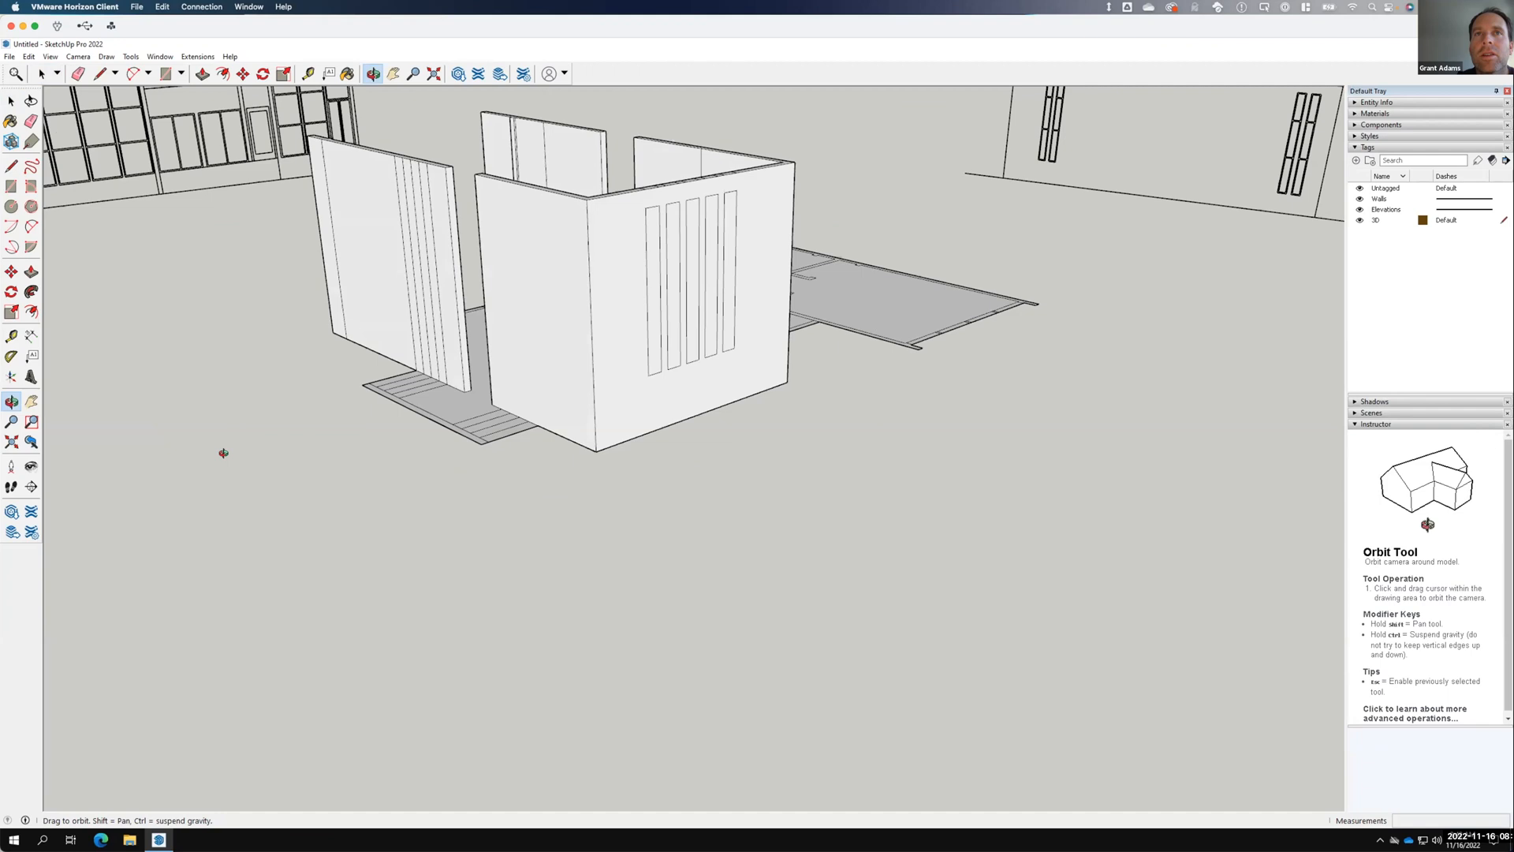
pyautogui.scroll(4, 631, 246)
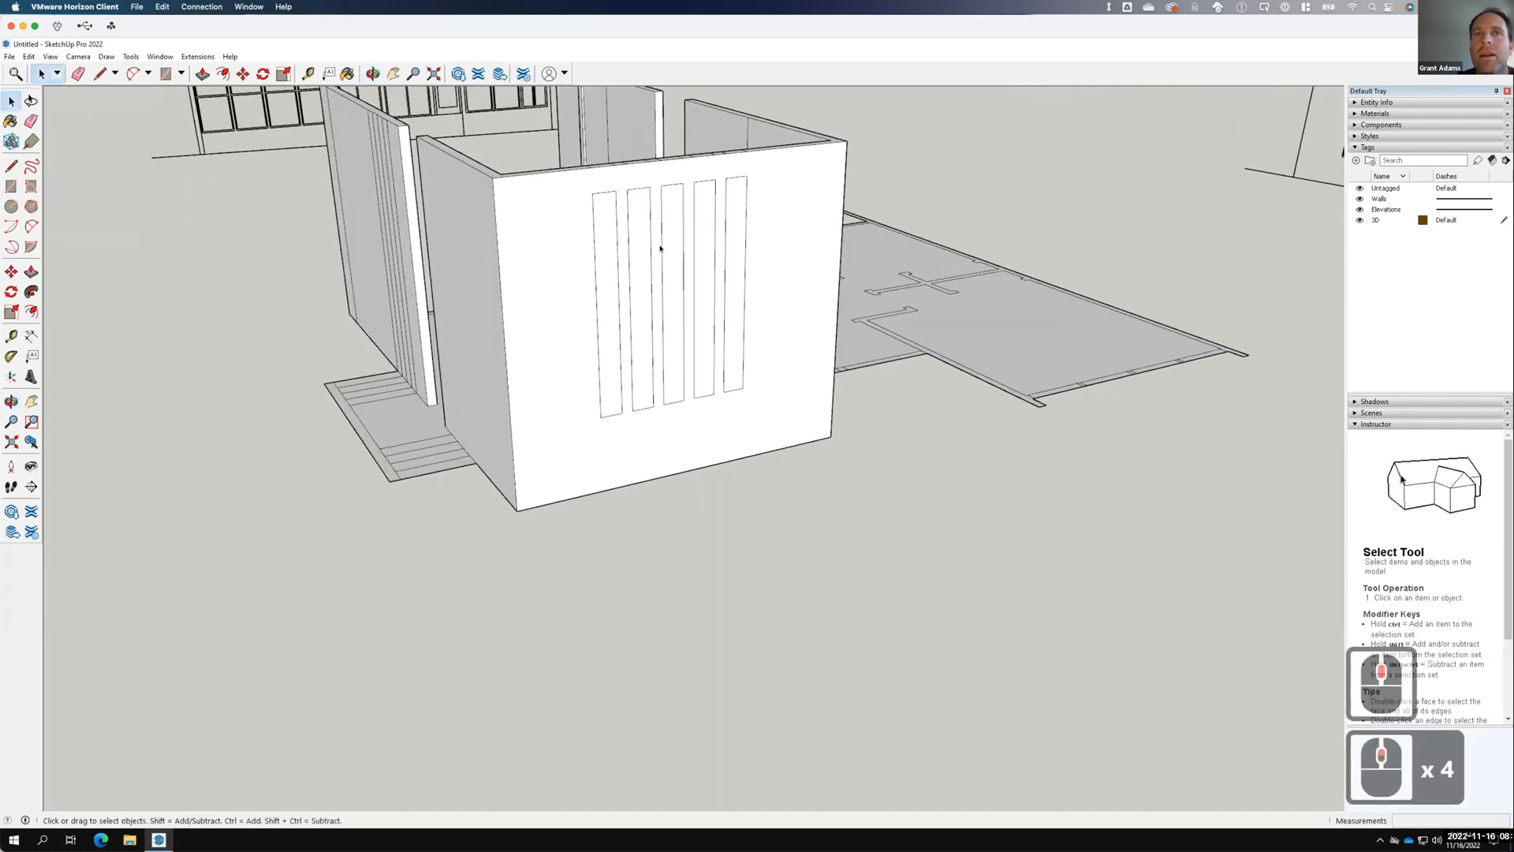
pyautogui.scroll(4, 657, 351)
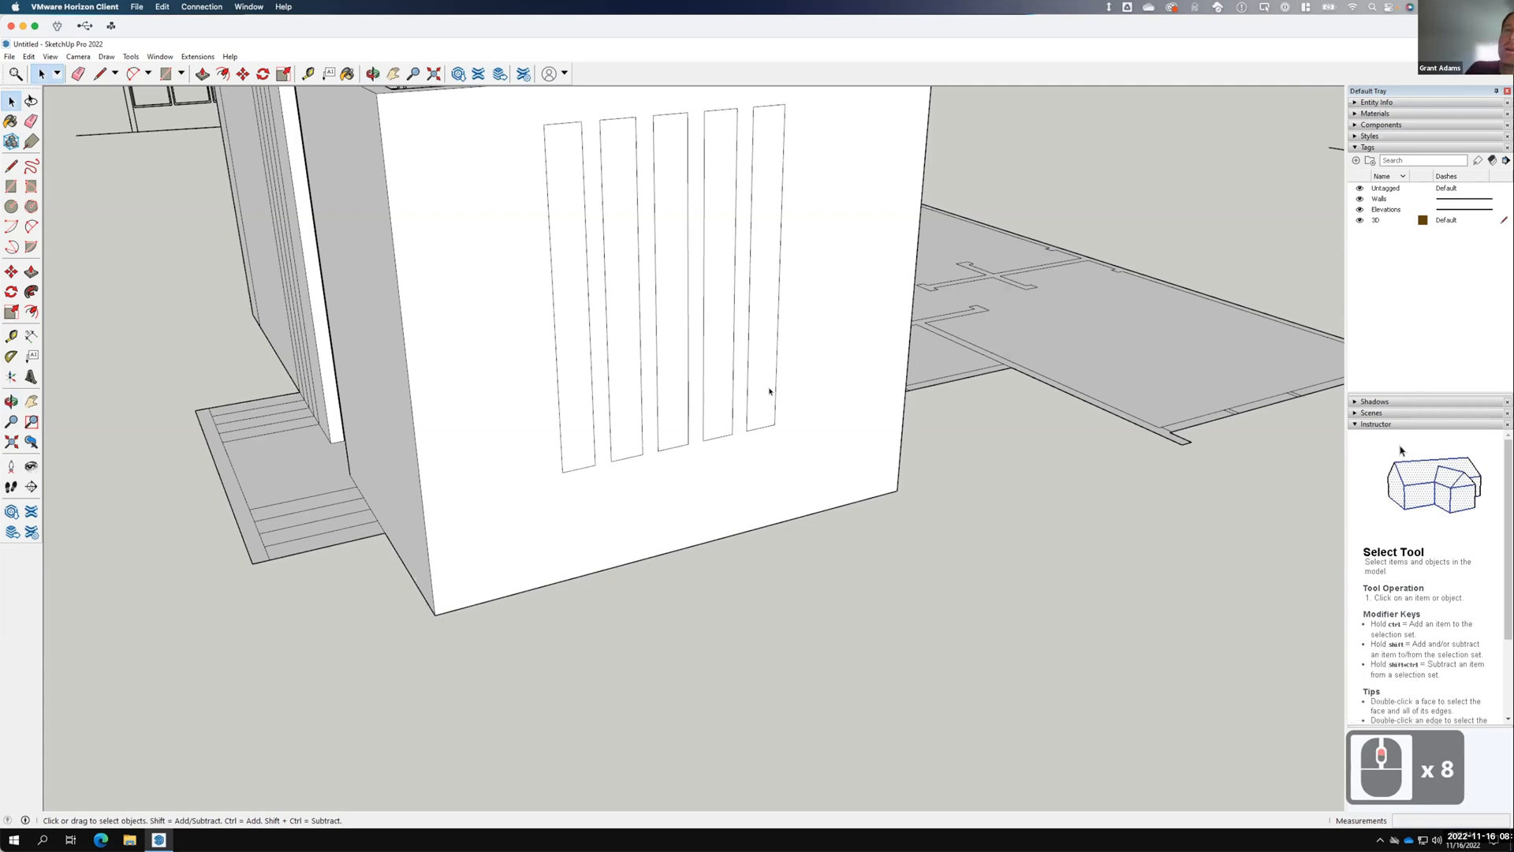
pyautogui.press('F15')
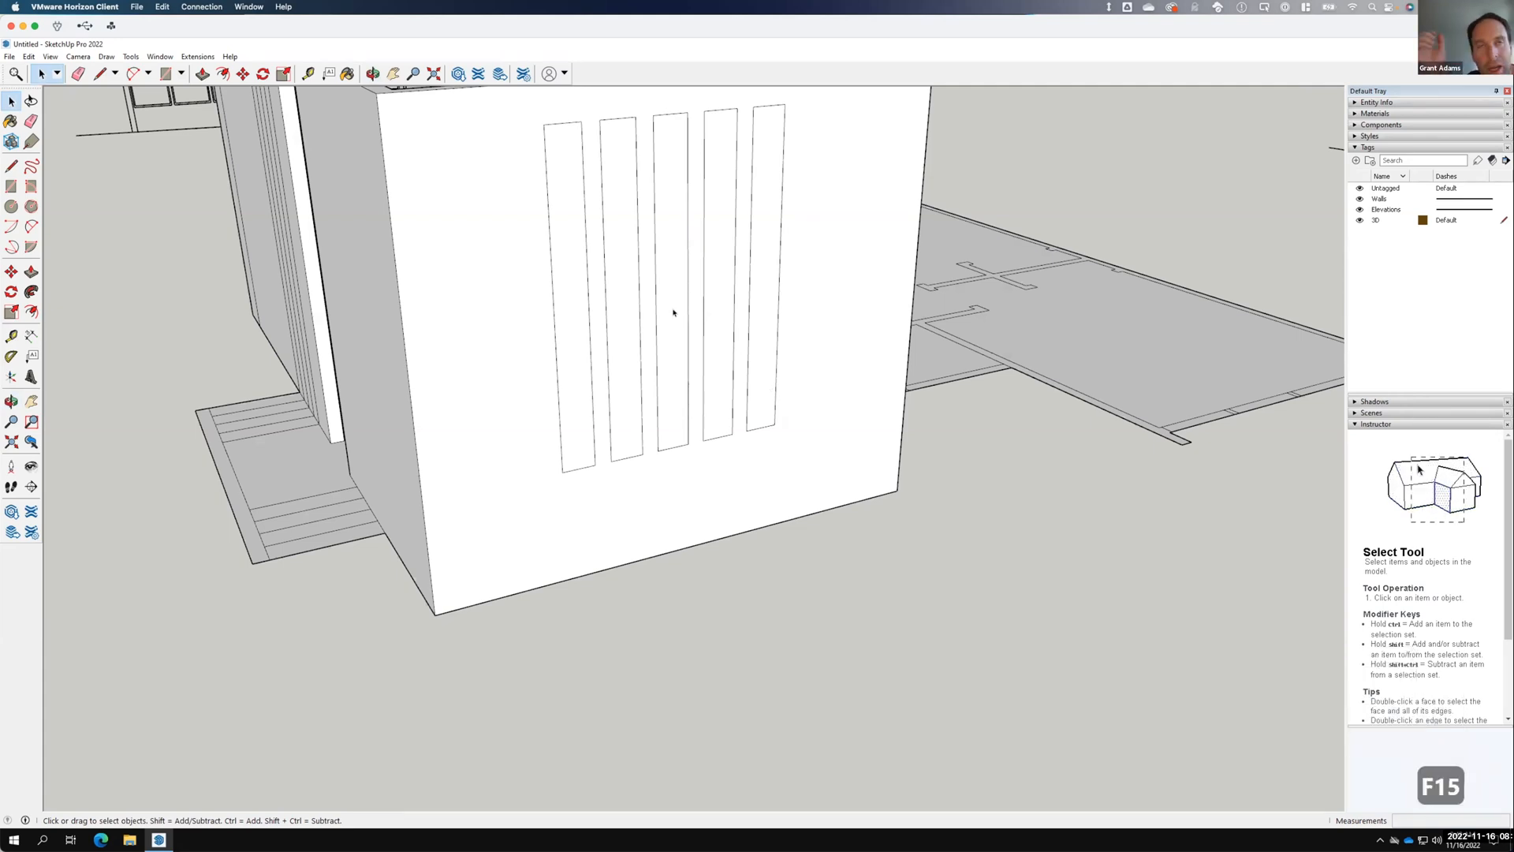
pyautogui.click(580, 318)
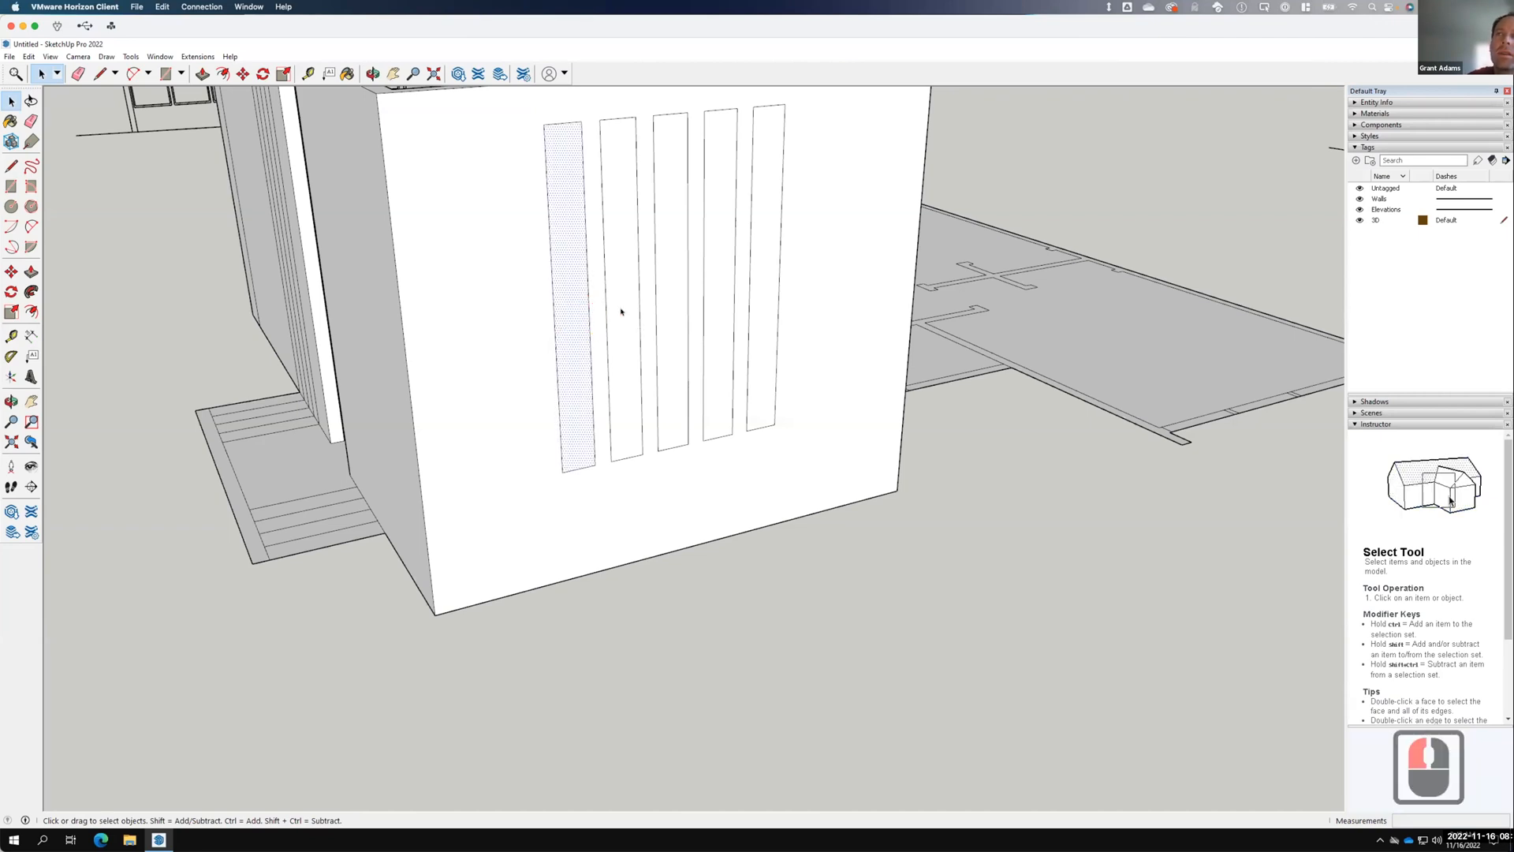
pyautogui.click(1355, 113)
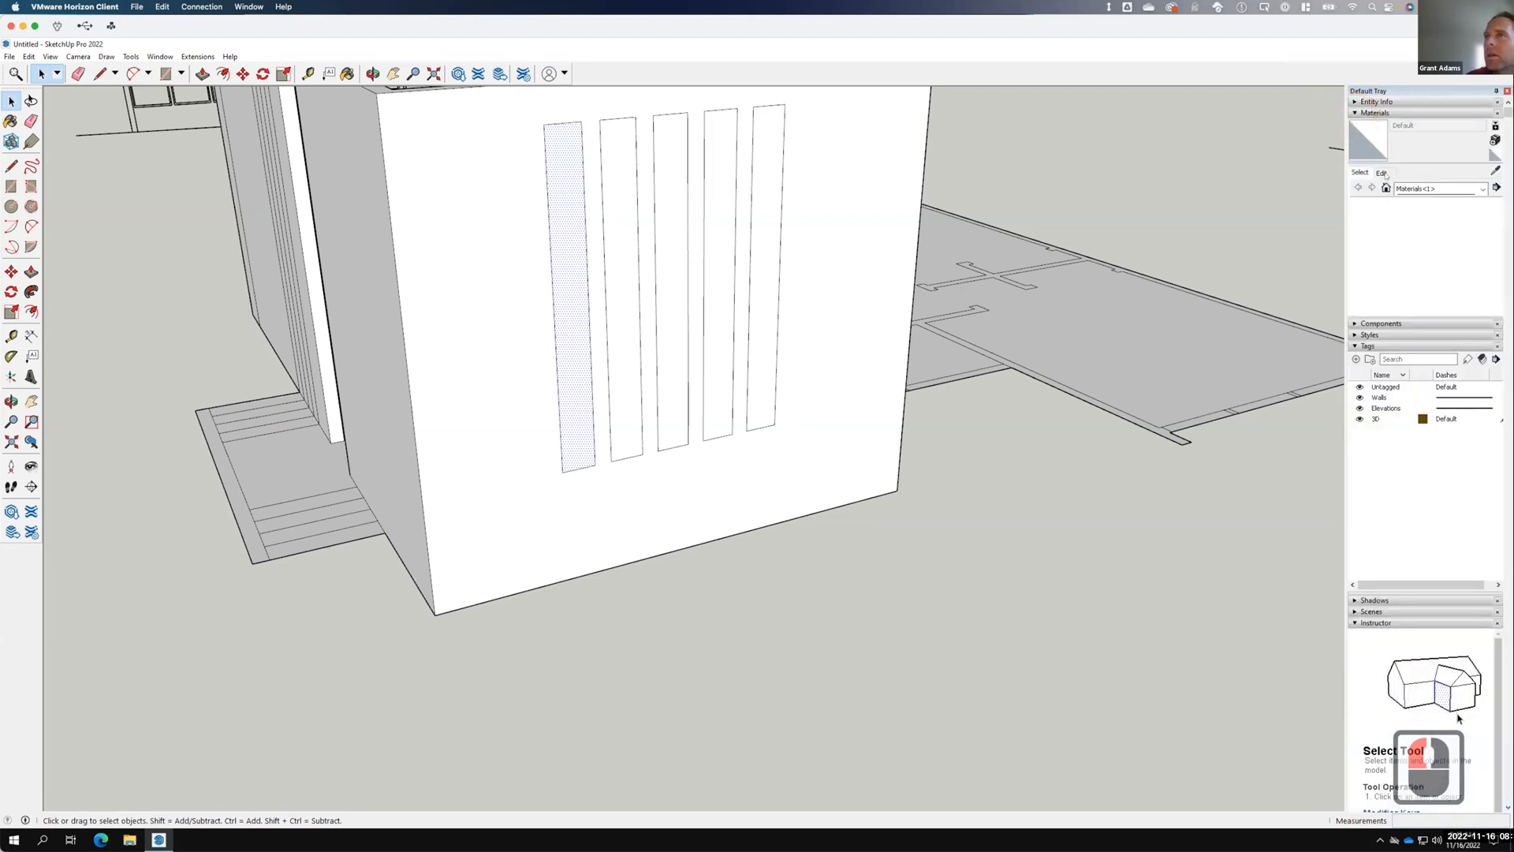
# Choose Translucent Glass Blue from Glass and Mirrors and paint each of the five strips.
pyautogui.click(1482, 188)
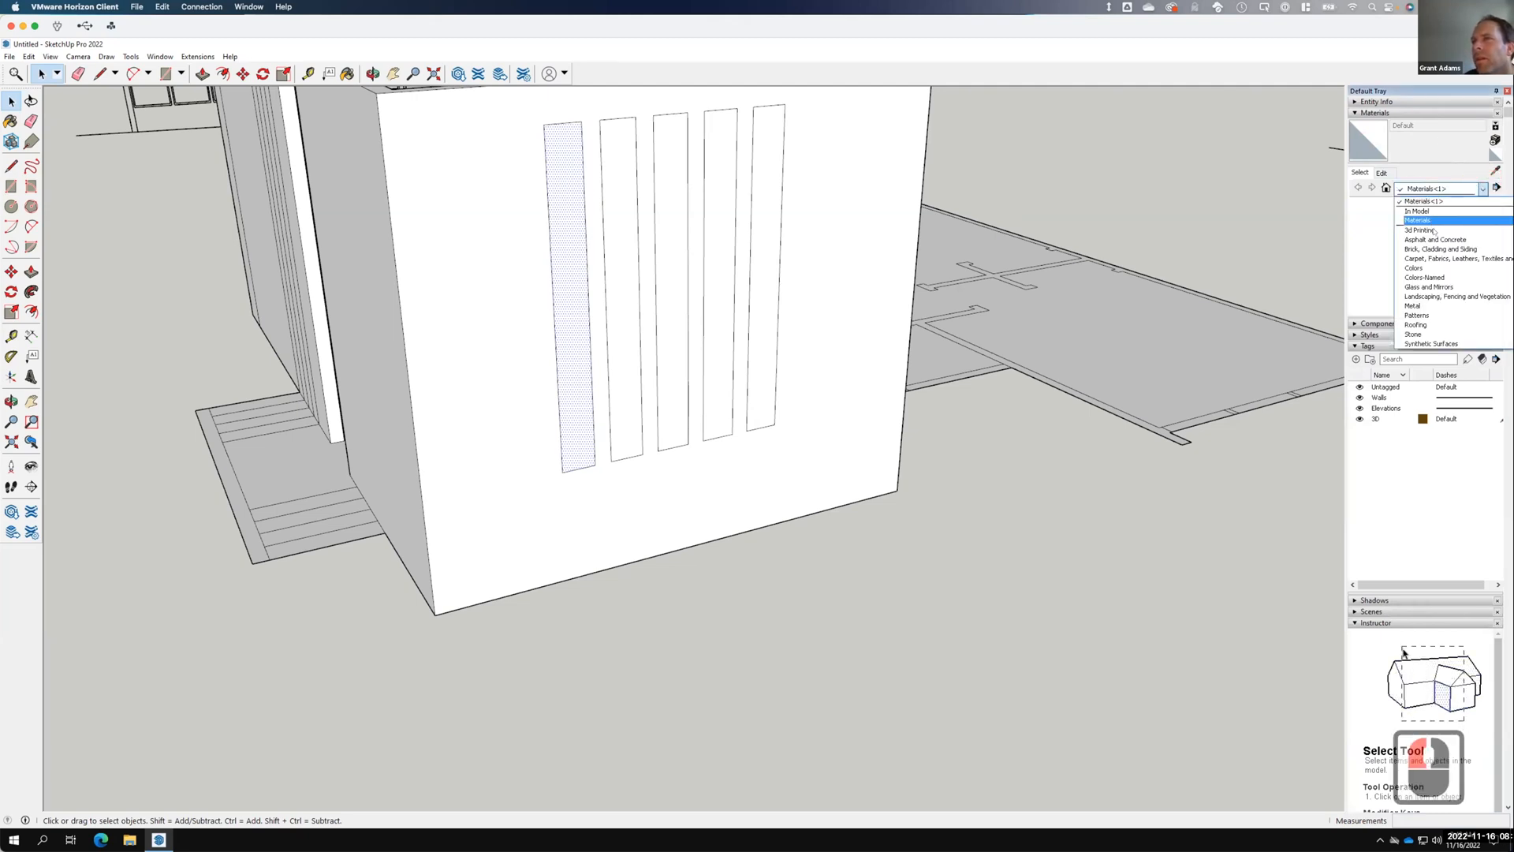
pyautogui.click(1431, 287)
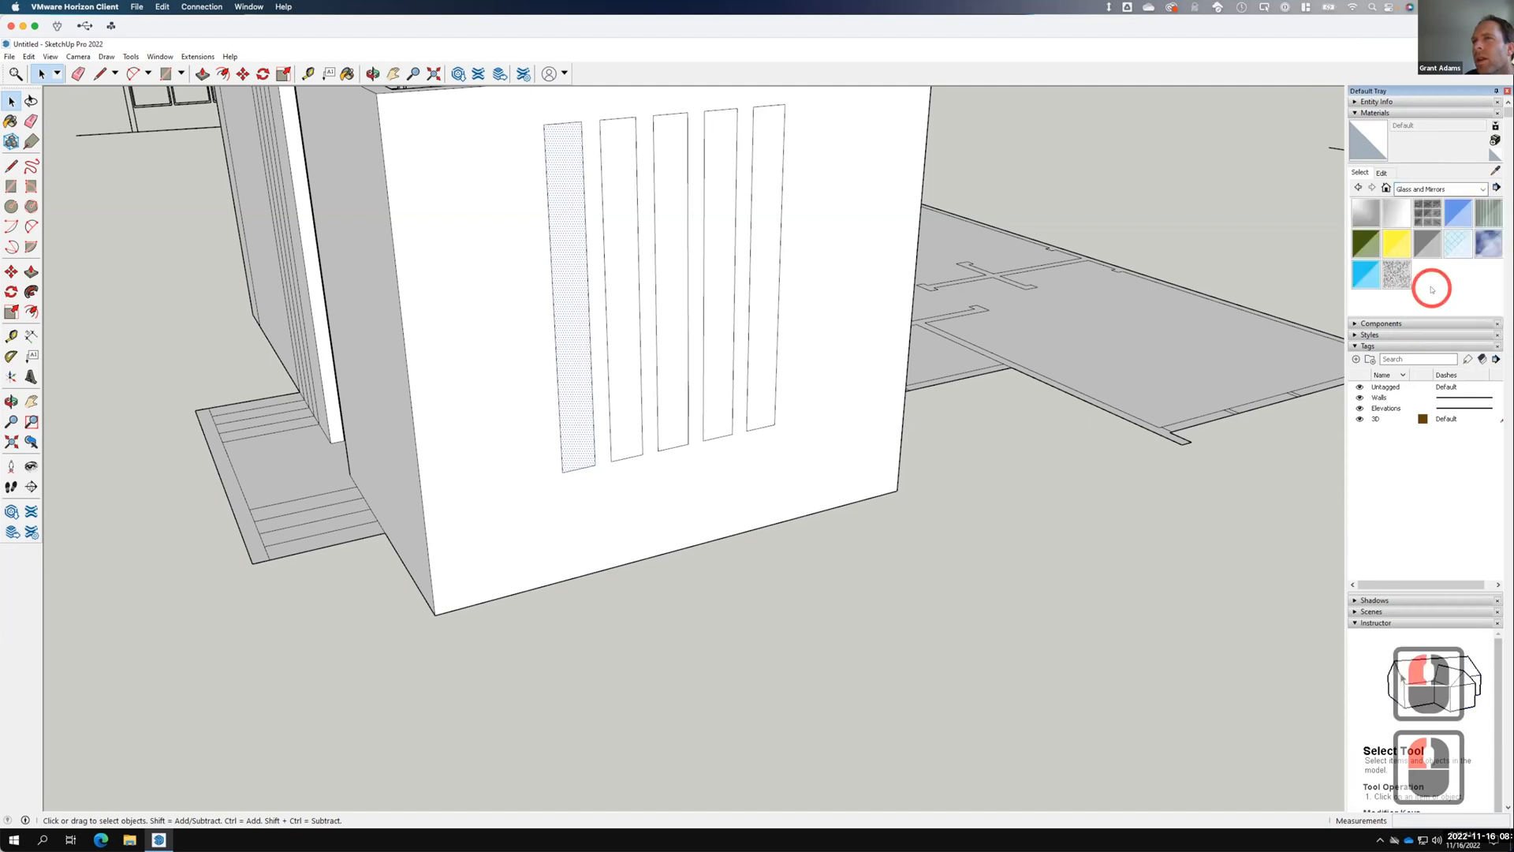
pyautogui.click(1459, 212)
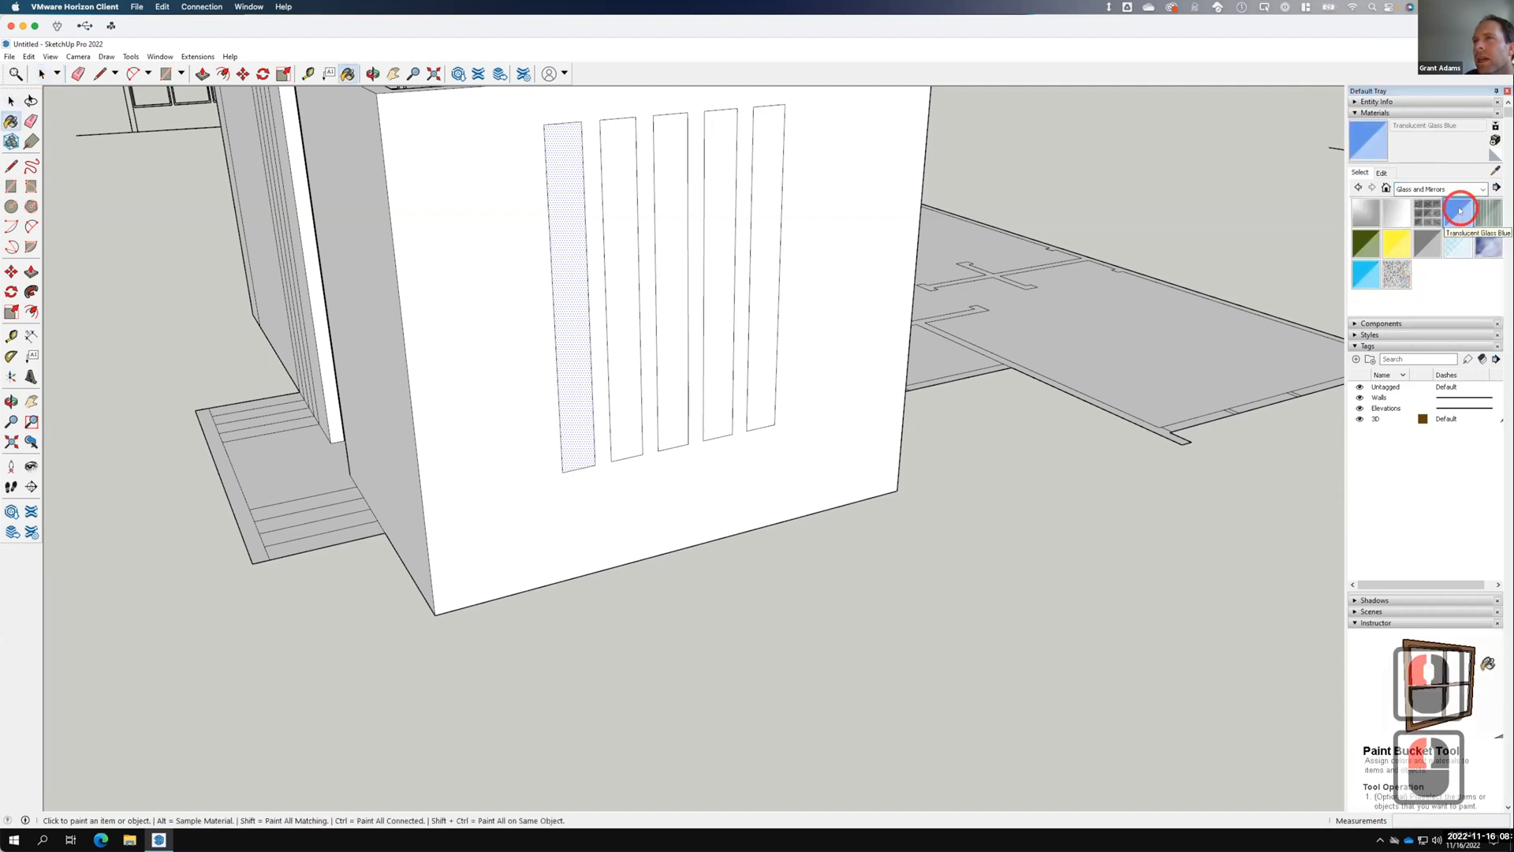
pyautogui.click(574, 246)
pyautogui.click(625, 232)
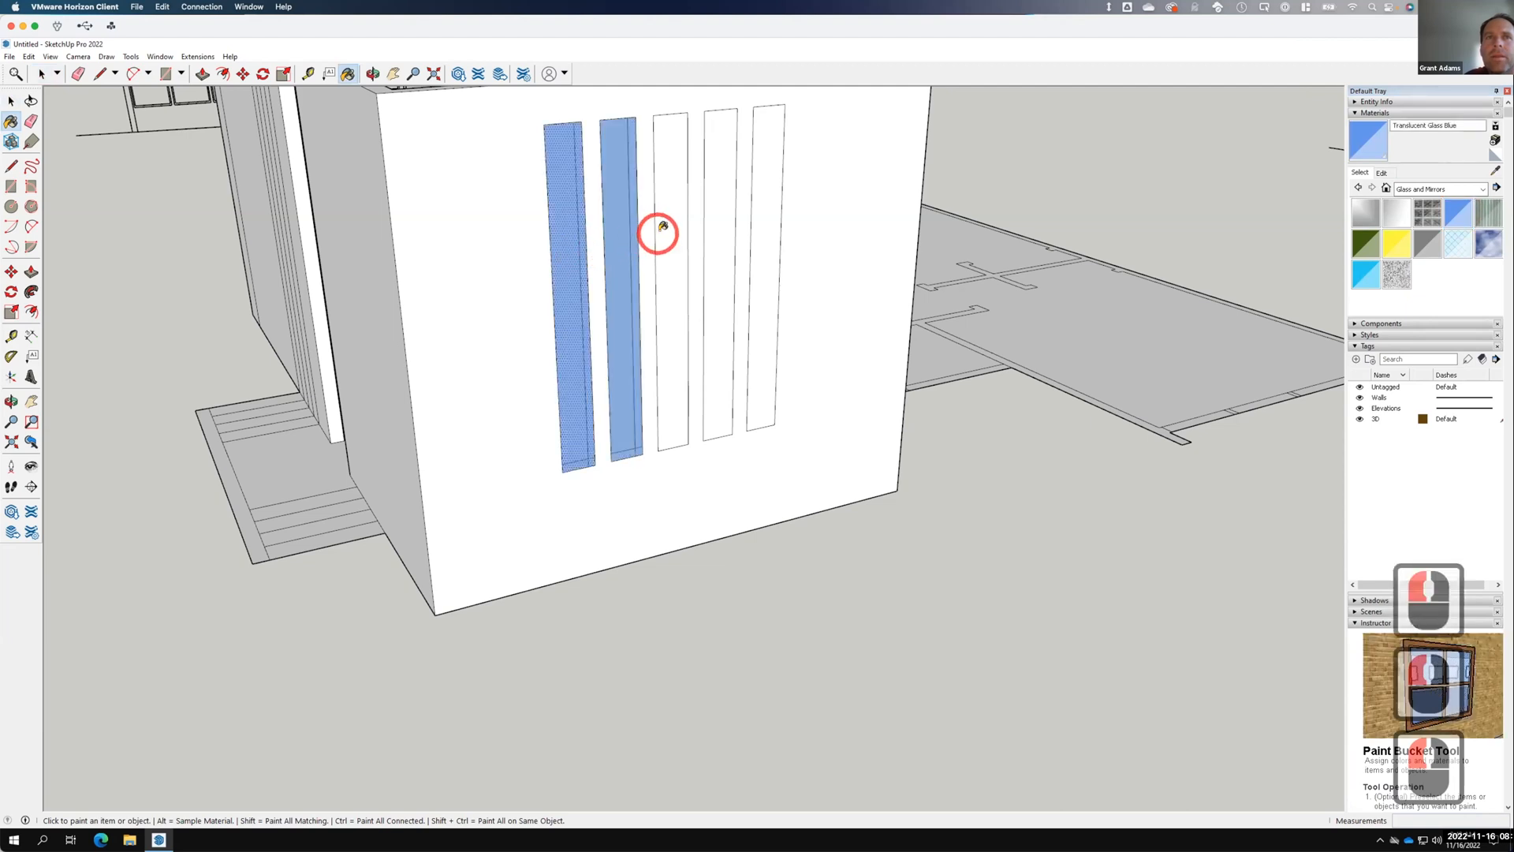
pyautogui.click(669, 229)
pyautogui.click(724, 226)
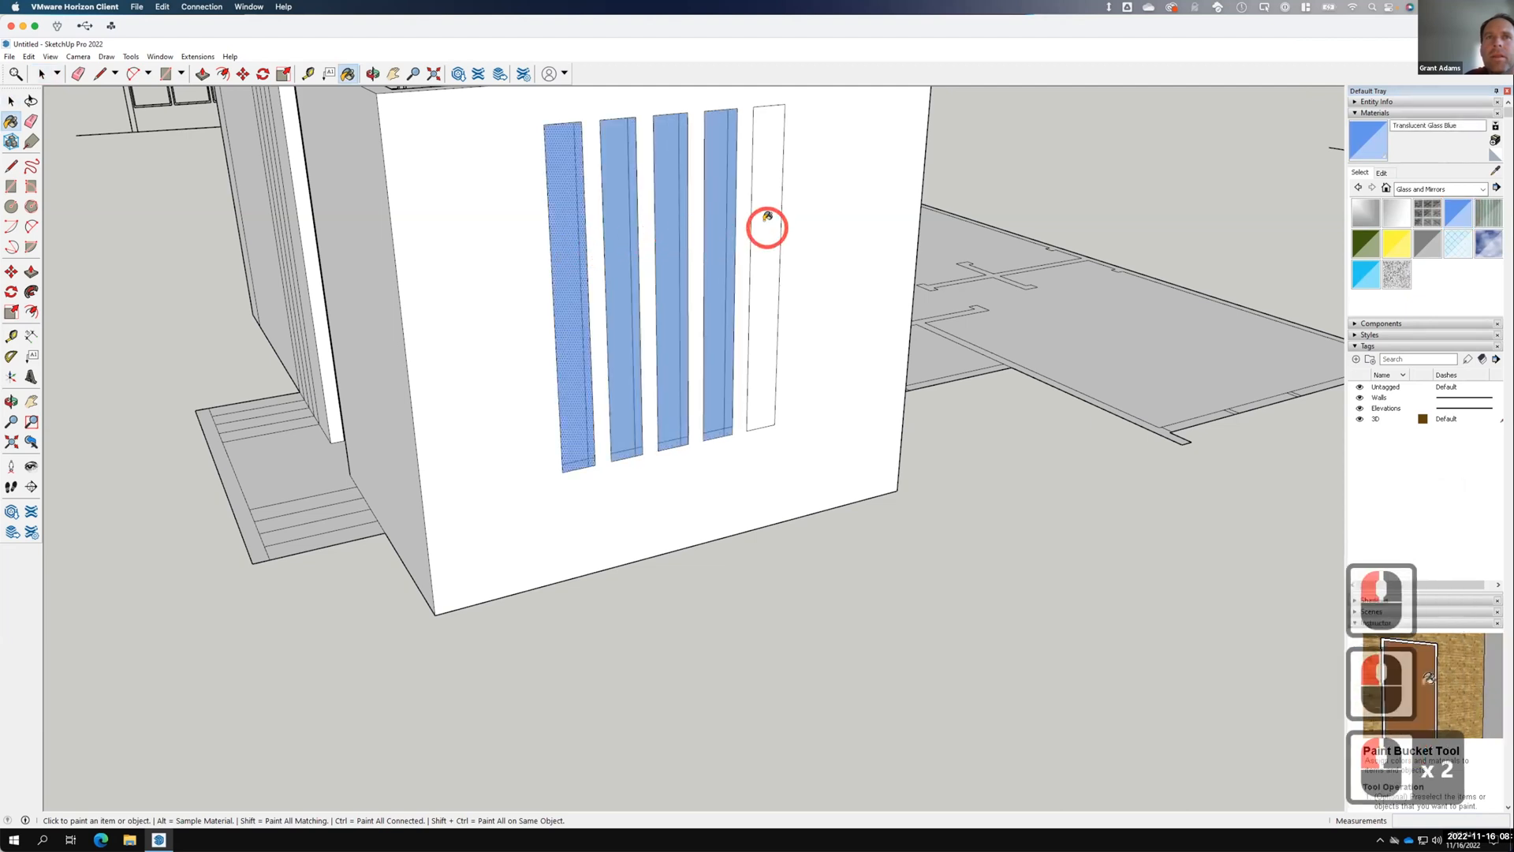
pyautogui.click(767, 223)
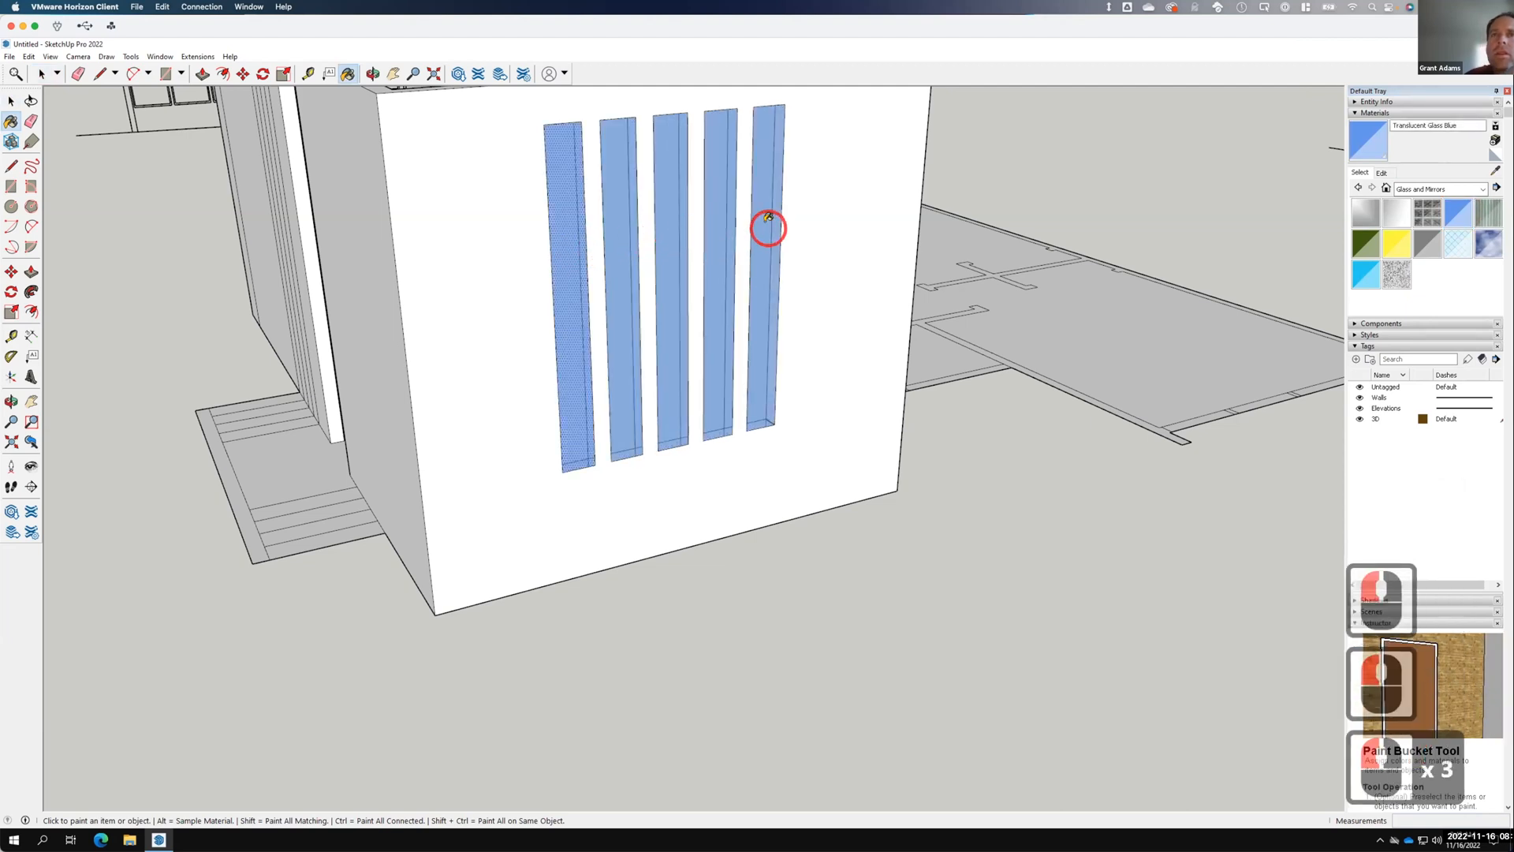
pyautogui.click(42, 73)
pyautogui.moveTo(383, 180); pyautogui.dragTo(775, 304)
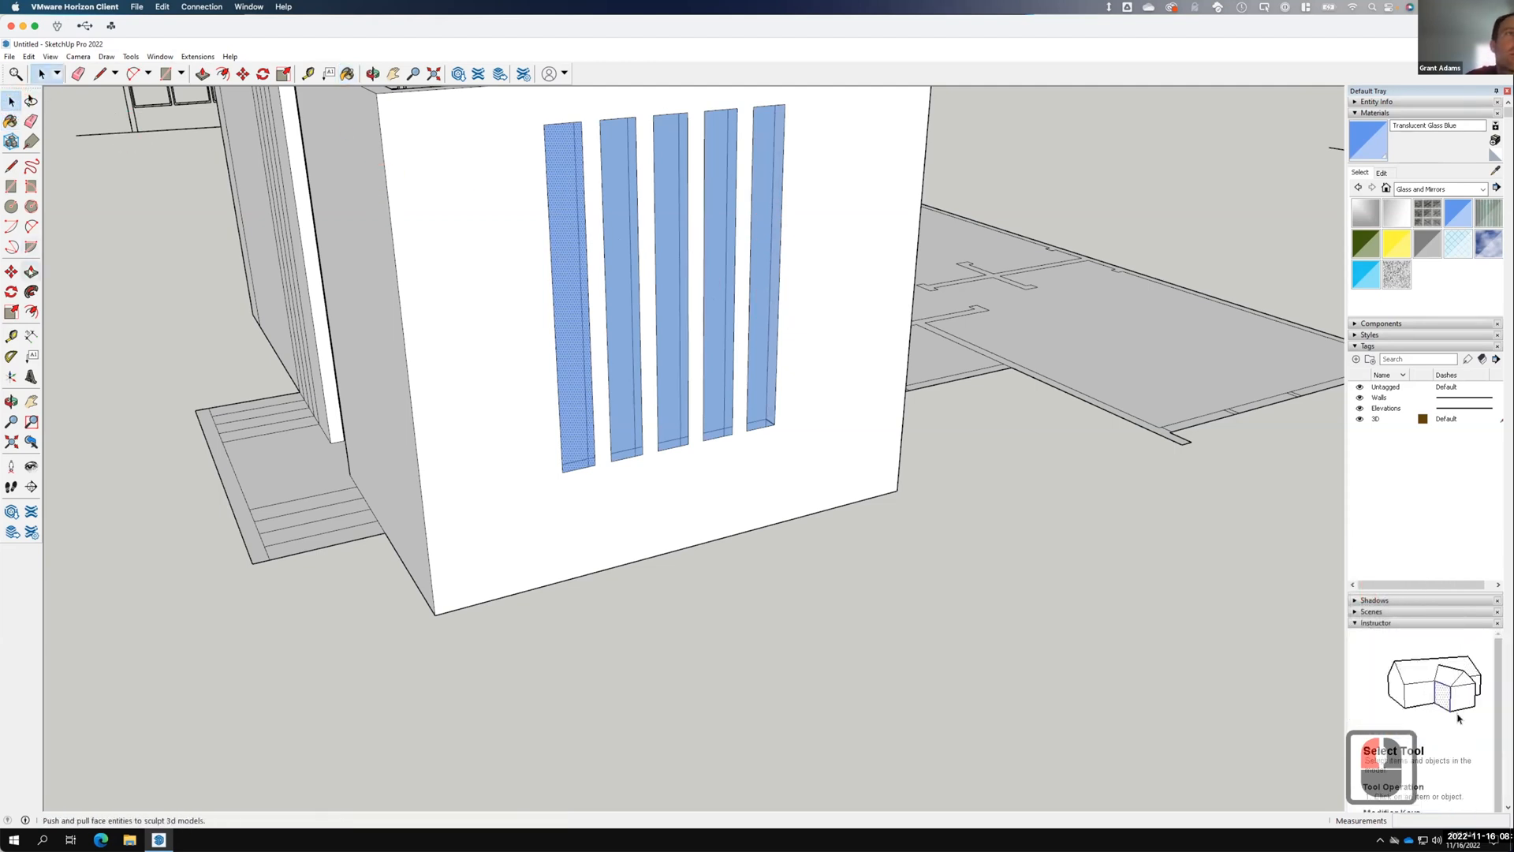
# Push the first two glass strips 1" into the wall, redoing the second one.
pyautogui.click(31, 271)
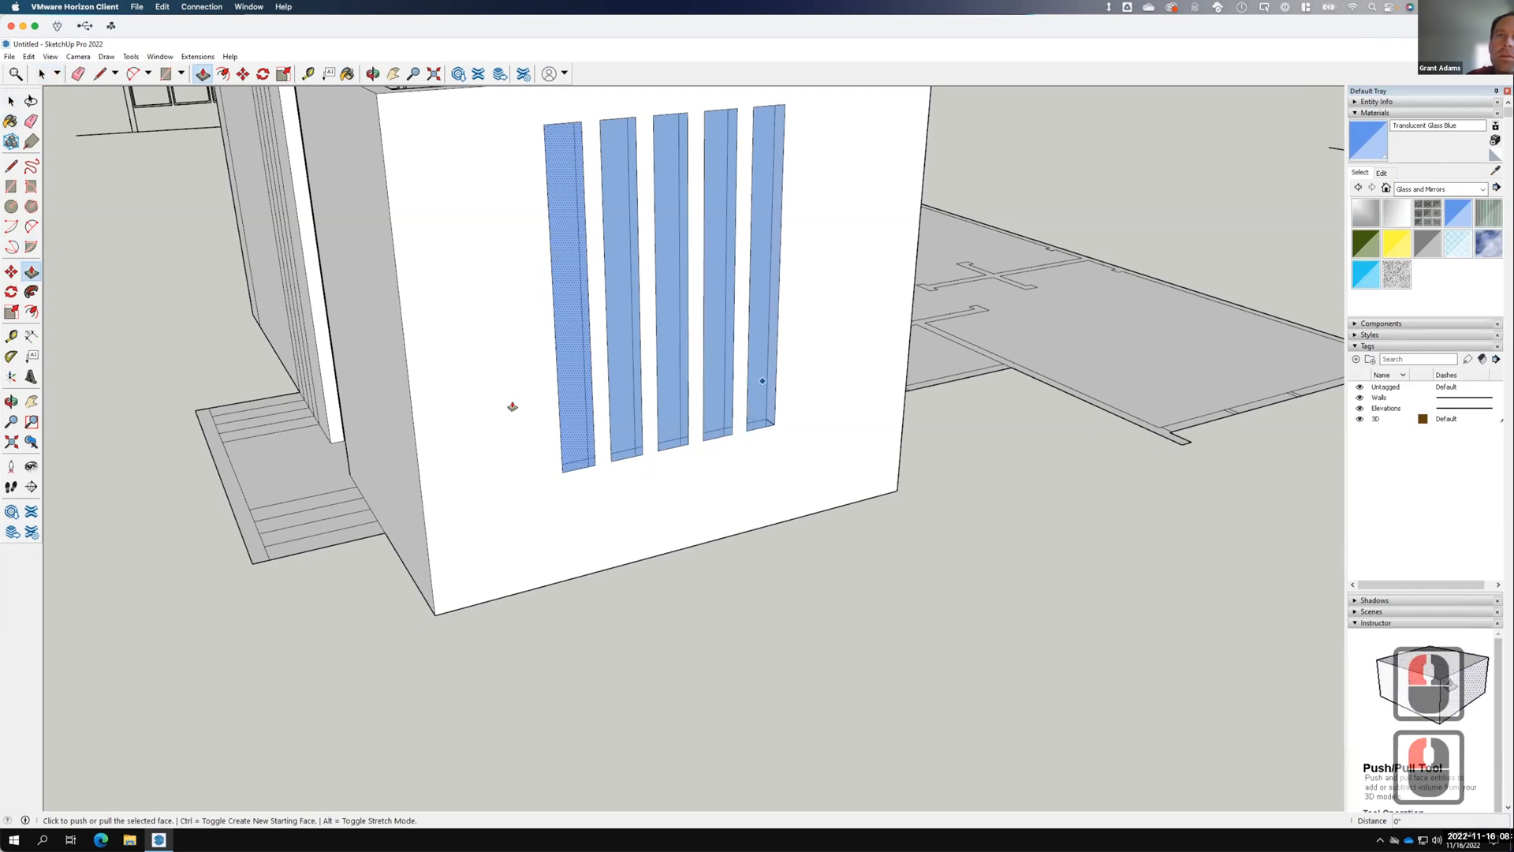
pyautogui.click(573, 404)
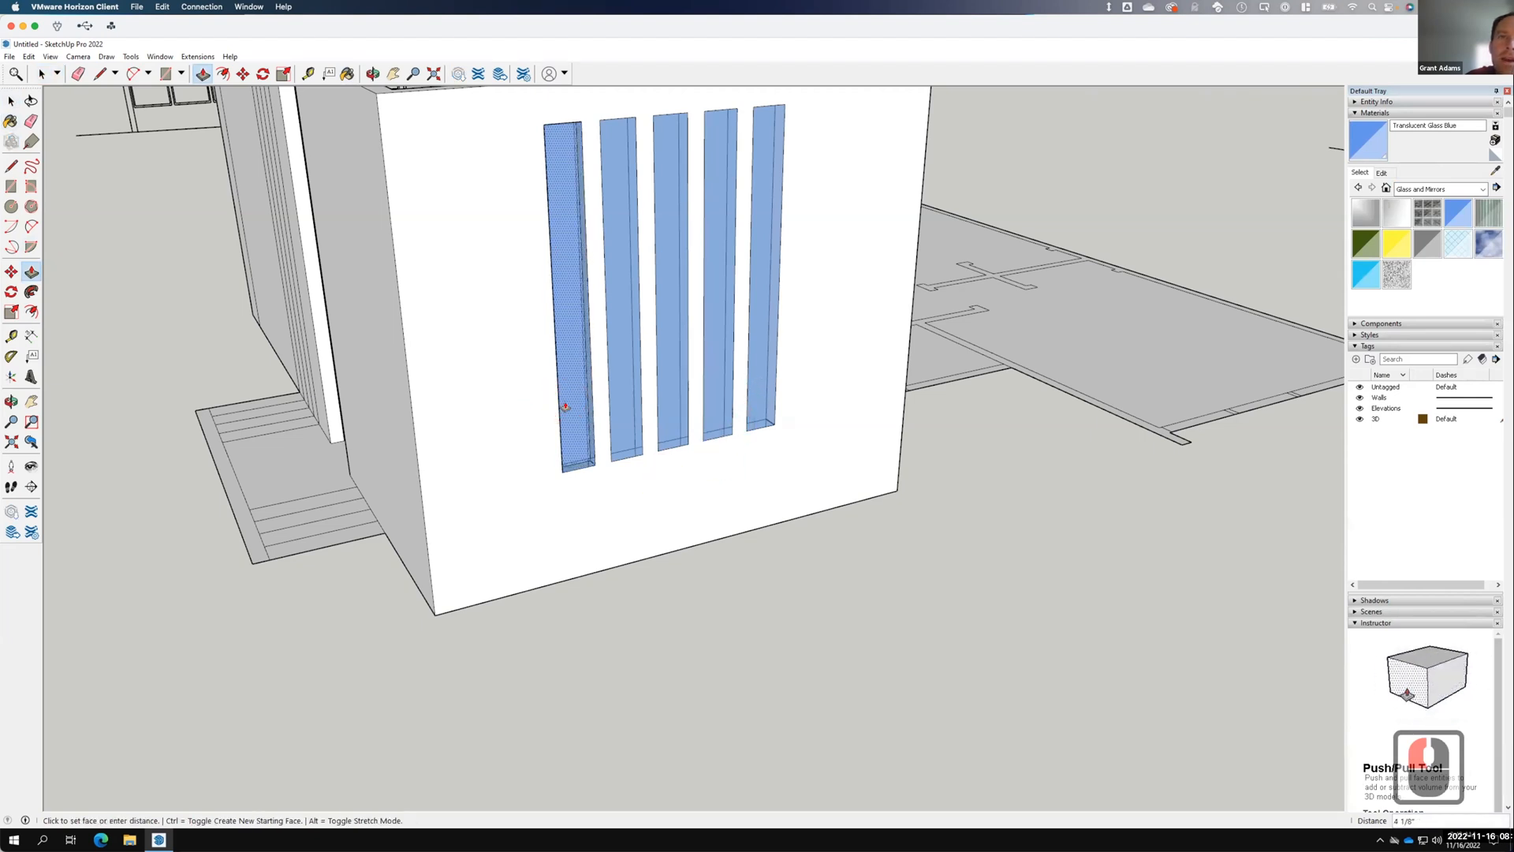
pyautogui.write('1')
pyautogui.press('Return')
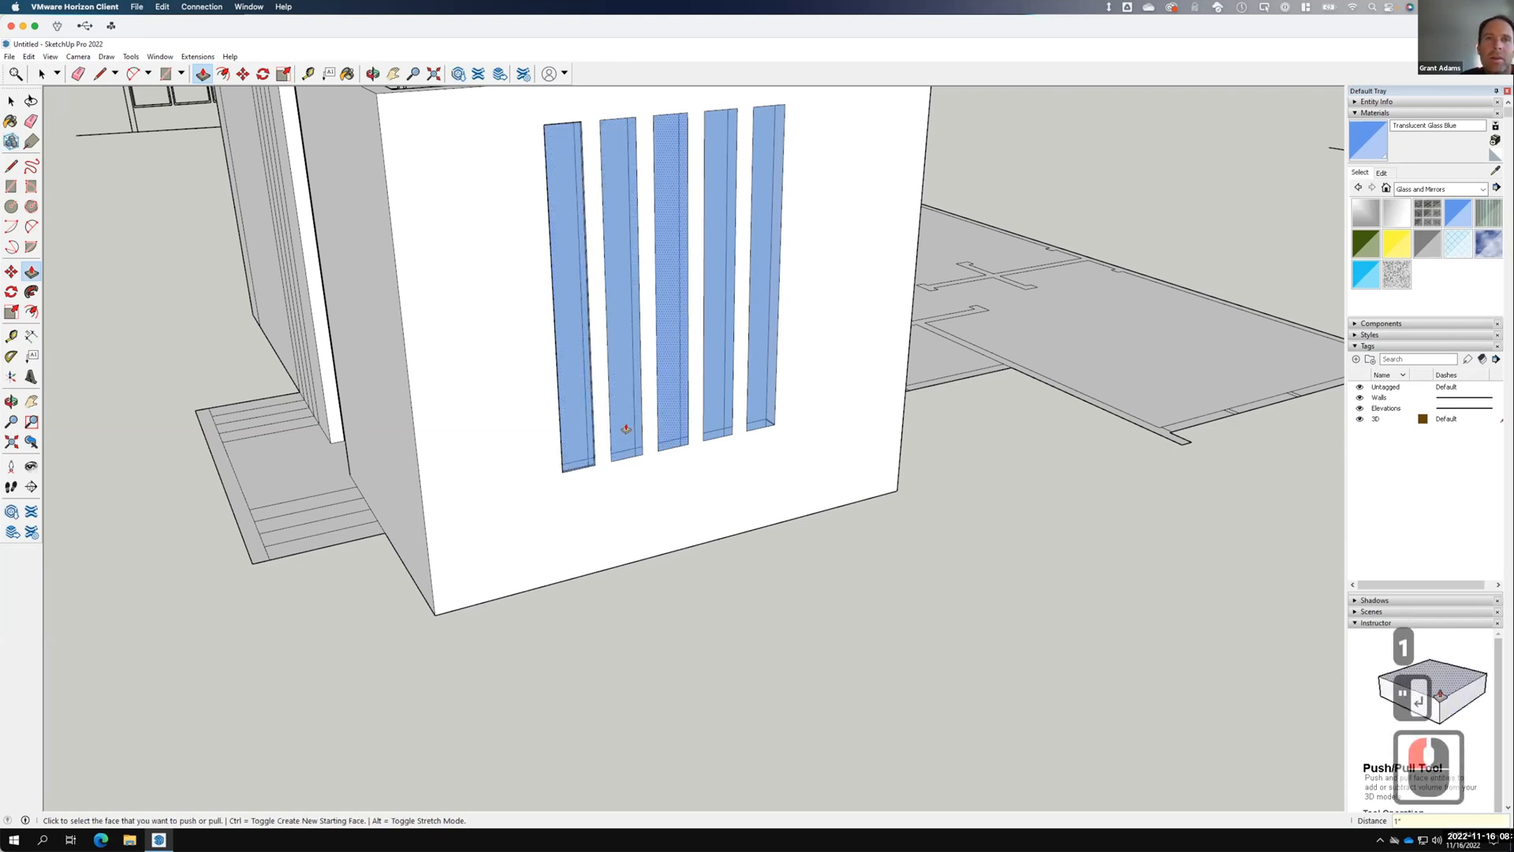
pyautogui.click(623, 427)
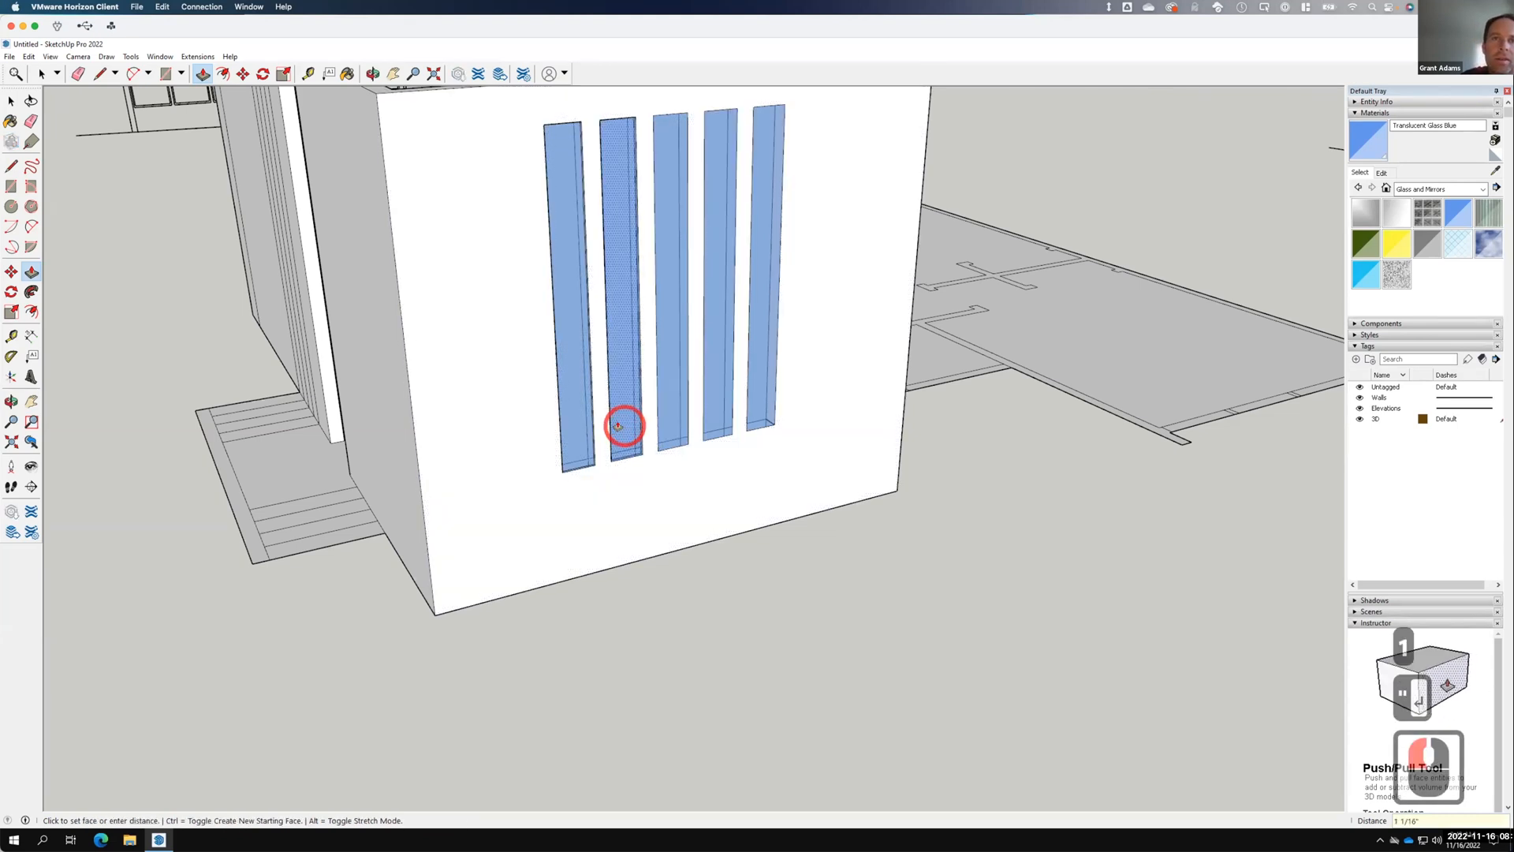
pyautogui.write('1')
pyautogui.press('Return')
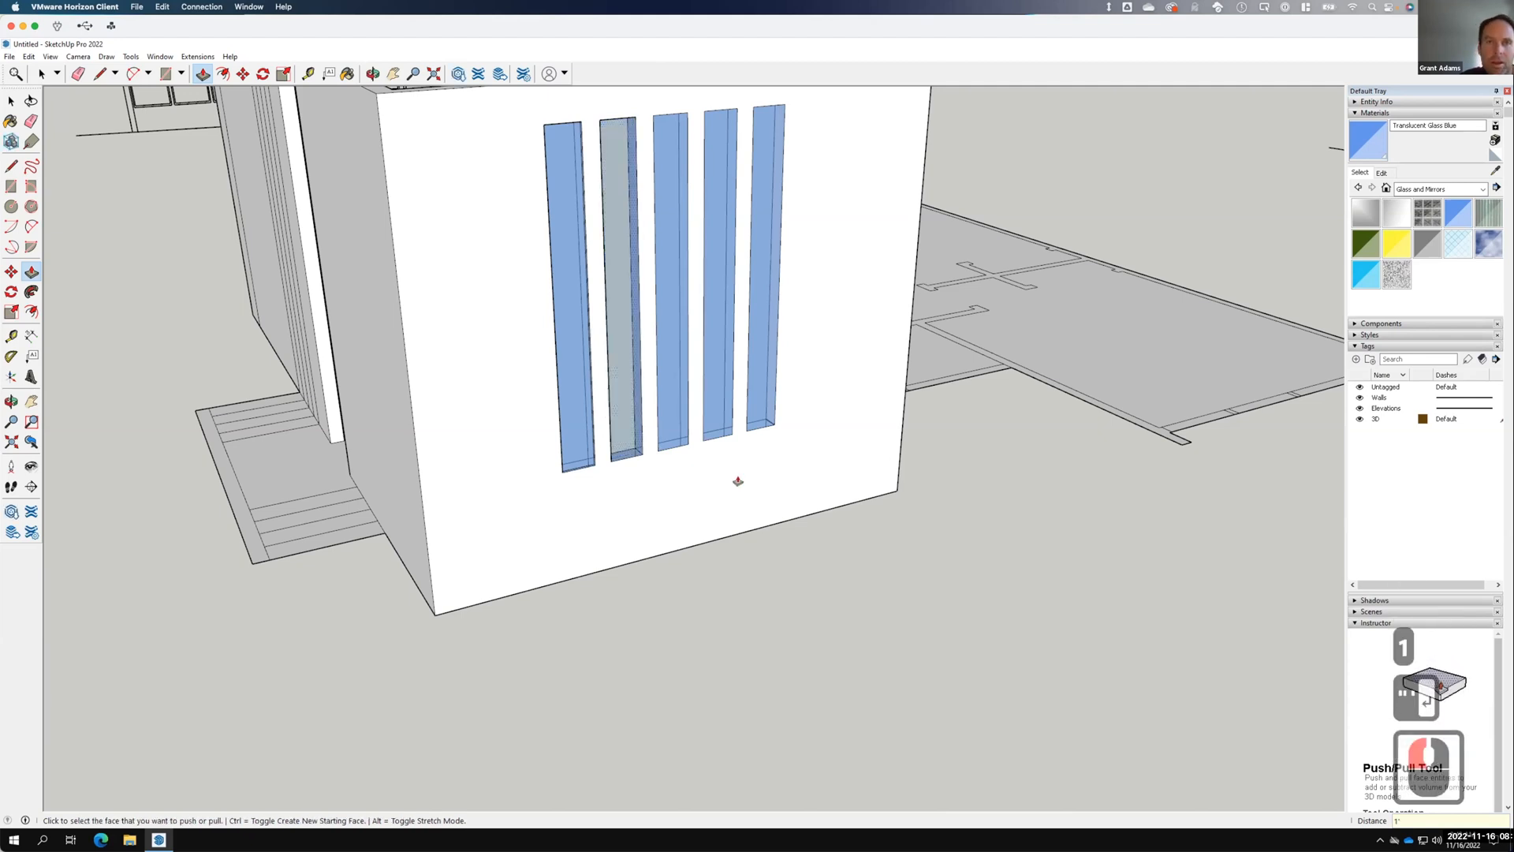
pyautogui.hotkey('ctrl', 'z')
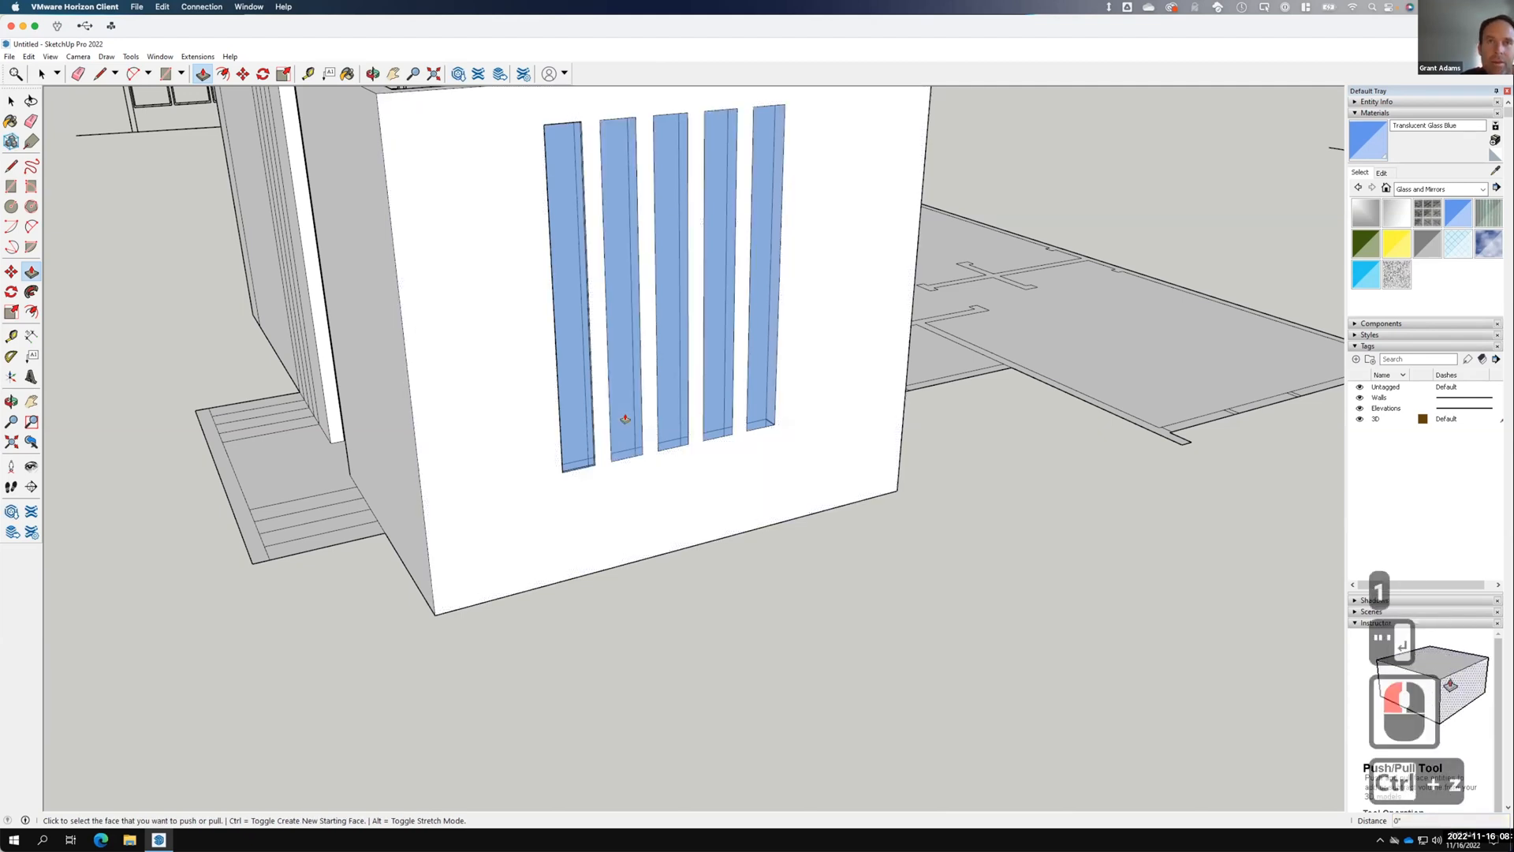
pyautogui.click(623, 427)
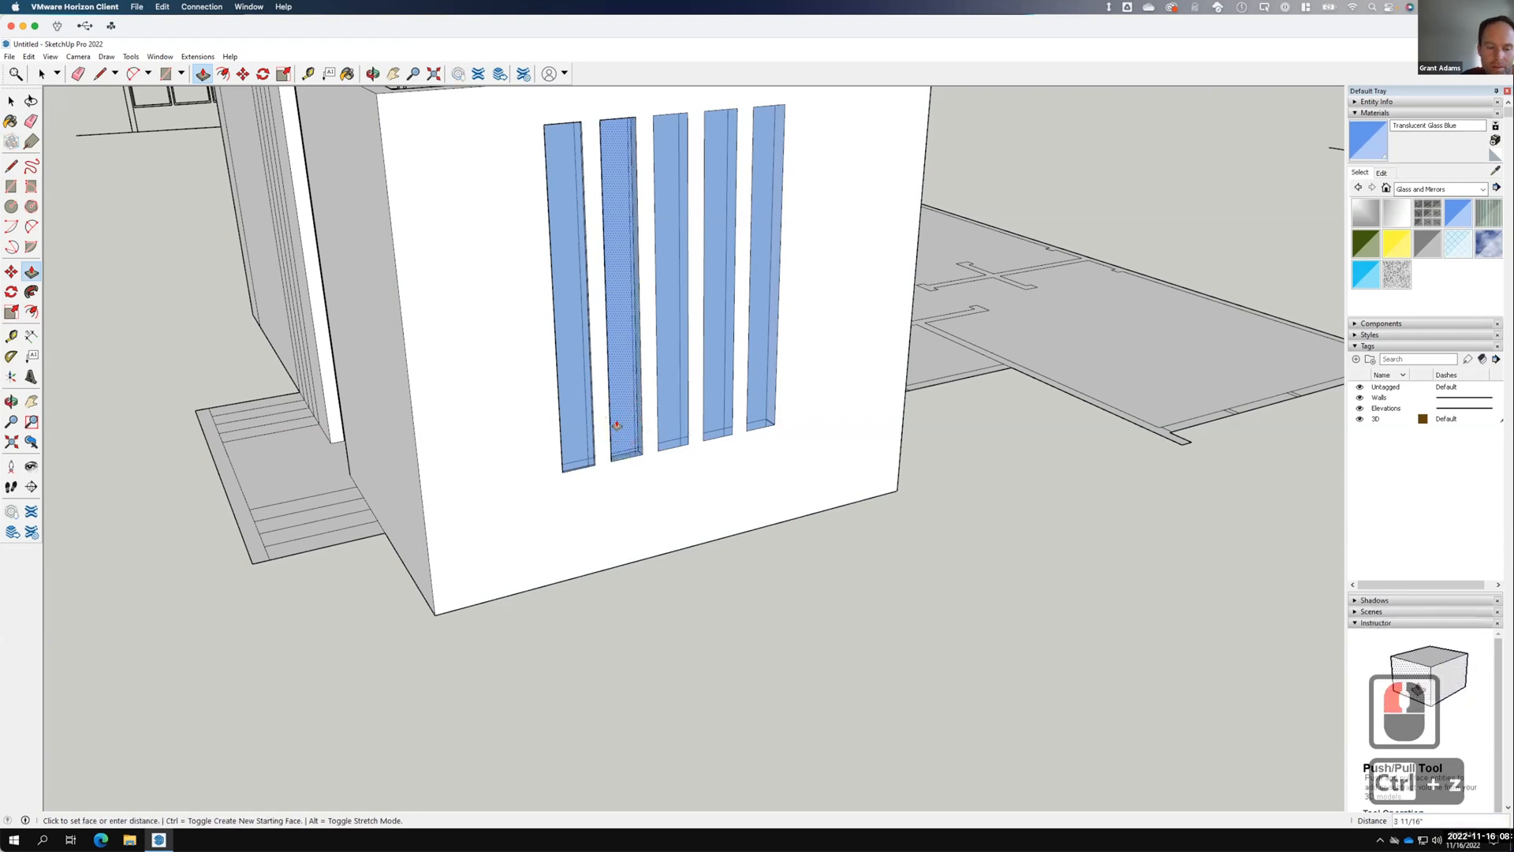
pyautogui.write('1"')
pyautogui.press('Return')
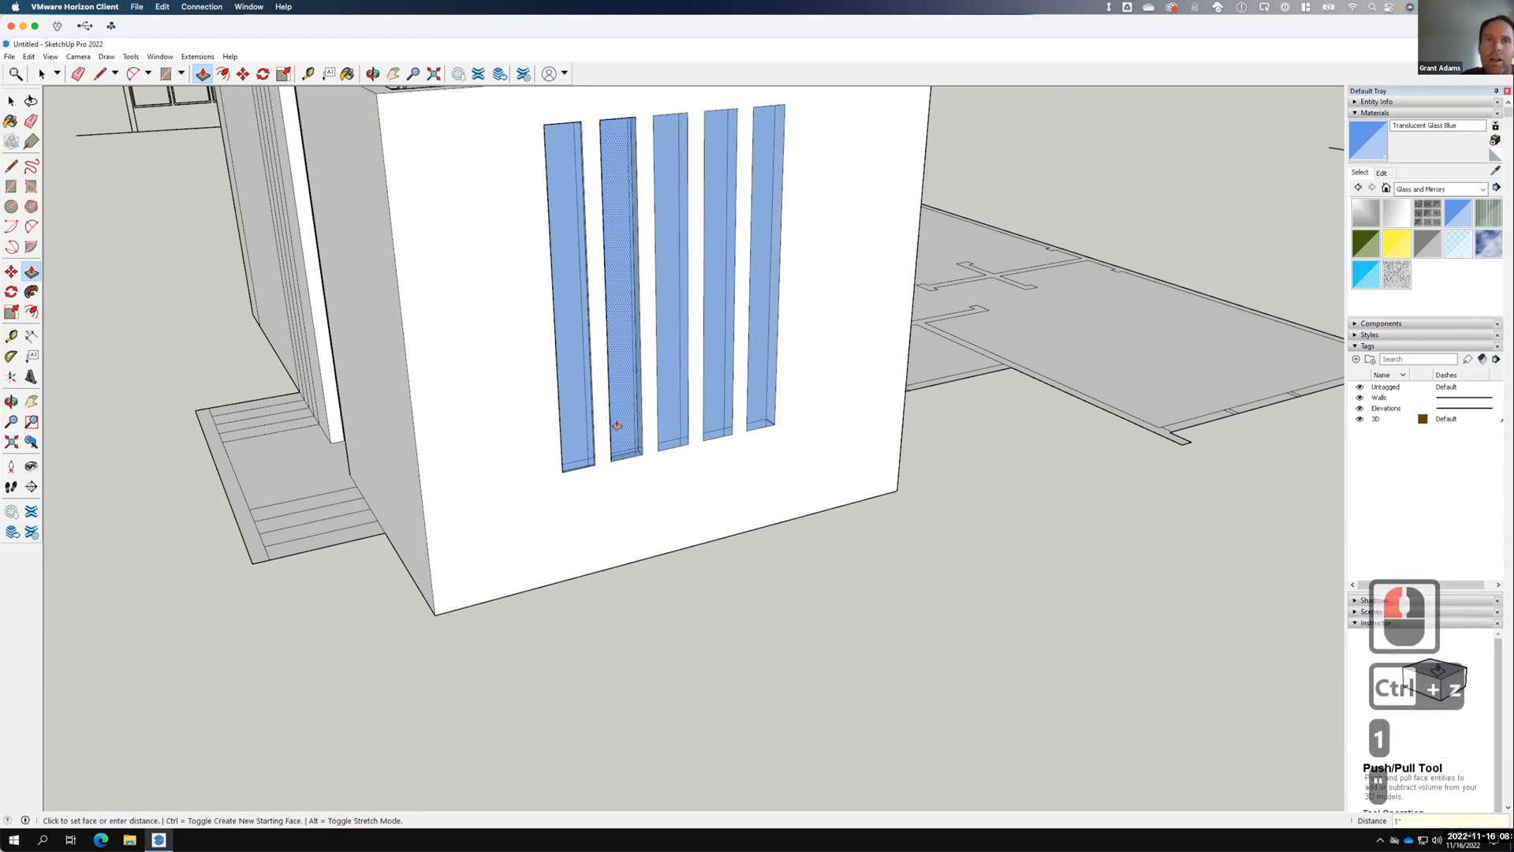
# Push the third, fourth and fifth glass strips 1" into the wall.
pyautogui.click(673, 424)
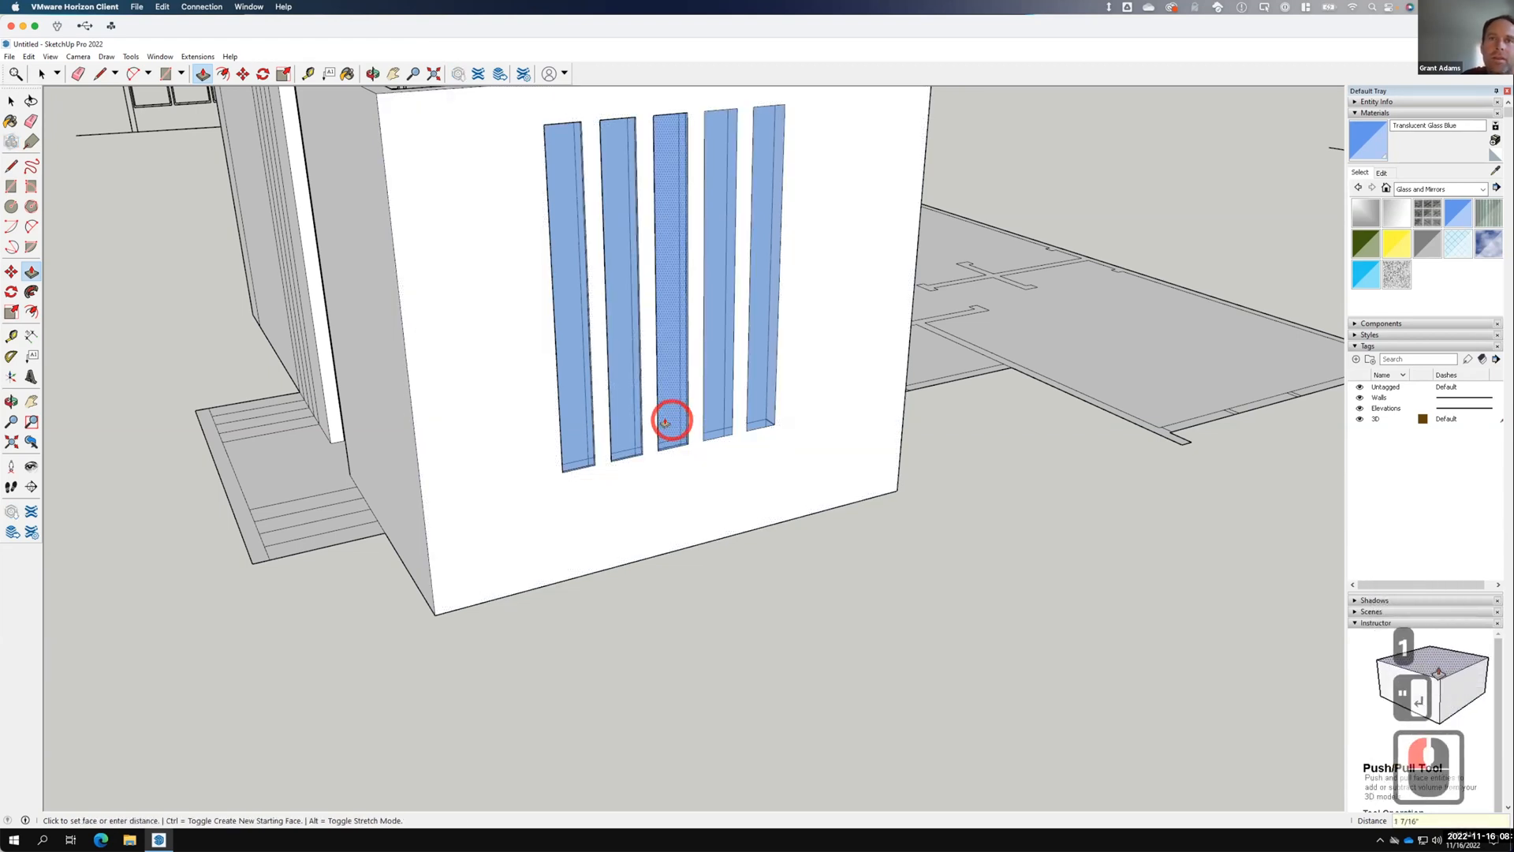
pyautogui.write('1"')
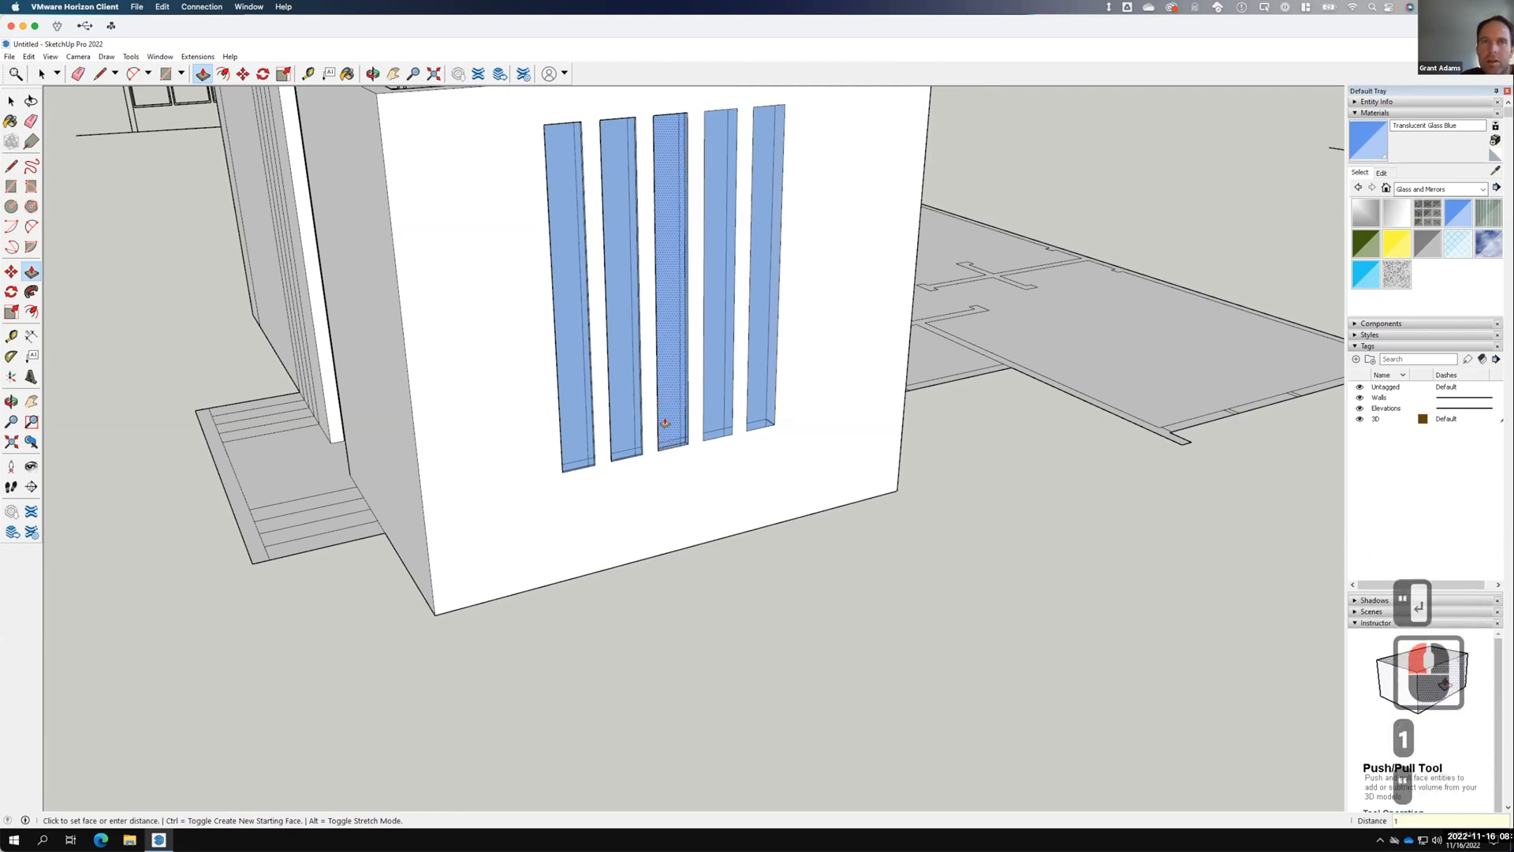
pyautogui.press('Return')
pyautogui.click(711, 419)
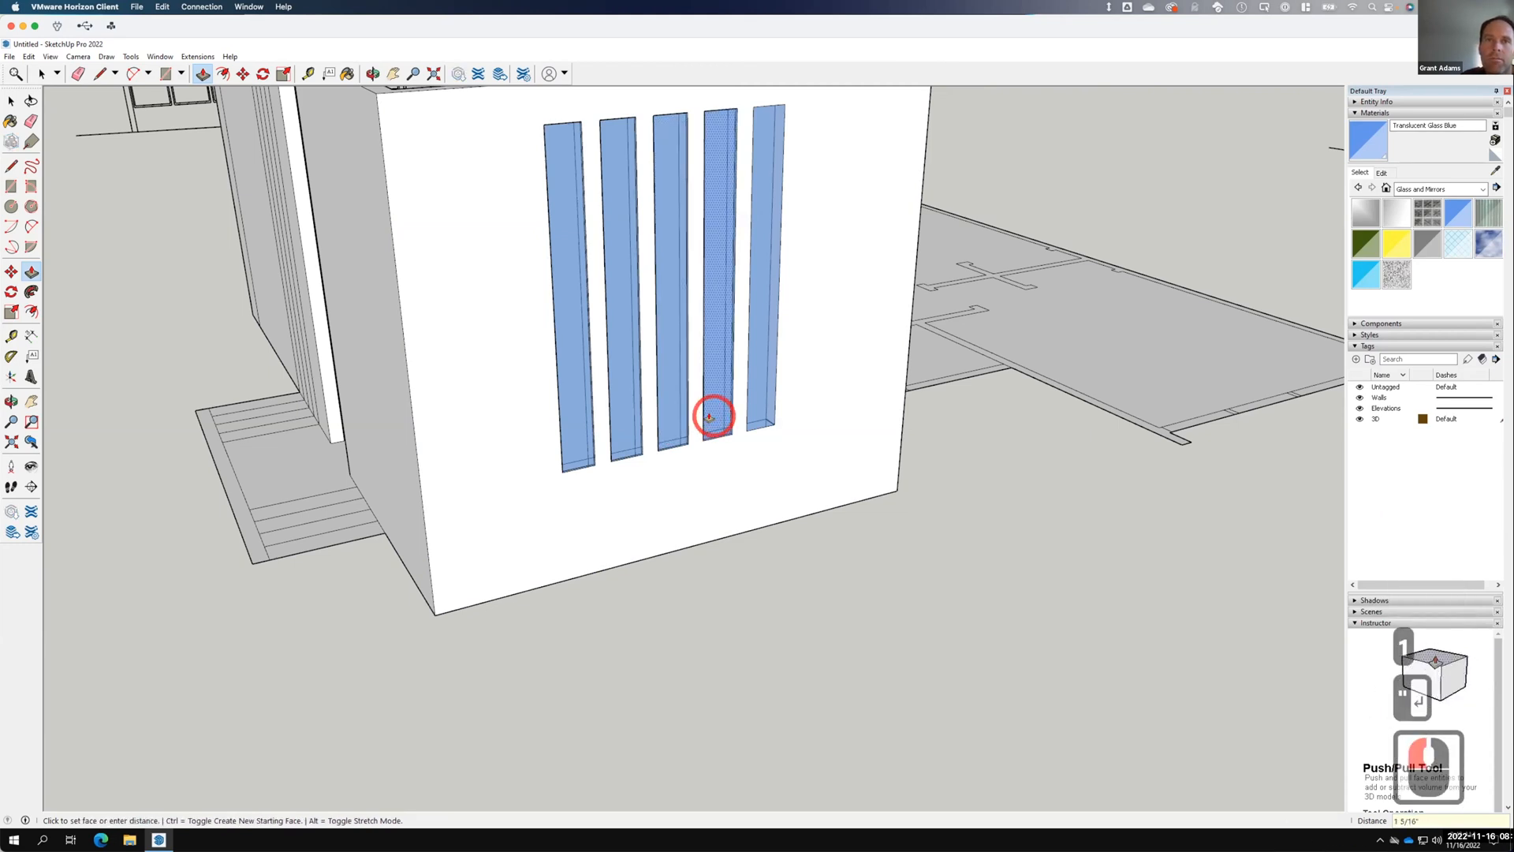
pyautogui.write('1"')
pyautogui.press('Return')
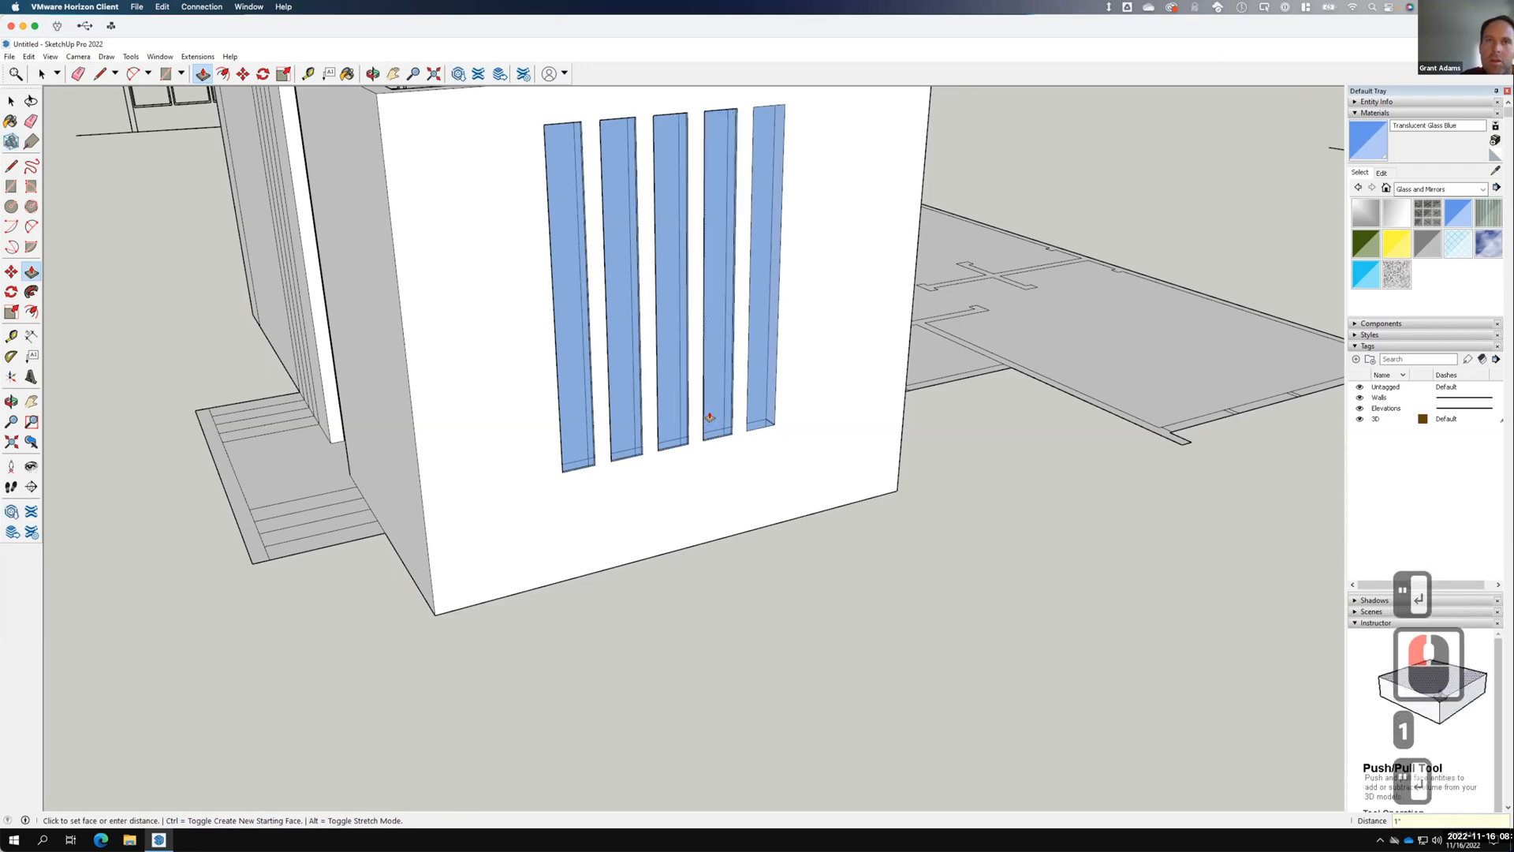
pyautogui.click(753, 404)
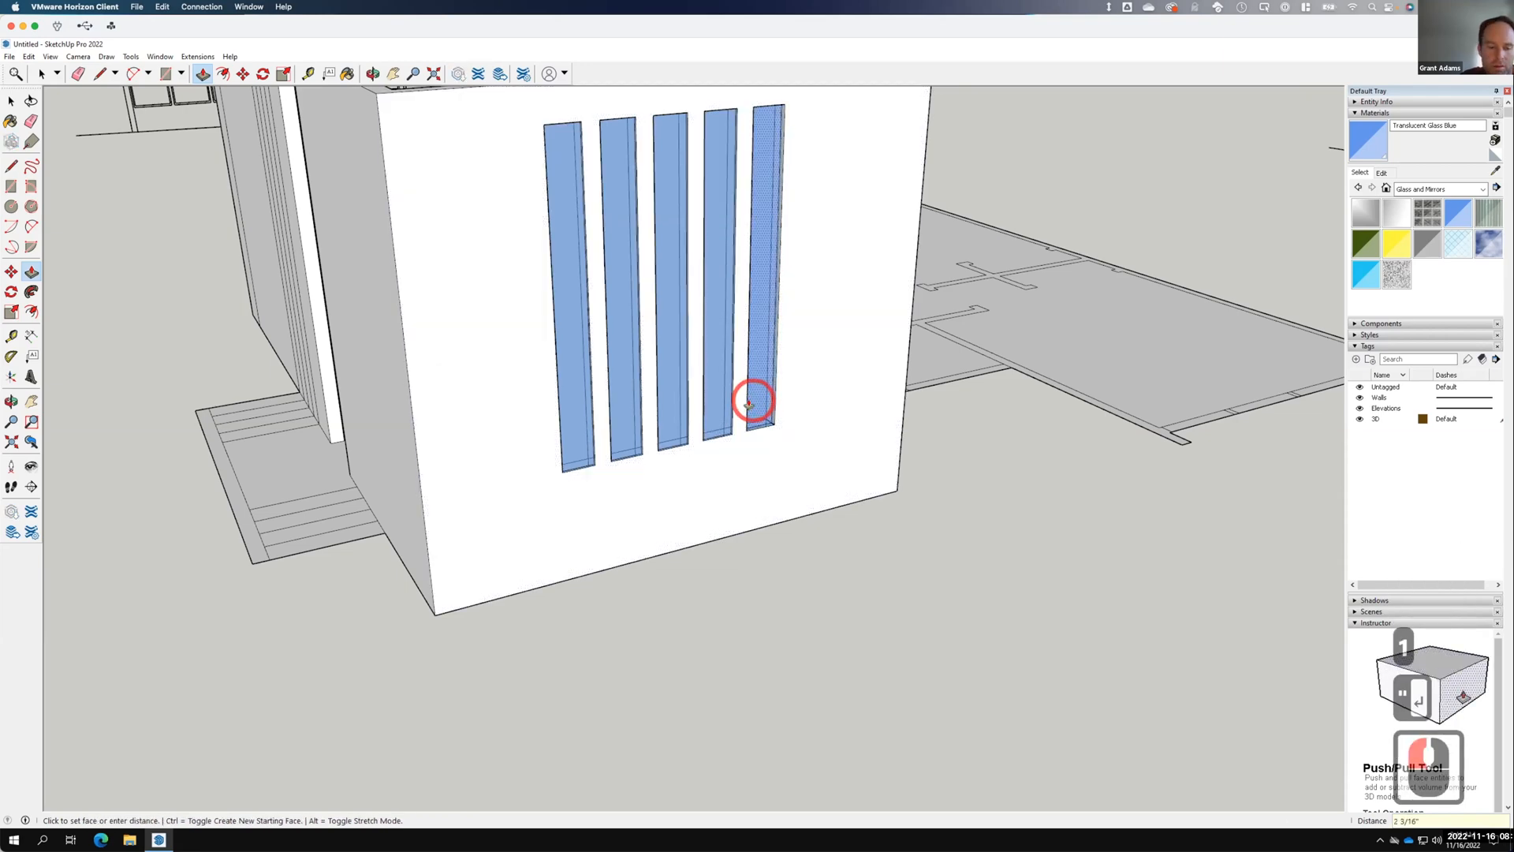
pyautogui.write('1"')
pyautogui.press('Return')
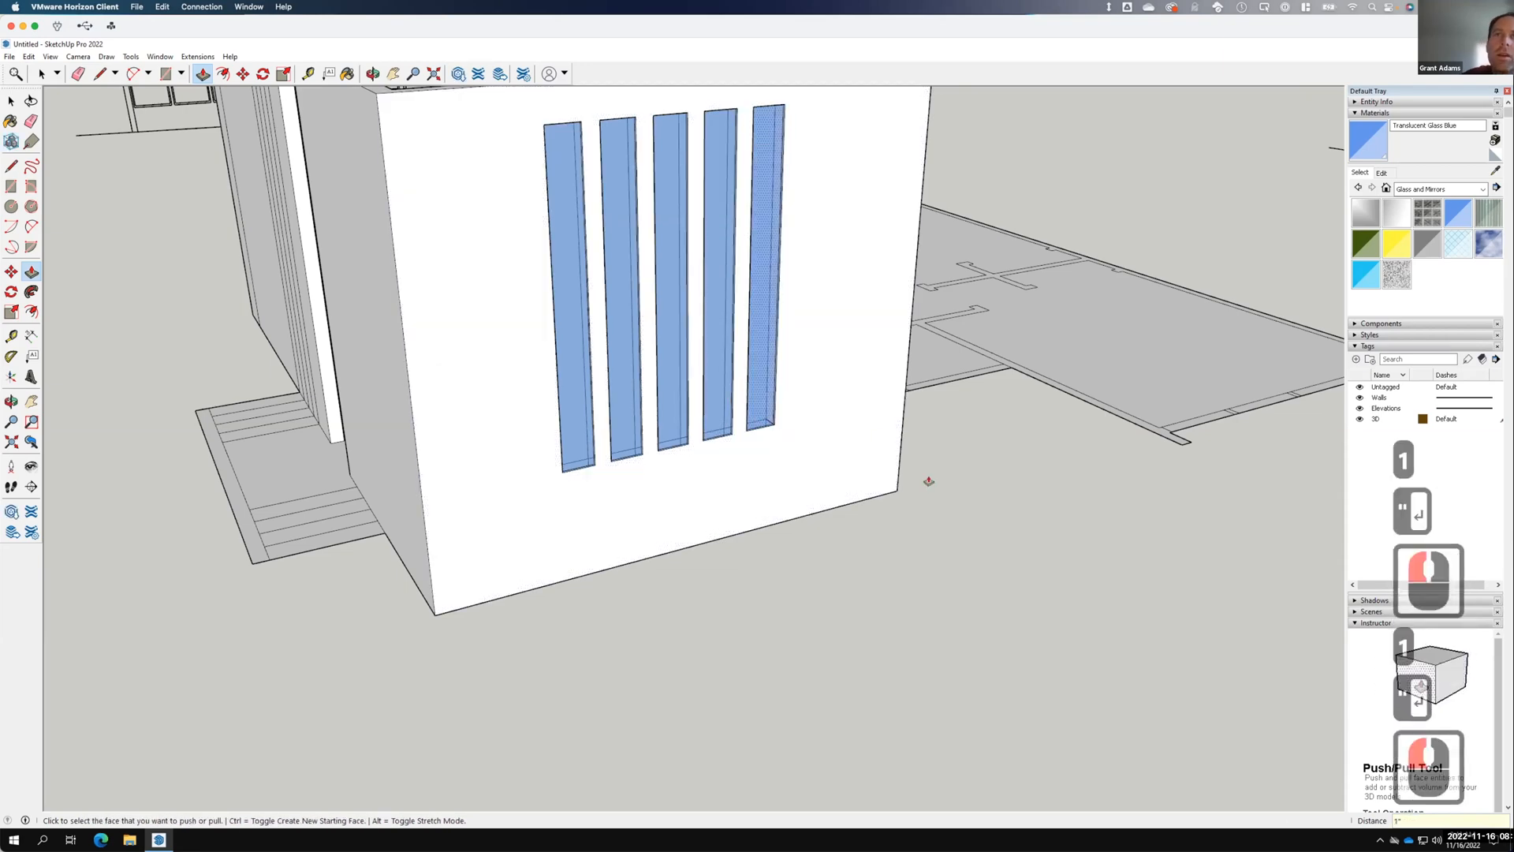
pyautogui.scroll(8, 765, 433)
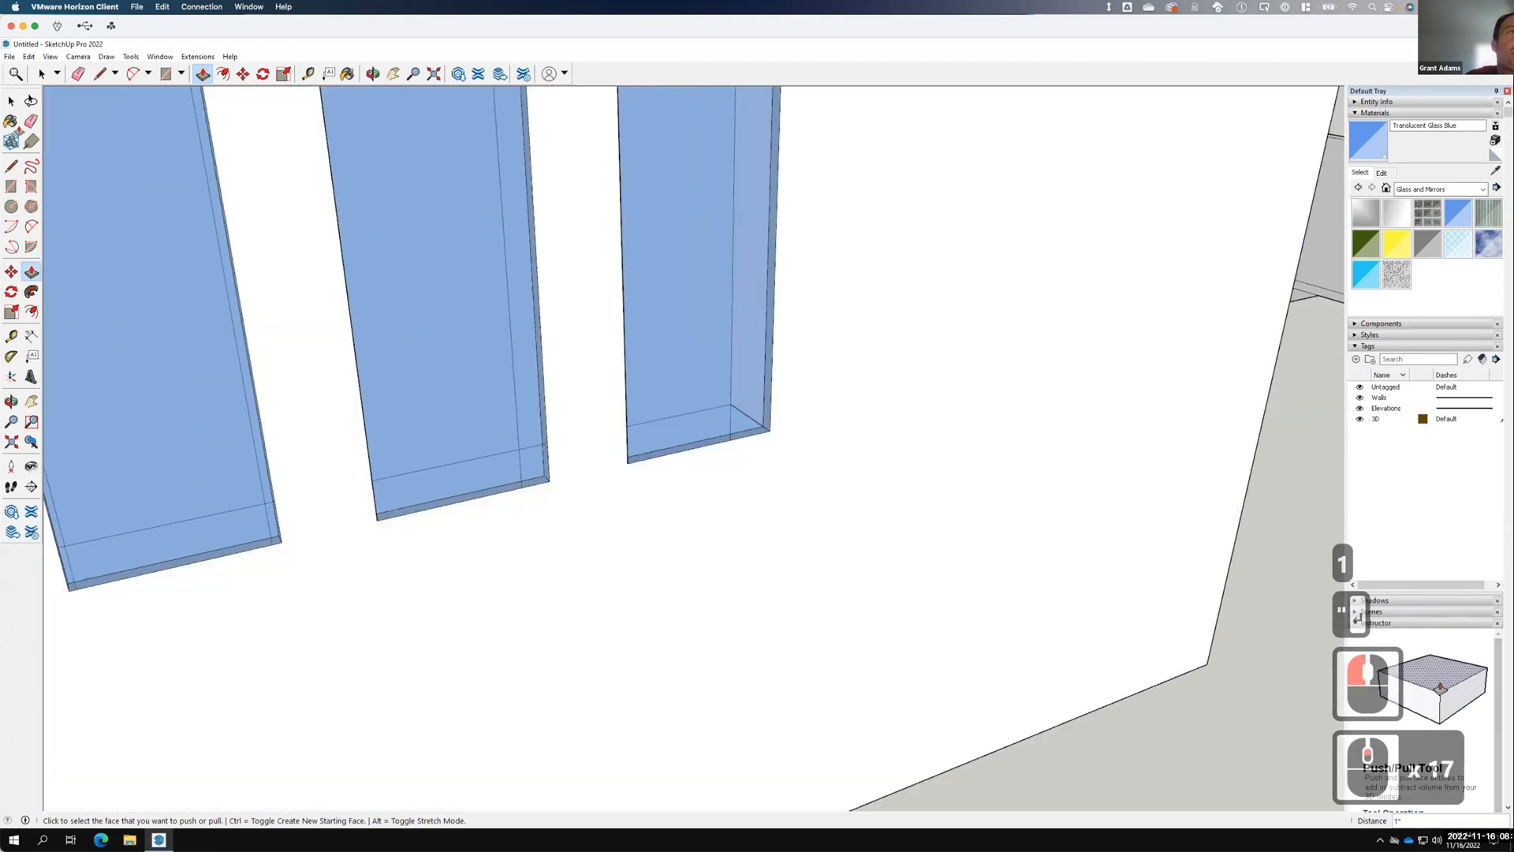
# Offset the rightmost glass strip's outline 1.5" inward to form a frame border.
pyautogui.click(11, 101)
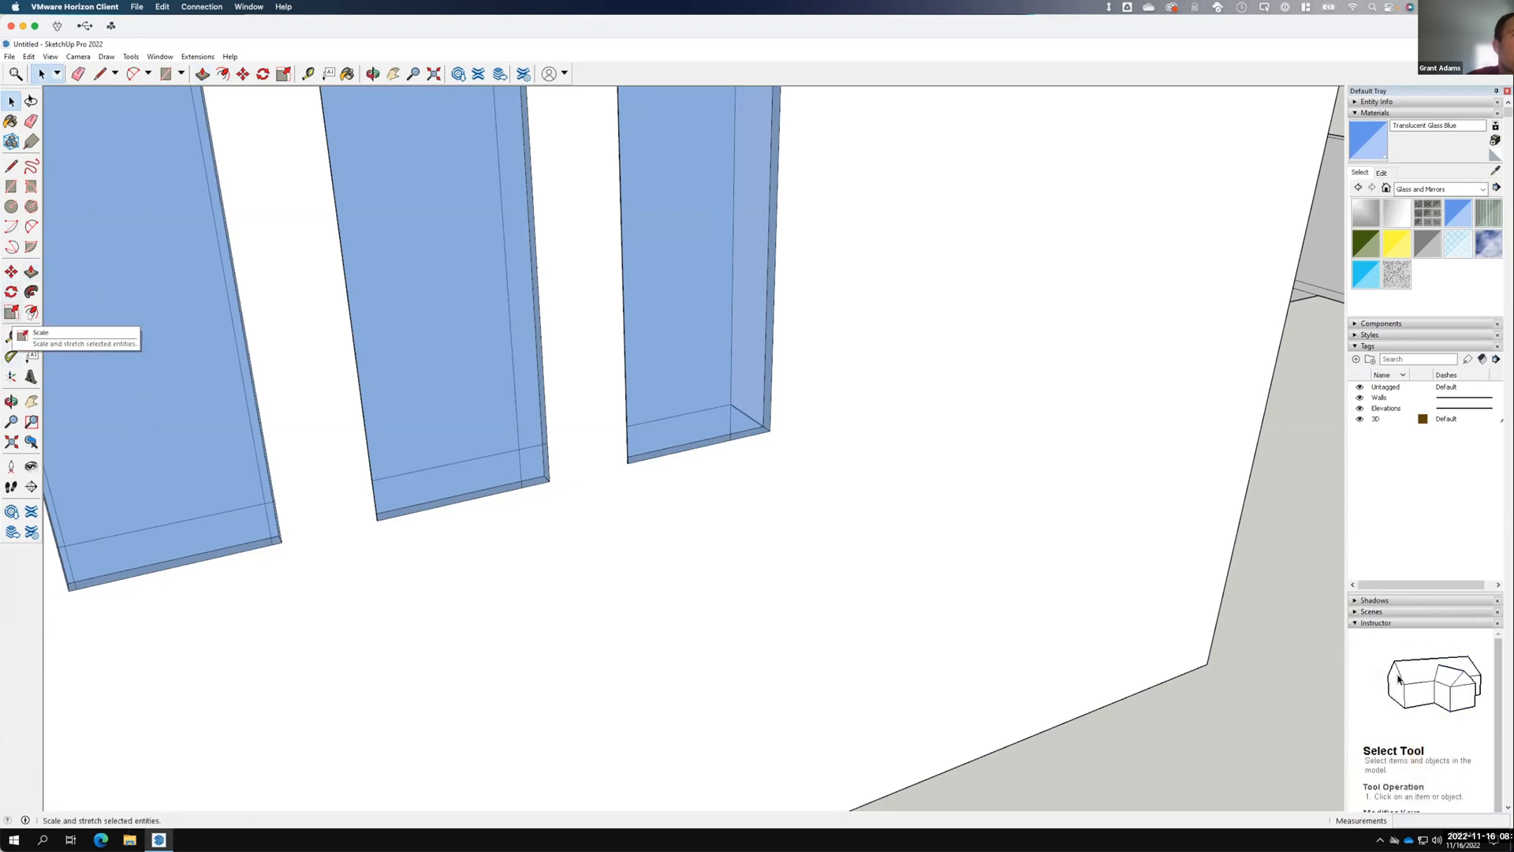
pyautogui.click(31, 312)
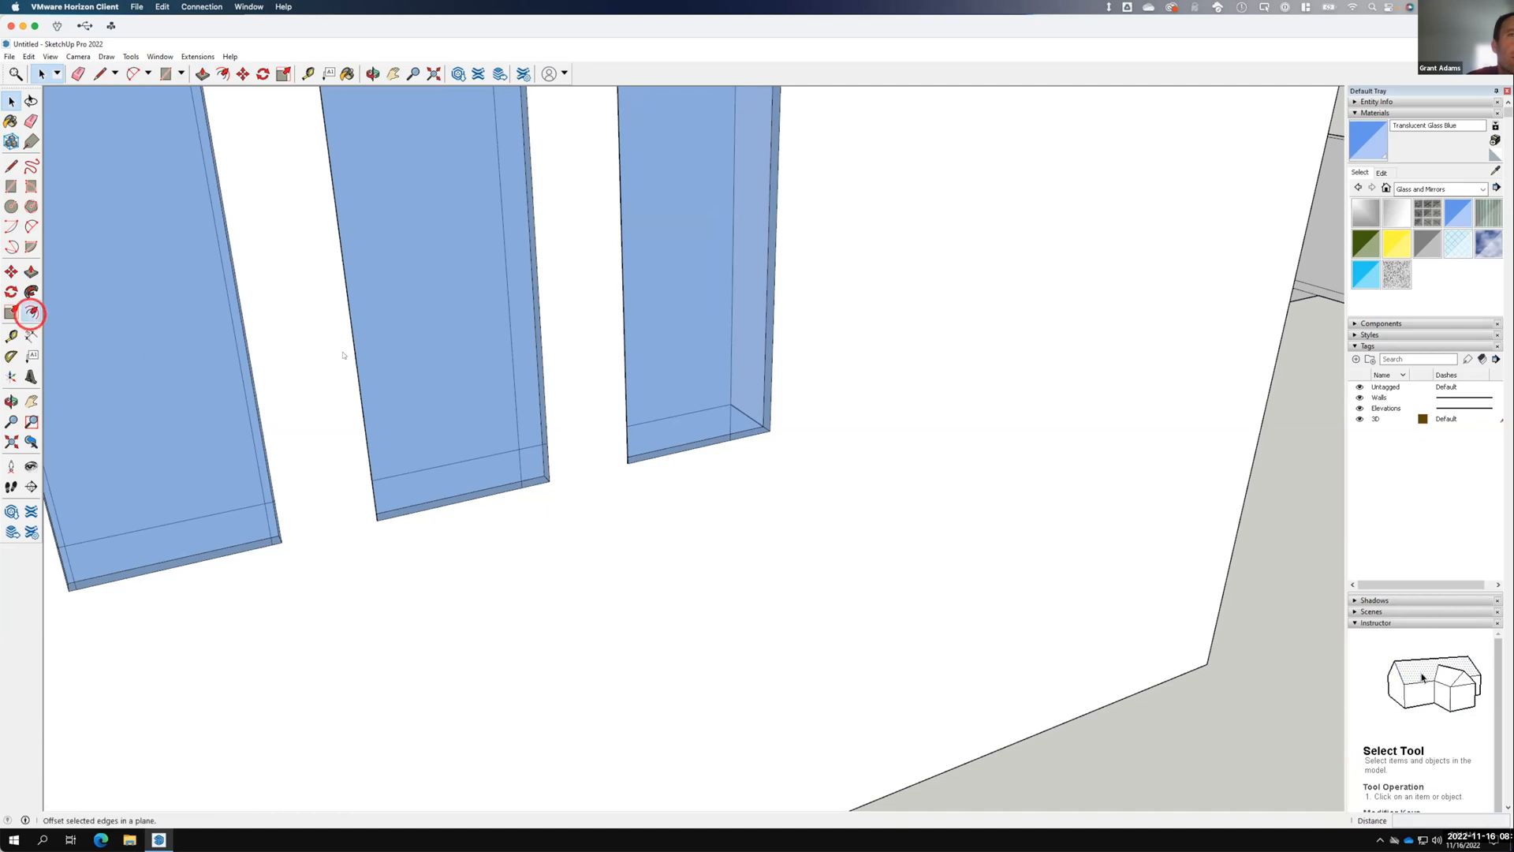
pyautogui.click(755, 320)
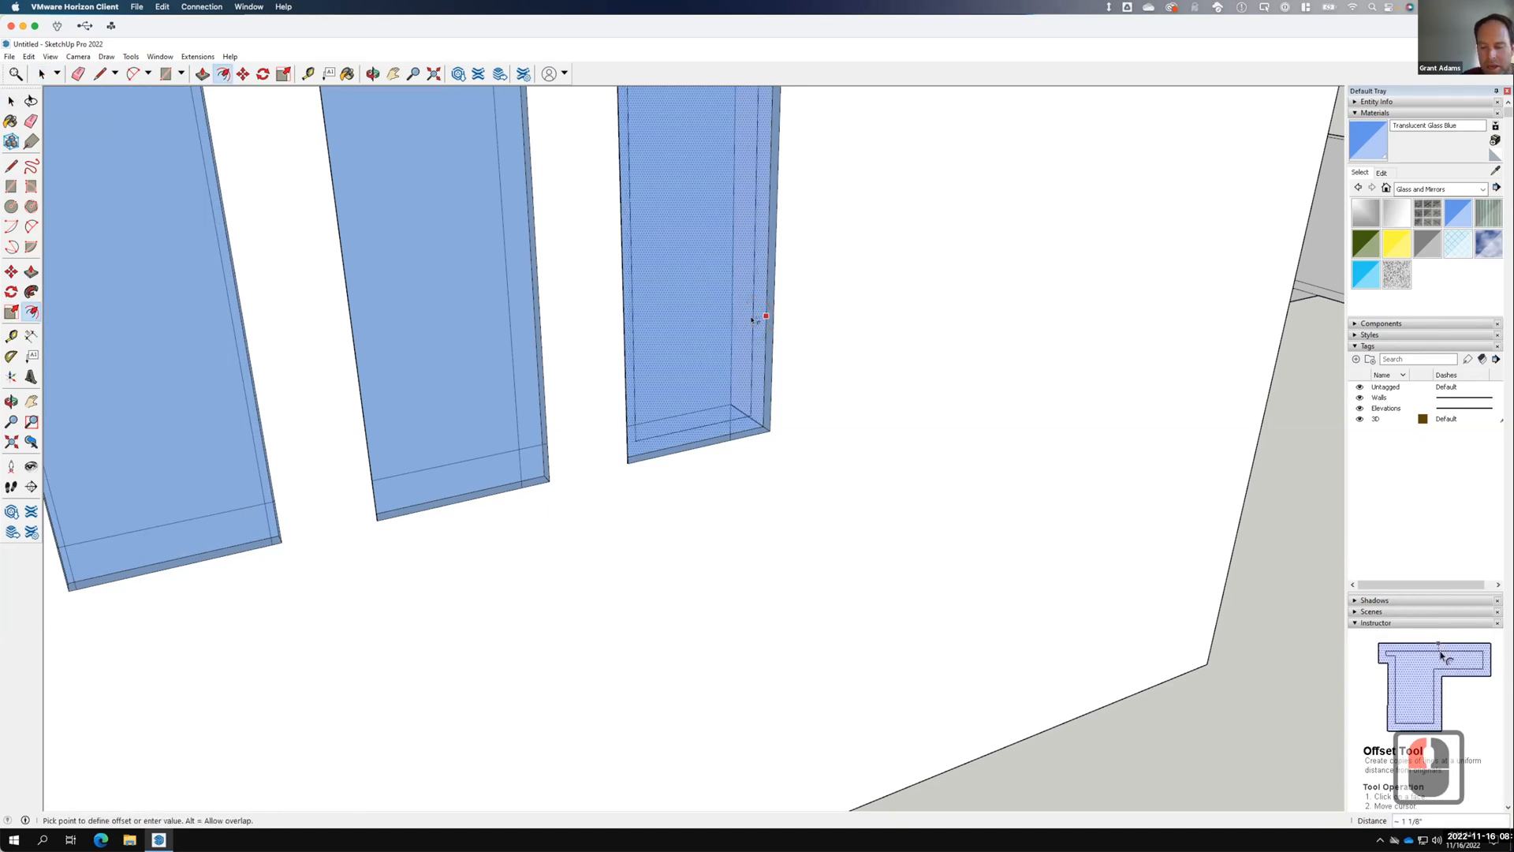
pyautogui.write('1.5')
pyautogui.press('Return')
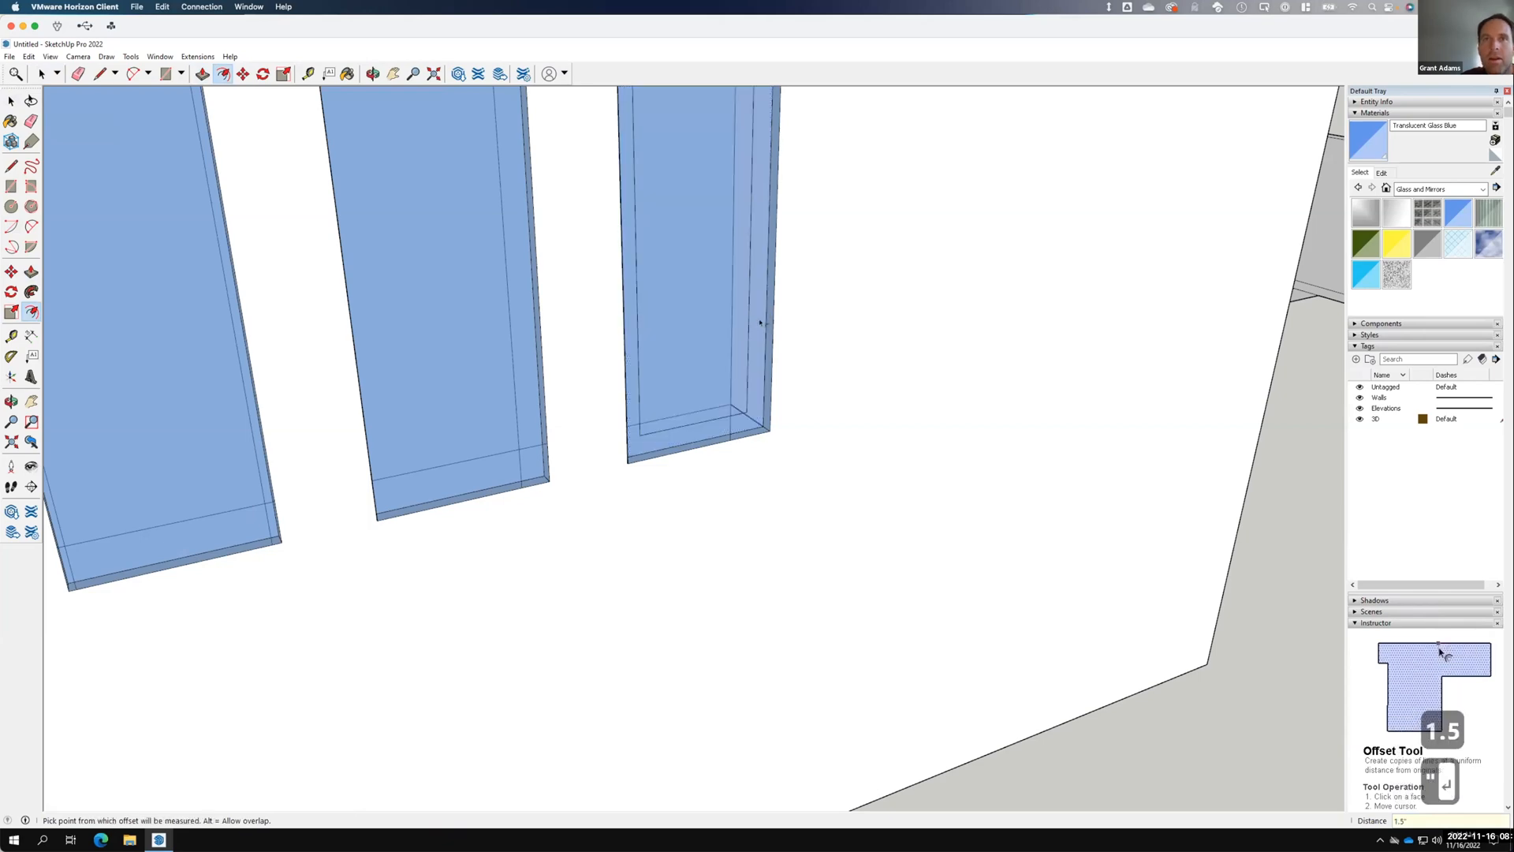
pyautogui.click(762, 323)
pyautogui.press('space')
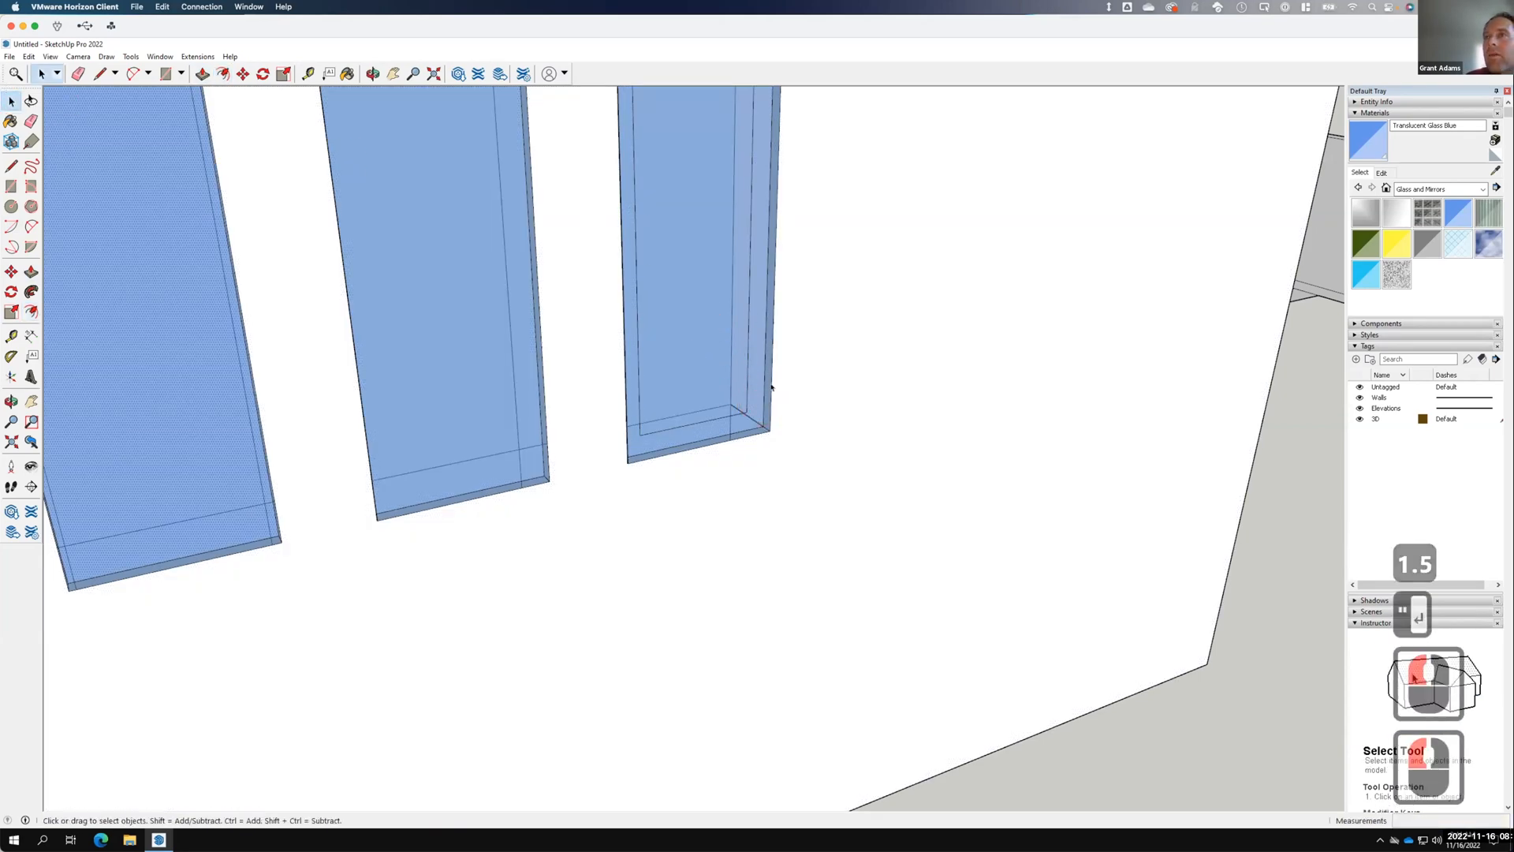
# Collapse and reopen the Materials panel and show its library list.
pyautogui.click(1371, 114)
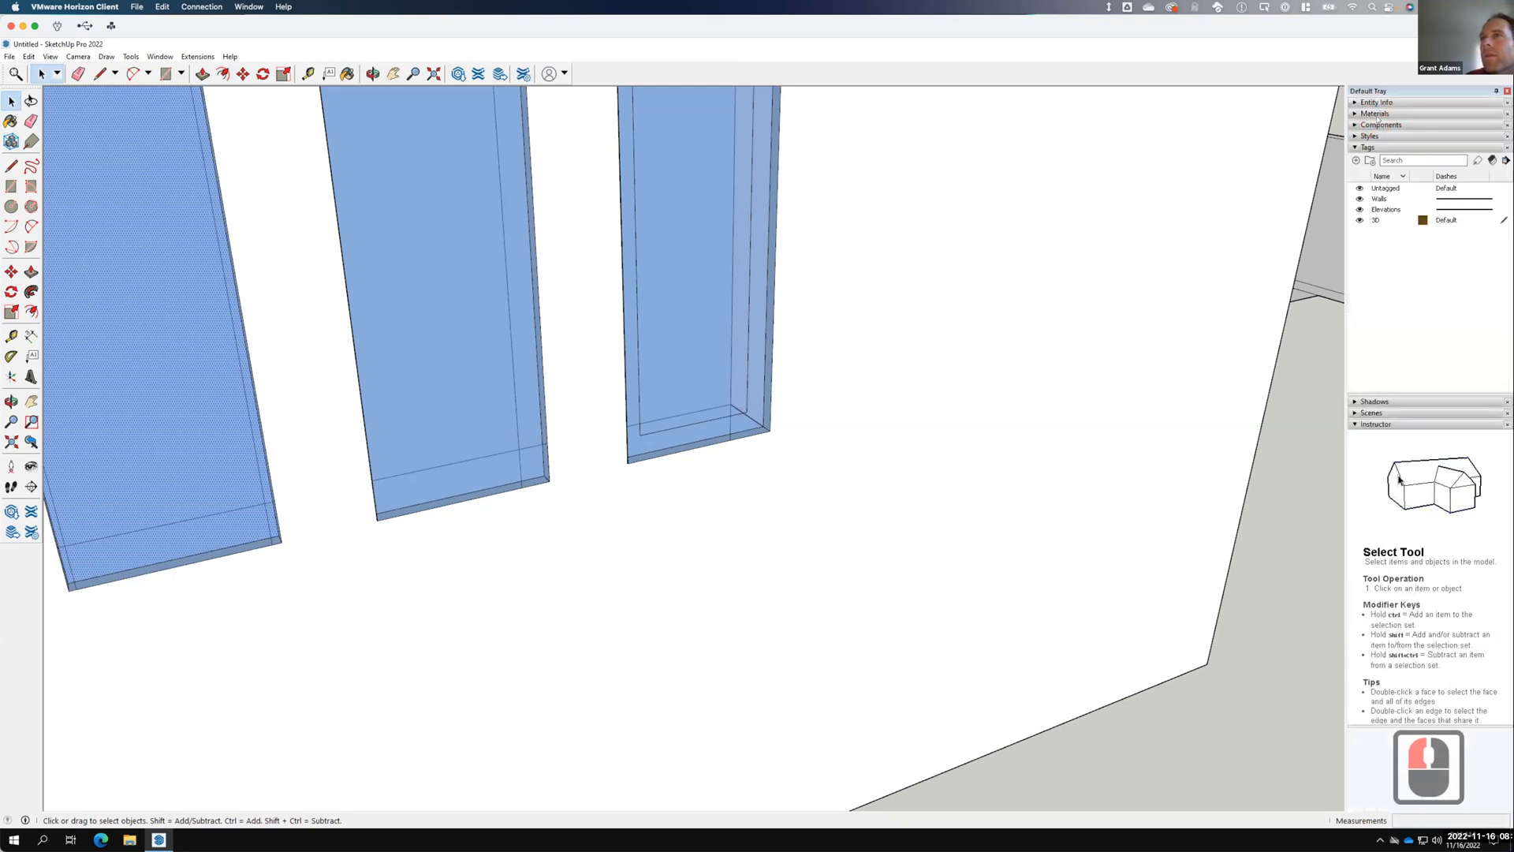
pyautogui.click(1373, 113)
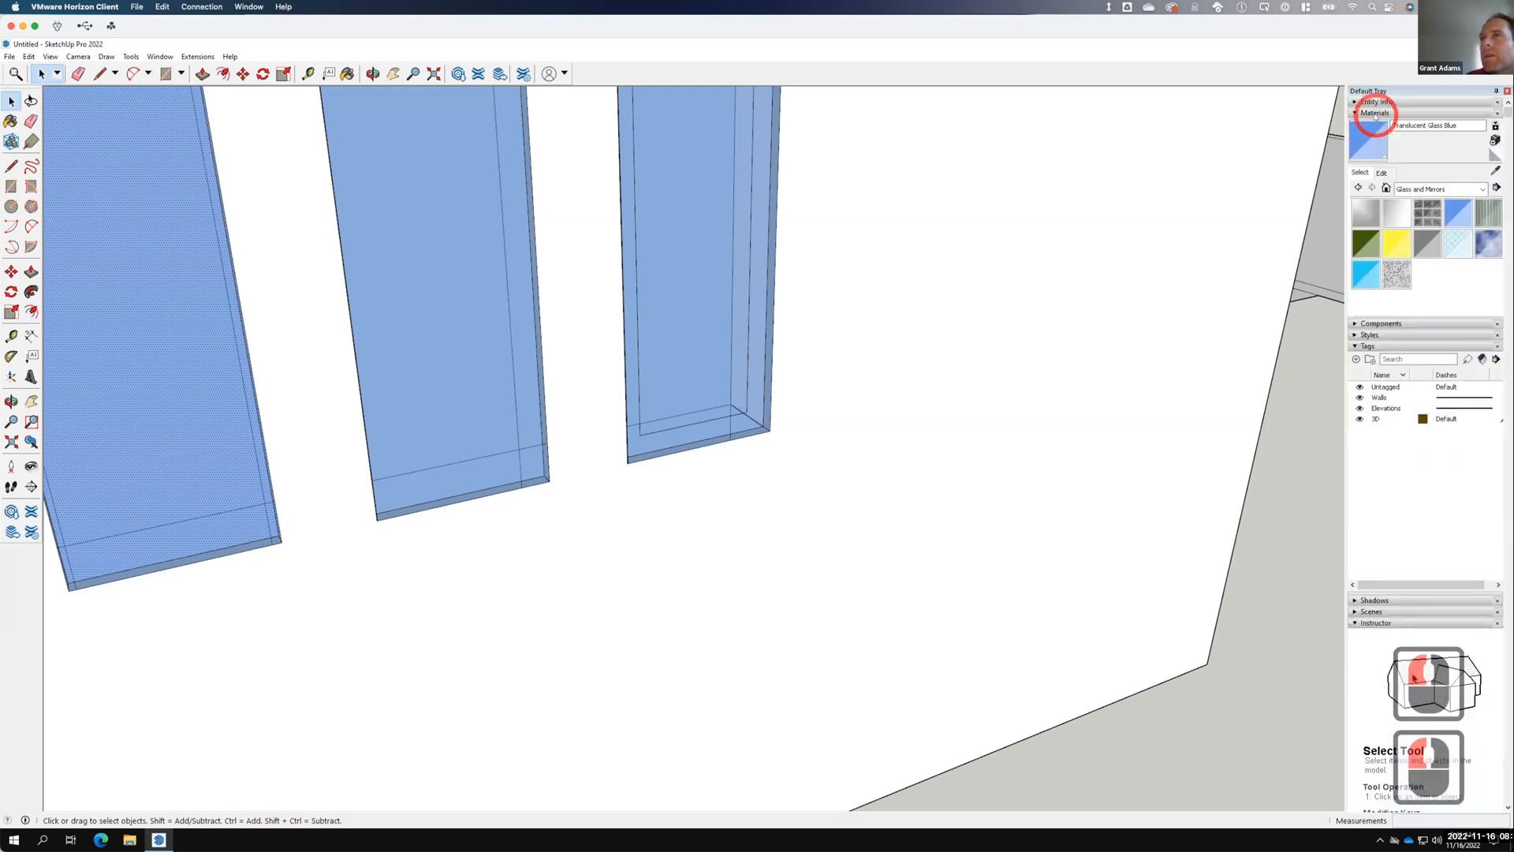
pyautogui.click(1433, 190)
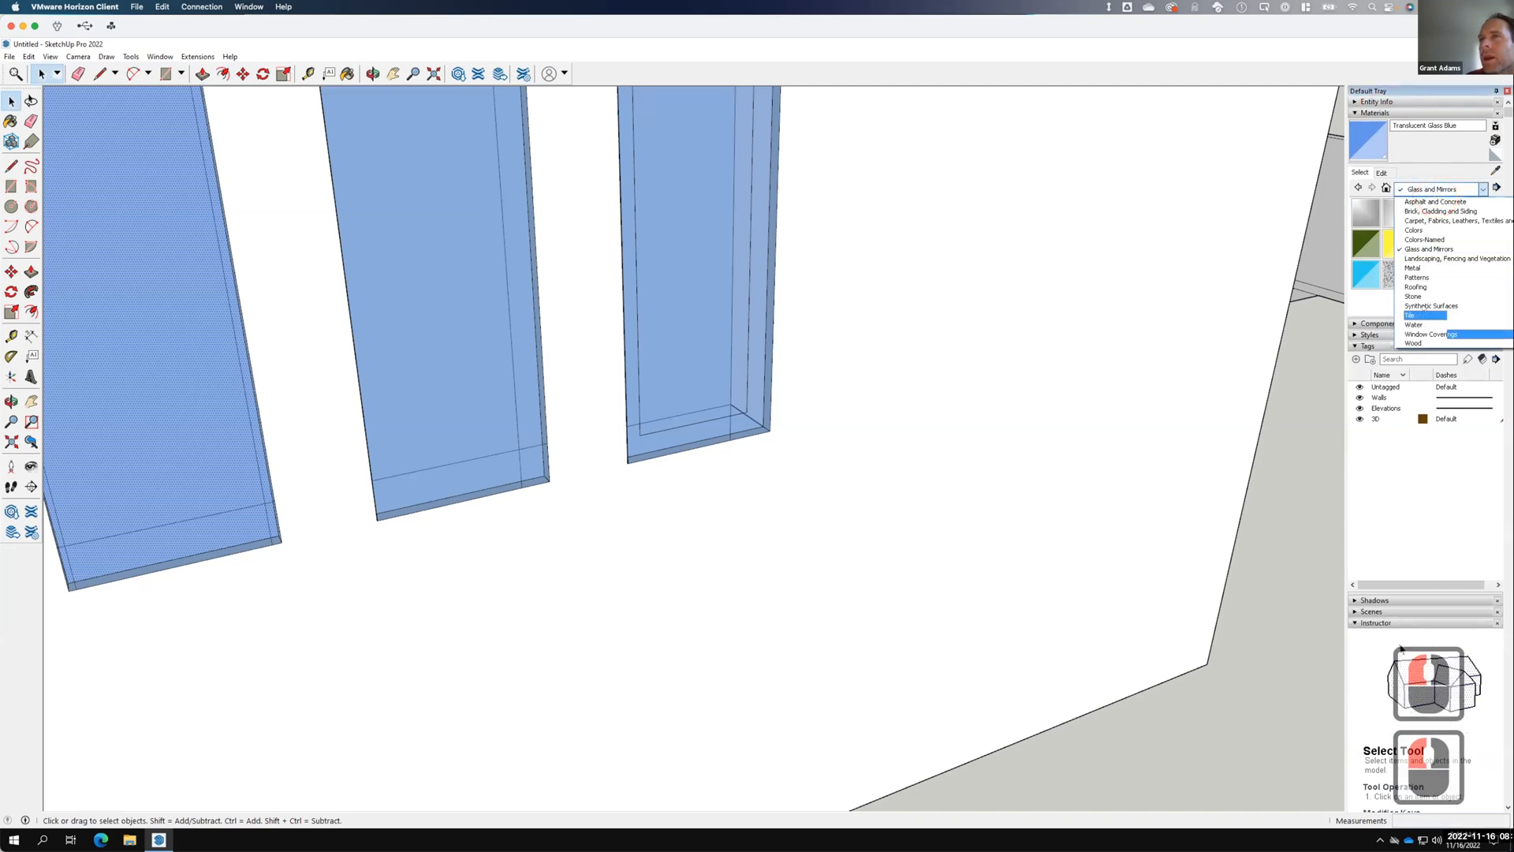
# Paint the window frame with Wood Veneer 01, then orbit out to view the whole building.
pyautogui.click(1429, 342)
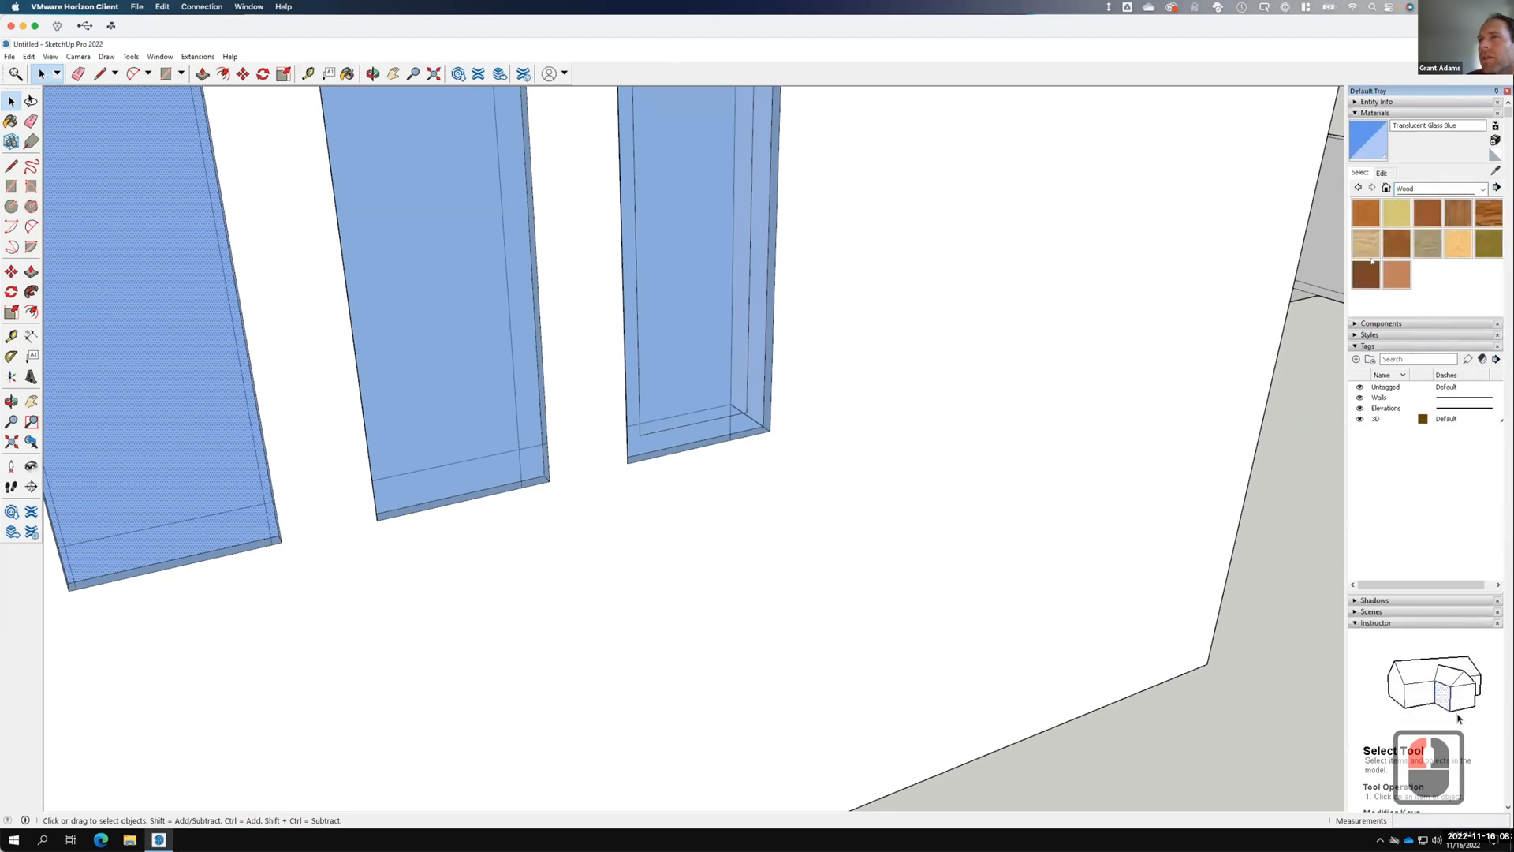
pyautogui.click(1368, 280)
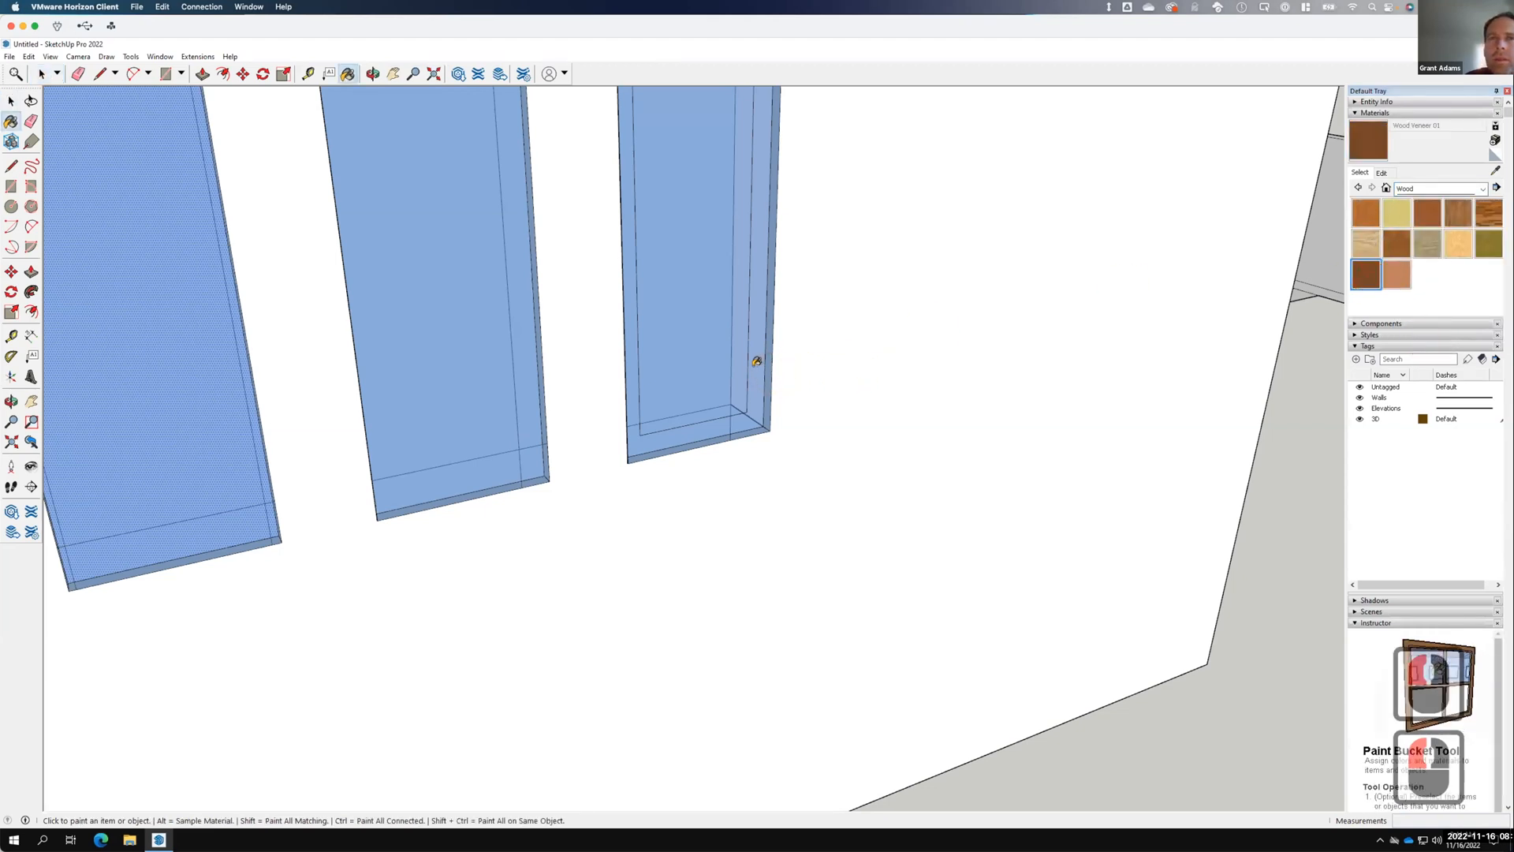
pyautogui.click(756, 361)
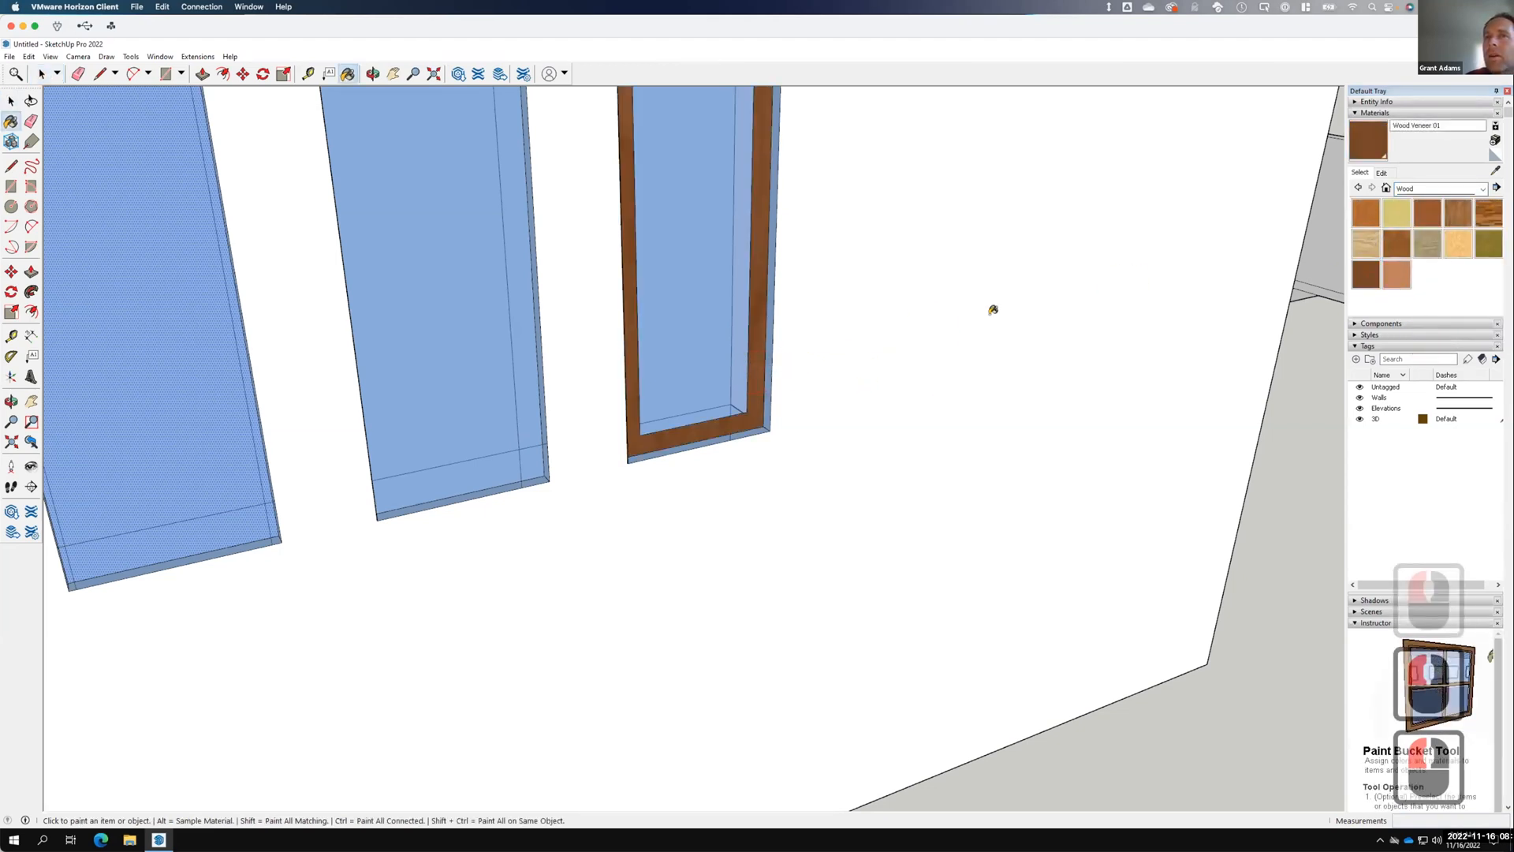
pyautogui.scroll(-9, 997, 310)
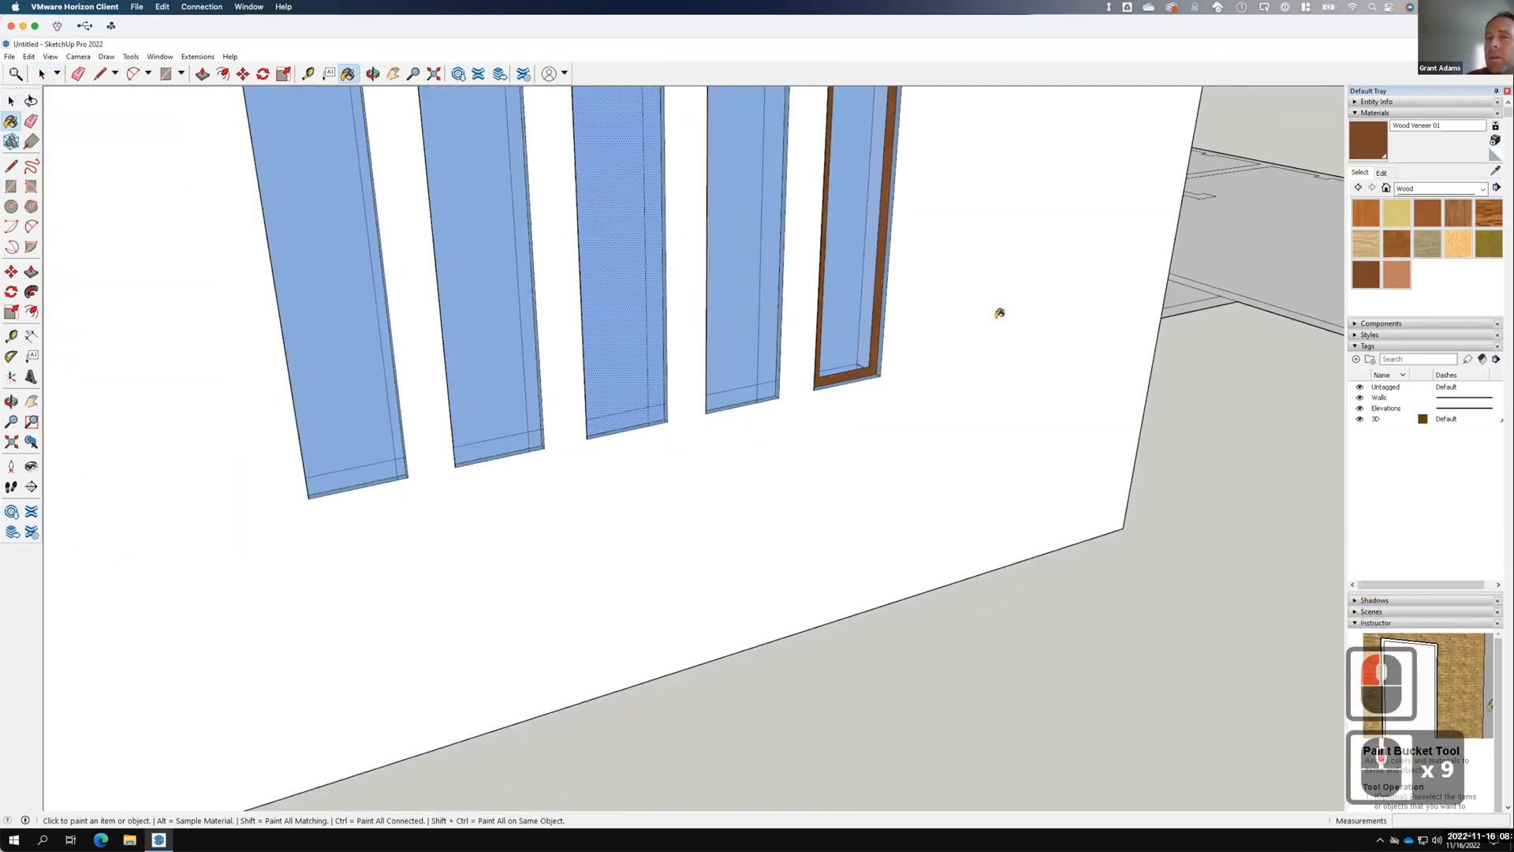
pyautogui.scroll(-8, 962, 295)
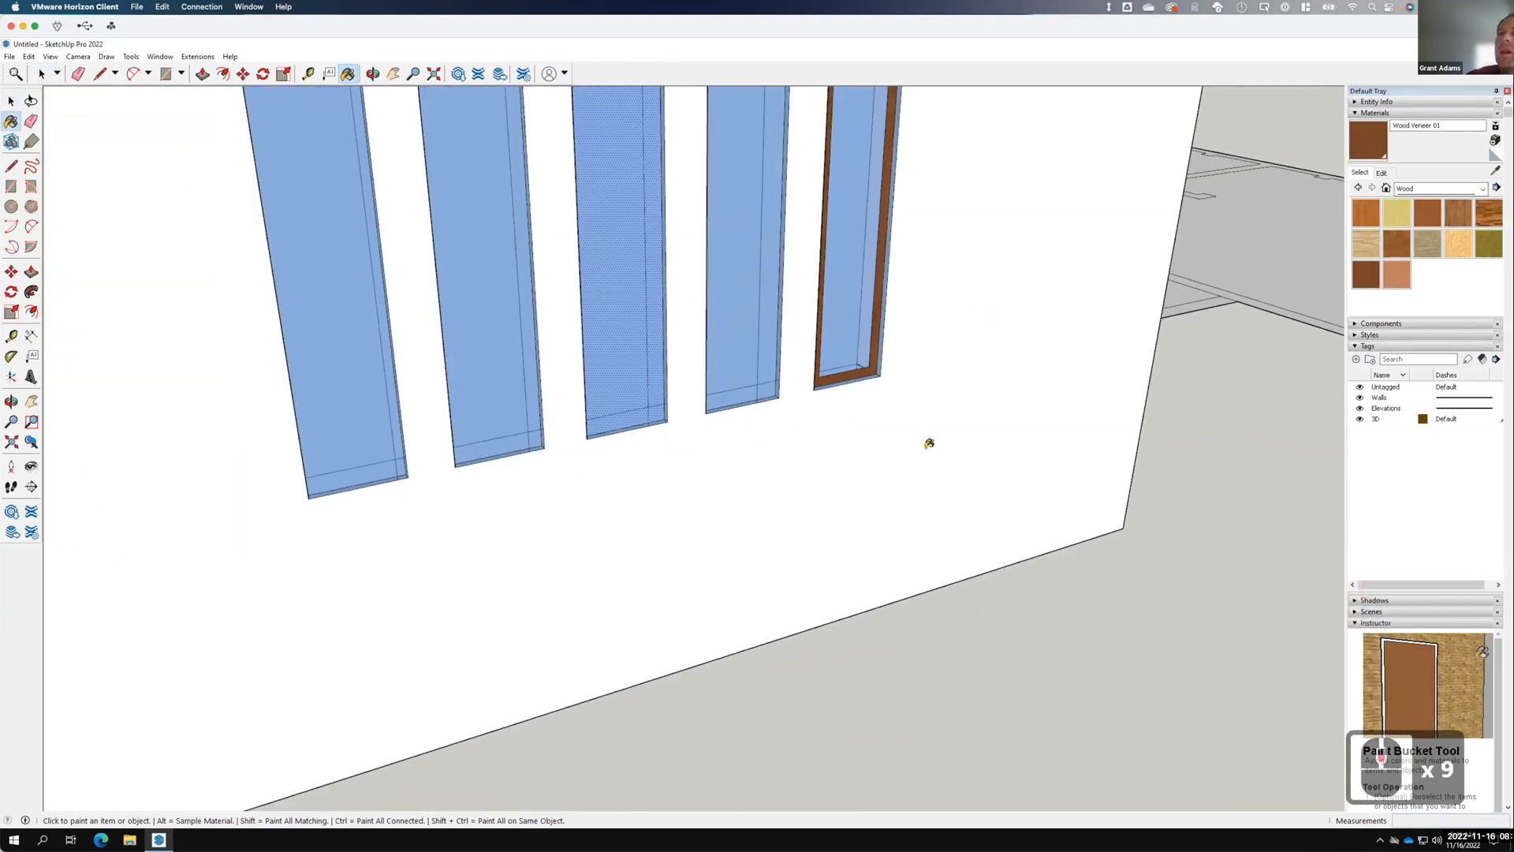
pyautogui.scroll(-5, 986, 355)
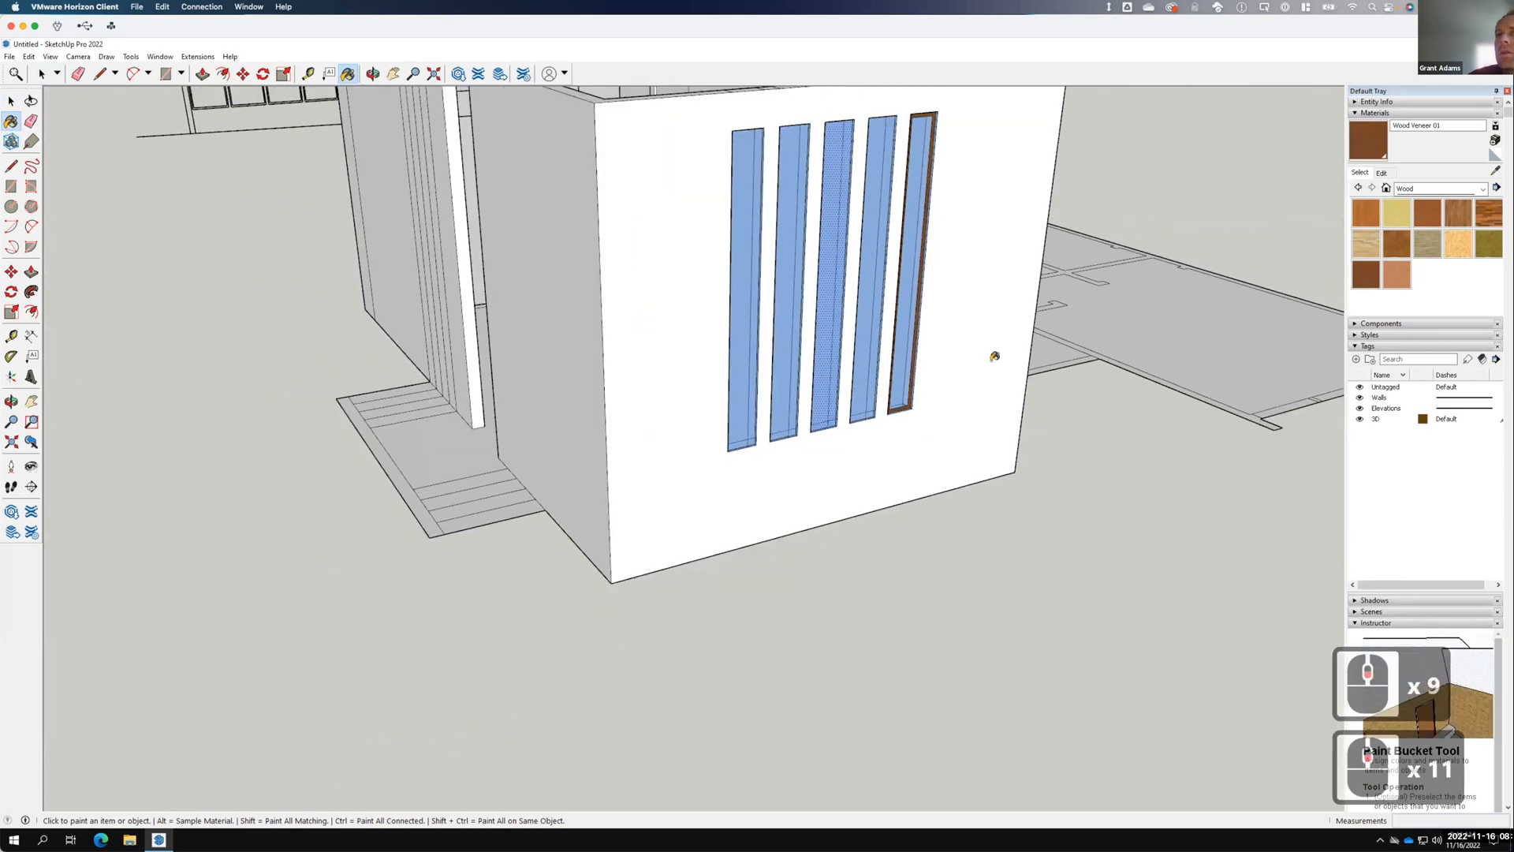
pyautogui.moveTo(980, 355)
pyautogui.mouseDown(button='middle')
pyautogui.moveTo(717, 365)
pyautogui.moveTo(726, 395)
pyautogui.moveTo(787, 416)
pyautogui.moveTo(1091, 423)
pyautogui.moveTo(727, 300)
pyautogui.mouseUp(button='middle')
pyautogui.moveTo(1011, 386)
pyautogui.mouseDown(button='middle')
pyautogui.moveTo(1206, 371)
pyautogui.moveTo(1272, 399)
pyautogui.moveTo(1209, 392)
pyautogui.moveTo(1007, 199)
pyautogui.mouseUp(button='middle')
pyautogui.moveTo(1037, 321)
pyautogui.mouseDown(button='middle')
pyautogui.moveTo(1057, 399)
pyautogui.moveTo(913, 341)
pyautogui.moveTo(919, 354)
pyautogui.mouseUp(button='middle')
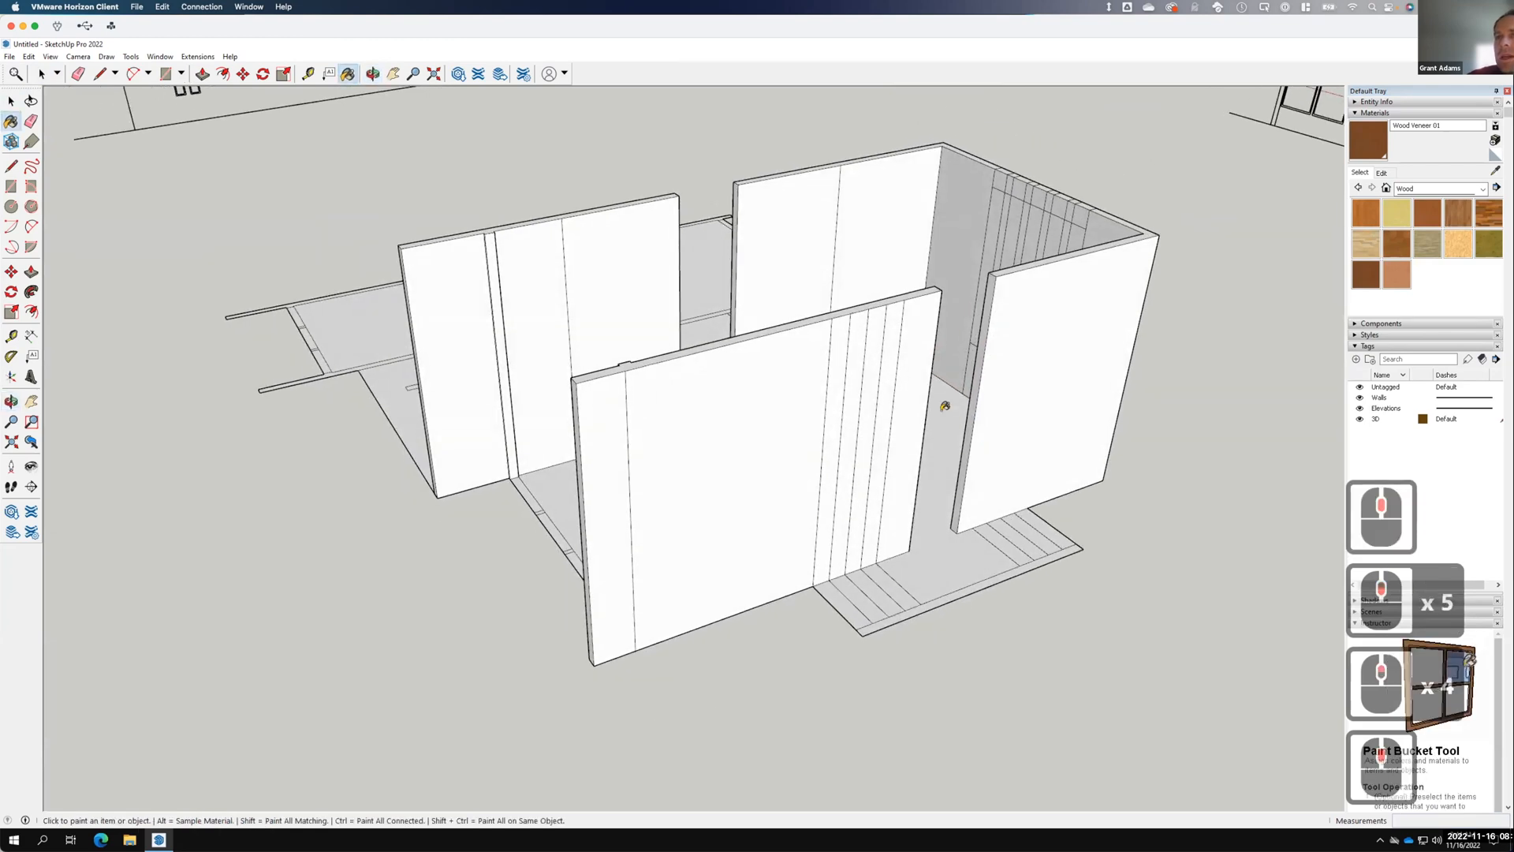
pyautogui.scroll(-15, 858, 321)
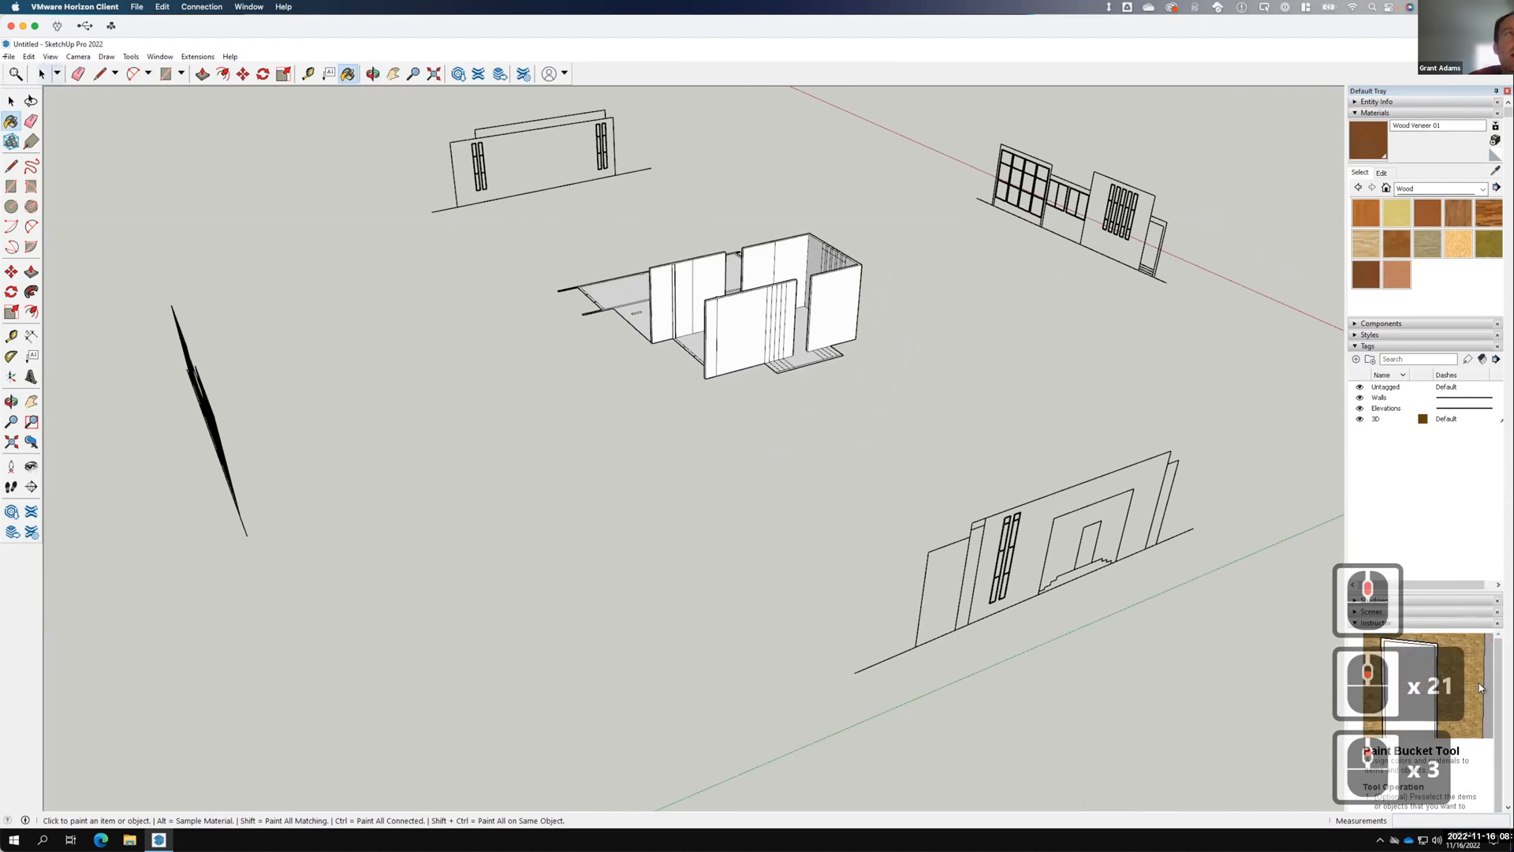
# Draw a long guide line from the lower elevation wall to the building's wall edge.
pyautogui.click(12, 166)
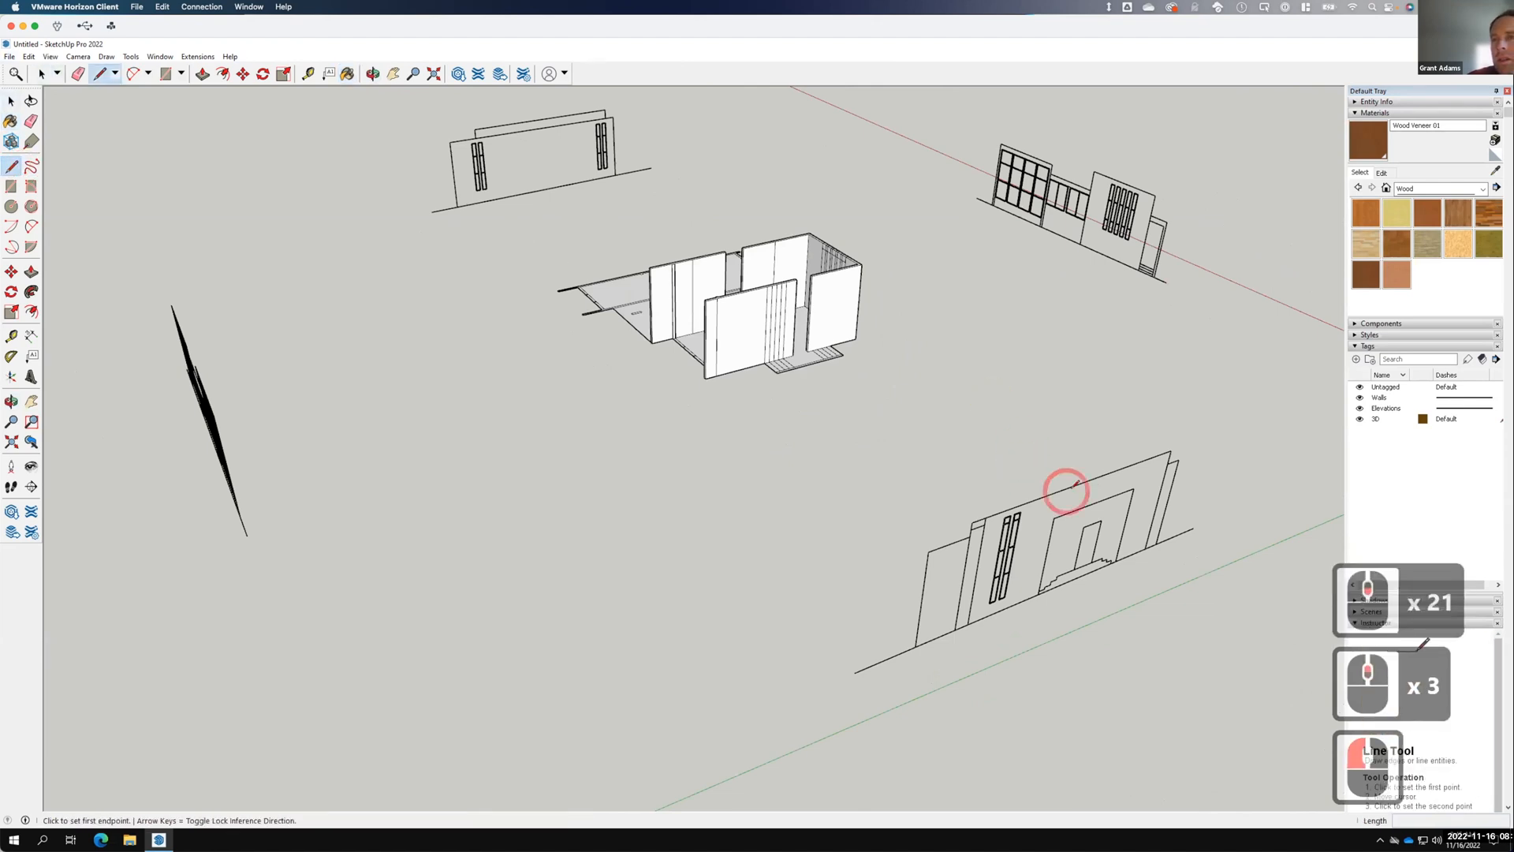
pyautogui.click(1101, 520)
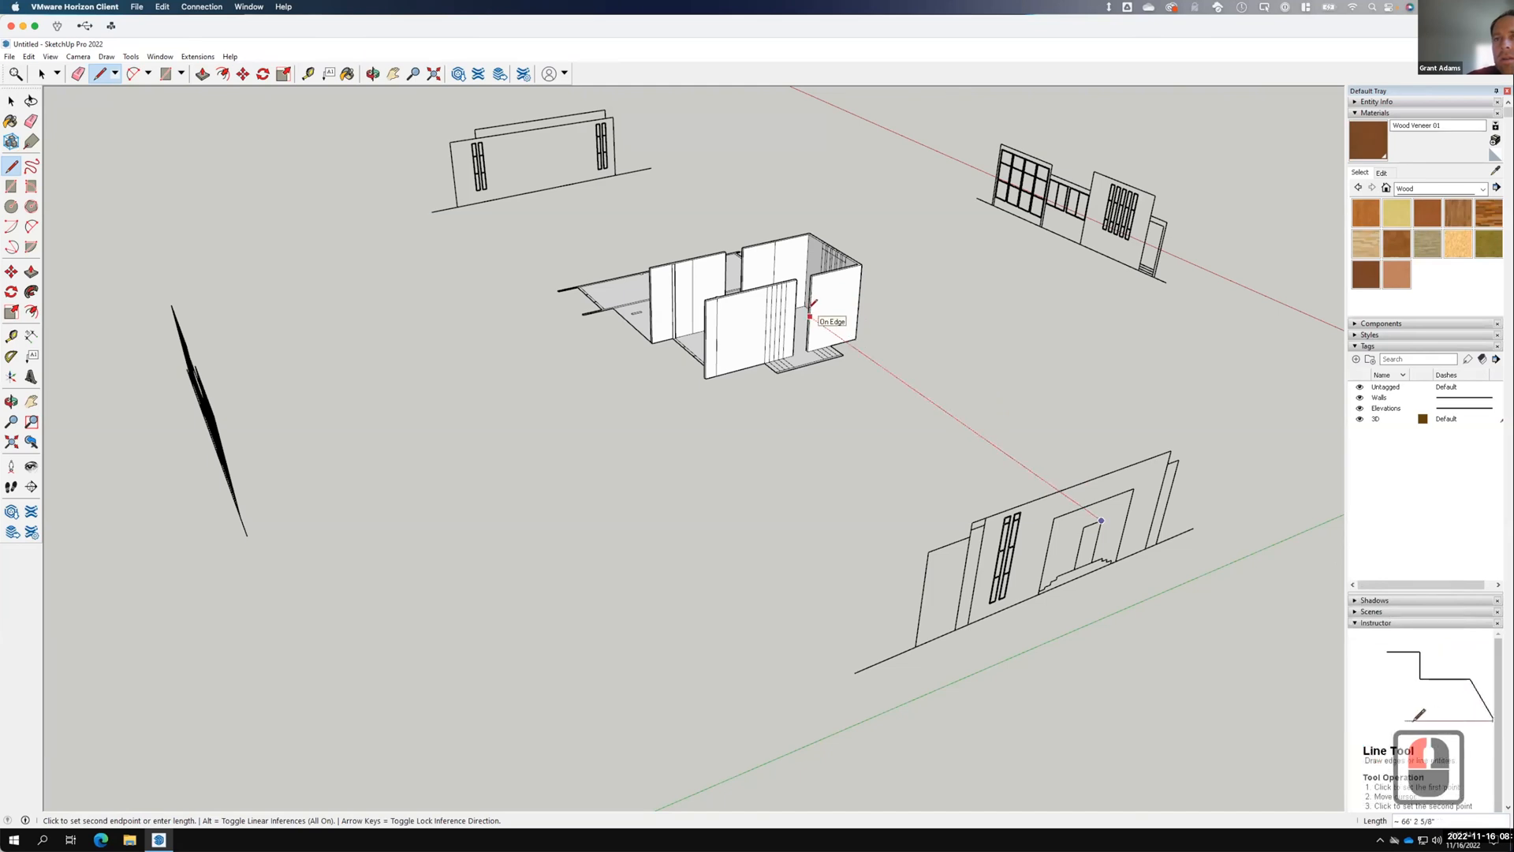
pyautogui.click(810, 317)
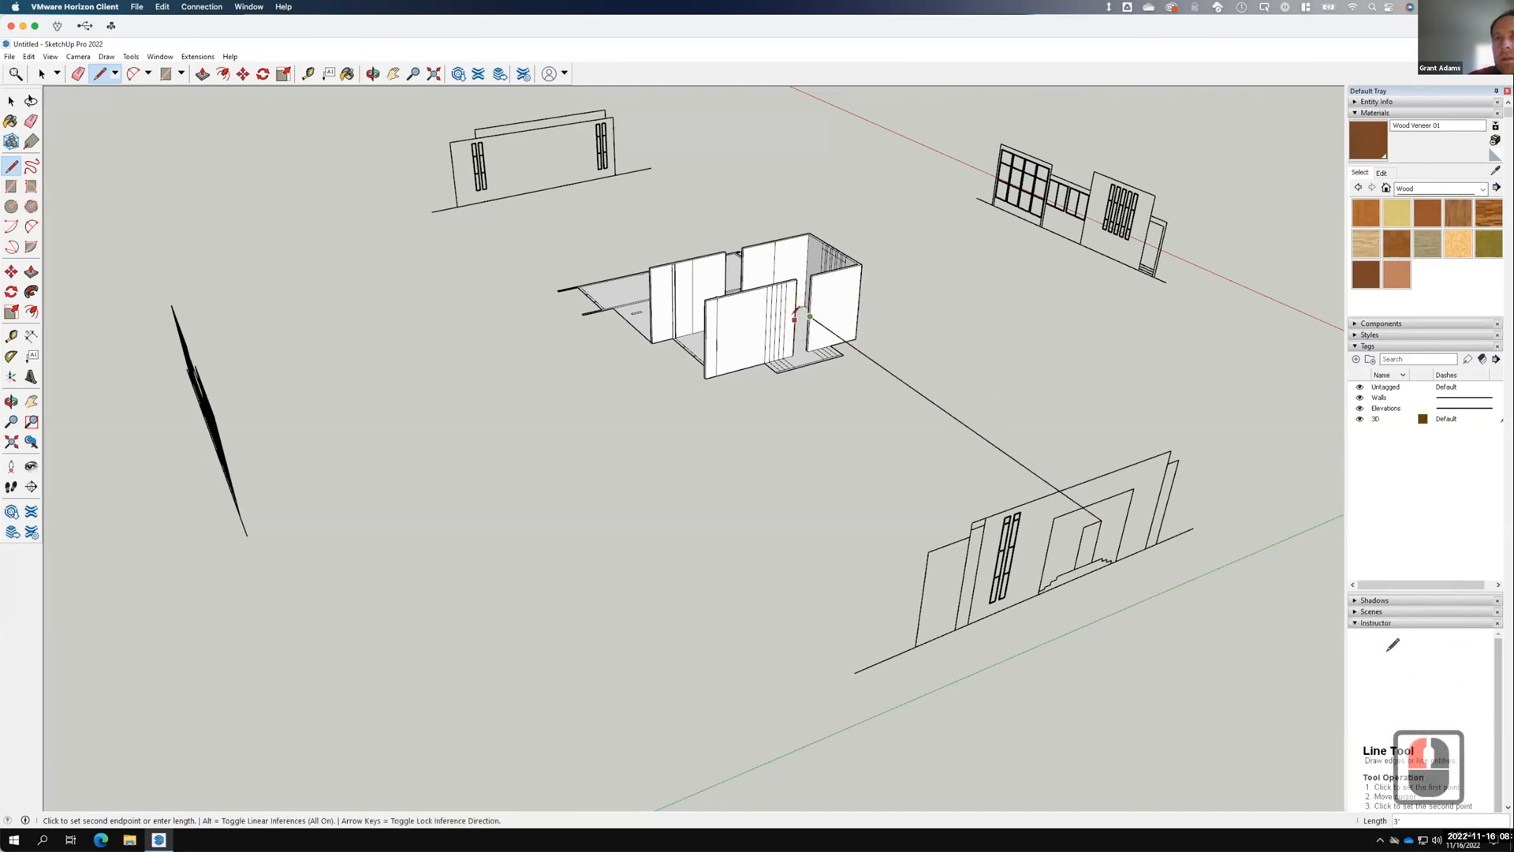
pyautogui.click(796, 313)
# Draw short edges across the narrow wall end at the entry corner.
pyautogui.scroll(14, 792, 311)
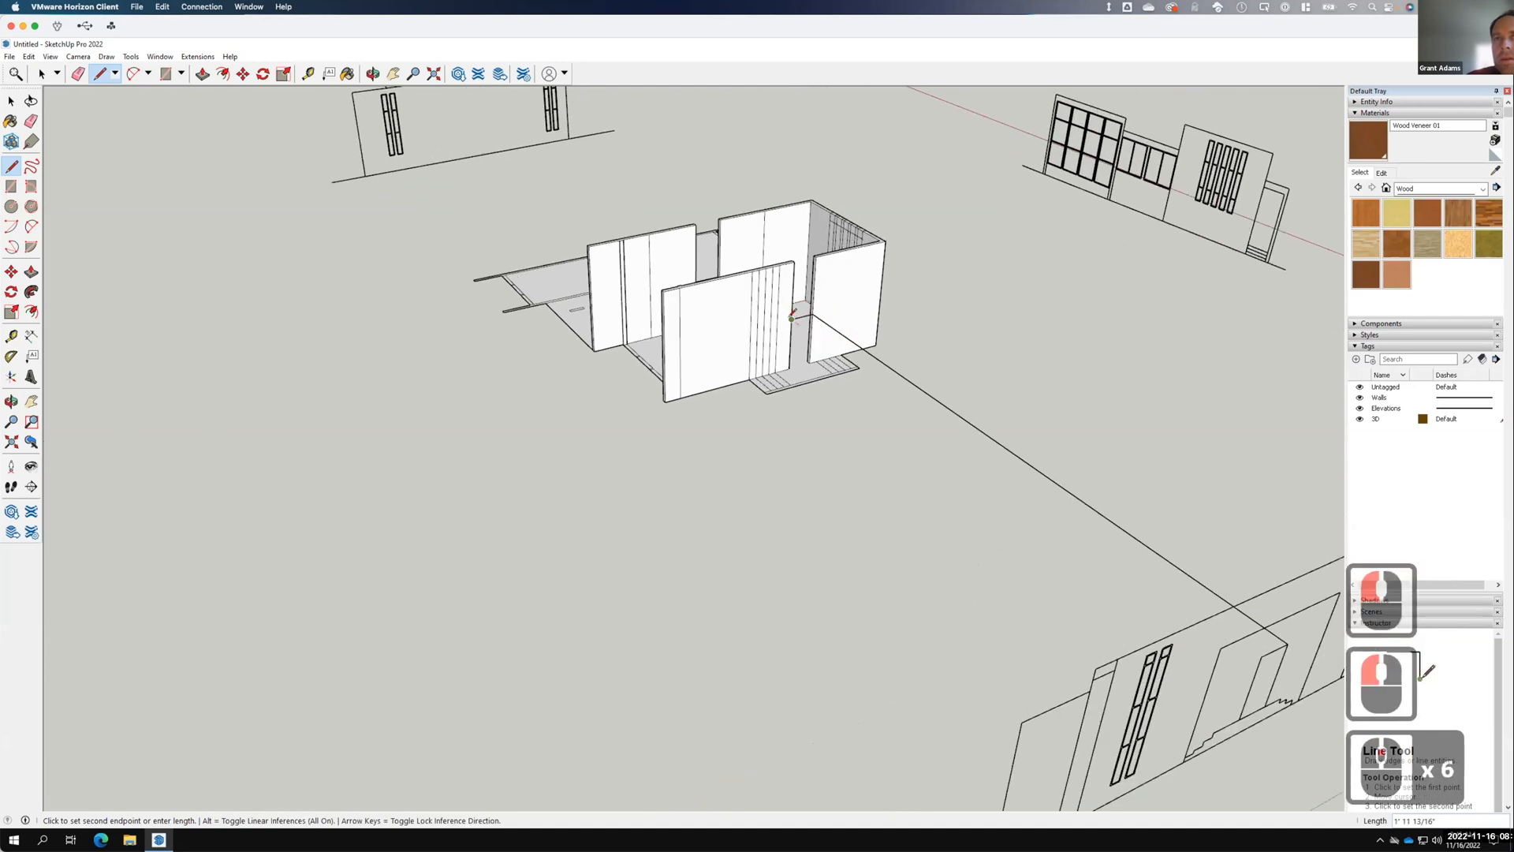
pyautogui.scroll(7, 790, 314)
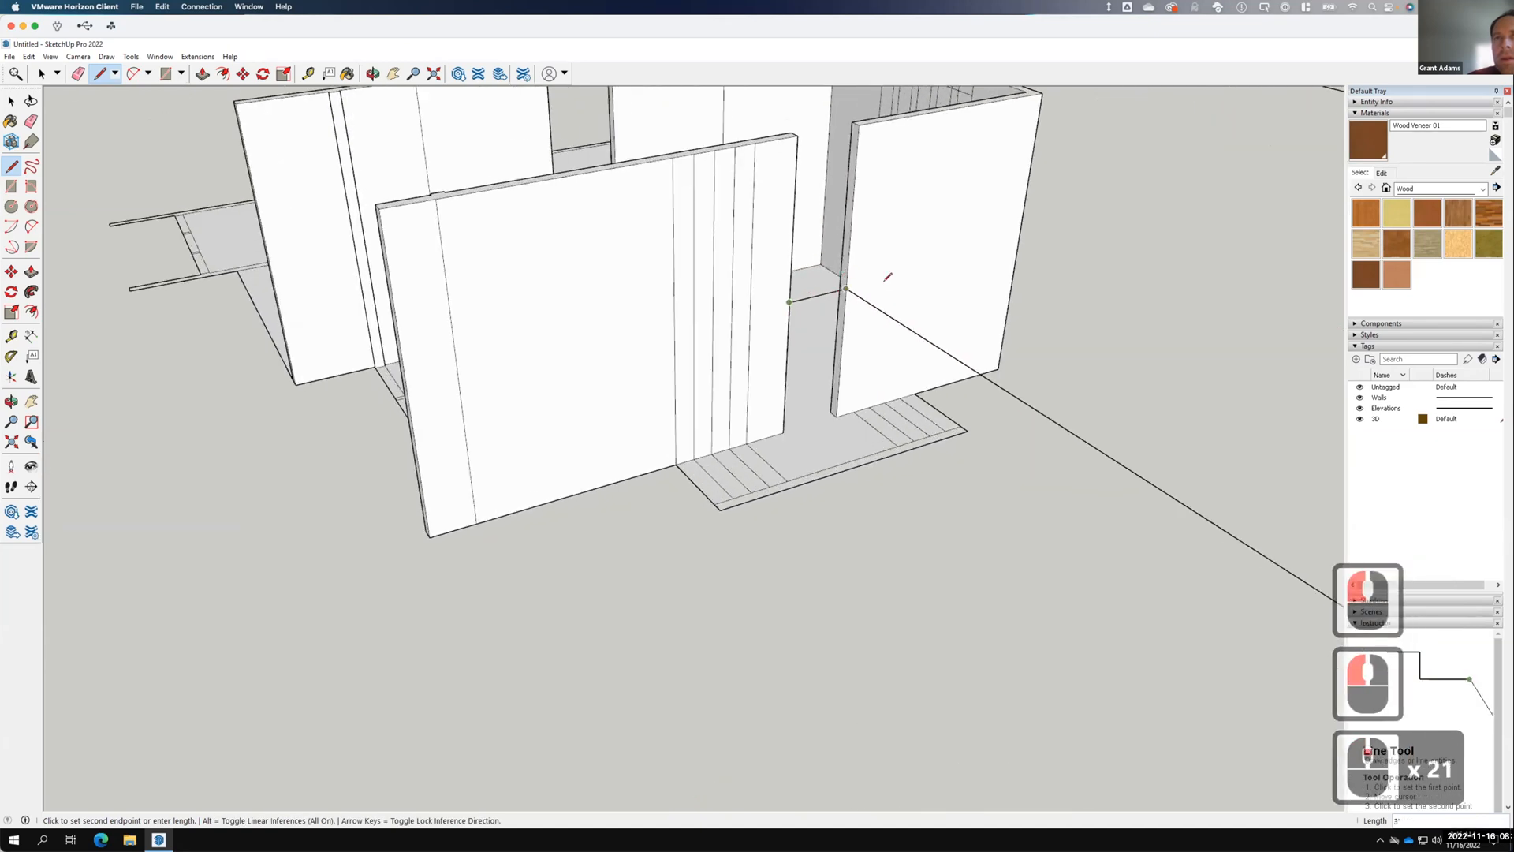
pyautogui.click(842, 285)
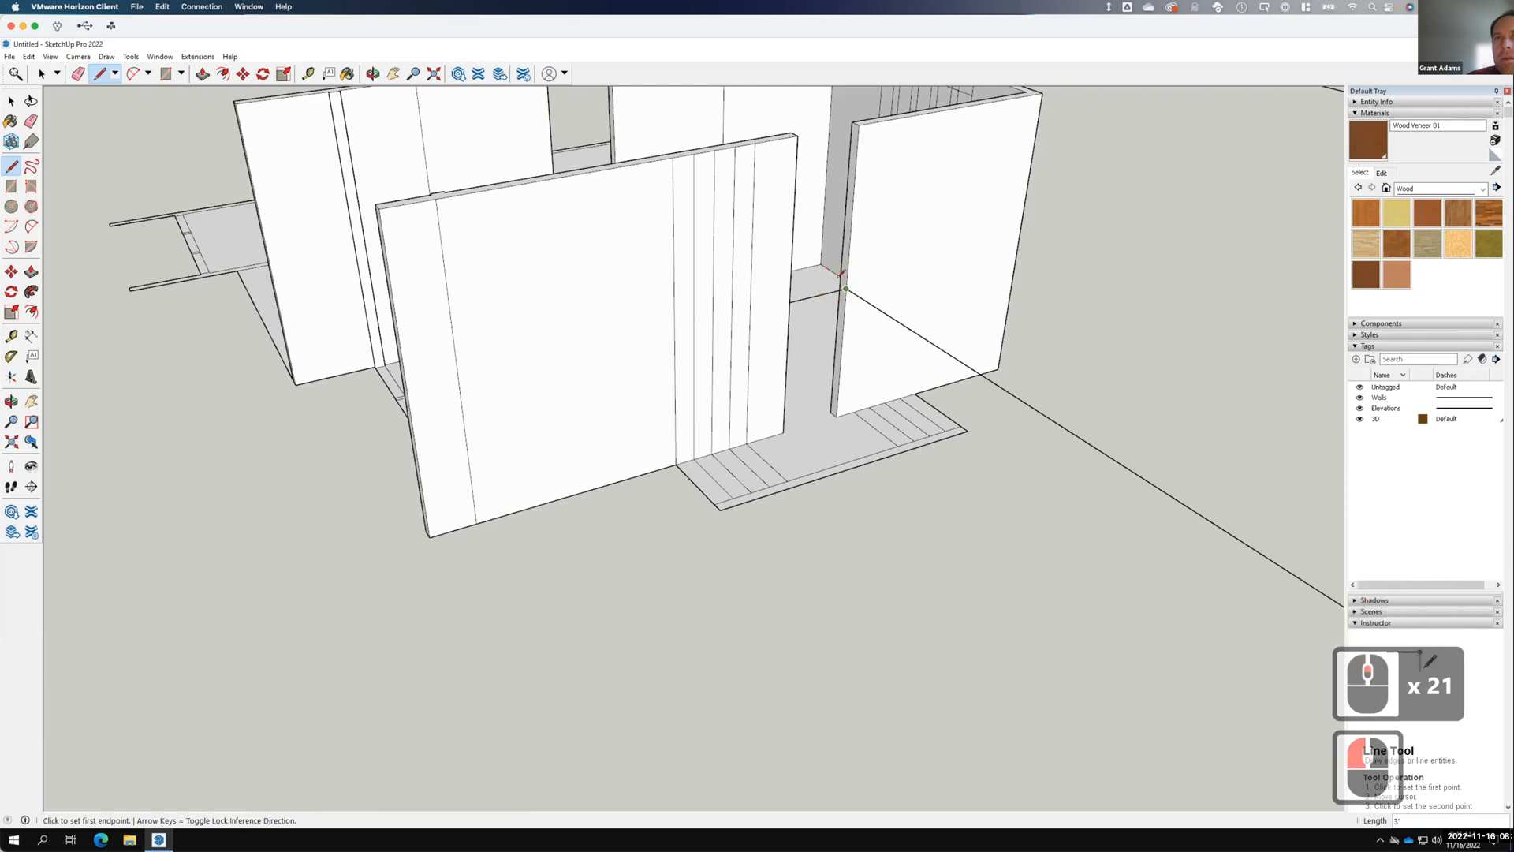
pyautogui.scroll(6, 841, 276)
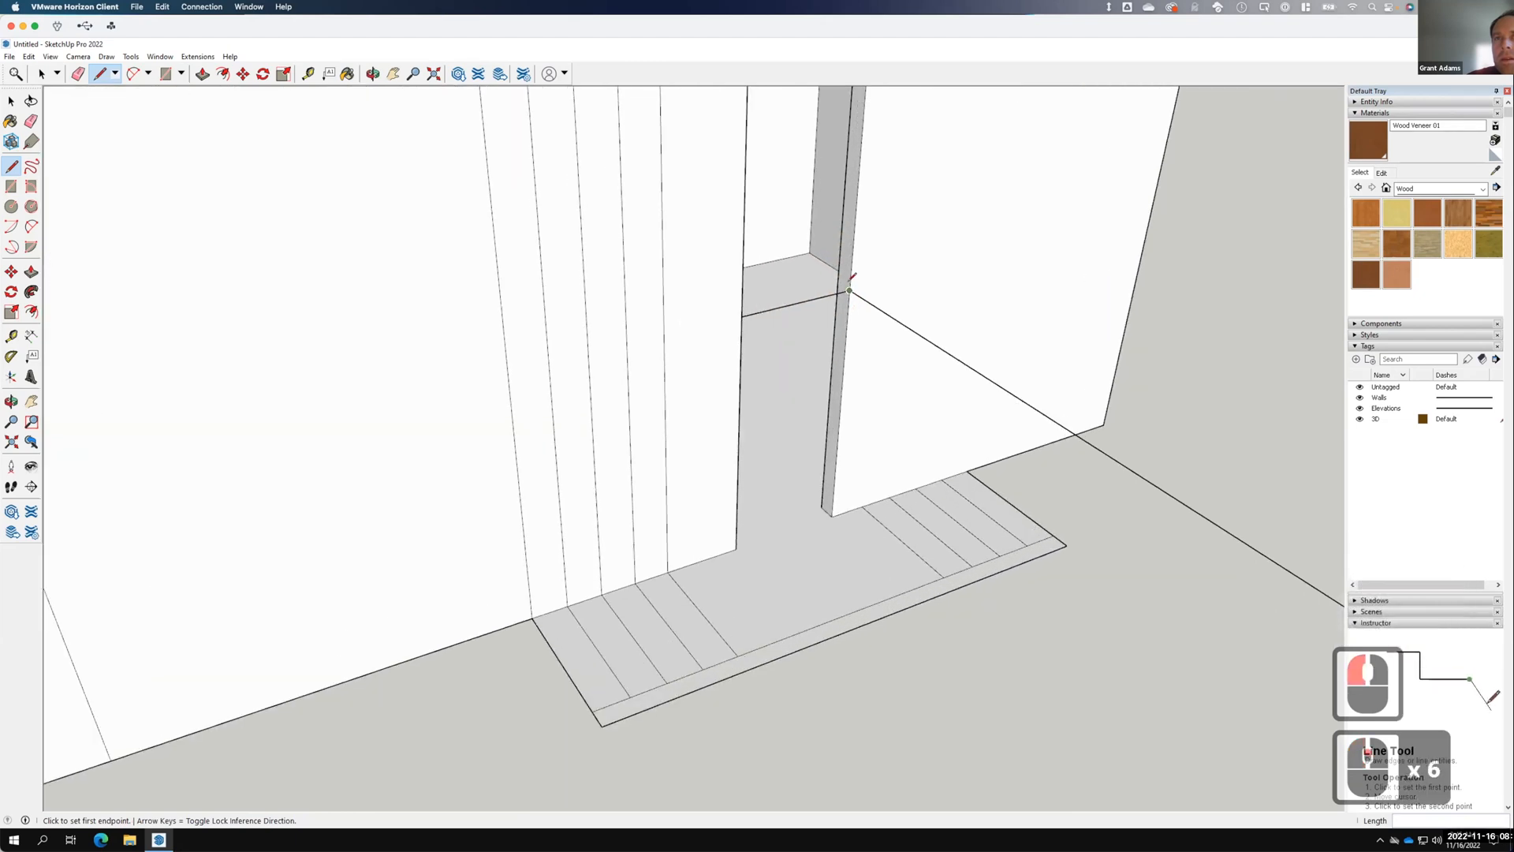
pyautogui.click(845, 282)
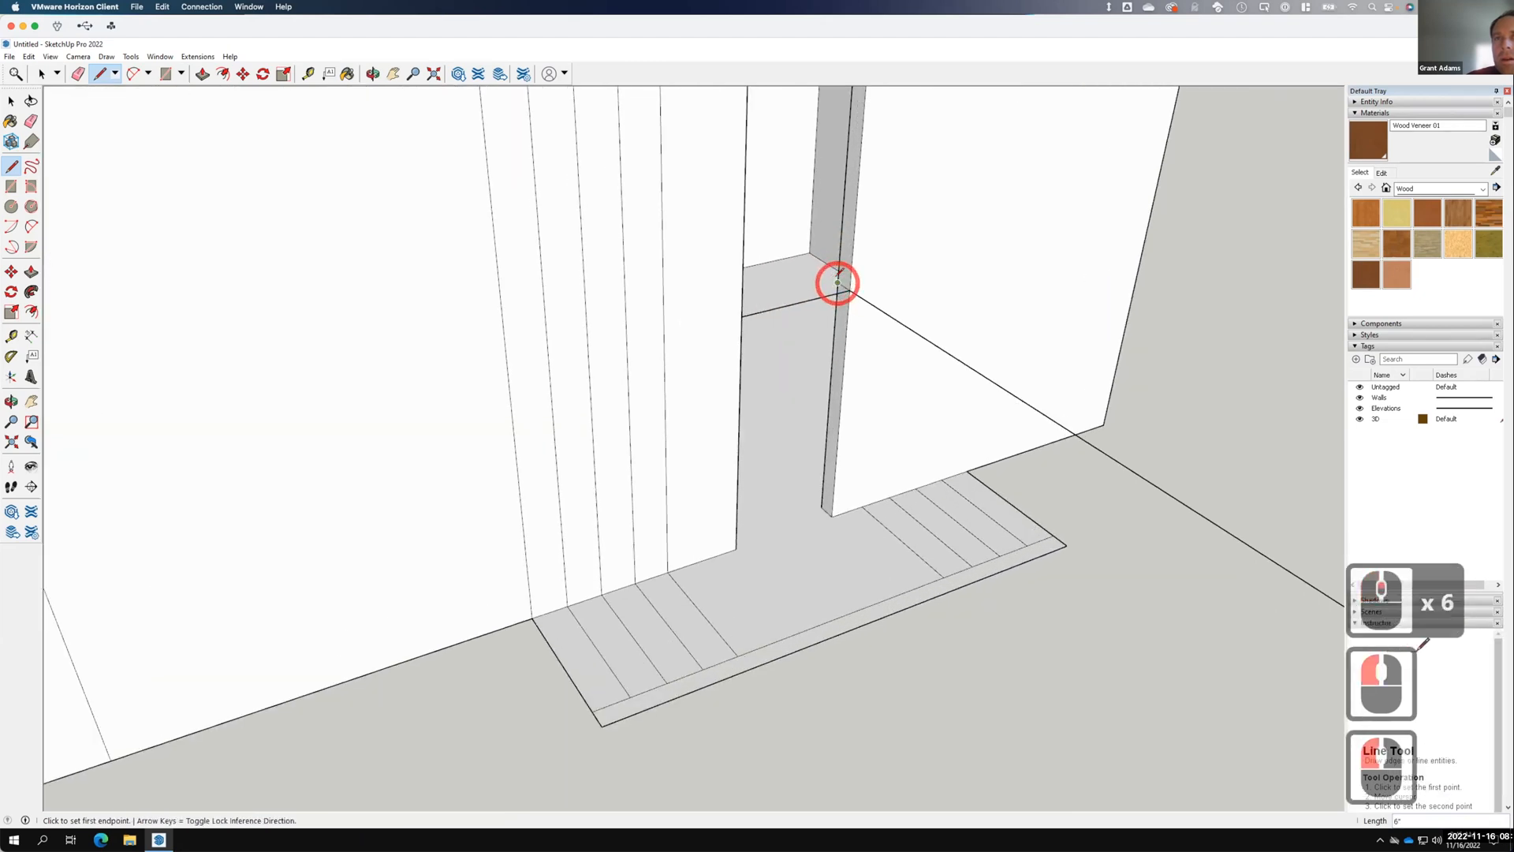
pyautogui.click(837, 282)
pyautogui.moveTo(906, 314); pyautogui.dragTo(408, 260, button='middle')
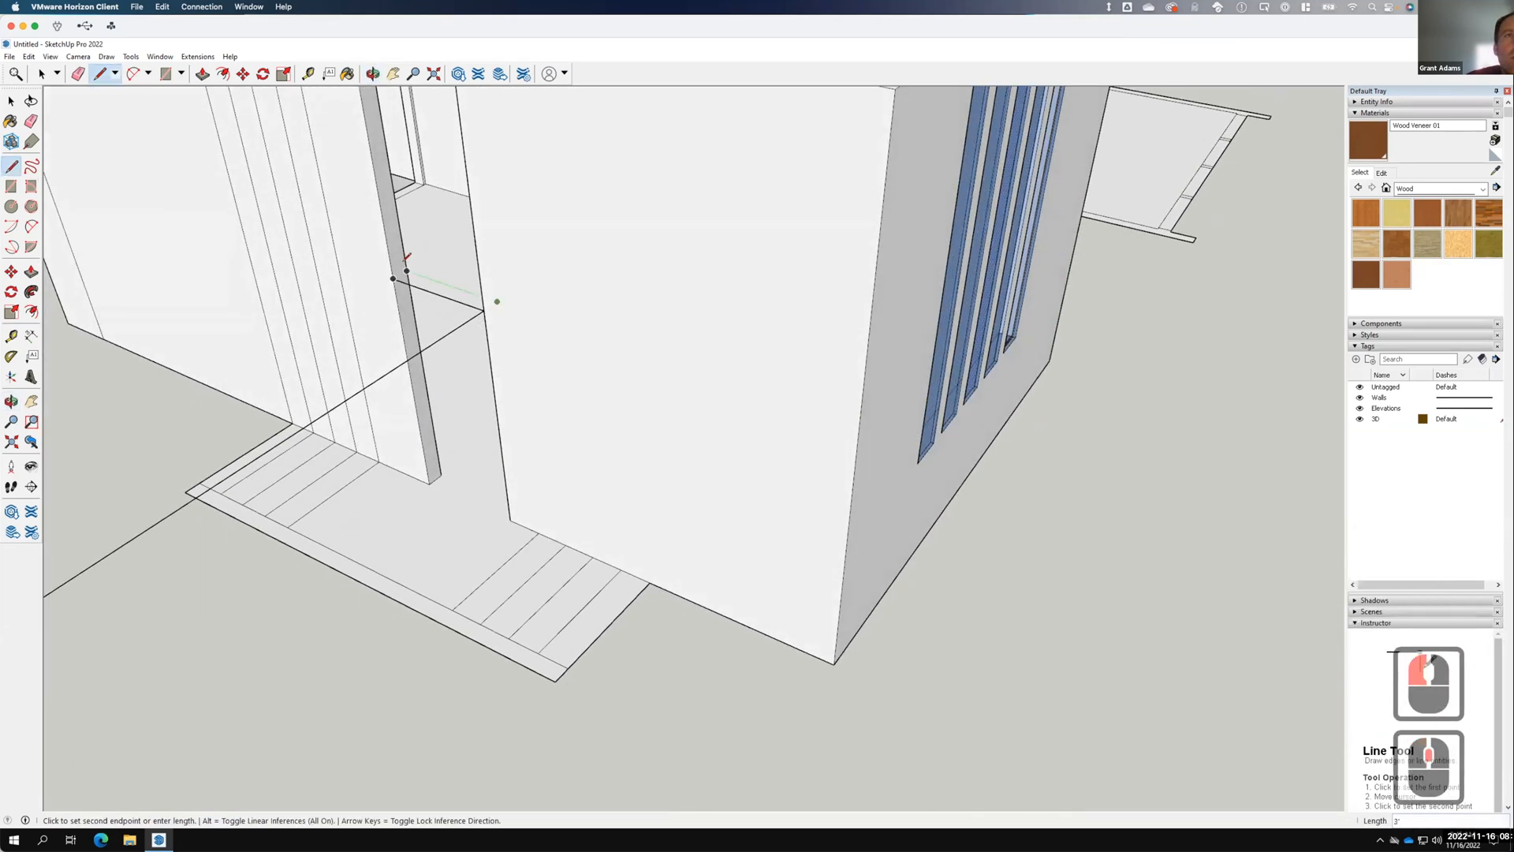
pyautogui.click(406, 271)
pyautogui.click(406, 271)
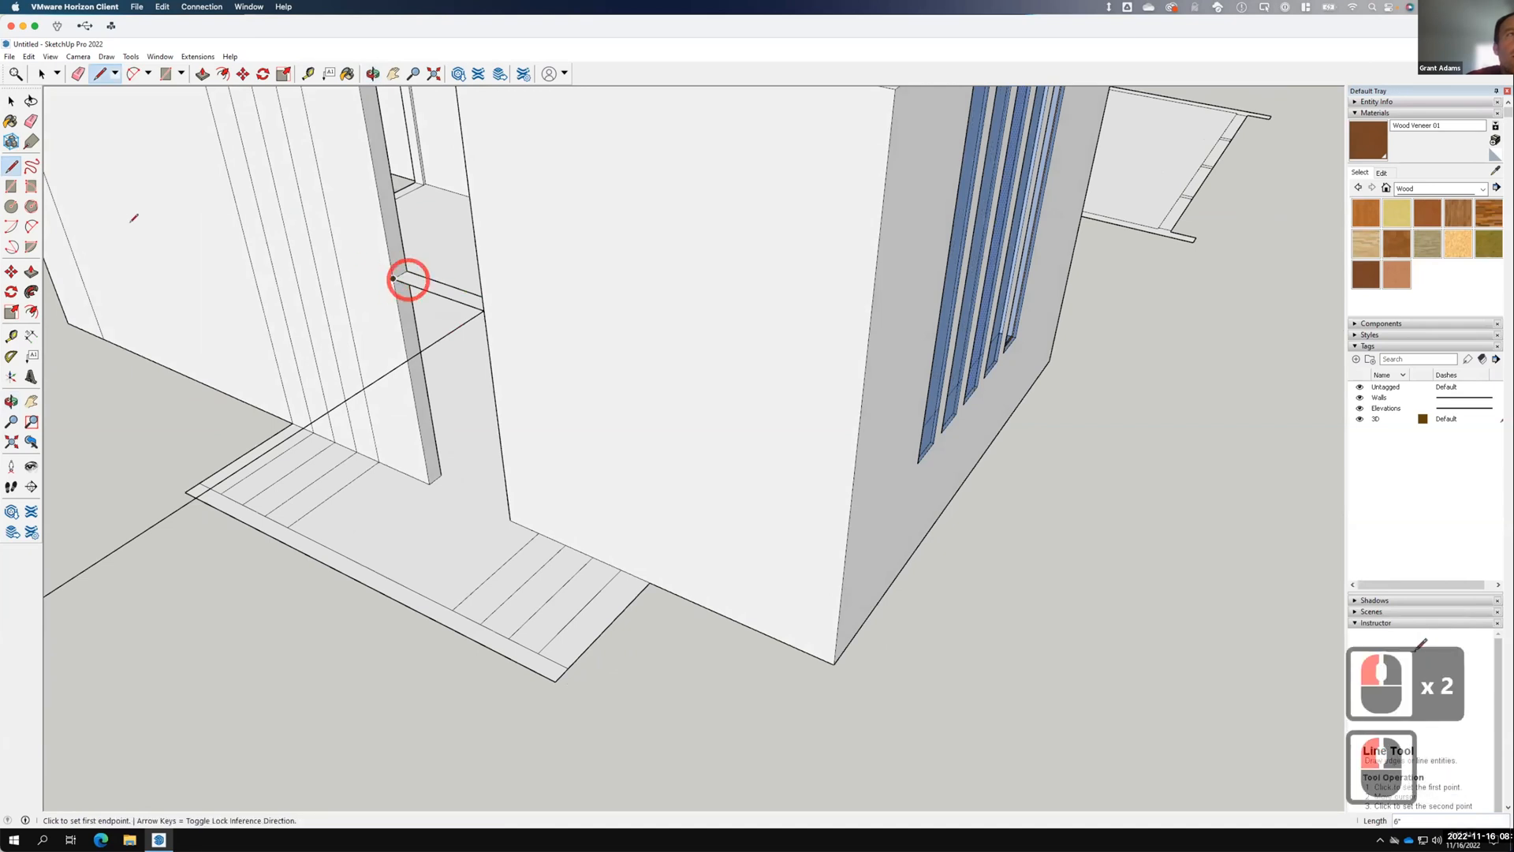
# Pull the small face between the entry walls up 10" and select the new ledge.
pyautogui.click(11, 101)
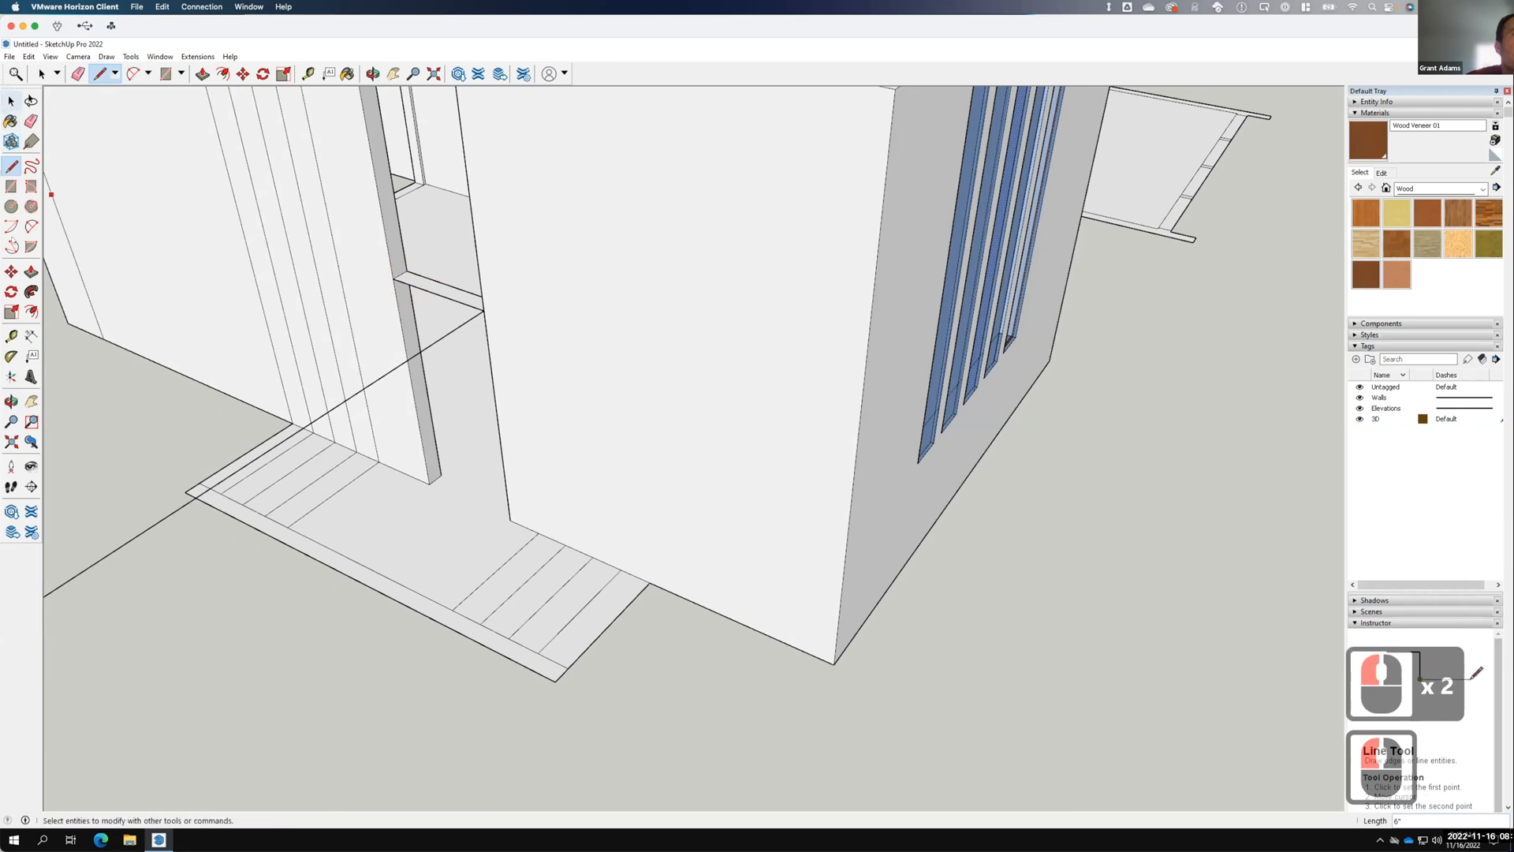
pyautogui.click(30, 271)
pyautogui.click(456, 295)
pyautogui.click(453, 294)
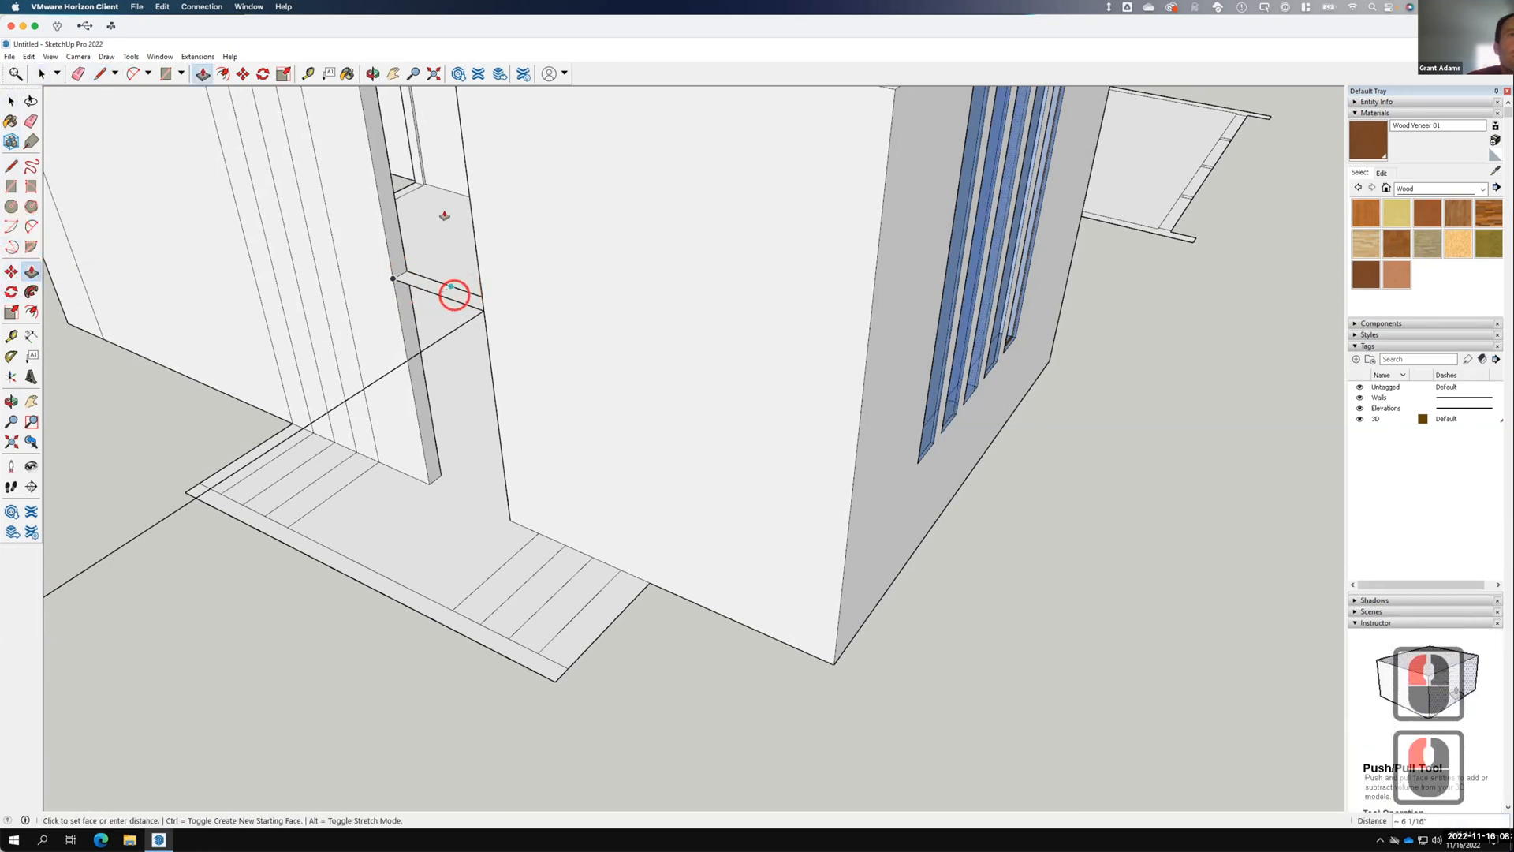
pyautogui.click(447, 244)
pyautogui.click(11, 100)
pyautogui.click(410, 264)
pyautogui.click(422, 283)
pyautogui.click(422, 284)
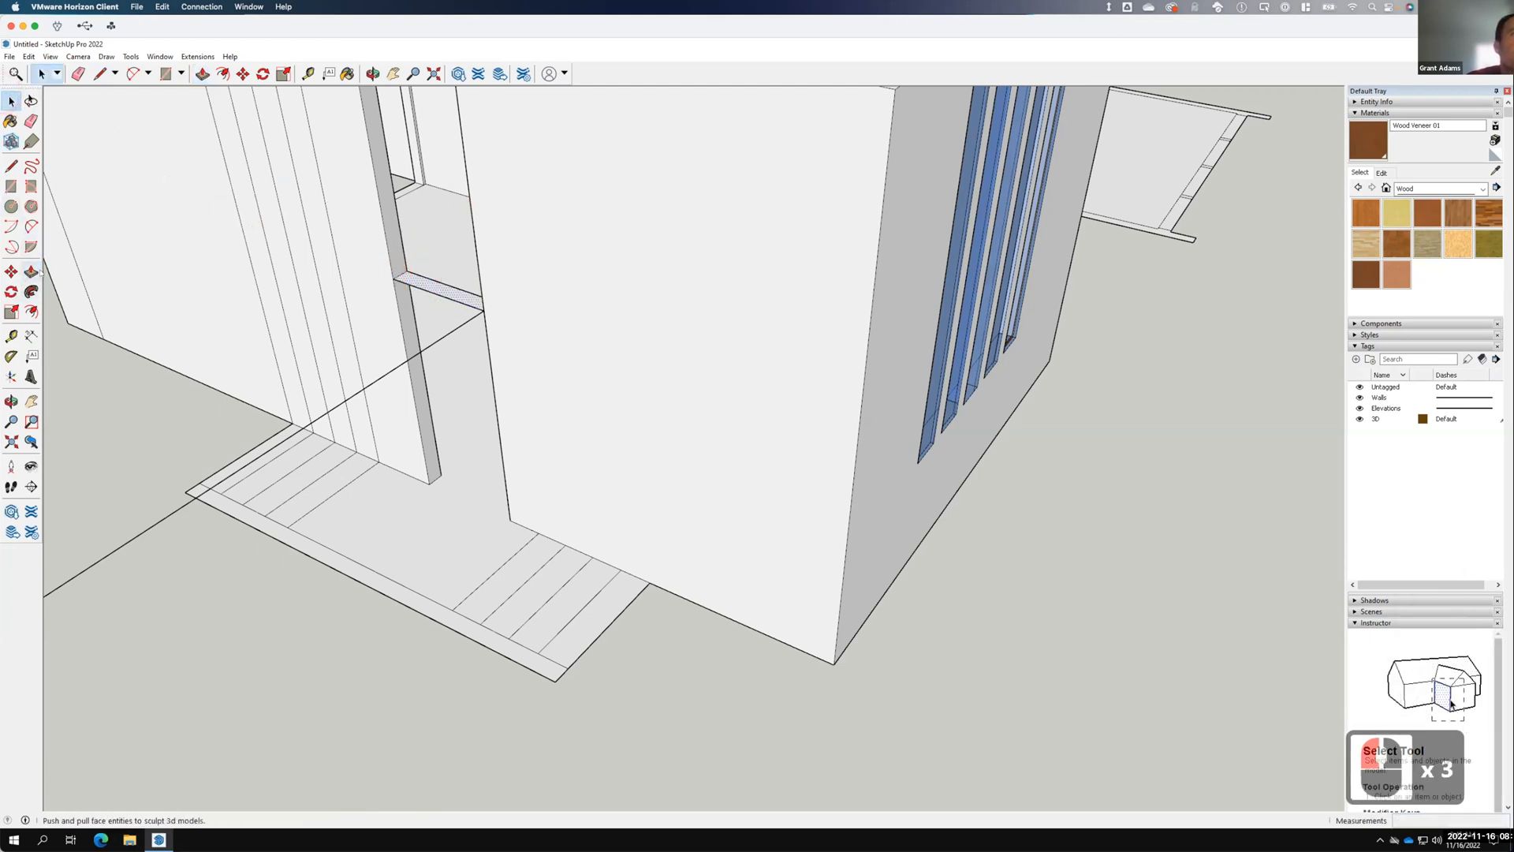
# Erase the two stray vertical edges on the entry wall.
pyautogui.scroll(-8, 459, 505)
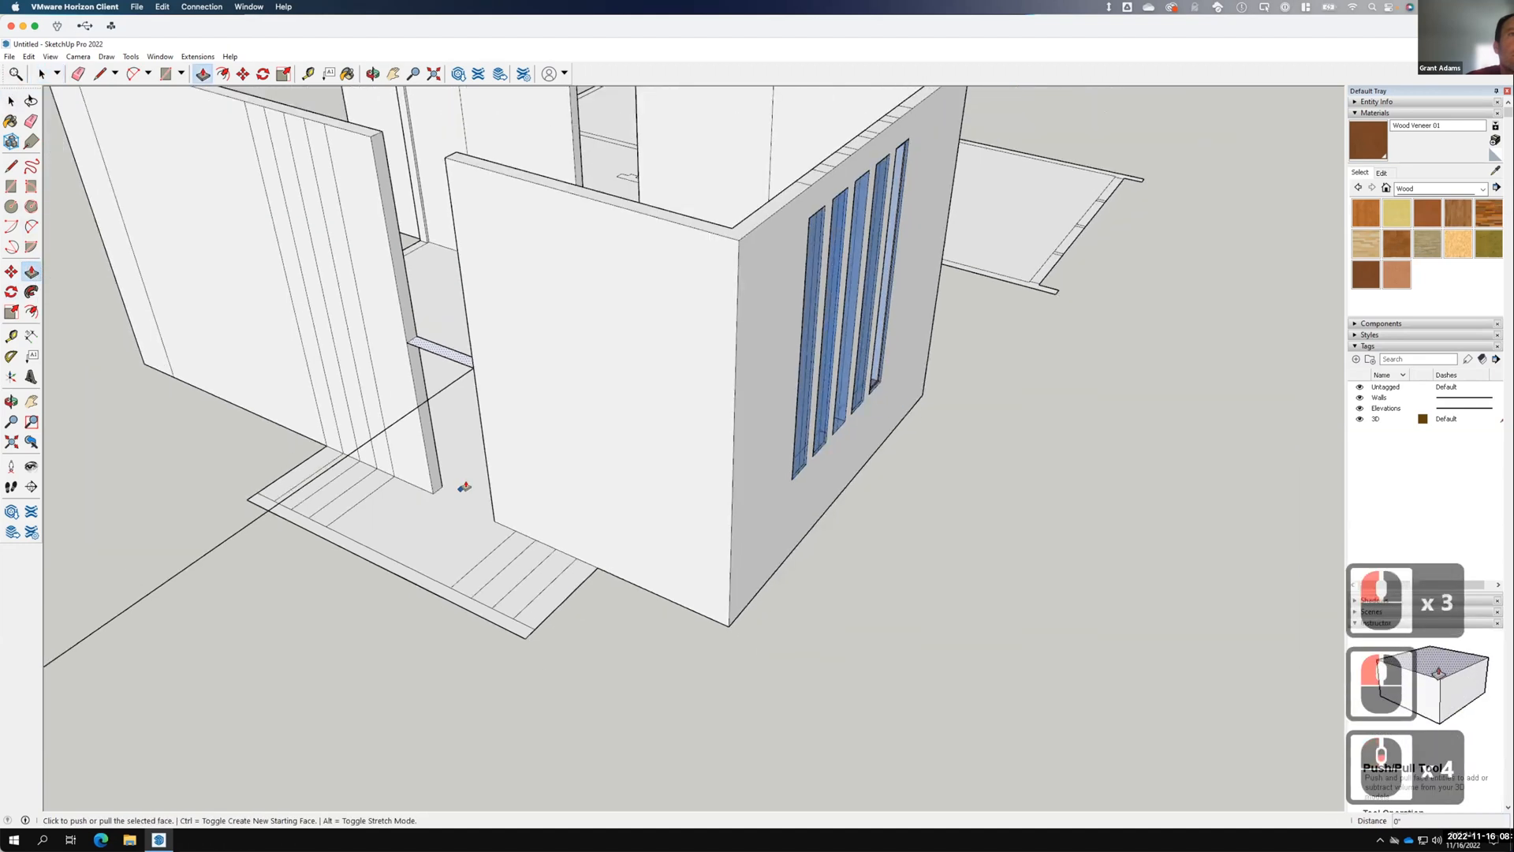
pyautogui.moveTo(444, 291); pyautogui.dragTo(454, 251)
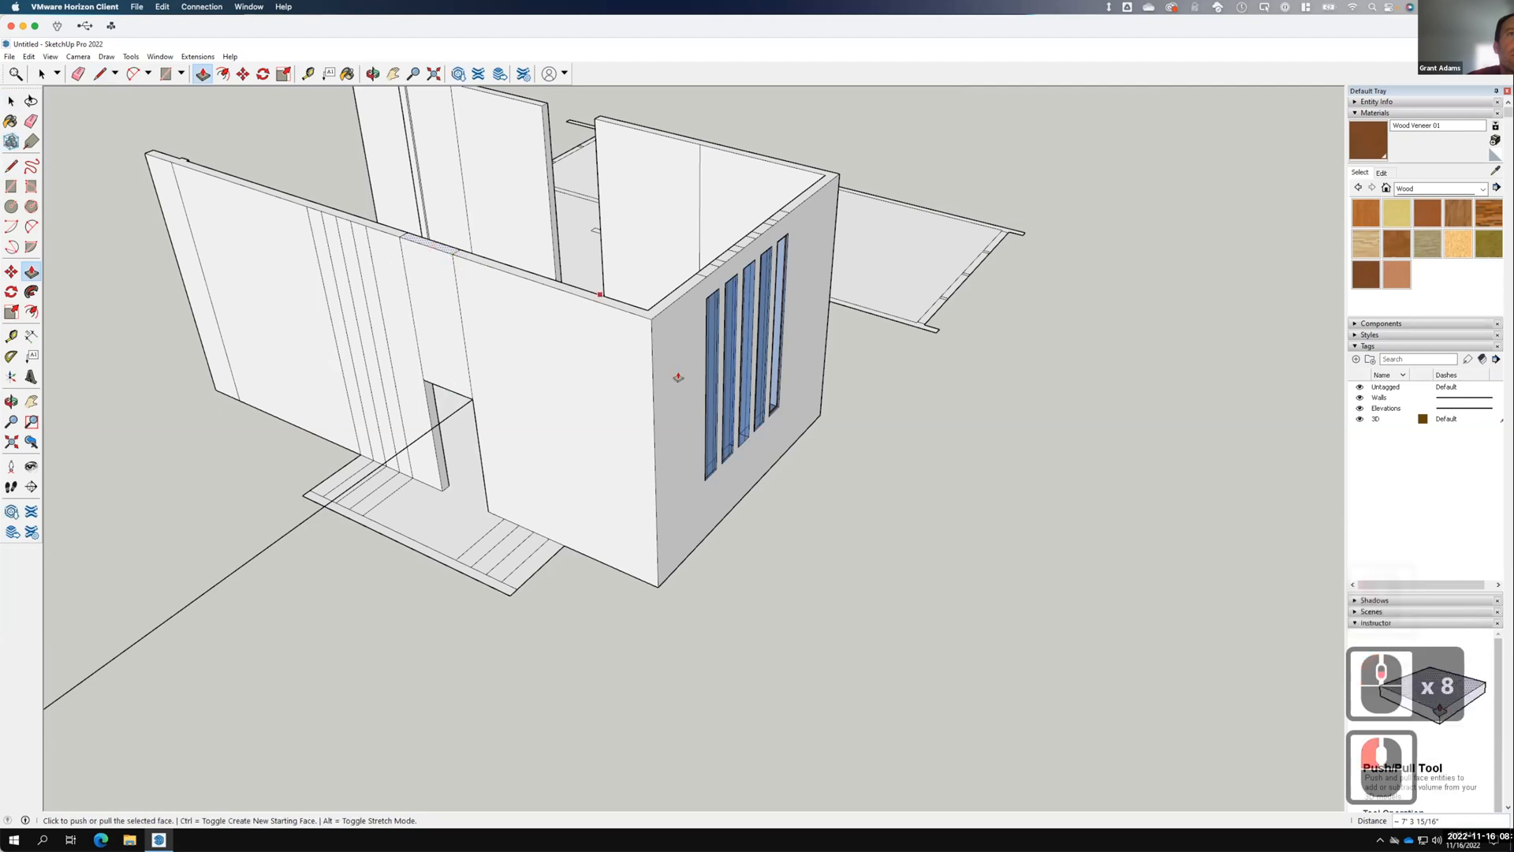
pyautogui.scroll(-4, 642, 375)
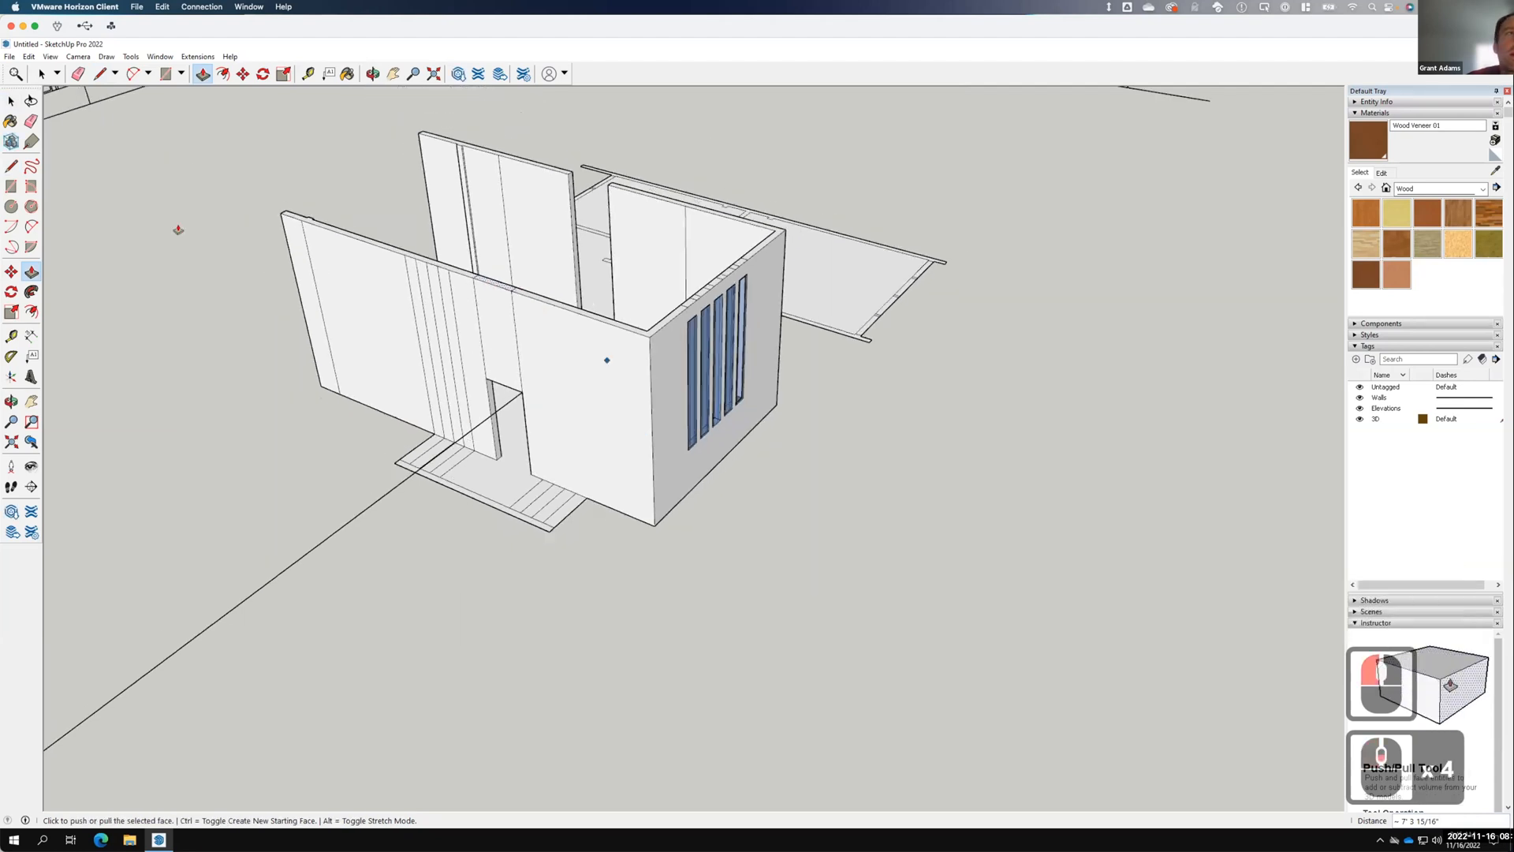
pyautogui.click(11, 102)
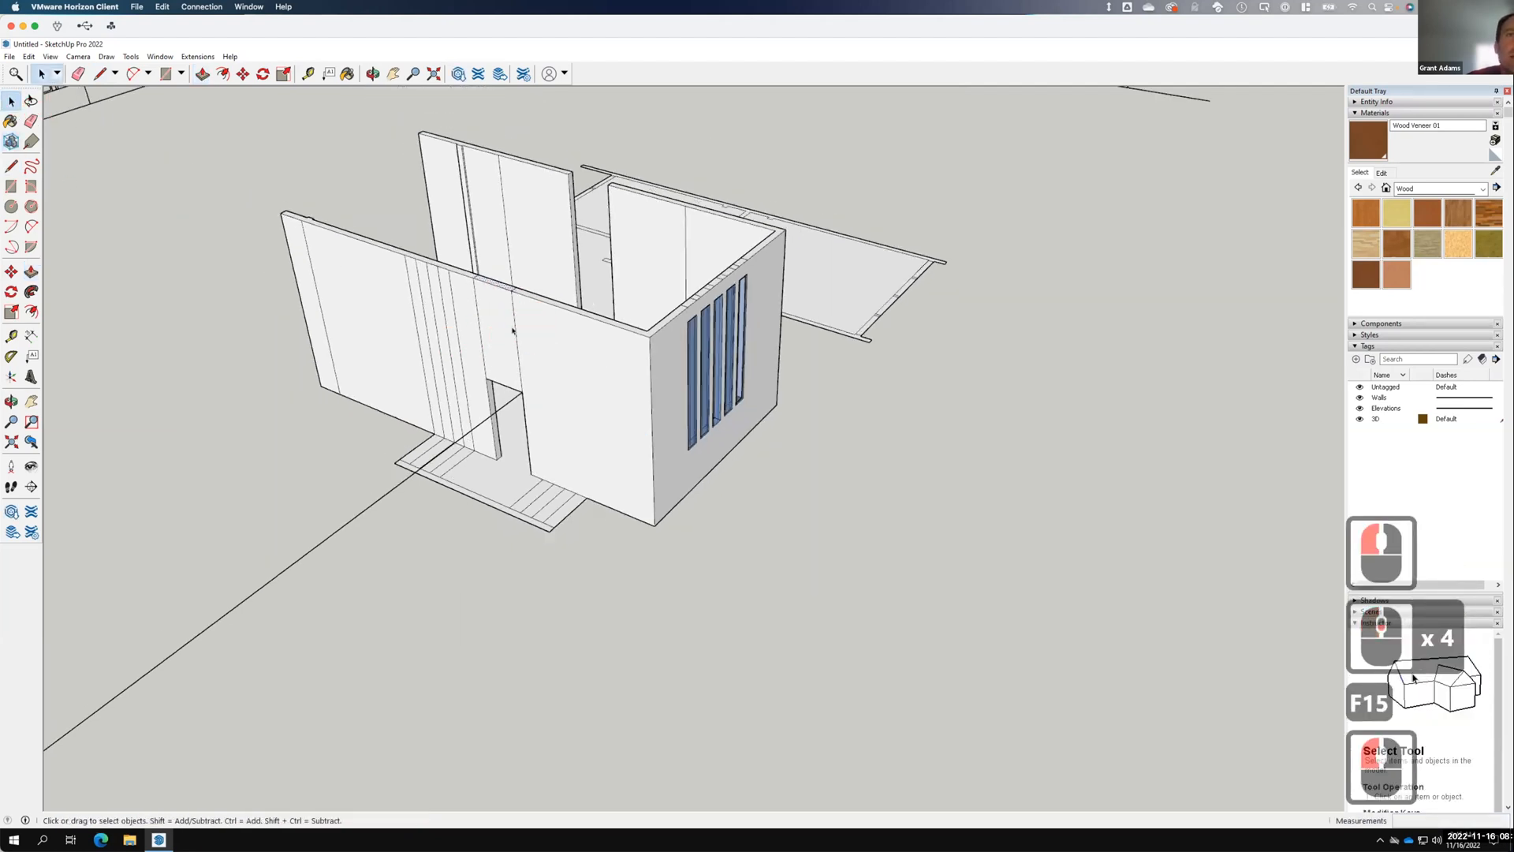
pyautogui.click(515, 330)
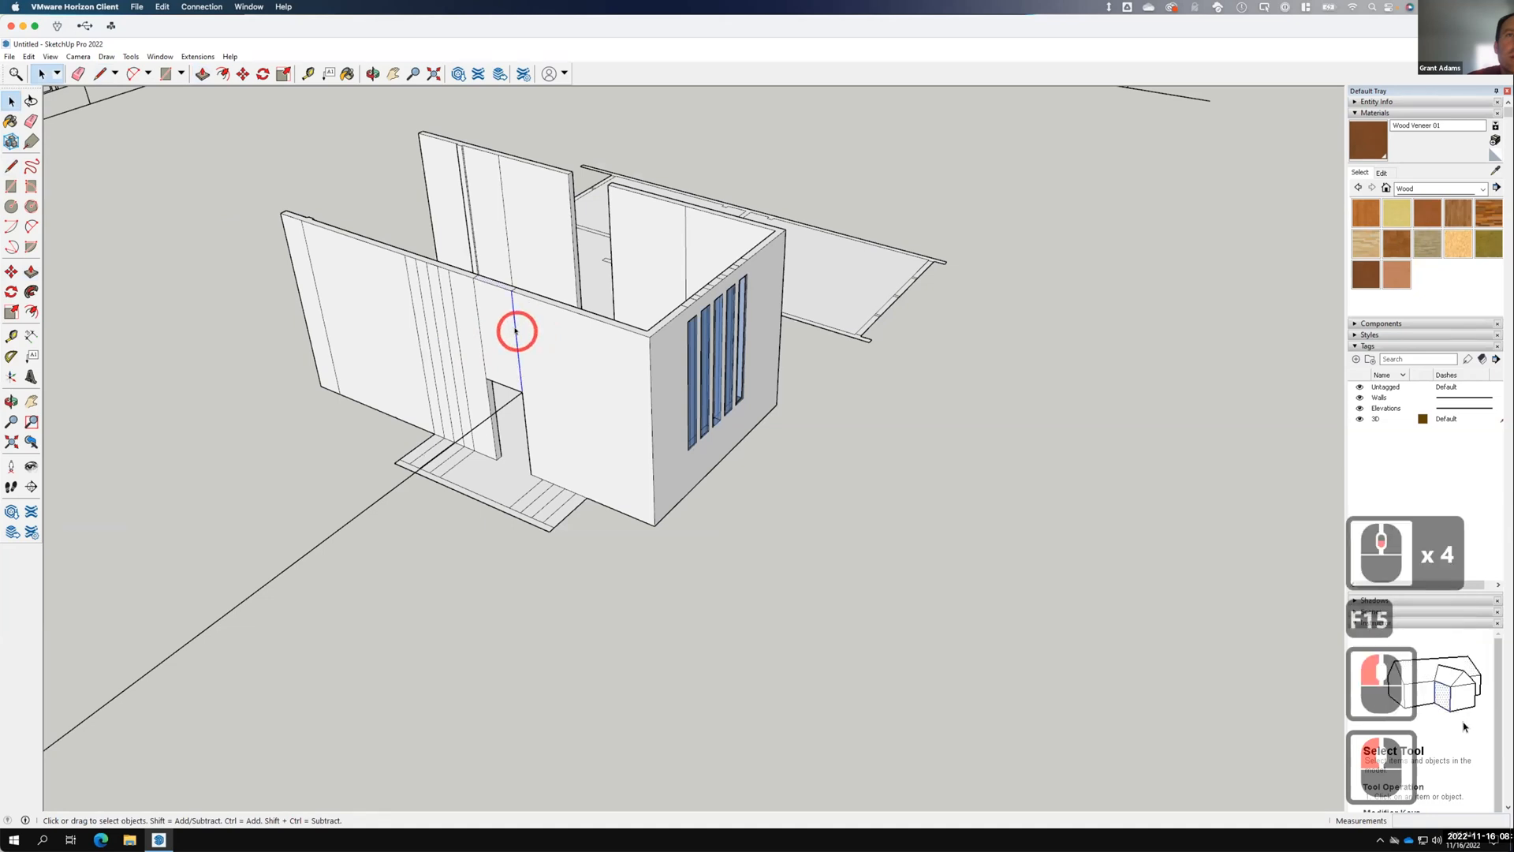
pyautogui.rightClick(515, 331)
pyautogui.click(561, 355)
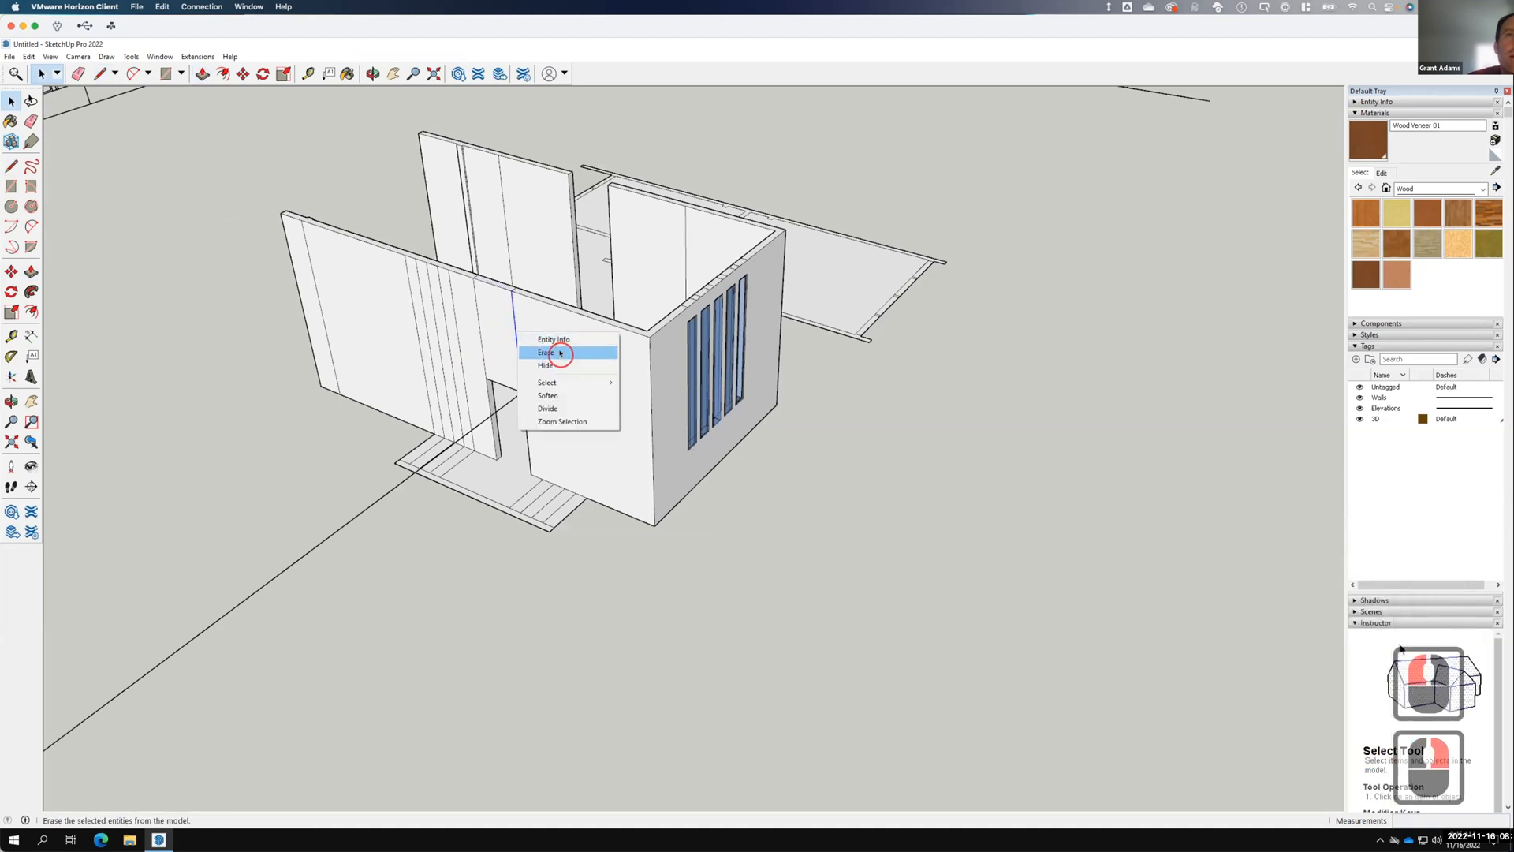
pyautogui.click(476, 320)
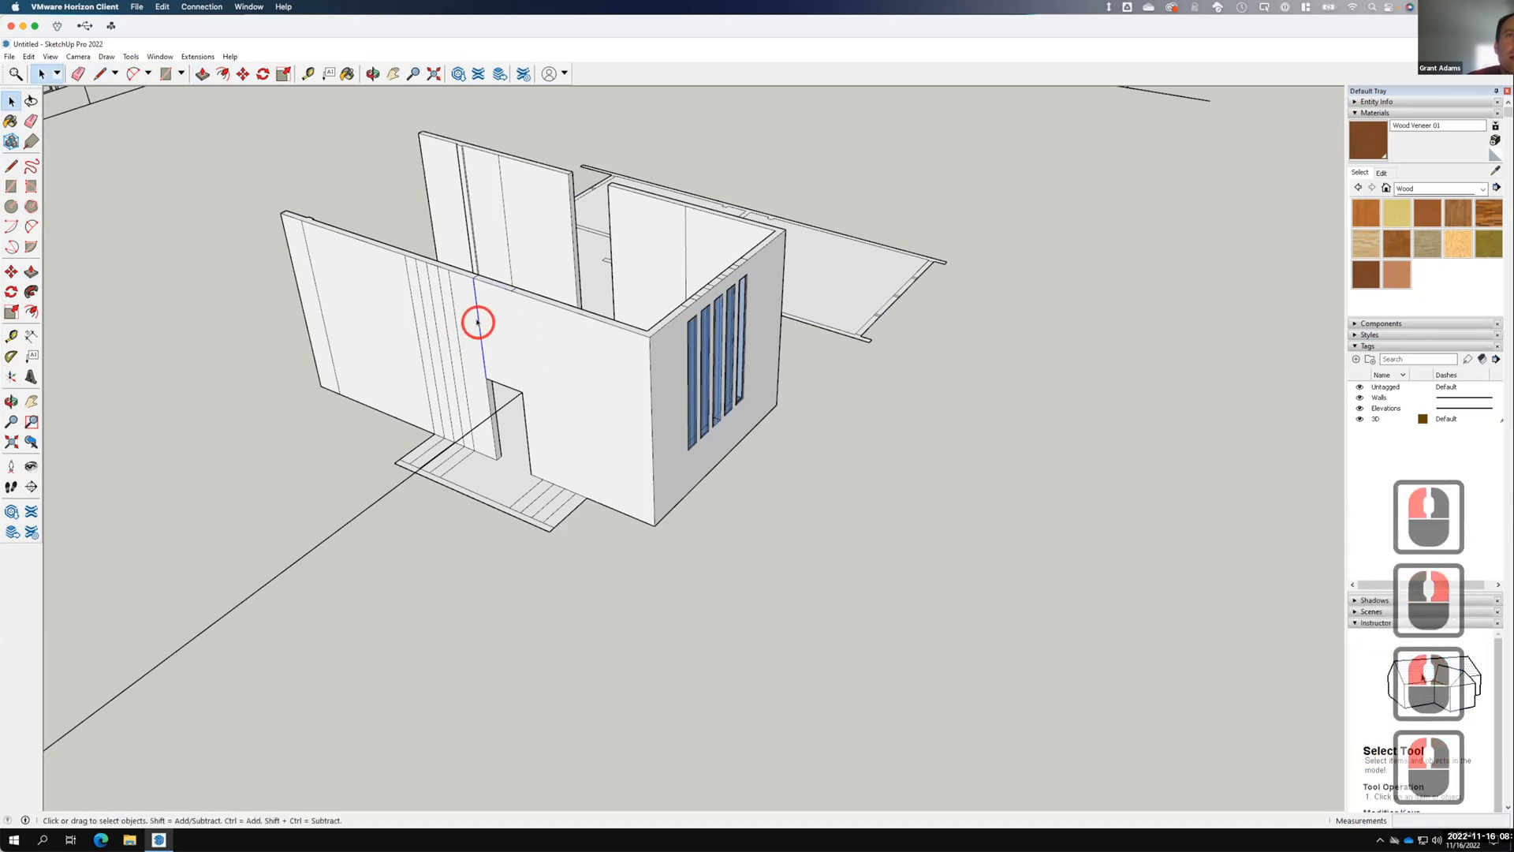
pyautogui.rightClick(477, 321)
pyautogui.click(521, 347)
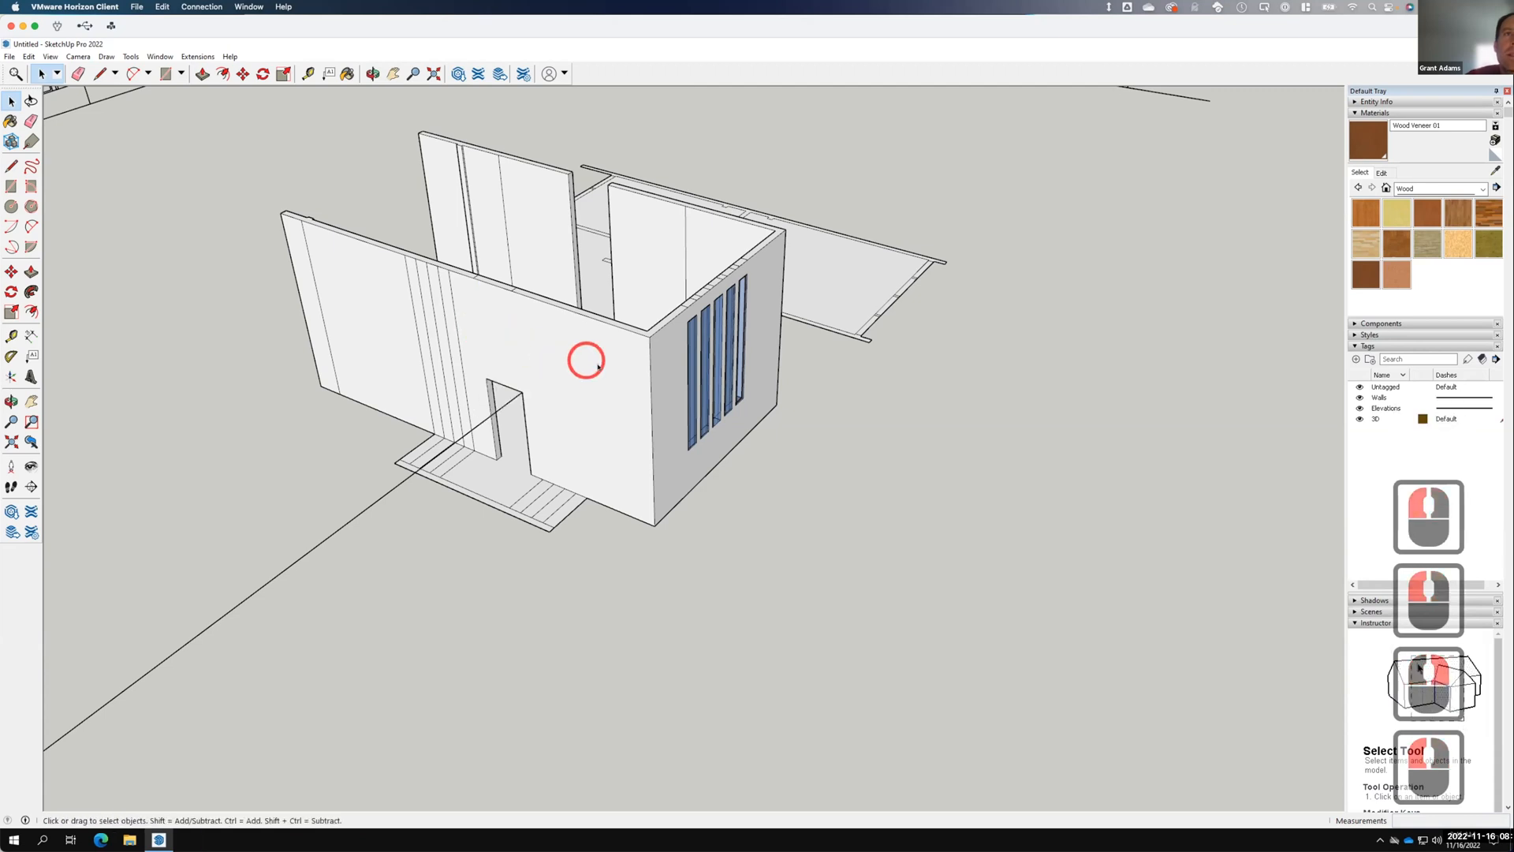
# Erase the long guide line running out beside the entry stairs.
pyautogui.scroll(-4, 622, 392)
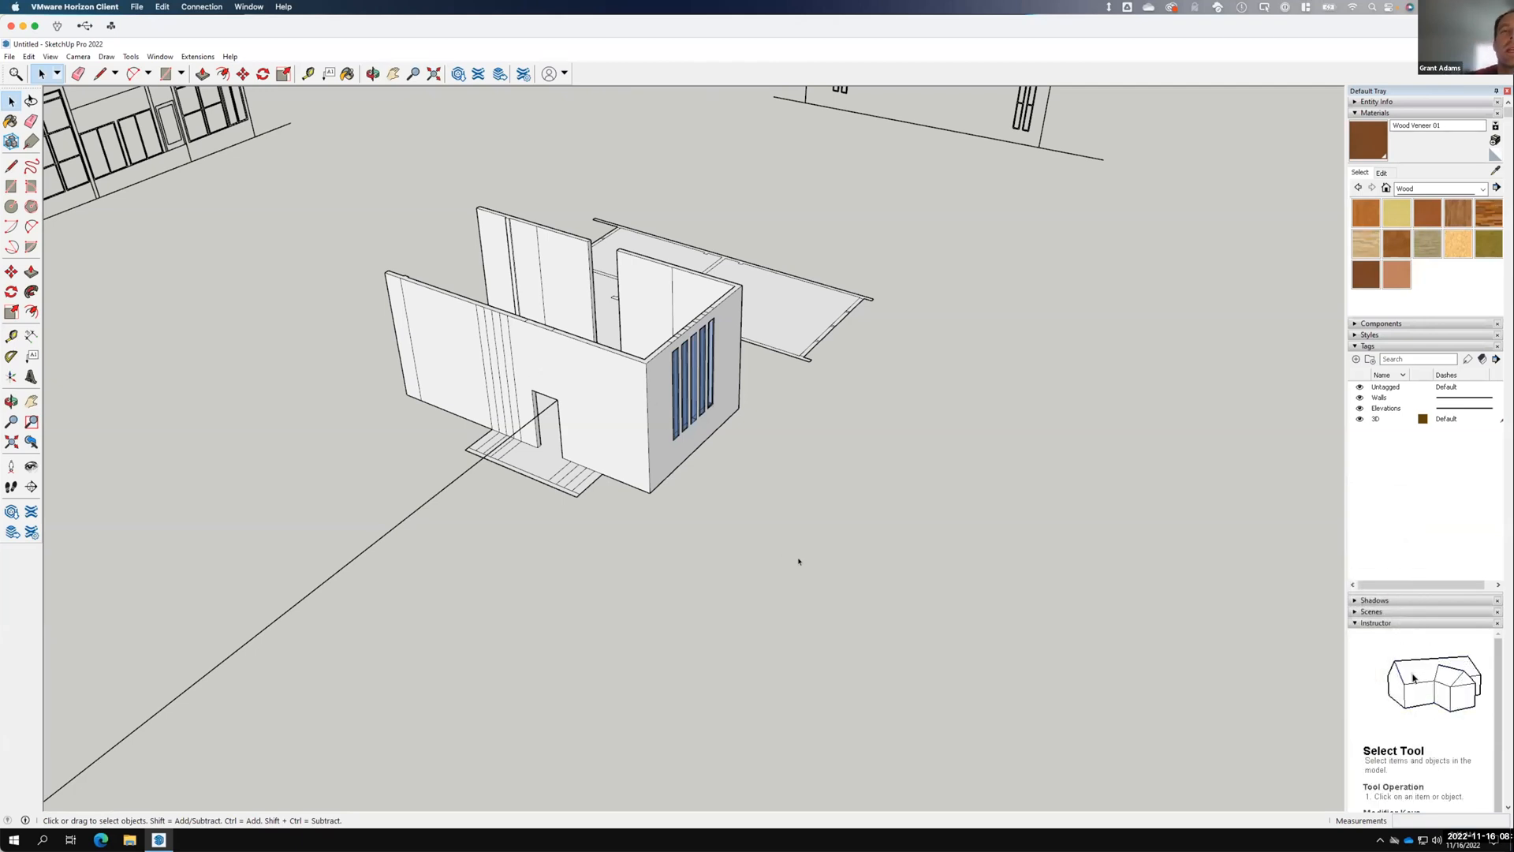
pyautogui.scroll(-2, 763, 546)
pyautogui.moveTo(441, 426)
pyautogui.mouseDown(button='middle')
pyautogui.moveTo(797, 507)
pyautogui.moveTo(1021, 487)
pyautogui.moveTo(618, 608)
pyautogui.moveTo(852, 459)
pyautogui.moveTo(829, 468)
pyautogui.moveTo(801, 420)
pyautogui.mouseUp(button='middle')
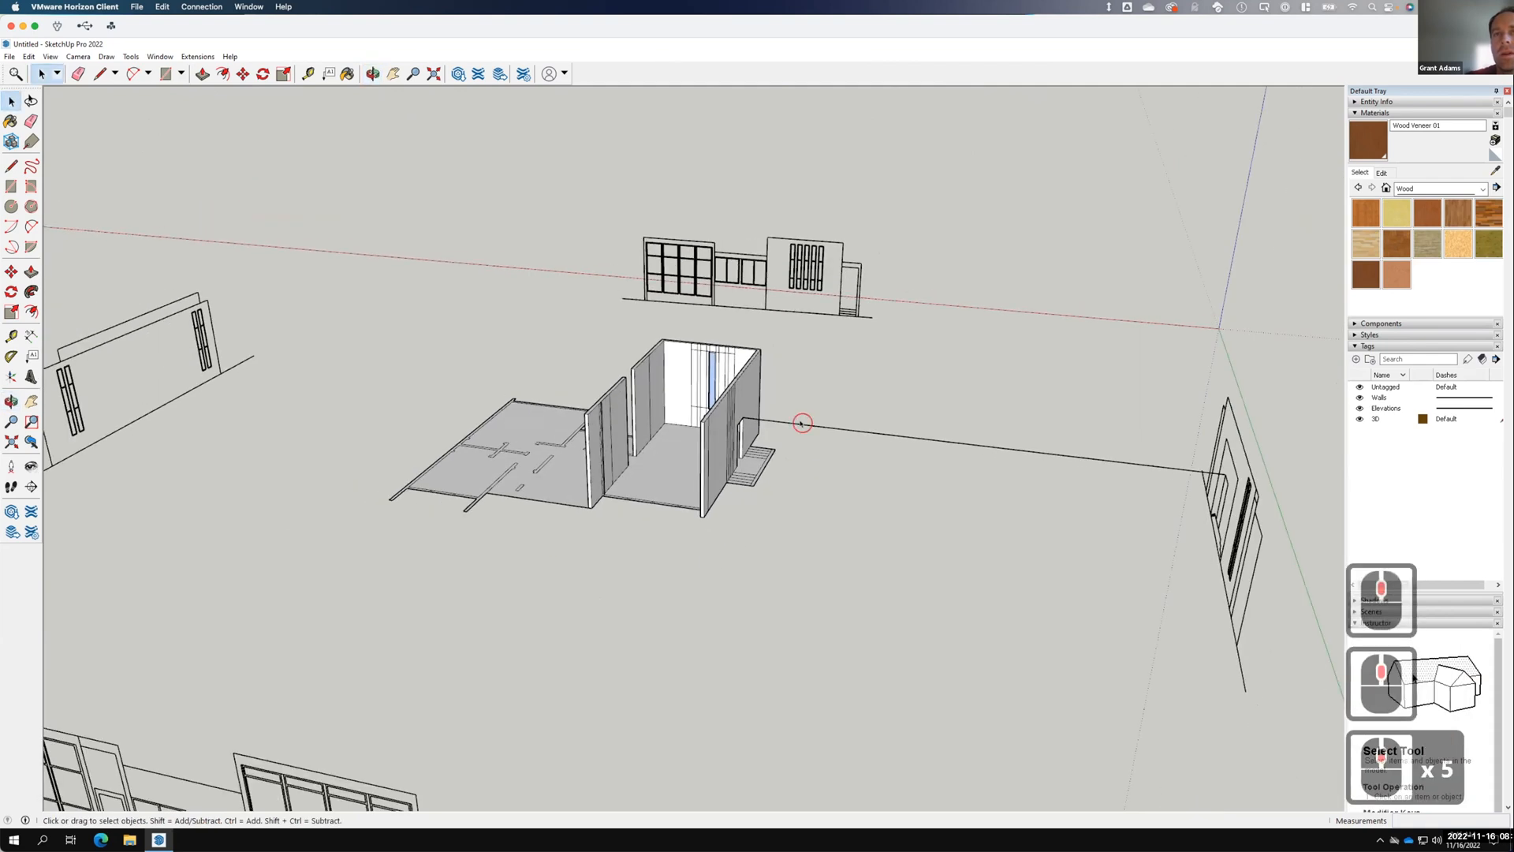
pyautogui.click(803, 423)
pyautogui.rightClick(815, 424)
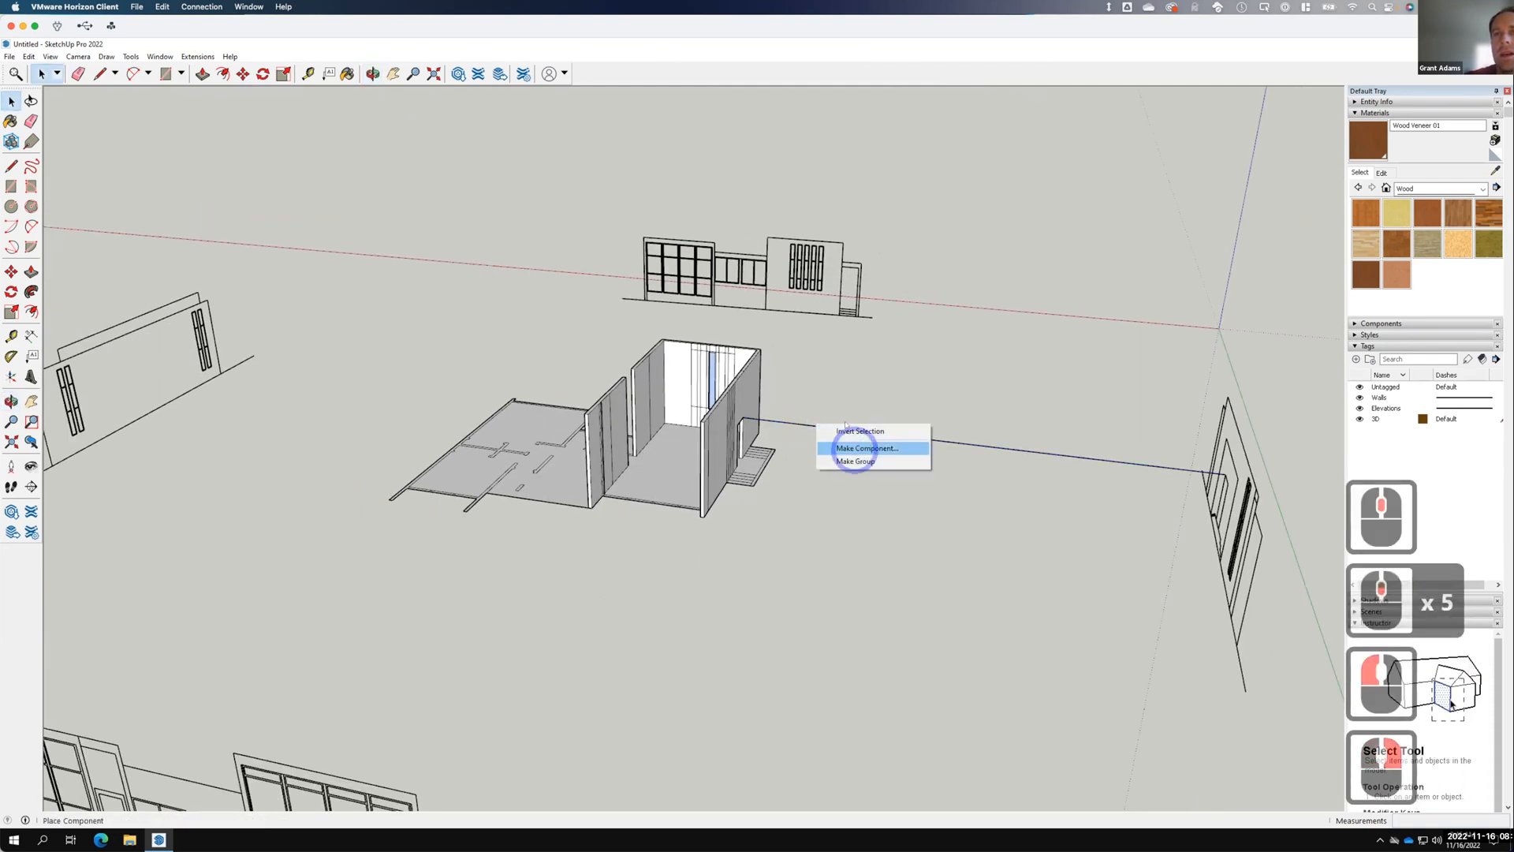
pyautogui.click(772, 419)
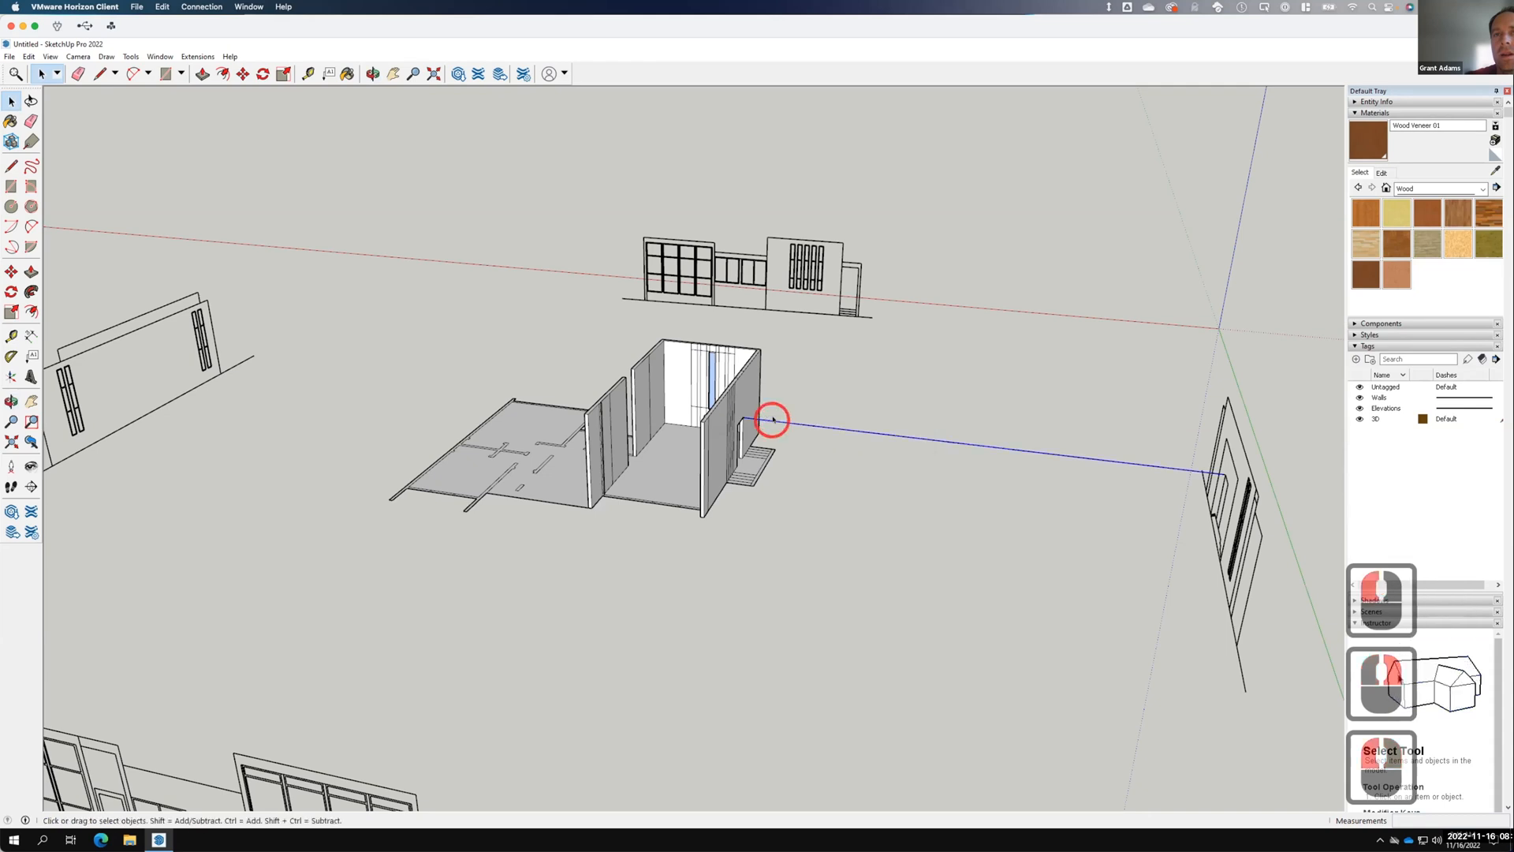
pyautogui.rightClick(775, 422)
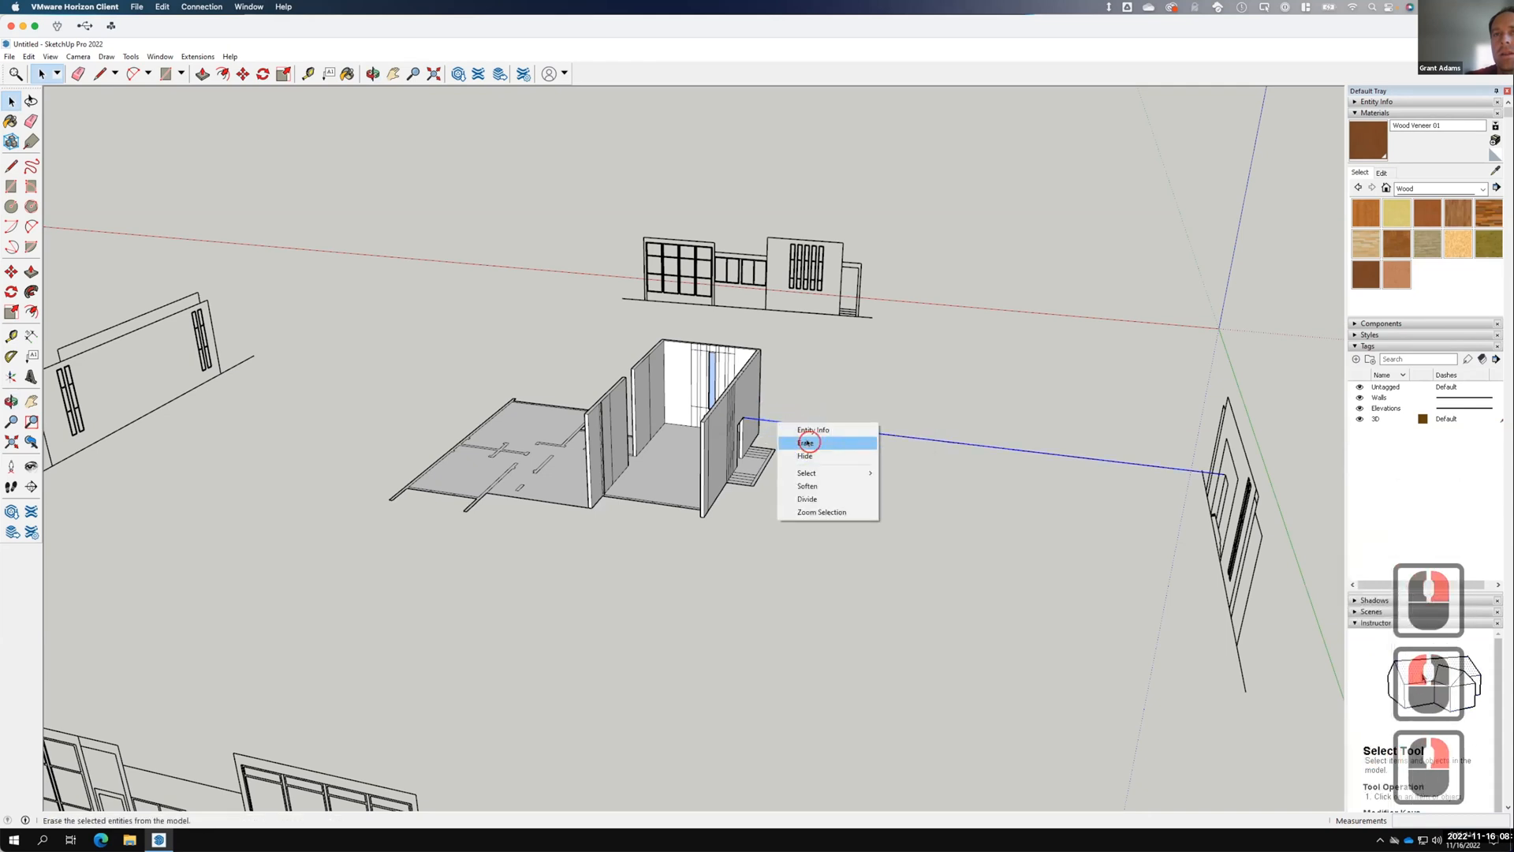
pyautogui.click(802, 437)
# Zoom in on the stairs and select their narrow side strip.
pyautogui.scroll(12, 763, 465)
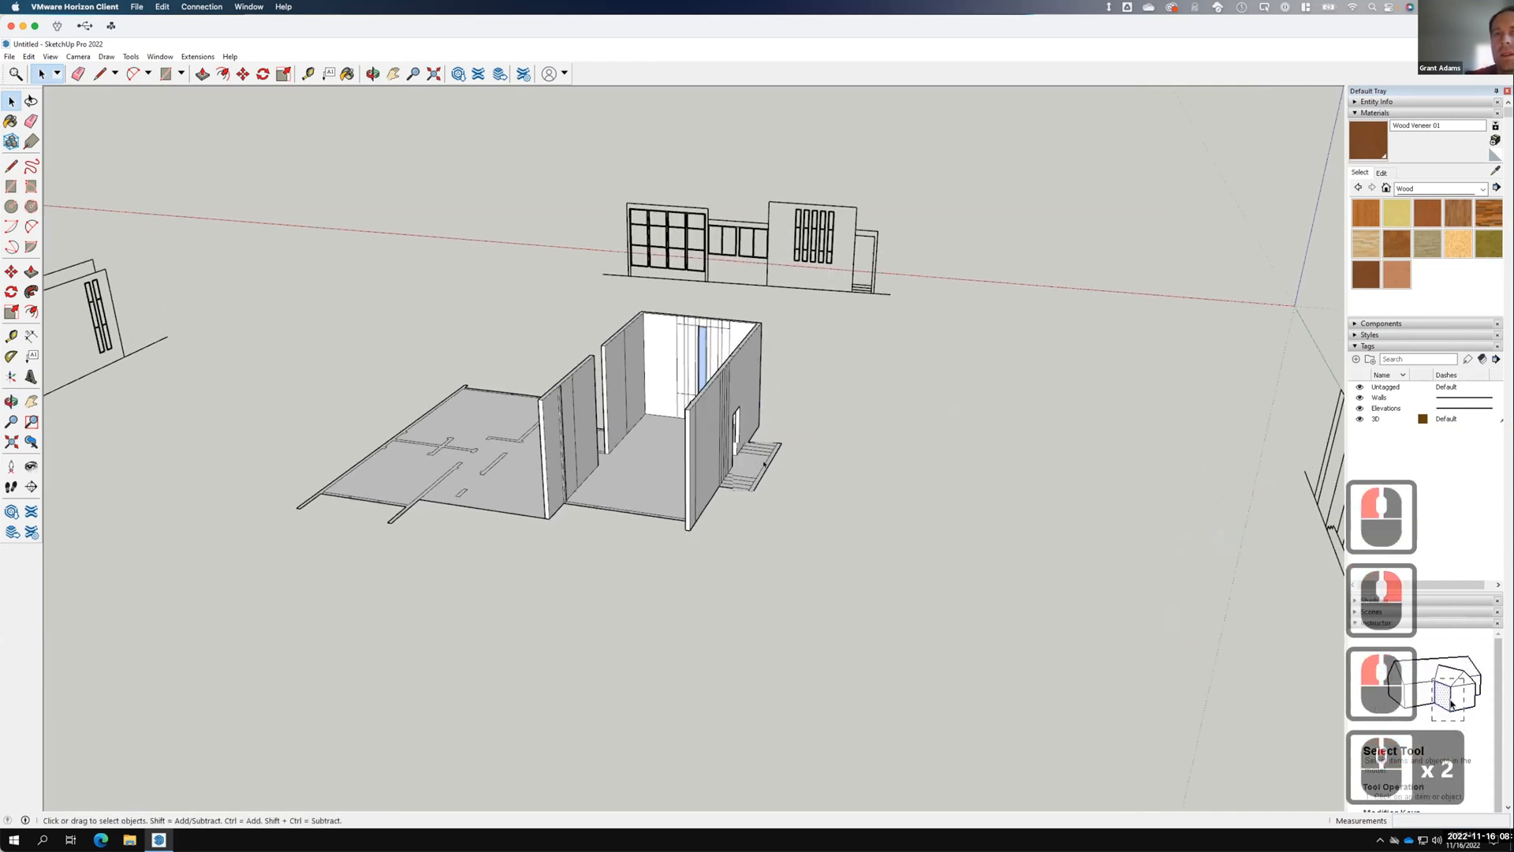
pyautogui.scroll(6, 768, 462)
pyautogui.click(770, 464)
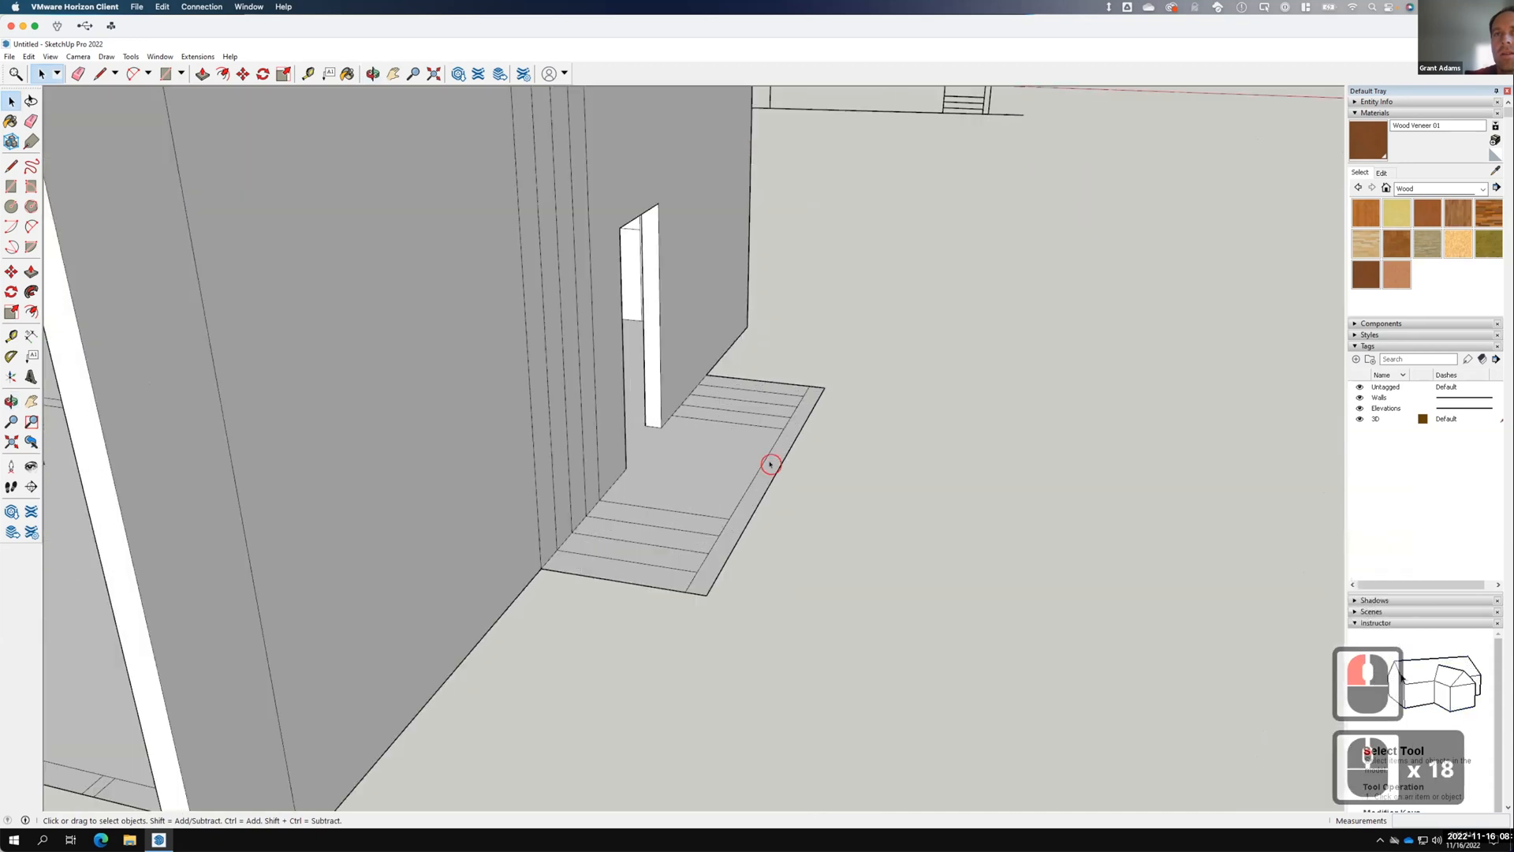
pyautogui.scroll(-10, 745, 511)
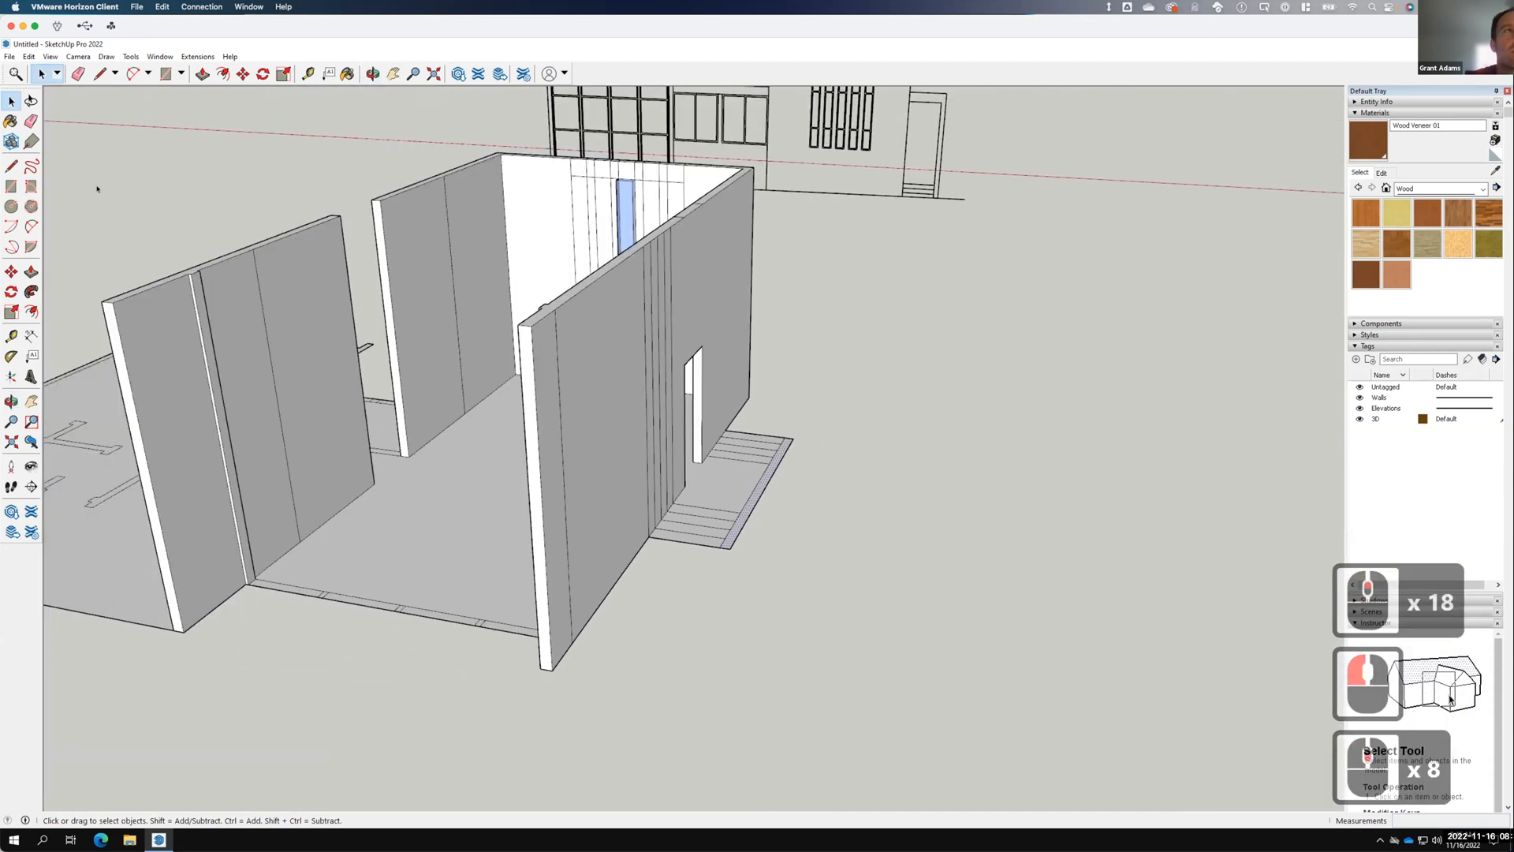
# Push/pull the stair's outer side strip up 10 feet to form a side wall.
pyautogui.press('m')
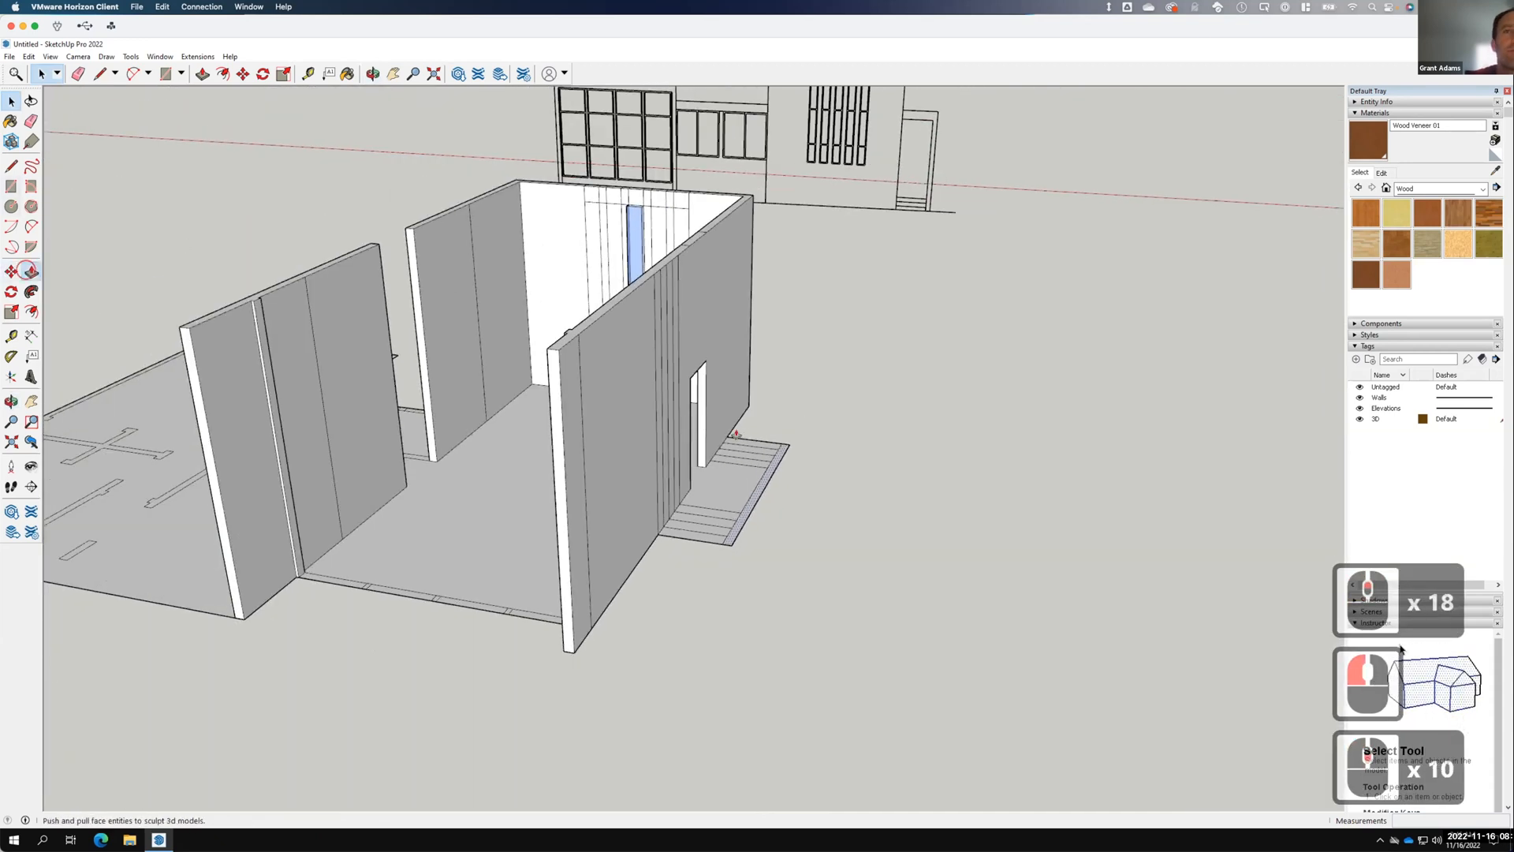
pyautogui.click(31, 271)
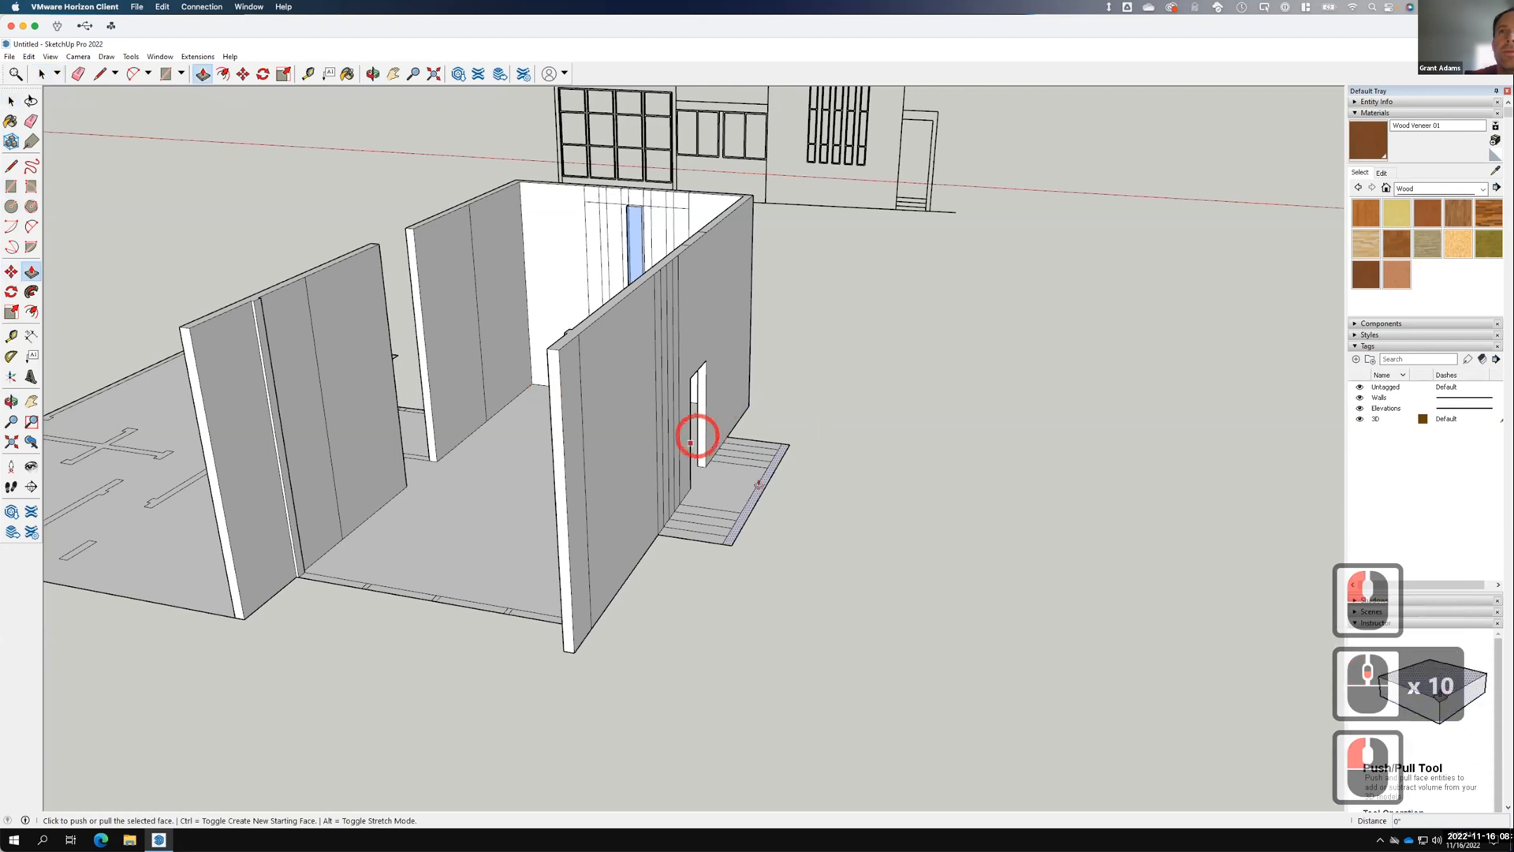
pyautogui.click(787, 426)
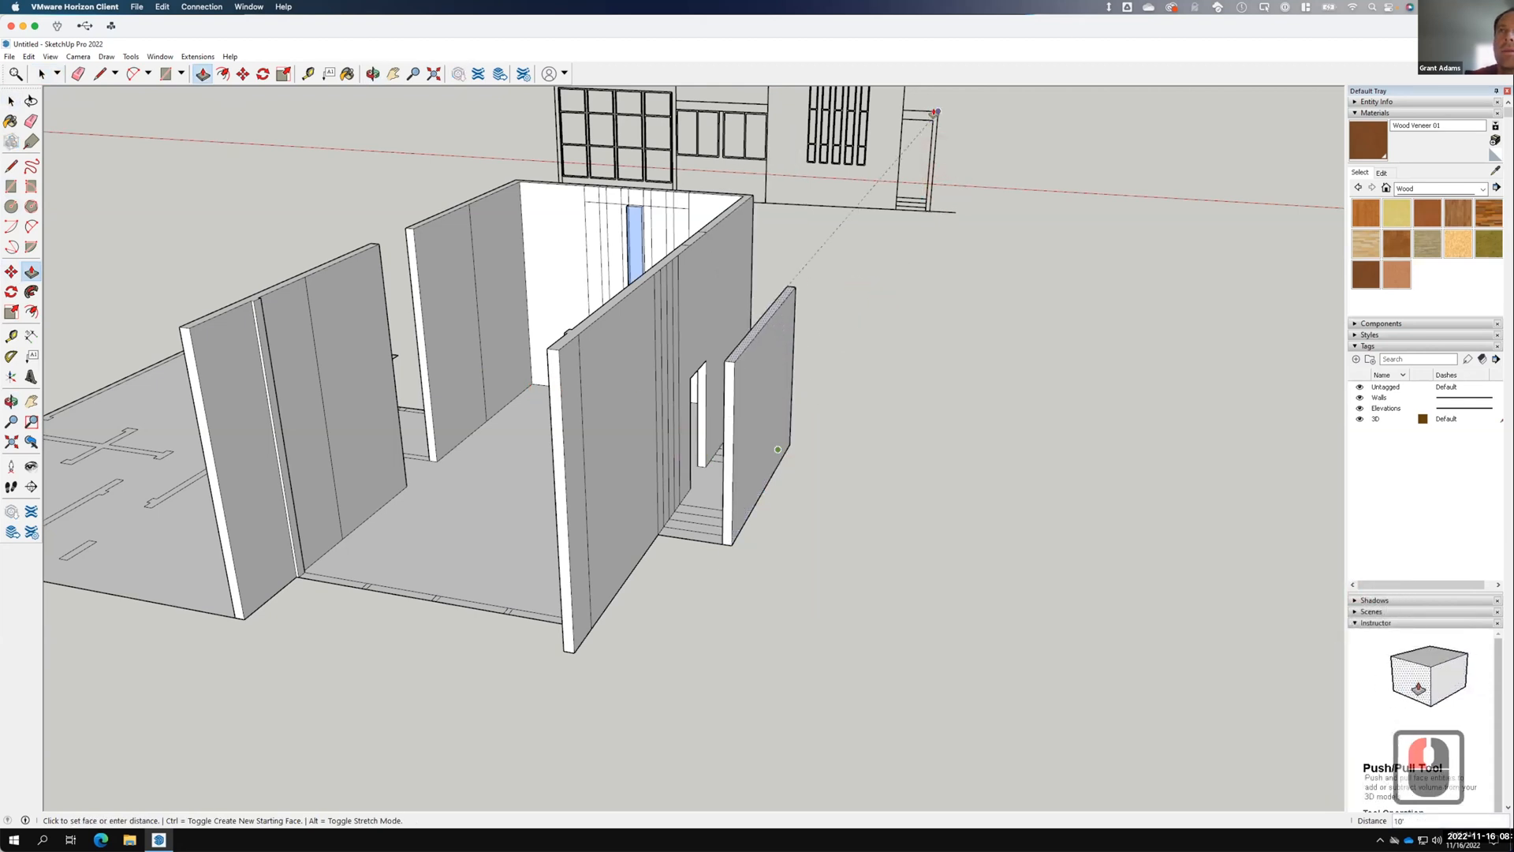
pyautogui.click(1053, 400)
pyautogui.scroll(-3, 1033, 361)
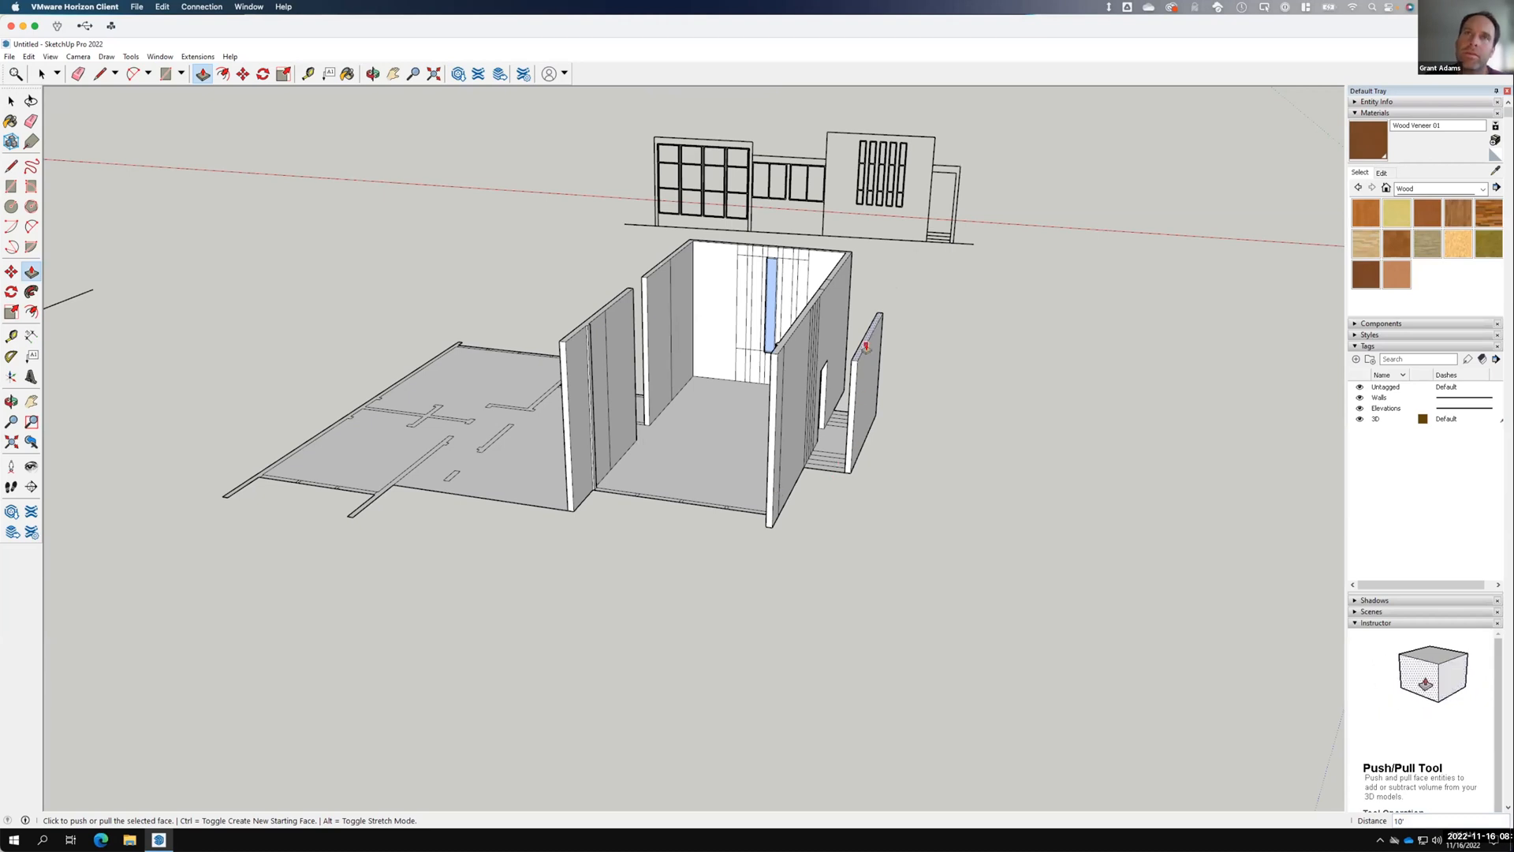
pyautogui.press('F15')
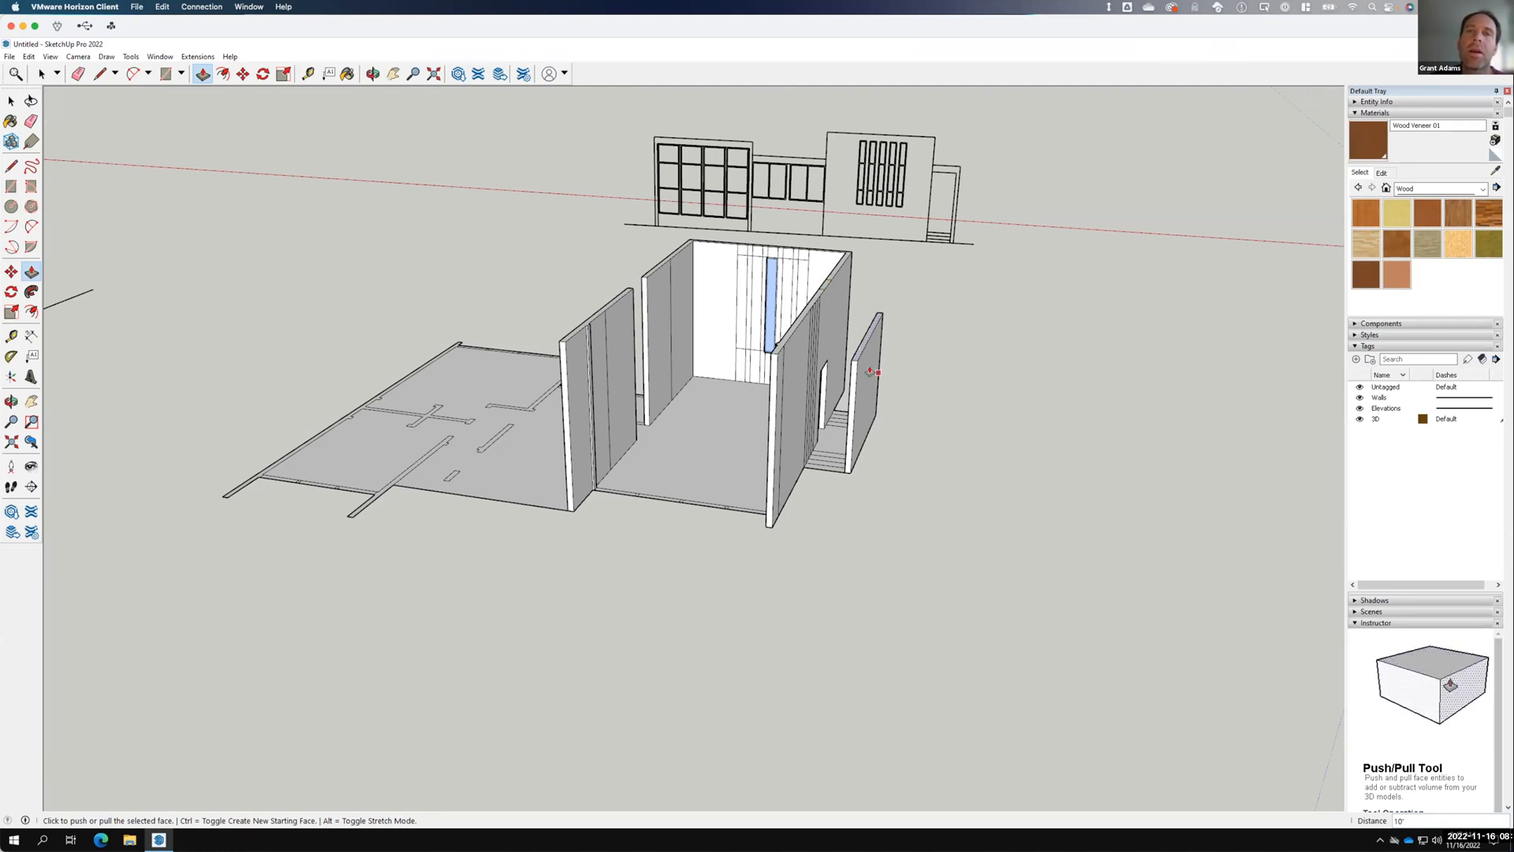
# Draw a line closing a face between the new side wall and the cabin wall, then select it.
pyautogui.scroll(3, 843, 349)
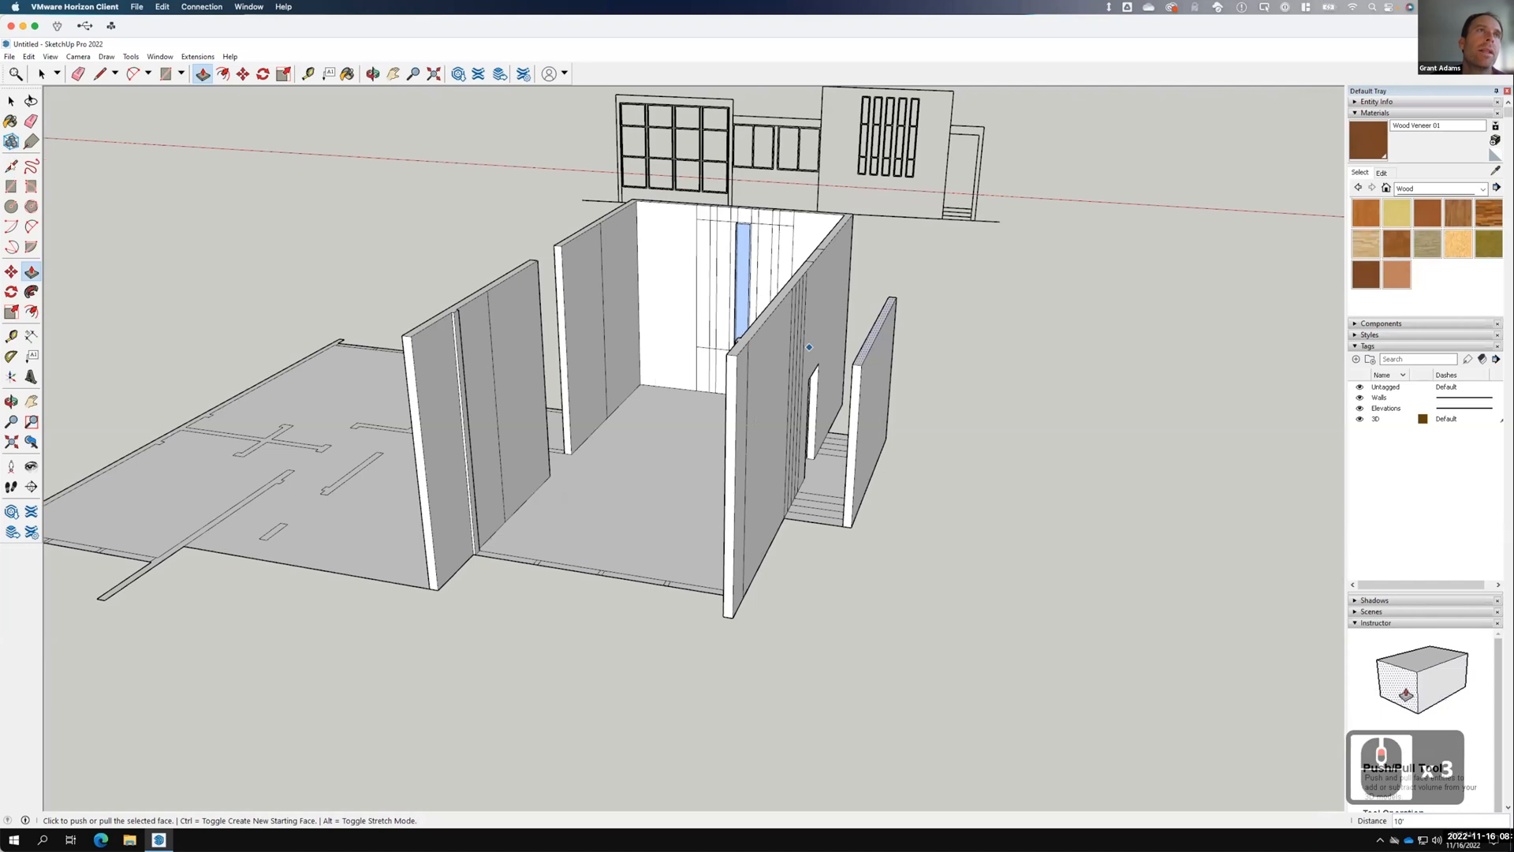
pyautogui.click(12, 166)
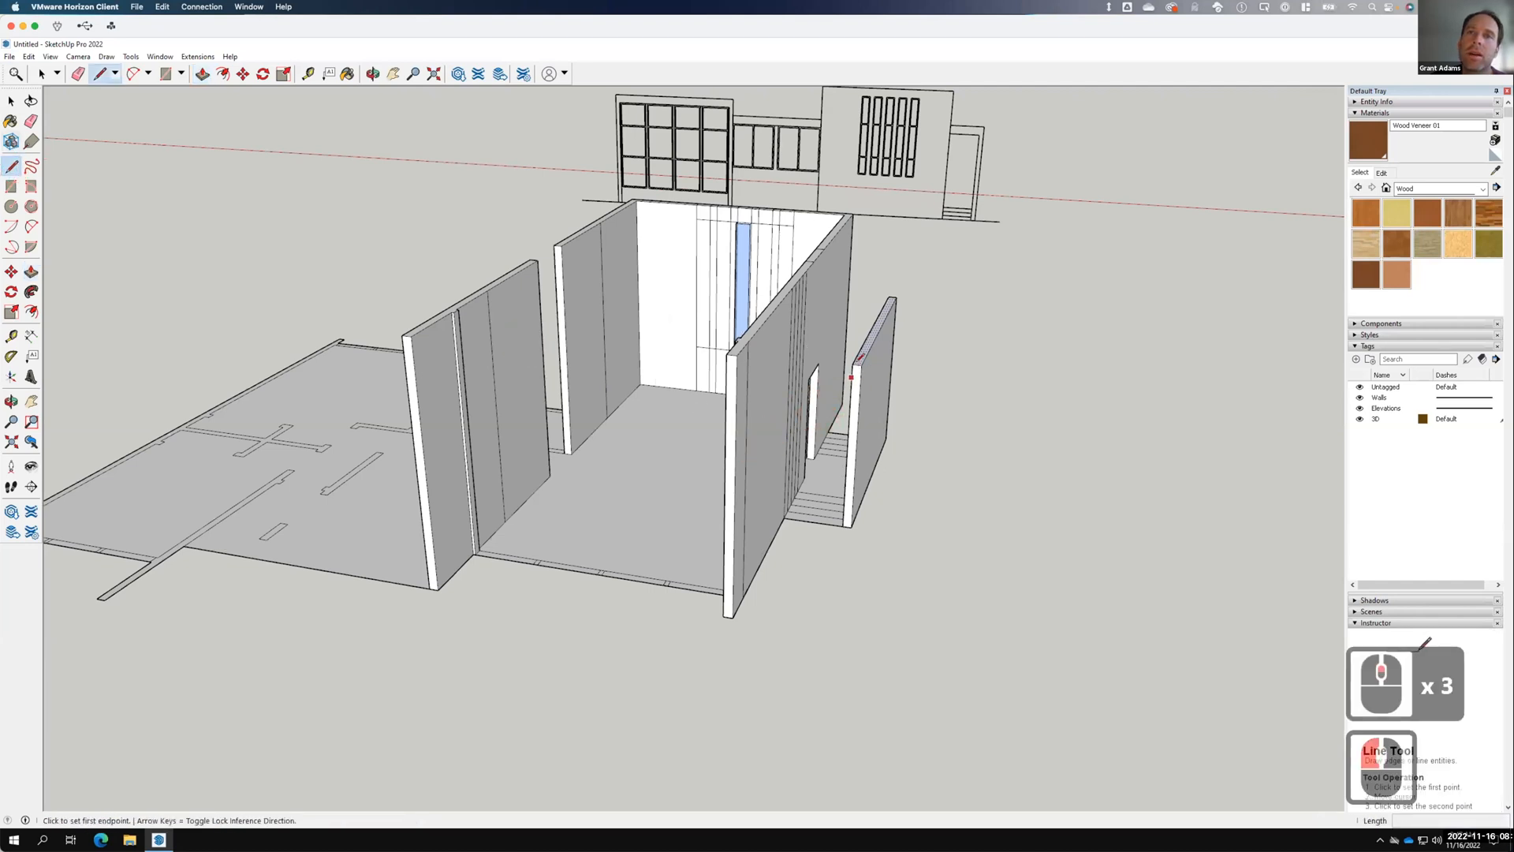
pyautogui.click(861, 364)
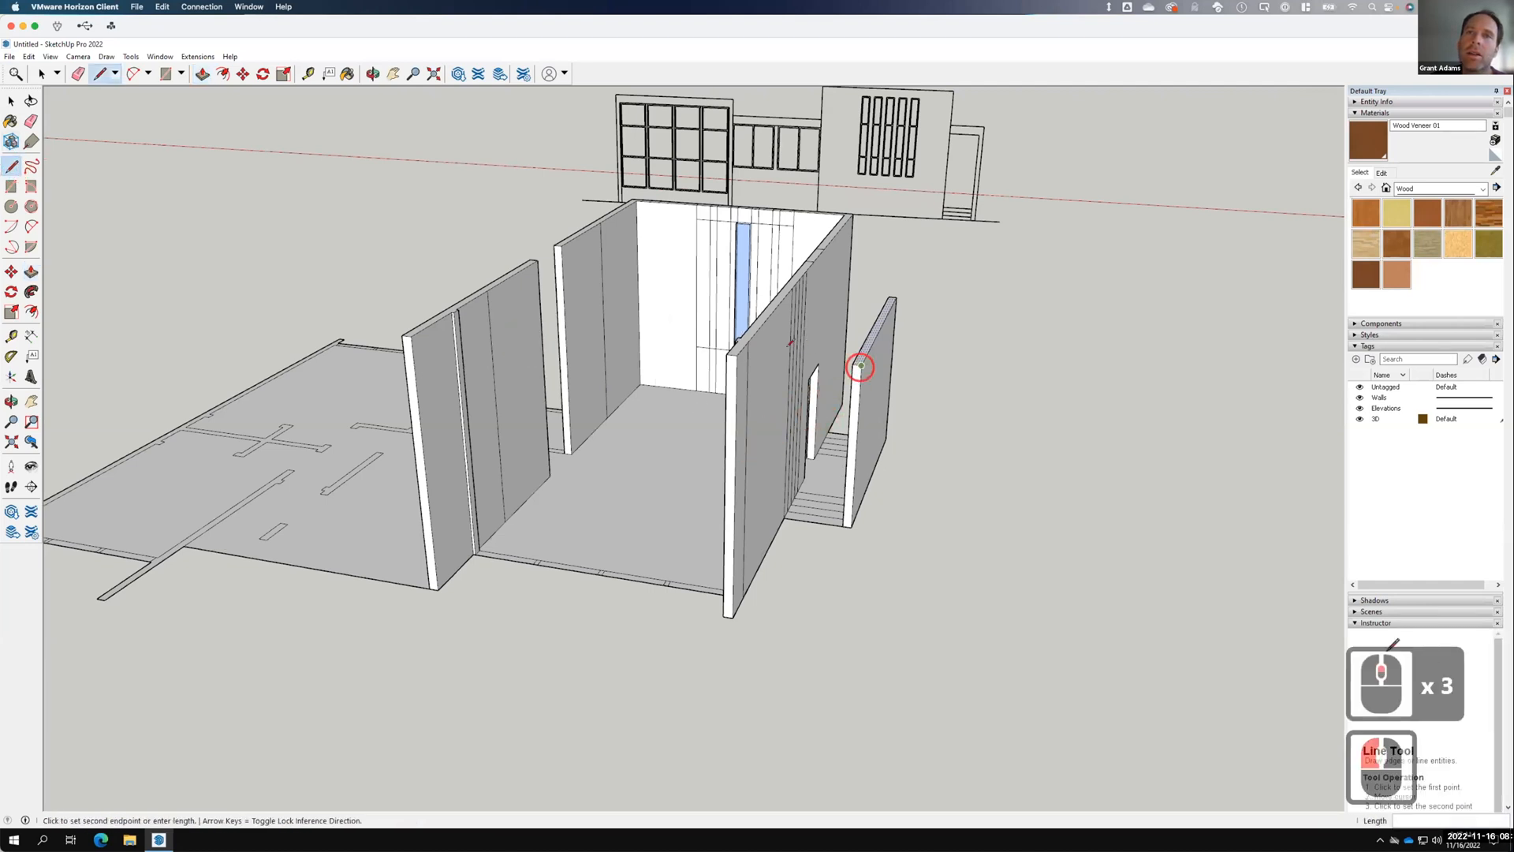
pyautogui.click(785, 355)
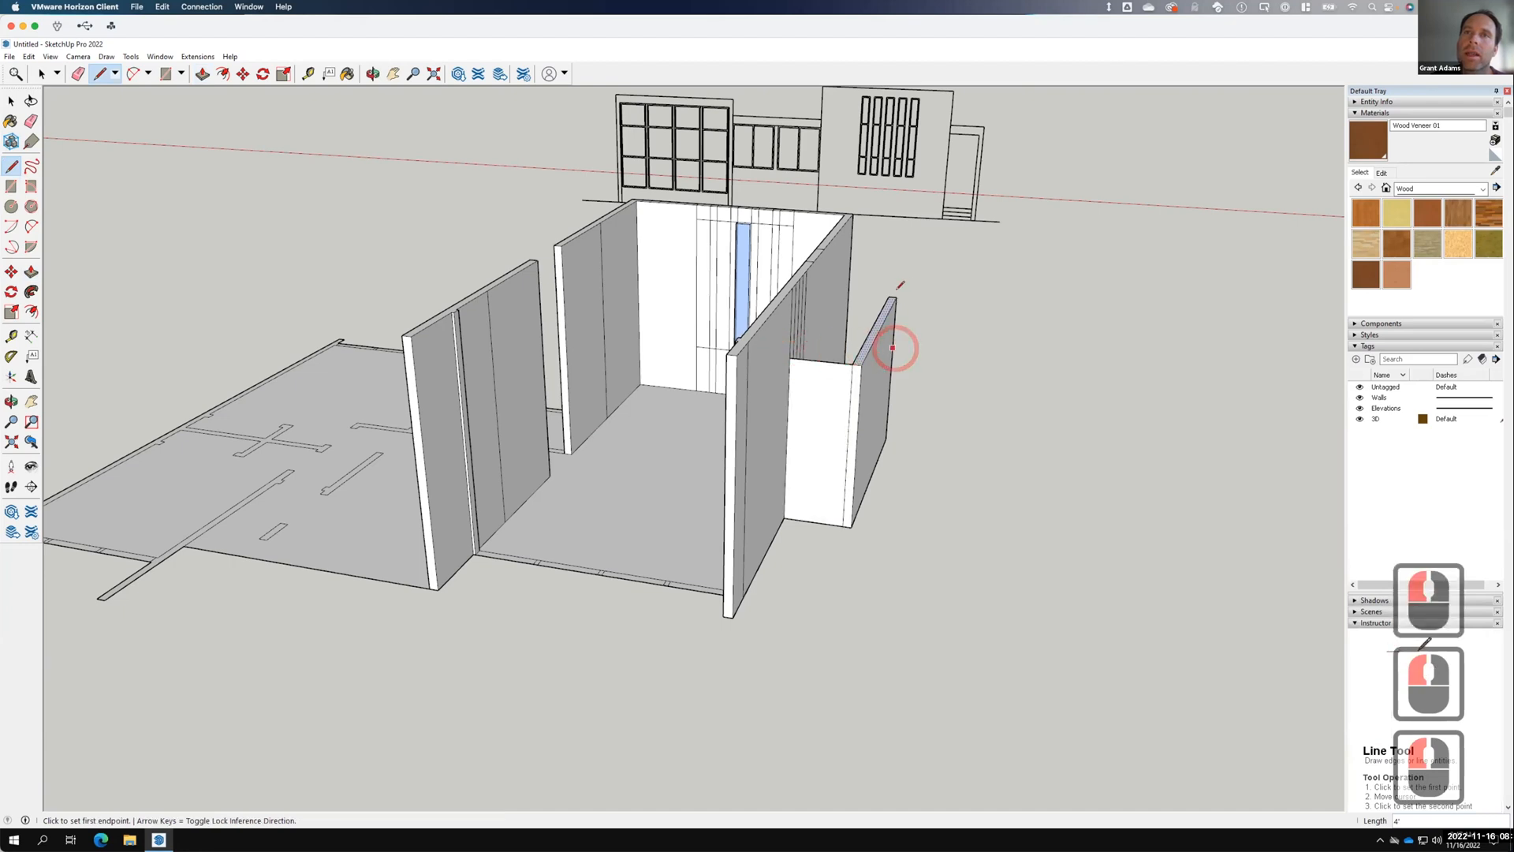
pyautogui.press('space')
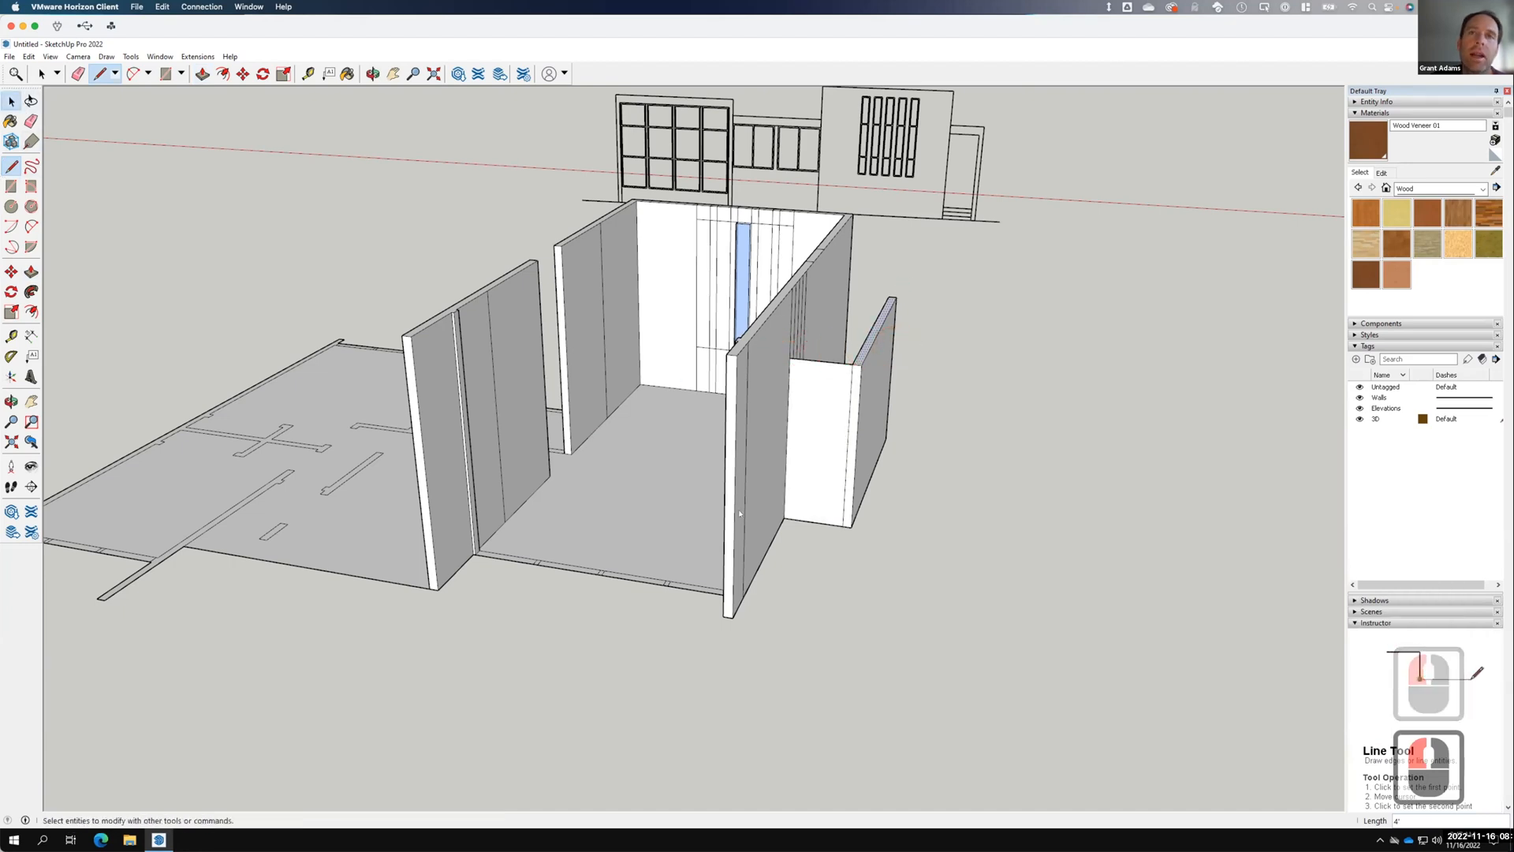
pyautogui.click(11, 101)
pyautogui.click(812, 419)
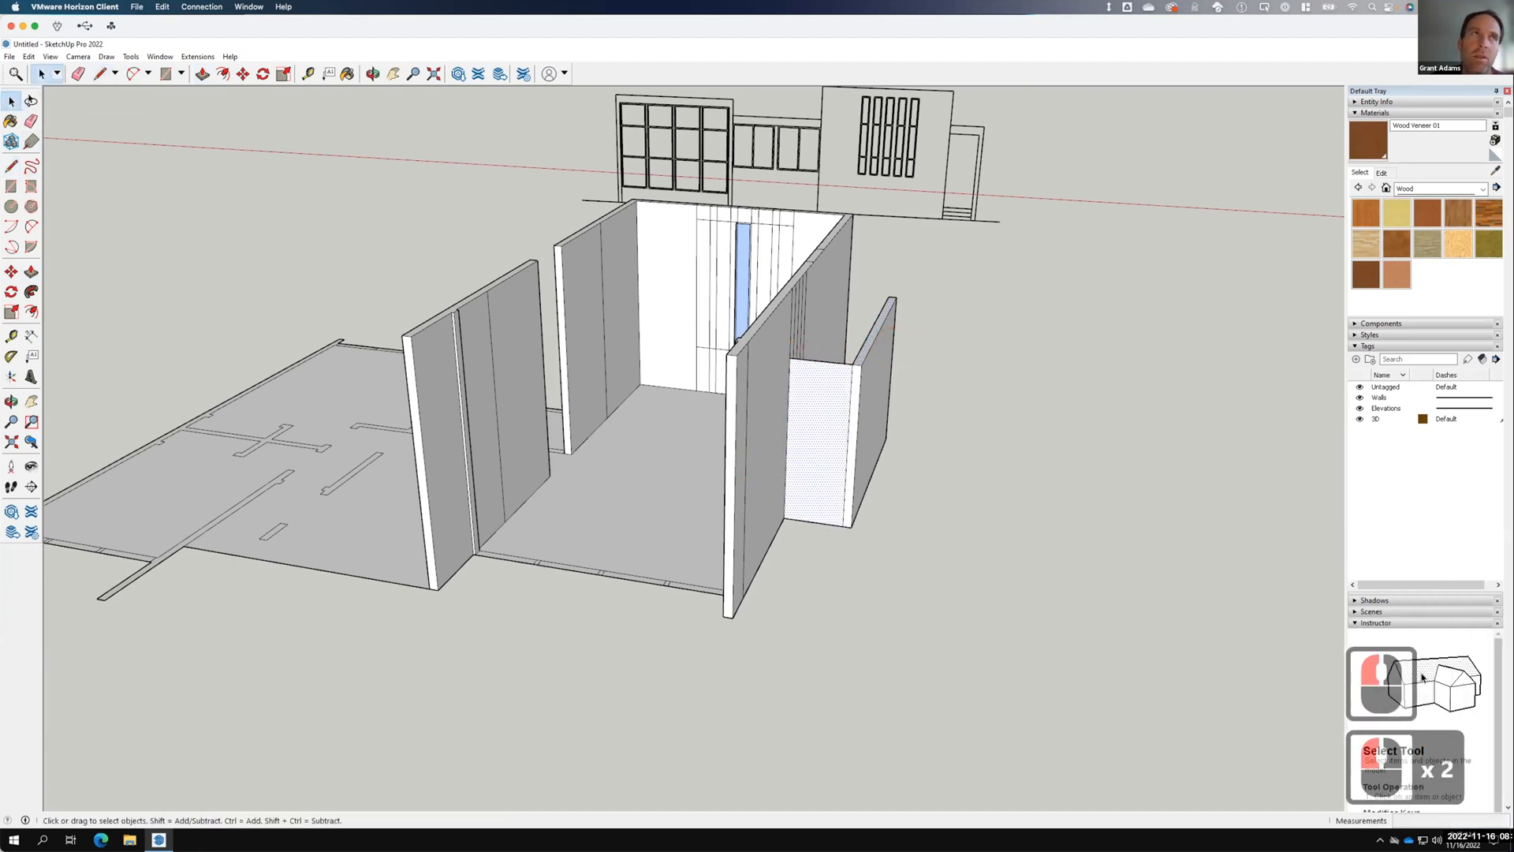
# Draw the header beam's lower edge across the new face.
pyautogui.click(658, 544)
pyautogui.scroll(-3, 658, 544)
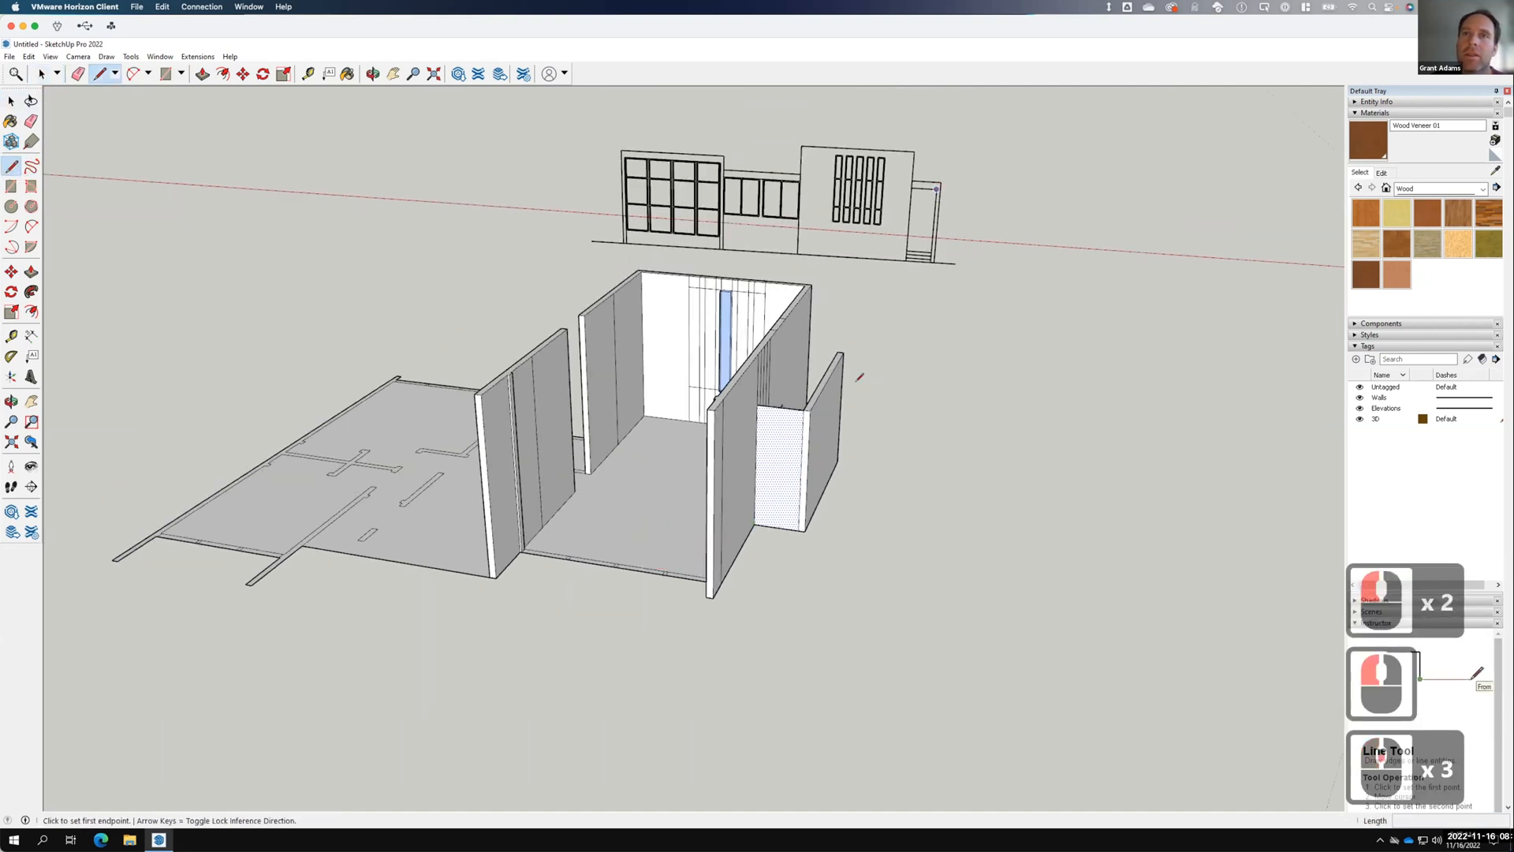
pyautogui.click(935, 191)
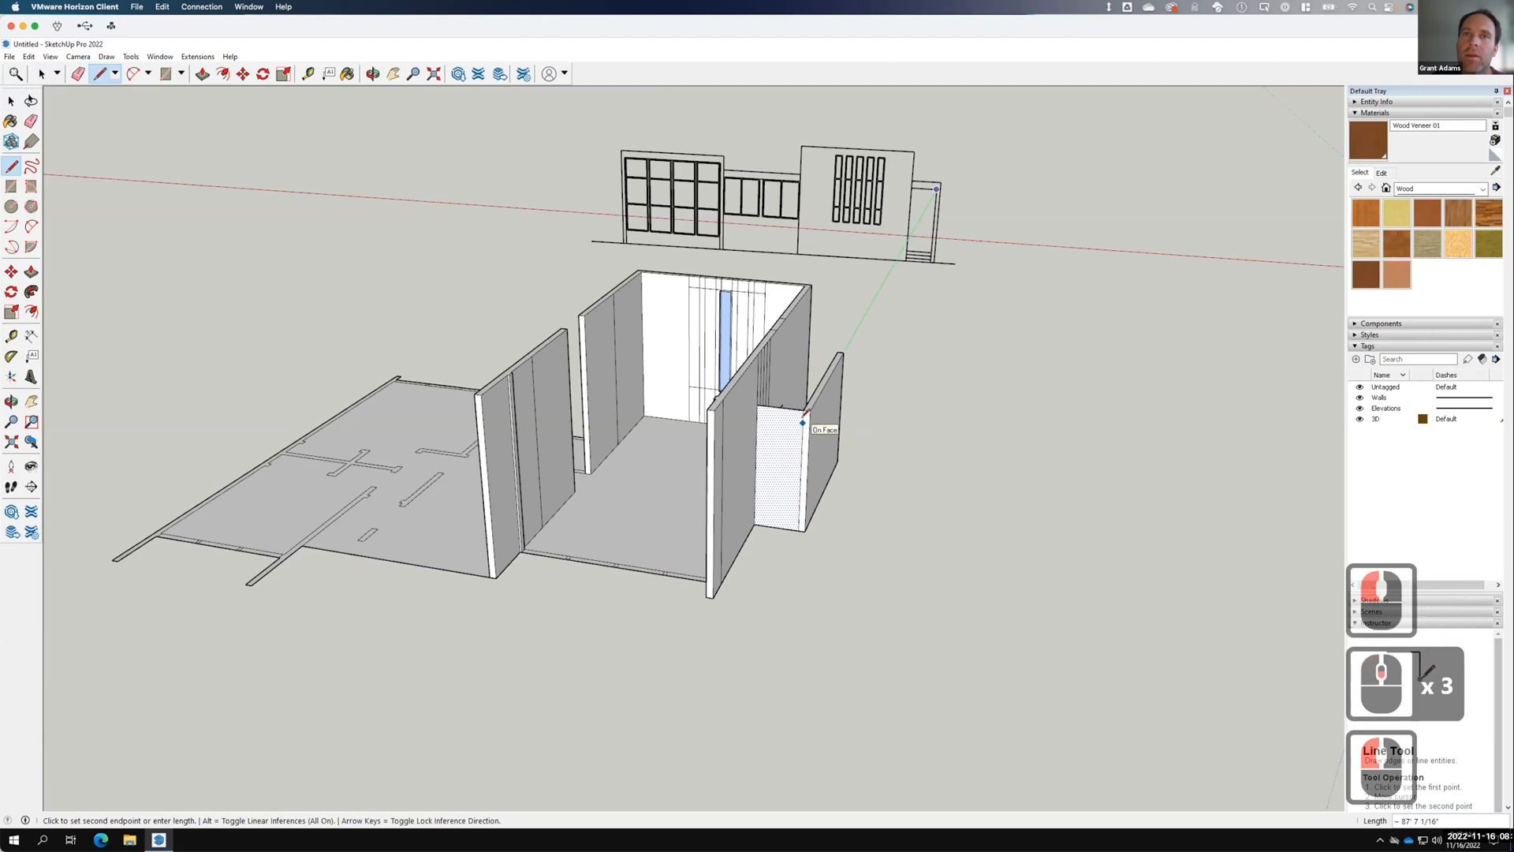
pyautogui.click(803, 423)
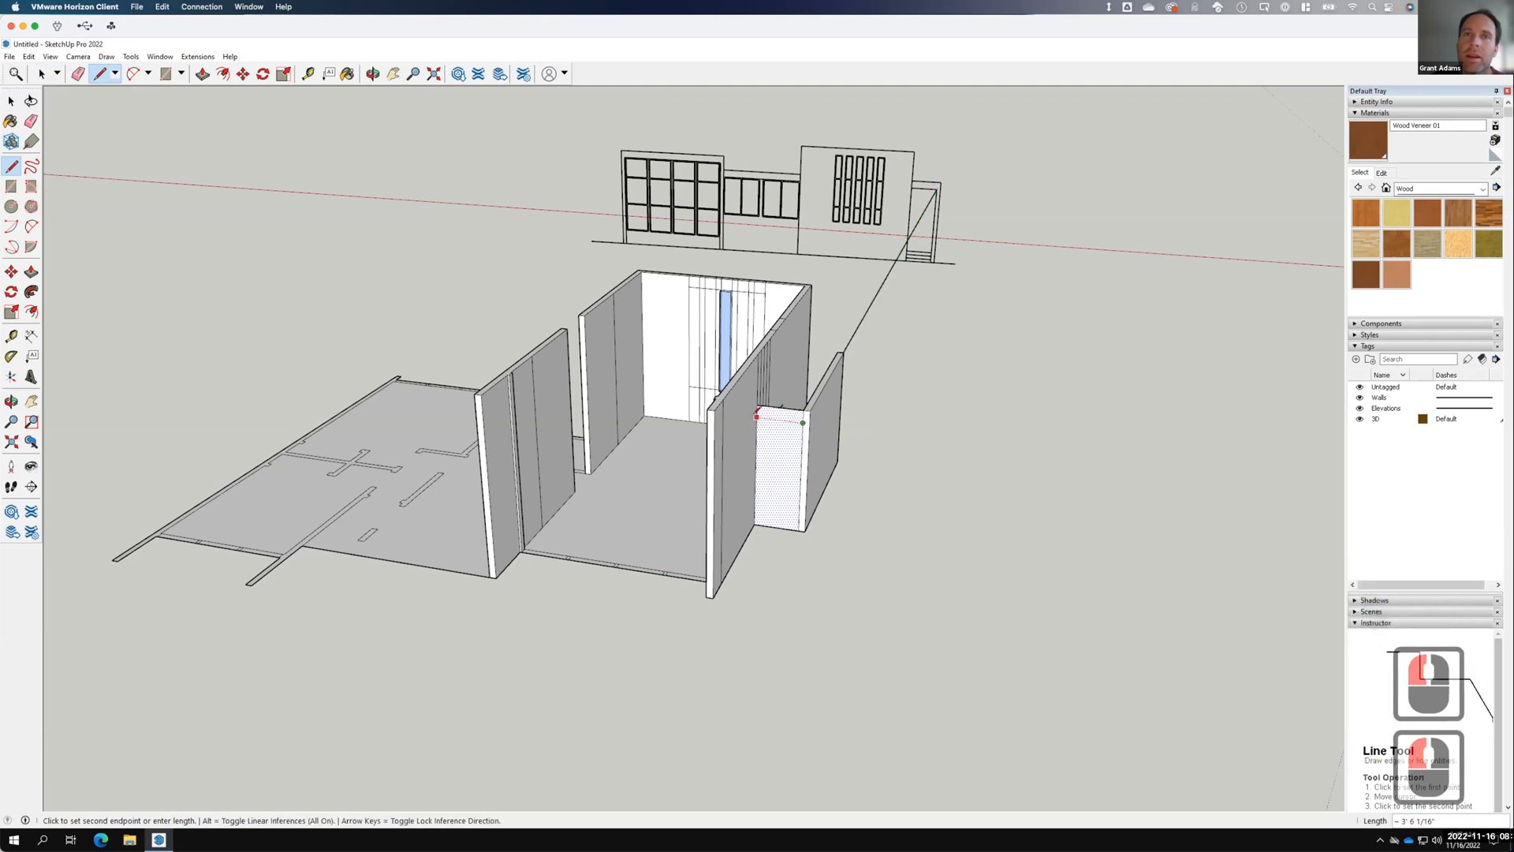
pyautogui.click(756, 424)
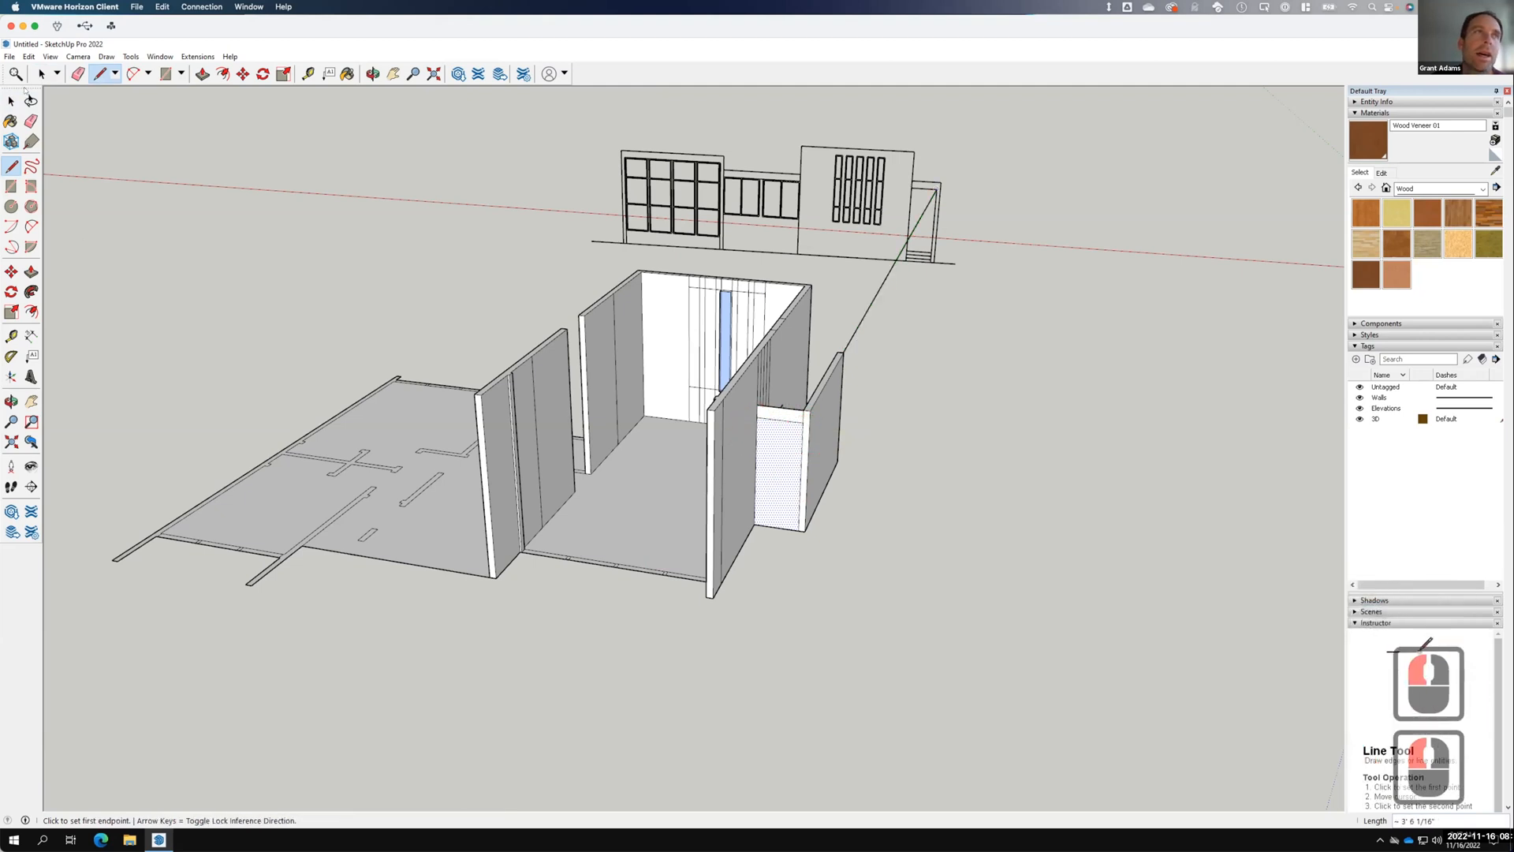
# Erase the face below the header to open the doorway.
pyautogui.click(11, 101)
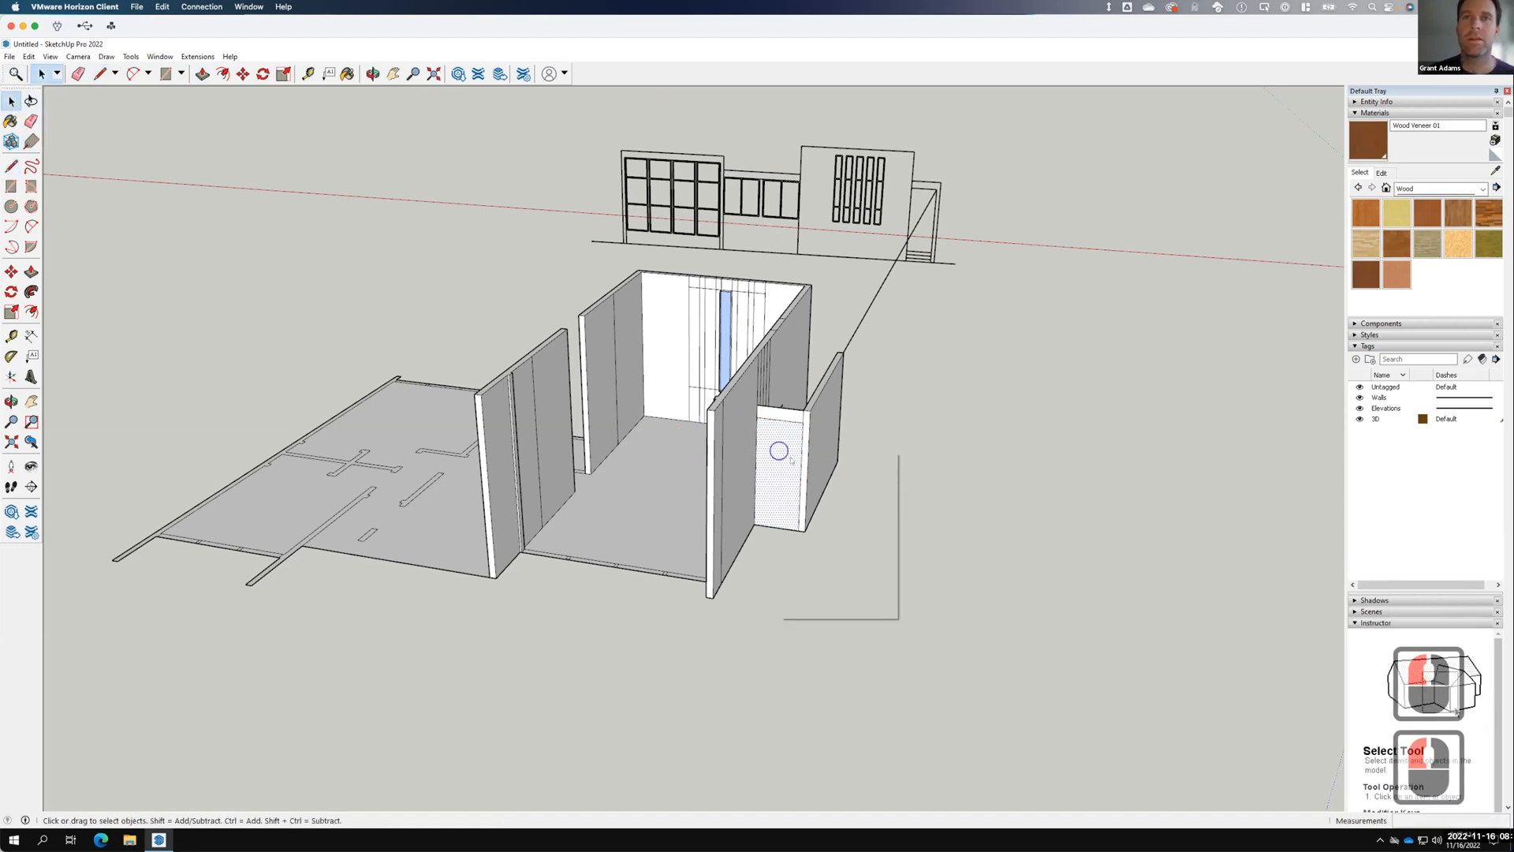
pyautogui.rightClick(779, 452)
pyautogui.click(805, 471)
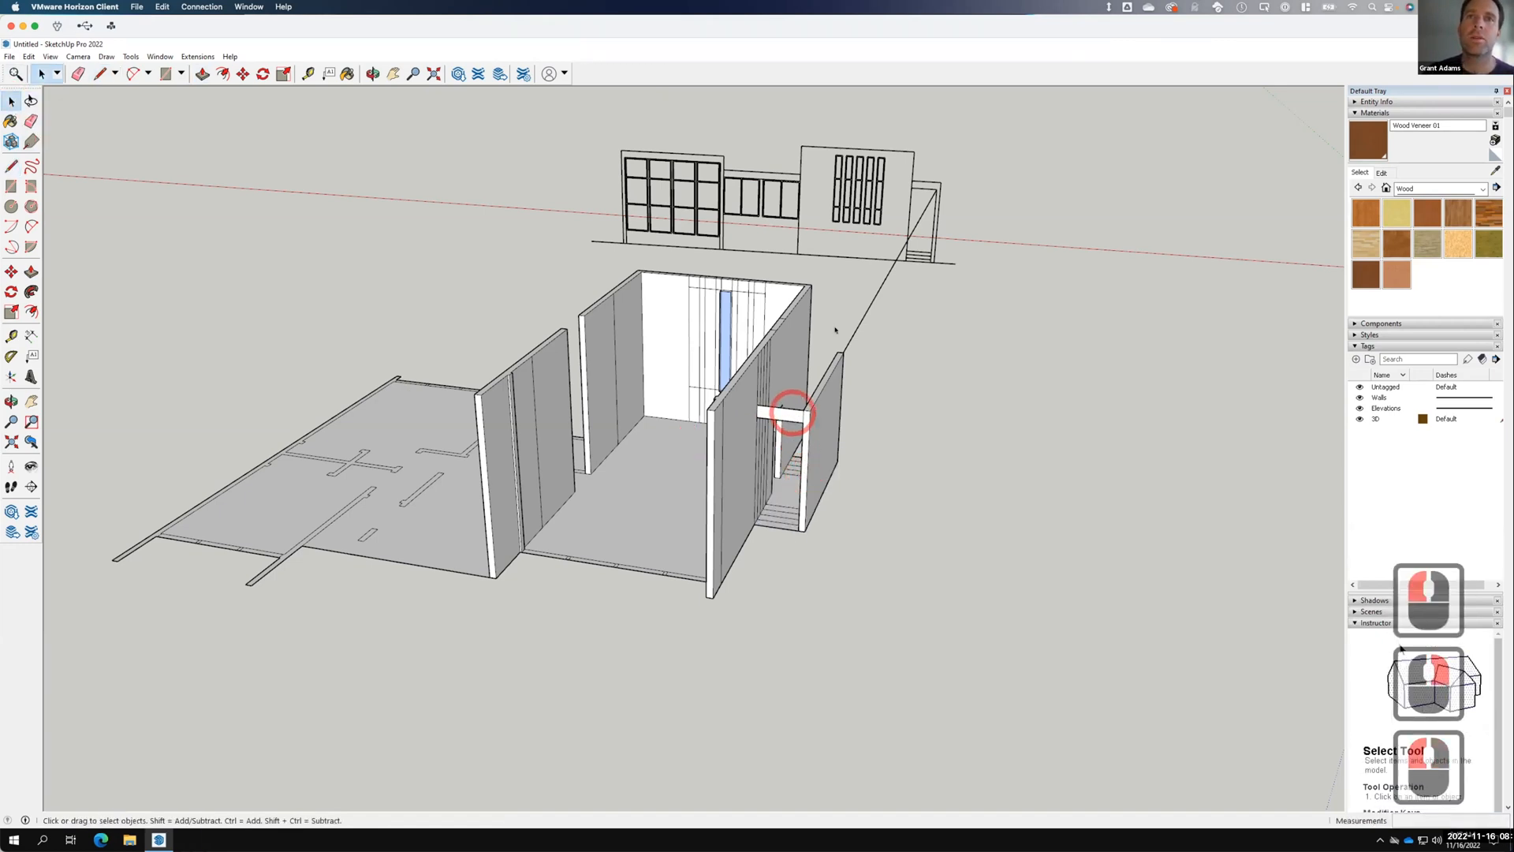
pyautogui.click(780, 411)
# Try pushing the header beam face about 11 inches, then undo the change.
pyautogui.click(31, 271)
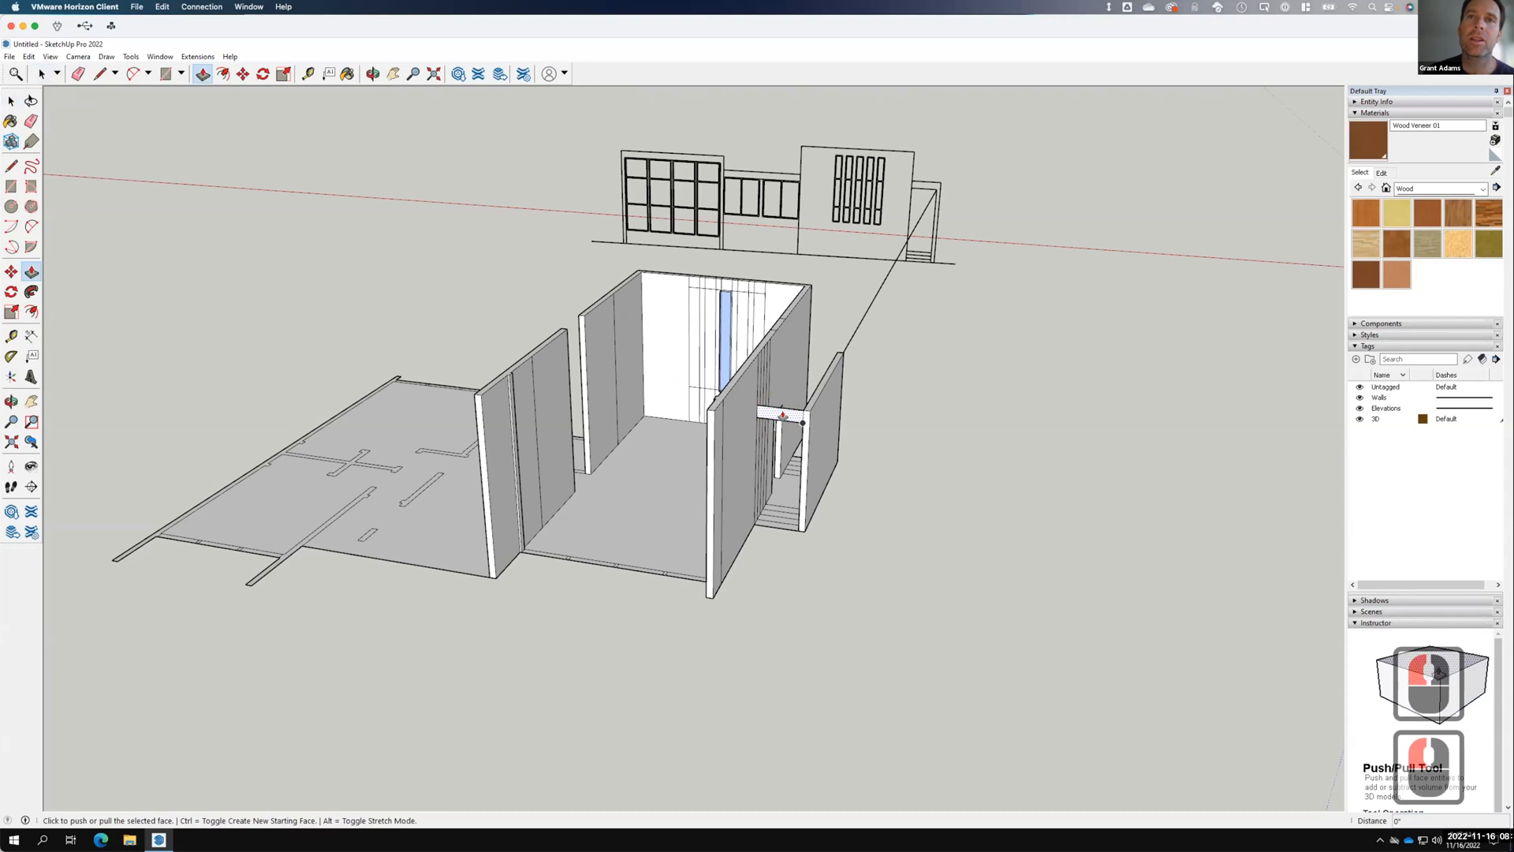
pyautogui.click(802, 423)
pyautogui.moveTo(839, 360); pyautogui.dragTo(844, 353)
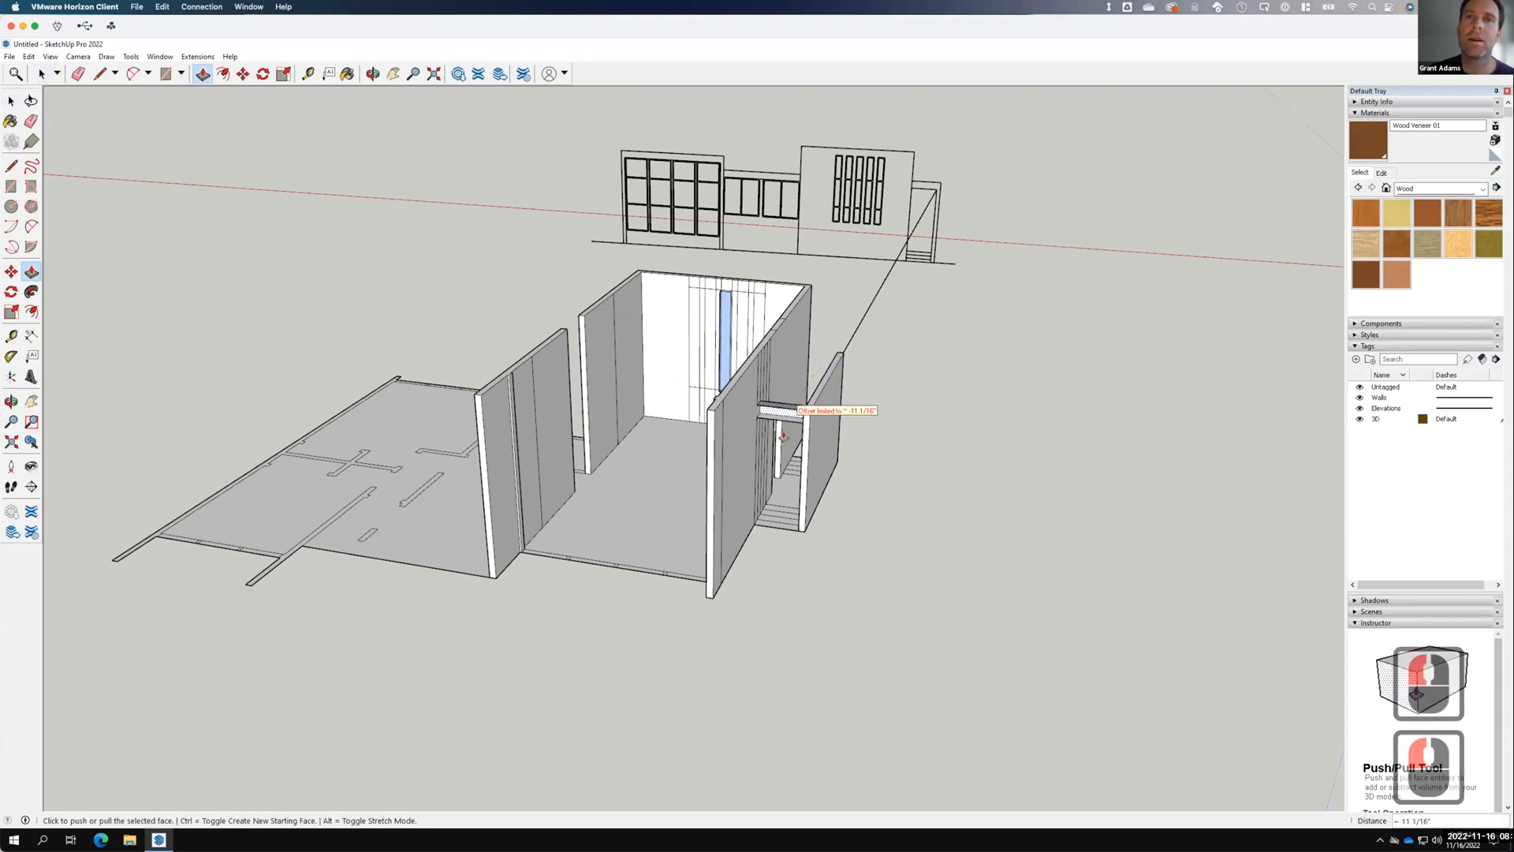
pyautogui.moveTo(782, 413); pyautogui.dragTo(828, 371)
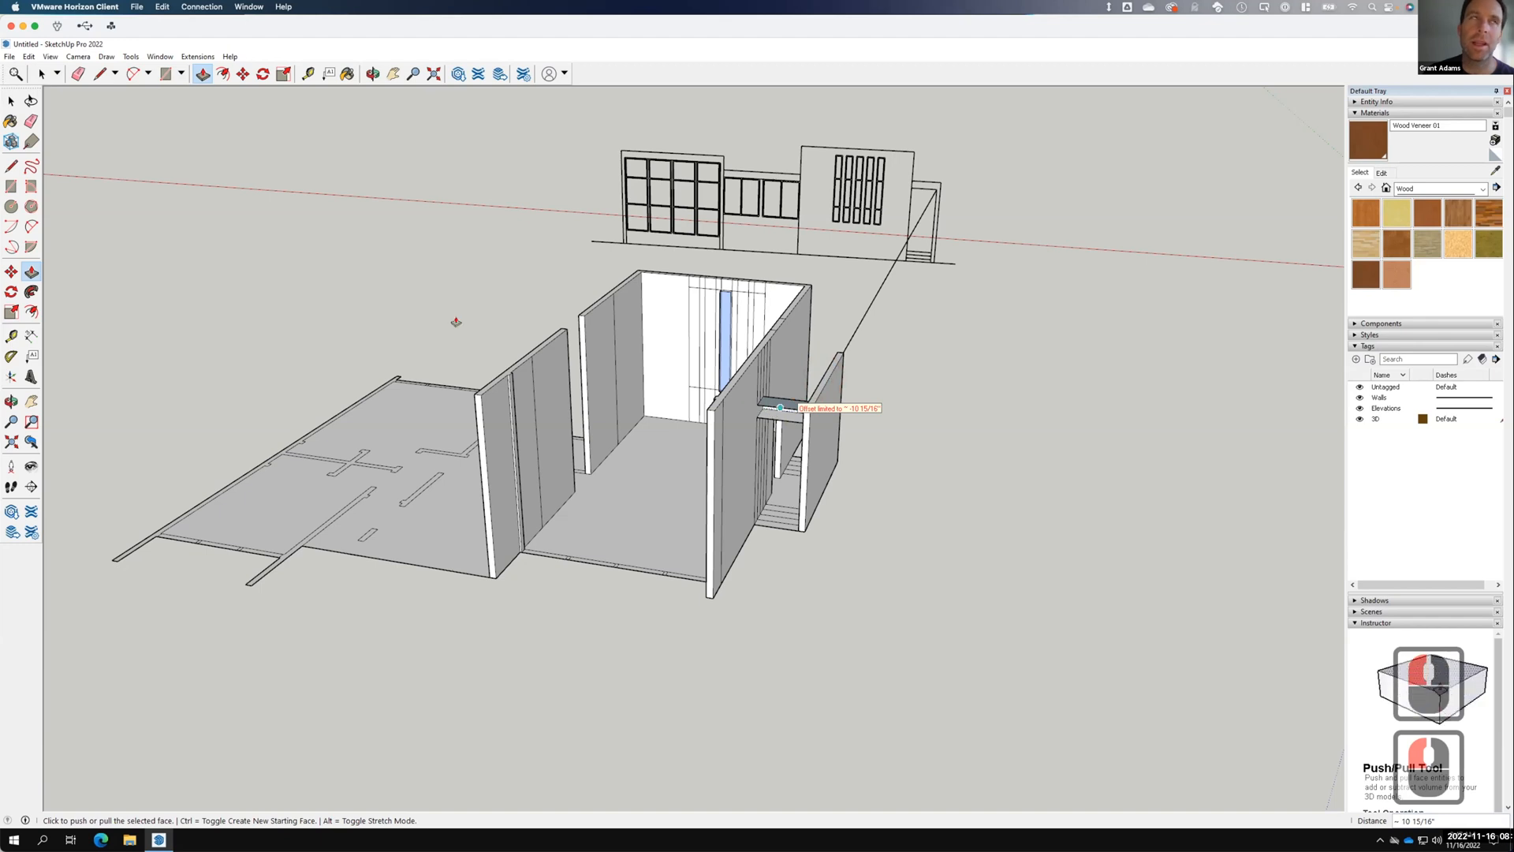
pyautogui.press('F15')
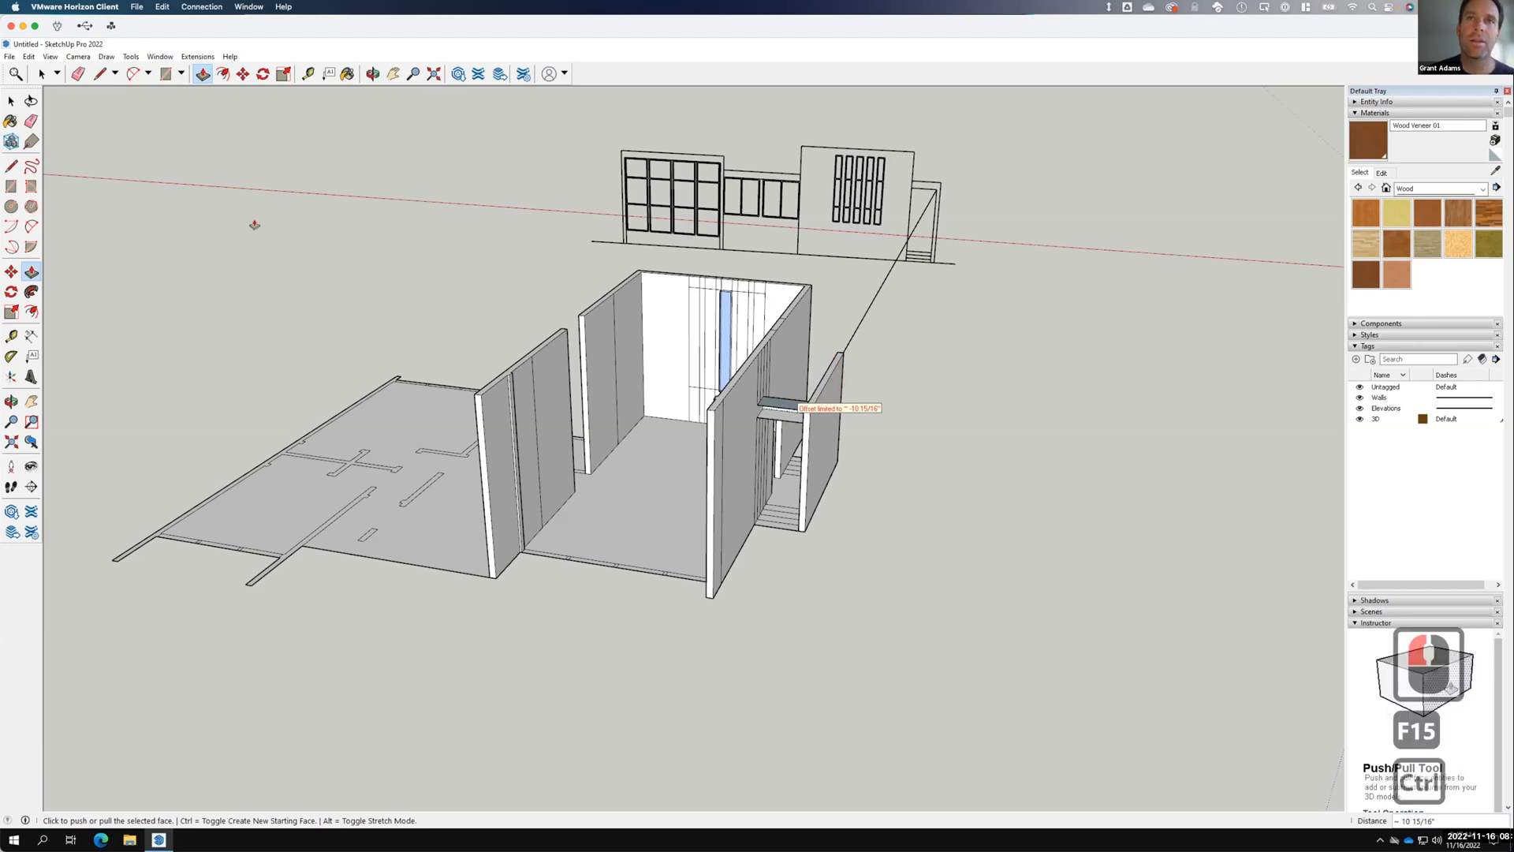
pyautogui.hotkey('ctrl', 'z')
pyautogui.hotkey('ctrl', 'z')
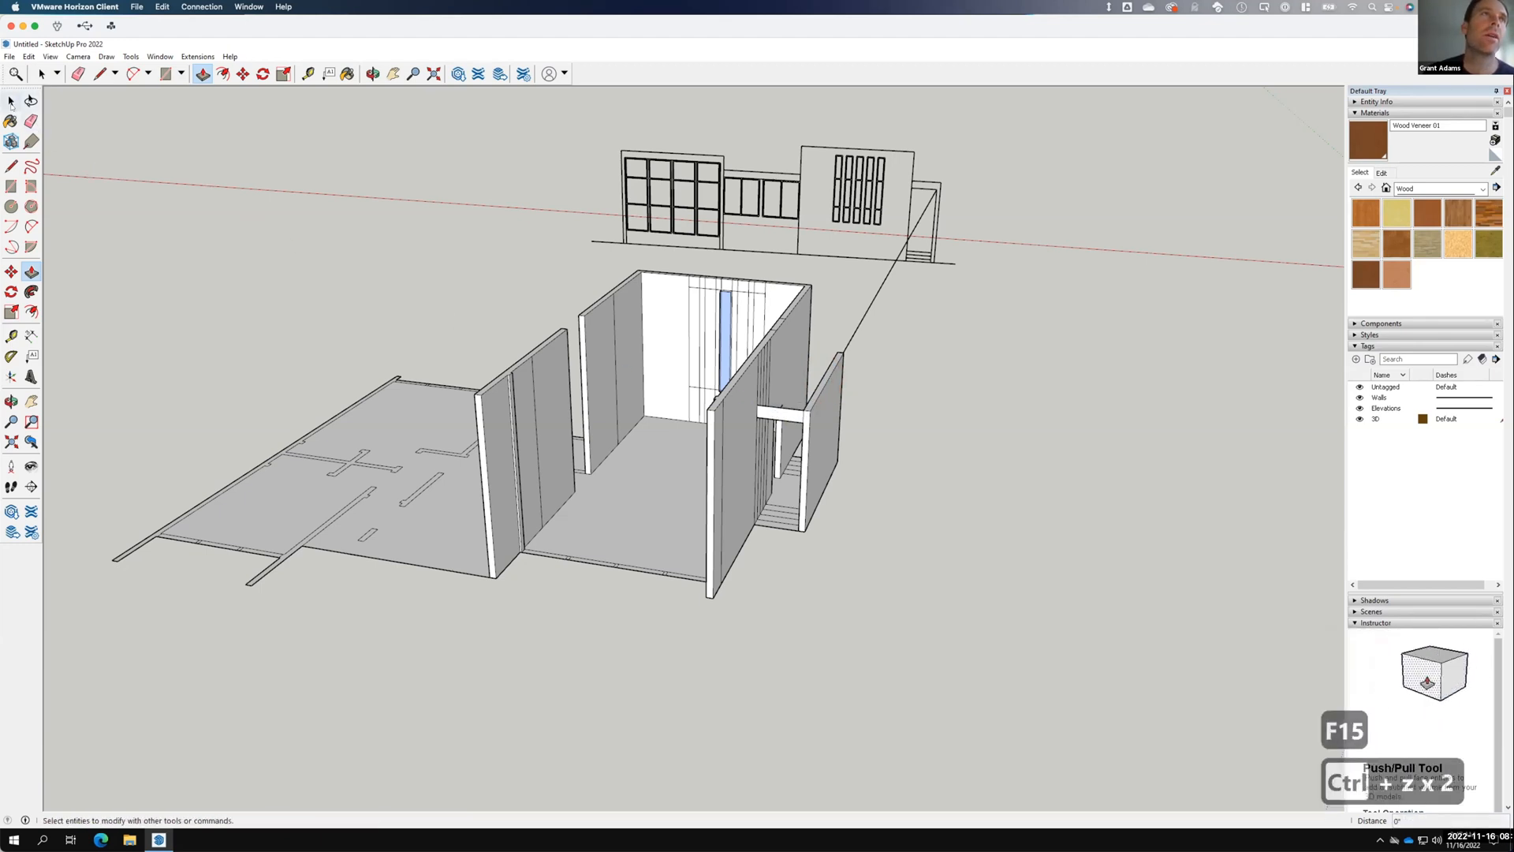
pyautogui.click(12, 101)
pyautogui.click(11, 166)
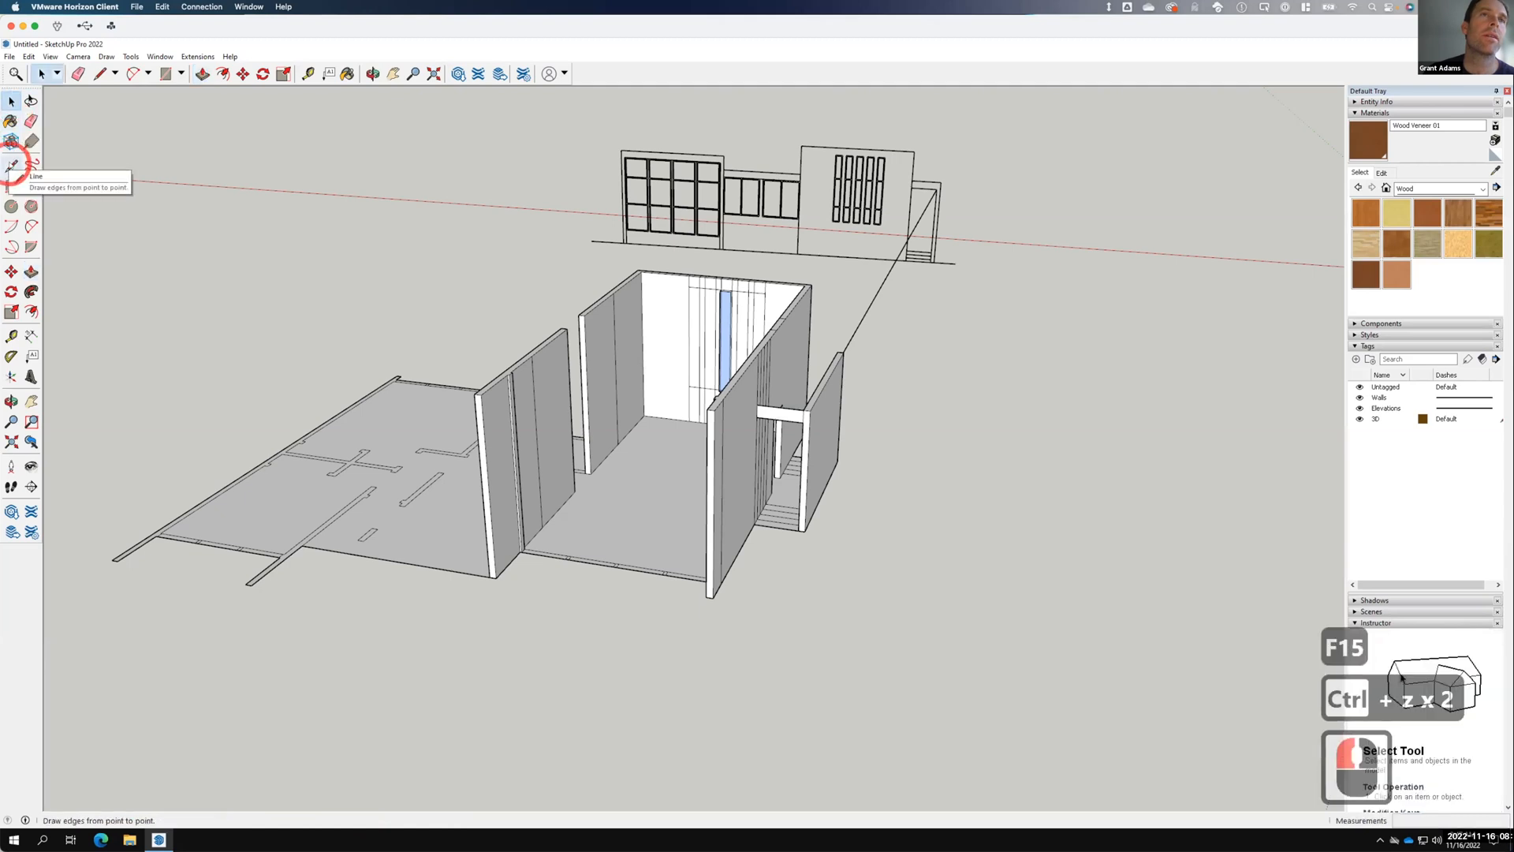
# Draw lines closing a new top face on the ledge above the header.
pyautogui.click(840, 353)
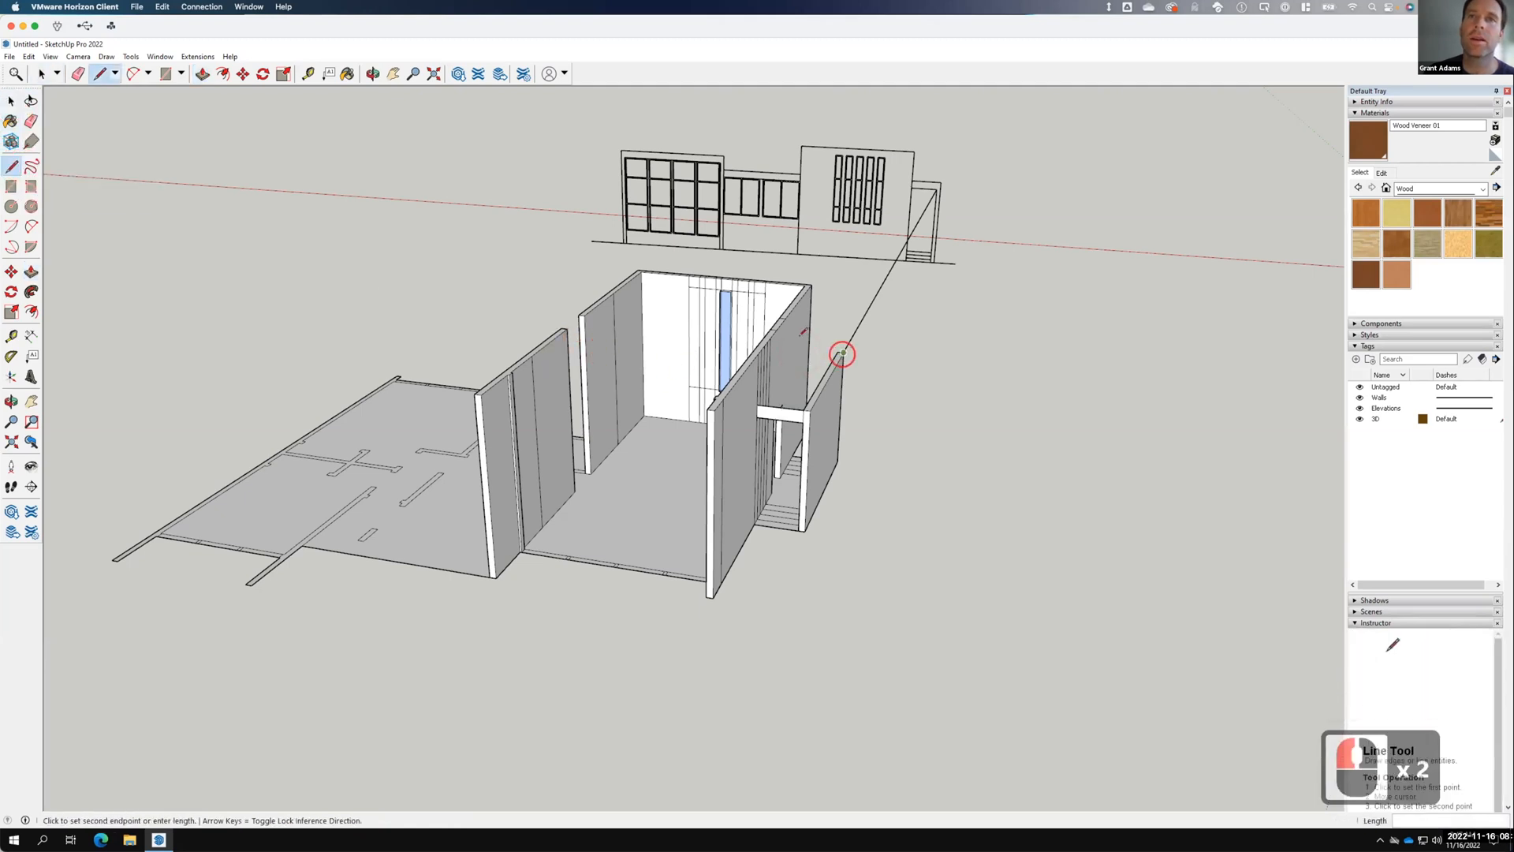
pyautogui.click(796, 347)
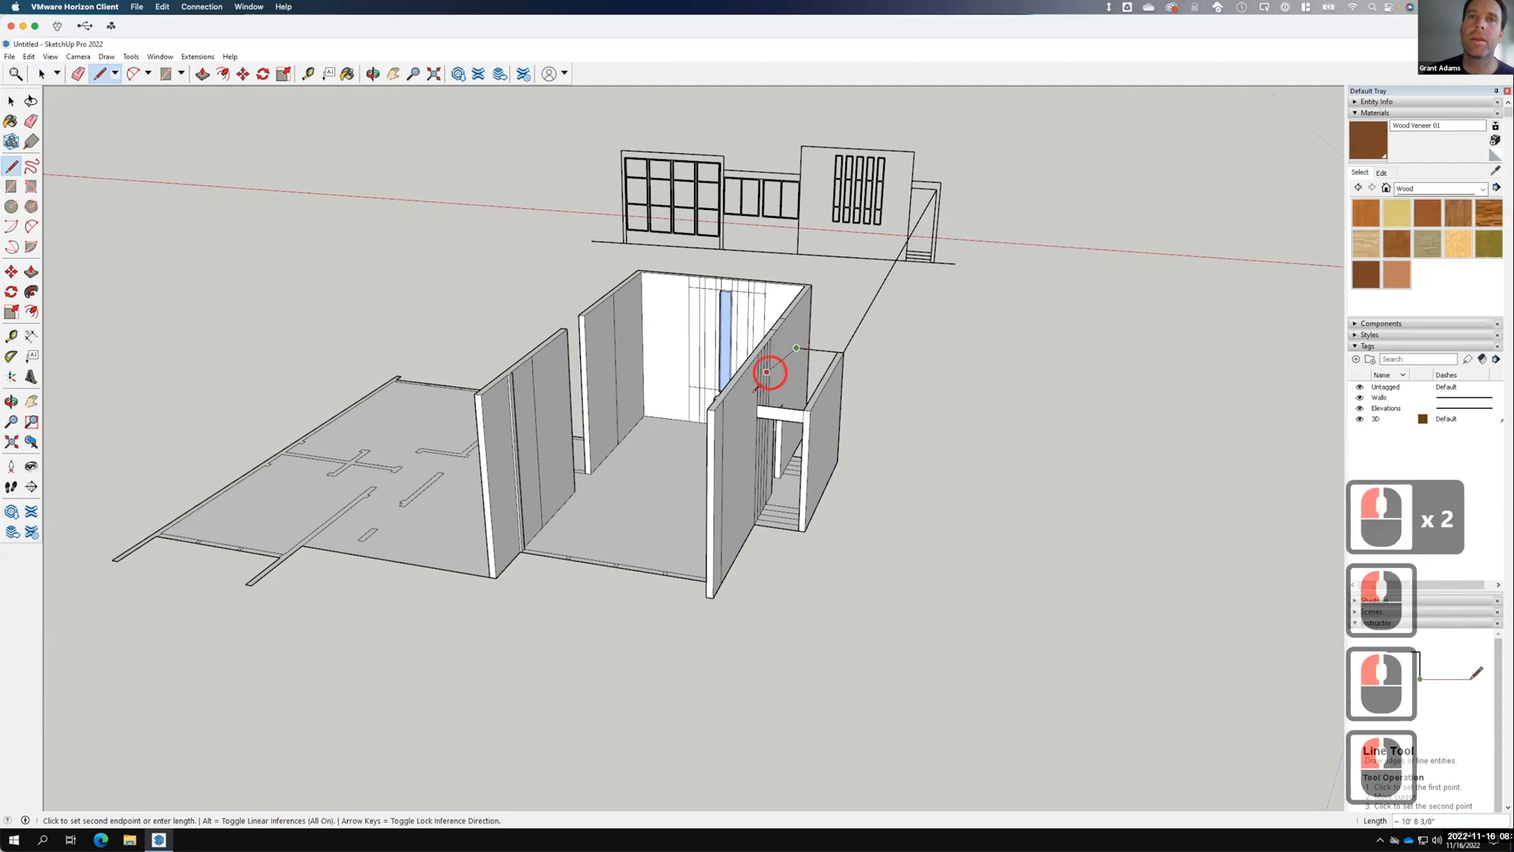
pyautogui.click(757, 402)
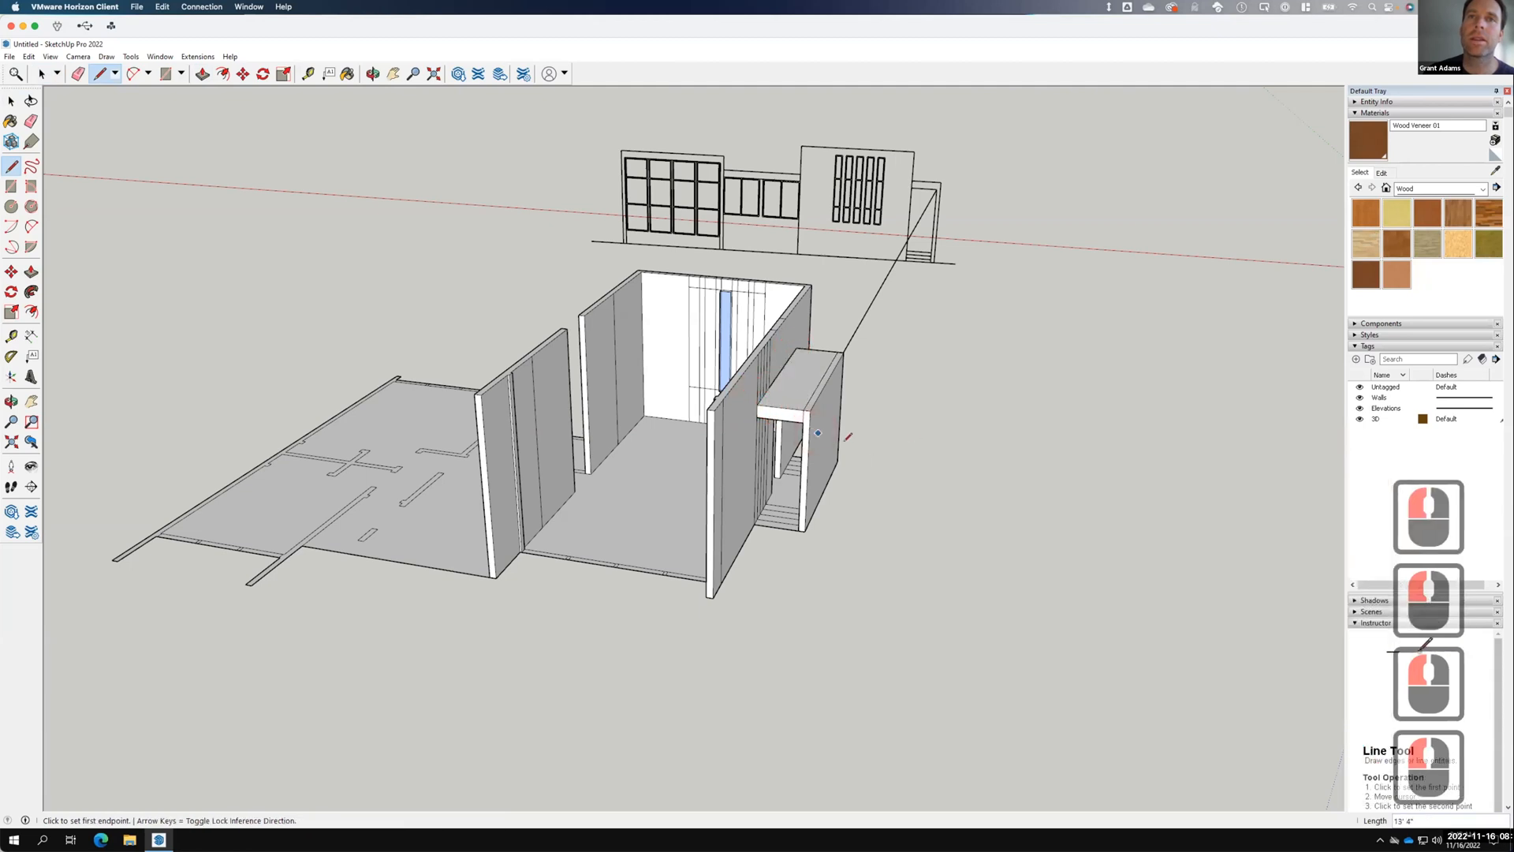
pyautogui.moveTo(808, 453); pyautogui.dragTo(828, 331, button='middle')
pyautogui.scroll(13, 836, 339)
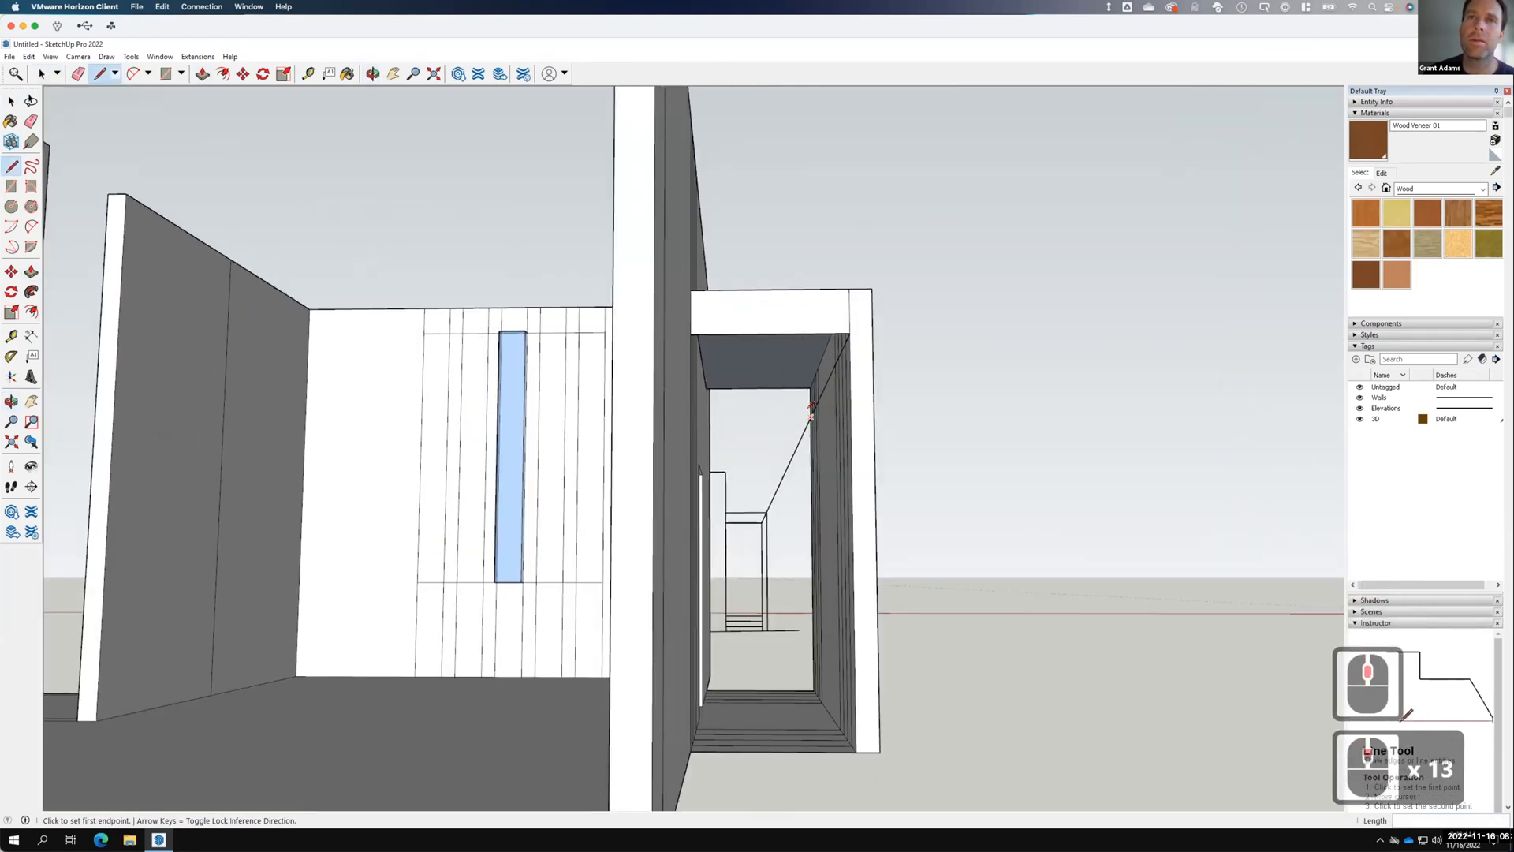
pyautogui.moveTo(870, 420)
pyautogui.mouseDown(button='middle')
pyautogui.moveTo(372, 547)
pyautogui.moveTo(302, 544)
pyautogui.moveTo(186, 481)
pyautogui.mouseUp(button='middle')
pyautogui.moveTo(743, 534); pyautogui.dragTo(425, 521, button='middle')
pyautogui.moveTo(672, 581)
pyautogui.mouseDown(button='middle')
pyautogui.moveTo(426, 564)
pyautogui.moveTo(596, 584)
pyautogui.moveTo(439, 618)
pyautogui.moveTo(384, 442)
pyautogui.mouseUp(button='middle')
# Draw the canopy side edges from its wall corner down to the lower box corners.
pyautogui.click(381, 457)
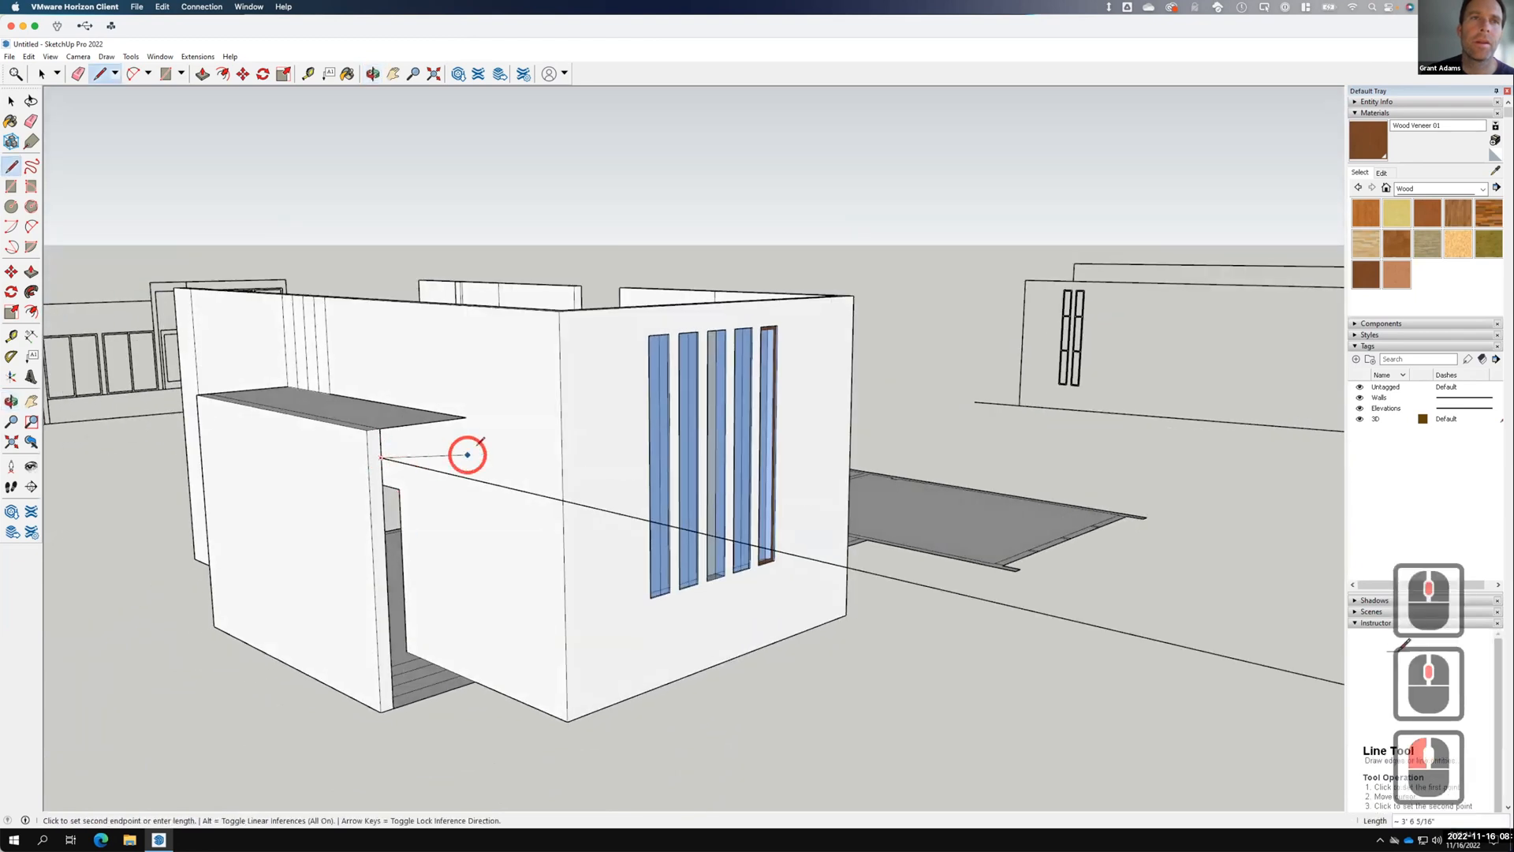
pyautogui.click(467, 446)
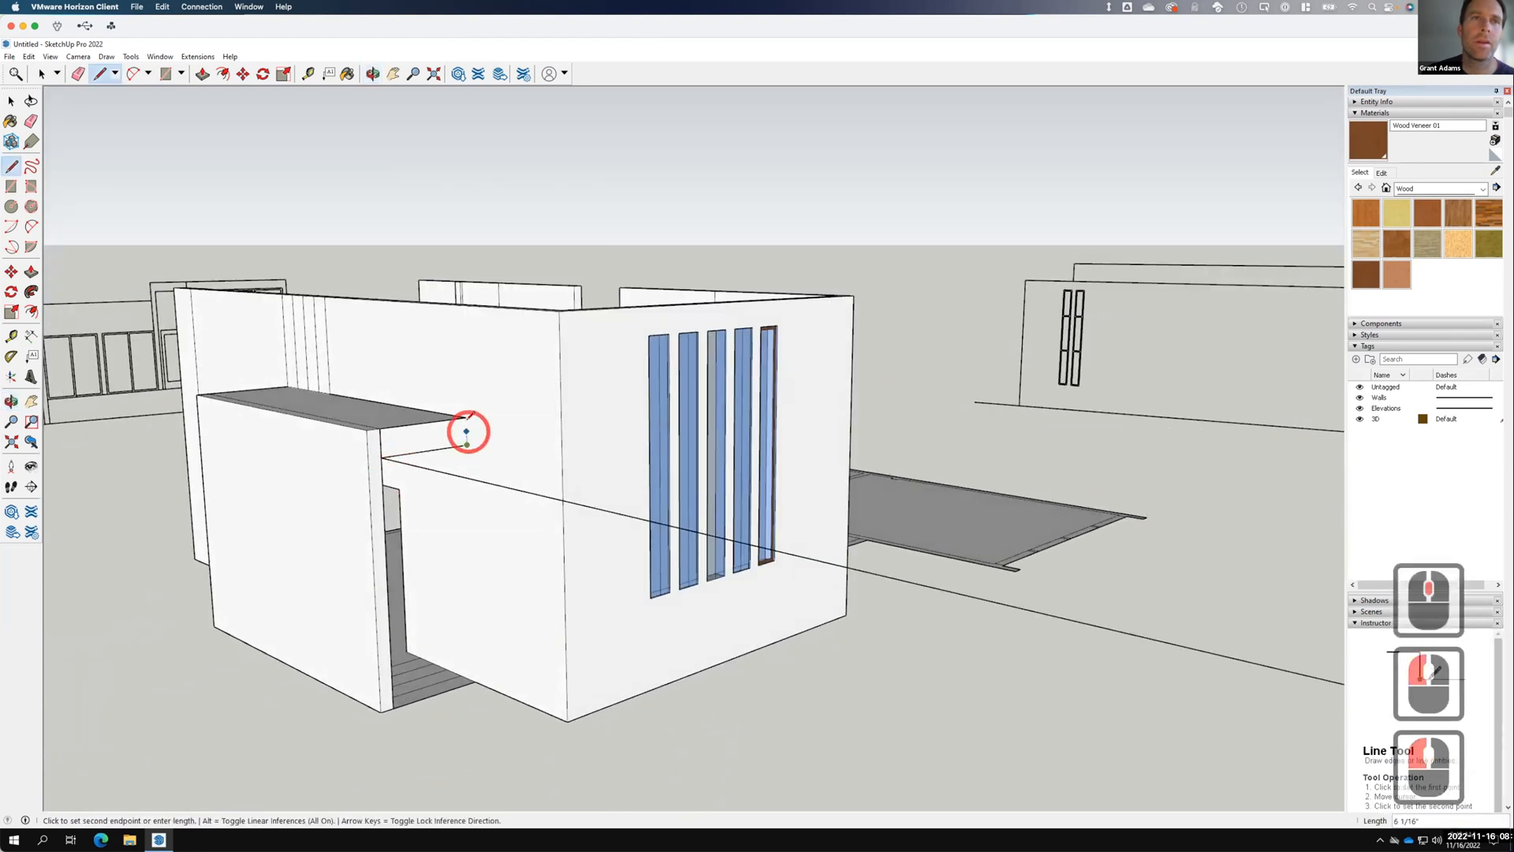
pyautogui.click(466, 417)
pyautogui.moveTo(490, 521); pyautogui.dragTo(470, 321, button='middle')
pyautogui.click(460, 329)
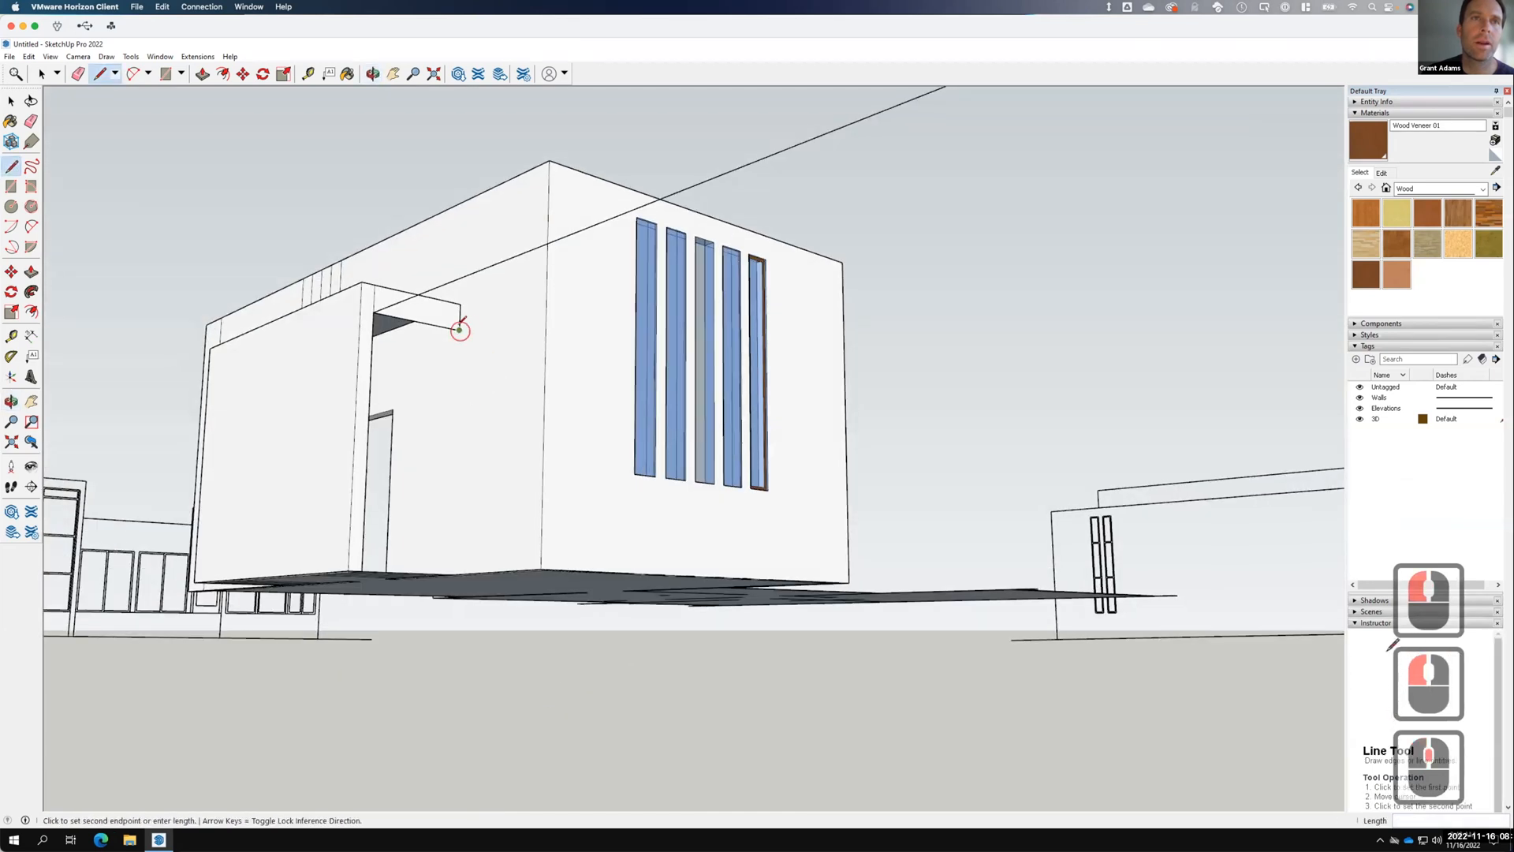
pyautogui.moveTo(476, 393); pyautogui.dragTo(348, 405, button='middle')
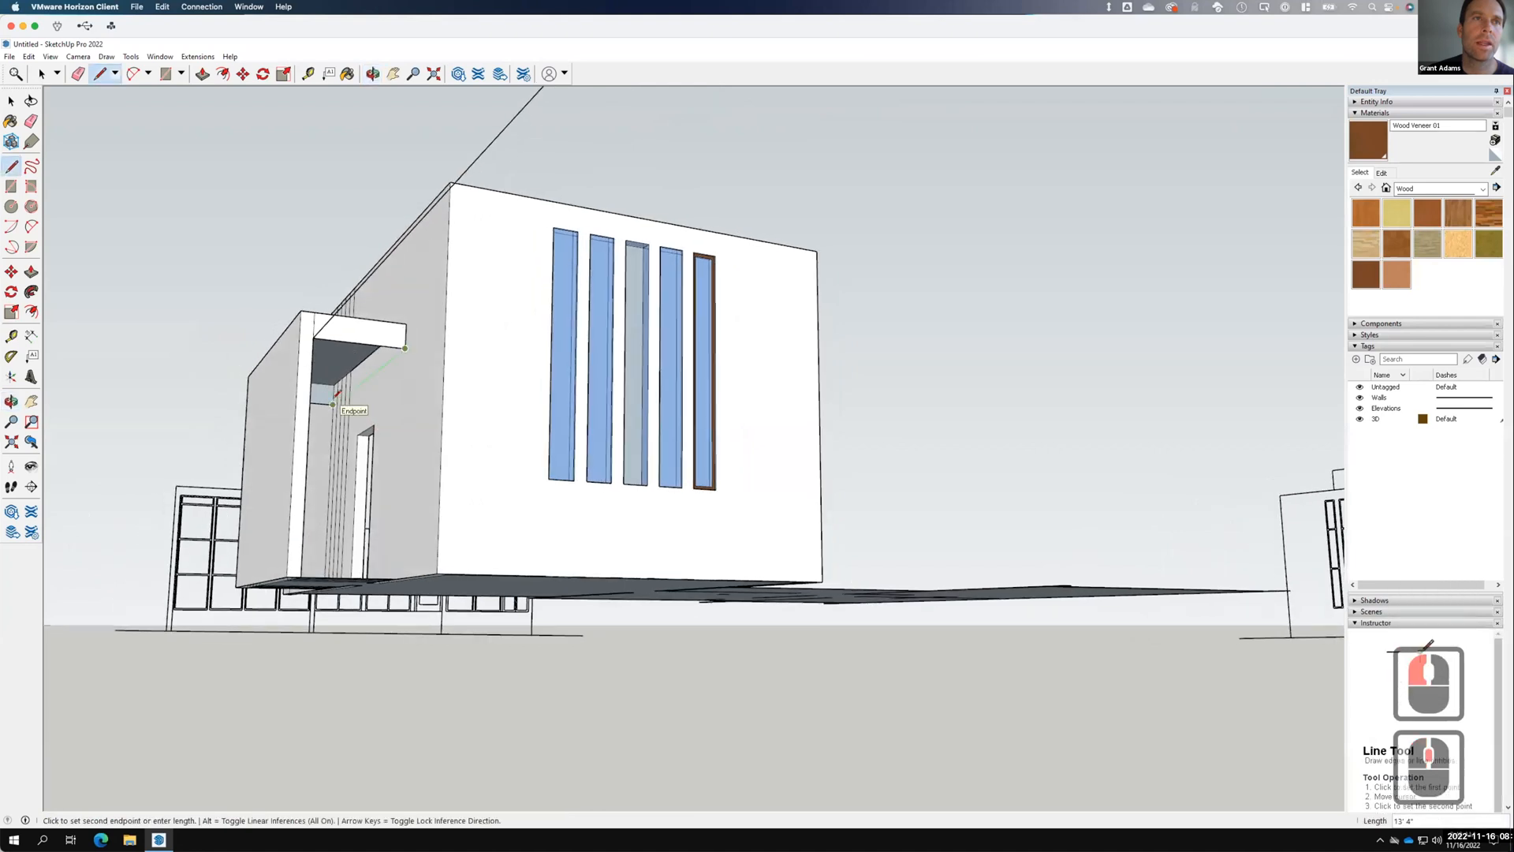
pyautogui.click(333, 403)
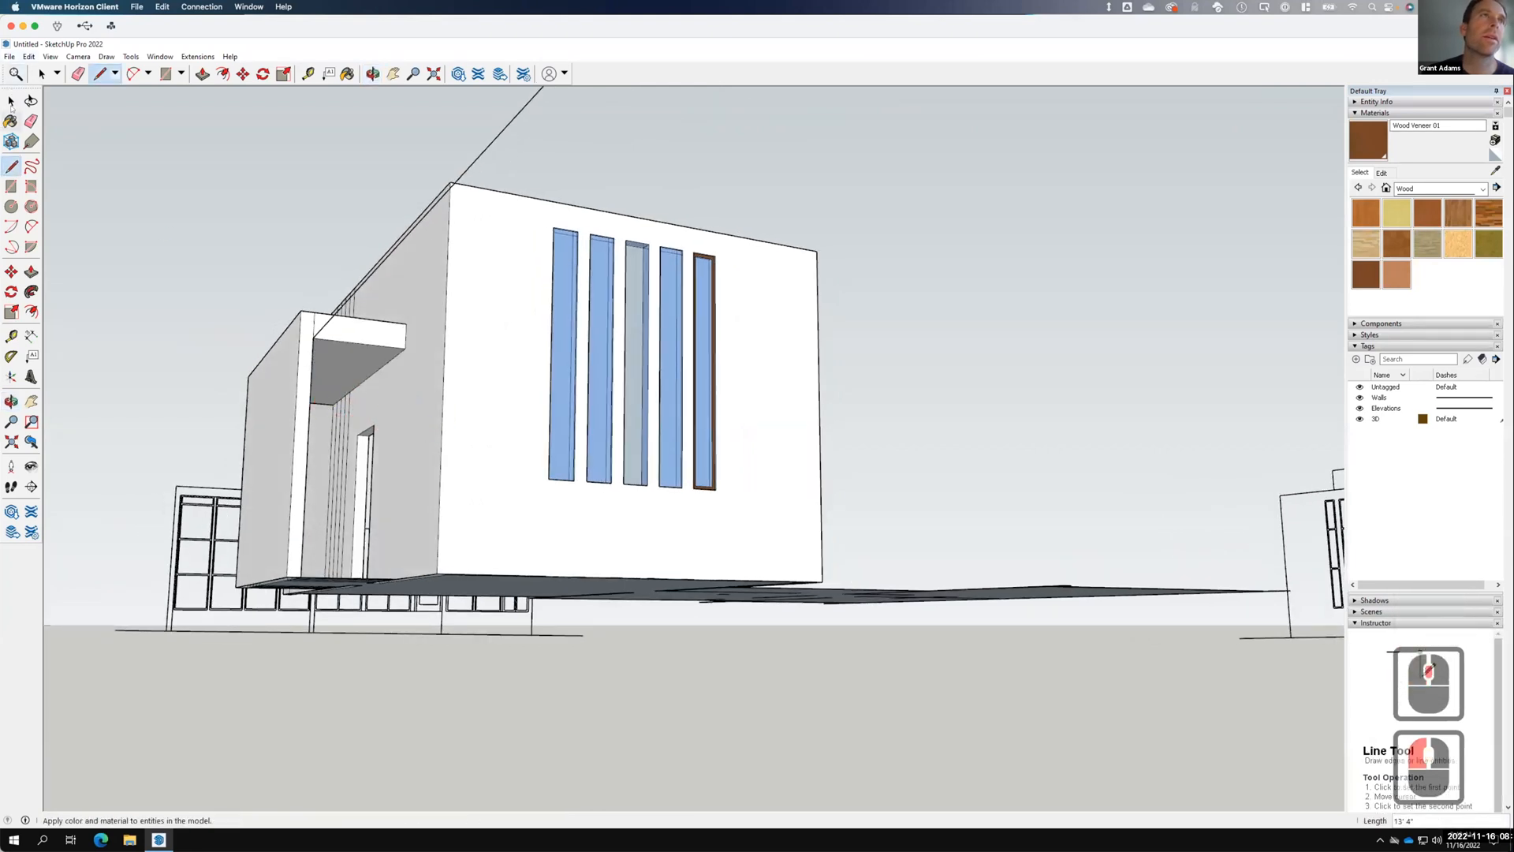
pyautogui.moveTo(389, 334); pyautogui.dragTo(429, 511, button='middle')
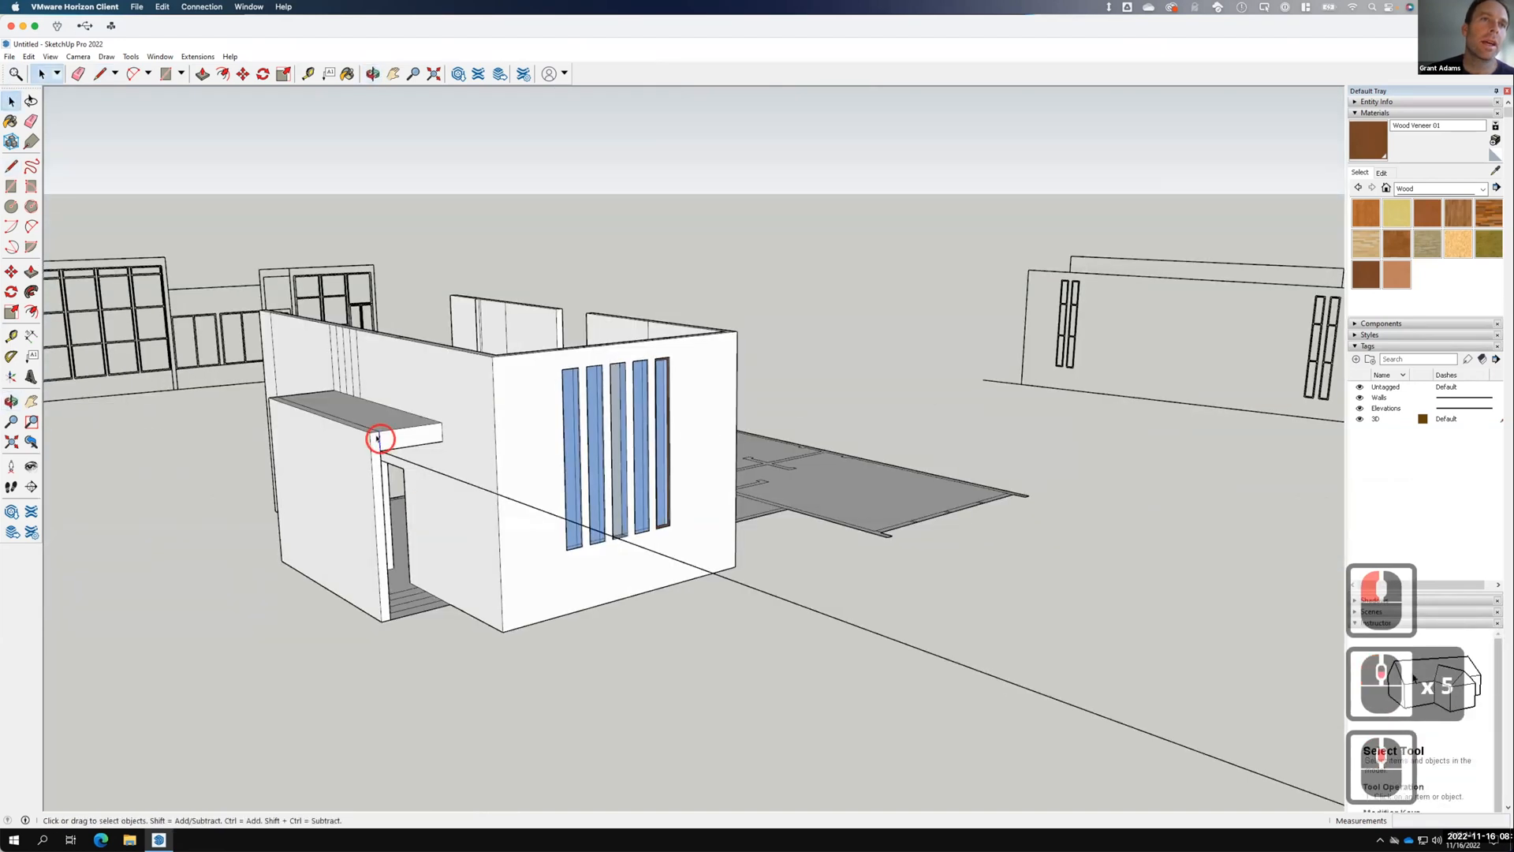
# Hide one canopy piece and erase a stray edge on the canopy top.
pyautogui.click(377, 438)
pyautogui.rightClick(377, 437)
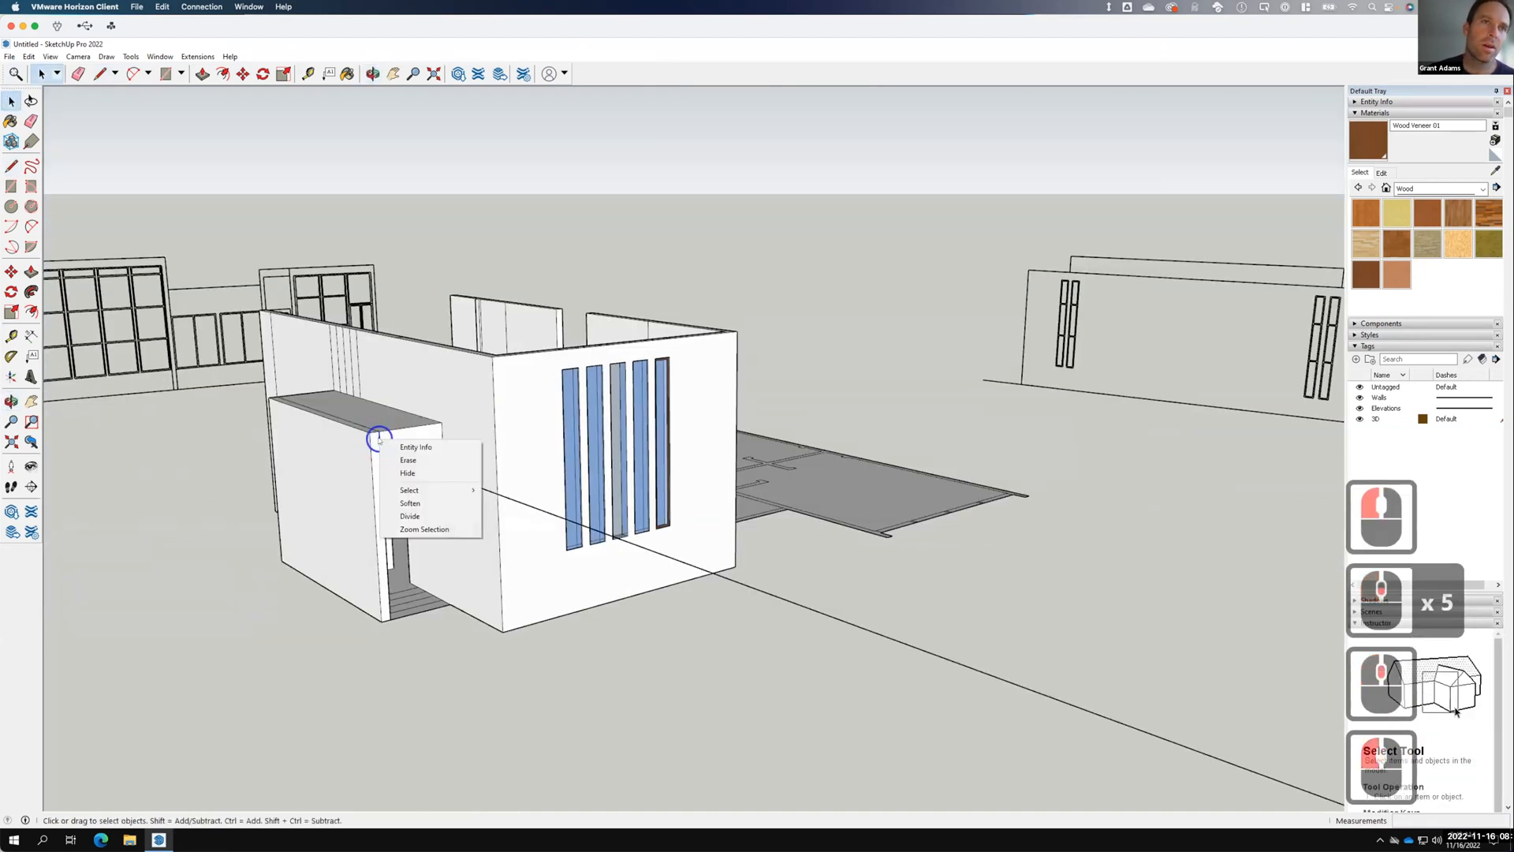
pyautogui.click(409, 462)
pyautogui.click(371, 423)
pyautogui.rightClick(364, 429)
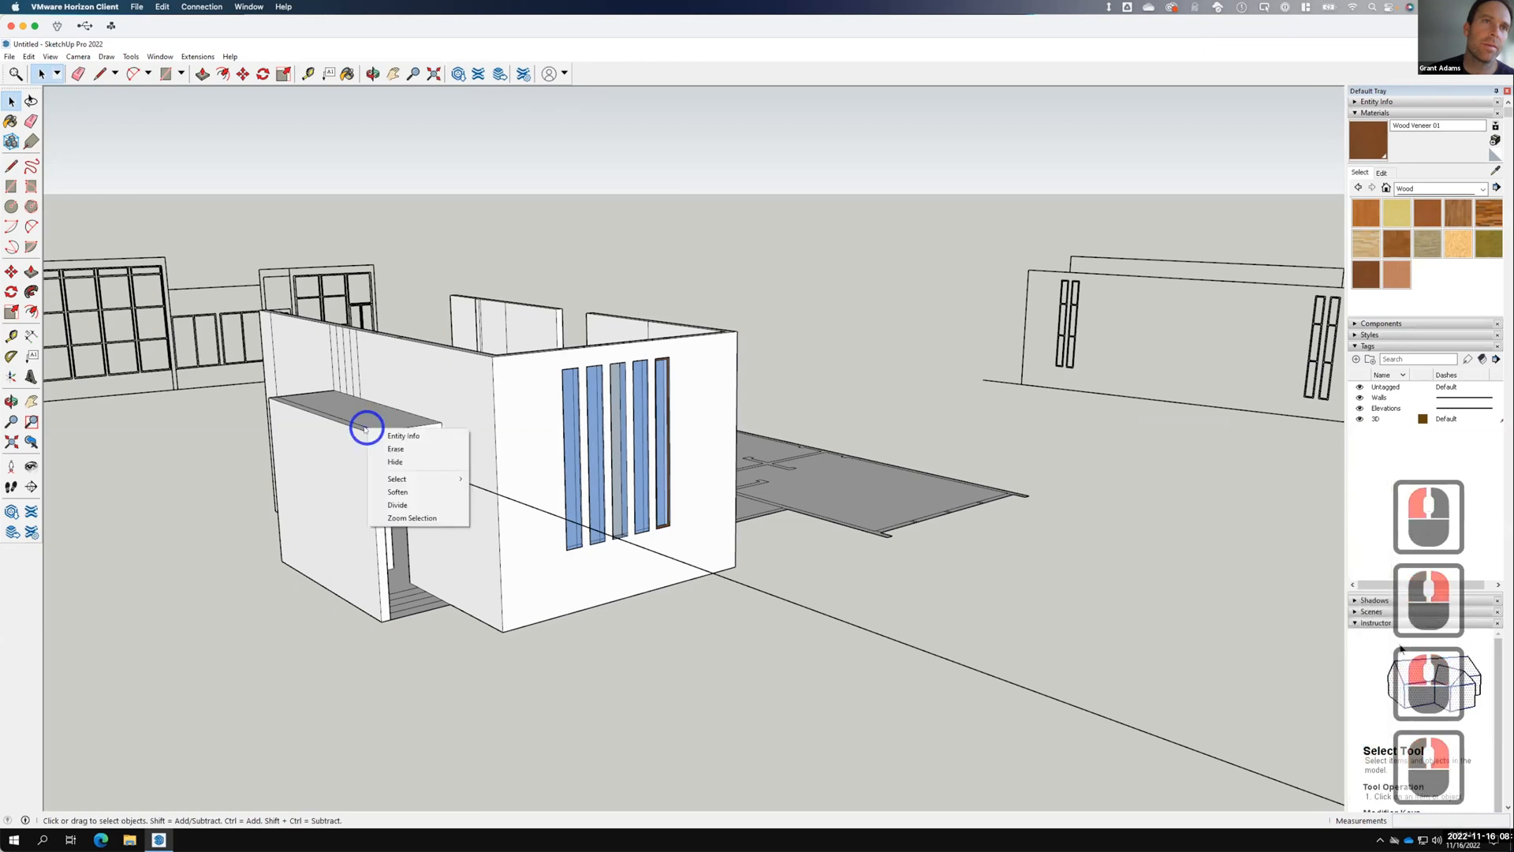
pyautogui.click(363, 424)
pyautogui.rightClick(362, 427)
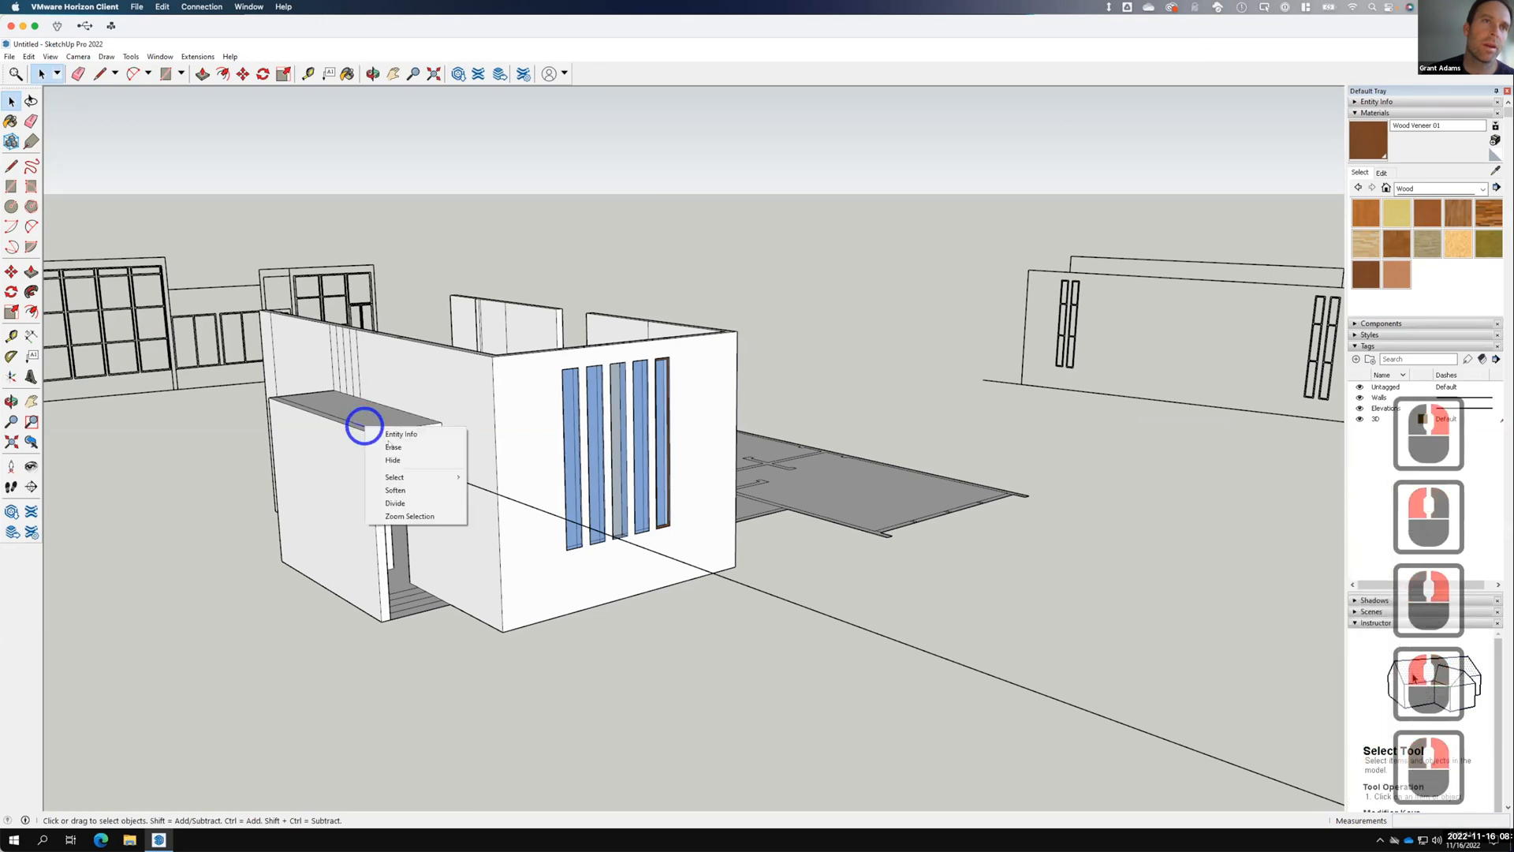
pyautogui.click(363, 426)
pyautogui.scroll(-4, 343, 451)
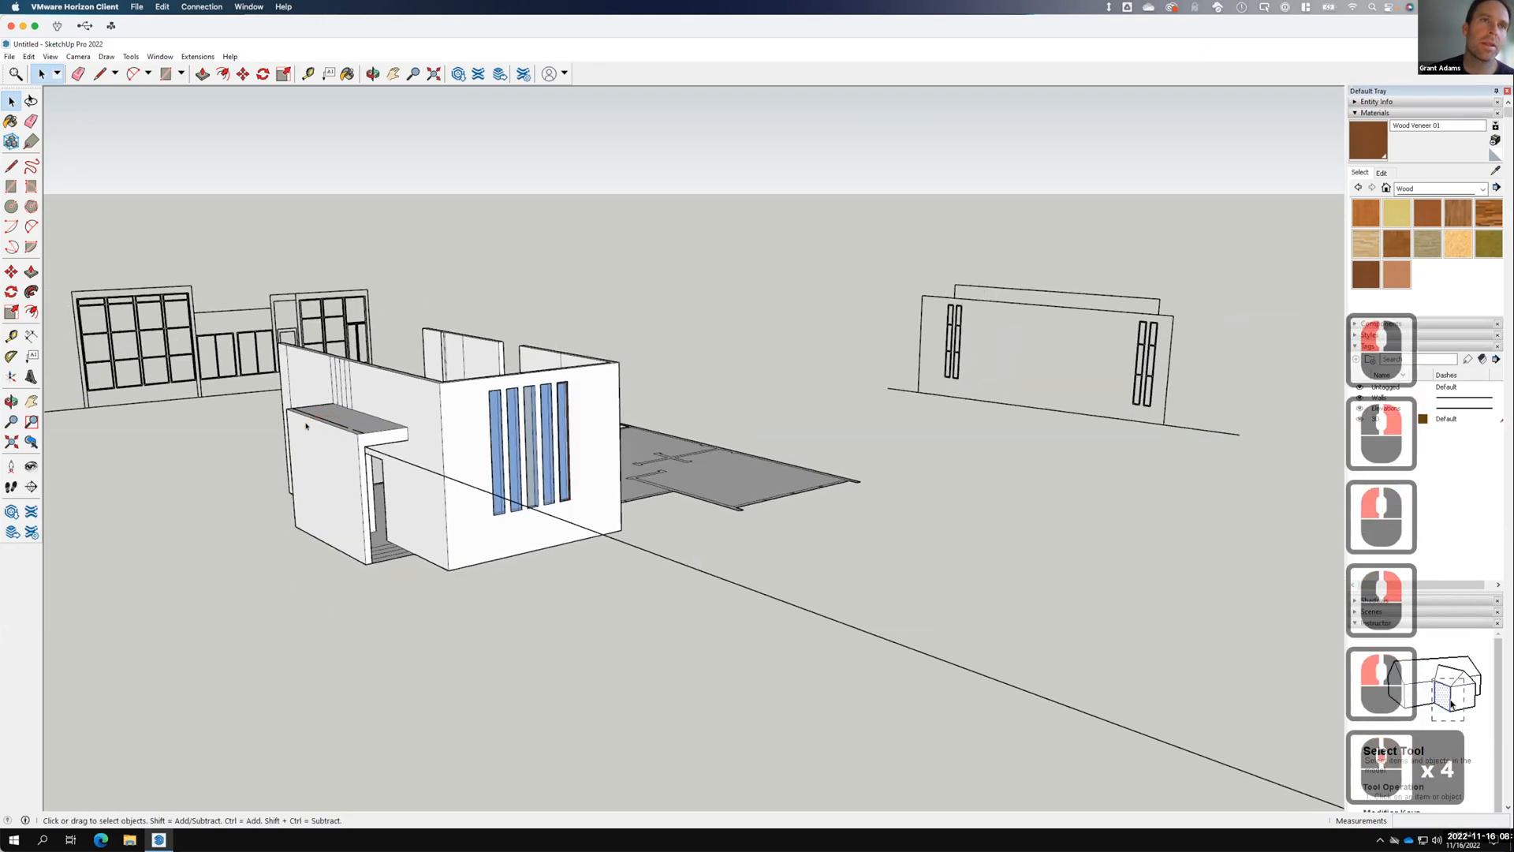
# Erase another stray canopy edge from the other side of the model.
pyautogui.moveTo(316, 441); pyautogui.dragTo(879, 552, button='middle')
pyautogui.click(886, 552)
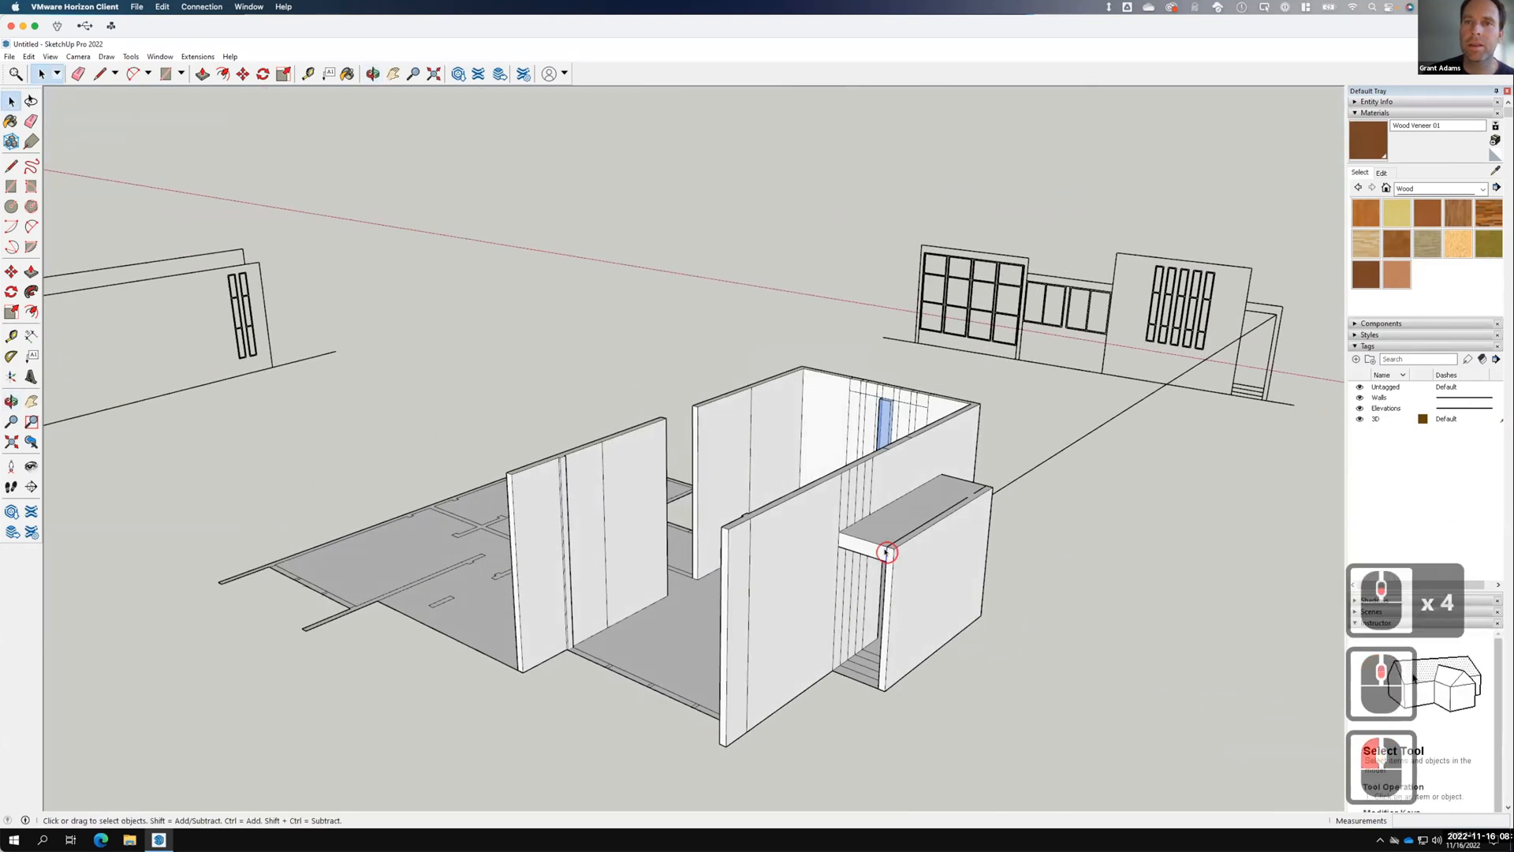
pyautogui.rightClick(886, 552)
pyautogui.click(910, 573)
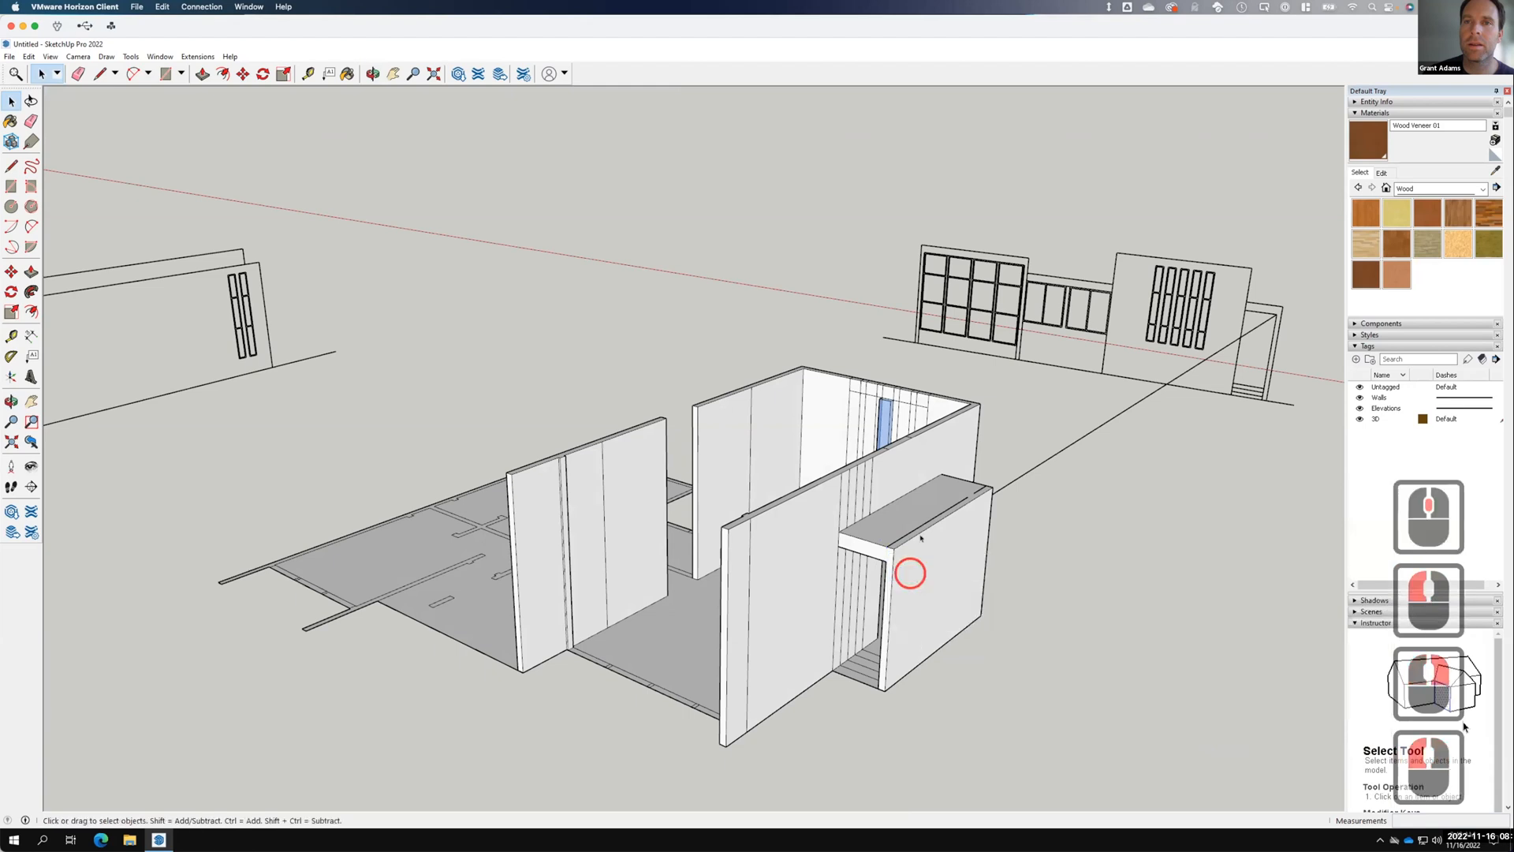
pyautogui.scroll(-7, 959, 453)
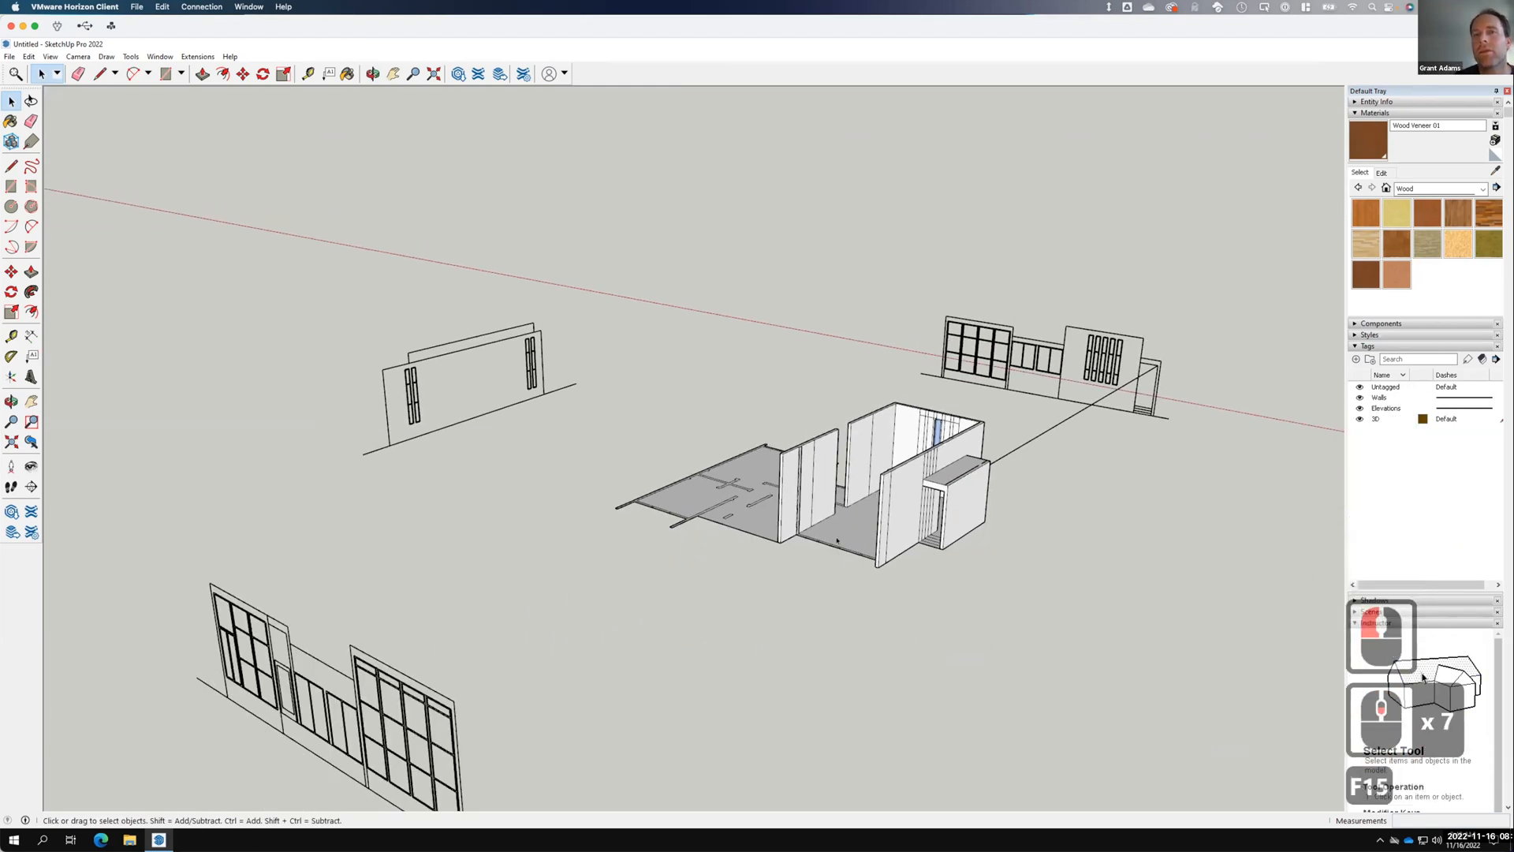
pyautogui.scroll(5, 855, 536)
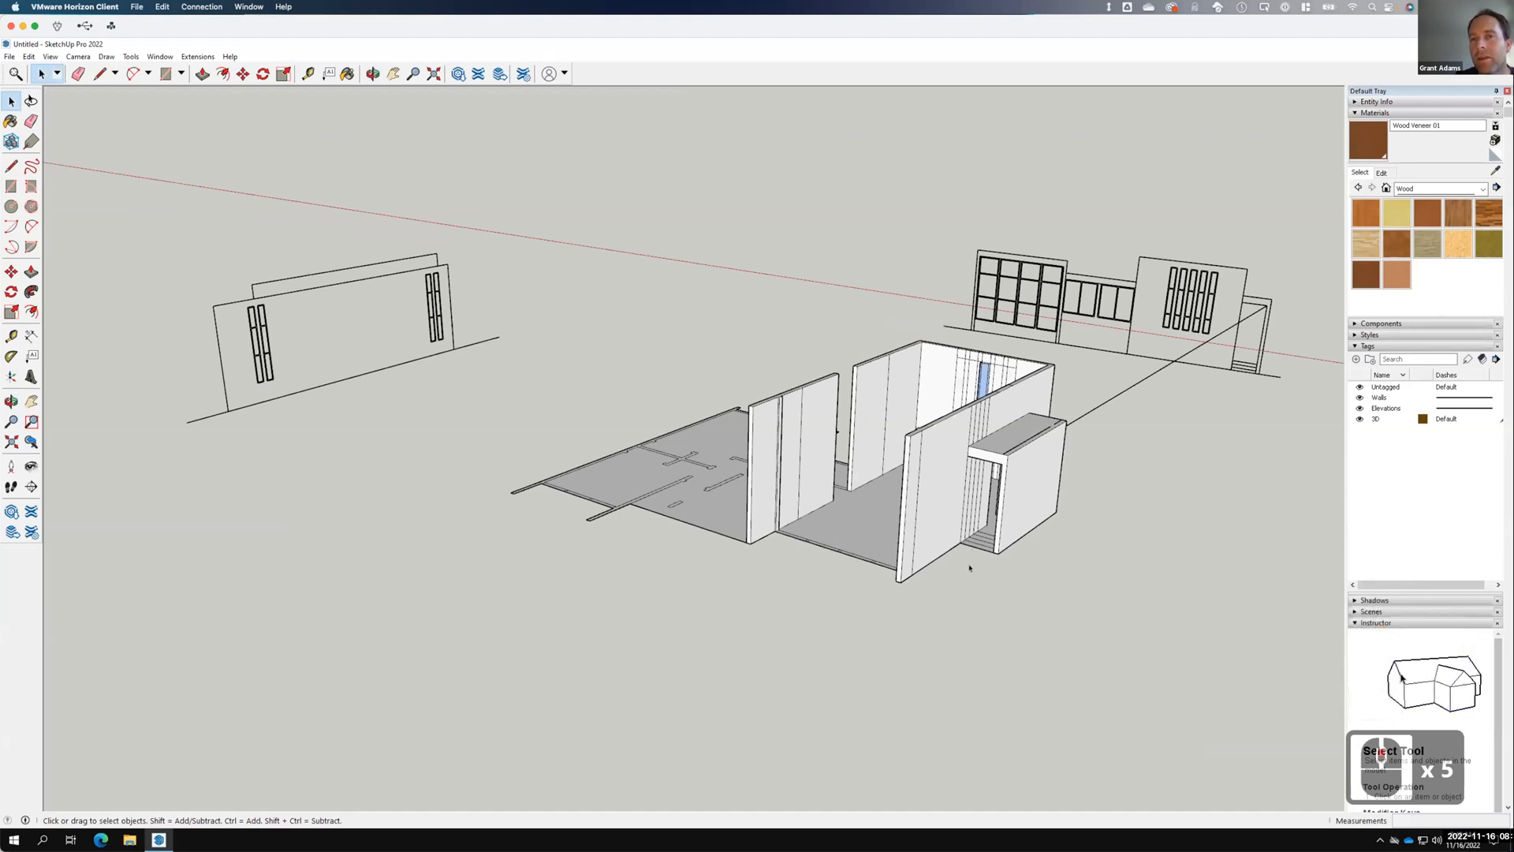
pyautogui.scroll(15, 969, 567)
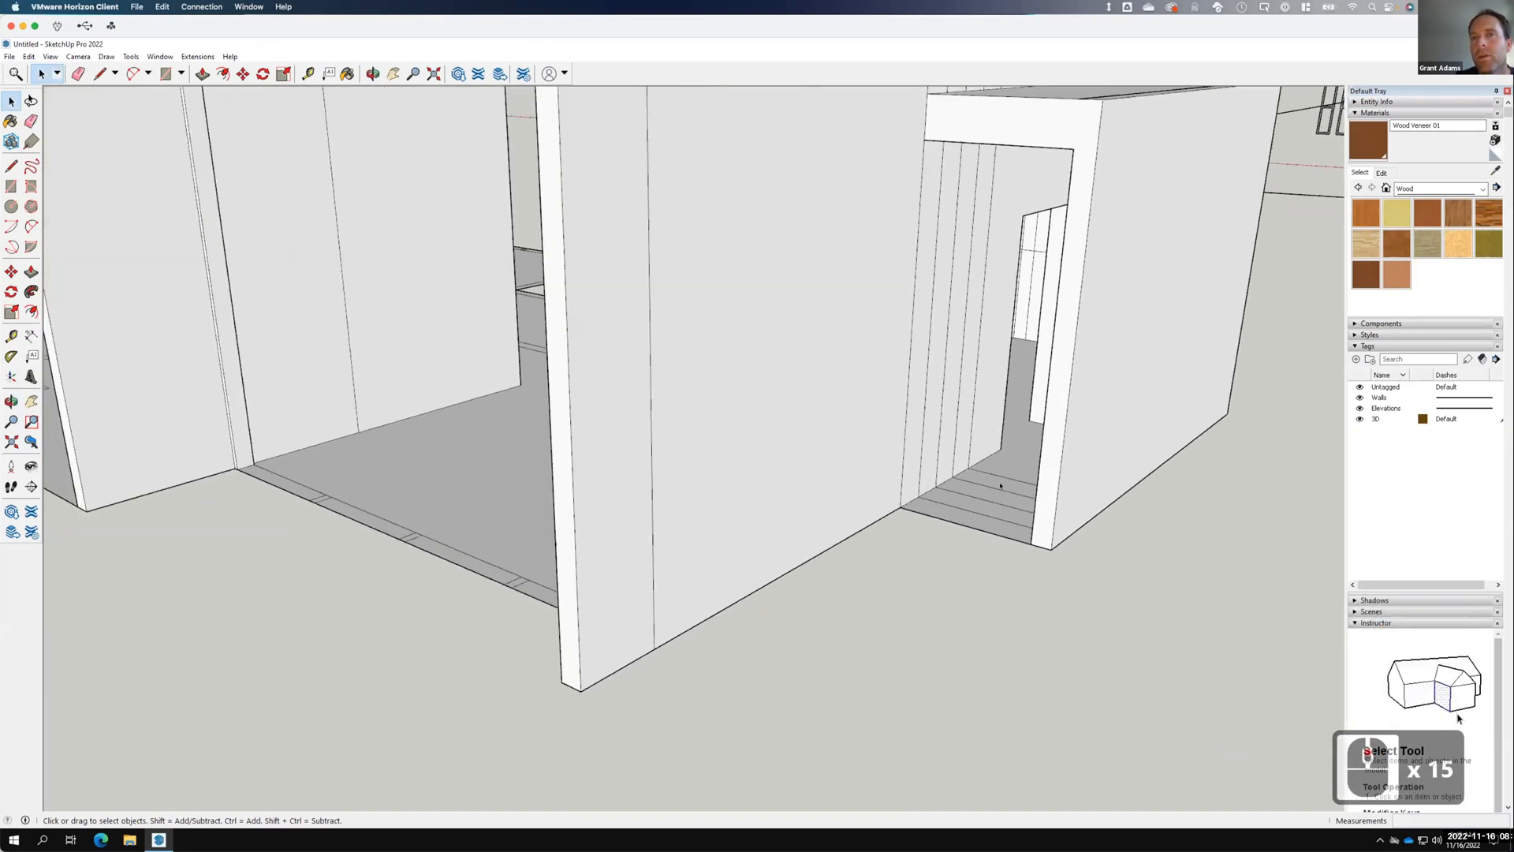
# Push the bottom step face in the doorway down 6 inches.
pyautogui.click(998, 484)
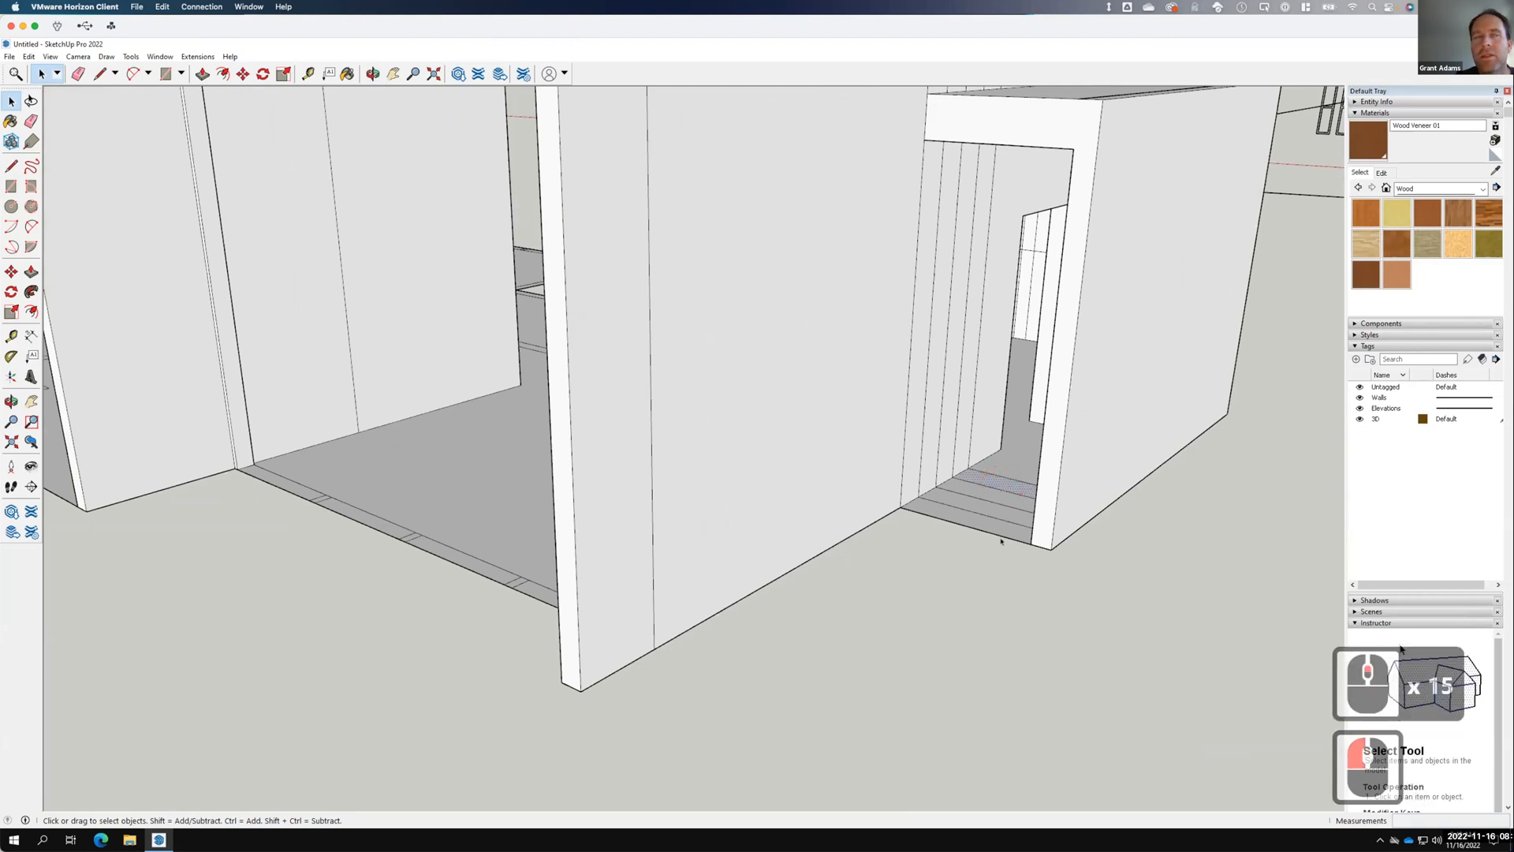
pyautogui.press('p')
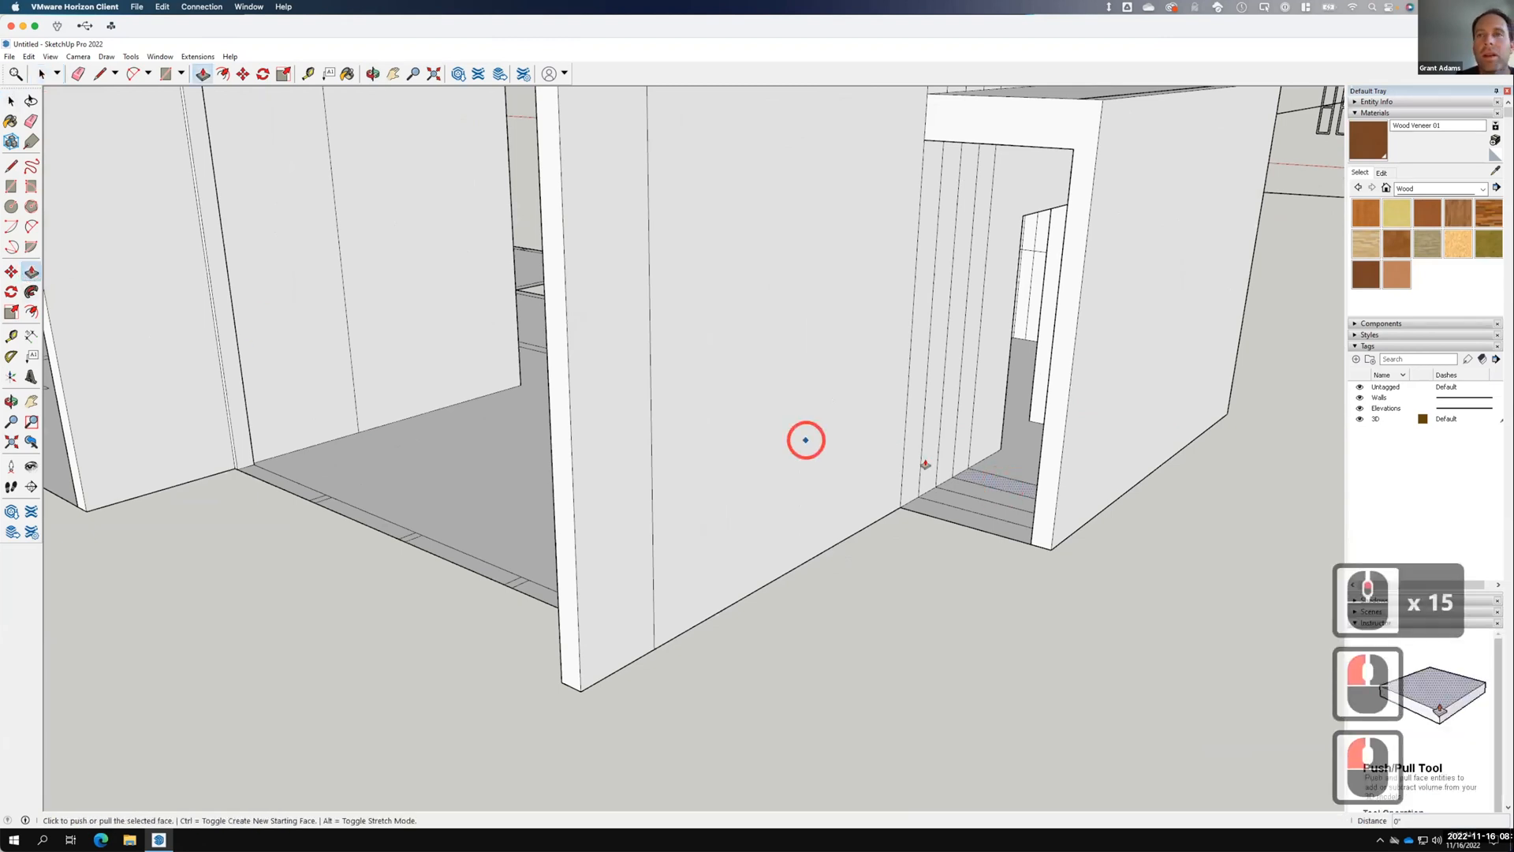
pyautogui.click(1000, 493)
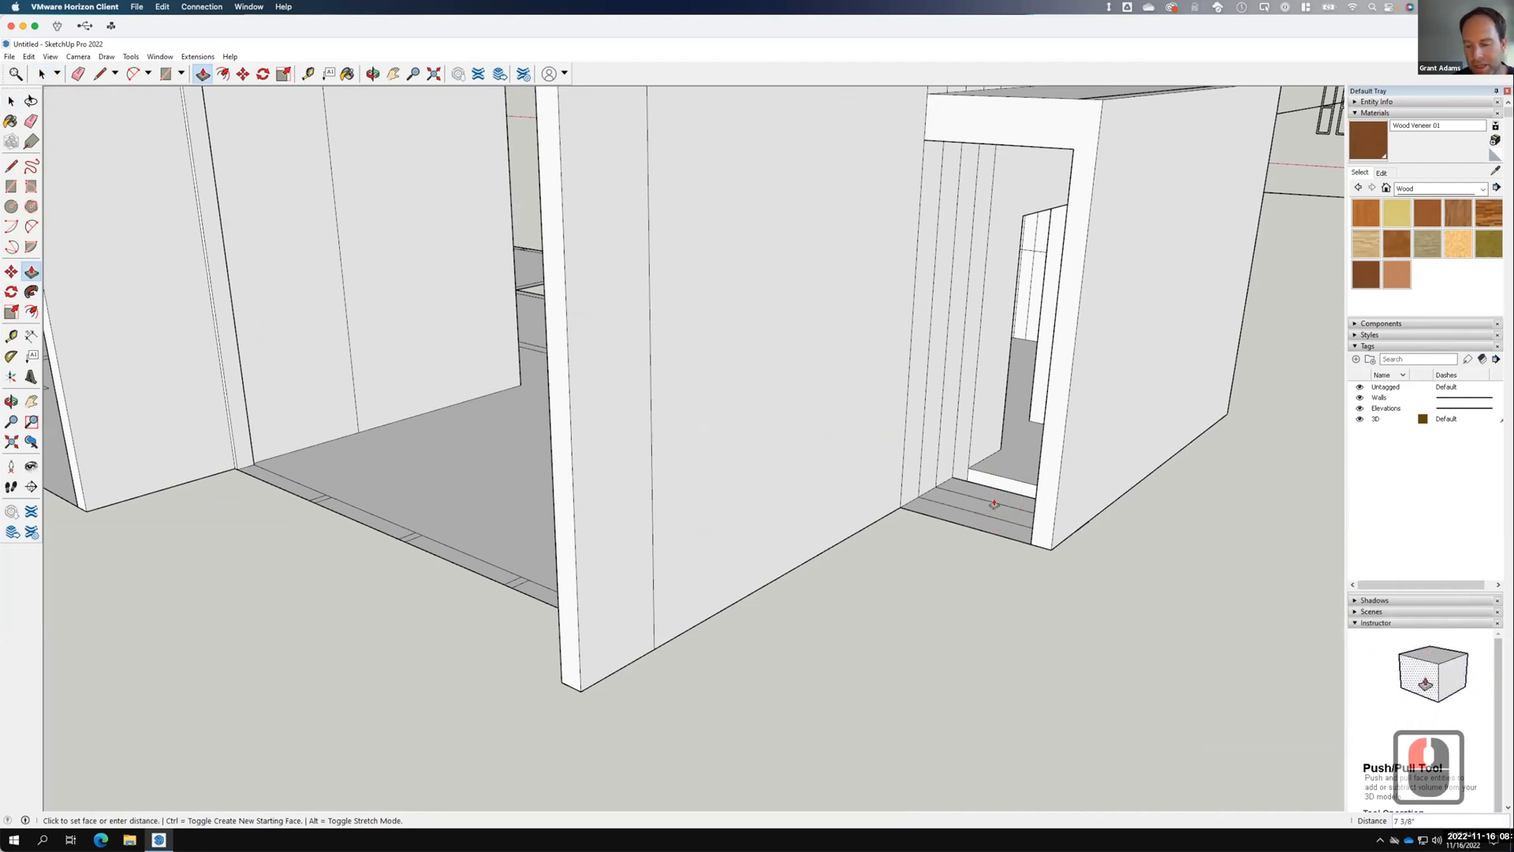
pyautogui.write('6"')
pyautogui.press('Return')
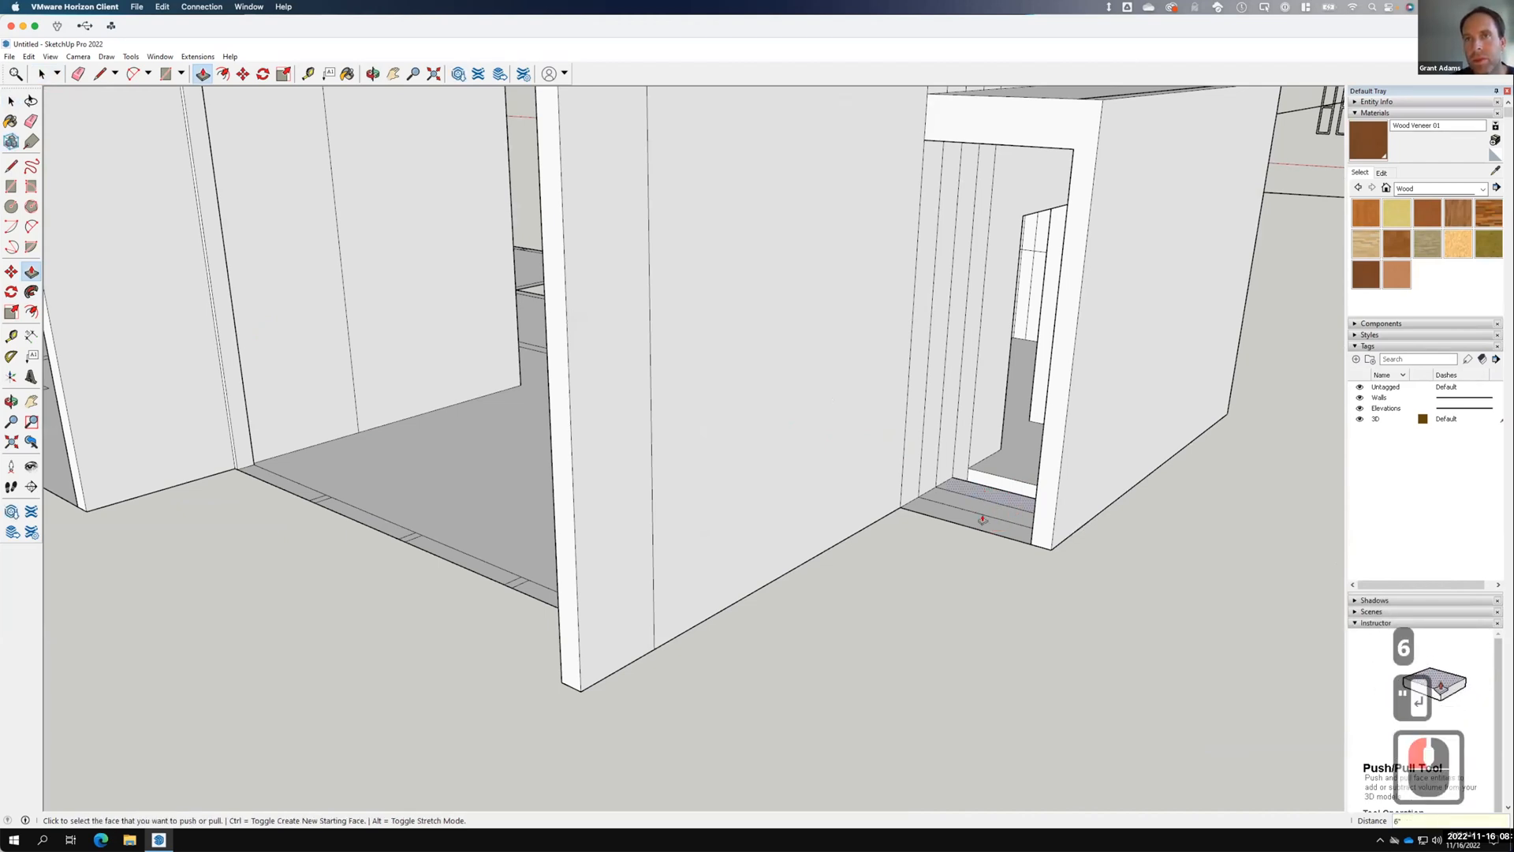
pyautogui.click(982, 502)
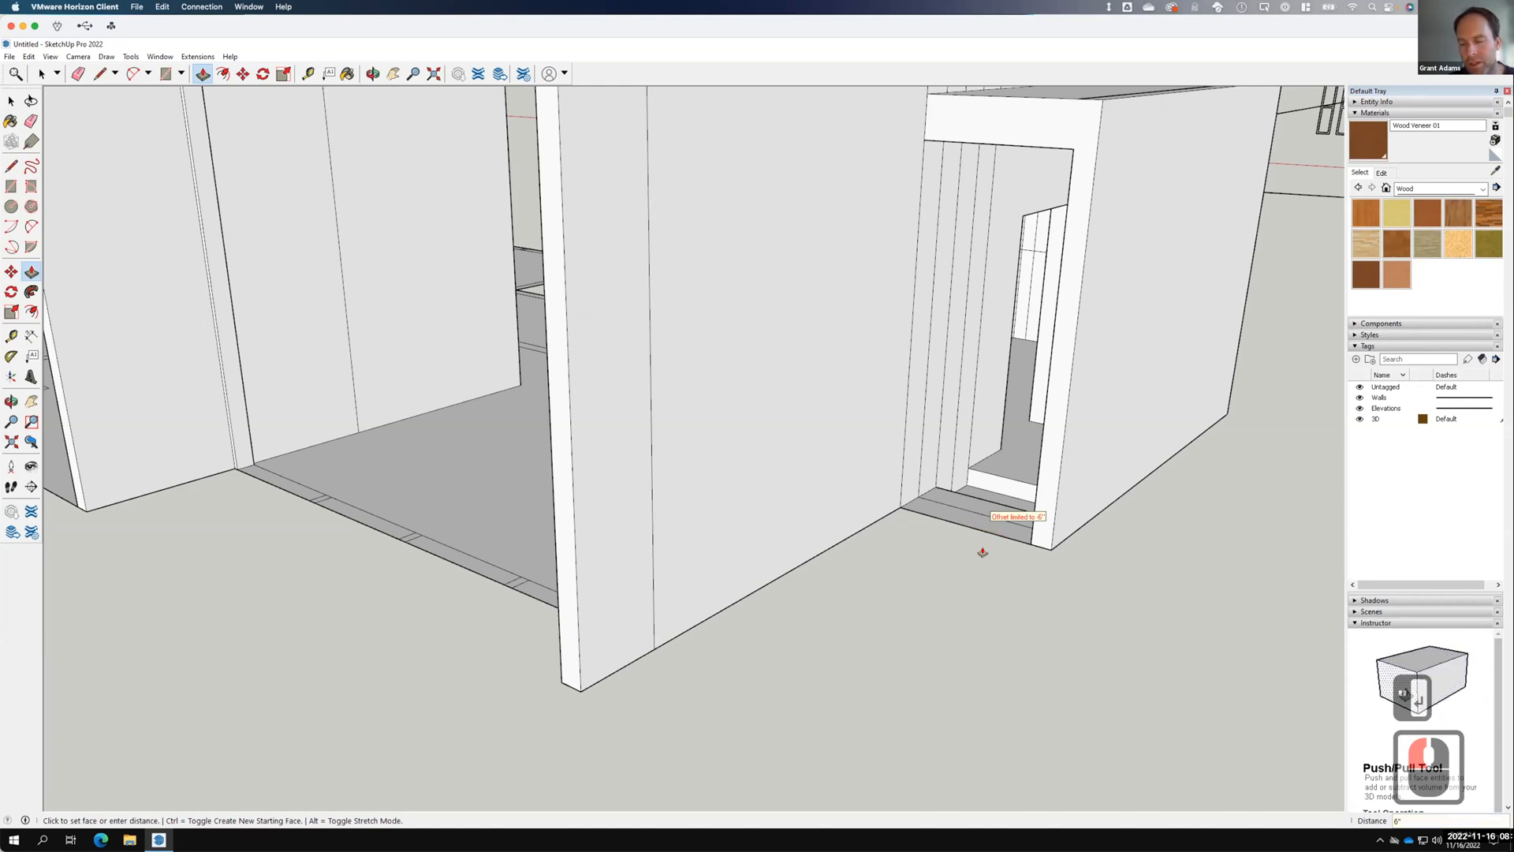
pyautogui.click(986, 508)
pyautogui.click(982, 560)
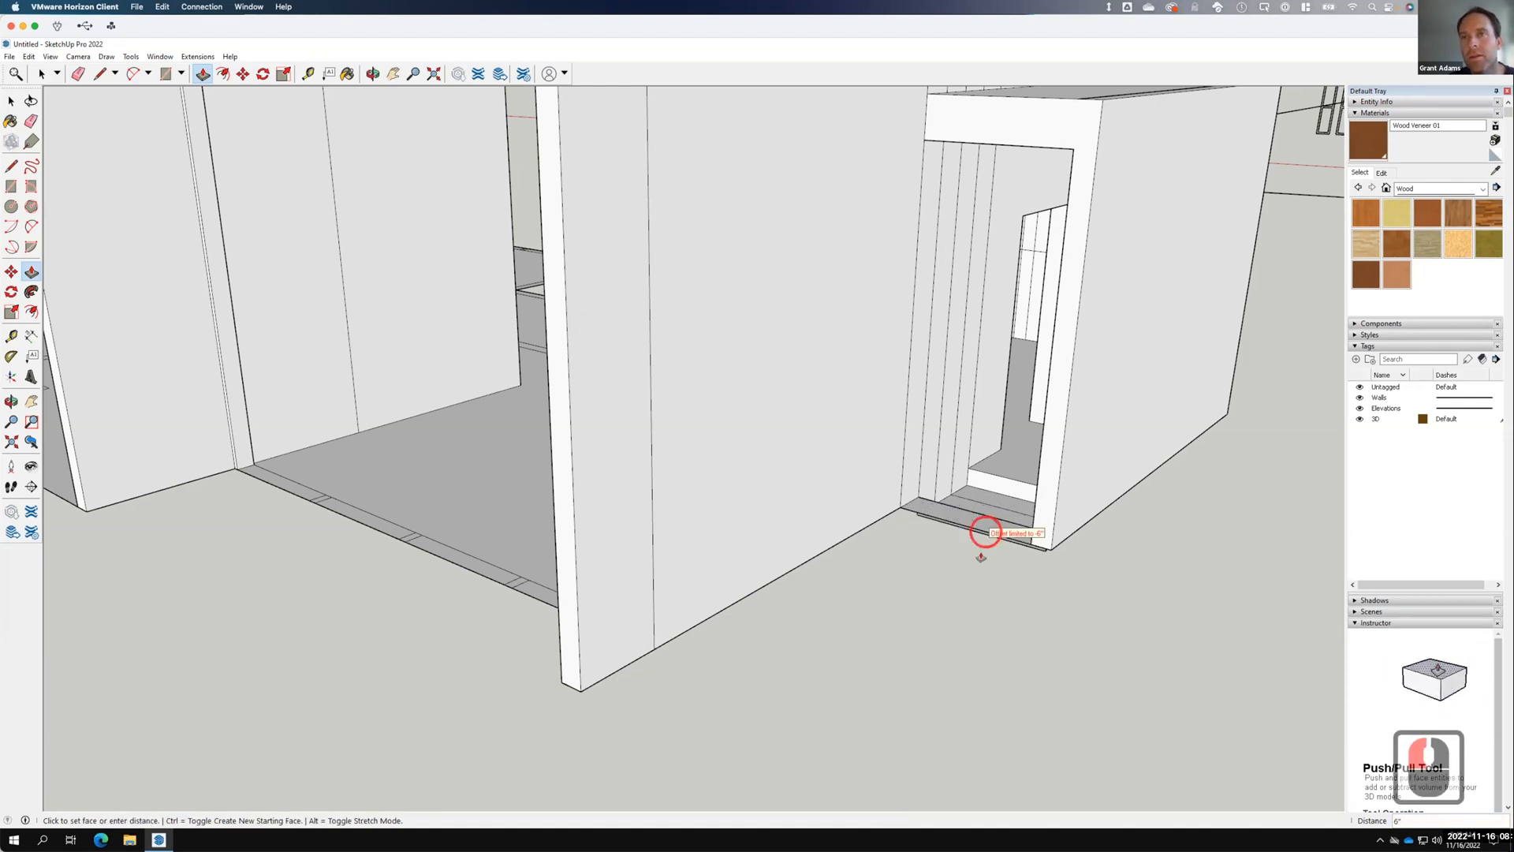
pyautogui.click(975, 565)
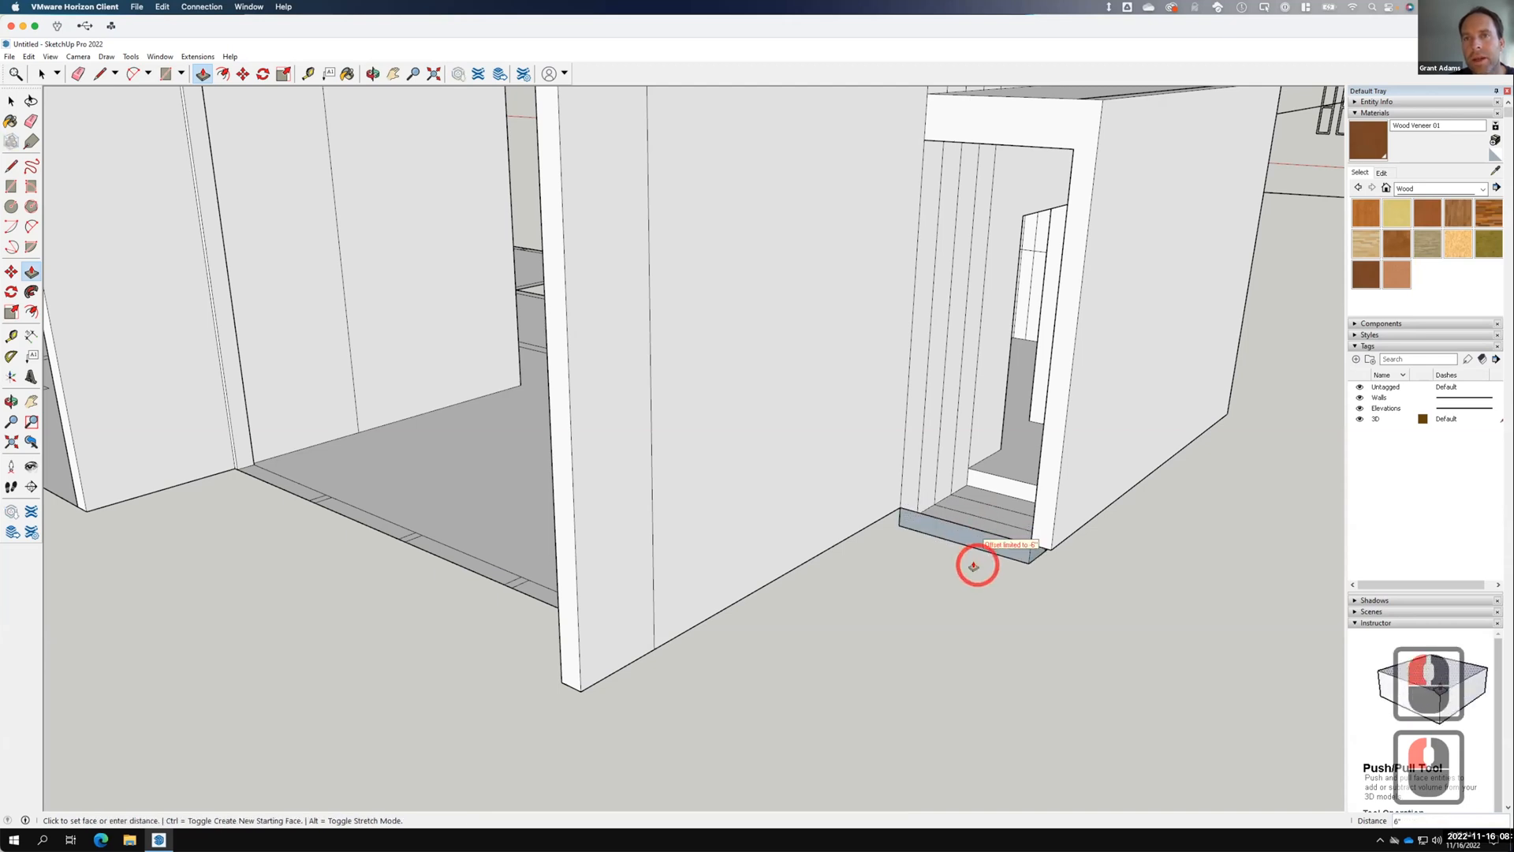
pyautogui.click(989, 543)
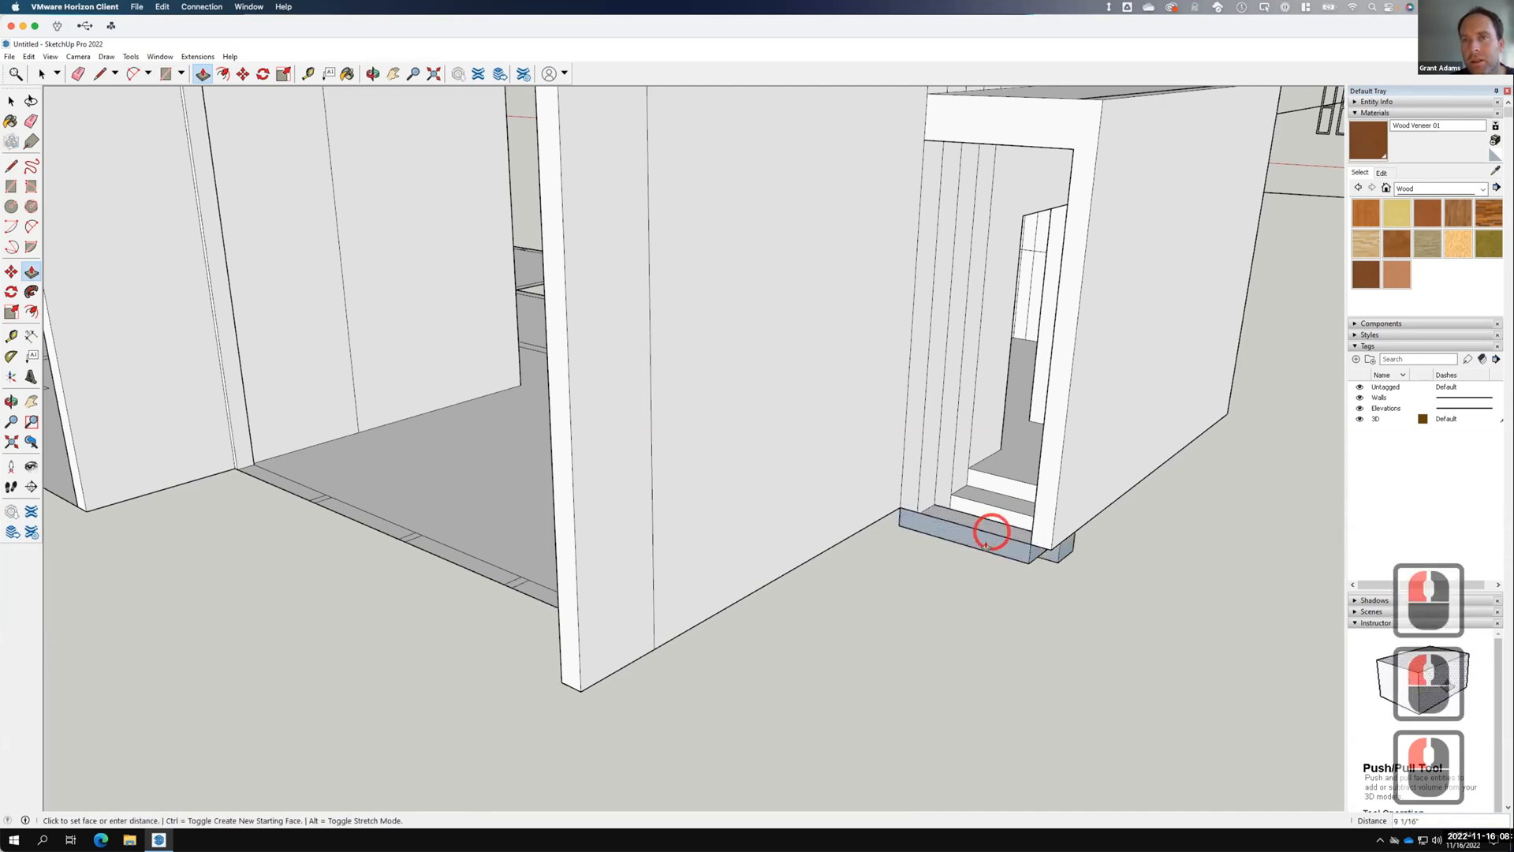
pyautogui.write('6"')
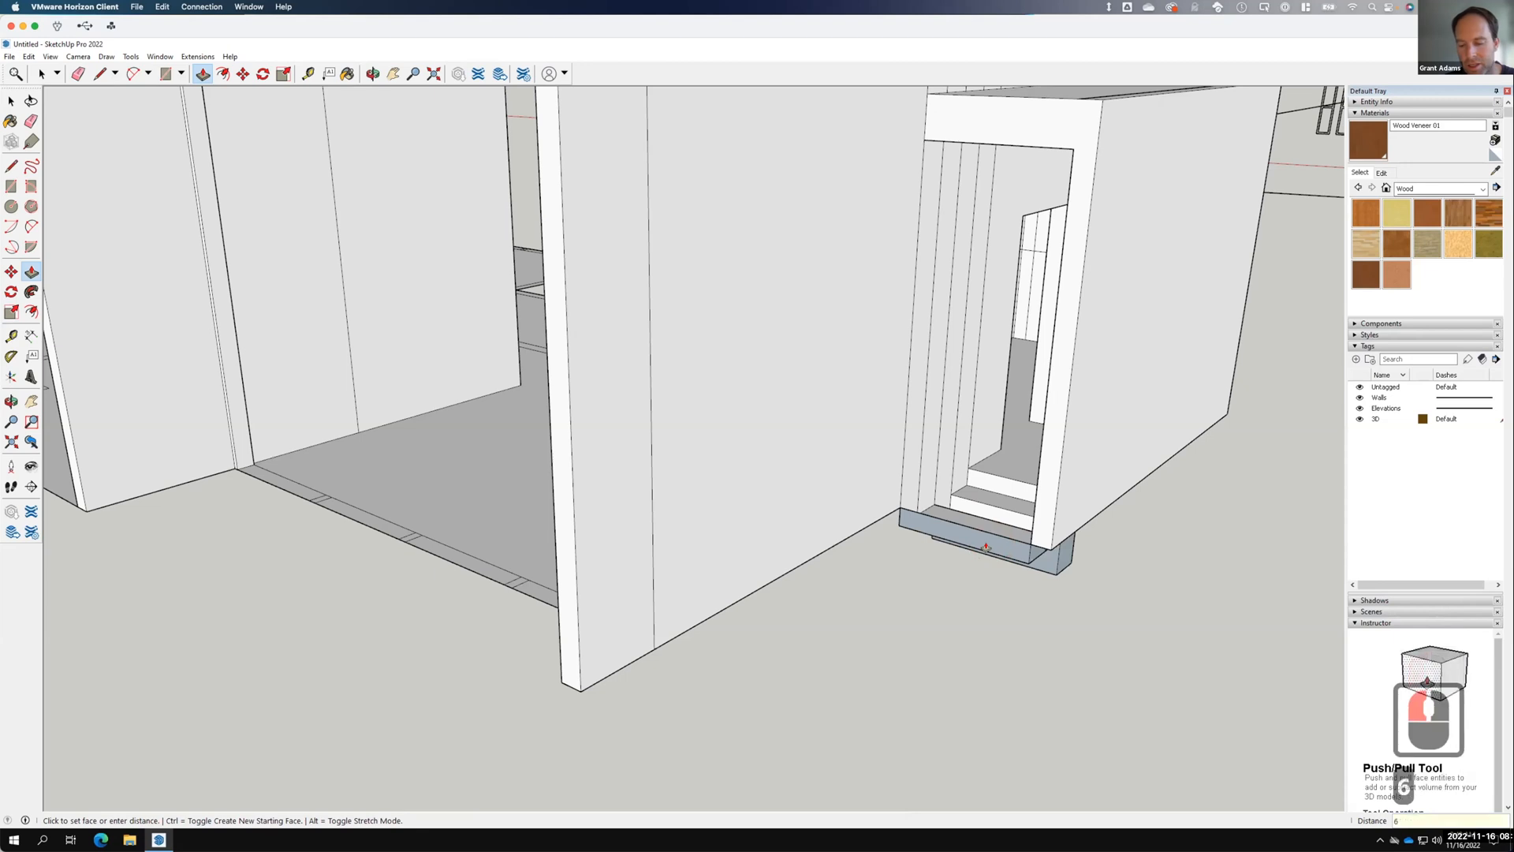
pyautogui.press('Return')
pyautogui.click(993, 523)
# Extrude the front face of the doorway base outward.
pyautogui.click(994, 575)
pyautogui.moveTo(994, 539); pyautogui.dragTo(966, 576, button='middle')
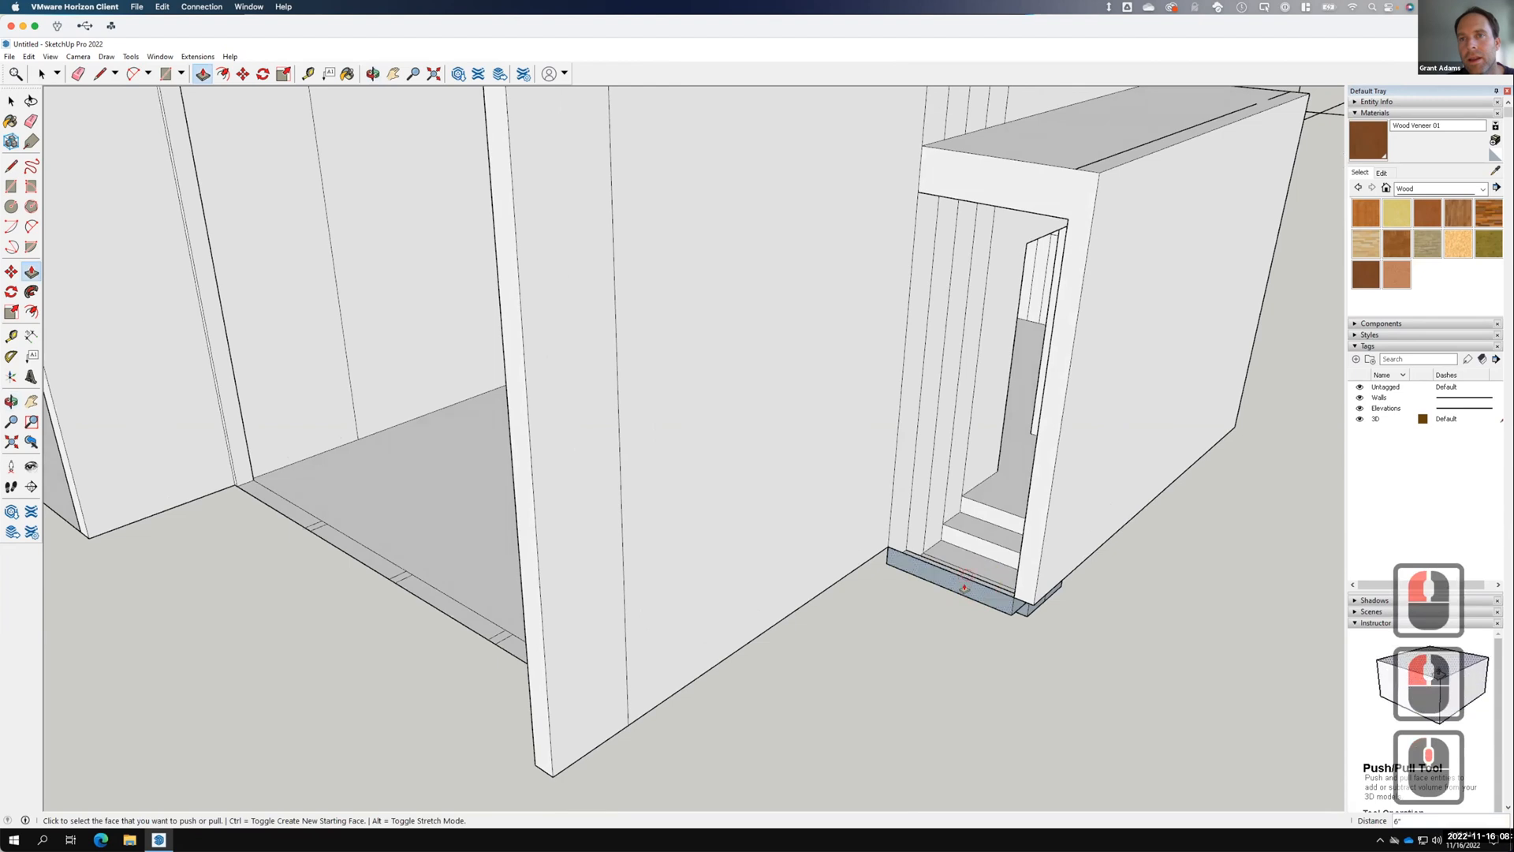
pyautogui.click(963, 588)
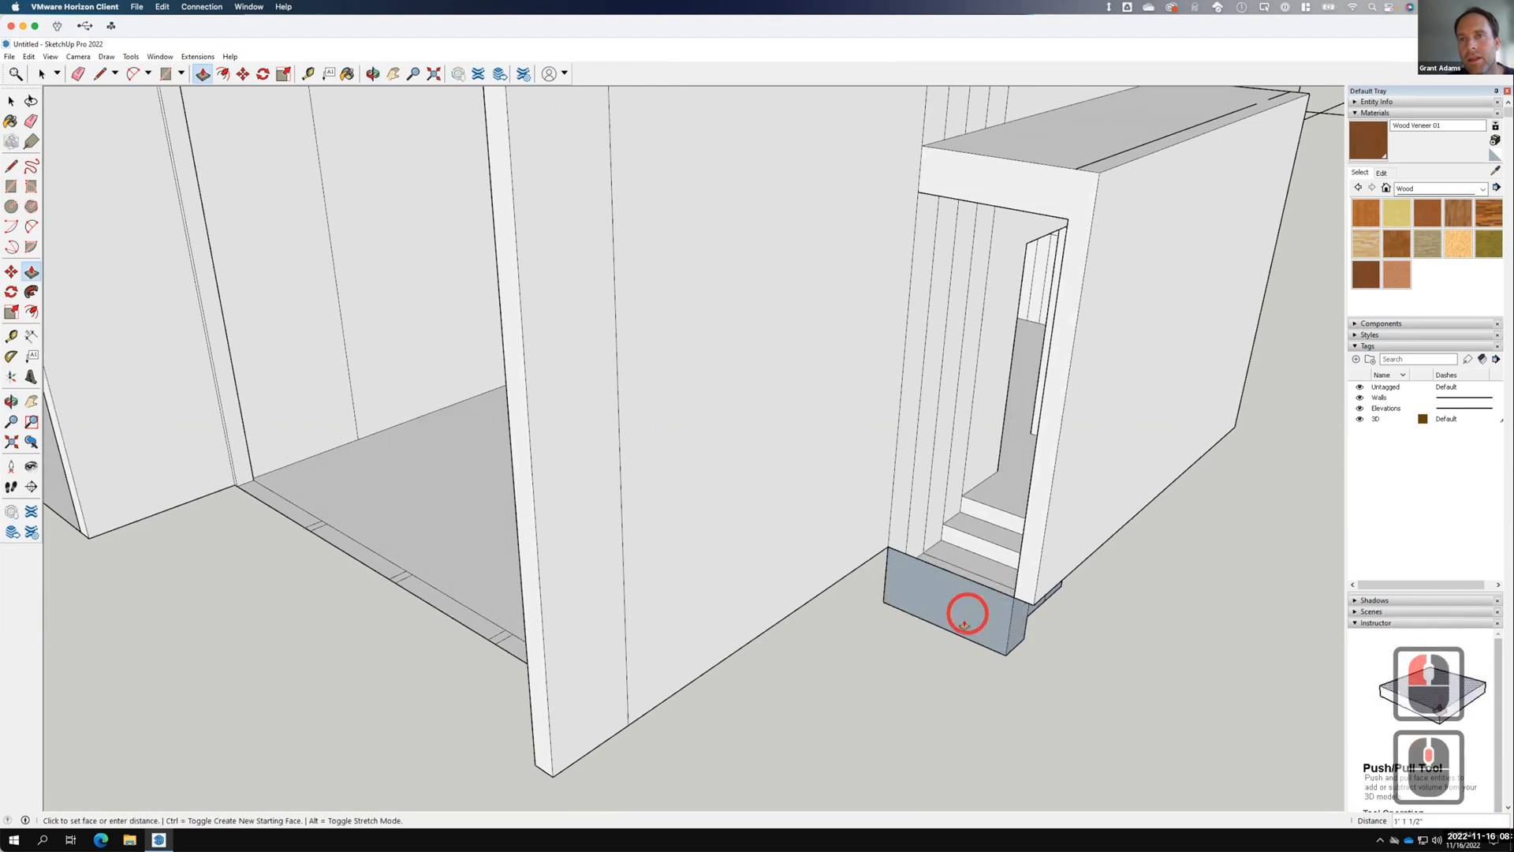
pyautogui.click(1023, 615)
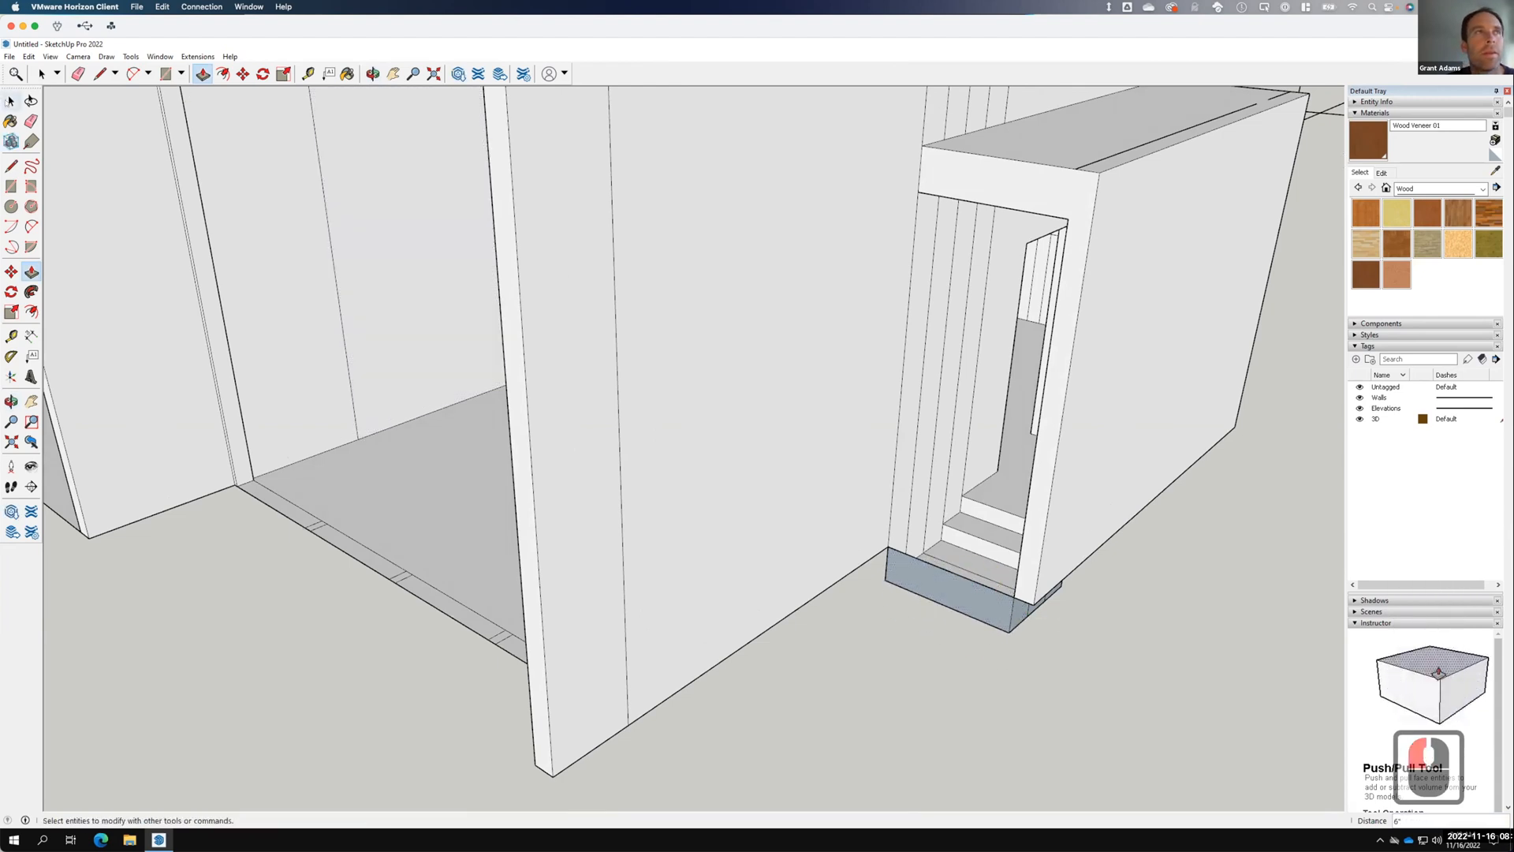
pyautogui.press('space')
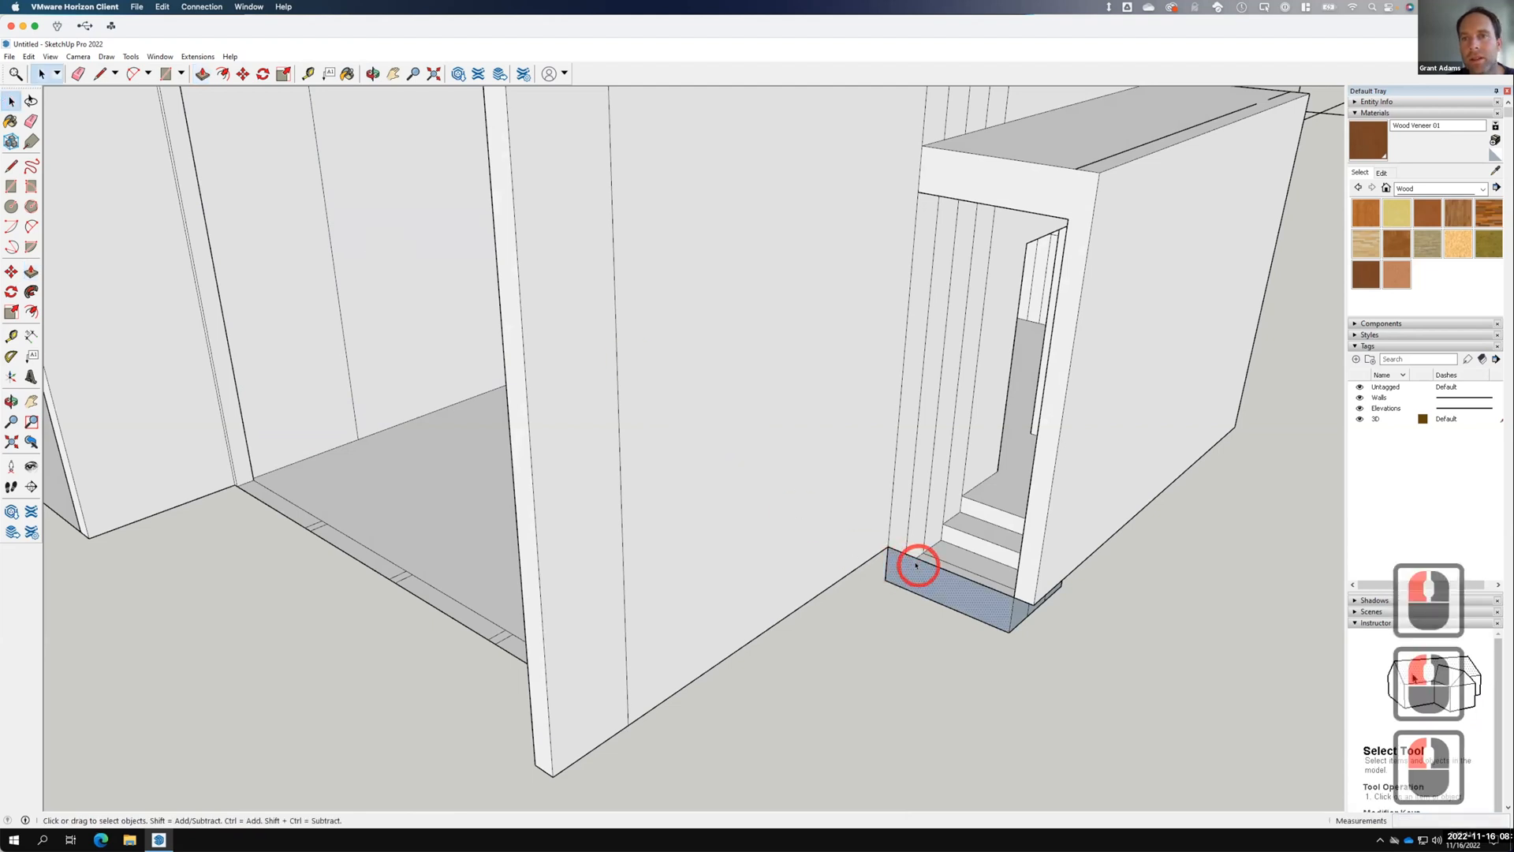
# Erase the base's front face and the bottom edge of the opening.
pyautogui.rightClick(915, 565)
pyautogui.click(948, 575)
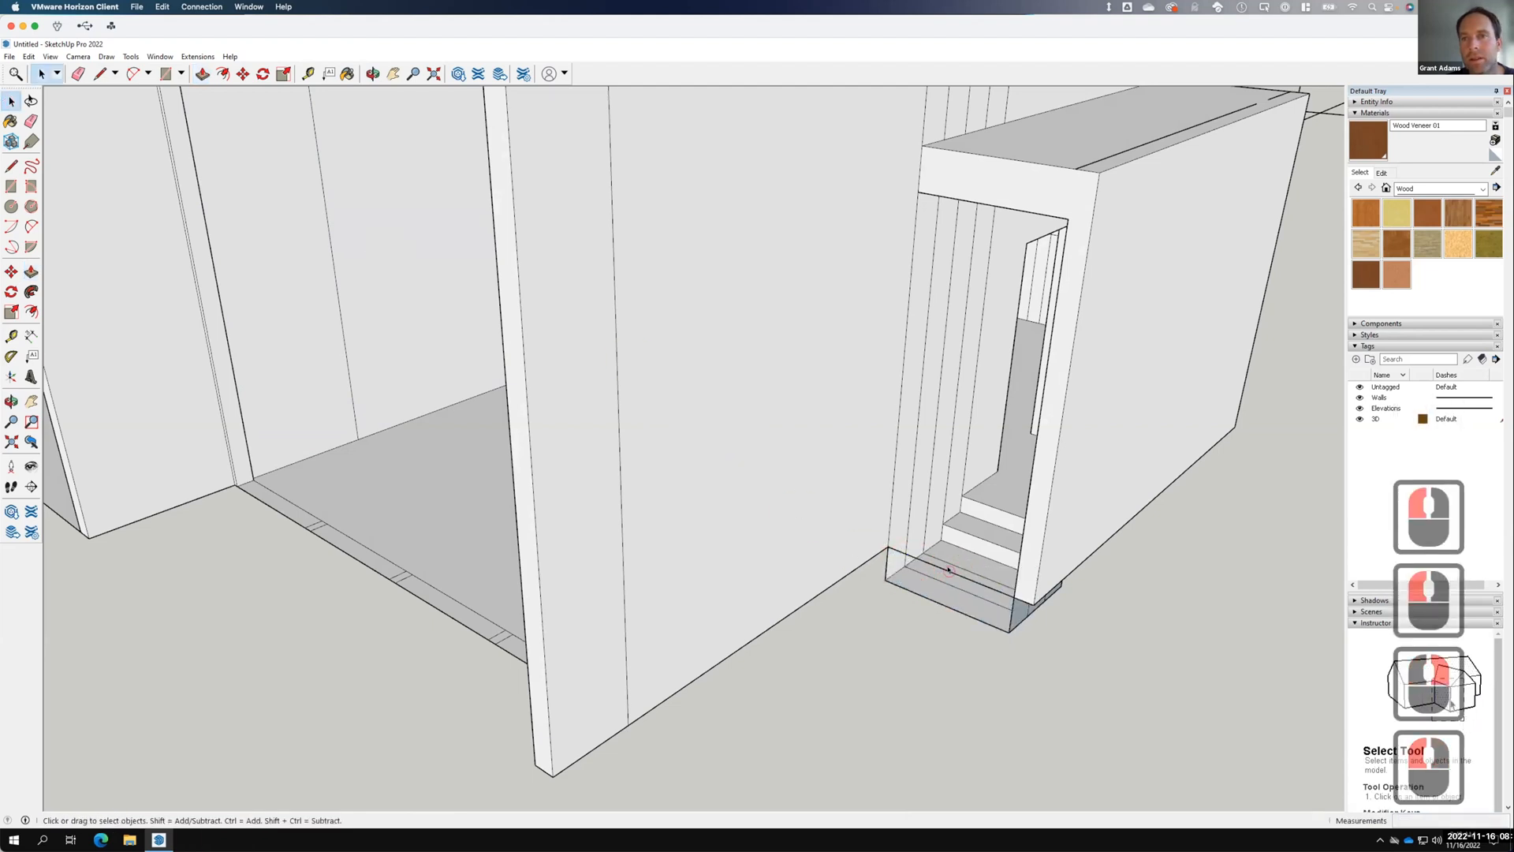
pyautogui.doubleClick(949, 575)
pyautogui.rightClick(950, 571)
pyautogui.click(976, 591)
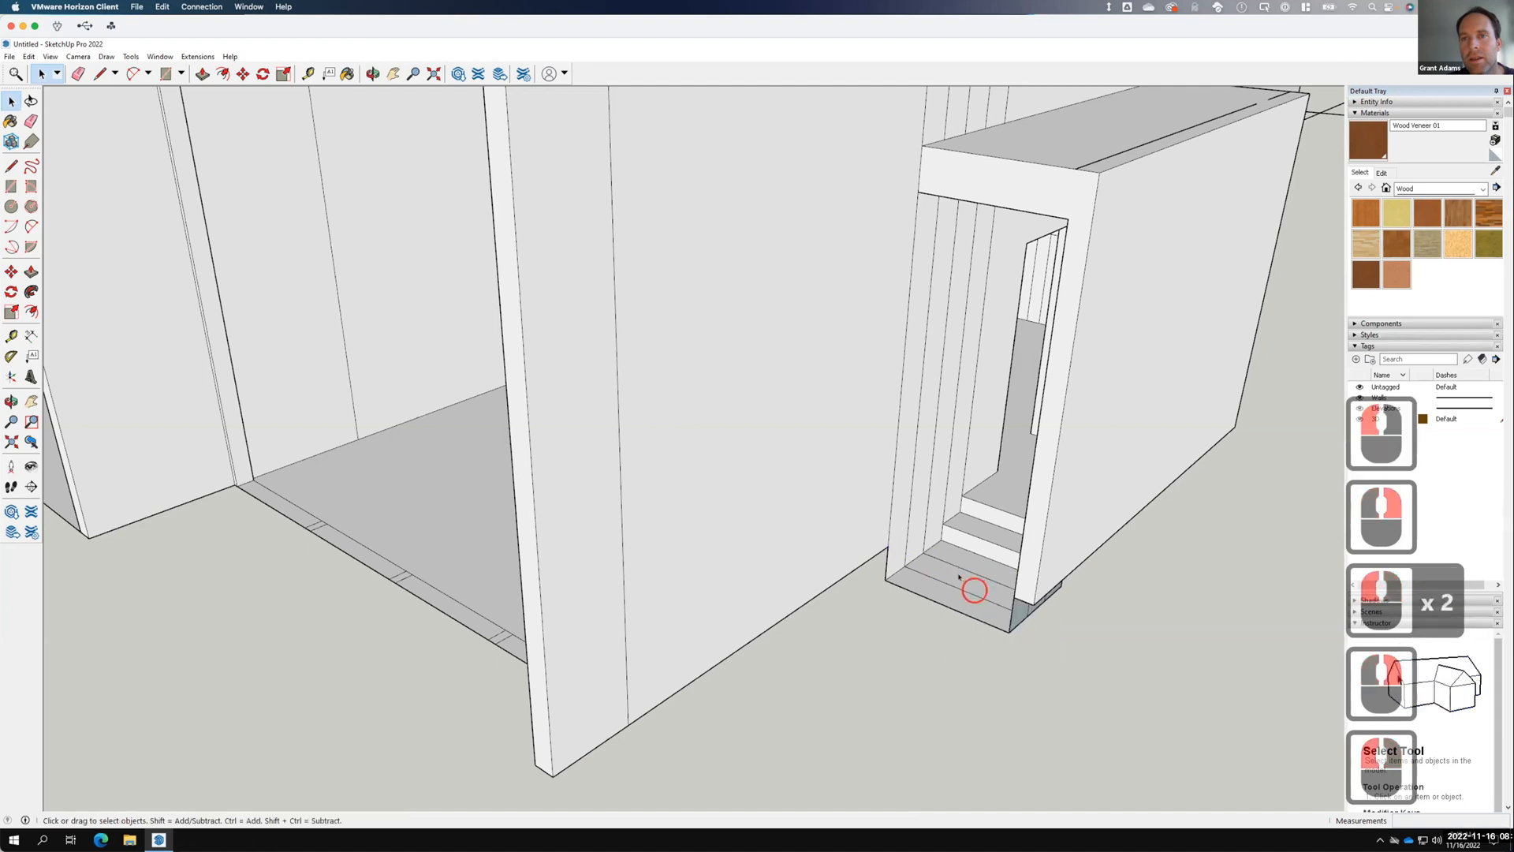
# Push the doorway floor face down 12 inches and the step face down 6 inches.
pyautogui.press('l')
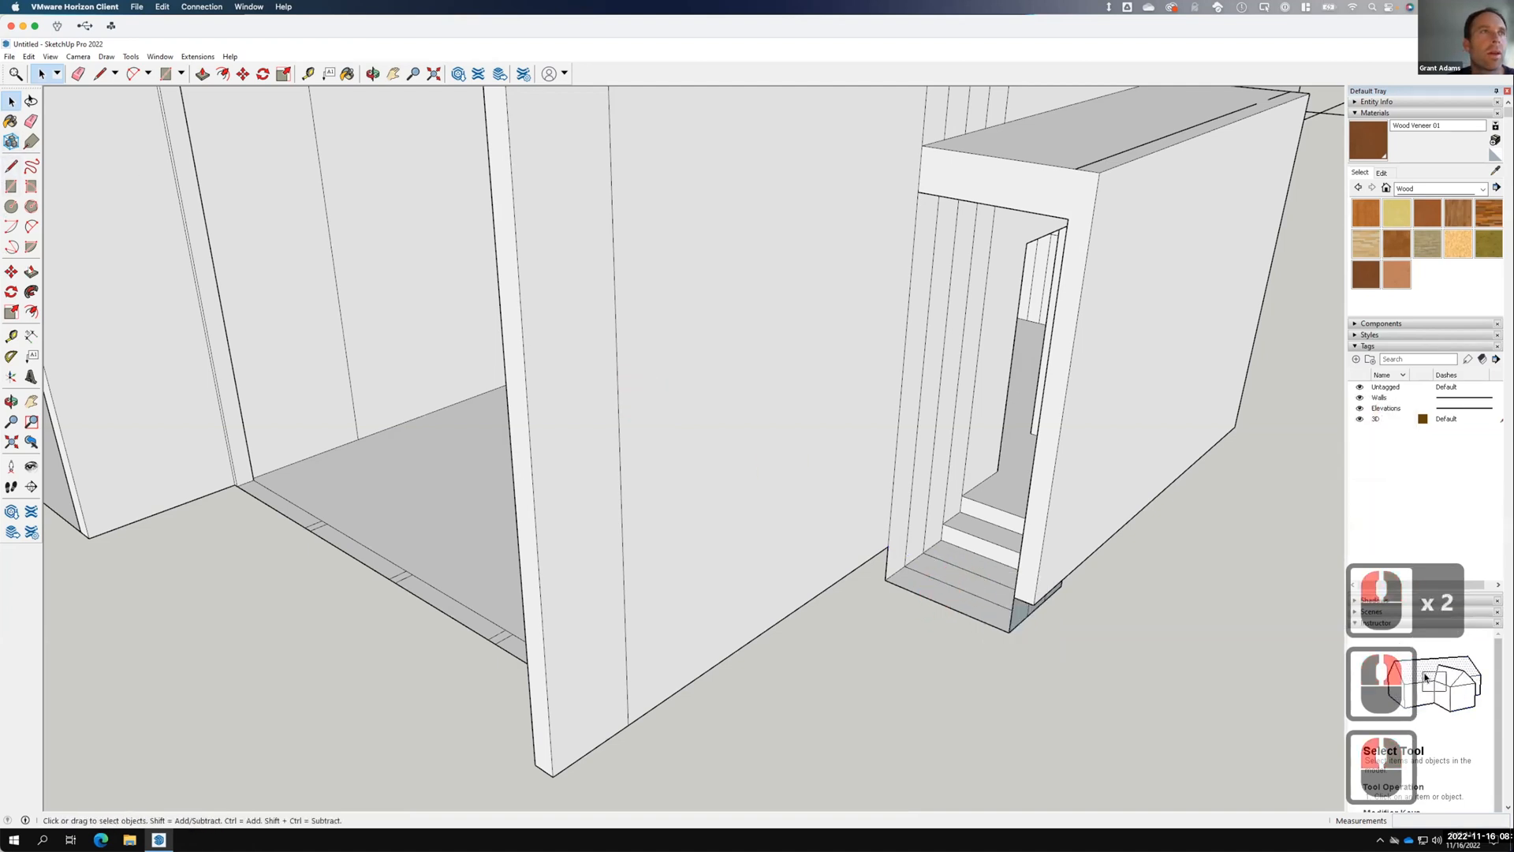
pyautogui.click(30, 270)
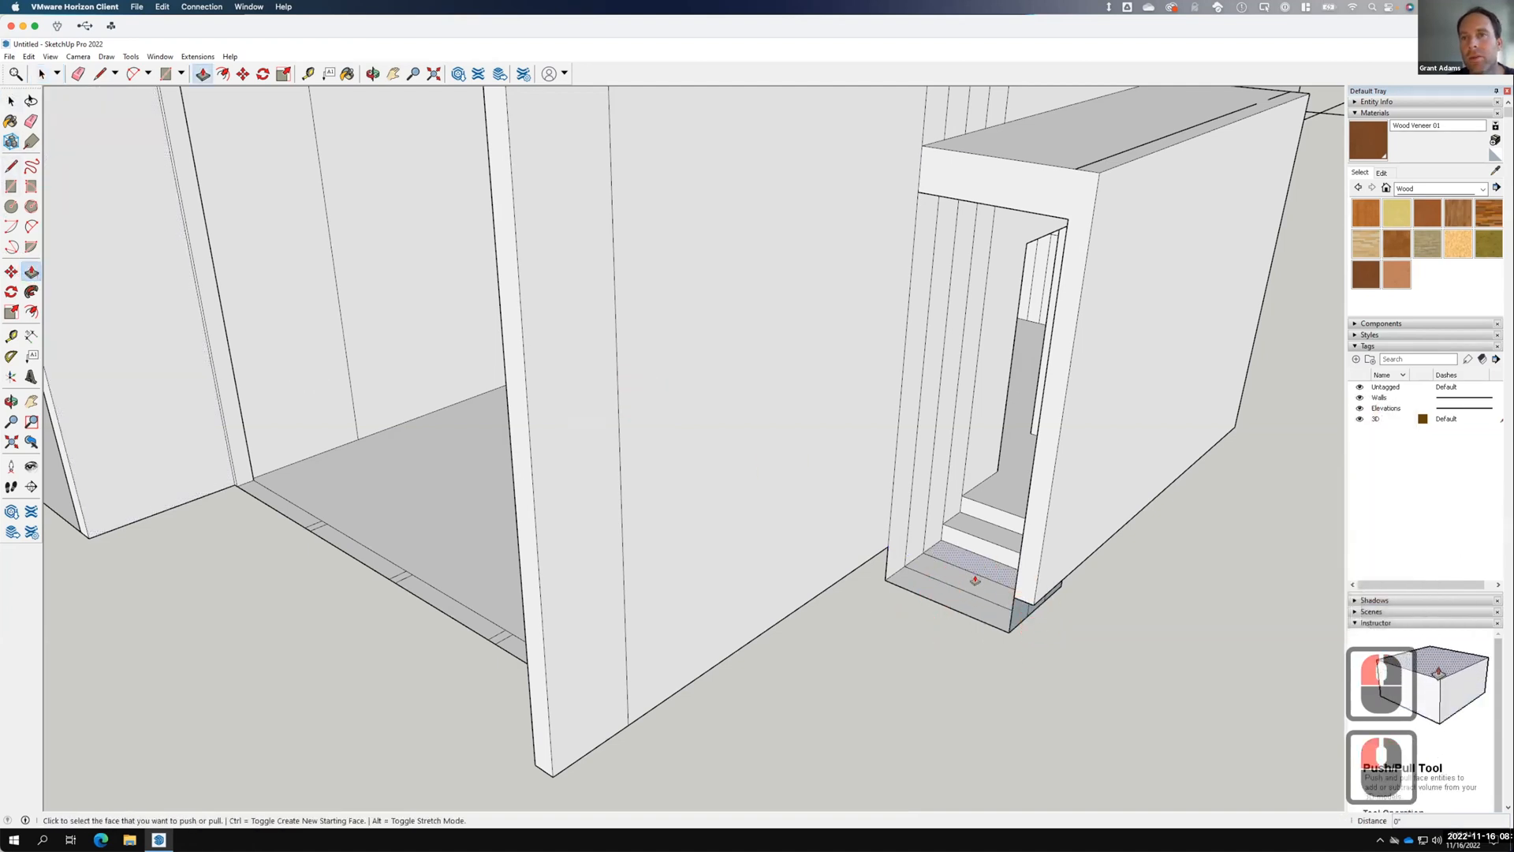
pyautogui.click(945, 596)
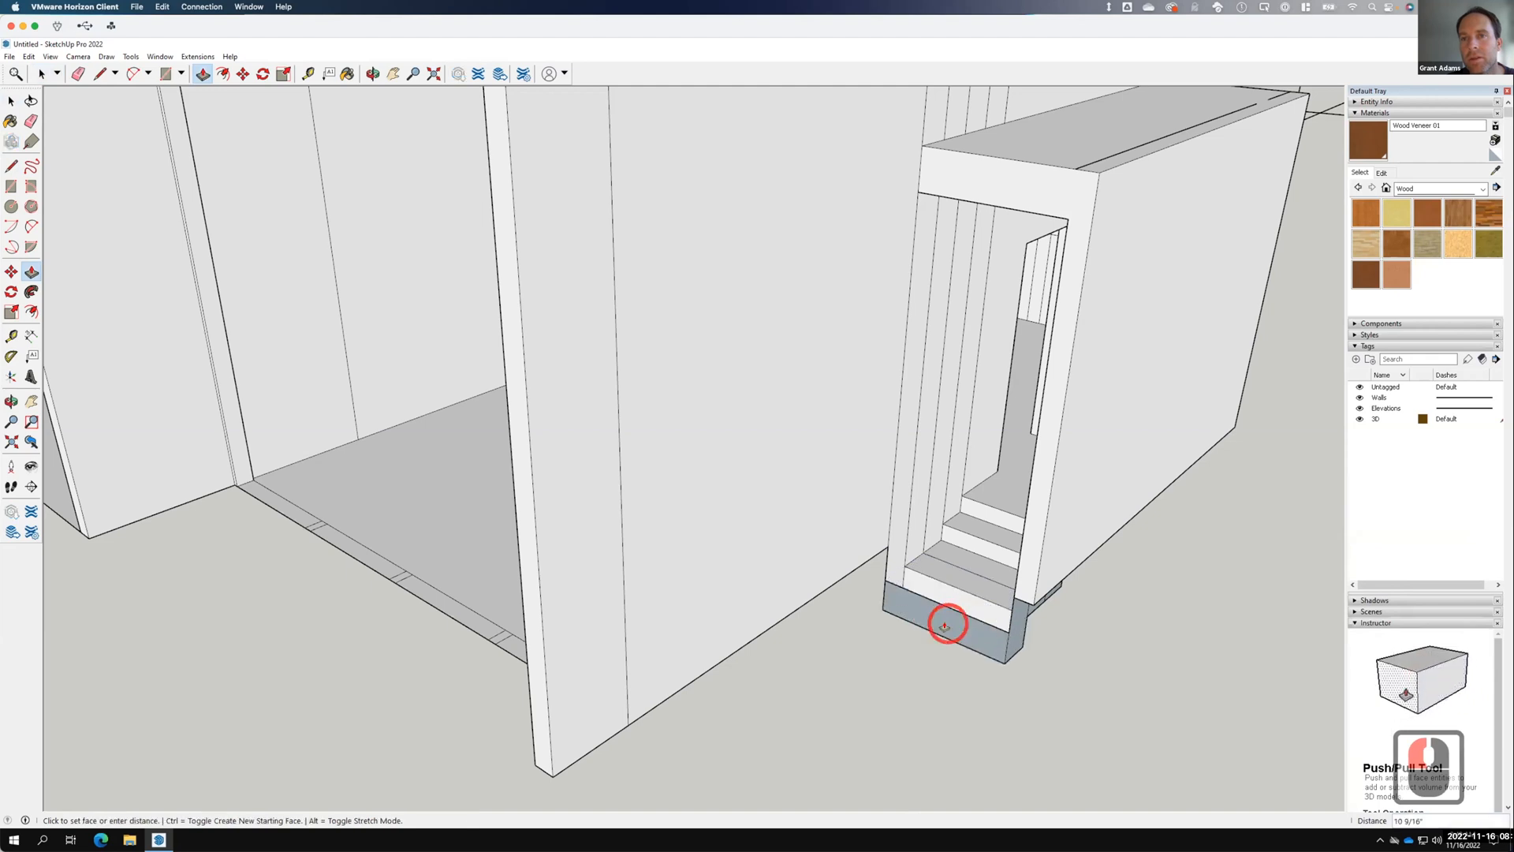
pyautogui.press('Return')
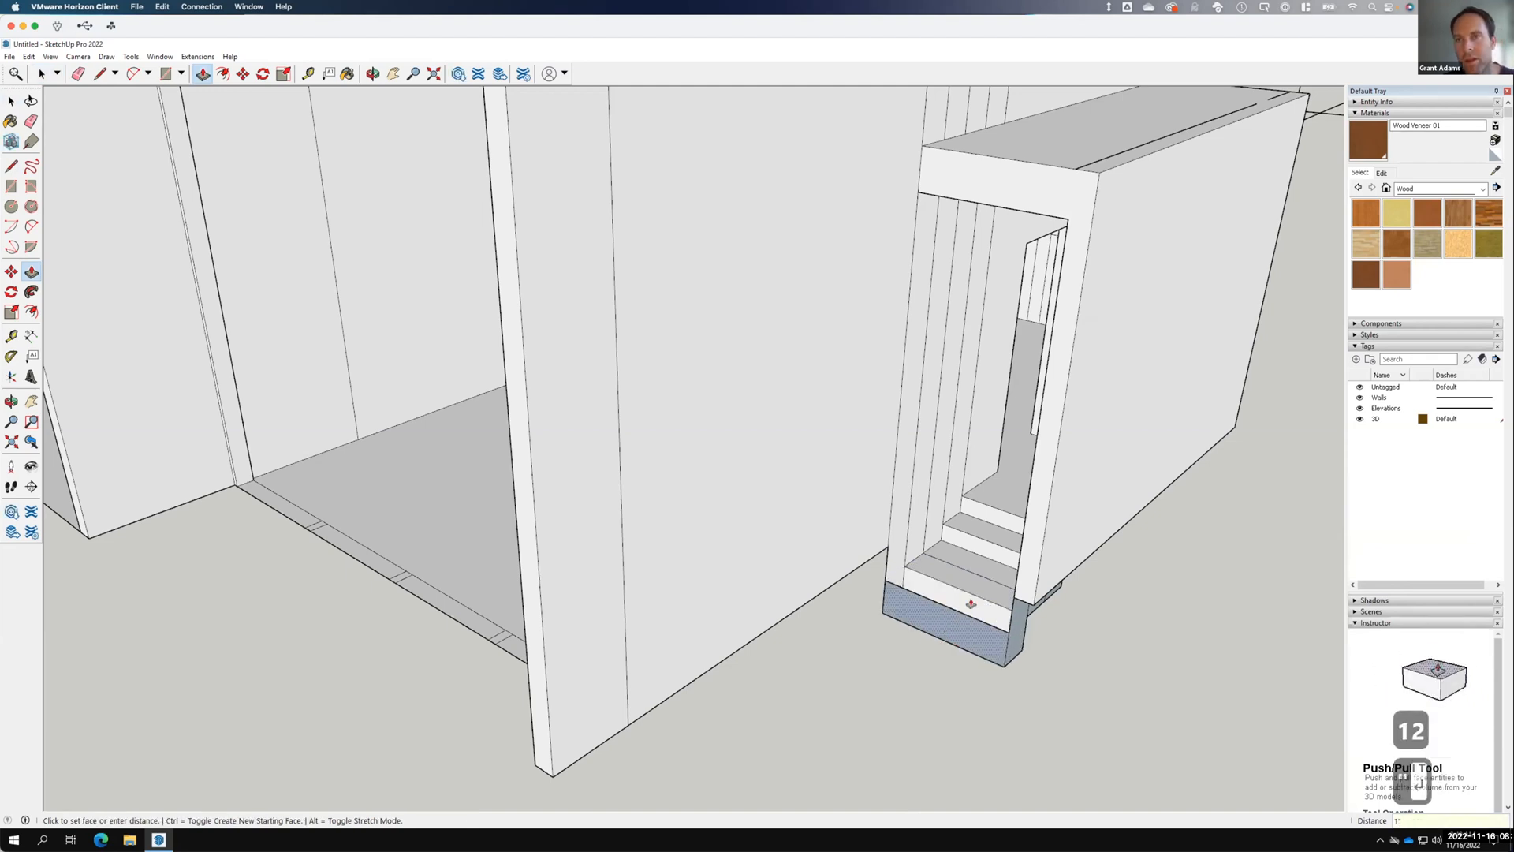
pyautogui.click(975, 588)
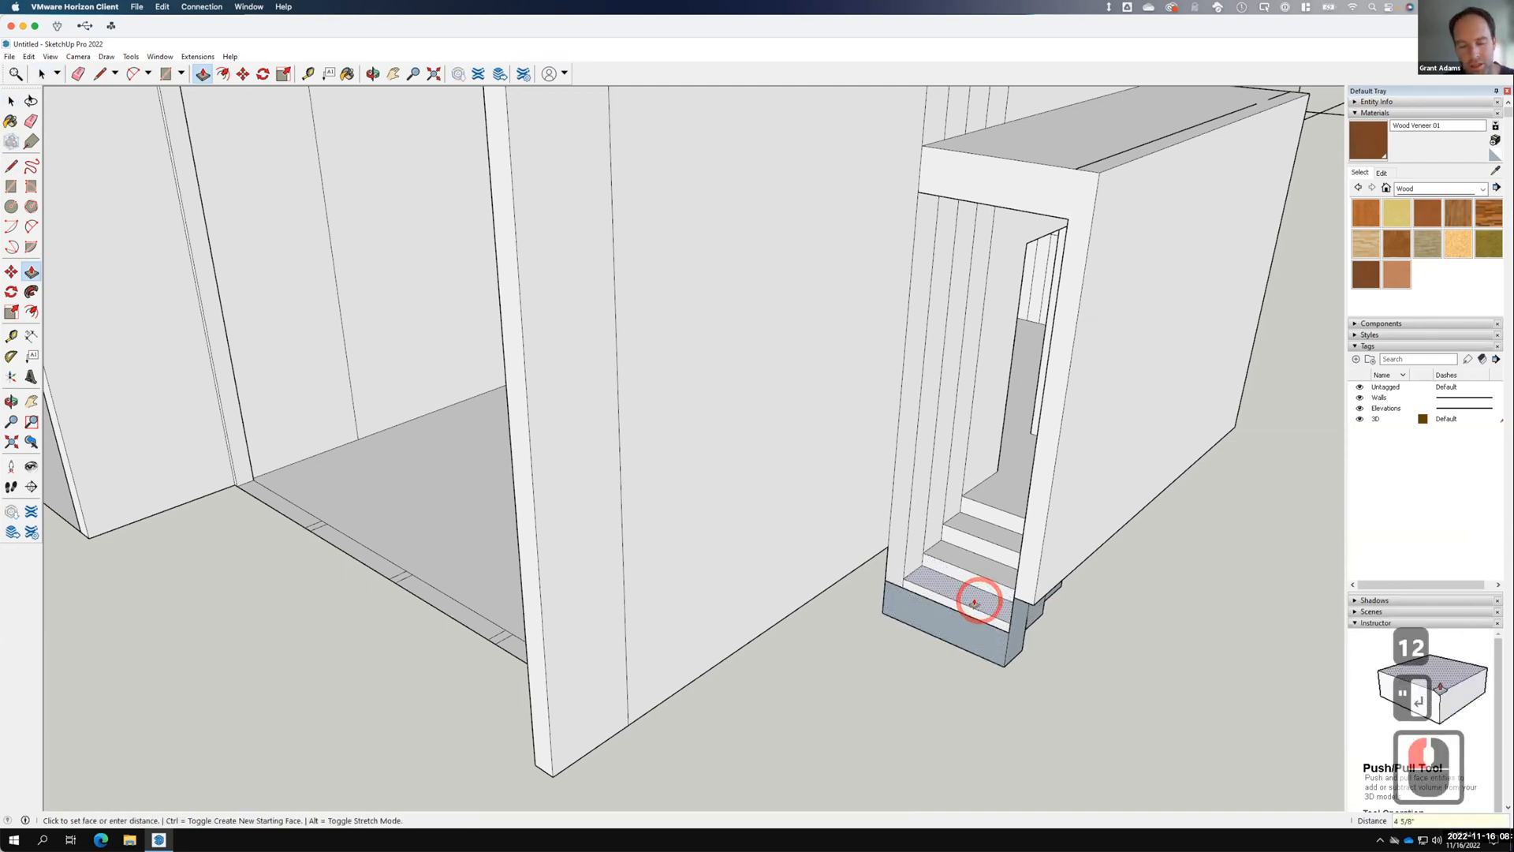
pyautogui.write('6')
pyautogui.press('Return')
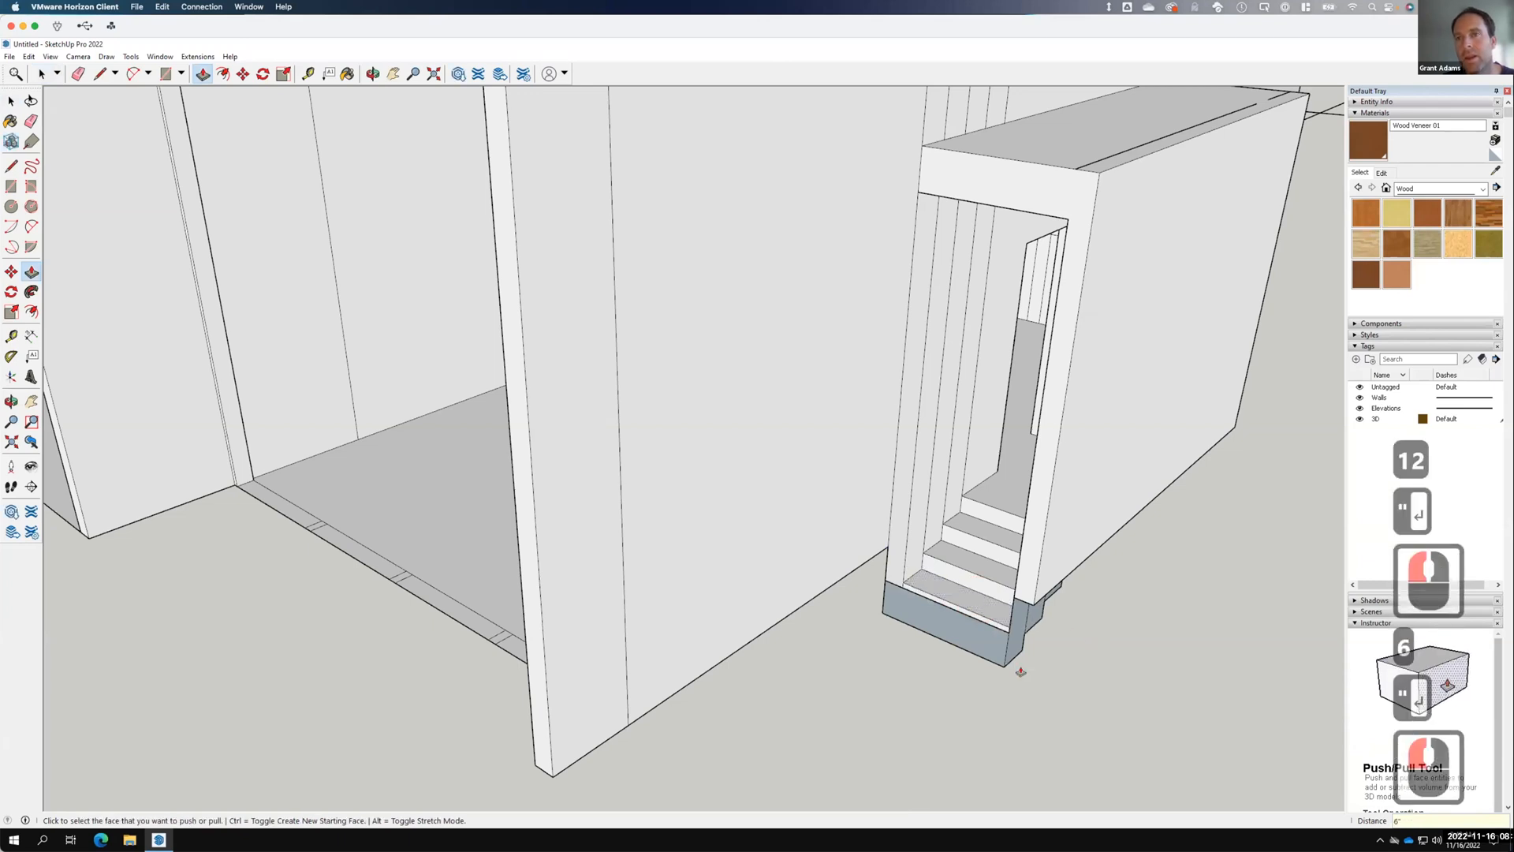
# Erase the leftover edge along the bottom step.
pyautogui.click(11, 101)
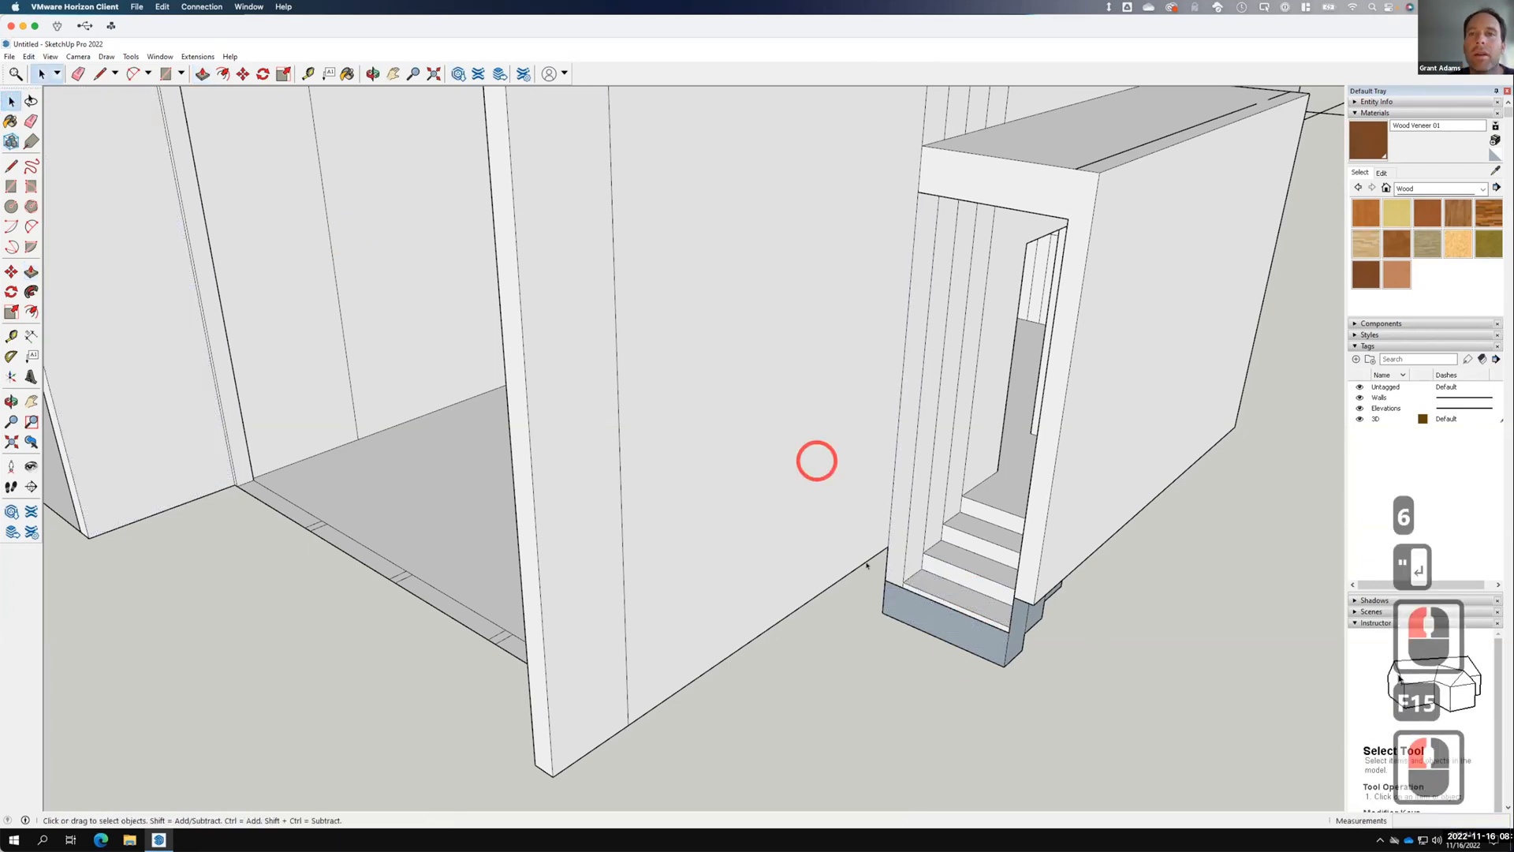
pyautogui.click(929, 601)
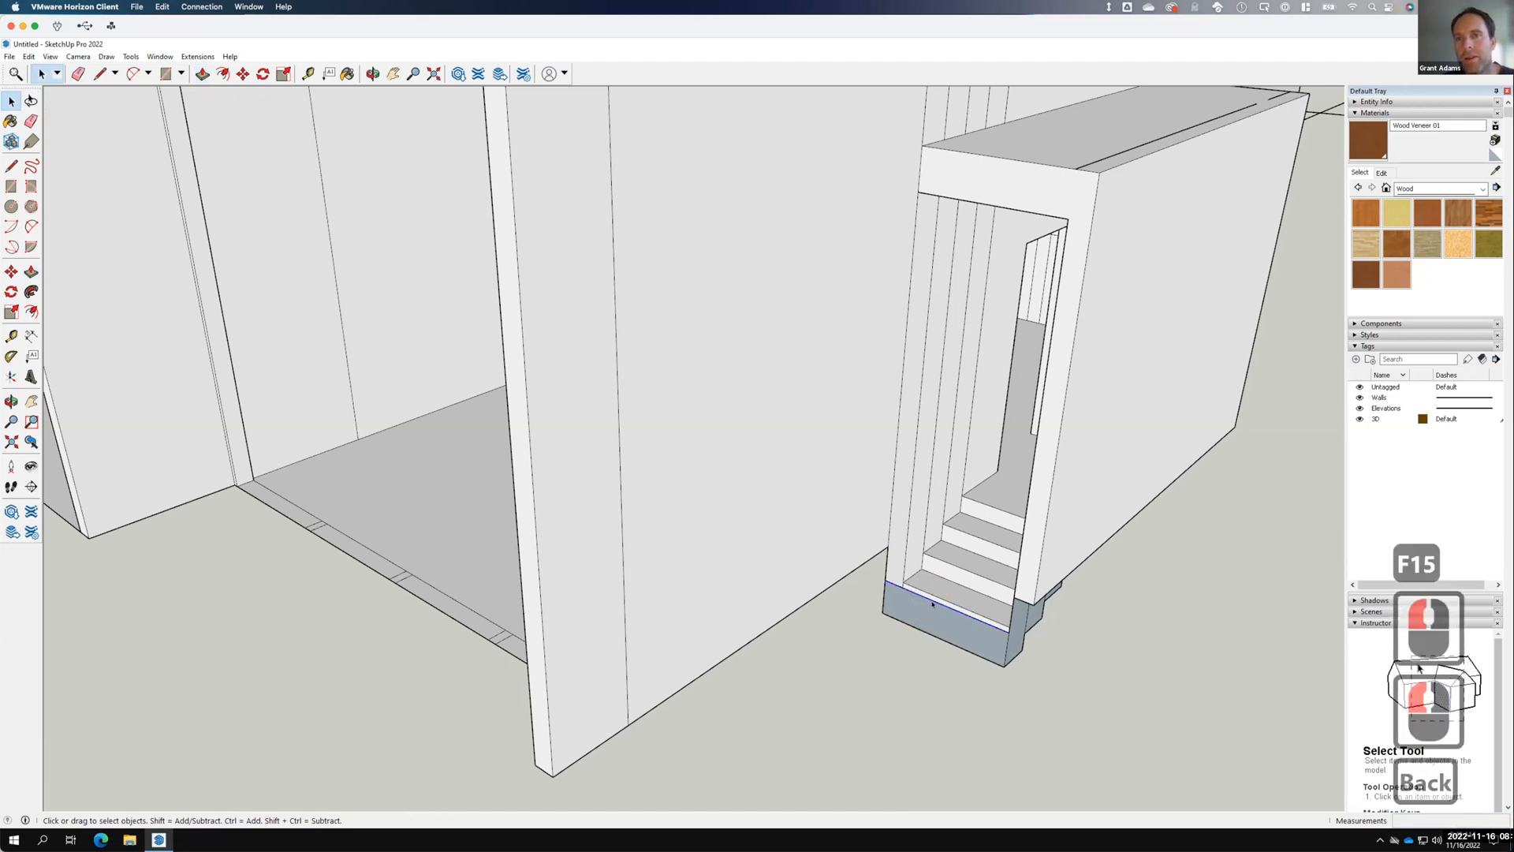
pyautogui.rightClick(933, 601)
pyautogui.click(954, 620)
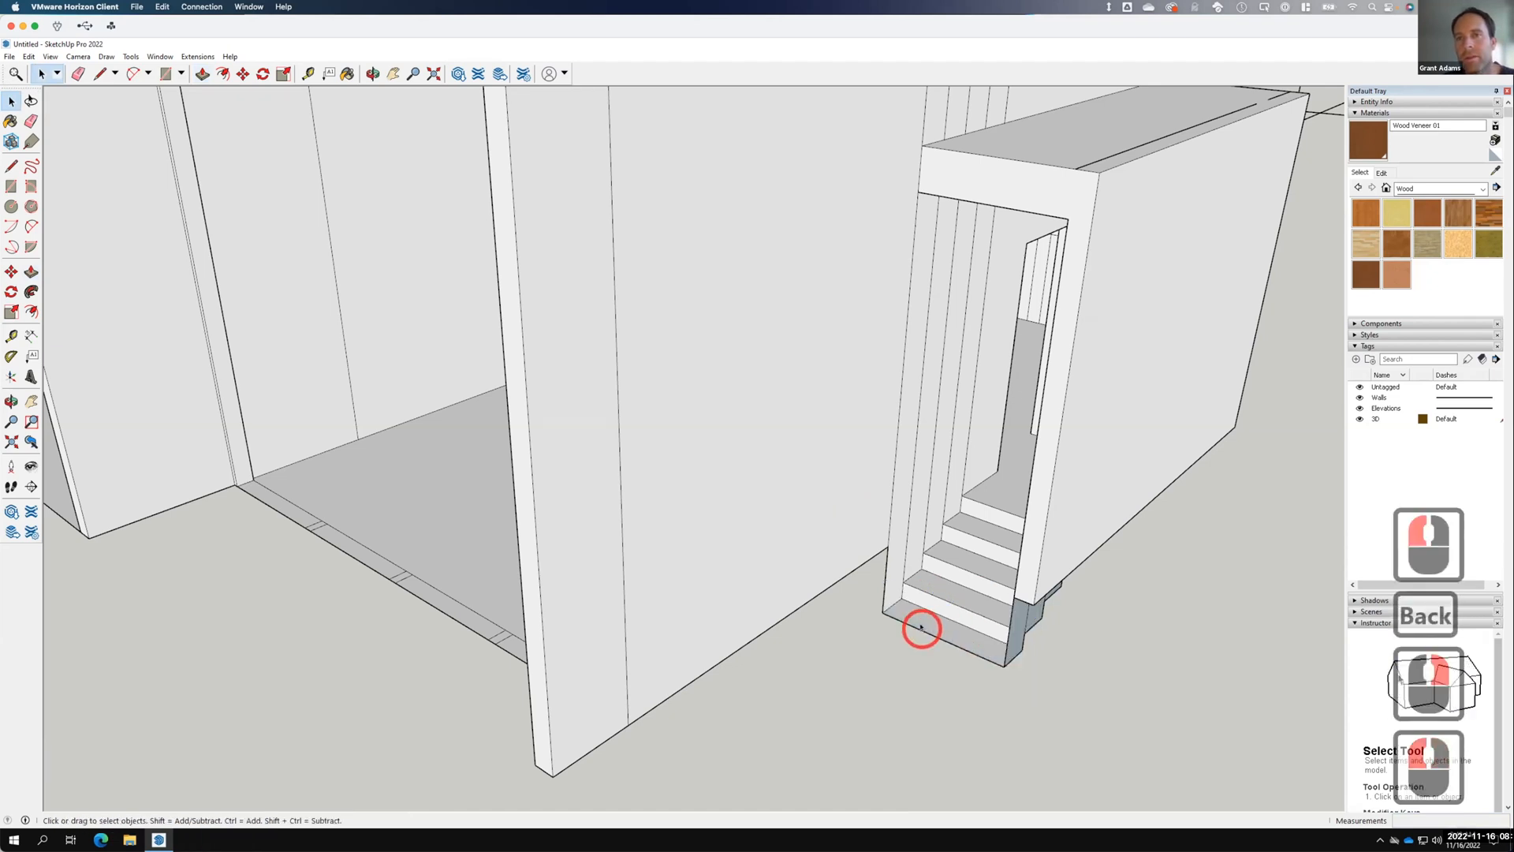
pyautogui.moveTo(933, 518); pyautogui.dragTo(1029, 303, button='middle')
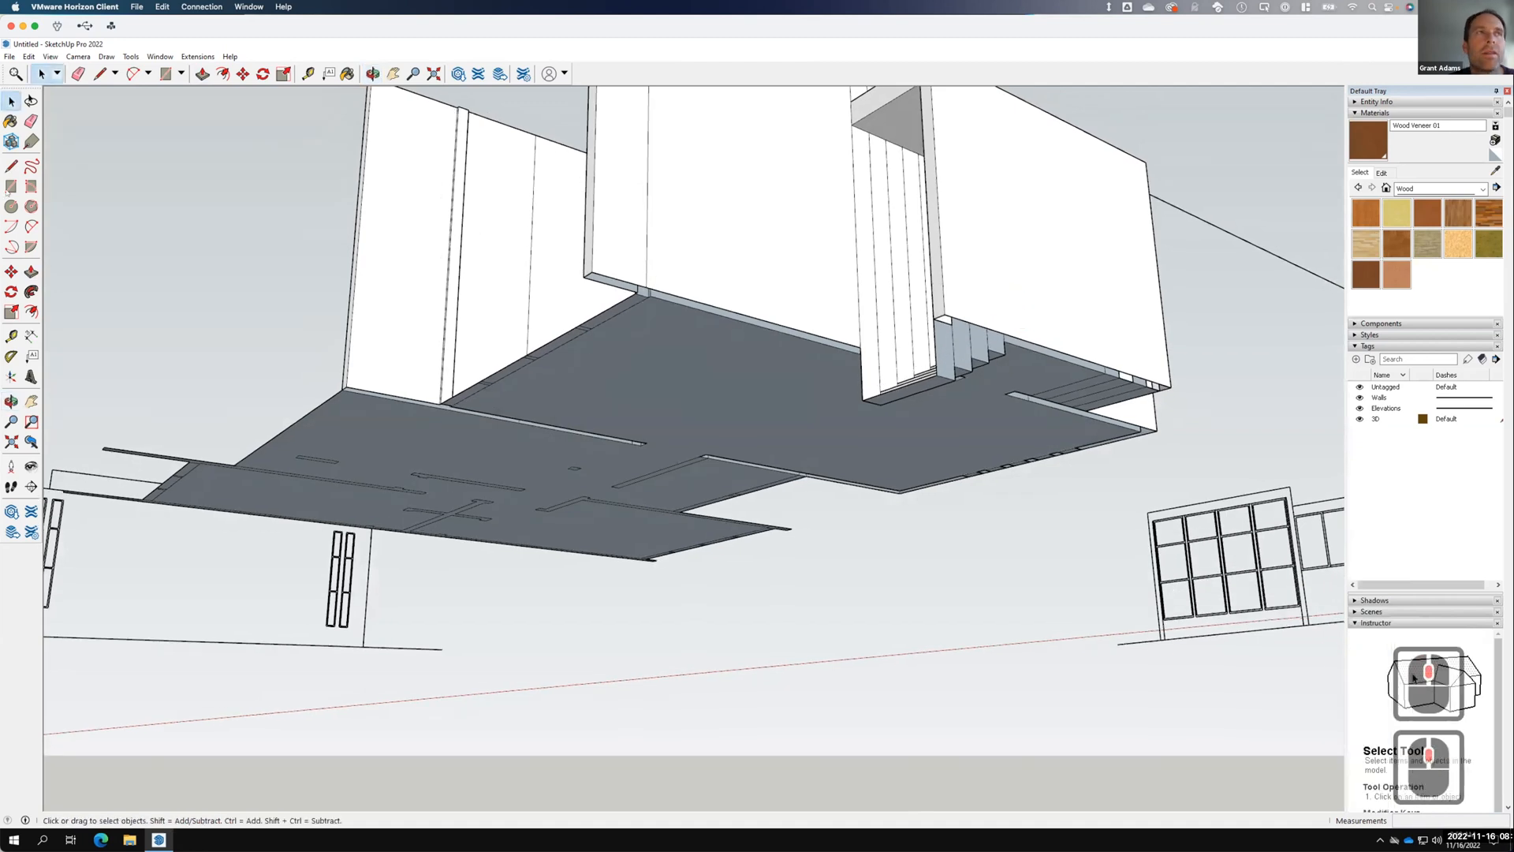
# Draw a short line under the stairs and a line along the slab underside.
pyautogui.click(12, 164)
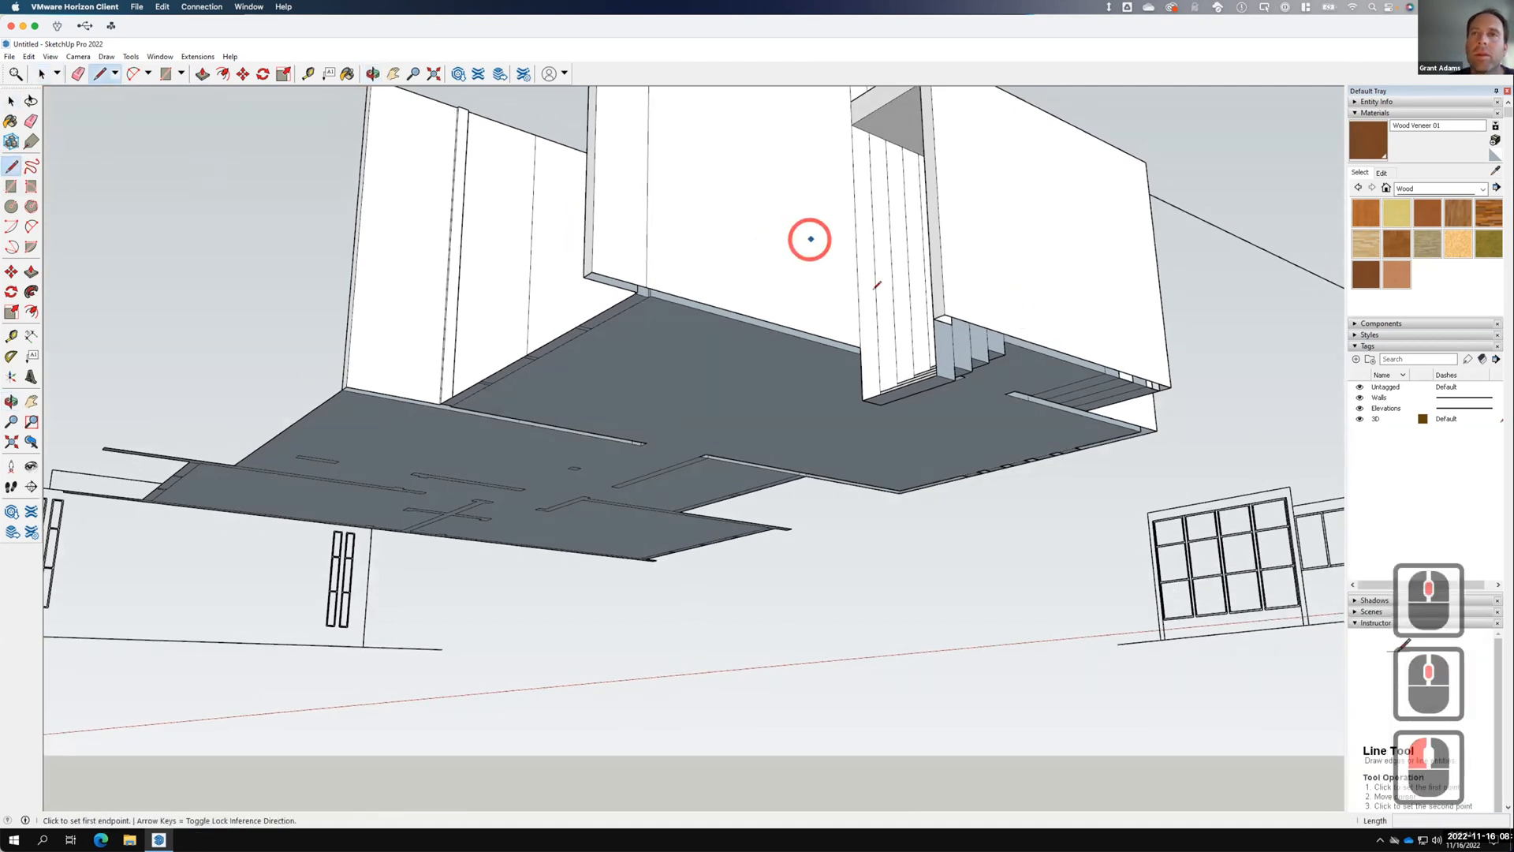
pyautogui.click(944, 314)
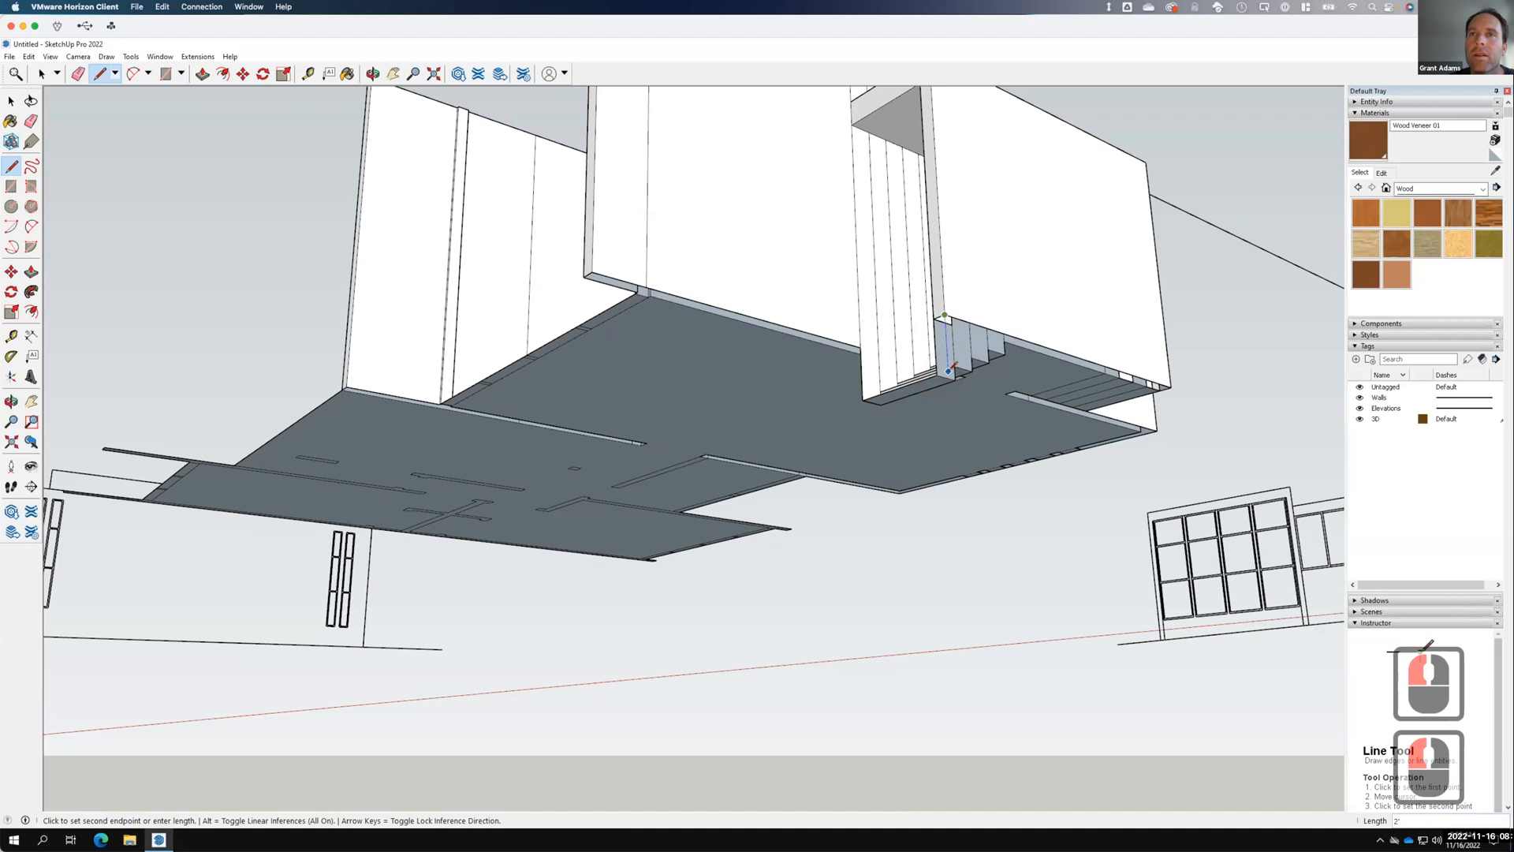
pyautogui.click(947, 357)
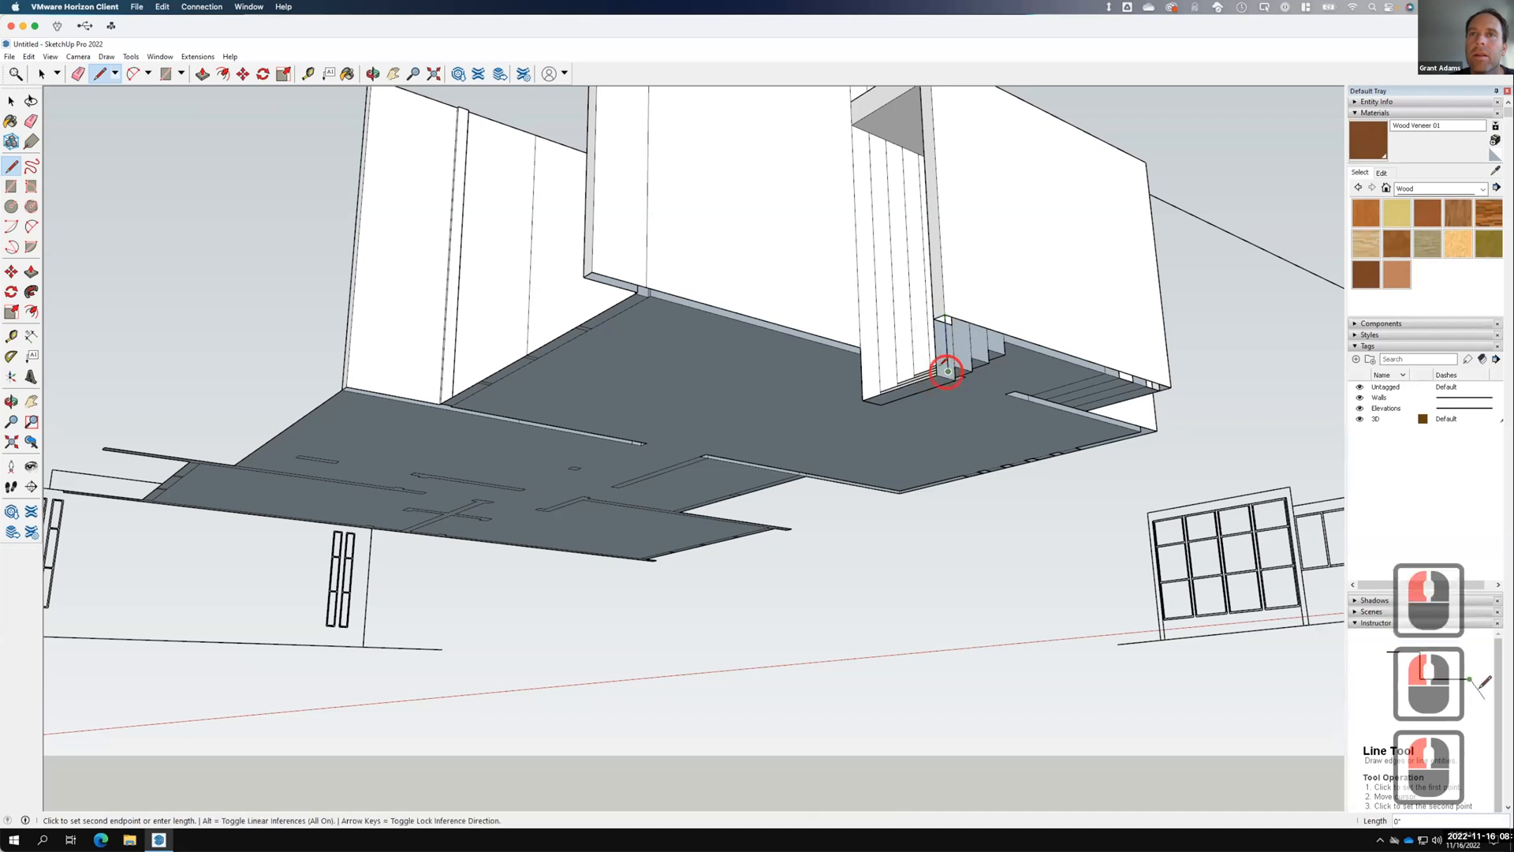
pyautogui.click(939, 375)
pyautogui.click(948, 370)
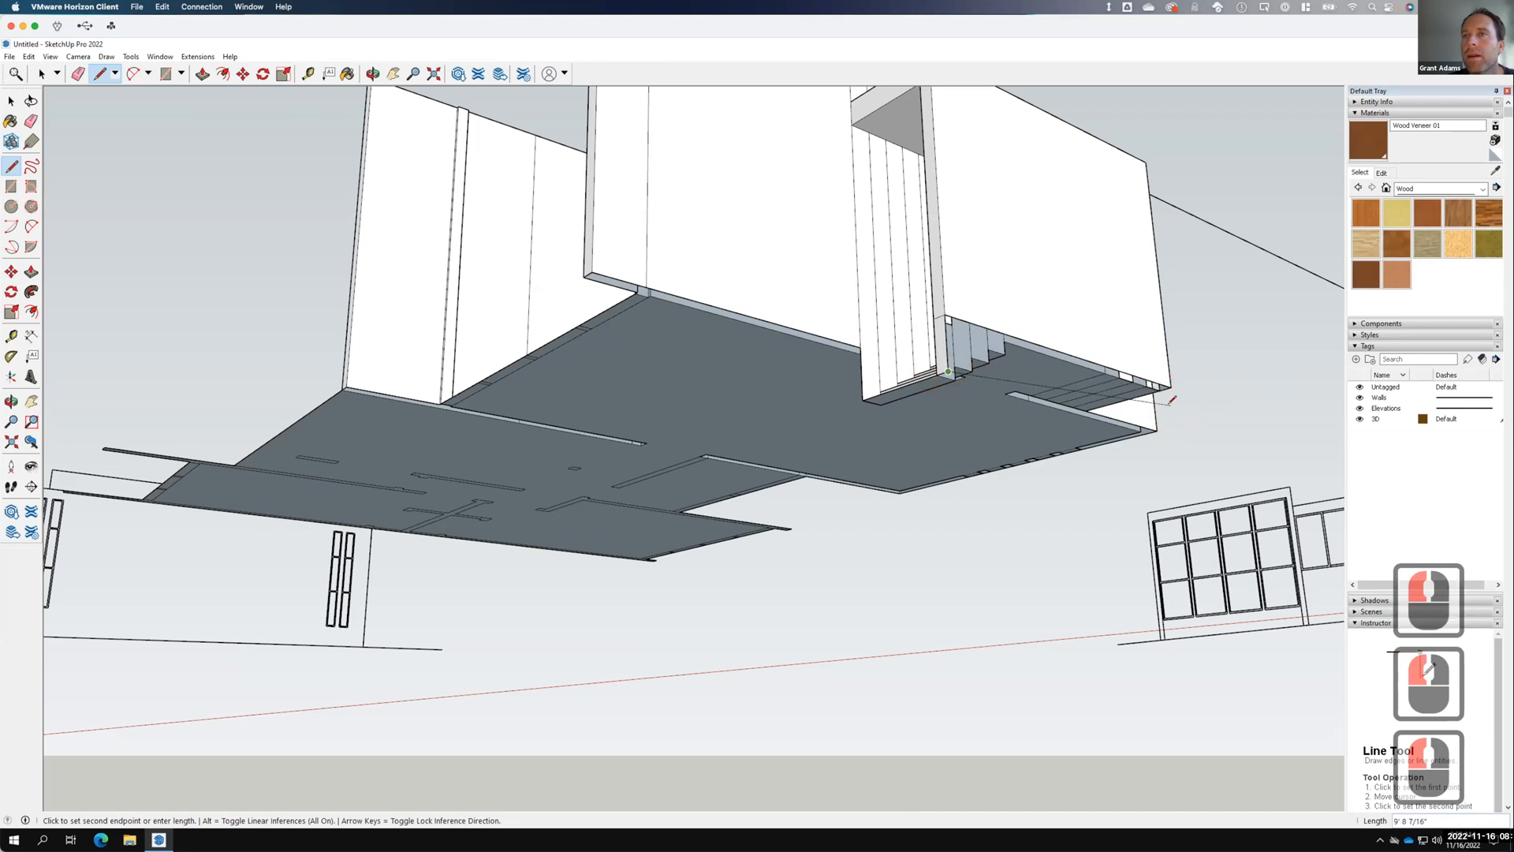
pyautogui.click(1199, 440)
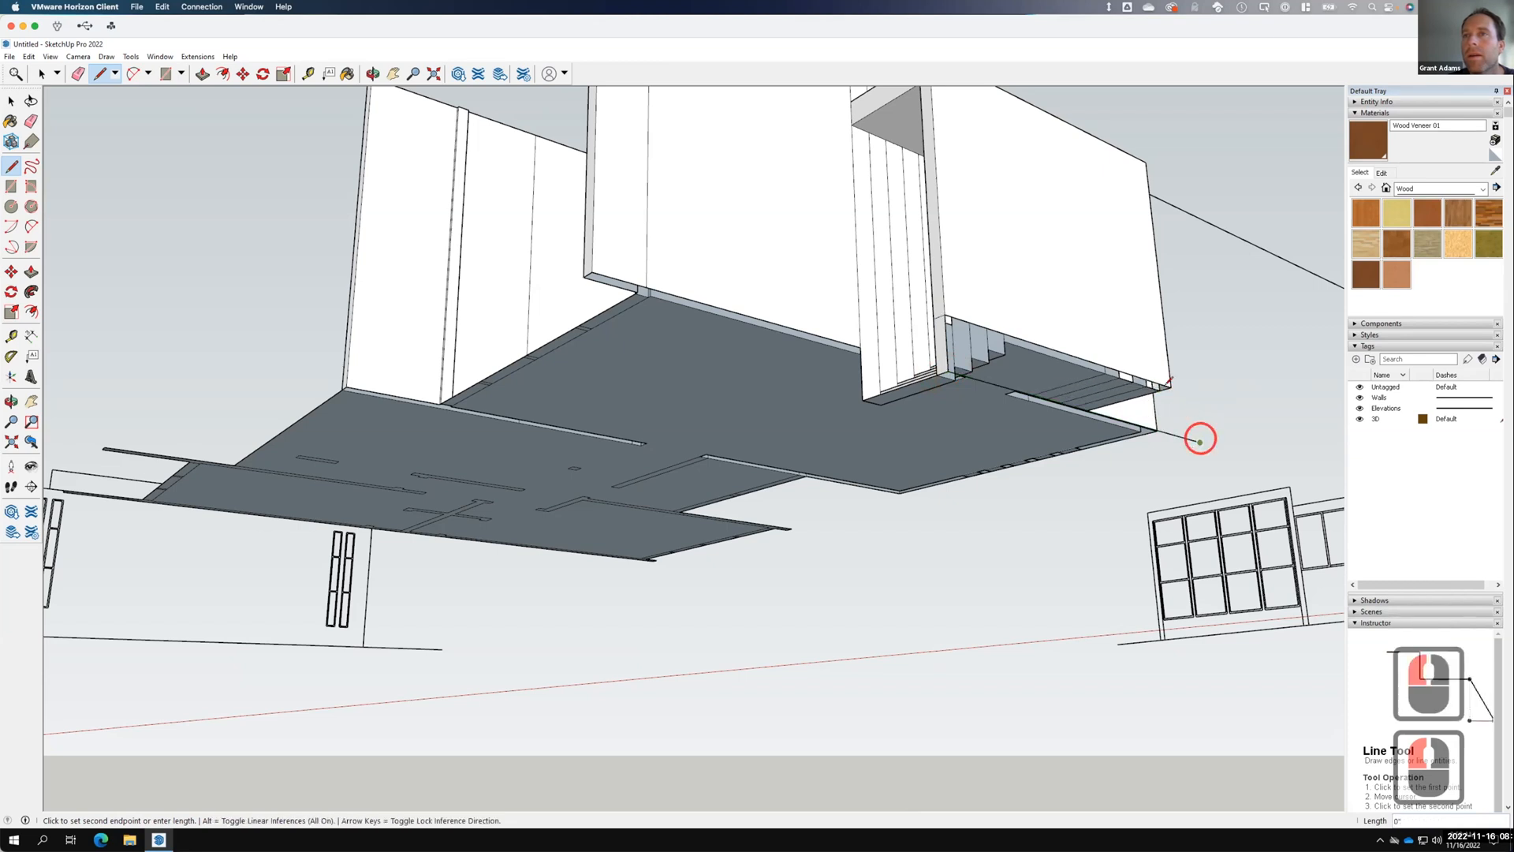
pyautogui.click(11, 100)
# Draw a vertical edge from the front wall's lower corner down to the ground.
pyautogui.click(1080, 358)
pyautogui.moveTo(977, 410); pyautogui.dragTo(576, 541, button='middle')
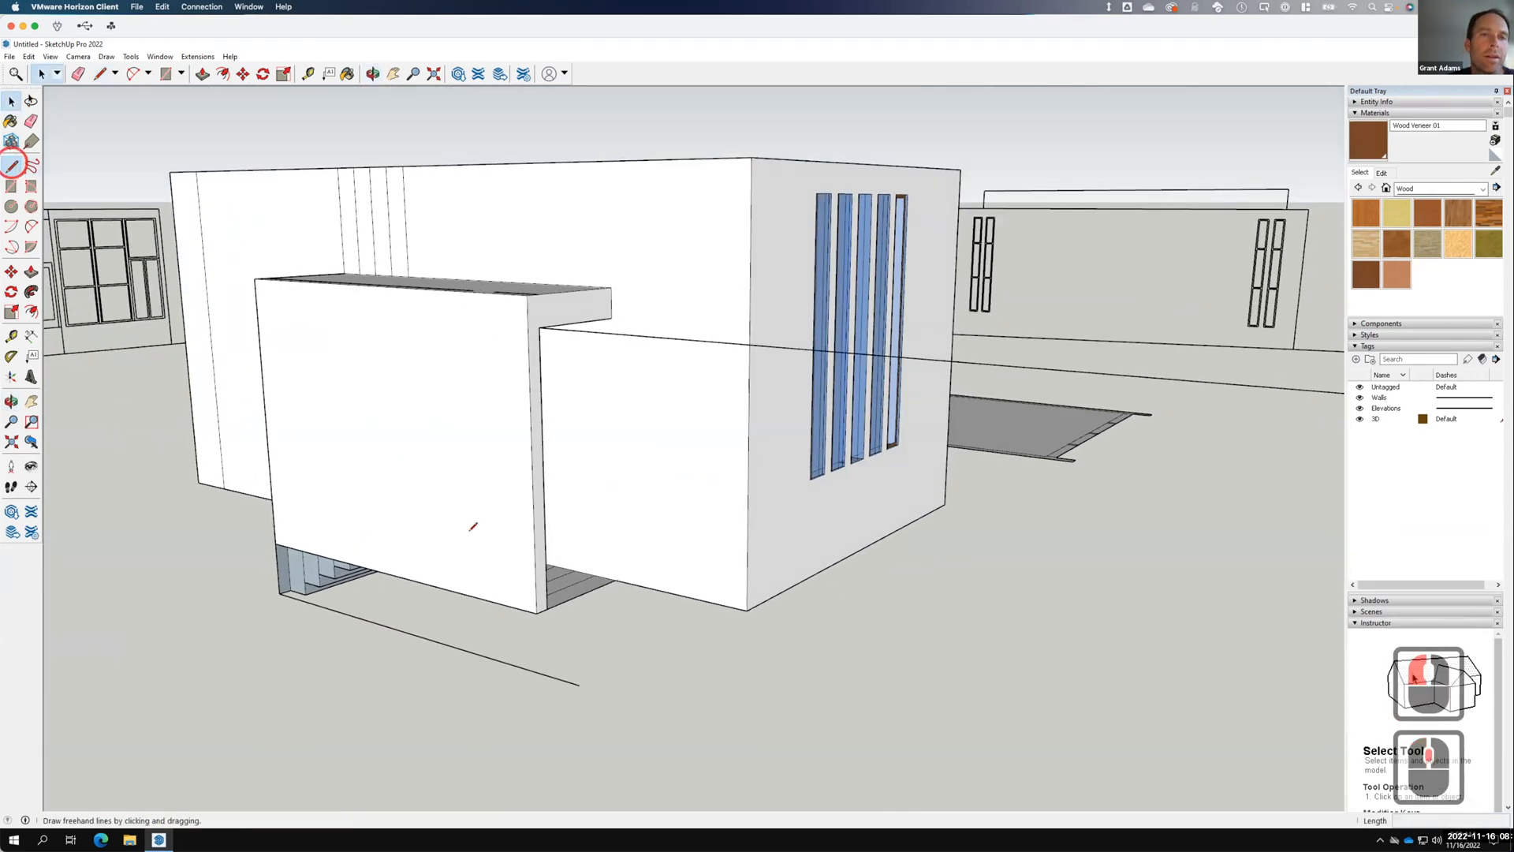
pyautogui.click(513, 578)
pyautogui.moveTo(536, 612); pyautogui.dragTo(538, 672)
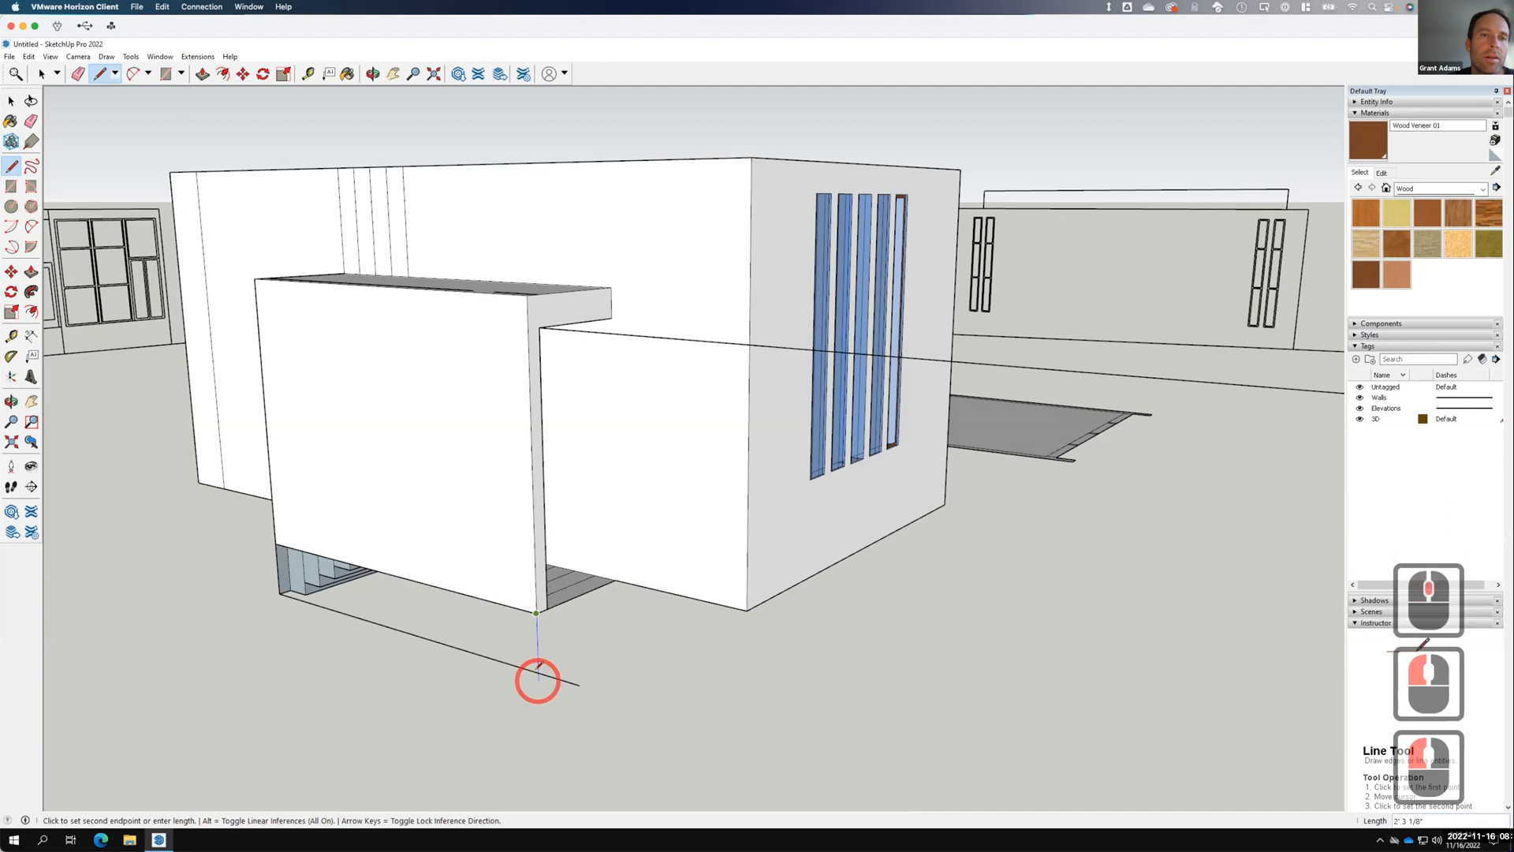
pyautogui.click(538, 672)
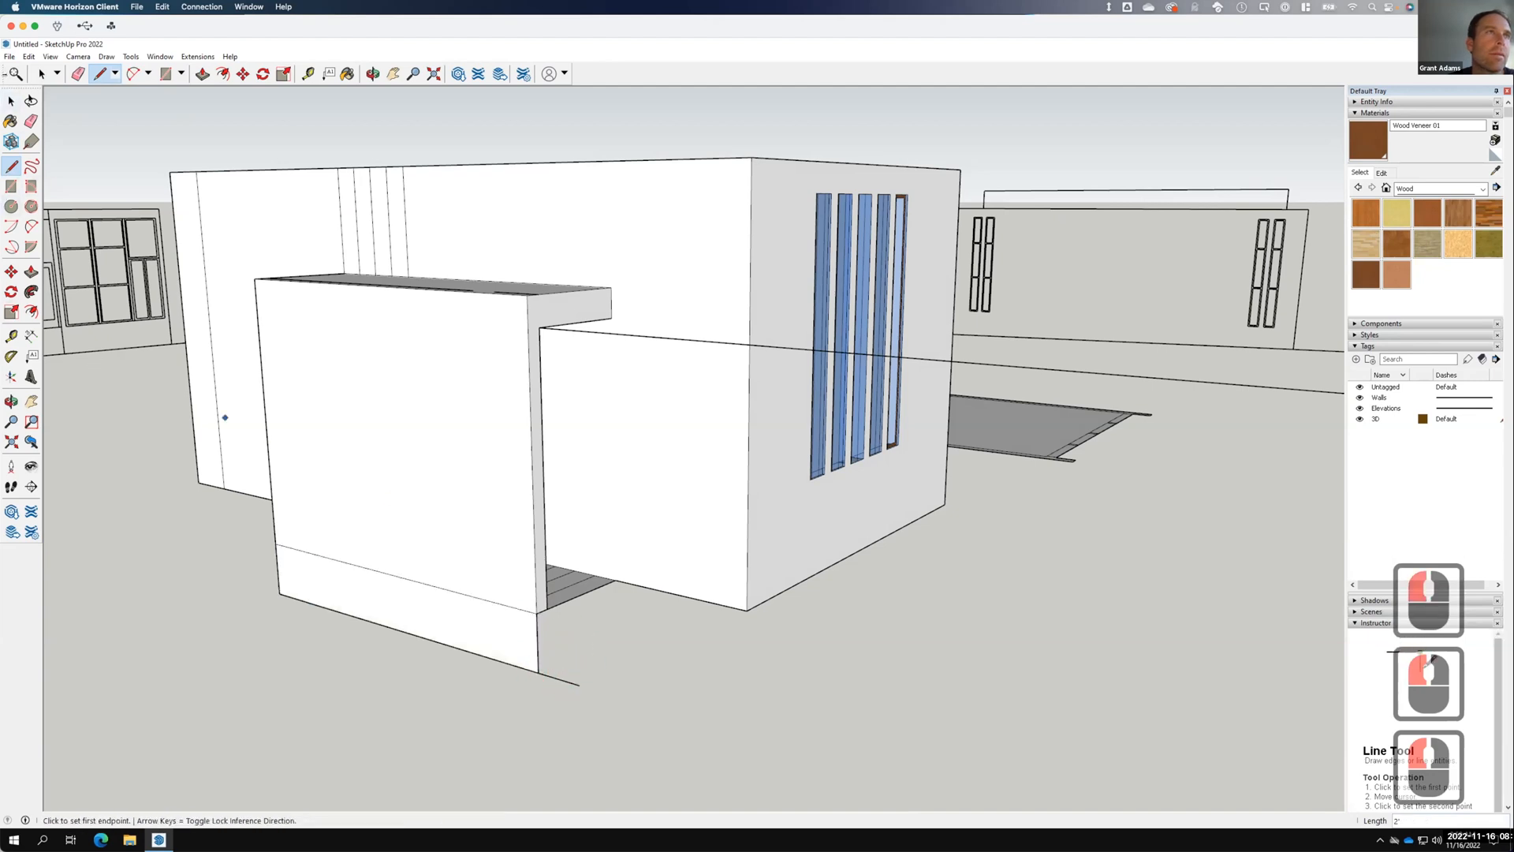
# Erase the stray edge across the canopy front wall and the edge at its bottom corner.
pyautogui.press('space')
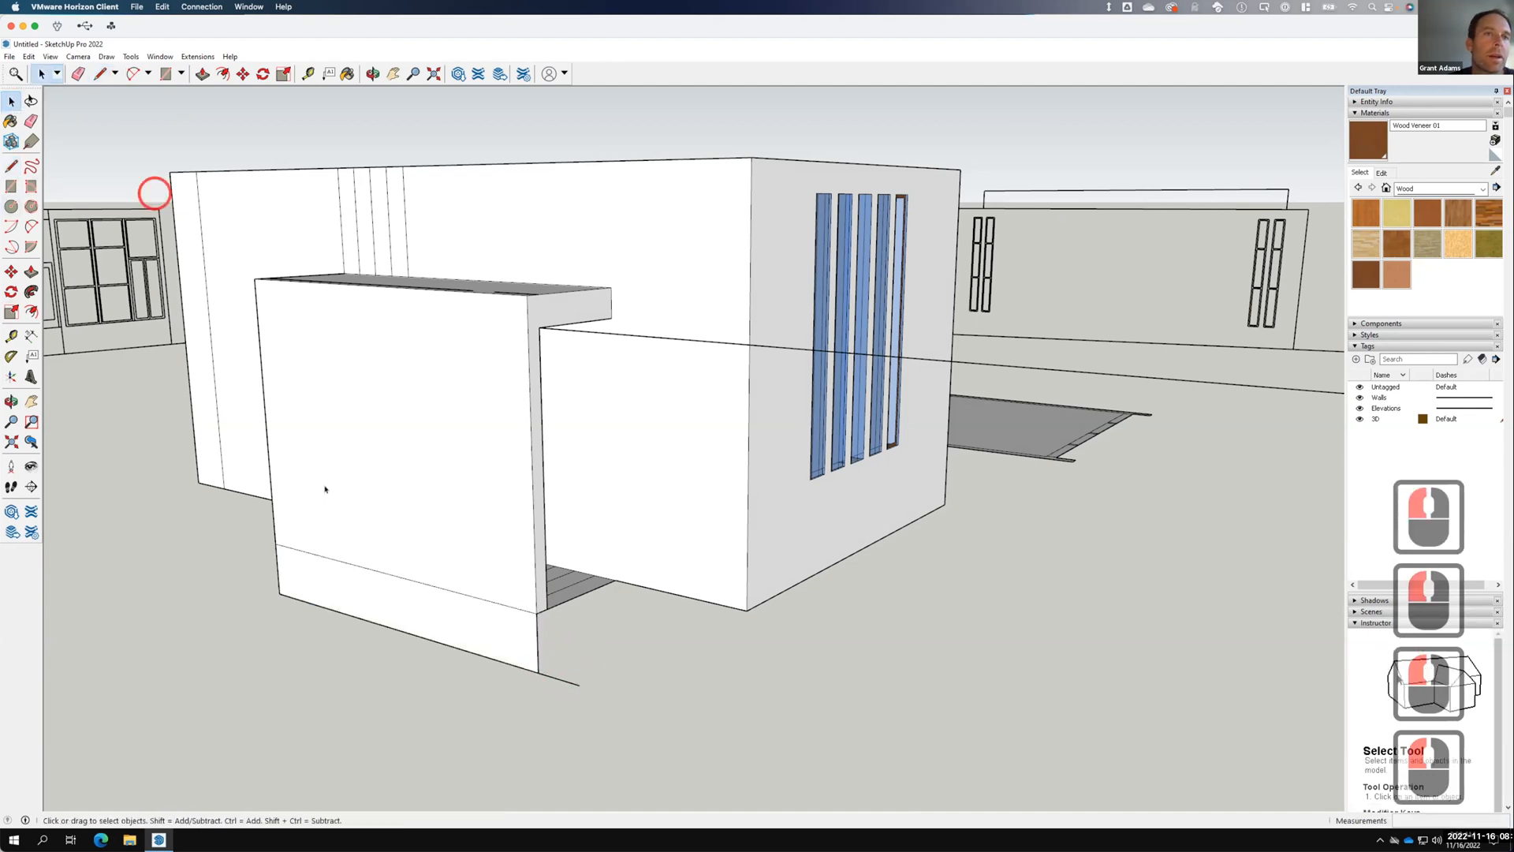
pyautogui.rightClick(372, 568)
pyautogui.click(397, 589)
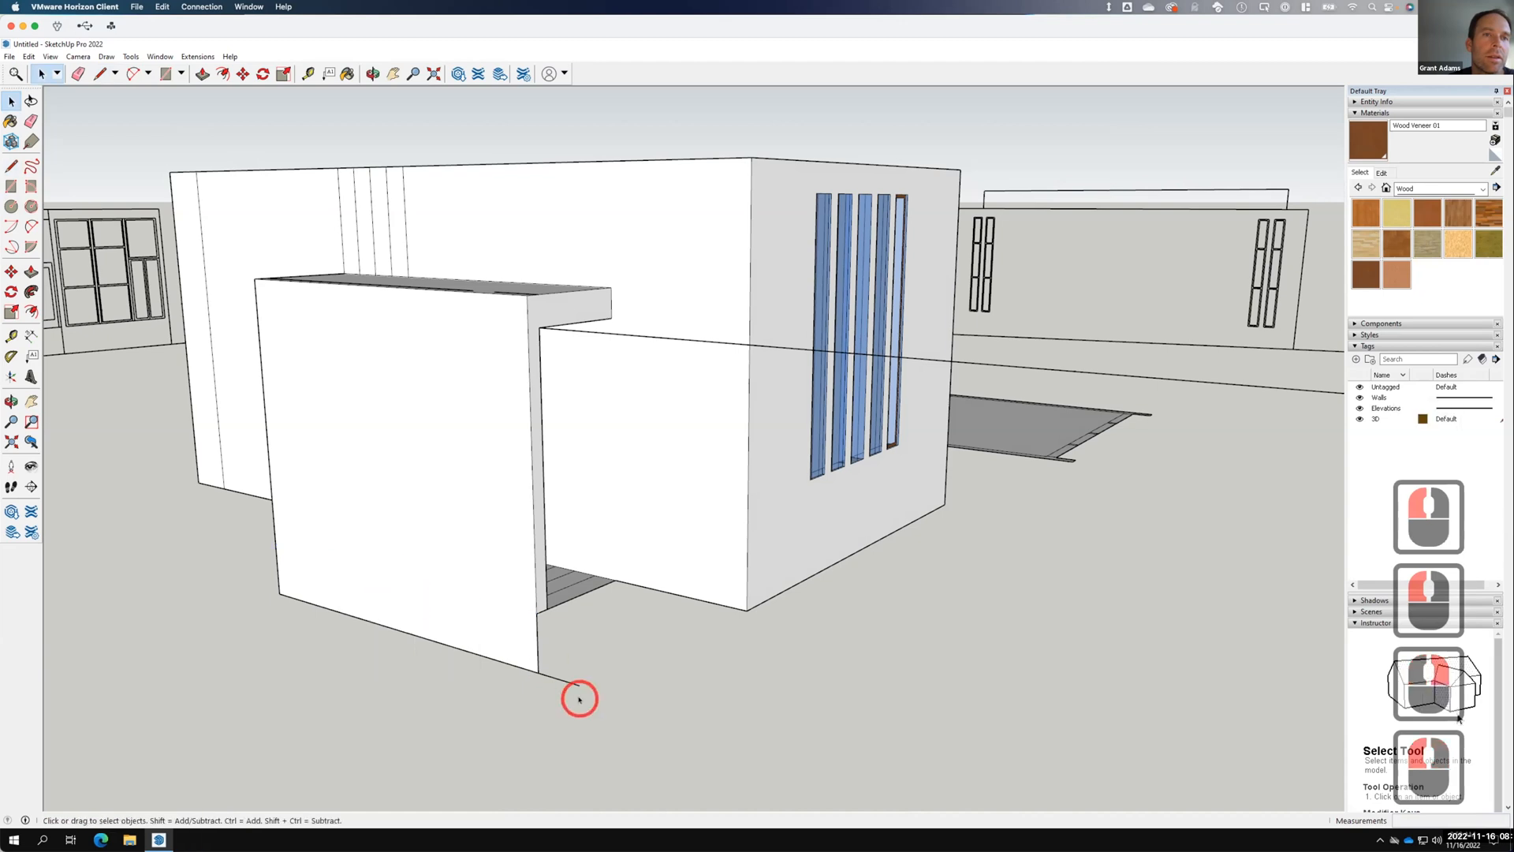
pyautogui.click(571, 680)
pyautogui.rightClick(571, 679)
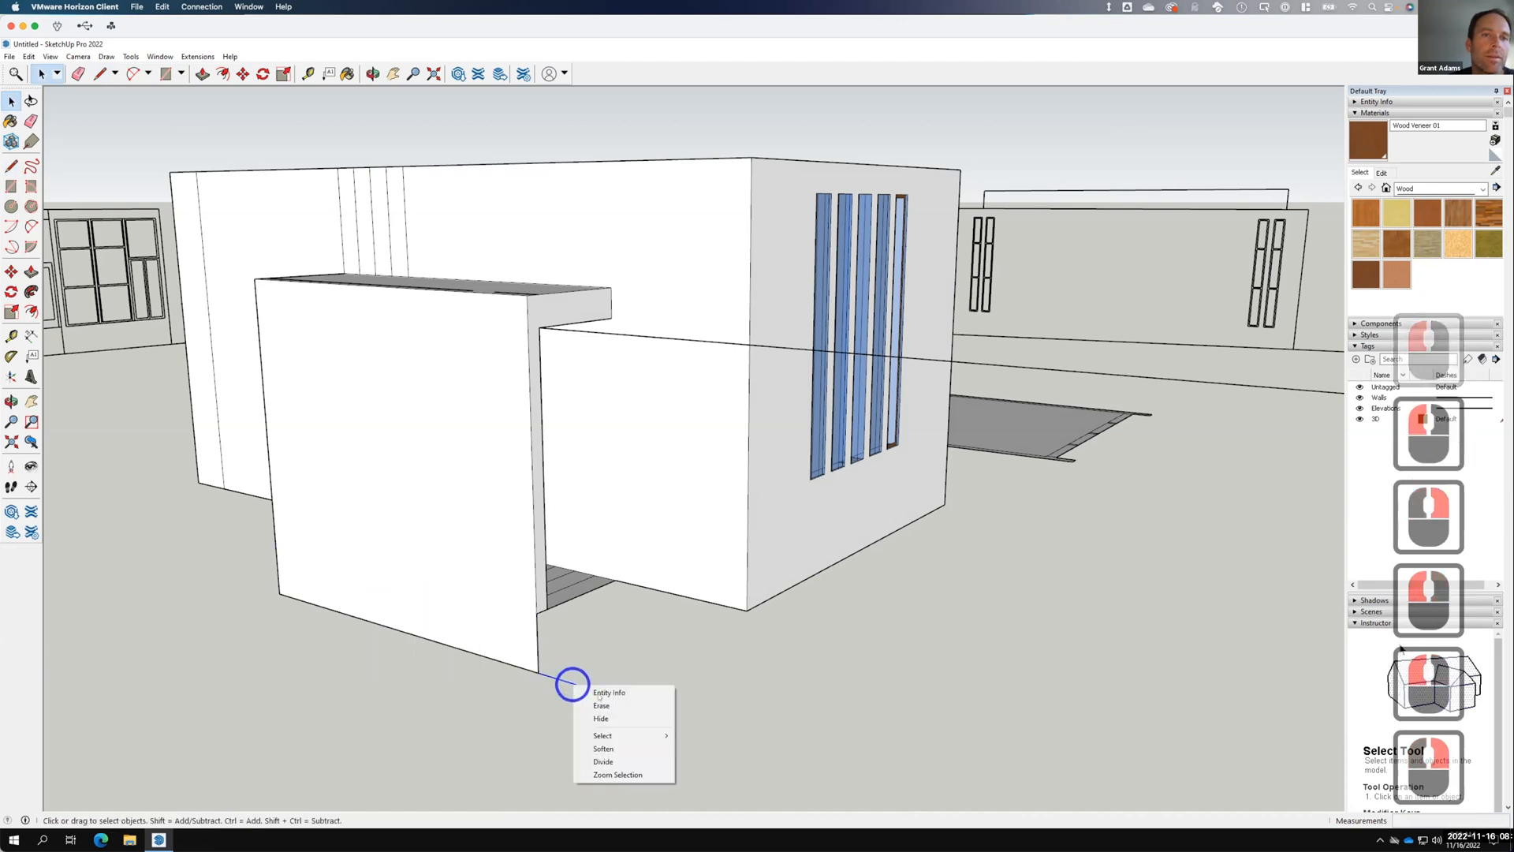
pyautogui.click(599, 700)
pyautogui.click(550, 579)
pyautogui.scroll(-9, 581, 549)
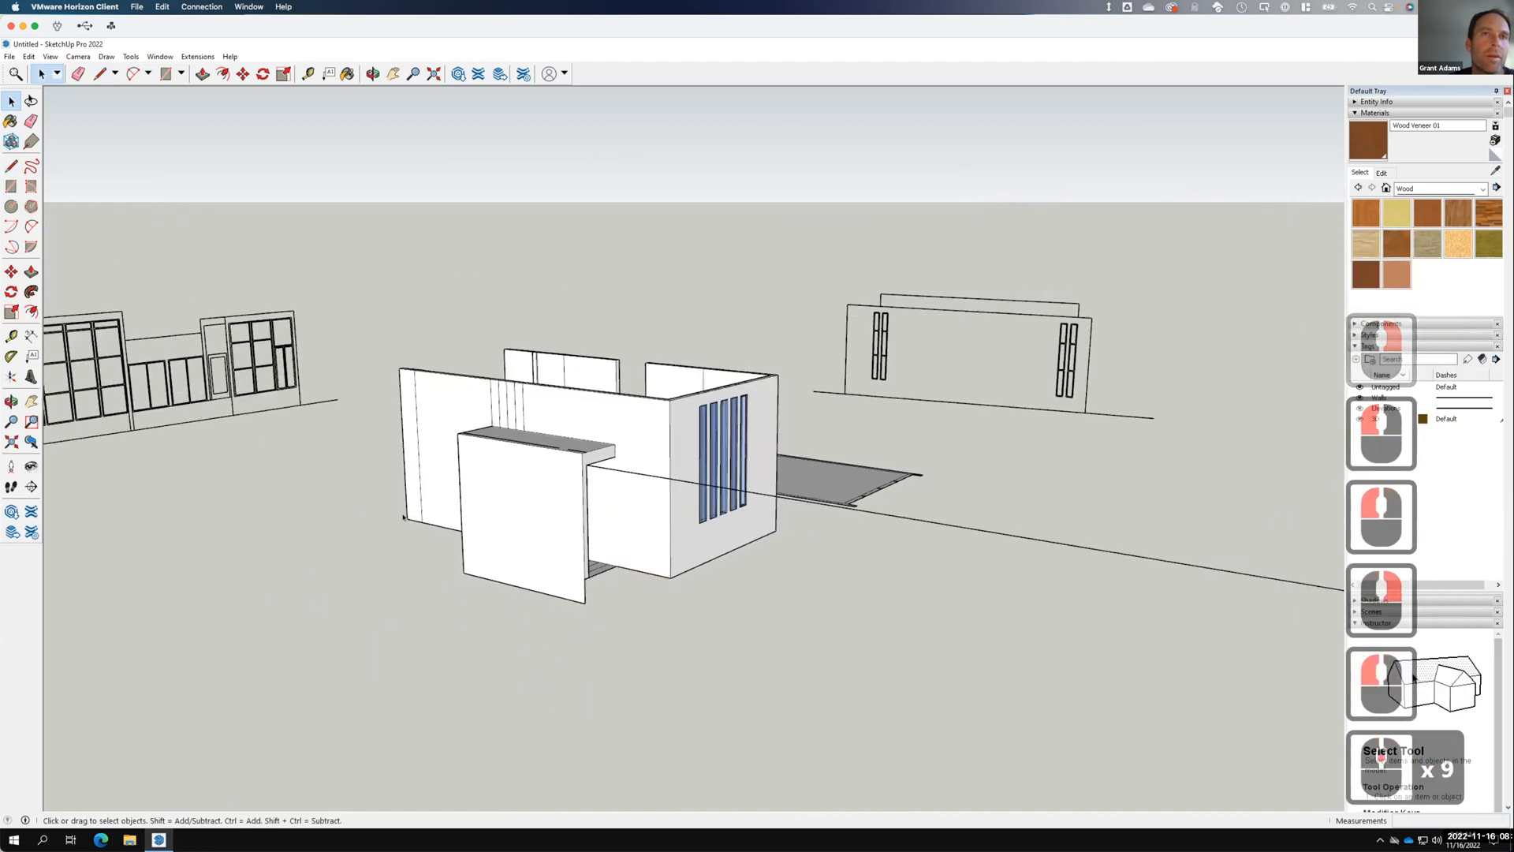
pyautogui.moveTo(753, 474); pyautogui.dragTo(1196, 510, button='middle')
pyautogui.scroll(-10, 1090, 512)
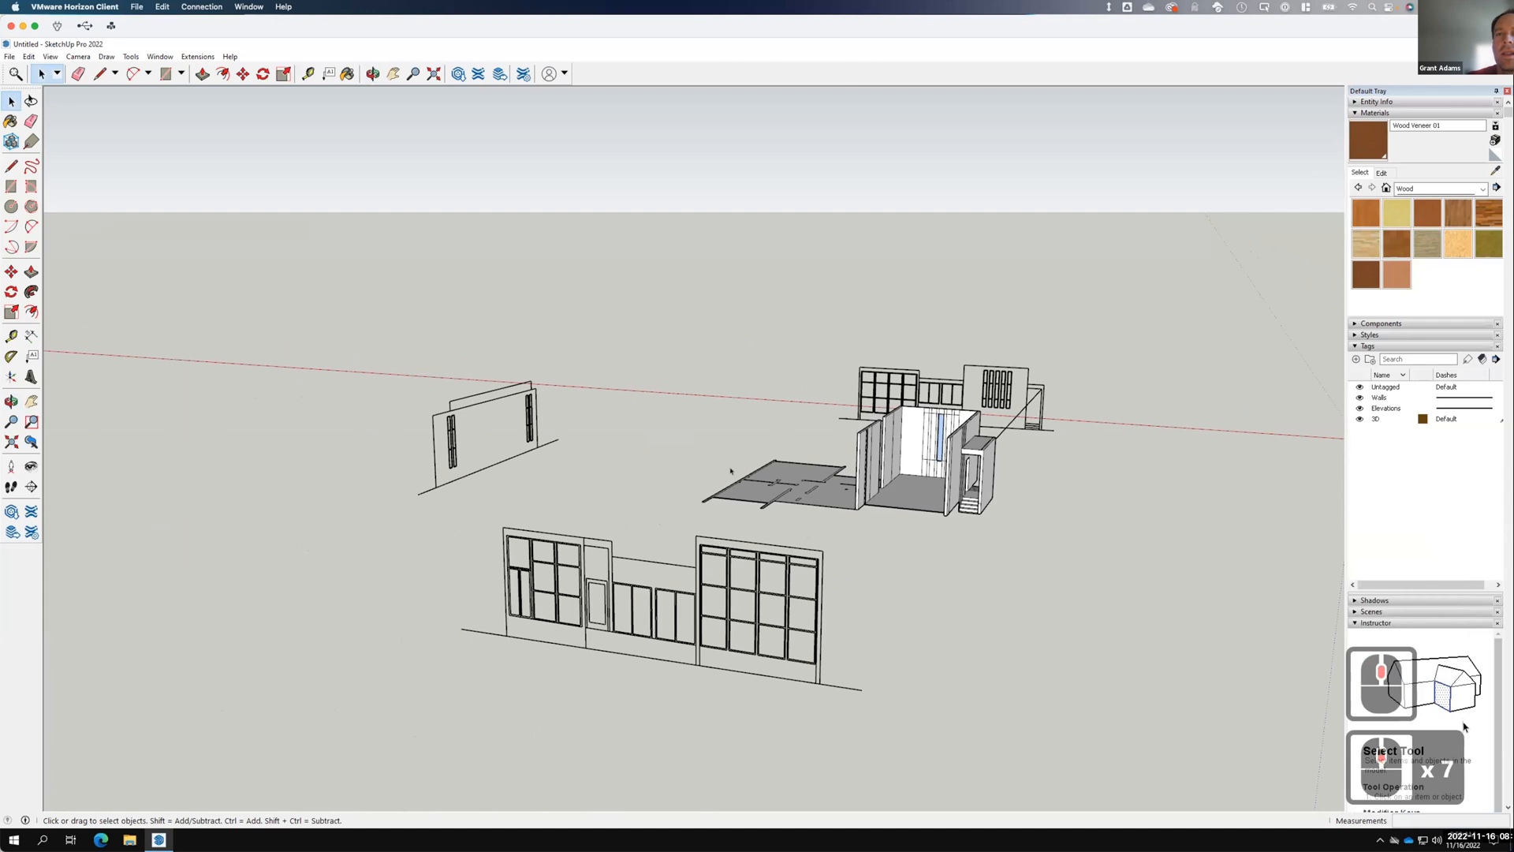
pyautogui.scroll(7, 979, 318)
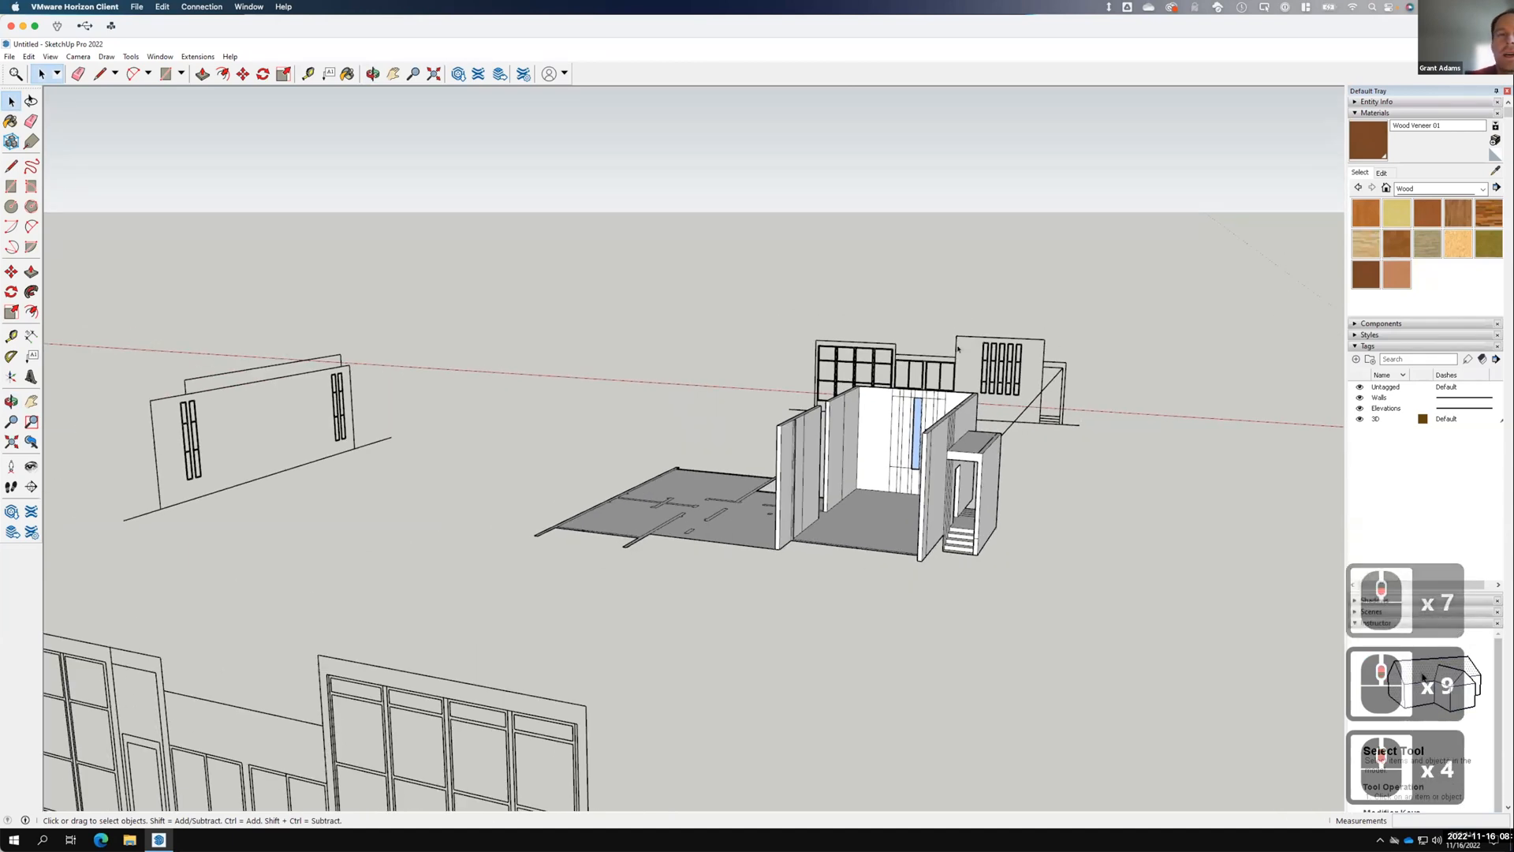
pyautogui.scroll(-4, 710, 413)
pyautogui.scroll(9, 929, 376)
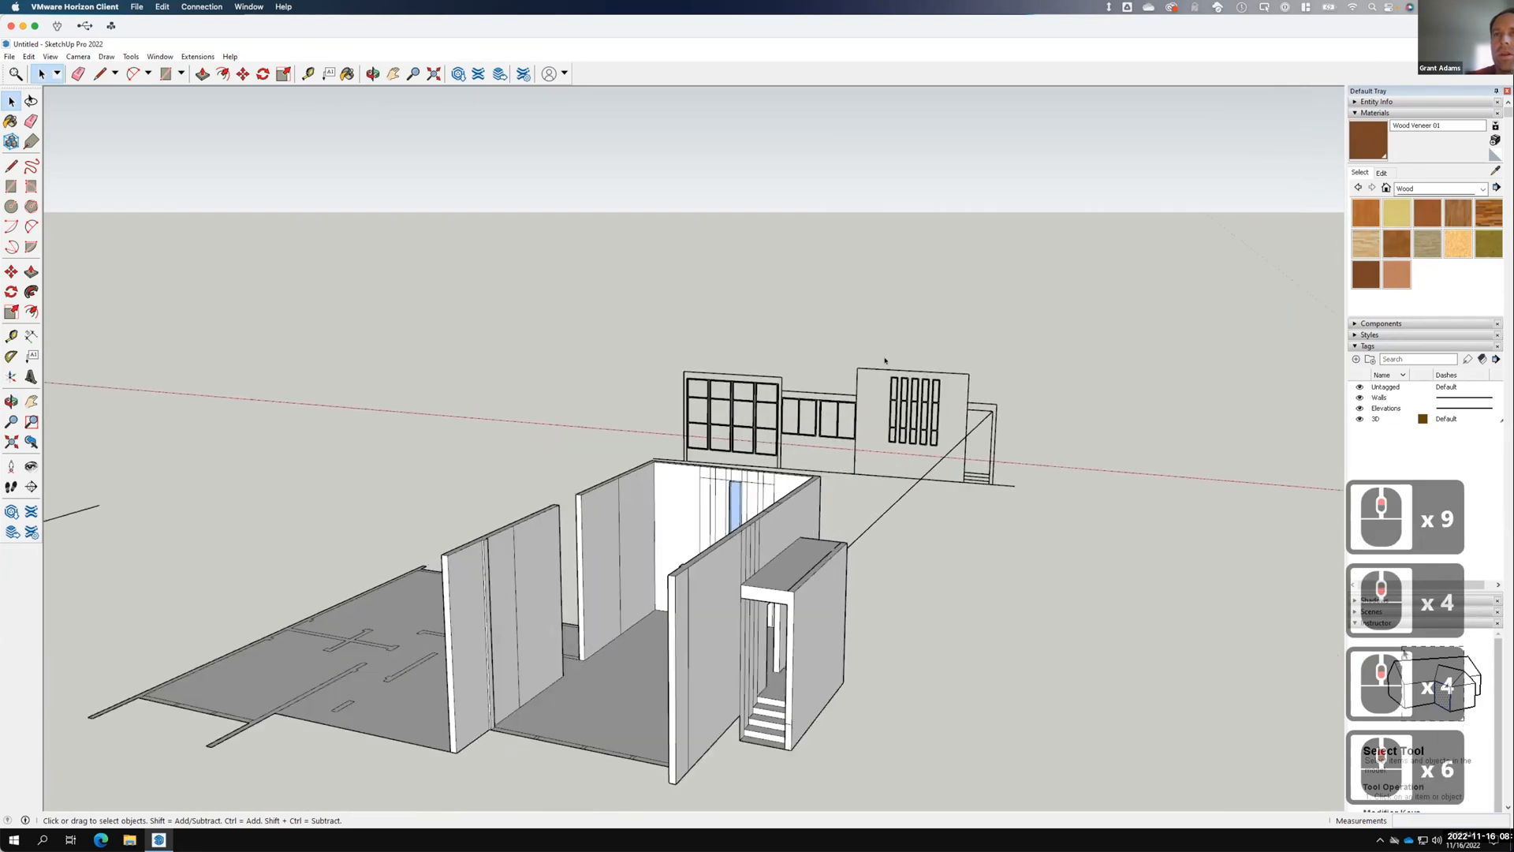
pyautogui.click(11, 166)
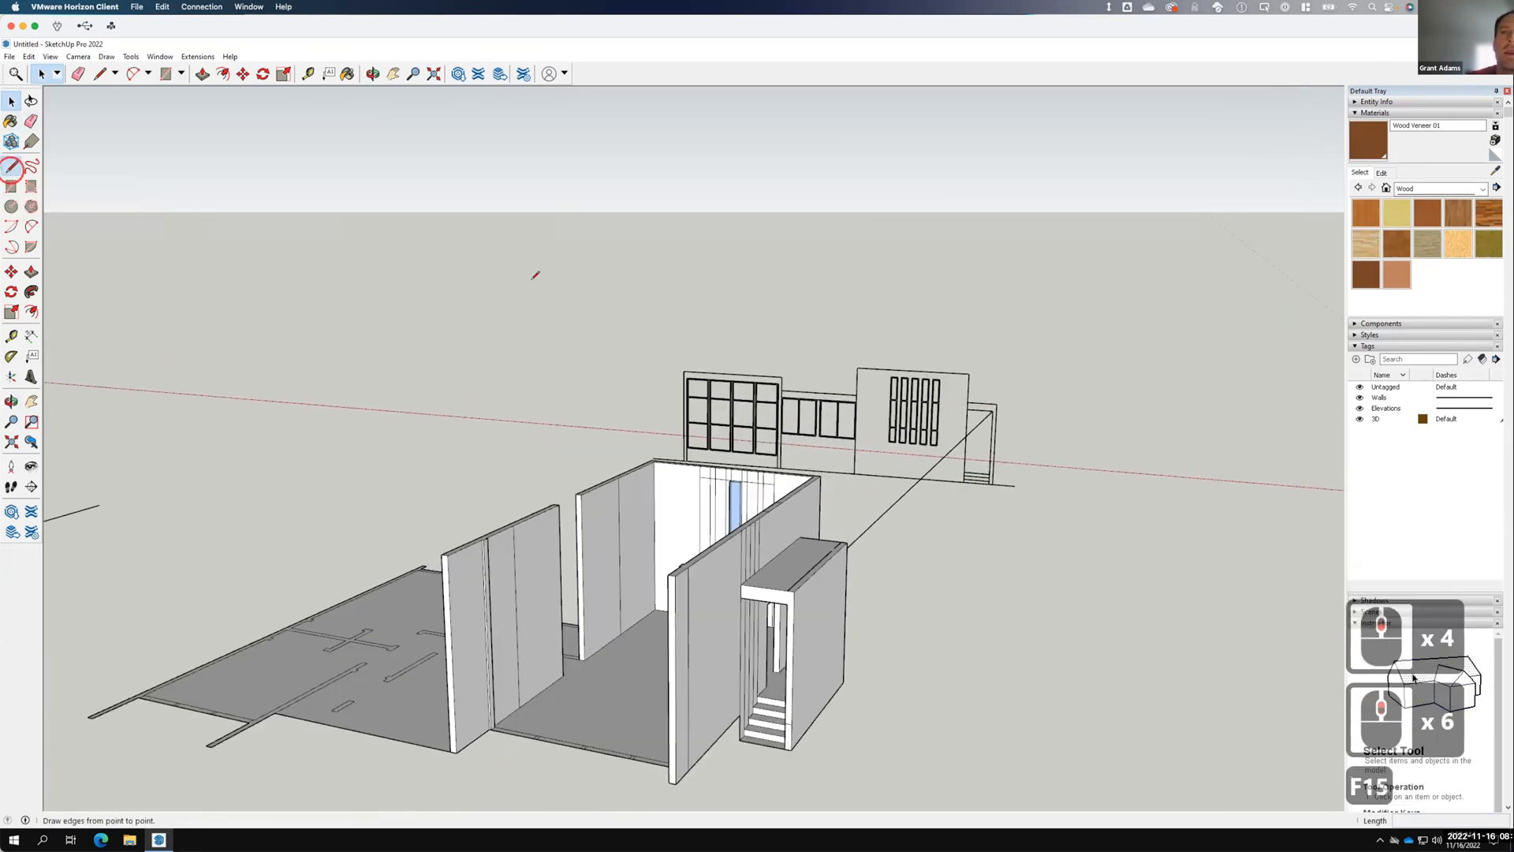
# Draw a 6' vertical line from the elevation's top edge and join its peak to both top corners.
pyautogui.click(912, 368)
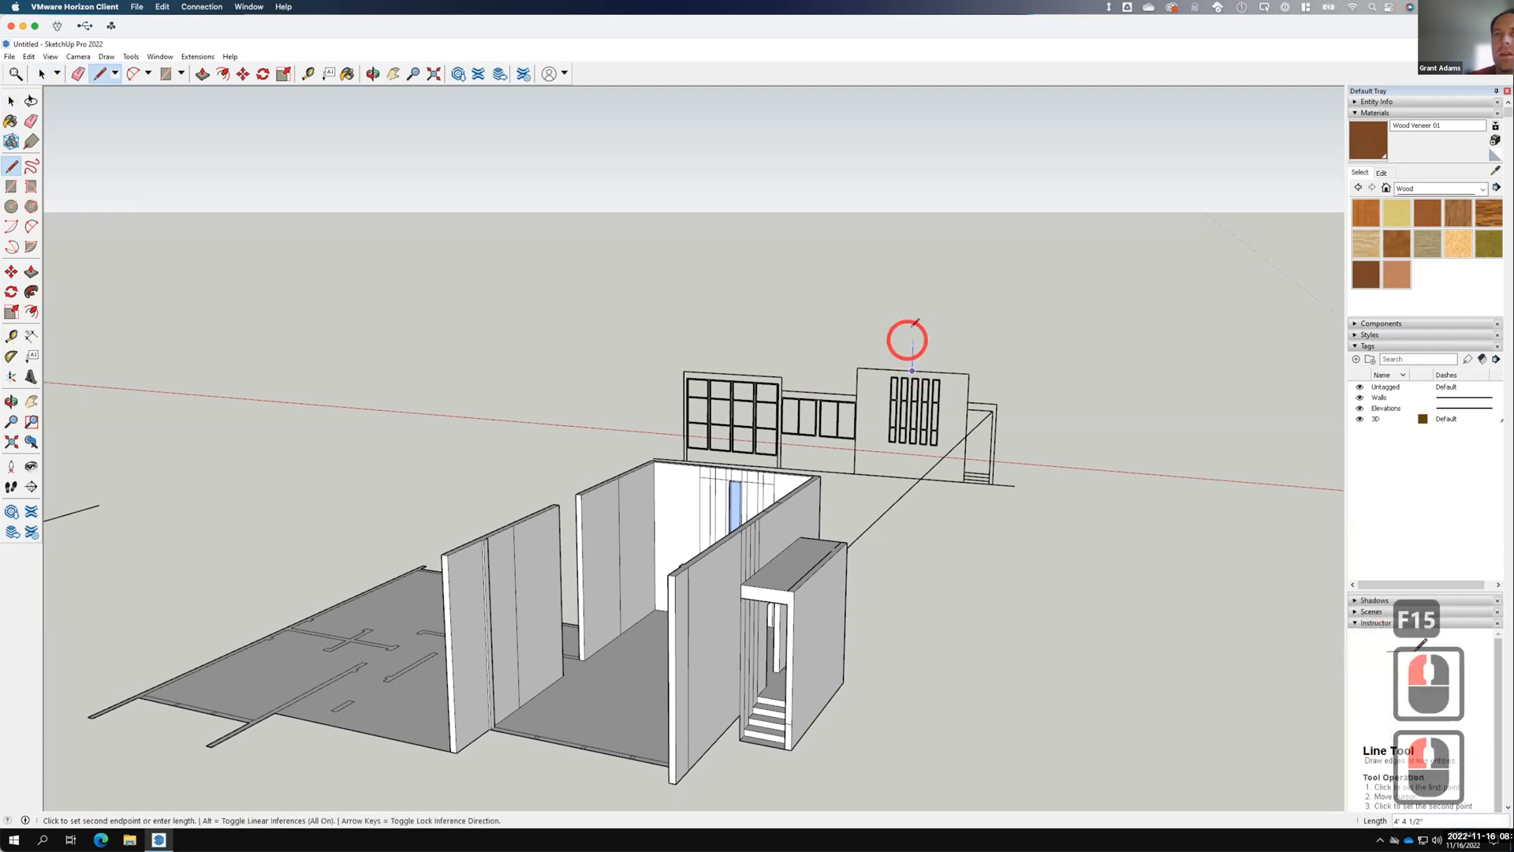
pyautogui.write("6'")
pyautogui.press('Return')
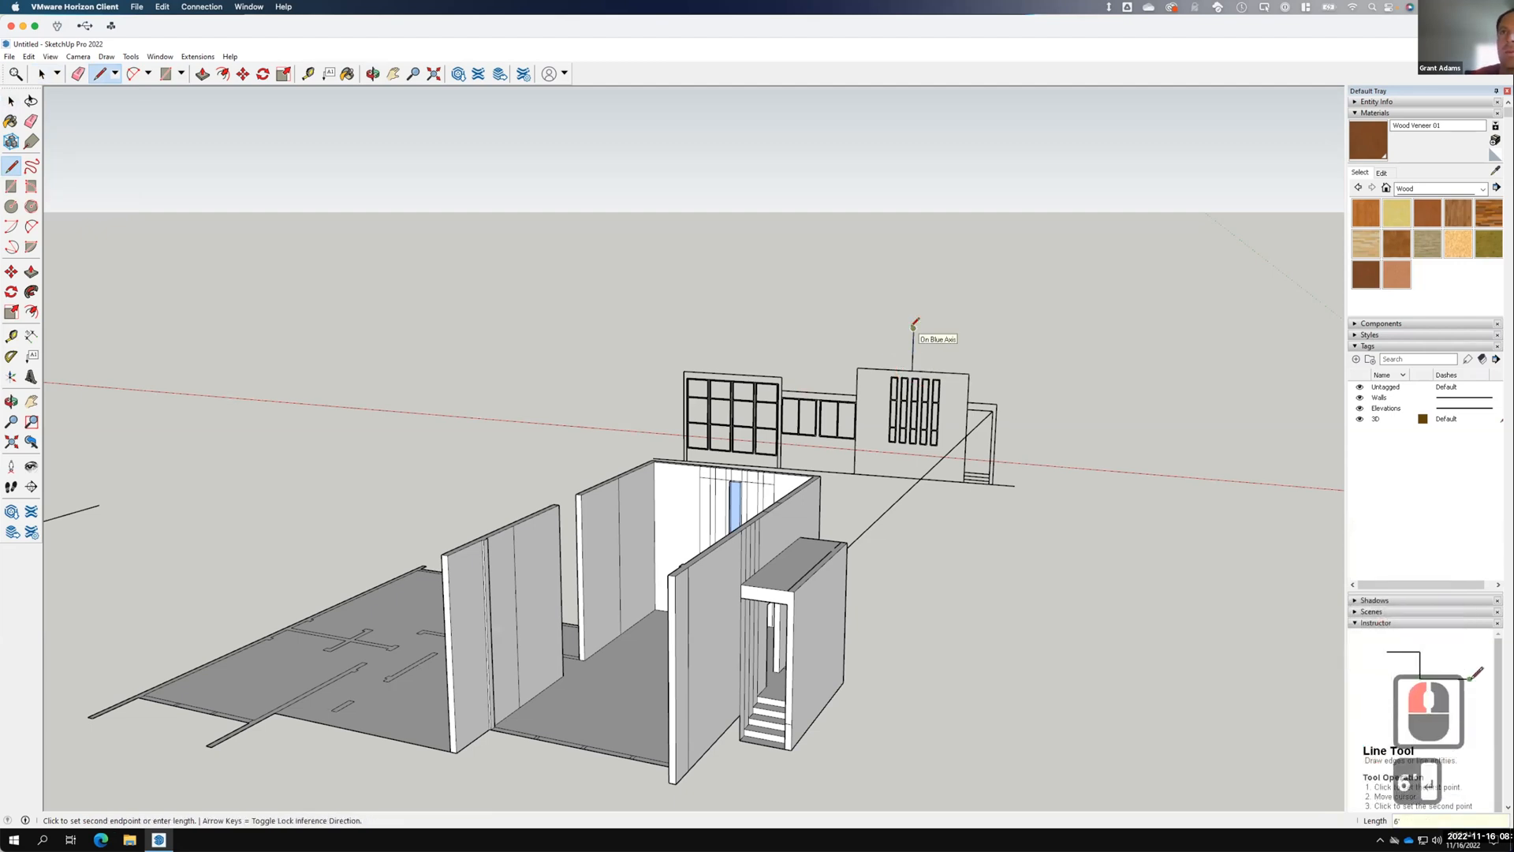
pyautogui.click(969, 373)
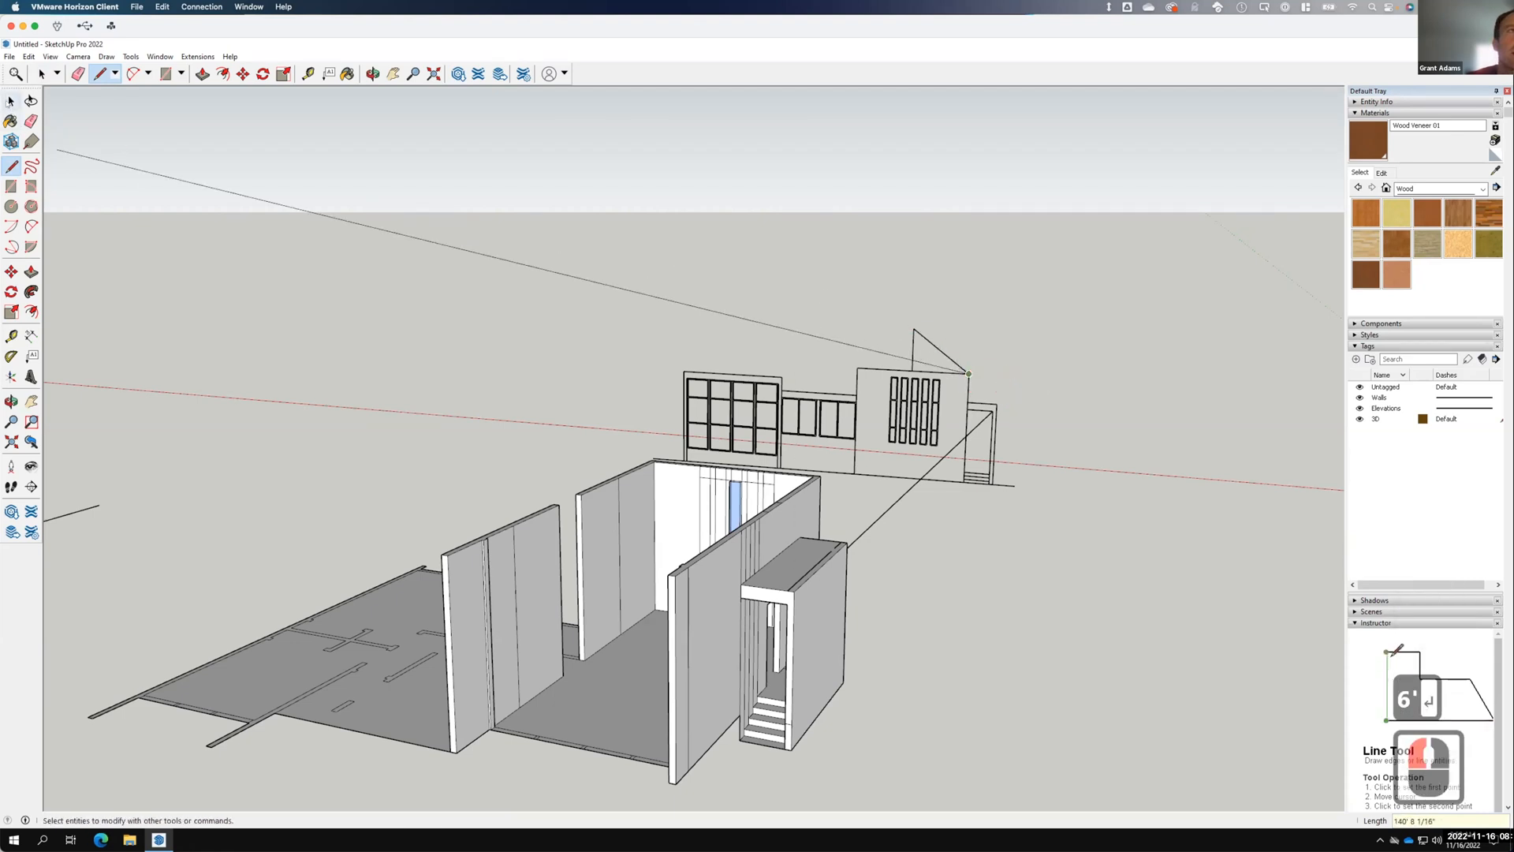
pyautogui.click(12, 101)
pyautogui.click(11, 167)
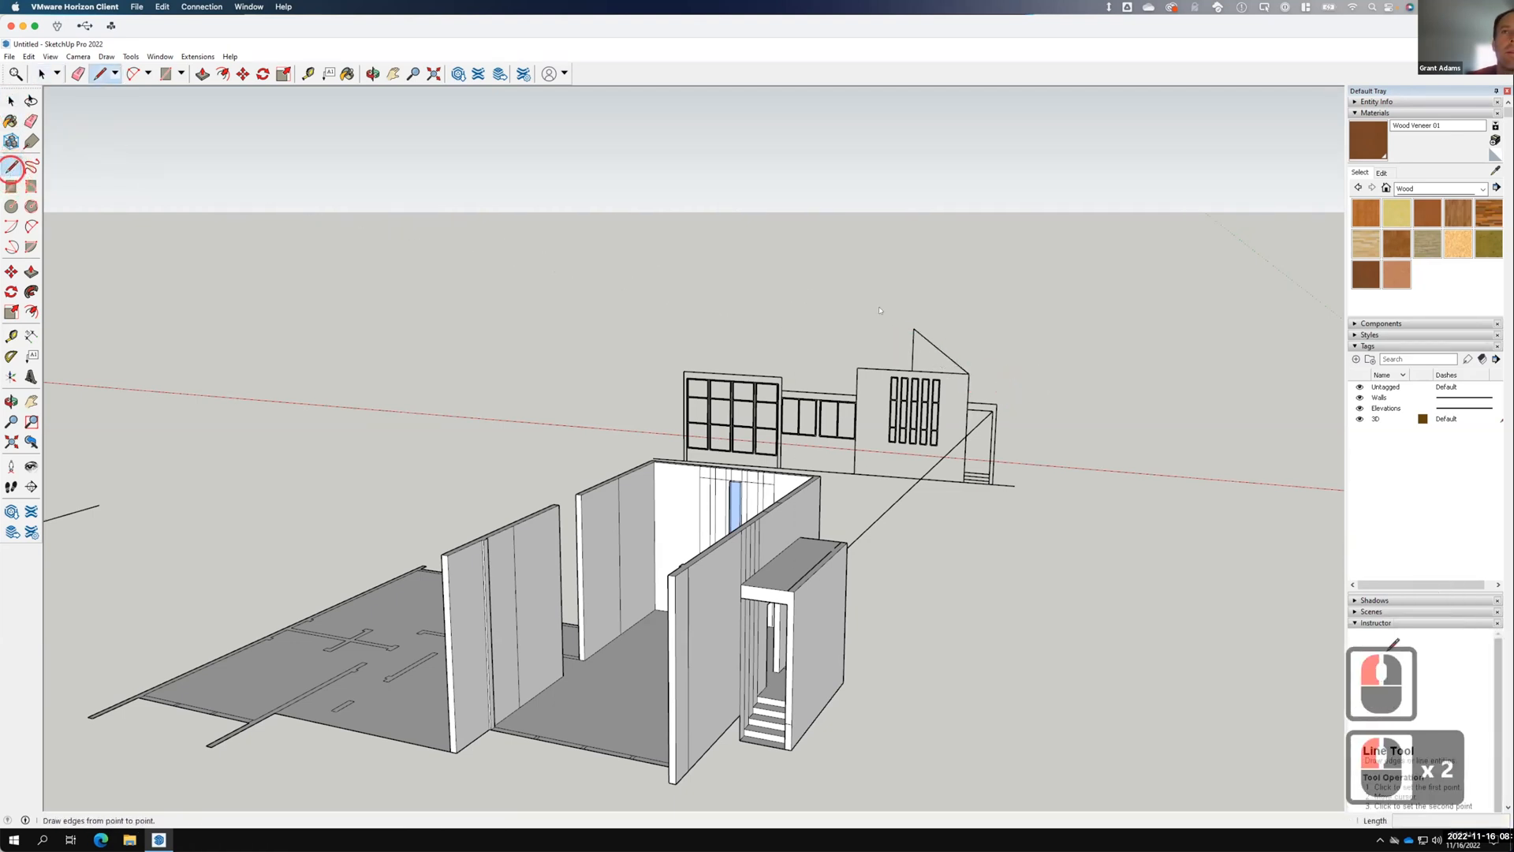
pyautogui.click(914, 326)
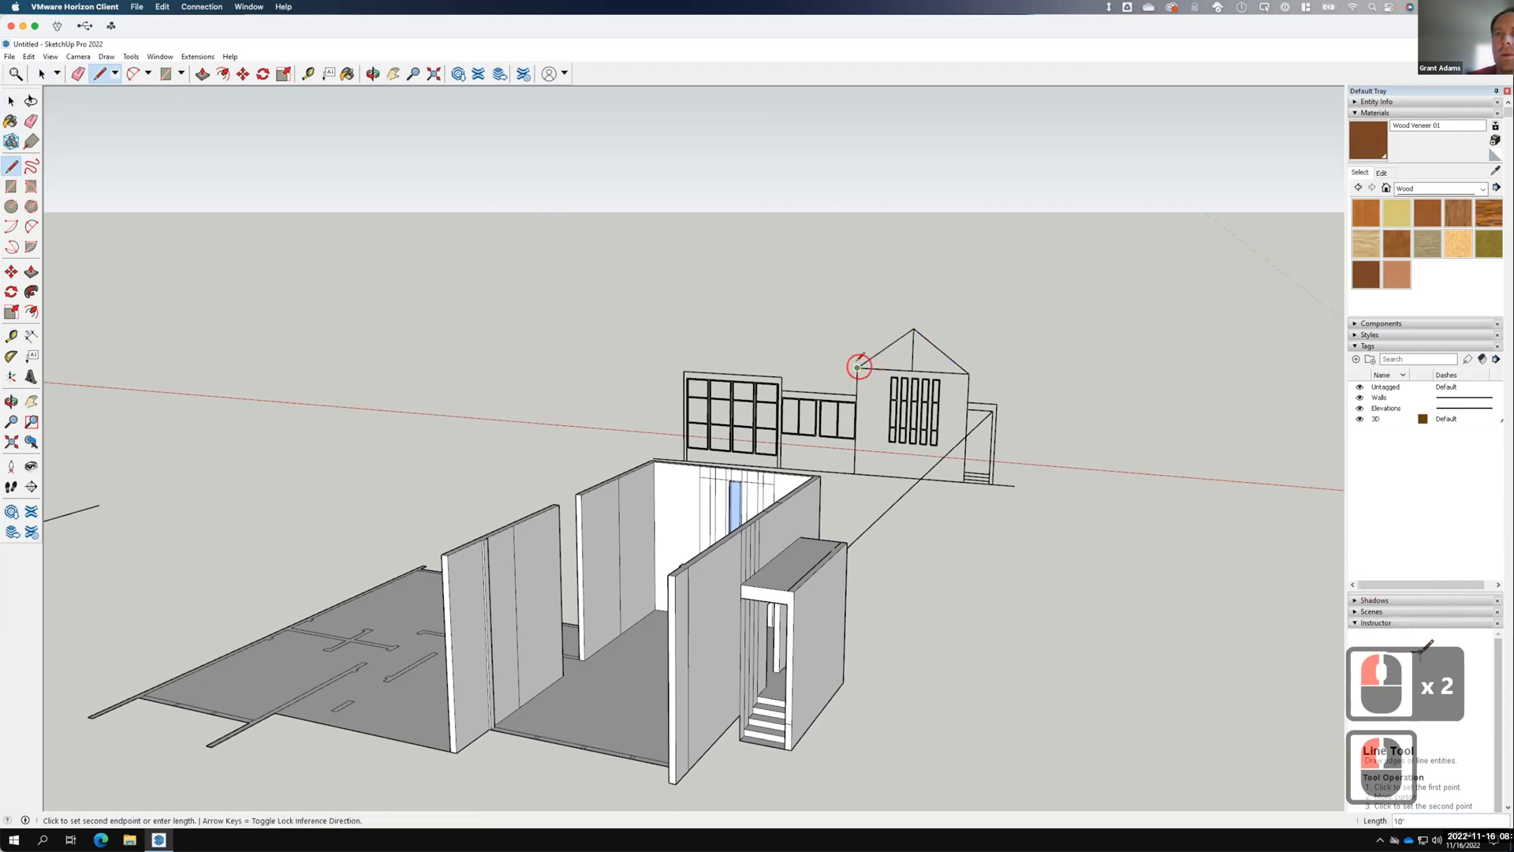
pyautogui.click(857, 368)
pyautogui.click(11, 101)
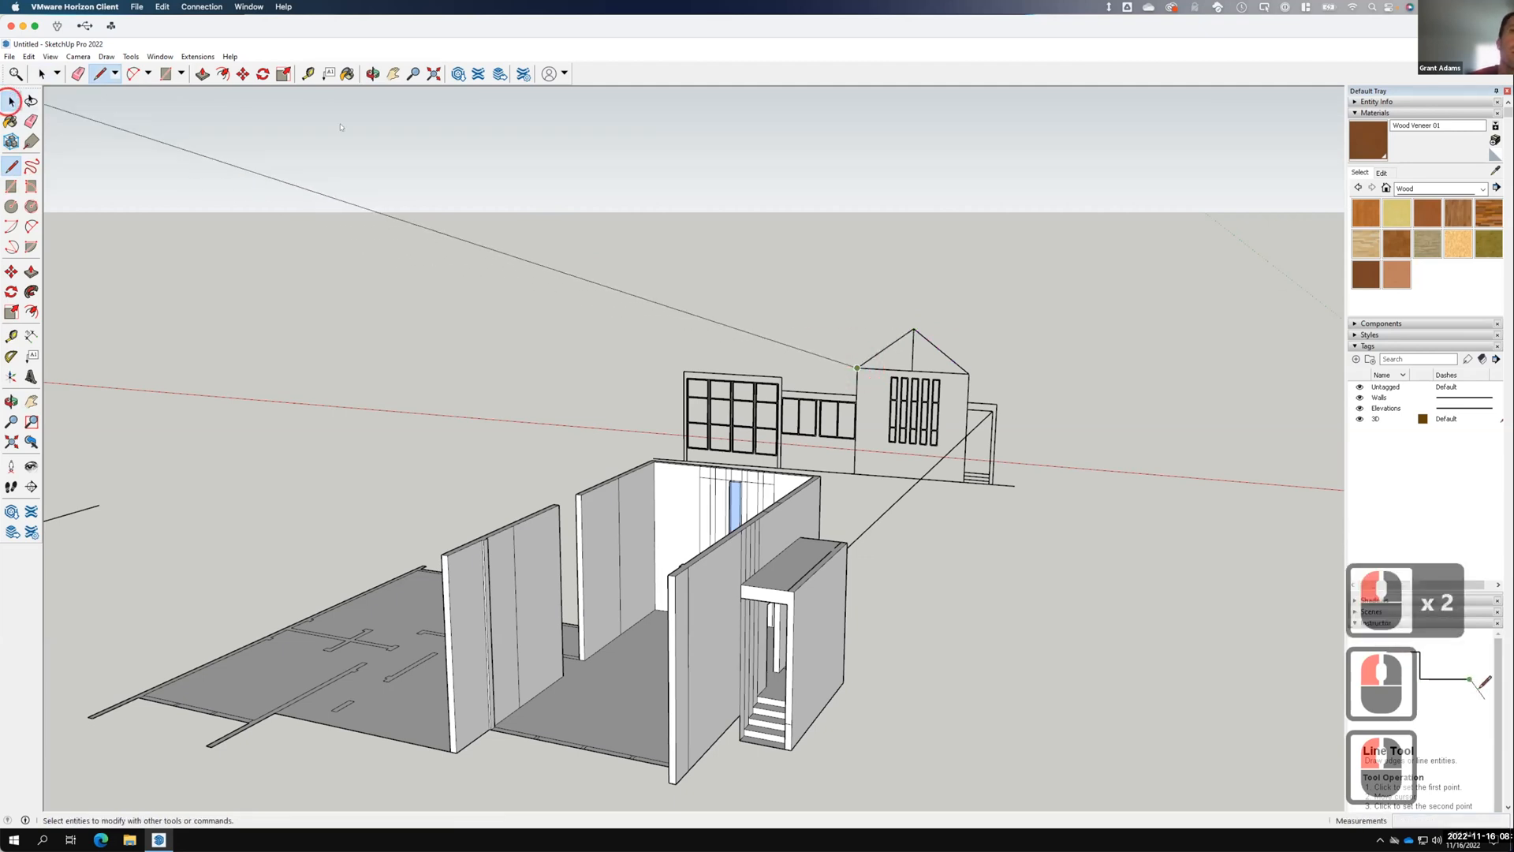
pyautogui.click(919, 287)
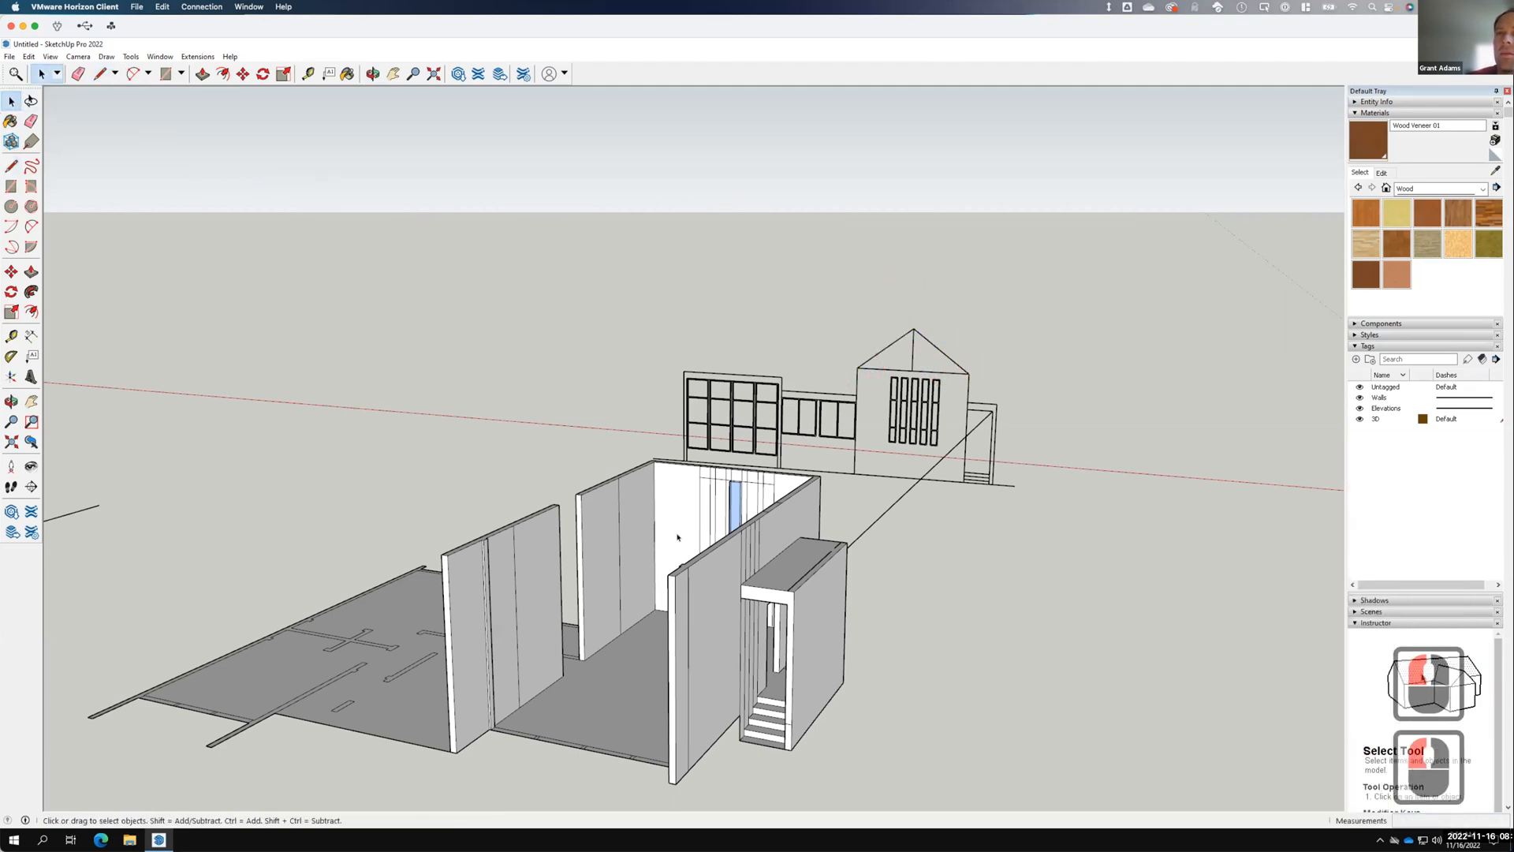
# Select the traced floor plan and walls together and make them a component named 'FloorPlan'.
pyautogui.scroll(-5, 681, 465)
pyautogui.moveTo(681, 465); pyautogui.dragTo(819, 567, button='middle')
pyautogui.moveTo(549, 355); pyautogui.dragTo(920, 737)
pyautogui.rightClick(751, 513)
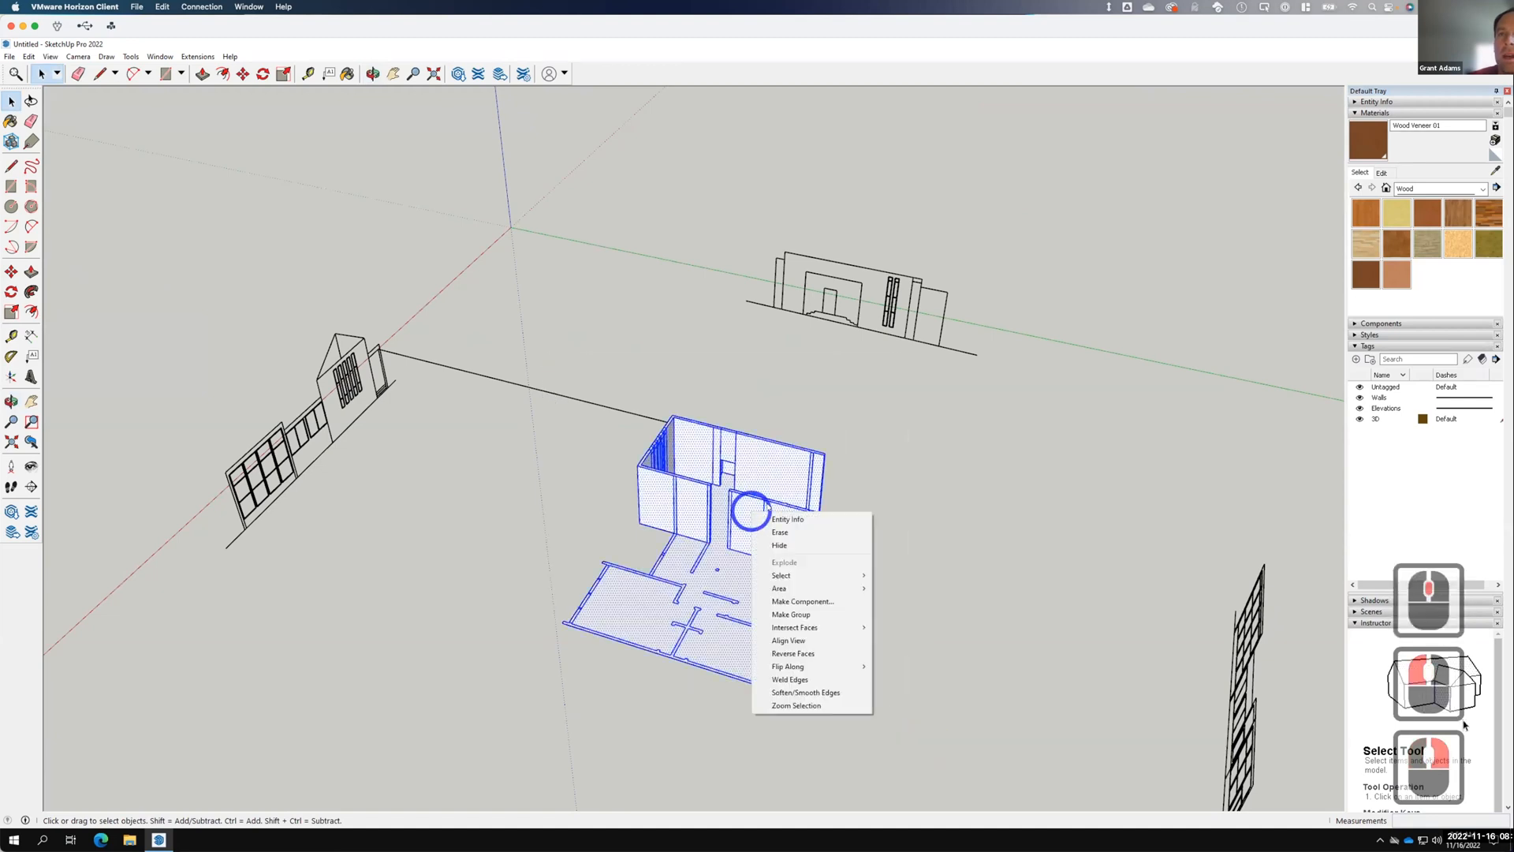
pyautogui.click(812, 604)
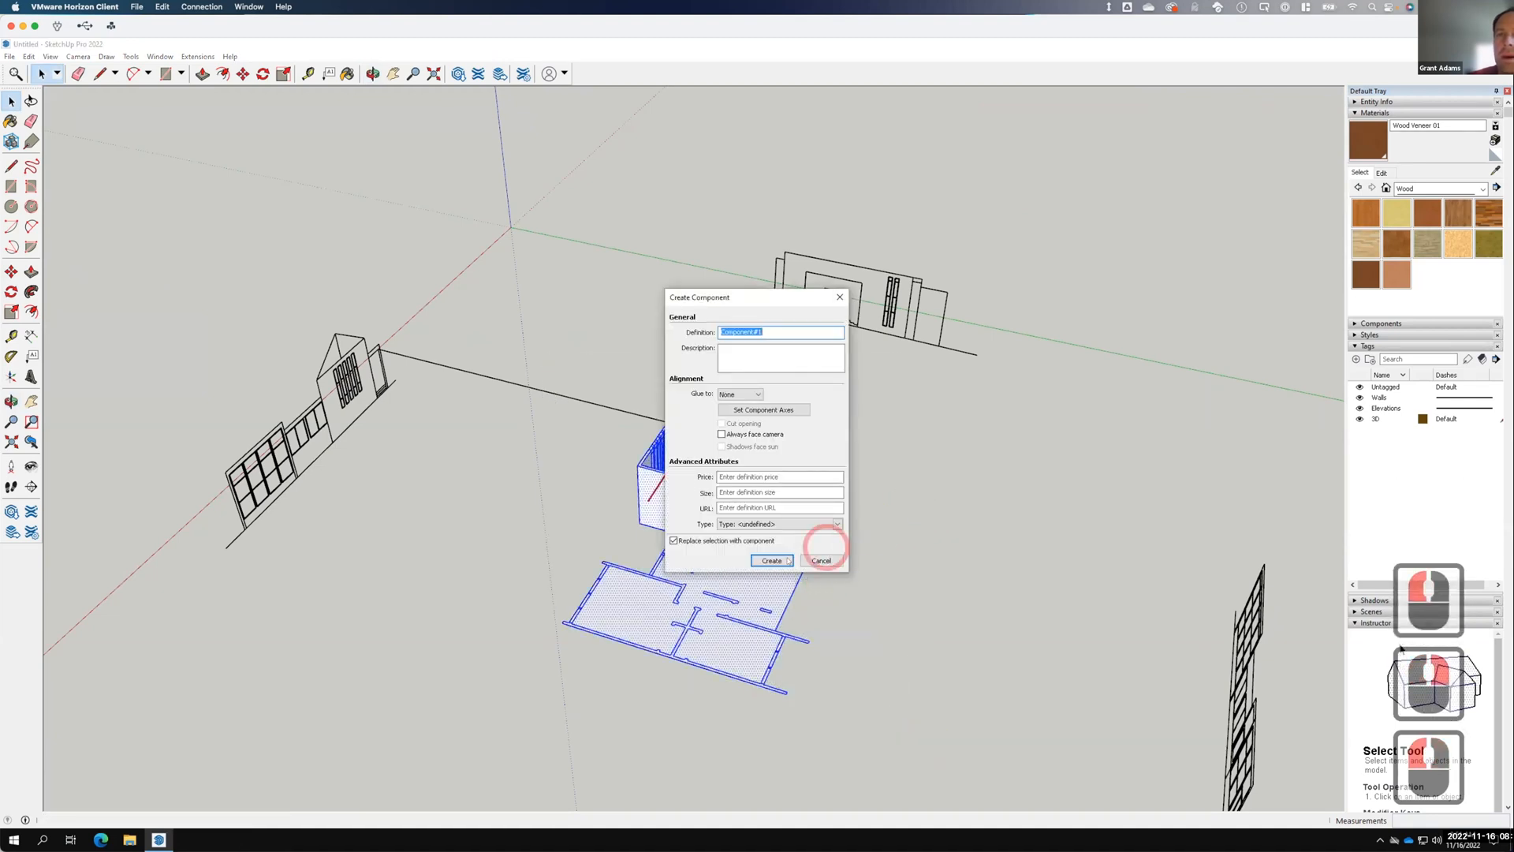
pyautogui.write('Floor Plan')
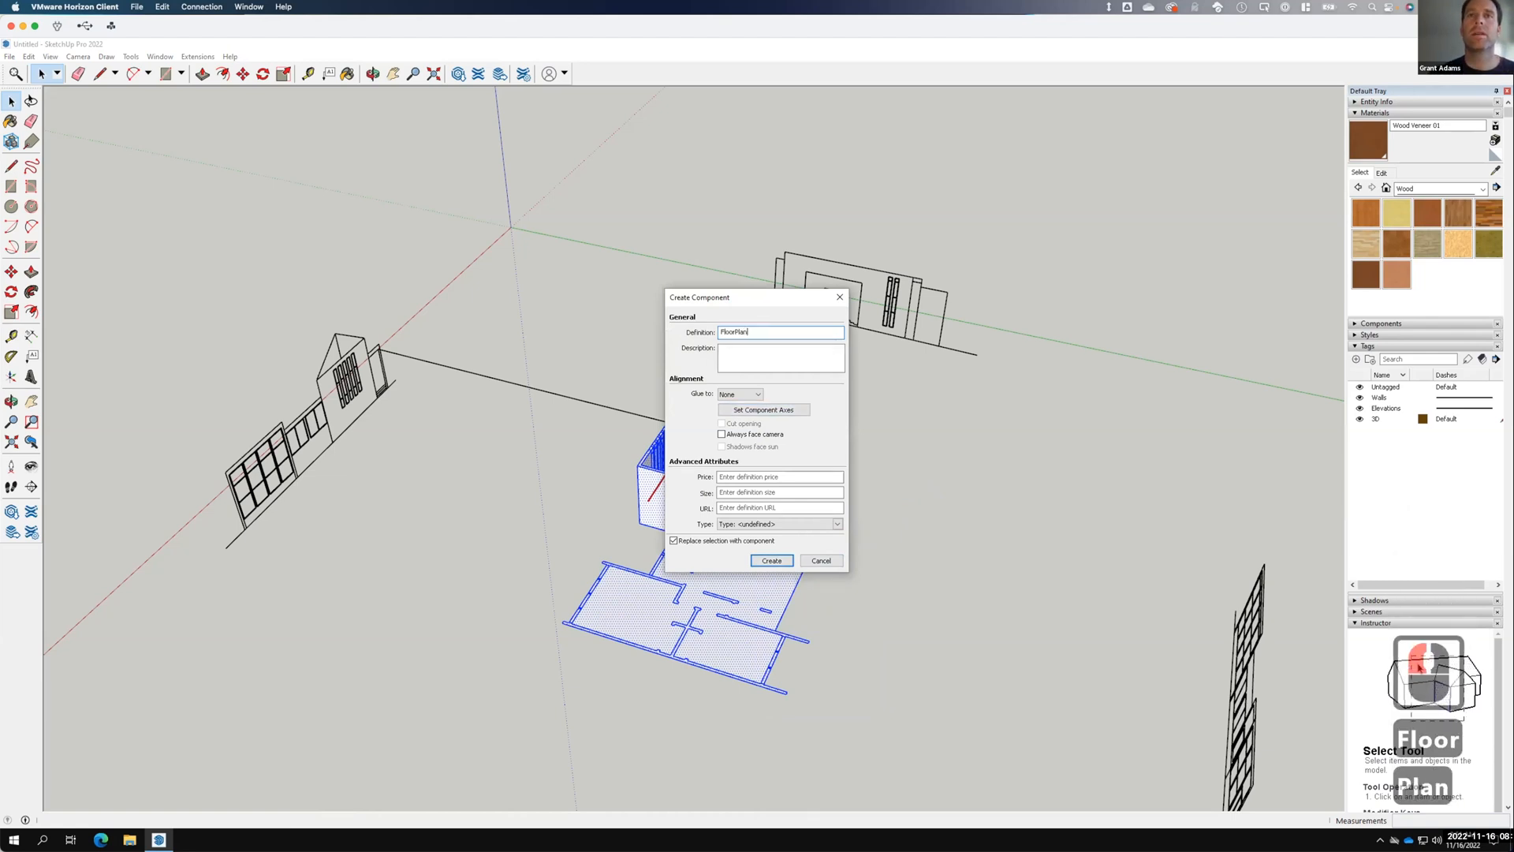
pyautogui.press('Return')
pyautogui.click(960, 434)
pyautogui.click(723, 485)
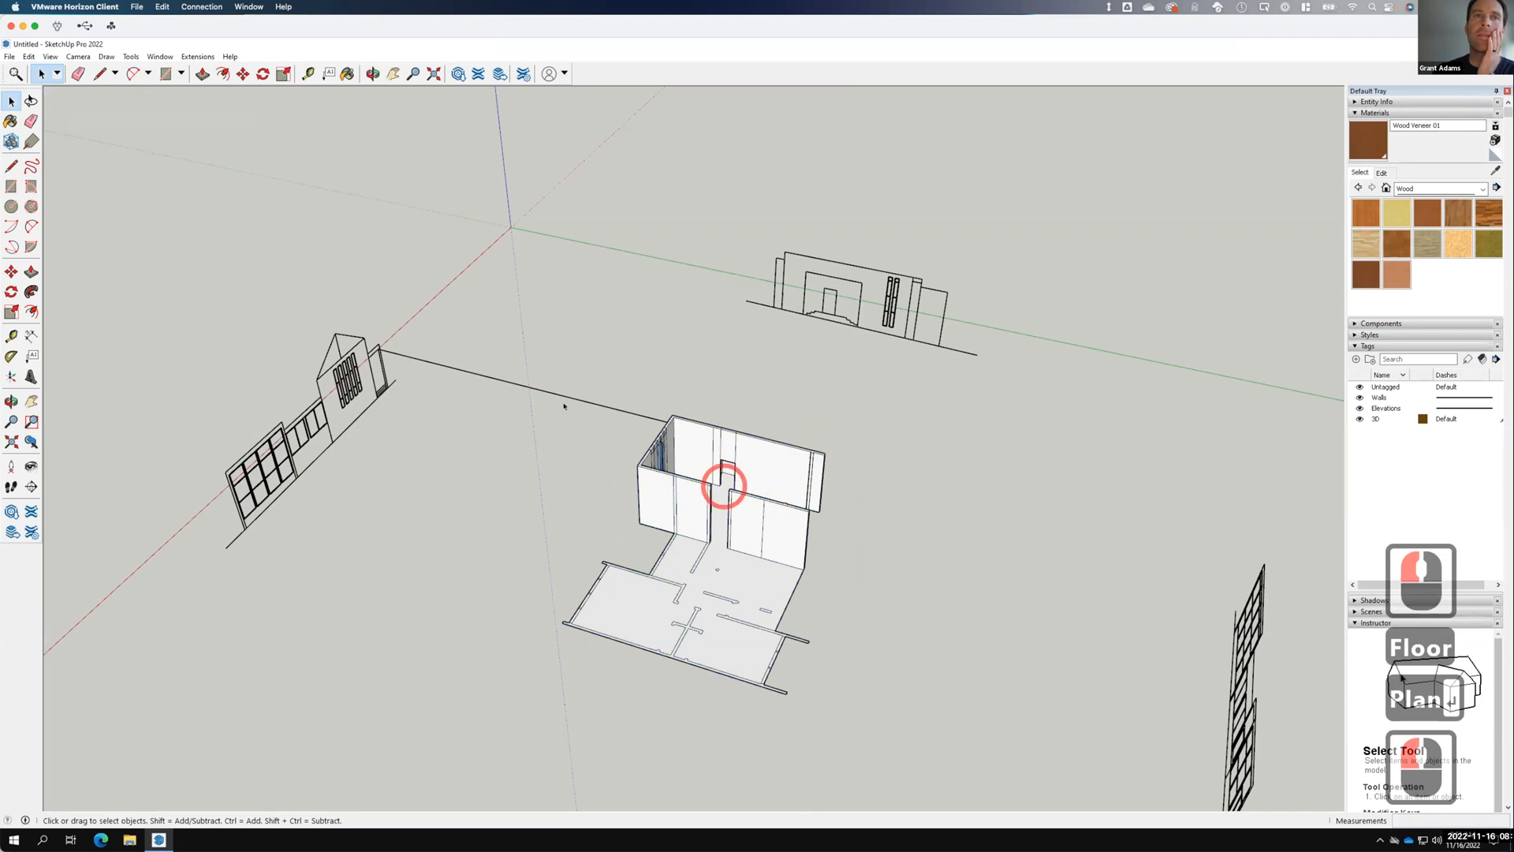
pyautogui.click(13, 165)
# Project a line from the side elevation's corner out past the walls.
pyautogui.moveTo(335, 333); pyautogui.dragTo(1049, 507)
pyautogui.click(1061, 516)
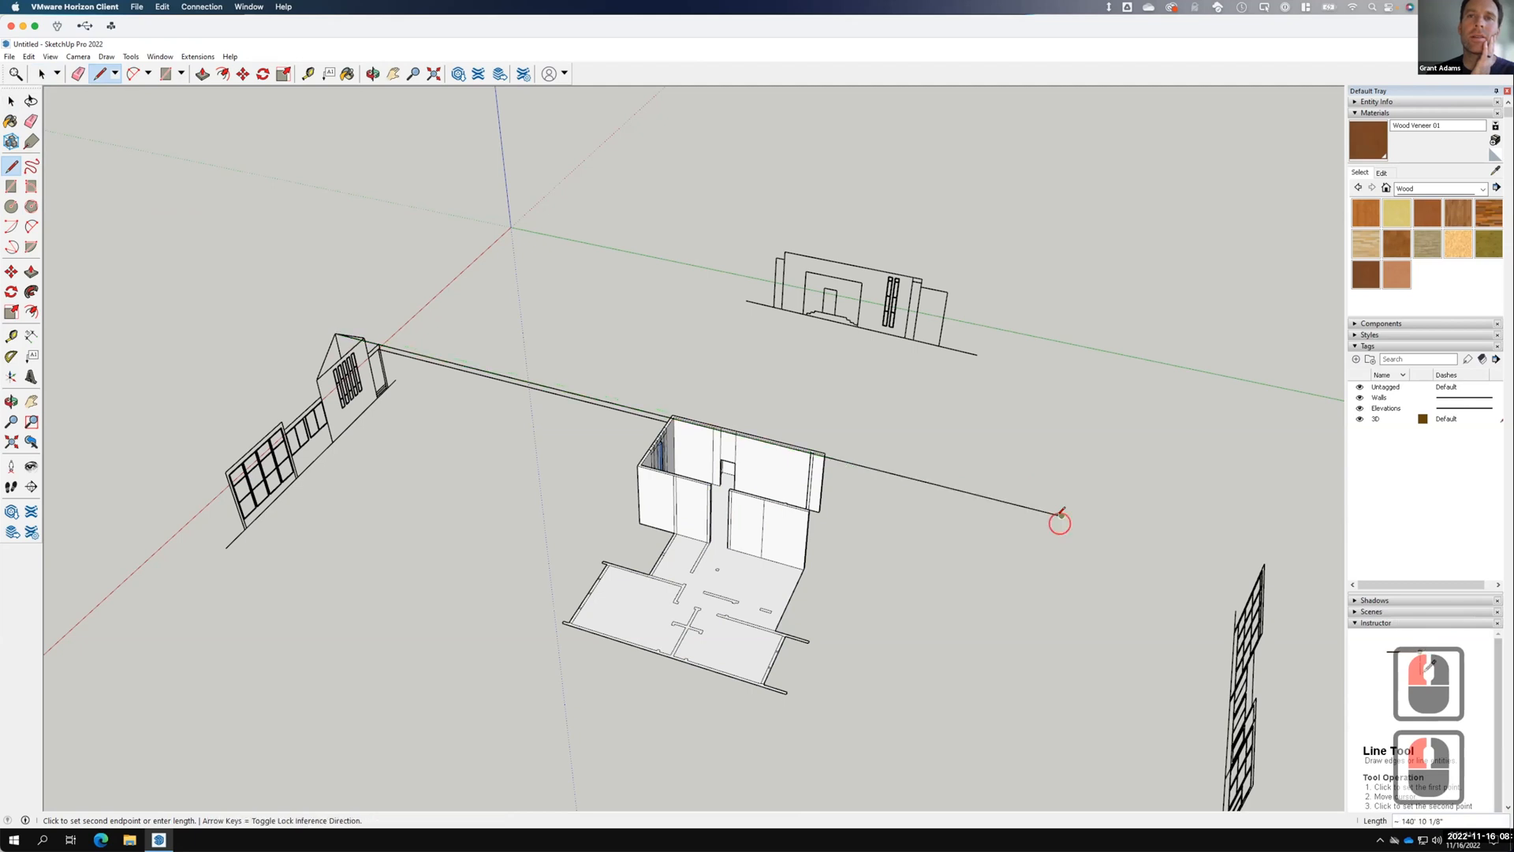
pyautogui.click(11, 100)
pyautogui.click(273, 286)
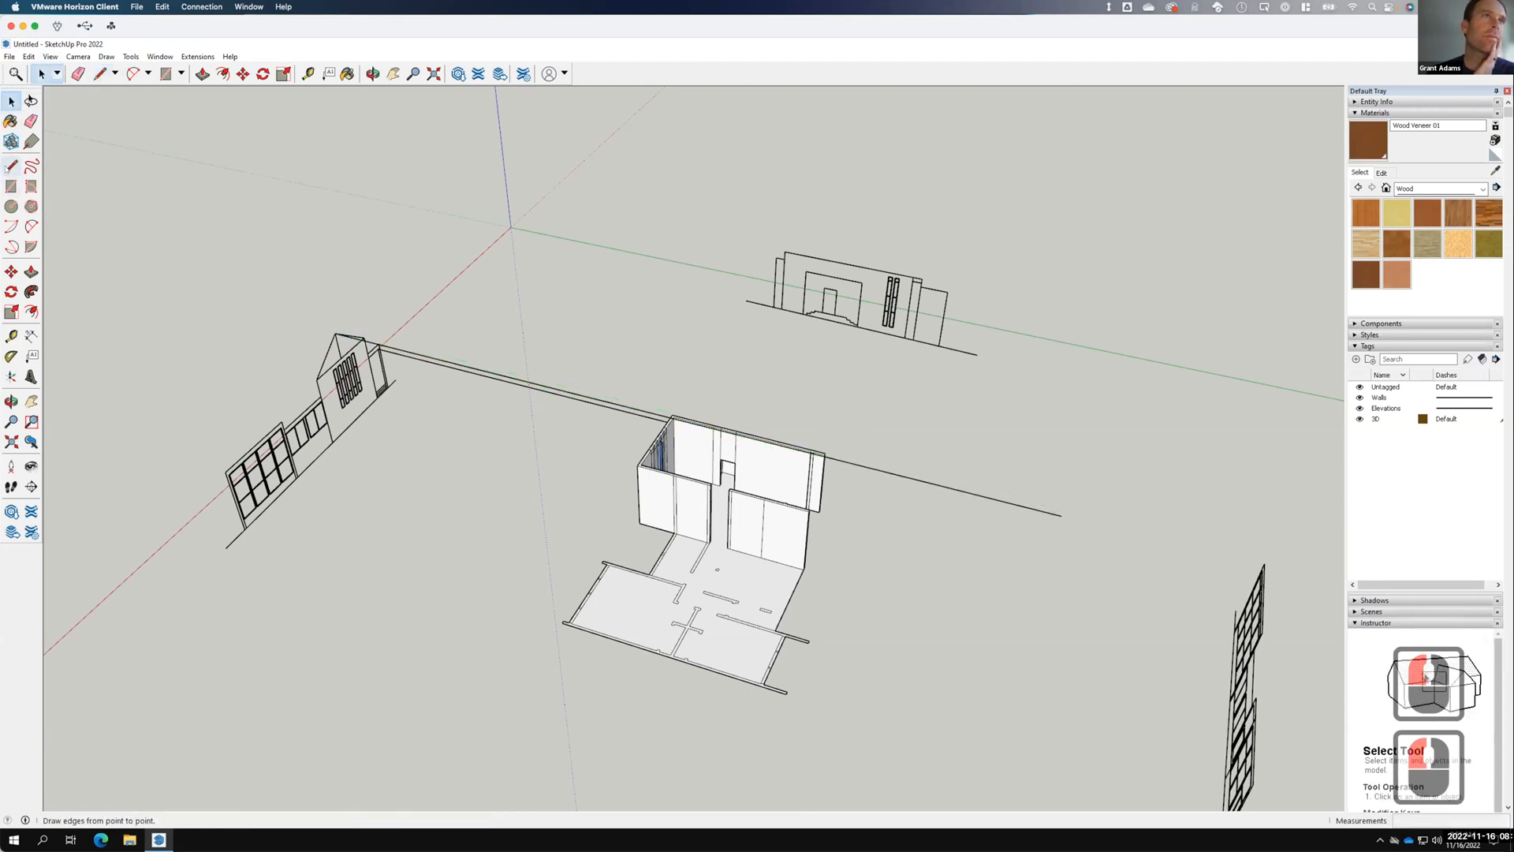
pyautogui.click(11, 167)
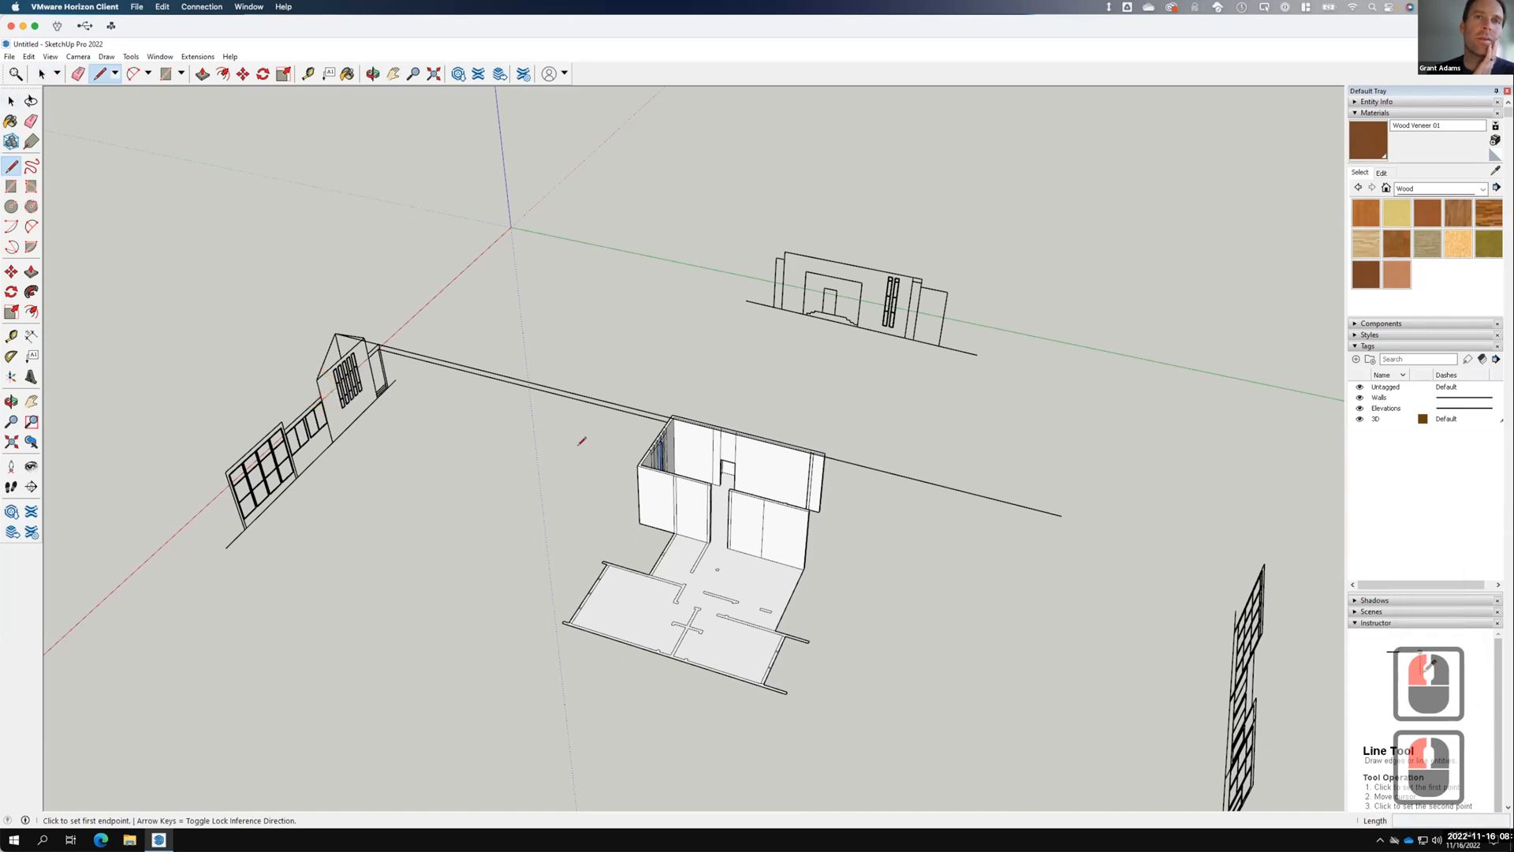
# Draw lines from the walls' top corners up to the projection line.
pyautogui.click(639, 463)
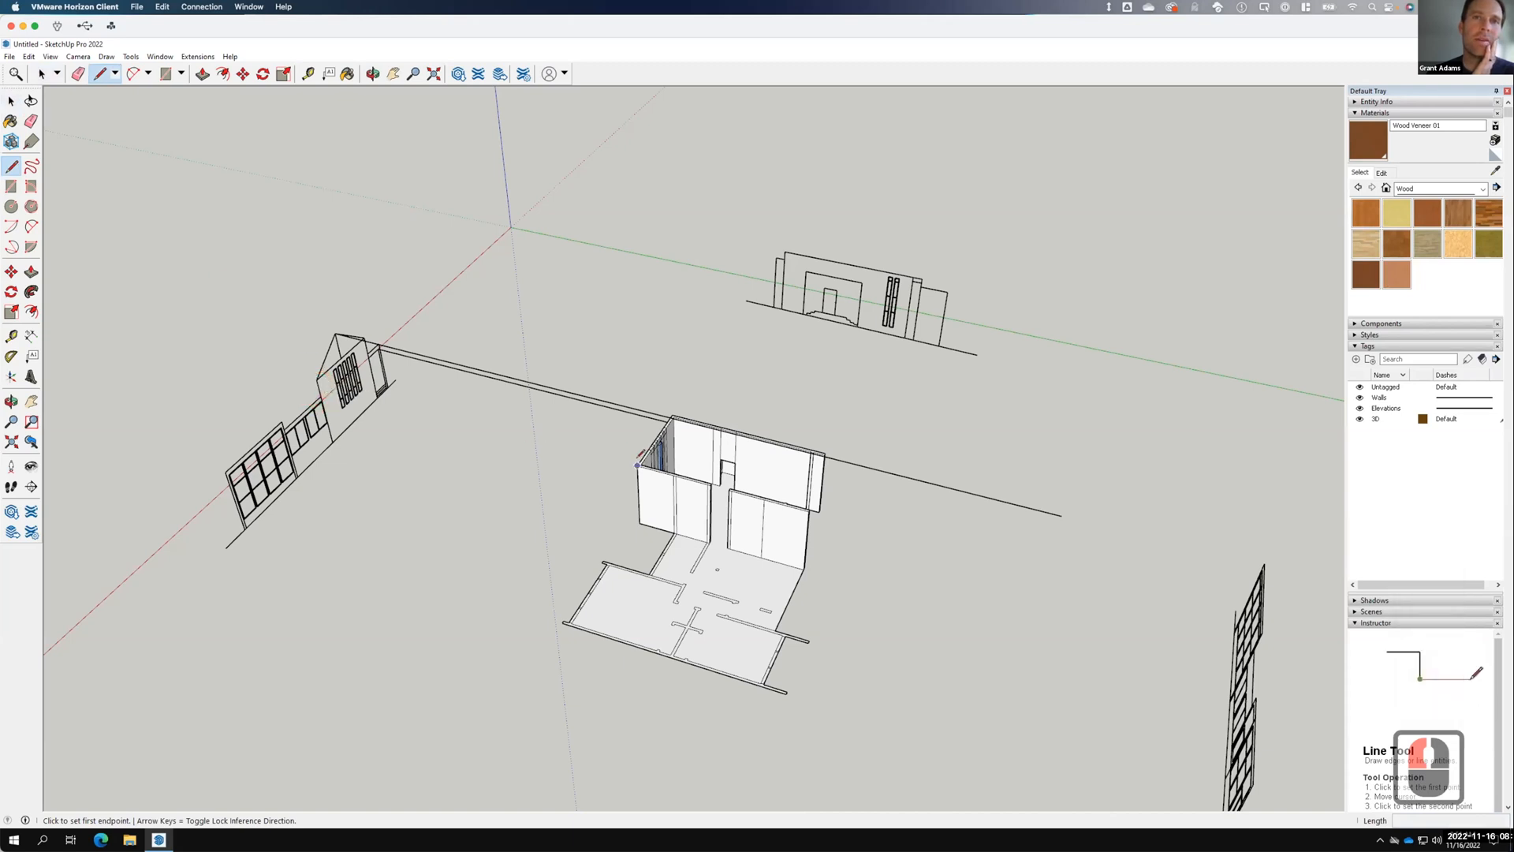
pyautogui.click(654, 412)
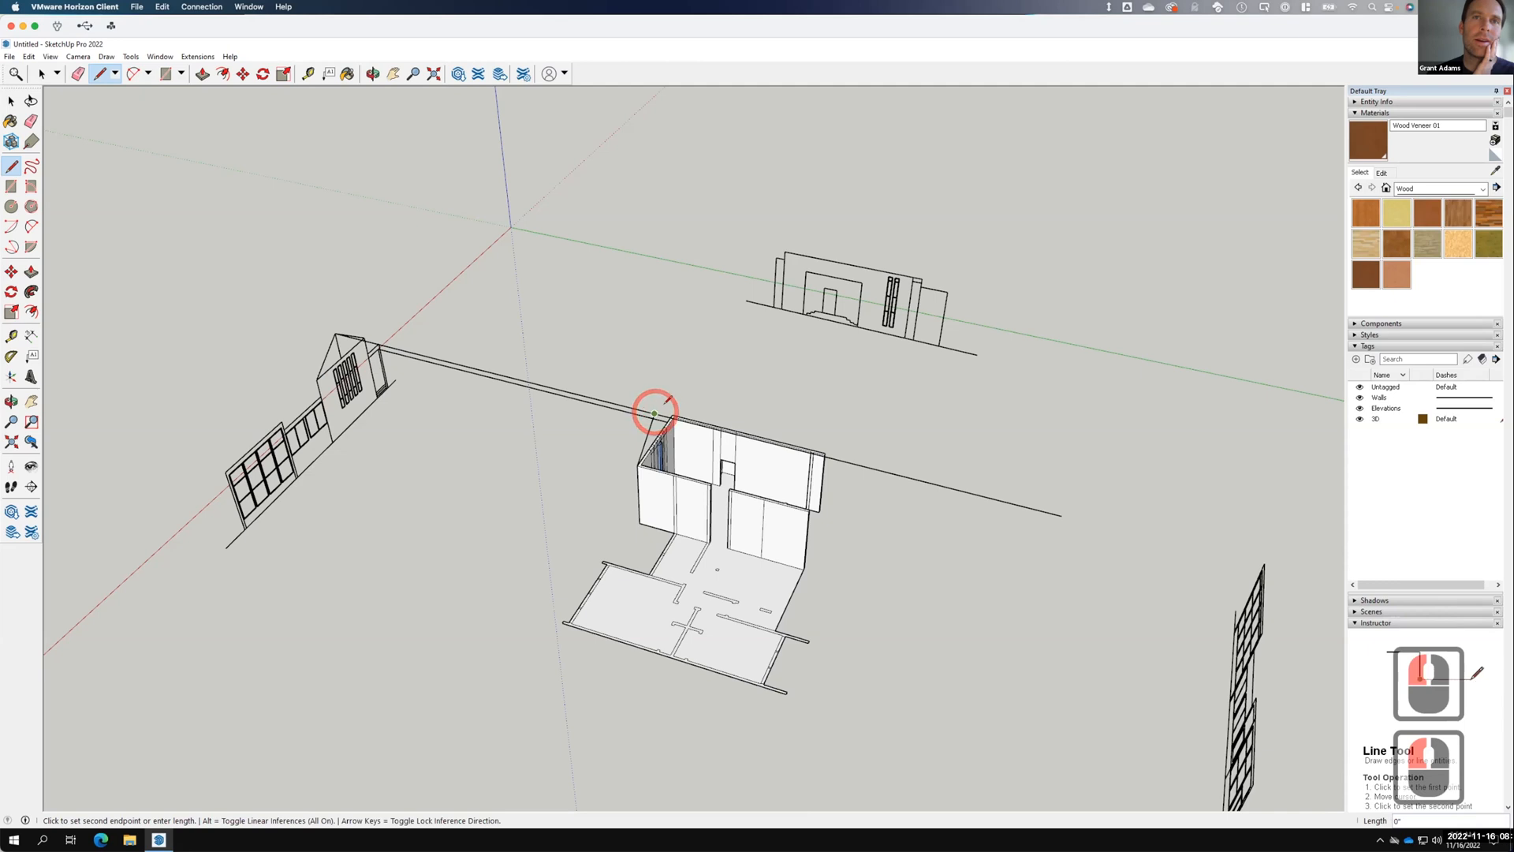
pyautogui.click(672, 413)
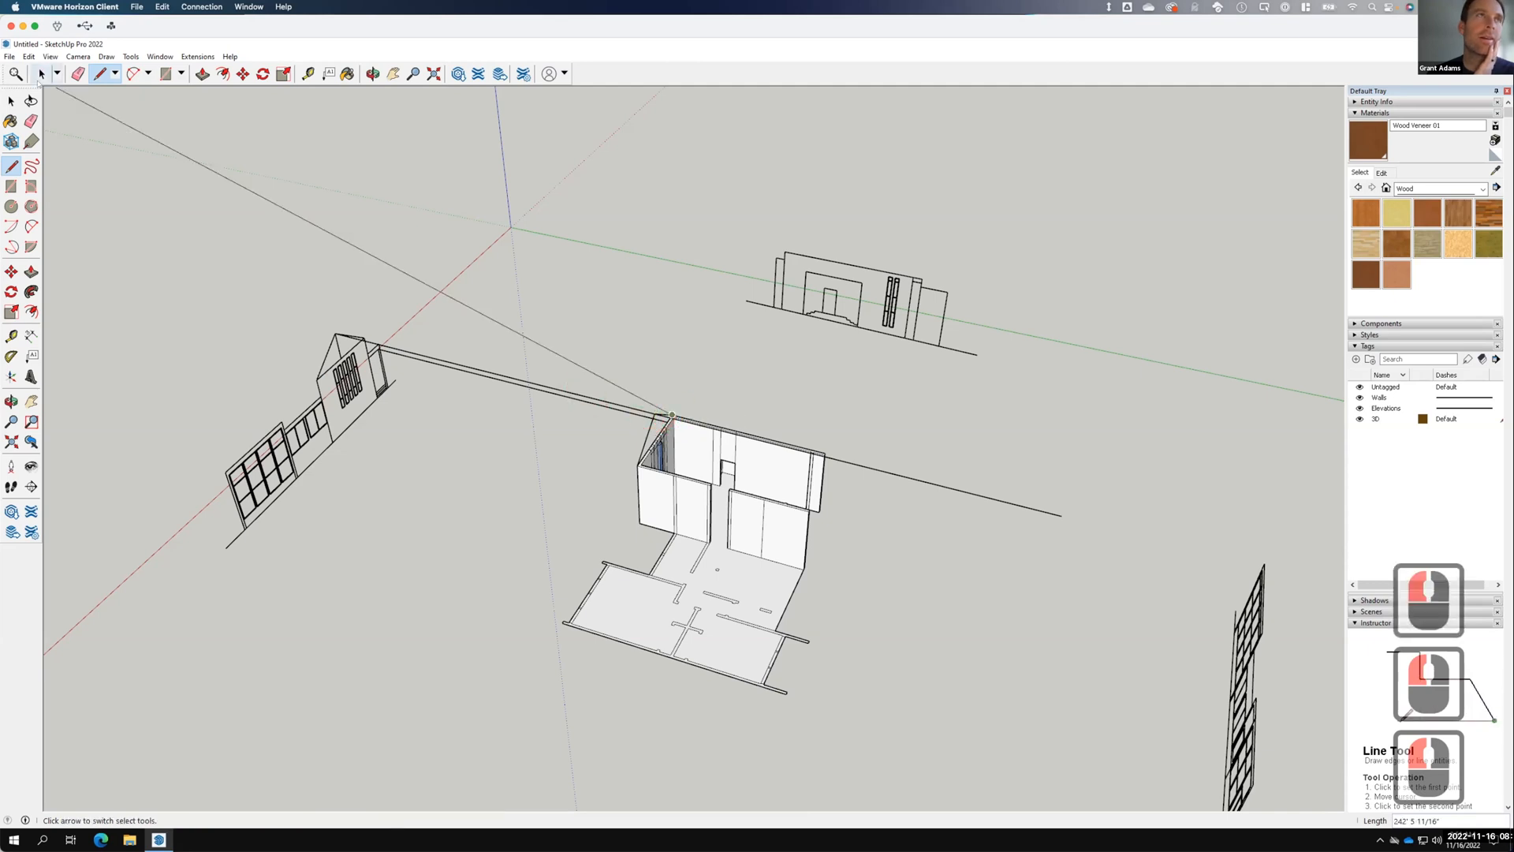
pyautogui.click(9, 103)
pyautogui.click(12, 167)
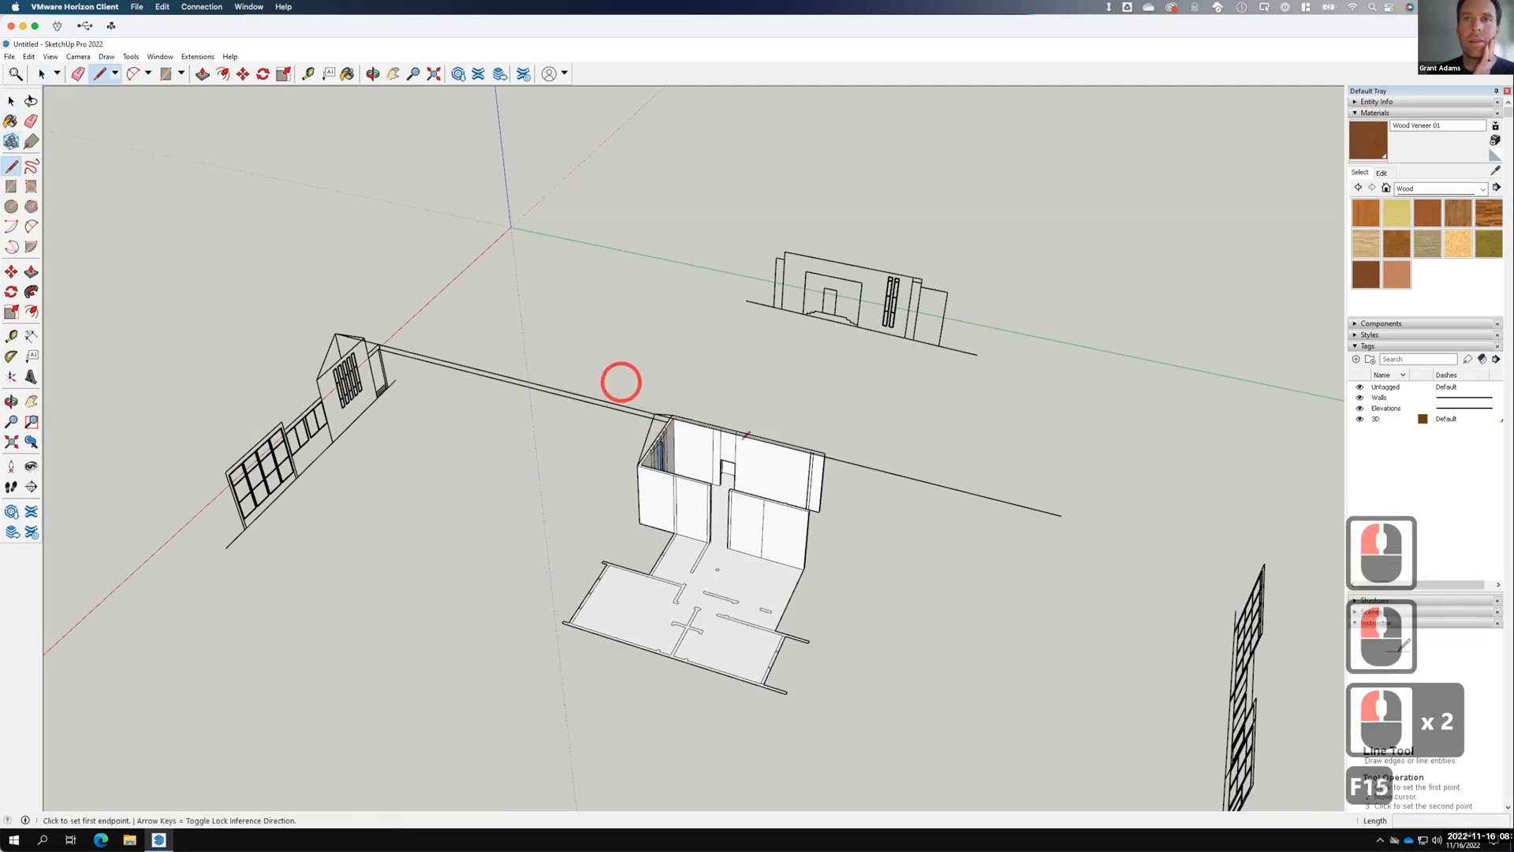
pyautogui.click(809, 505)
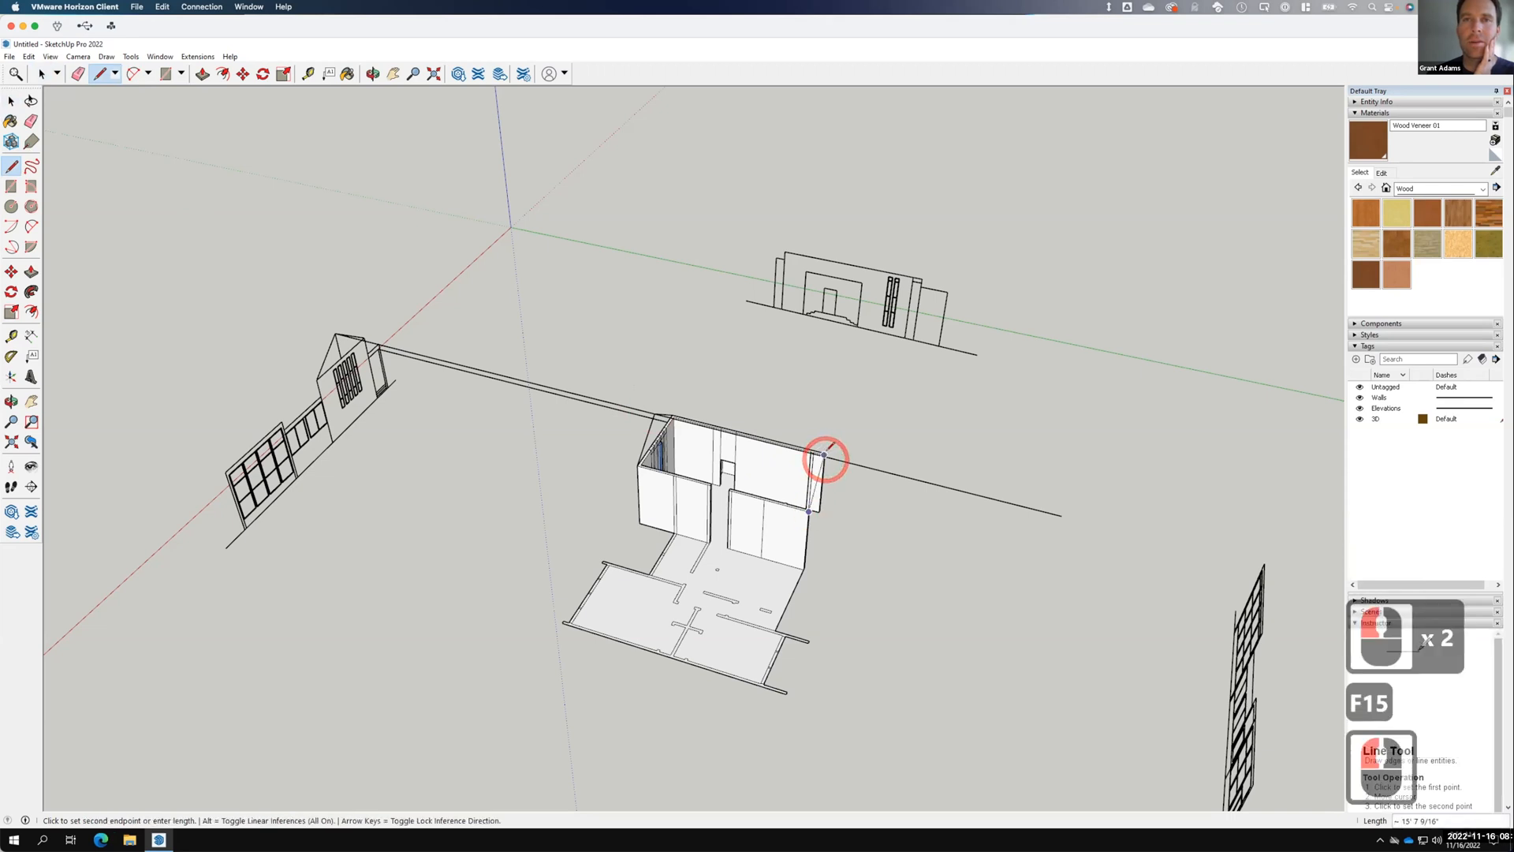
pyautogui.moveTo(825, 455)
pyautogui.mouseDown(button='middle')
pyautogui.moveTo(875, 520)
pyautogui.moveTo(840, 458)
pyautogui.mouseUp(button='middle')
pyautogui.click(839, 462)
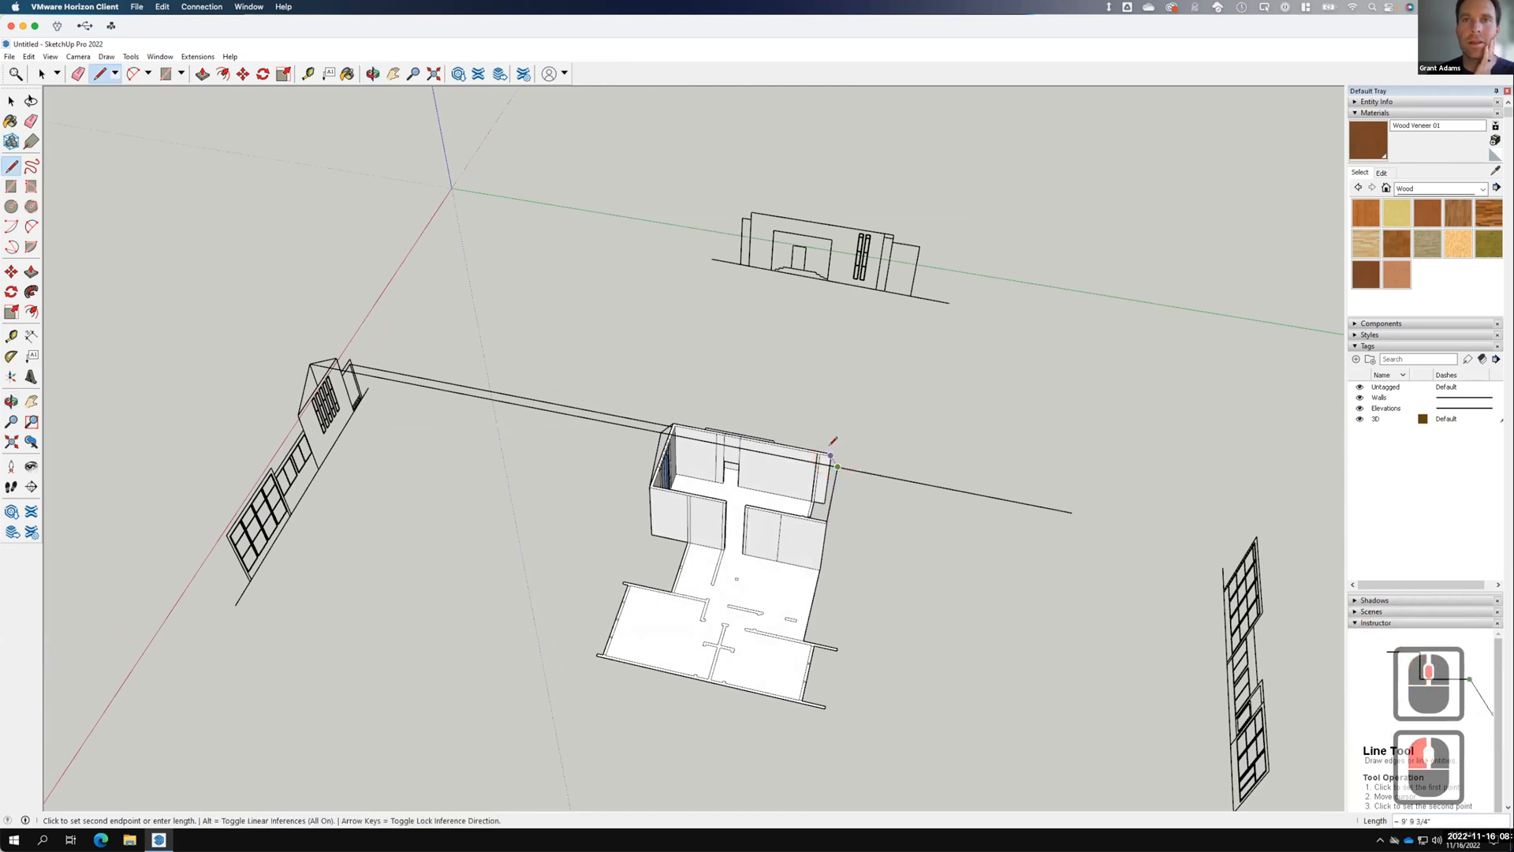
pyautogui.moveTo(917, 459); pyautogui.dragTo(698, 536, button='middle')
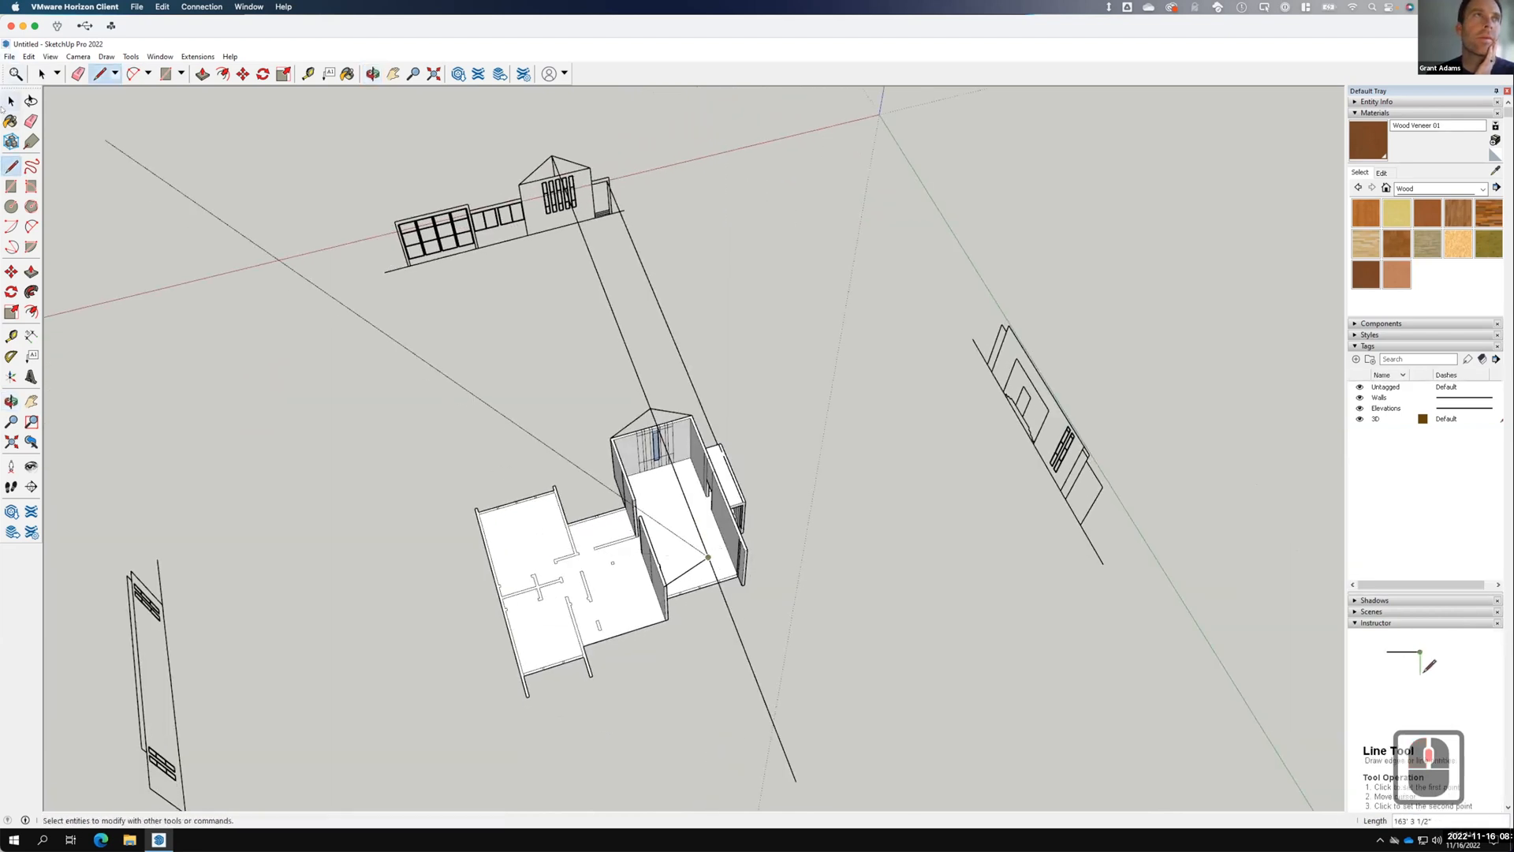
pyautogui.doubleClick(511, 374)
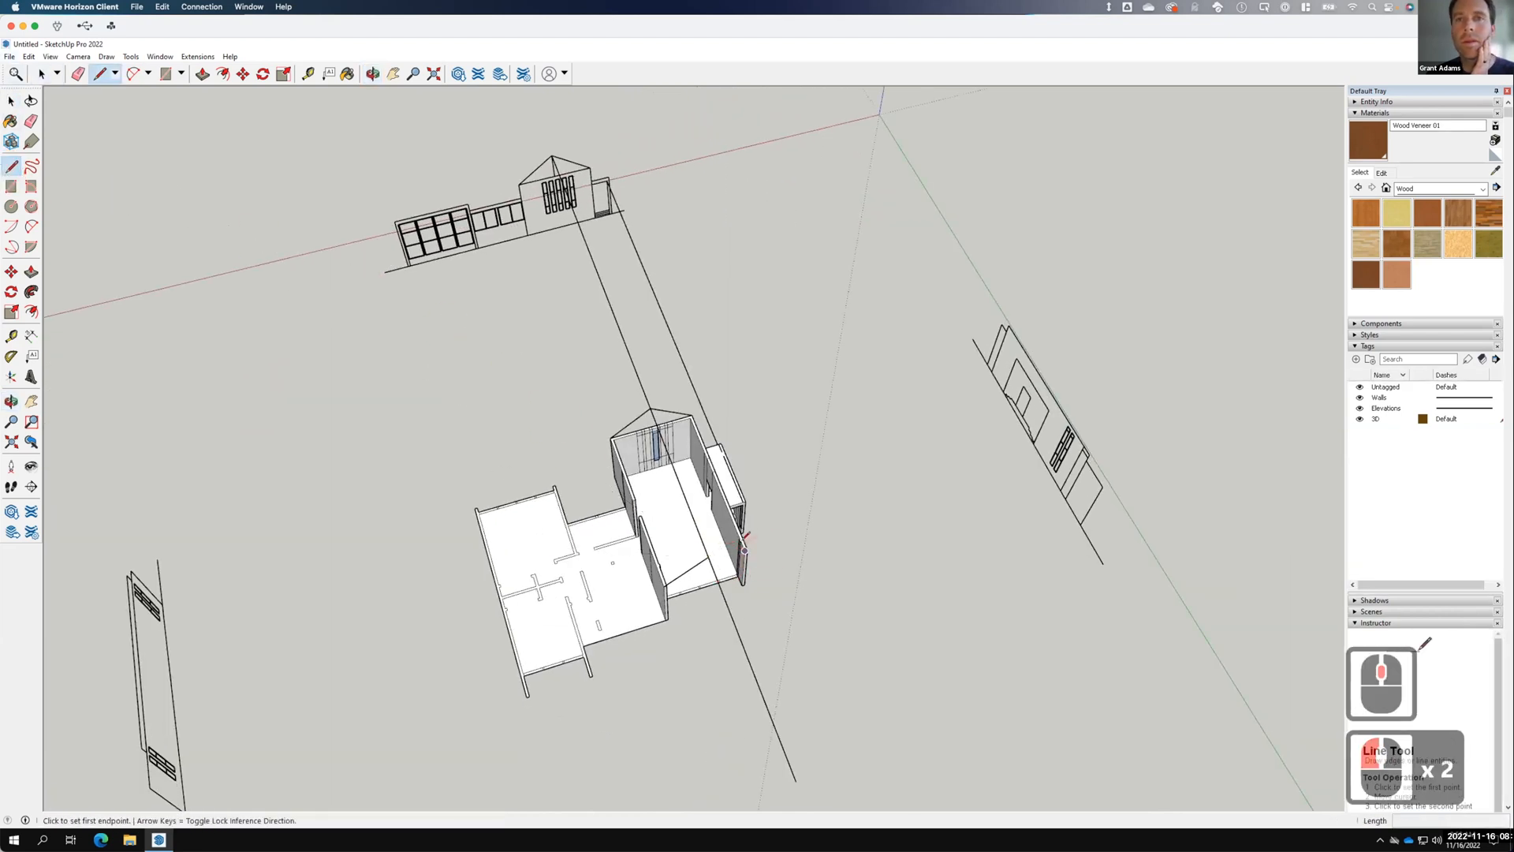
pyautogui.scroll(13, 755, 536)
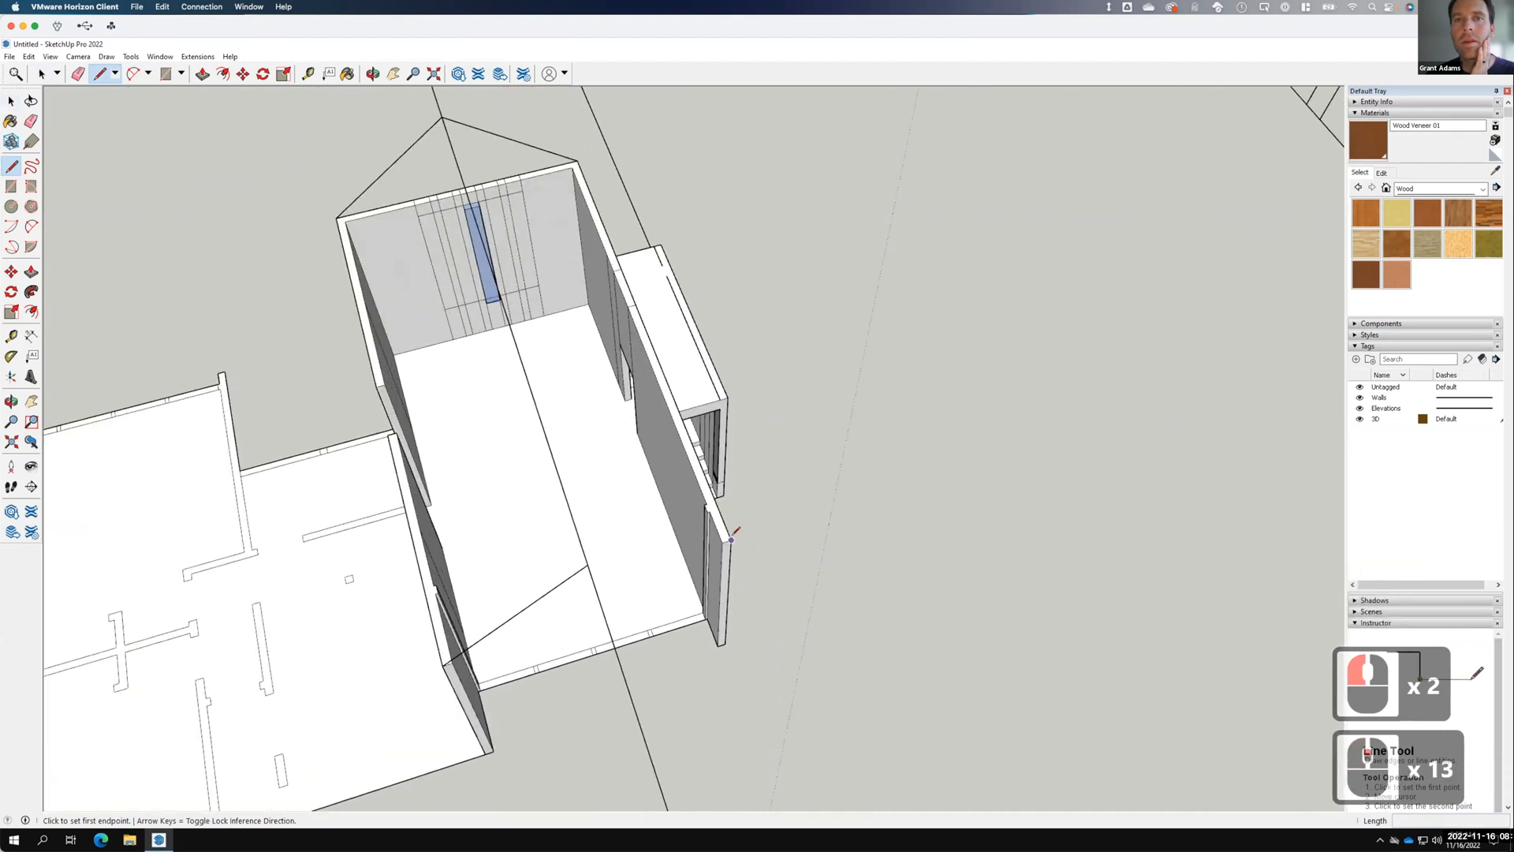
# Connect the wall corner to the ridge and roof apex, closing the first roof face.
pyautogui.click(731, 539)
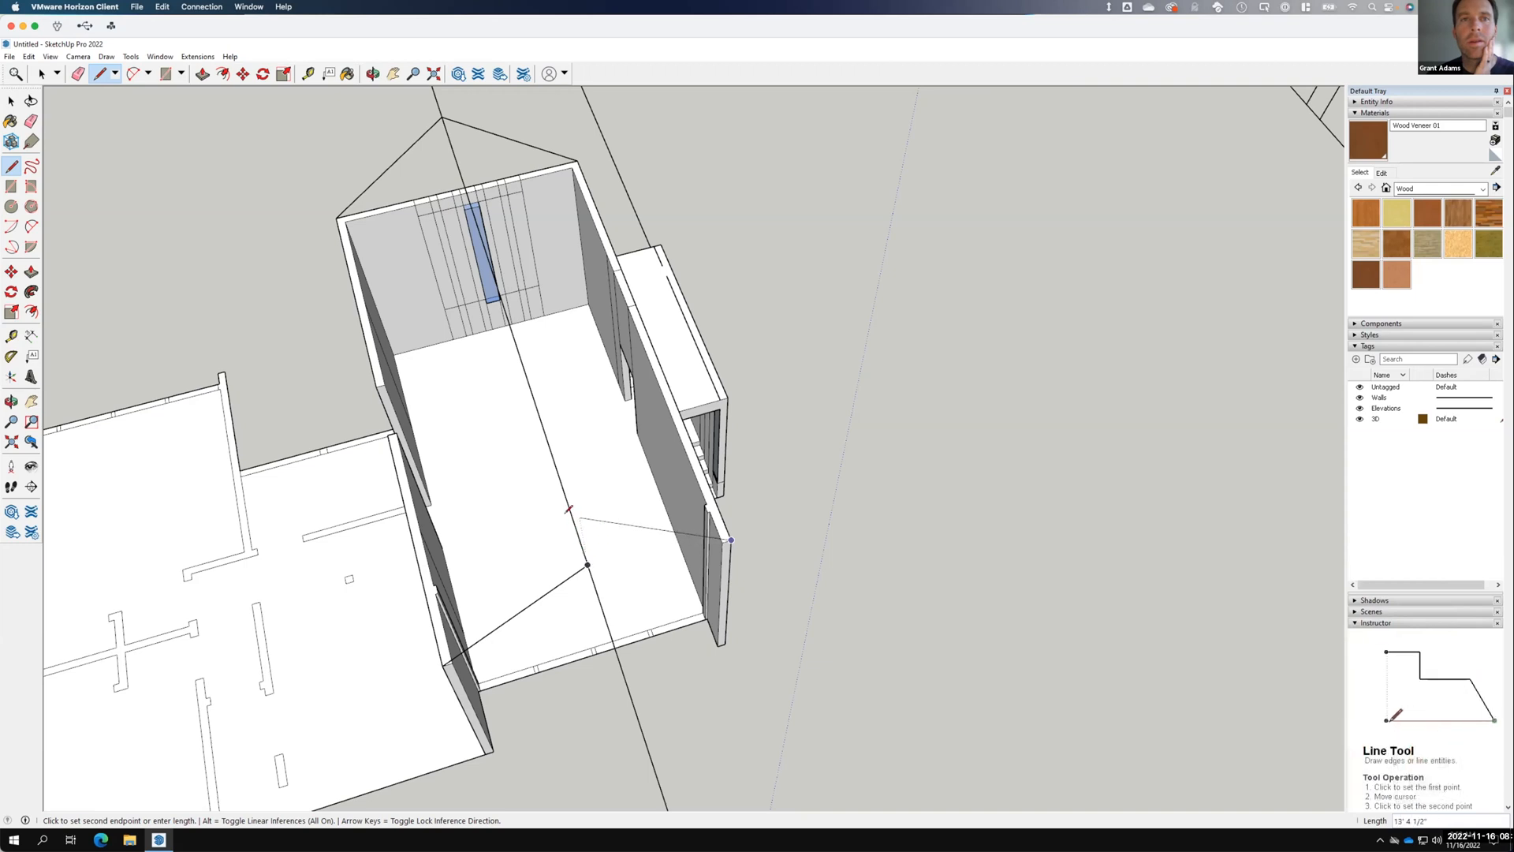
pyautogui.click(576, 527)
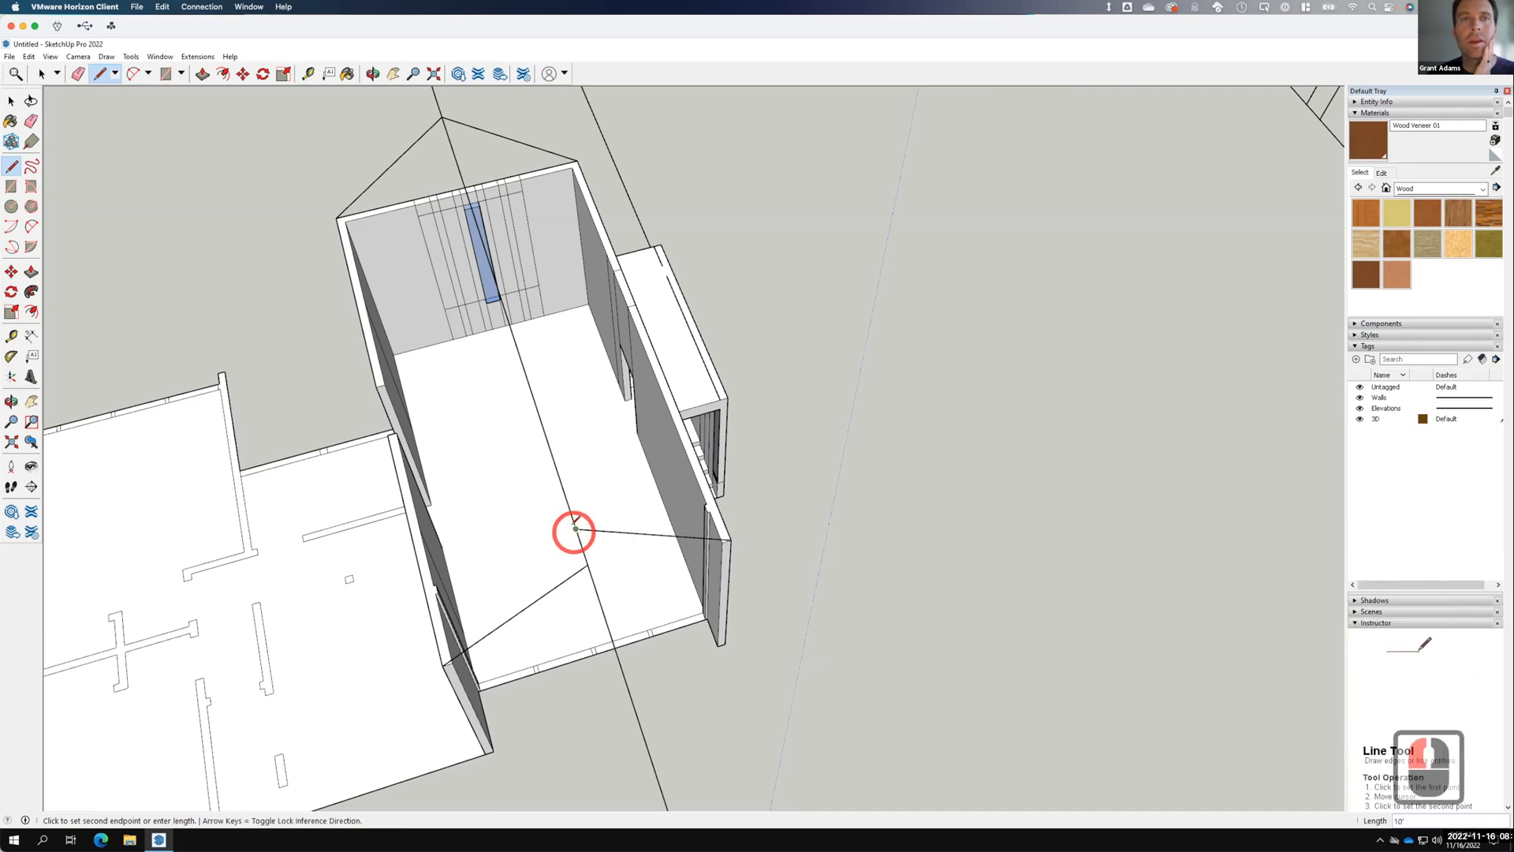
pyautogui.click(440, 119)
pyautogui.click(525, 108)
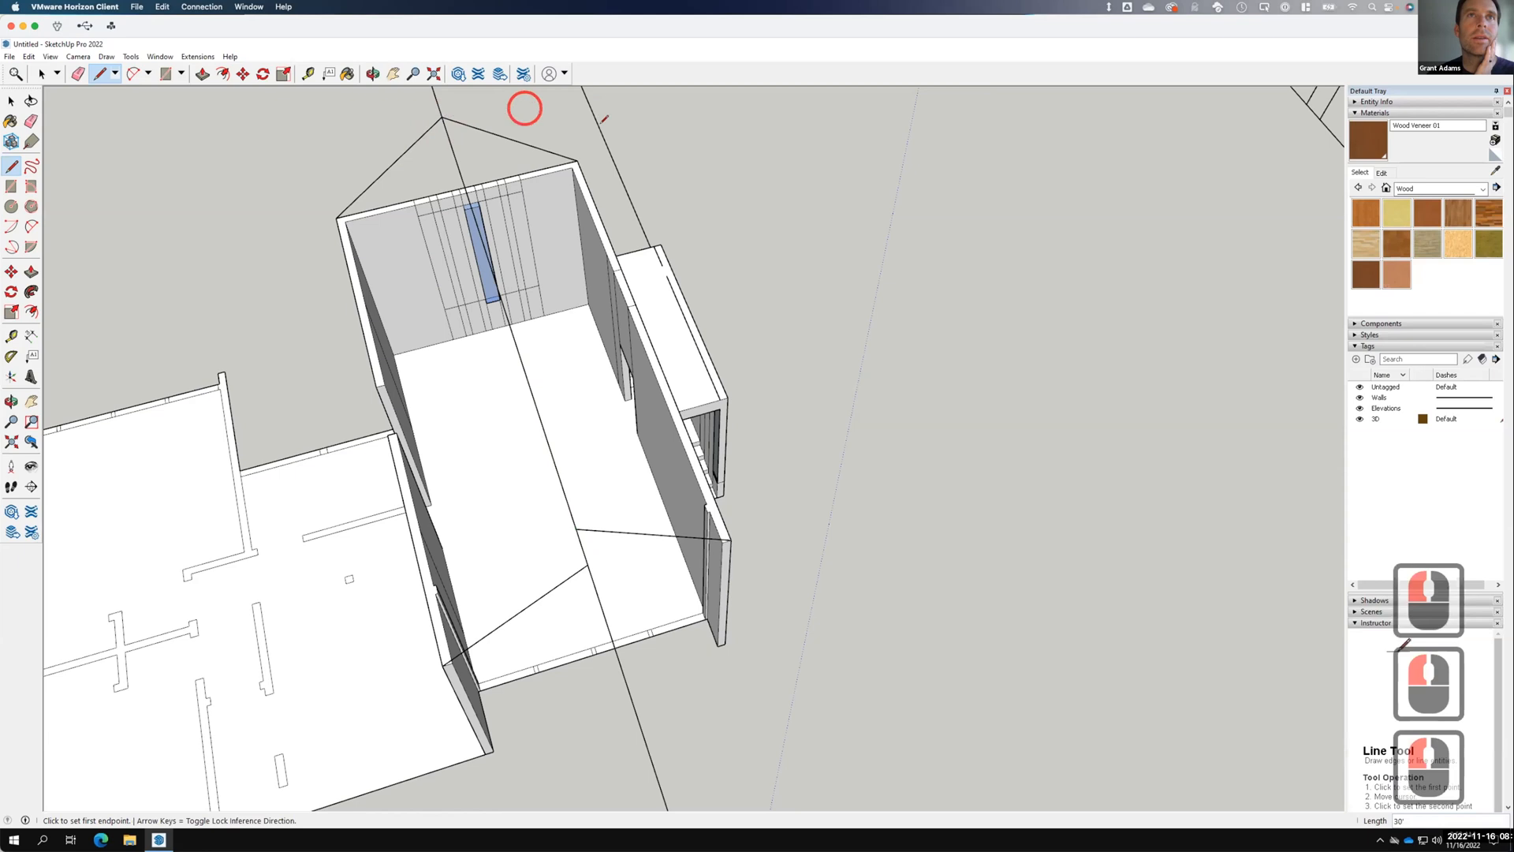
pyautogui.click(577, 160)
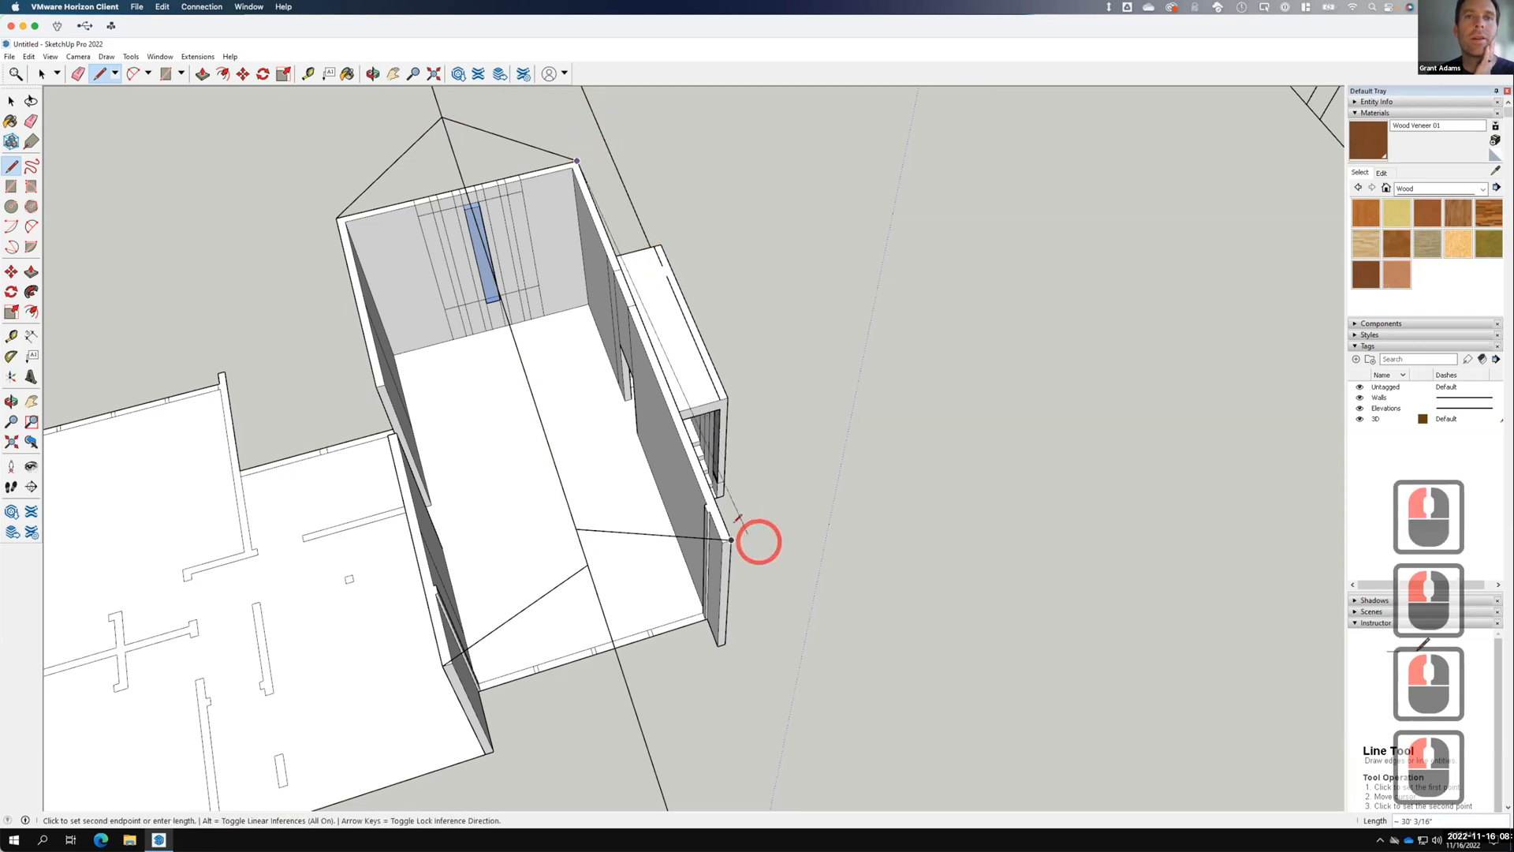
pyautogui.click(732, 539)
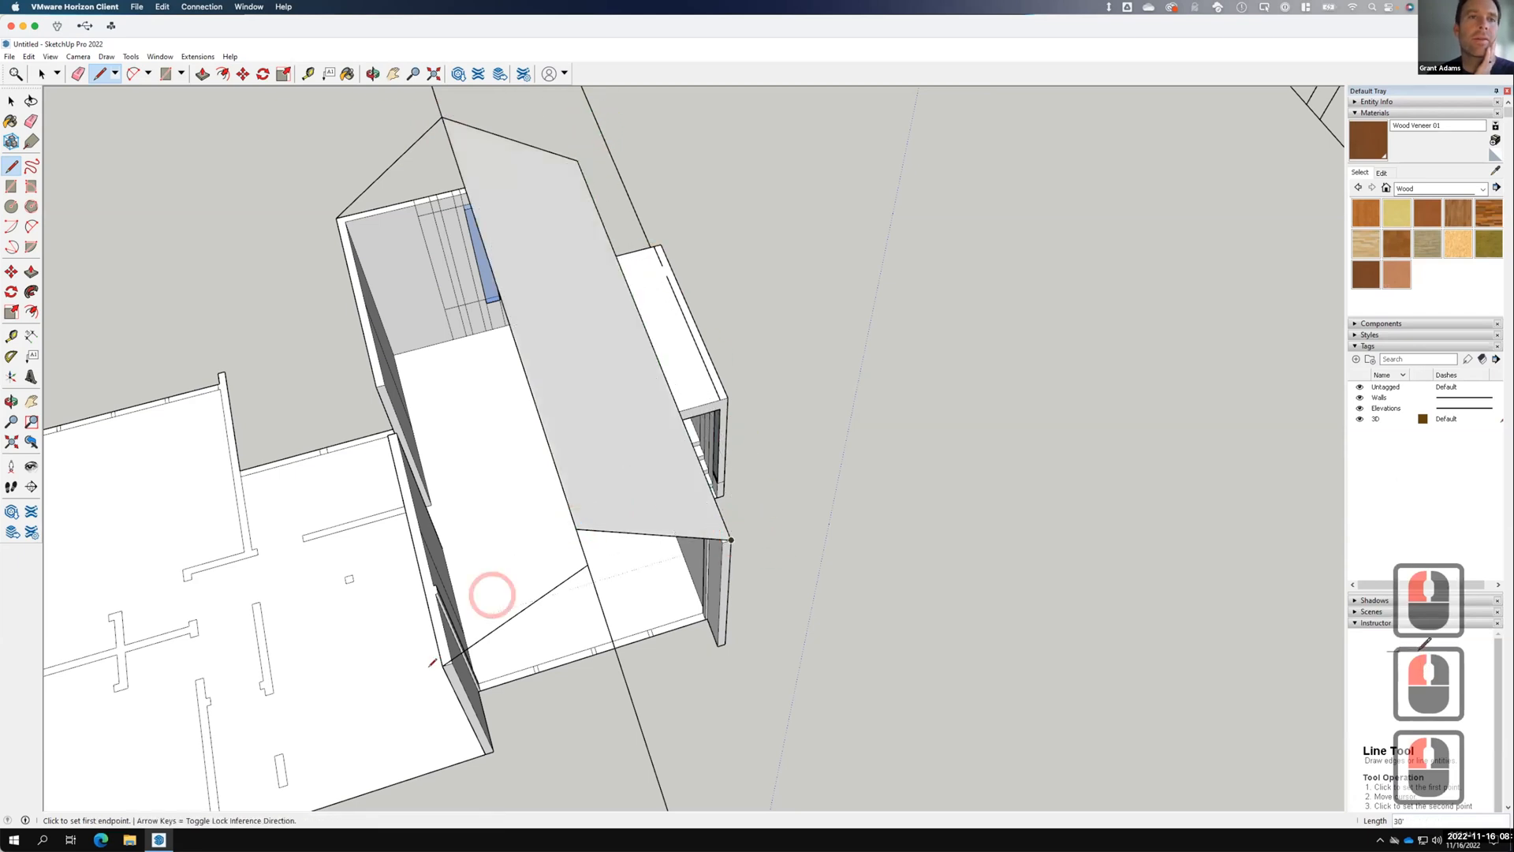
# Draw the closing edge that forms the second sloped roof face.
pyautogui.click(346, 276)
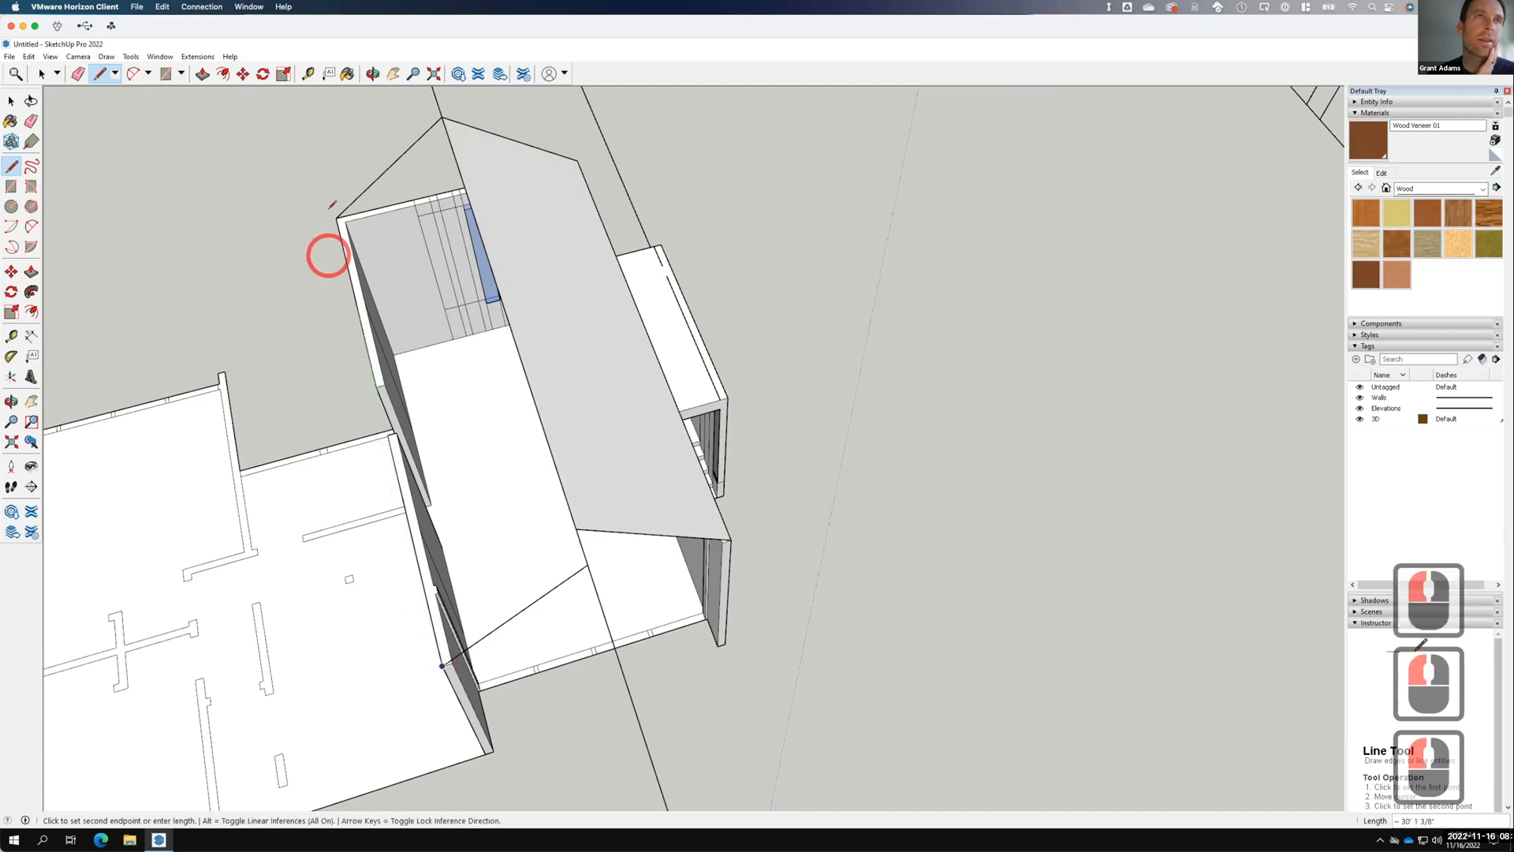
pyautogui.click(334, 220)
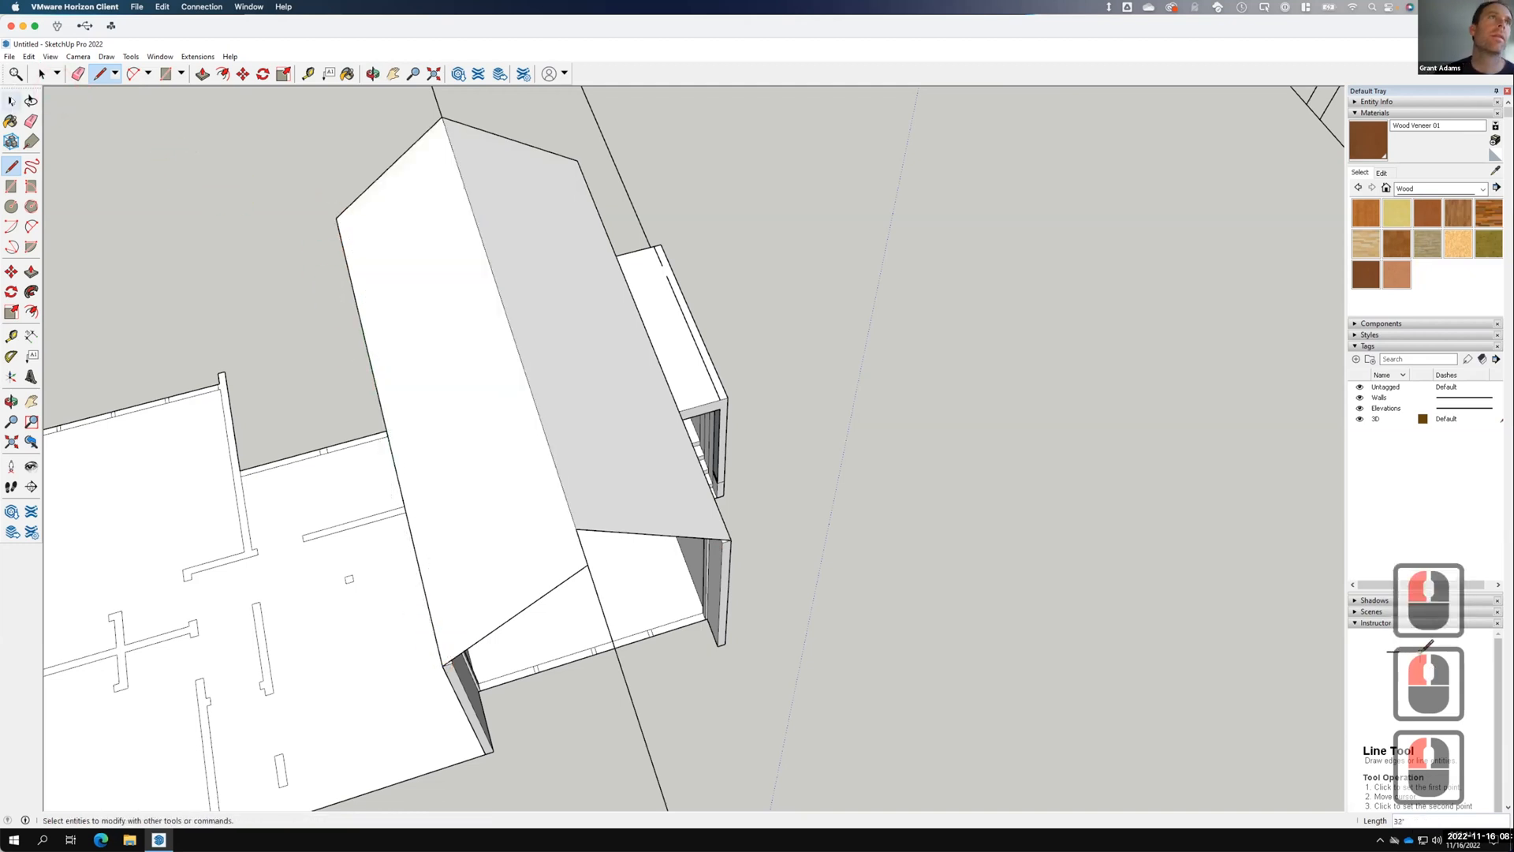
pyautogui.press('space')
pyautogui.scroll(-5, 703, 292)
pyautogui.scroll(-5, 703, 292)
# Erase the leftover projection edges on both sides of the house.
pyautogui.moveTo(820, 285); pyautogui.dragTo(784, 324, button='middle')
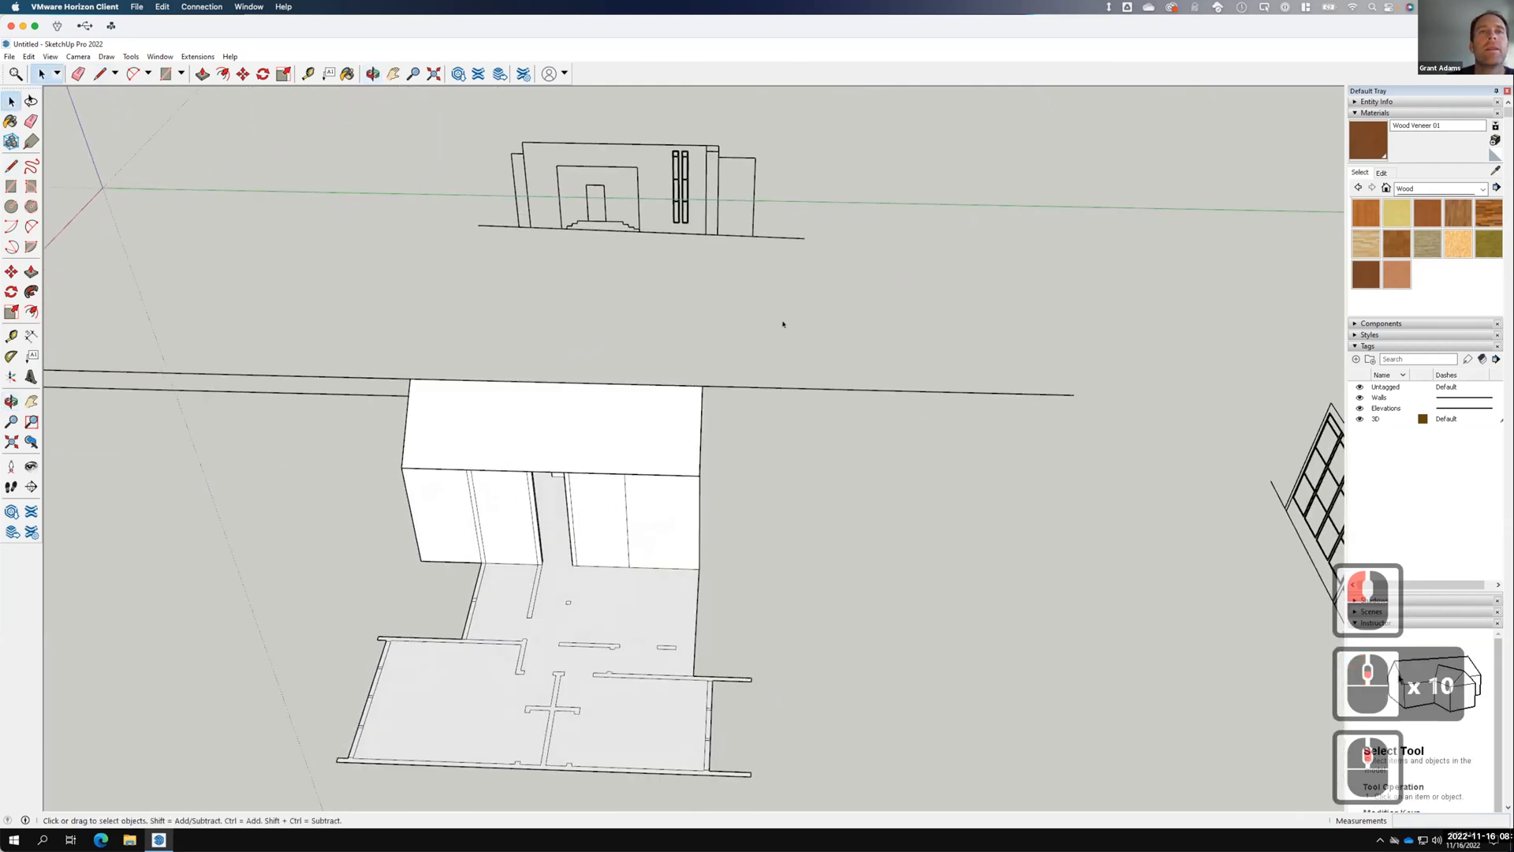
pyautogui.scroll(-7, 895, 328)
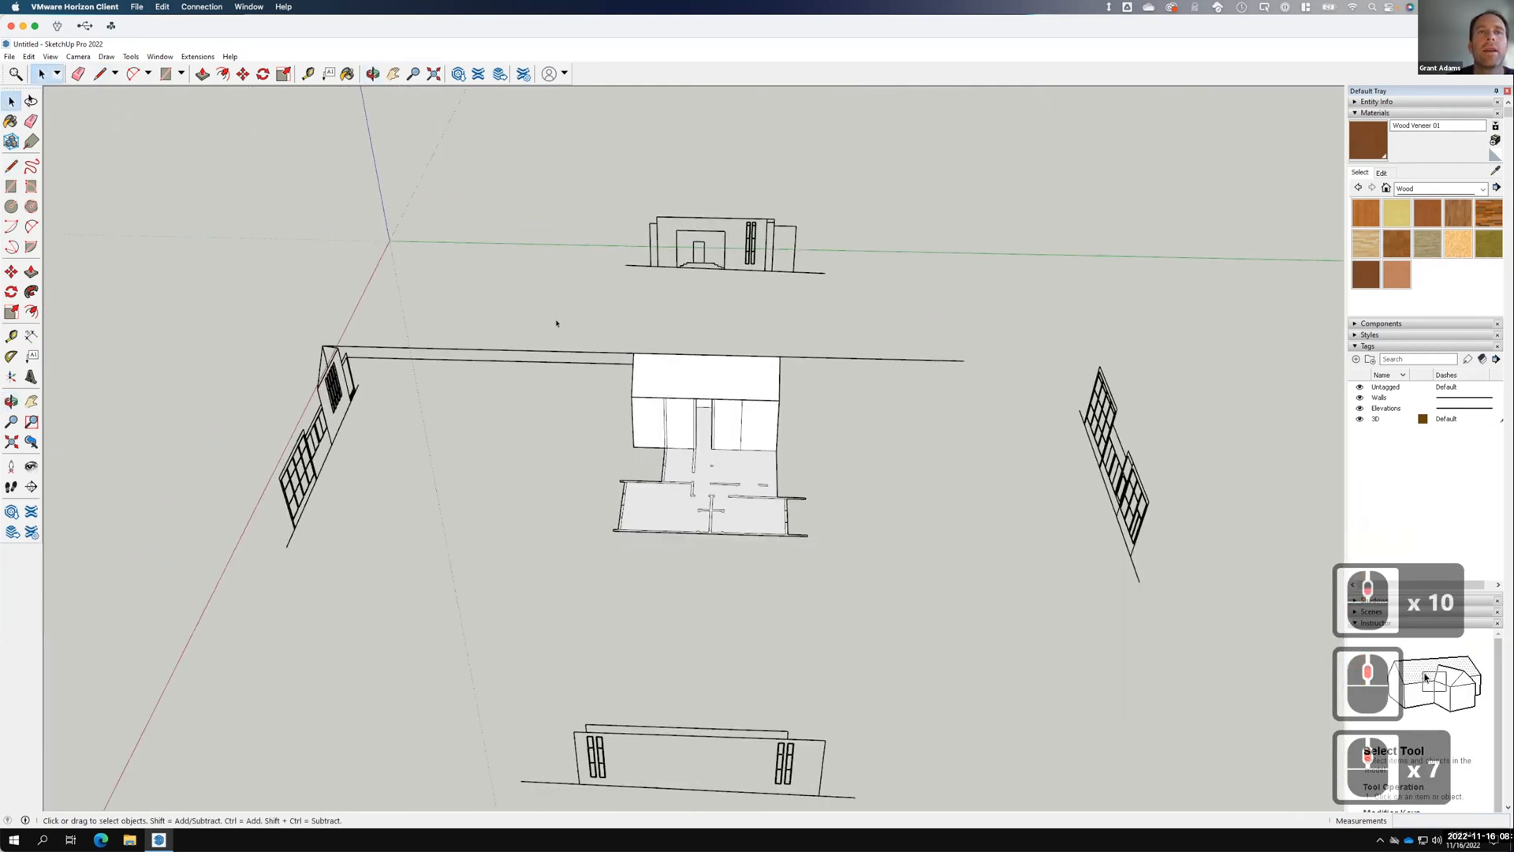
pyautogui.moveTo(553, 312); pyautogui.dragTo(554, 313)
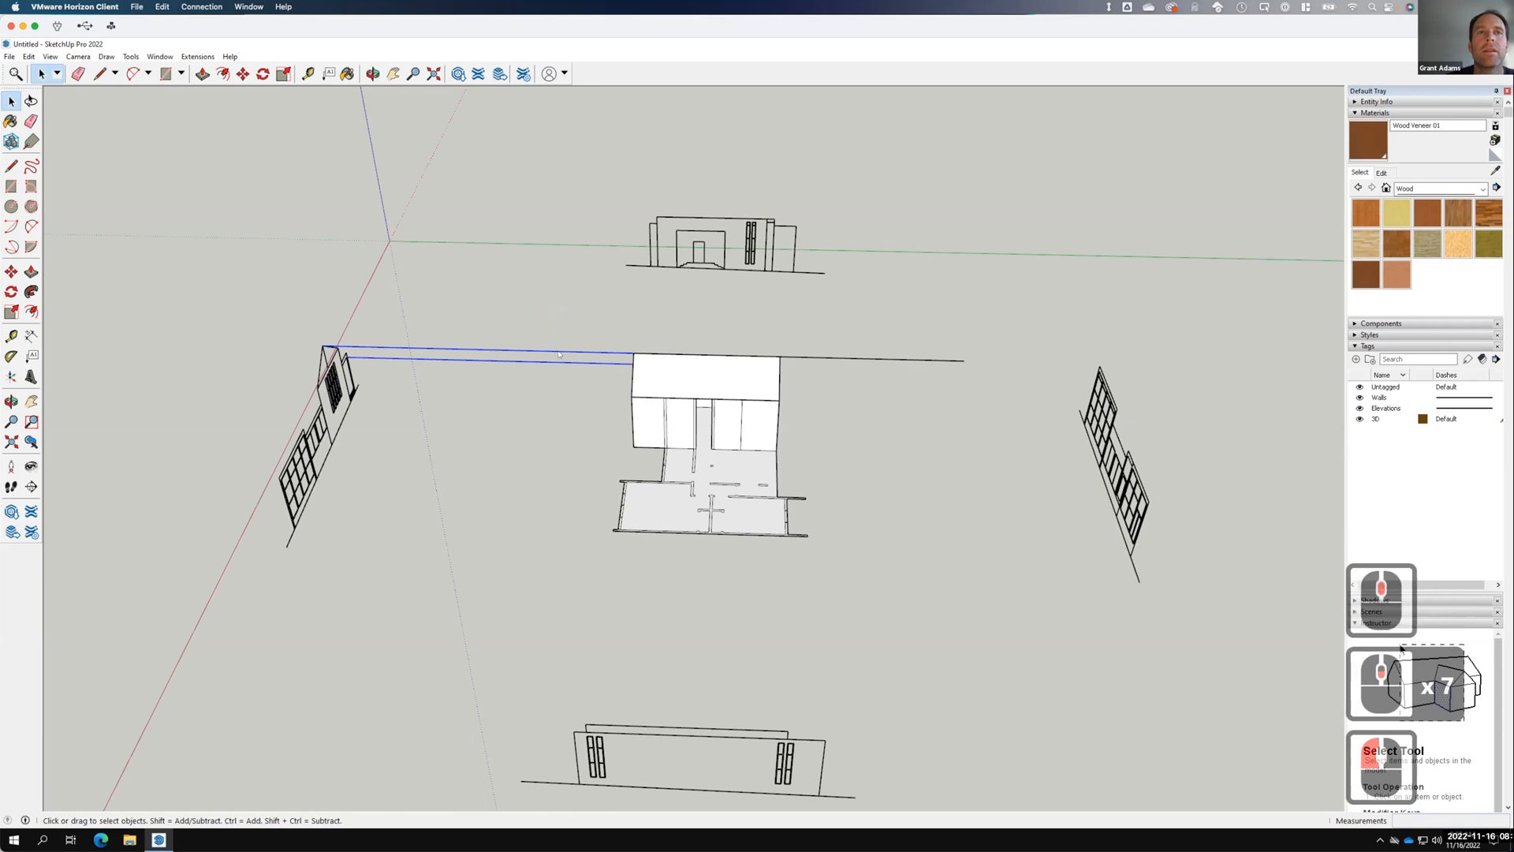
pyautogui.rightClick(559, 354)
pyautogui.click(600, 372)
pyautogui.moveTo(875, 405)
pyautogui.mouseDown()
pyautogui.moveTo(840, 331)
pyautogui.moveTo(851, 347)
pyautogui.mouseUp()
pyautogui.rightClick(852, 353)
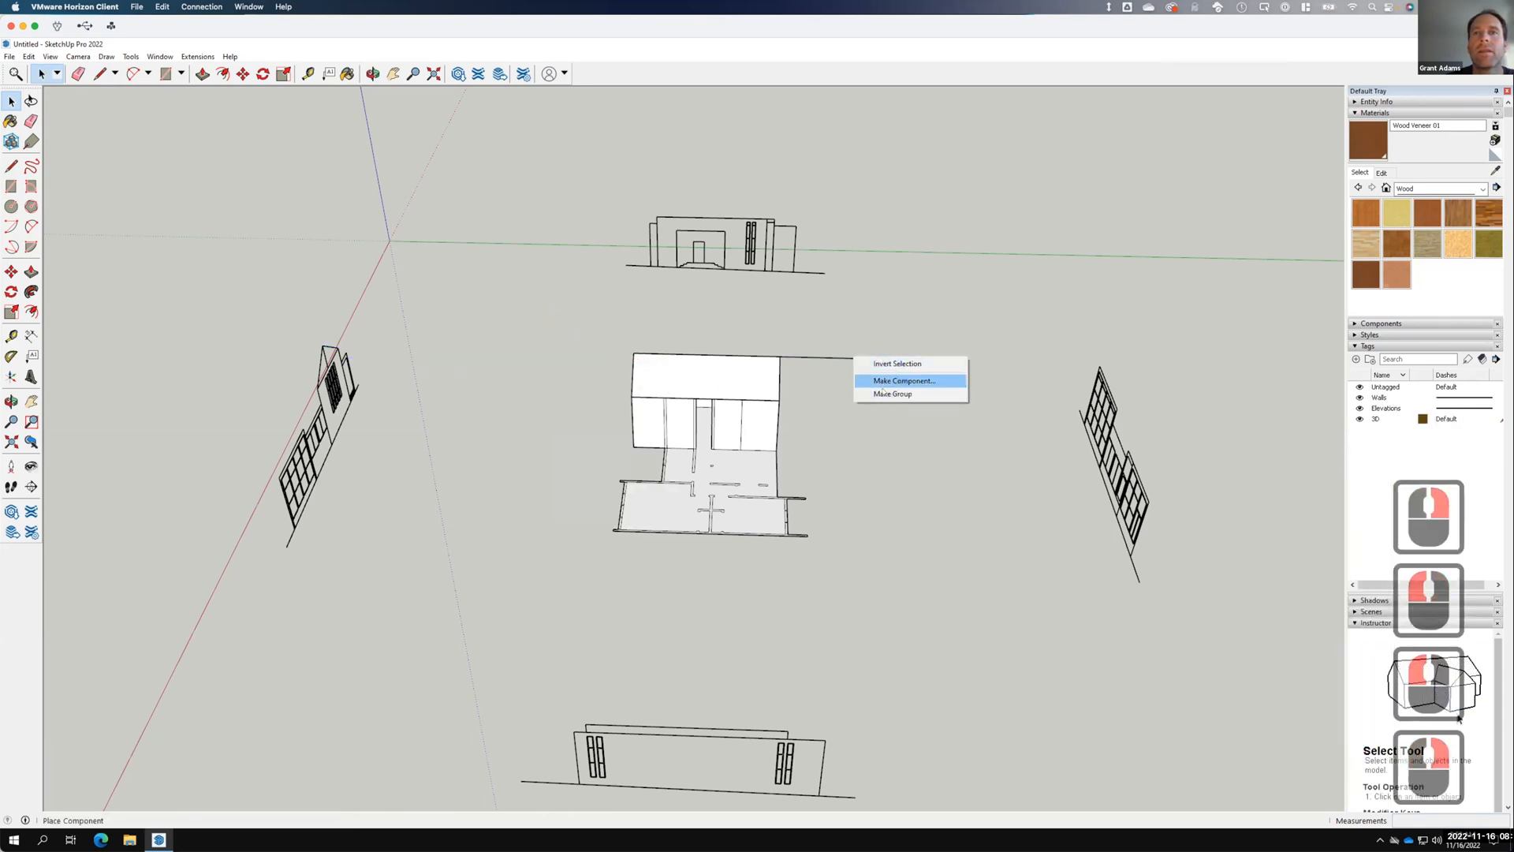
pyautogui.click(821, 354)
pyautogui.click(821, 355)
pyautogui.rightClick(823, 357)
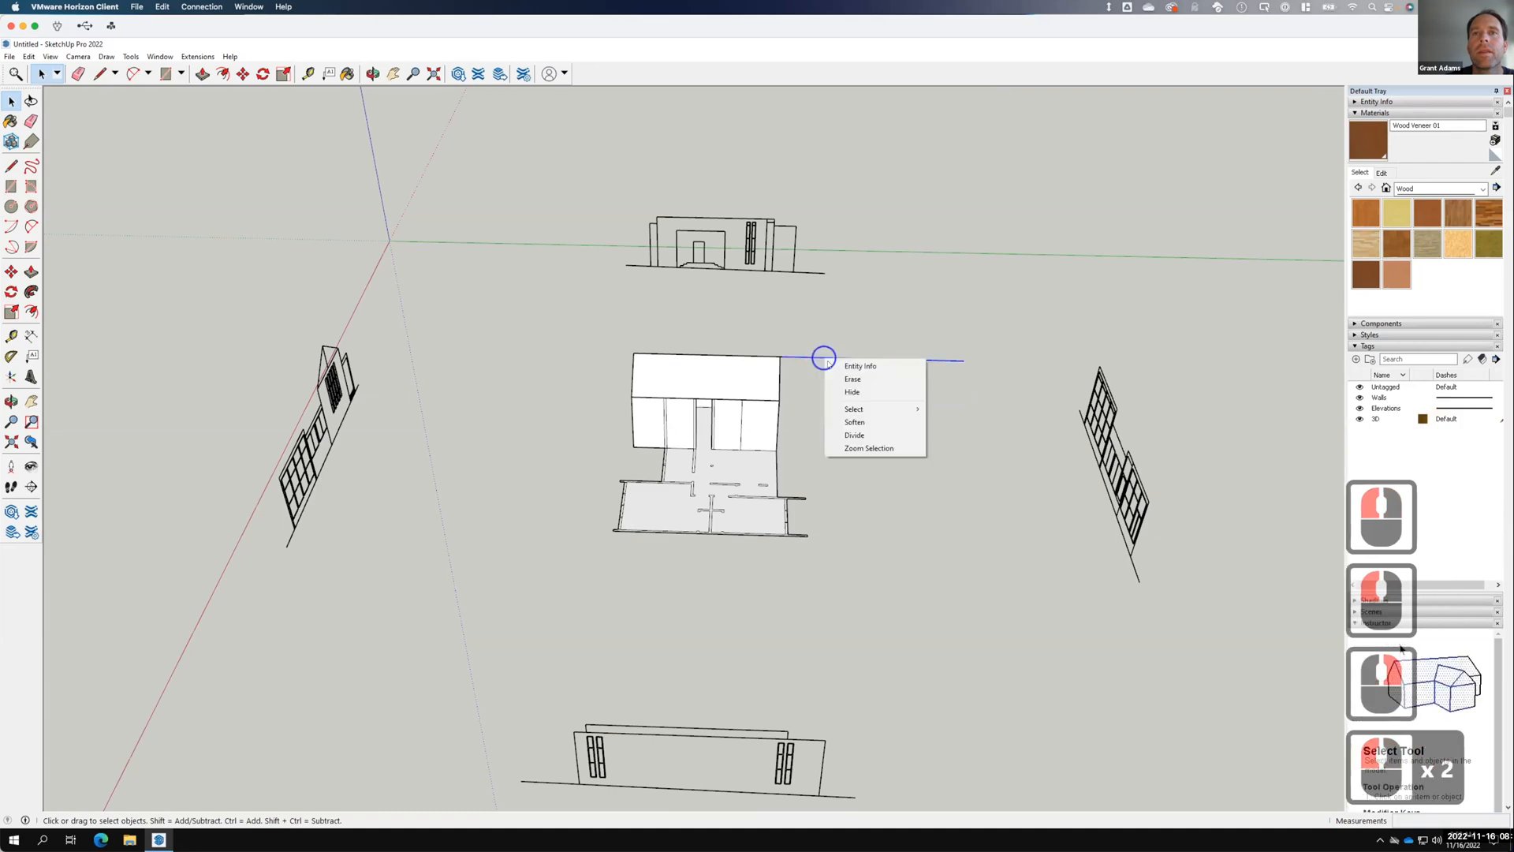
pyautogui.click(855, 379)
# Push/Pull the near roof slope outward to give it thickness.
pyautogui.scroll(5, 744, 377)
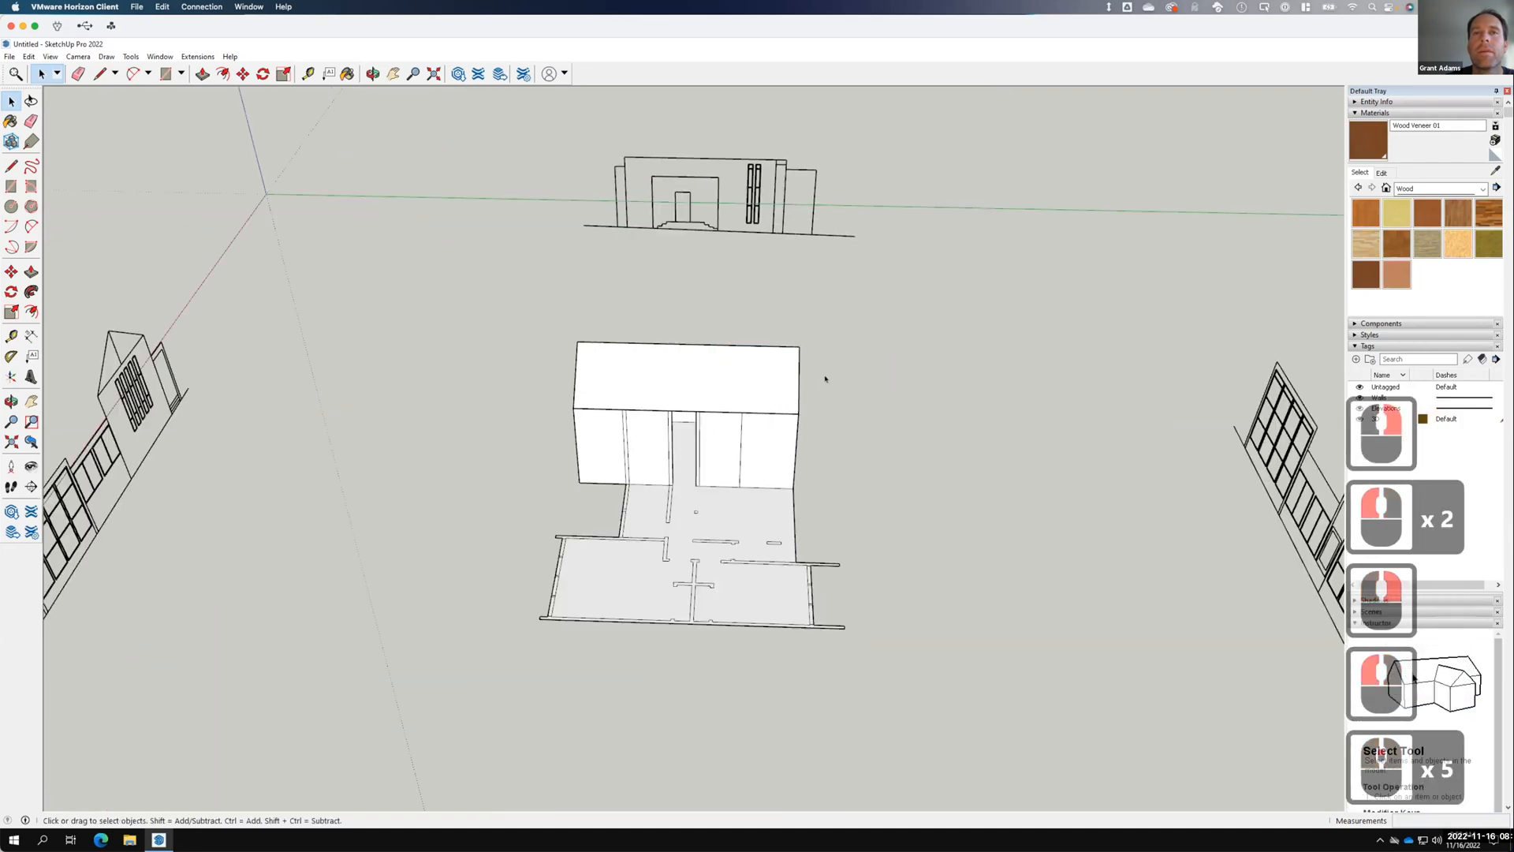
pyautogui.moveTo(862, 386); pyautogui.dragTo(576, 387, button='middle')
pyautogui.scroll(5, 791, 381)
pyautogui.scroll(5, 573, 385)
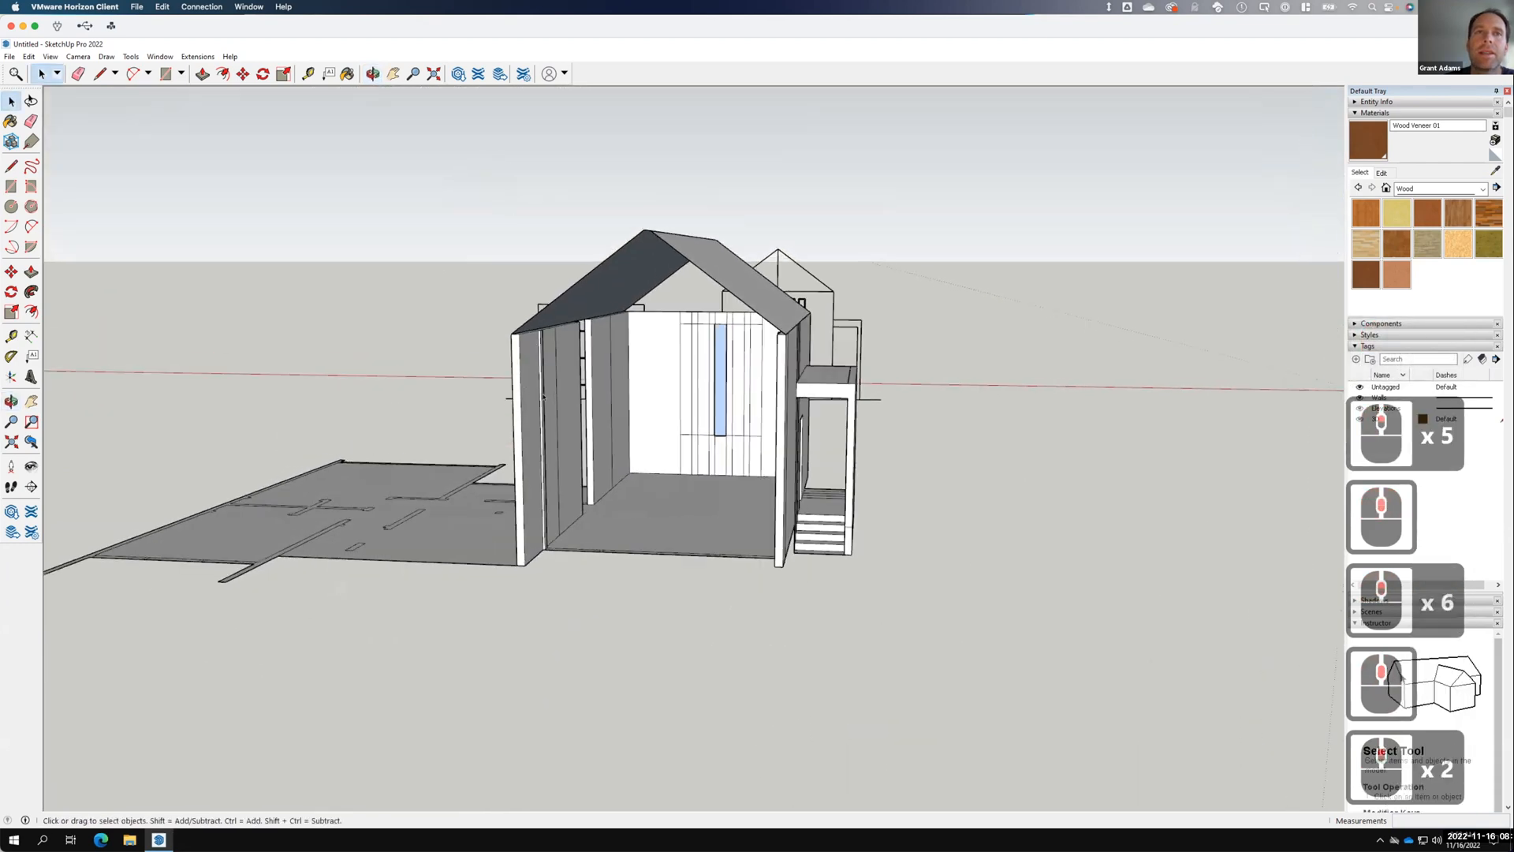
pyautogui.click(574, 385)
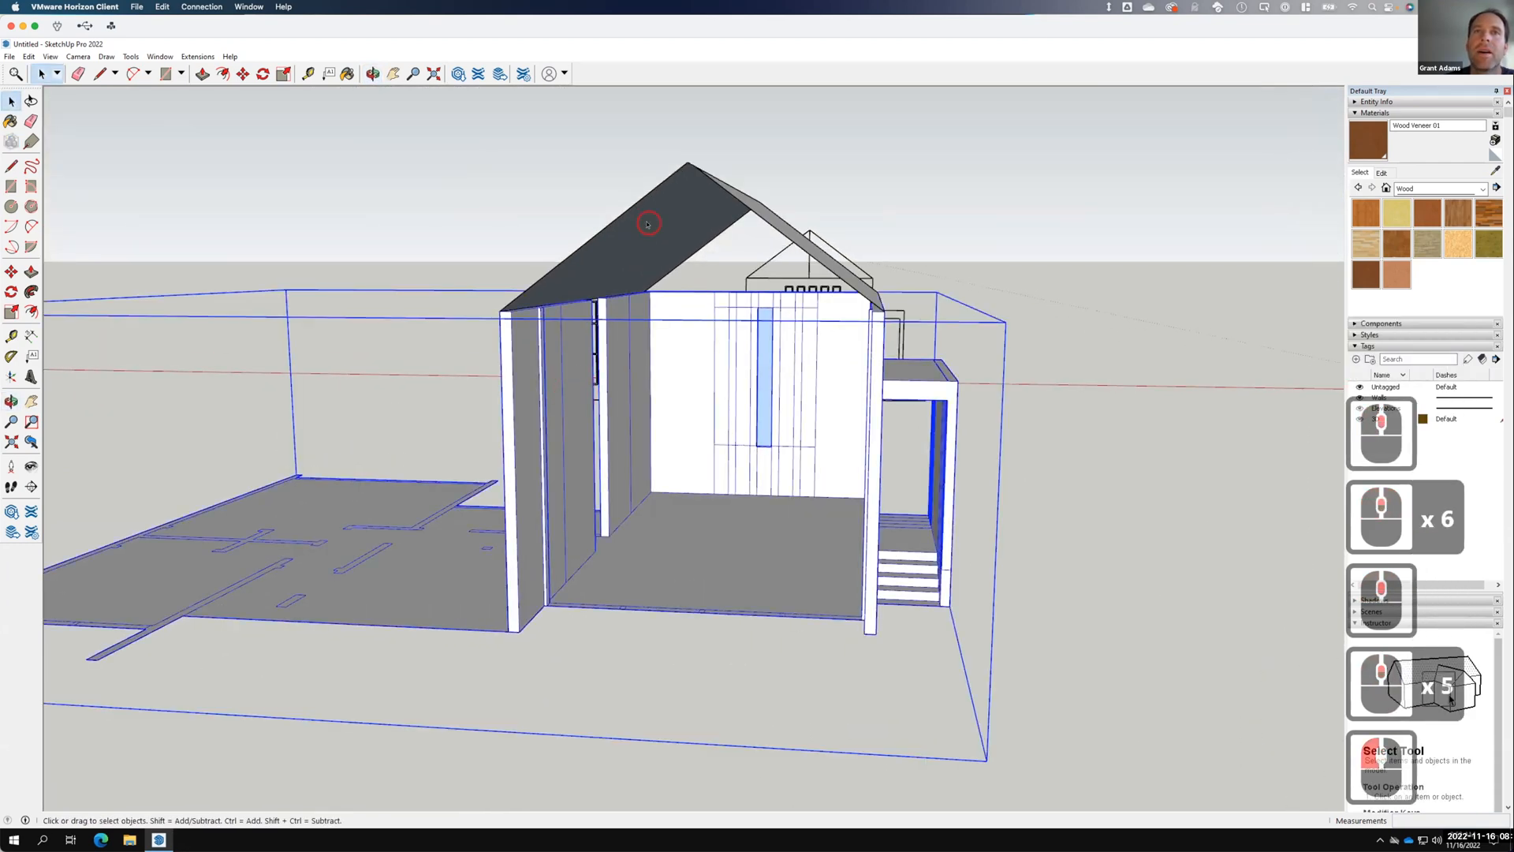
pyautogui.click(648, 224)
pyautogui.press('F15')
pyautogui.moveTo(749, 262); pyautogui.dragTo(780, 288)
pyautogui.press('space')
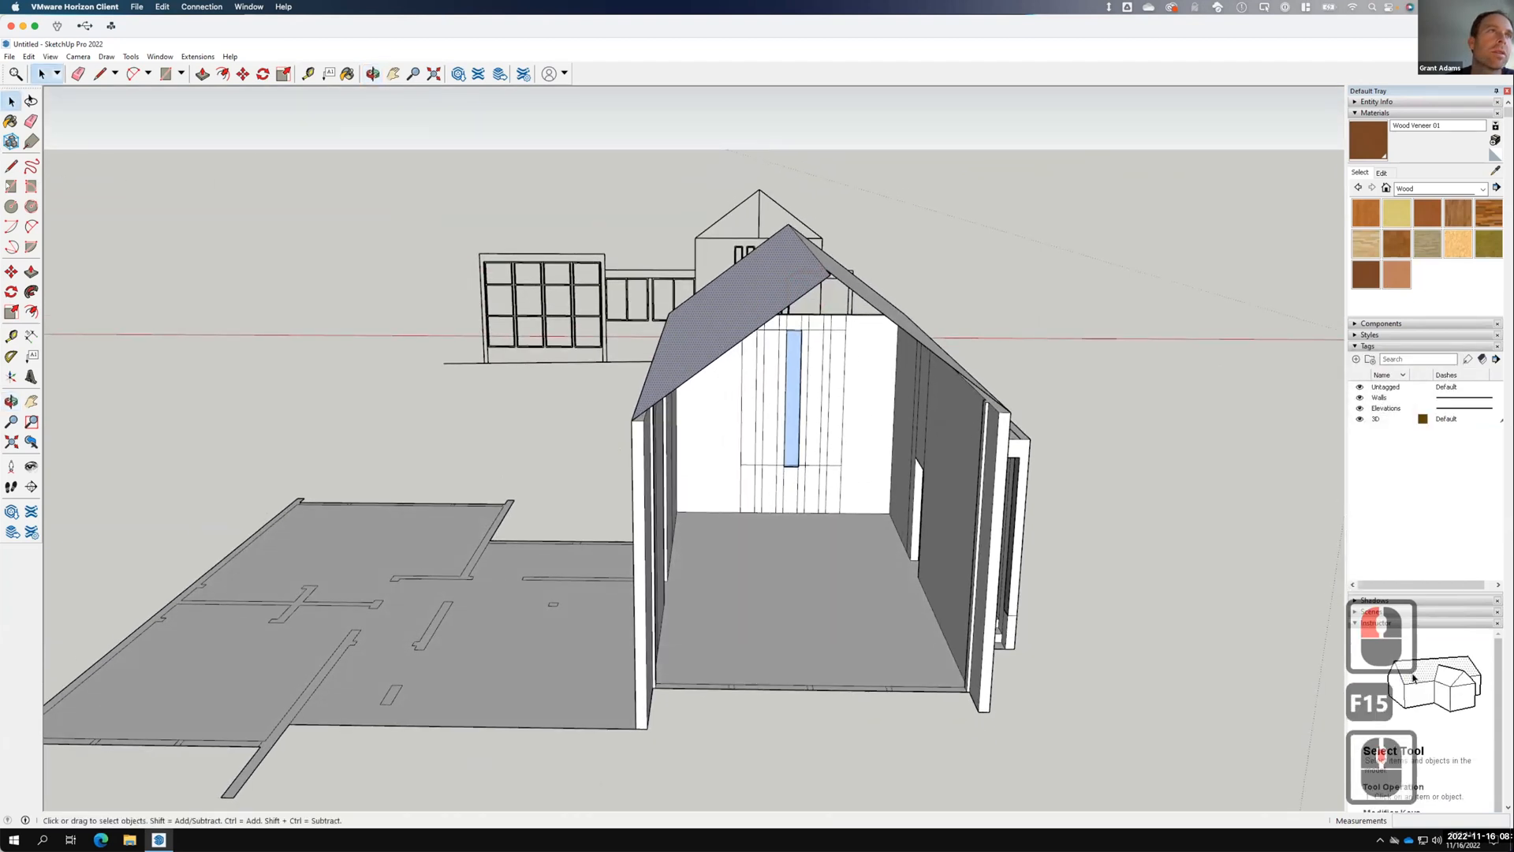
pyautogui.click(31, 271)
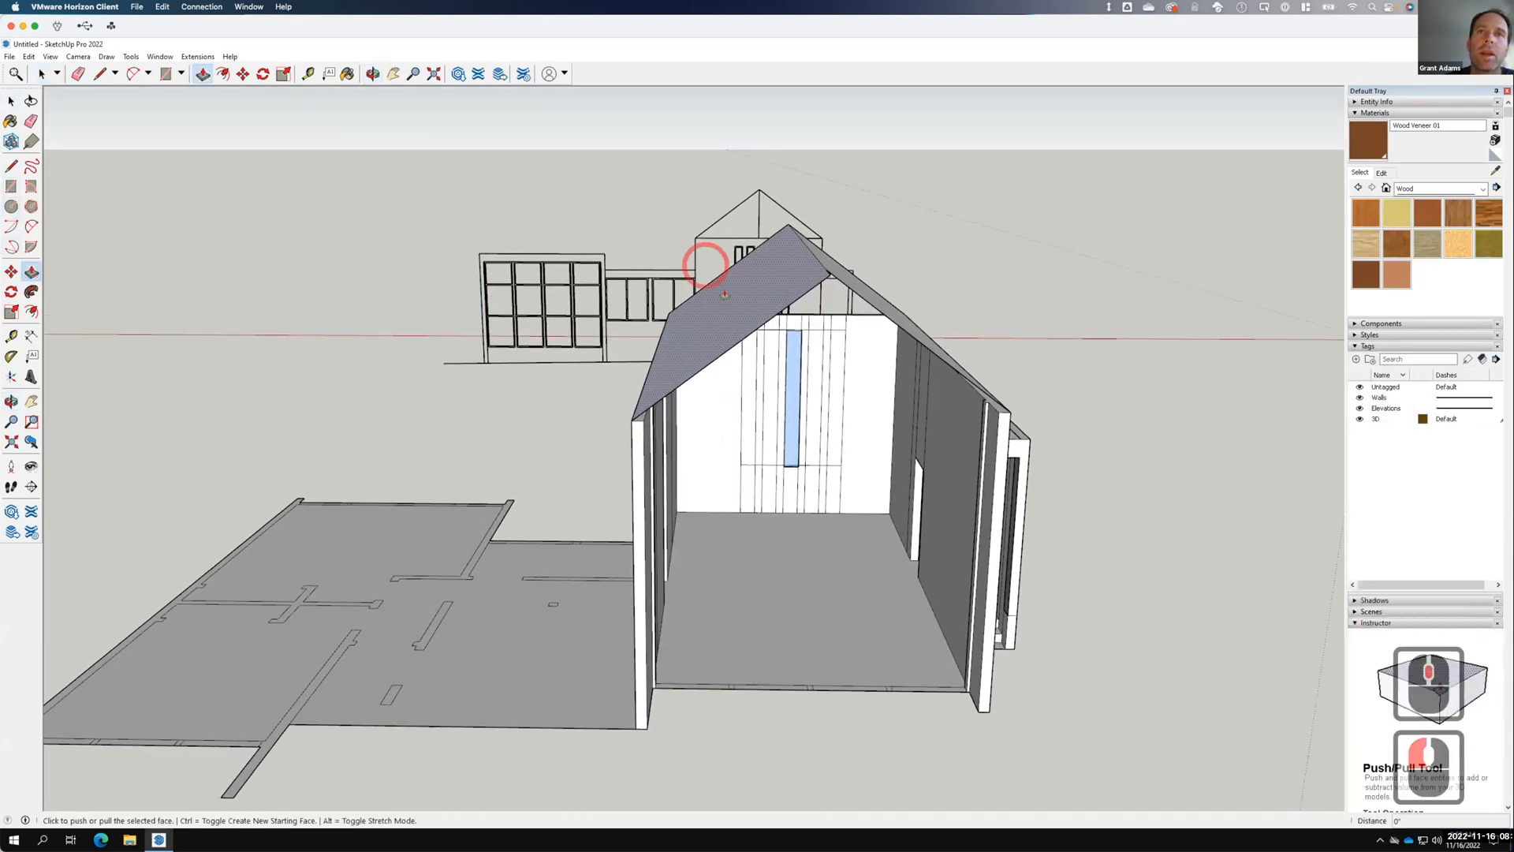
pyautogui.click(735, 339)
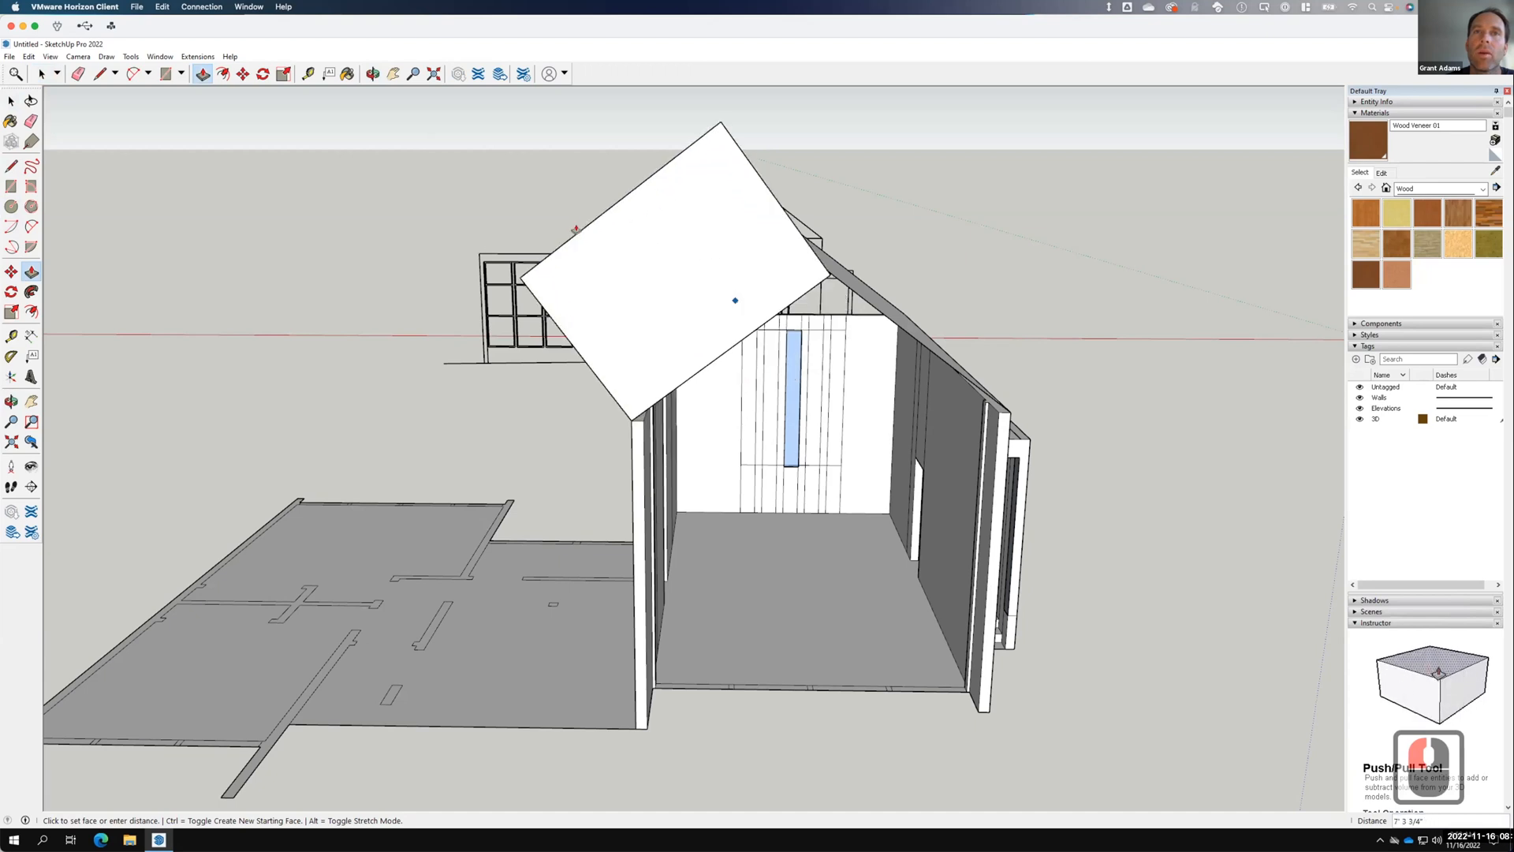
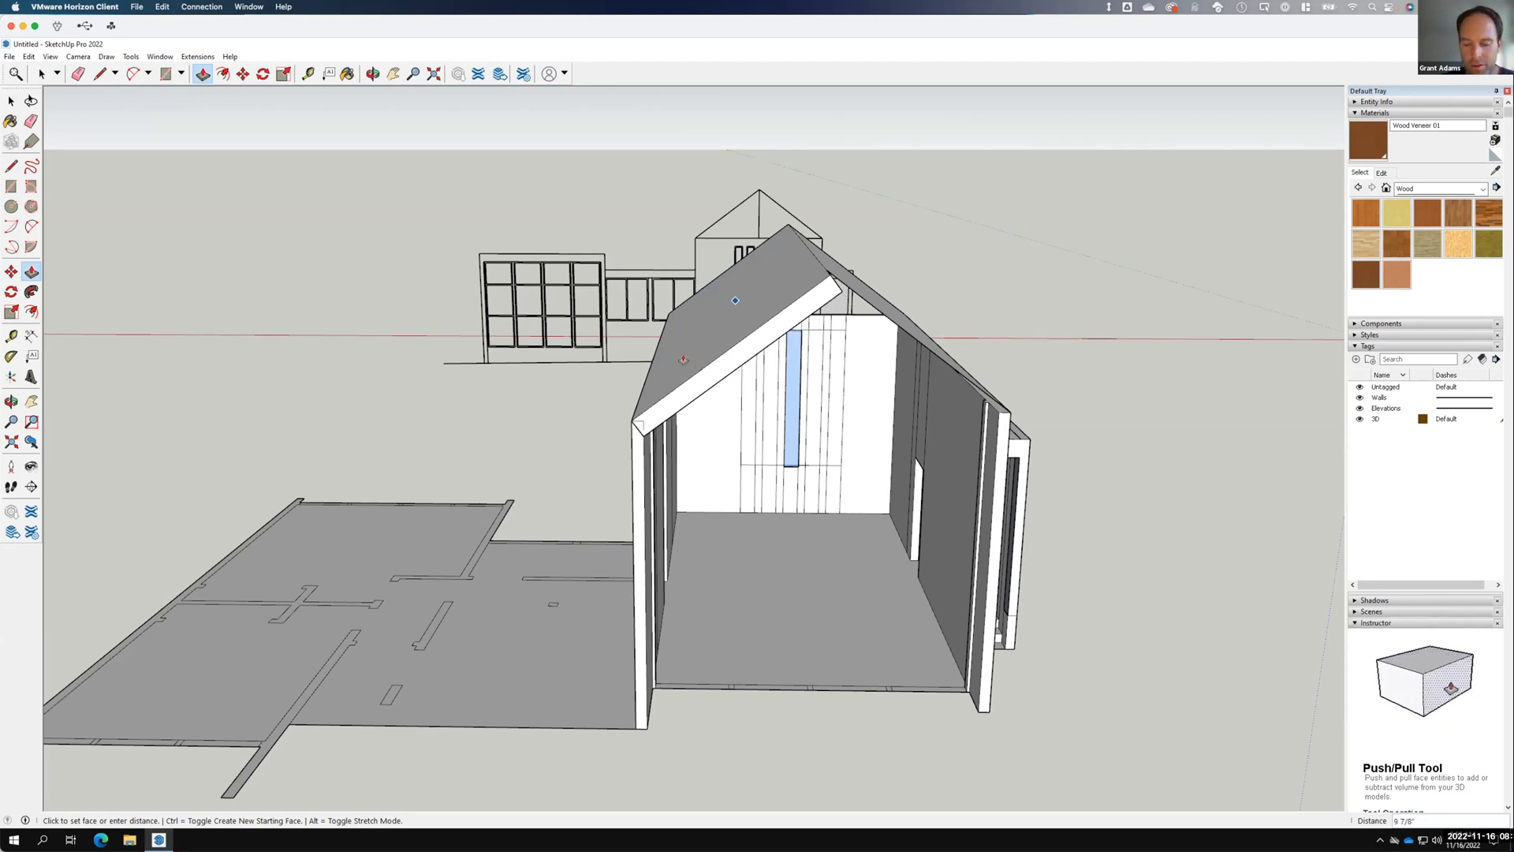
# Push the roof slabs' edge faces out 1 foot so they overhang the front gable.
pyautogui.write('"')
pyautogui.press('Return')
pyautogui.click(946, 286)
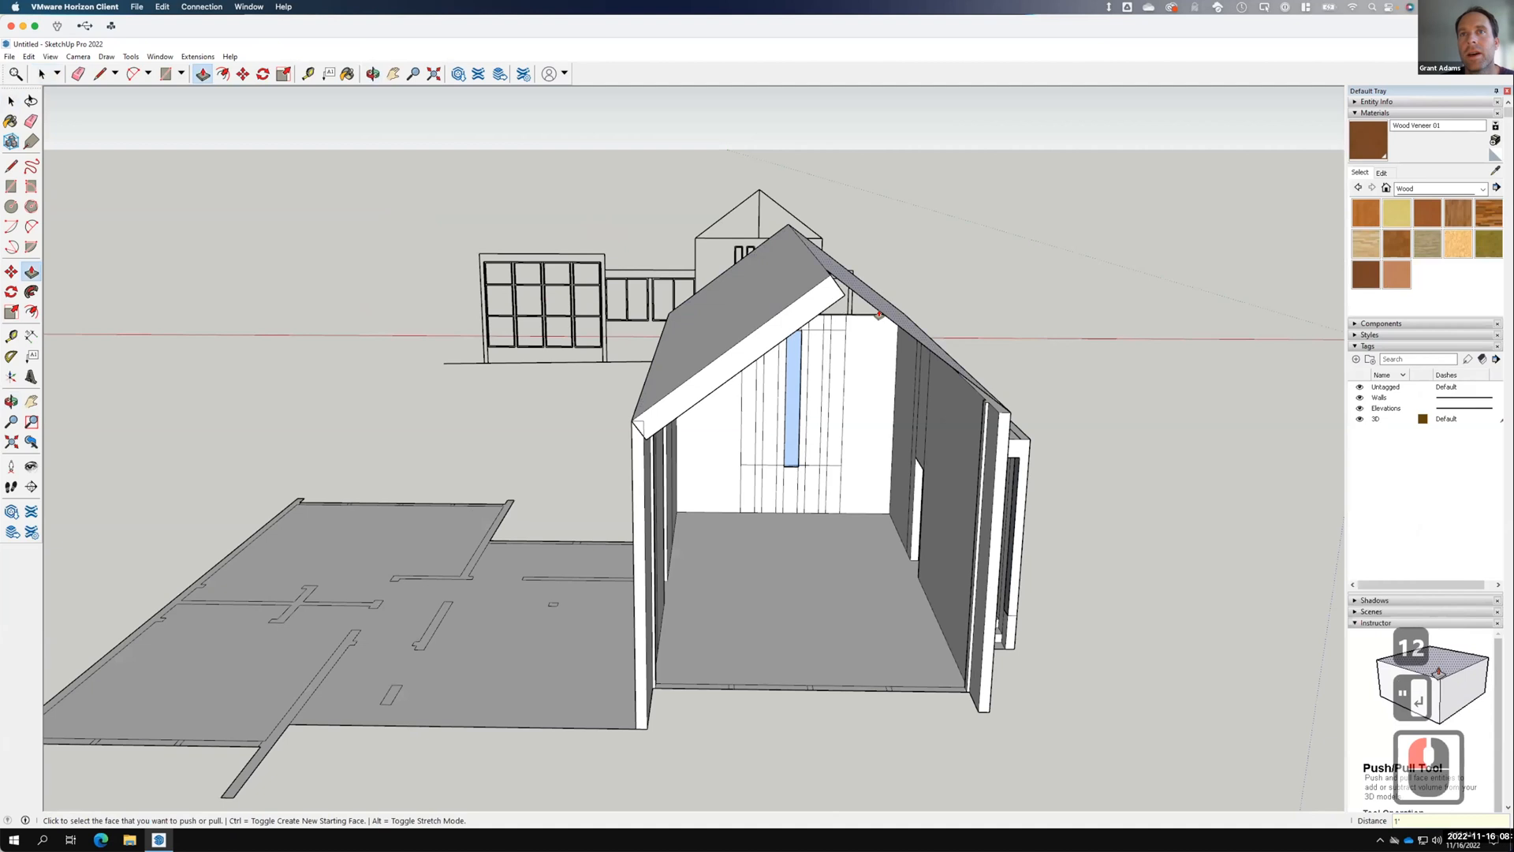
pyautogui.click(881, 313)
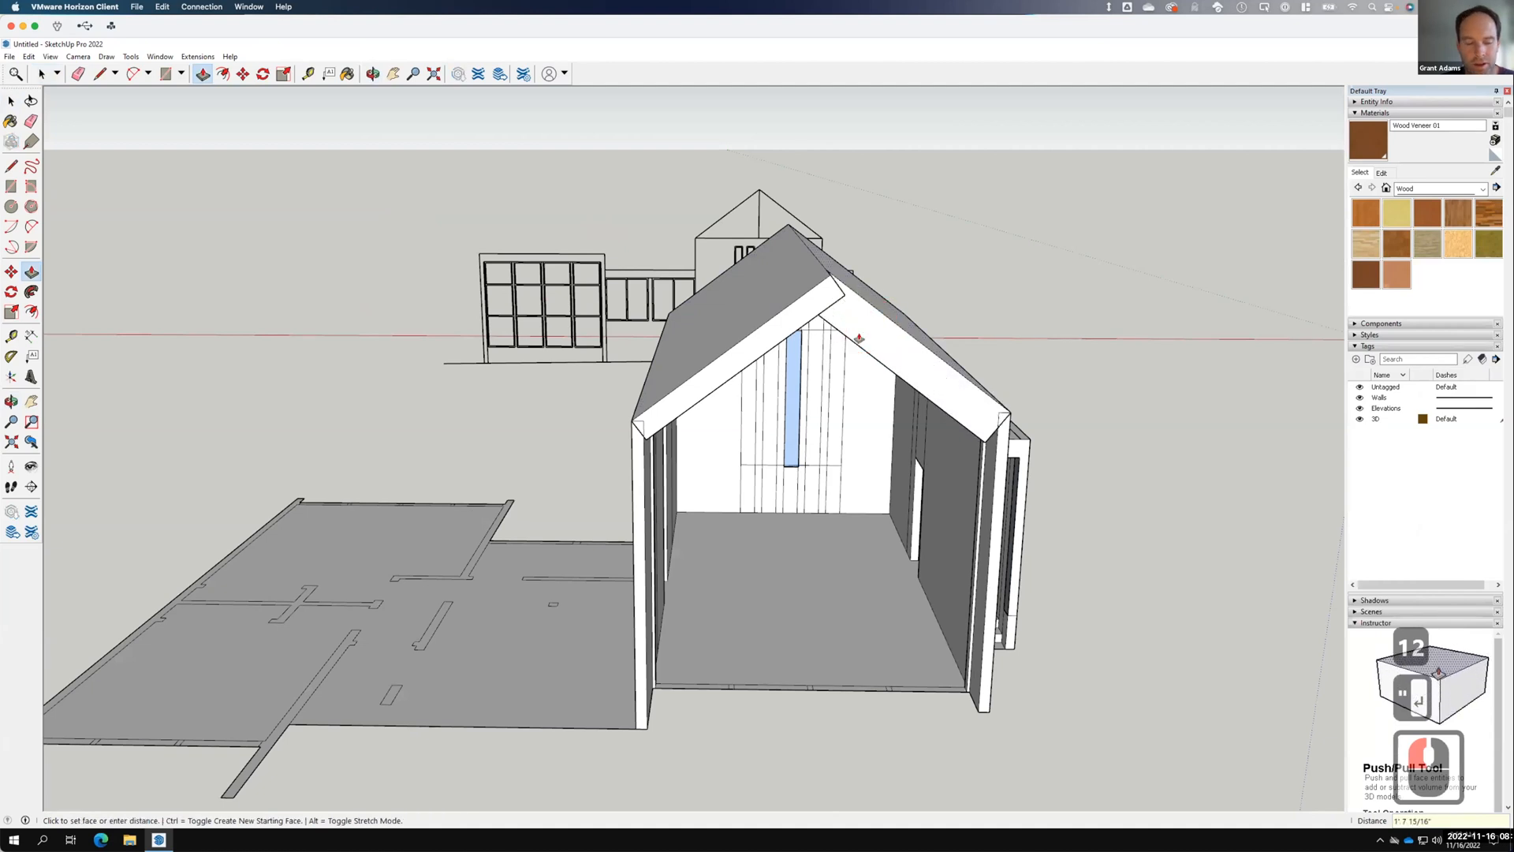
pyautogui.write('1')
pyautogui.write('"')
pyautogui.press('Return')
pyautogui.click(945, 334)
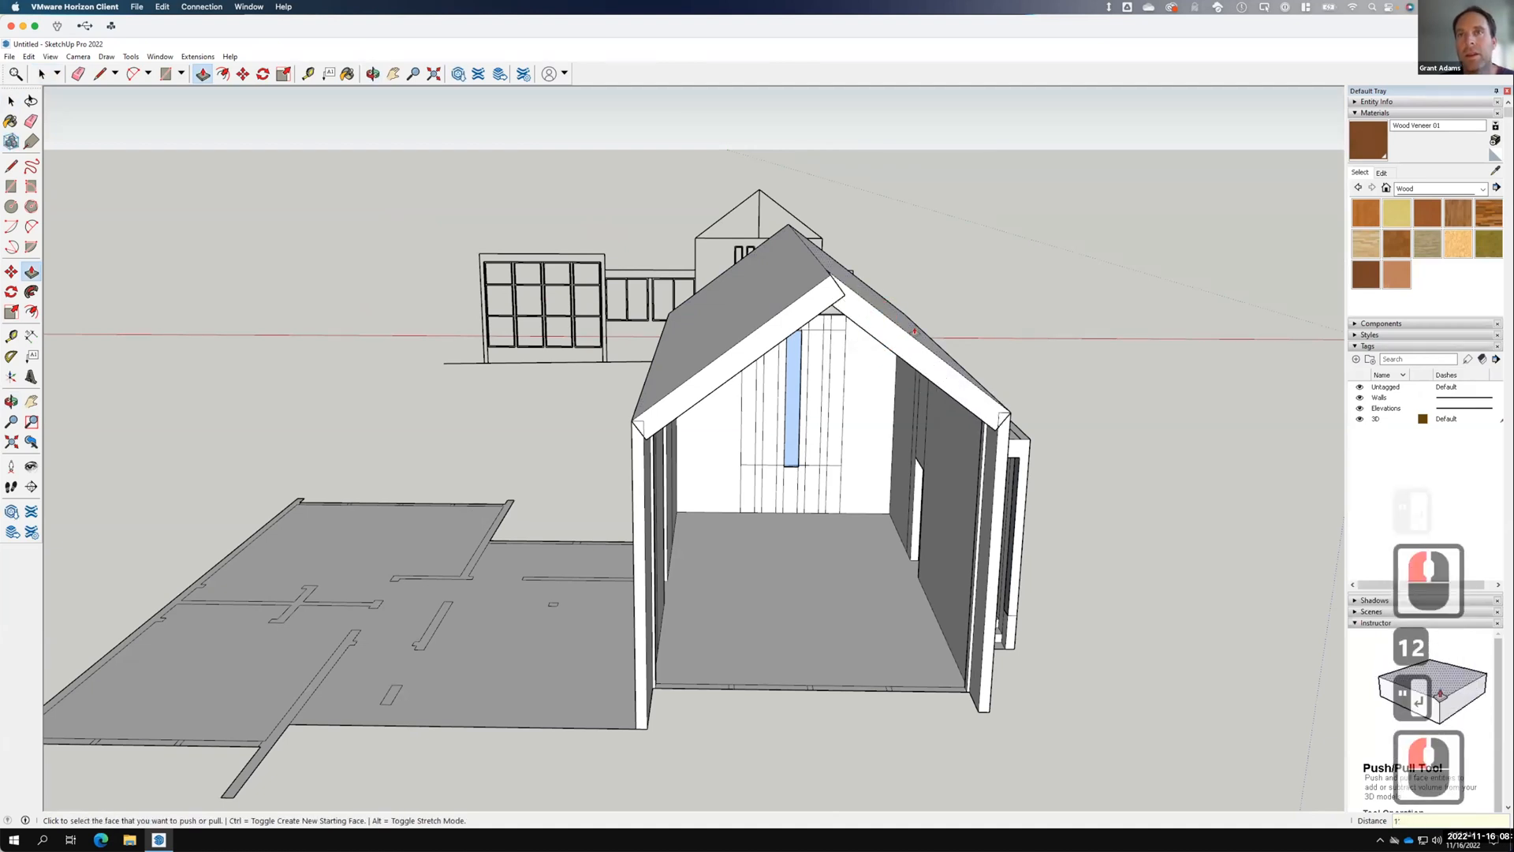
pyautogui.scroll(11, 648, 489)
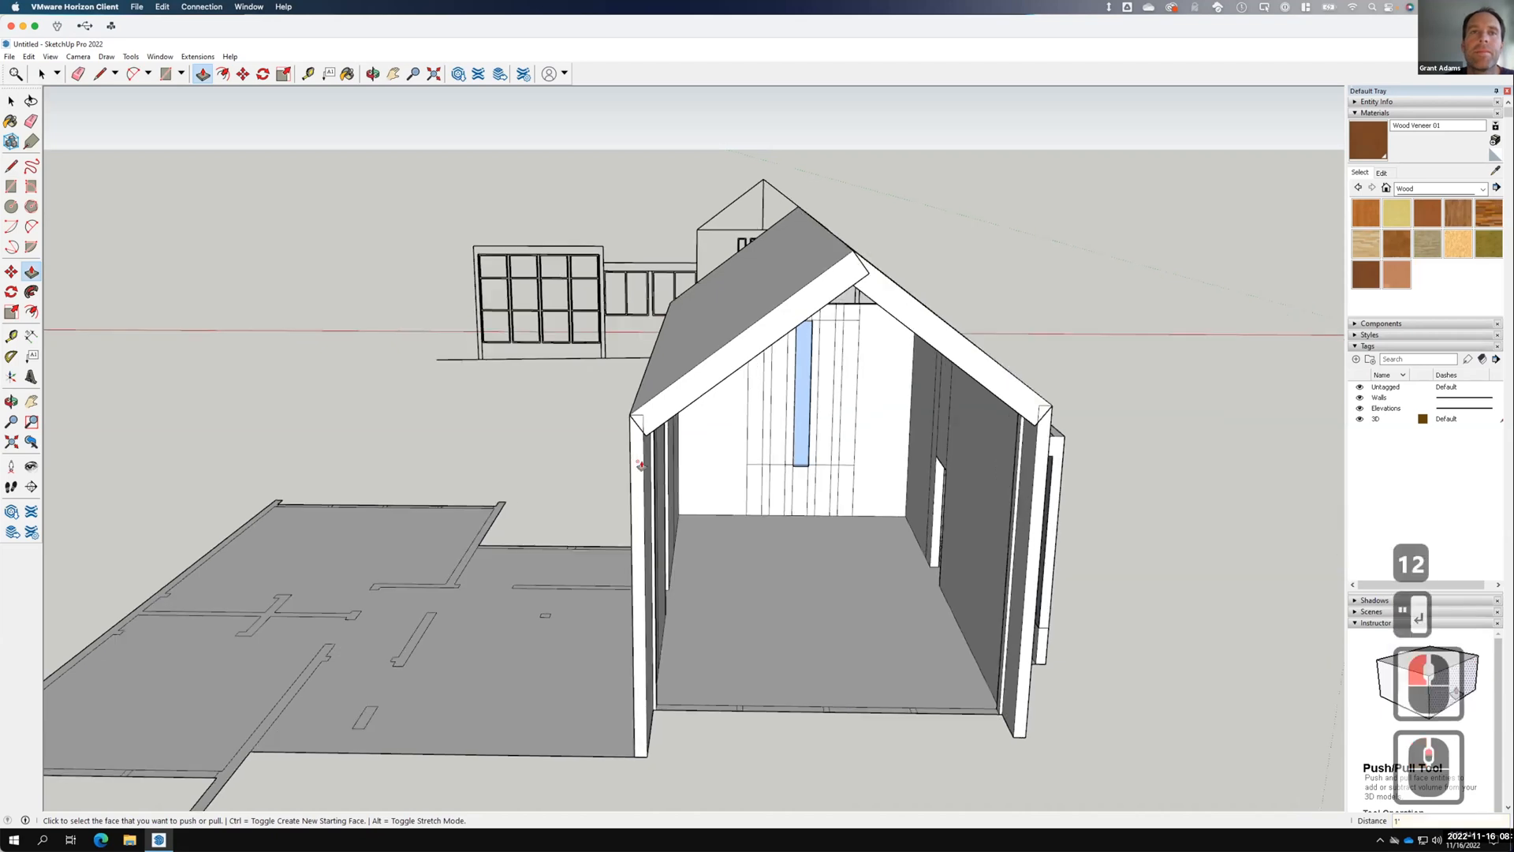
pyautogui.moveTo(653, 349); pyautogui.dragTo(699, 215, button='middle')
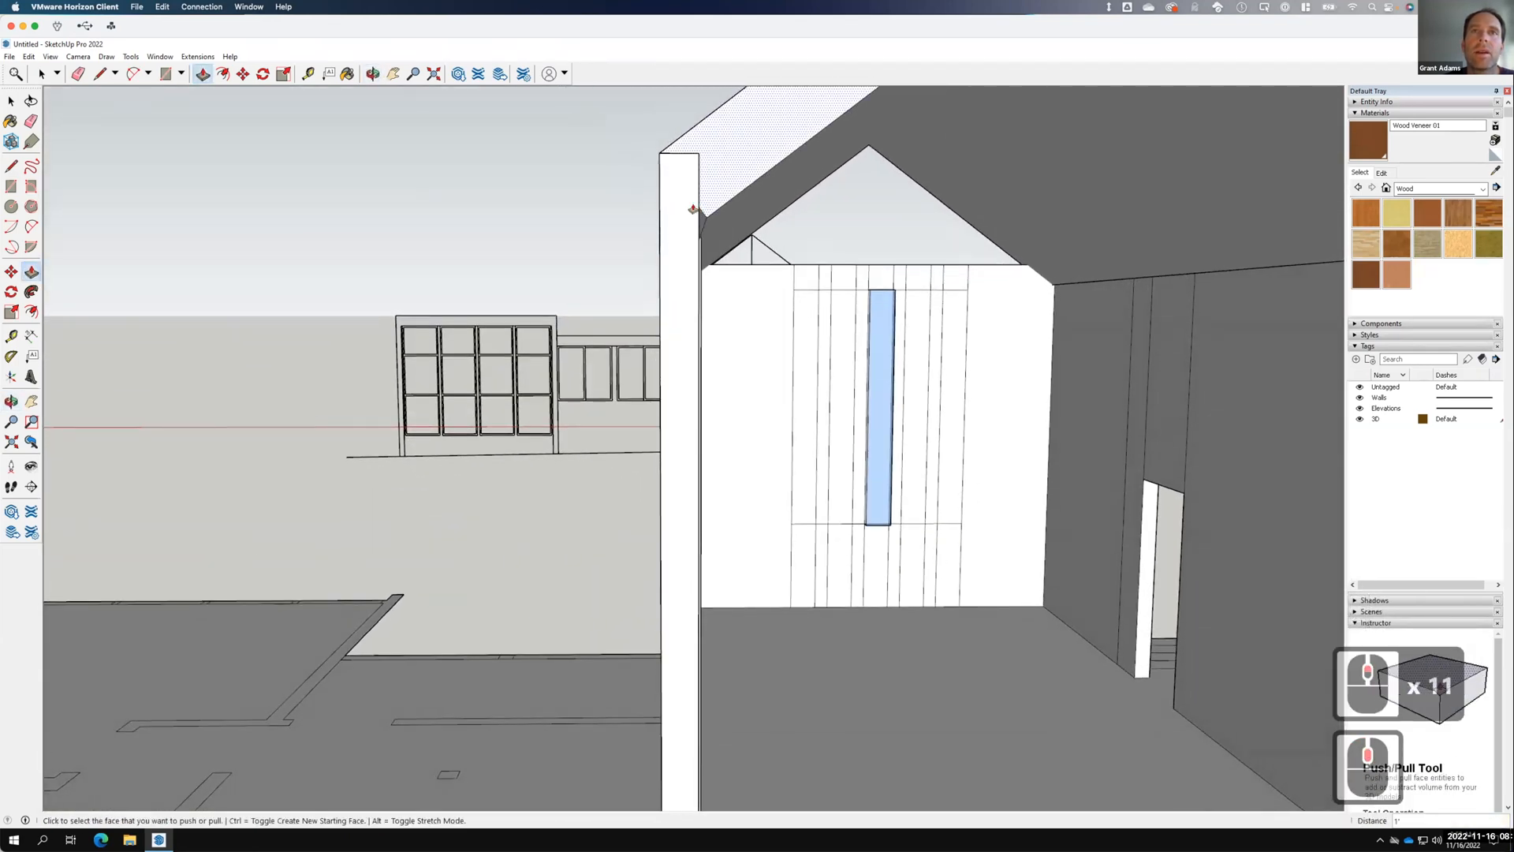
# Draw a short line at the top of the corner post and push/pull the roof face there.
pyautogui.click(11, 165)
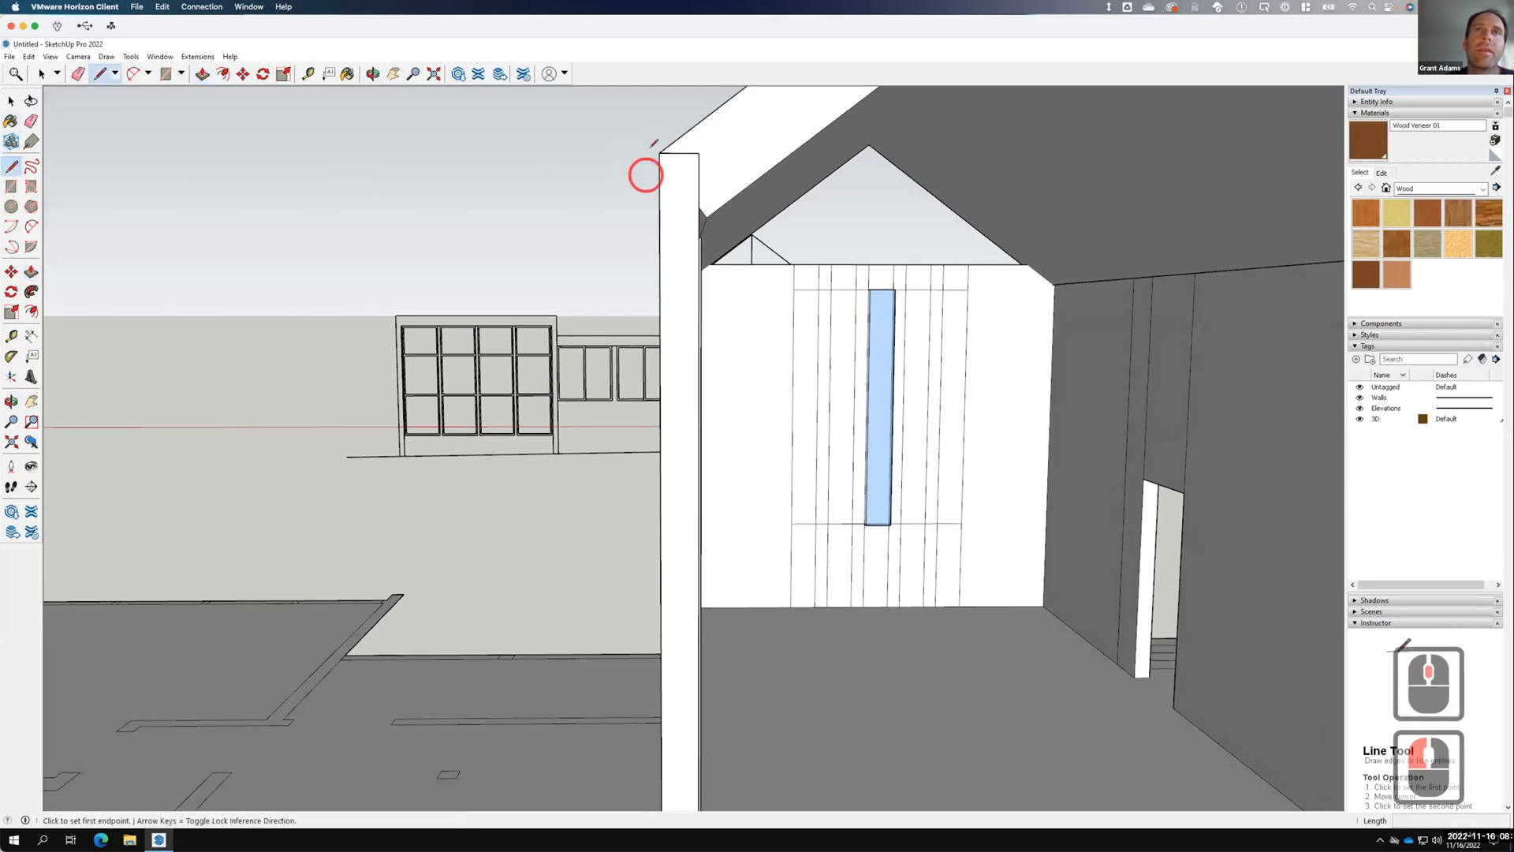
pyautogui.click(697, 194)
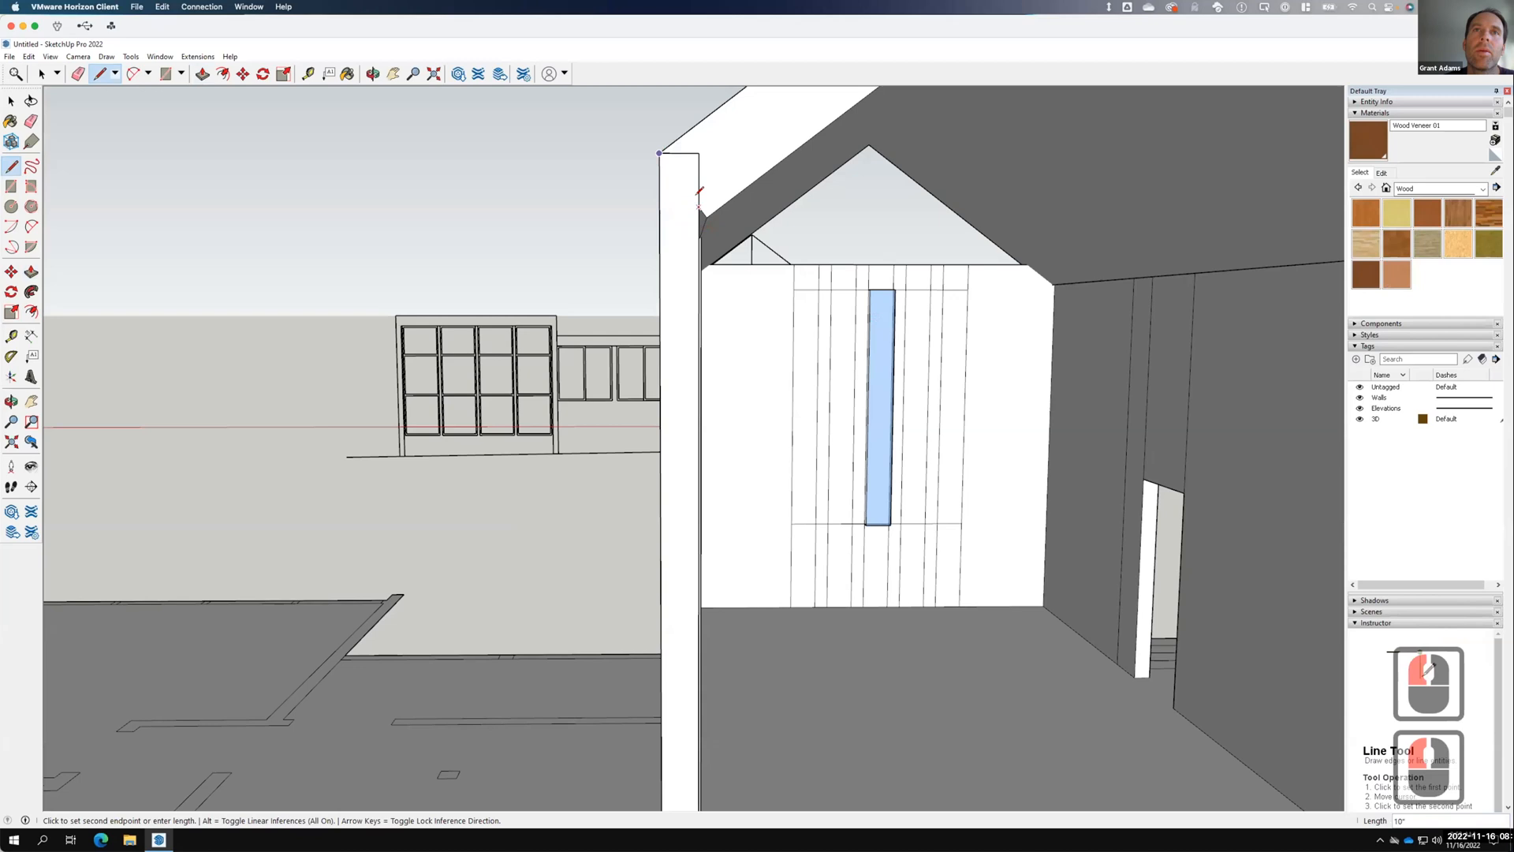
pyautogui.click(698, 206)
pyautogui.click(347, 74)
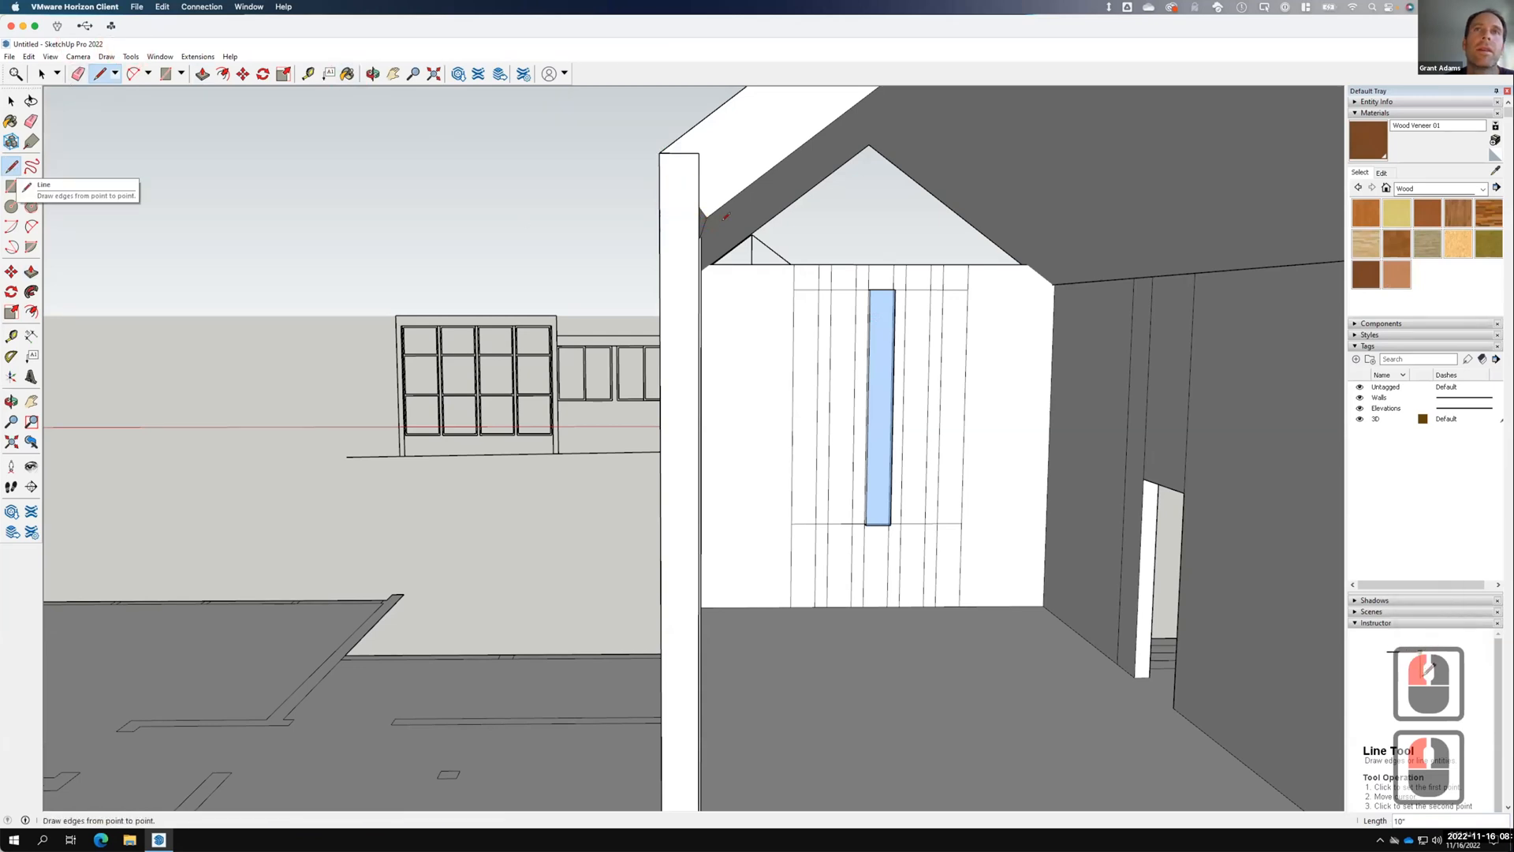
pyautogui.click(11, 101)
pyautogui.click(517, 287)
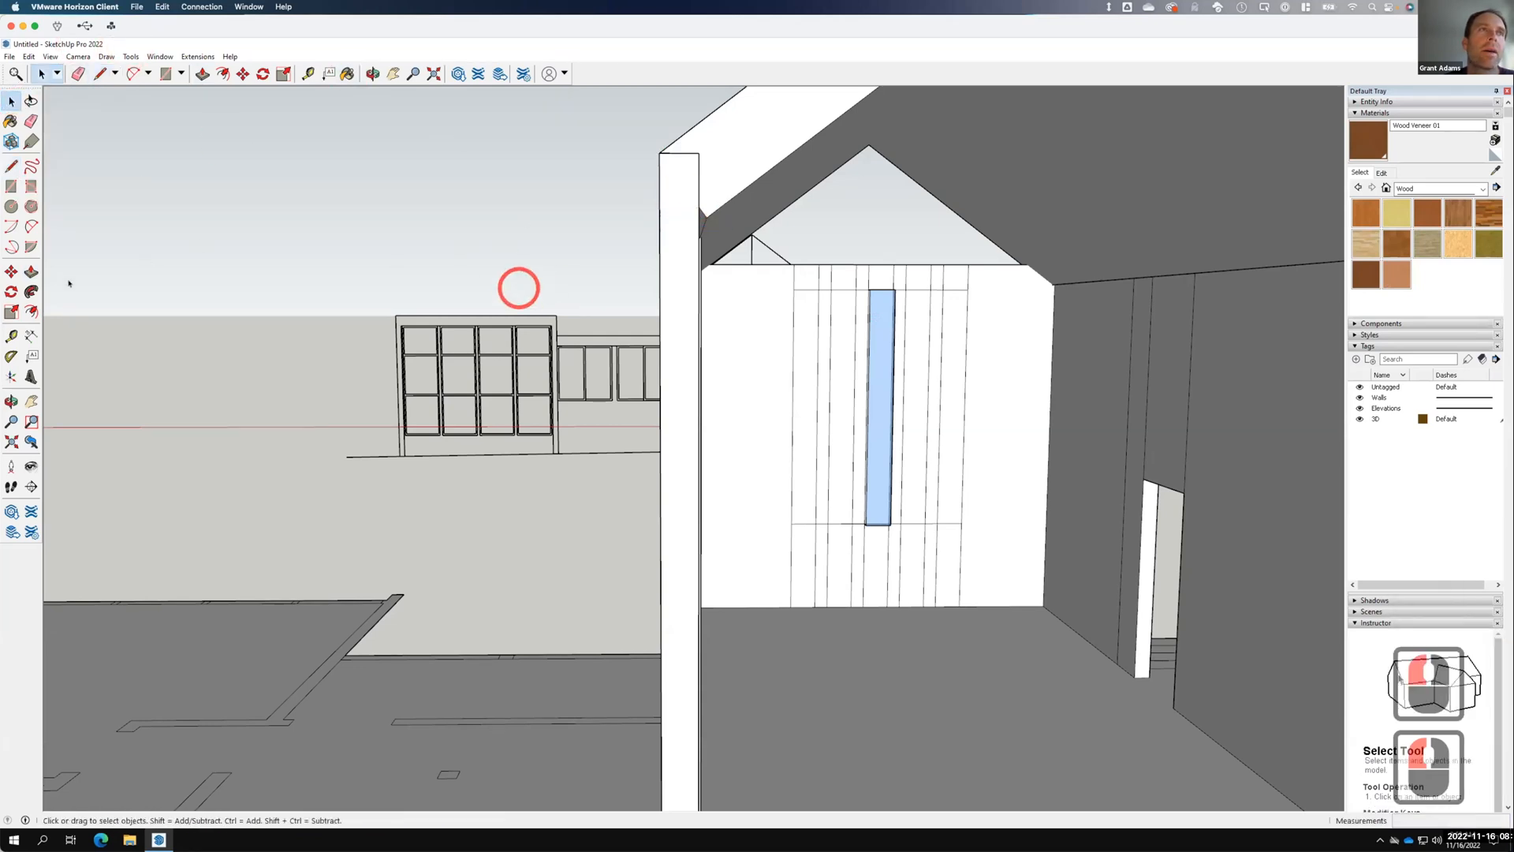
pyautogui.moveTo(503, 284); pyautogui.dragTo(378, 321, button='middle')
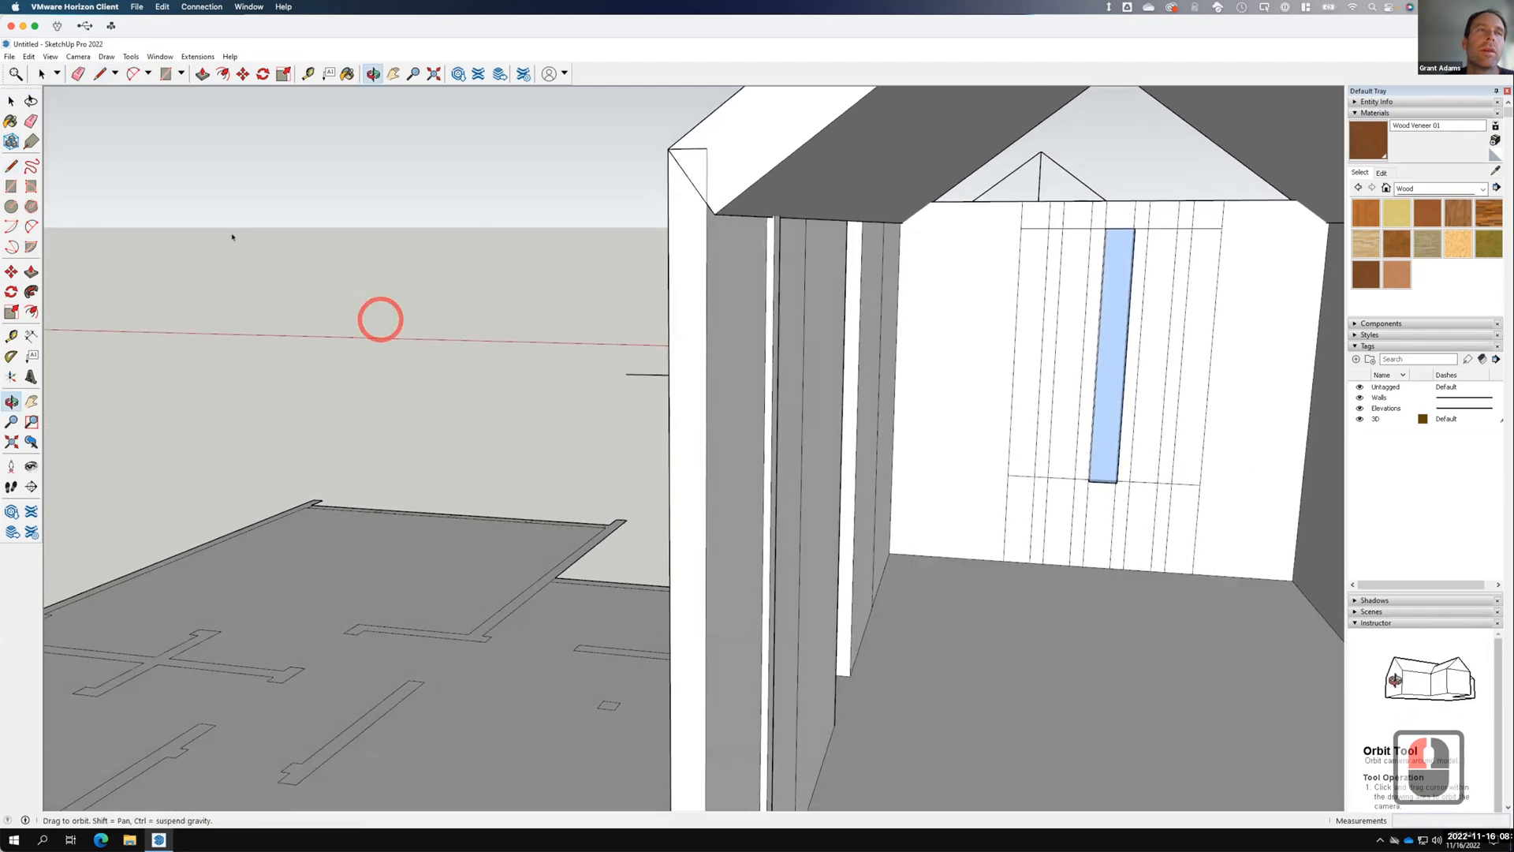
pyautogui.click(31, 272)
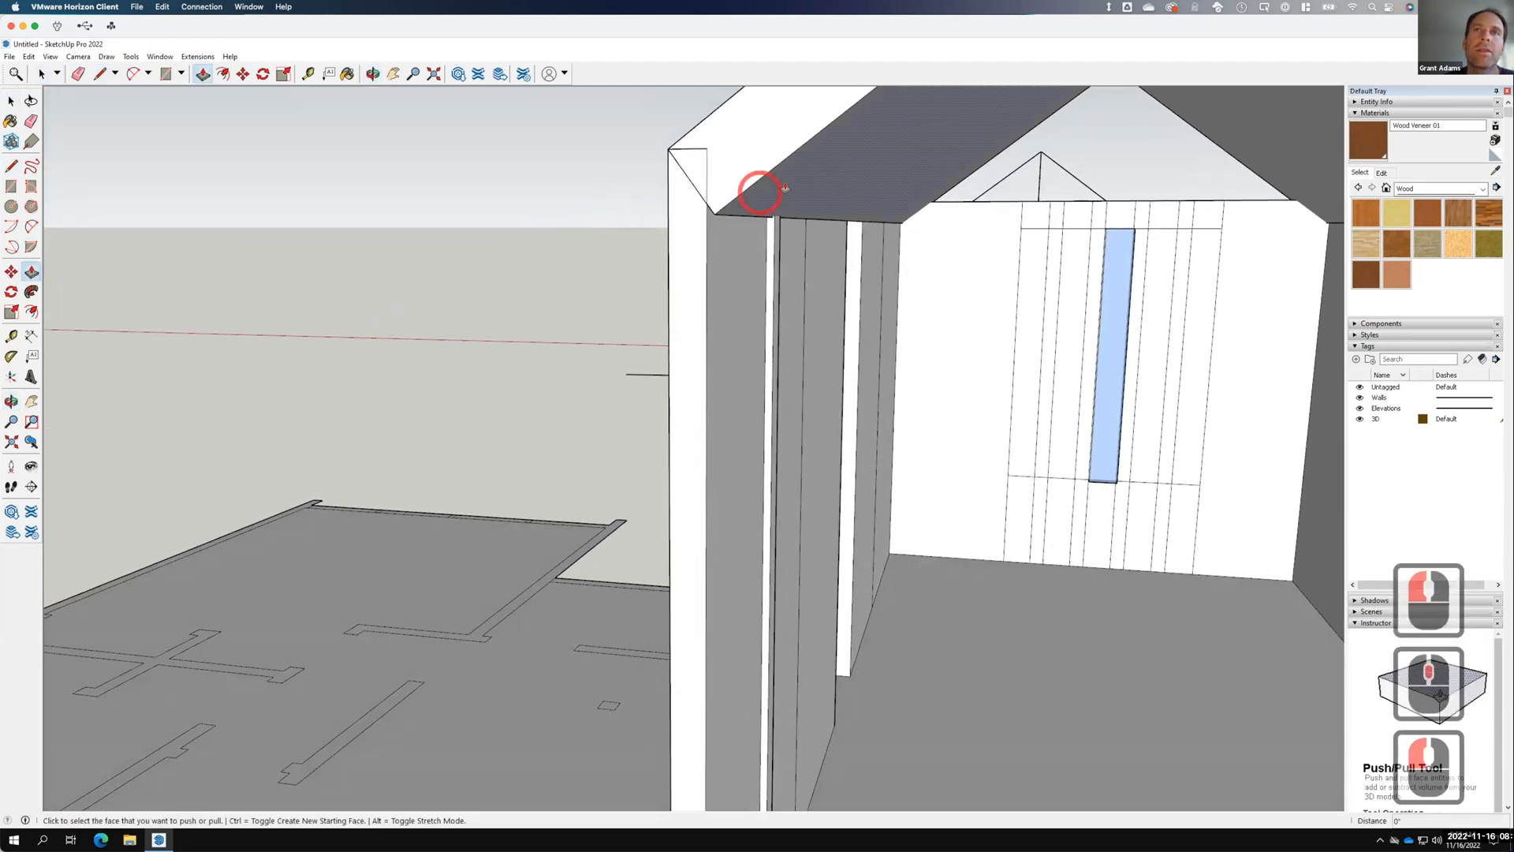
pyautogui.click(699, 204)
pyautogui.click(707, 202)
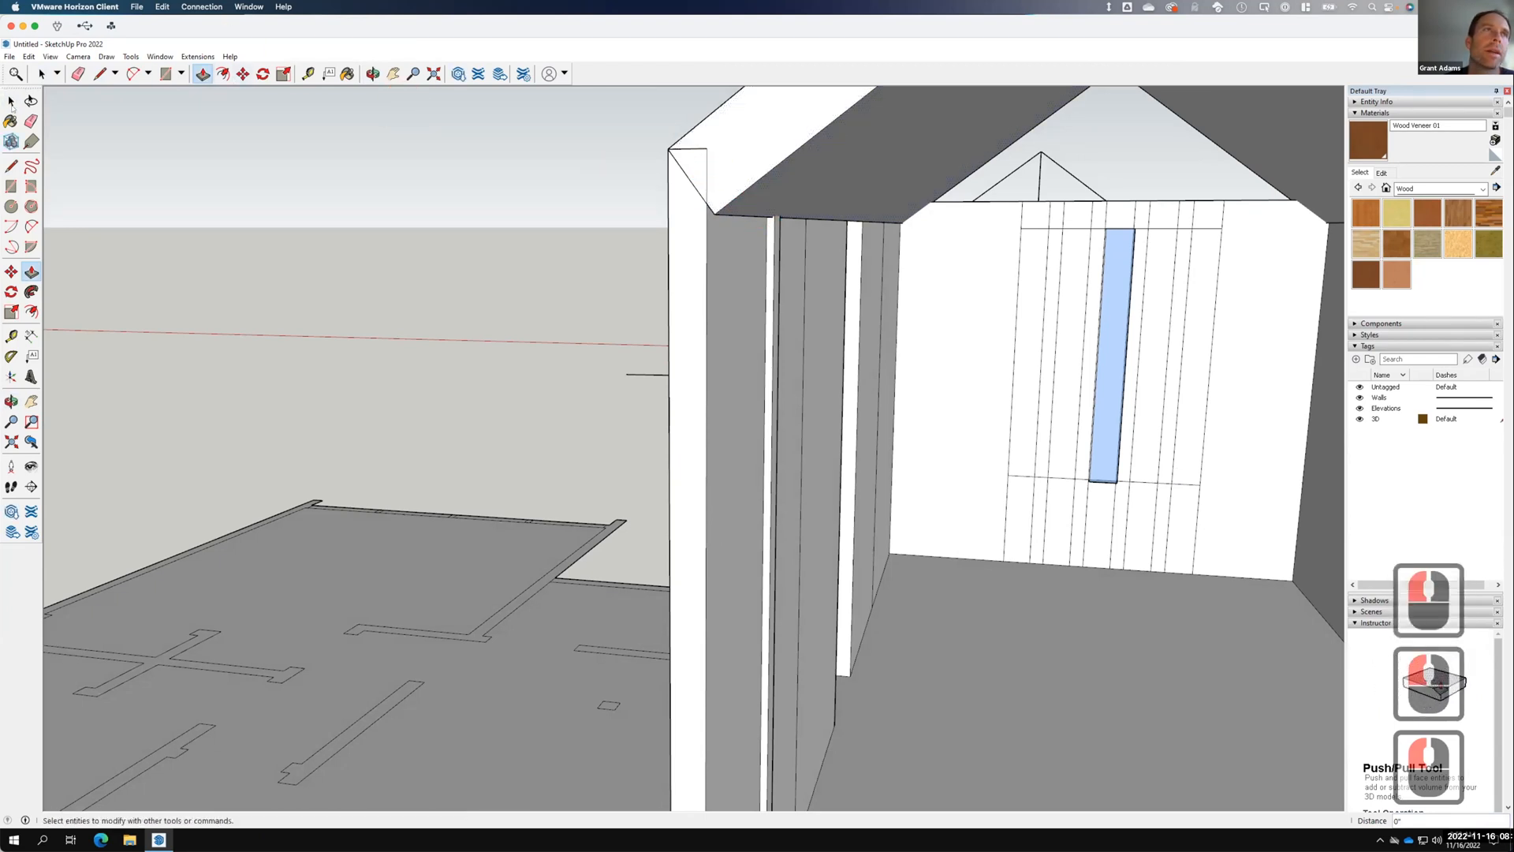
# Draw a line from the left roof corner up to the apex, then select the roof's lower edge.
pyautogui.click(11, 165)
pyautogui.click(705, 202)
pyautogui.scroll(-16, 670, 327)
pyautogui.scroll(-1, 761, 246)
pyautogui.scroll(6, 747, 258)
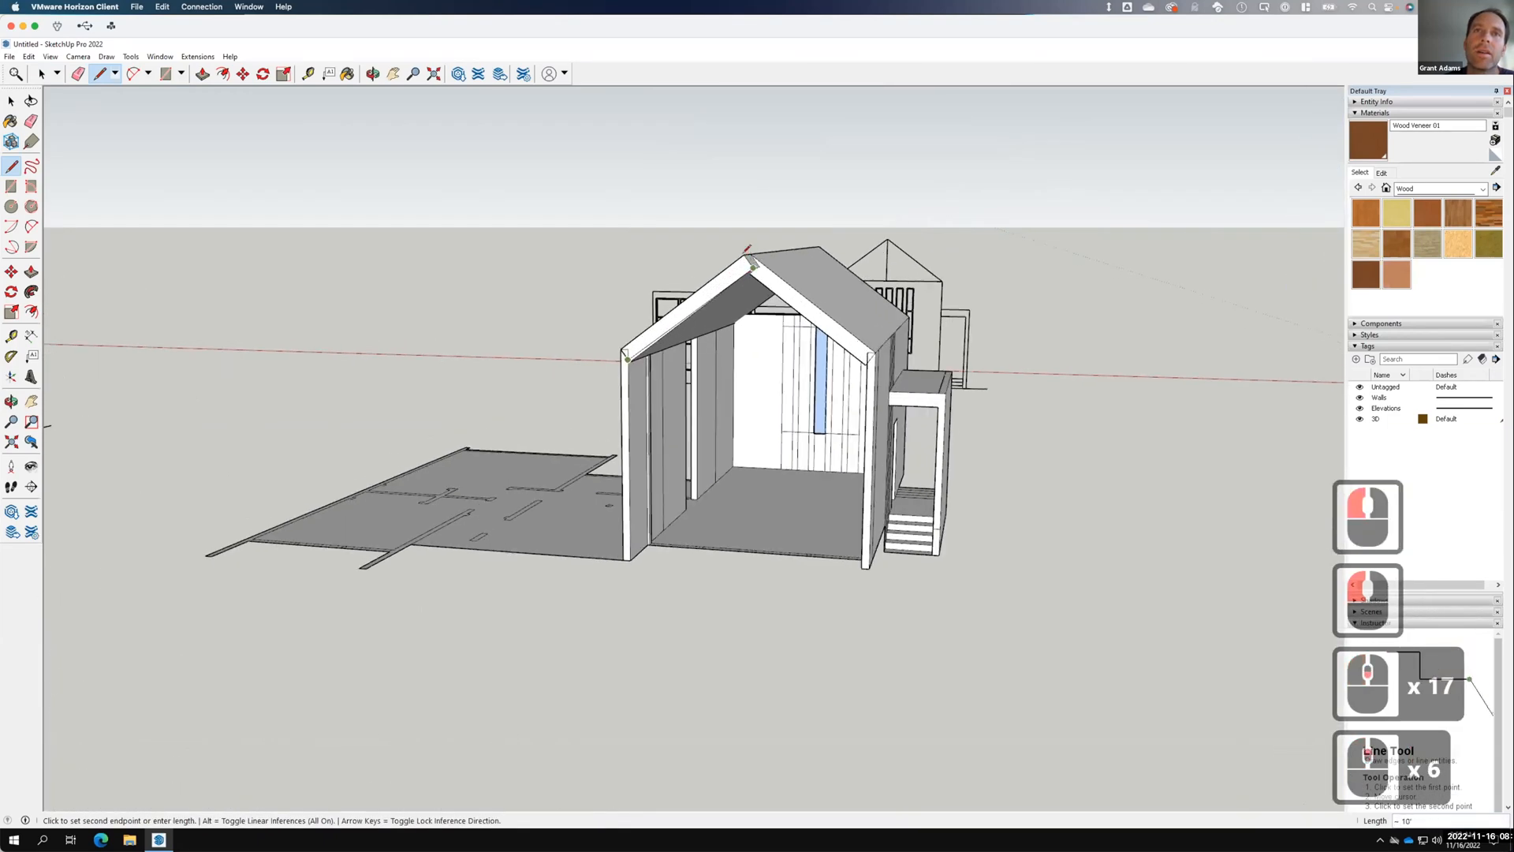
pyautogui.scroll(5, 750, 253)
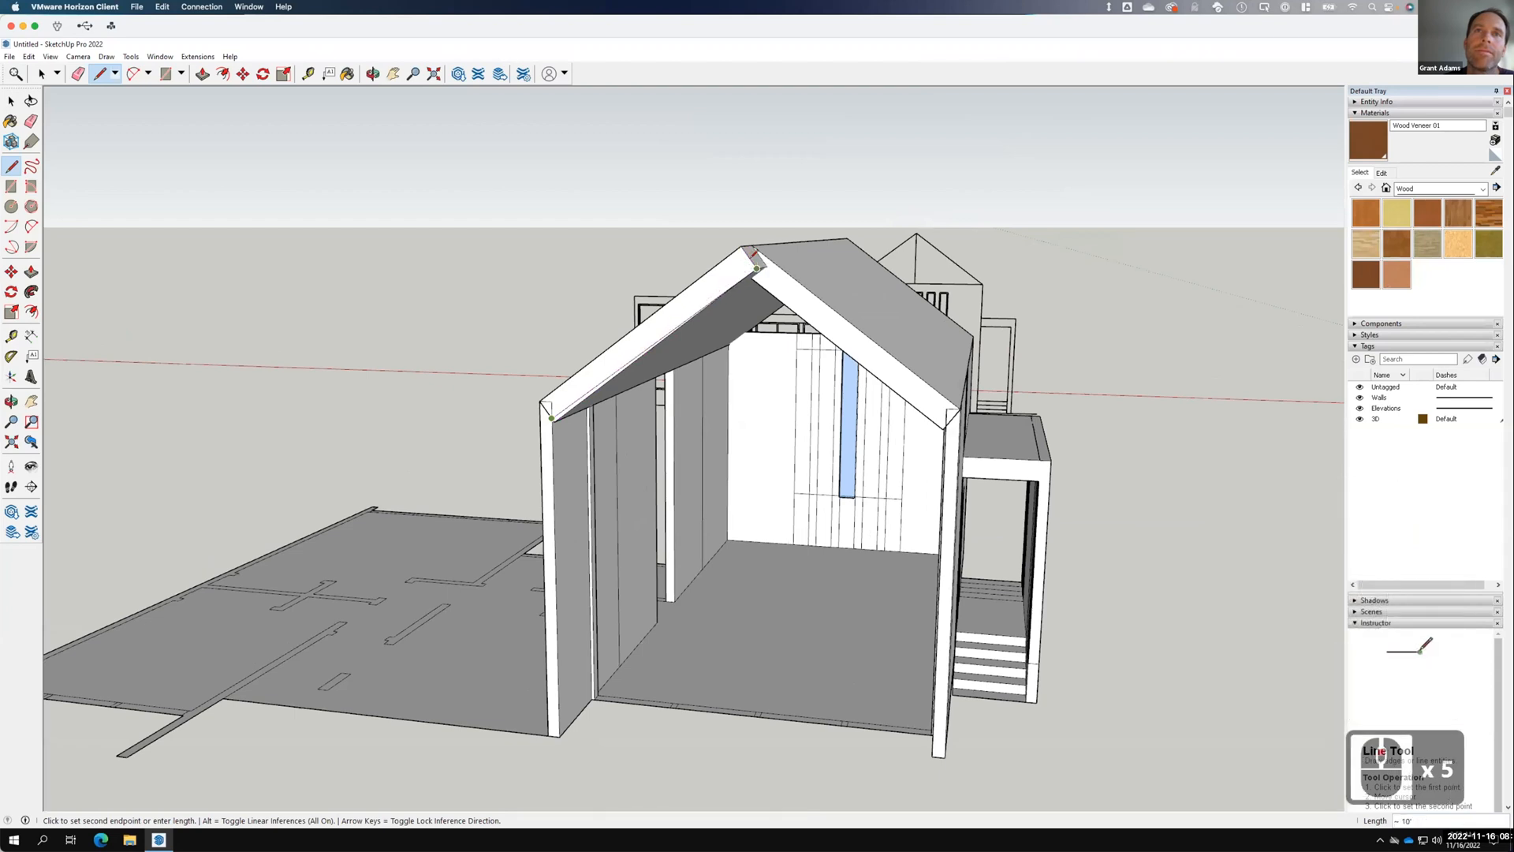
pyautogui.scroll(9, 755, 255)
pyautogui.press('F15')
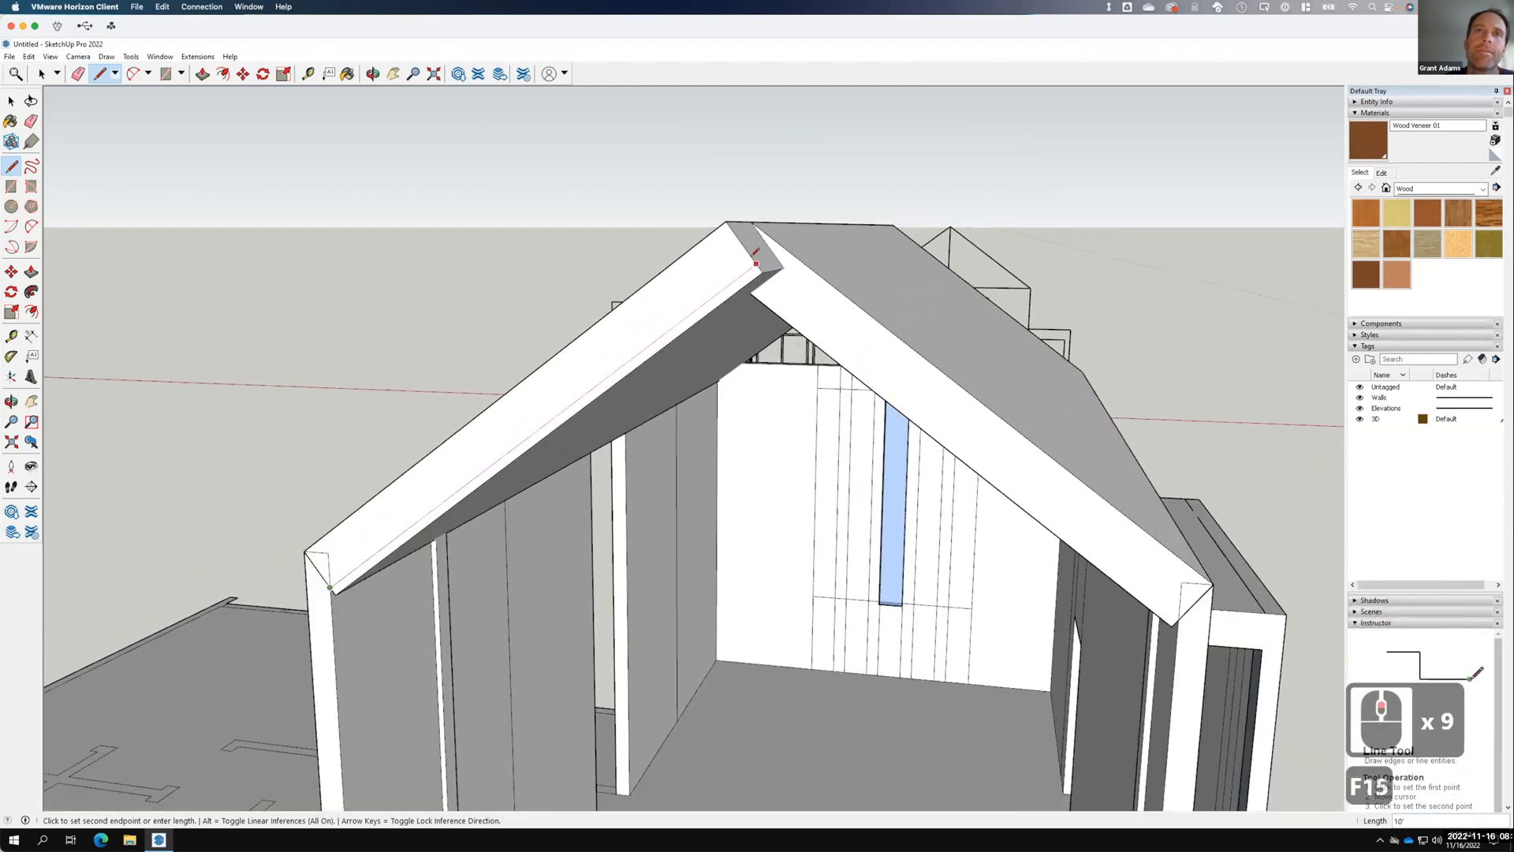
pyautogui.click(754, 263)
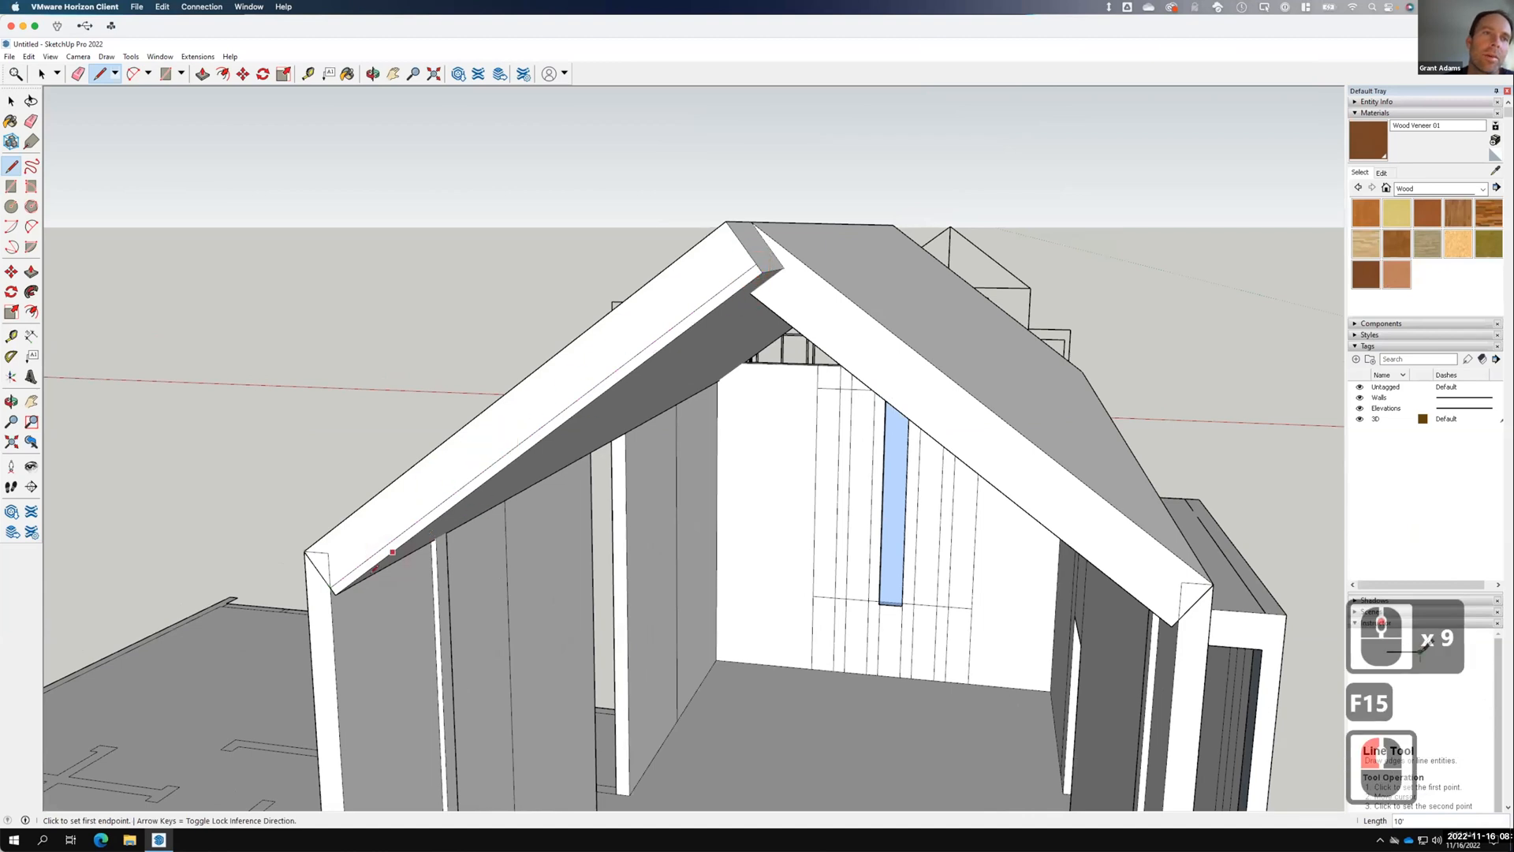
pyautogui.press('space')
pyautogui.click(510, 453)
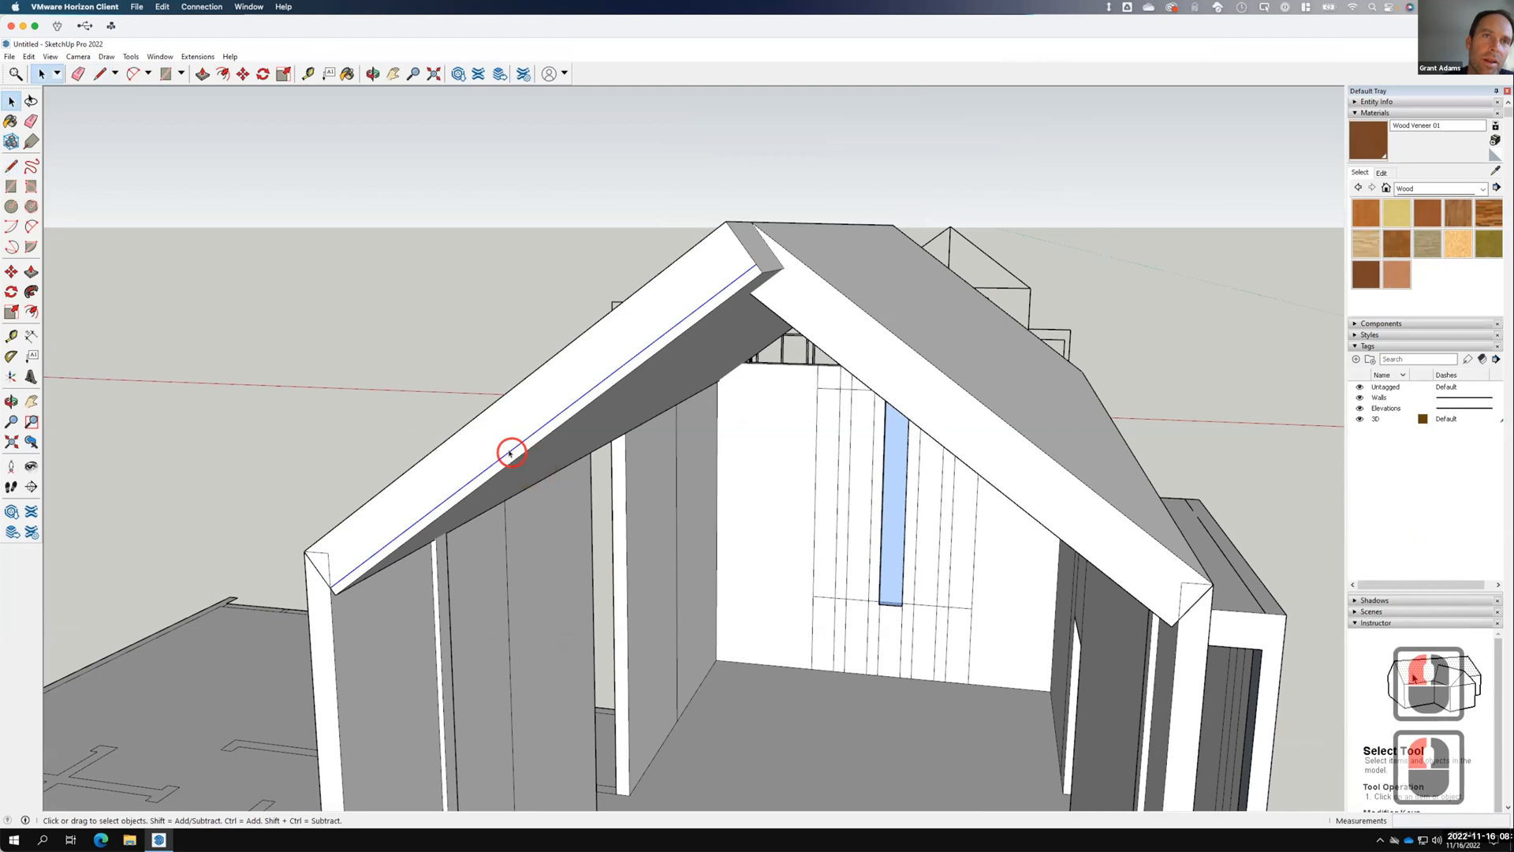
# Erase the selected roof edge with its face and the roof underside face.
pyautogui.doubleClick(513, 453)
pyautogui.rightClick(513, 454)
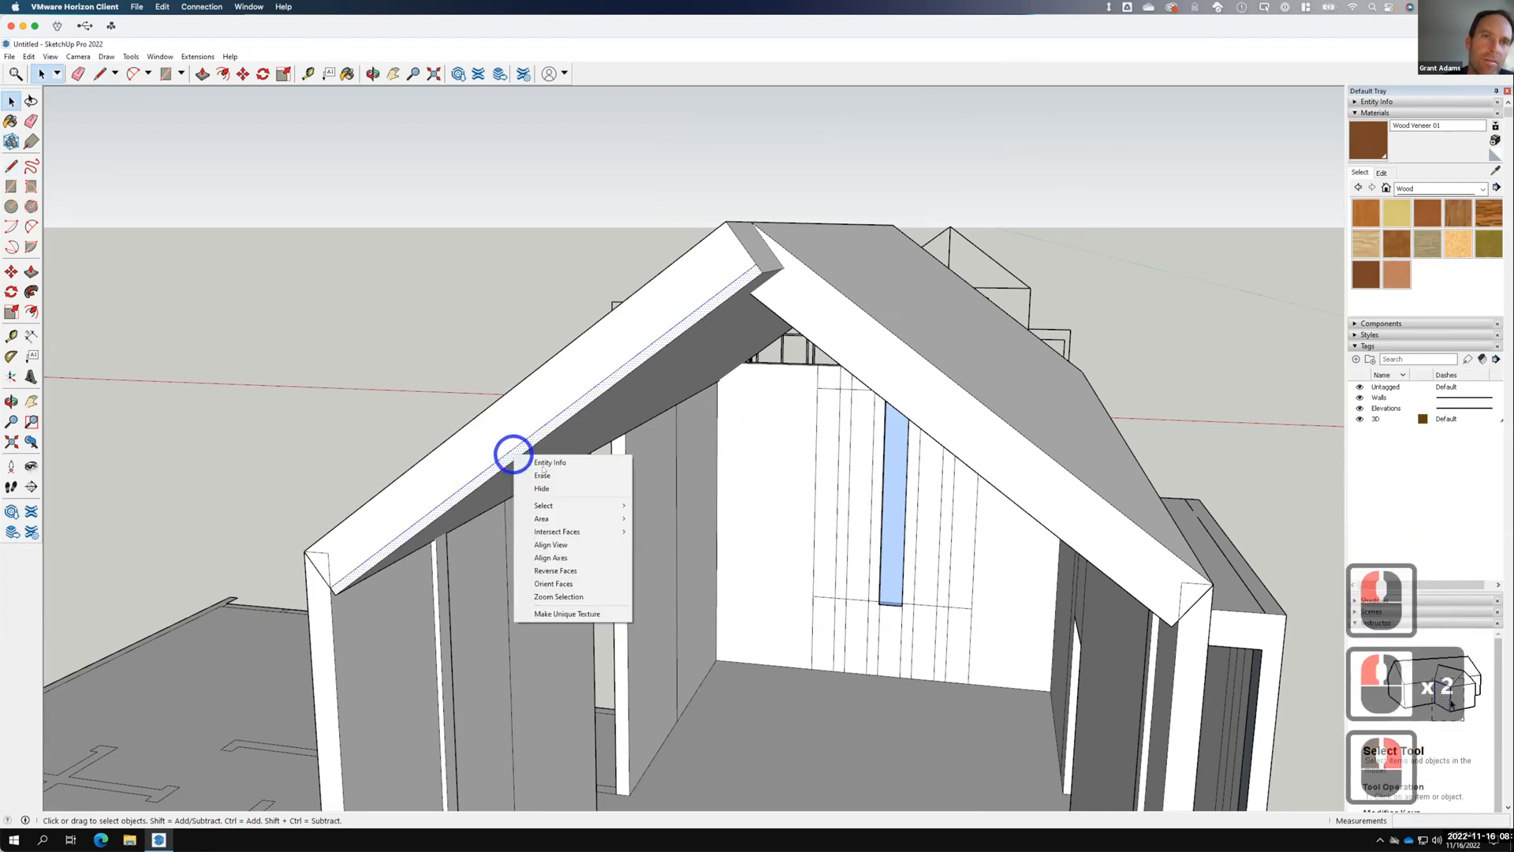
pyautogui.click(524, 472)
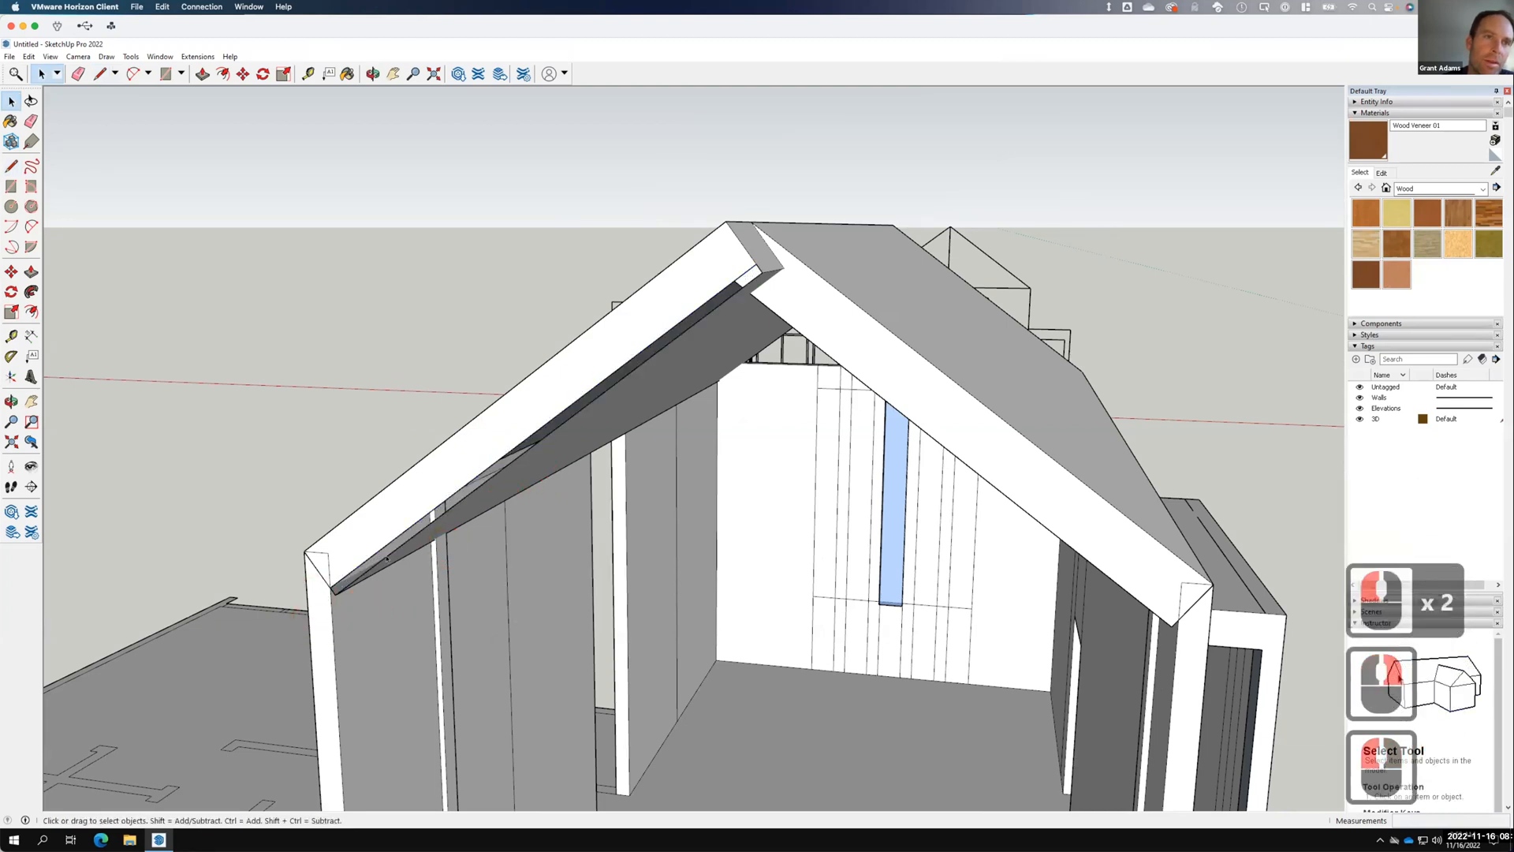
pyautogui.doubleClick(411, 546)
pyautogui.rightClick(411, 546)
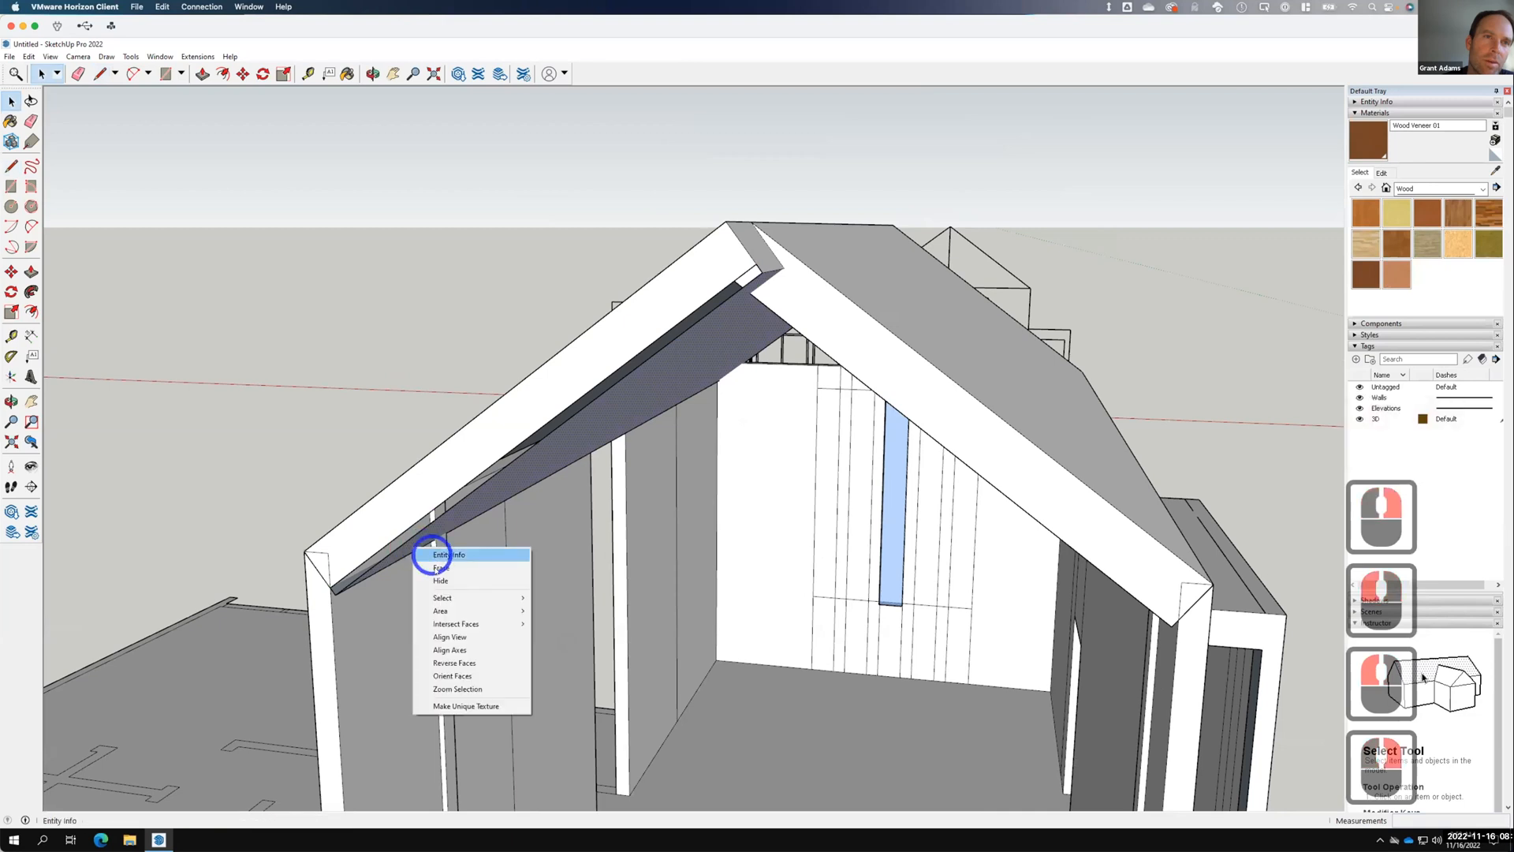
pyautogui.click(430, 567)
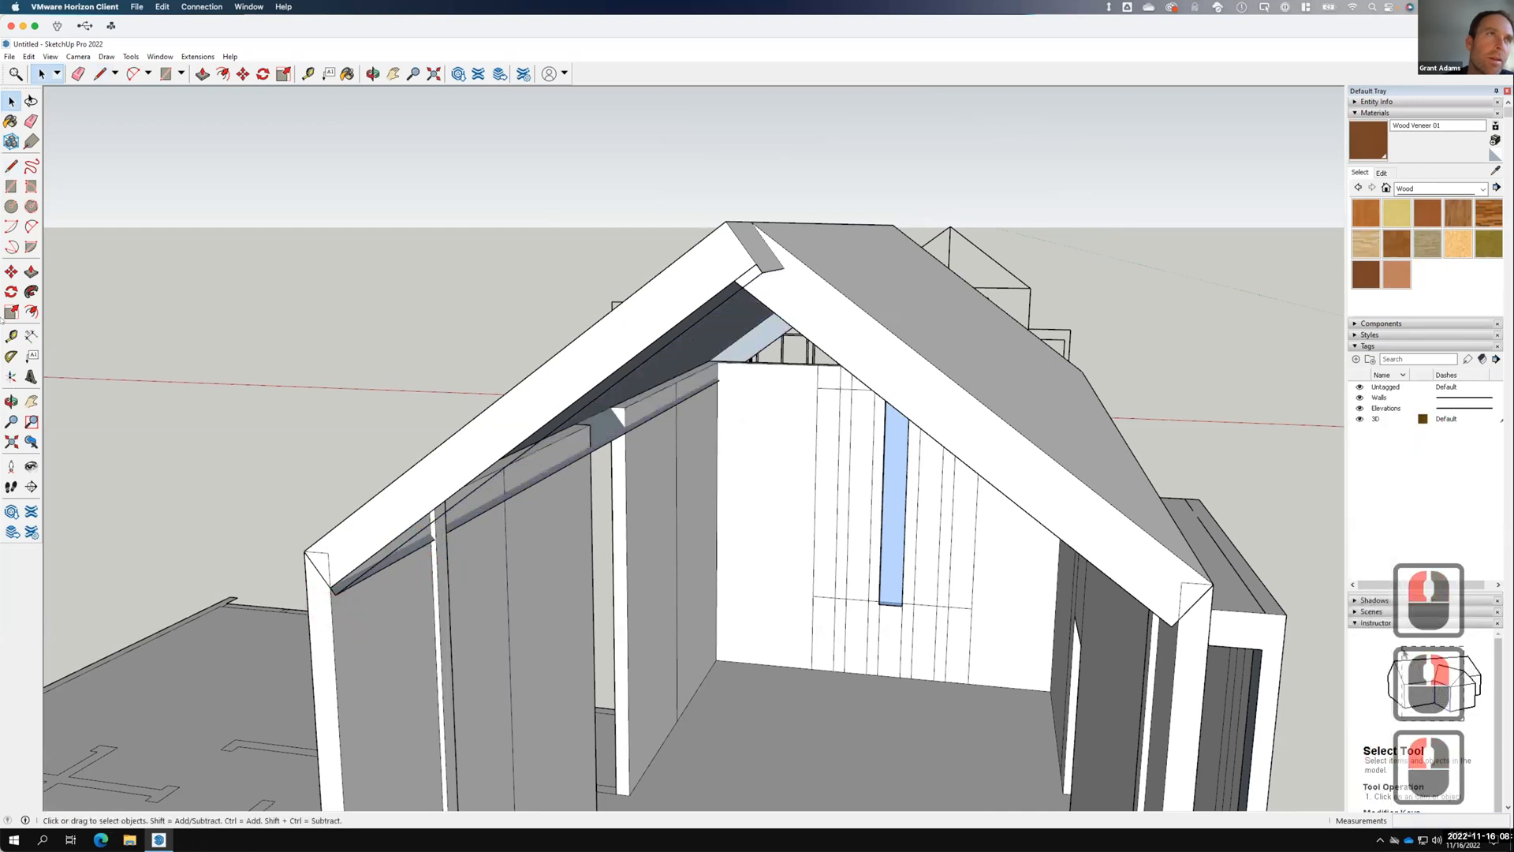
# Draw a line from the eave corner to the wall corner.
pyautogui.click(6, 166)
pyautogui.click(329, 583)
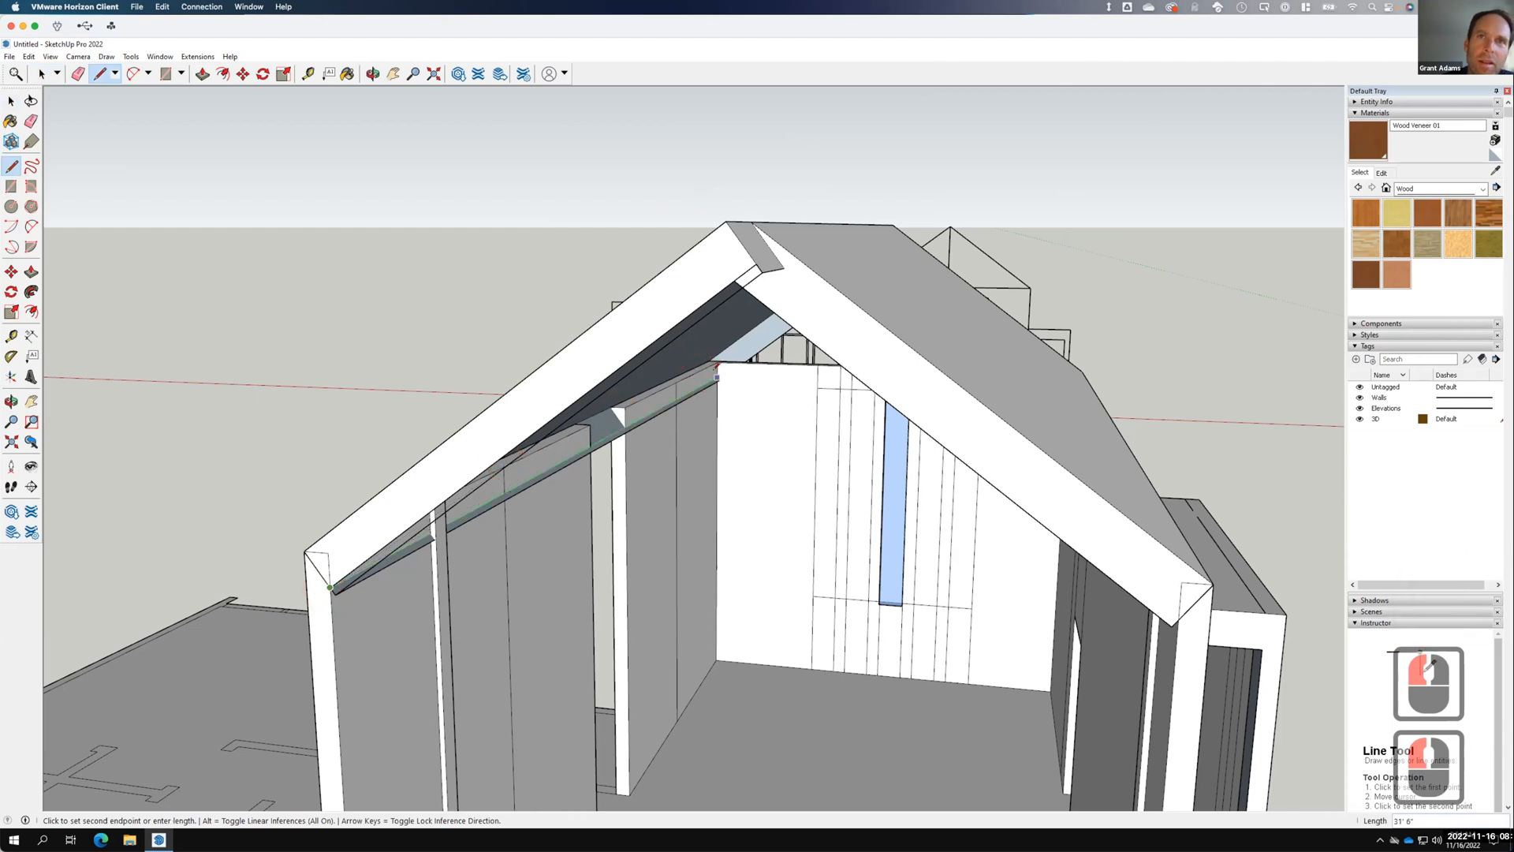
pyautogui.click(716, 377)
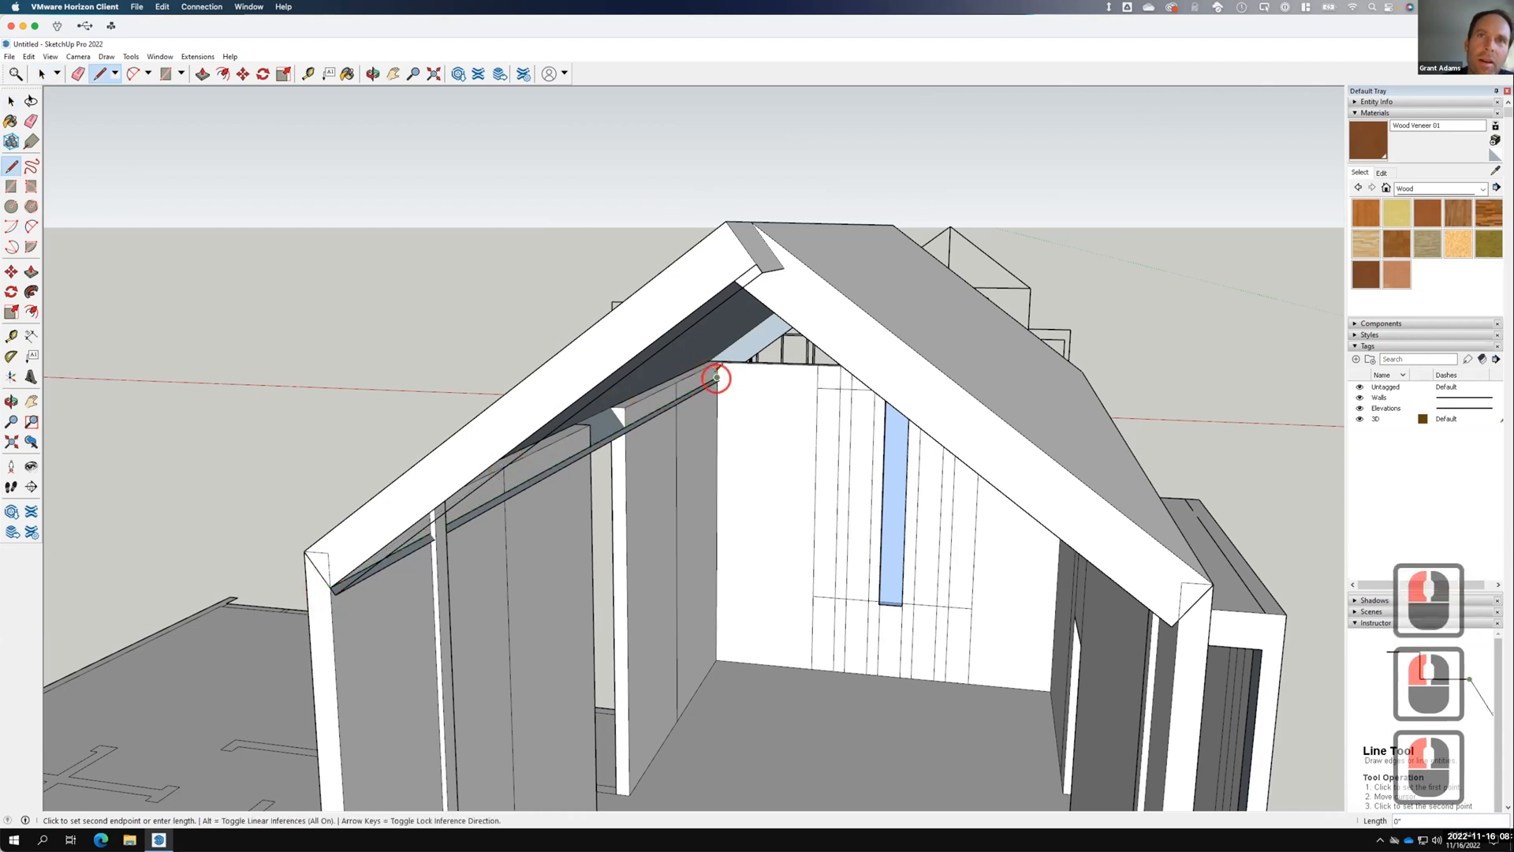
pyautogui.moveTo(626, 480); pyautogui.dragTo(290, 413, button='middle')
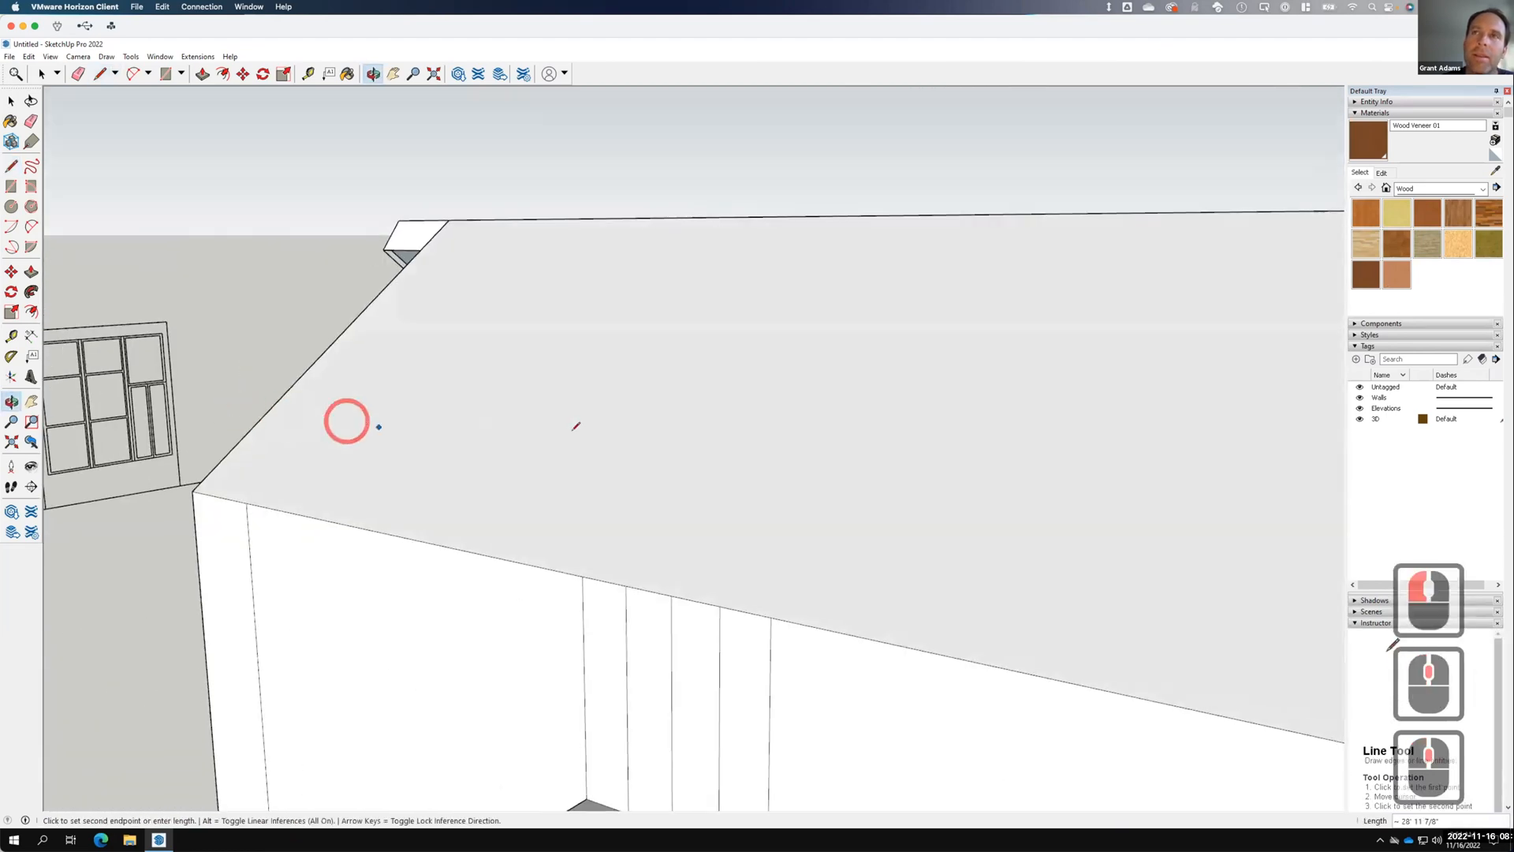
pyautogui.moveTo(679, 440); pyautogui.dragTo(344, 428, button='middle')
pyautogui.moveTo(423, 381); pyautogui.dragTo(652, 361, button='middle')
pyautogui.scroll(-7, 652, 361)
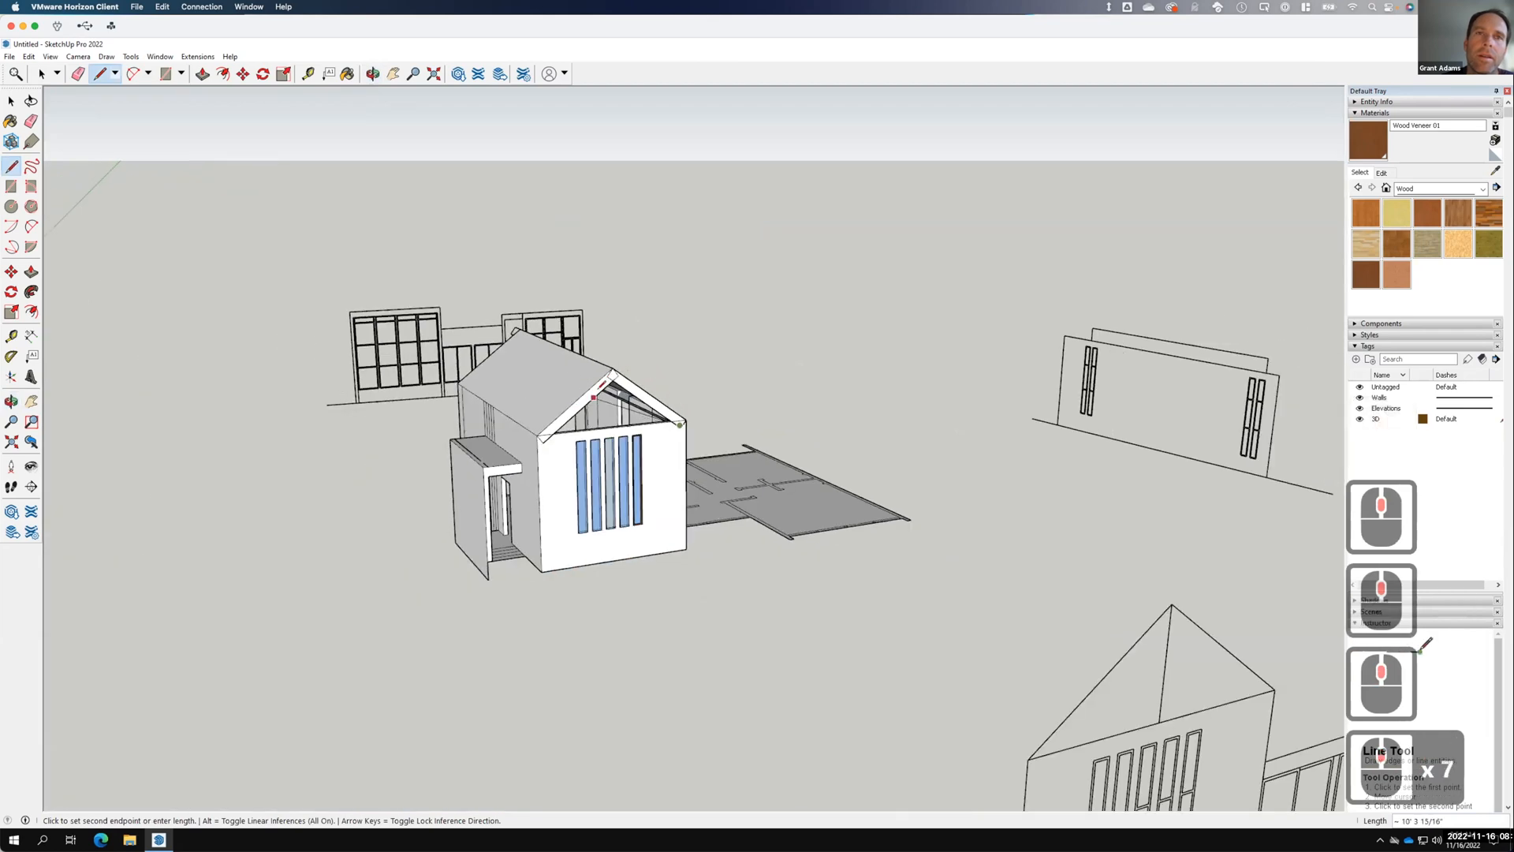
pyautogui.scroll(4, 622, 359)
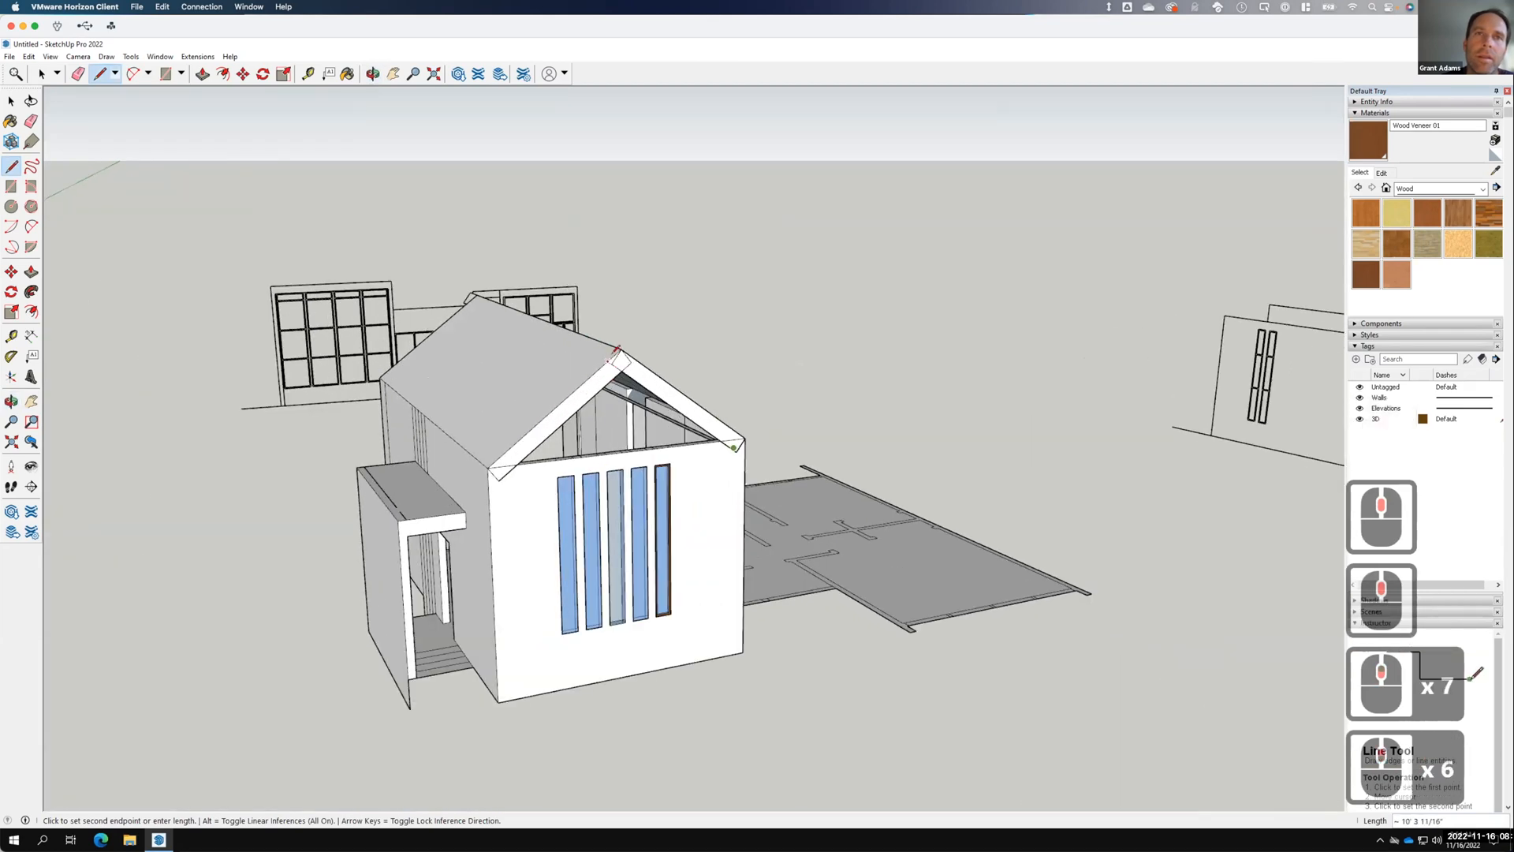
pyautogui.scroll(13, 616, 349)
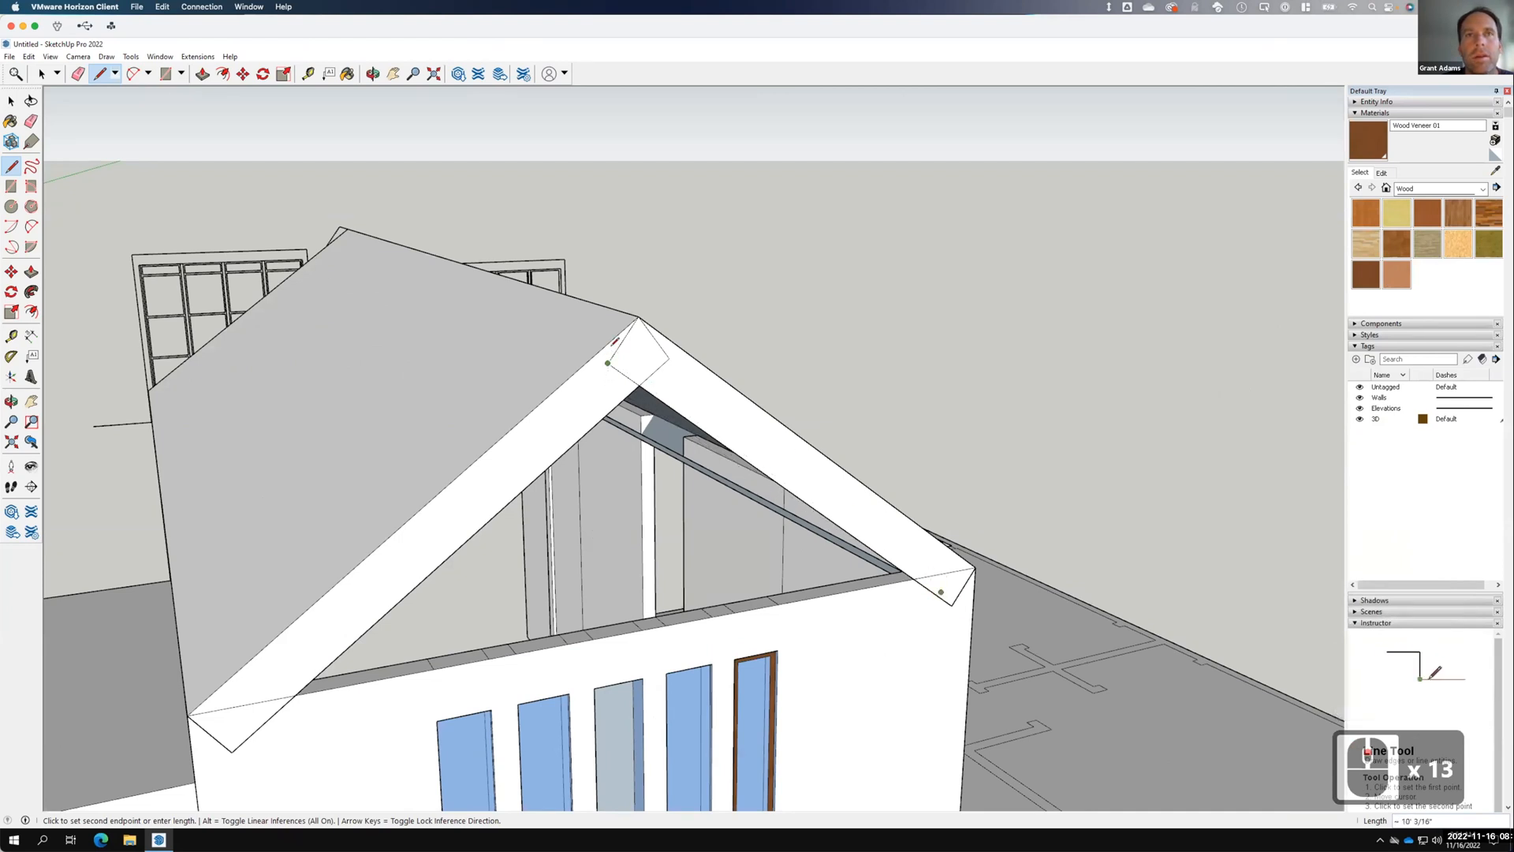
# Draw a line from the ridge corner to the rafter's lower corner and close the roof outline into a face.
pyautogui.click(614, 355)
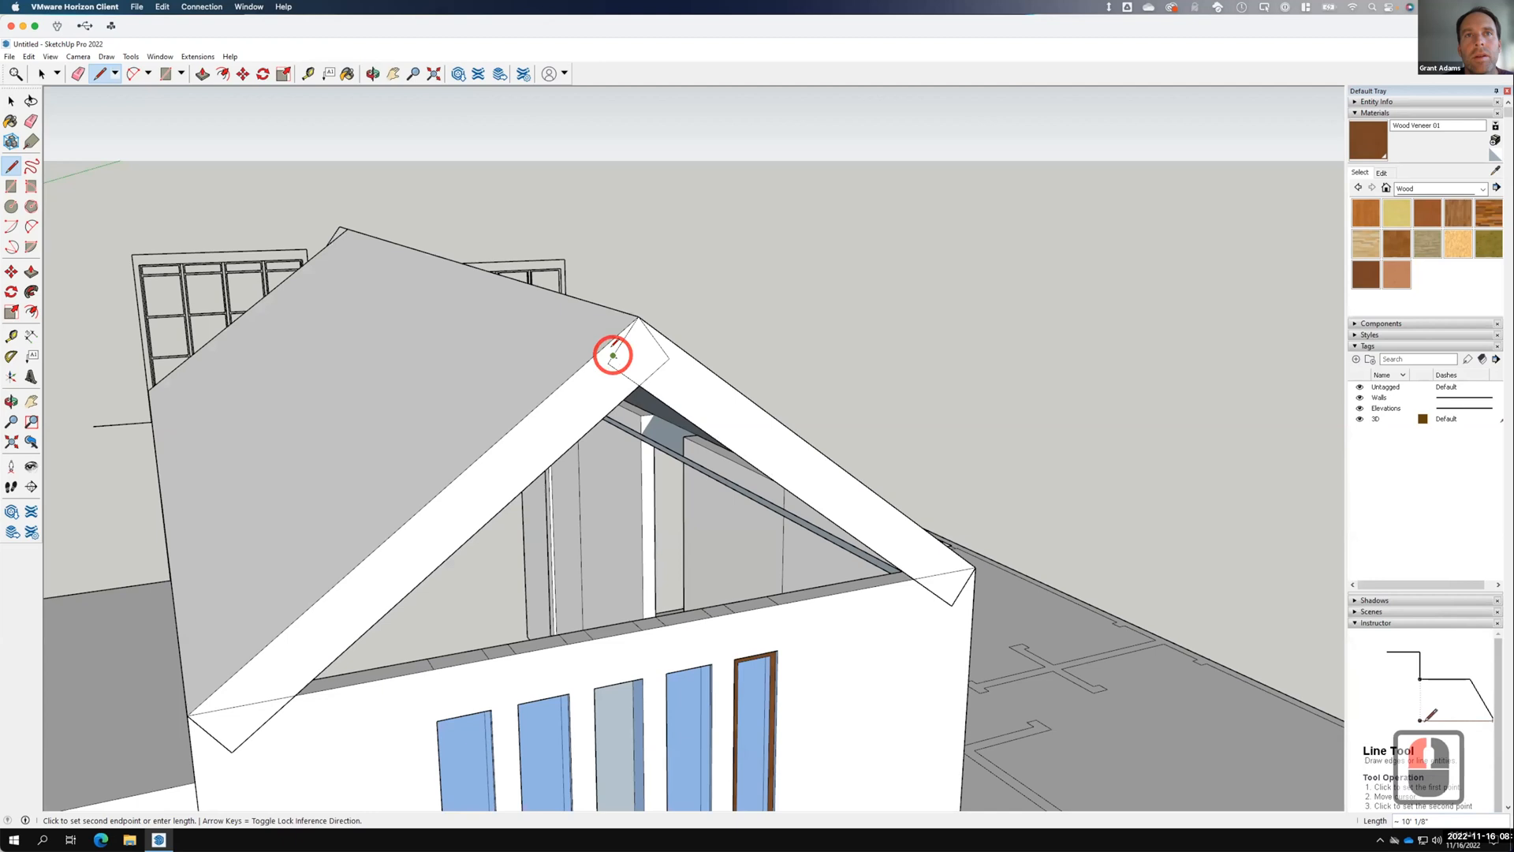
pyautogui.click(940, 571)
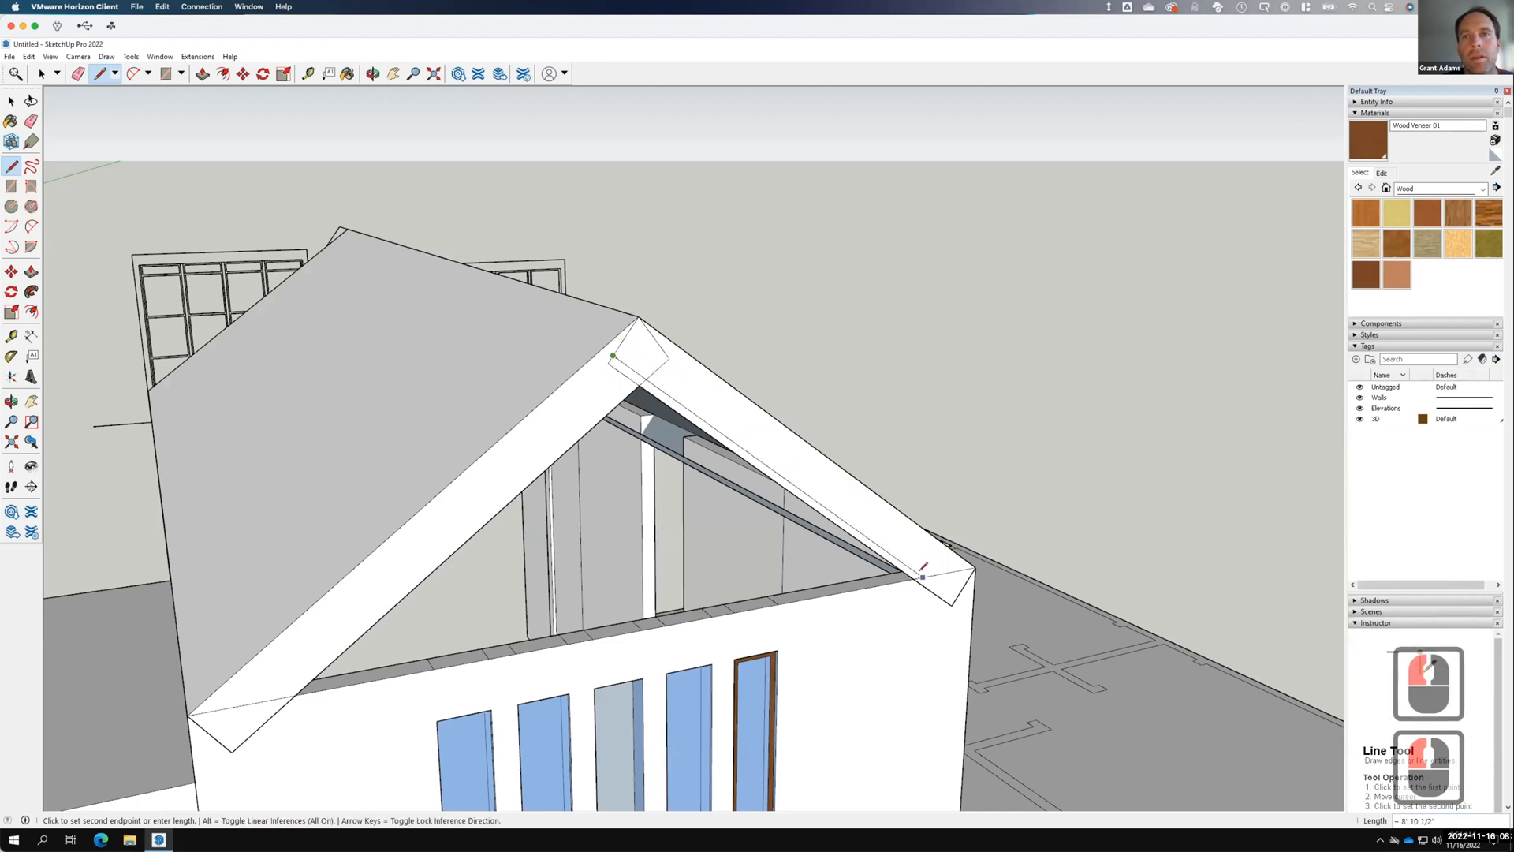
pyautogui.moveTo(284, 350); pyautogui.dragTo(819, 359, button='middle')
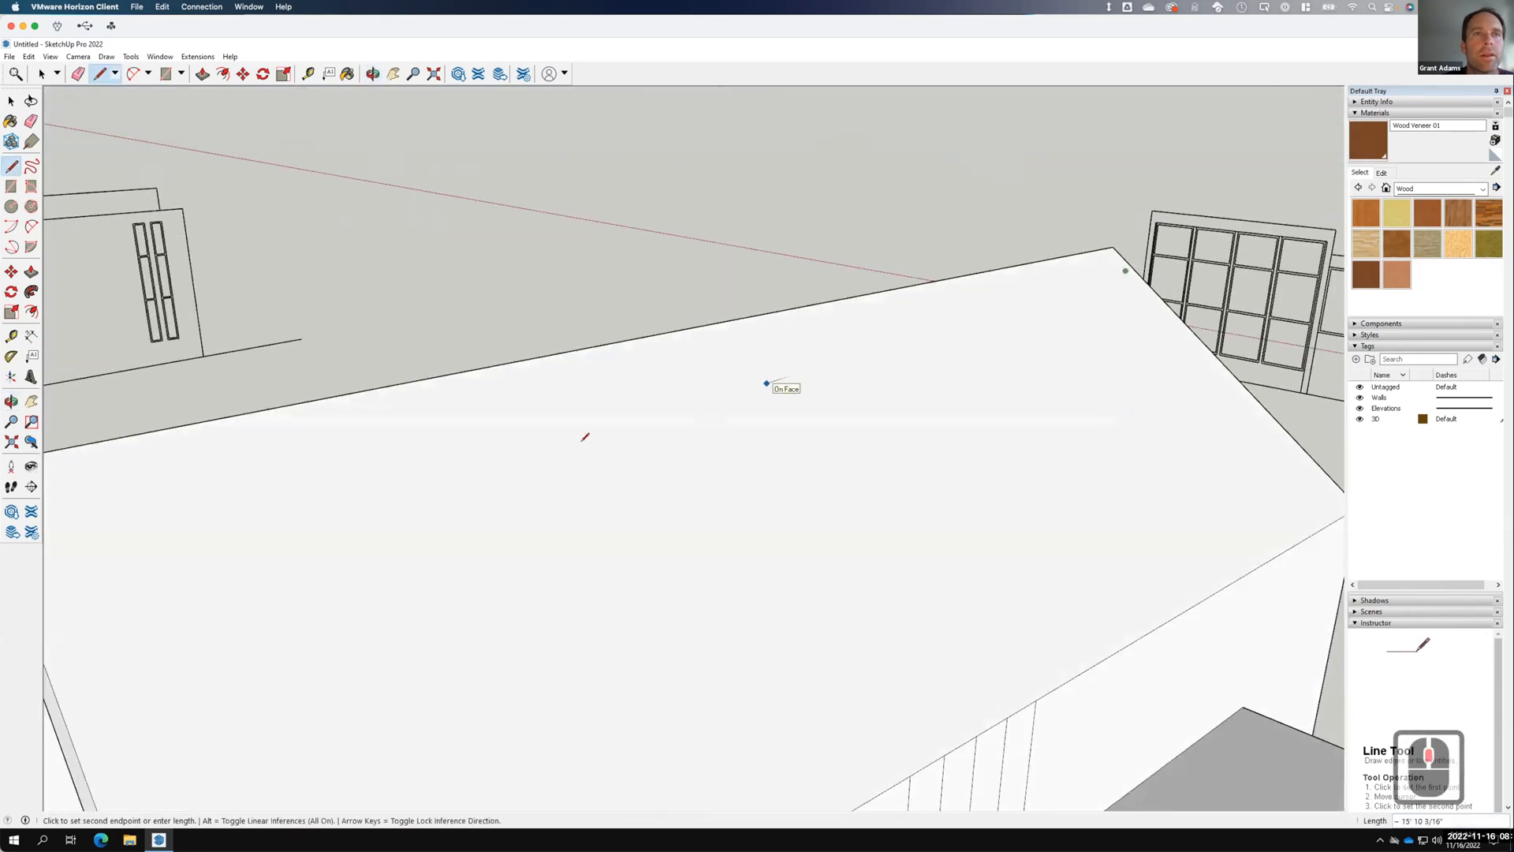
pyautogui.scroll(-11, 767, 383)
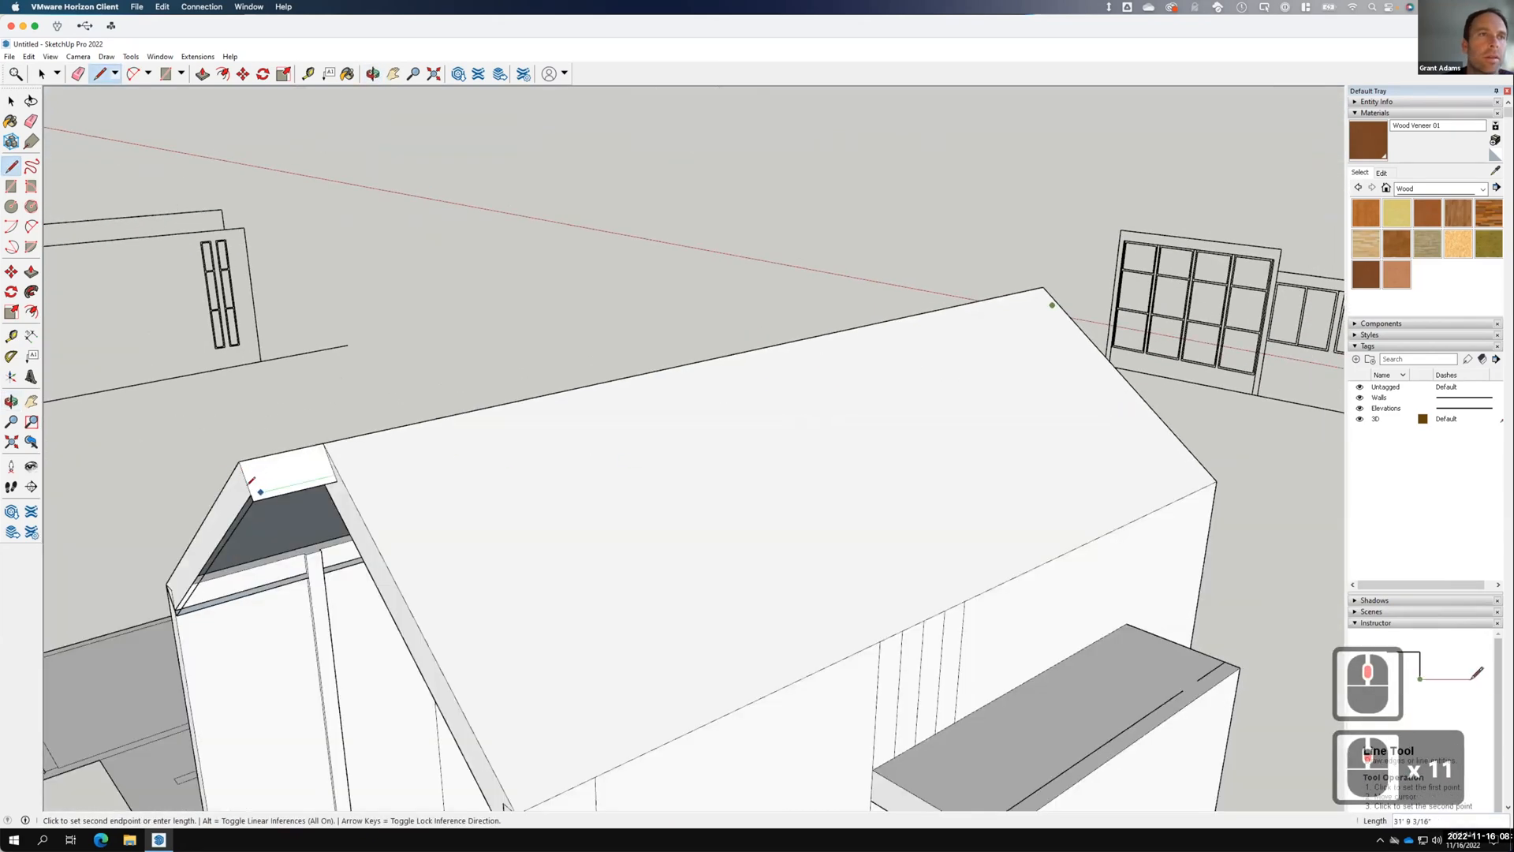
pyautogui.click(249, 493)
pyautogui.click(11, 101)
pyautogui.scroll(12, 230, 607)
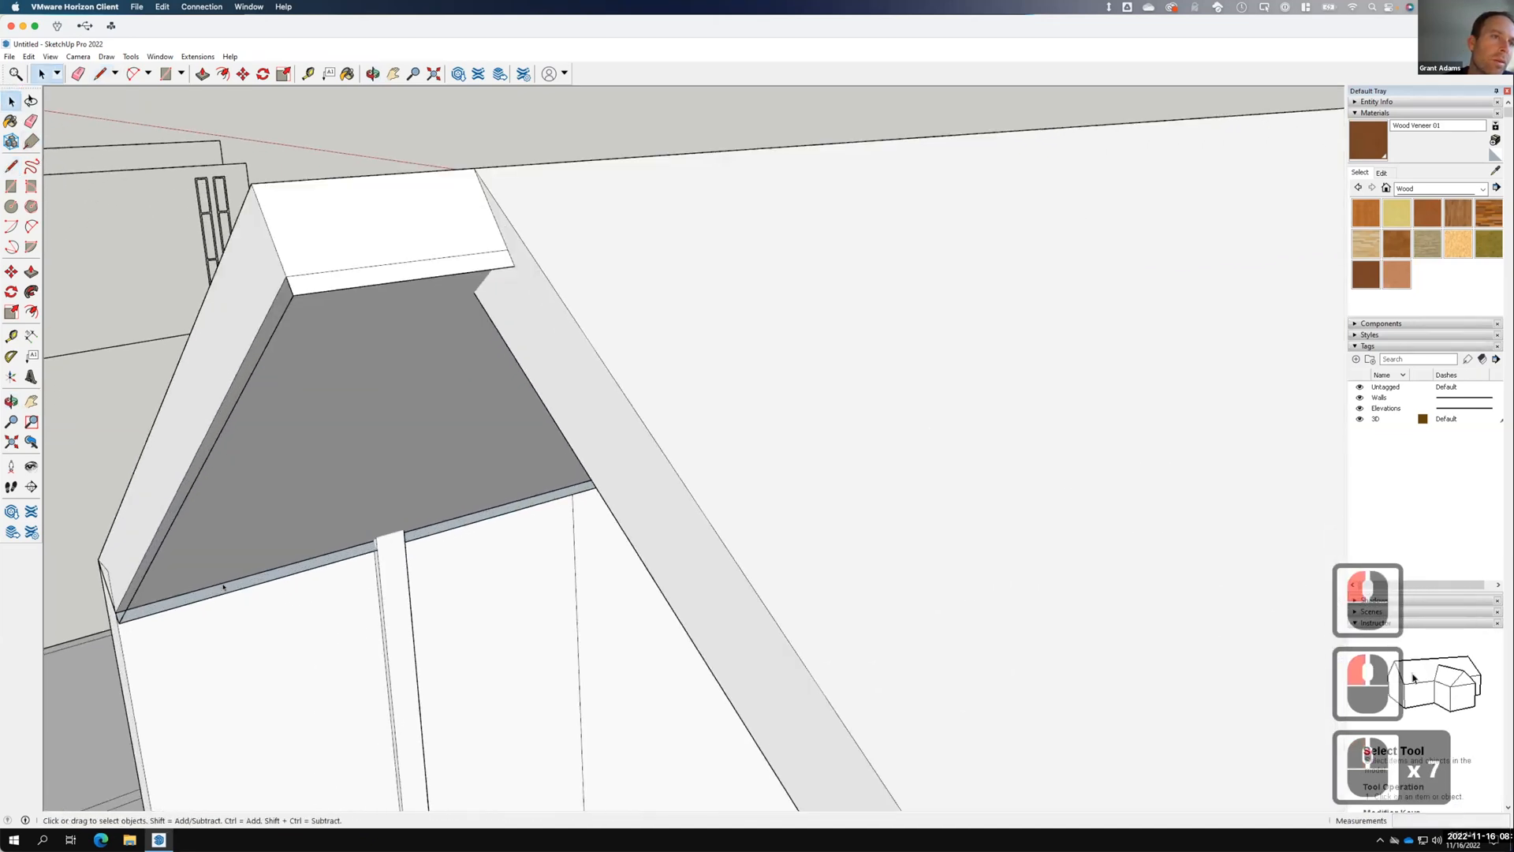
# Erase the stray eave strip and the leftover eave edge.
pyautogui.rightClick(233, 587)
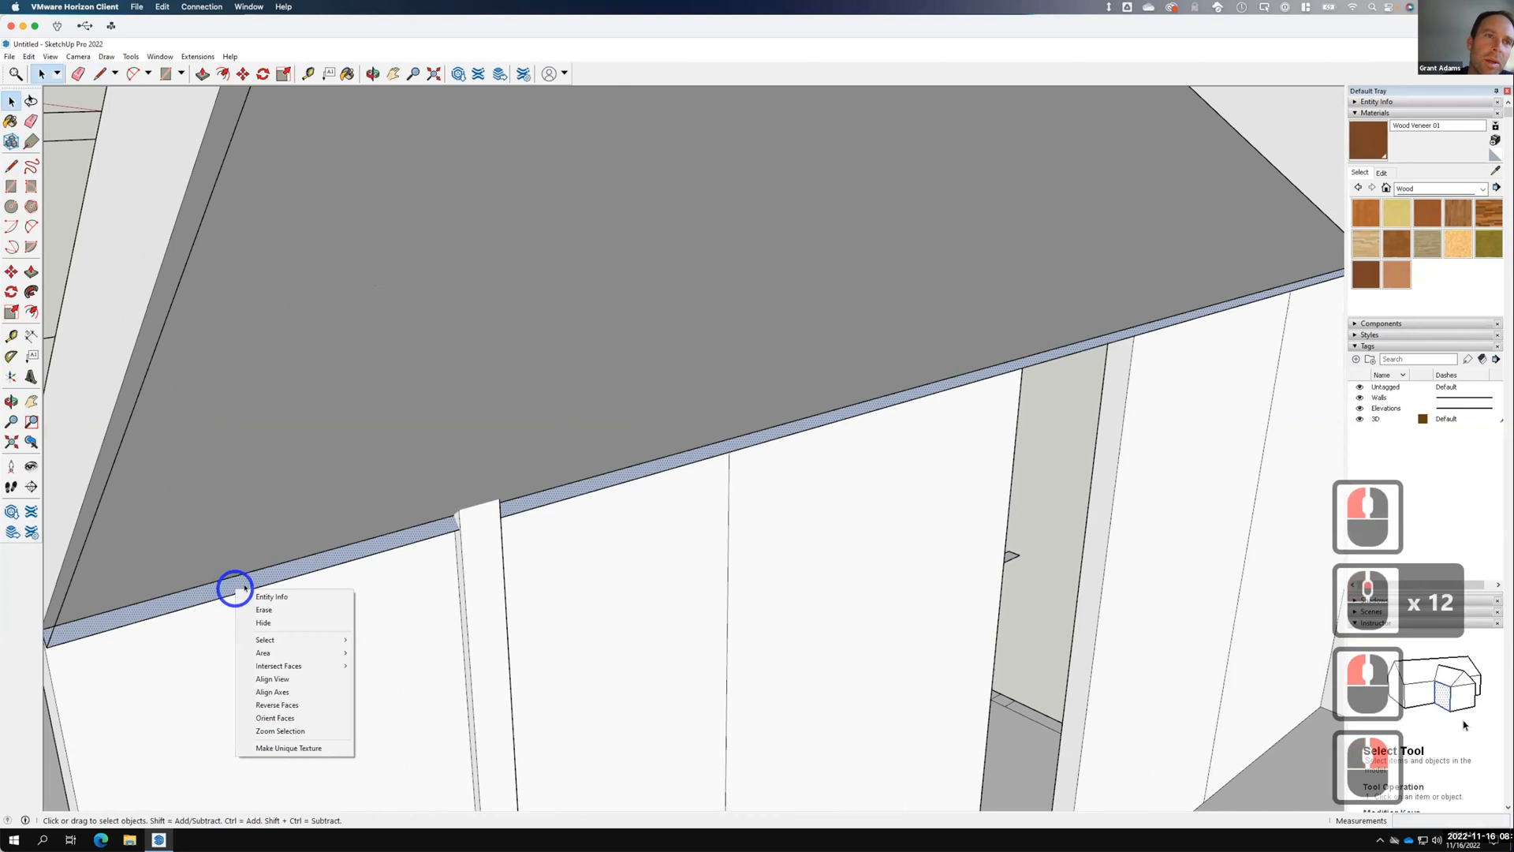
pyautogui.click(264, 611)
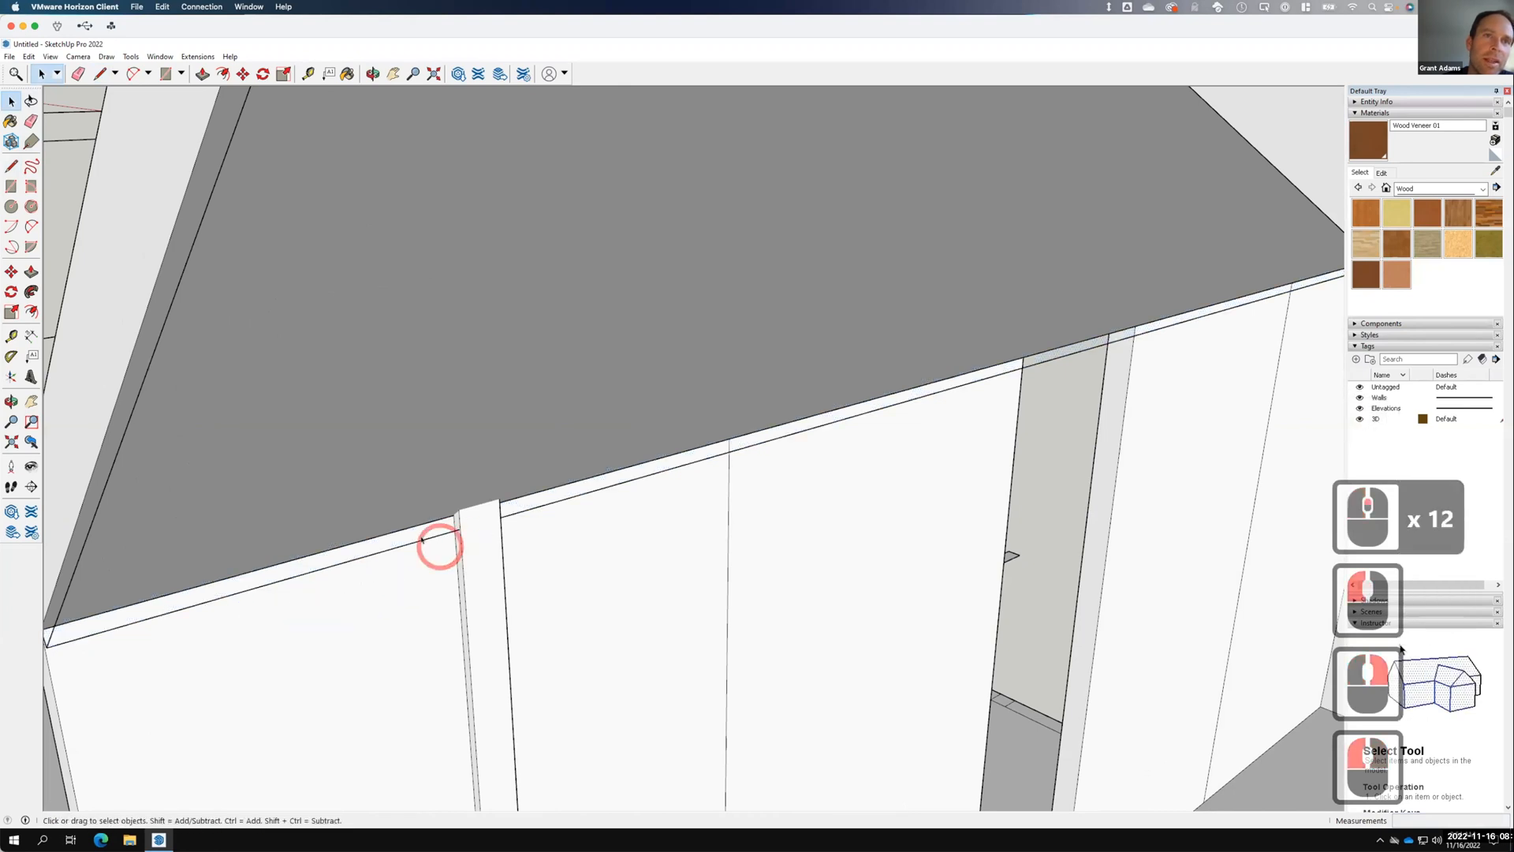
pyautogui.click(357, 557)
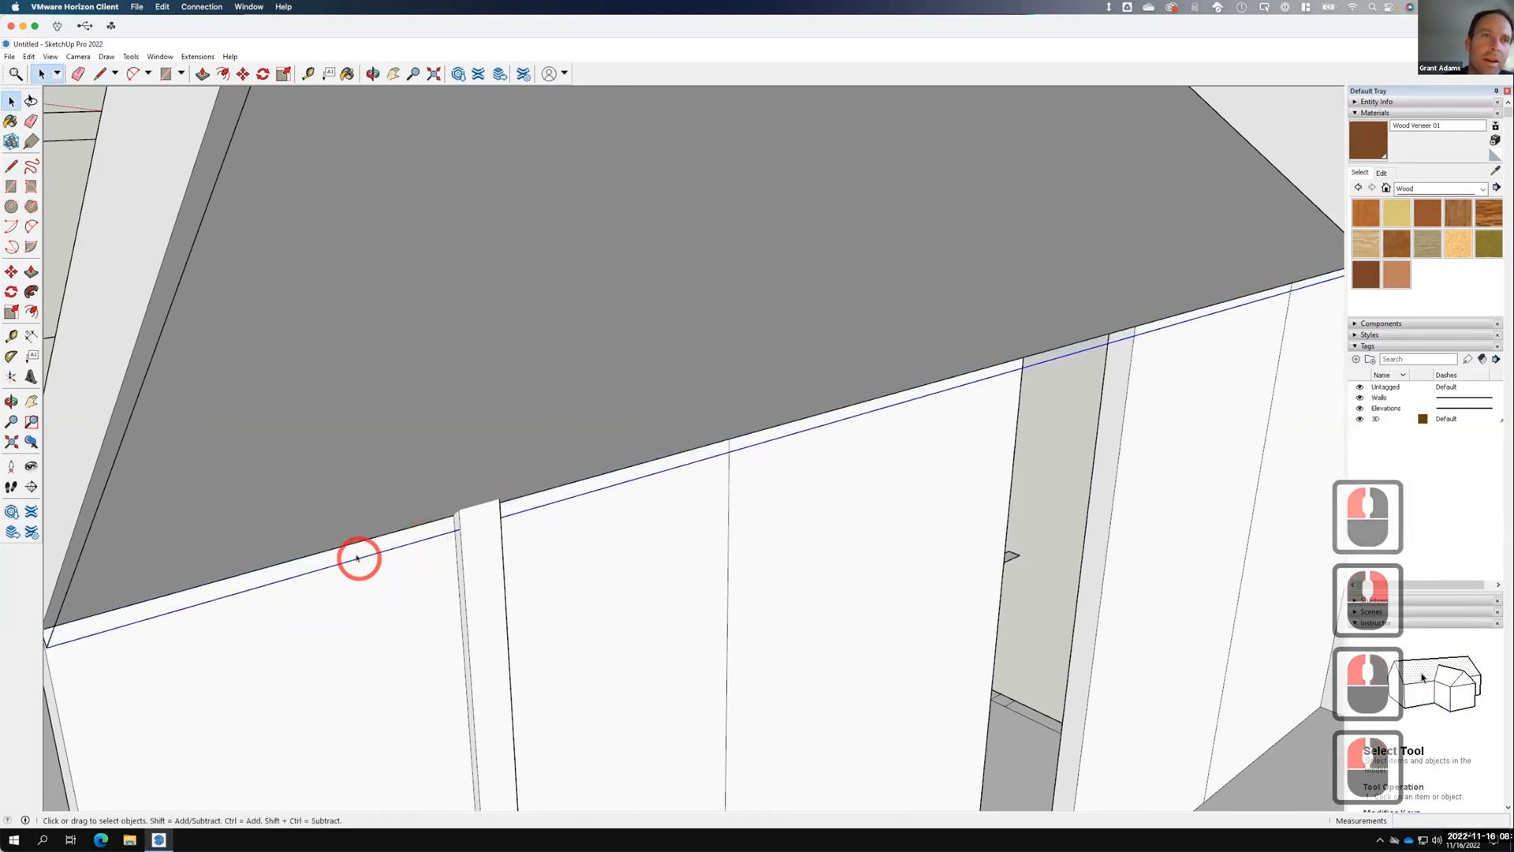
pyautogui.rightClick(359, 556)
pyautogui.click(386, 581)
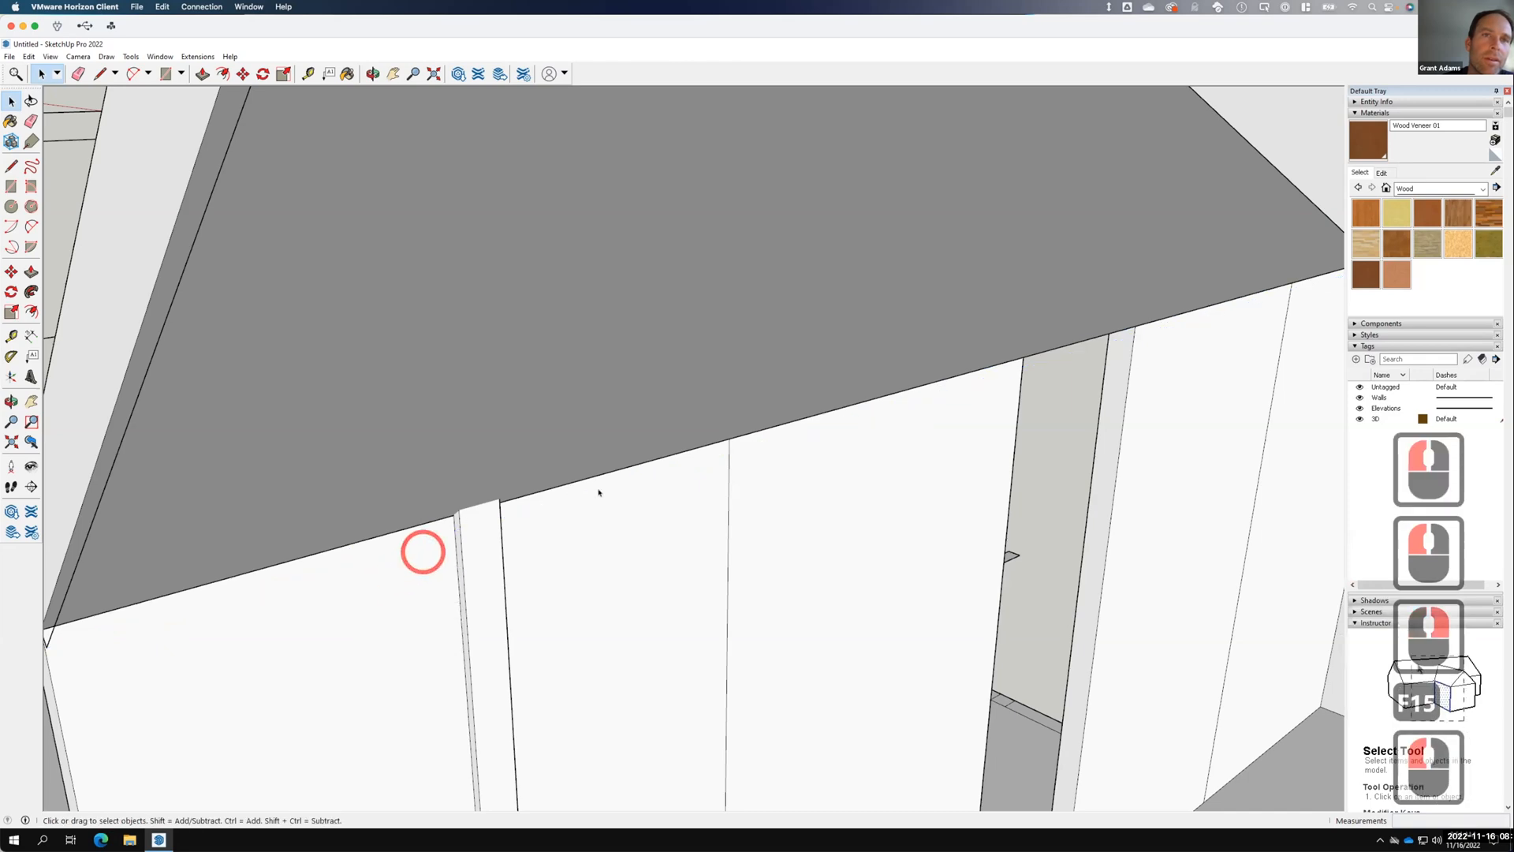
pyautogui.scroll(-10, 601, 490)
pyautogui.moveTo(446, 551); pyautogui.dragTo(948, 406, button='middle')
pyautogui.scroll(4, 951, 406)
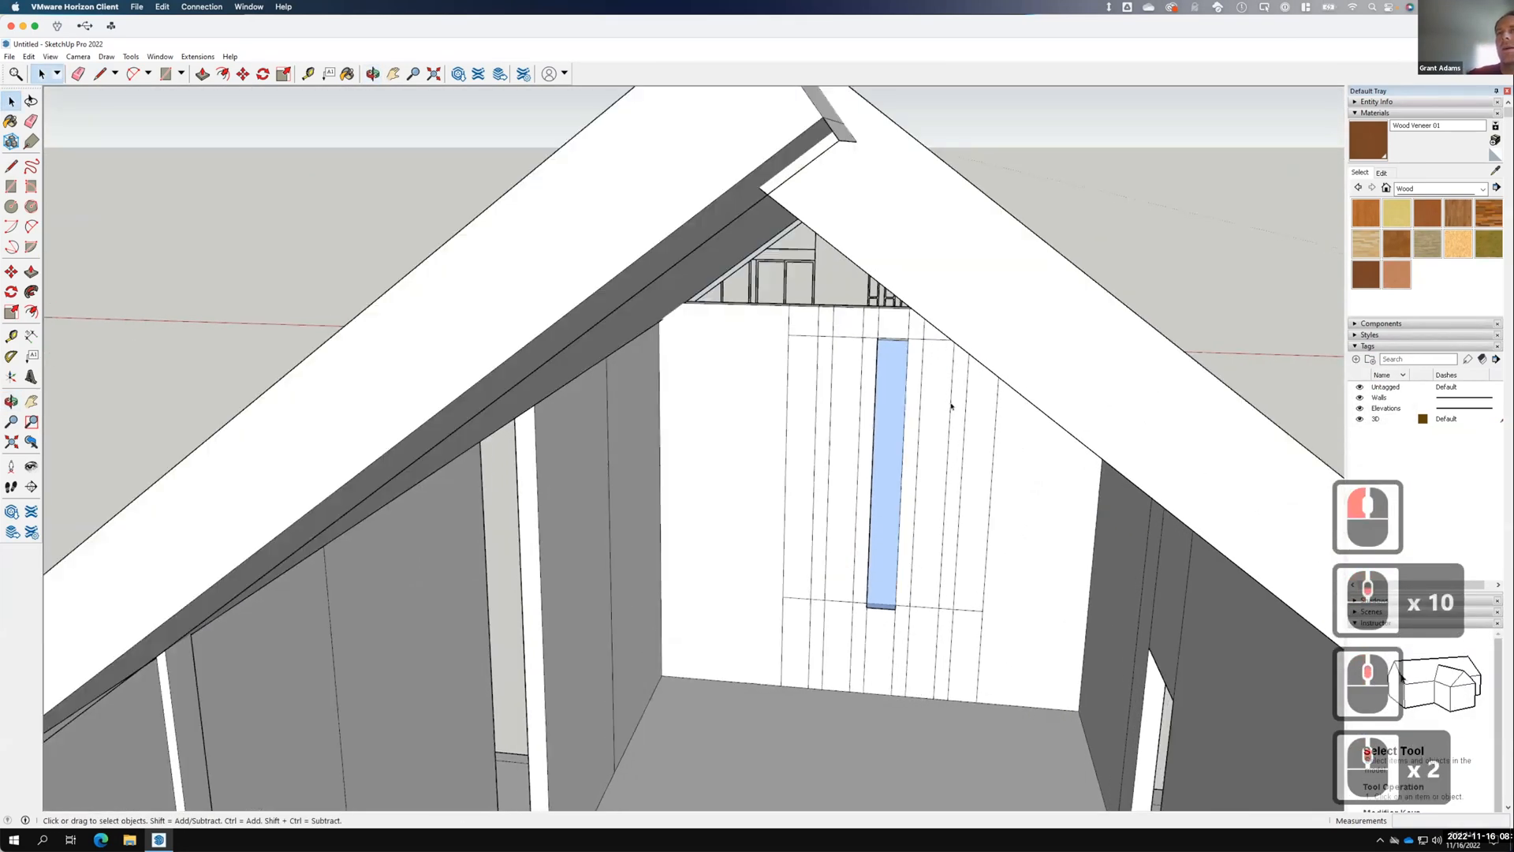
pyautogui.scroll(-4, 960, 409)
pyautogui.scroll(-2, 873, 319)
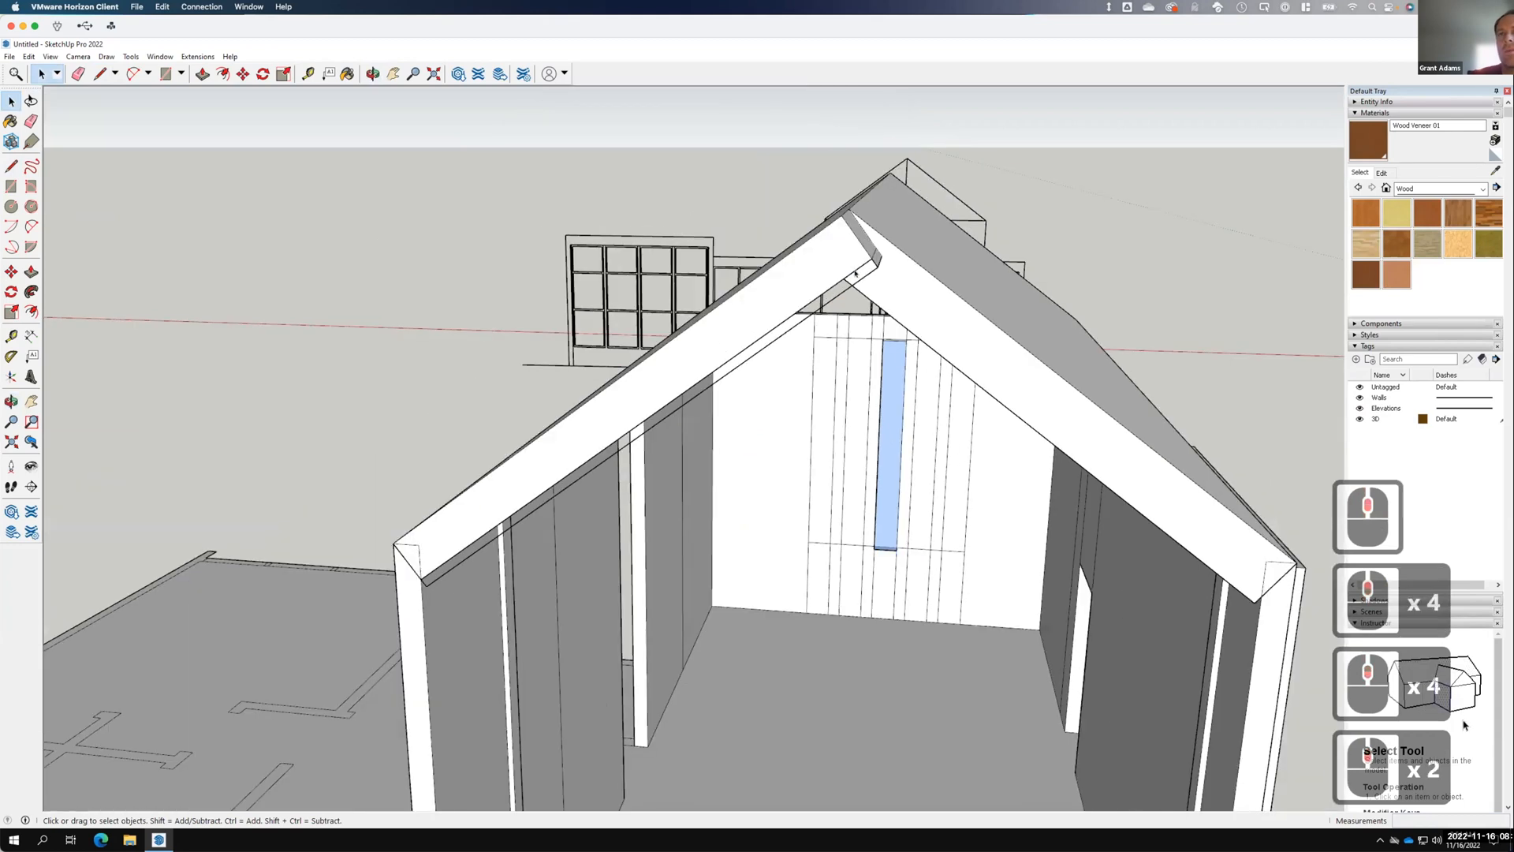
# Erase the stray edges along the roof and the gable, then clear the selection.
pyautogui.click(863, 276)
pyautogui.rightClick(864, 278)
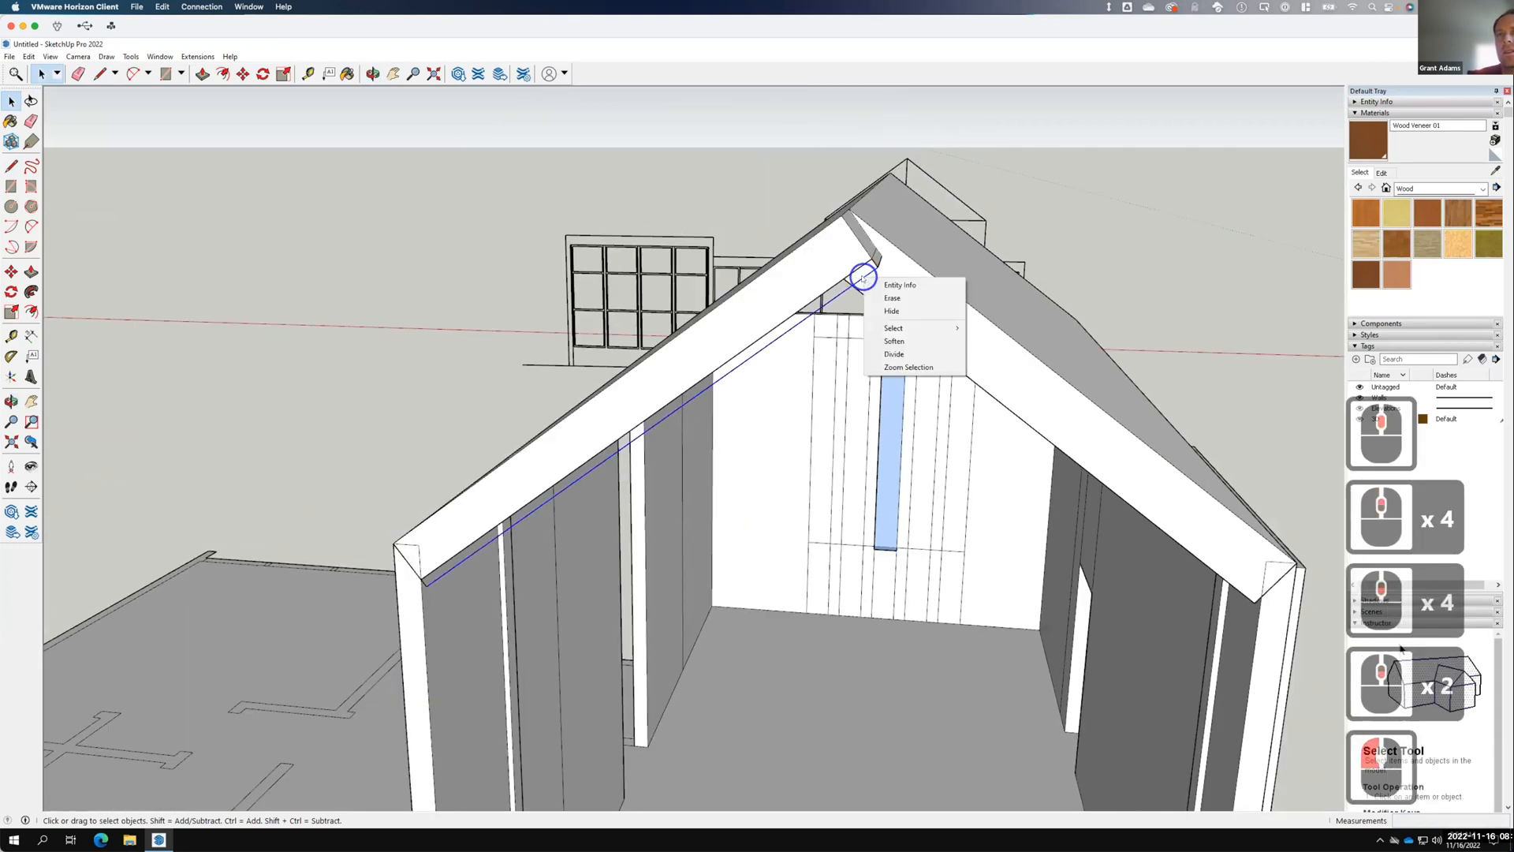
pyautogui.click(915, 301)
pyautogui.scroll(-2, 600, 489)
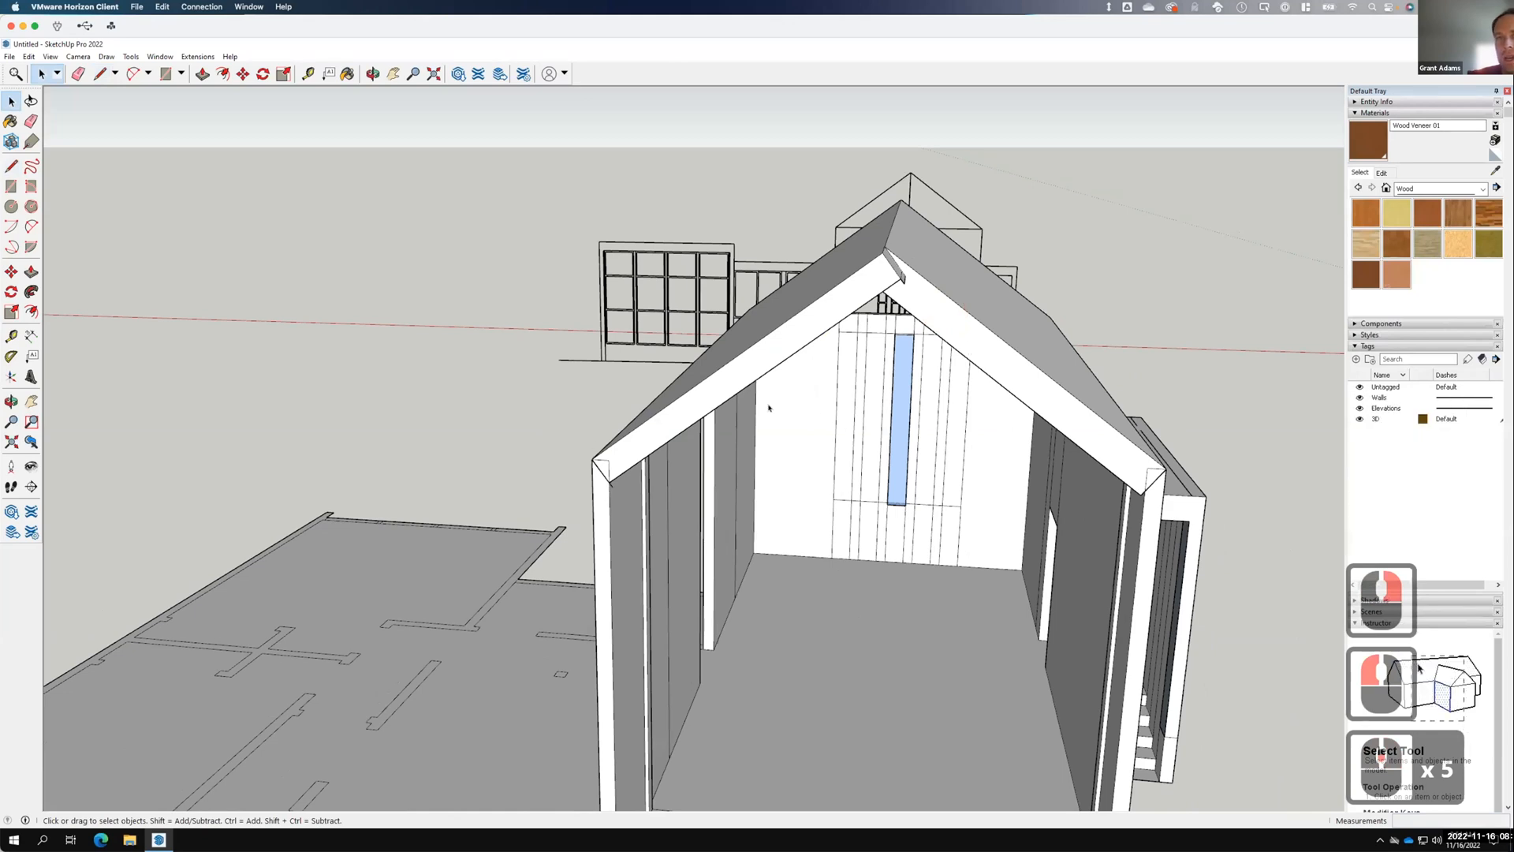
pyautogui.scroll(3, 637, 483)
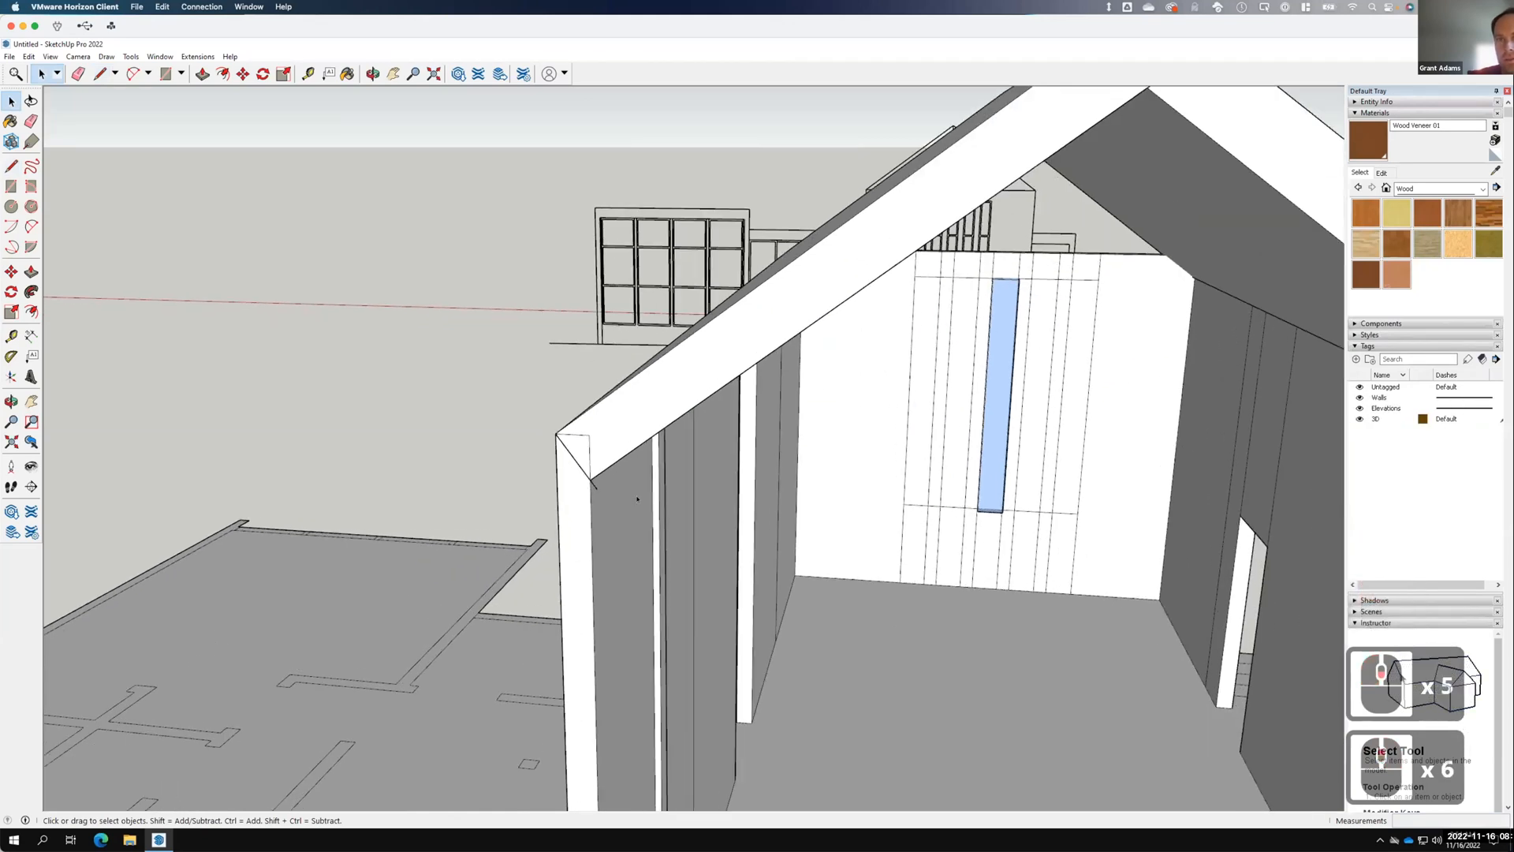
pyautogui.rightClick(594, 486)
pyautogui.click(623, 506)
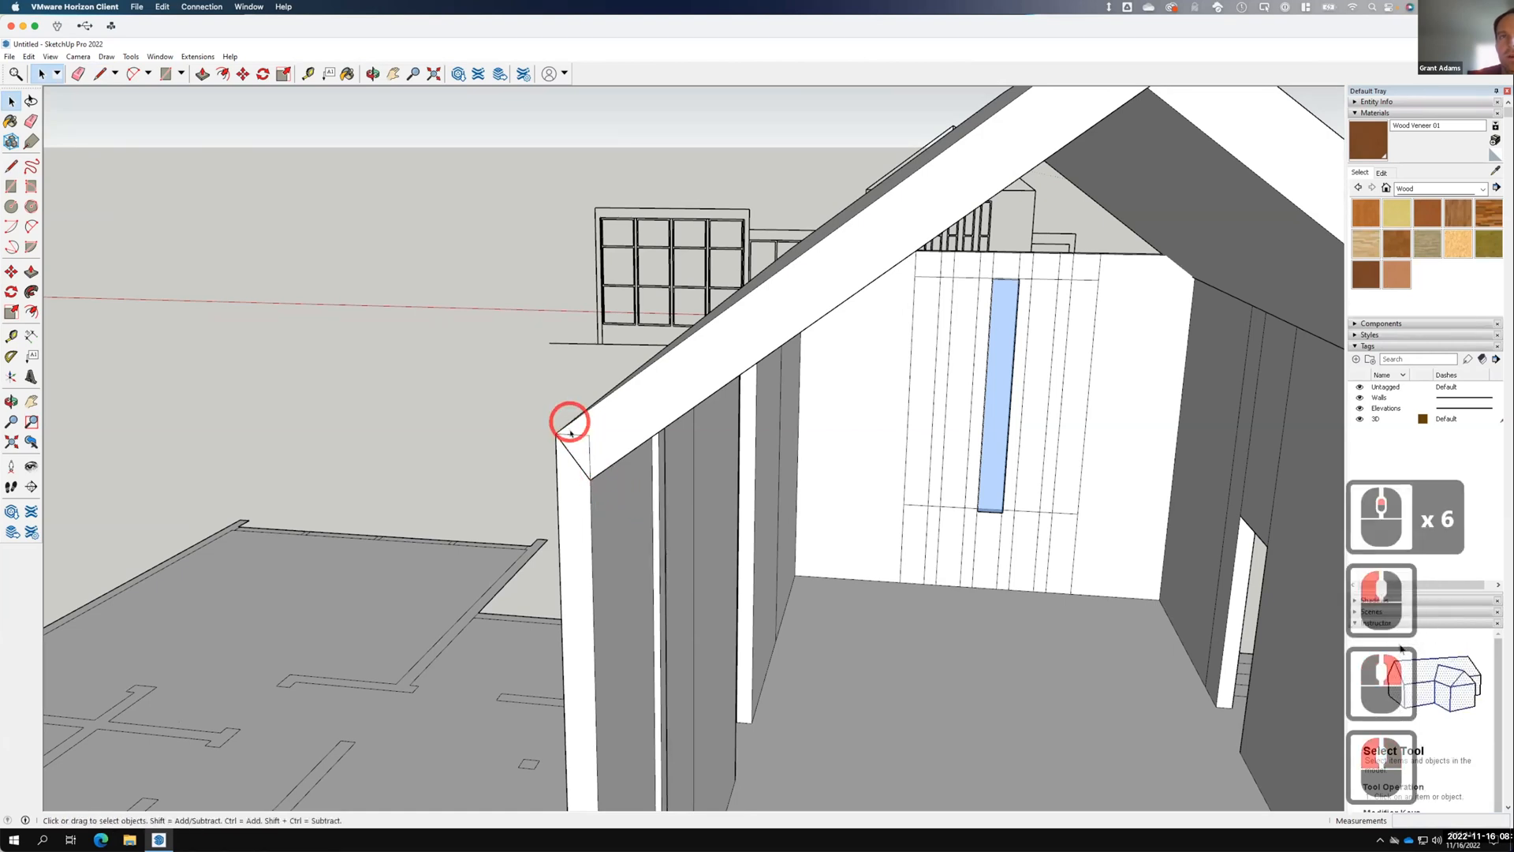
pyautogui.click(572, 435)
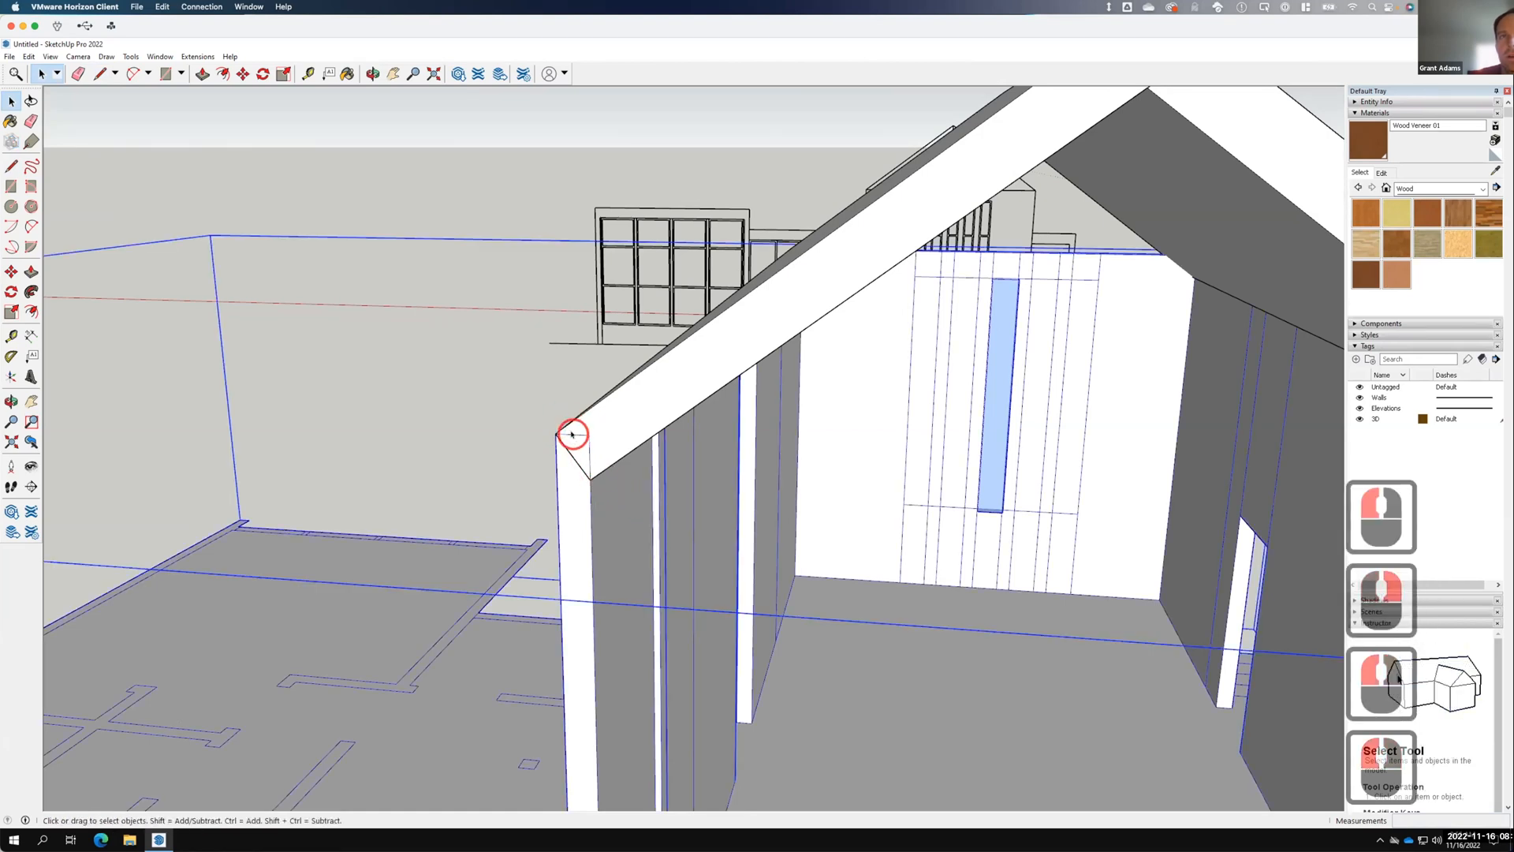
pyautogui.click(628, 425)
pyautogui.scroll(-10, 623, 430)
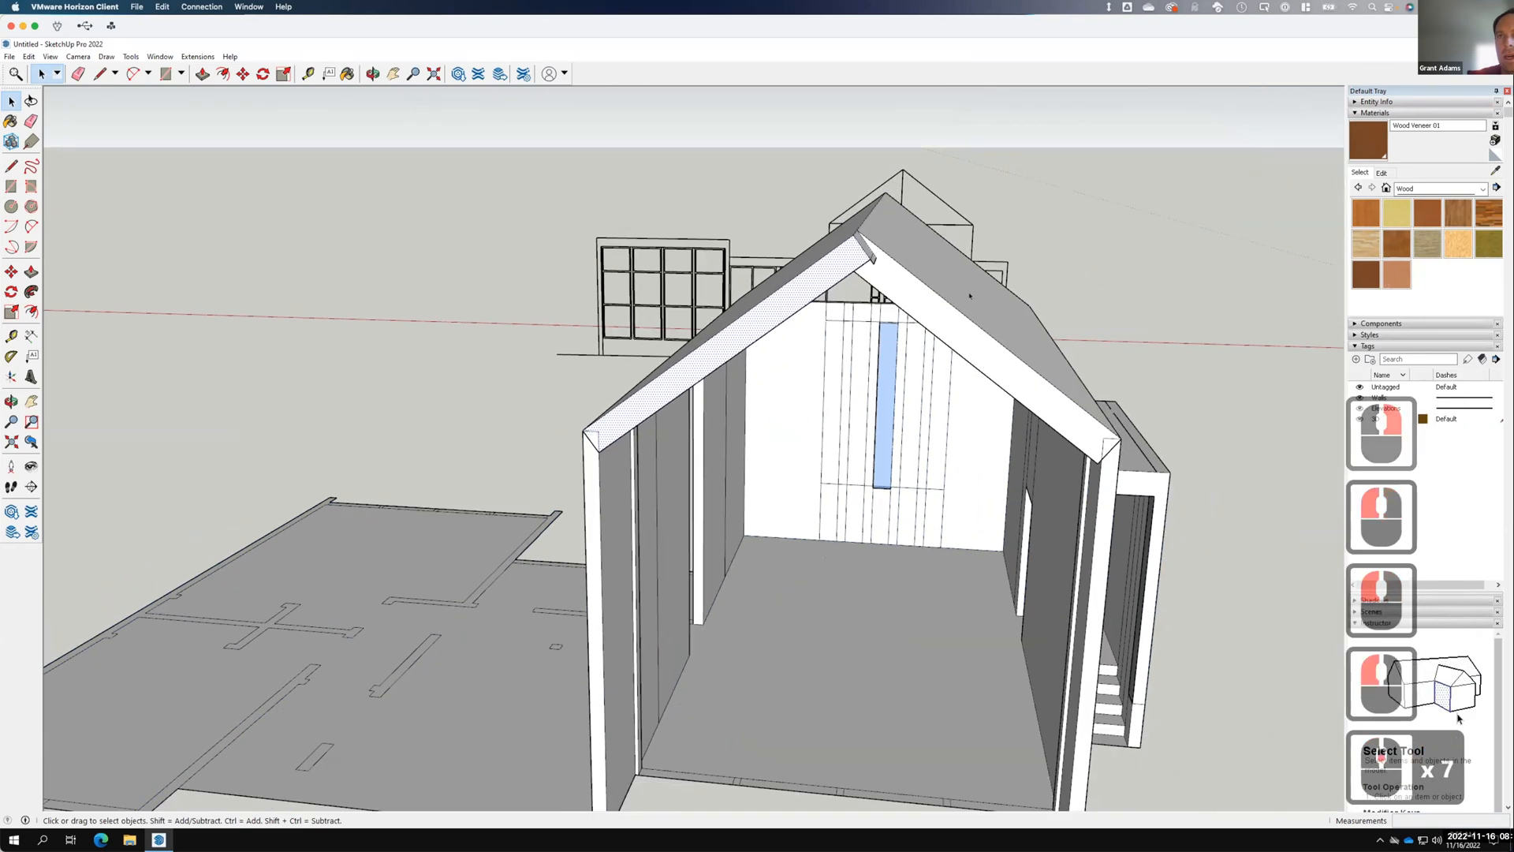
pyautogui.click(1075, 325)
pyautogui.scroll(-4, 1067, 318)
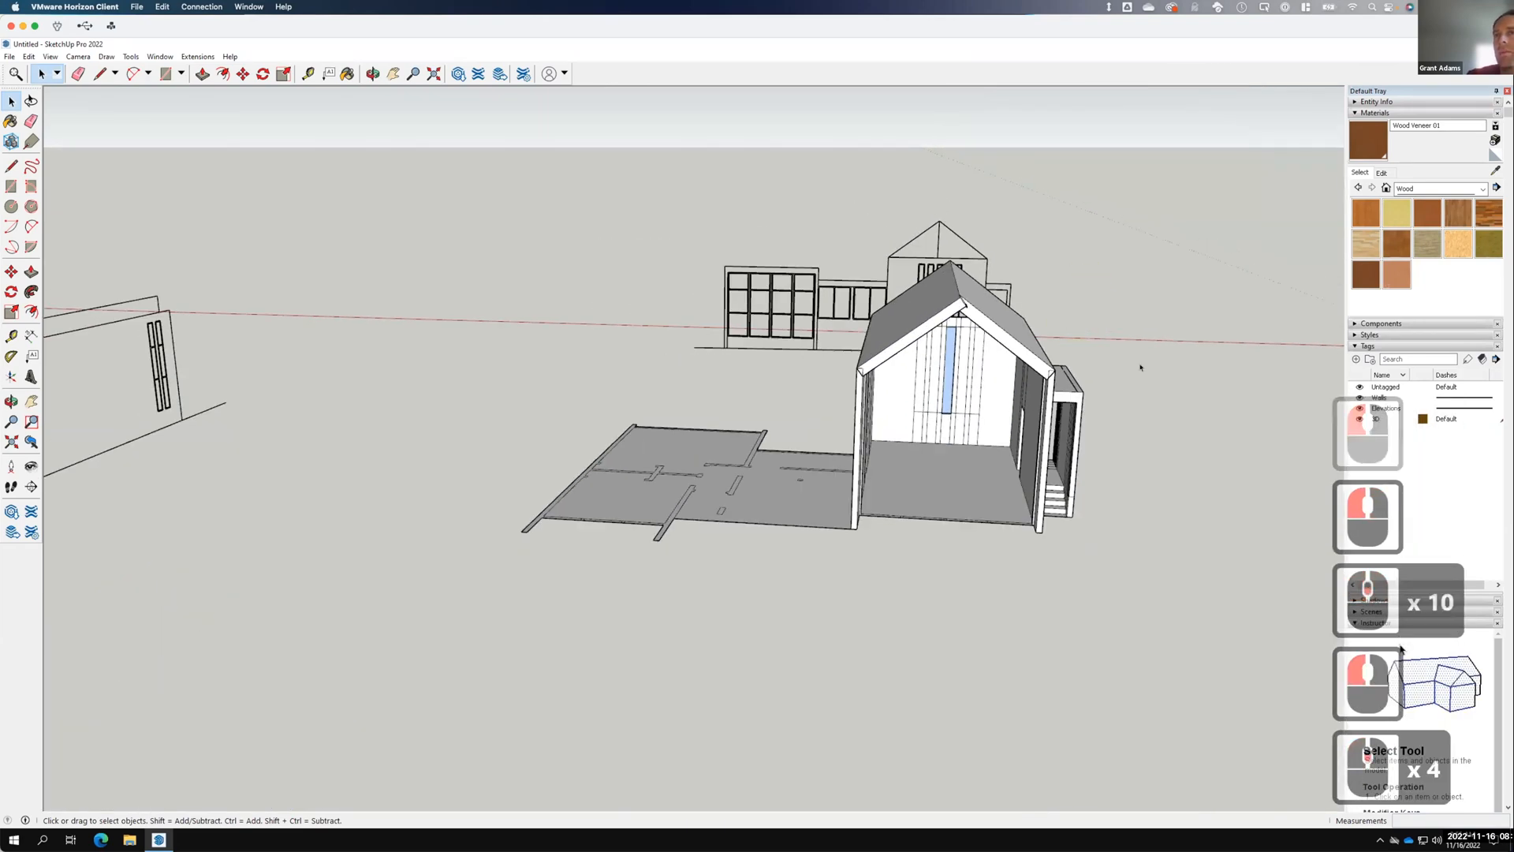
pyautogui.moveTo(1120, 379); pyautogui.dragTo(820, 339, button='middle')
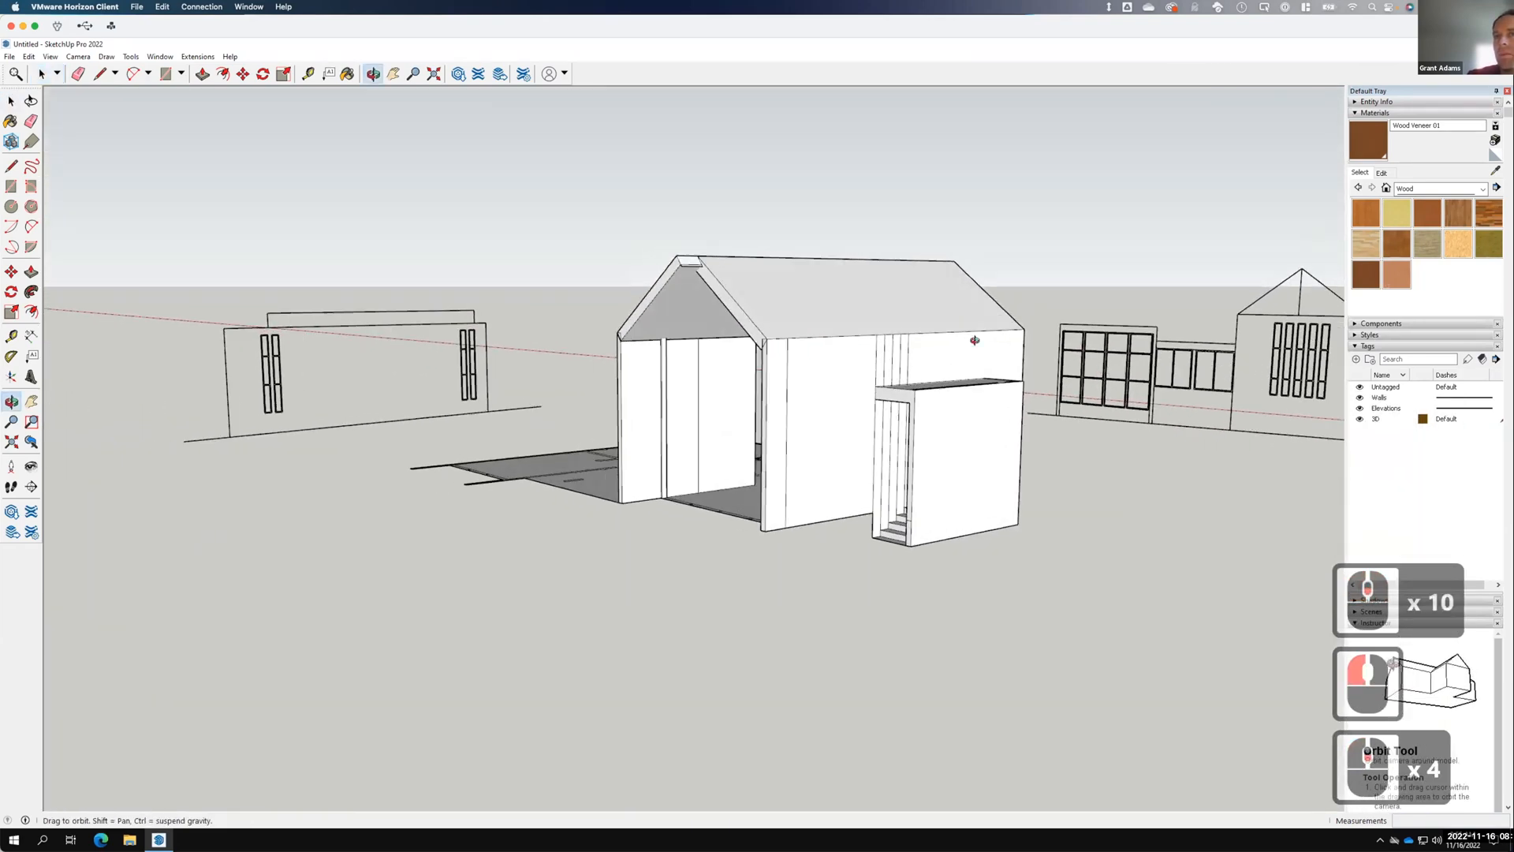
pyautogui.moveTo(1207, 355); pyautogui.dragTo(1215, 359, button='middle')
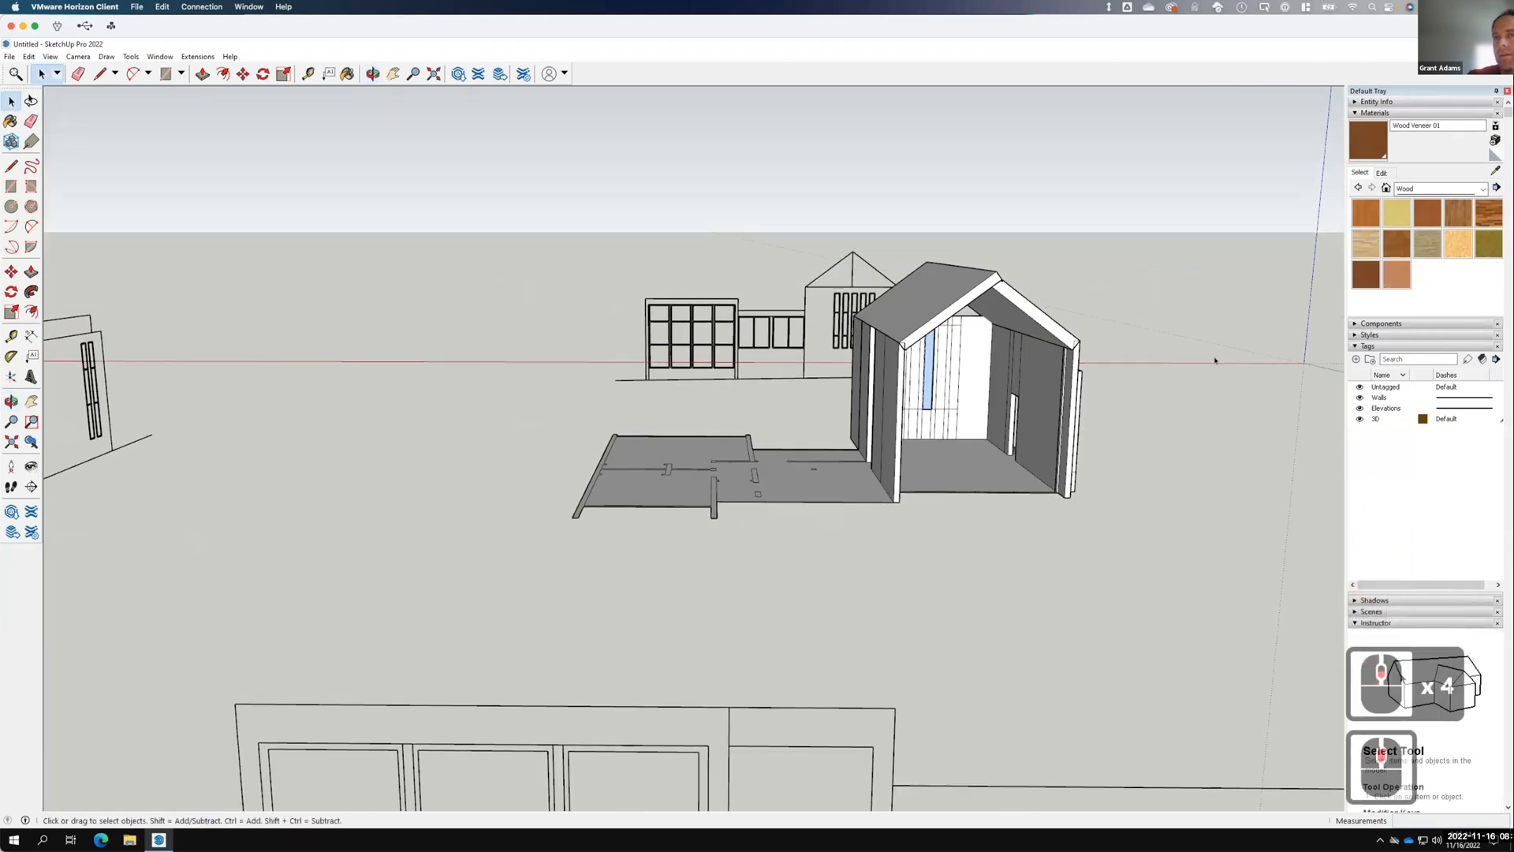
pyautogui.scroll(-4, 1025, 424)
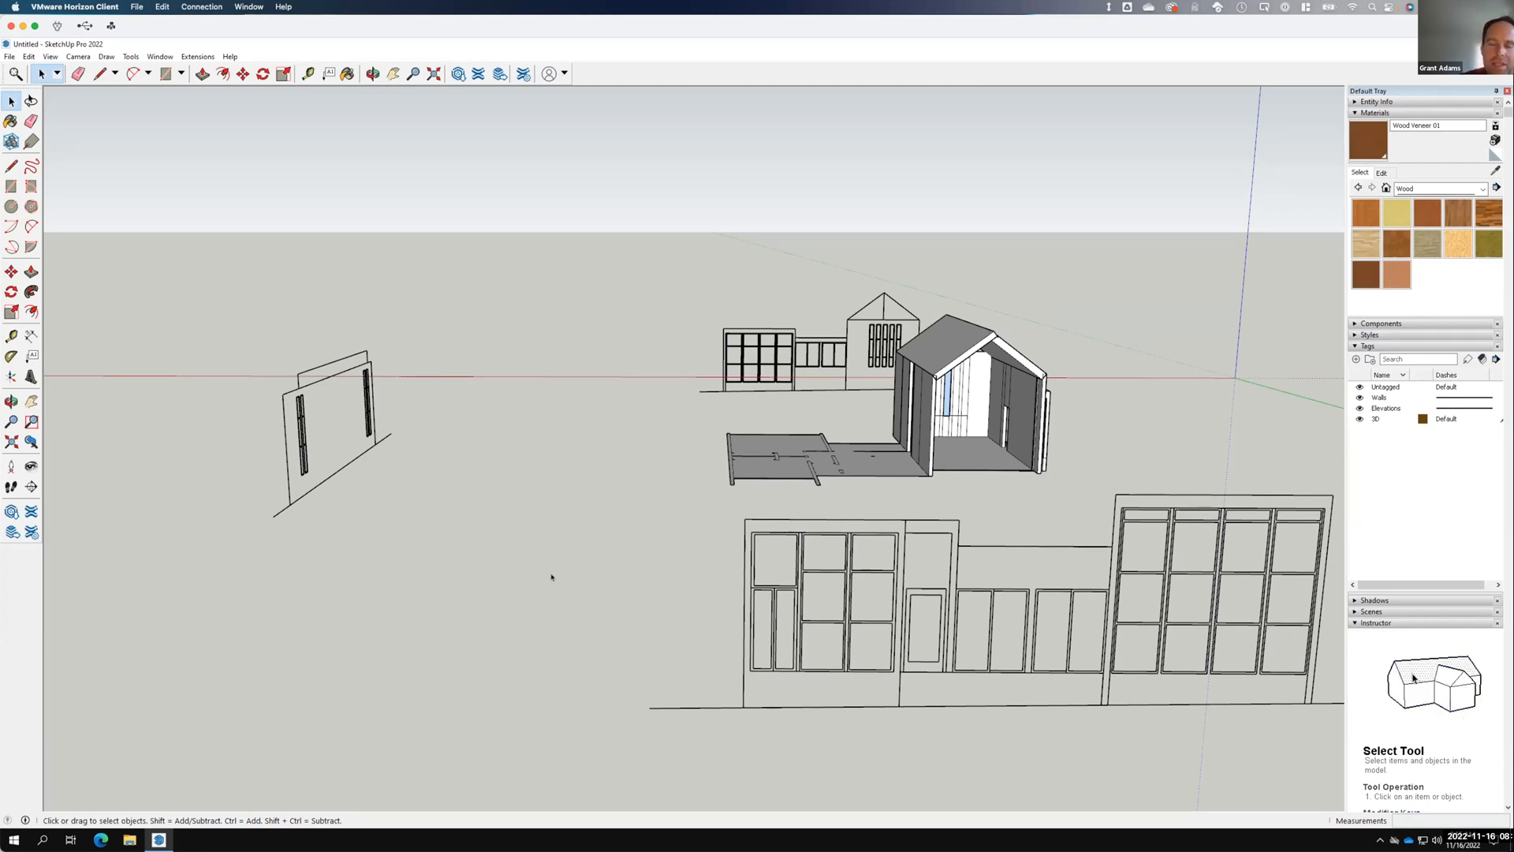
pyautogui.press('F15')
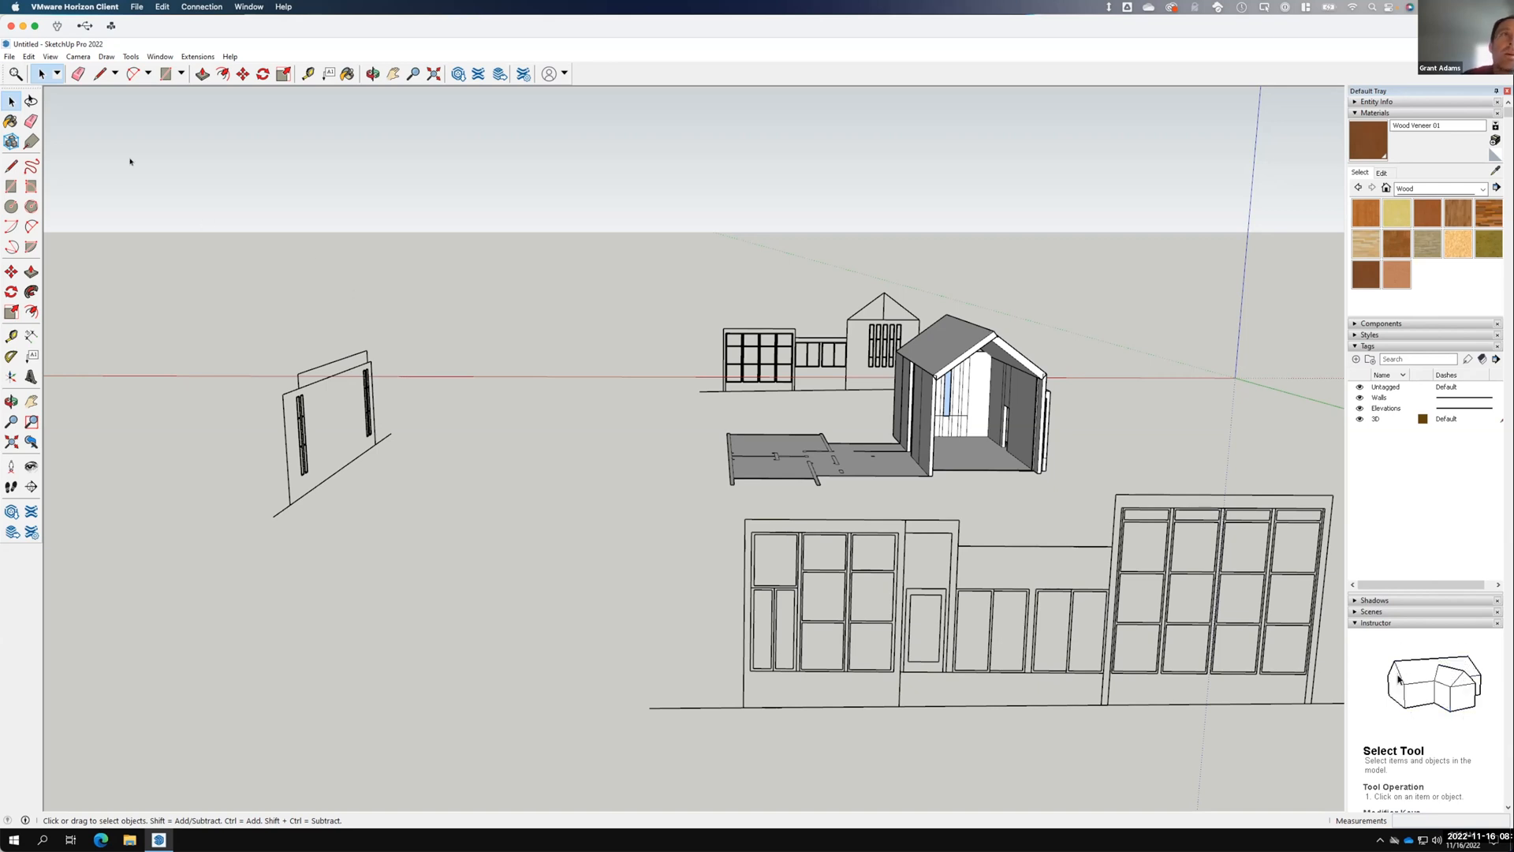
pyautogui.click(9, 57)
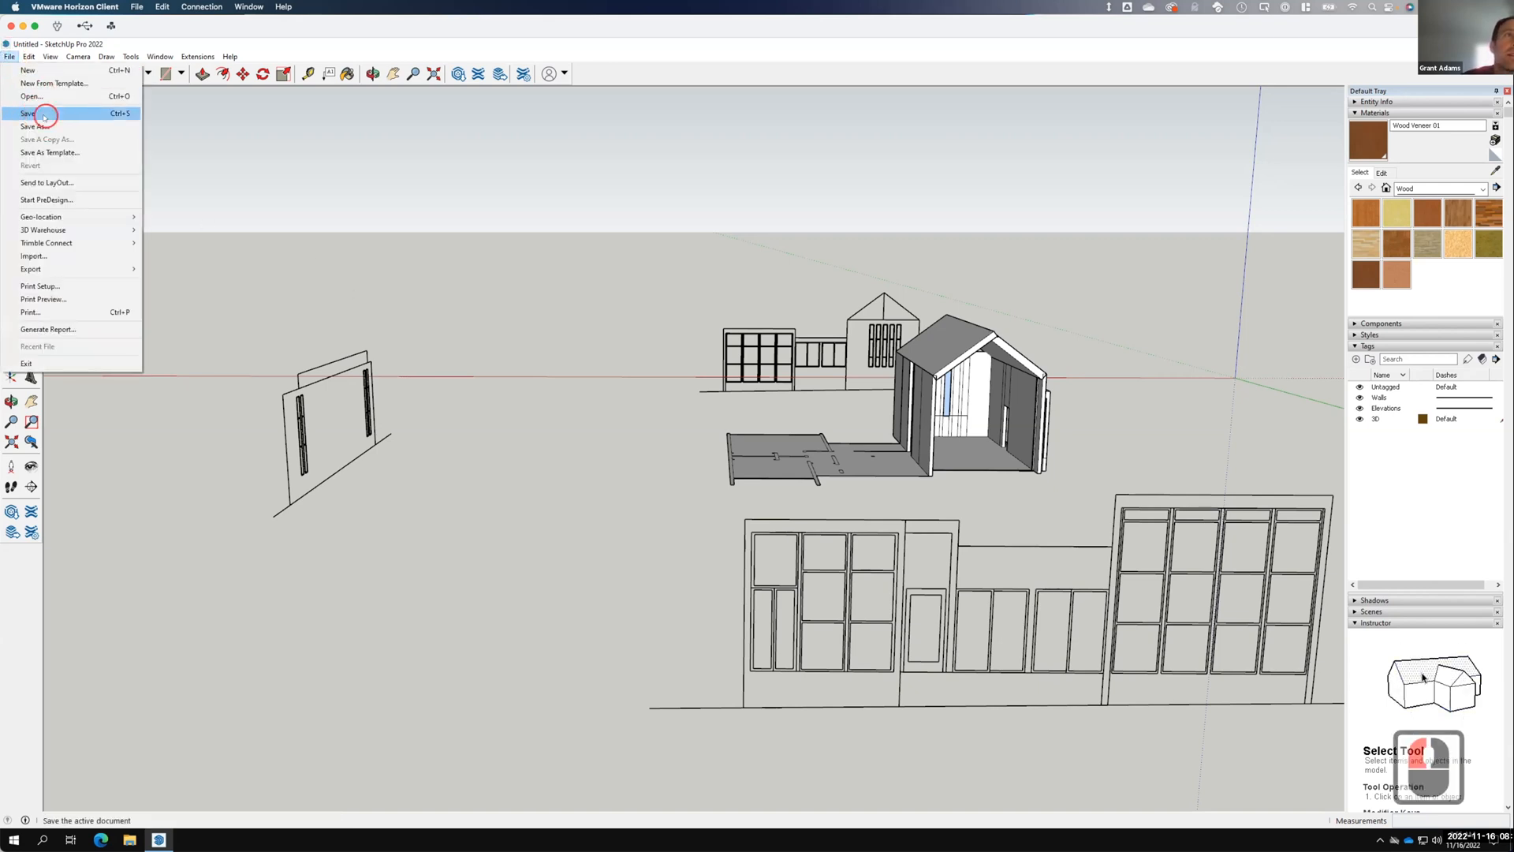
# In Save As, browse to OneDrive > Live Demonstrations > Live - A135 Exercises > Ex124 - Cabin.
pyautogui.click(44, 114)
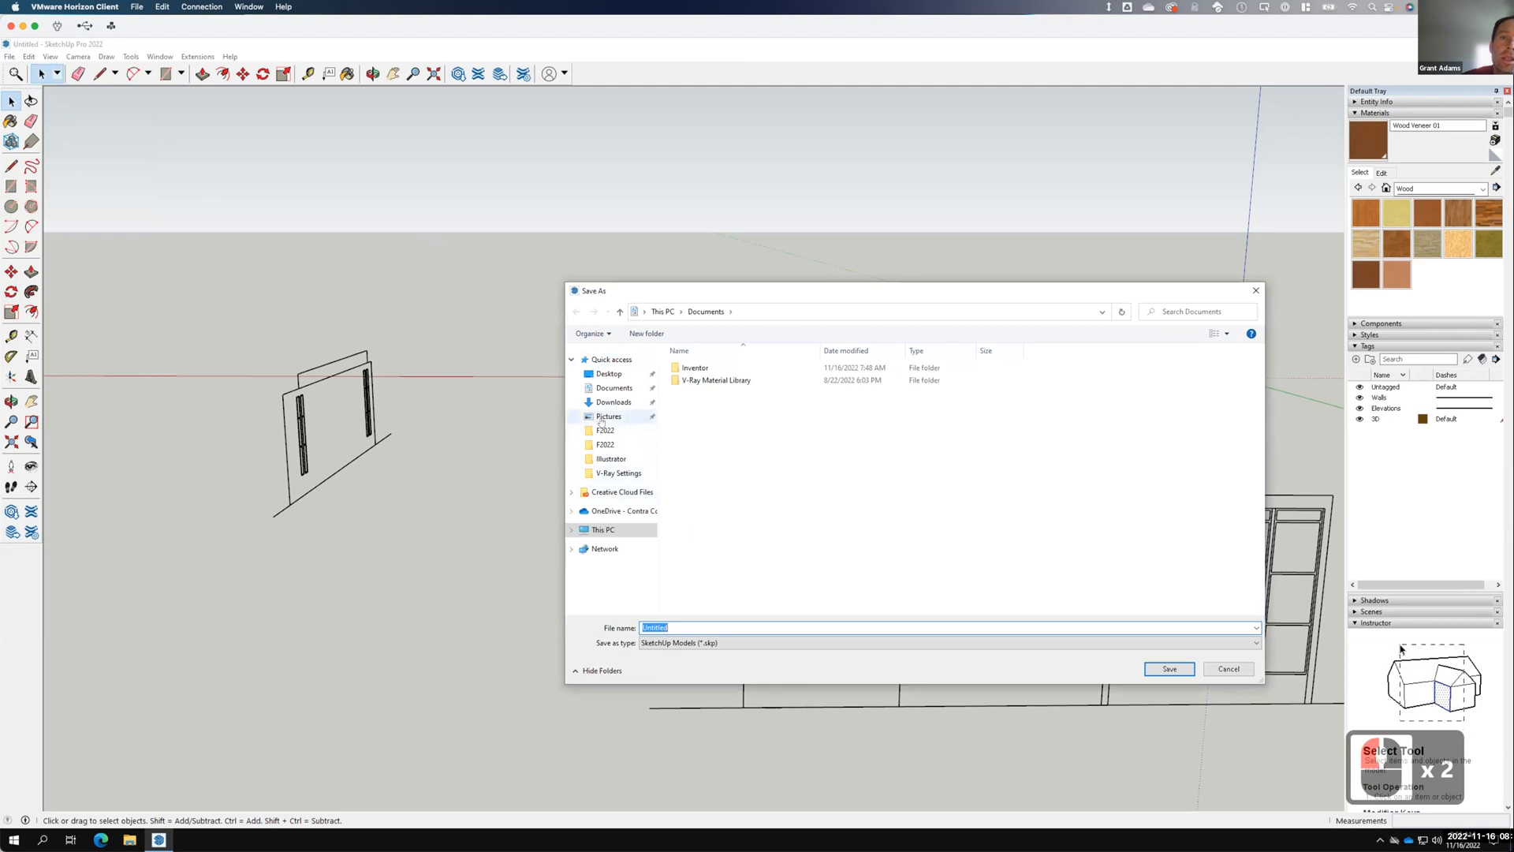
pyautogui.click(611, 510)
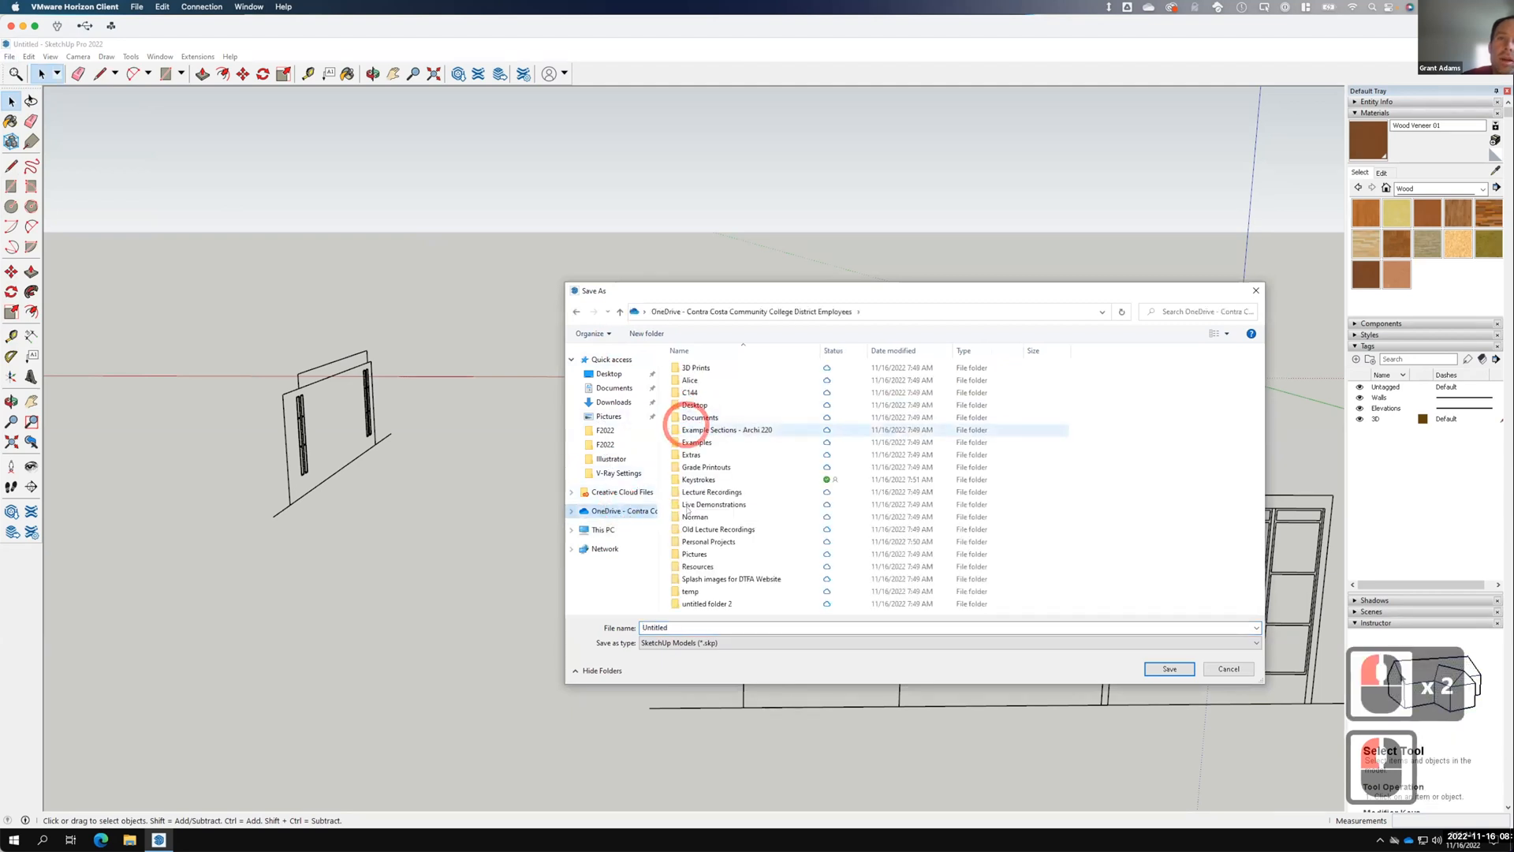
pyautogui.doubleClick(692, 503)
pyautogui.click(695, 394)
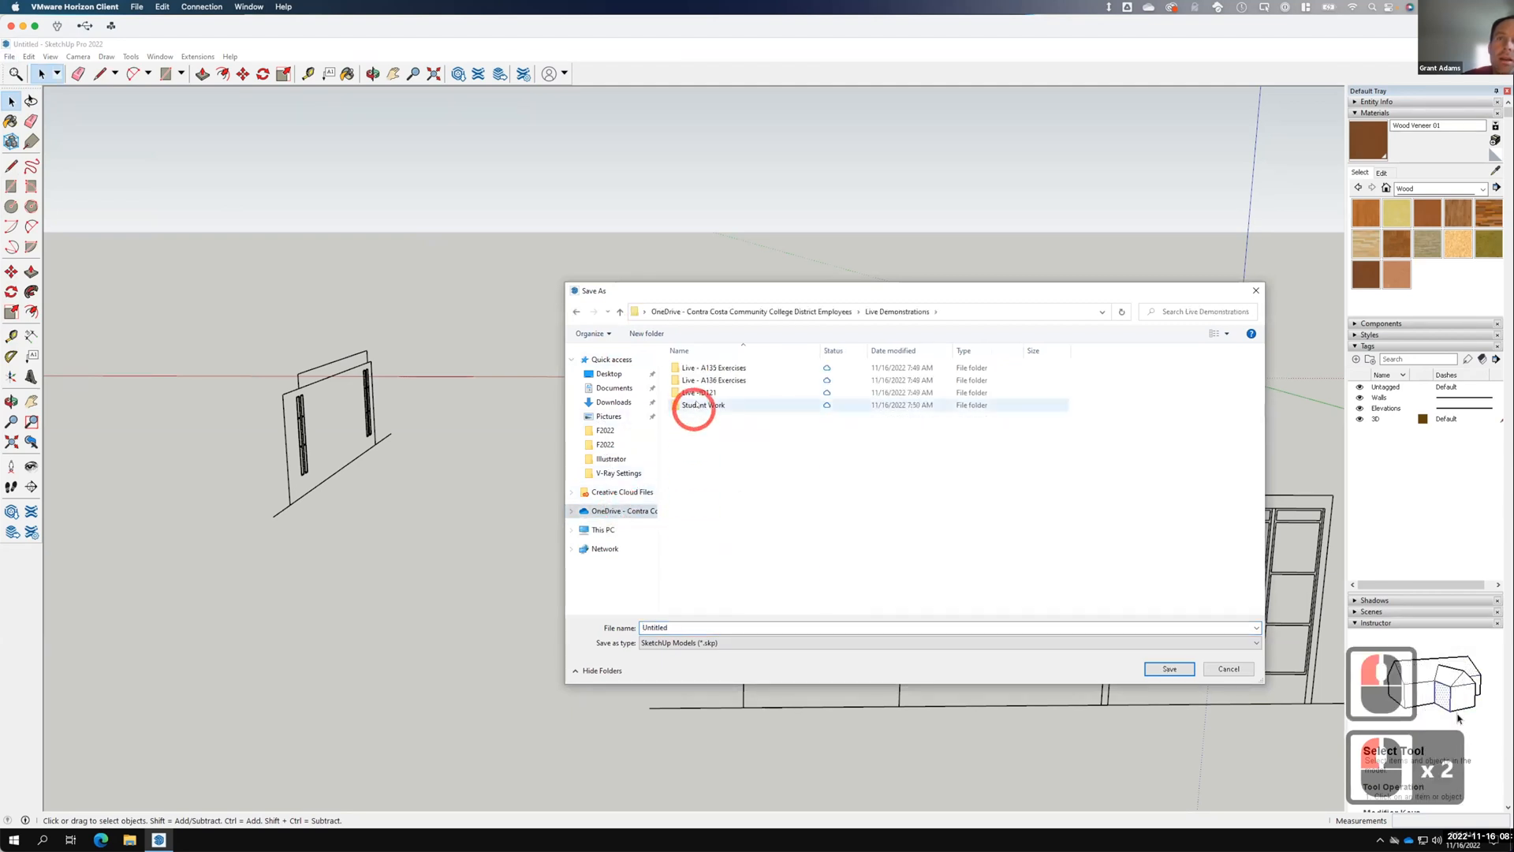
pyautogui.doubleClick(712, 368)
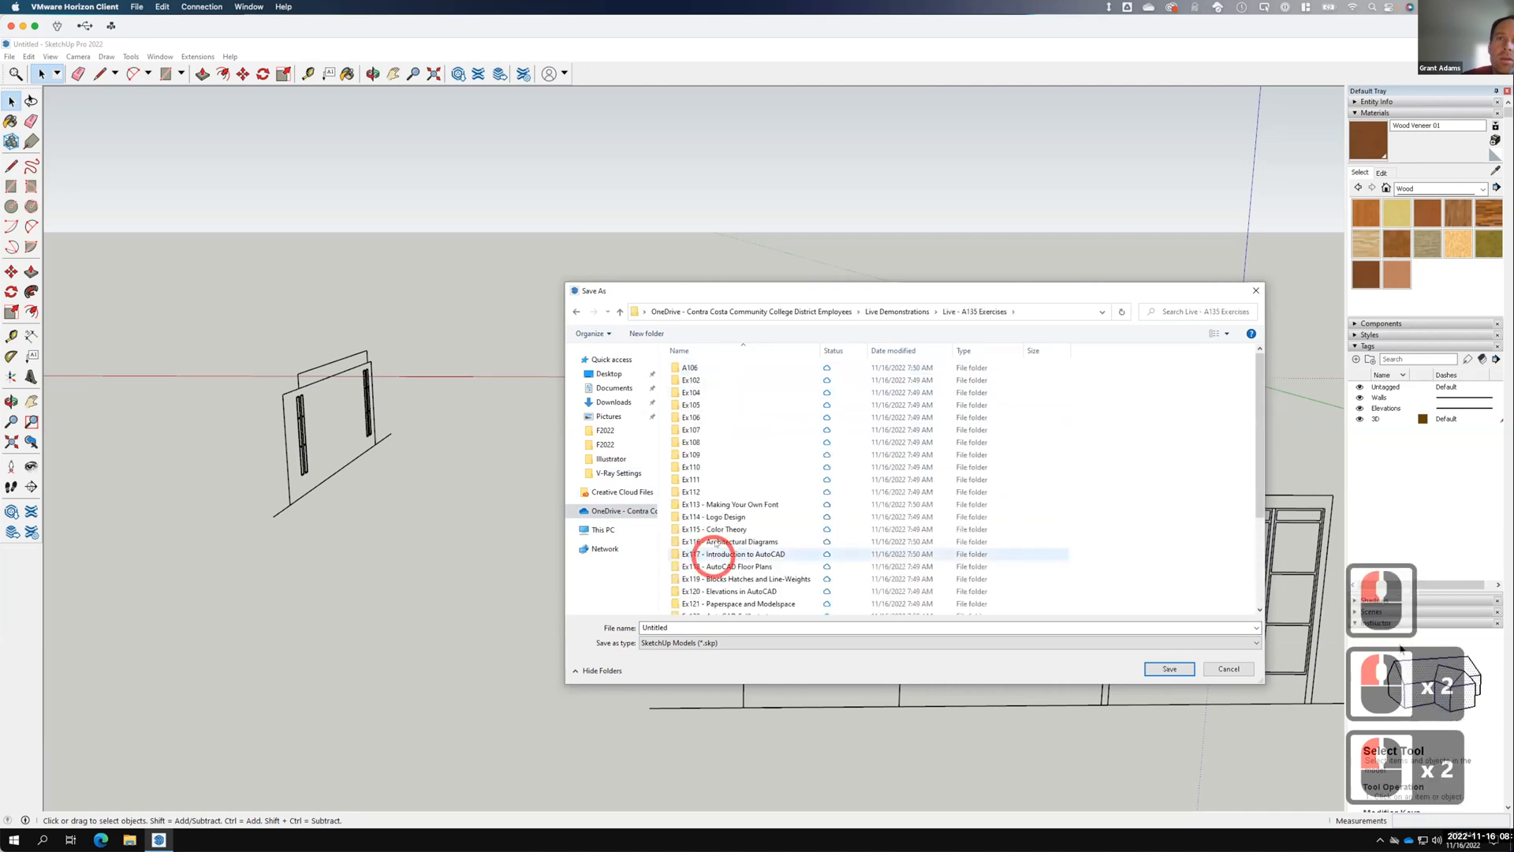
pyautogui.scroll(-3, 721, 529)
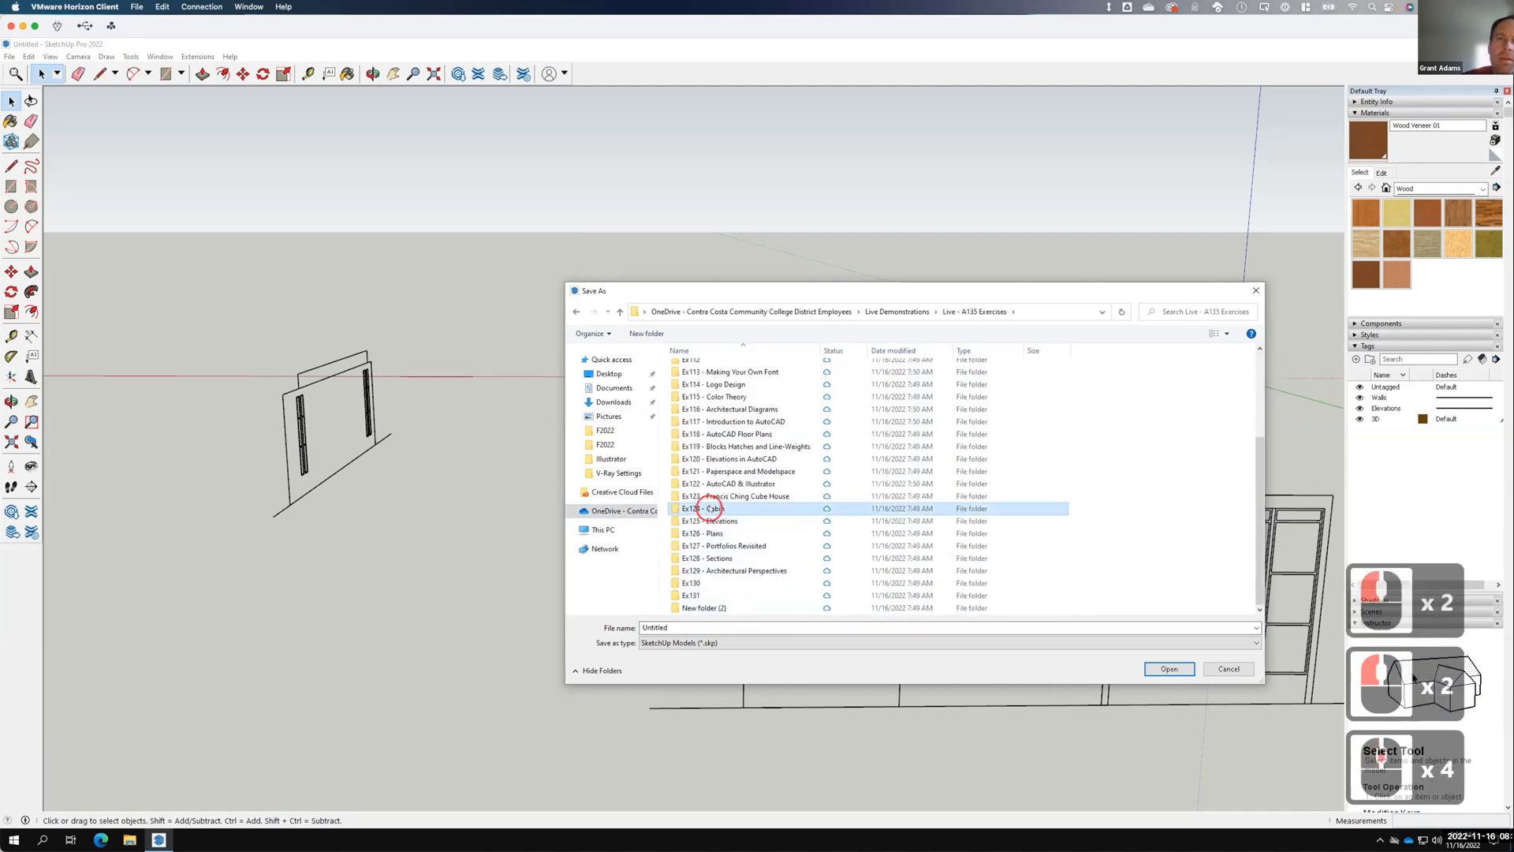
pyautogui.doubleClick(710, 507)
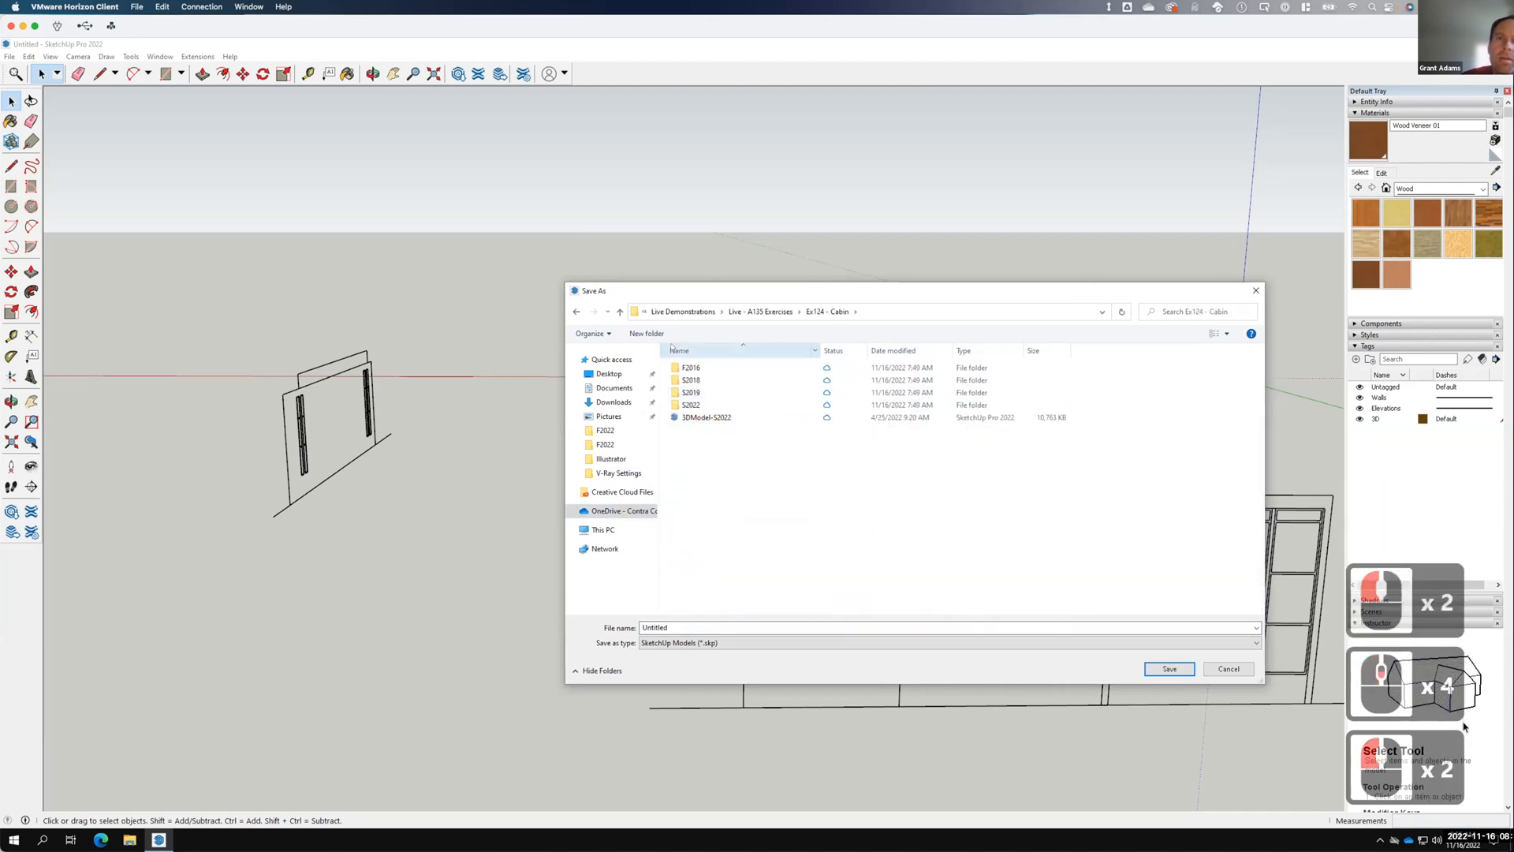
# Create a new F2022 folder there and save the model inside it as 'Cabin'.
pyautogui.click(645, 333)
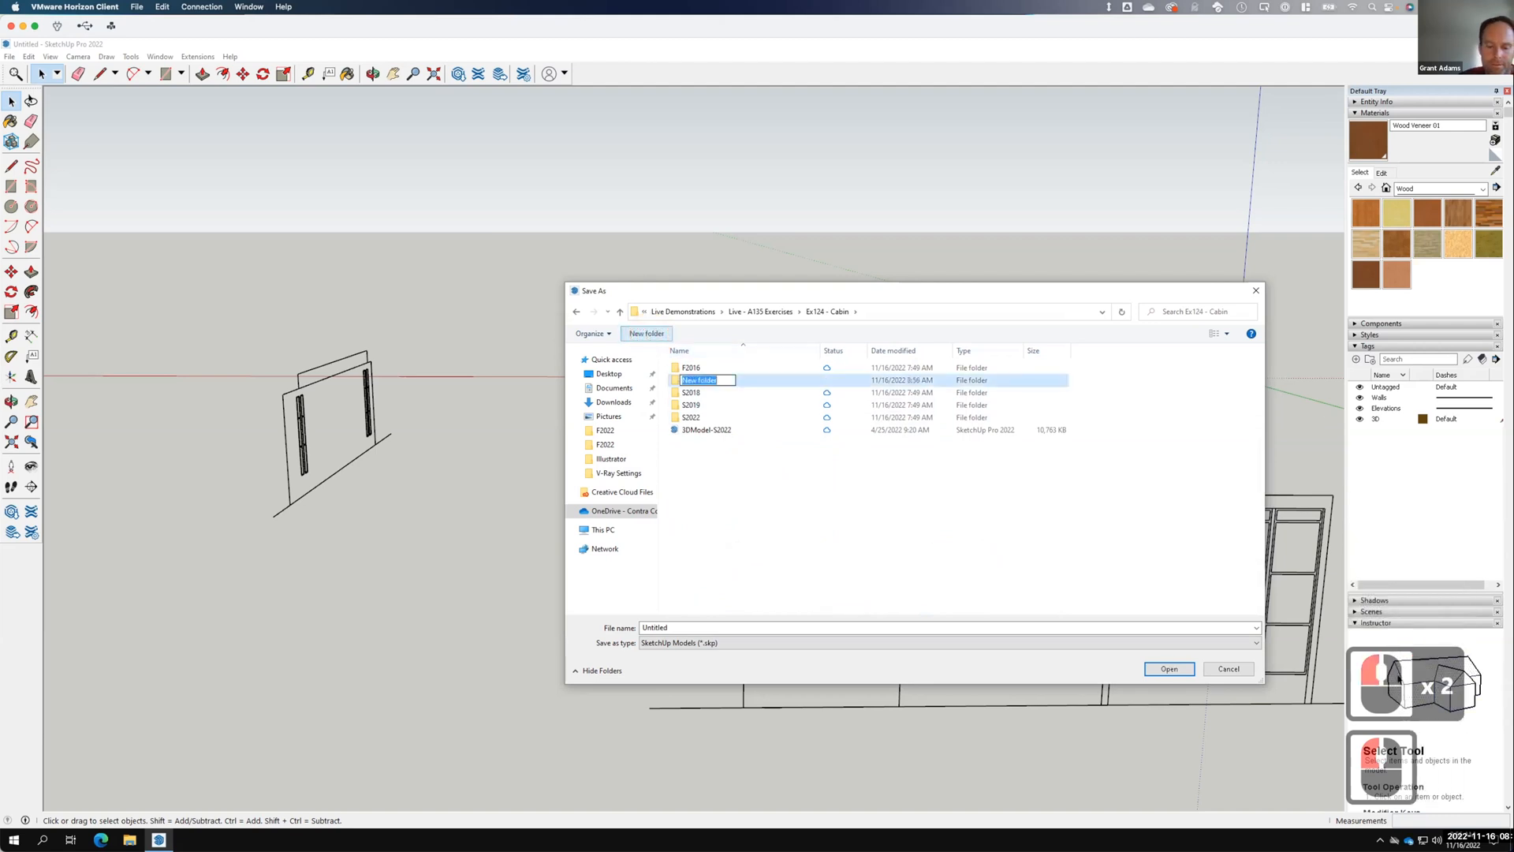
pyautogui.write('F2022')
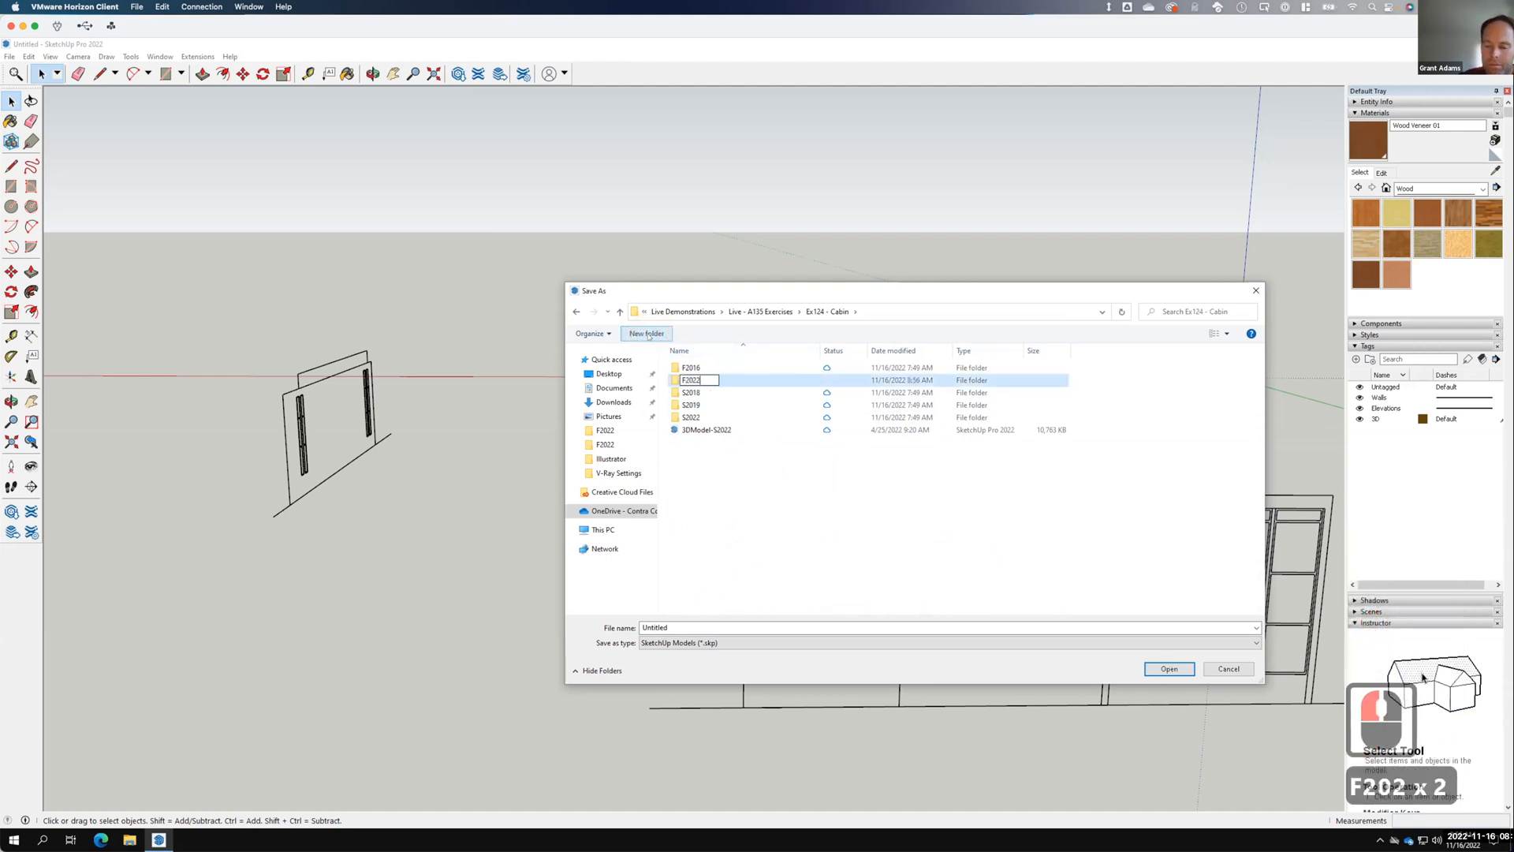
pyautogui.click(691, 383)
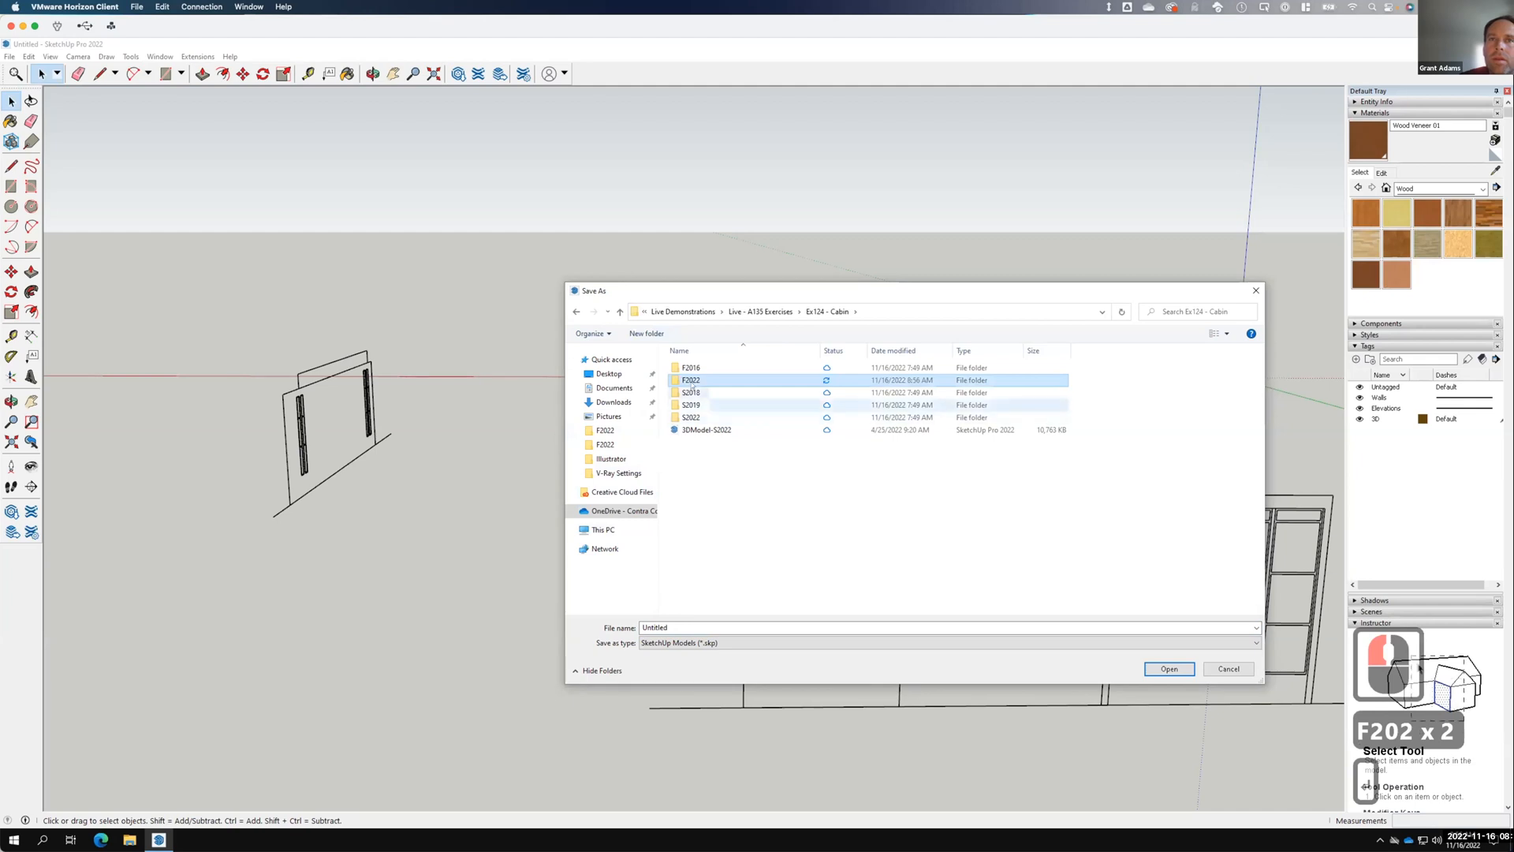
pyautogui.doubleClick(691, 383)
pyautogui.click(687, 628)
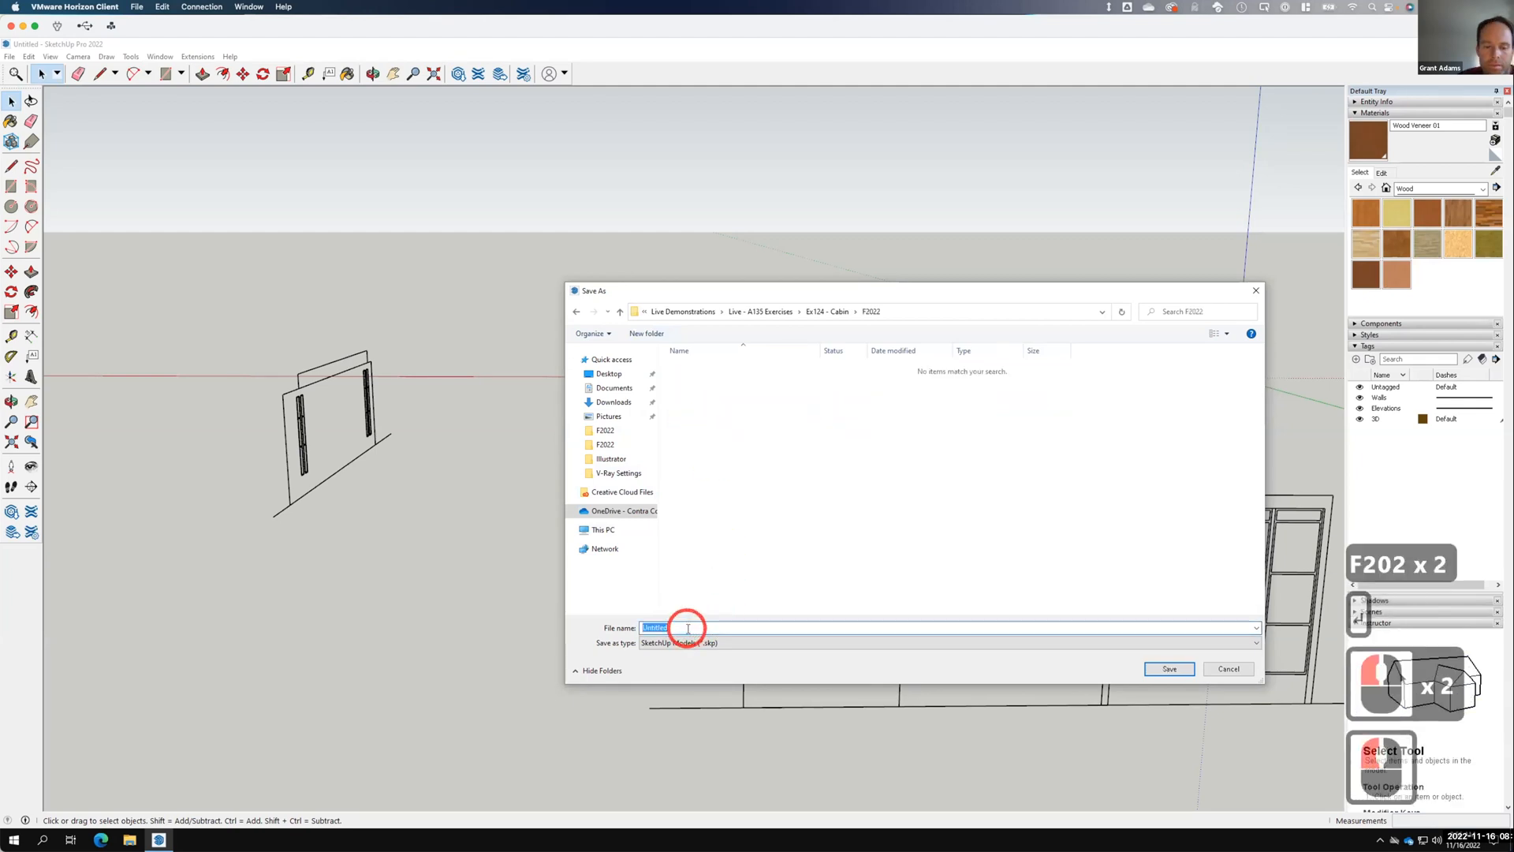
pyautogui.write('Cabin')
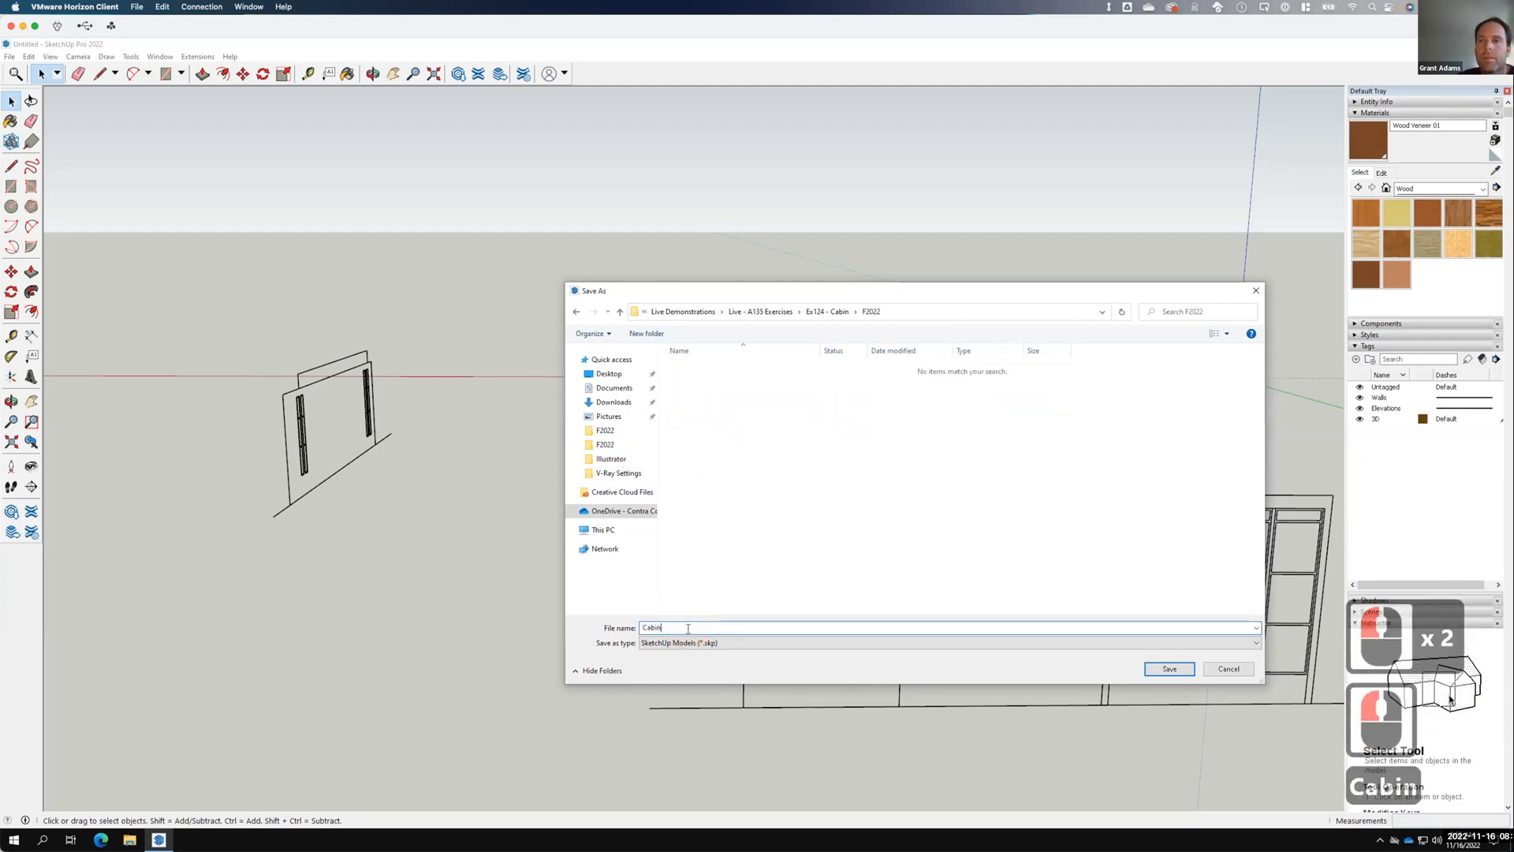
pyautogui.press('Return')
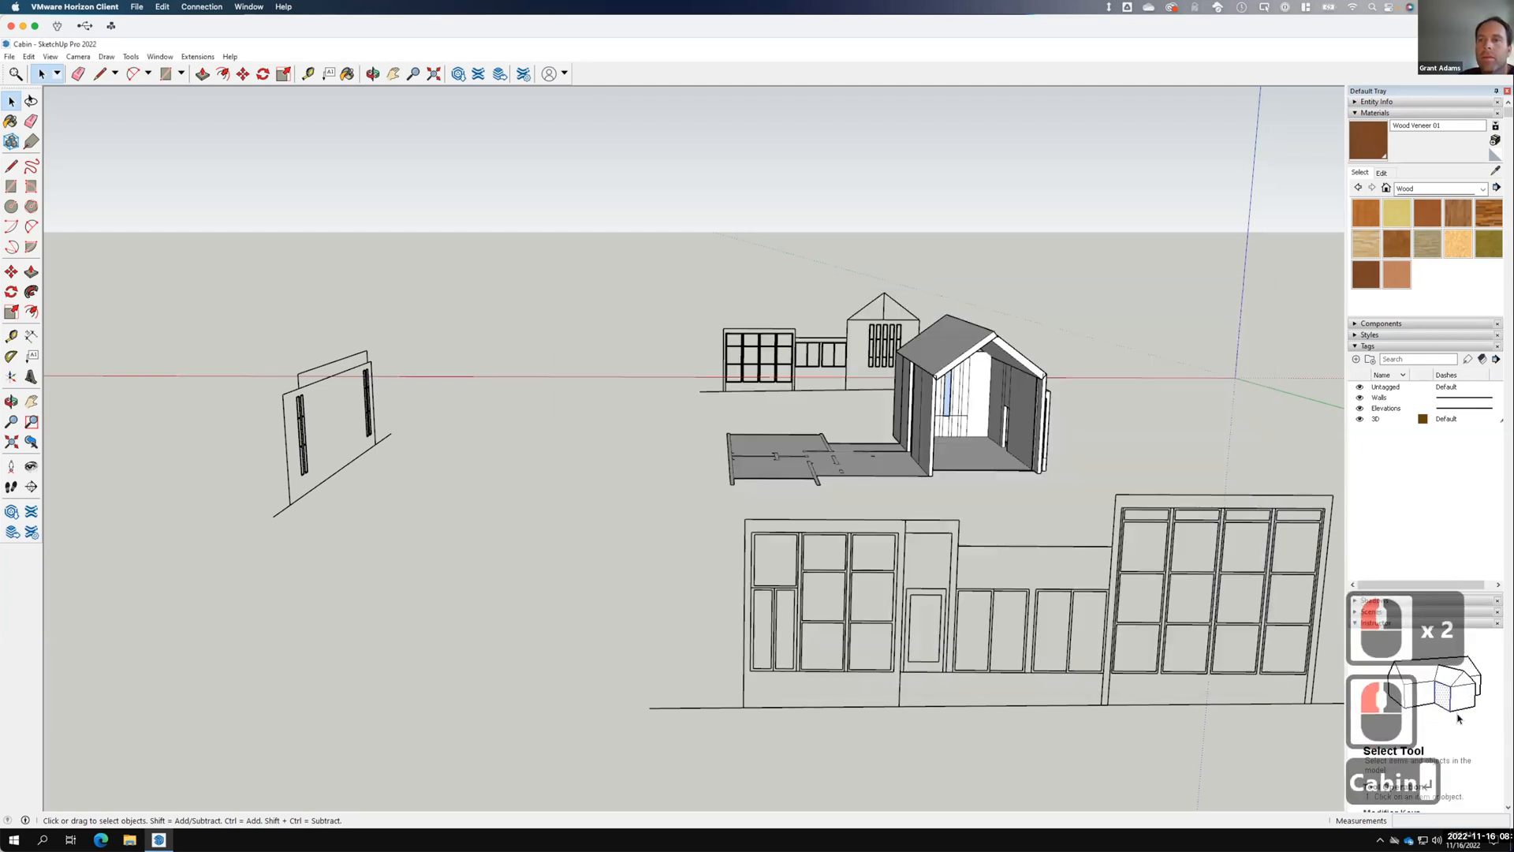
# Open A106.skp from OneDrive > Live Demonstrations > Live - A135 Exercises > A106.
pyautogui.click(8, 57)
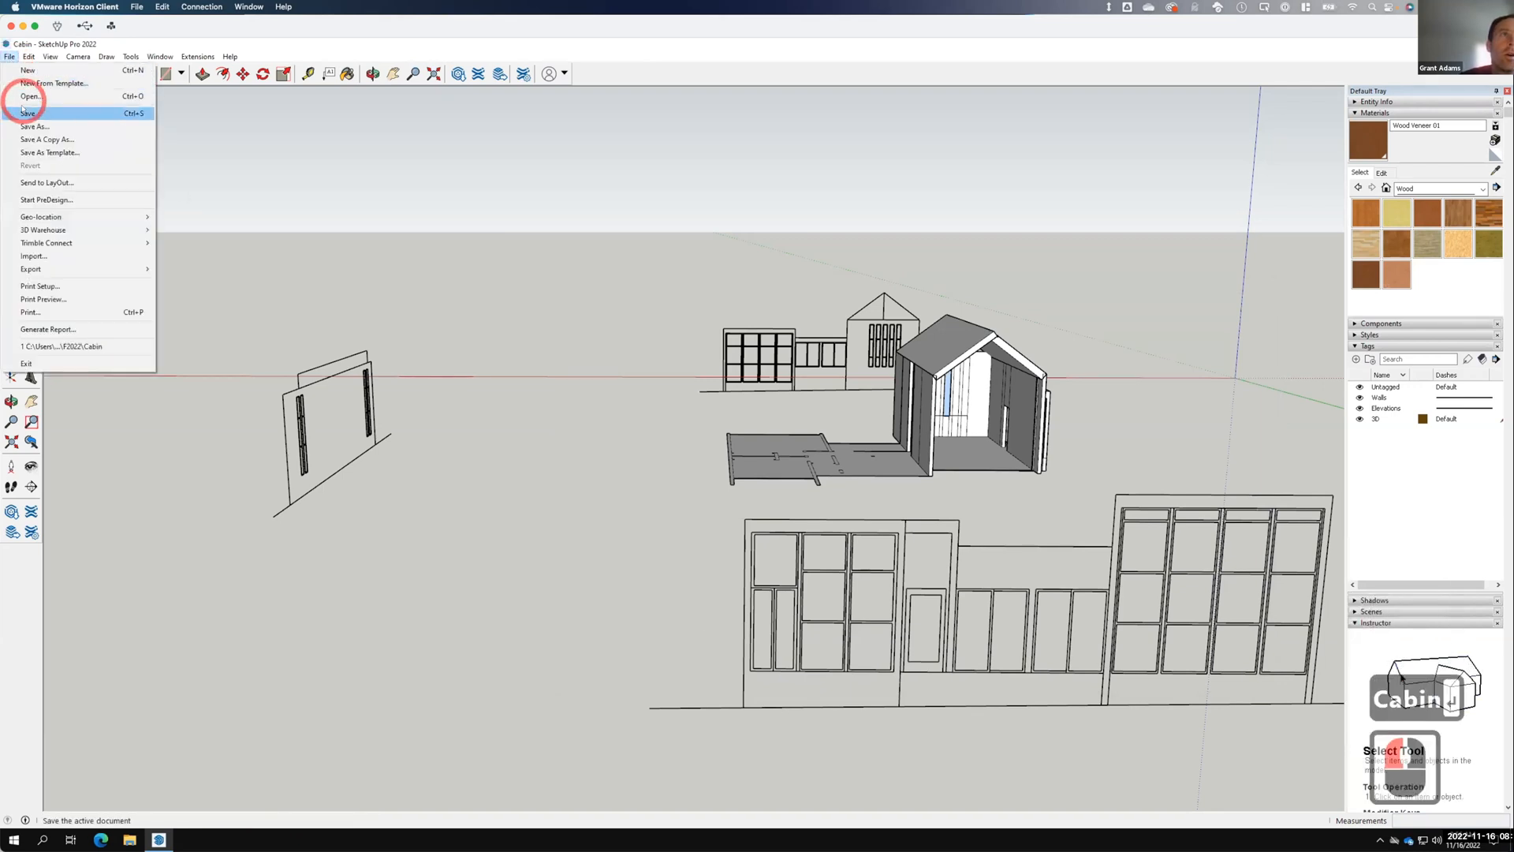
pyautogui.click(30, 96)
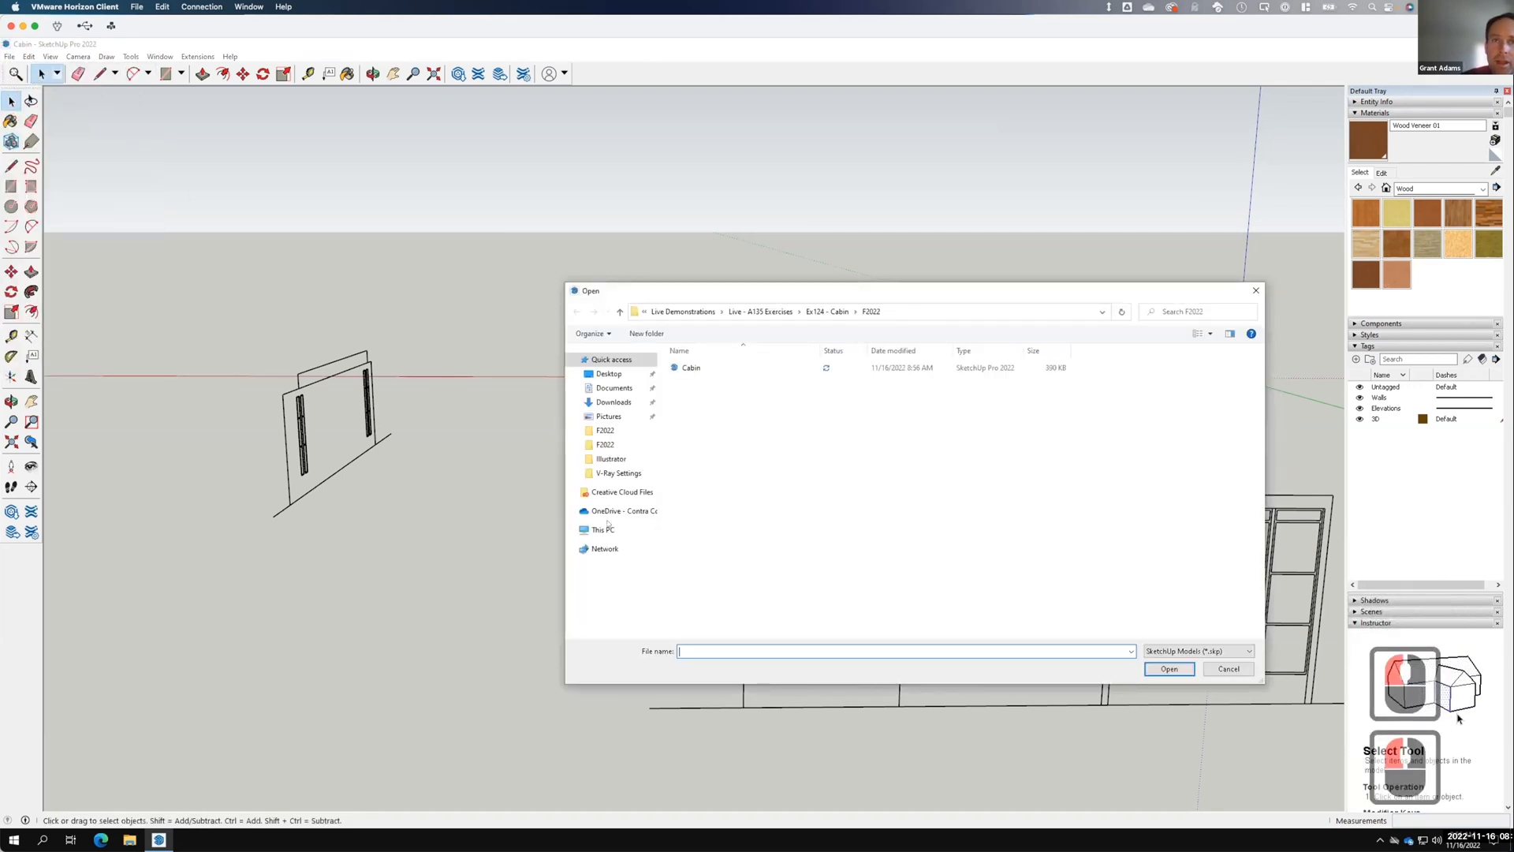
pyautogui.click(610, 513)
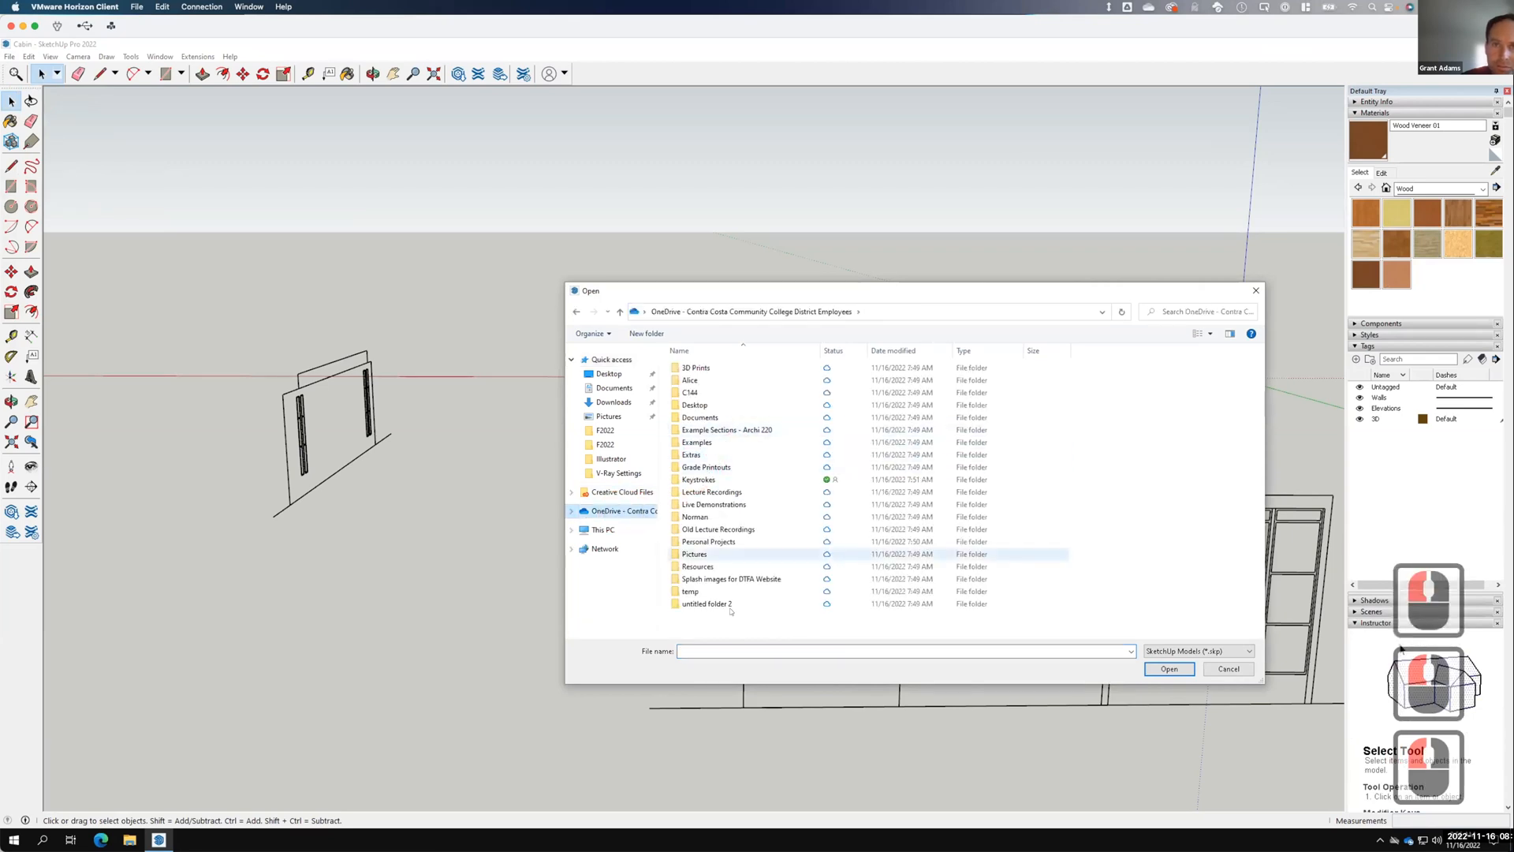
pyautogui.doubleClick(703, 502)
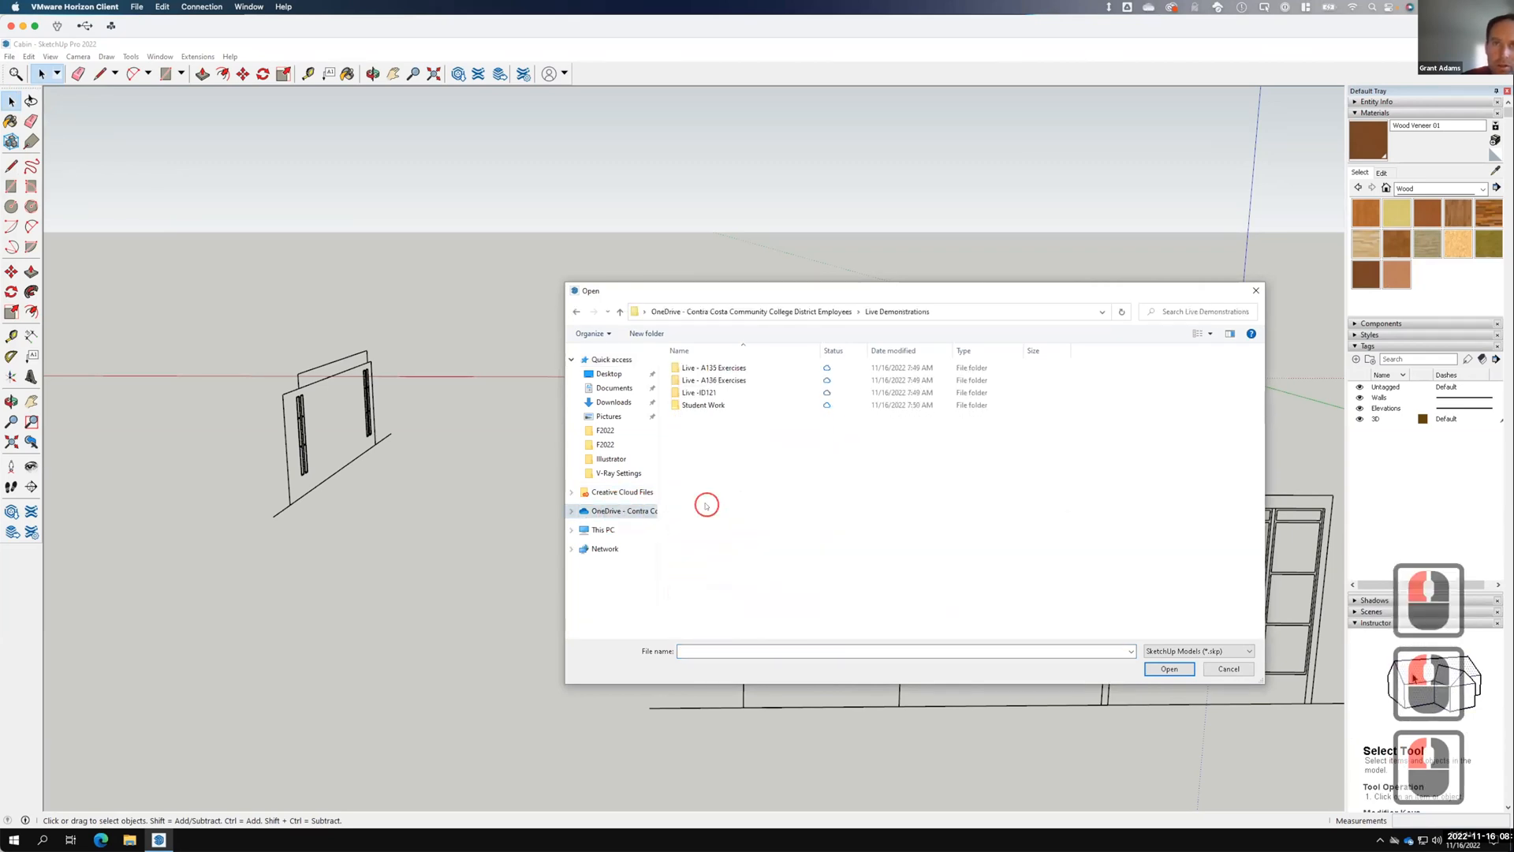
pyautogui.click(704, 407)
pyautogui.click(704, 368)
pyautogui.doubleClick(705, 367)
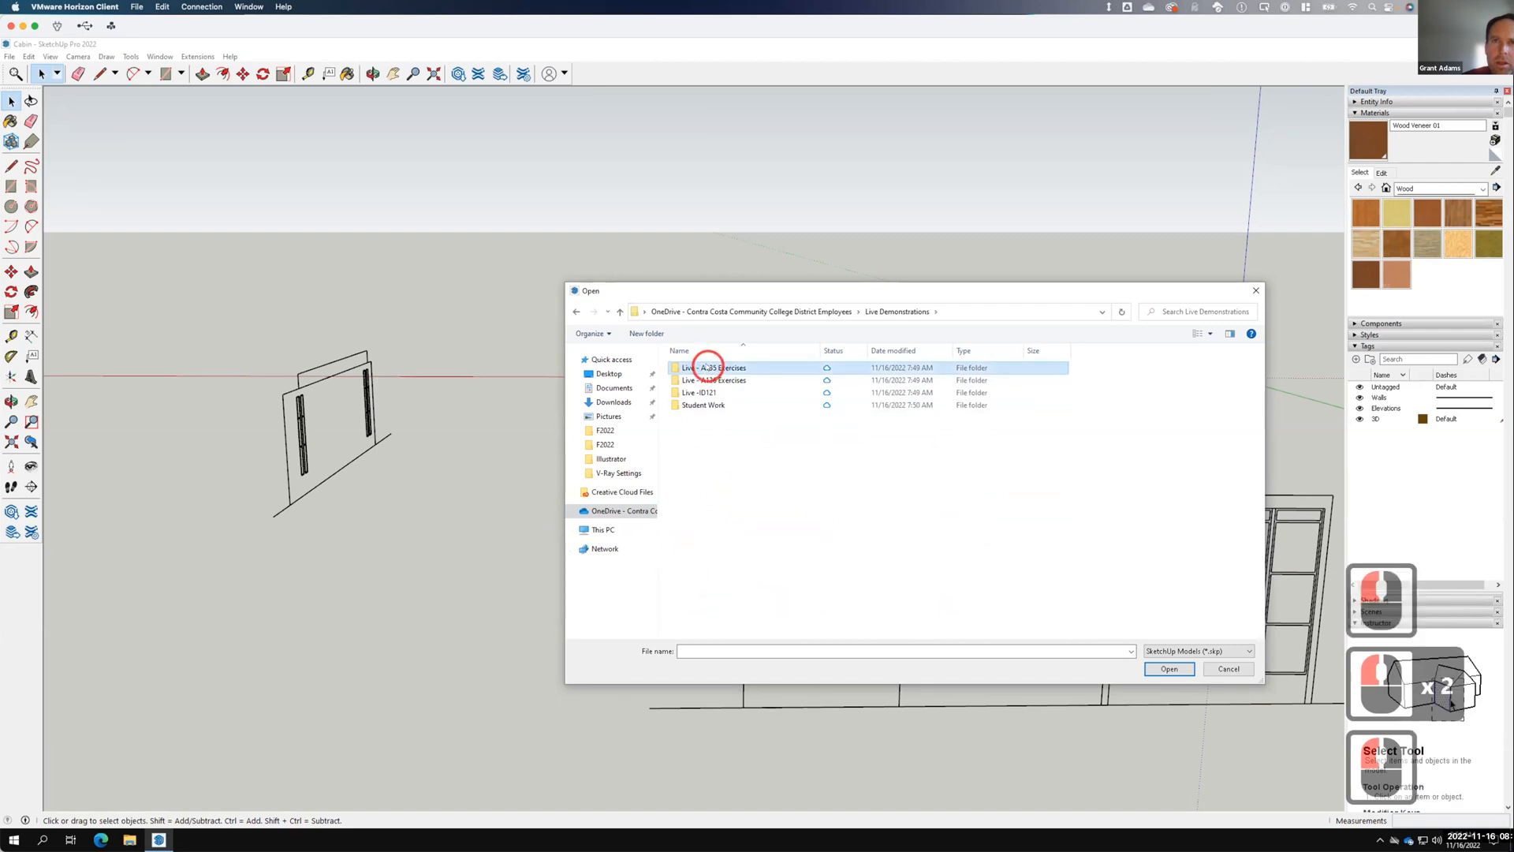
pyautogui.doubleClick(707, 368)
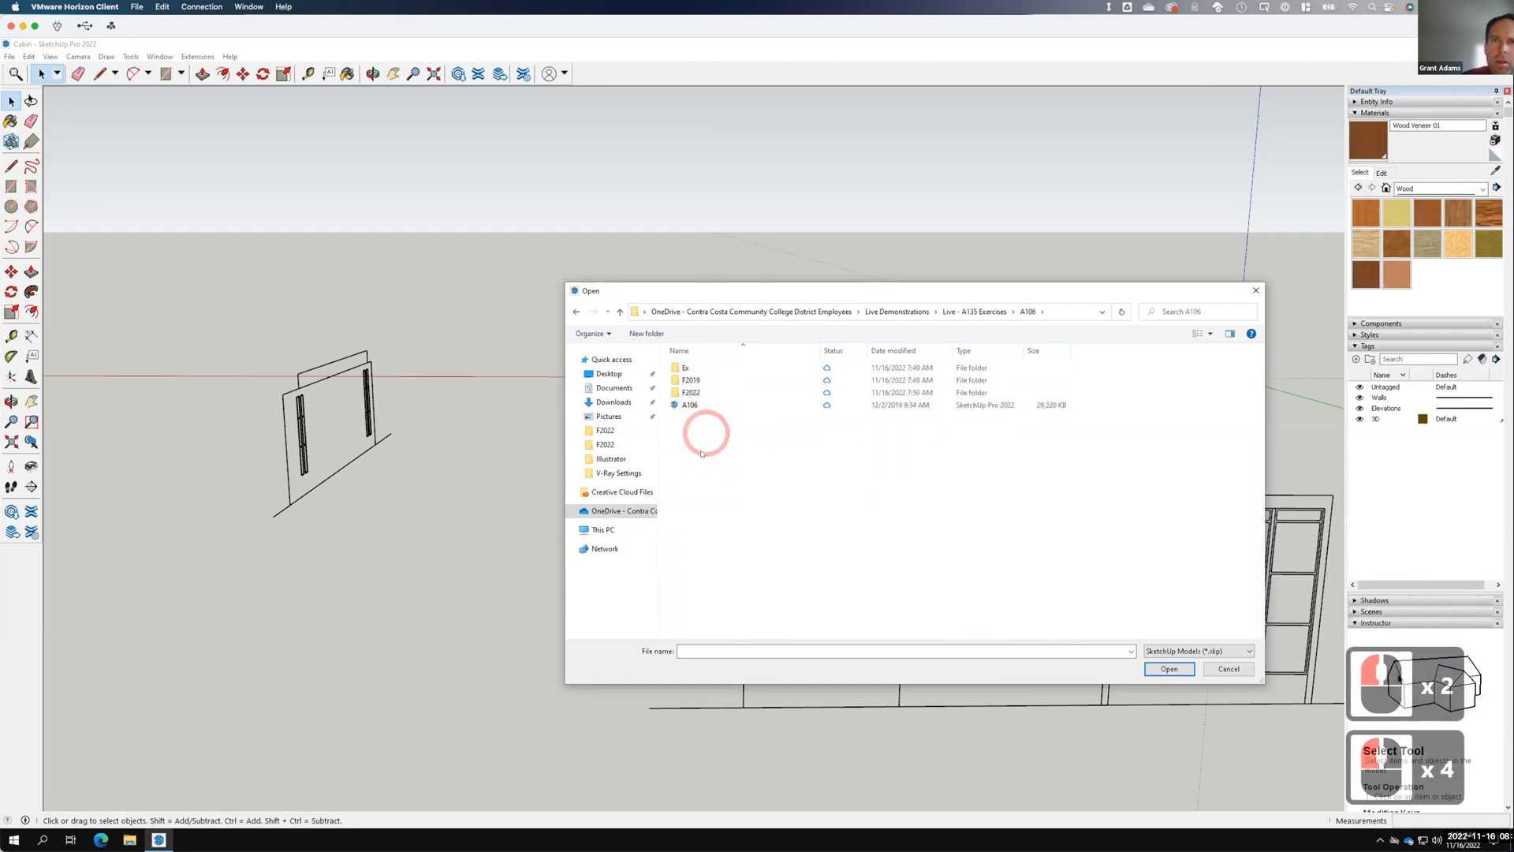
pyautogui.click(690, 405)
pyautogui.doubleClick(688, 406)
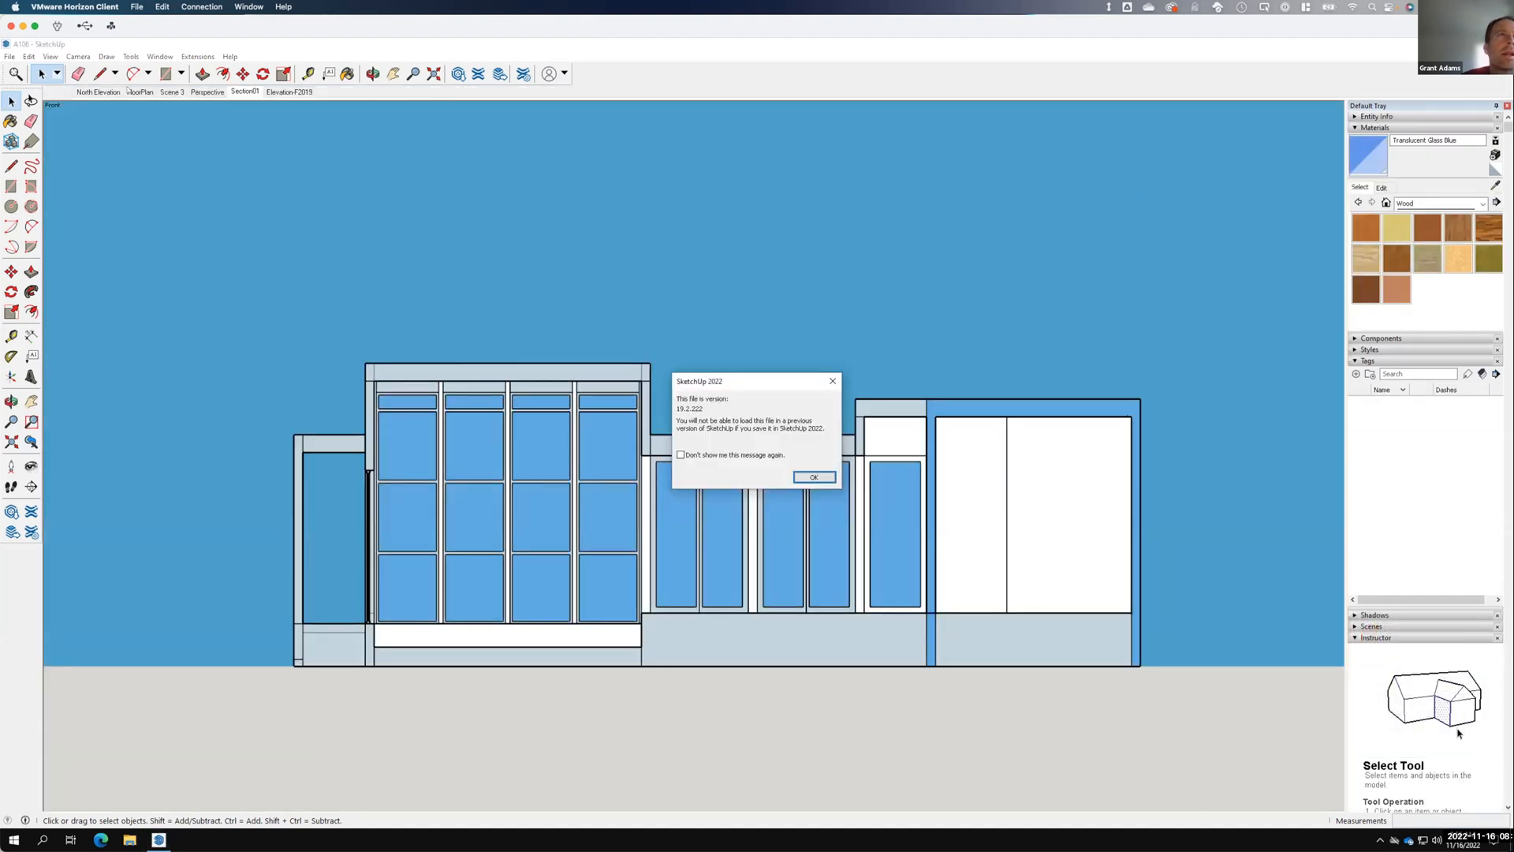
# Dismiss the file version warning and switch to the Perspective scene.
pyautogui.click(206, 92)
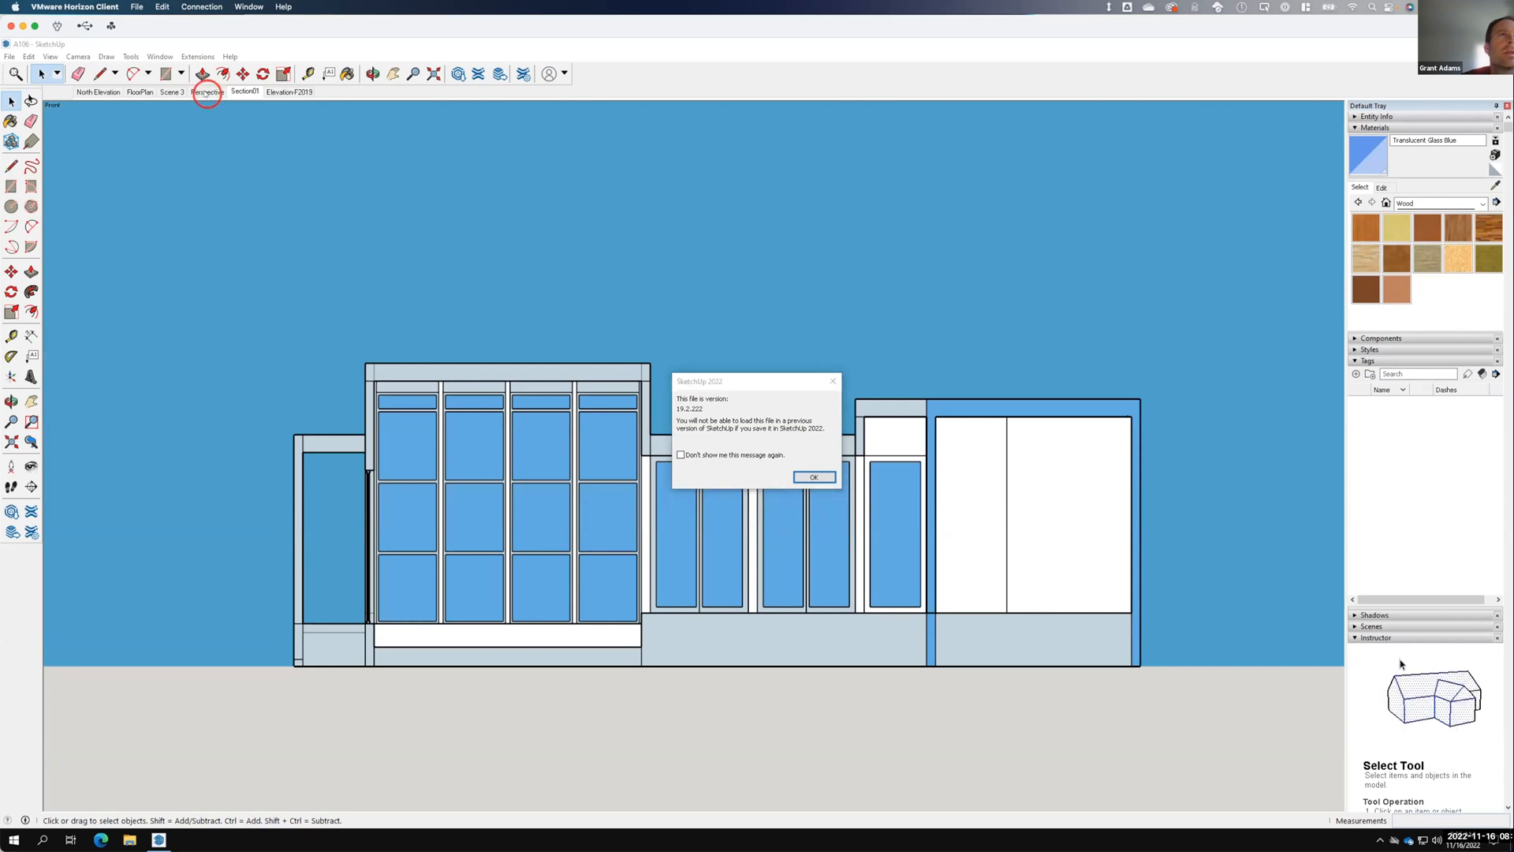
pyautogui.click(812, 477)
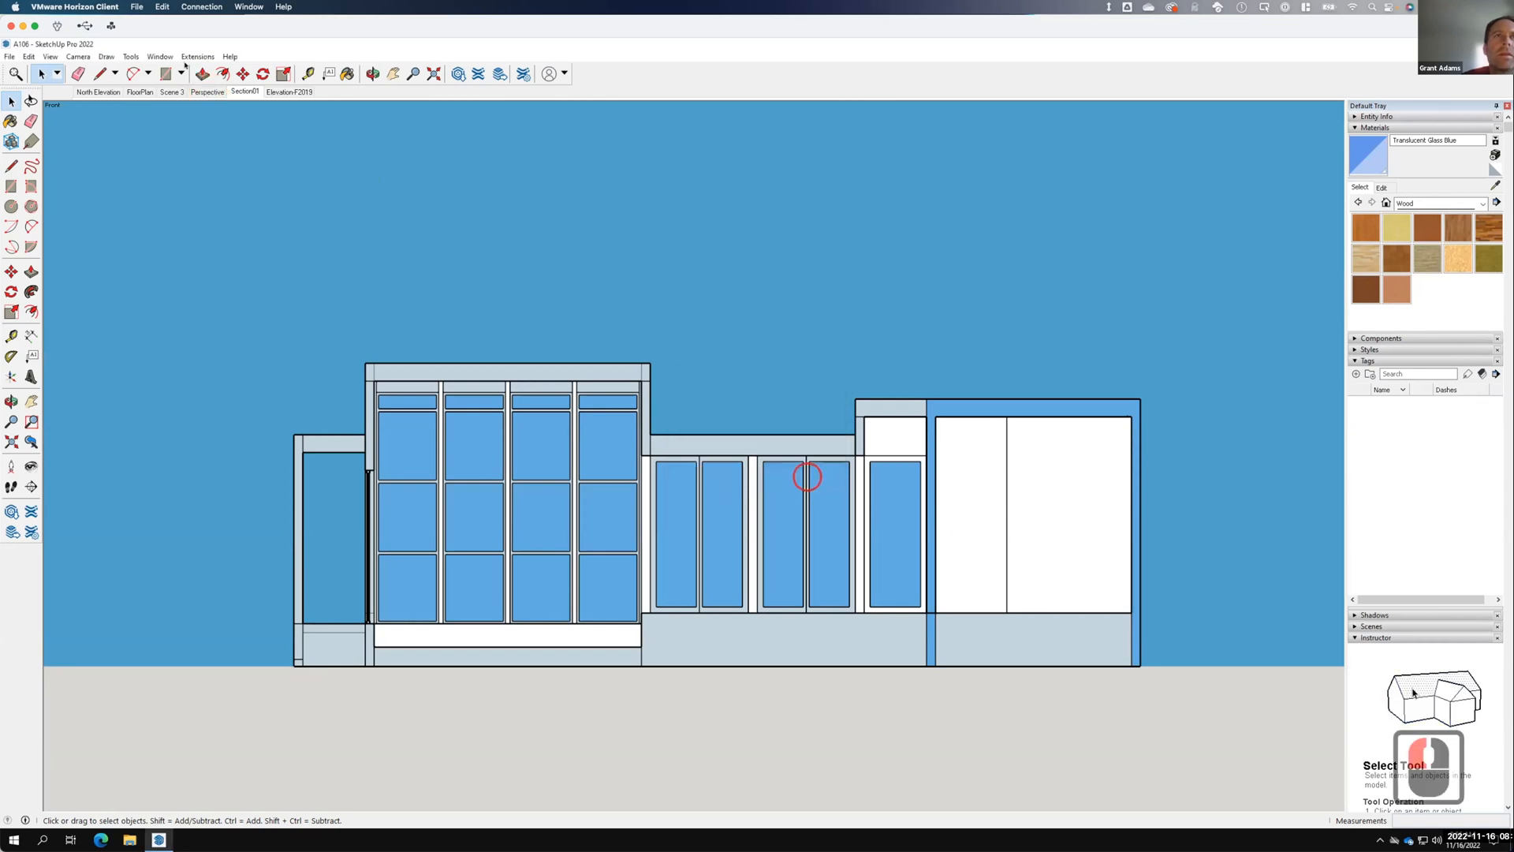
pyautogui.click(207, 93)
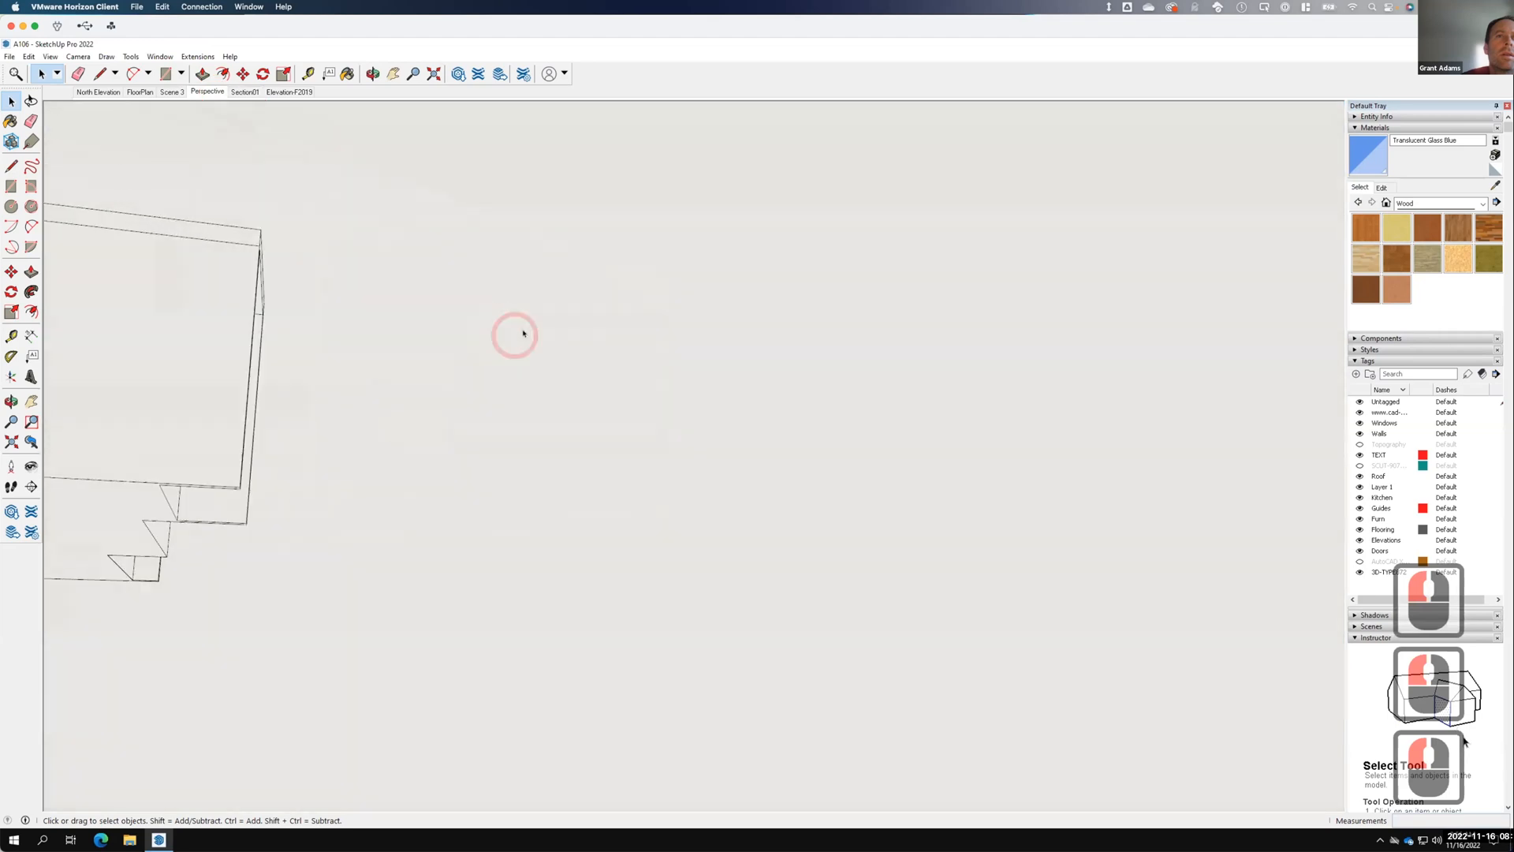
# Orbit and zoom around the A106 house to inspect its flat roofs and window walls.
pyautogui.scroll(-3, 571, 433)
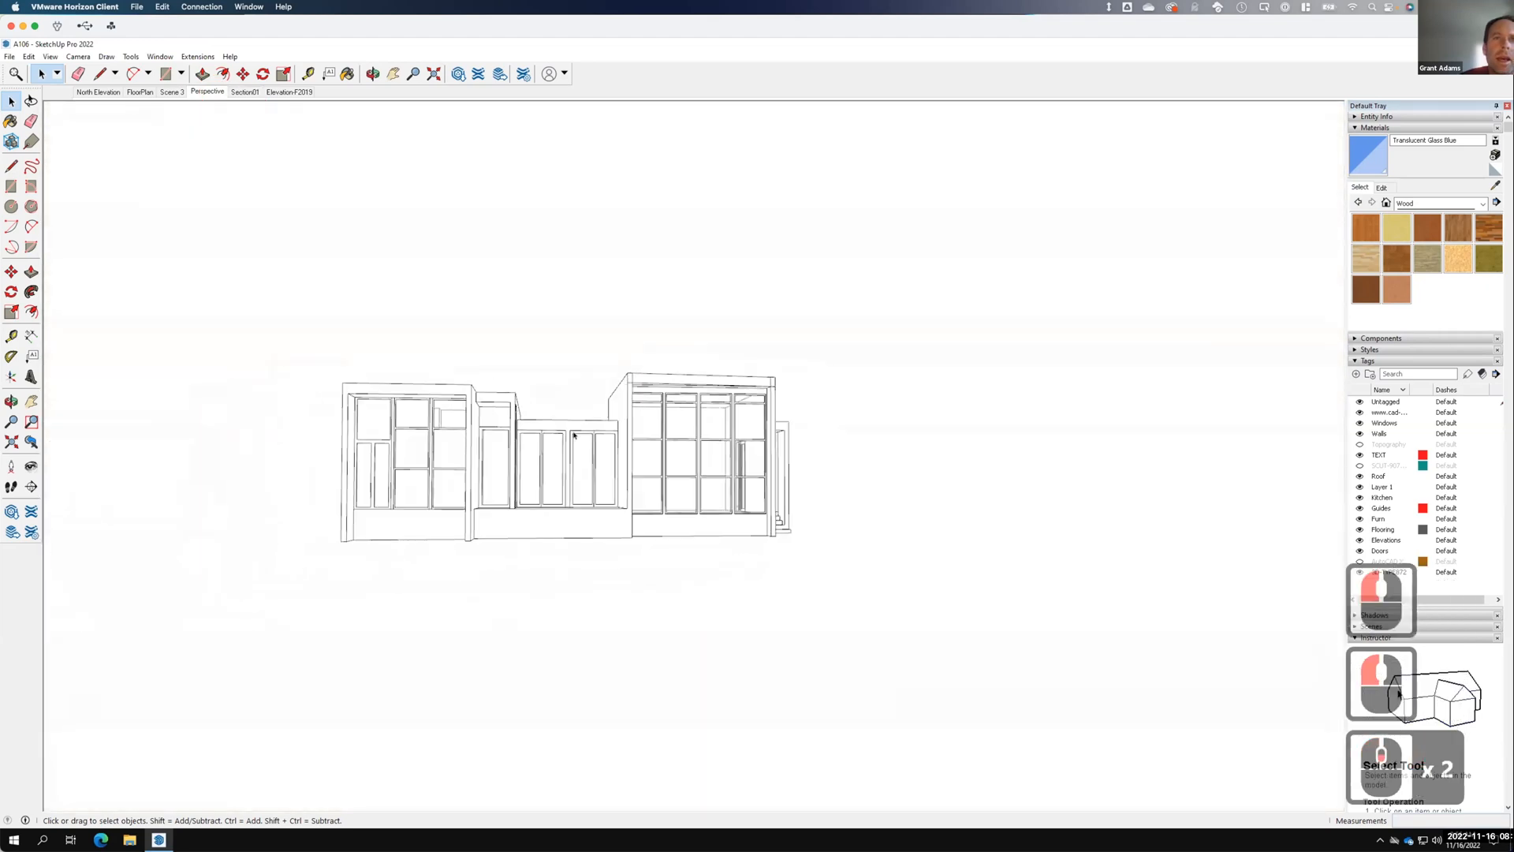
pyautogui.moveTo(642, 402); pyautogui.dragTo(439, 436, button='middle')
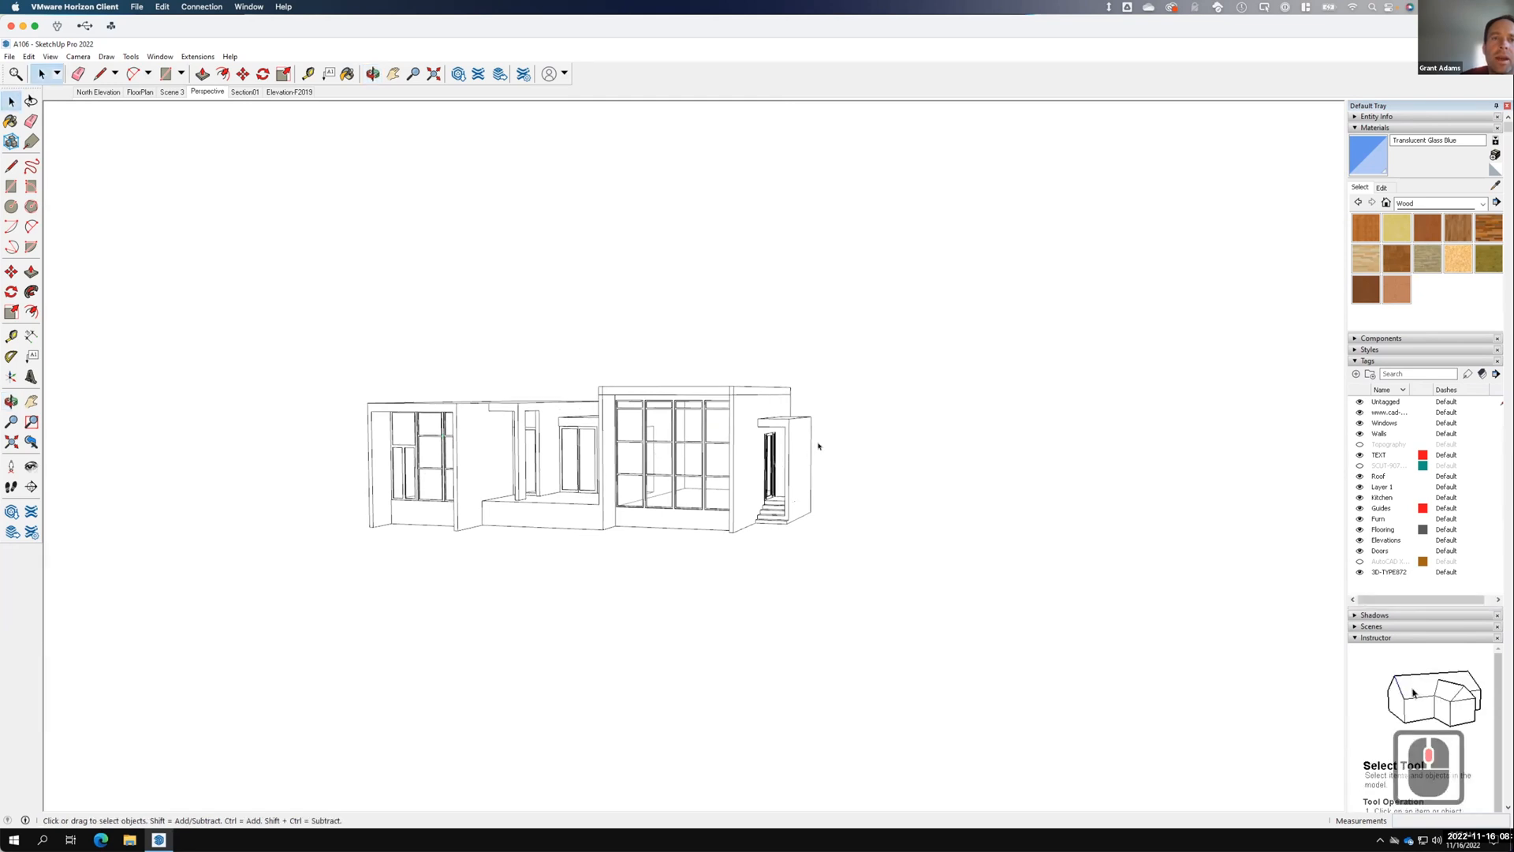
pyautogui.moveTo(819, 446); pyautogui.dragTo(651, 489, button='middle')
pyautogui.press('space')
pyautogui.moveTo(566, 455); pyautogui.dragTo(761, 432, button='middle')
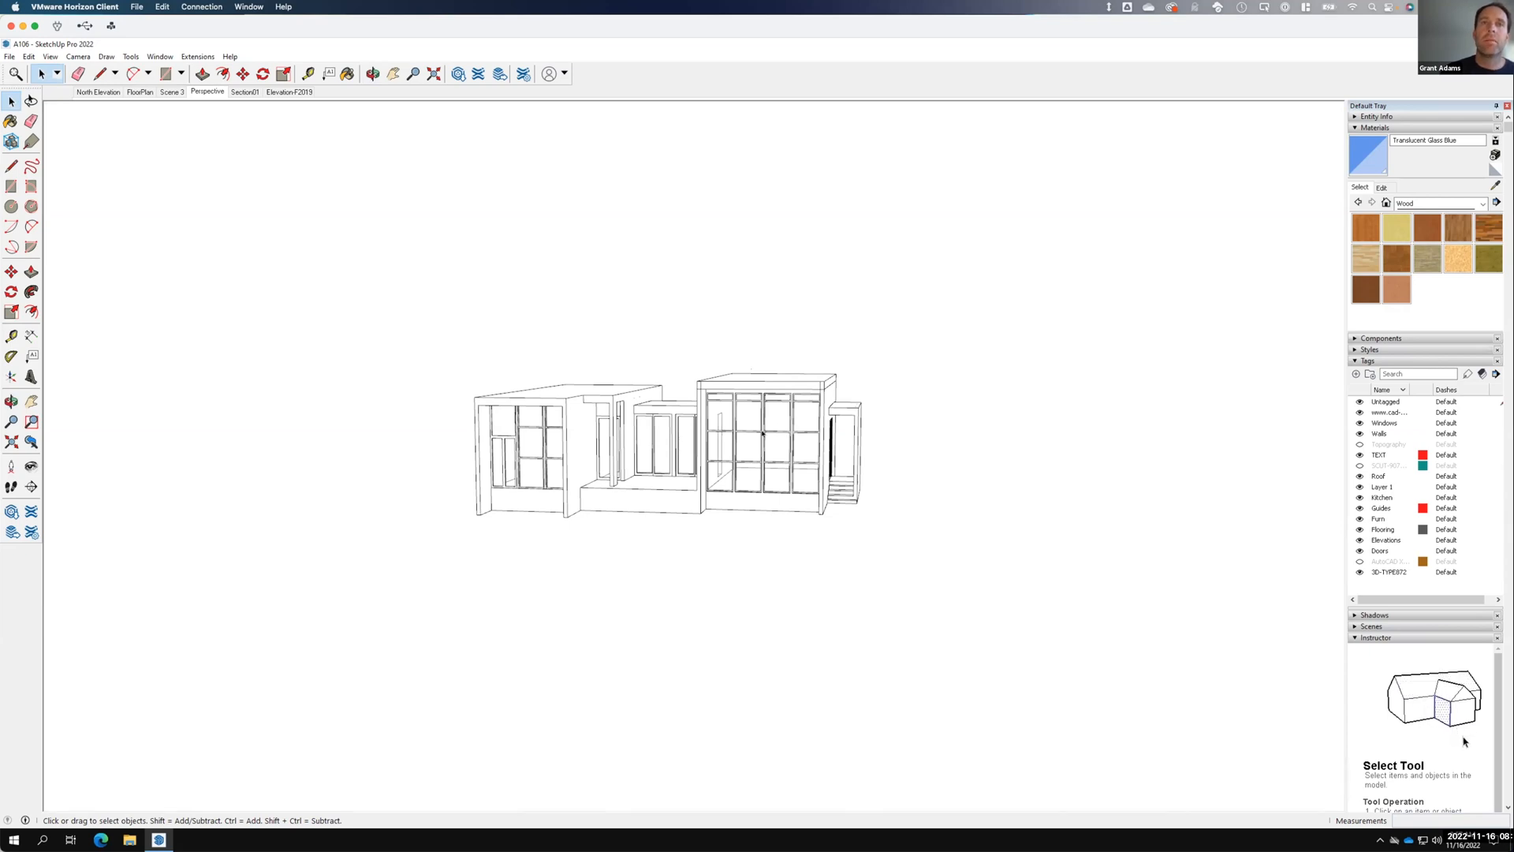
pyautogui.scroll(7, 751, 438)
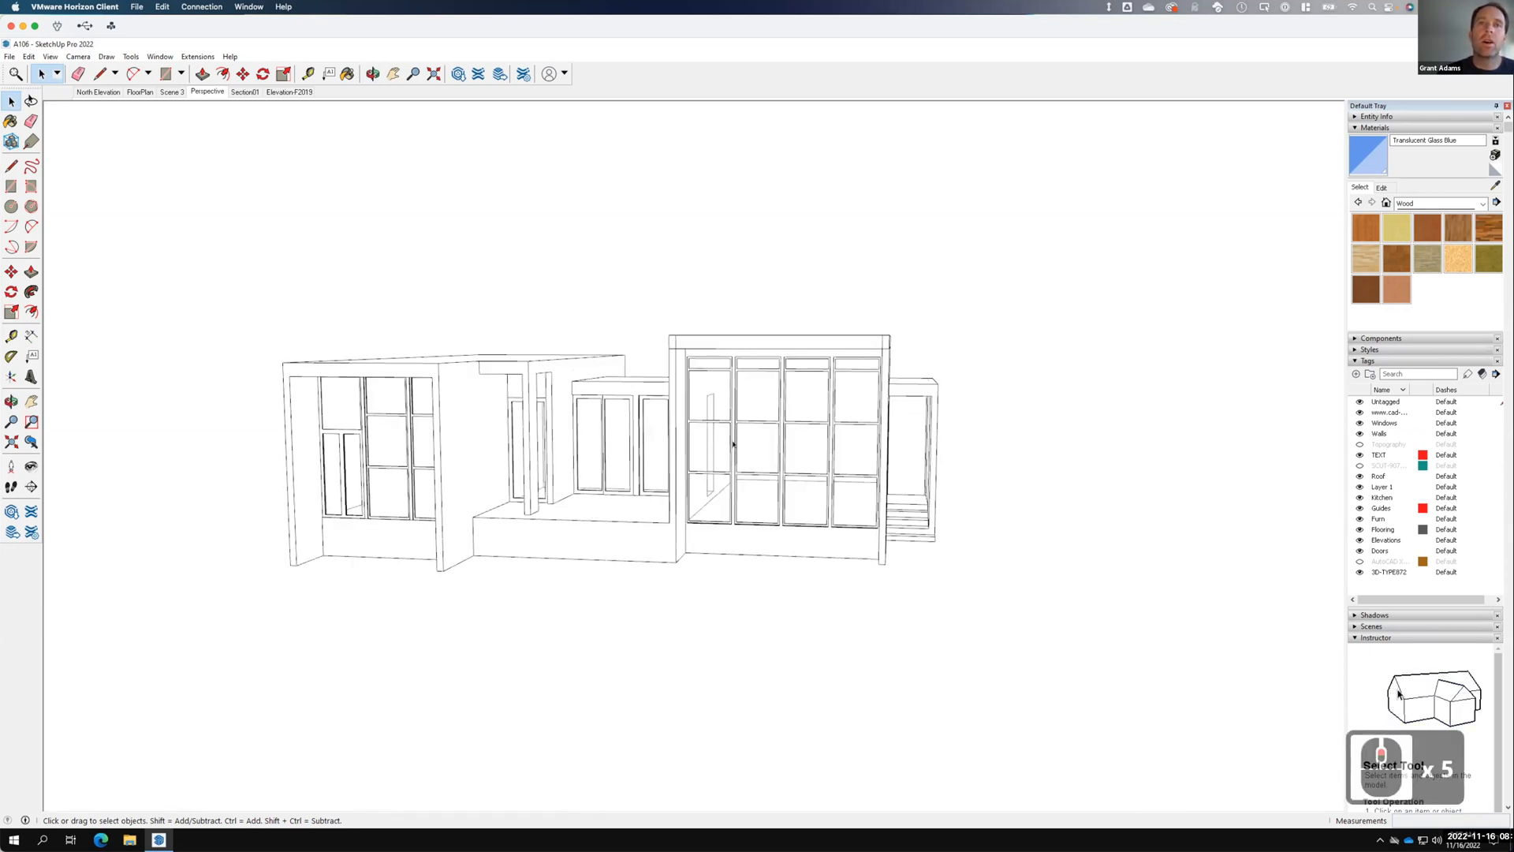
pyautogui.press('F15')
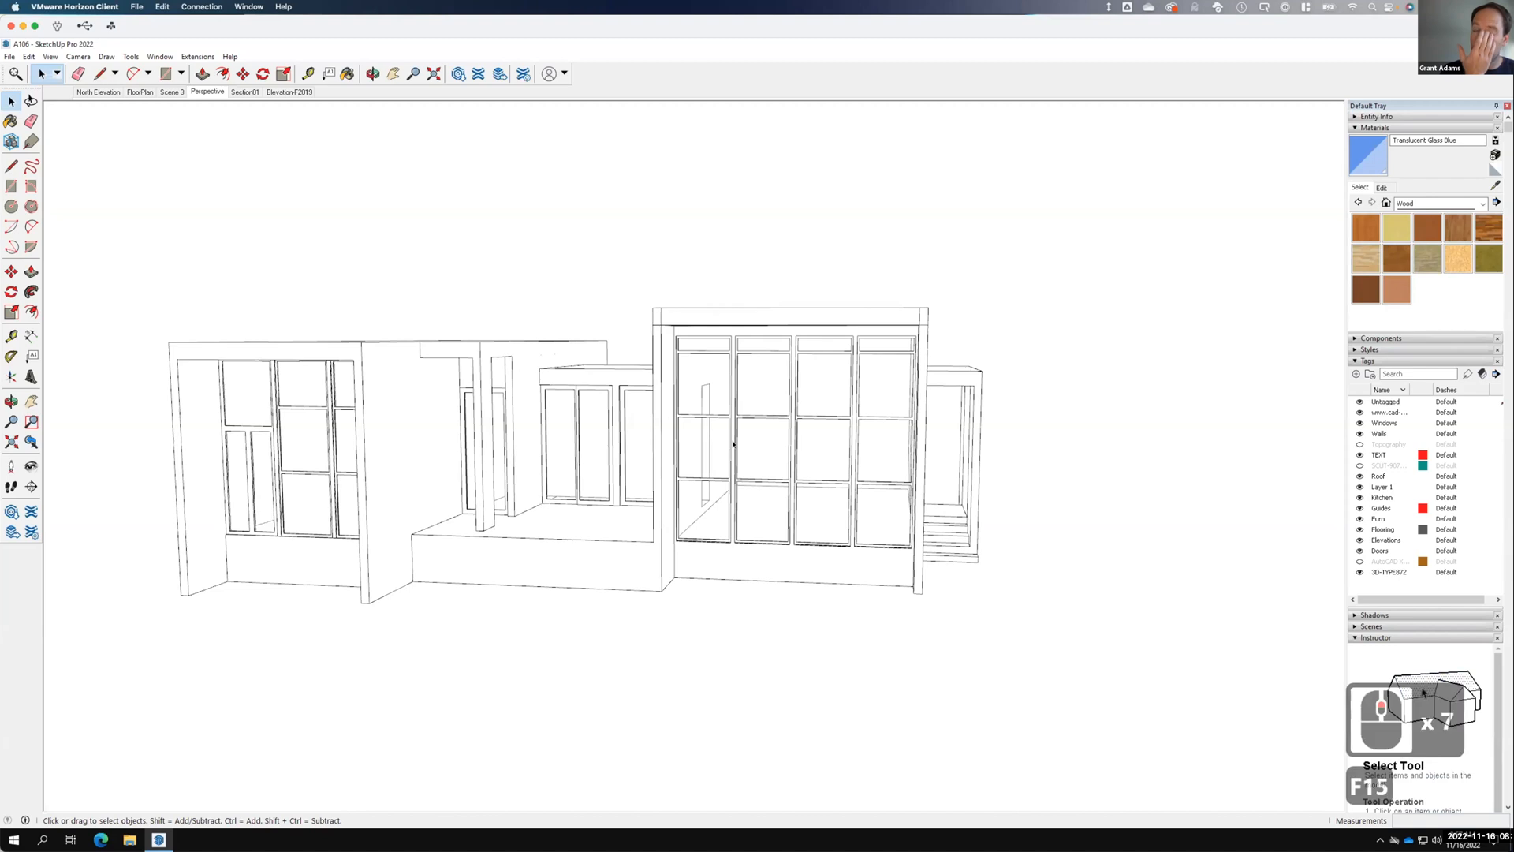